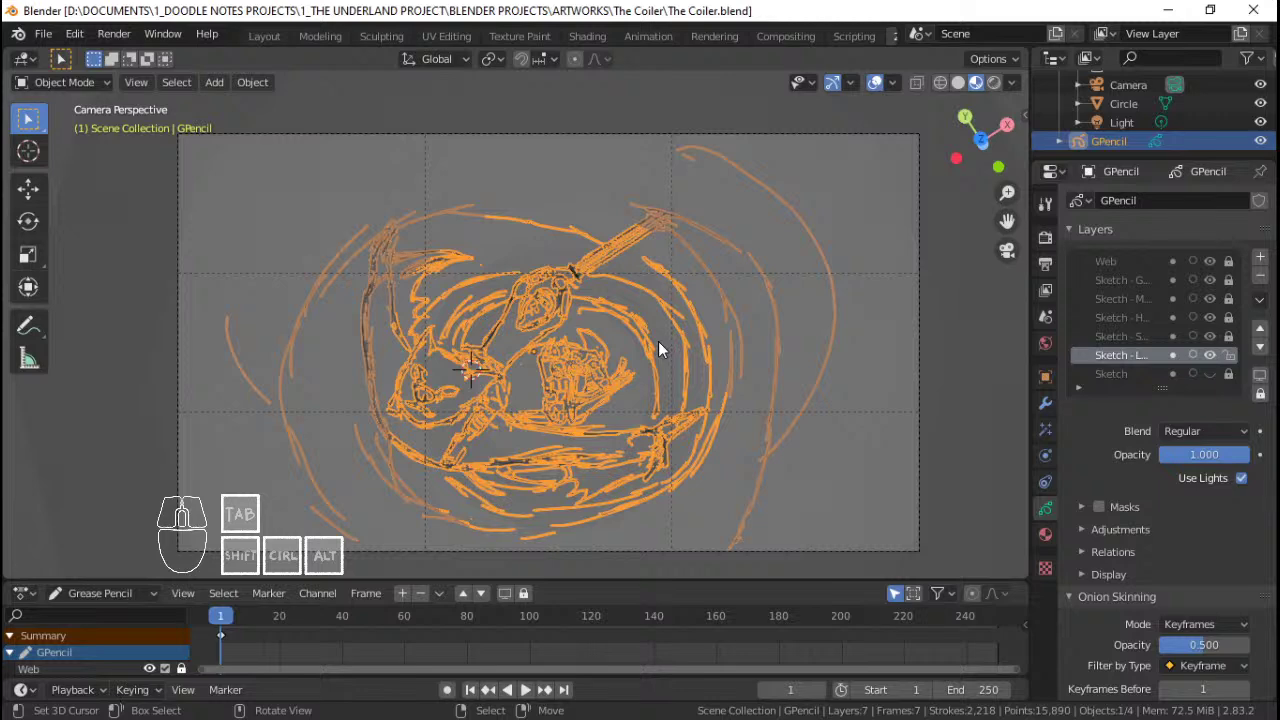
Step: Examine the selected Grease Pencil sketch in the camera view and from an orbited angle, returning to the camera view
mouse_move(661, 326)
middle_mouse_down("shift")
mouse_move(682, 332)
mouse_move(592, 334)
mouse_move(594, 354)
mouse_move(668, 321)
middle_mouse_up("shift")
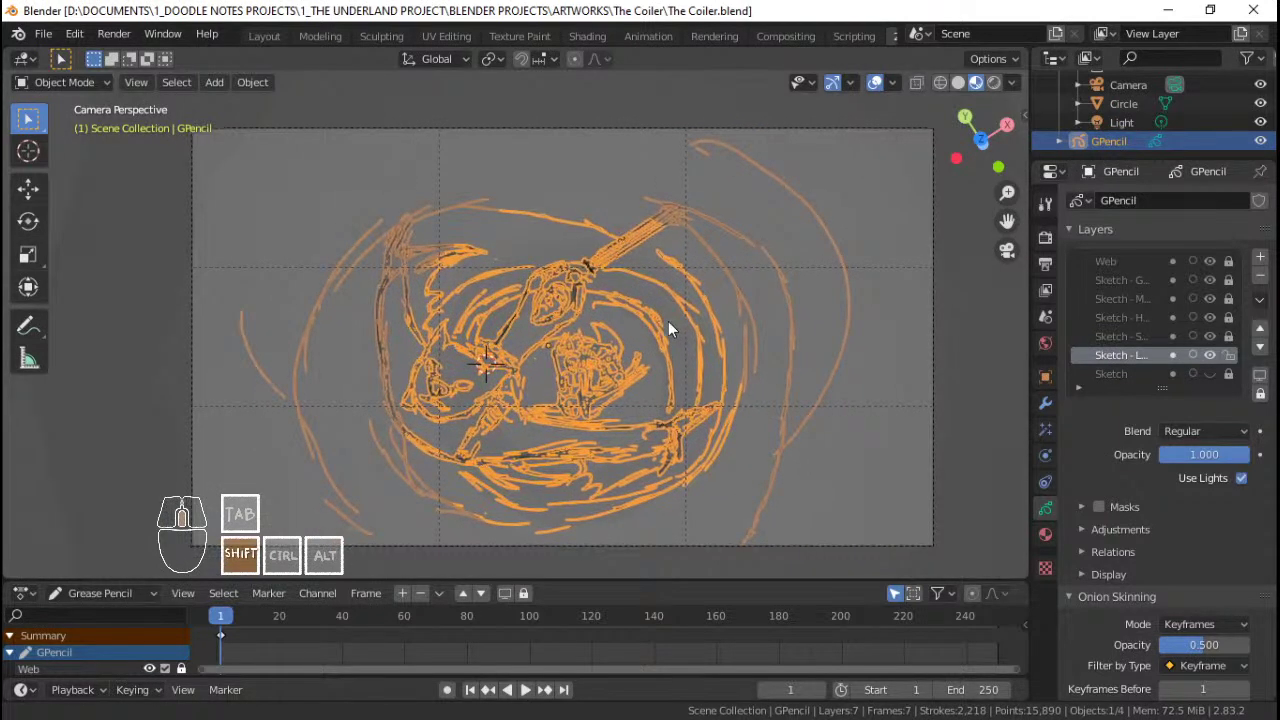
scroll(626, 352, "down", 2)
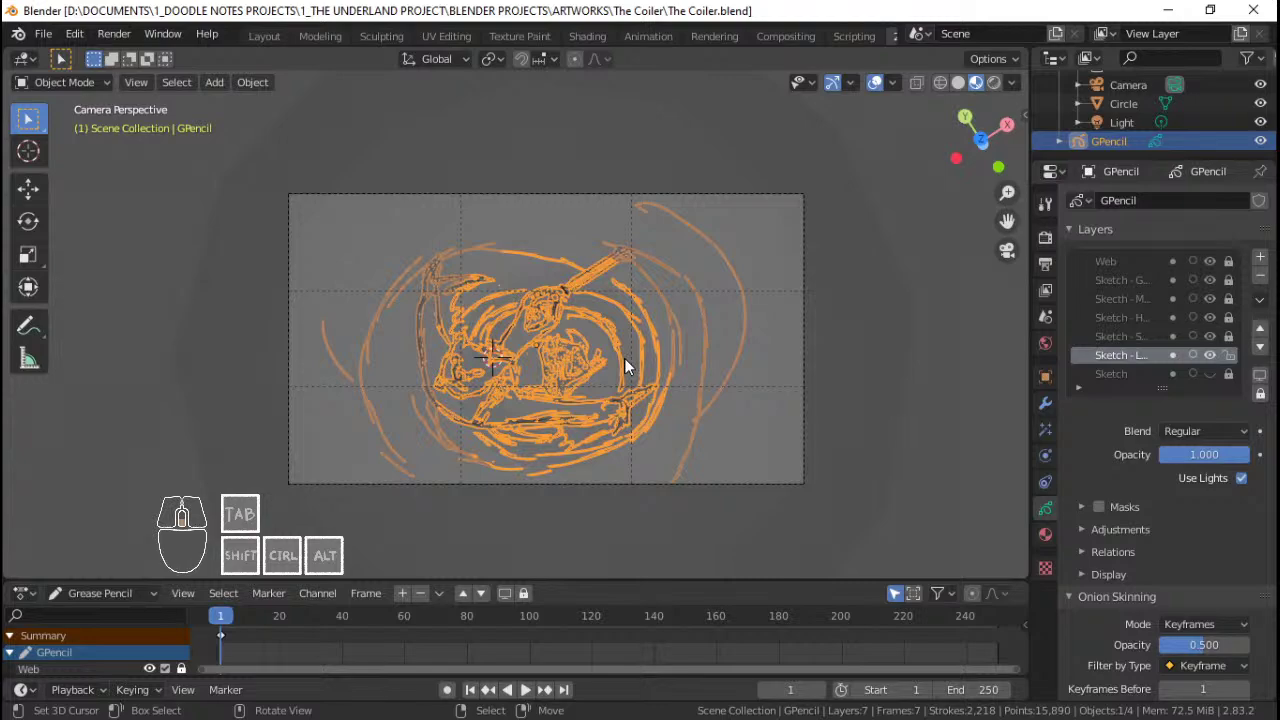
scroll(624, 358, "up", 2)
scroll(540, 363, "up", 1)
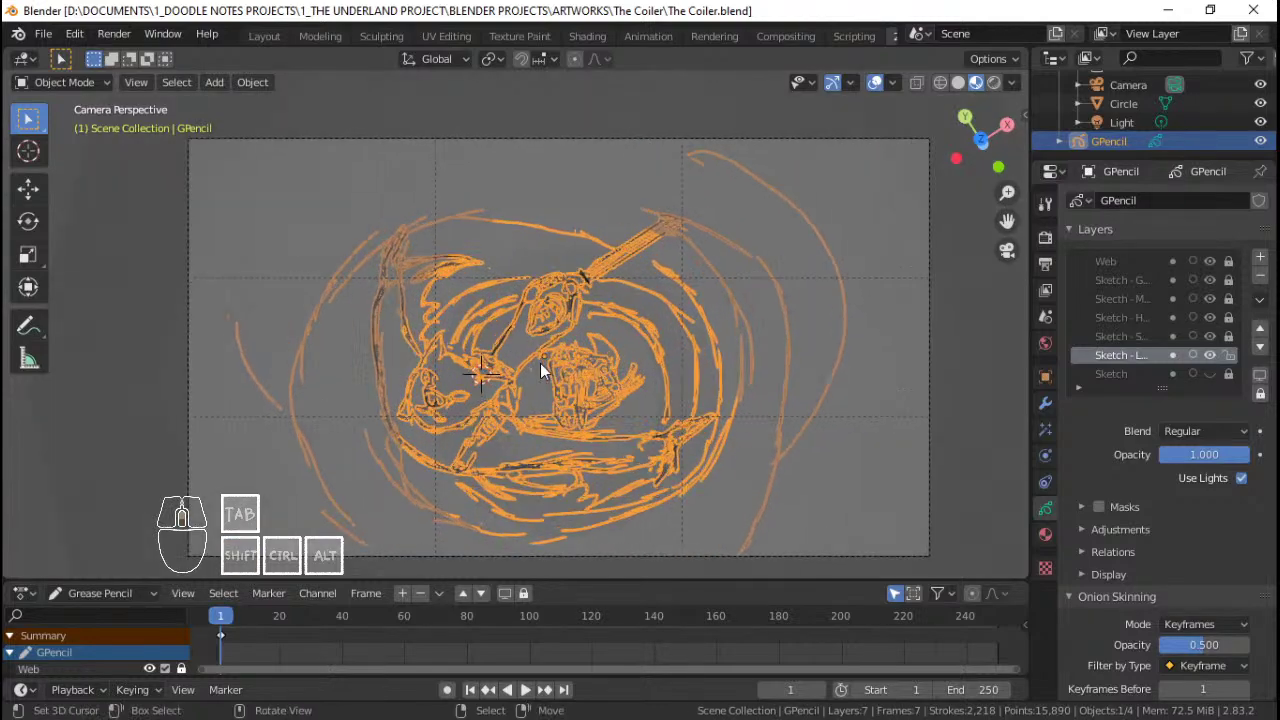
middle_click_drag(540, 363, 558, 349)
scroll(571, 347, "down", 5)
scroll(574, 324, "up", 5)
key("Home")
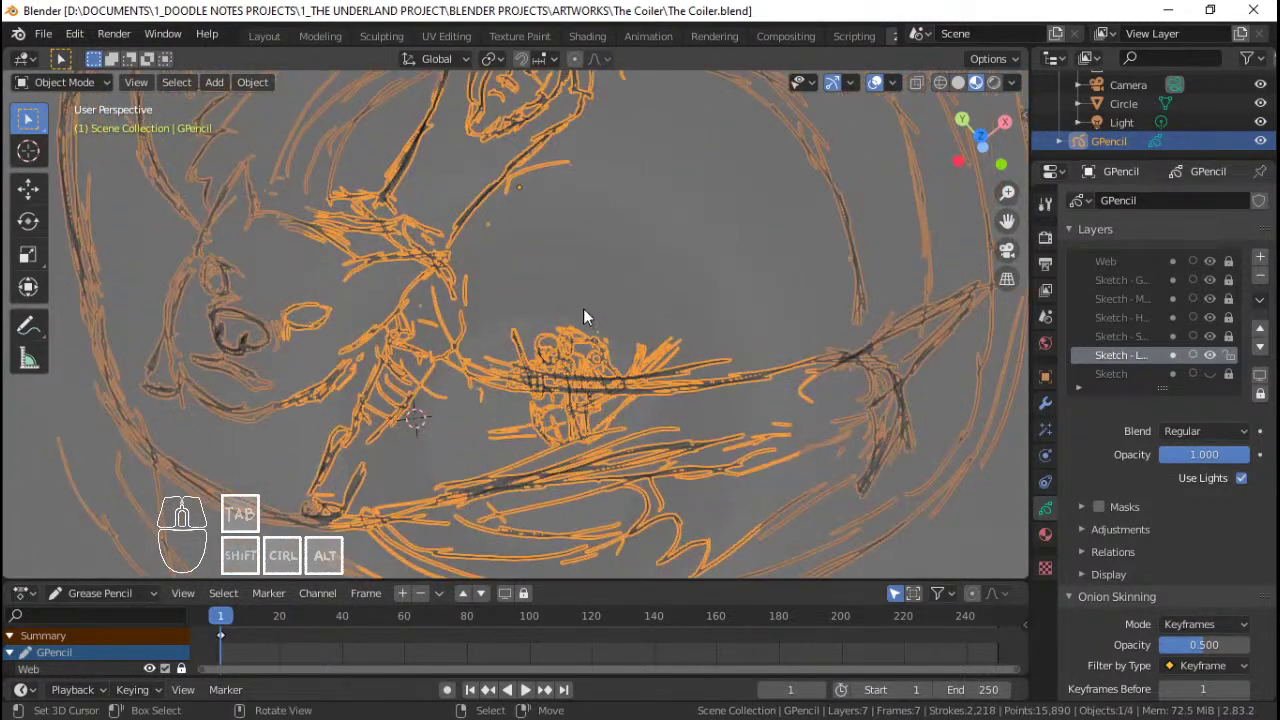
key("KP_0")
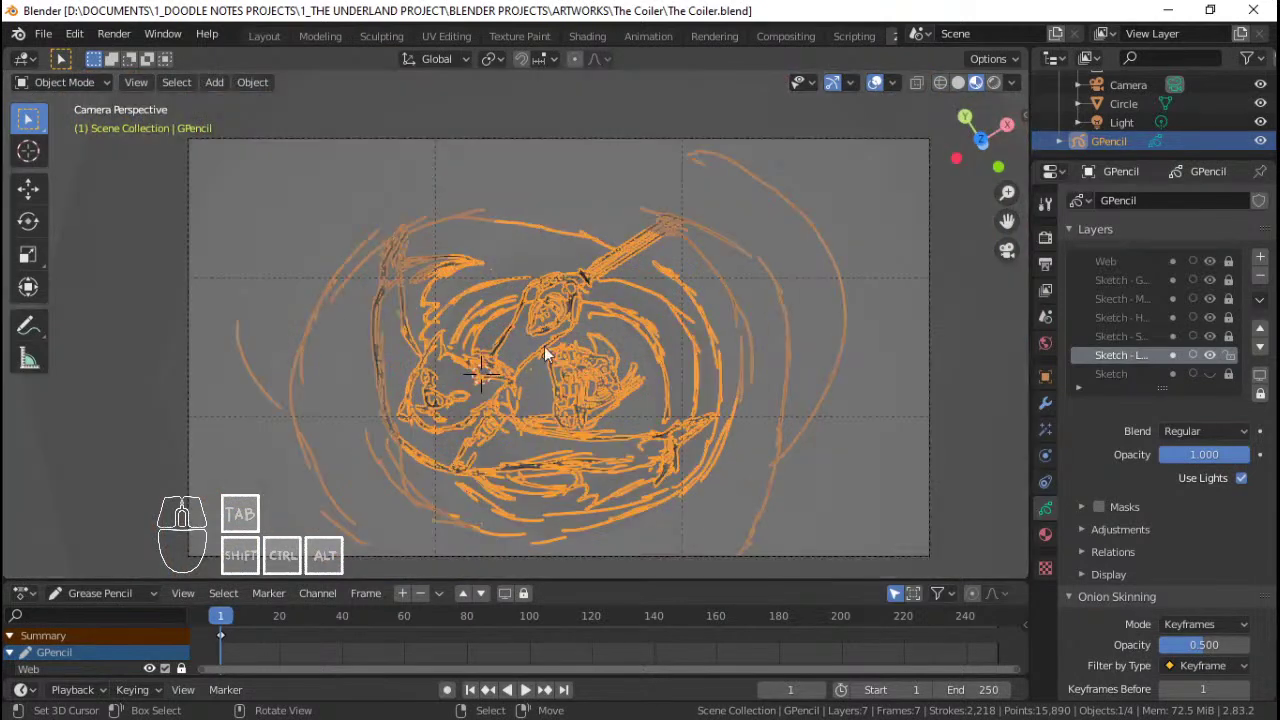
Step: Deselect the drawing and examine its strokes around the raised sword arm, the creature's head and the small figures
key("alt+a")
scroll(638, 367, "up", 2)
mouse_move(642, 389)
middle_mouse_down("shift")
mouse_move(635, 415)
mouse_move(653, 412)
mouse_move(670, 377)
middle_mouse_up("shift")
scroll(634, 398, "down", 3)
scroll(634, 399, "up", 1)
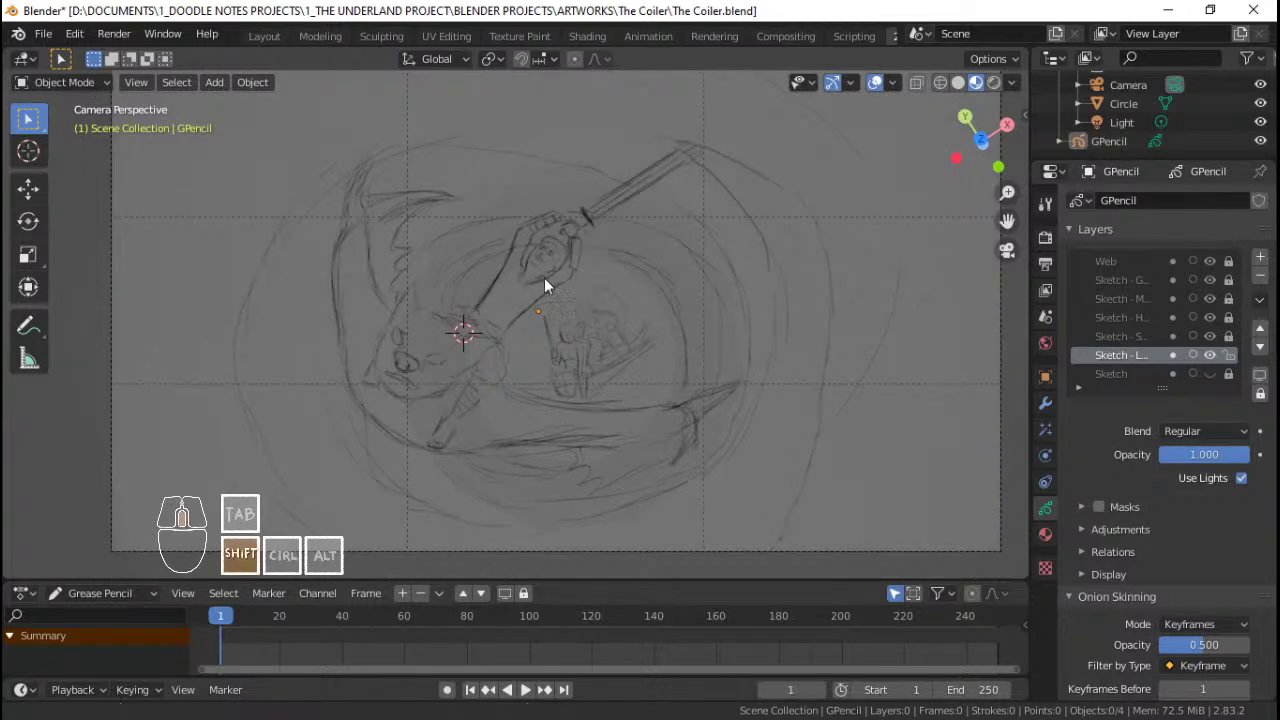
mouse_move(544, 278)
middle_mouse_down("shift")
mouse_move(555, 287)
mouse_move(532, 322)
middle_mouse_up("shift")
scroll(555, 287, "down", 1)
scroll(532, 322, "up", 2)
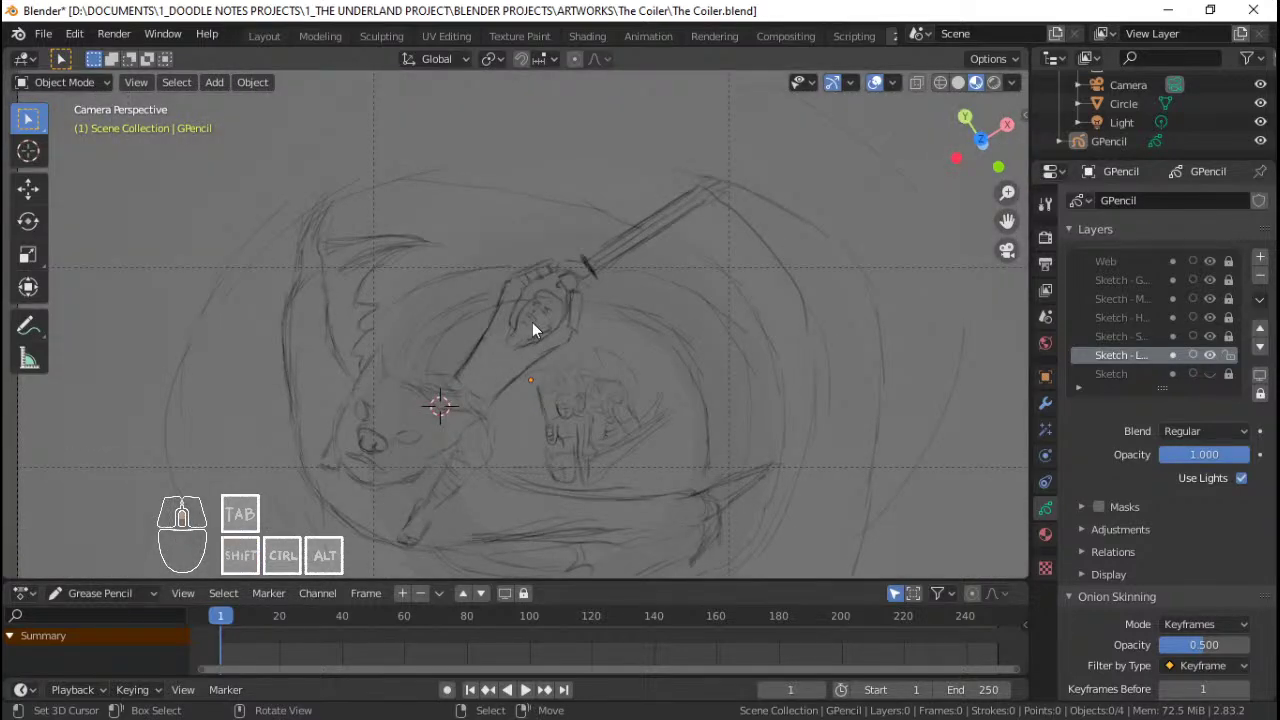
scroll(532, 322, "up", 2)
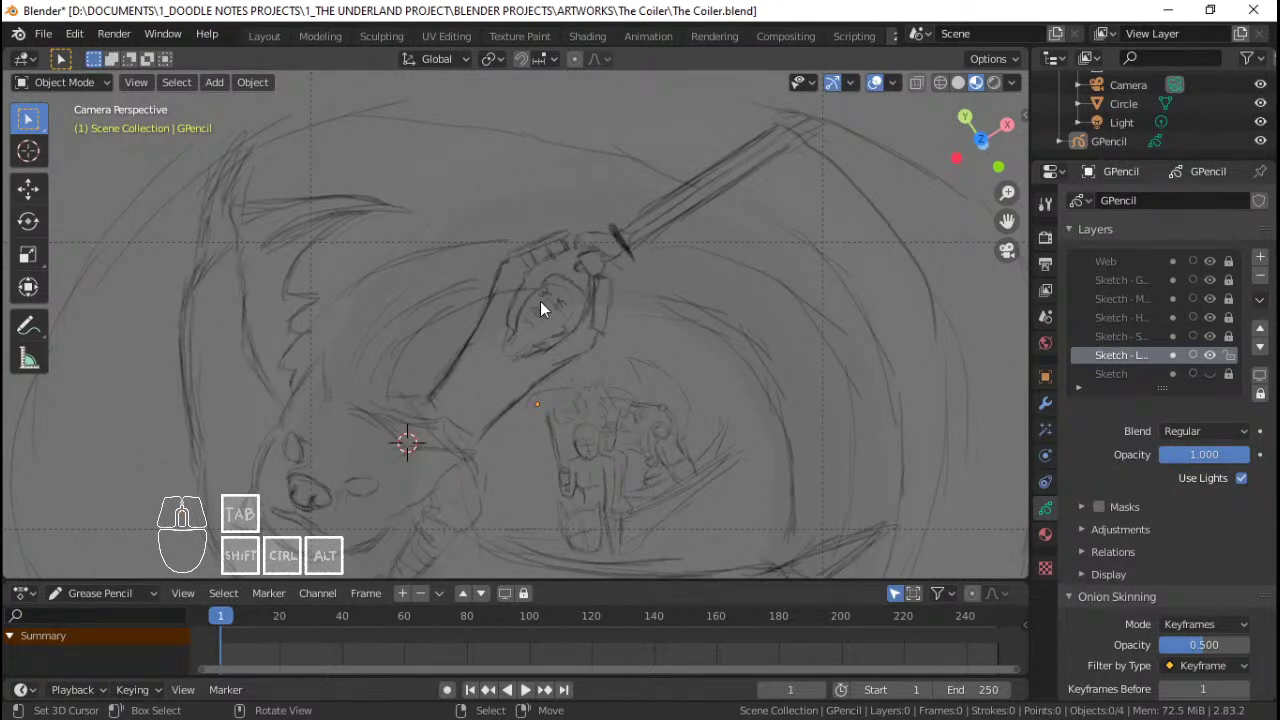
scroll(543, 301, "down", 4)
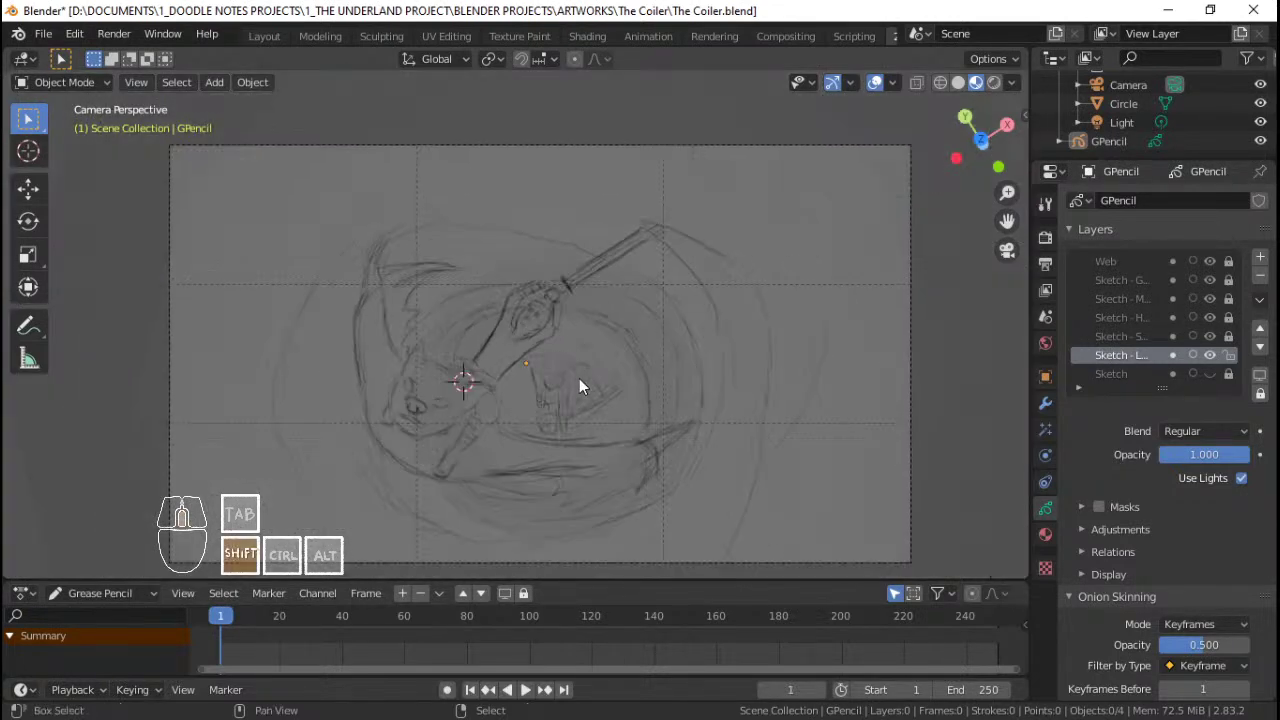
scroll(582, 362, "up", 2)
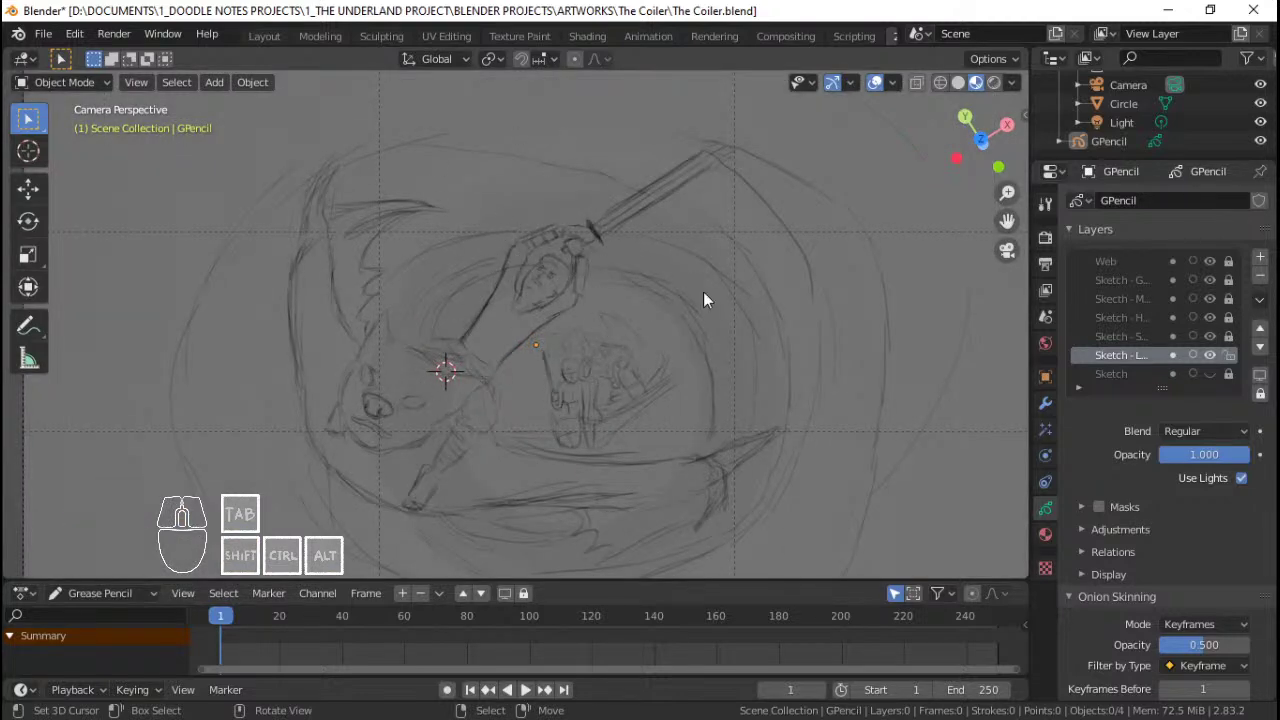
scroll(586, 326, "up", 2)
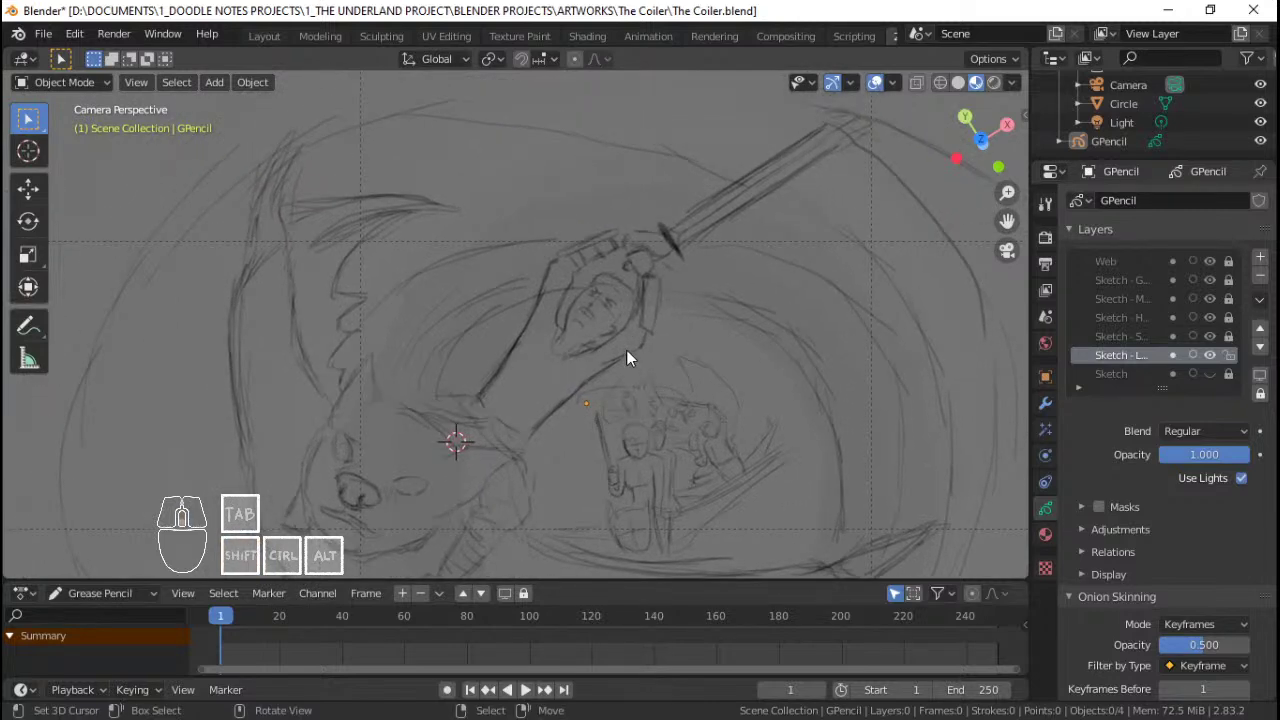
scroll(626, 349, "down", 2)
mouse_move(632, 390)
middle_mouse_down("shift")
mouse_move(611, 349)
mouse_move(629, 305)
mouse_move(630, 403)
mouse_move(648, 318)
mouse_move(612, 370)
middle_mouse_up("shift")
scroll(629, 305, "up", 2)
scroll(630, 403, "down", 1)
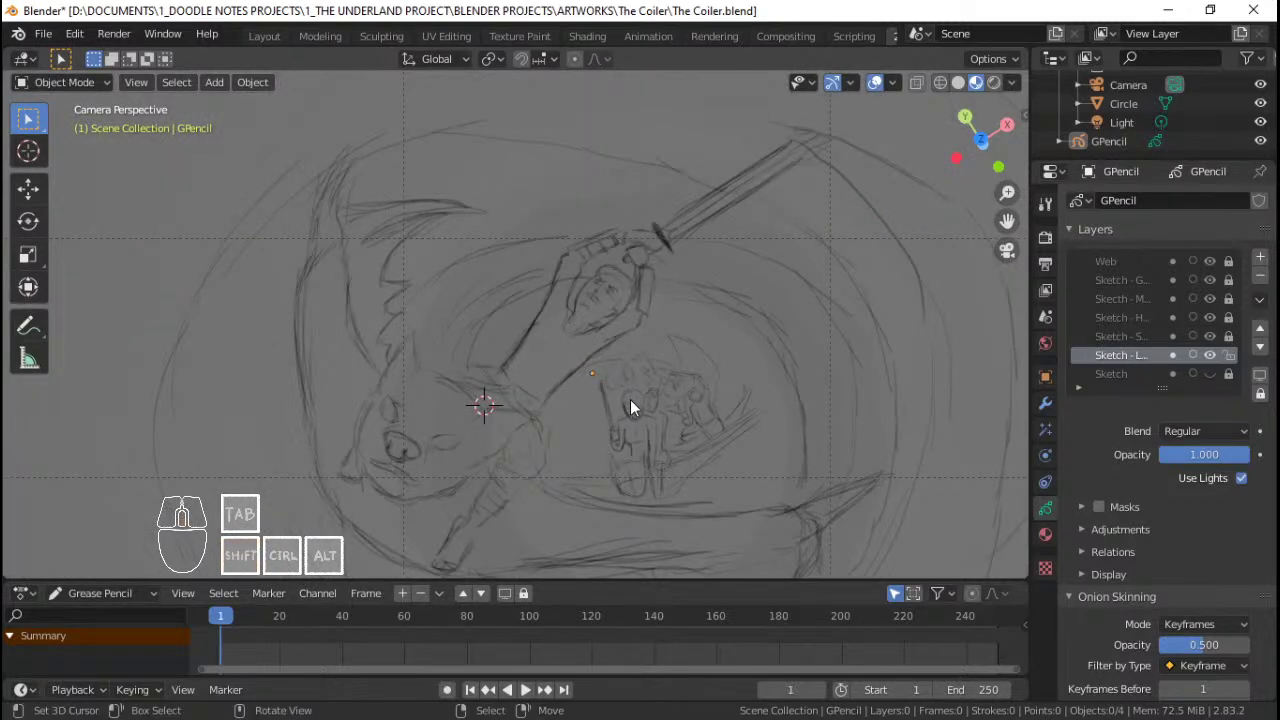
scroll(603, 327, "down", 2)
scroll(550, 365, "down", 2)
scroll(622, 387, "up", 2)
right_click(529, 425)
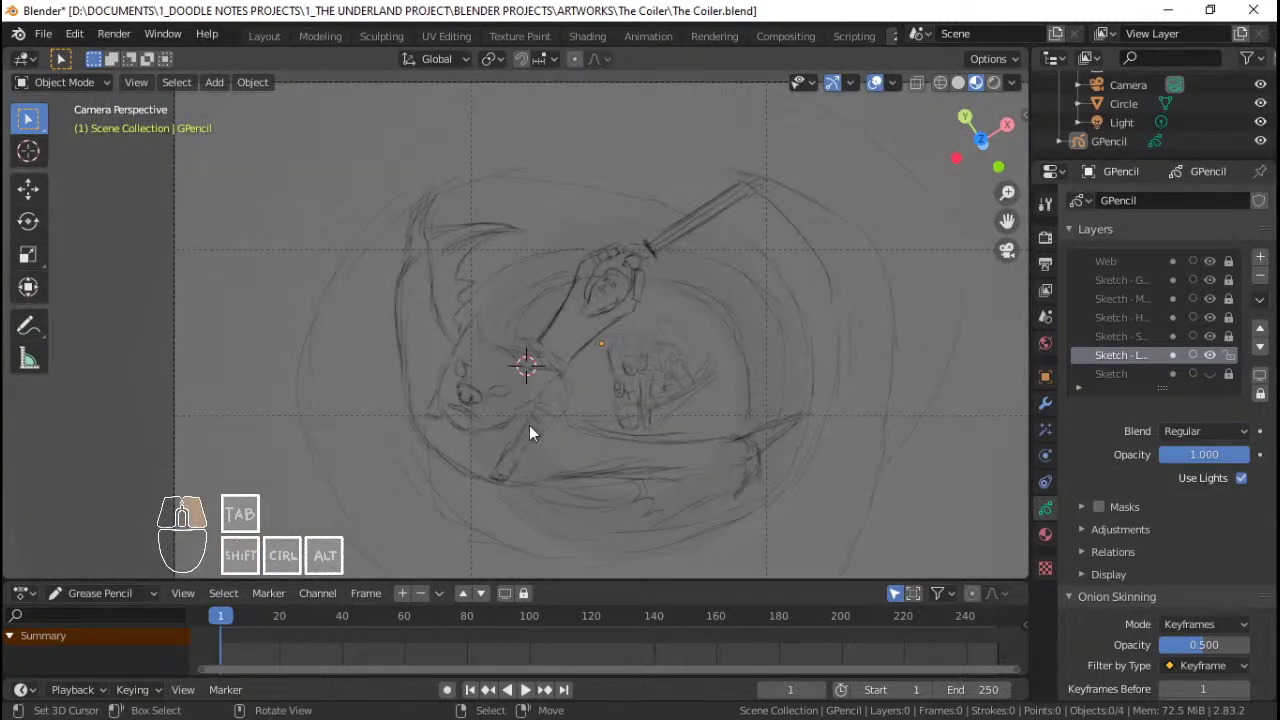
Step: Switch the Grease Pencil drawing to Edit Mode and frame the strokes around the creature's head and body
key("Tab")
scroll(551, 381, "down", 2)
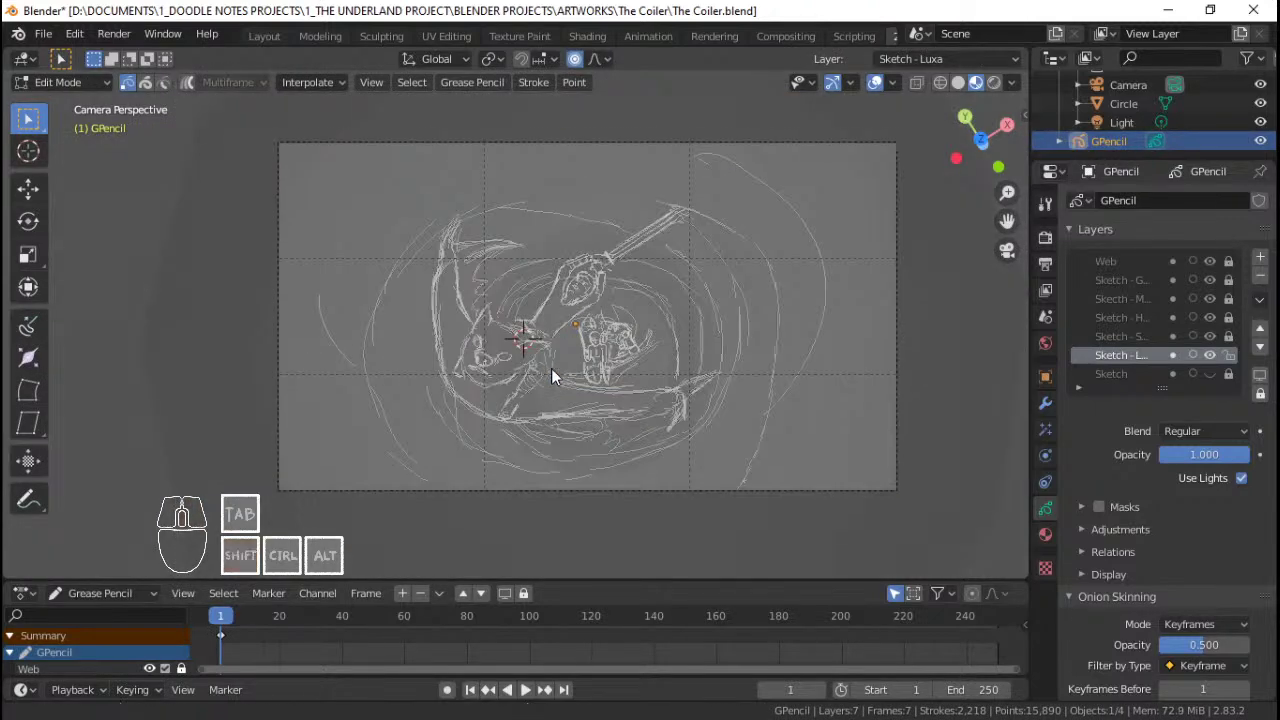
scroll(551, 376, "up", 2)
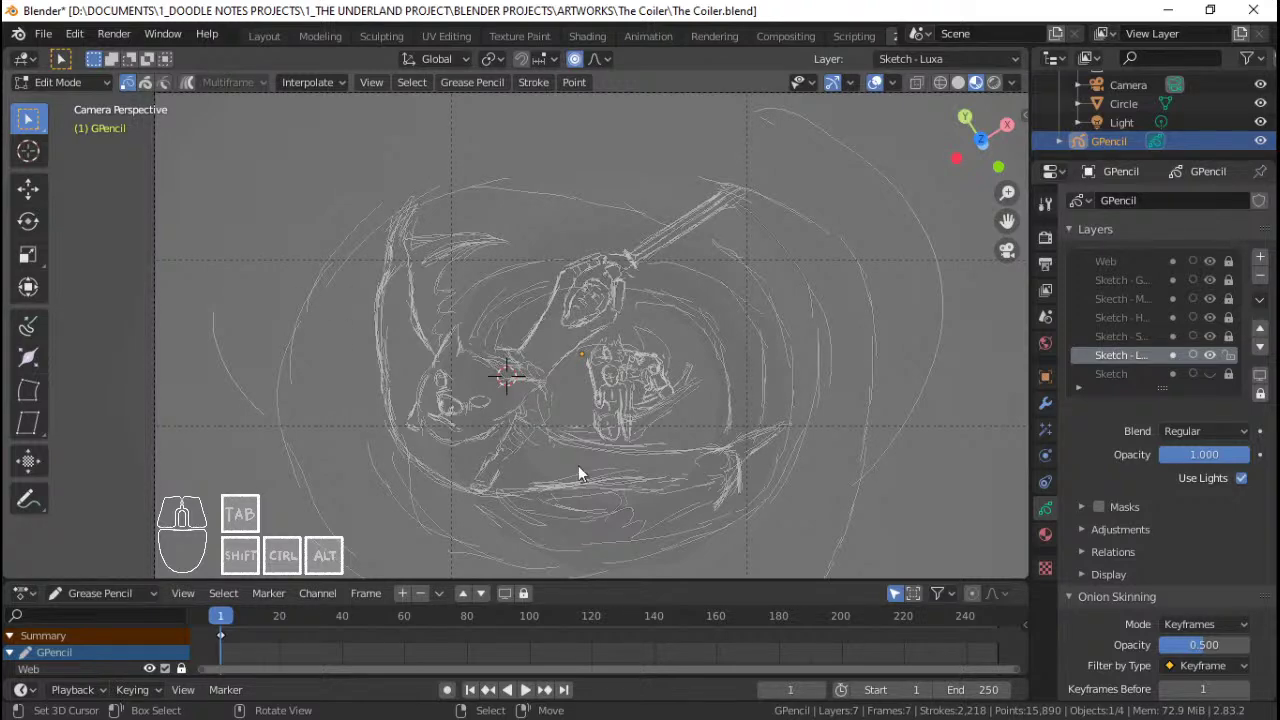
scroll(517, 410, "up", 1)
middle_click_drag(518, 410, 534, 376, "shift")
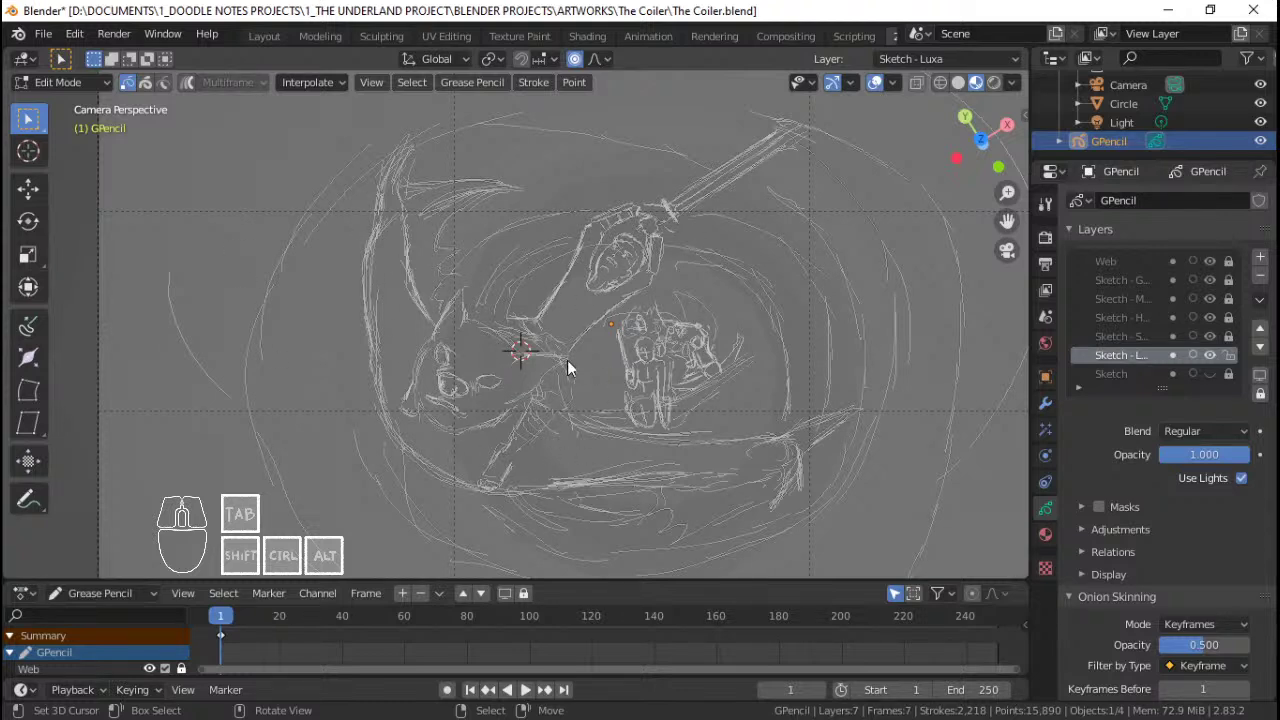
mouse_move(540, 360)
middle_mouse_down()
mouse_move(568, 278)
mouse_move(560, 309)
middle_mouse_up()
scroll(548, 308, "down", 2)
scroll(550, 340, "up", 3)
middle_click_drag(544, 384, 538, 369, "shift")
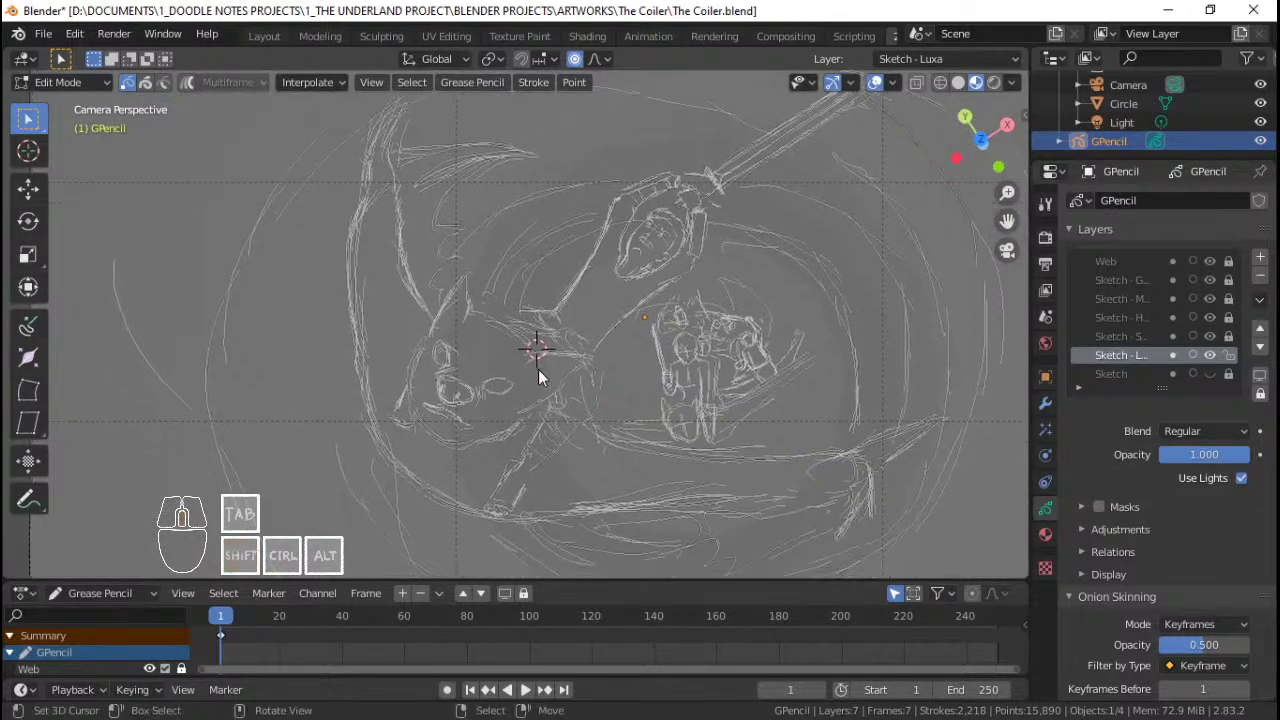
left_click(456, 424)
scroll(595, 444, "down", 3)
scroll(449, 454, "up", 2)
scroll(621, 334, "up", 2)
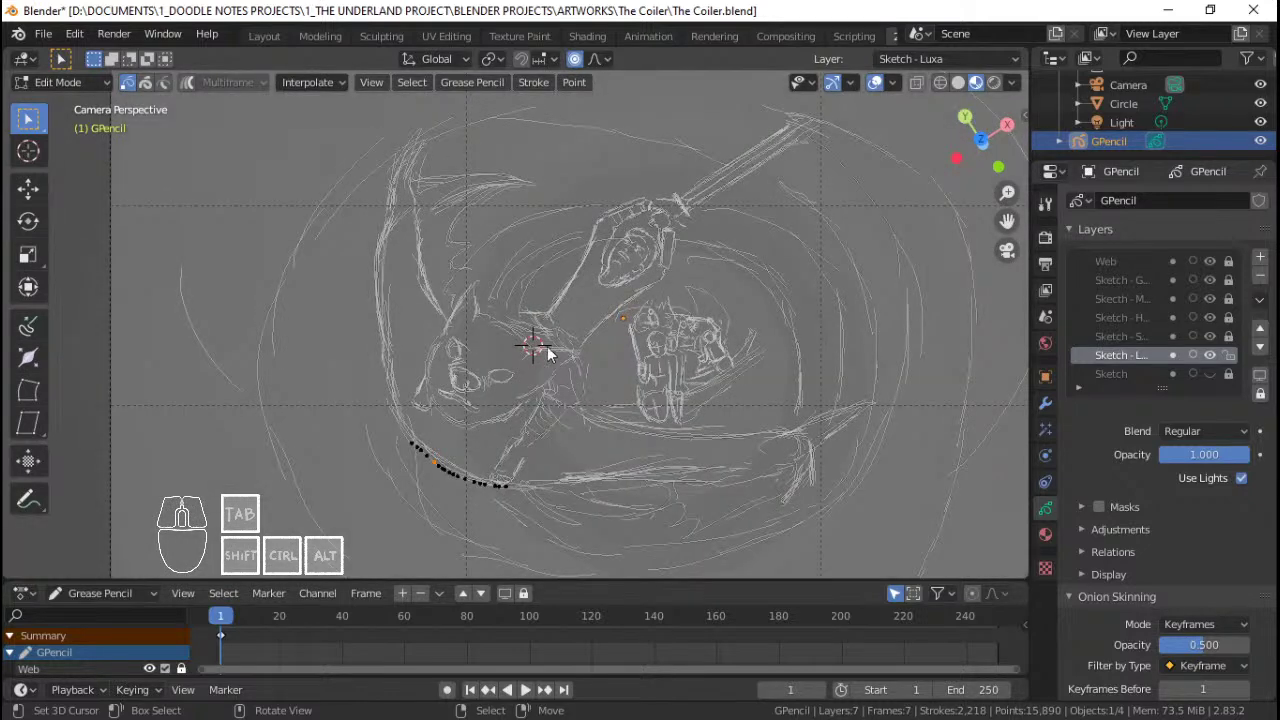
left_click(809, 119, "shift")
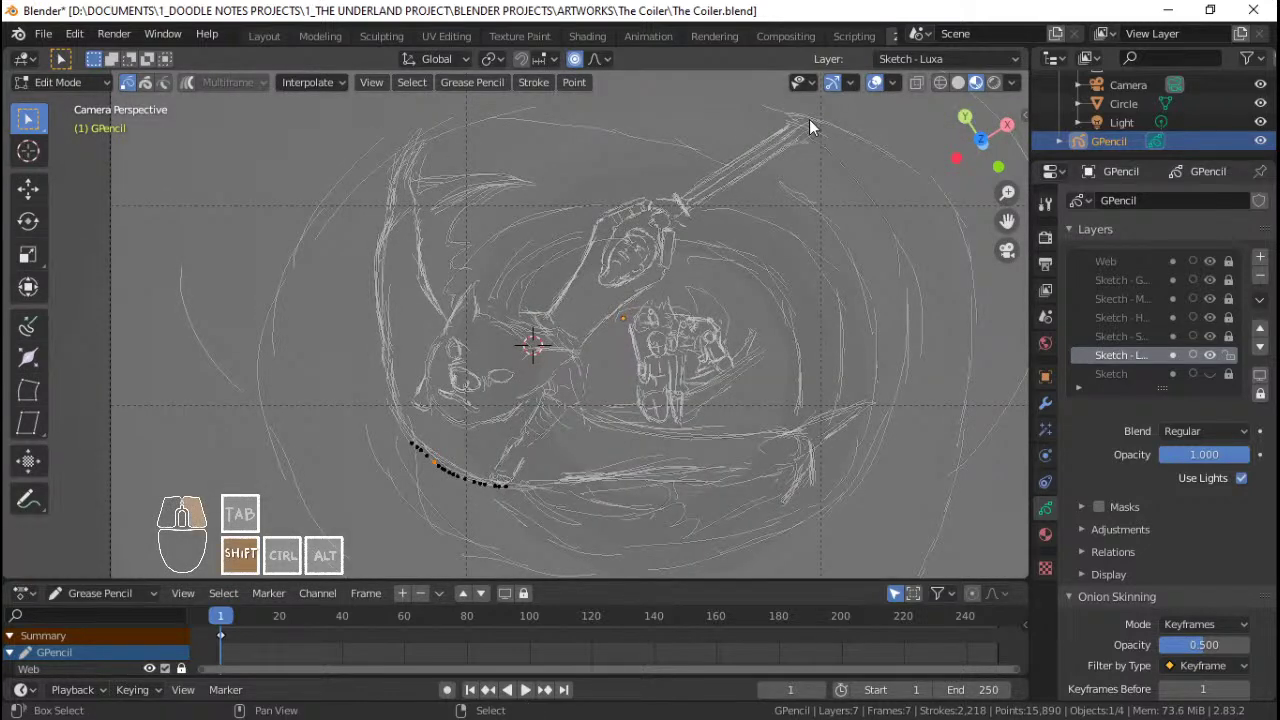
key("alt+a")
Step: Circle-select the stroke points at the sword's tip and along the curved body line below the creature's head
scroll(828, 122, "down", 1)
key("c")
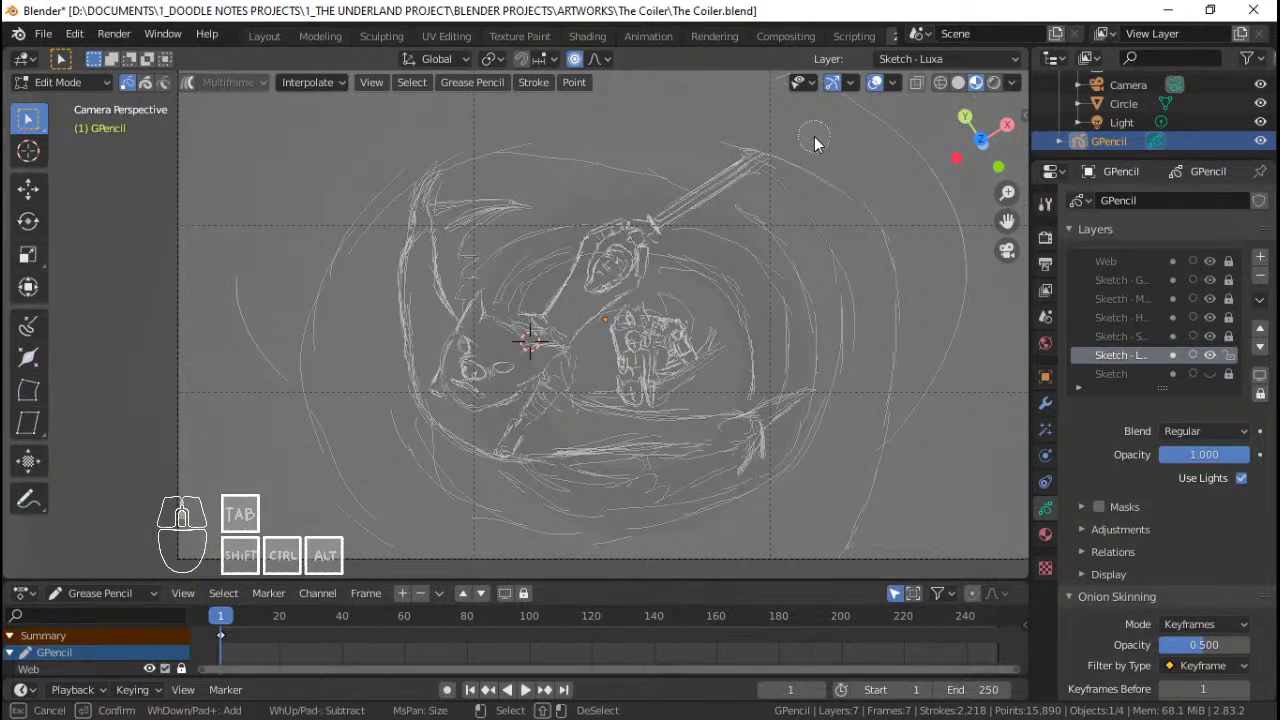
left_click_drag(760, 155, 767, 150)
left_click_drag(440, 442, 530, 458)
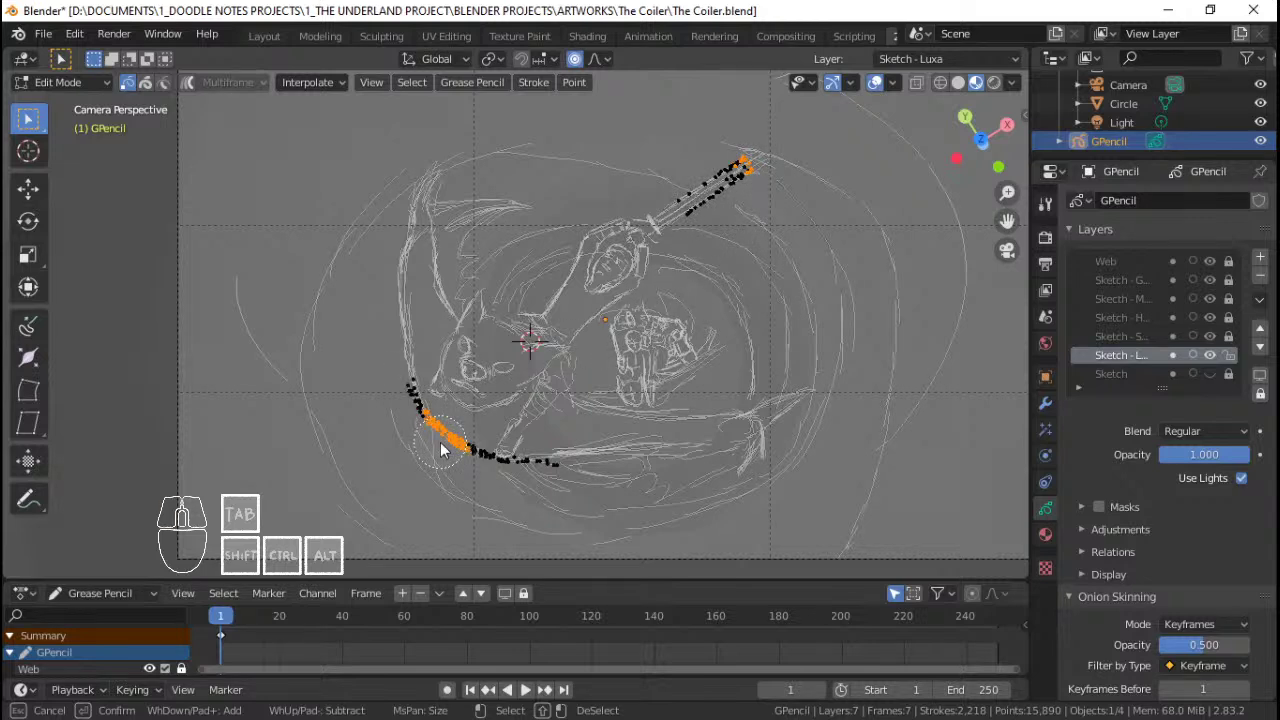
key("Escape")
Step: Review the proportional editing options and falloff types without changing any of them
left_click(596, 58)
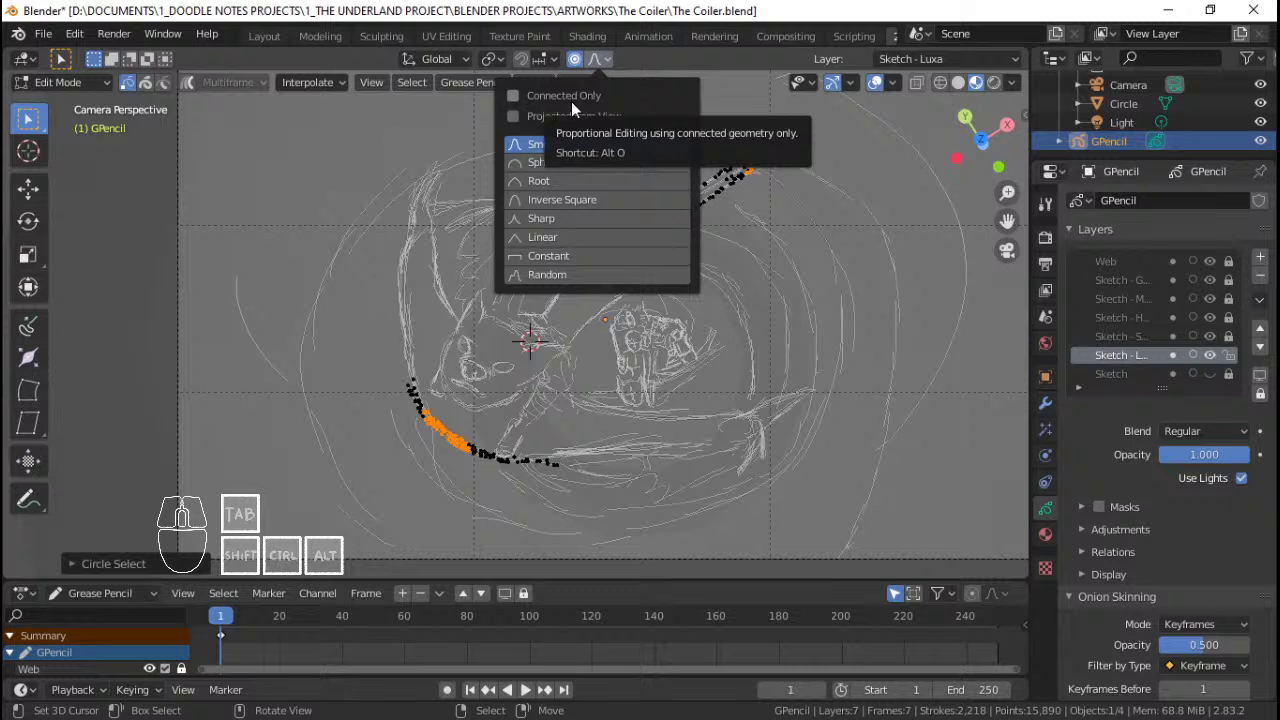
left_click(607, 56)
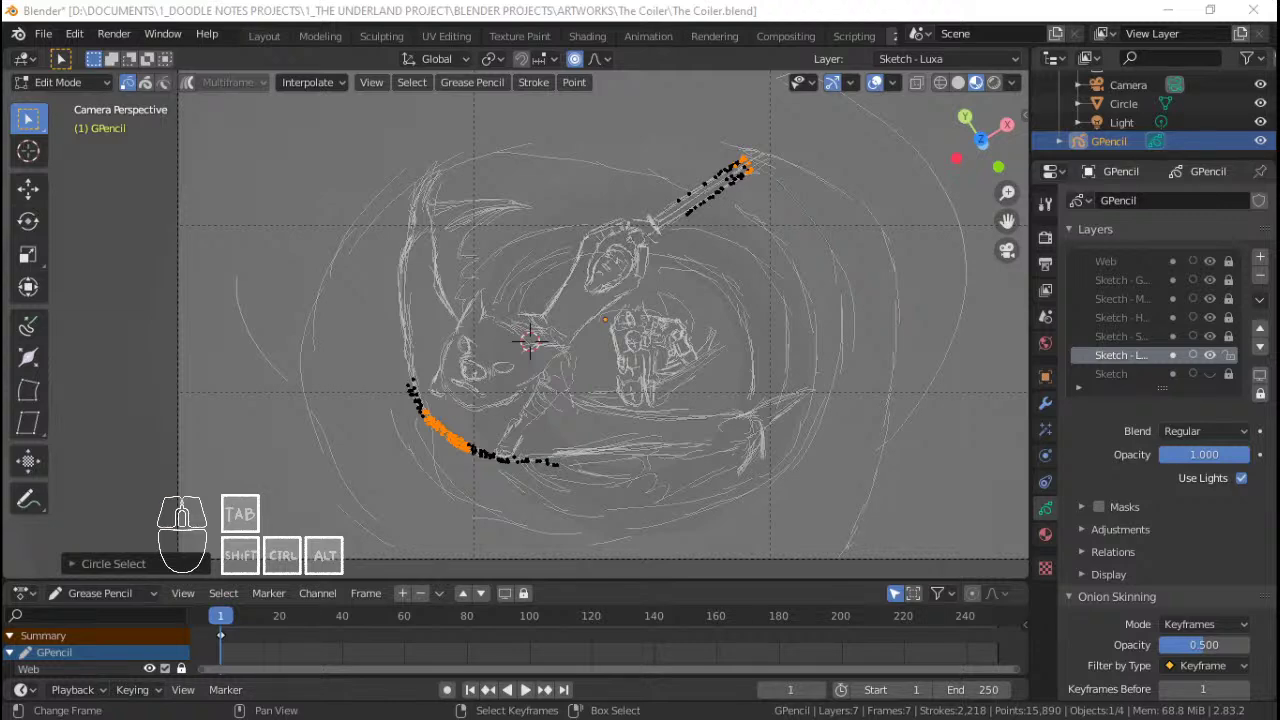
left_click(682, 14)
scroll(621, 322, "down", 1)
scroll(621, 322, "up", 1)
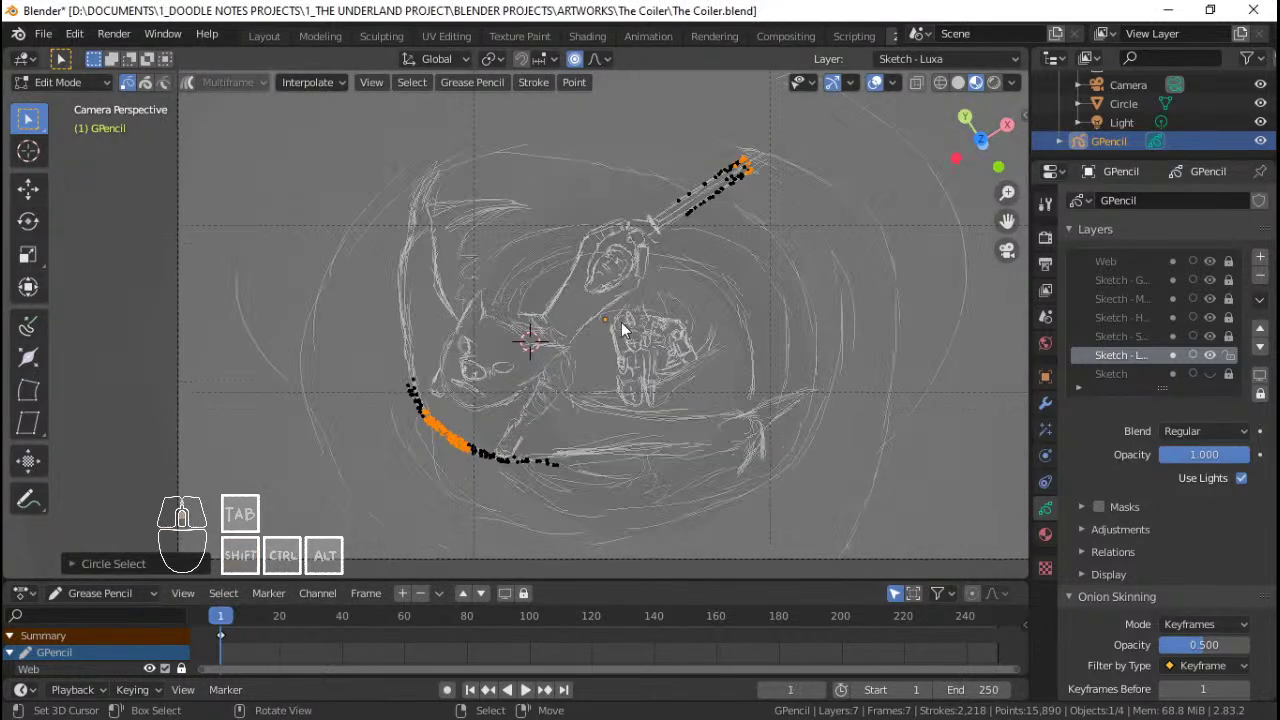
scroll(621, 325, "down", 1)
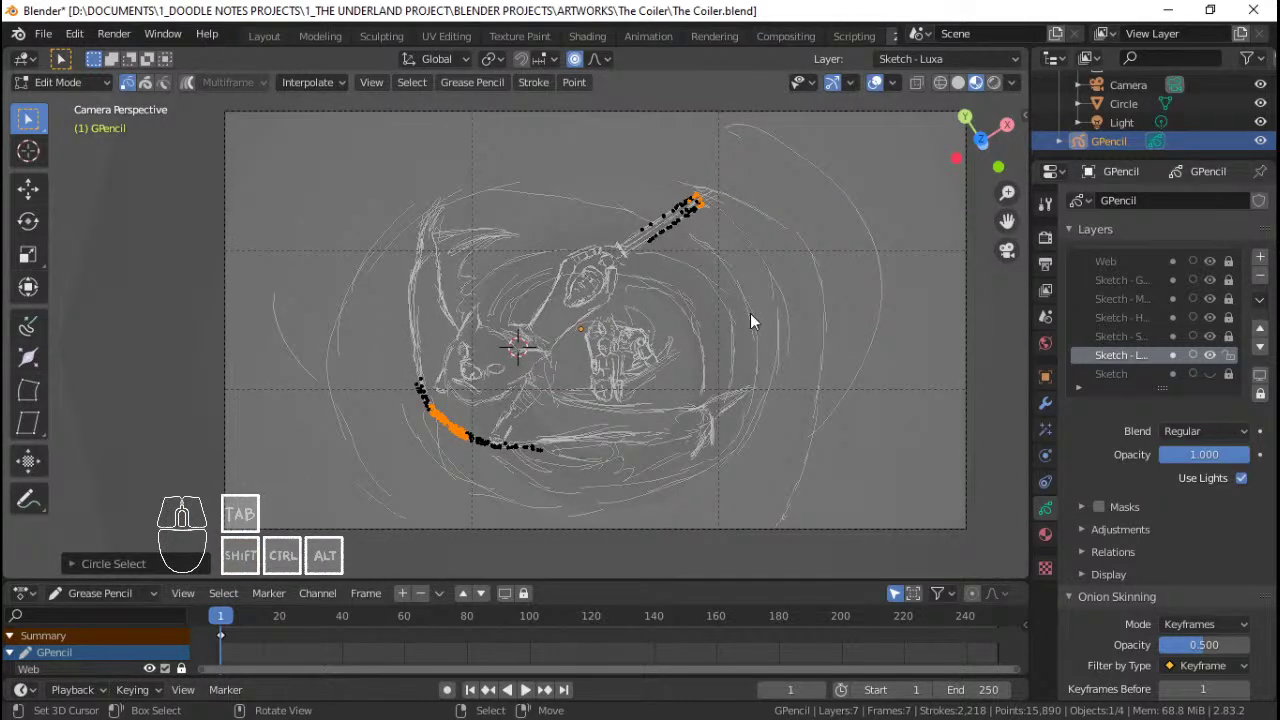
Step: Try rotating both point groups around their median point, enlarging the proportional size to about 0.24
key("r")
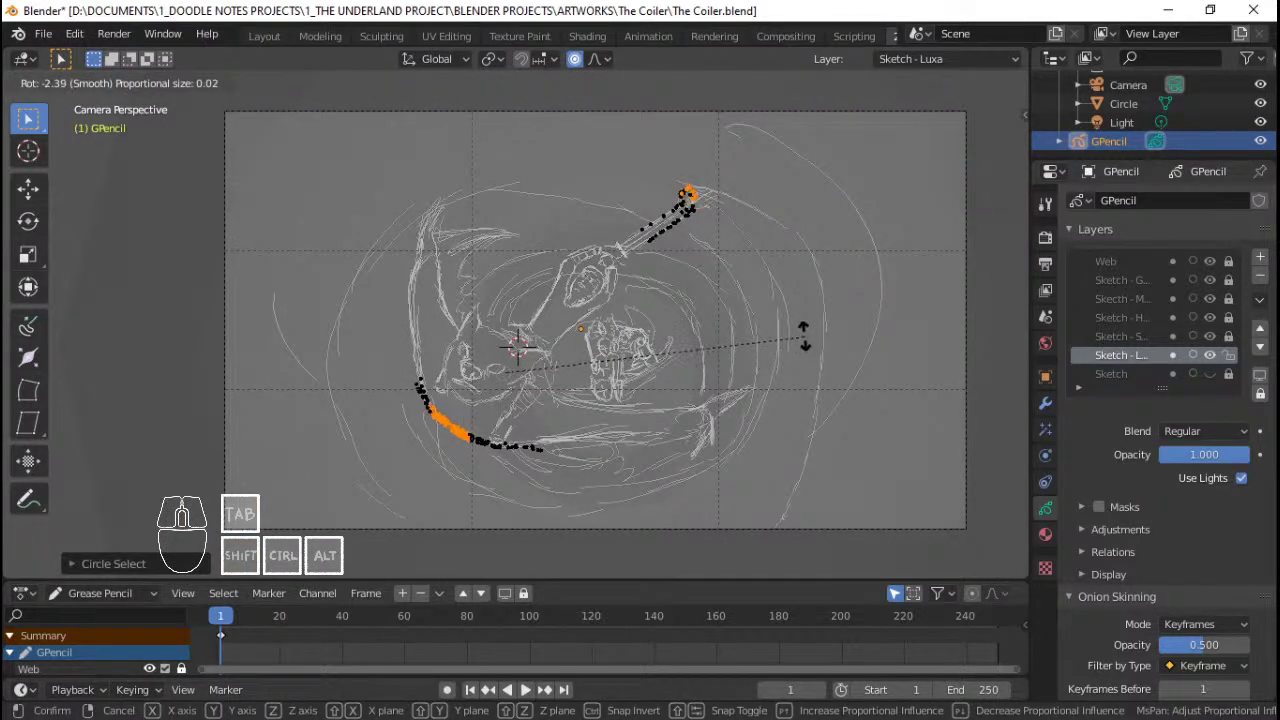
right_click(810, 358)
key("r")
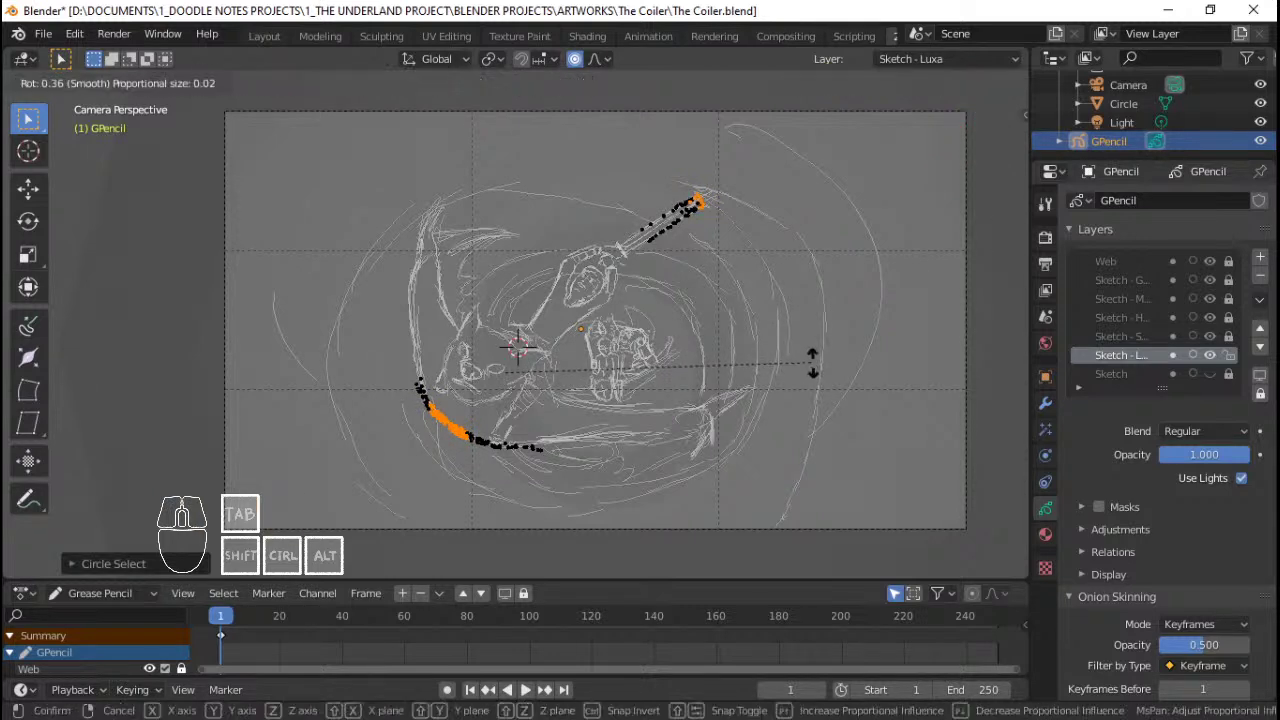
scroll(812, 362, "down", 6)
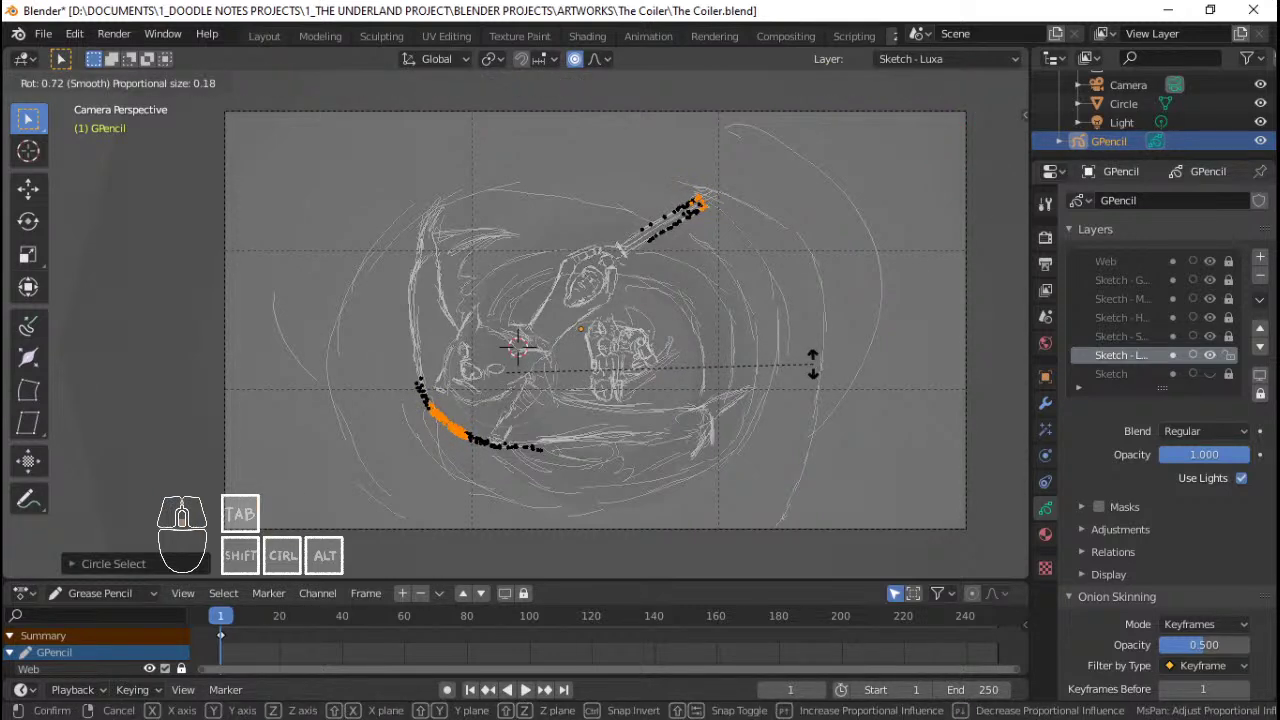
right_click(810, 338)
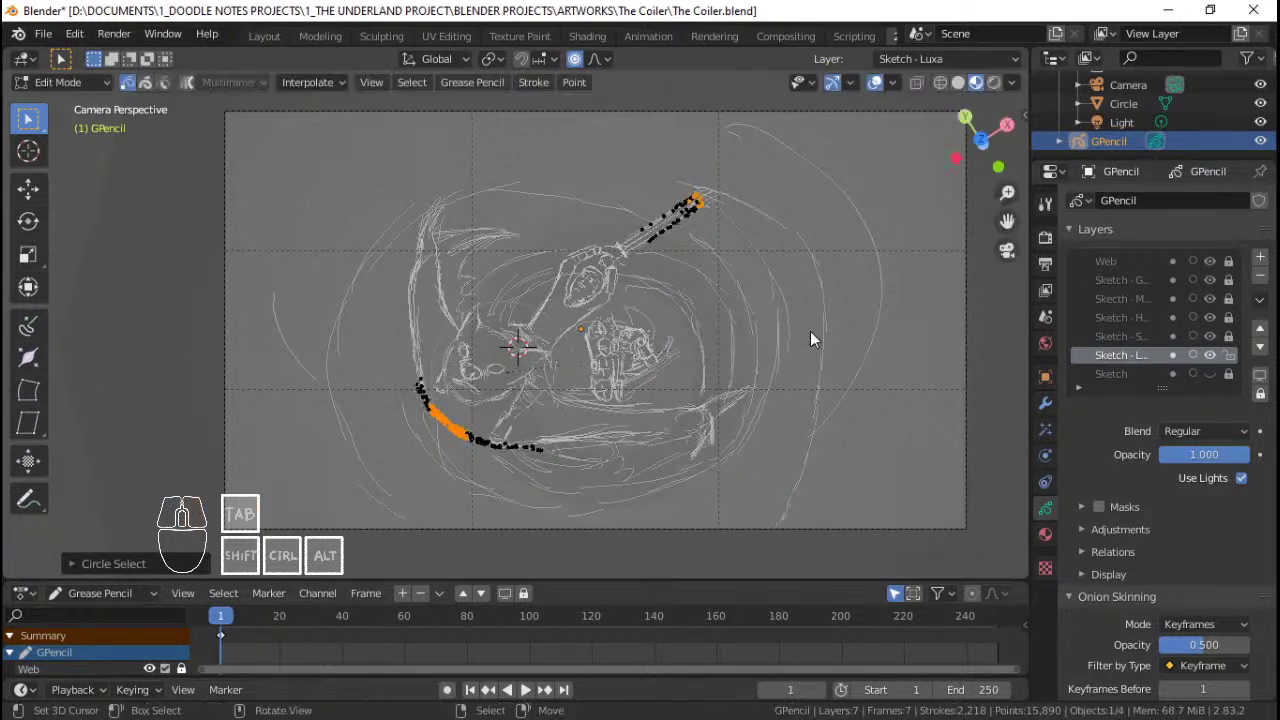
Step: Remove the sword-tip points from the selection and try rotating the remaining body-line points around their own median
key("c")
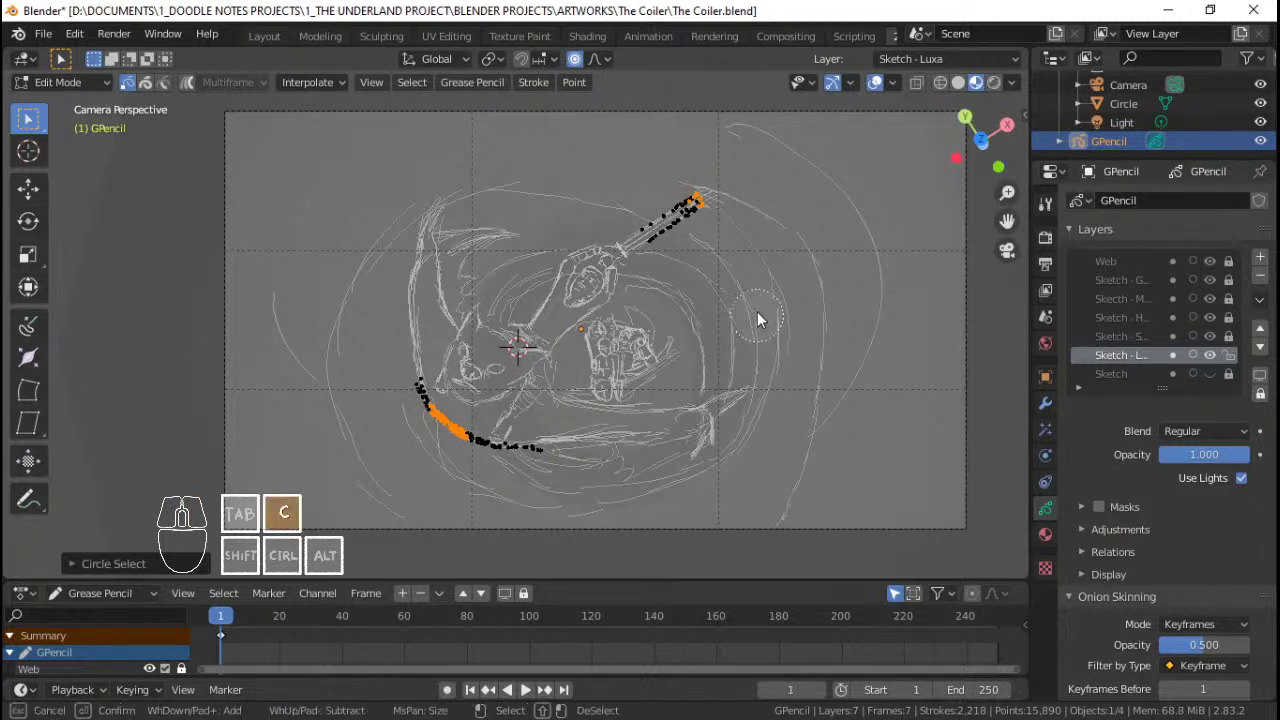
middle_click_drag(712, 211, 711, 199)
key("Escape")
key("r")
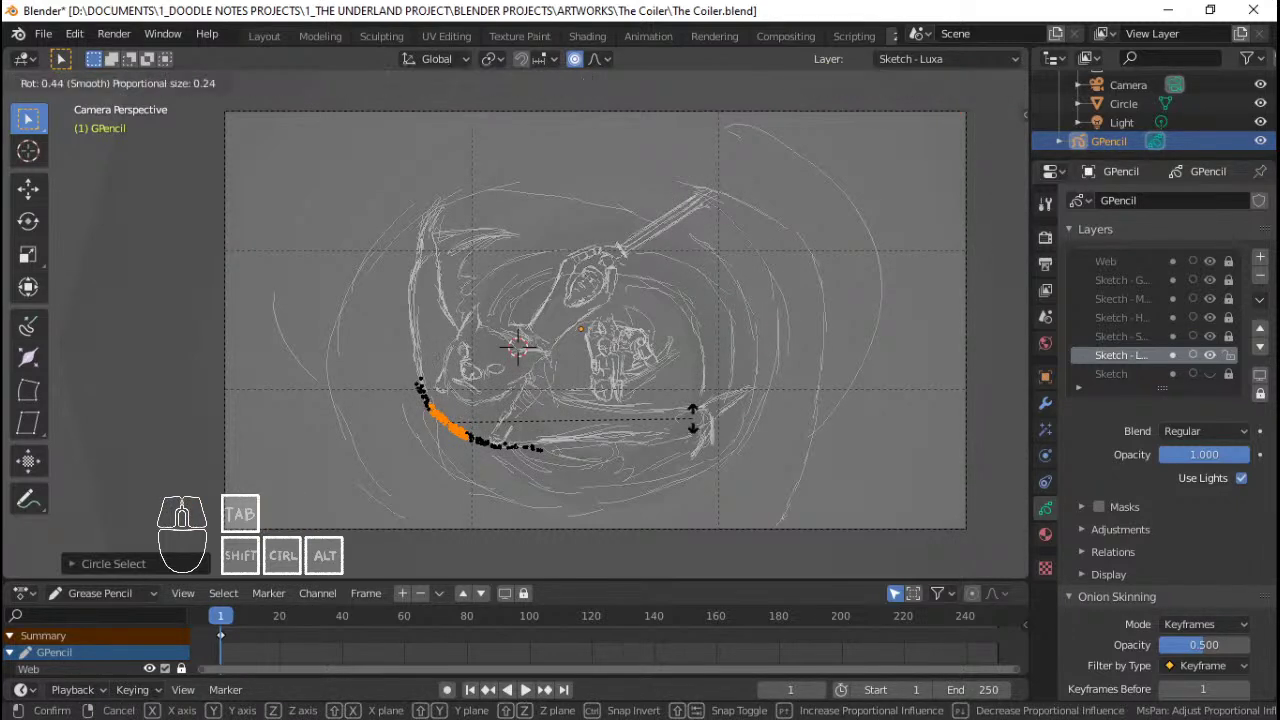
right_click(708, 421)
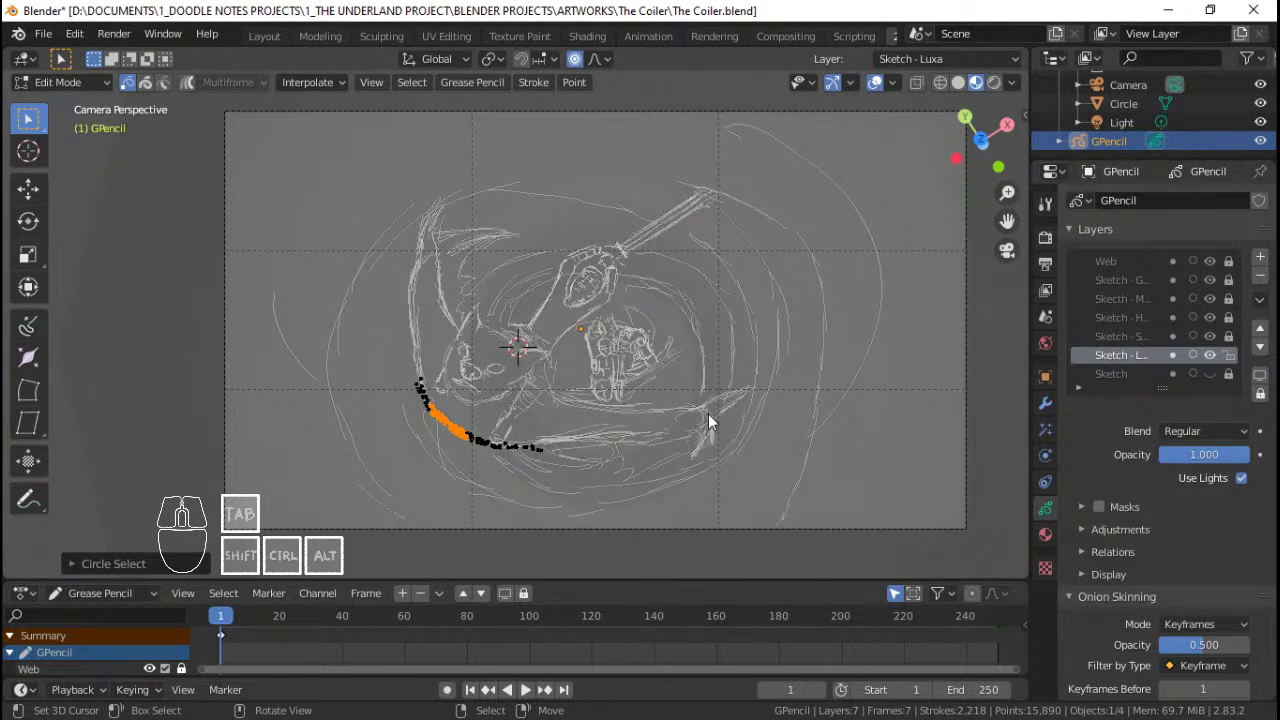
Step: Set the pivot point to the 3D Cursor and try rotating the selected body-line points around it
key("period")
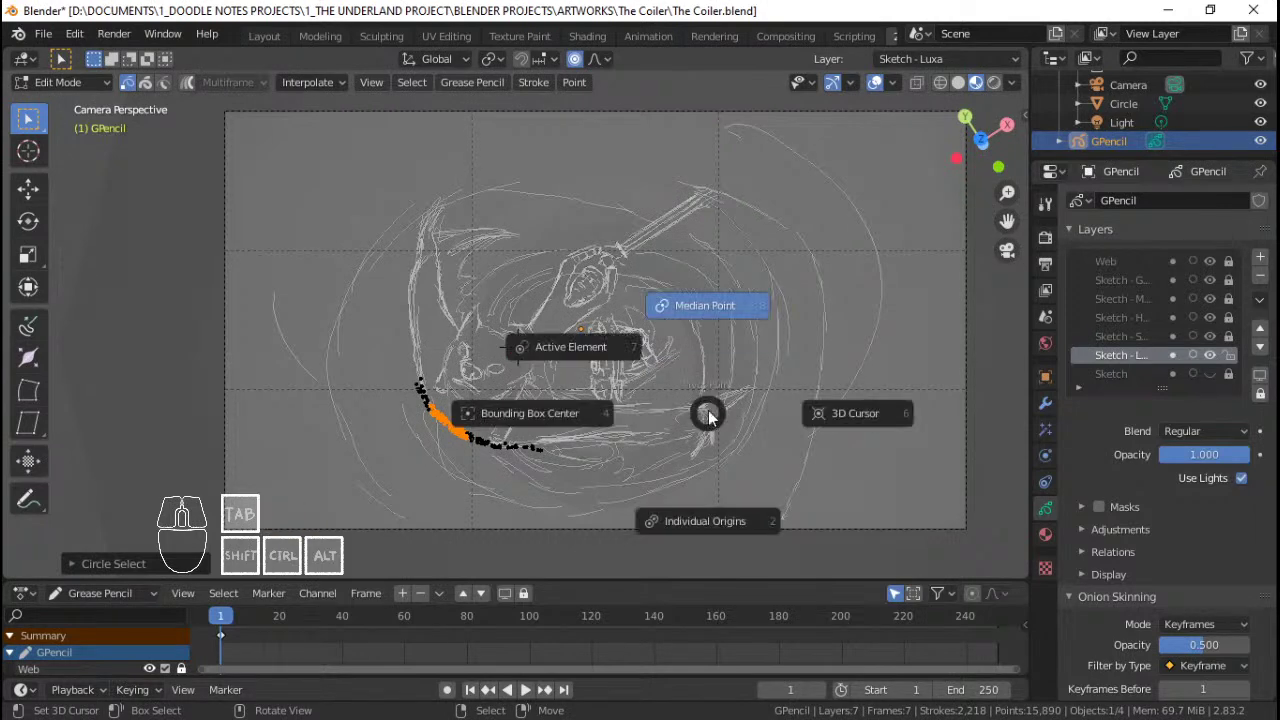
left_click(847, 416)
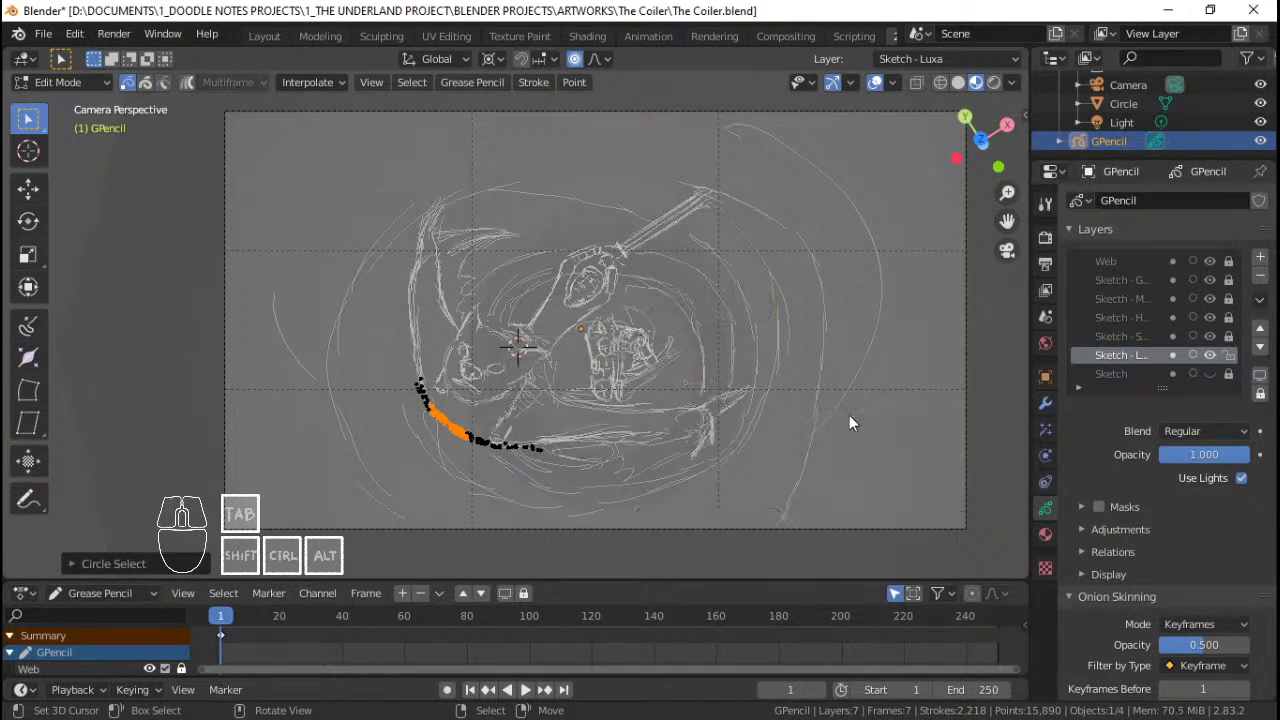
key("r")
right_click(774, 509)
key("r")
right_click(725, 354)
key("r")
right_click(734, 322)
key("r")
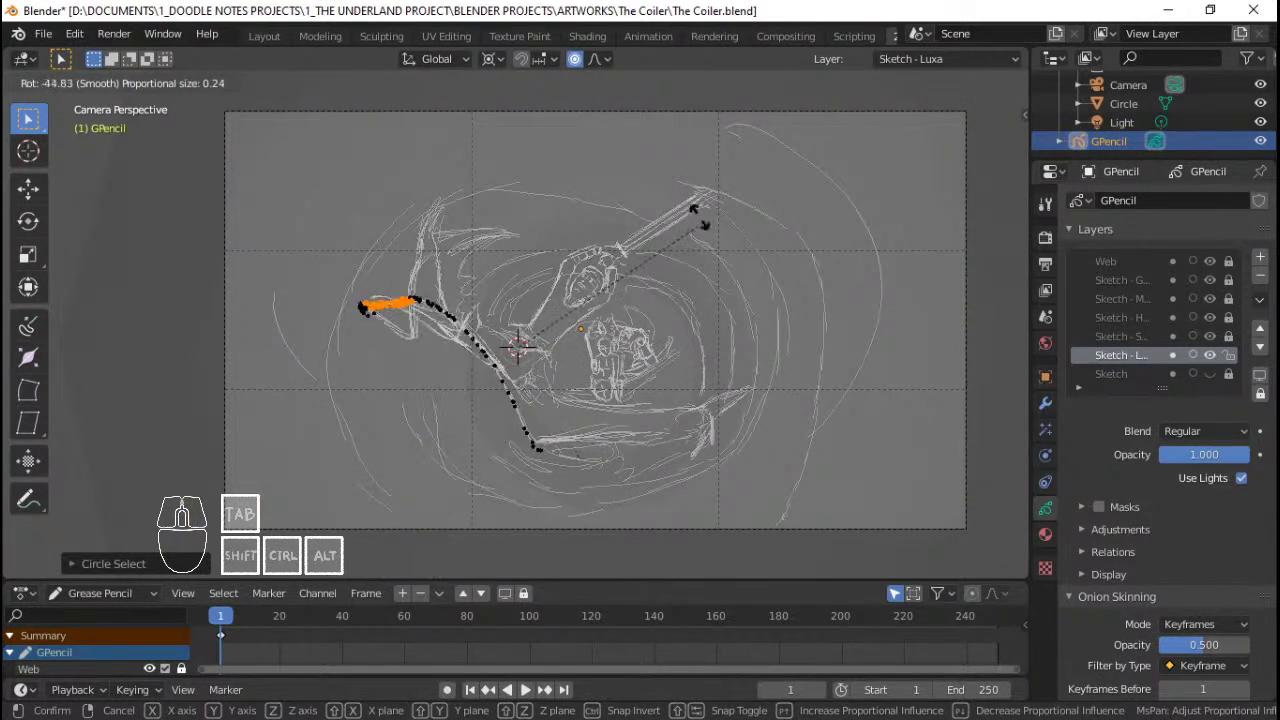
left_click(652, 164)
Step: Select a stroke point where the rider meets the creature's head, snap the 3D cursor to it and return to the camera view
mouse_move(652, 164)
middle_mouse_down()
mouse_move(654, 237)
mouse_move(716, 266)
mouse_move(578, 311)
mouse_move(424, 302)
mouse_move(556, 311)
middle_mouse_up()
scroll(556, 311, "up", 6)
scroll(690, 258, "down", 4)
scroll(586, 290, "up", 2)
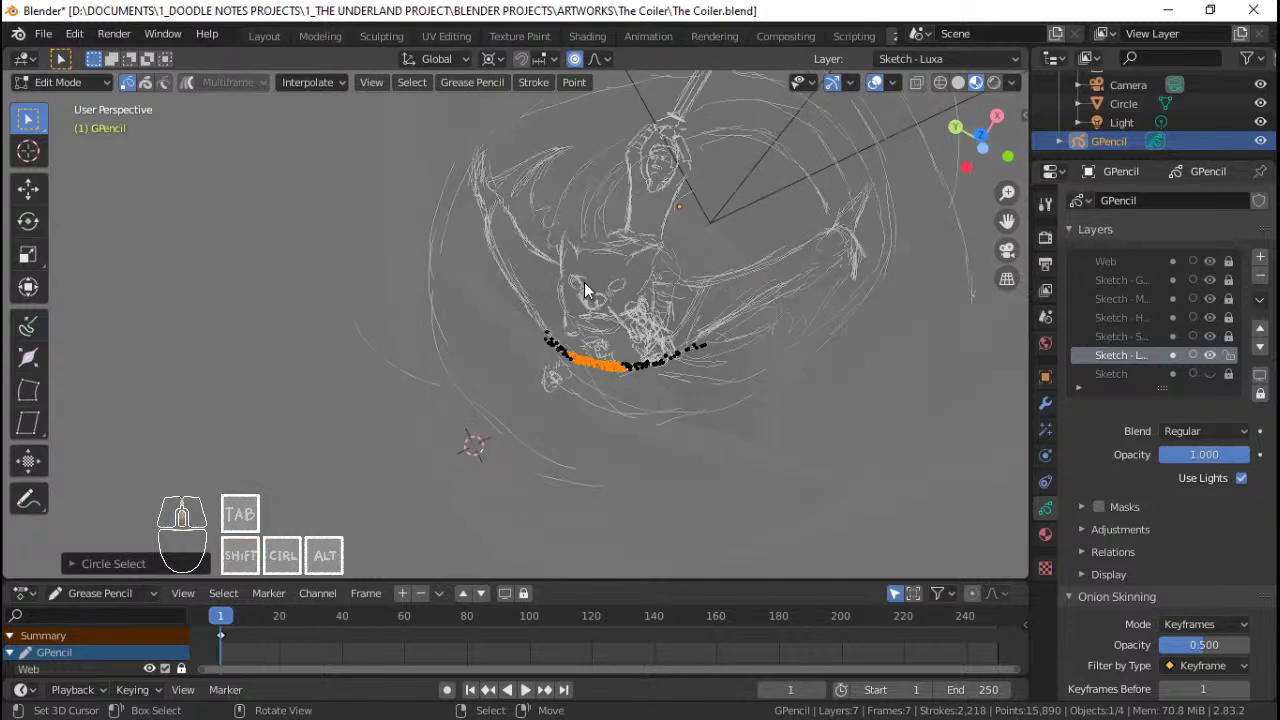
left_click(624, 250)
key("shift+s")
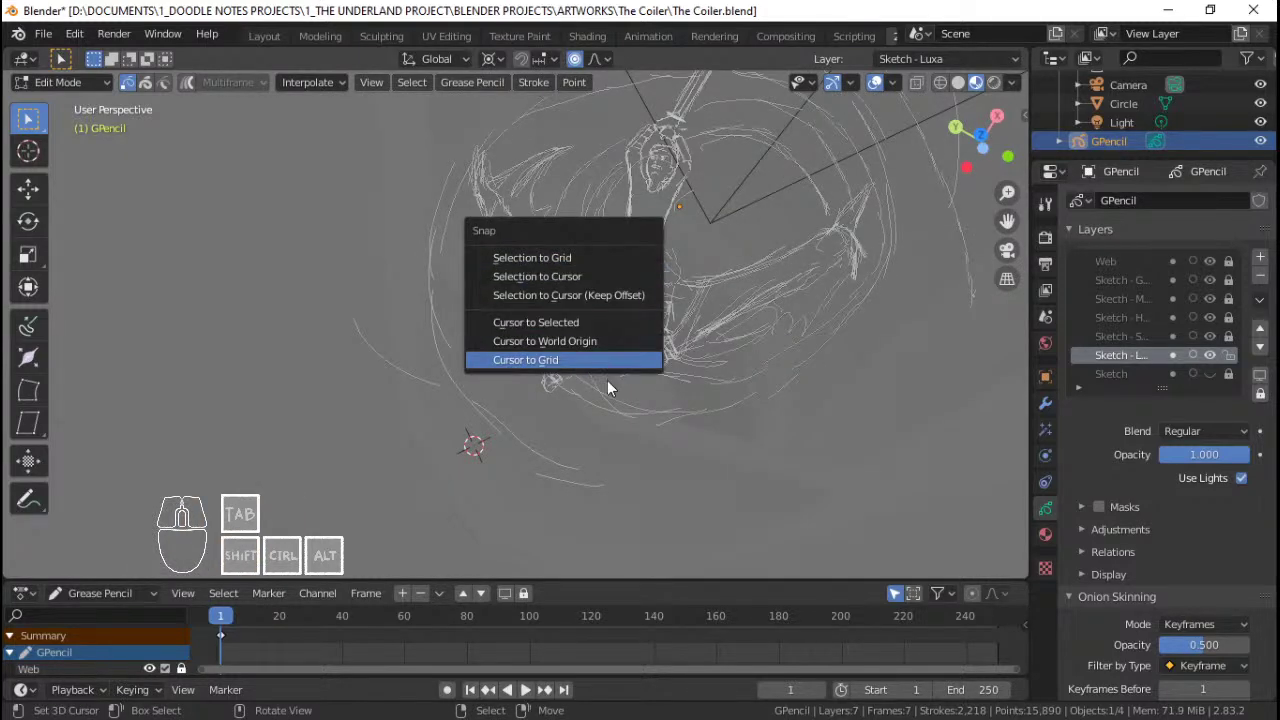
left_click(622, 323)
key("KP_0")
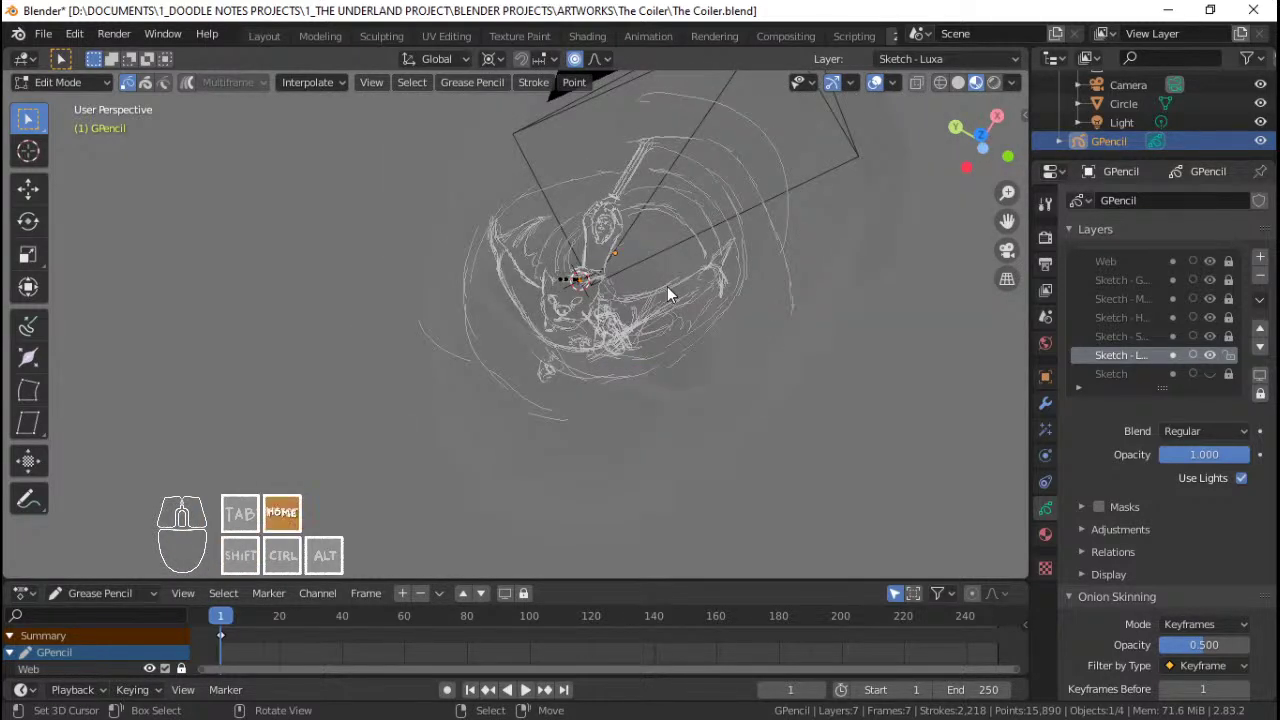
scroll(553, 349, "up", 5)
Step: Rotate a point of the body line below the head about -43.67° around the 3D cursor with proportional size 1.21
left_click(439, 428)
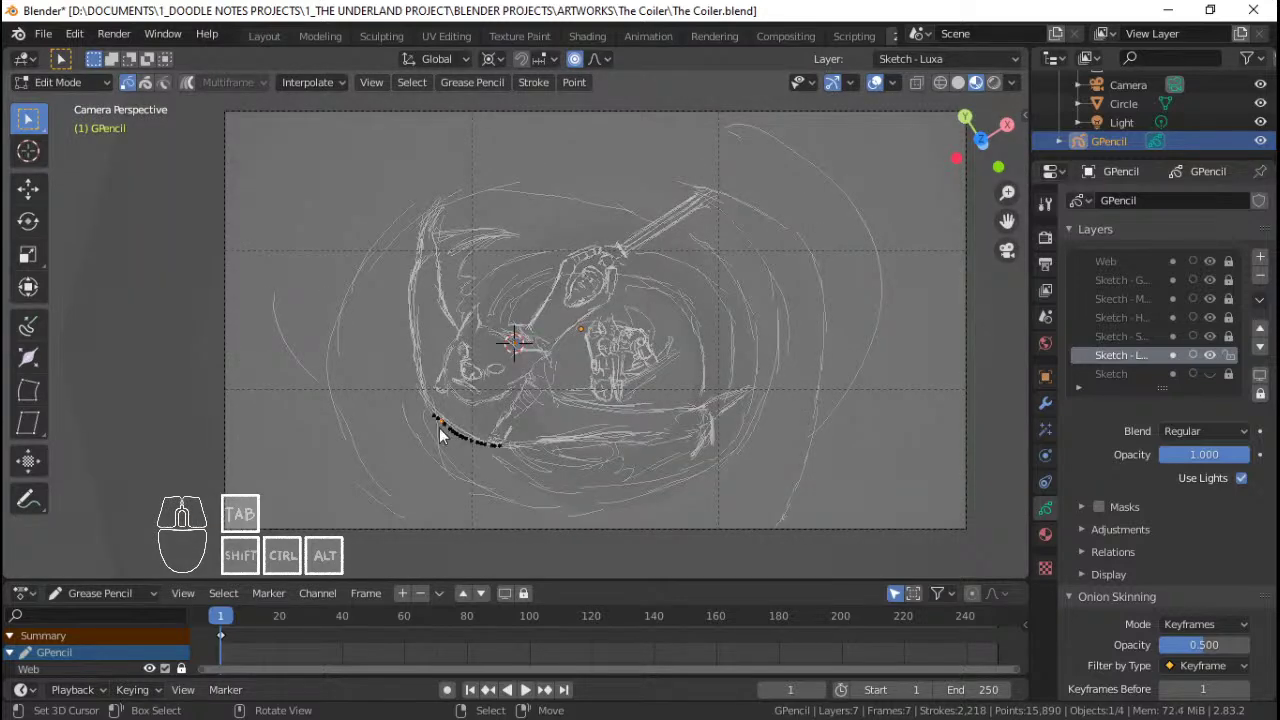
key("r")
scroll(740, 472, "down", 12)
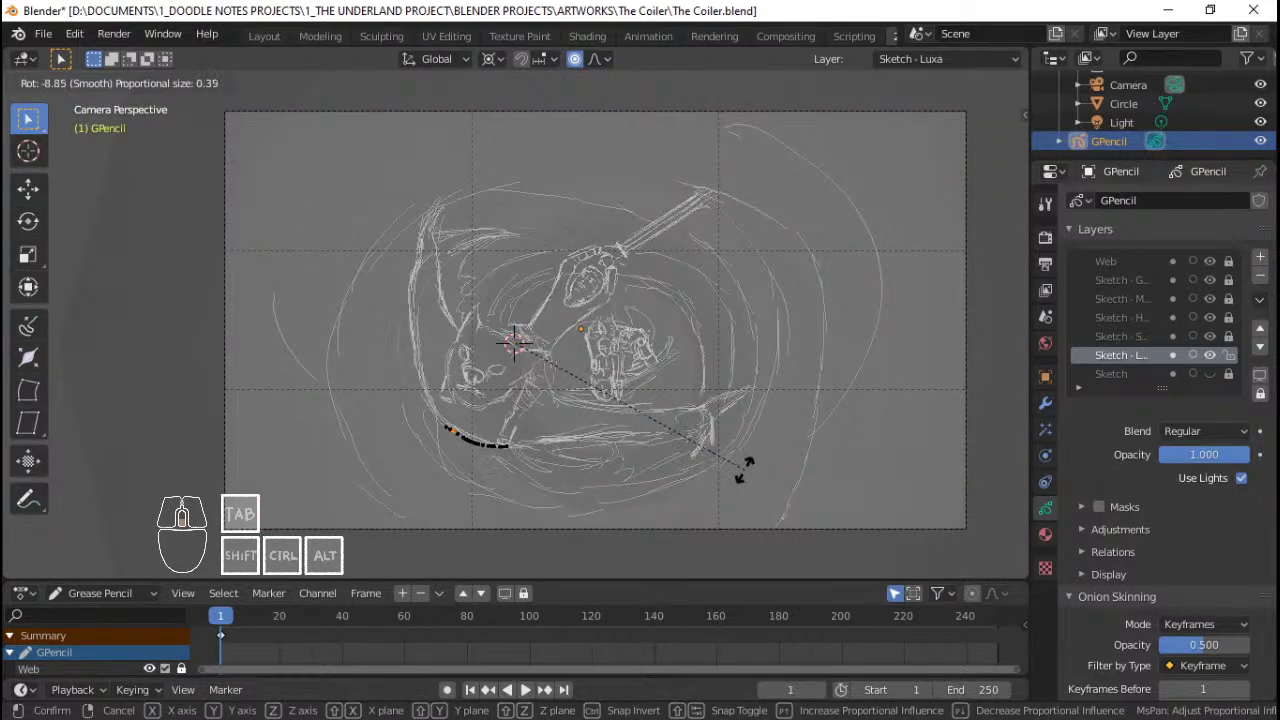
scroll(745, 465, "down", 3)
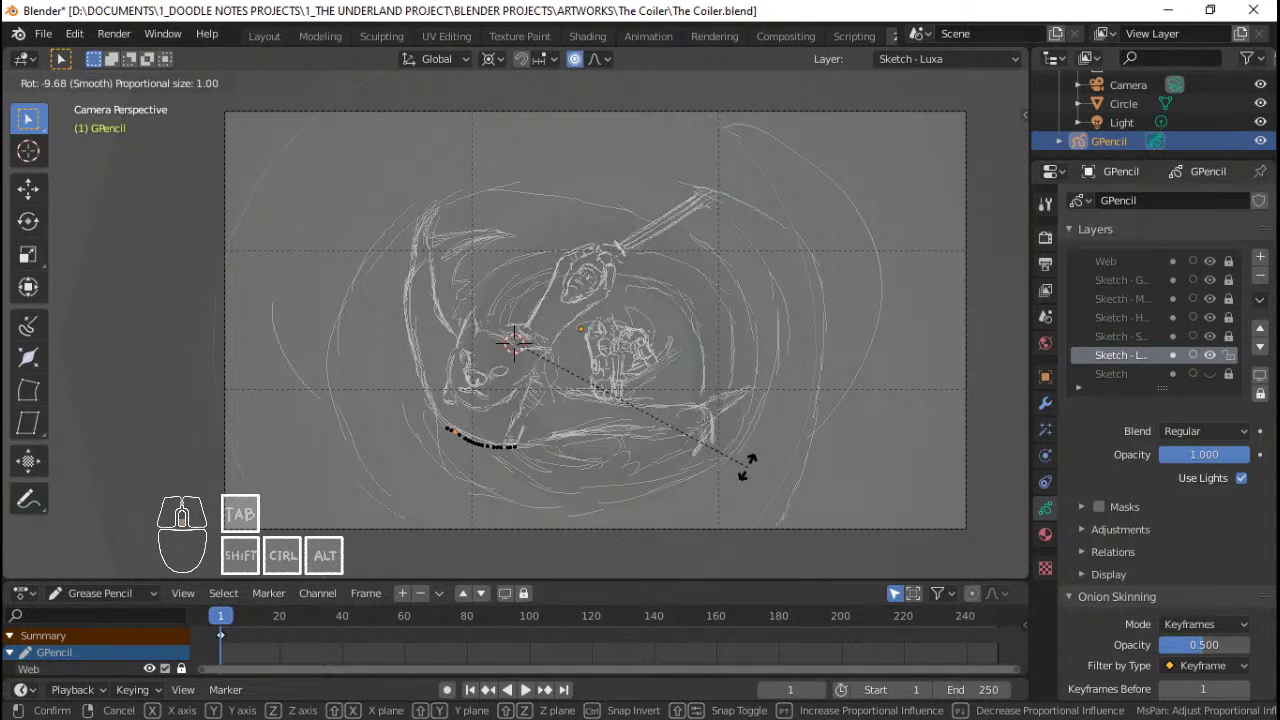
scroll(757, 455, "down", 2)
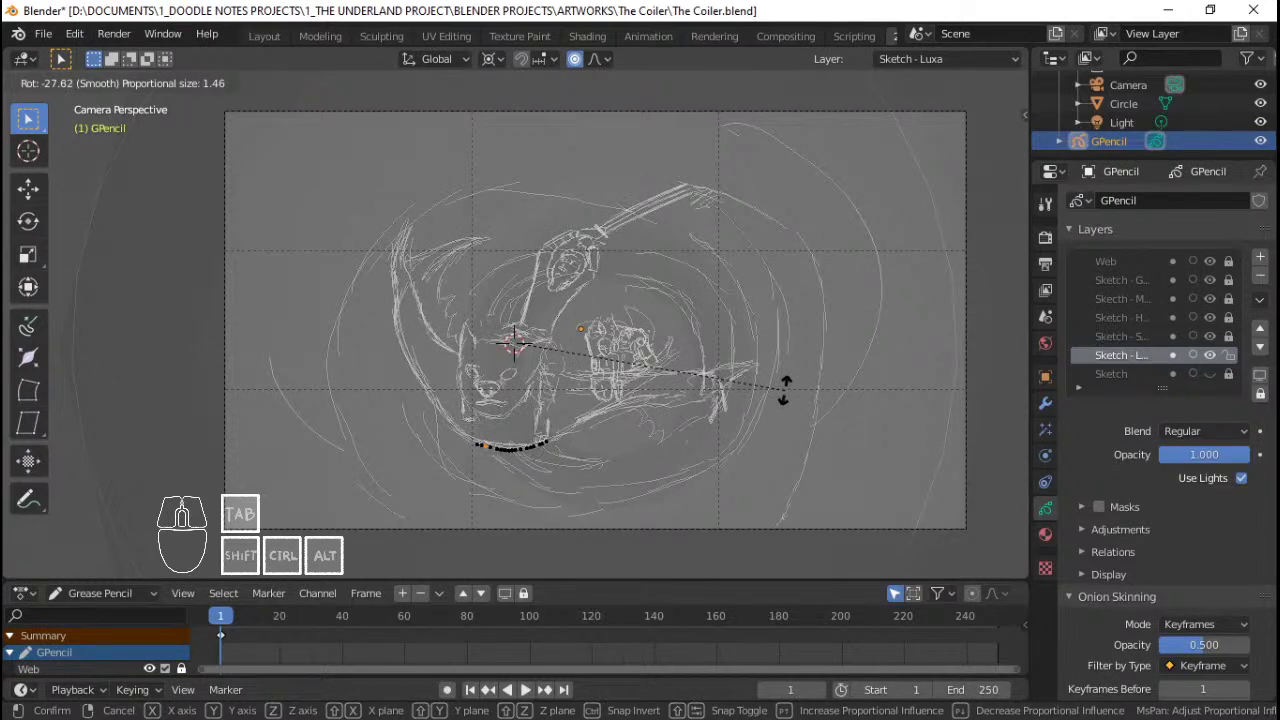
scroll(787, 385, "up", 2)
scroll(789, 381, "down", 2)
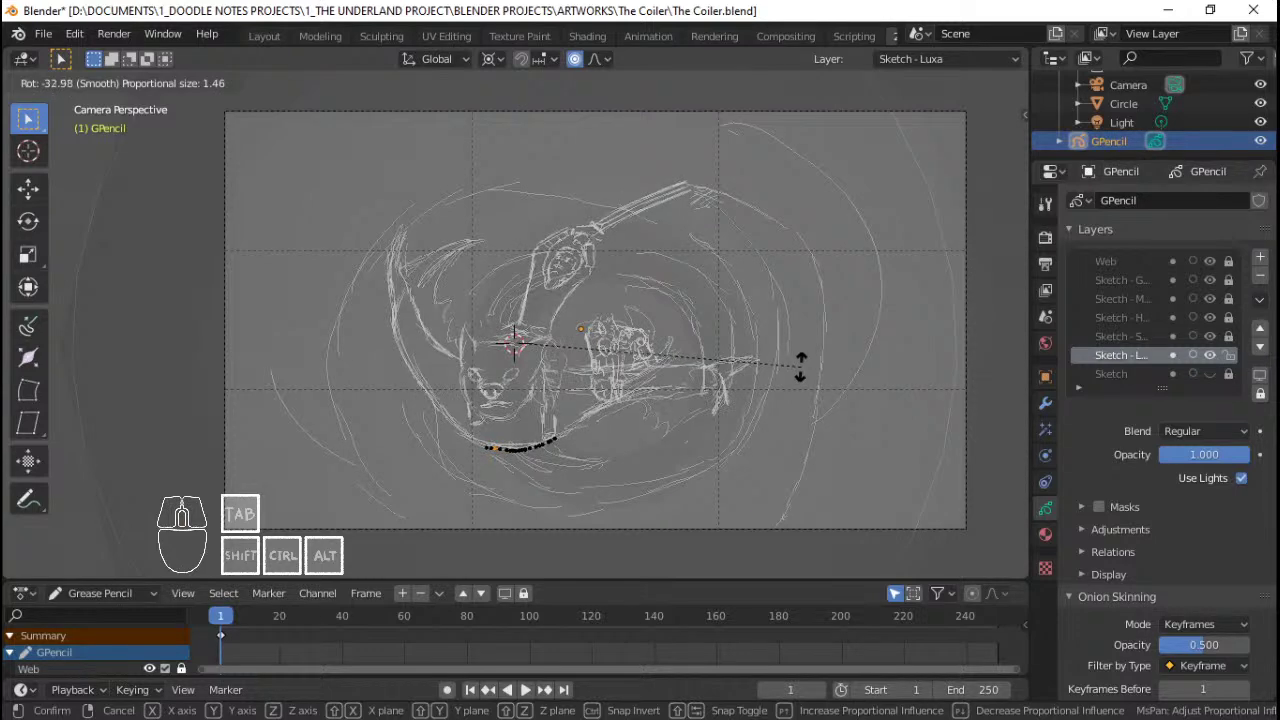
scroll(798, 352, "up", 2)
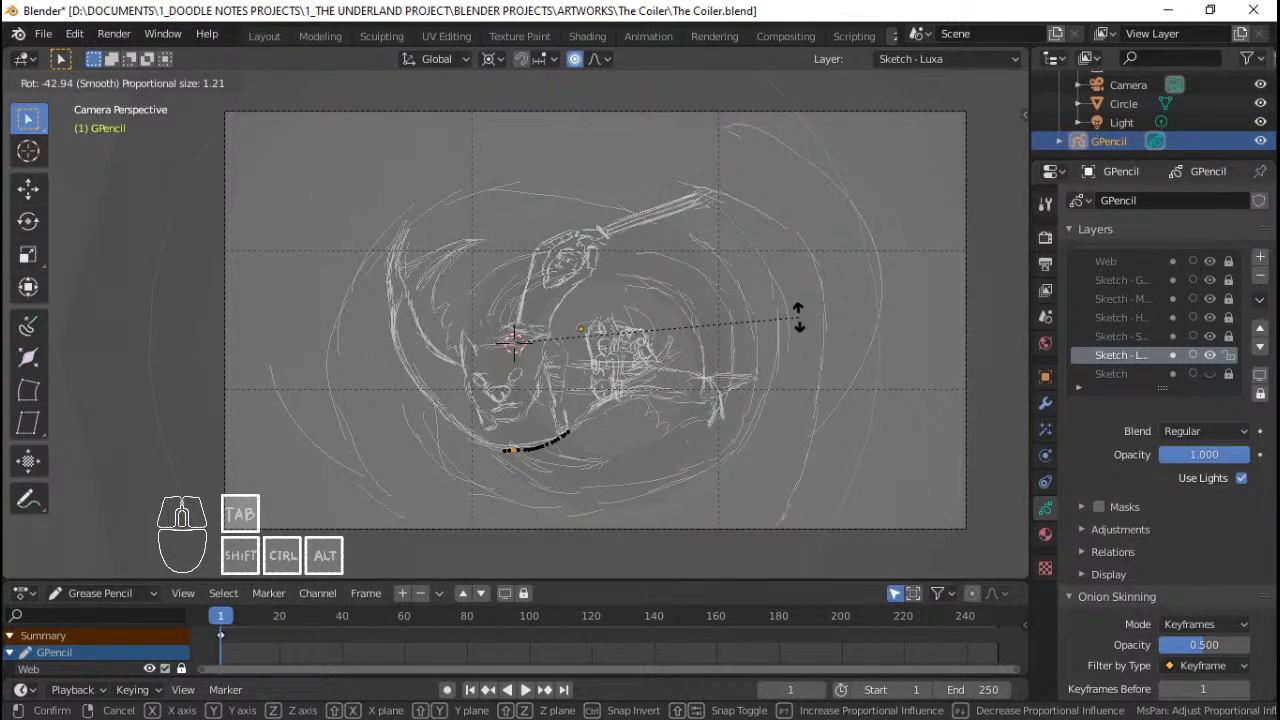
left_click(800, 313)
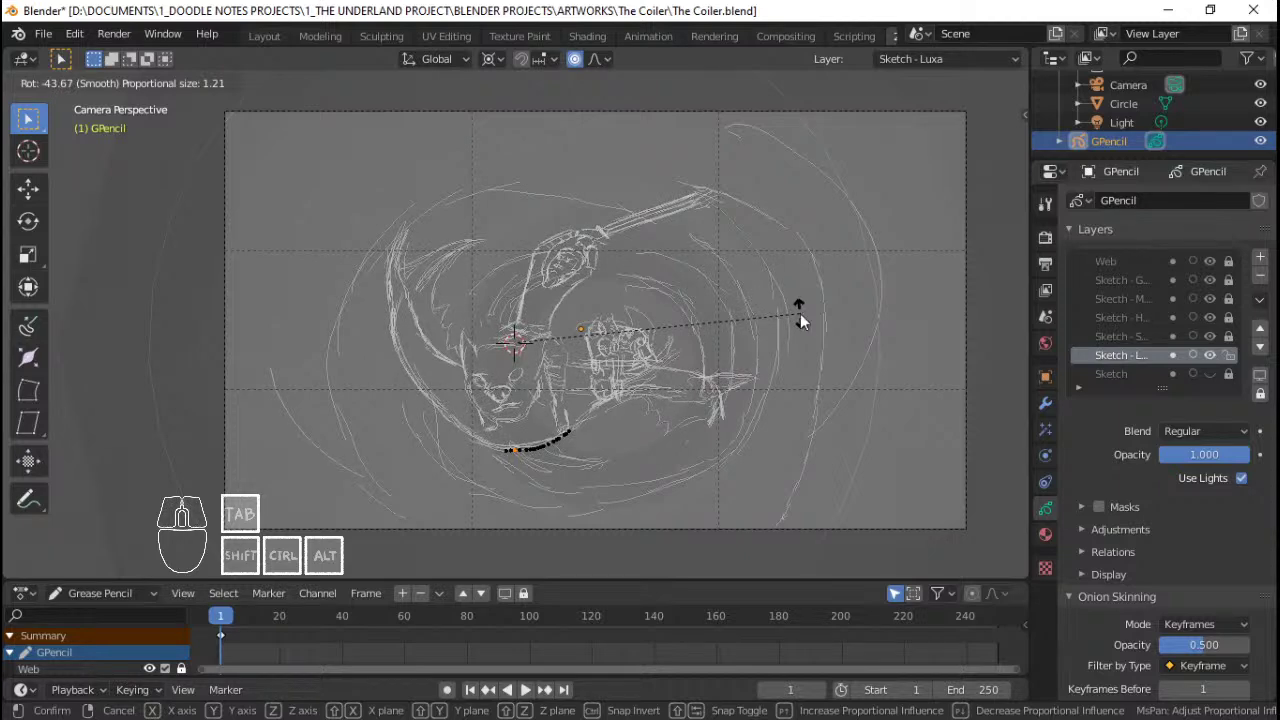
Step: Switch the Grease Pencil sketch to Draw mode
scroll(628, 380, "up", 3)
middle_click_drag(628, 380, 678, 362, "shift")
scroll(678, 362, "down", 1)
key("ctrl+Tab")
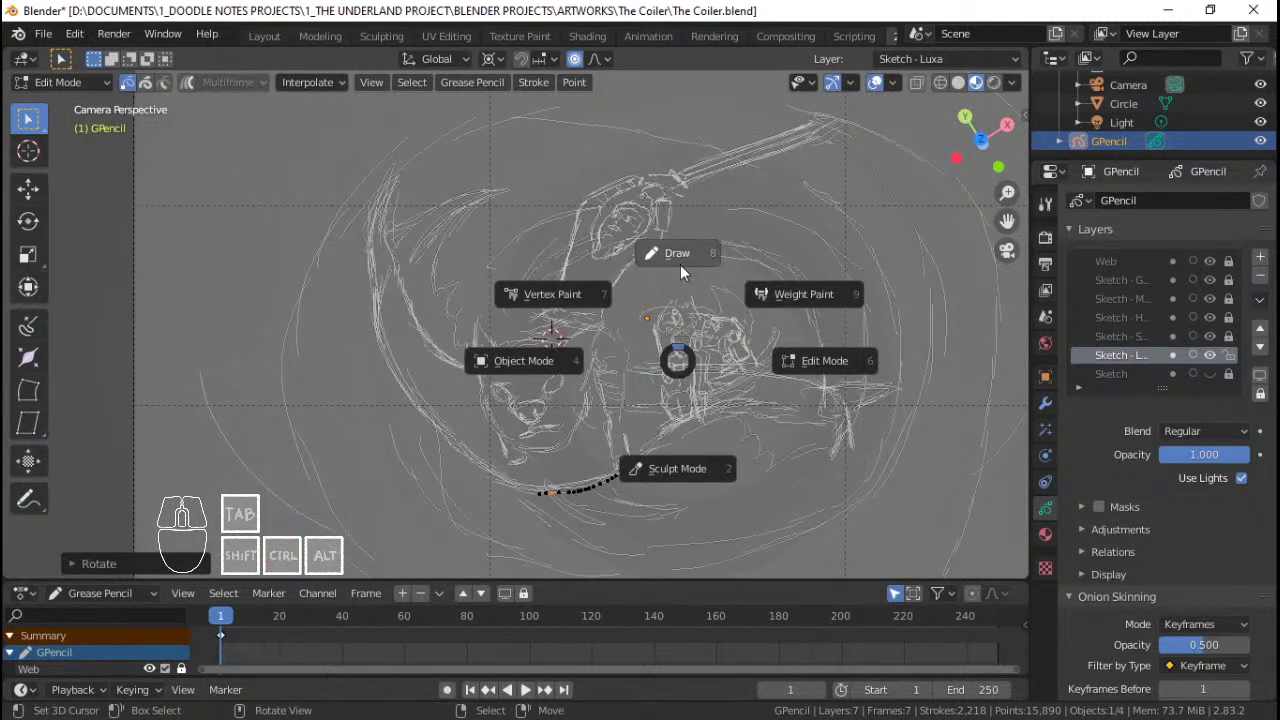
left_click(680, 270)
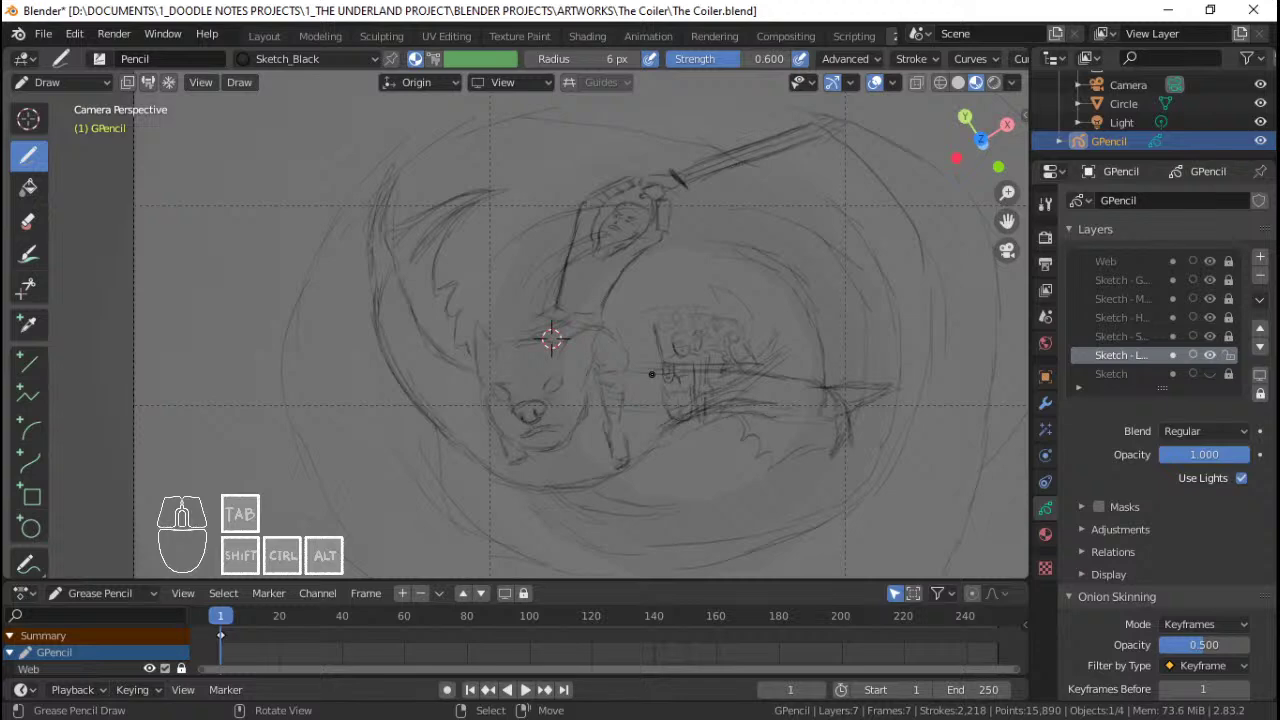
mouse_move(631, 300)
middle_mouse_down("ctrl")
mouse_move(655, 296)
mouse_move(647, 319)
middle_mouse_up("ctrl")
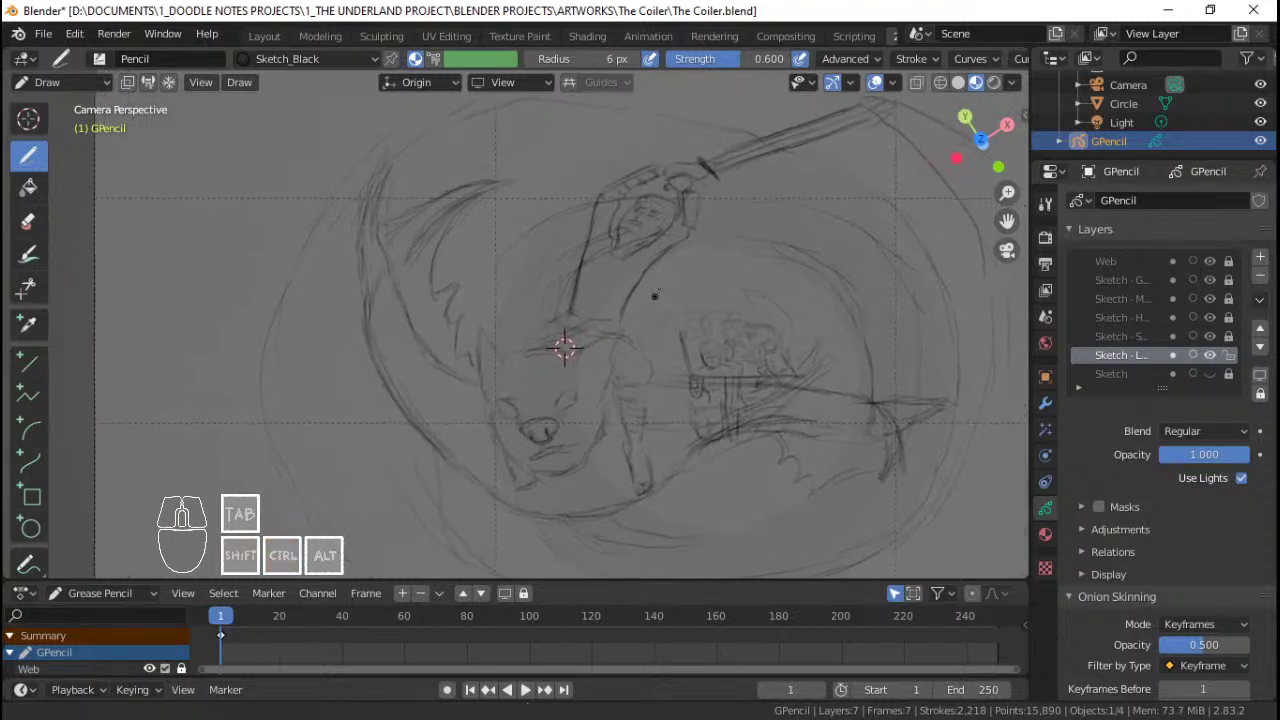
middle_click_drag(648, 245, 642, 318, "ctrl")
middle_click_drag(634, 366, 643, 330, "ctrl")
middle_click_drag(643, 330, 647, 308, "shift")
middle_click_drag(642, 360, 635, 313, "ctrl")
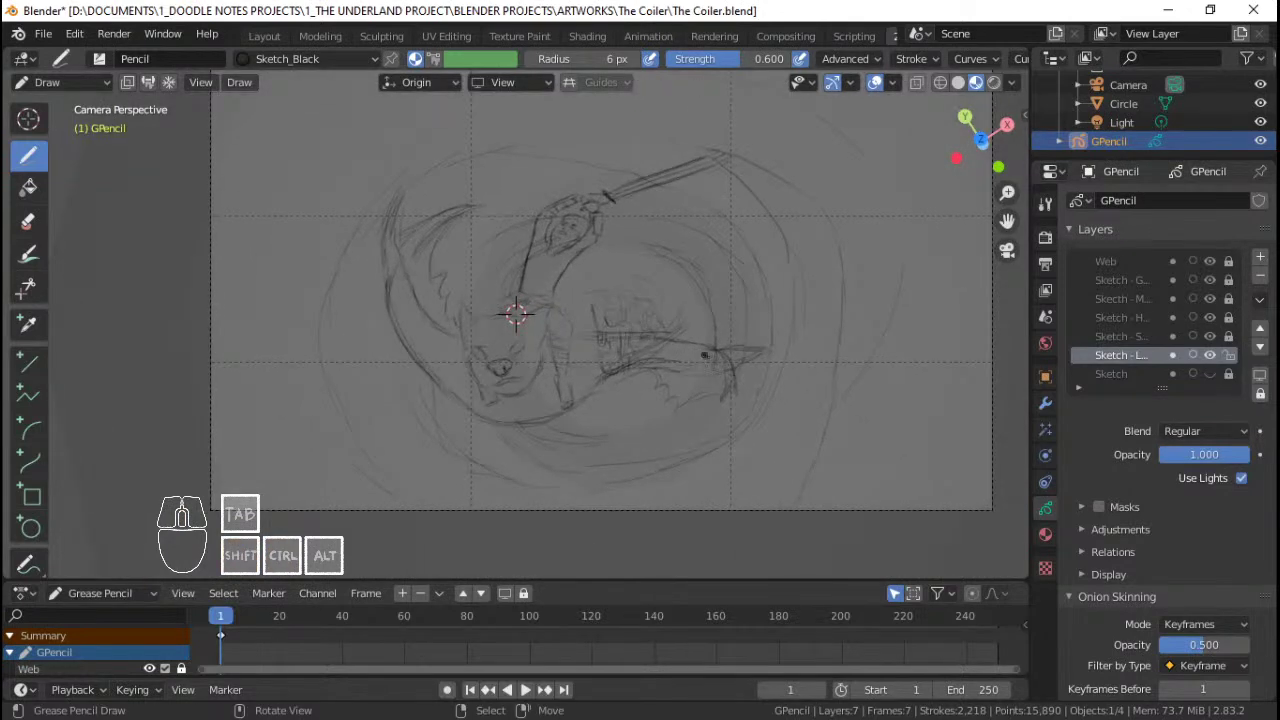
key("ctrl+Tab")
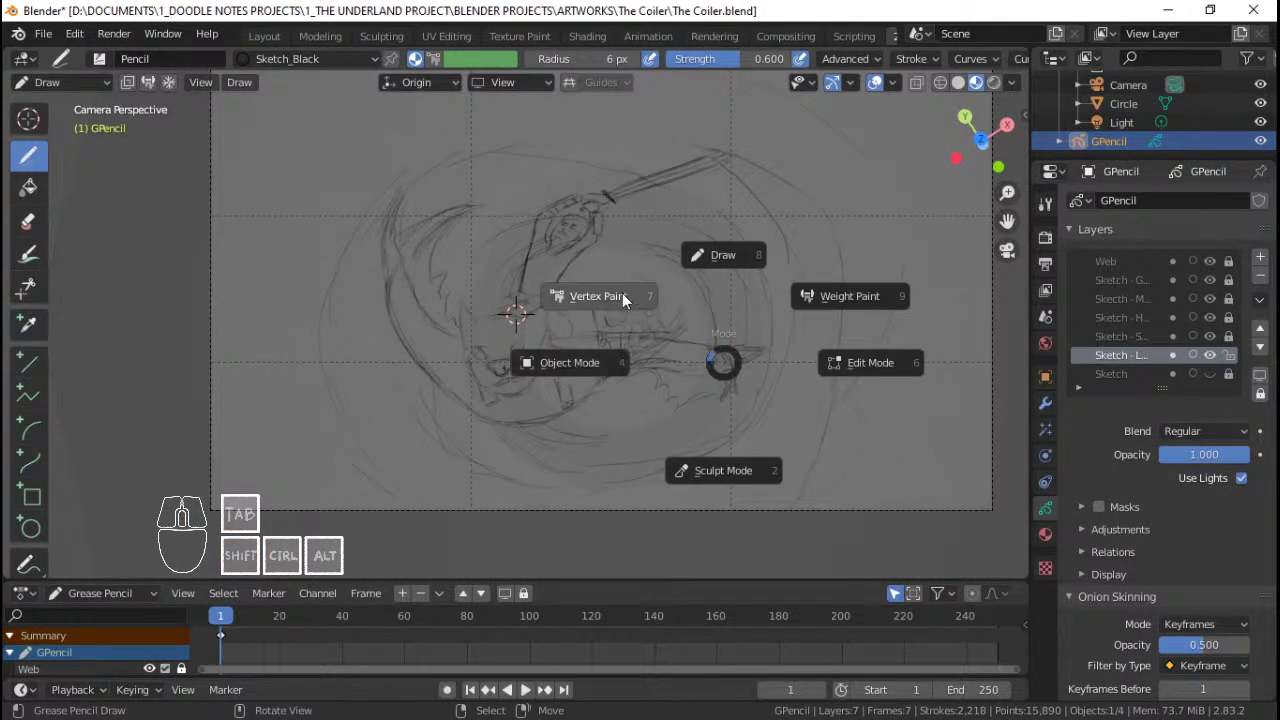
left_click(720, 258)
Step: Erase the right wing and the upper part of the left wing, clearing stray strokes around the small figures
left_click_drag(716, 364, 648, 404, "ctrl")
mouse_move(410, 241)
left_mouse_down("ctrl")
mouse_move(389, 223)
mouse_move(429, 251)
mouse_move(432, 240)
mouse_move(445, 290)
left_mouse_up("ctrl")
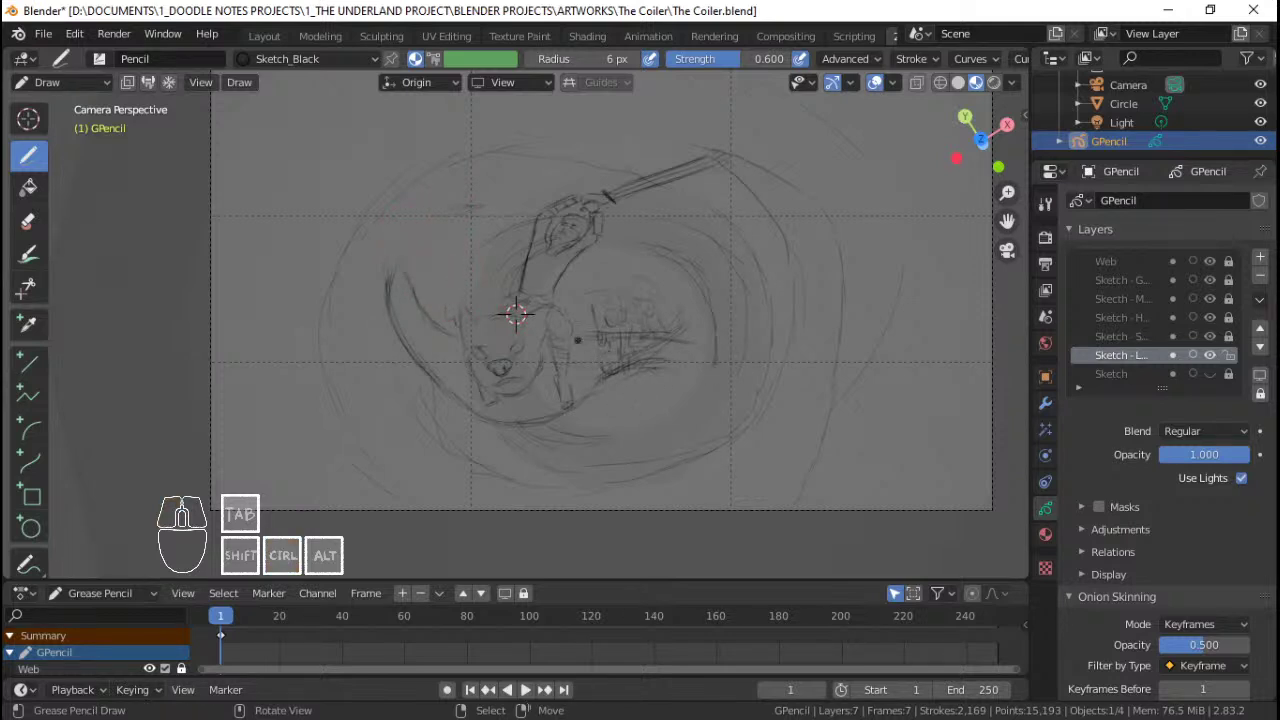
mouse_move(616, 330)
left_mouse_down()
mouse_move(597, 344)
mouse_move(628, 376)
left_mouse_up()
left_click_drag(688, 338, 668, 362, "ctrl")
mouse_move(600, 388)
left_mouse_down()
mouse_move(662, 367)
mouse_move(615, 375)
mouse_move(605, 397)
left_mouse_up()
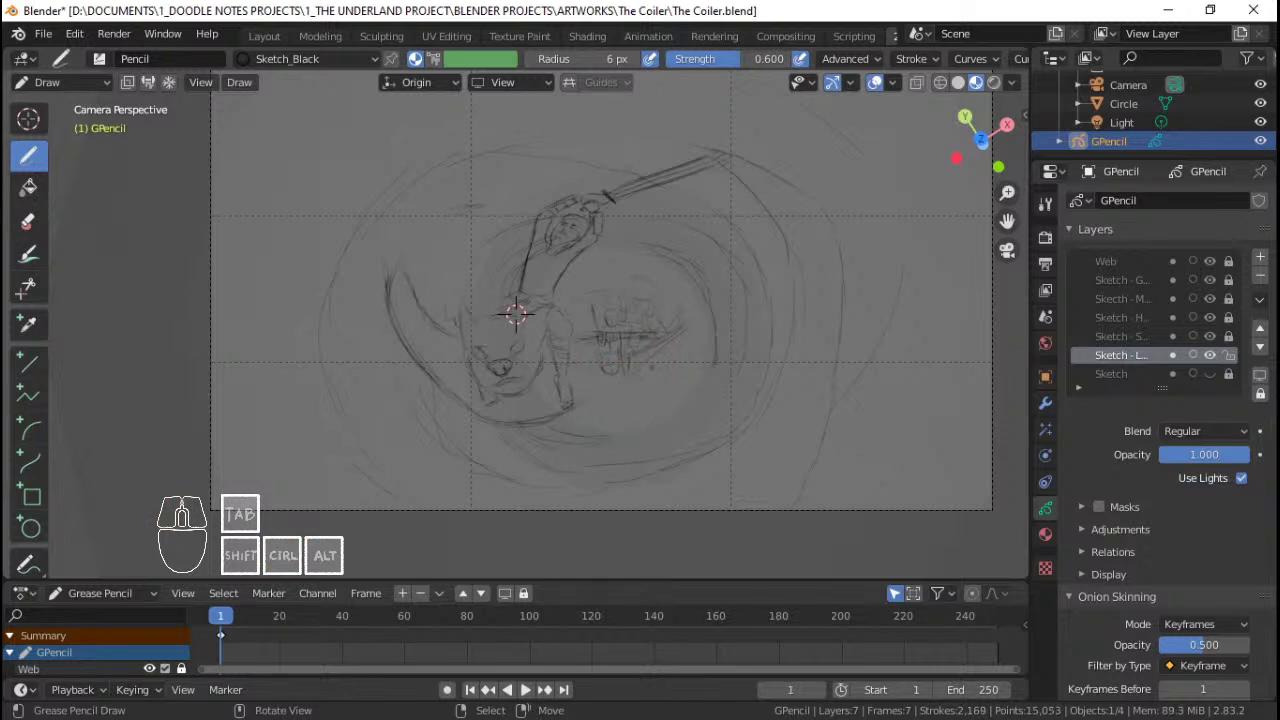
Step: Sketch short strokes across and beside the small figures to the right of the creature's head
left_click_drag(622, 346, 626, 350)
left_click_drag(660, 337, 678, 360)
mouse_move(670, 353)
left_mouse_down()
mouse_move(683, 363)
mouse_move(667, 366)
mouse_move(735, 350)
mouse_move(667, 358)
mouse_move(700, 362)
left_mouse_up()
left_click_drag(680, 356, 716, 360)
mouse_move(700, 358)
left_mouse_down()
mouse_move(789, 349)
mouse_move(670, 344)
mouse_move(690, 340)
left_mouse_up()
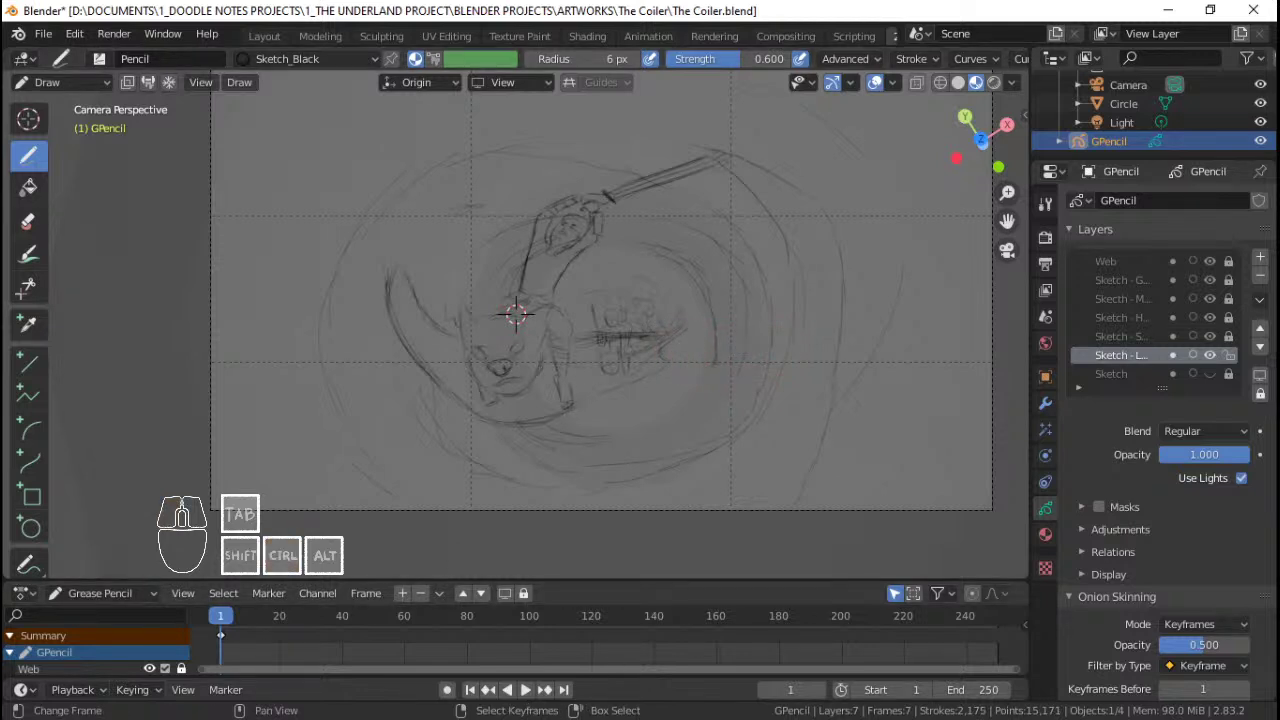
left_click(803, 9)
Step: Try sketching a long, shallow right wing arm with a tip beyond the small figures, and undo the tip strokes
middle_click_drag(730, 398, 728, 380, "ctrl")
middle_click_drag(728, 380, 715, 363, "shift")
mouse_move(684, 321)
left_mouse_down()
mouse_move(744, 291)
mouse_move(692, 334)
mouse_move(782, 282)
left_mouse_up()
left_click_drag(692, 305, 794, 281)
left_click_drag(692, 313, 792, 279)
left_click_drag(692, 322, 787, 283)
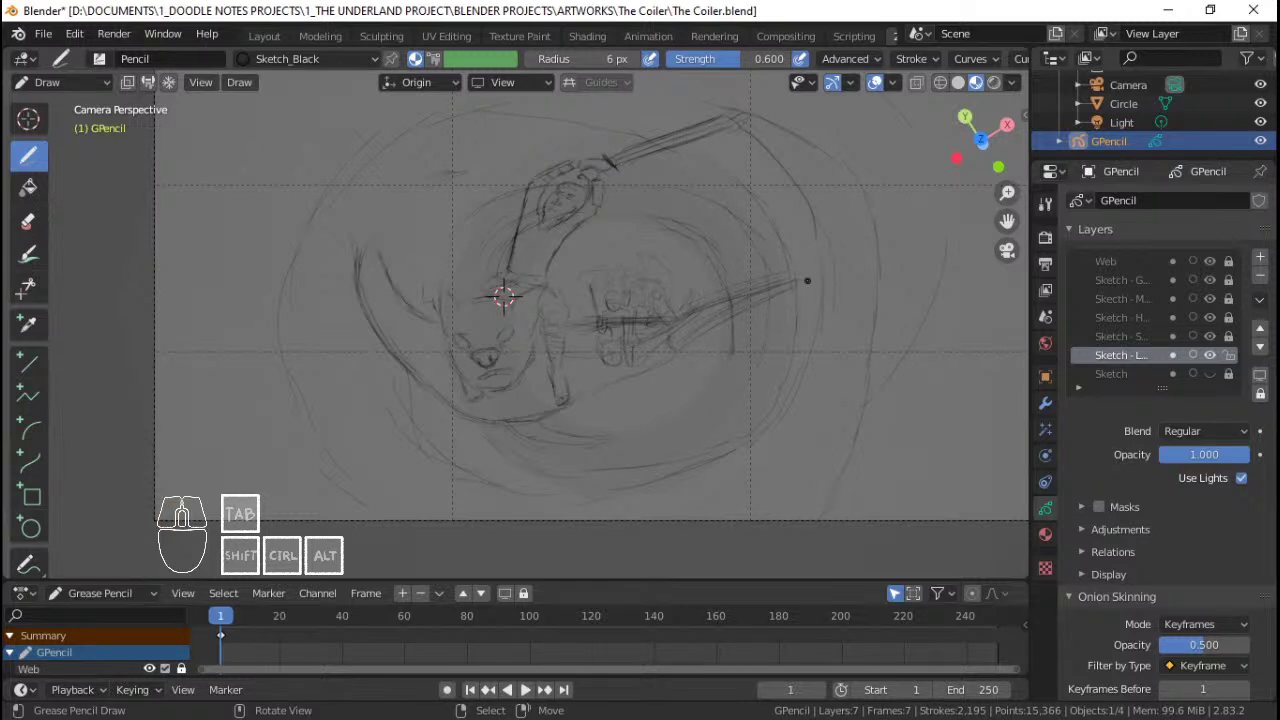
mouse_move(806, 279)
left_mouse_down()
mouse_move(788, 282)
mouse_move(817, 268)
left_mouse_up()
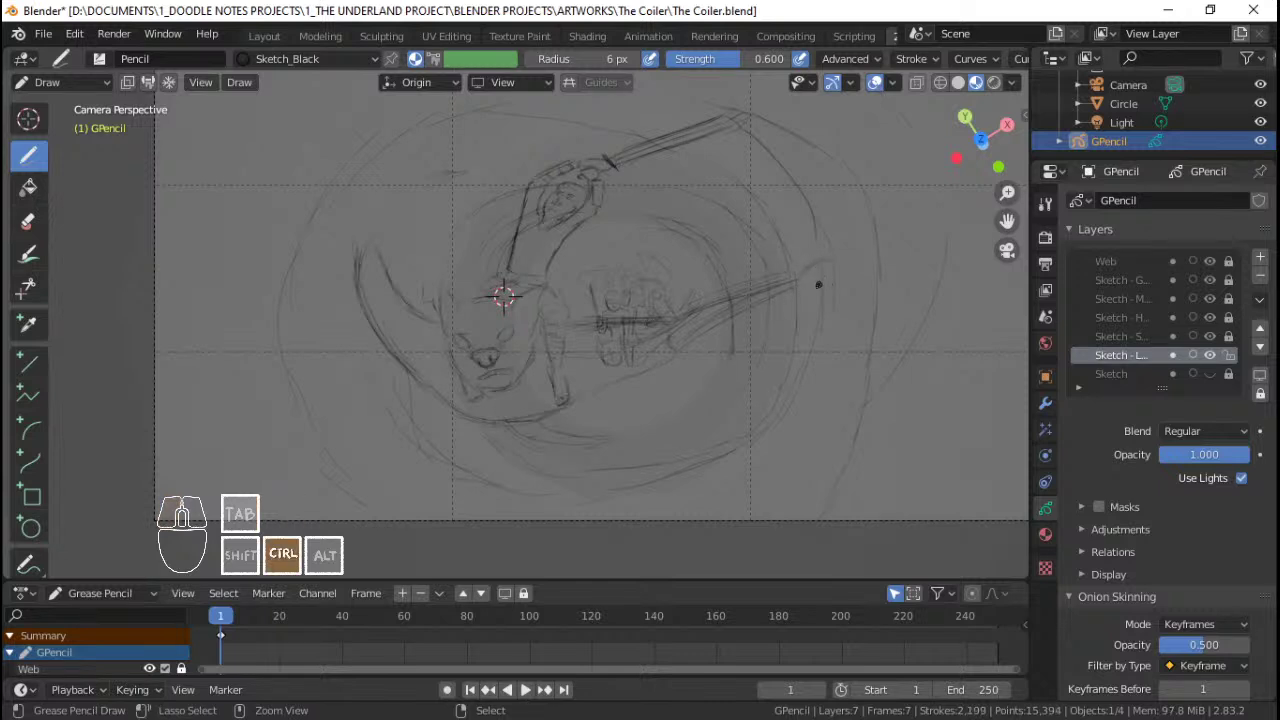
key("ctrl+z")
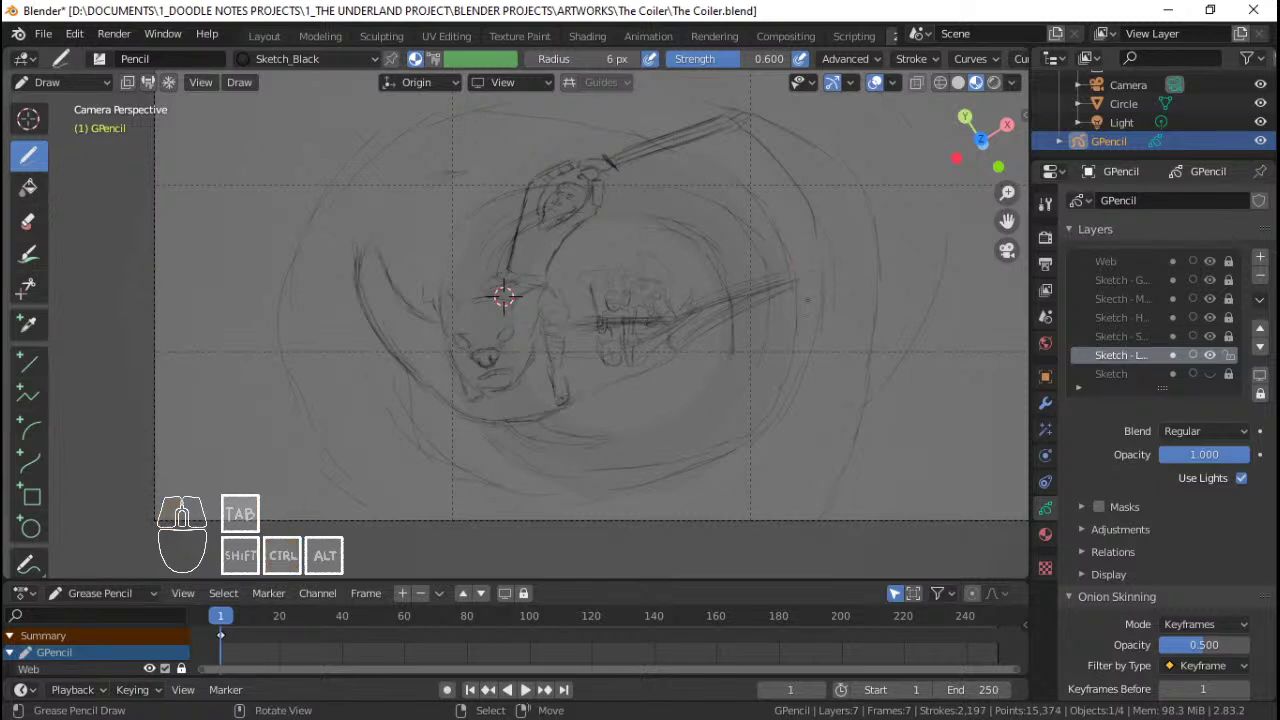
key("ctrl+z")
Step: Redraw the right wing's arm as a steeper line rising from beside the small figures, undoing strokes that miss
left_click_drag(814, 300, 812, 284)
left_click_drag(674, 320, 724, 307)
mouse_move(722, 308)
left_mouse_down()
mouse_move(758, 289)
mouse_move(752, 304)
mouse_move(702, 313)
mouse_move(739, 284)
left_mouse_up()
left_click_drag(678, 349, 726, 306)
key("ctrl+z")
key("ctrl+z")
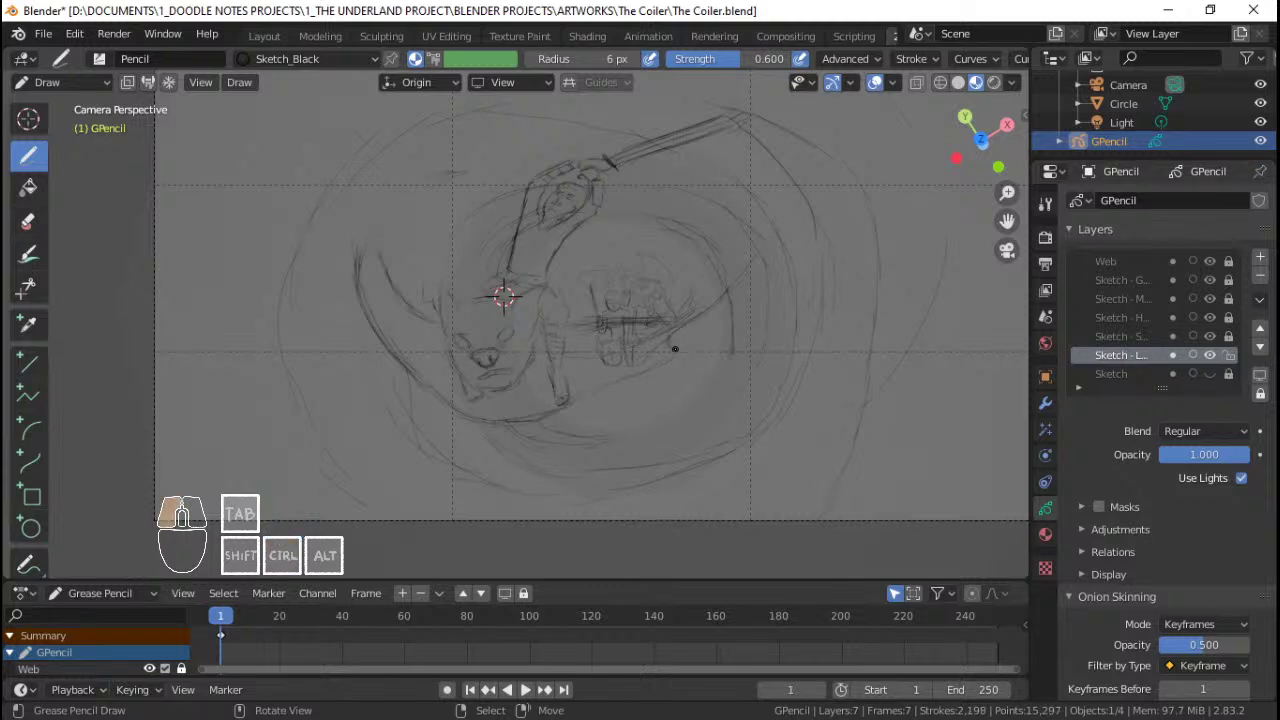
left_click_drag(690, 347, 741, 289)
left_click_drag(720, 316, 750, 271)
mouse_move(741, 281)
left_mouse_down()
mouse_move(760, 250)
mouse_move(751, 261)
left_mouse_up()
Step: Clean up the right wing's arm and sketch the pointed joint at its upper end
mouse_move(710, 312)
left_mouse_down("ctrl")
mouse_move(730, 275)
mouse_move(712, 312)
mouse_move(677, 322)
left_mouse_up("ctrl")
left_click_drag(742, 247, 743, 246)
mouse_move(696, 331)
left_mouse_down()
mouse_move(738, 254)
mouse_move(700, 332)
left_mouse_up()
mouse_move(737, 263)
left_mouse_down()
mouse_move(776, 240)
mouse_move(799, 267)
left_mouse_up()
mouse_move(797, 260)
left_mouse_down()
mouse_move(803, 275)
mouse_move(782, 247)
mouse_move(780, 304)
left_mouse_up()
left_click_drag(762, 297, 752, 303)
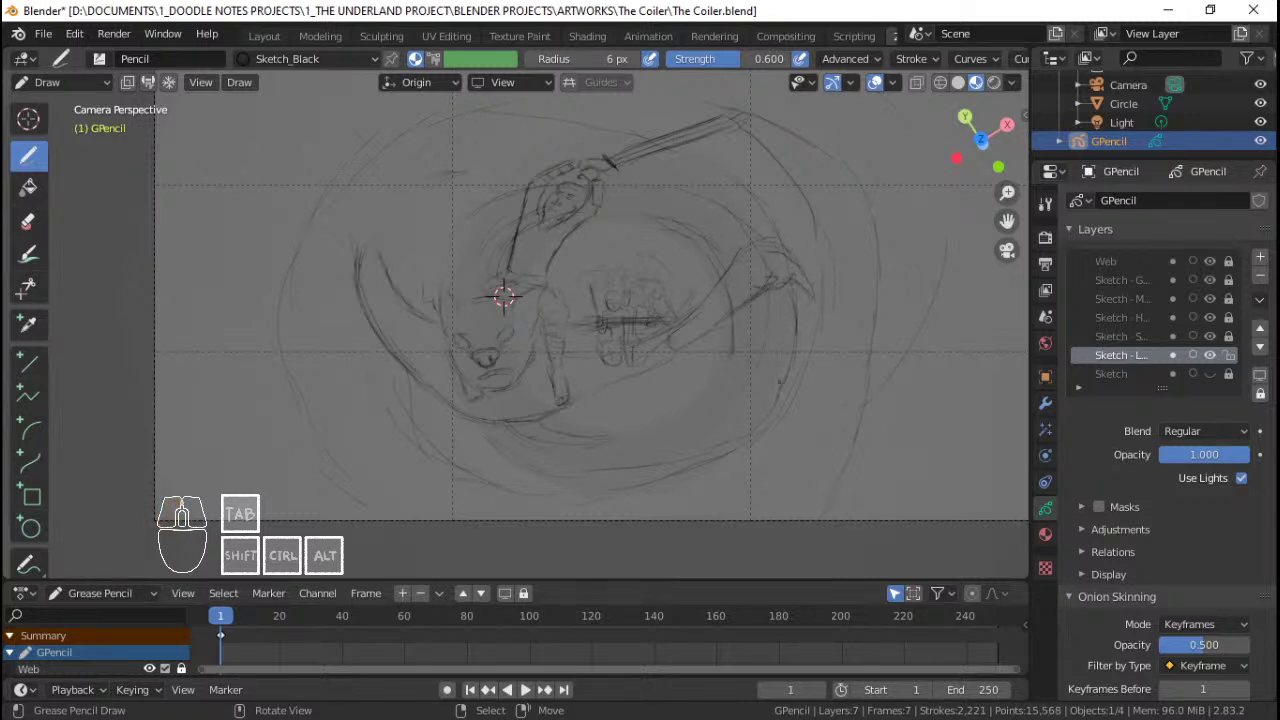
Step: Sketch the right wing's outer edge curving down from the joint and the scalloped membrane edge below the arm
left_click_drag(795, 357, 777, 402)
mouse_move(648, 378)
left_mouse_down()
mouse_move(661, 383)
mouse_move(655, 398)
mouse_move(668, 381)
mouse_move(661, 394)
mouse_move(736, 408)
left_mouse_up()
mouse_move(746, 396)
left_mouse_down()
mouse_move(785, 384)
mouse_move(795, 308)
mouse_move(741, 426)
left_mouse_up()
mouse_move(796, 352)
left_mouse_down()
mouse_move(781, 290)
mouse_move(785, 380)
mouse_move(727, 414)
left_mouse_up()
left_click_drag(713, 380, 706, 390)
left_click_drag(503, 296, 506, 286)
Step: Erase excess strokes along the right wing's arm and redraw its line and joint
middle_click_drag(506, 286, 535, 306, "shift")
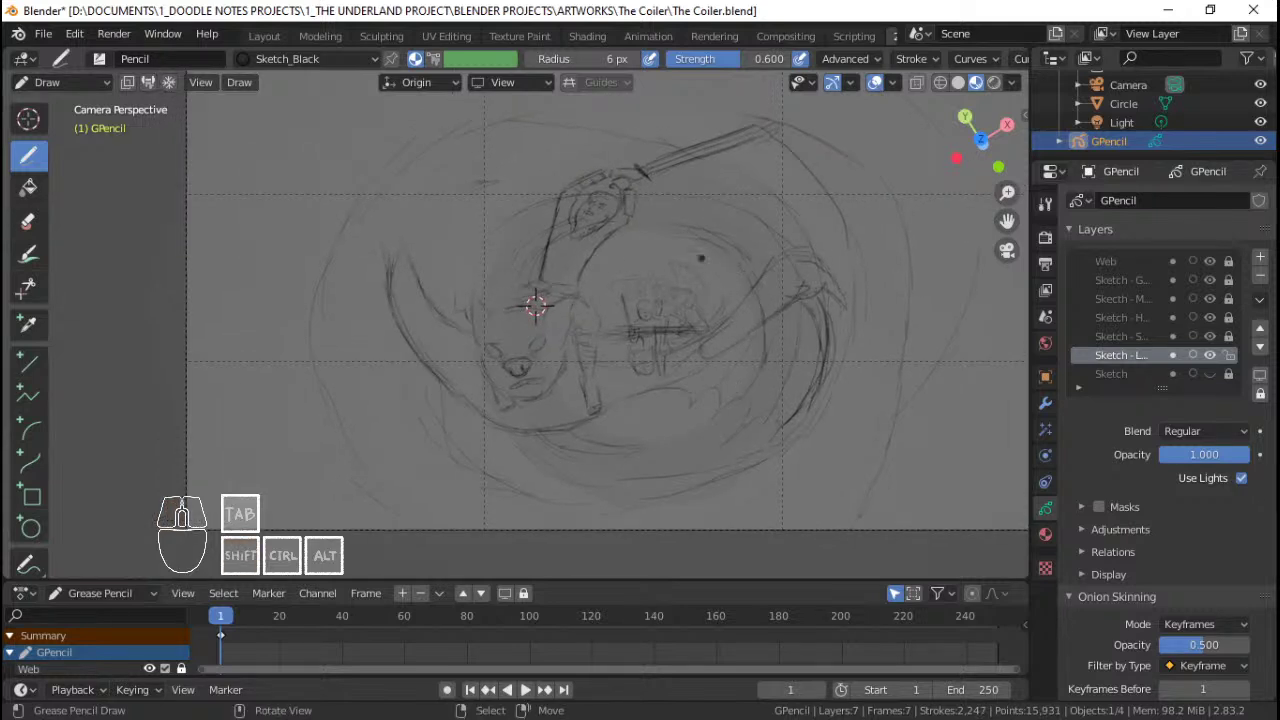
left_click_drag(743, 281, 788, 272, "ctrl")
mouse_move(702, 335)
left_mouse_down()
mouse_move(806, 270)
mouse_move(822, 268)
mouse_move(840, 296)
left_mouse_up()
left_click_drag(832, 282, 844, 305)
Step: Erase the remaining left wing strokes and sketch the left shoulder and rough fur around the creature's head
middle_click_drag(487, 257, 451, 277, "shift")
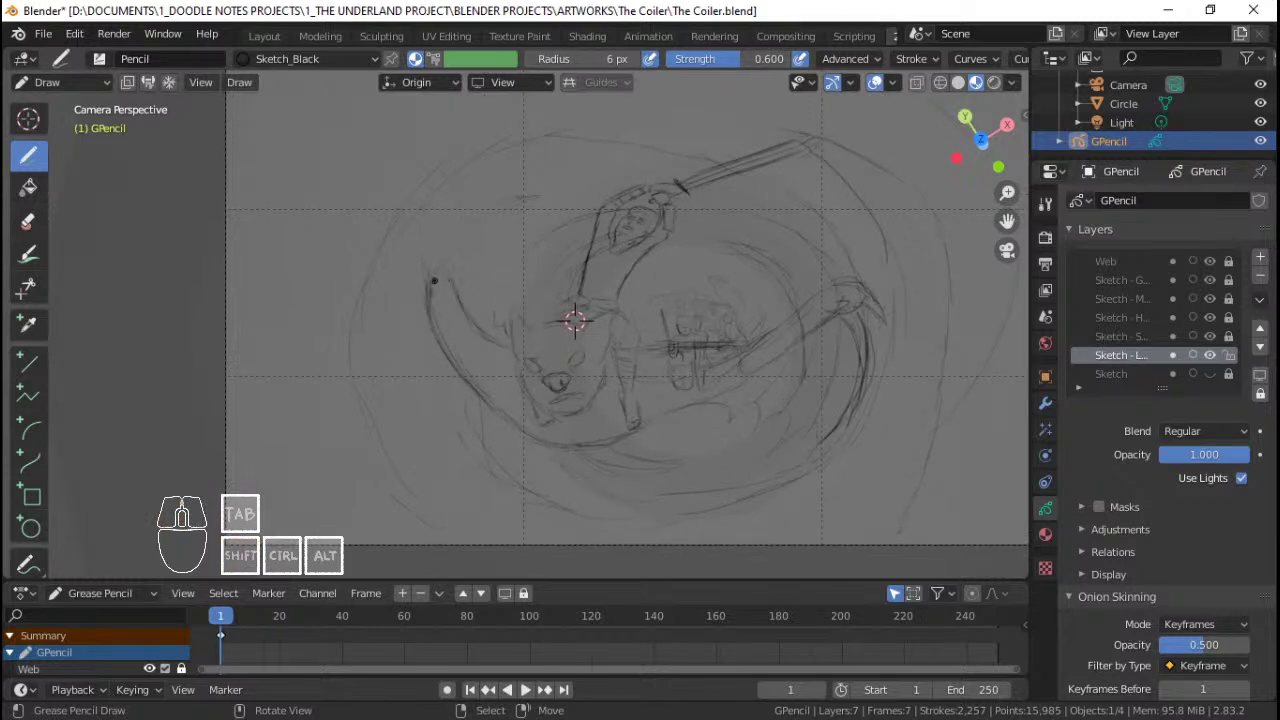
mouse_move(425, 274)
left_mouse_down("ctrl")
mouse_move(440, 345)
mouse_move(486, 398)
left_mouse_up("ctrl")
mouse_move(503, 322)
left_mouse_down()
mouse_move(510, 345)
mouse_move(451, 327)
mouse_move(458, 371)
mouse_move(476, 386)
left_mouse_up()
mouse_move(474, 384)
left_mouse_down()
mouse_move(486, 394)
mouse_move(532, 368)
left_mouse_up()
mouse_move(531, 366)
left_mouse_down()
mouse_move(516, 409)
mouse_move(542, 428)
mouse_move(552, 420)
mouse_move(521, 393)
mouse_move(527, 416)
mouse_move(597, 461)
left_mouse_up()
left_click_drag(597, 461, 626, 434)
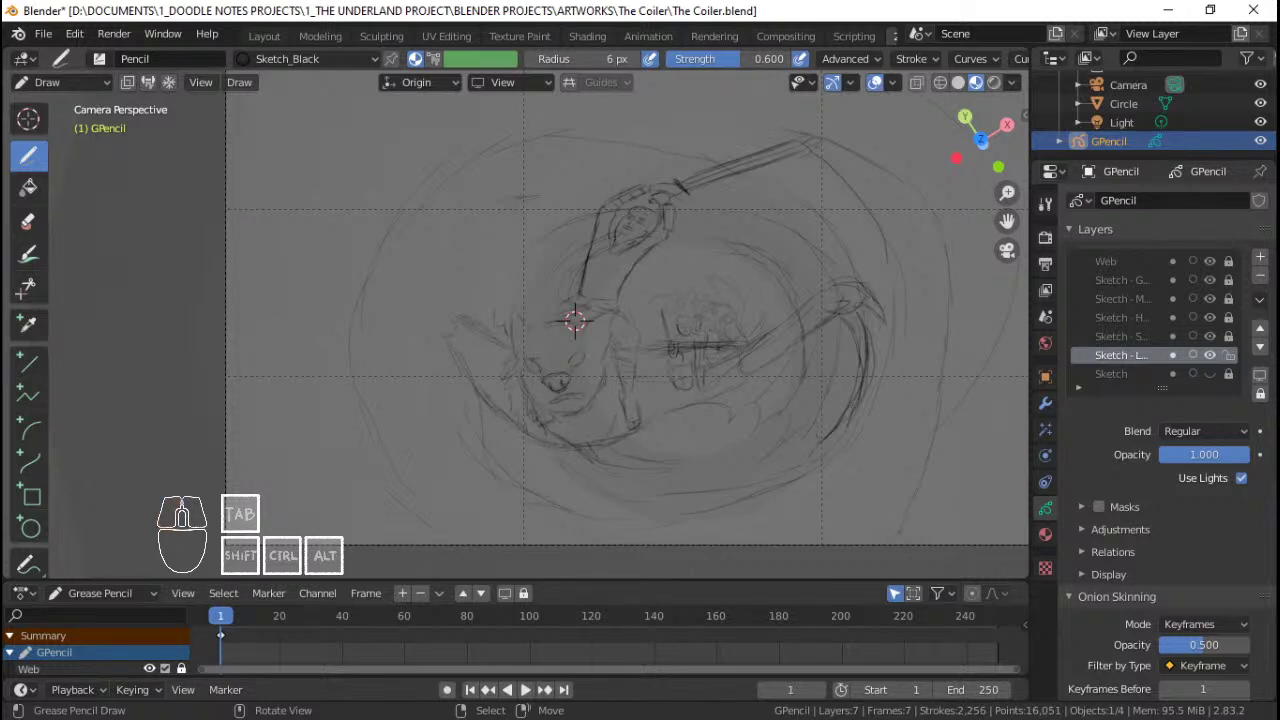
Step: Add rough strokes along both sides of the creature's head and down its right side
left_click_drag(615, 362, 610, 350)
left_click_drag(631, 397, 633, 410)
left_click_drag(632, 400, 636, 427)
mouse_move(528, 310)
left_mouse_down()
mouse_move(509, 388)
mouse_move(520, 422)
mouse_move(537, 418)
left_mouse_up()
mouse_move(533, 409)
left_mouse_down()
mouse_move(595, 444)
mouse_move(645, 364)
left_mouse_up()
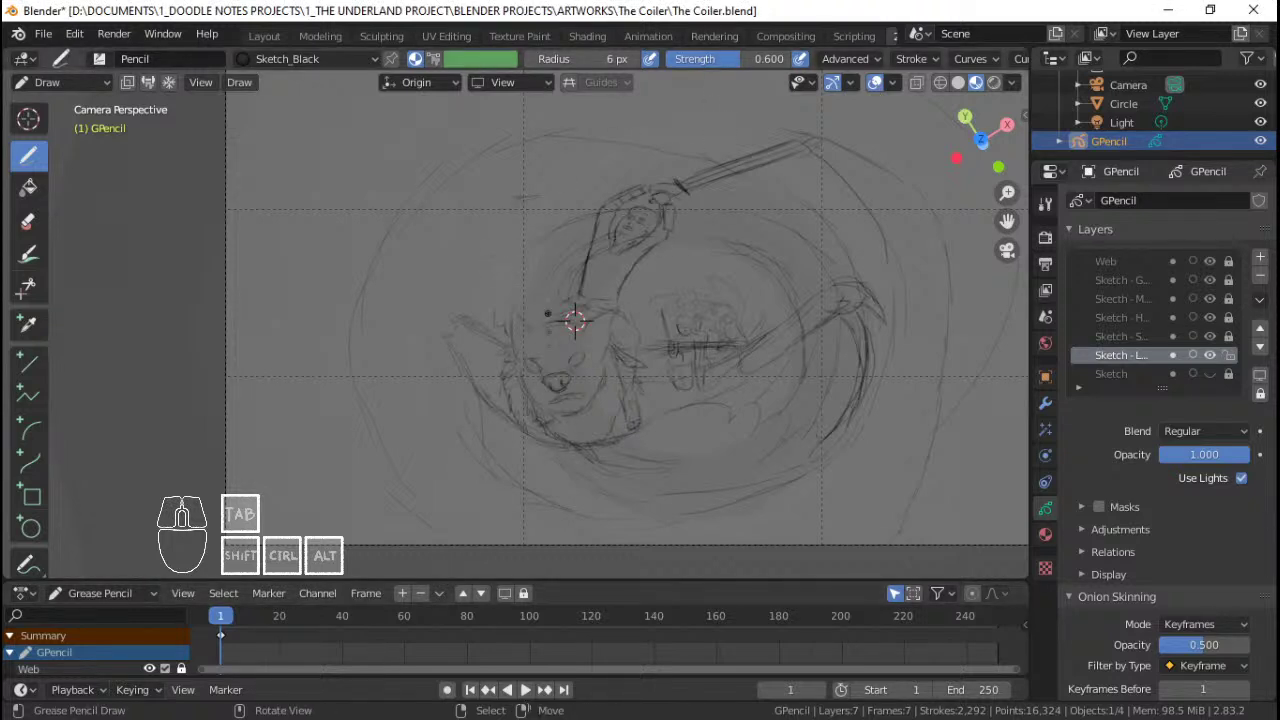
Step: Sketch the left wing's arm from the shoulder up to its outer joint
left_click_drag(476, 325, 505, 342)
mouse_move(458, 318)
left_mouse_down()
mouse_move(506, 342)
mouse_move(437, 295)
mouse_move(417, 258)
left_mouse_up()
mouse_move(420, 264)
left_mouse_down()
mouse_move(442, 341)
mouse_move(412, 256)
left_mouse_up()
mouse_move(412, 256)
left_mouse_down()
mouse_move(453, 320)
mouse_move(452, 345)
left_mouse_up()
Step: Draw the left wing's long upper edge from the joint and the scalloped membrane edge back to the head
mouse_move(365, 227)
left_mouse_down()
mouse_move(412, 178)
mouse_move(409, 237)
mouse_move(394, 215)
mouse_move(522, 192)
left_mouse_up()
left_click_drag(408, 214, 546, 193)
mouse_move(432, 219)
left_mouse_down()
mouse_move(518, 204)
mouse_move(492, 239)
mouse_move(485, 293)
left_mouse_up()
mouse_move(499, 268)
left_mouse_down()
mouse_move(503, 328)
mouse_move(469, 356)
mouse_move(506, 345)
left_mouse_up()
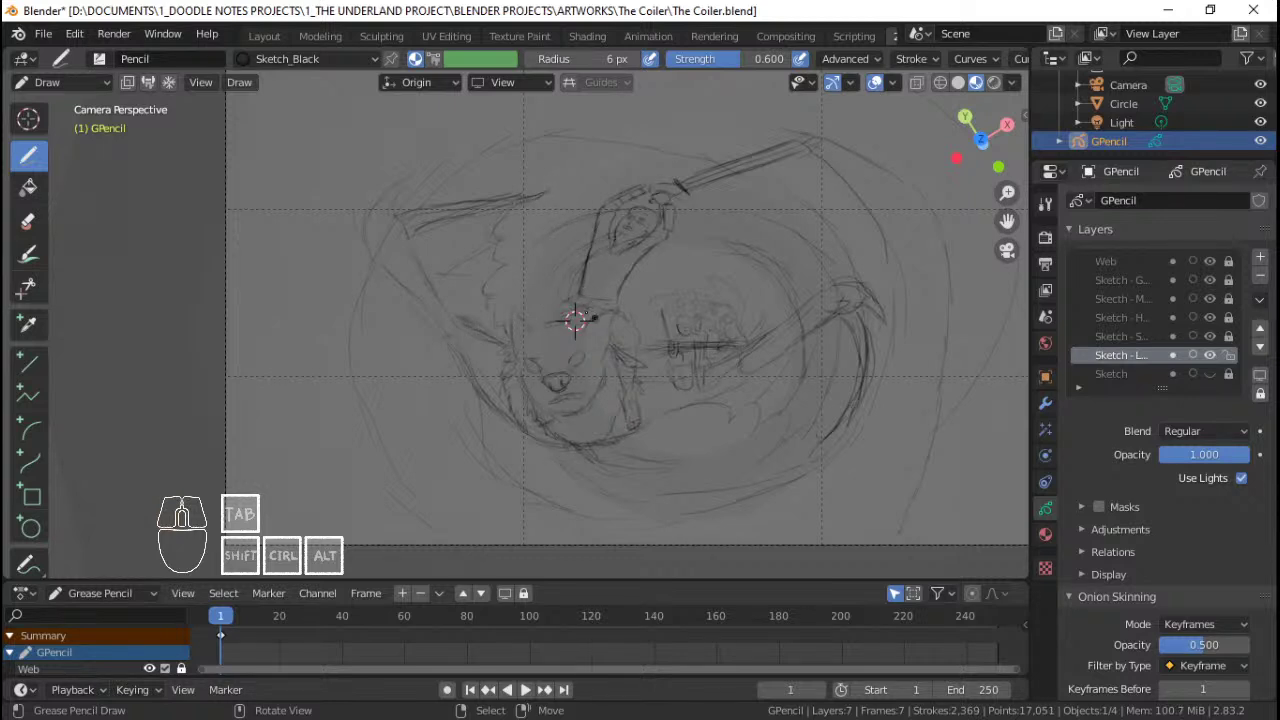
Step: Add fur strokes to the right of the creature's head and reinforce the left wing's arm line
mouse_move(648, 344)
left_mouse_down()
mouse_move(642, 328)
mouse_move(656, 337)
left_mouse_up()
left_click_drag(659, 344, 656, 335)
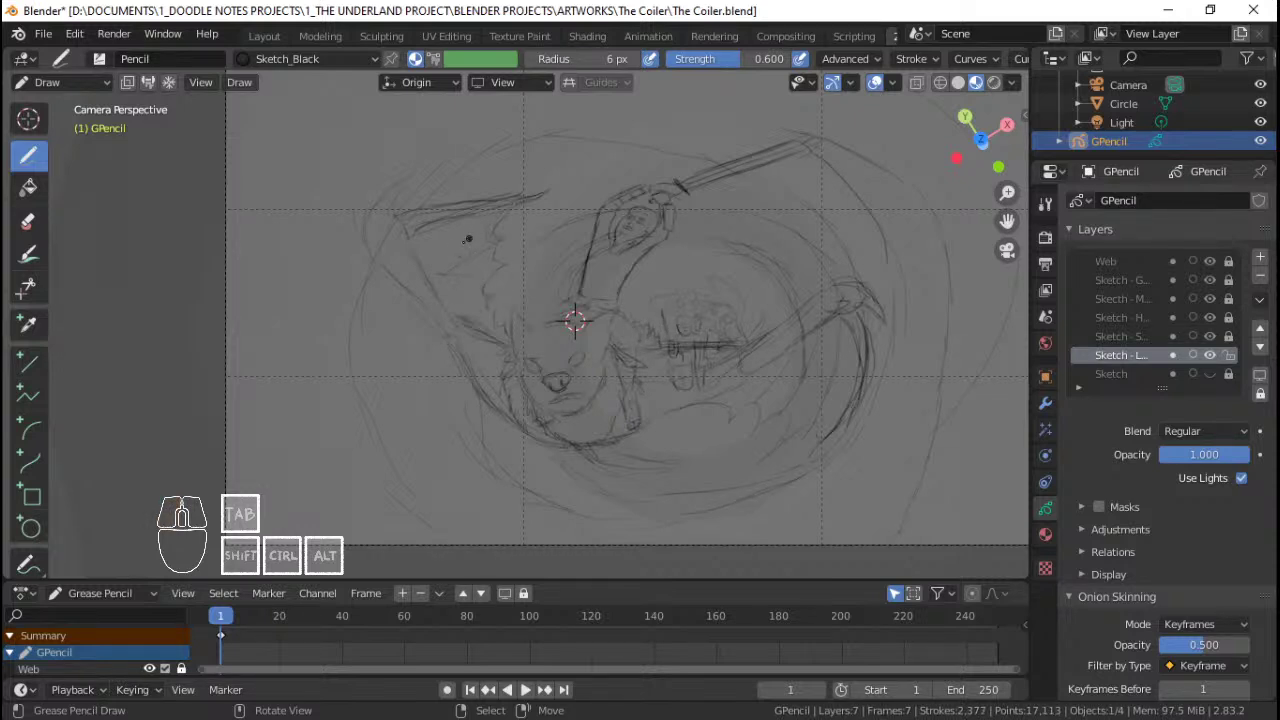
mouse_move(383, 270)
left_mouse_down()
mouse_move(456, 328)
mouse_move(459, 349)
left_mouse_up()
left_click_drag(574, 292, 577, 298)
middle_click_drag(575, 320, 611, 326, "shift")
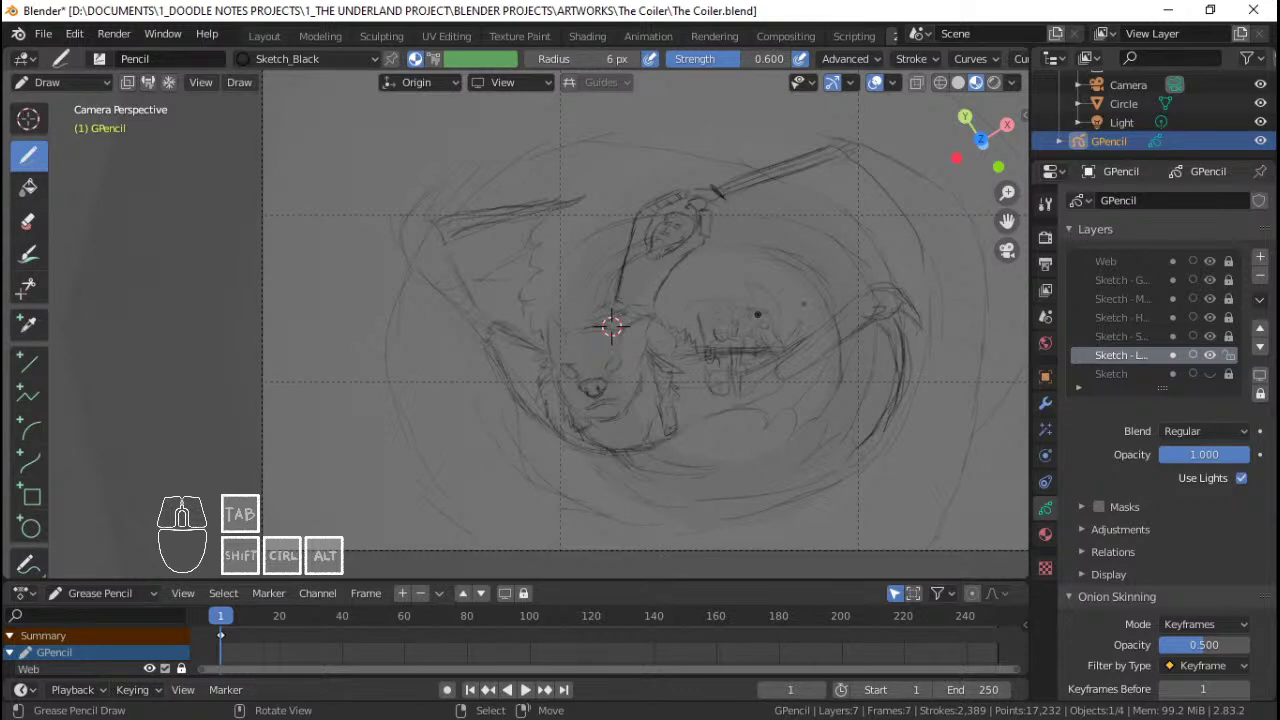
Step: Select points at the right wing's outer joint and move them inward toward the creature's body with proportional editing at size 0.42
key("Tab")
left_click(880, 309)
left_click(908, 293, "shift")
key("g")
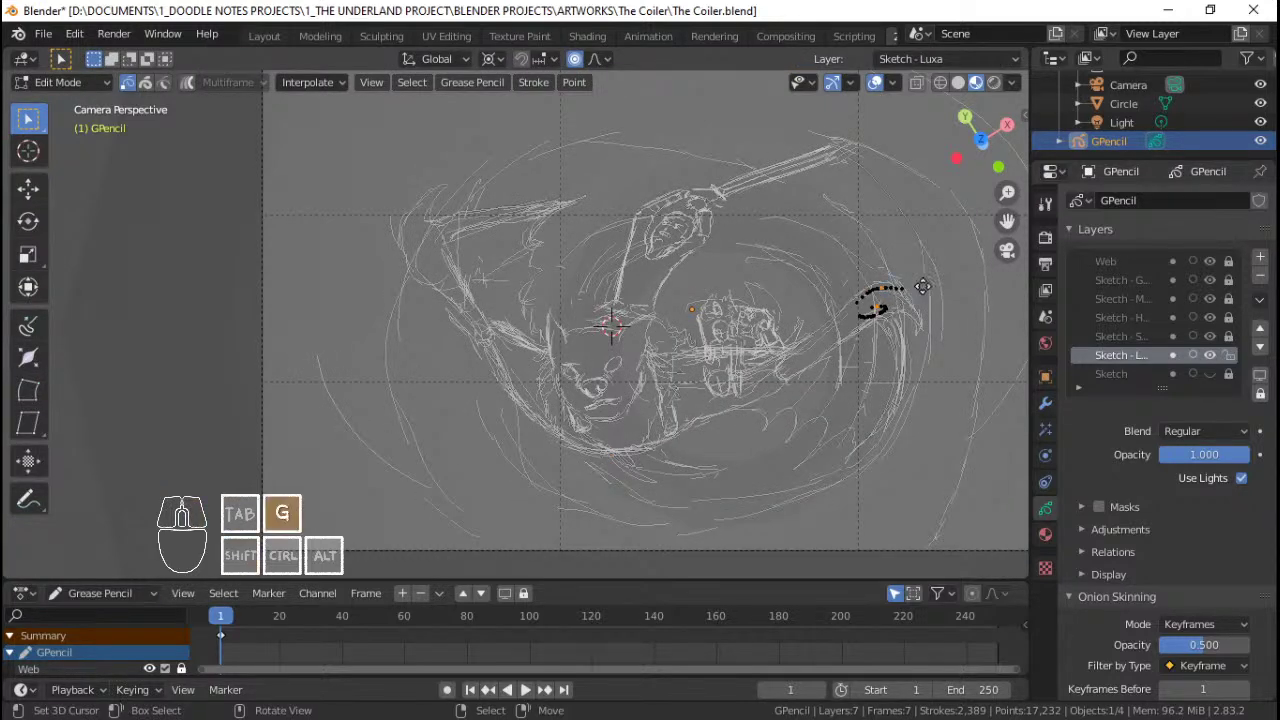
right_click(915, 293)
key("g")
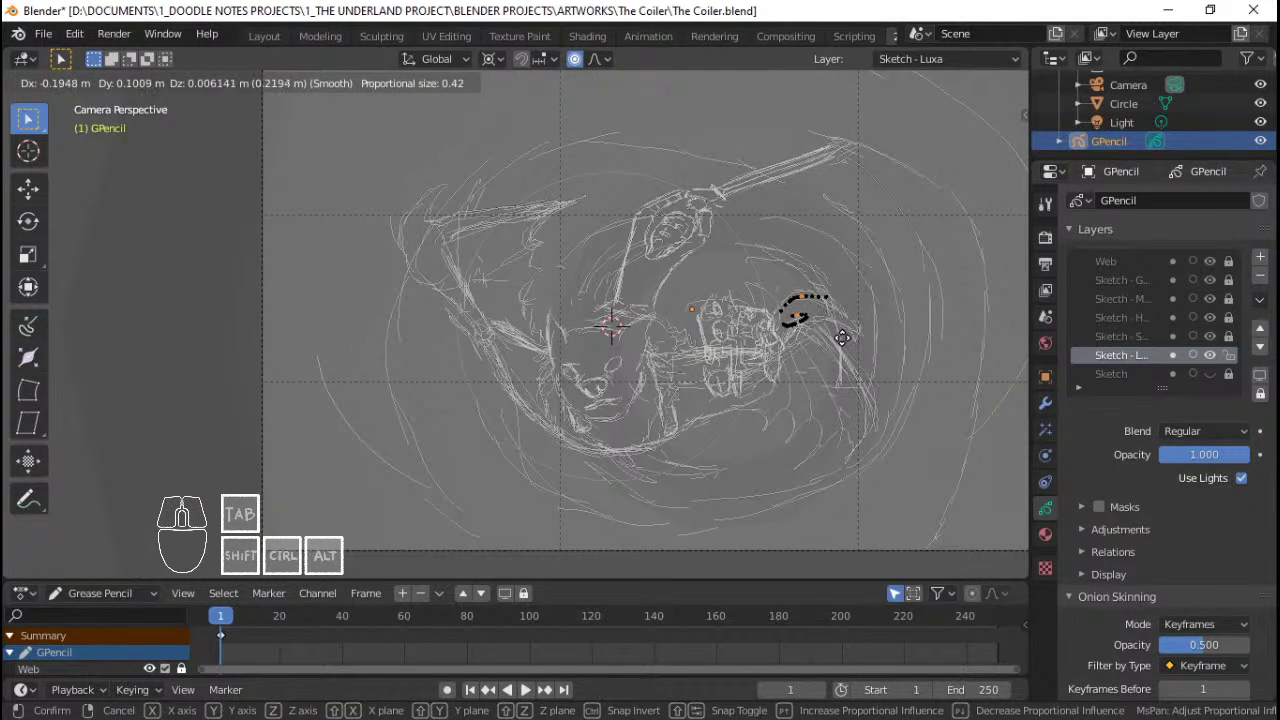
left_click(845, 350)
key("g")
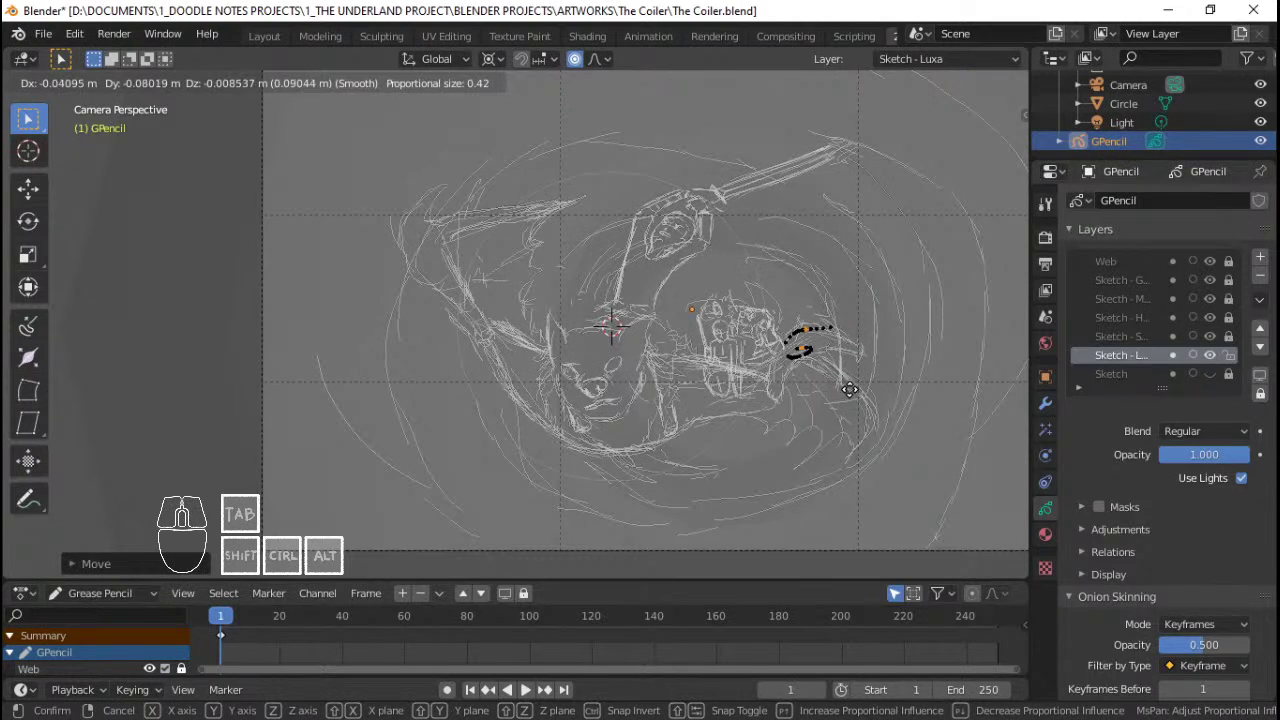
right_click(854, 378)
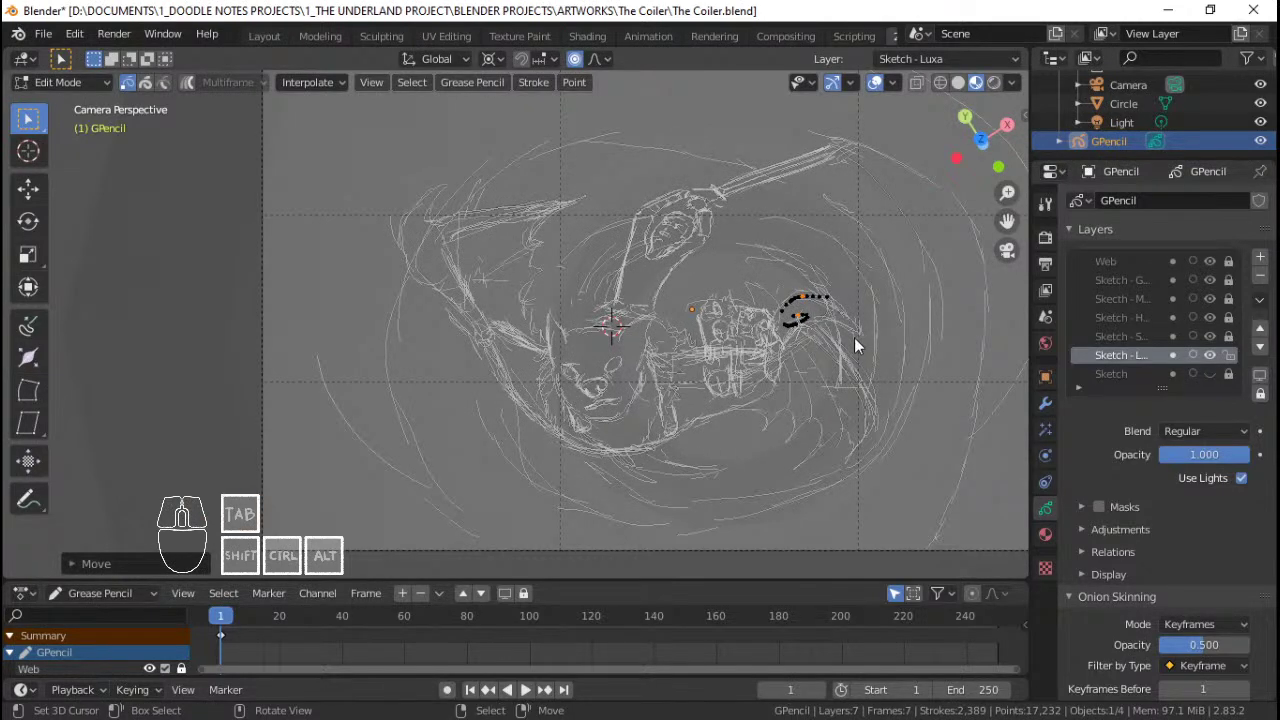
Step: Select points at the left wing's outer joint and move them down with proportional editing at size 0.39
key("Tab")
key("Tab")
right_click(402, 233)
right_click(424, 237, "shift")
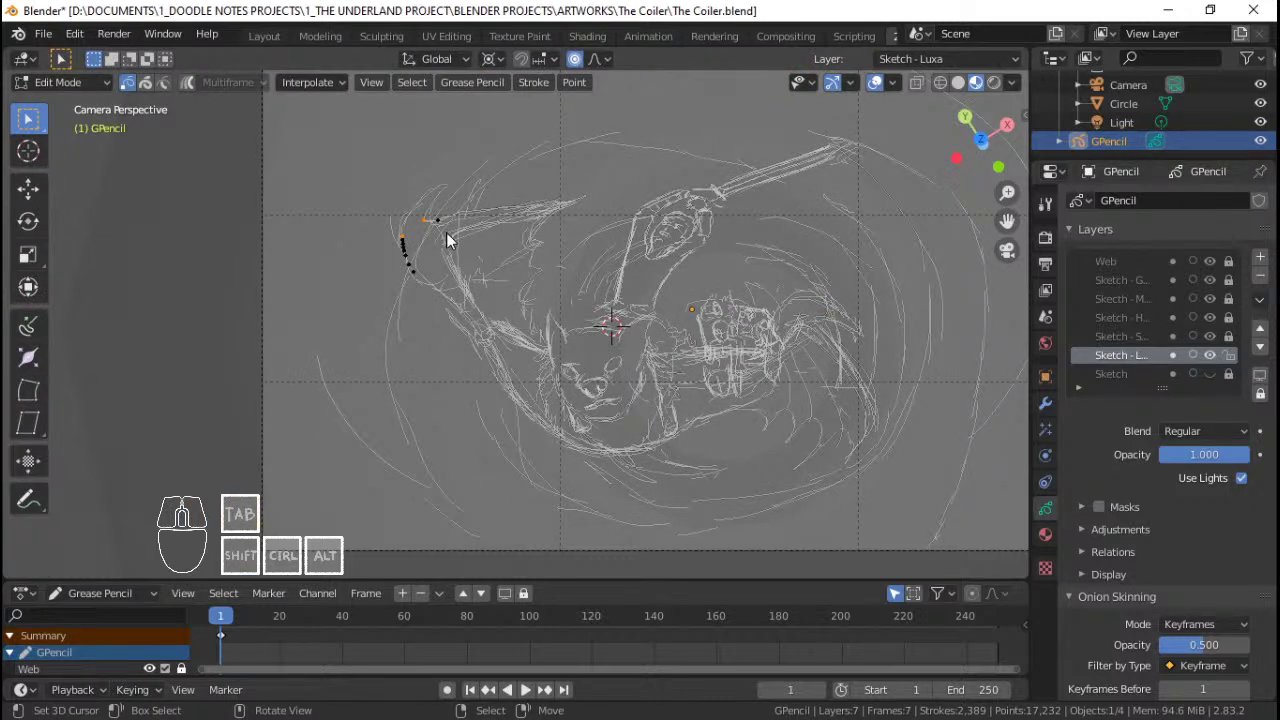
key("g")
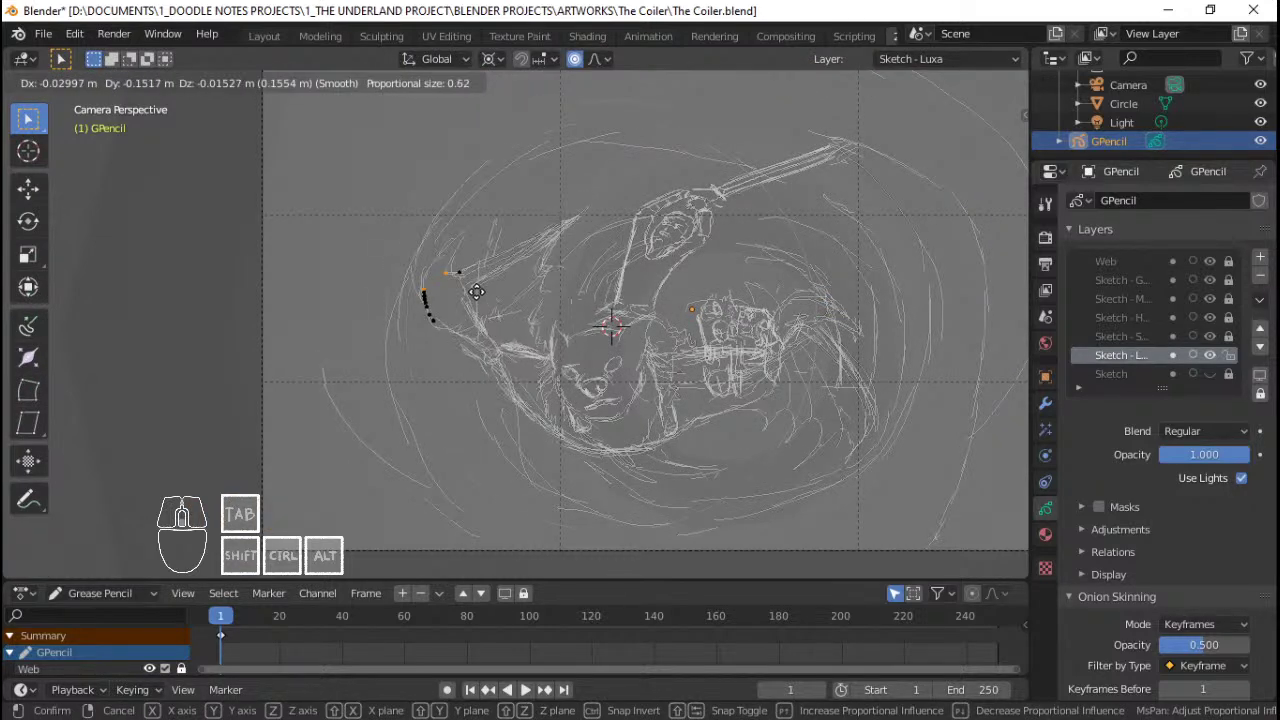
scroll(476, 291, "up", 6)
left_click(468, 277)
key("r")
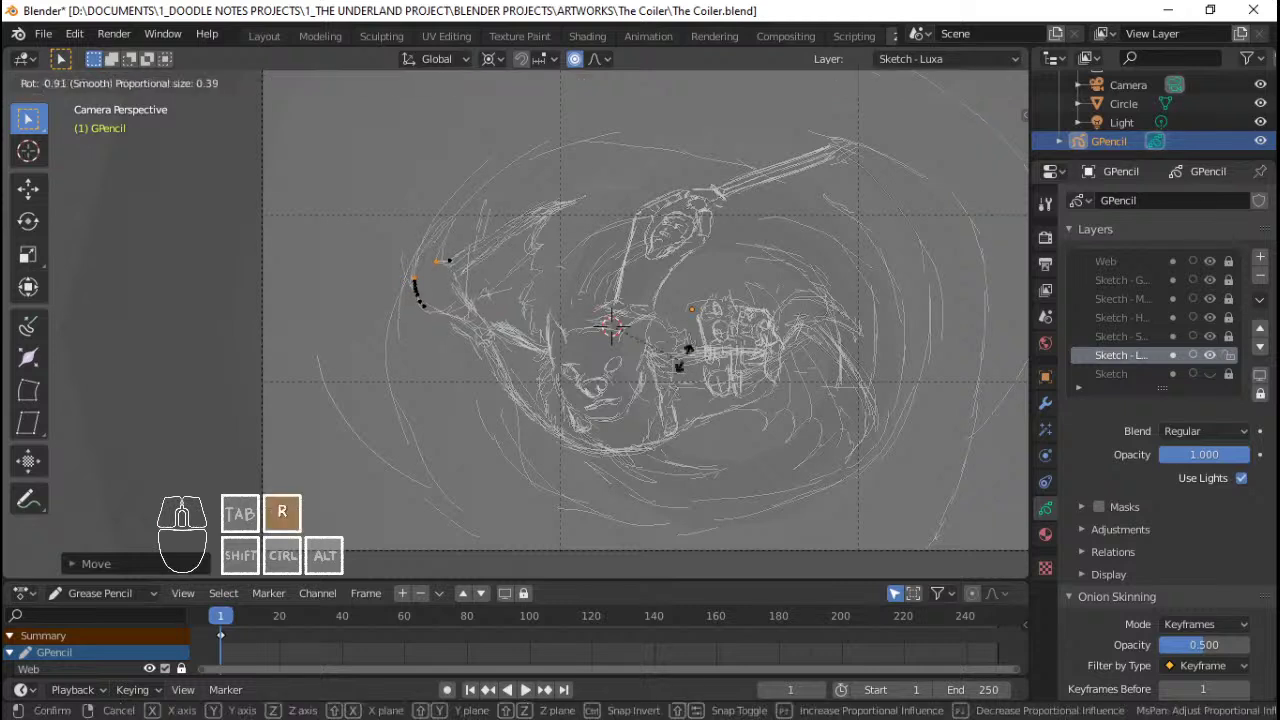
left_click(700, 355)
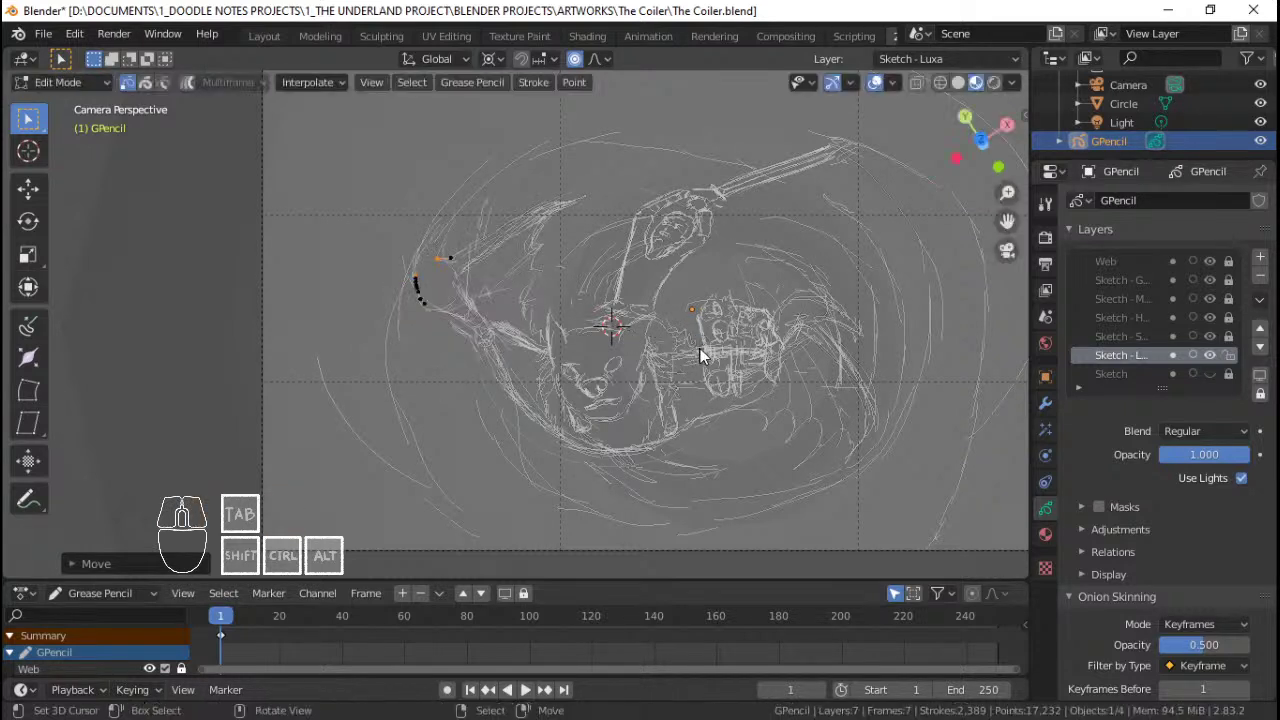
Step: Snap the 3D cursor to the stroke point at the base of the left wing's arm
key("period")
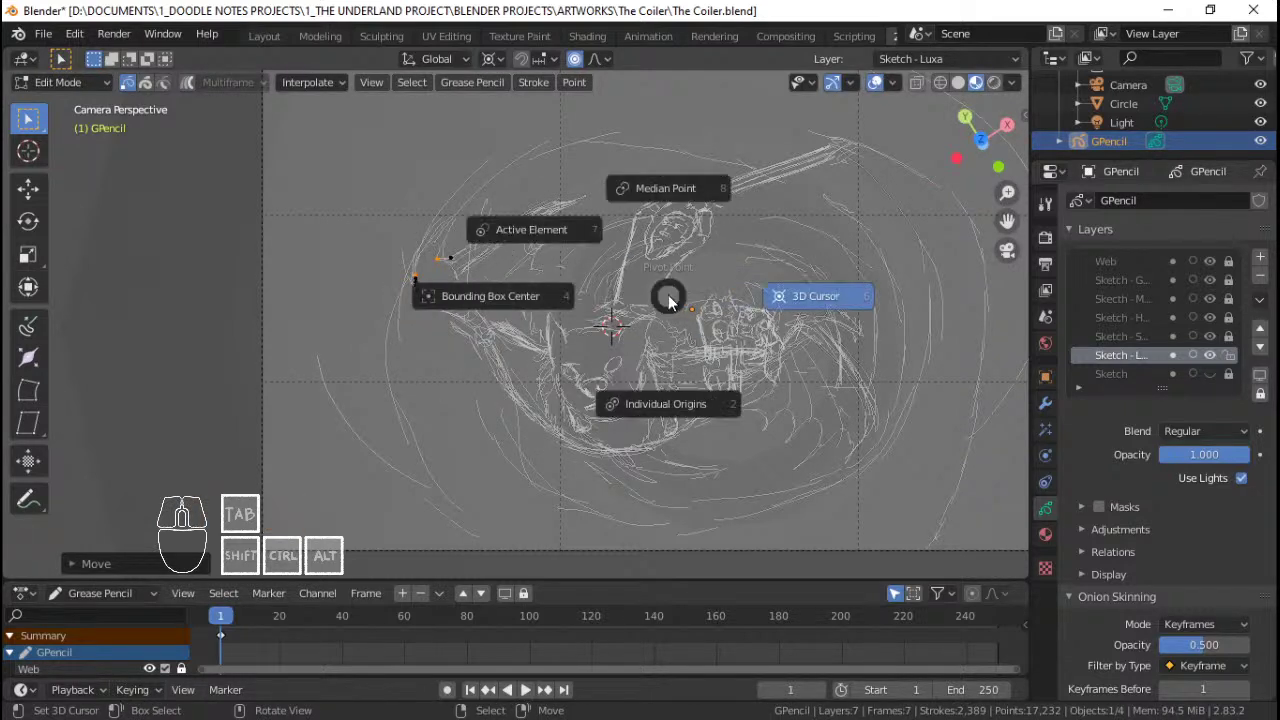
left_click(585, 230)
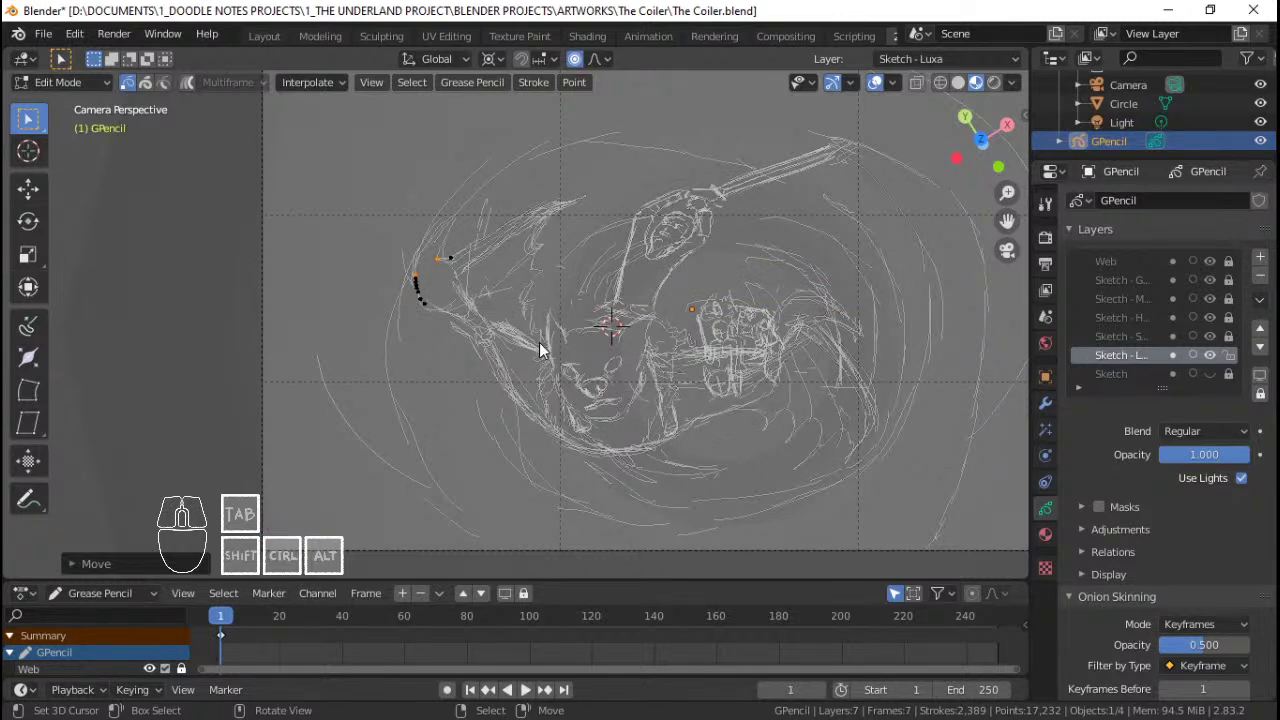
left_click(542, 352)
key("shift+s")
left_click(542, 347)
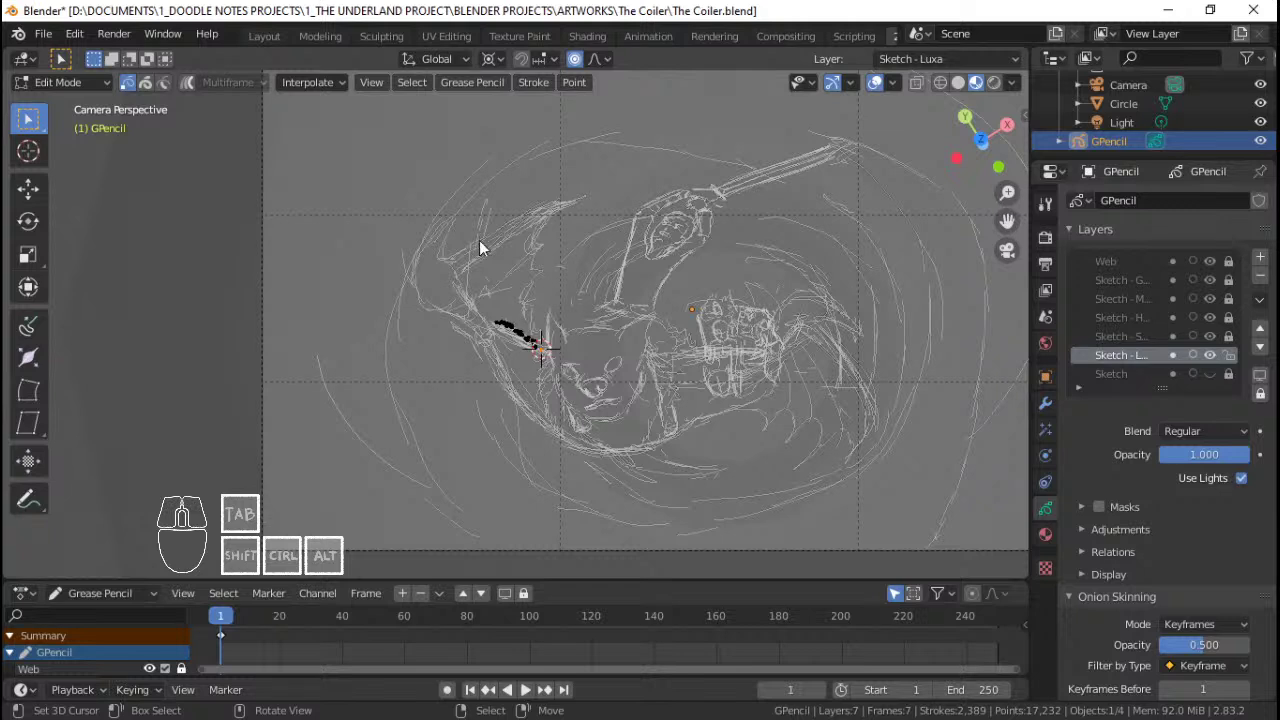
Step: Rotate the left wing's outer joint slightly around the 3D cursor and adjust its position with proportional editing
left_click(430, 248)
key("r")
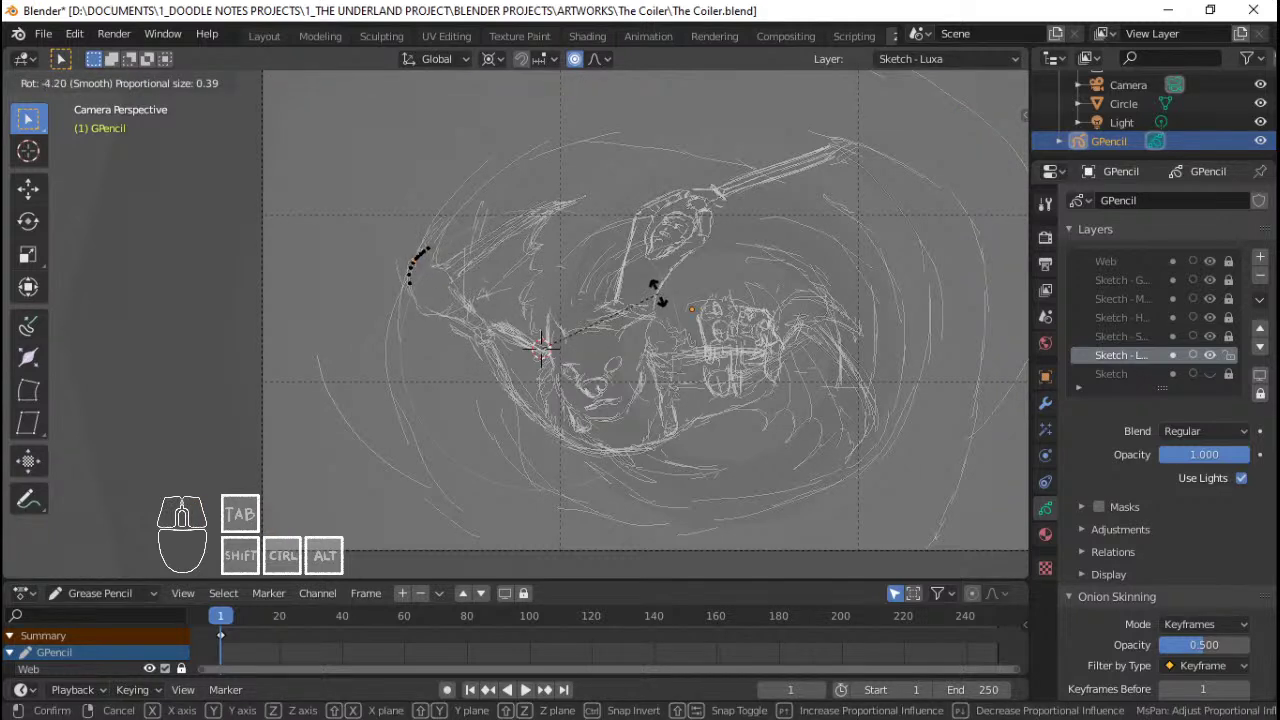
left_click(658, 280)
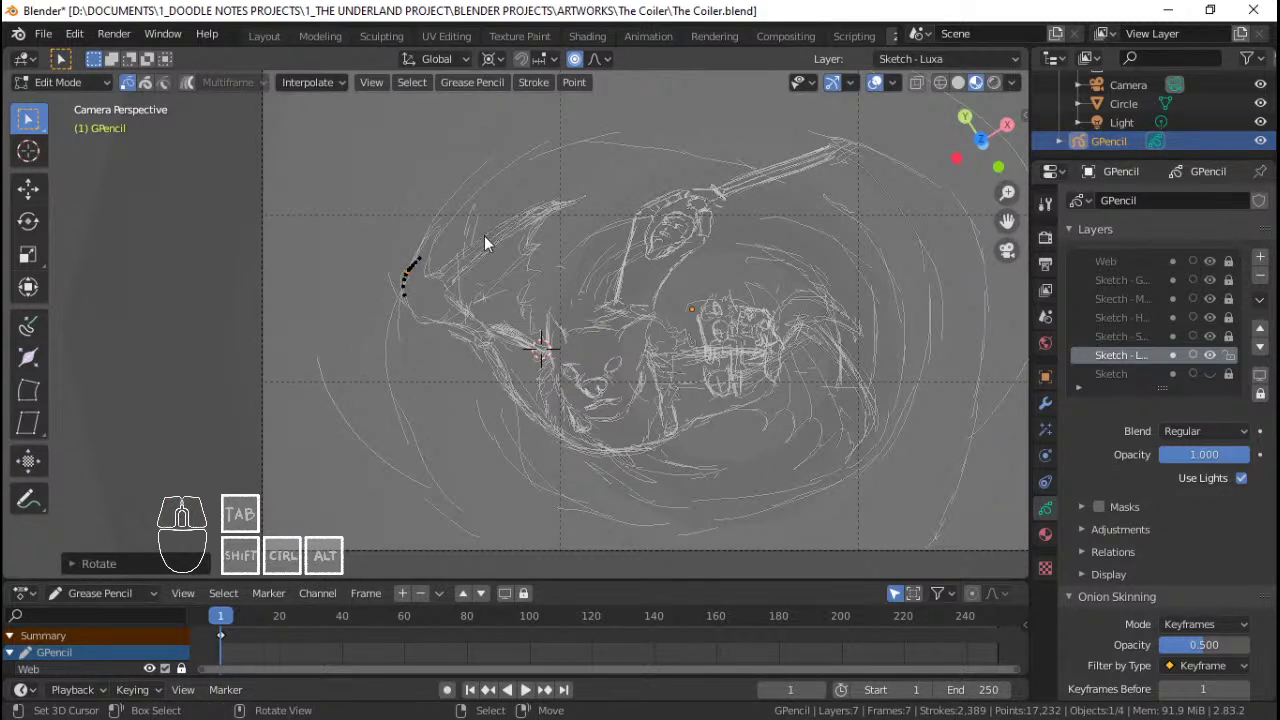
key("g")
left_click(478, 217)
Step: Select the left wing's upper tip, then move and rotate it around the 3D cursor with proportional editing
right_click(584, 208)
key("g")
left_click(588, 224)
key("r")
left_click(705, 241)
key("r")
left_click(697, 261)
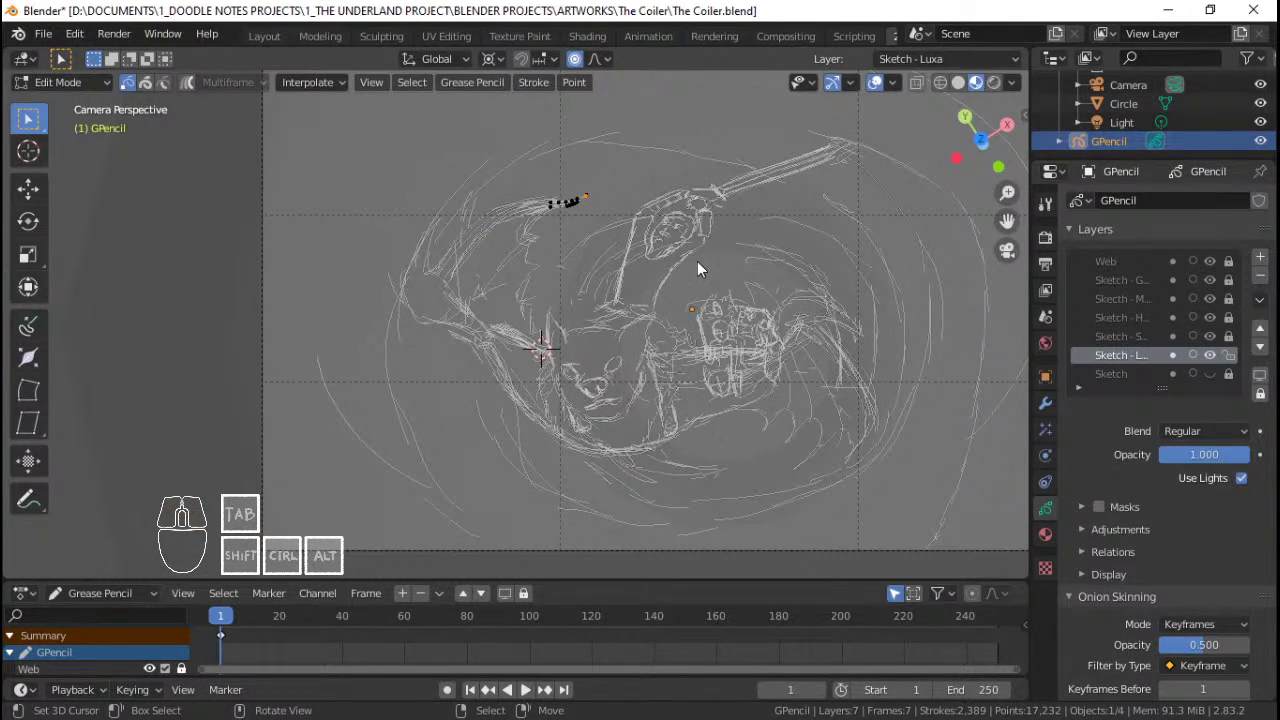
Step: Set the pivot to Median Point and bend the left wing's upper tip downward by rotating and moving it proportionally
key("period")
left_click(703, 161)
key("r")
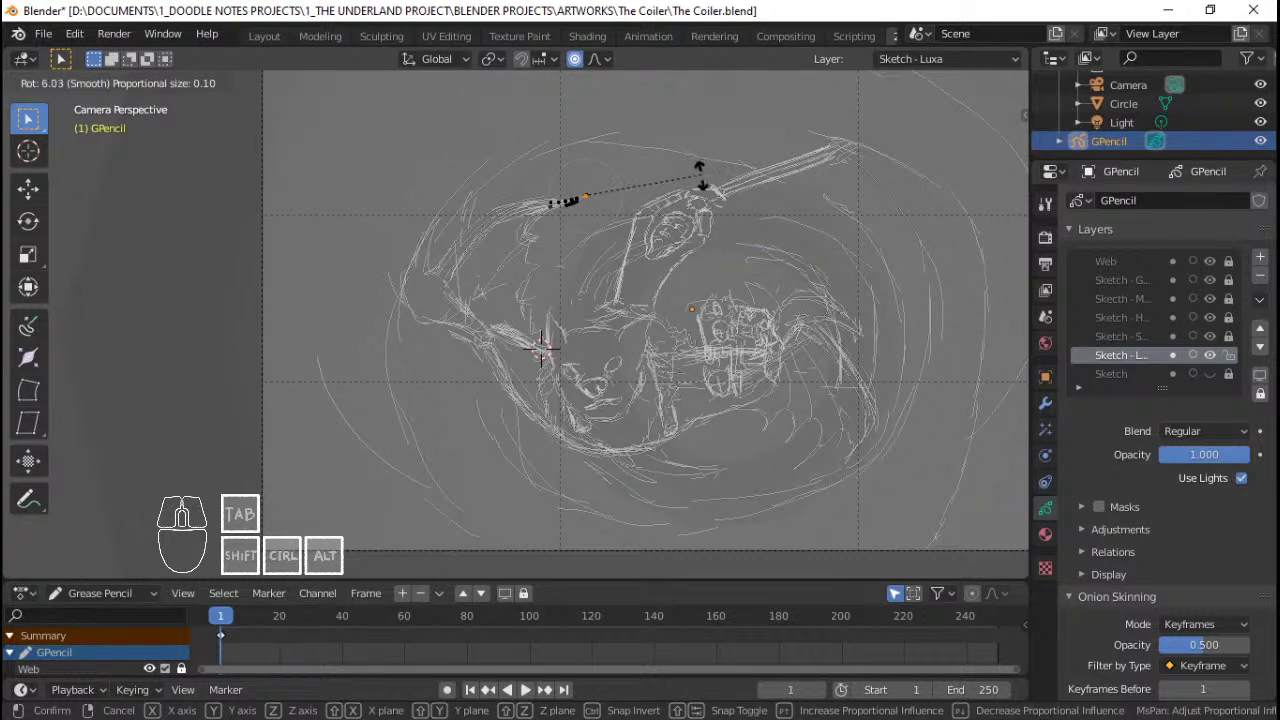
scroll(691, 229, "down", 4)
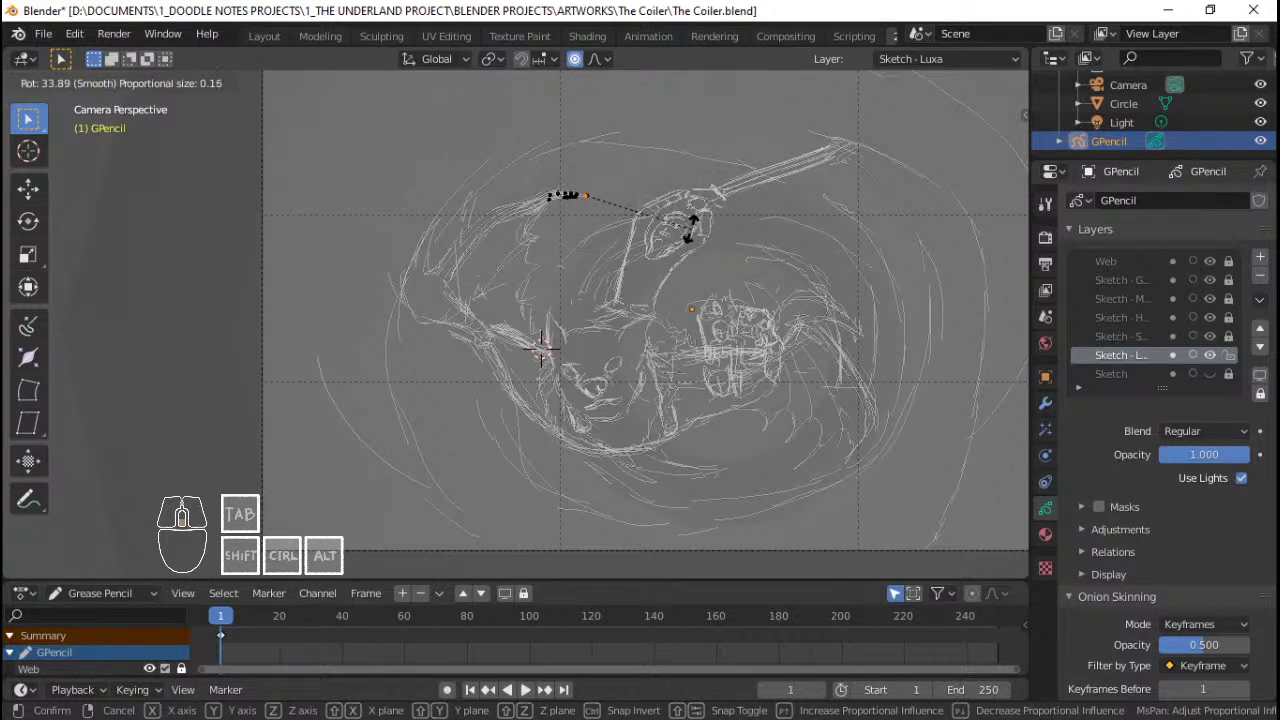
left_click(688, 229)
key("g")
scroll(697, 262, "down", 3)
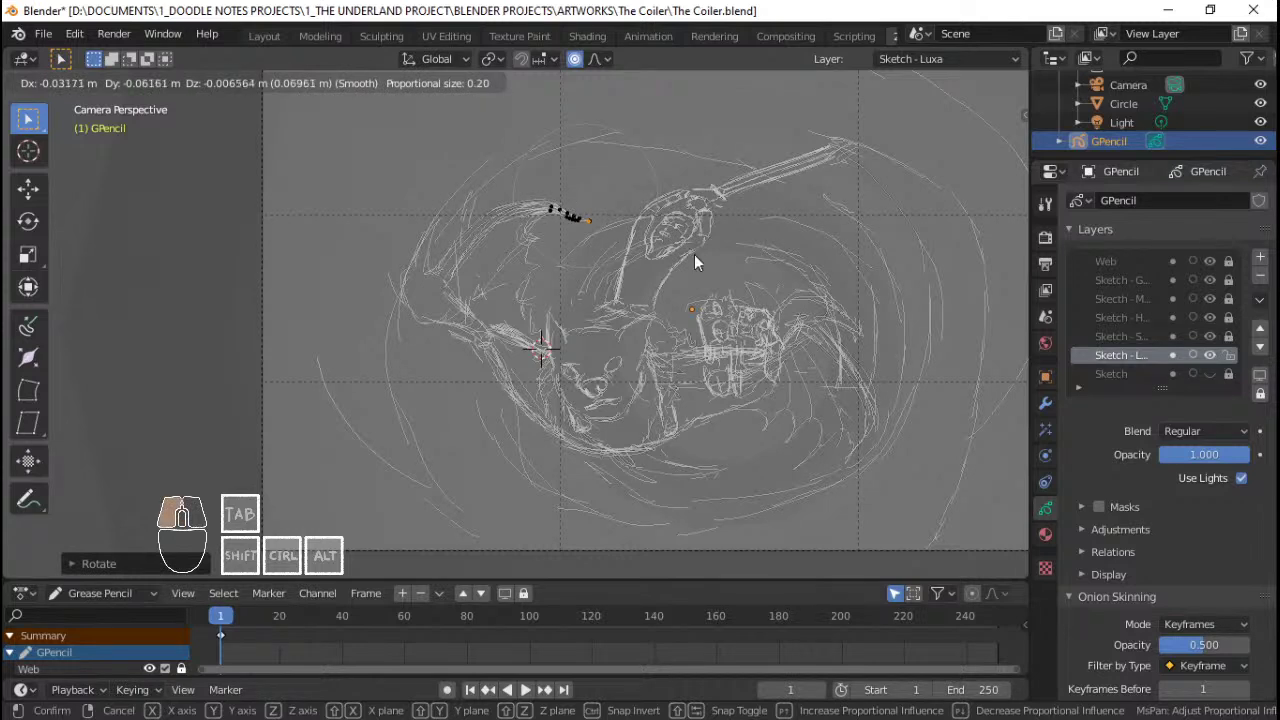
left_click(643, 245)
key("r")
left_click(700, 251)
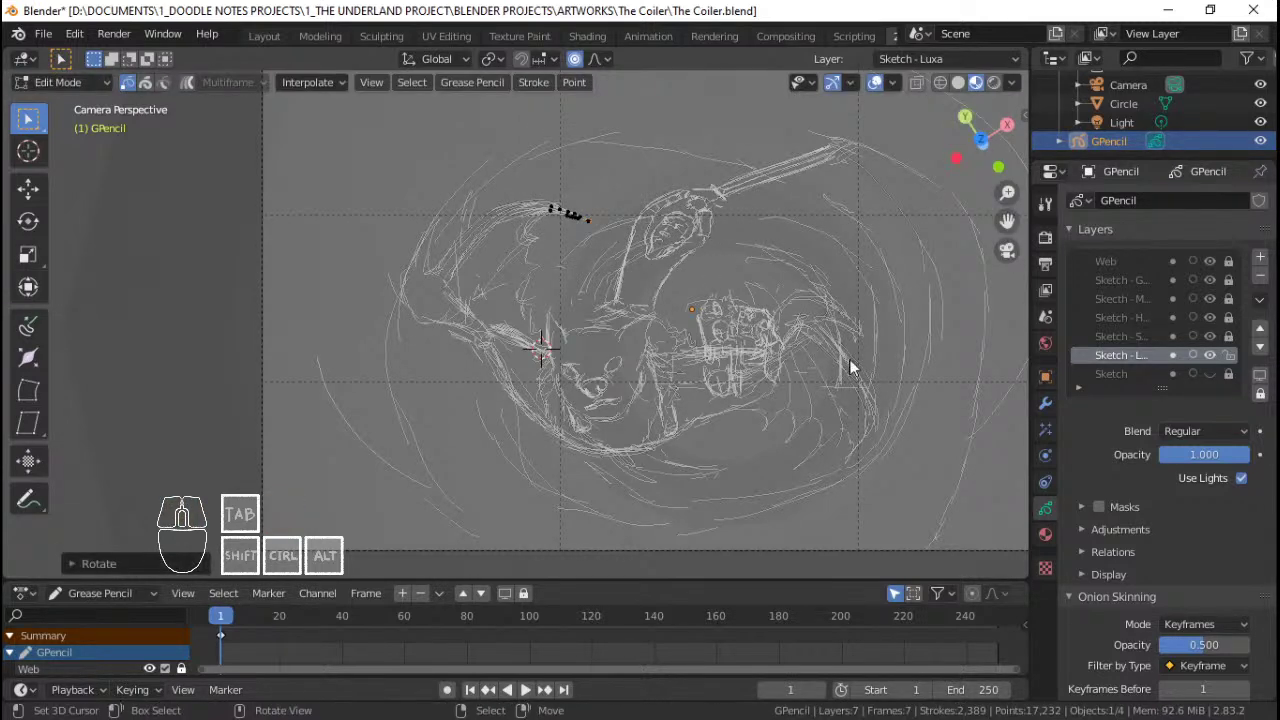
Step: Move the right wing's lower tip inward with proportional editing at size 0.32 and rotate it
left_click(855, 461)
key("g")
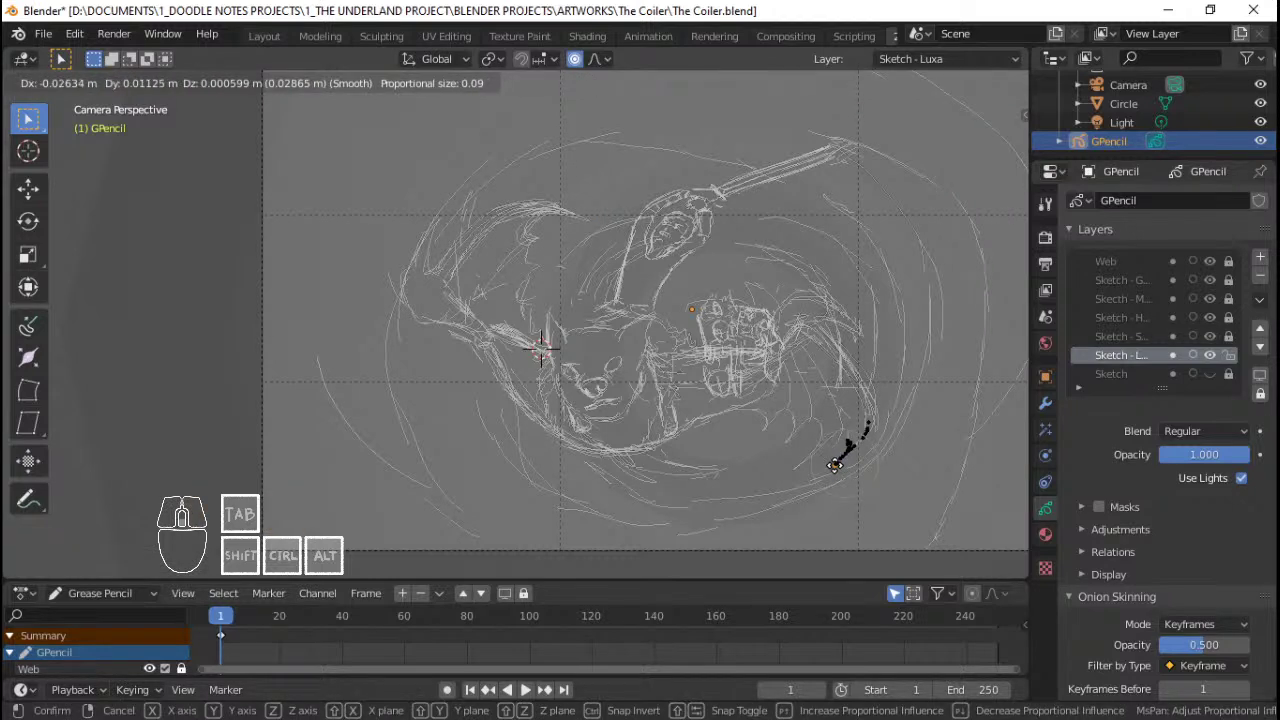
scroll(837, 457, "down", 7)
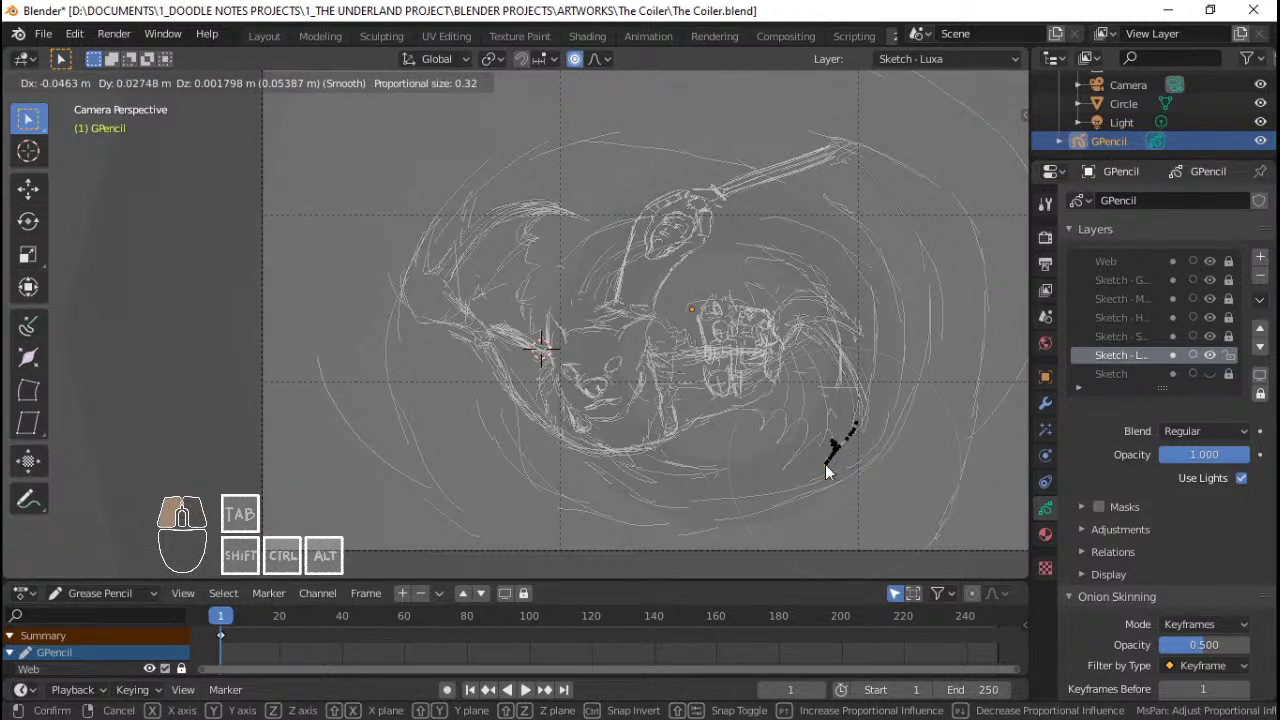
left_click(830, 452)
key("r")
left_click(944, 450)
Step: Move a stroke point on the right wing's upper outer edge slightly upward
right_click(856, 356)
key("g")
left_click(861, 350)
Step: Return to Draw mode and add strokes to the creature's body, beside its head and along the right wing's lower membrane edge
key("Tab")
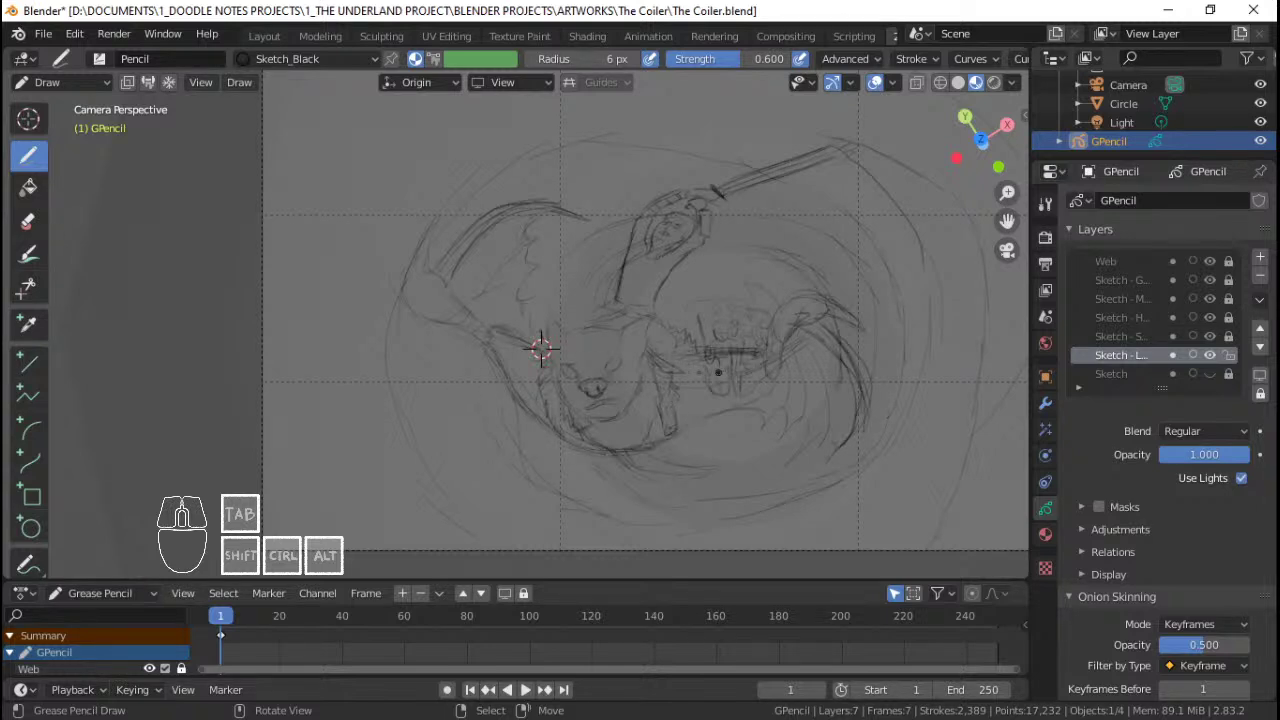
left_click_drag(709, 373, 748, 384)
left_click_drag(524, 352, 538, 380)
mouse_move(679, 441)
left_mouse_down()
mouse_move(692, 453)
mouse_move(696, 426)
left_mouse_up()
left_click_drag(705, 419, 722, 411)
left_click_drag(735, 411, 761, 414)
Step: Check the whole sketch in the camera frame and save the file
mouse_move(856, 317)
middle_mouse_down("ctrl")
mouse_move(817, 257)
mouse_move(810, 288)
middle_mouse_up("ctrl")
mouse_move(810, 288)
middle_mouse_down("shift")
mouse_move(754, 294)
mouse_move(749, 314)
mouse_move(740, 300)
mouse_move(717, 322)
middle_mouse_up("shift")
mouse_move(717, 340)
middle_mouse_down("ctrl")
mouse_move(704, 323)
mouse_move(737, 365)
mouse_move(656, 338)
mouse_move(680, 333)
middle_mouse_up("ctrl")
key("Tab")
key("Tab")
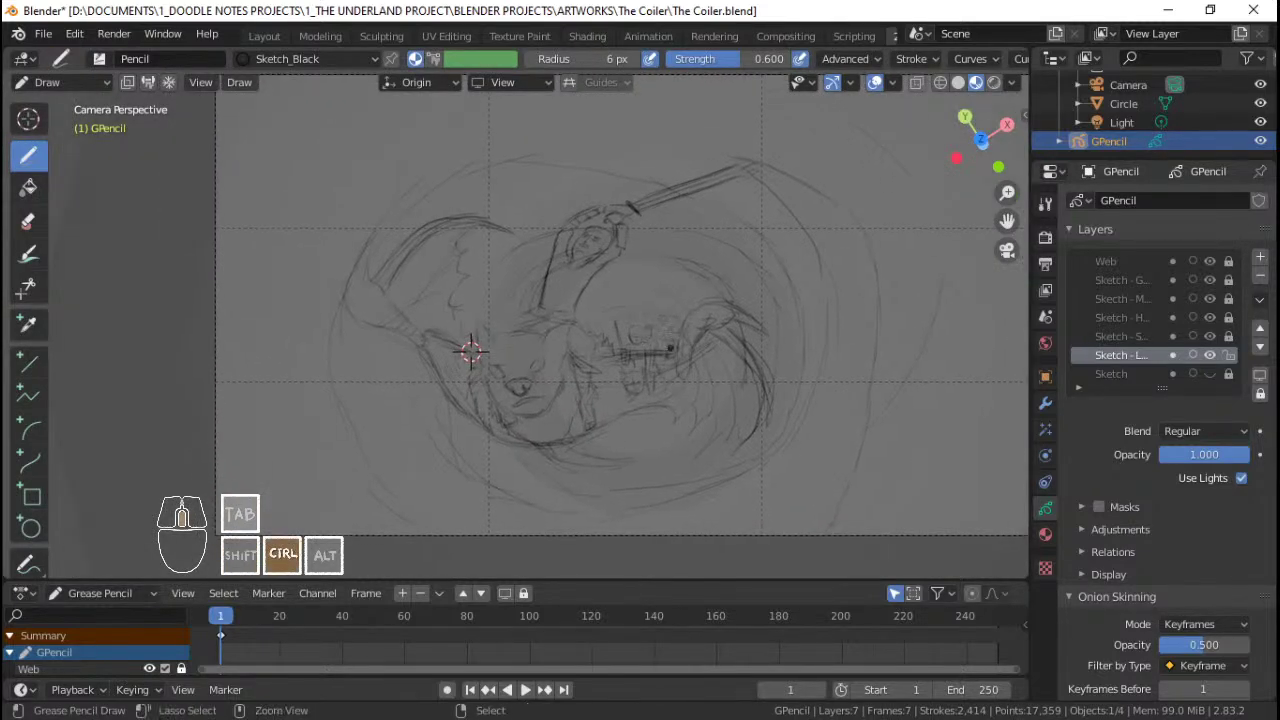
mouse_move(680, 333)
middle_mouse_down("shift")
mouse_move(688, 365)
mouse_move(687, 351)
middle_mouse_up("shift")
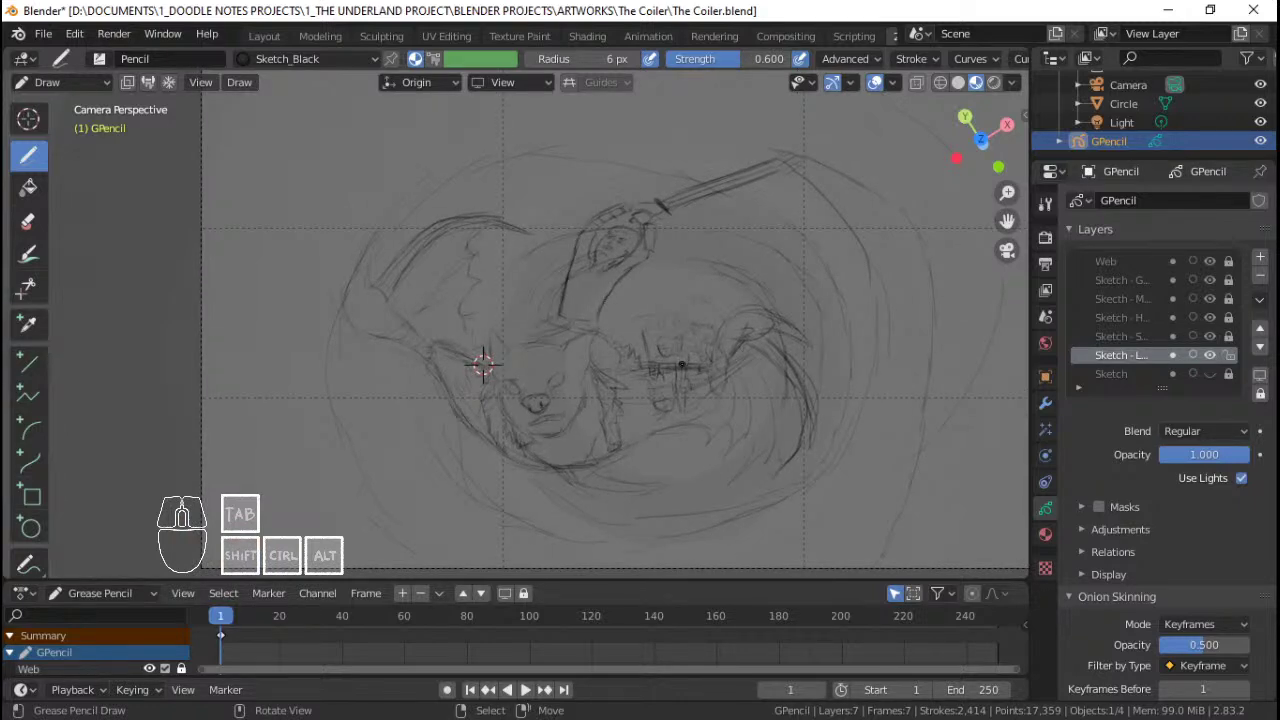
key("ctrl+s")
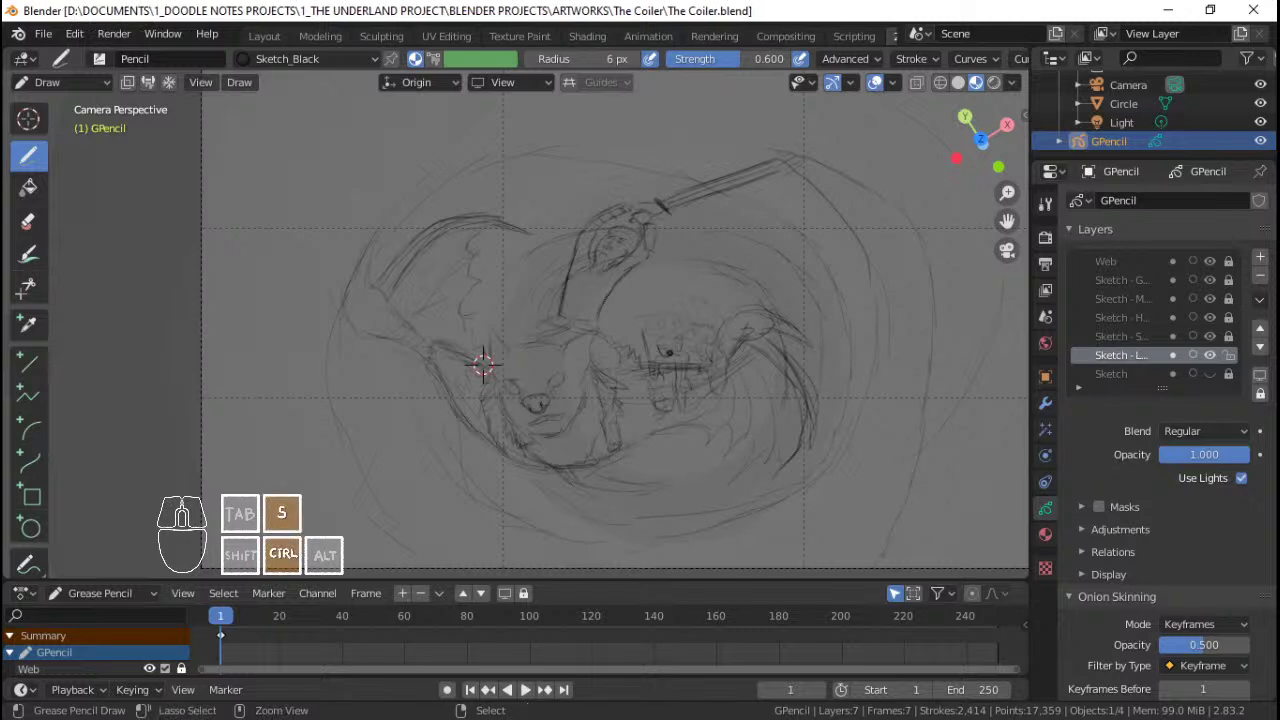
Step: Switch to Object Mode, select the camera and rotate it slightly
key("ctrl+Tab")
left_click(491, 337)
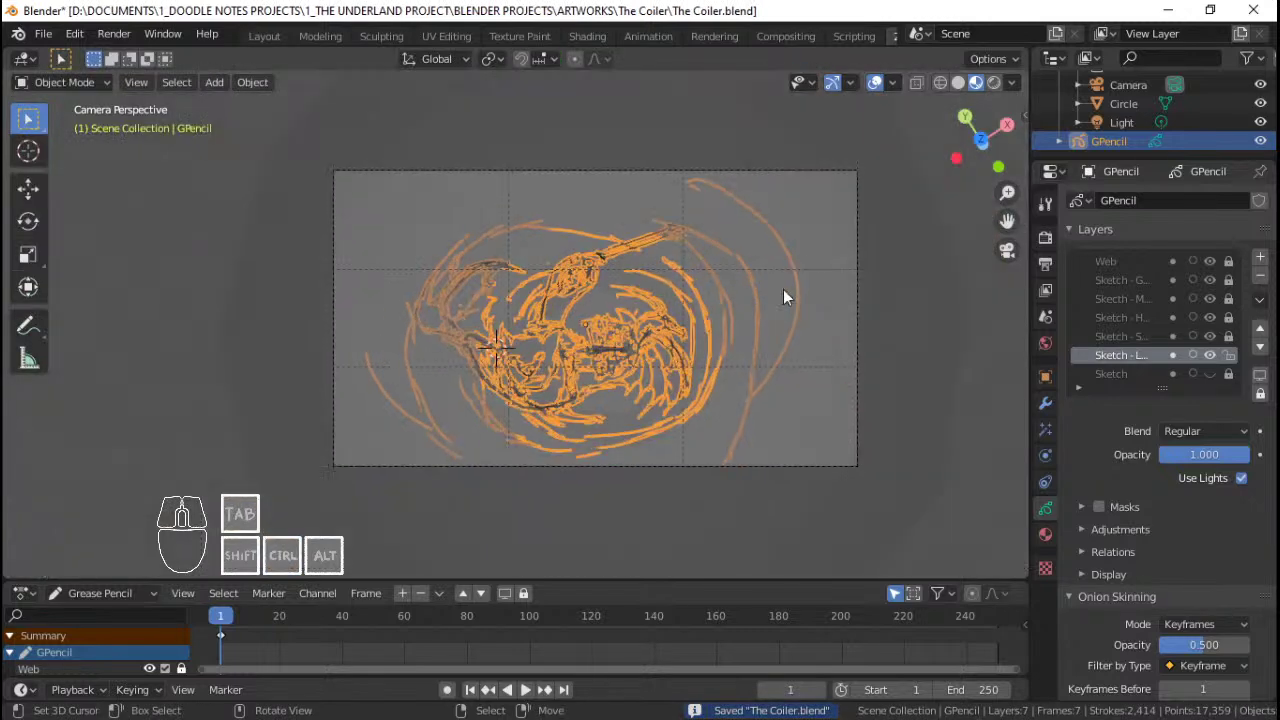
left_click(855, 291)
left_click(859, 293)
scroll(888, 297, "up", 2)
key("r")
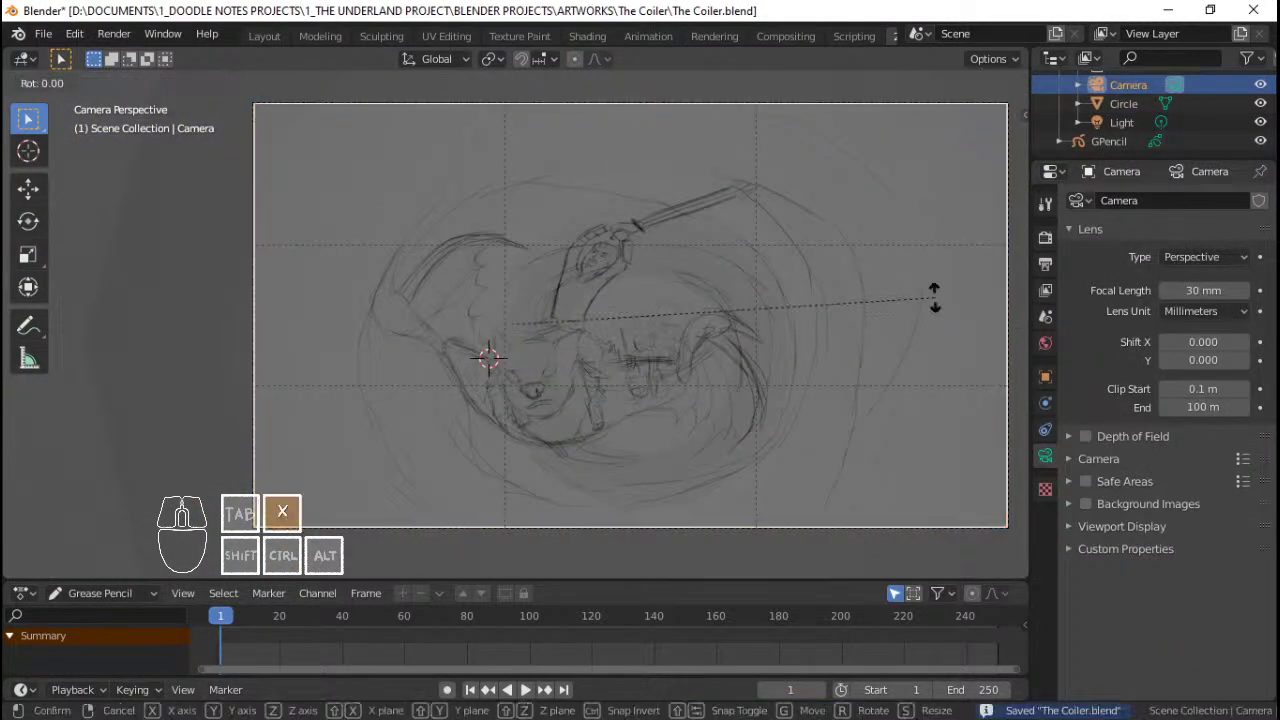
left_click(935, 298)
Step: Move the camera slightly along its local Y axis
key("g")
key("y")
key("y")
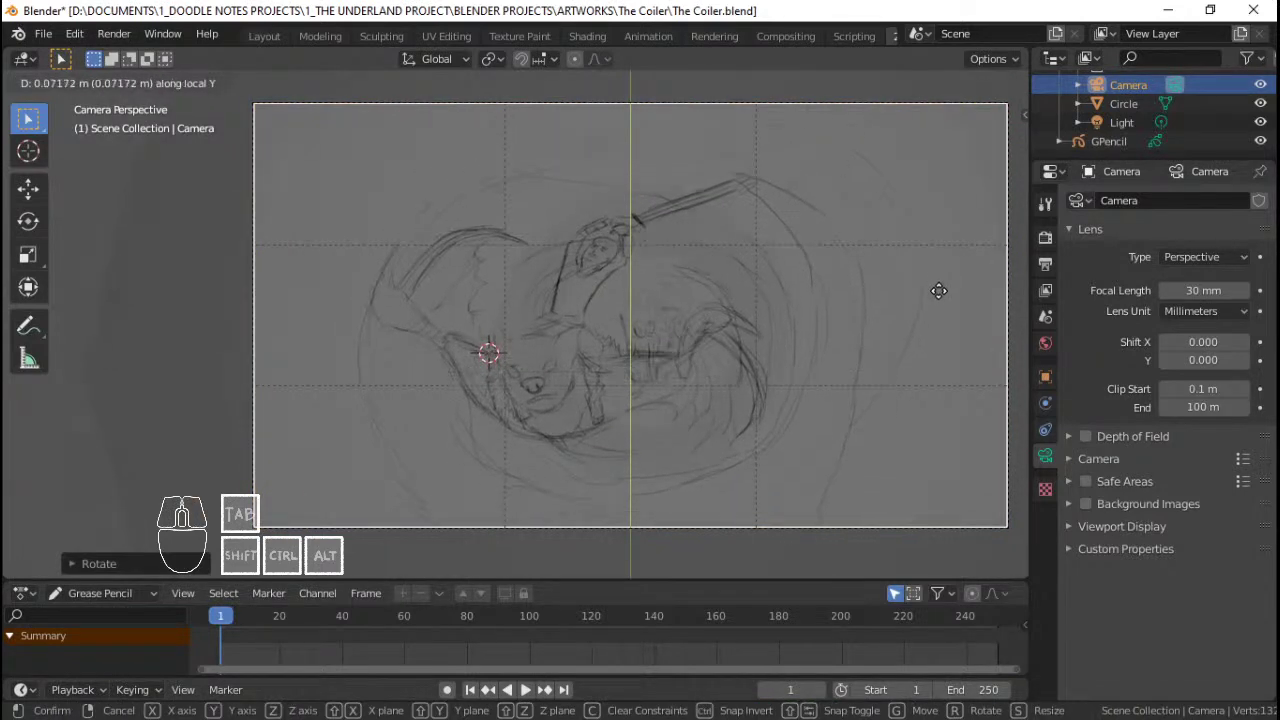
left_click(940, 288)
Step: Roll the camera so the sketch tilts clockwise in the frame, and refine its angle with further rotations
key("r")
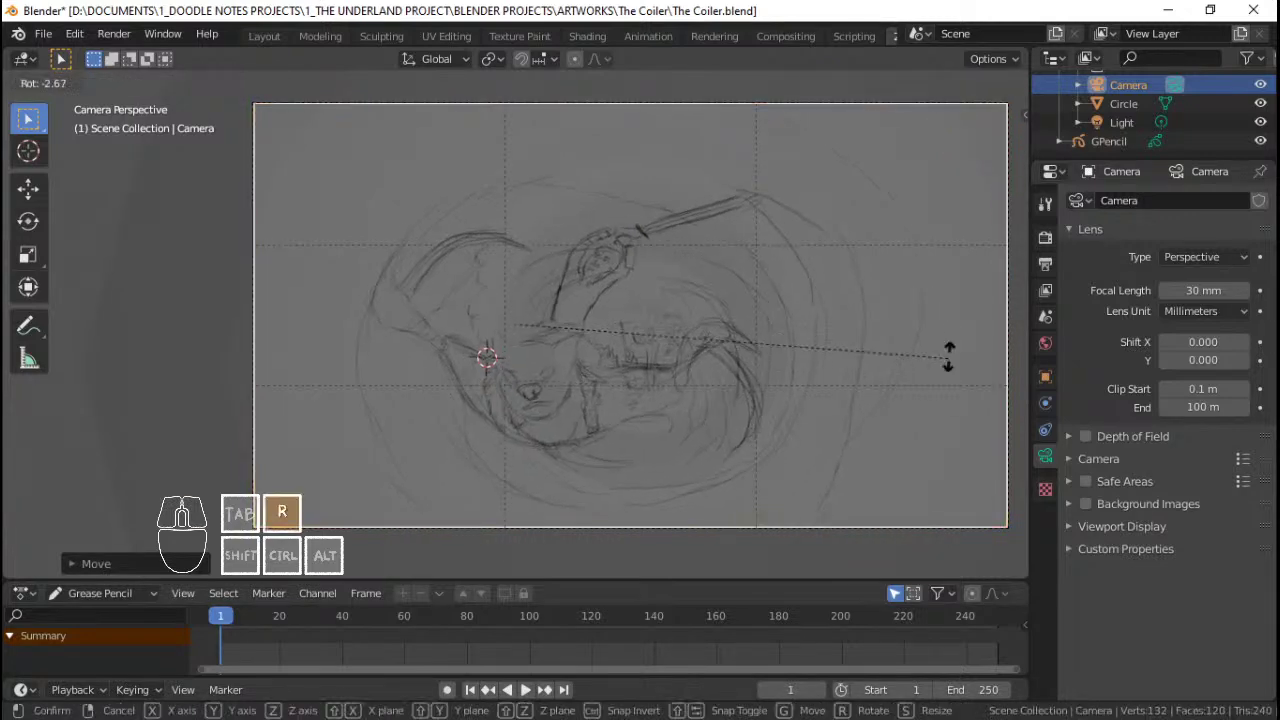
left_click(946, 237)
key("r")
left_click(950, 236)
key("r")
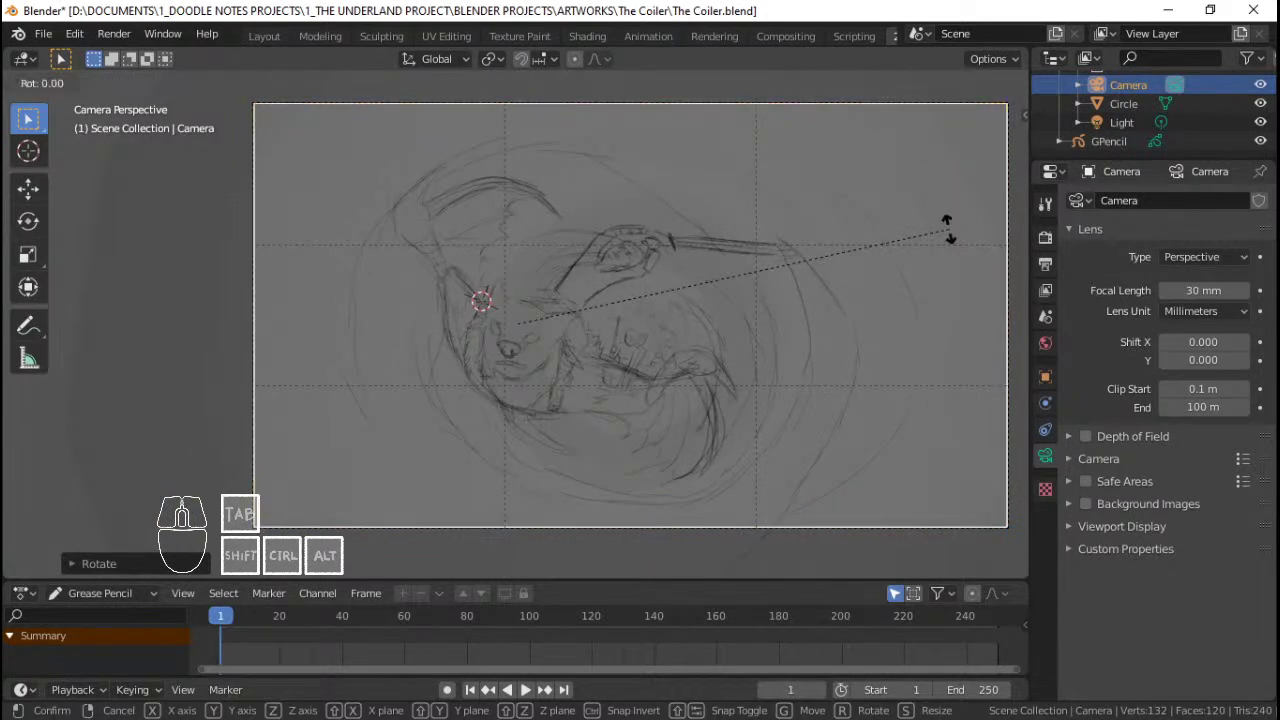
key("r")
left_click(975, 218)
Step: Reposition the camera to shift the sketch within the frame and turn it with a trackball rotation
key("g")
left_click(988, 206)
key("g")
left_click(885, 255)
key("r")
key("r")
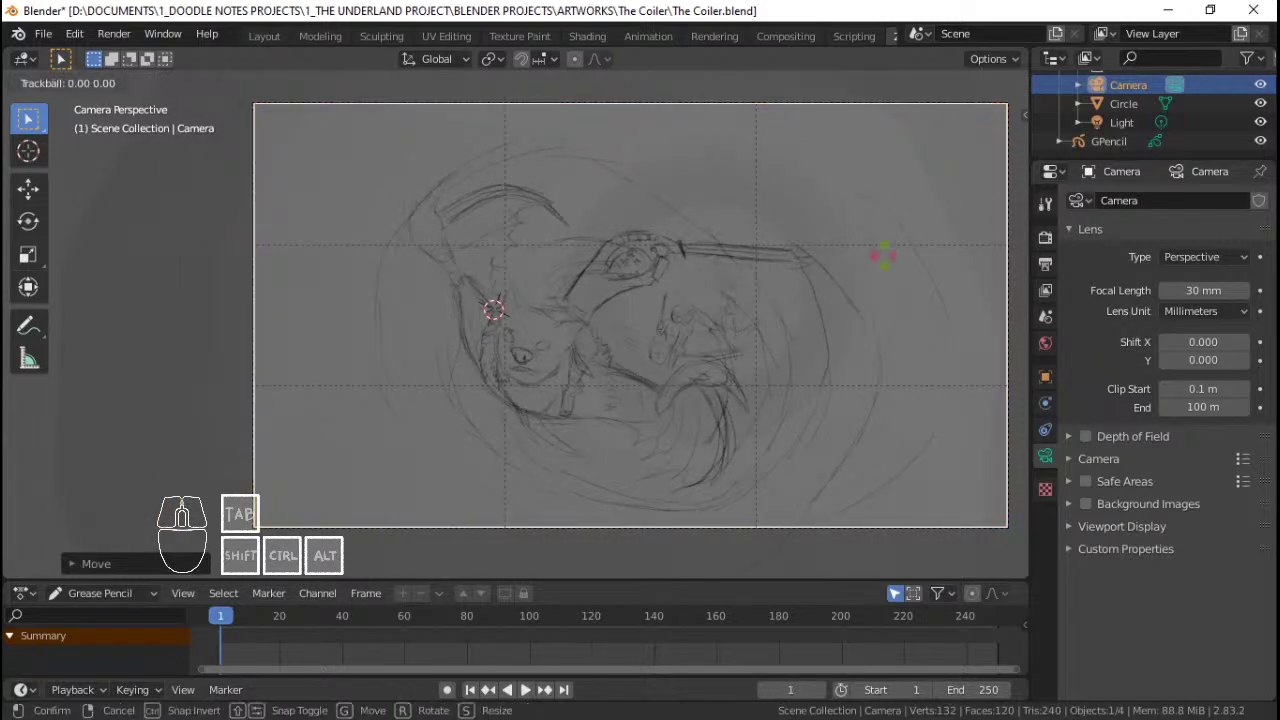
left_click(863, 267)
Step: Fine-tune the camera's framing of the sketch with small moves and another trackball rotation
key("g")
left_click(866, 278)
key("g")
left_click(867, 269)
key("r")
key("r")
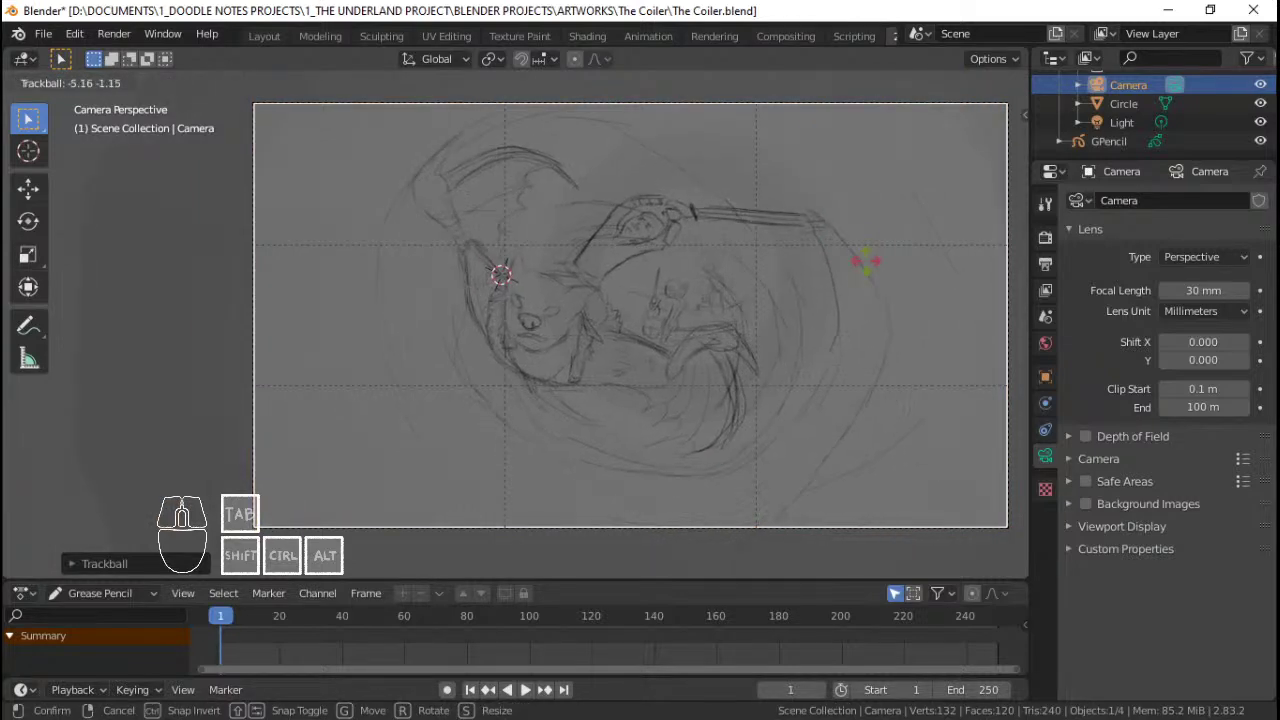
key("g")
left_click(865, 265)
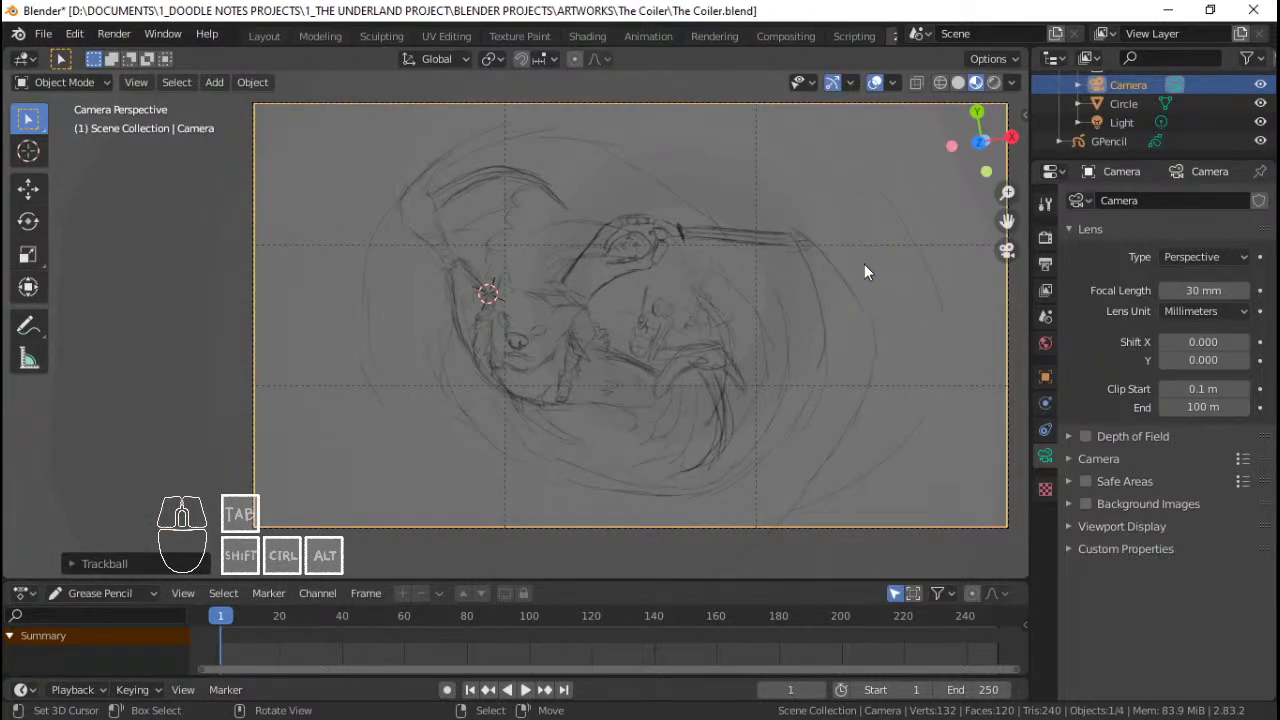
Step: Roll the camera by about 10 degrees to change the tilt of the sketch in the frame
scroll(762, 244, "up", 1)
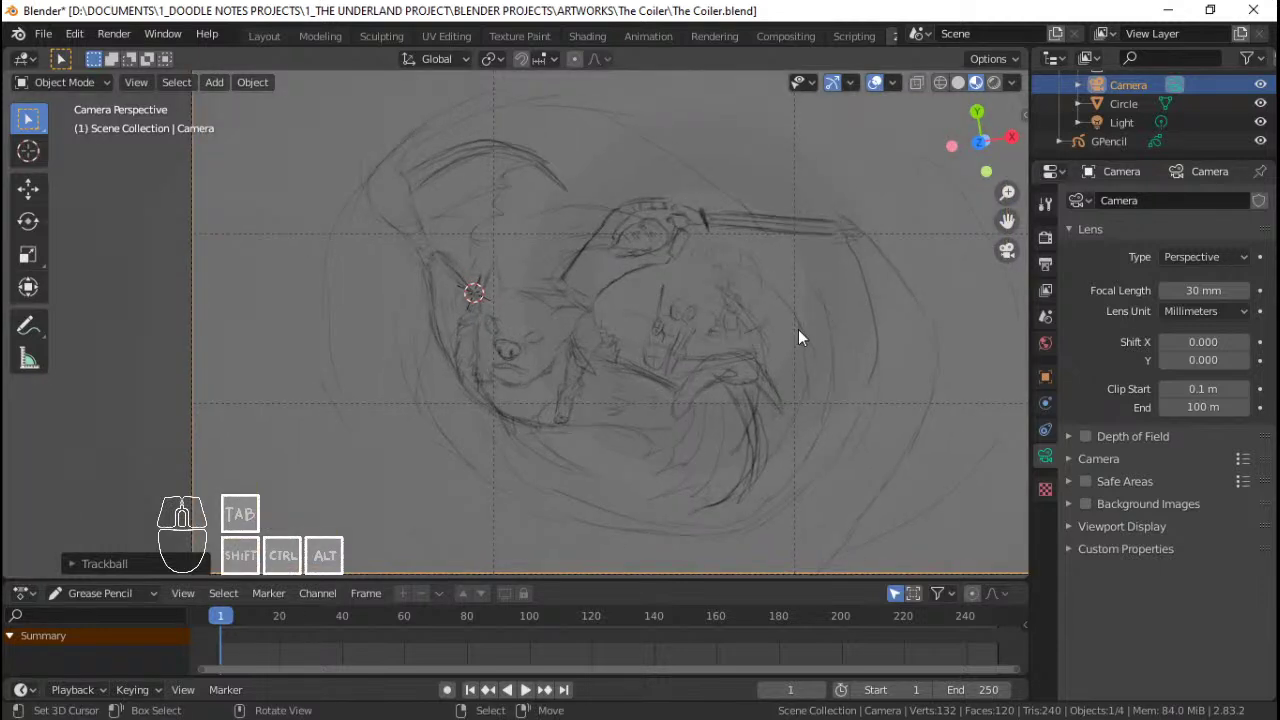
scroll(863, 265, "down", 2)
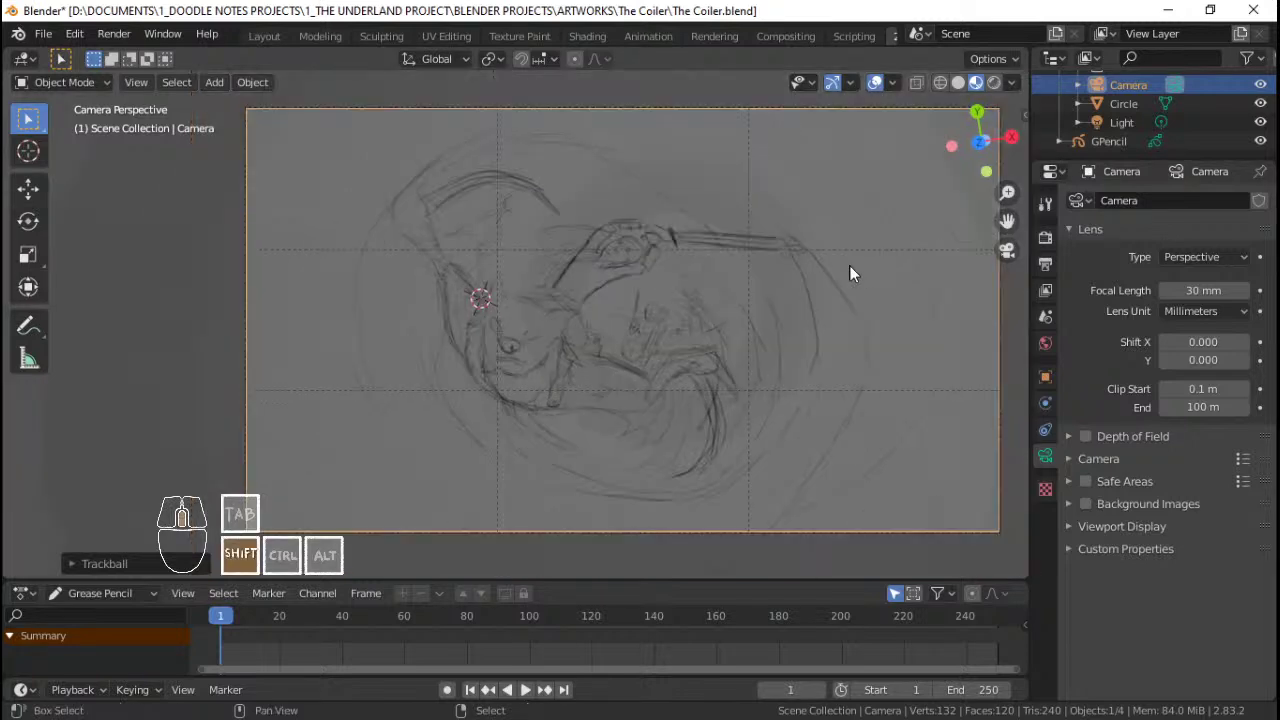
key("r")
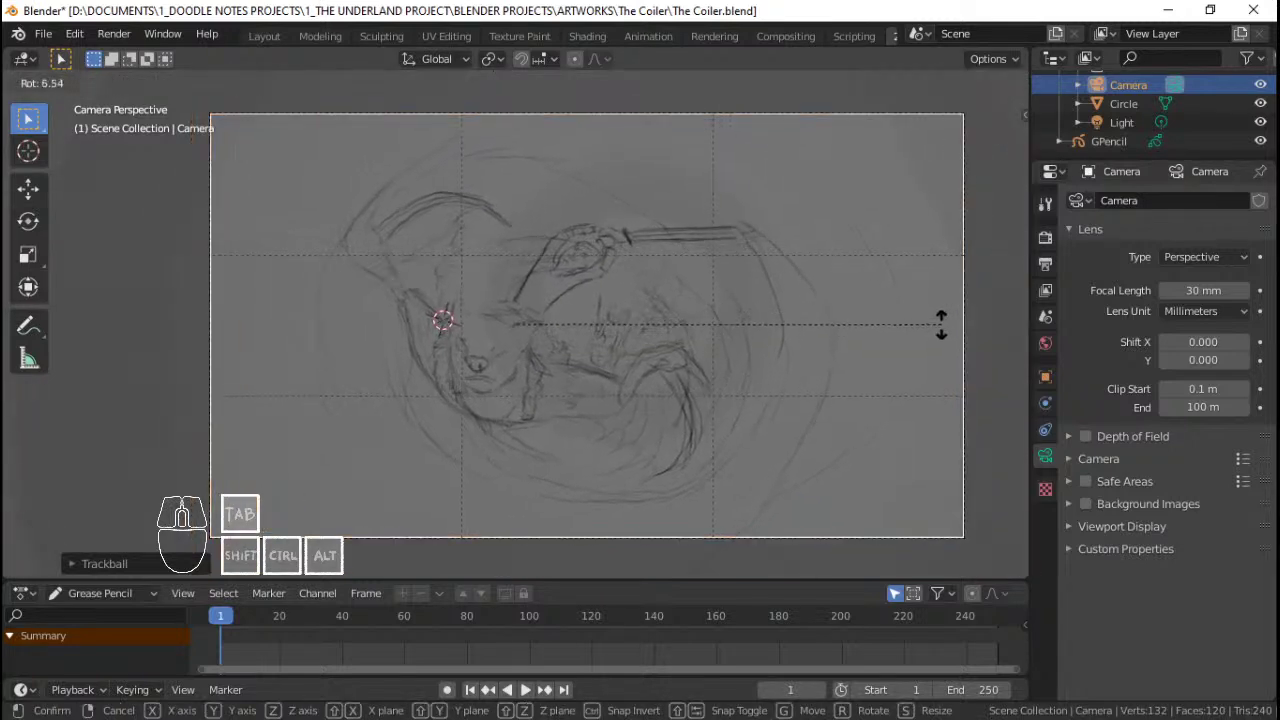
left_click(938, 352)
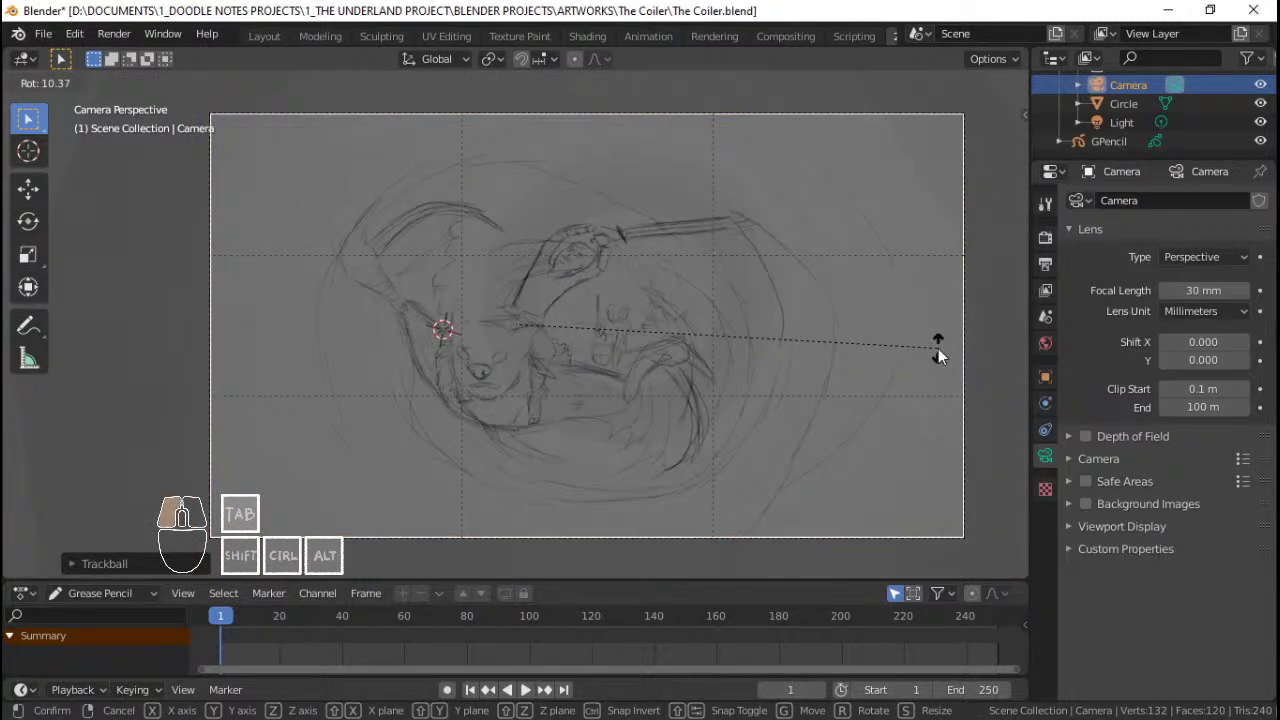
Step: Reposition the camera with three small free moves to shift the sketch toward the left side of the frame
key("g")
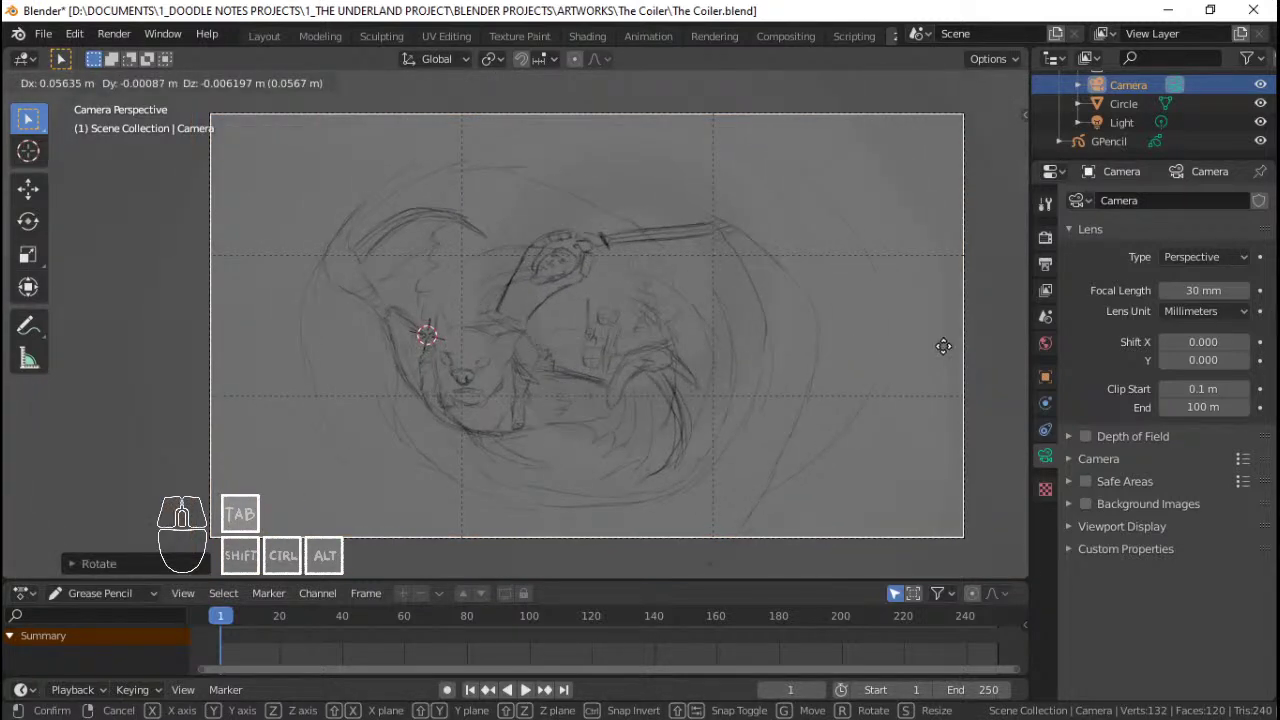
left_click(946, 348)
key("g")
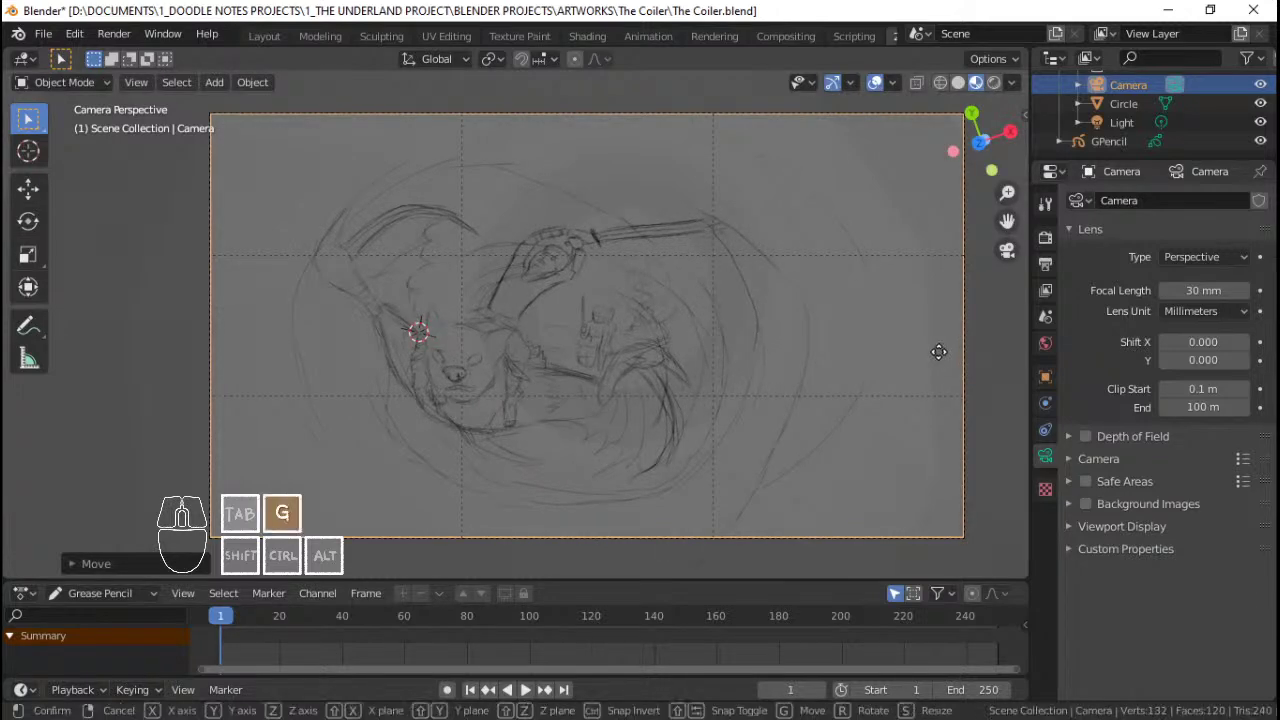
left_click(939, 352)
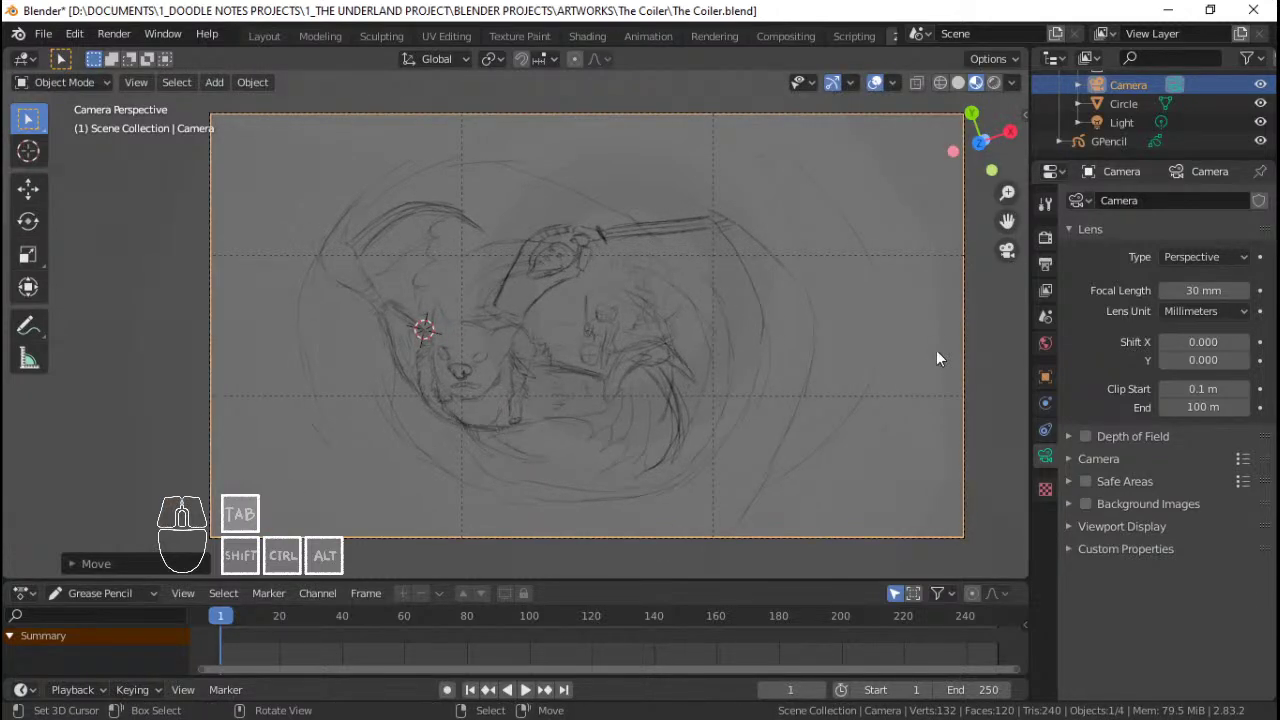
key("g")
left_click(929, 355)
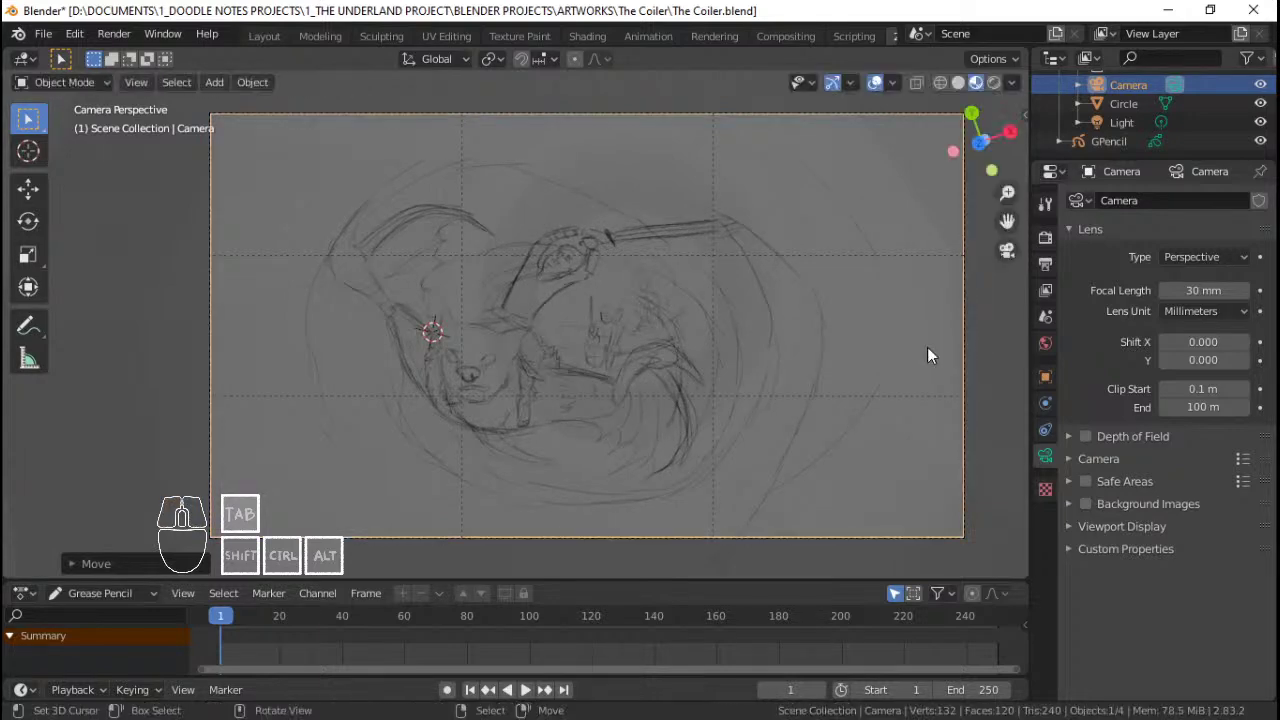
Step: Adjust the camera's viewing angle slightly with a trackball rotation
key("r")
key("Escape")
key("r")
key("r")
left_click(931, 333)
Step: Move the camera about 0.6 m closer along its local Z axis and nudge it to refine the framing
key("g")
key("z")
key("z")
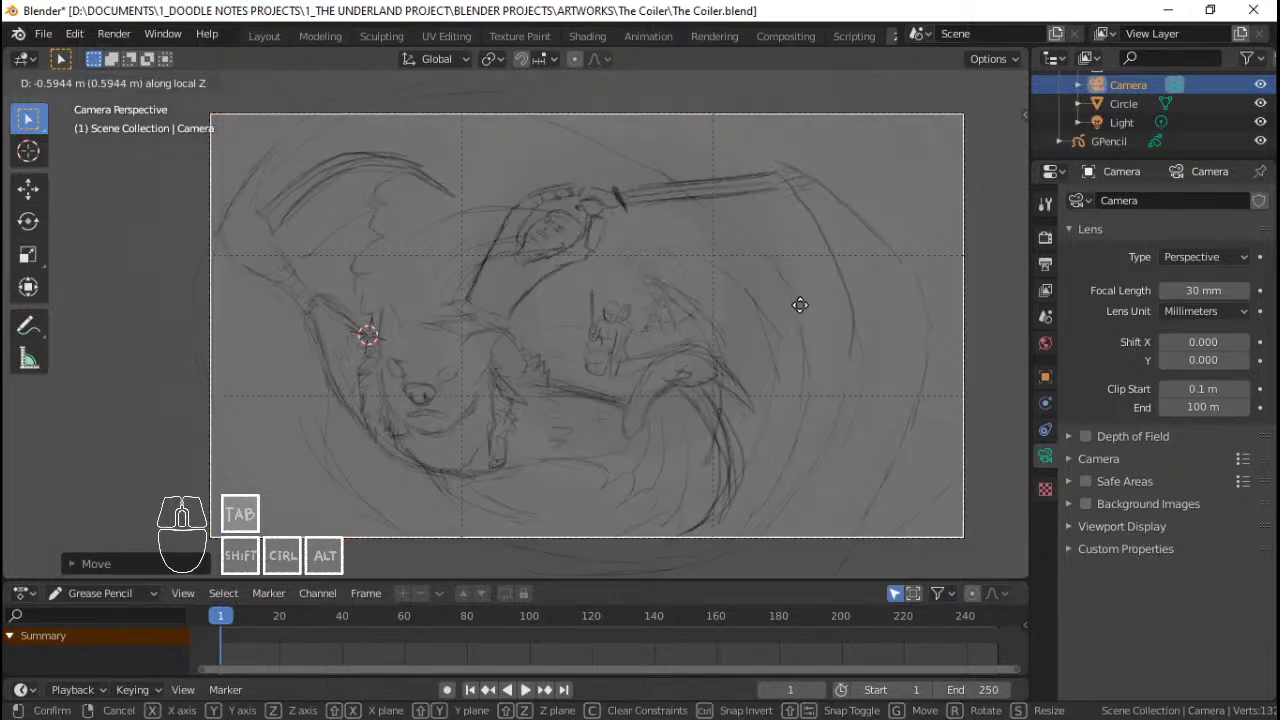
left_click(804, 310)
key("g")
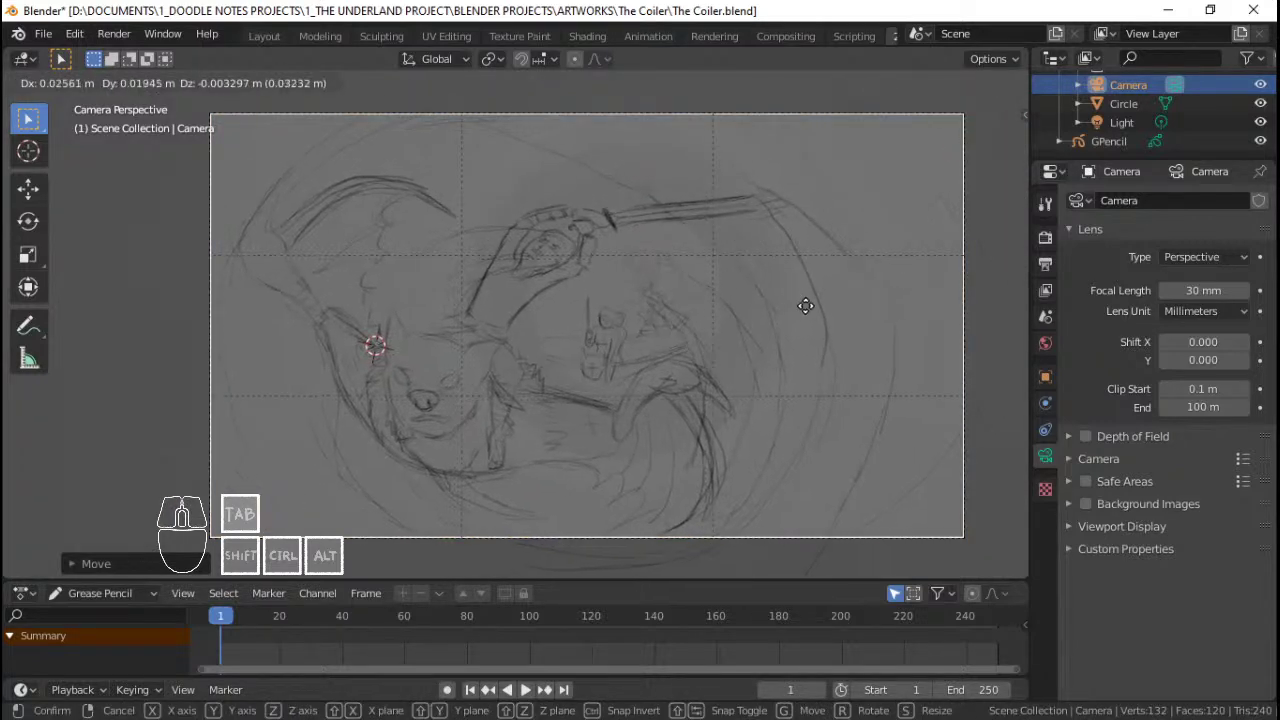
left_click(807, 310)
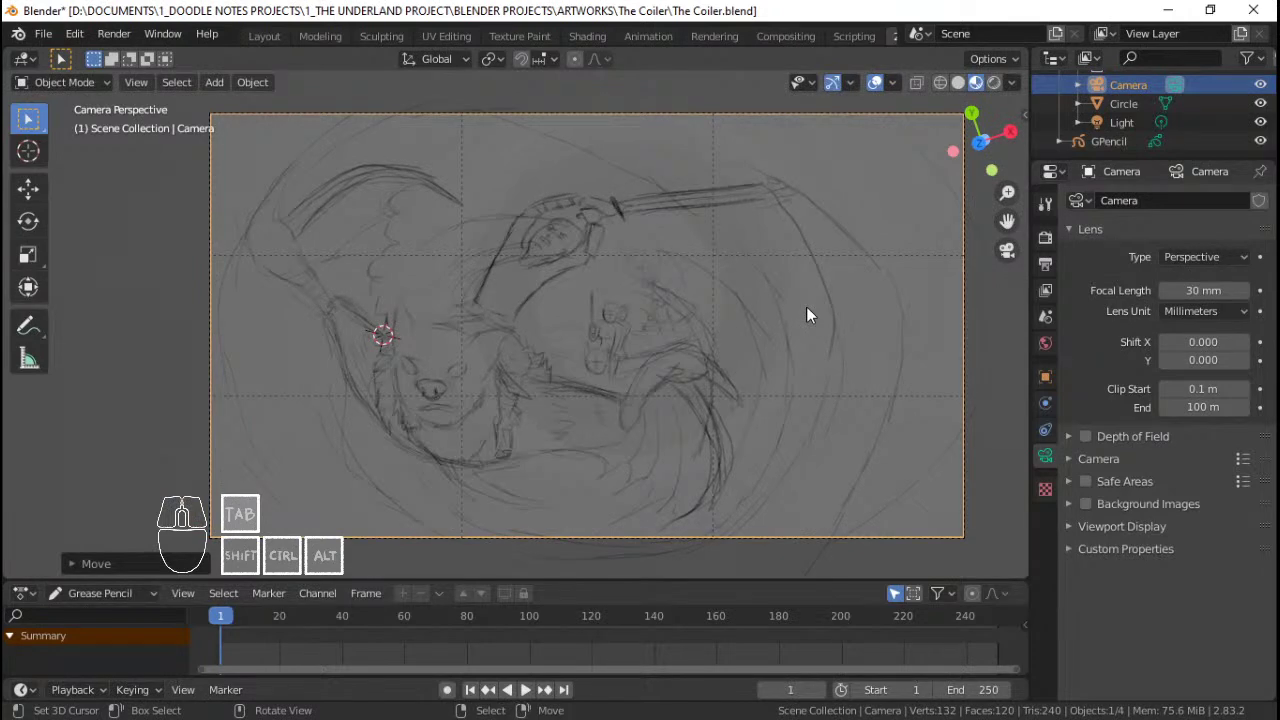
scroll(706, 306, "up", 1)
scroll(793, 269, "down", 1)
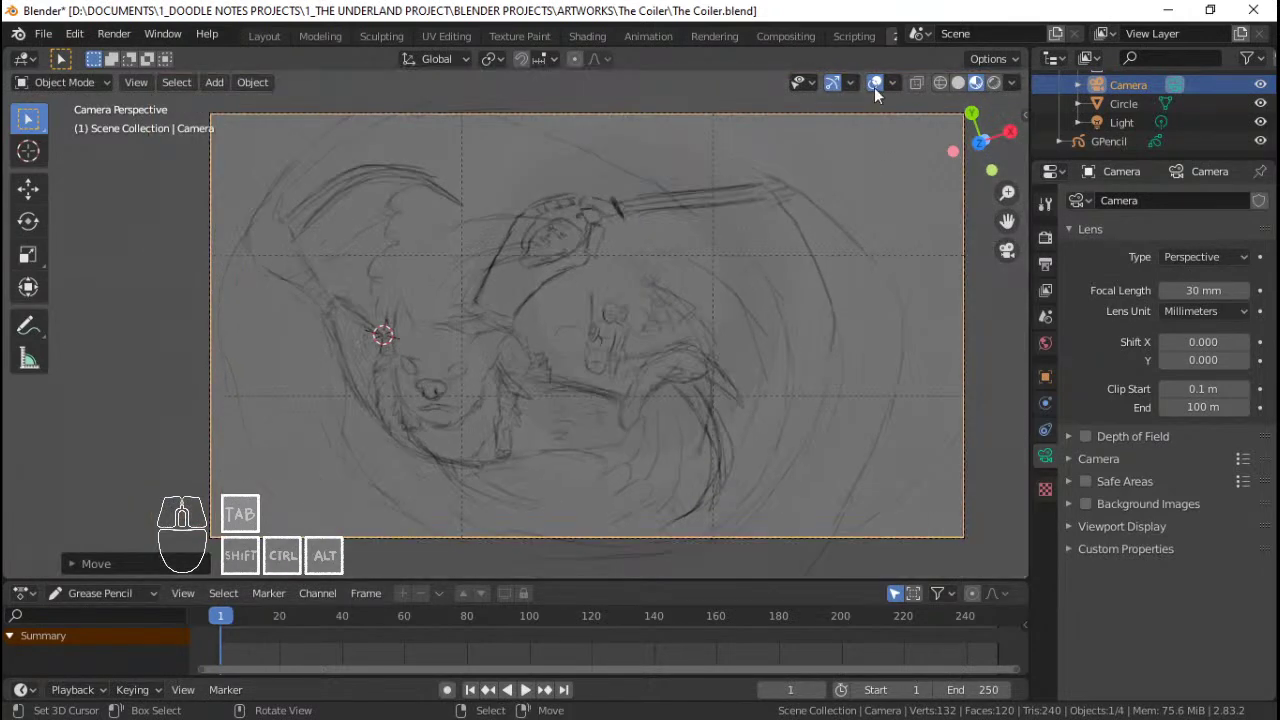
Step: Select the Circle tunnel mesh with the overlays hidden and switch the viewport to solid shading
left_click(874, 84)
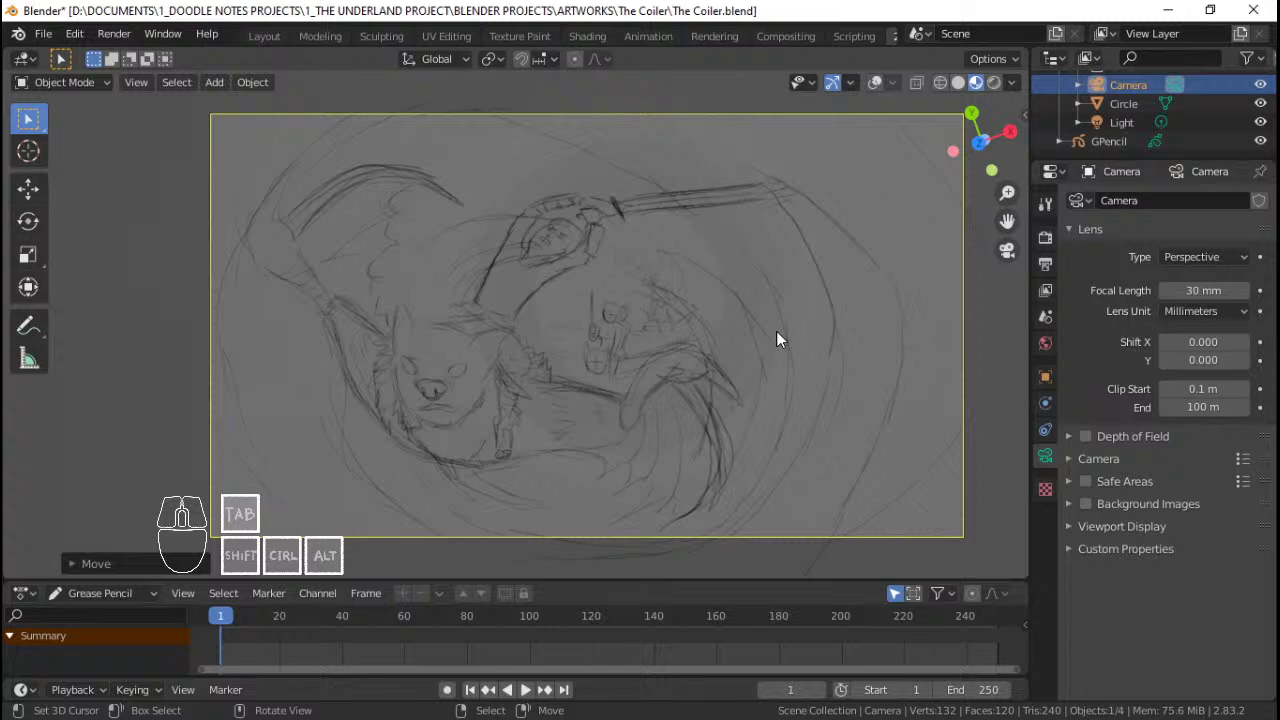
left_click(899, 260)
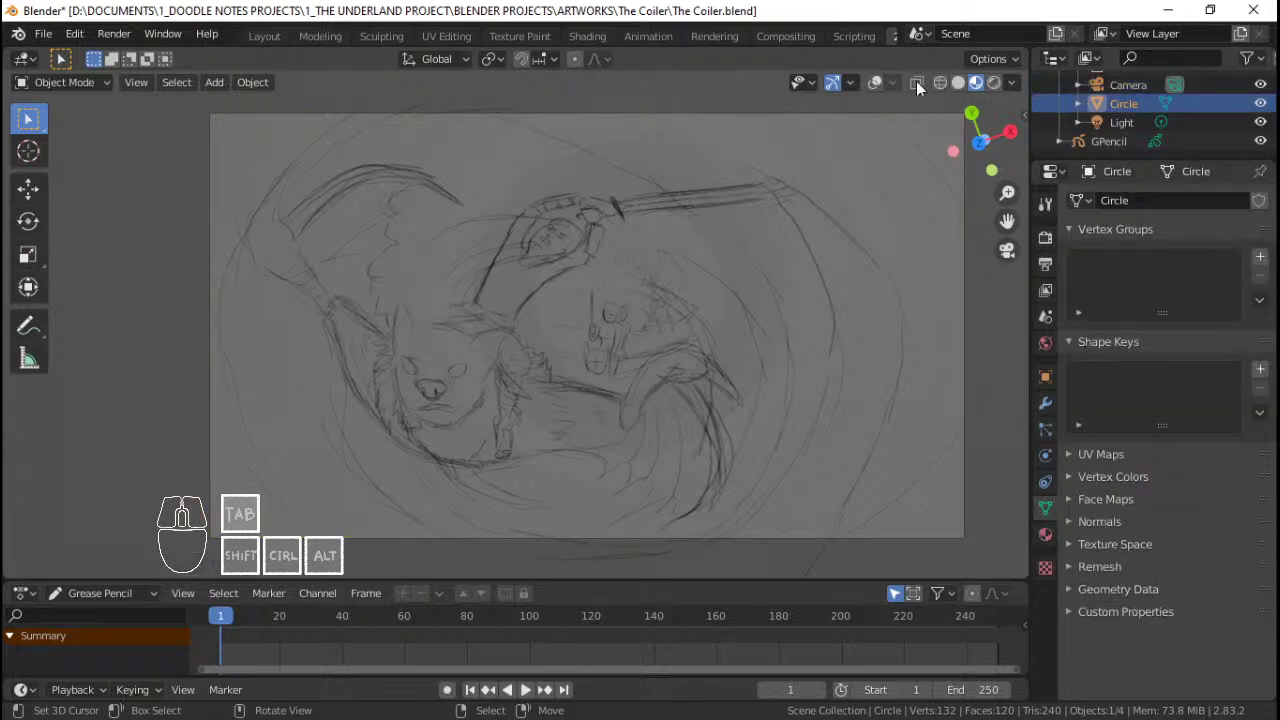
left_click(879, 82)
left_click(879, 82)
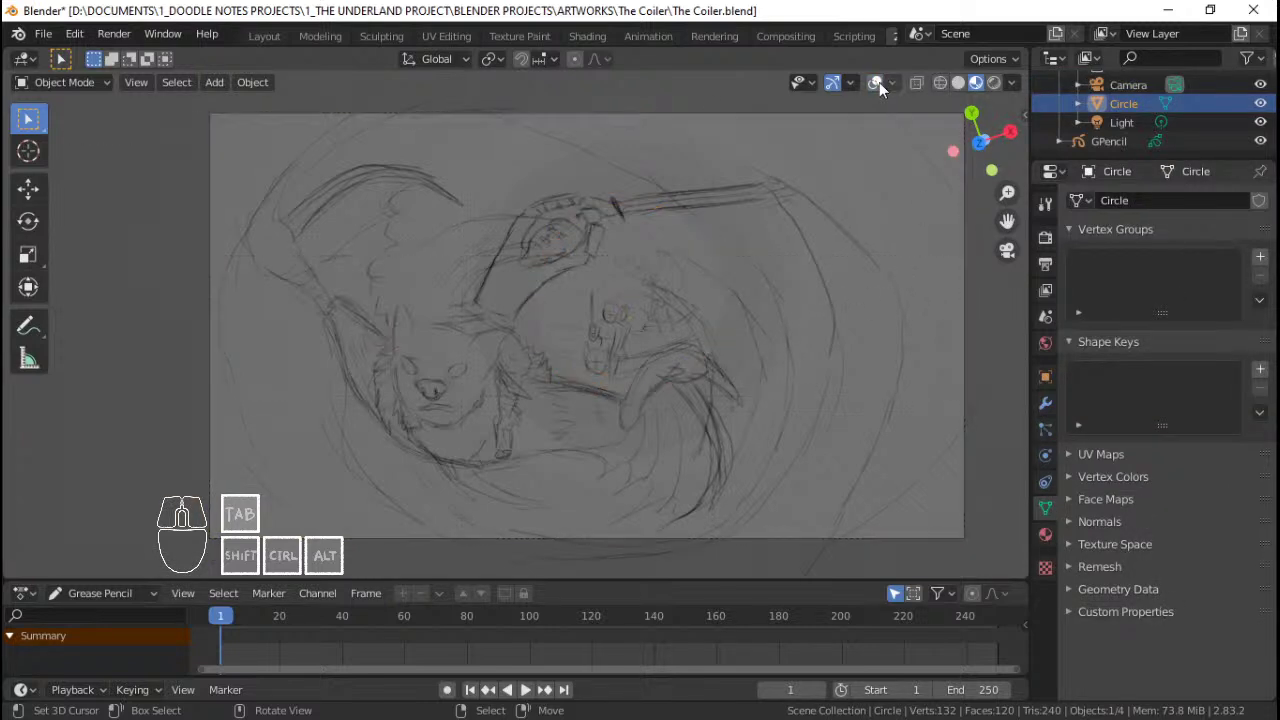
left_click(958, 84)
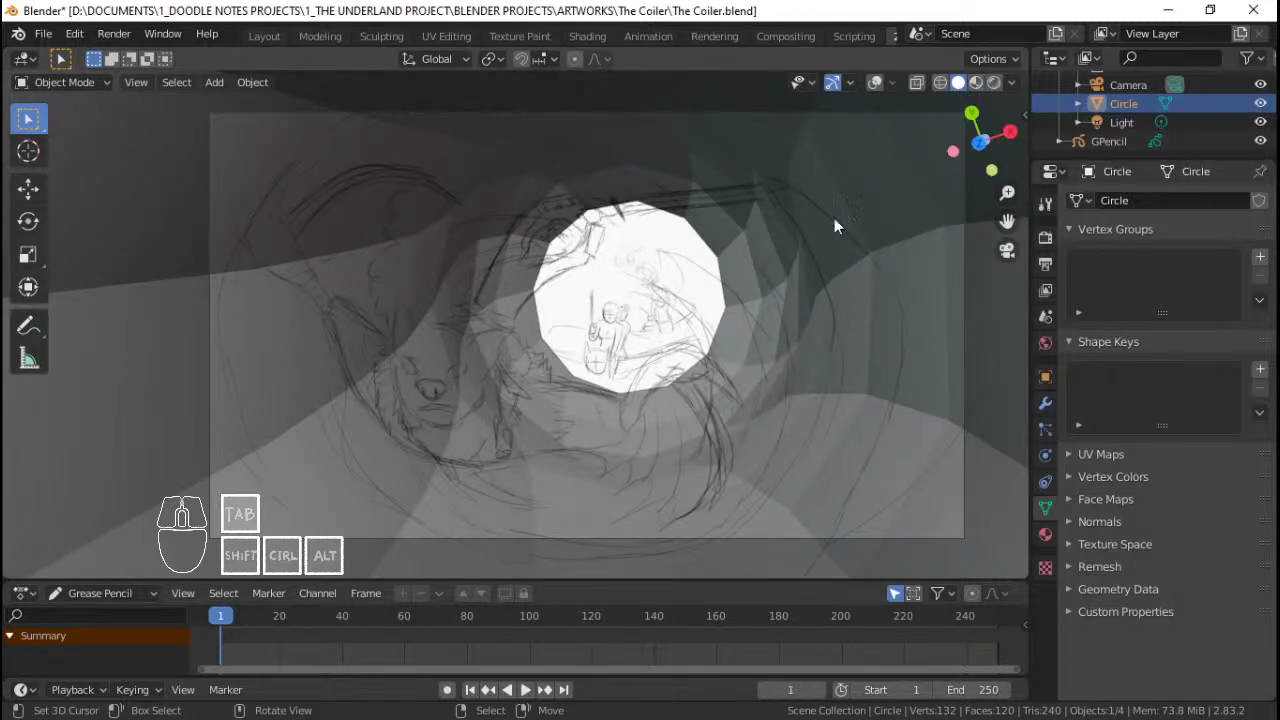
Step: Show the overlays and shift the tunnel's inner edge loop about 0.7 m left and slightly up, using smooth proportional editing at size 3.80
key("Tab")
key("Tab")
left_click(874, 82)
key("Tab")
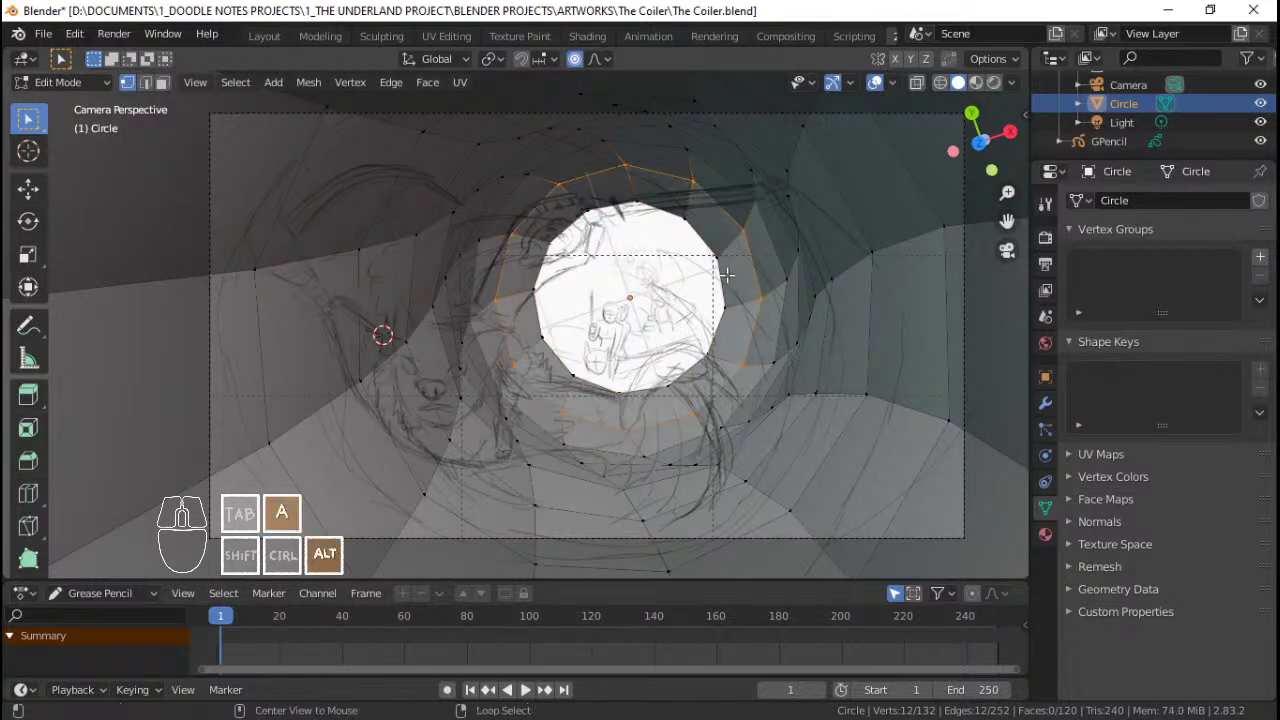
key("g")
scroll(702, 298, "up", 5)
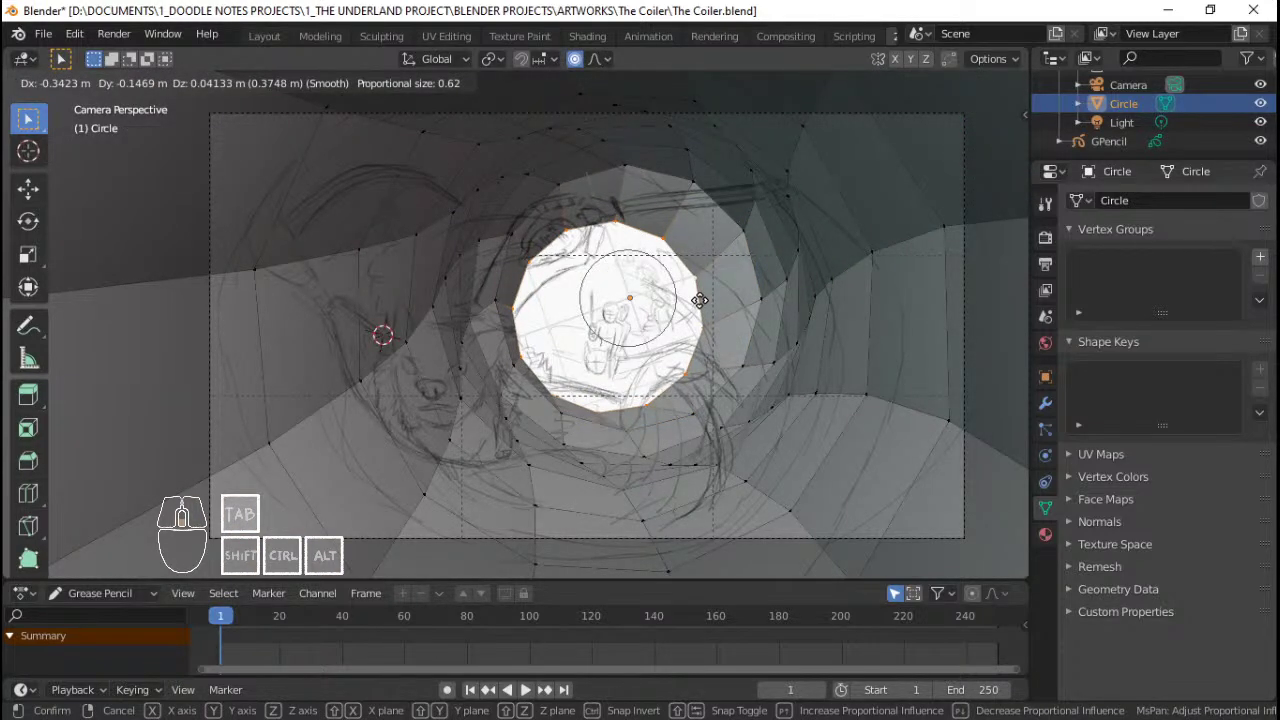
scroll(695, 296, "up", 14)
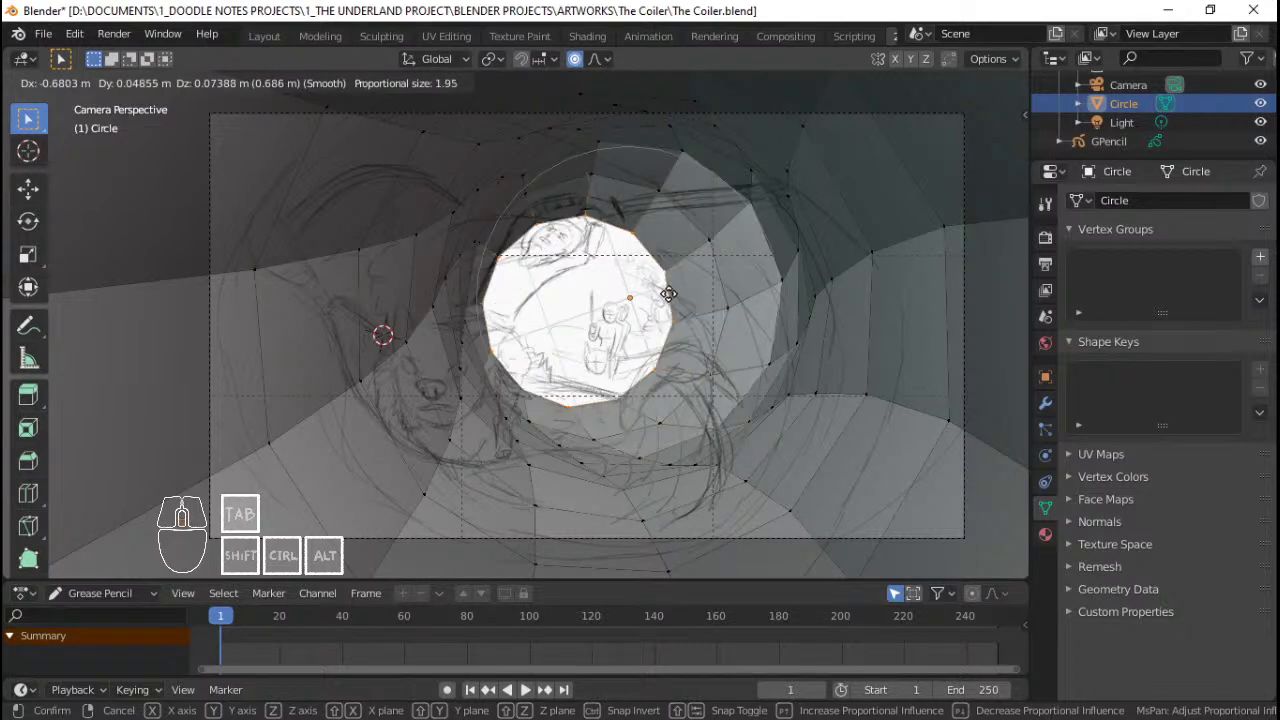
scroll(667, 284, "down", 2)
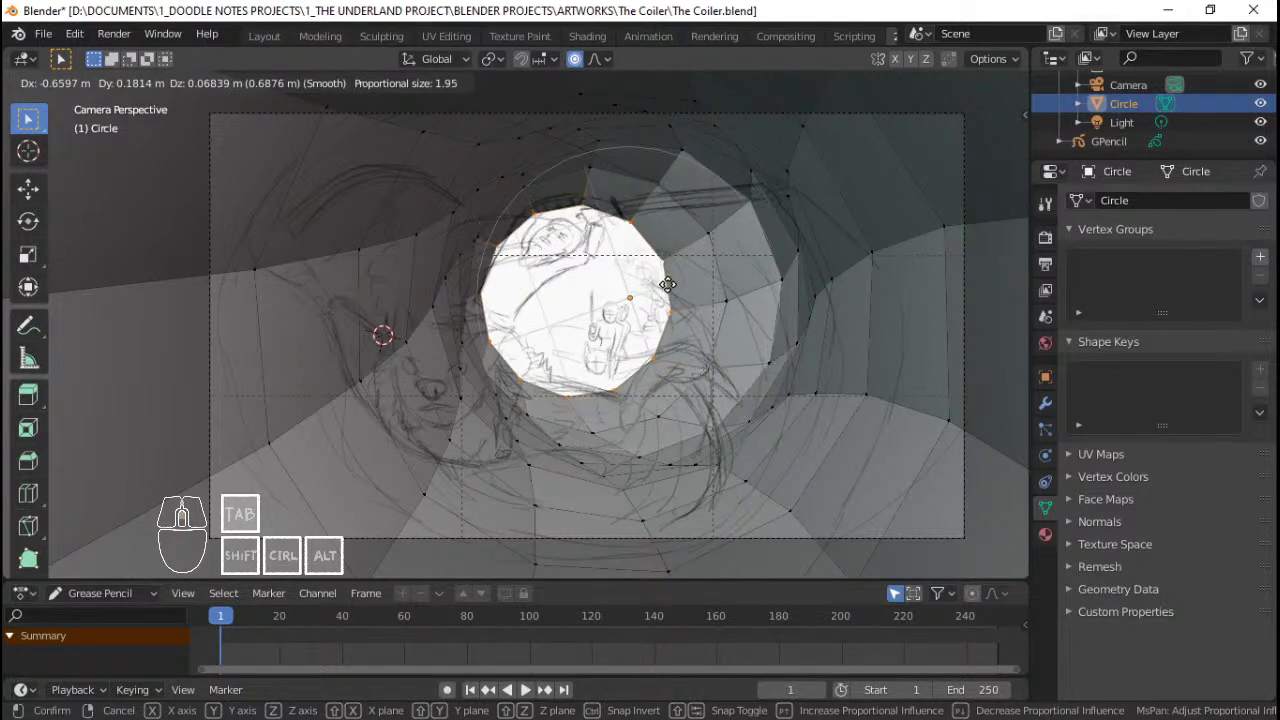
scroll(667, 284, "up", 5)
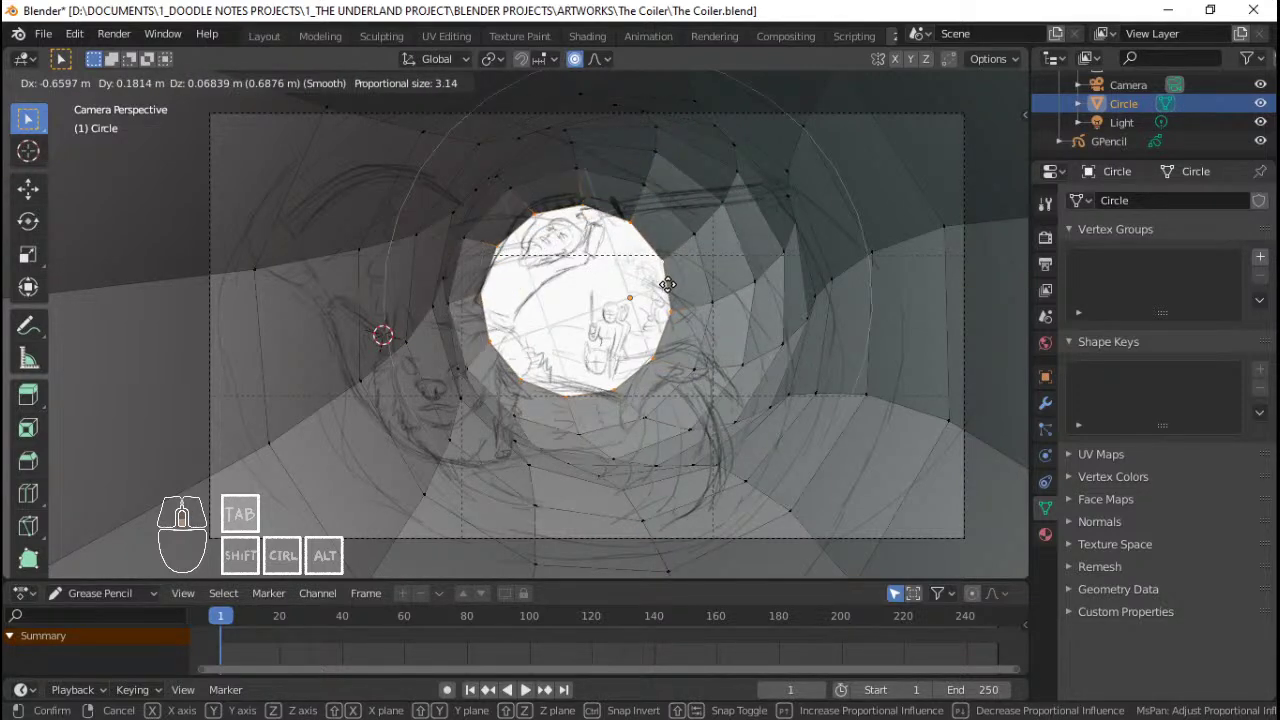
scroll(667, 284, "up", 2)
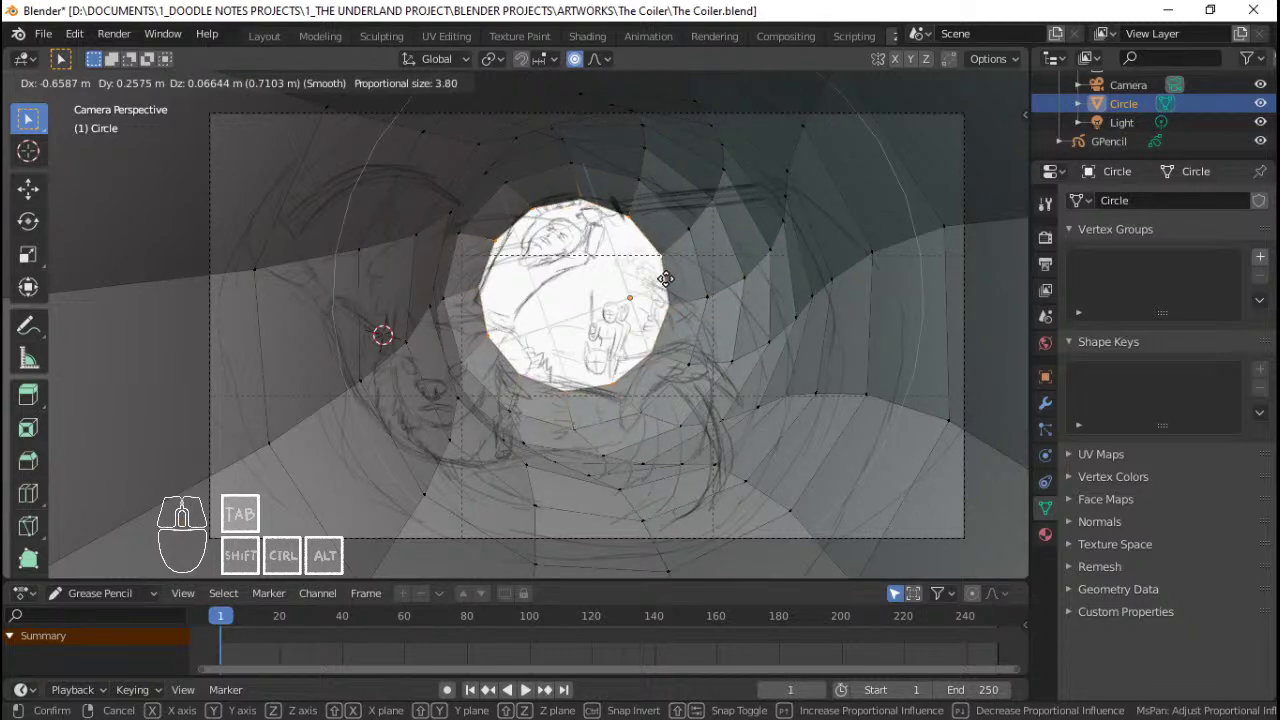
left_click(666, 279)
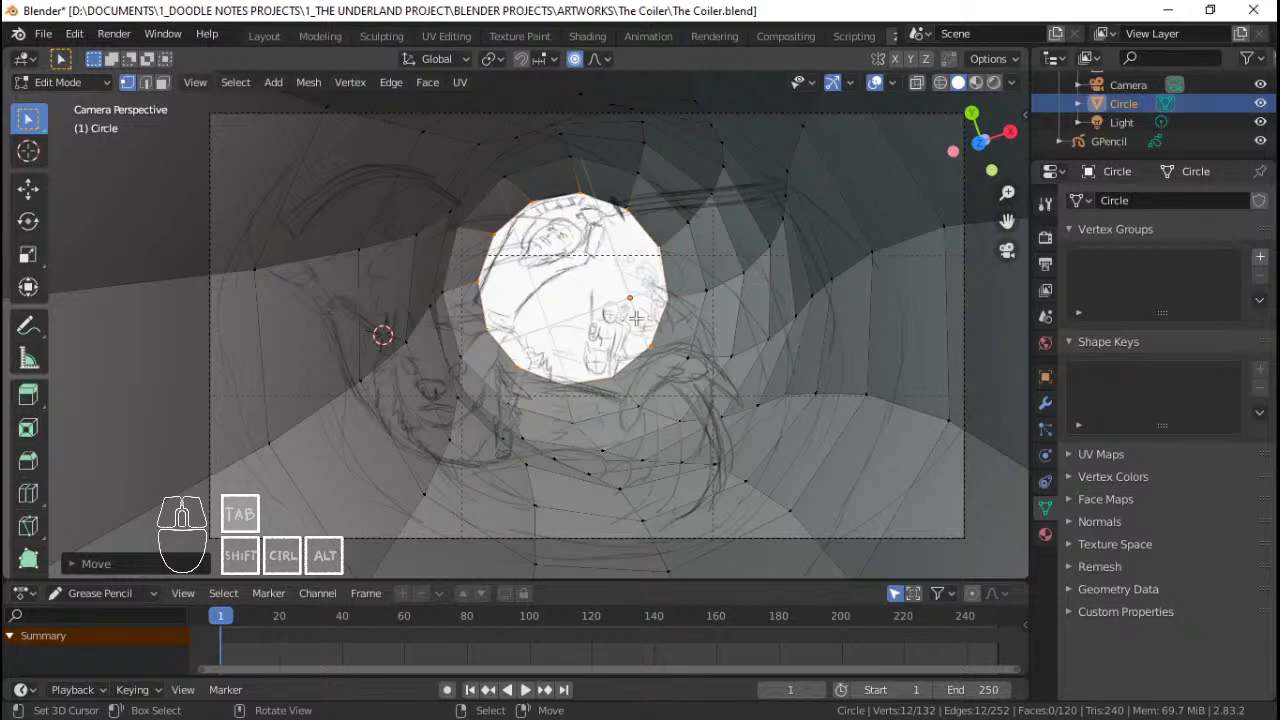
Step: Move all strokes on GPencil's Sketch - SOlovet Vikus layer toward the lower left of the tunnel opening, locking global Z for the final adjustment
key("Tab")
left_click(612, 346)
scroll(612, 346, "up", 3)
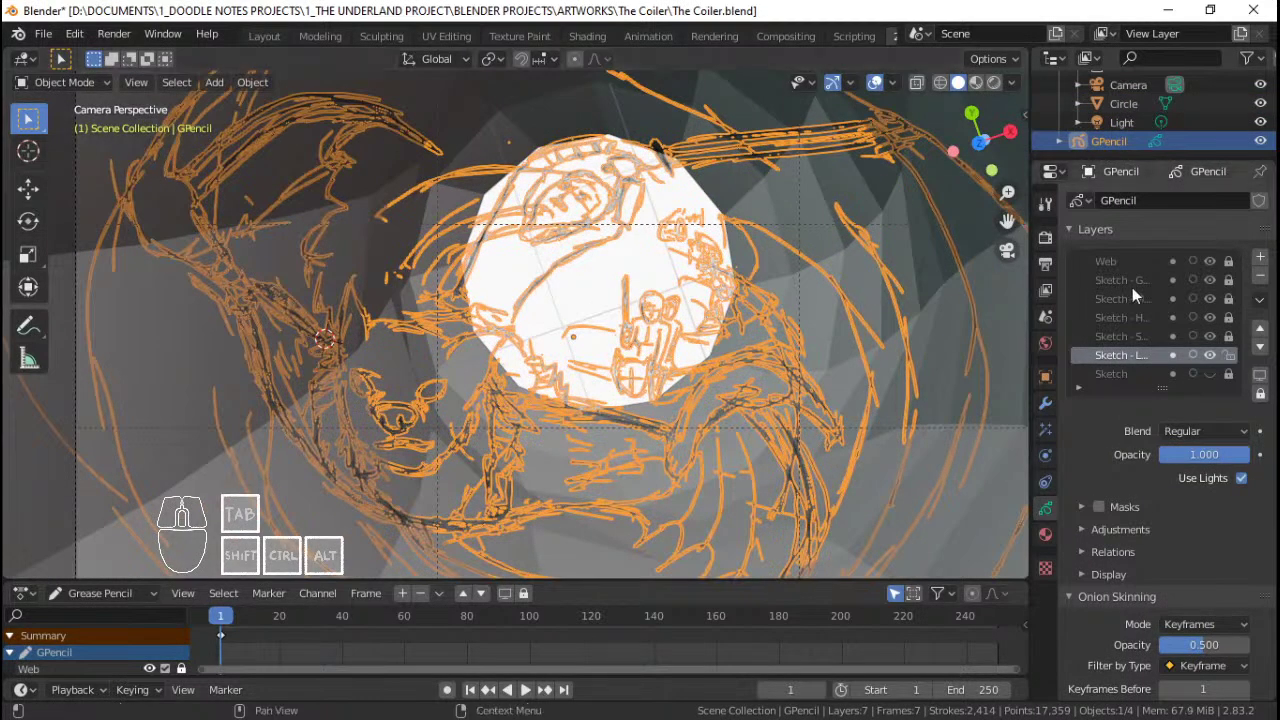
left_click(1153, 336)
key("Tab")
key("a")
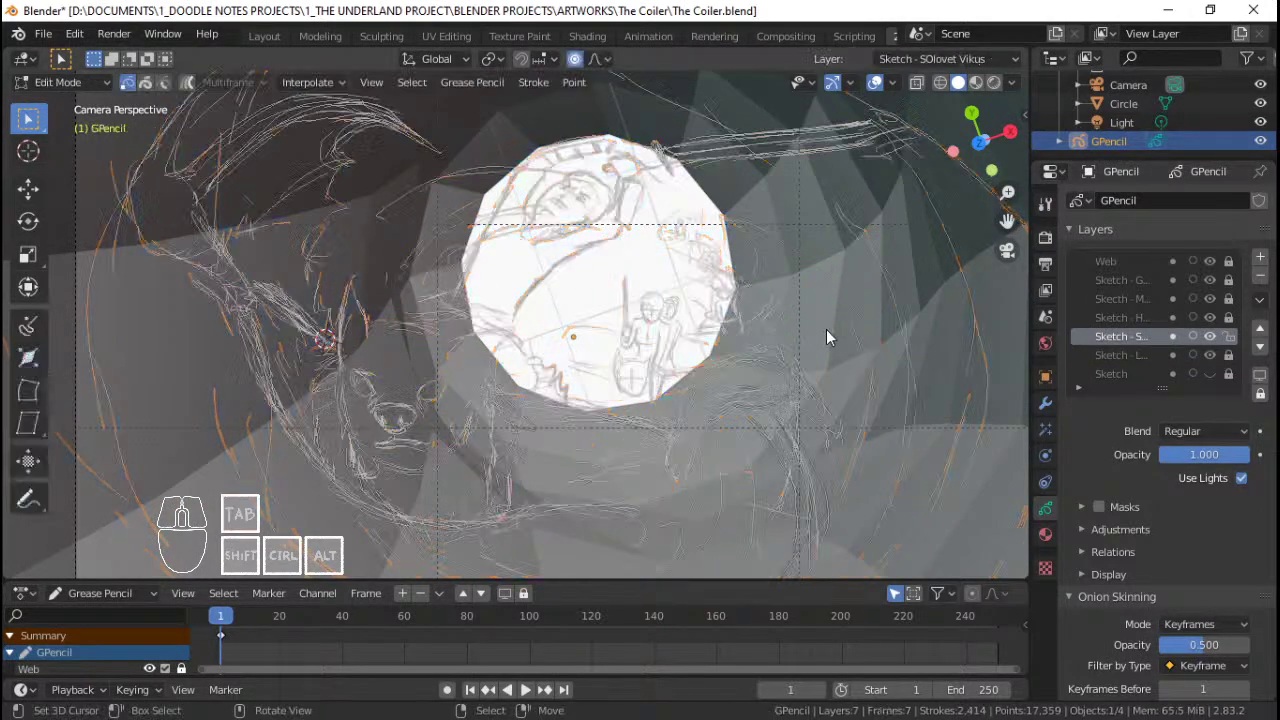
key("g")
left_click(755, 352)
key("g")
key("shift+z")
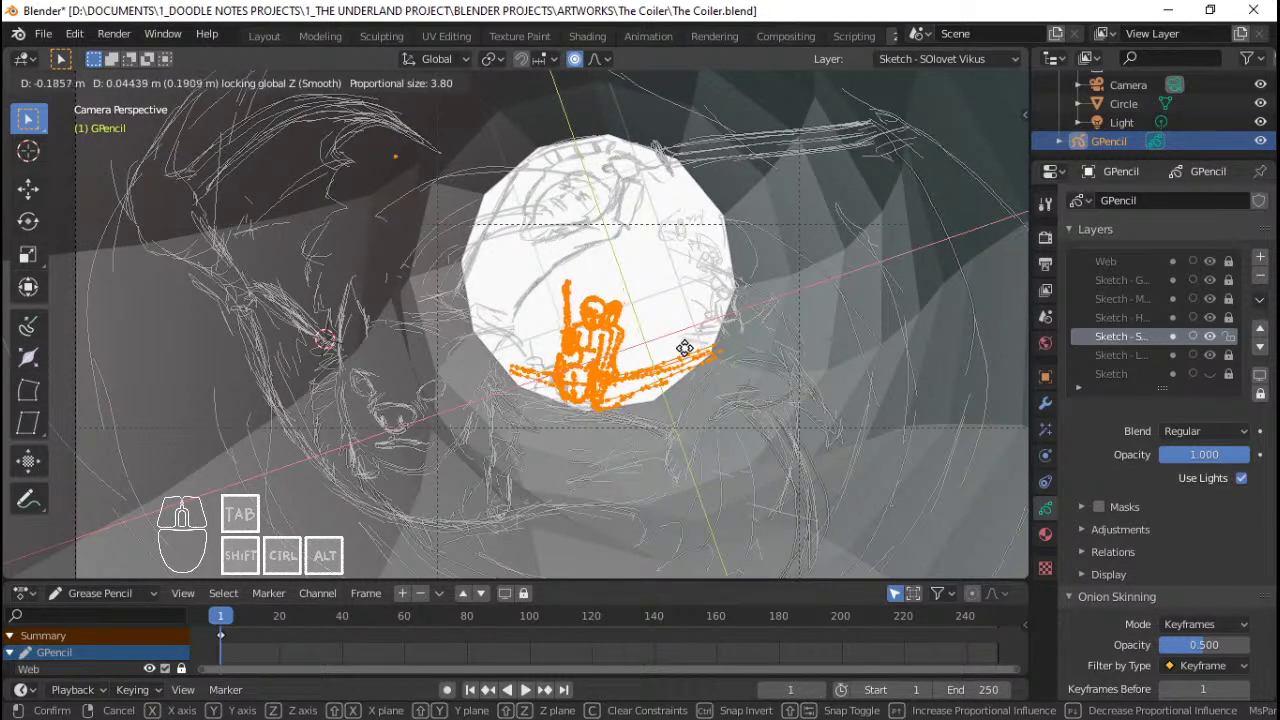
left_click(688, 352)
key("Tab")
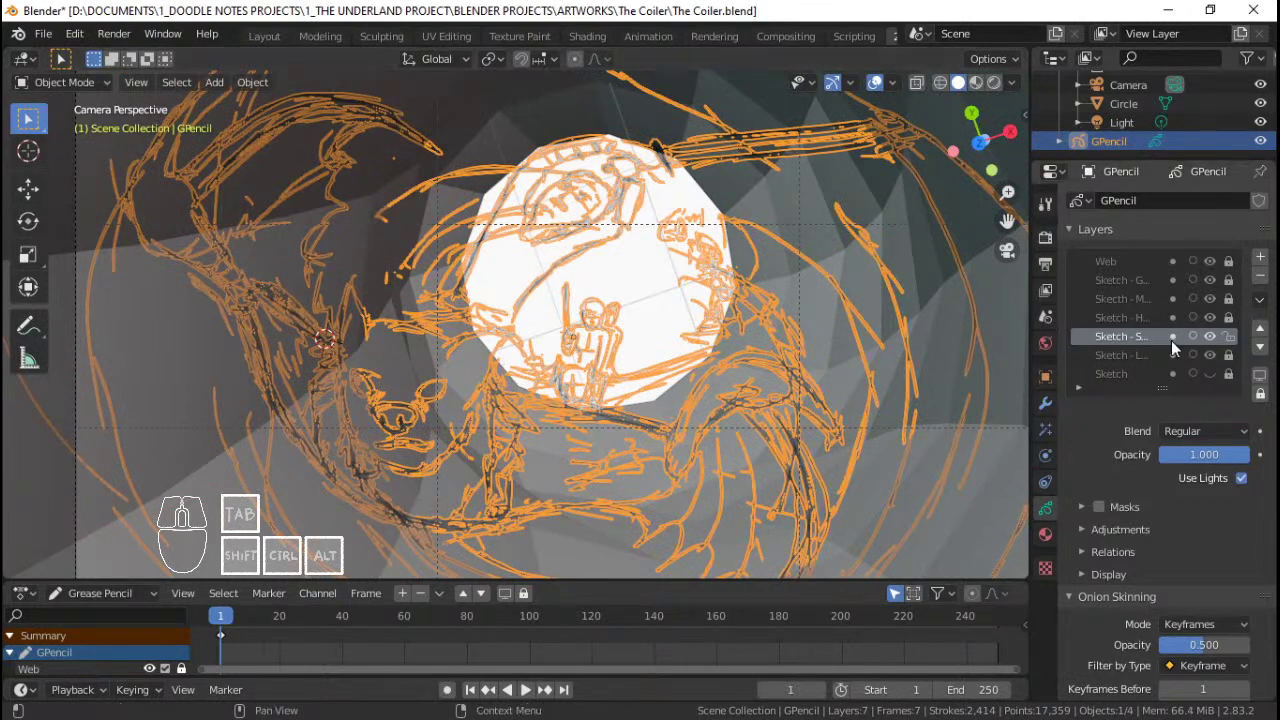
Step: Lock the finished figure's layer, unlock Sketch - Henry, and move all its strokes beside the foreground figures with global Z locked
left_click(1228, 336)
left_click(1229, 317)
left_click(1123, 322)
key("Tab")
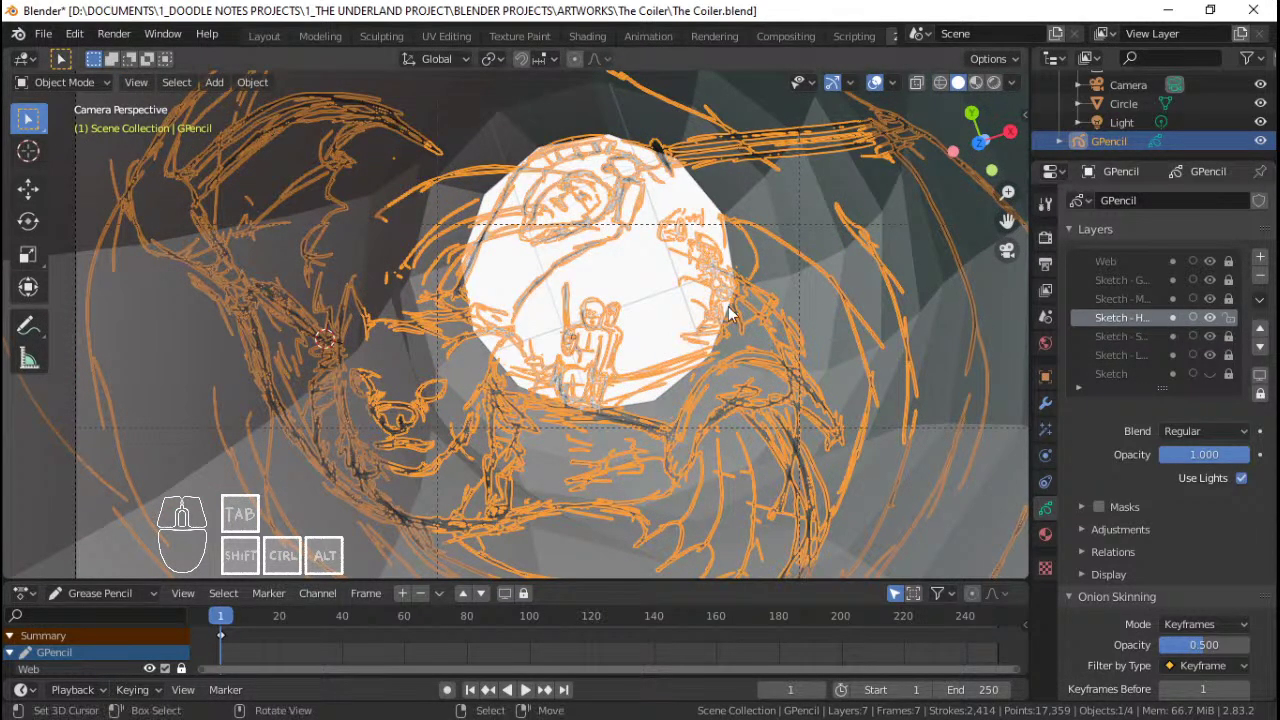
key("a")
key("g")
key("shift+z")
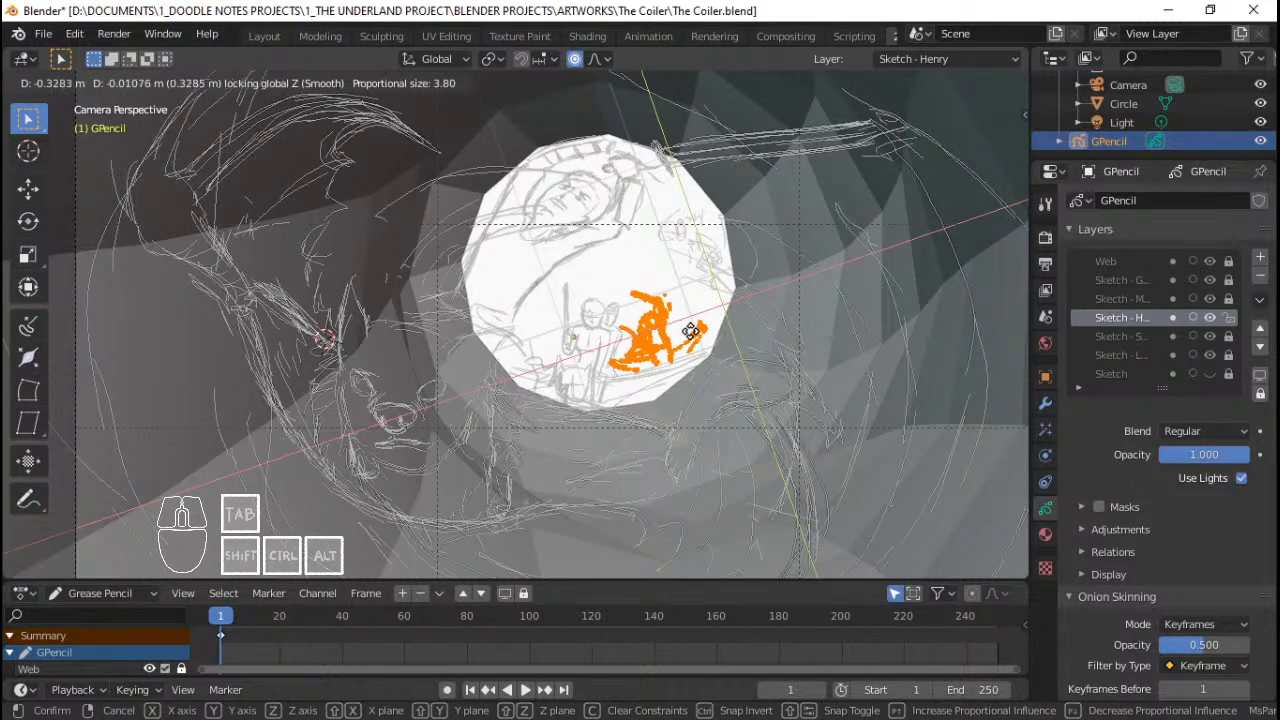
left_click(697, 340)
key("Tab")
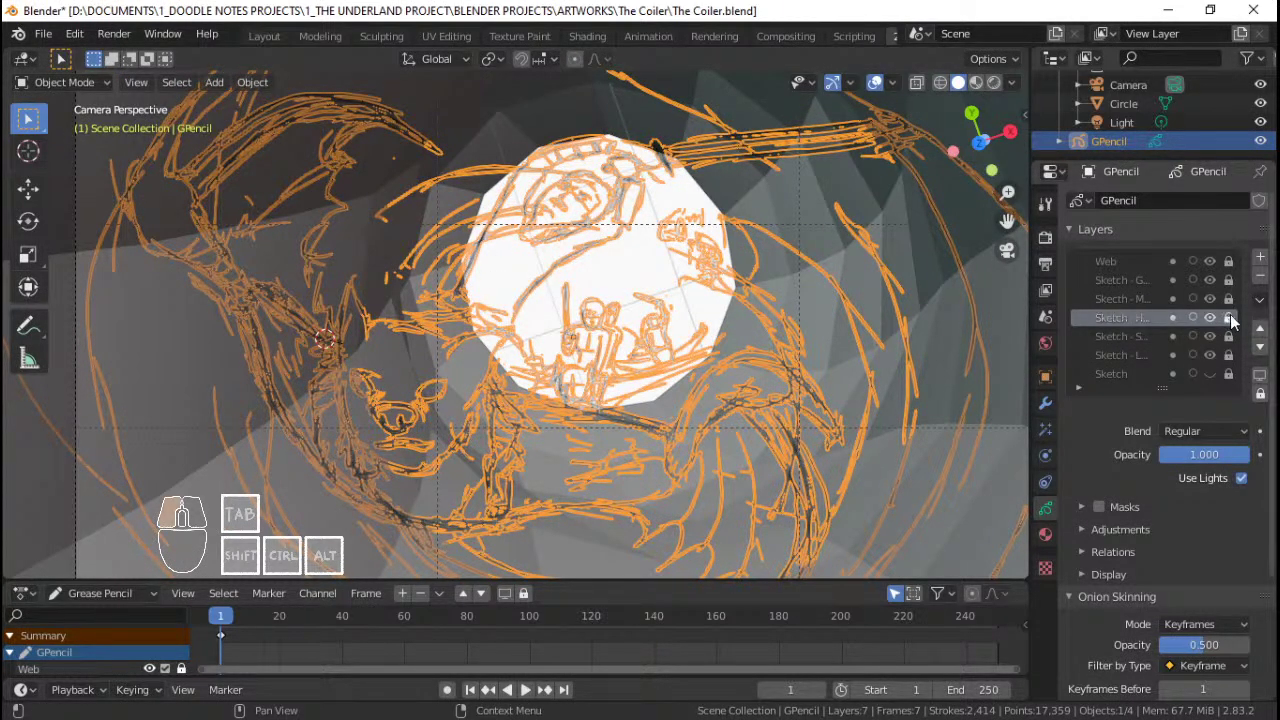
Step: Move and rotate the strokes on the Skecth - Mareth layer to fit inside the right edge of the tunnel opening
left_click(1137, 298)
key("Tab")
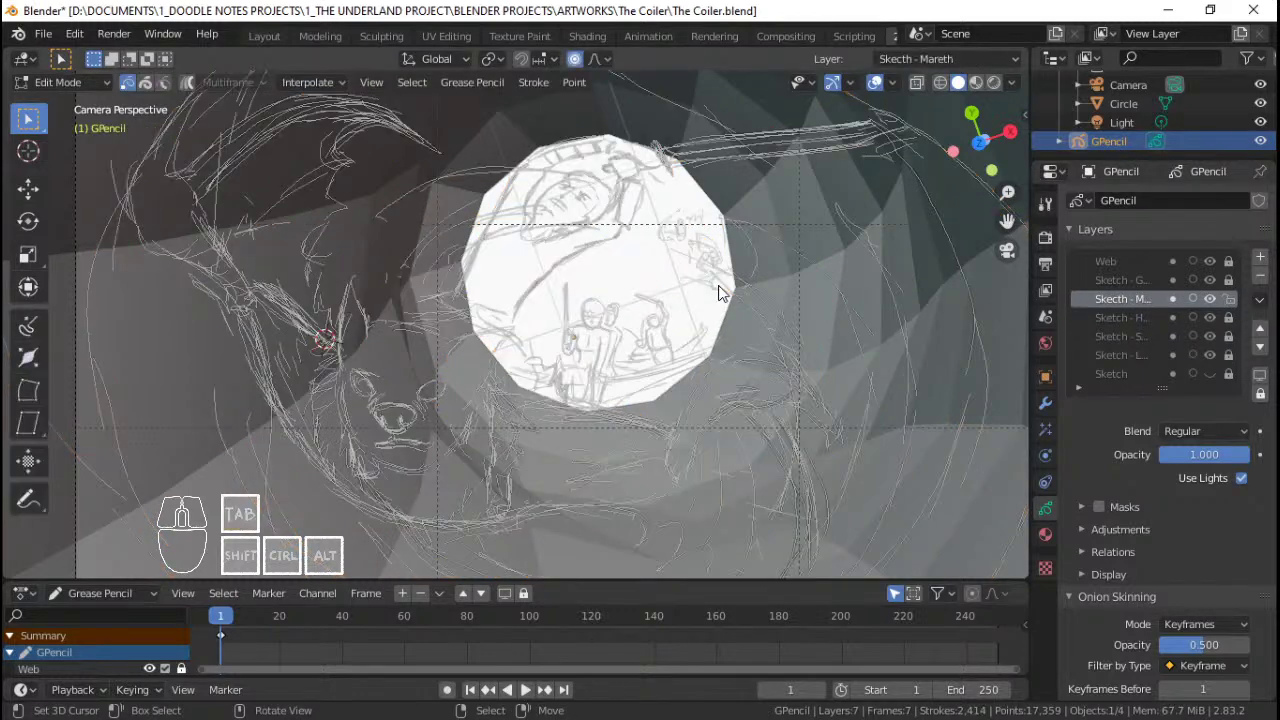
key("g")
left_click(706, 304)
key("r")
left_click(828, 316)
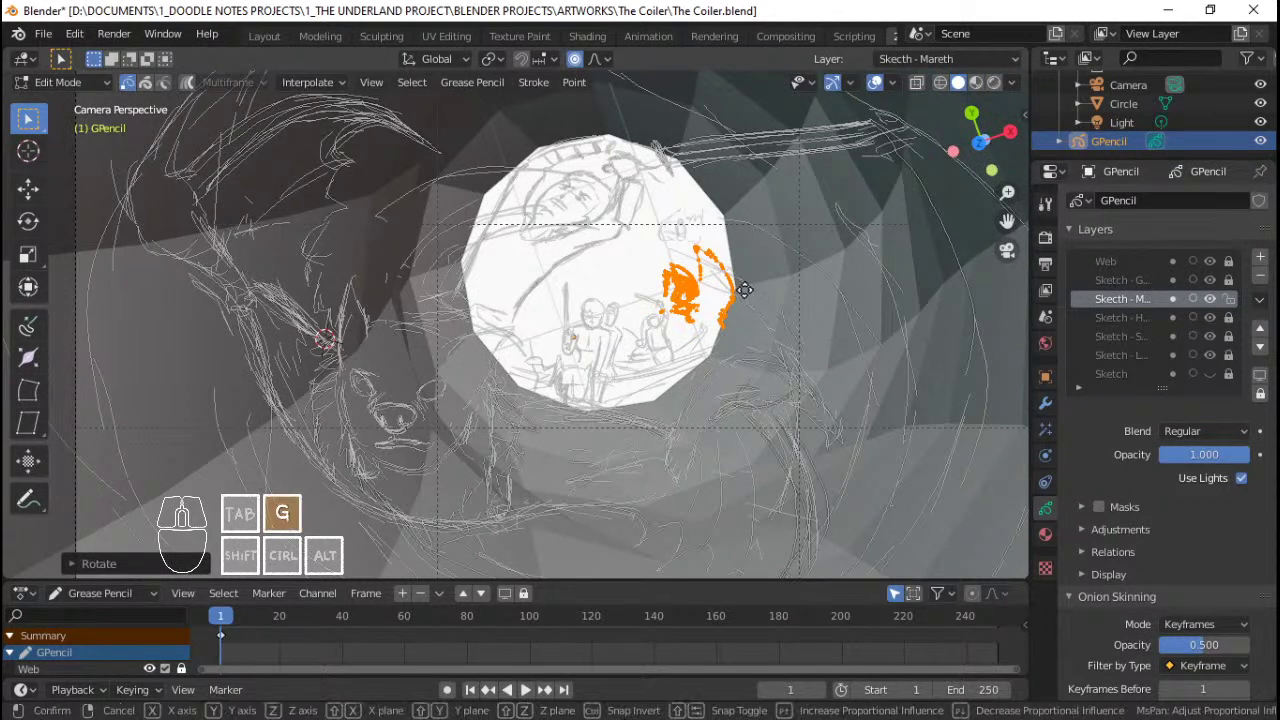
key("Tab")
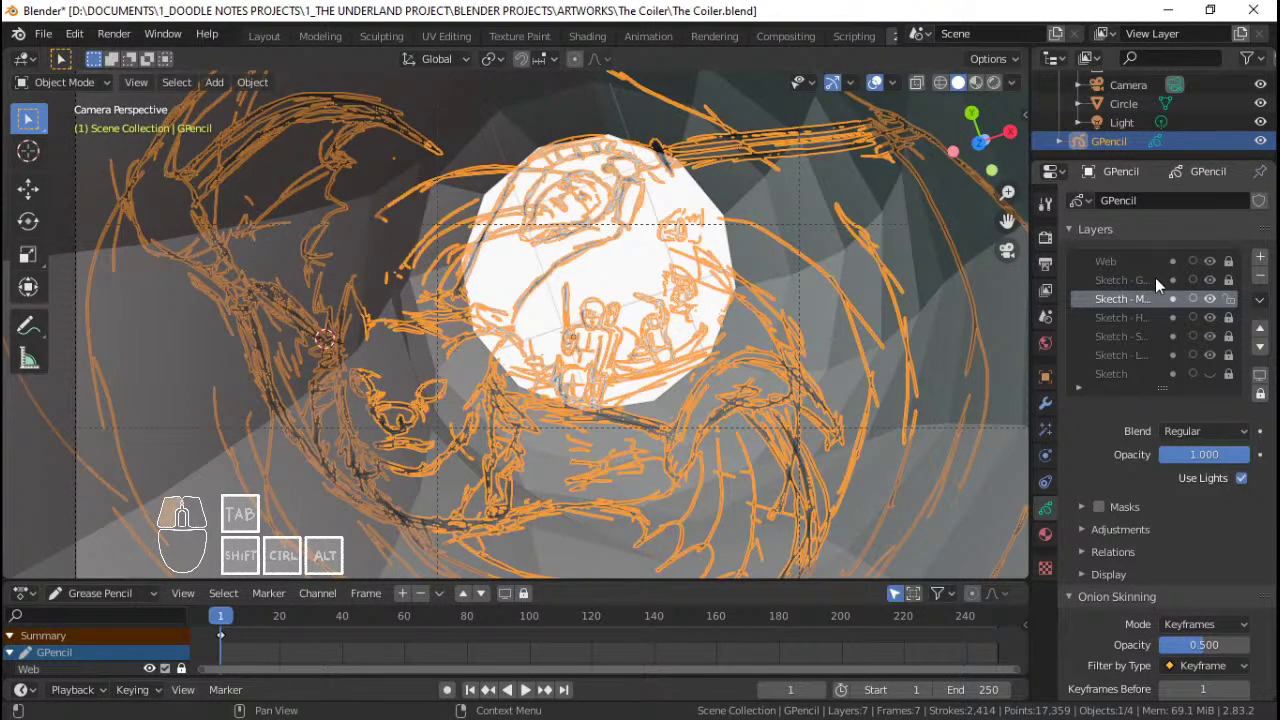
Step: Hide the Sketch - Gregor layer, and move and rotate the Skecth - Mareth strokes to a higher spot inside the tunnel opening
left_click(1155, 279)
left_click(1211, 280)
key("Tab")
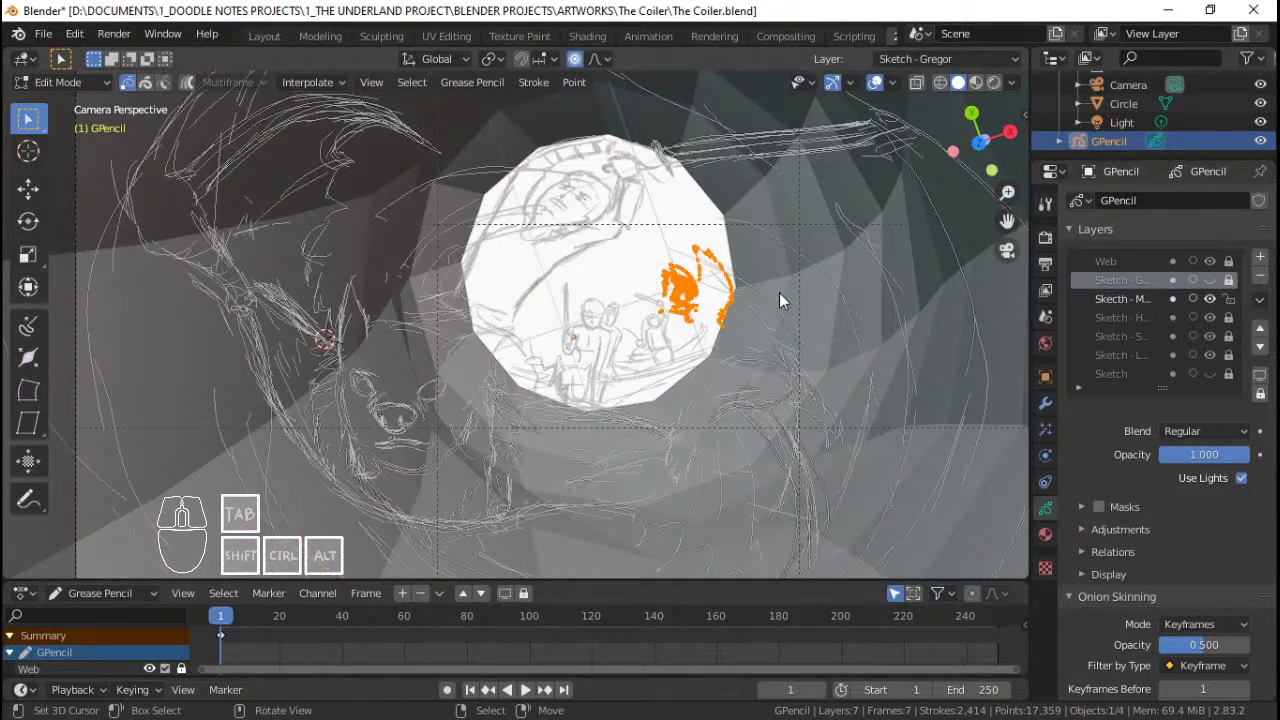
key("g")
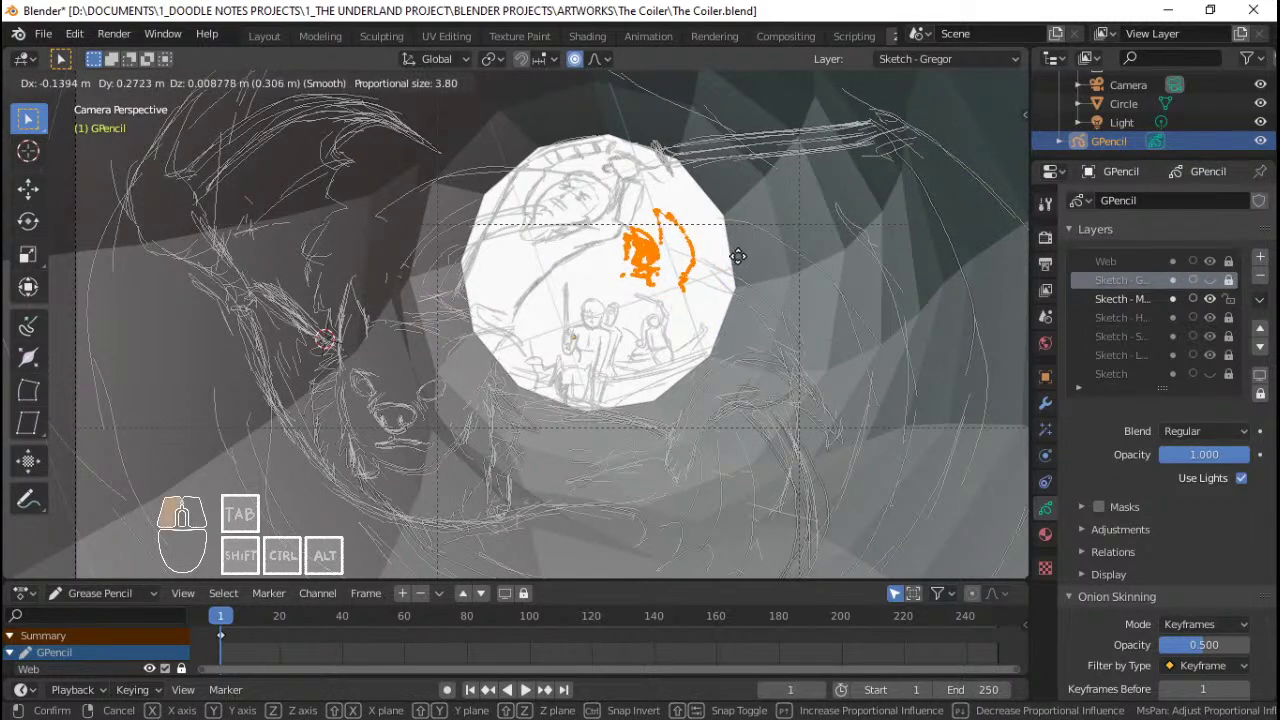
left_click(738, 257)
key("r")
left_click(769, 262)
key("g")
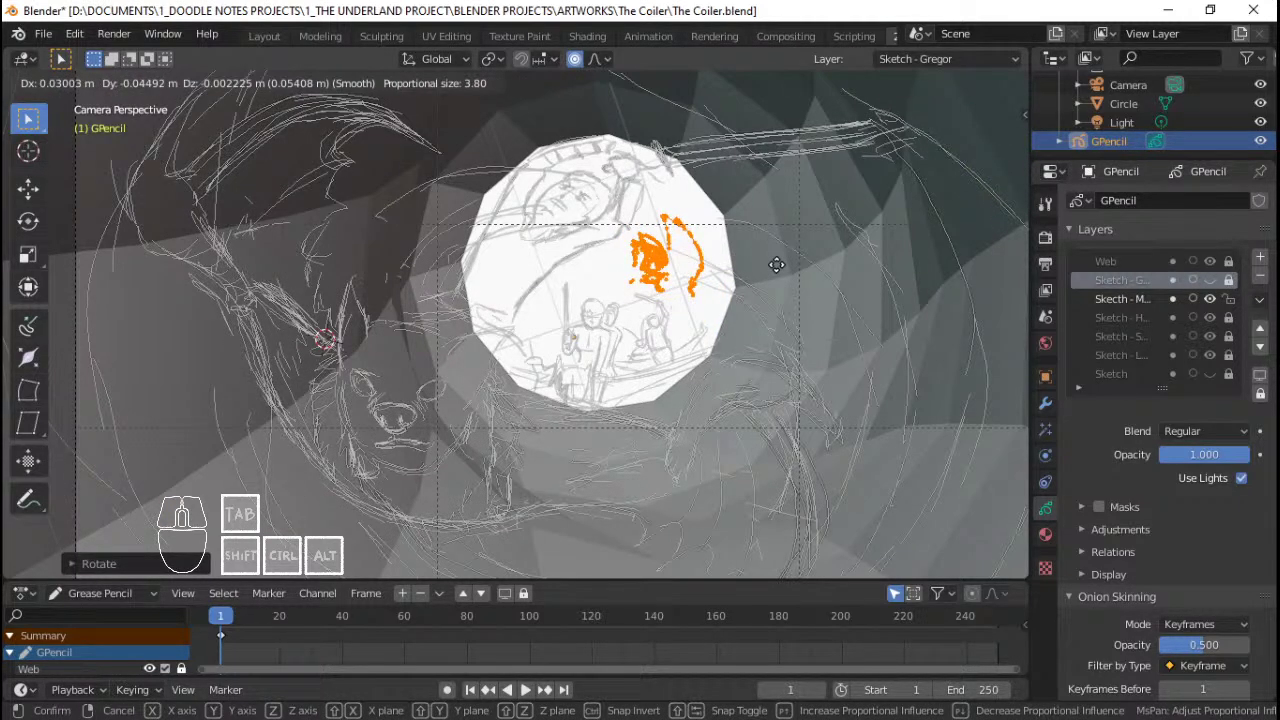
left_click(776, 264)
Step: Leave stroke editing, save the file, and deselect all objects to check the composition in the camera view
key("Tab")
key("ctrl+s")
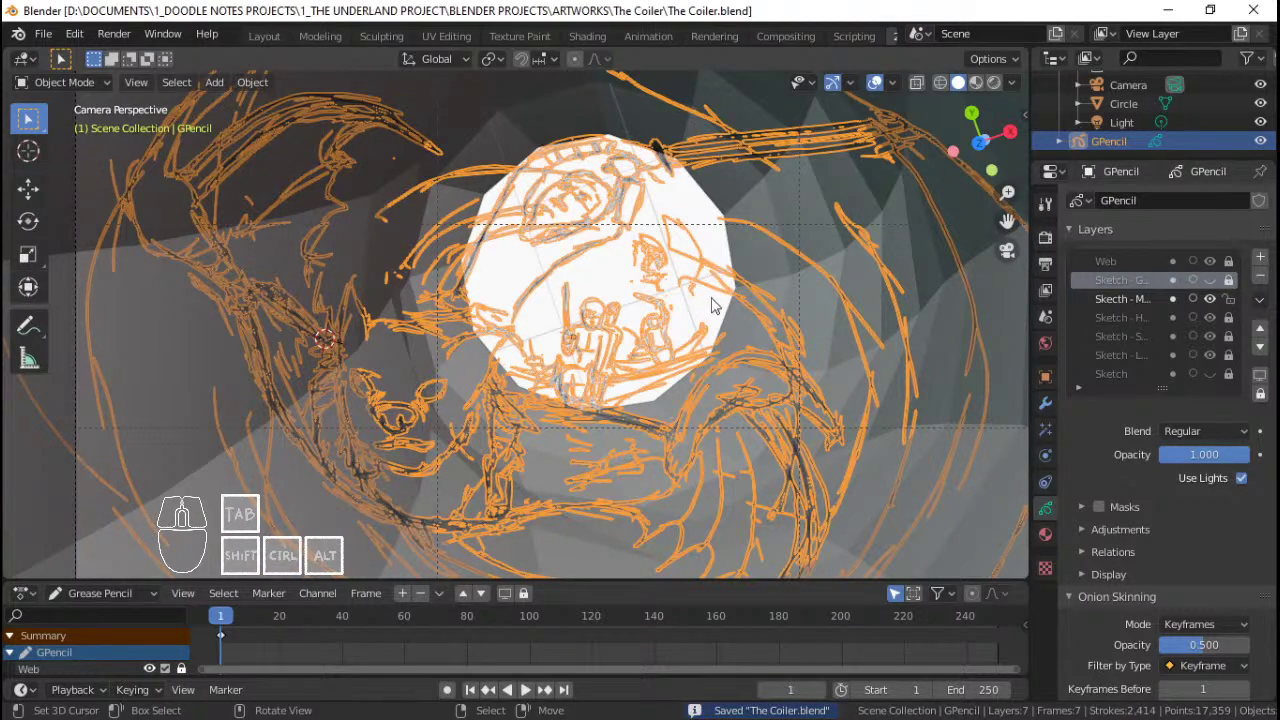
scroll(610, 228, "down", 4)
scroll(630, 240, "up", 2)
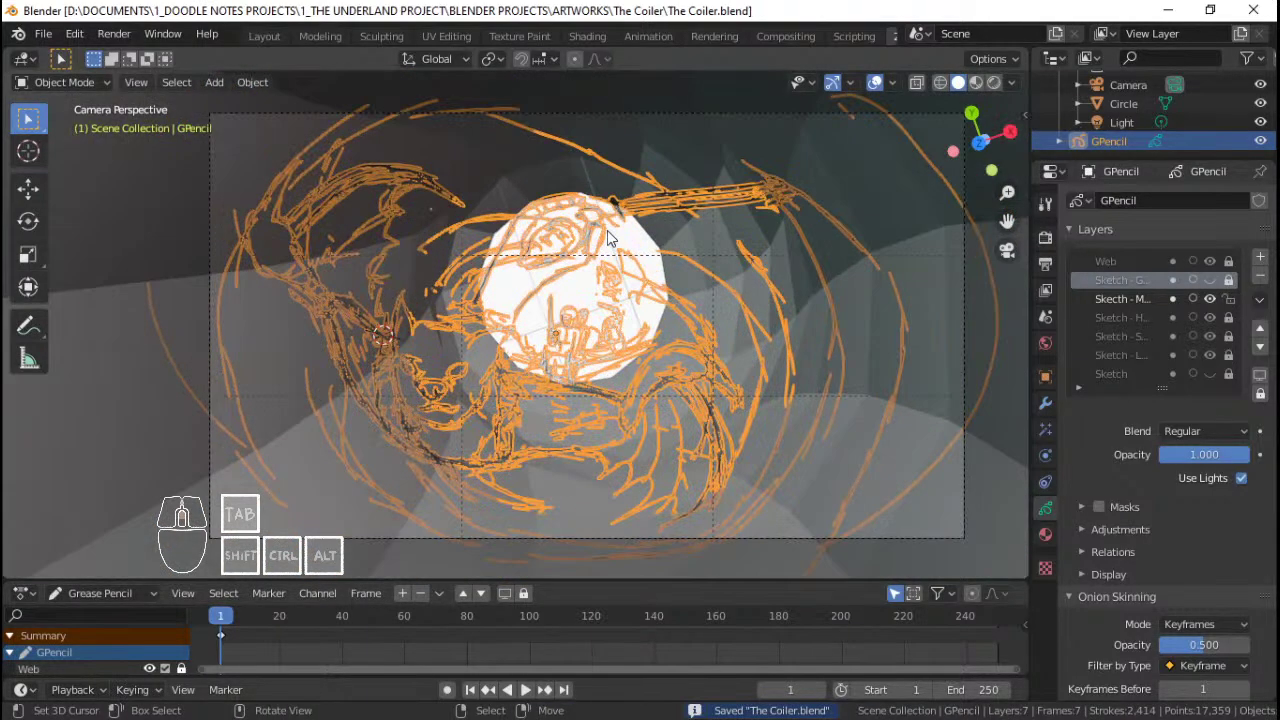
key("alt+a")
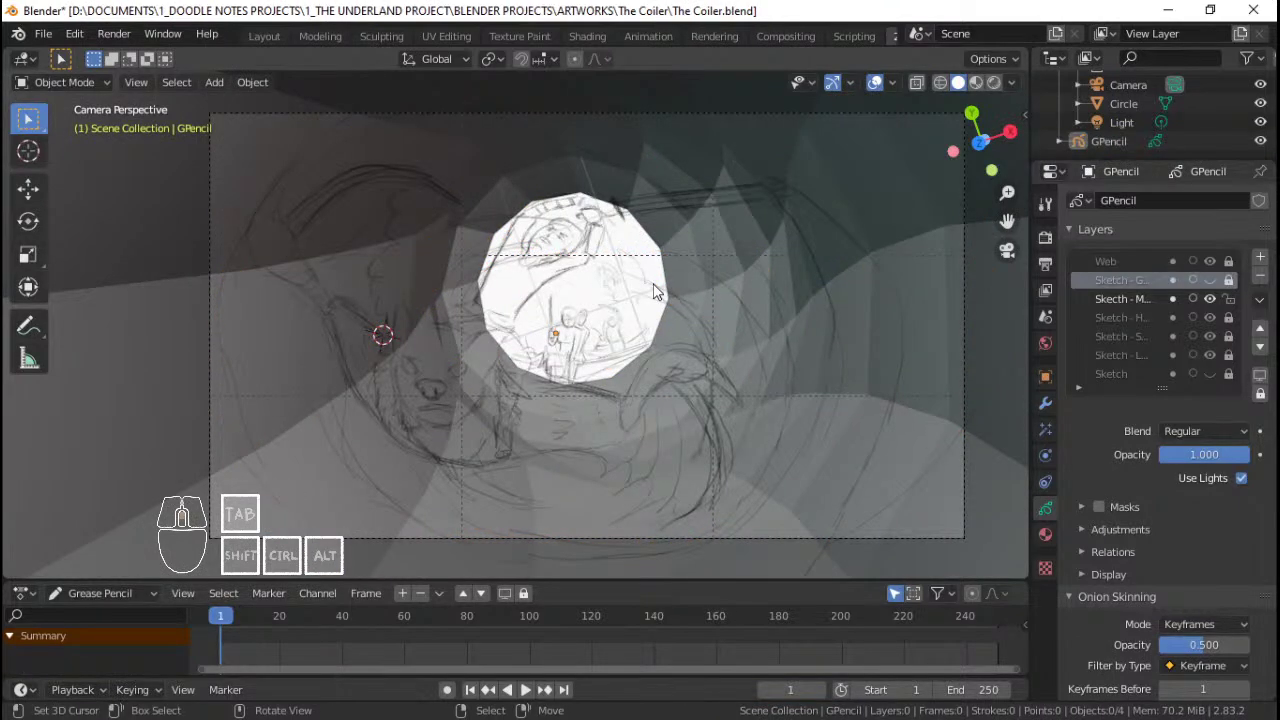
scroll(655, 290, "up", 3)
scroll(655, 290, "down", 3)
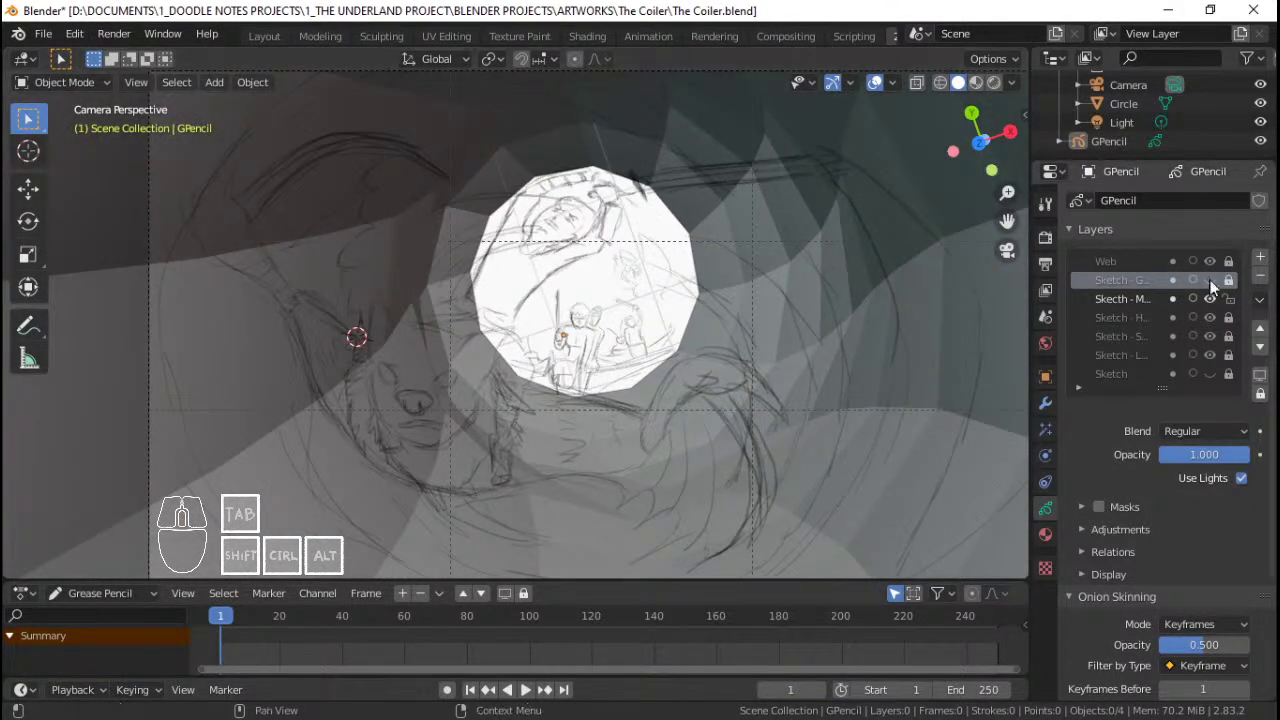
Step: Switch the viewport to Material Preview shading and review the whole sketch within the camera frame
left_click(975, 84)
scroll(702, 274, "down", 2)
scroll(662, 325, "up", 2)
middle_click_drag(659, 335, 653, 333, "shift")
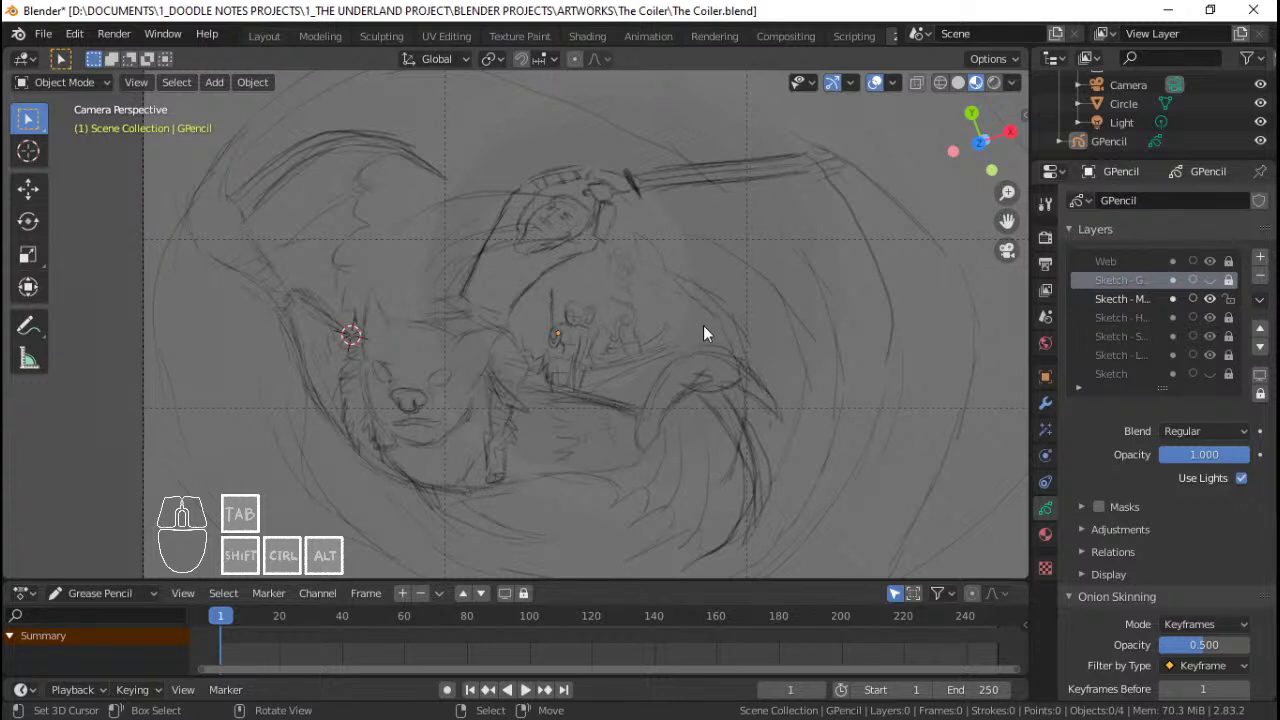
scroll(700, 345, "down", 4)
scroll(640, 371, "up", 2)
scroll(640, 371, "down", 3)
scroll(637, 364, "up", 6)
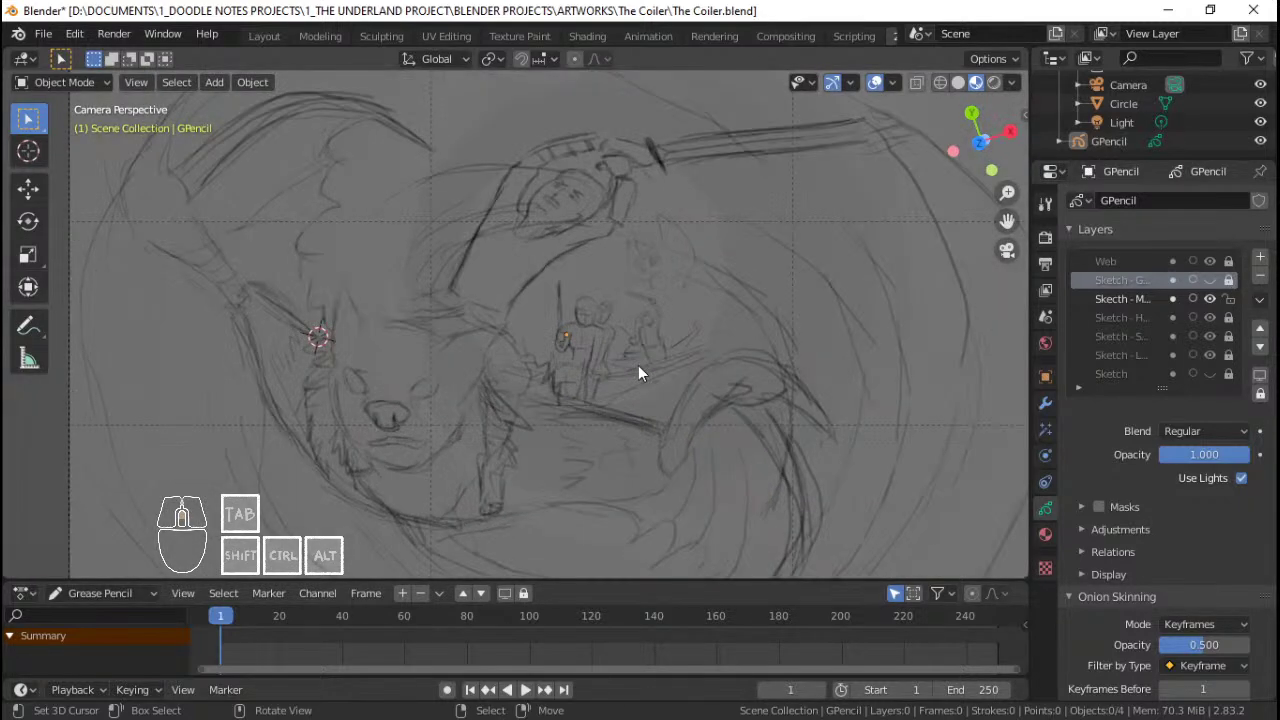
scroll(638, 365, "down", 2)
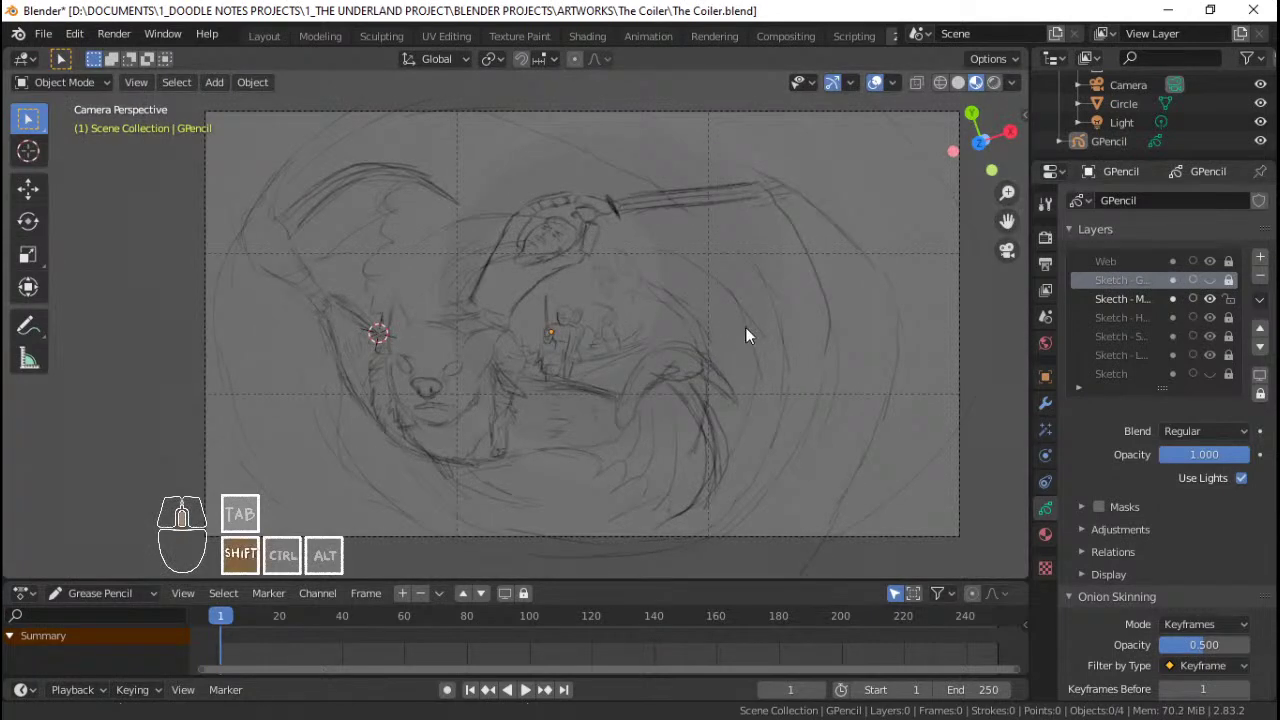
middle_click_drag(782, 326, 704, 329, "shift")
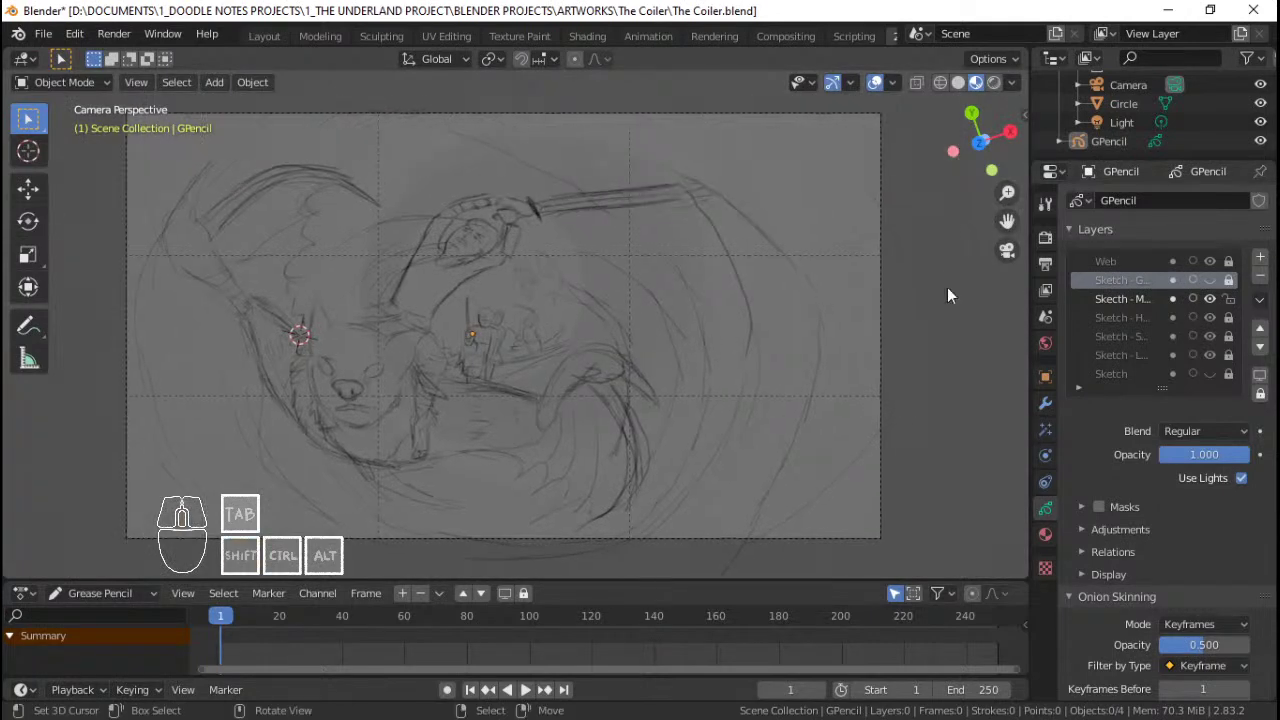
Step: Hide the Web layer, make Sketch - Gregor visible, and place the 3D cursor at the tip of the raised sword
left_click(1211, 262)
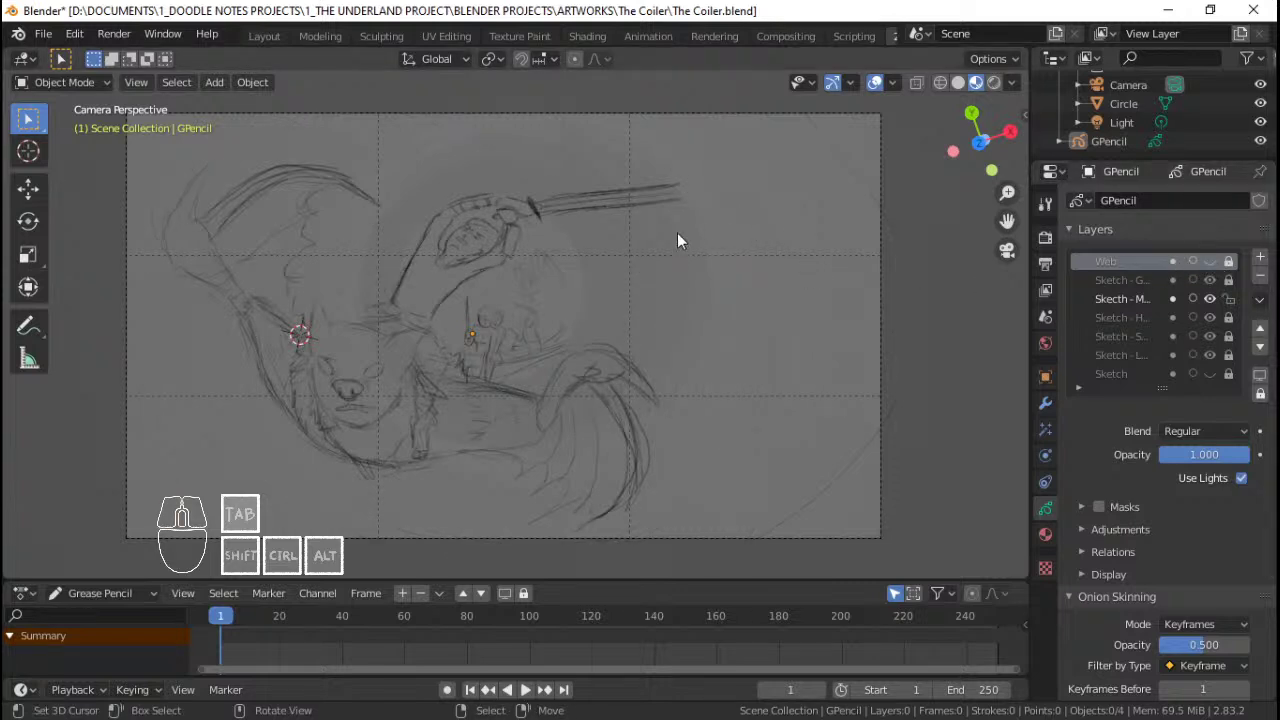
left_click(680, 194)
mouse_move(610, 292)
middle_mouse_down()
mouse_move(691, 205)
mouse_move(574, 273)
mouse_move(568, 320)
mouse_move(636, 298)
mouse_move(574, 339)
middle_mouse_up()
scroll(574, 273, "down", 4)
scroll(582, 290, "up", 2)
scroll(572, 325, "up", 3)
Step: Select the tunnel's edge loop around the camera and scale it down with global Z locked, using smooth proportional editing at size 3.80
left_click(663, 338)
key("Tab")
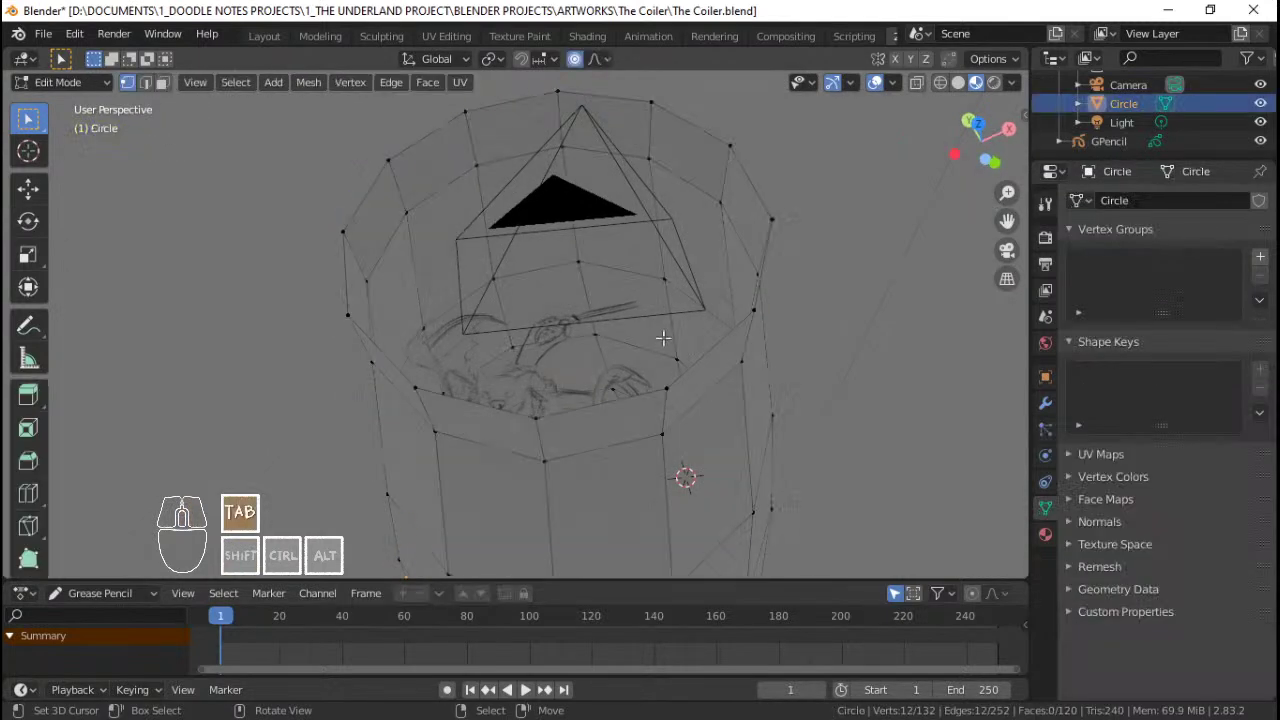
left_click(630, 276, "alt")
key("KP_Decimal")
mouse_move(627, 280)
middle_mouse_down()
mouse_move(716, 317)
mouse_move(708, 352)
mouse_move(591, 266)
mouse_move(566, 326)
mouse_move(585, 397)
mouse_move(663, 357)
mouse_move(674, 337)
mouse_move(643, 314)
mouse_move(741, 279)
mouse_move(637, 349)
mouse_move(698, 338)
middle_mouse_up()
scroll(708, 352, "up", 2)
scroll(566, 326, "up", 1)
scroll(637, 349, "down", 4)
key("s")
right_click(787, 348)
key("s")
key("shift+z")
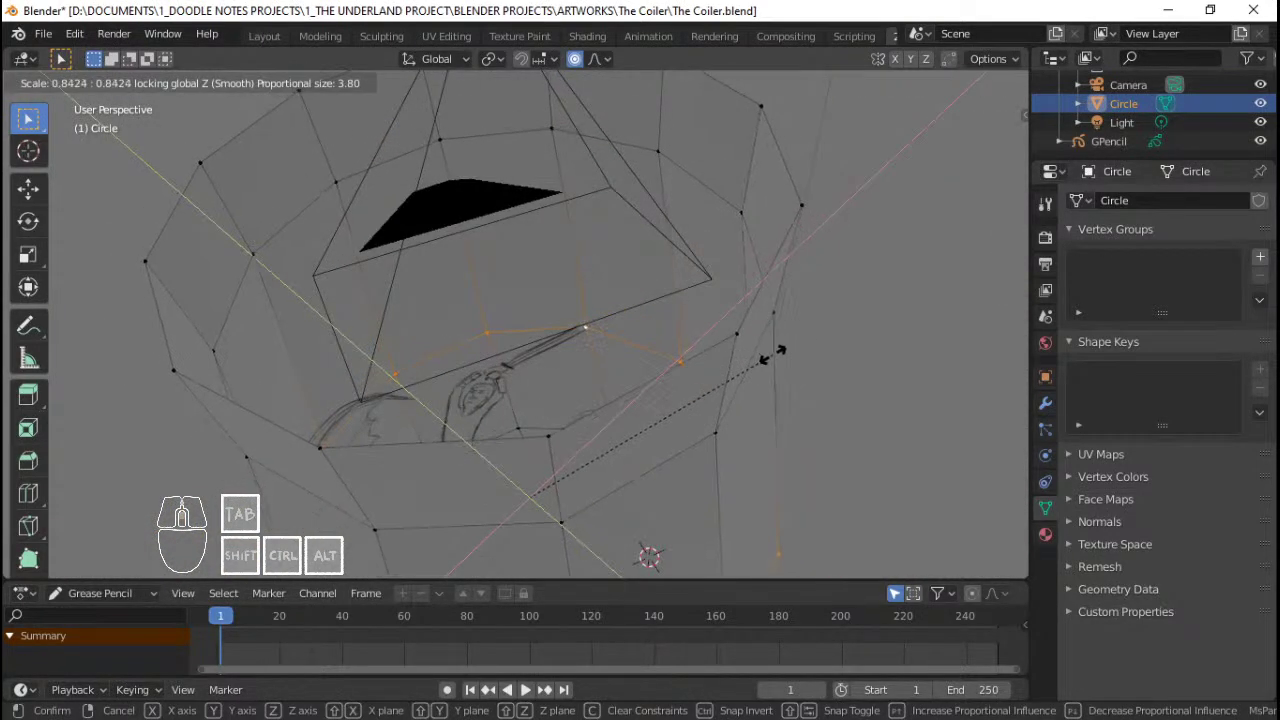
left_click(738, 374)
Step: In the camera view, move the edge loop about 0.13 m left and slightly up, using smooth proportional editing at size 2.85
middle_click_drag(733, 379, 629, 386)
key("KP_0")
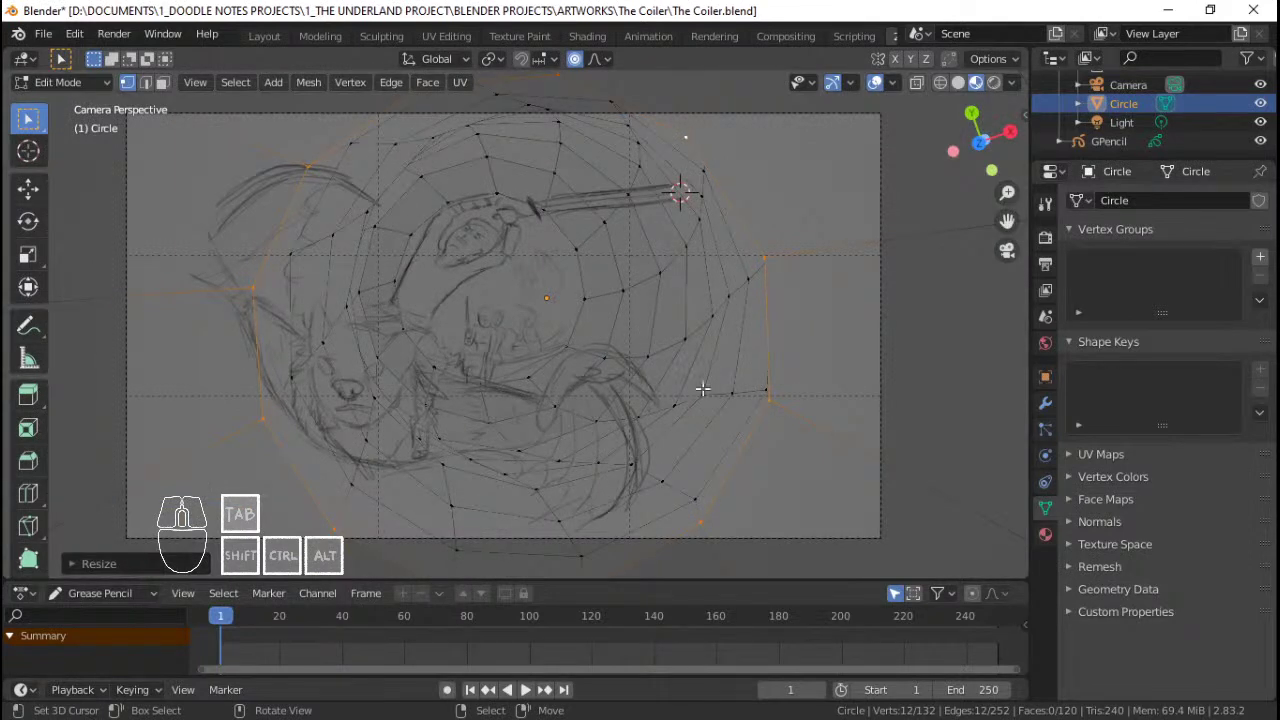
key("g")
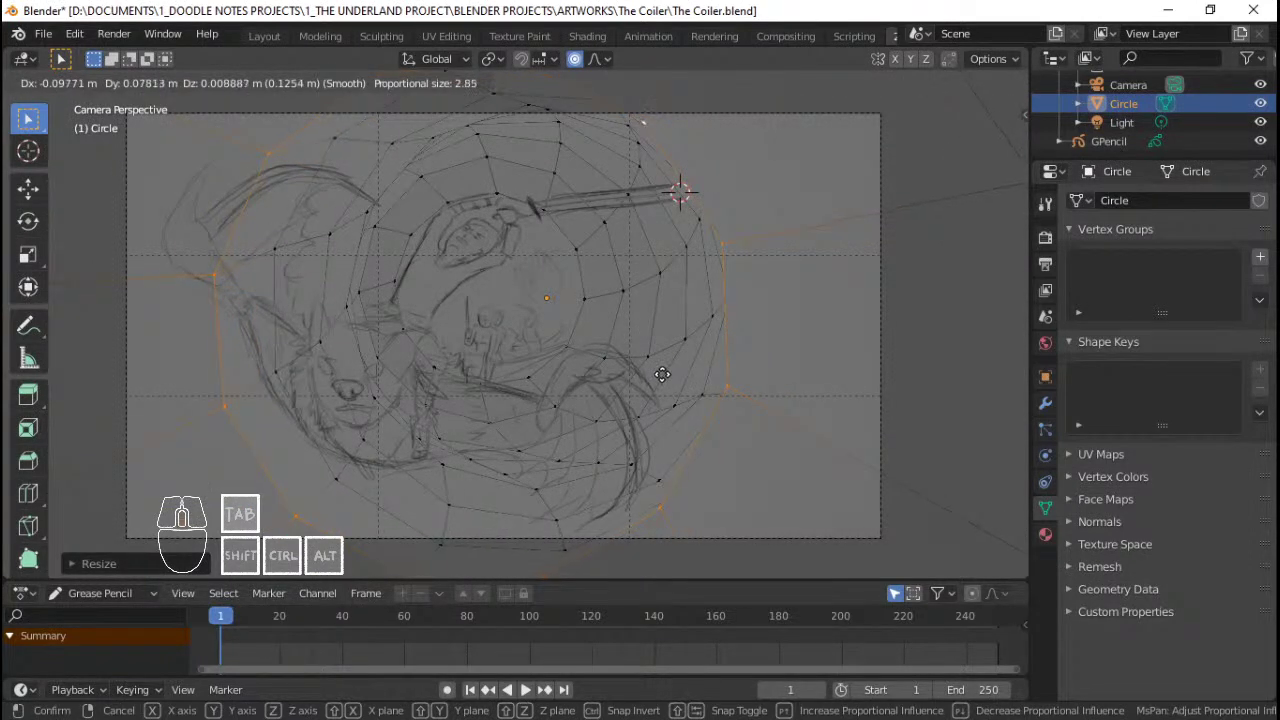
left_click(662, 374)
key("Tab")
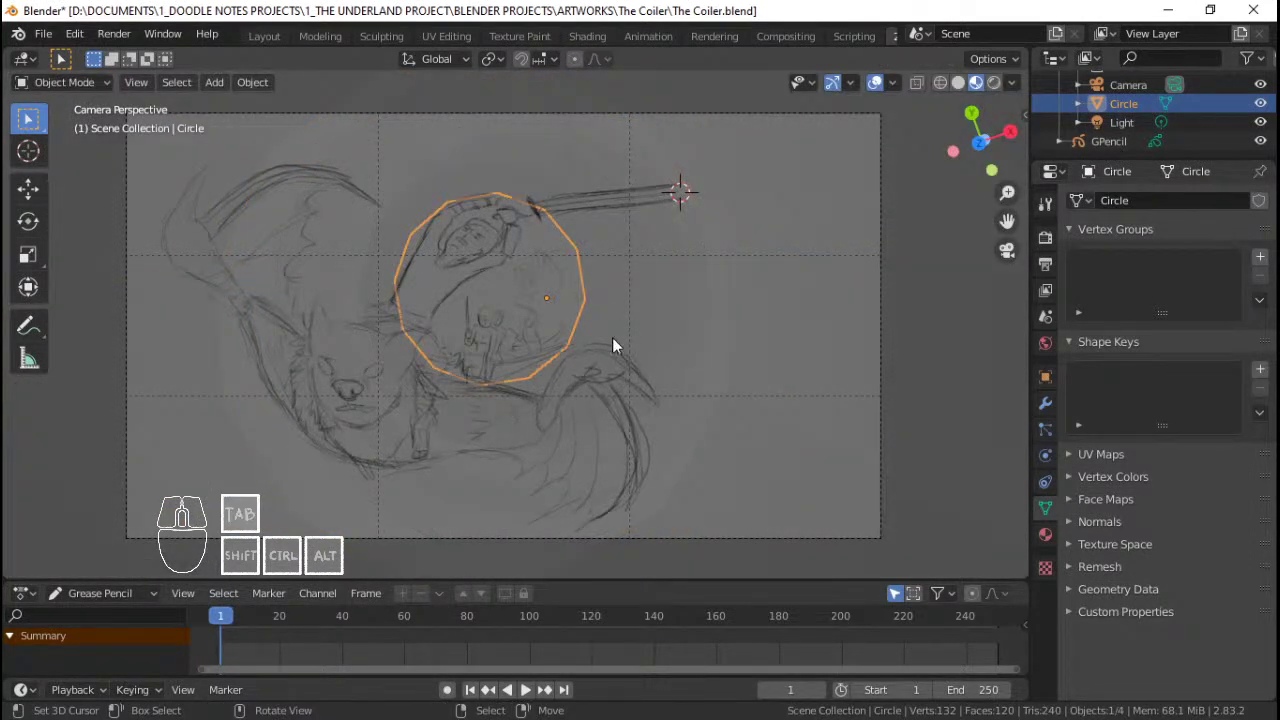
Step: Save the file and reposition the 3D cursor near the sword's tip from a side angle
mouse_move(609, 310)
middle_mouse_down()
mouse_move(616, 331)
mouse_move(750, 287)
mouse_move(669, 310)
mouse_move(604, 278)
mouse_move(620, 332)
mouse_move(797, 318)
mouse_move(804, 340)
mouse_move(614, 360)
mouse_move(651, 391)
mouse_move(700, 354)
mouse_move(602, 354)
mouse_move(674, 364)
mouse_move(694, 424)
mouse_move(612, 443)
mouse_move(711, 363)
mouse_move(634, 369)
mouse_move(737, 354)
mouse_move(603, 350)
mouse_move(594, 420)
mouse_move(534, 429)
mouse_move(554, 400)
mouse_move(674, 420)
mouse_move(640, 370)
mouse_move(649, 378)
mouse_move(622, 258)
mouse_move(567, 351)
mouse_move(553, 429)
mouse_move(608, 316)
mouse_move(565, 328)
mouse_move(666, 280)
mouse_move(651, 323)
mouse_move(537, 363)
mouse_move(548, 310)
mouse_move(472, 376)
mouse_move(491, 340)
mouse_move(654, 318)
mouse_move(509, 332)
mouse_move(614, 337)
mouse_move(542, 339)
middle_mouse_up()
scroll(740, 290, "down", 2)
key("ctrl+s")
scroll(582, 317, "down", 3)
scroll(651, 391, "up", 3)
scroll(685, 354, "up", 2)
scroll(628, 350, "down", 2)
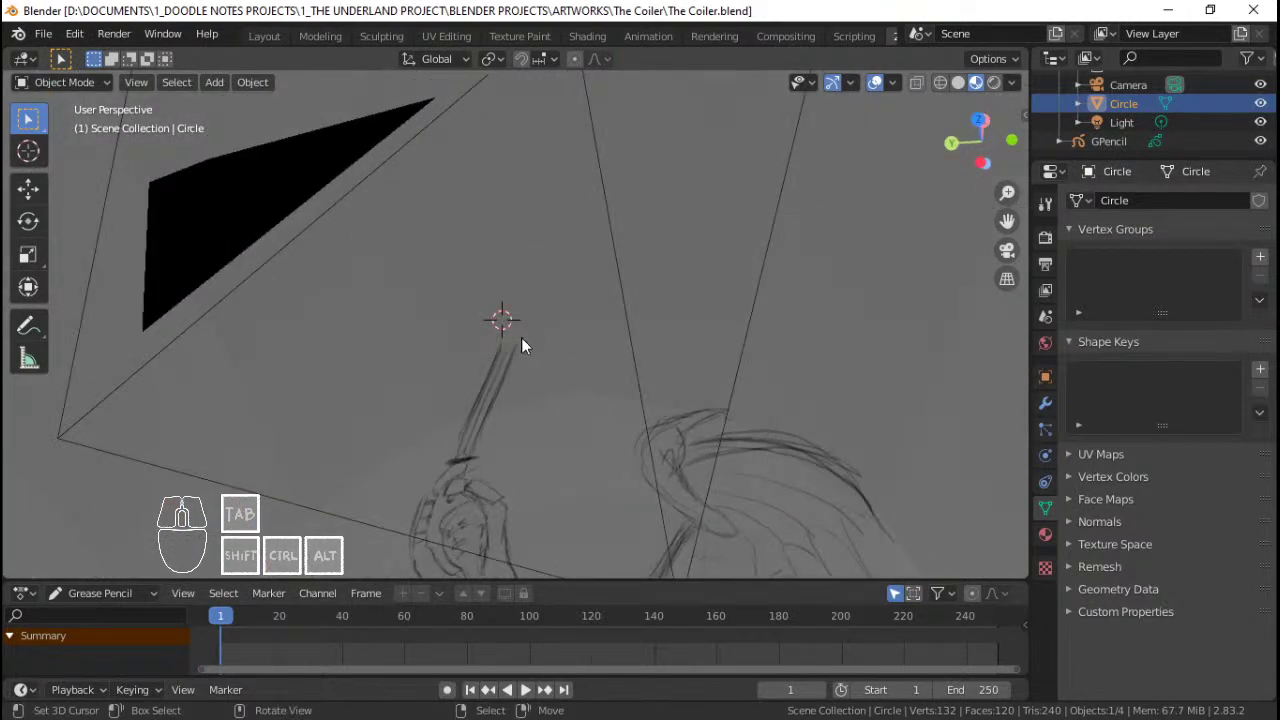
left_click(514, 337)
mouse_move(564, 336)
middle_mouse_down()
mouse_move(560, 365)
mouse_move(555, 353)
mouse_move(719, 401)
mouse_move(571, 389)
mouse_move(606, 374)
mouse_move(611, 352)
mouse_move(549, 407)
middle_mouse_up()
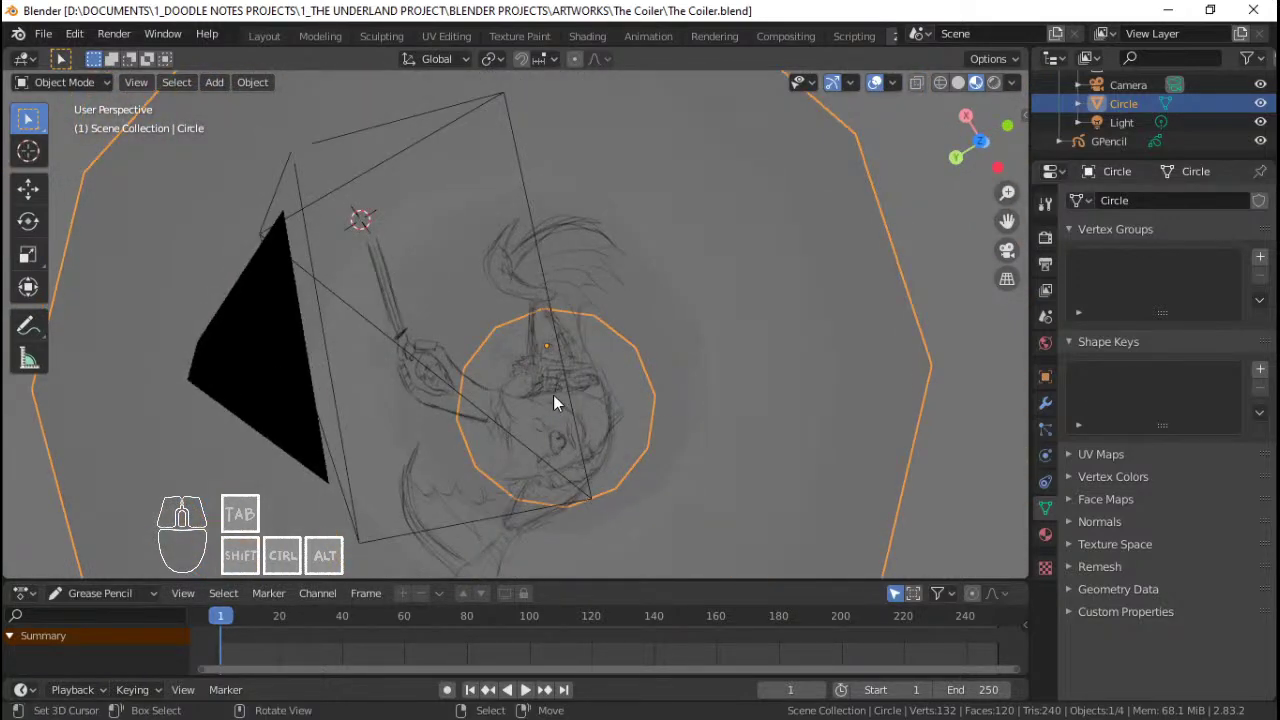
Step: Add a Bezier curve at the 3D cursor and open it for editing
mouse_move(555, 401)
middle_mouse_down()
mouse_move(604, 391)
mouse_move(531, 358)
mouse_move(563, 364)
mouse_move(551, 352)
mouse_move(556, 370)
middle_mouse_up()
key("shift+a")
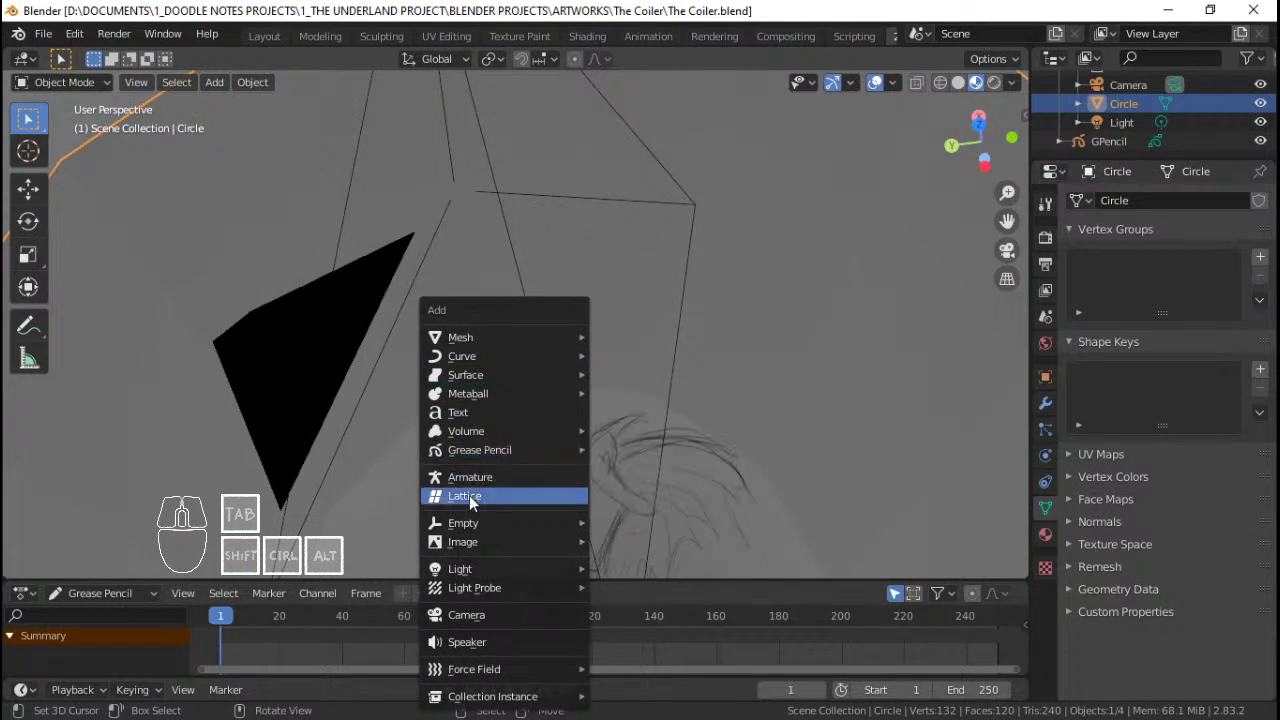
mouse_move(495, 354)
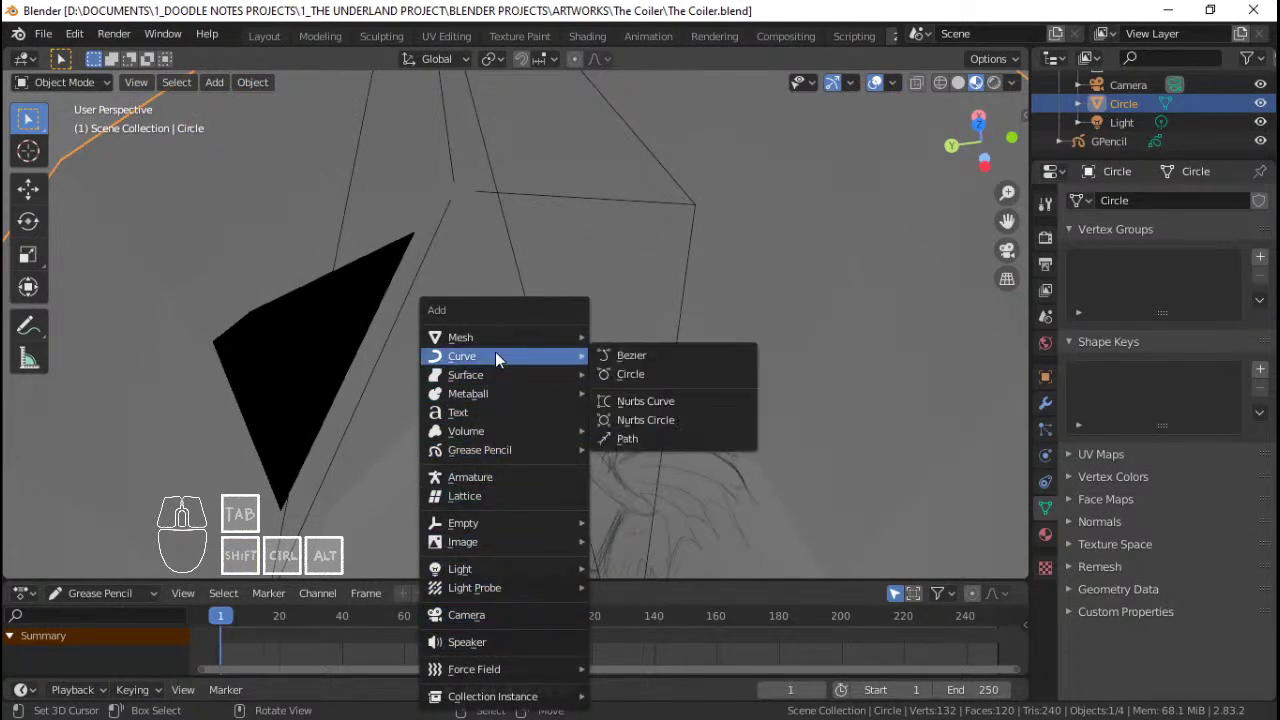
left_click(640, 357)
scroll(643, 351, "down", 5)
scroll(653, 335, "up", 3)
middle_click_drag(653, 335, 550, 369)
scroll(550, 369, "up", 1)
key("x")
key("Tab")
scroll(586, 305, "down", 3)
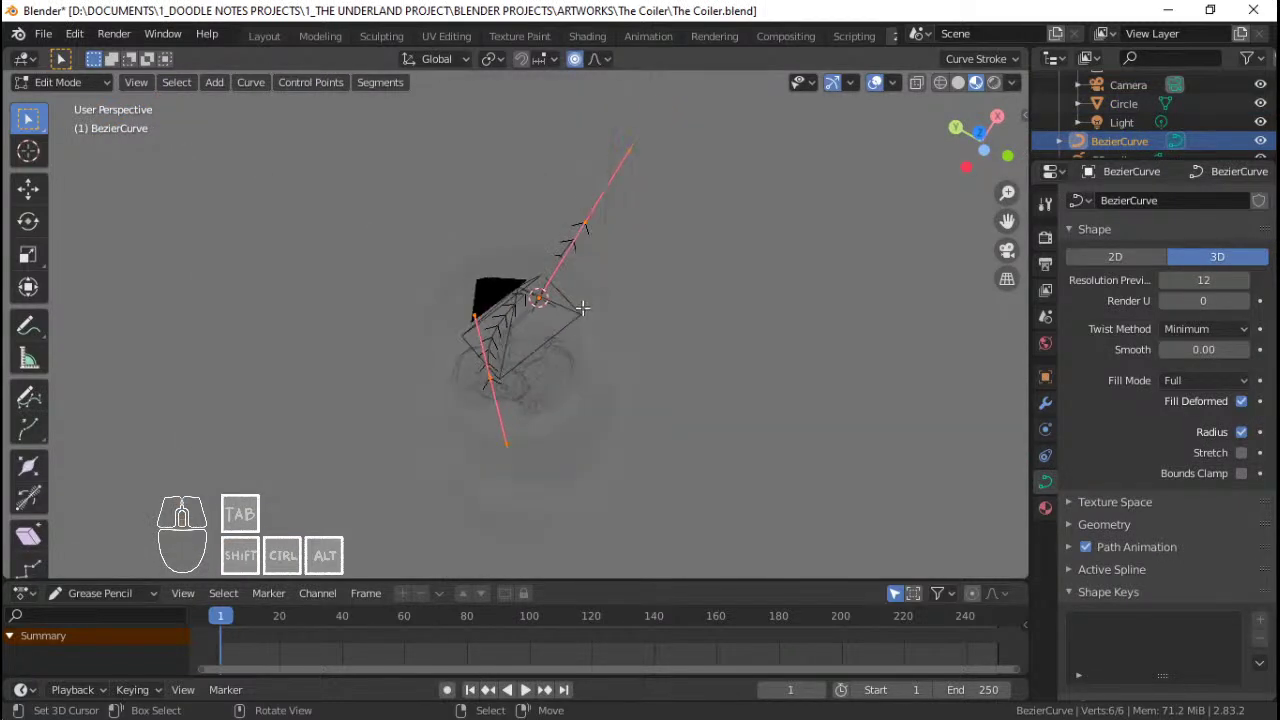
scroll(601, 318, "up", 4)
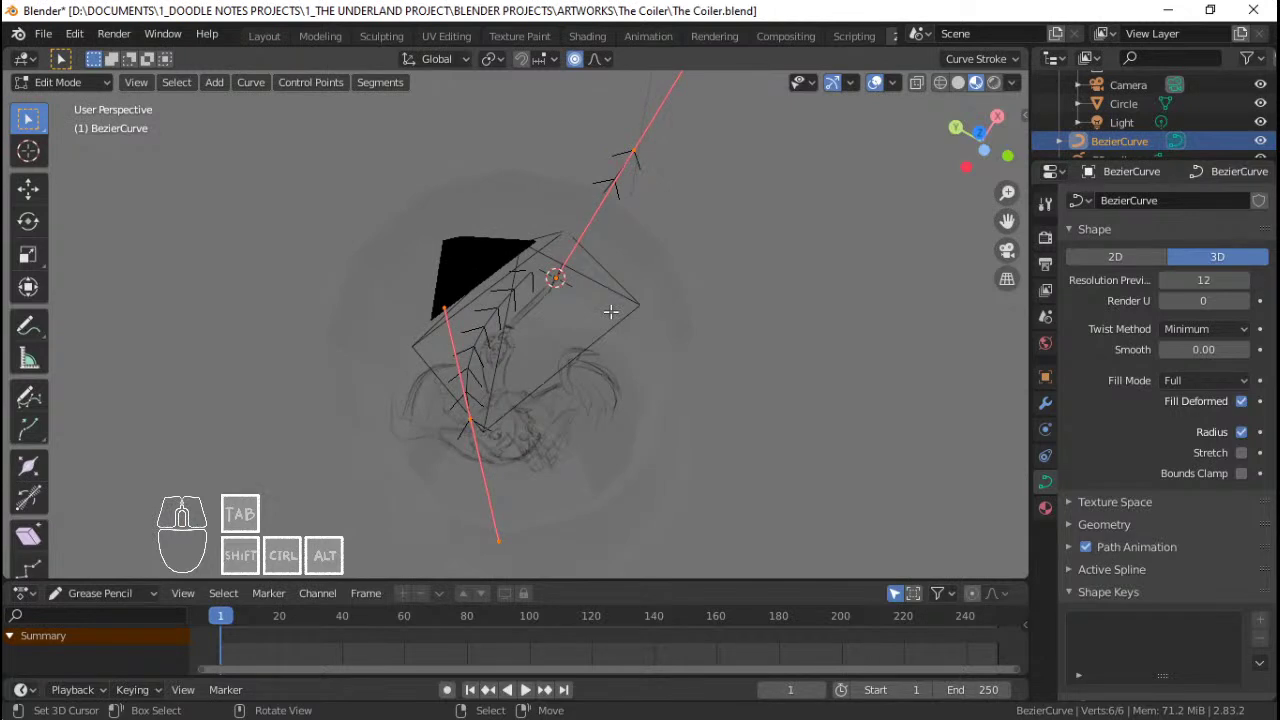
Step: In top view, move all the Bezier curve's points until one end sits on the 3D cursor
key("KP_7")
key("g")
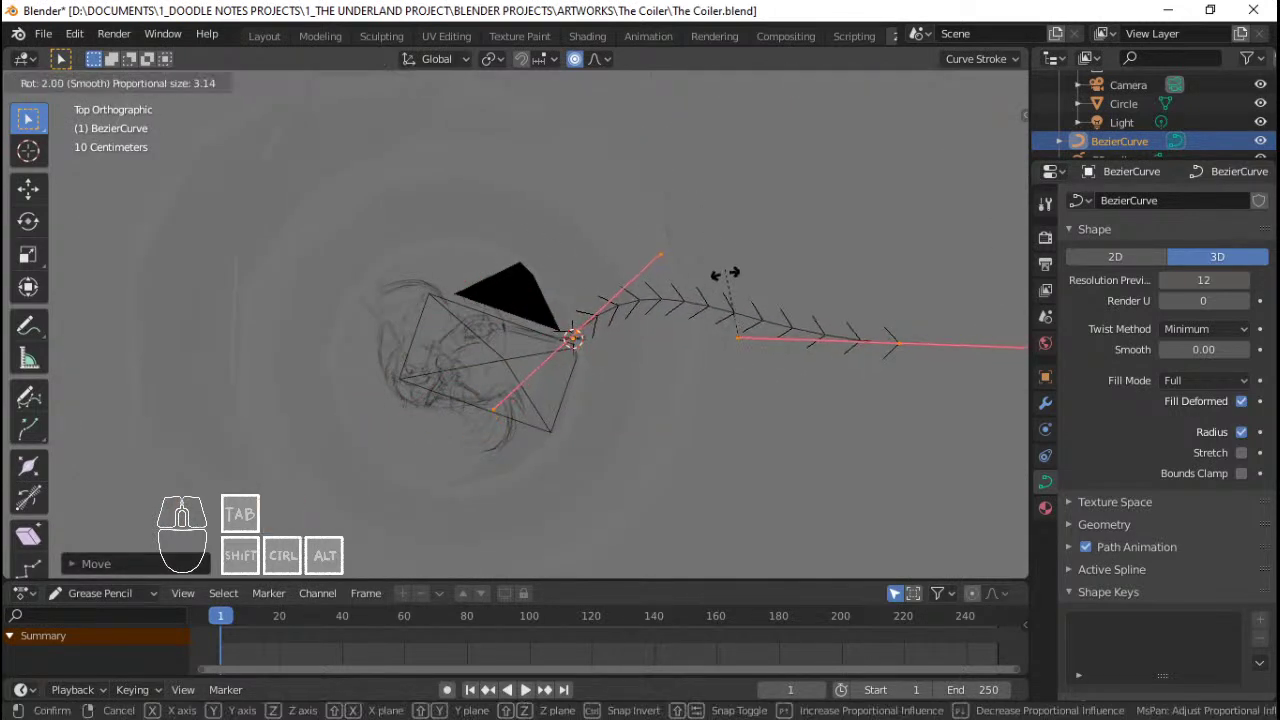
left_click(728, 314)
Step: Set the pivot point to 3D Cursor and rotate the curve so it runs downward from the sword tip
key("period")
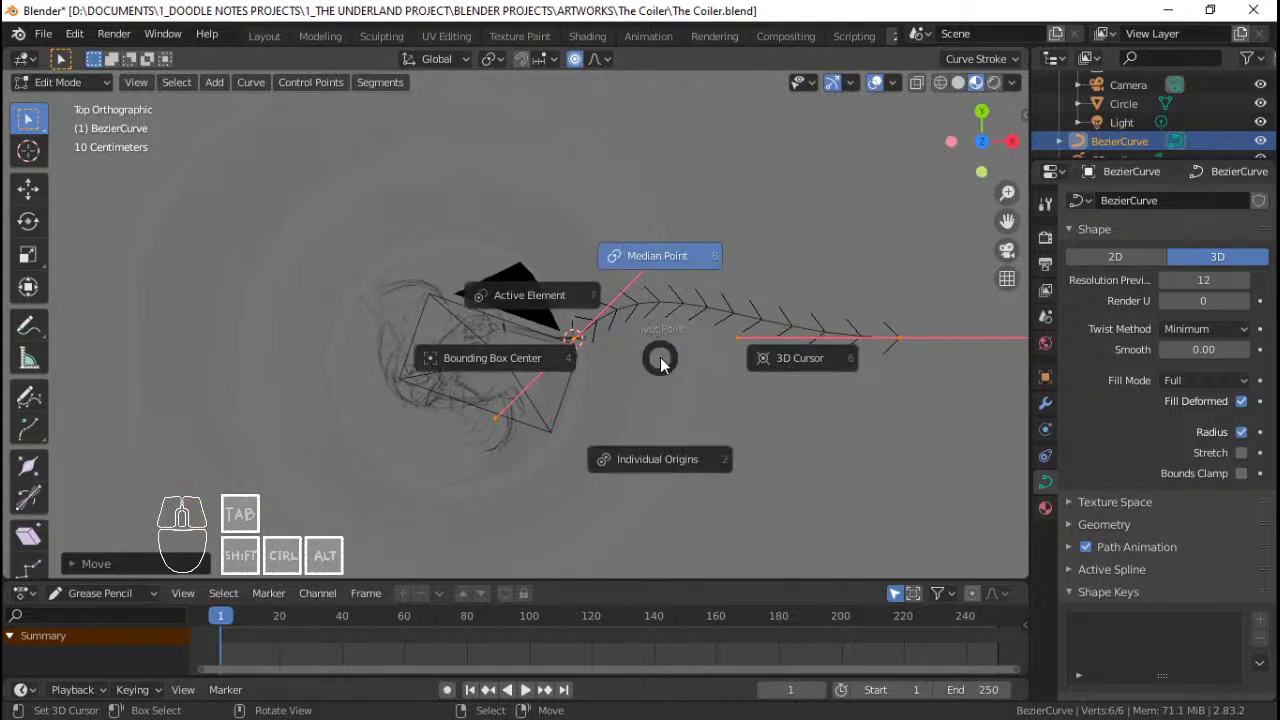
left_click(823, 362)
key("r")
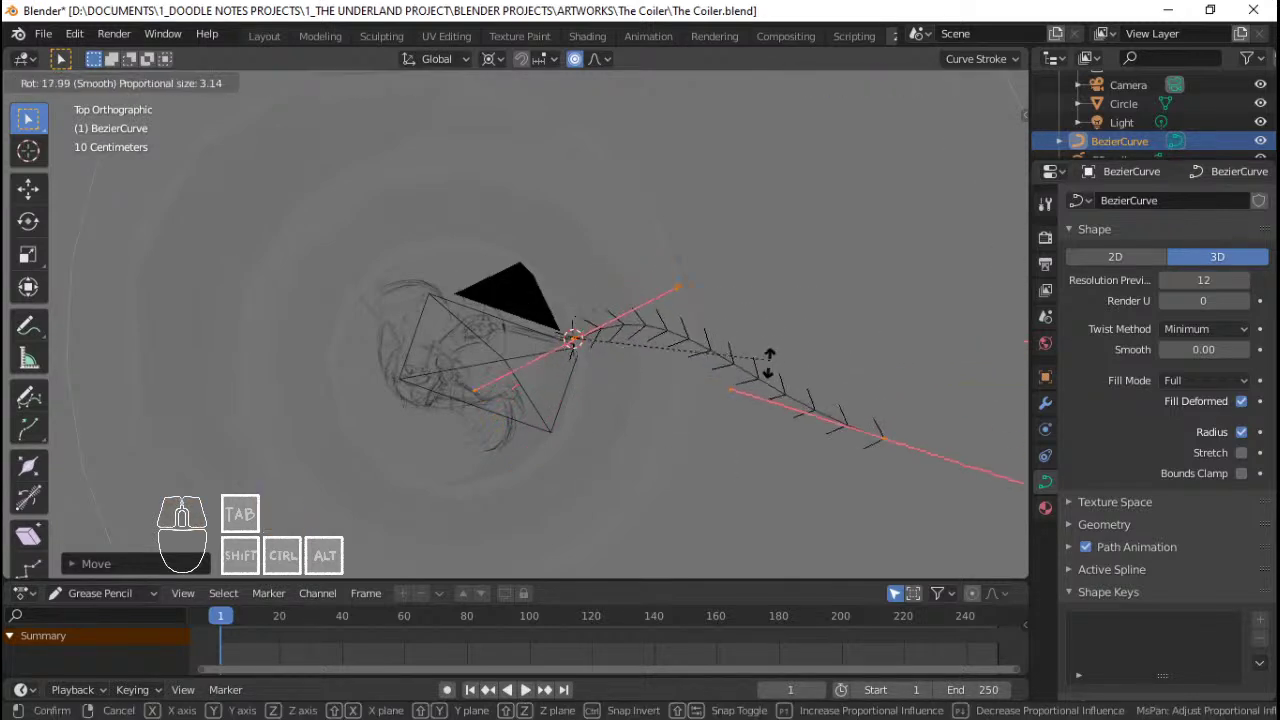
left_click(480, 477)
Step: Move the whole curve to meet the sword tip, fine-tuning it in the camera view along global X and about 0.04 m along global Y
scroll(574, 345, "up", 5)
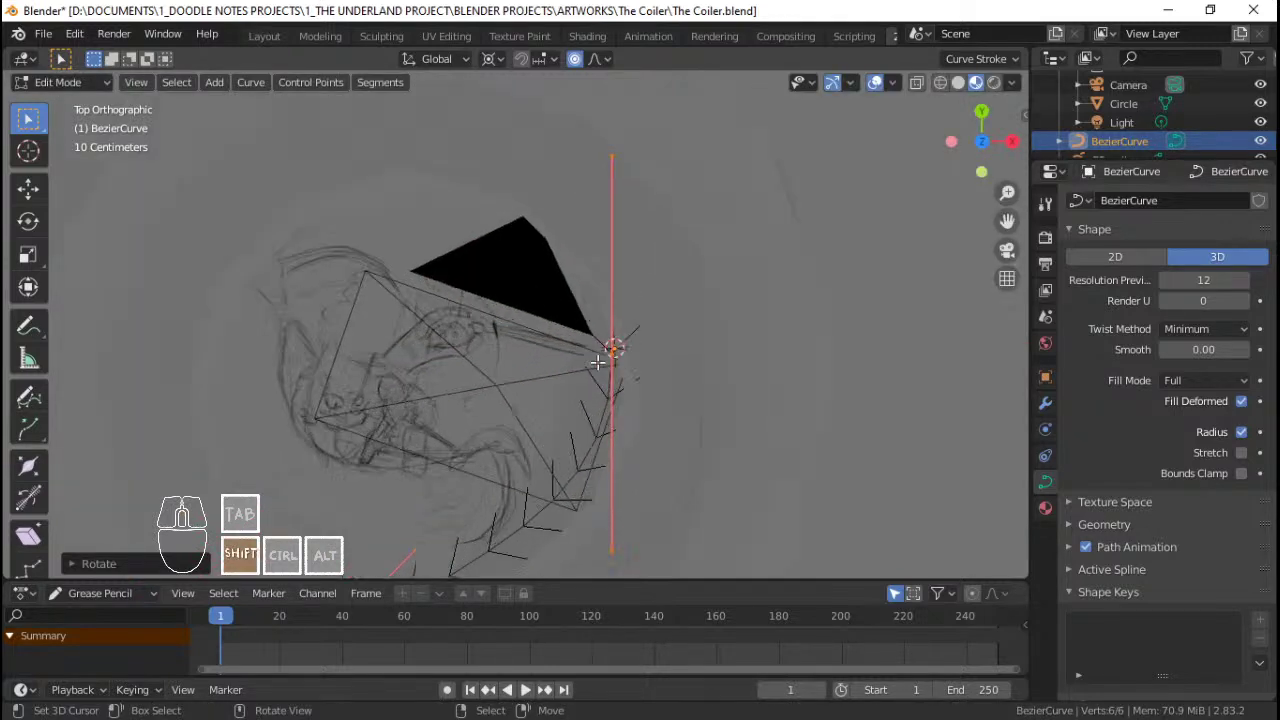
key("g")
left_click(690, 373)
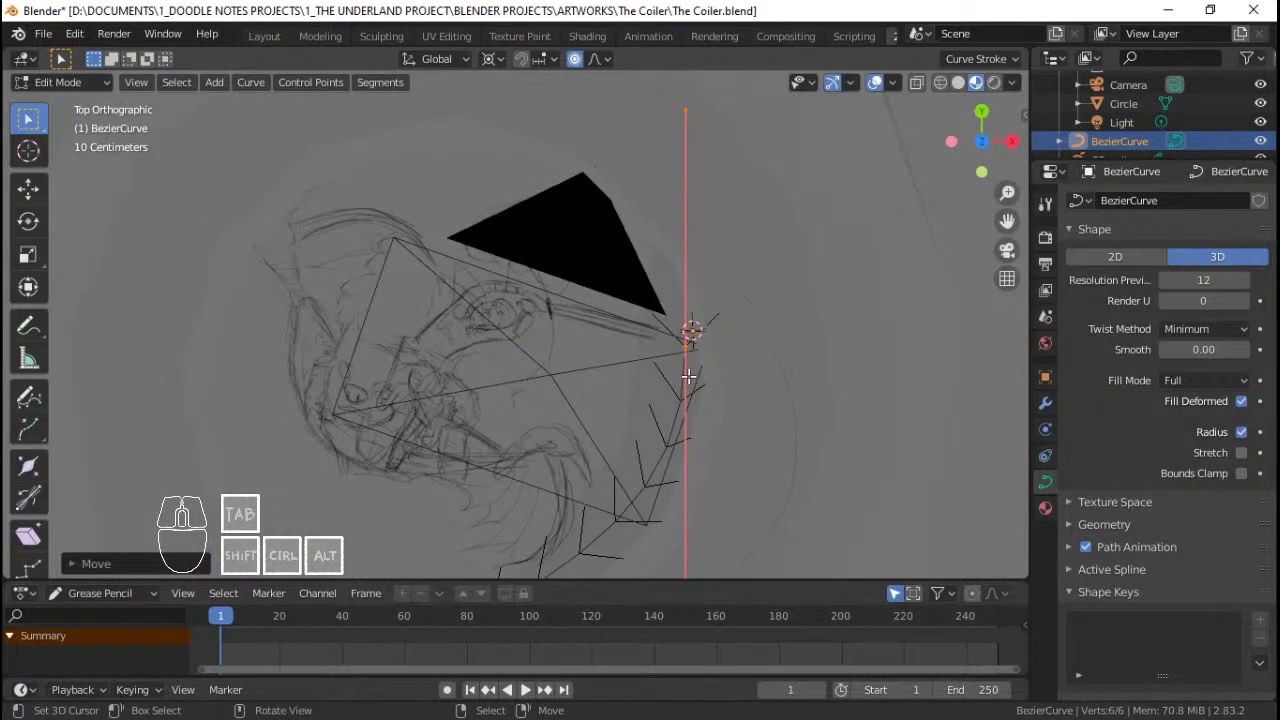
key("KP_0")
middle_click_drag(850, 235, 743, 311, "shift")
key("g")
key("x")
left_click(714, 303)
key("g")
key("y")
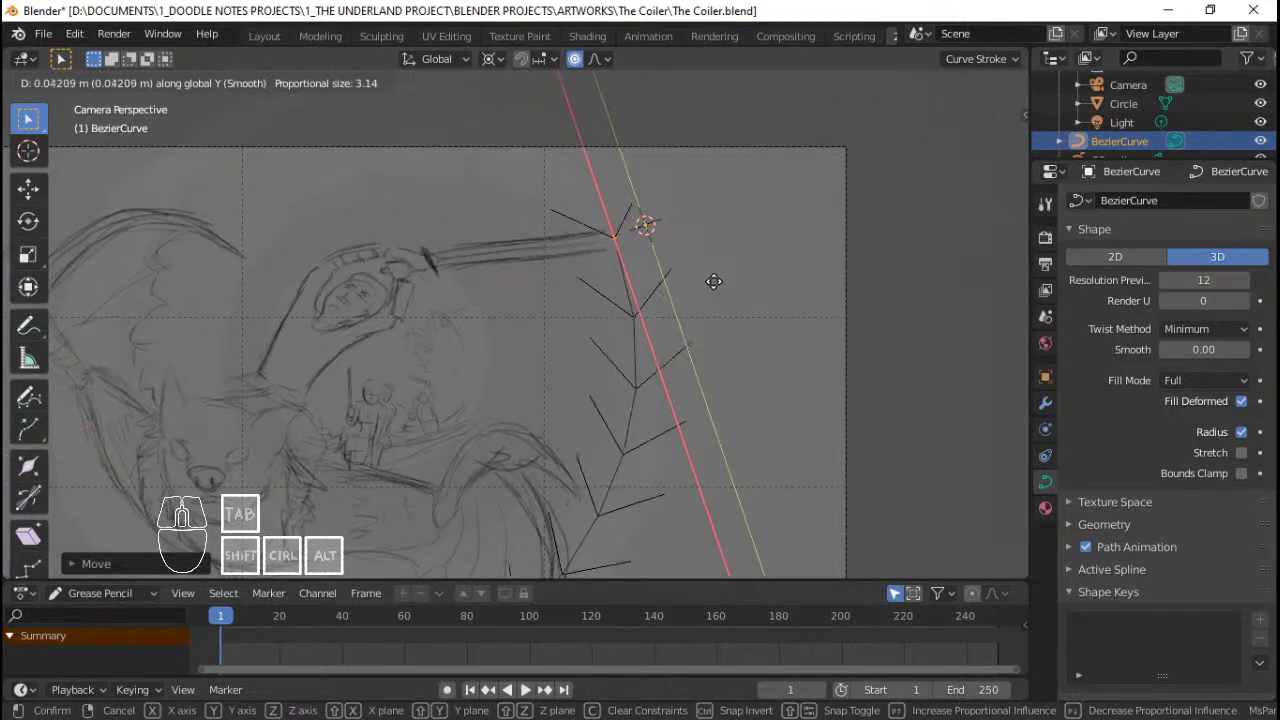
left_click(714, 281)
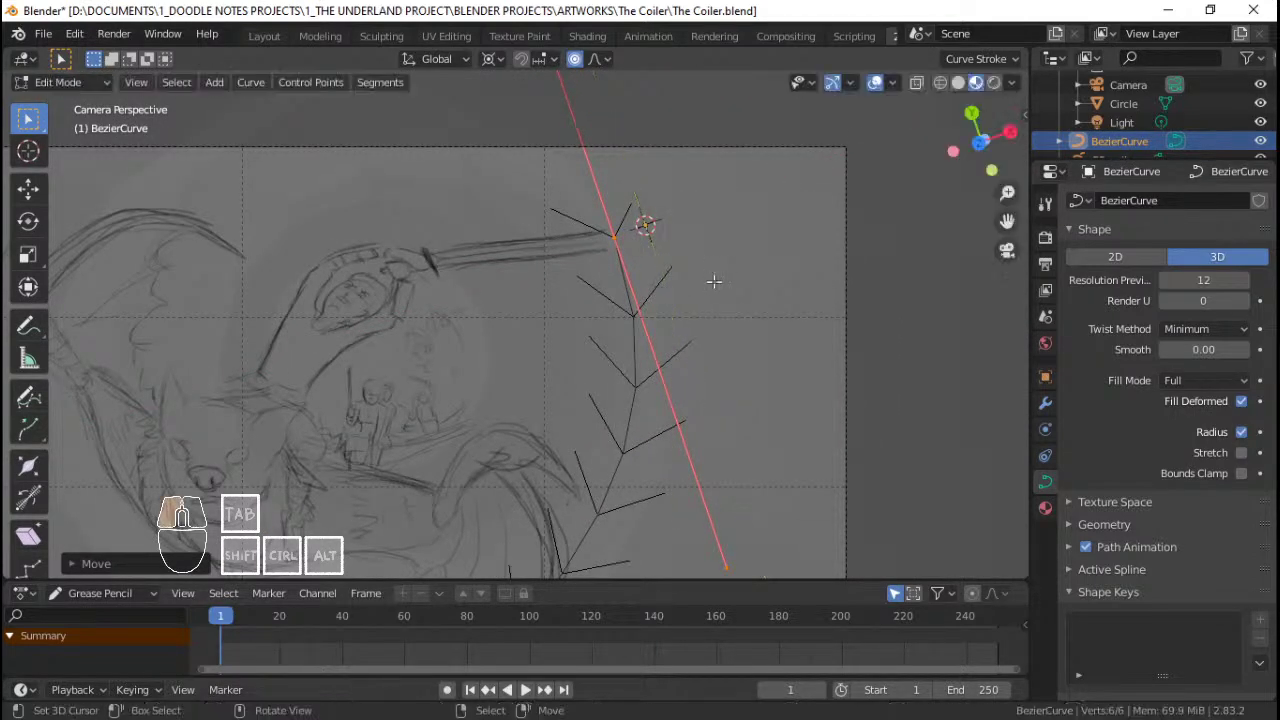
Step: Select the curve's far control point and try rotating it in top view, changing the pivot point to Median Point
scroll(552, 368, "down", 4)
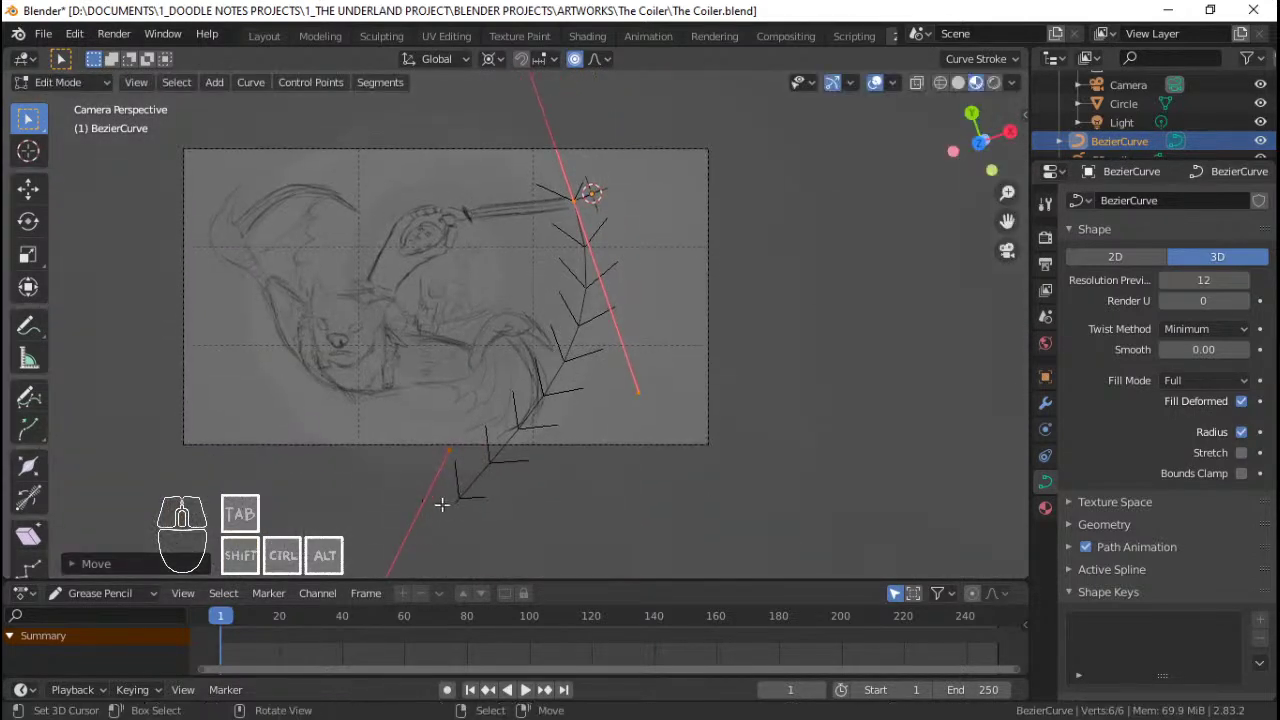
middle_click_drag(441, 504, 673, 433)
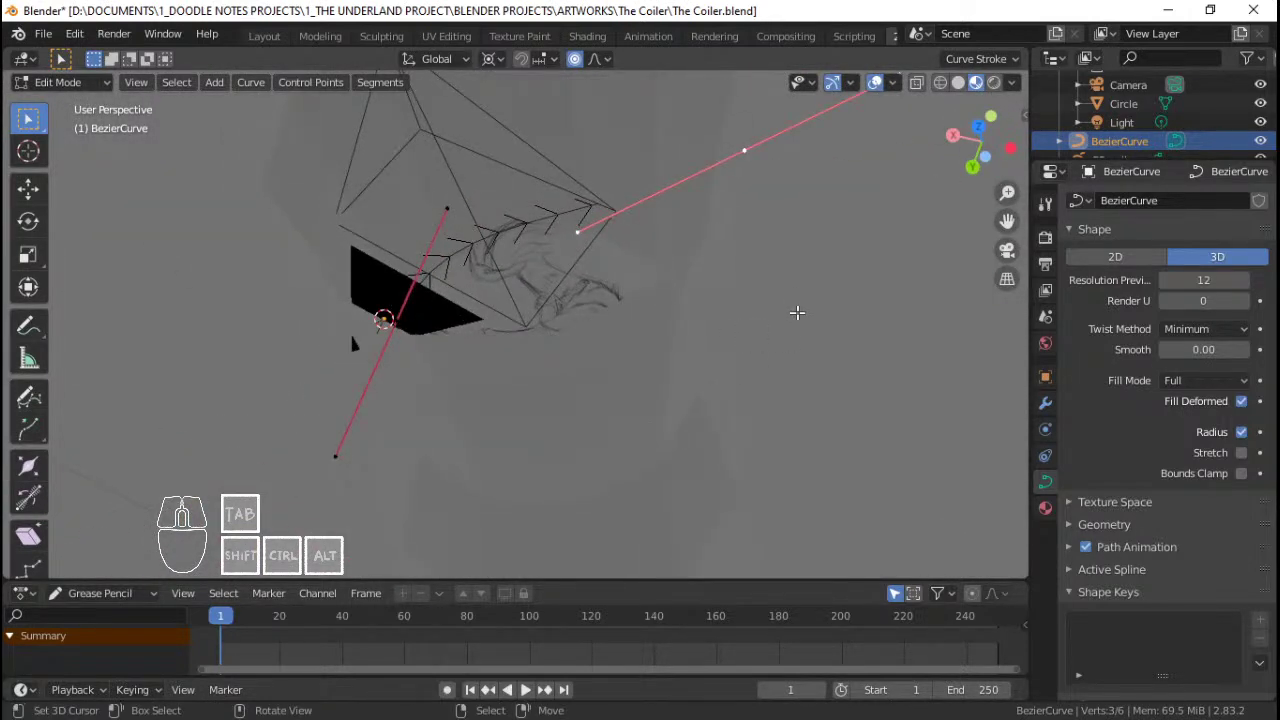
key("KP_7")
key("r")
right_click(796, 448)
key("period")
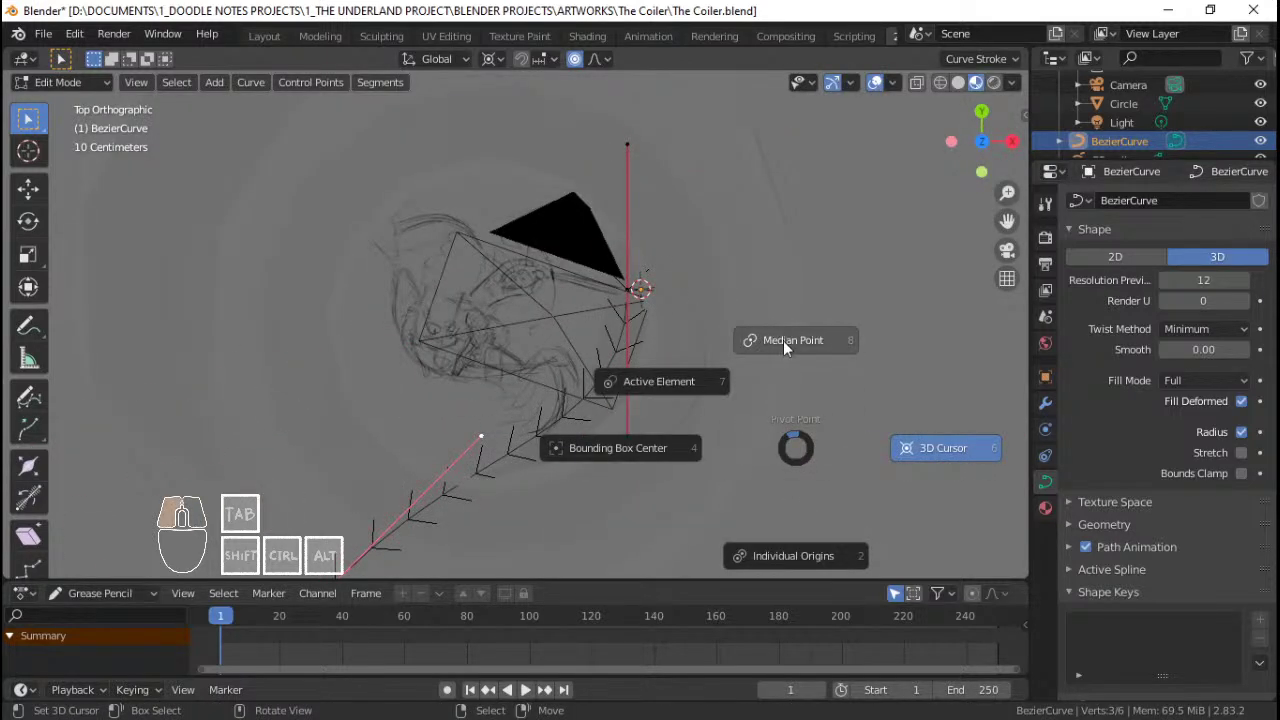
left_click(782, 342)
key("r")
right_click(765, 410)
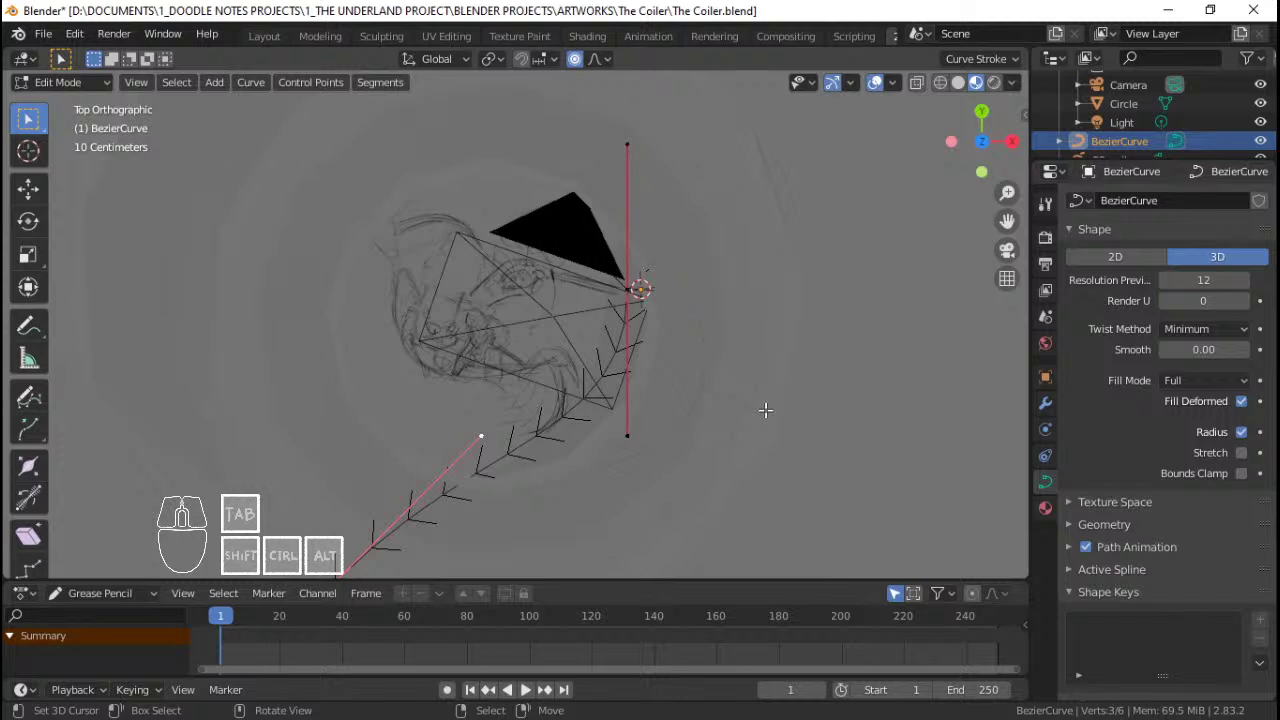
Step: With proportional editing off, rotate and move the curve's far control point in top view, bringing it just below and left of the characters
key("period")
left_click(923, 415)
key("period")
left_click(903, 314)
key("r")
left_click(620, 466)
key("g")
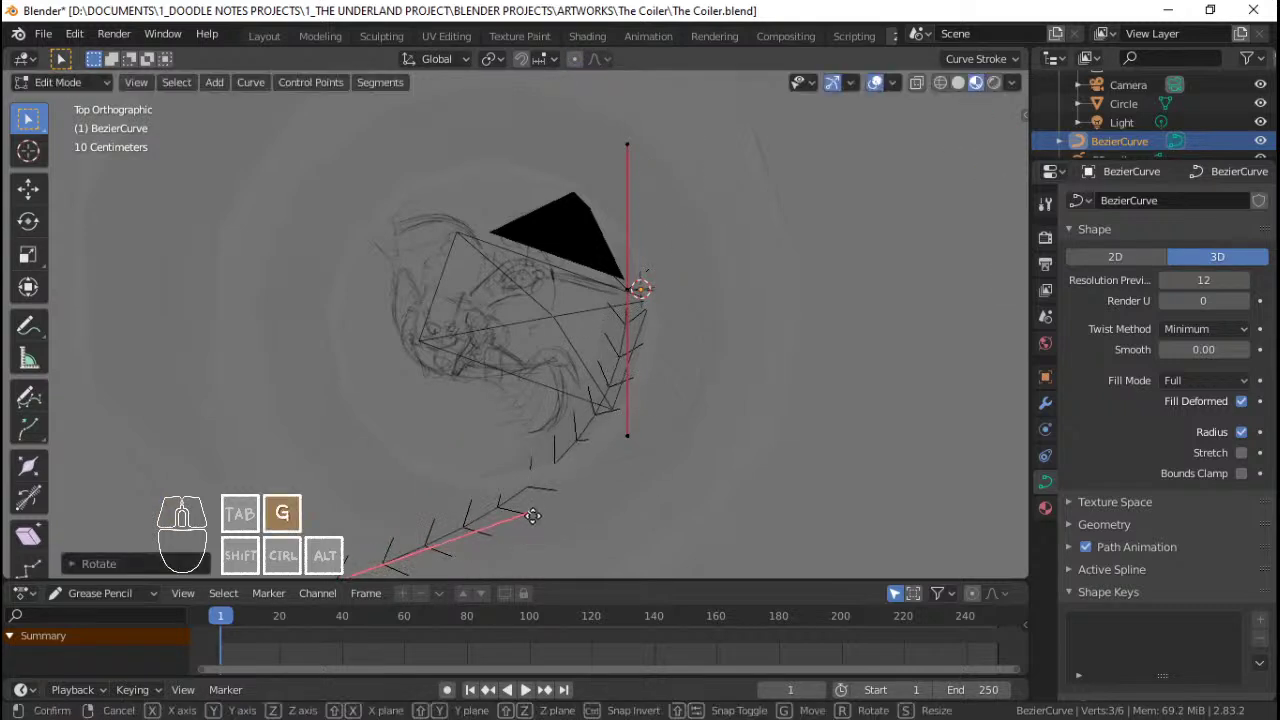
left_click(592, 336)
key("r")
left_click(523, 555)
key("g")
left_click(495, 91)
key("s")
right_click(645, 450)
Step: In top view, rotate the sword-tip control point about -15°, move the far point about 0.21 m and rotate it about 8°
key("r")
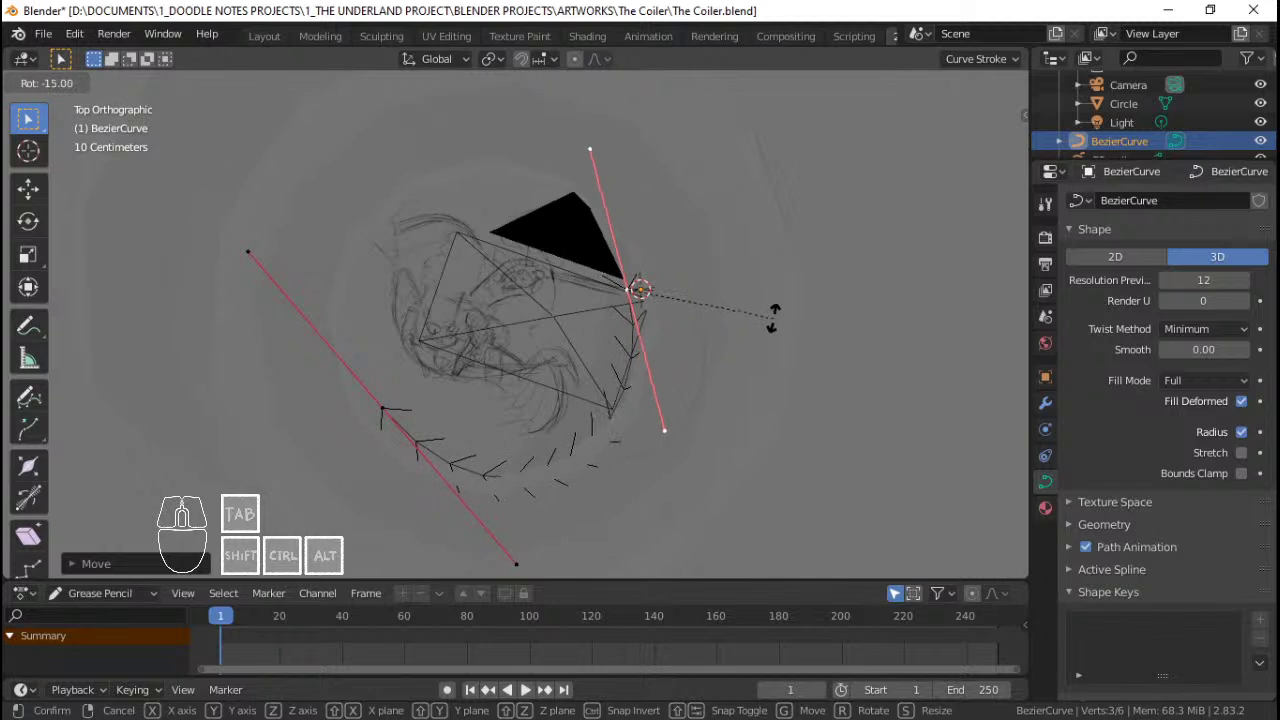
left_click(773, 318)
key("g")
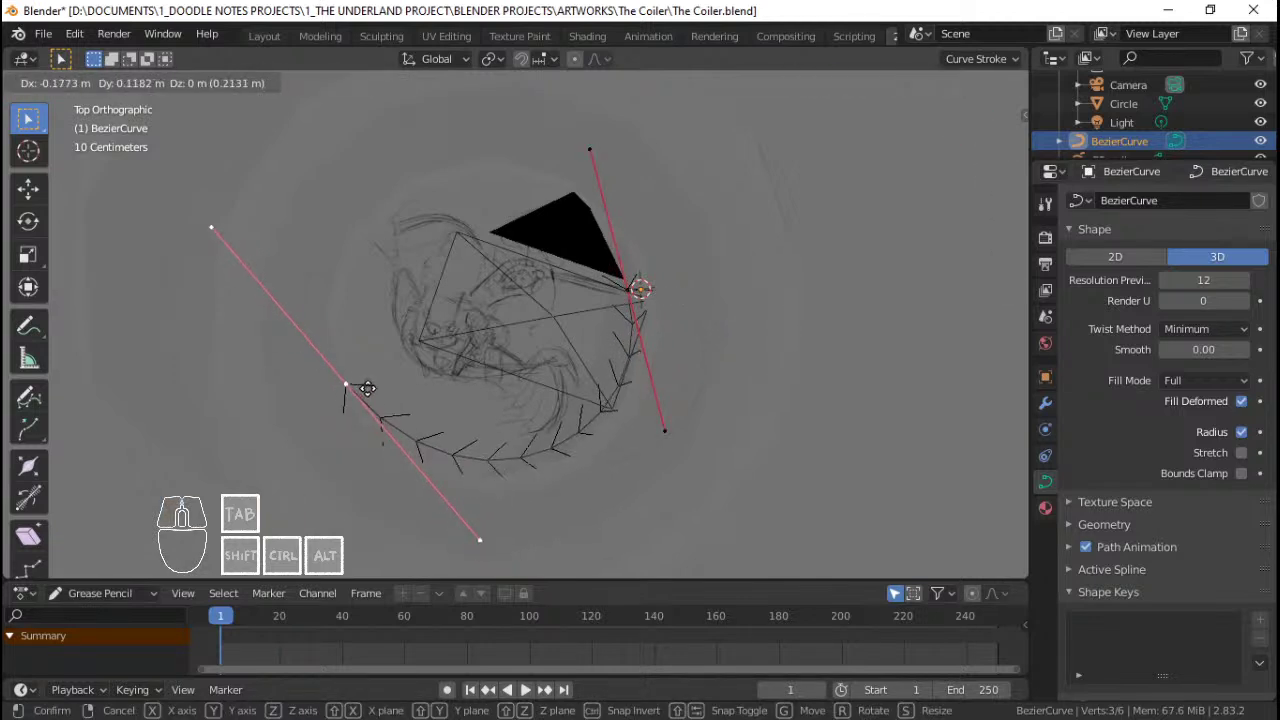
left_click(367, 388)
key("s")
key("r")
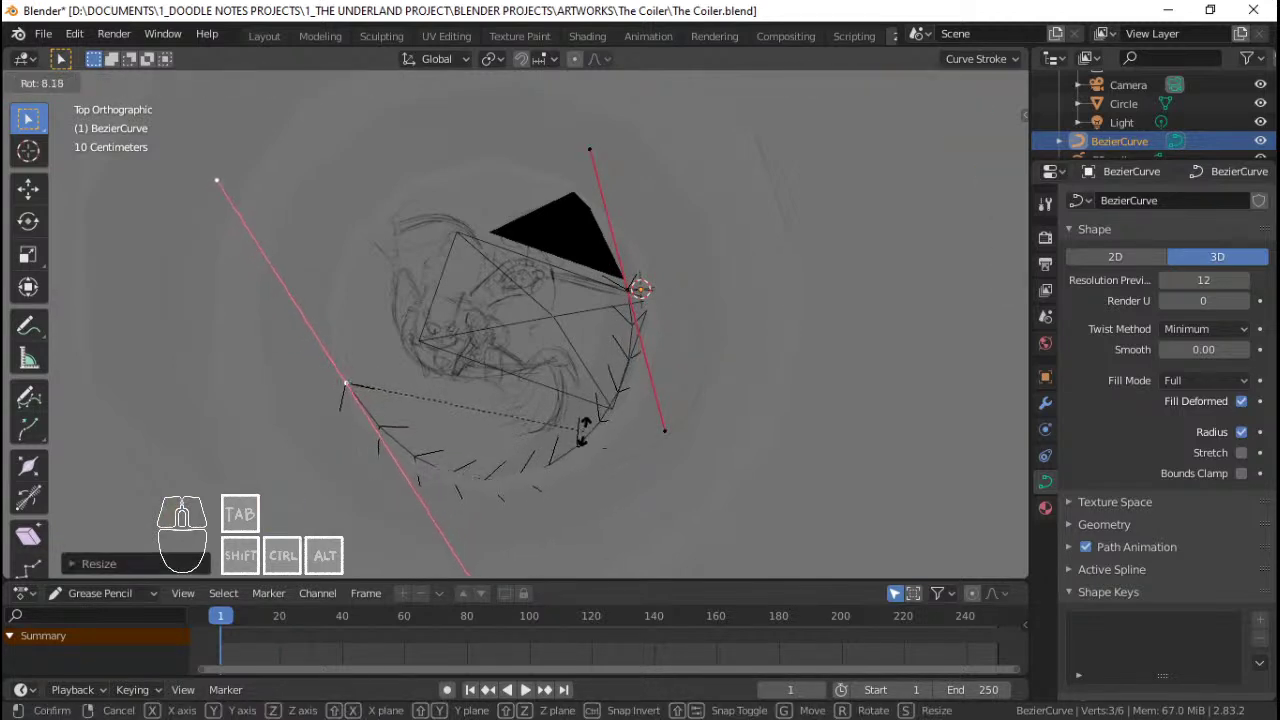
left_click(584, 432)
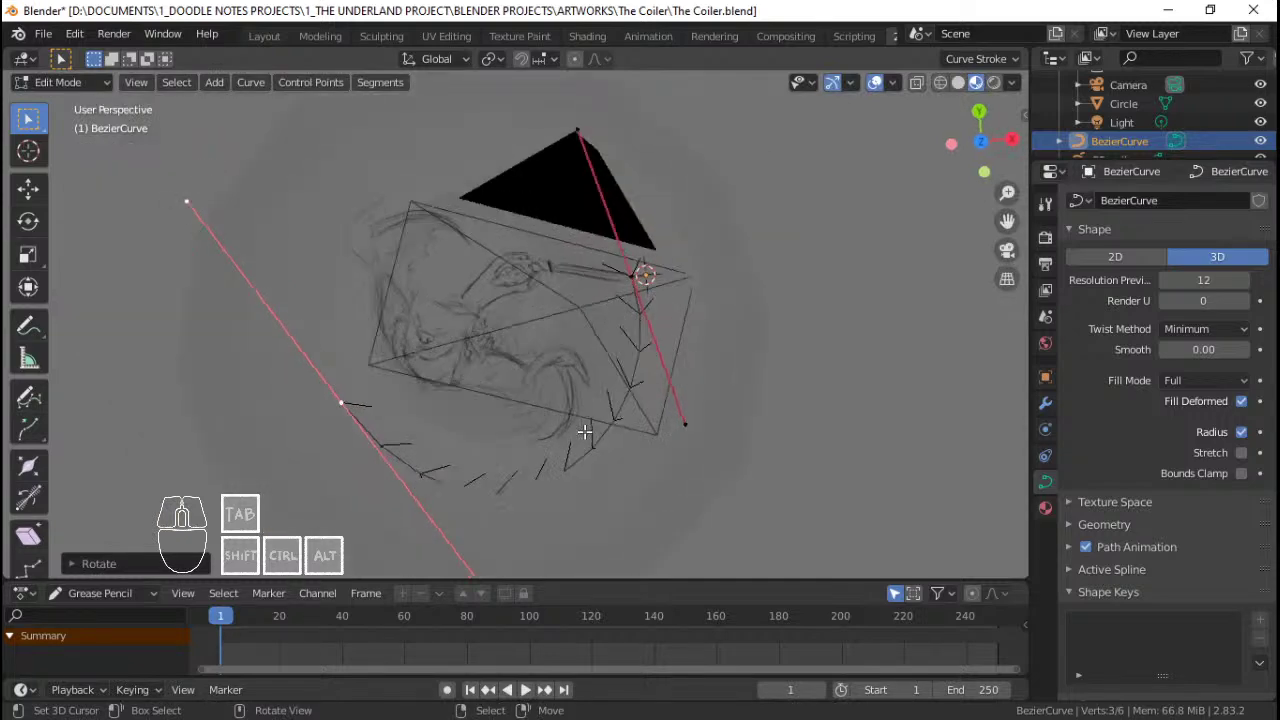
Step: Move the far control point in the camera view, and lower it deeper into the tunnel along global Z
key("KP_0")
key("g")
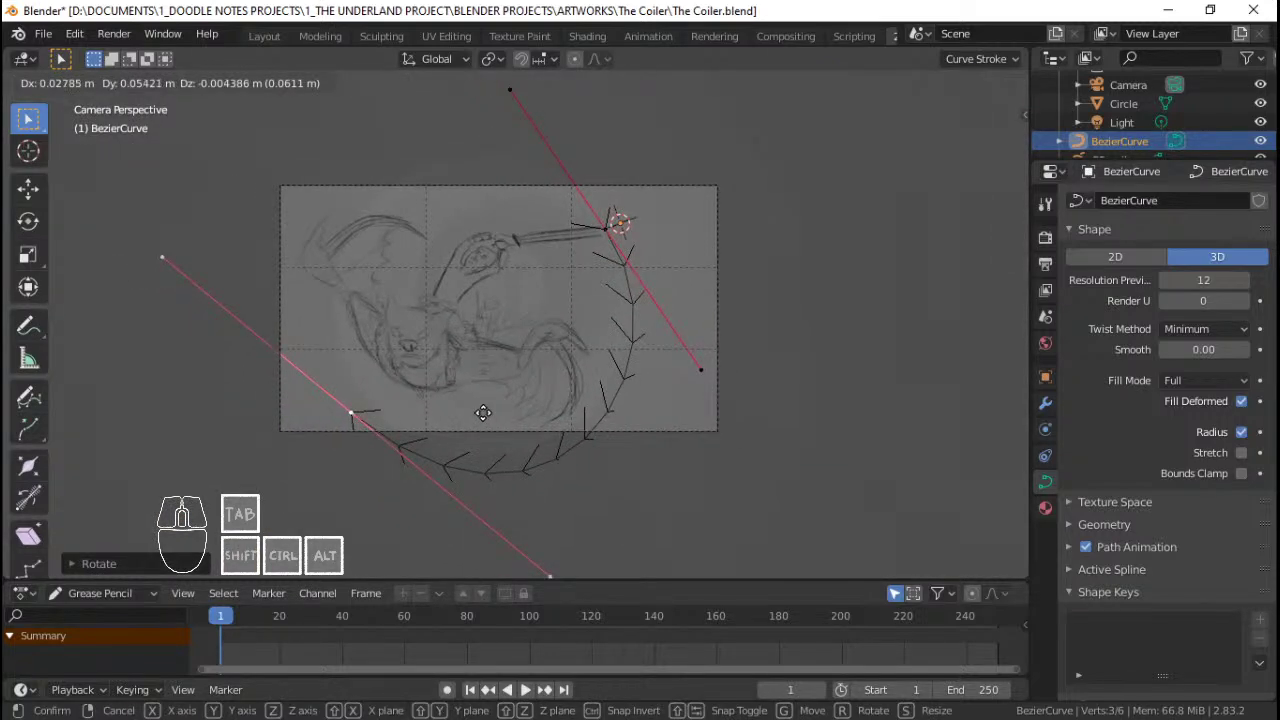
left_click(565, 442)
middle_click_drag(722, 349, 594, 326)
scroll(555, 328, "down", 3)
key("g")
key("z")
left_click(603, 451)
middle_click_drag(603, 451, 643, 497)
key("Home")
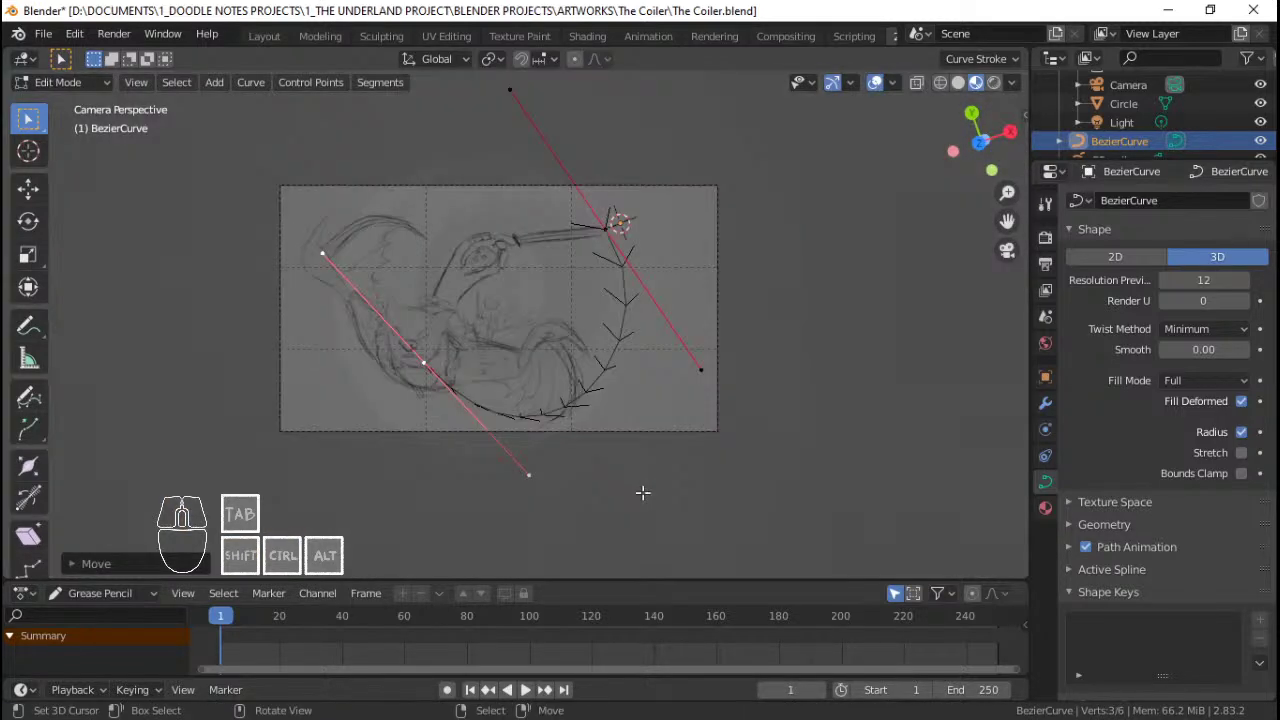
key("g")
key("z")
right_click(586, 393)
key("g")
key("y")
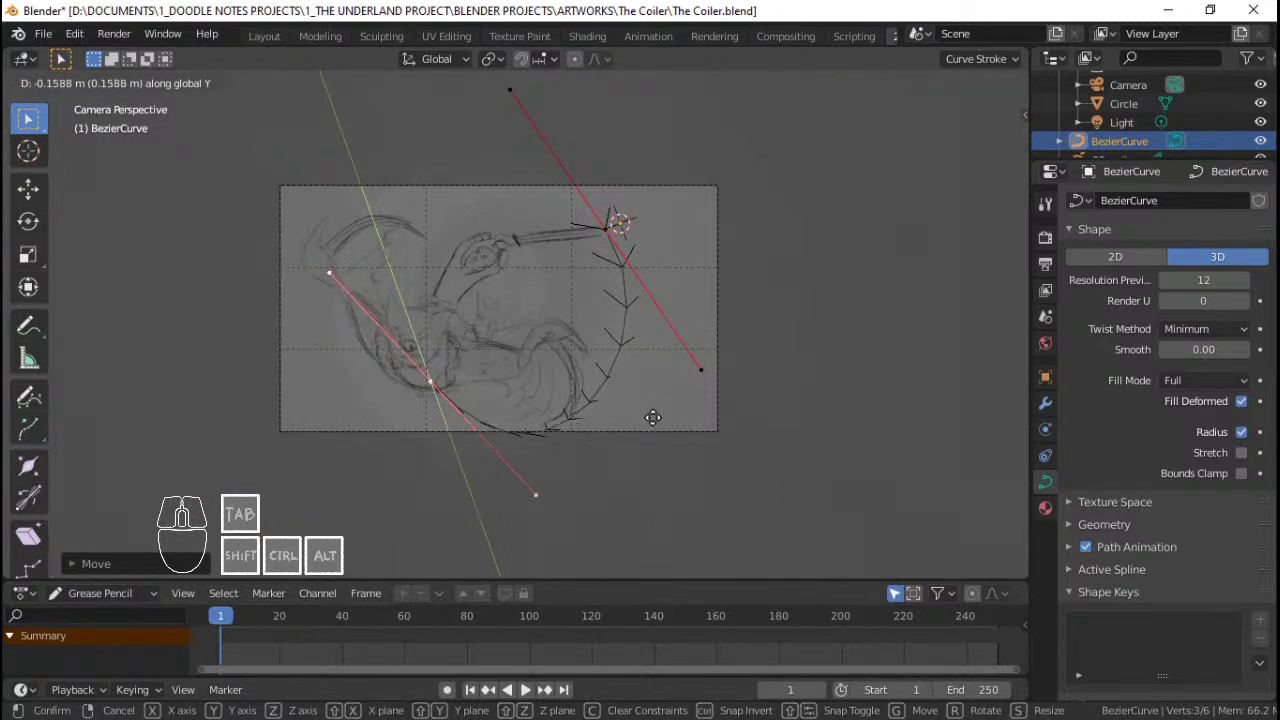
right_click(646, 419)
Step: In the camera view, move and rotate the far control point so the curve sweeps below the animal's head near the frame's lower edge
key("g")
left_click(598, 446)
key("r")
left_click(684, 436)
key("g")
left_click(684, 436)
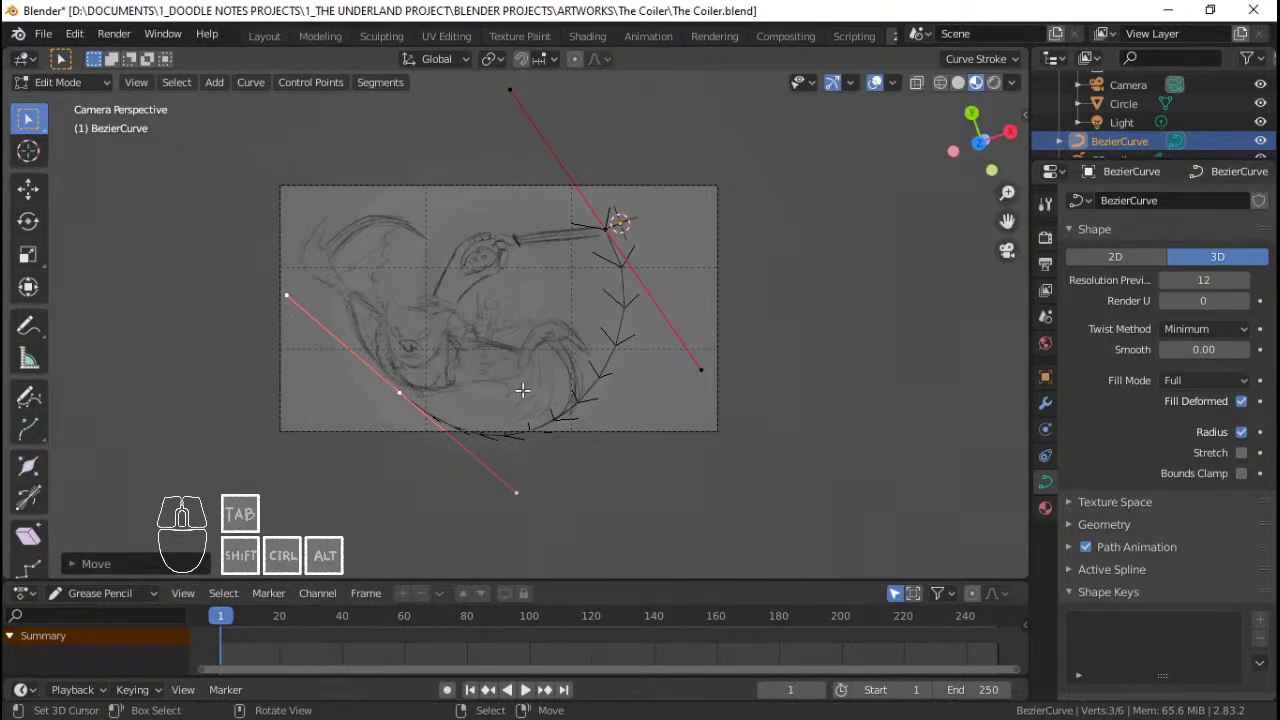
Step: Extrude a new control point from the curve's far end to the upper part of the frame and rotate its handles to follow the coil
key("shift+d")
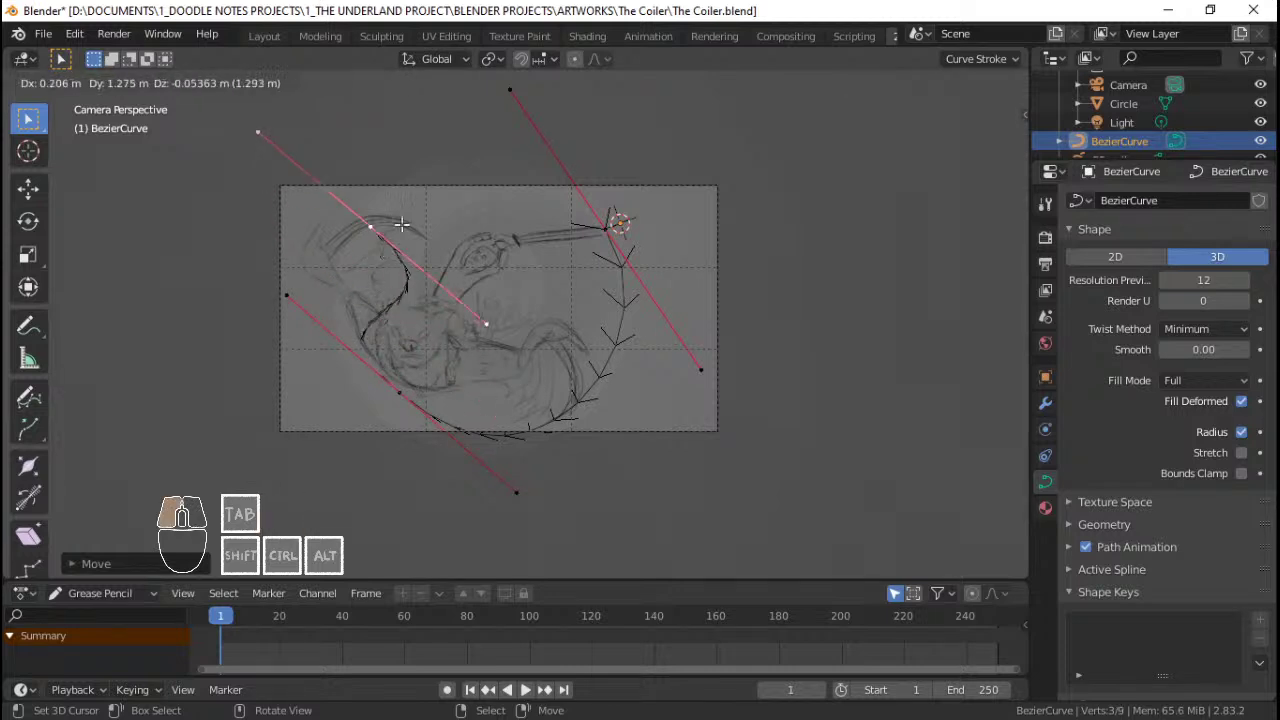
left_click(401, 224)
key("r")
left_click(309, 387)
key("g")
left_click(474, 320)
key("r")
left_click(515, 363)
Step: Enable In Front in the Bezier curve's viewport display settings
left_click(1046, 377)
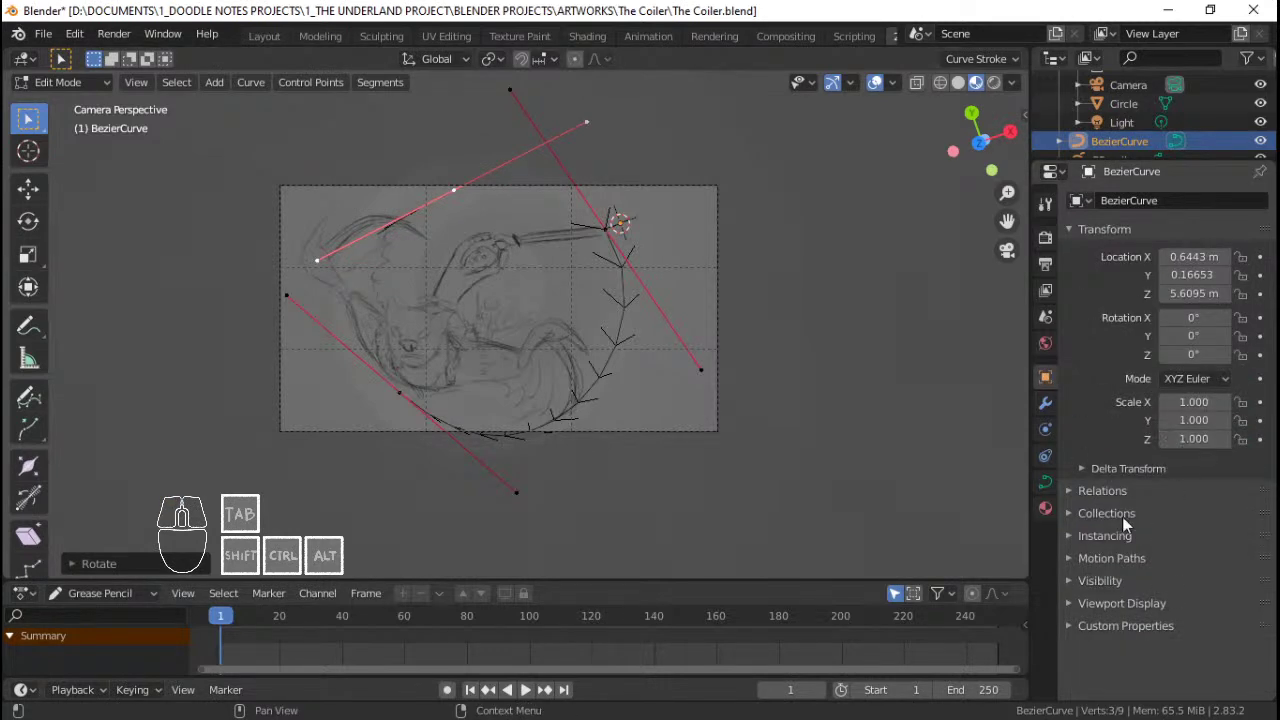
left_click(1096, 581)
left_click(1102, 584)
left_click(1128, 601)
scroll(1140, 601, "down", 2)
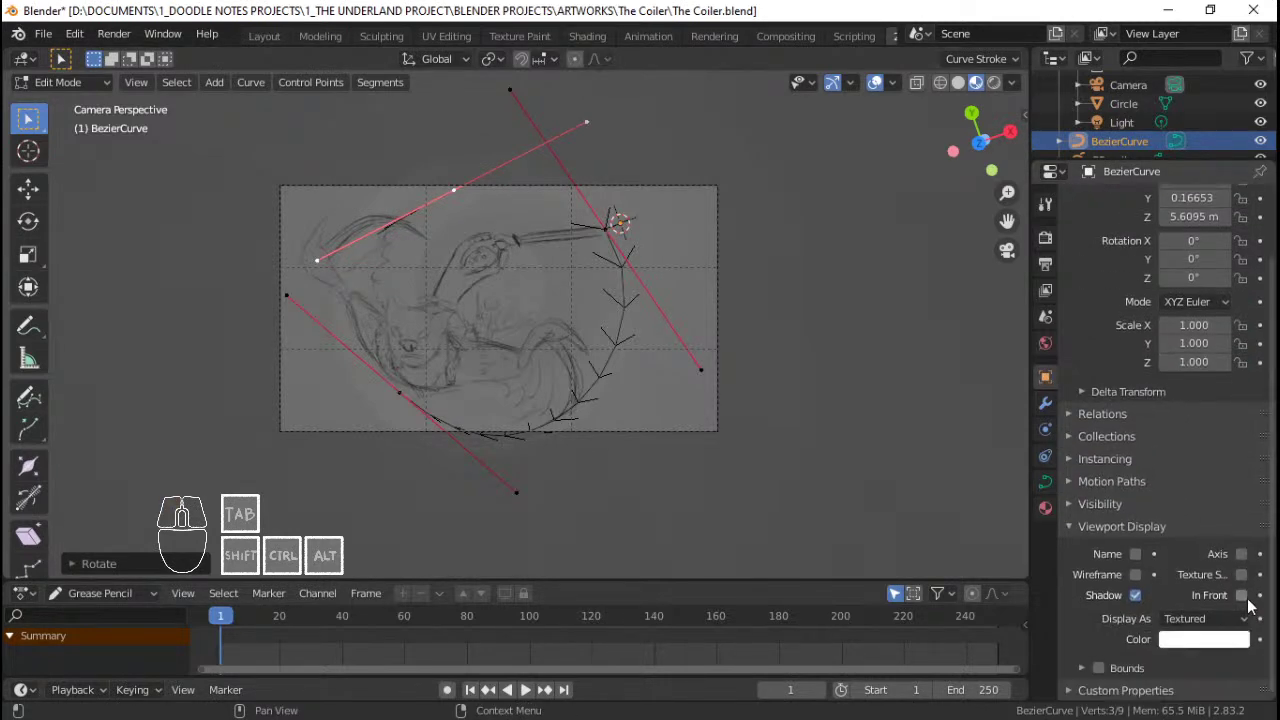
left_click(1241, 595)
Step: Nudge the curve's upper end control point in the camera view
scroll(600, 306, "up", 1)
key("g")
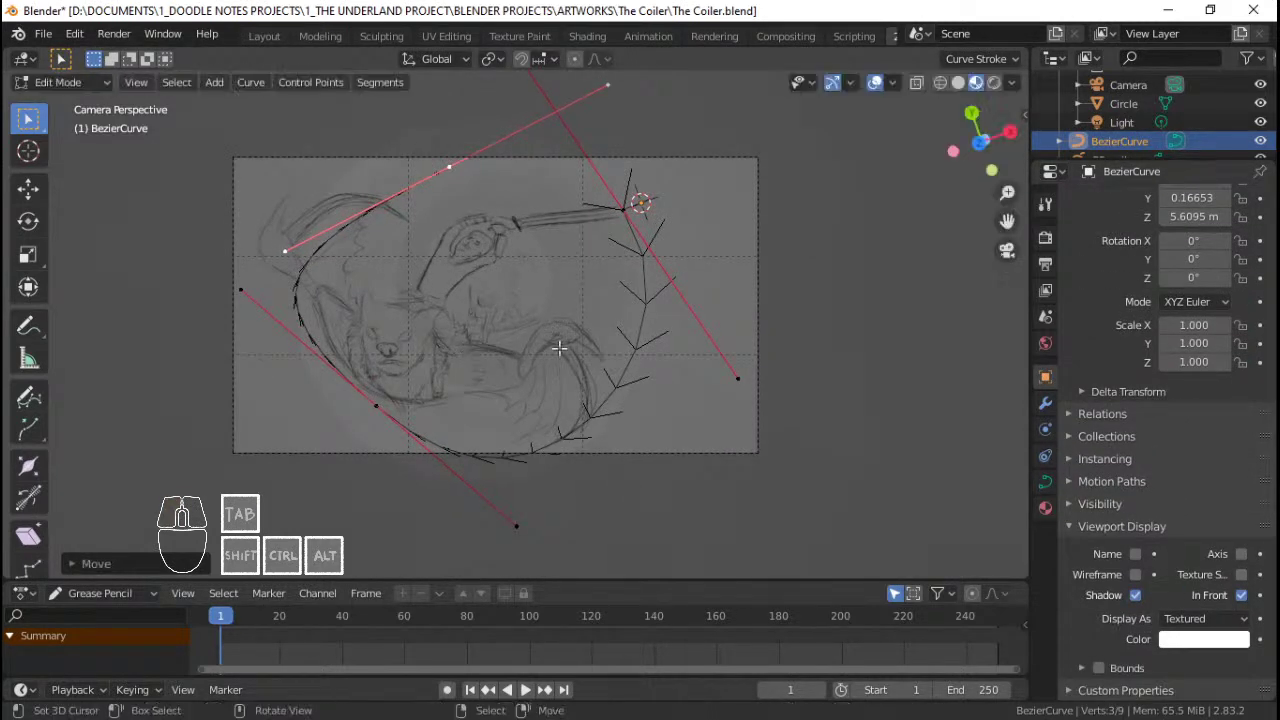
left_click(663, 350)
Step: Rotate the lower middle control point, shorten its handles and move it down to shape the bend around the animal's head
left_click(383, 404)
key("r")
left_click(683, 428)
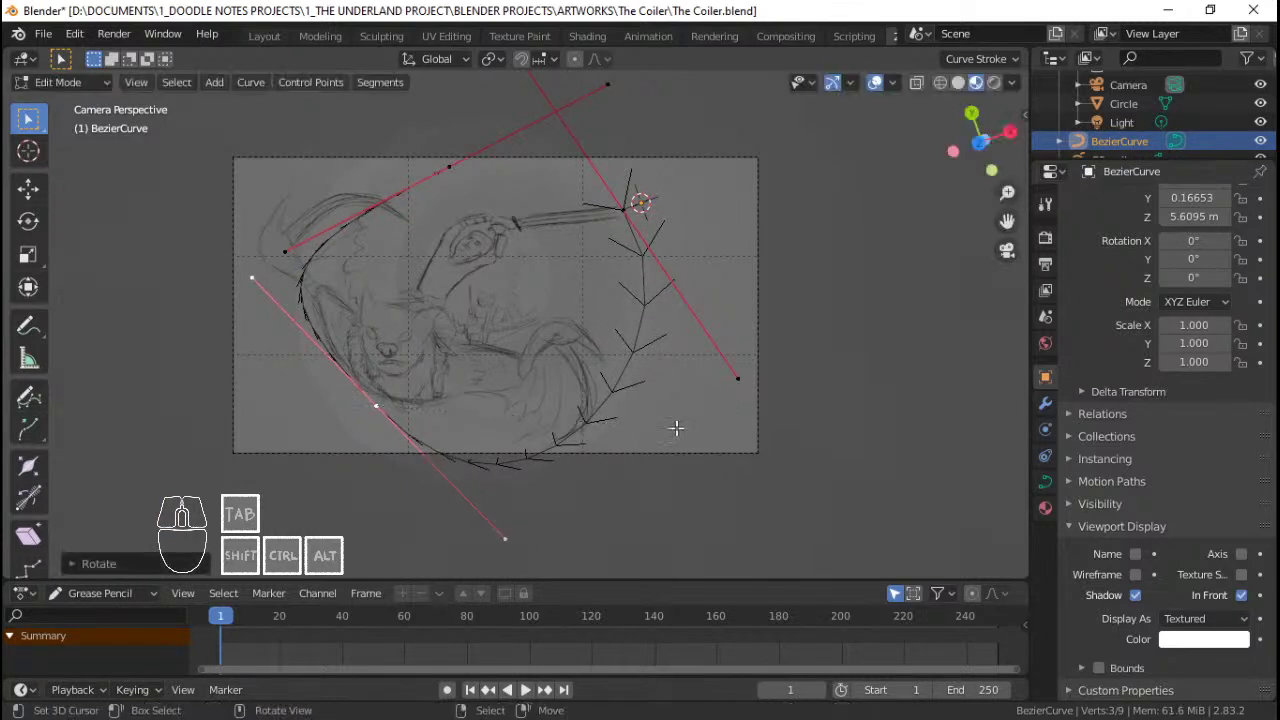
key("s")
left_click(571, 411)
key("g")
left_click(566, 431)
key("s")
left_click(589, 431)
Step: Rotate the curve's upper end point, shorten its handles and move it down and left toward the sketched horn
left_click(449, 167)
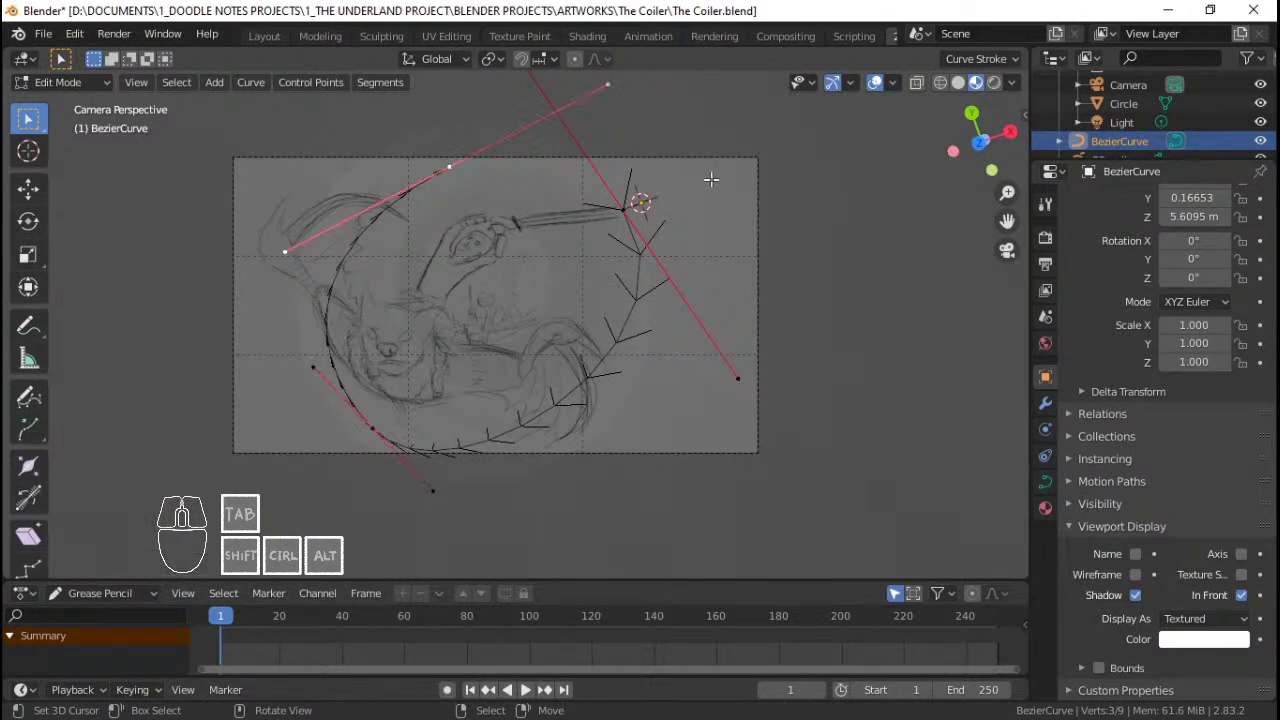
key("r")
left_click(745, 212)
key("g")
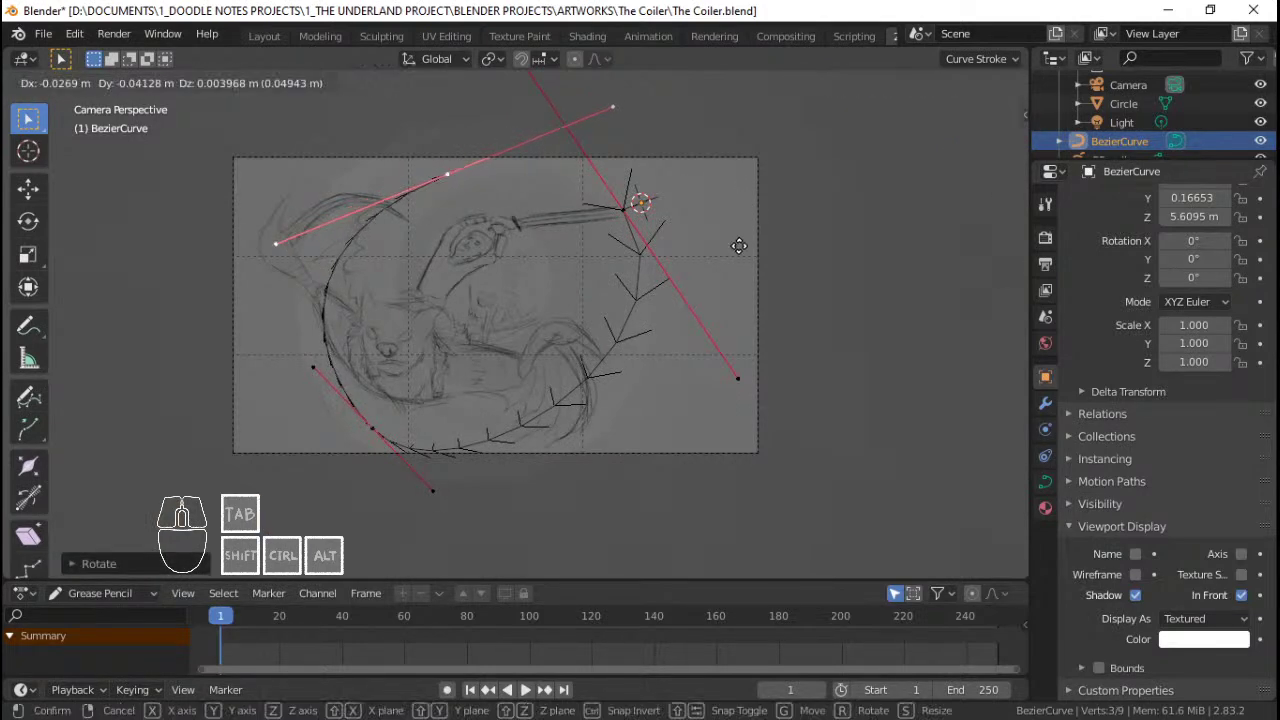
left_click(739, 247)
key("s")
left_click(697, 254)
key("g")
left_click(666, 269)
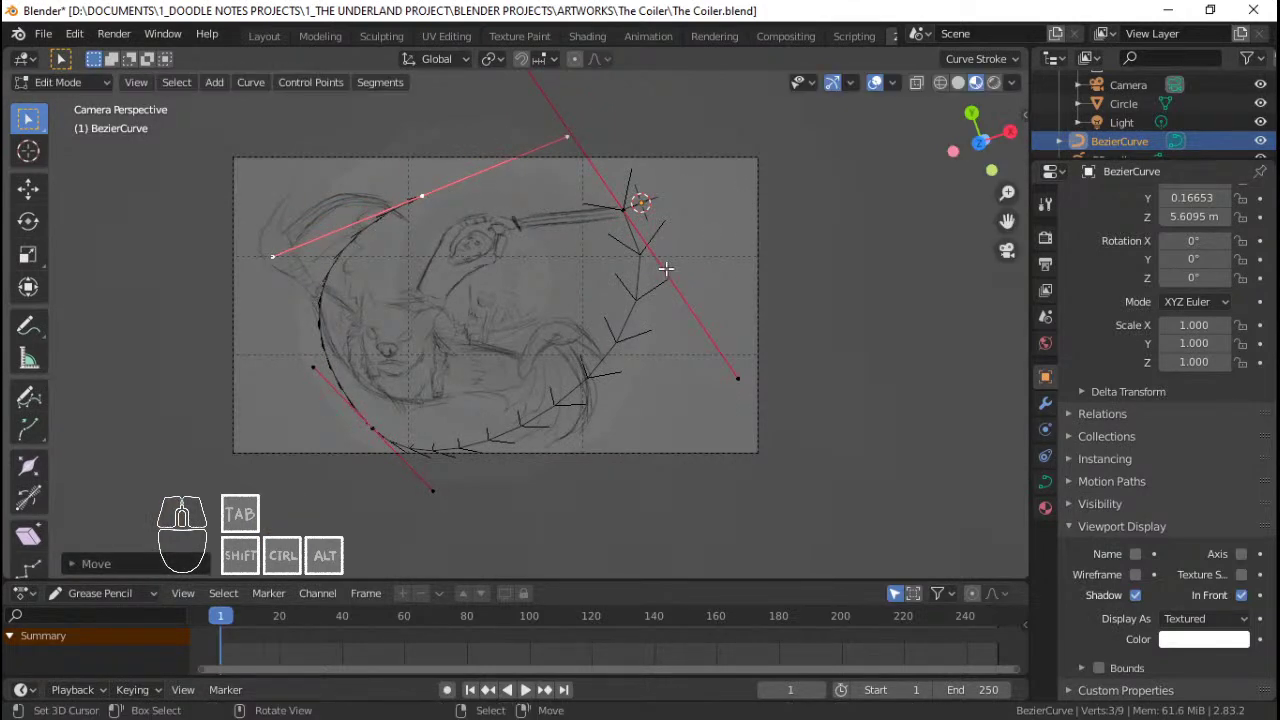
Step: In front view, move the curve's end point down the tunnel, below the middle control point
key("KP_1")
key("g")
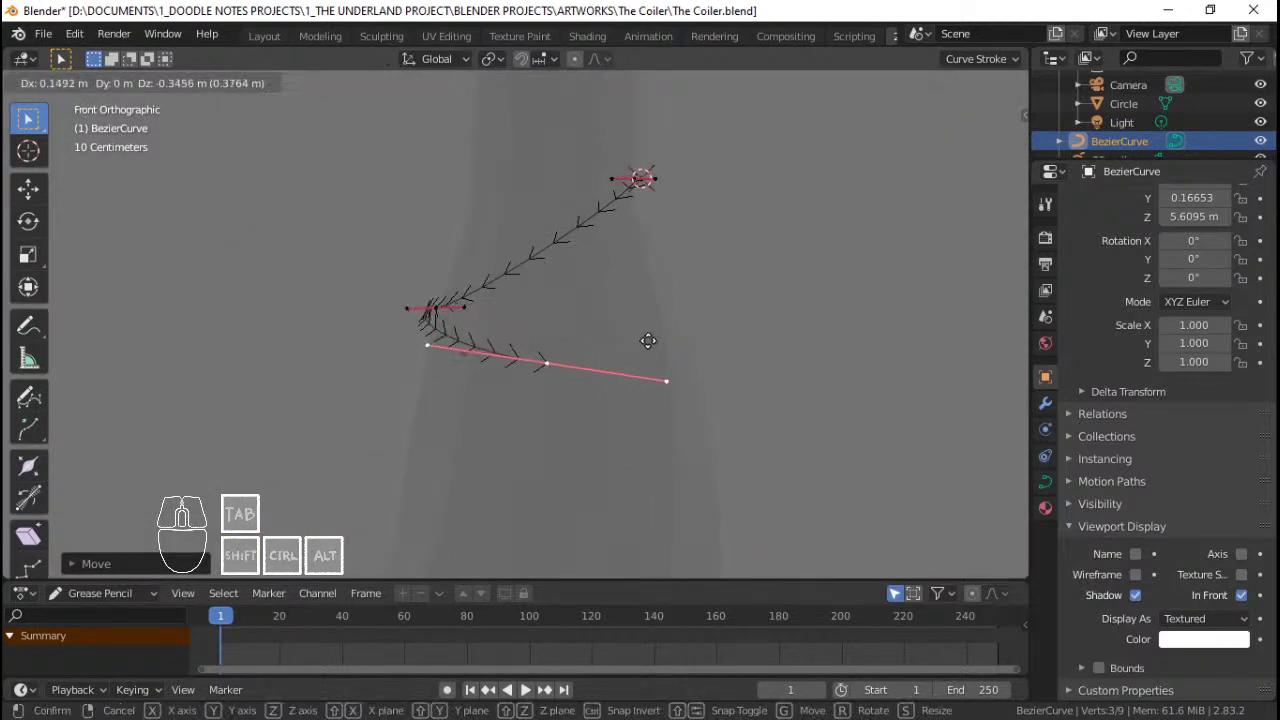
left_click(642, 374)
scroll(630, 375, "down", 5)
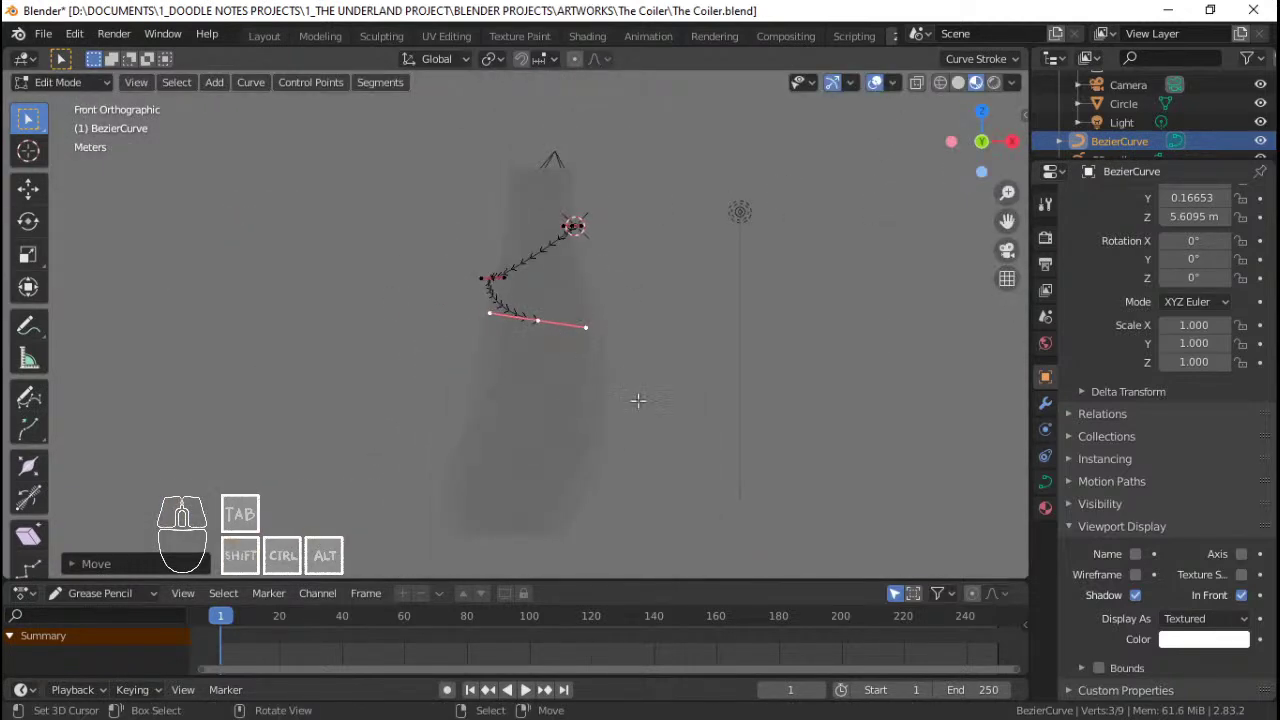
Step: In front view, rotate the middle control point about -32° so its handles follow the curve's descent
scroll(461, 398, "up", 6)
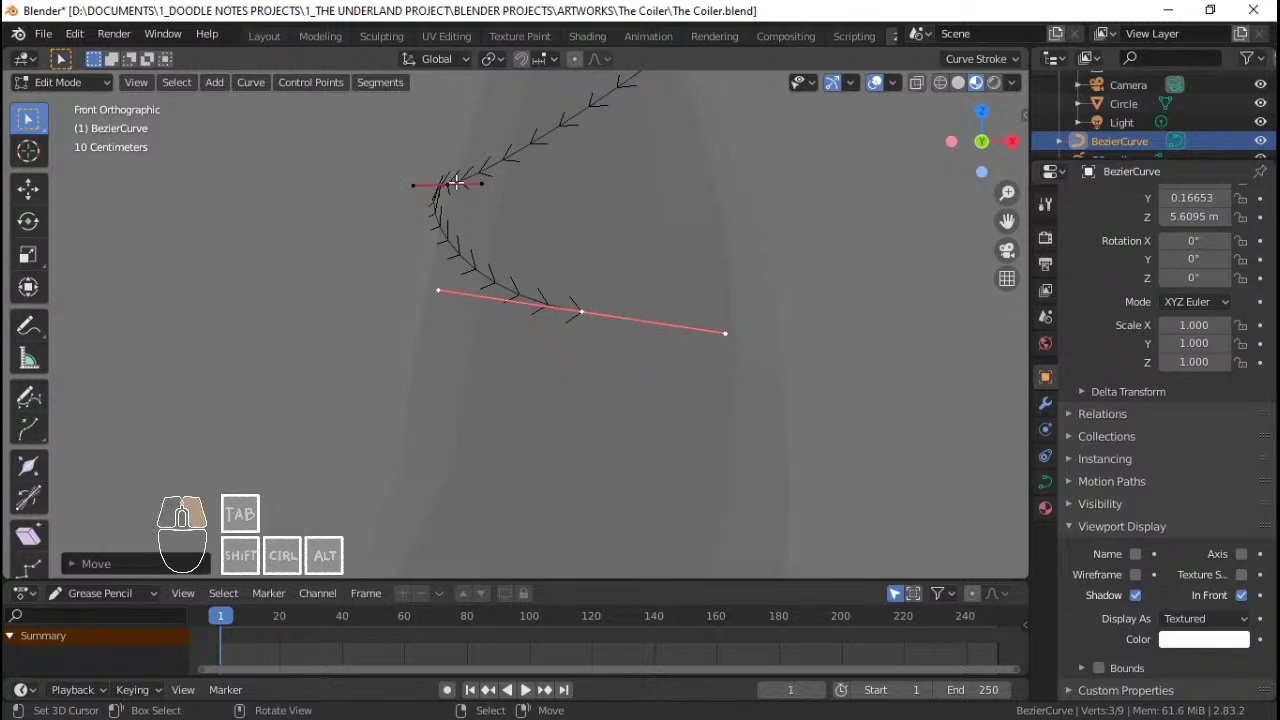
left_click(455, 183)
key("r")
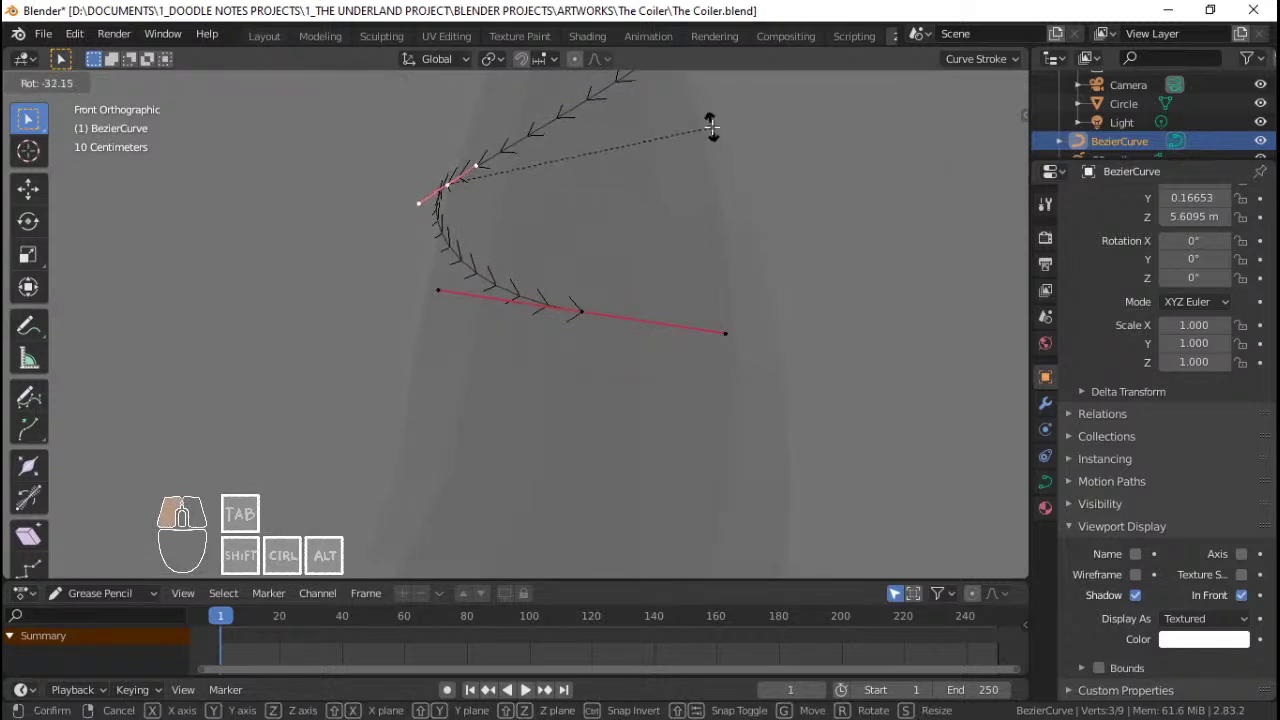
left_click(710, 125)
Step: In front view, tilt the curve's end point to slope downward and reposition it lower in the tunnel
scroll(616, 297, "down", 3)
key("r")
left_click(695, 346)
key("g")
left_click(695, 359)
key("g")
left_click(708, 362)
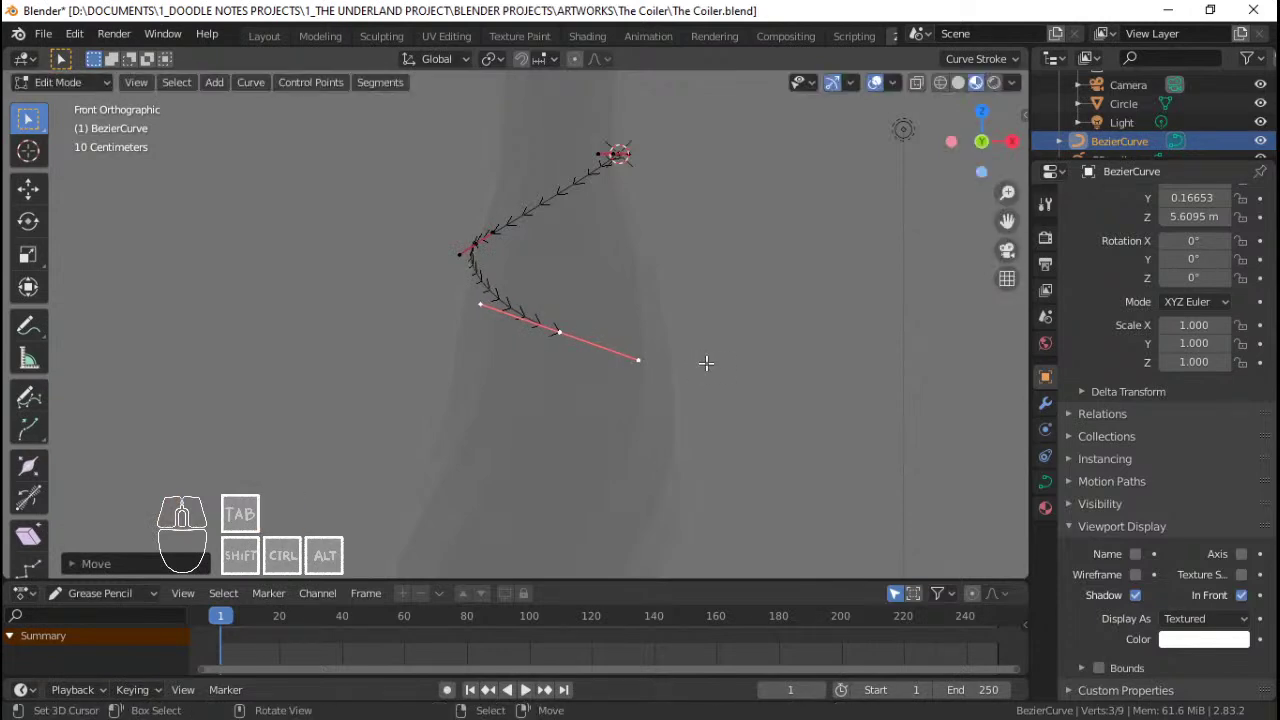
Step: In the camera view, reposition the curve's end point above the characters and scale its handles to smooth the arc
key("KP_0")
key("g")
left_click(397, 214)
key("s")
left_click(627, 277)
key("g")
left_click(626, 272)
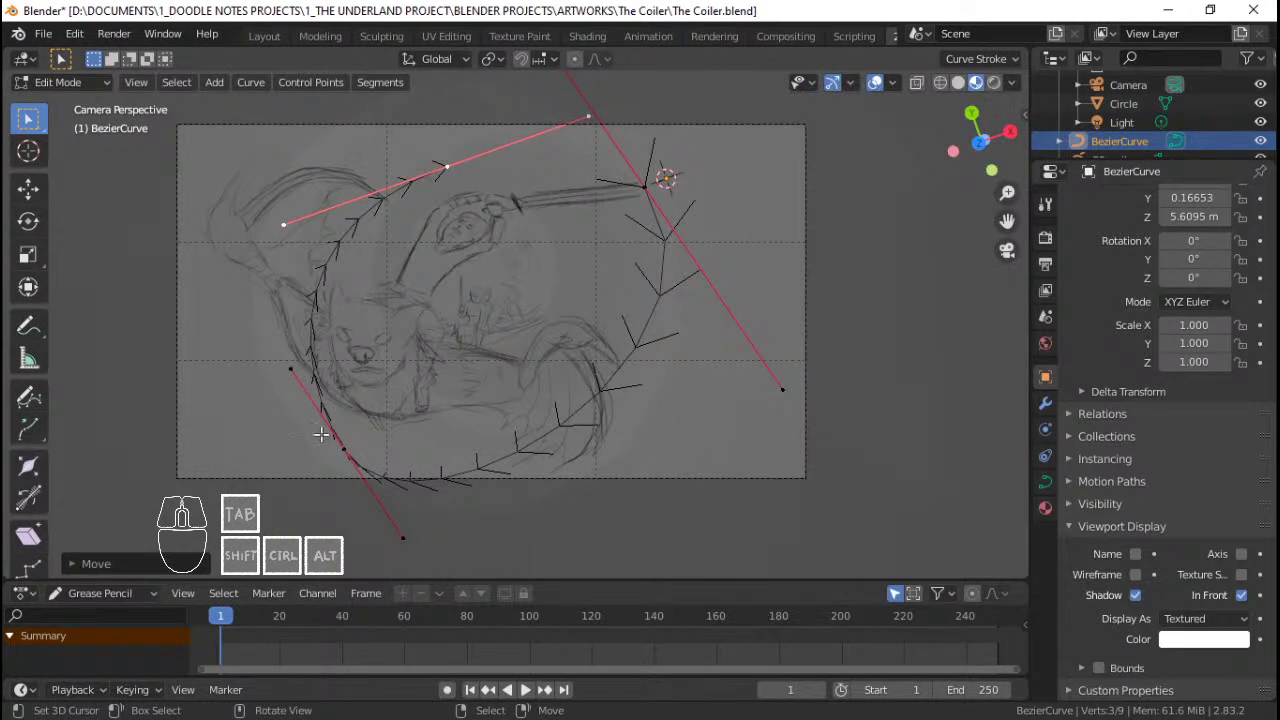
Step: Rotate the lower middle control point in the camera view and nudge it up to round the bend under the animal's head
left_click(344, 450)
key("r")
left_click(726, 392)
key("g")
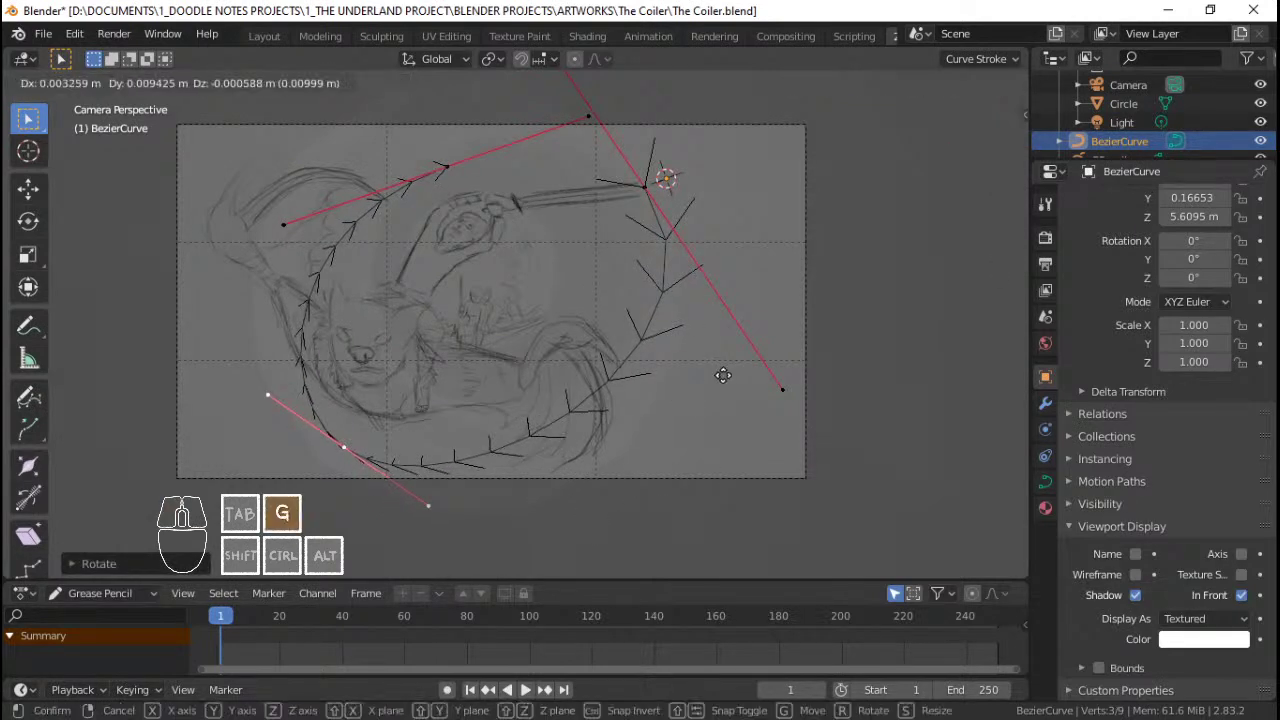
left_click(724, 370)
Step: Nudge the curve's upper end point, extrude another control point from it near the sword tip and rotate its handles
left_click(455, 152)
key("g")
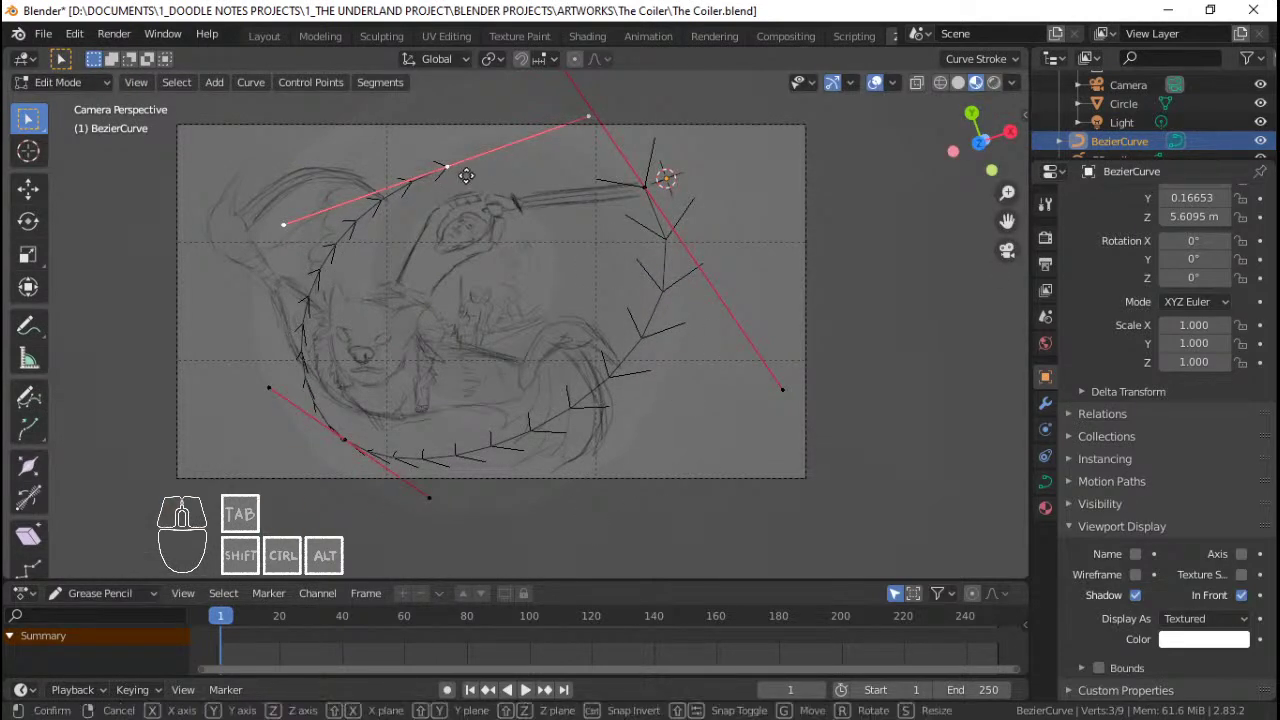
left_click(462, 171)
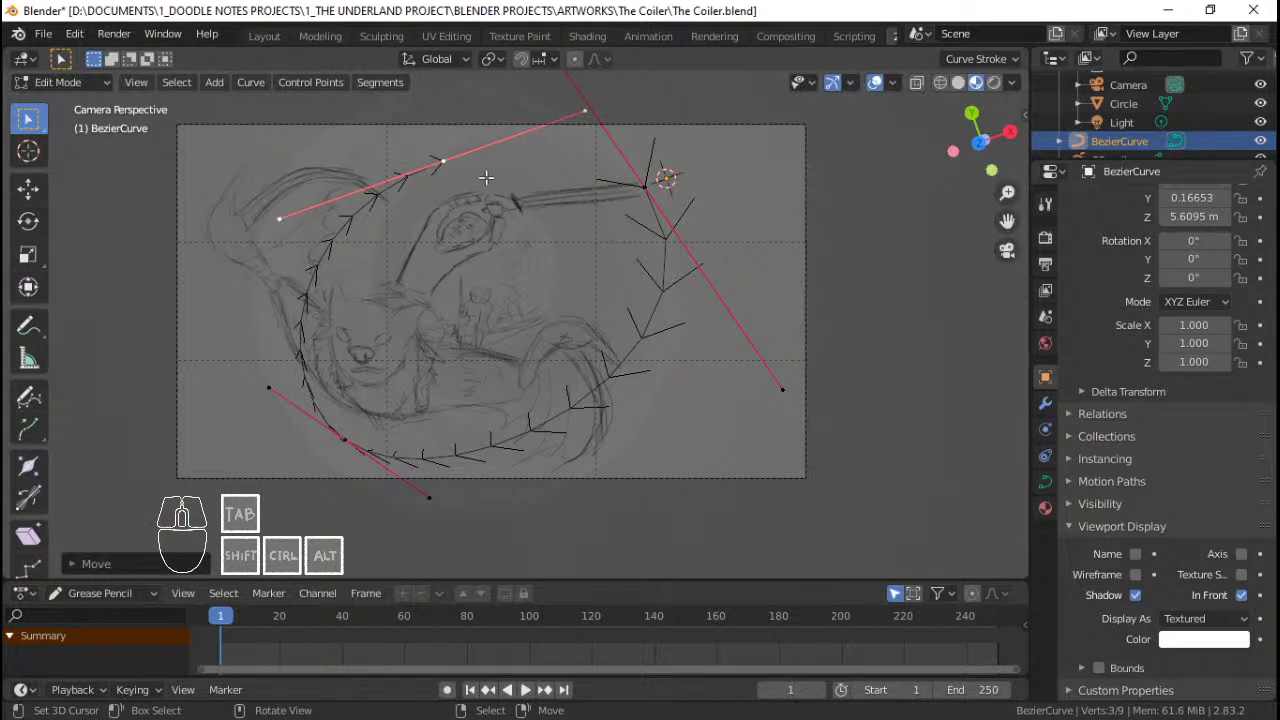
key("e")
left_click(704, 226)
key("r")
left_click(642, 349)
Step: In front view, move the newly extruded end point down the tunnel and rotate it about 27° to follow the spiral
key("KP_1")
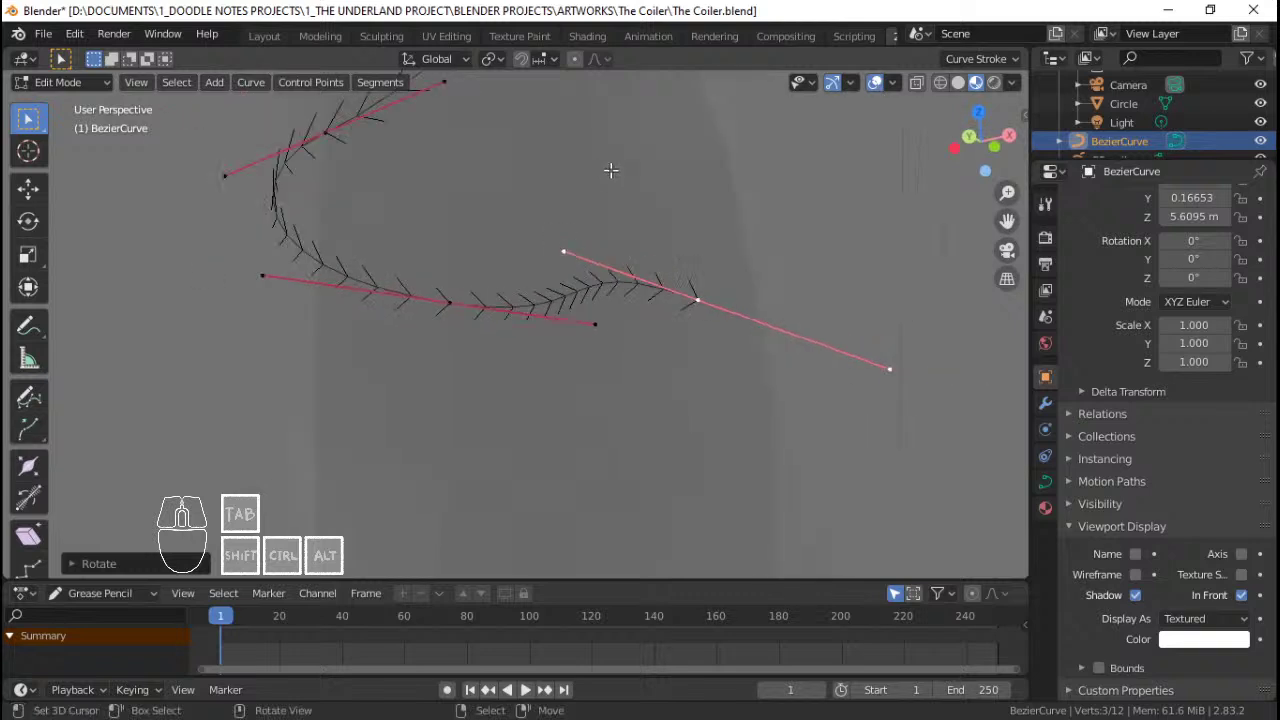
scroll(640, 300, "down", 5)
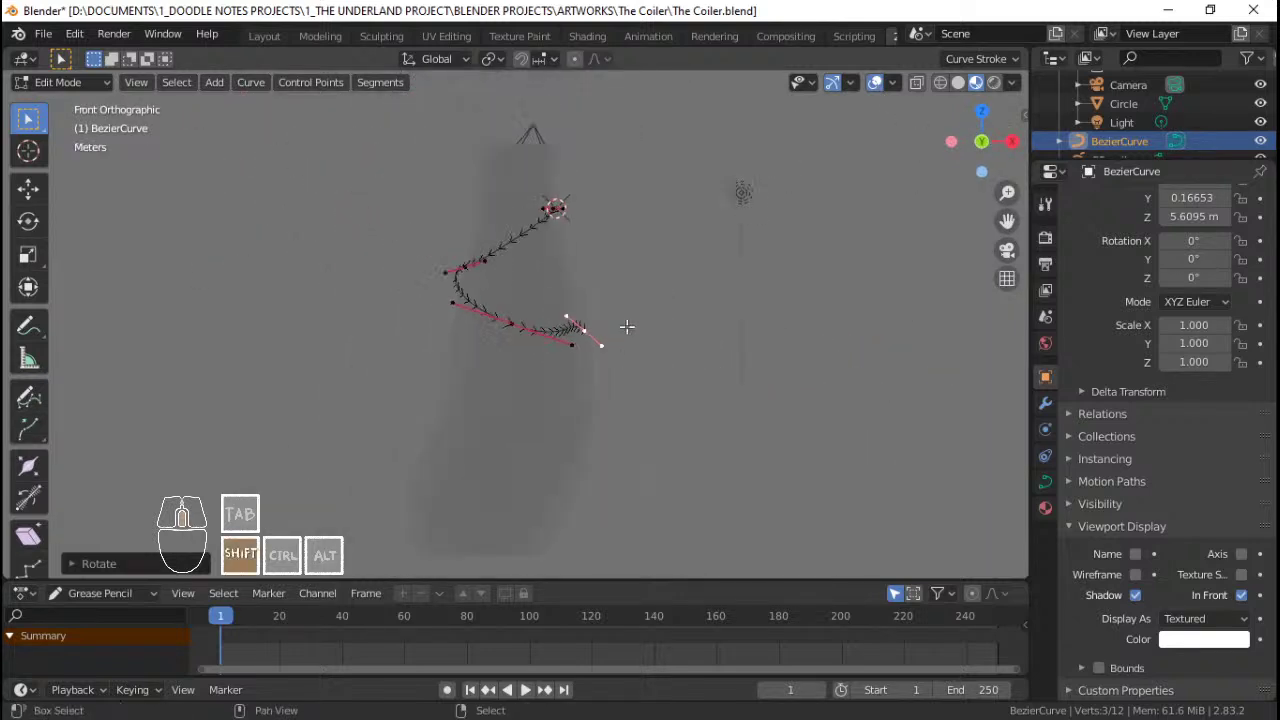
key("g")
left_click(643, 380)
key("r")
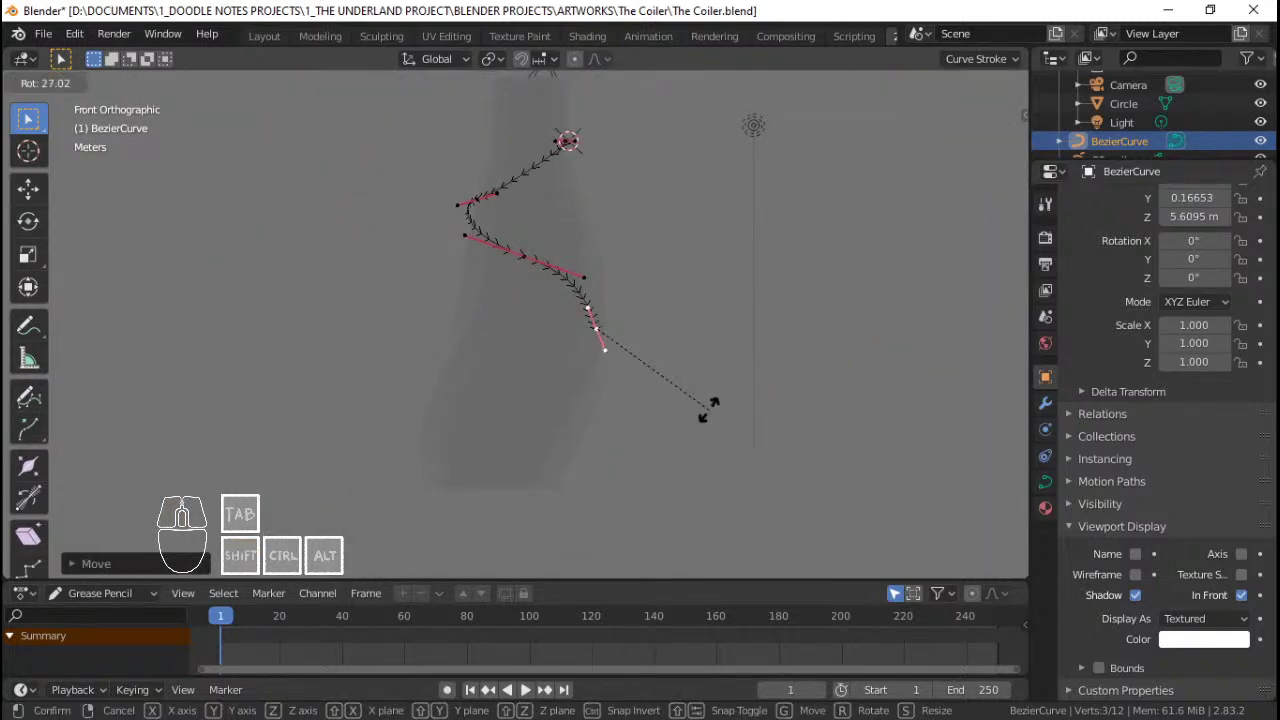
left_click(705, 400)
Step: In the camera view, move the control point above the characters to the left and shorten its handles
key("KP_0")
scroll(468, 192, "up", 2)
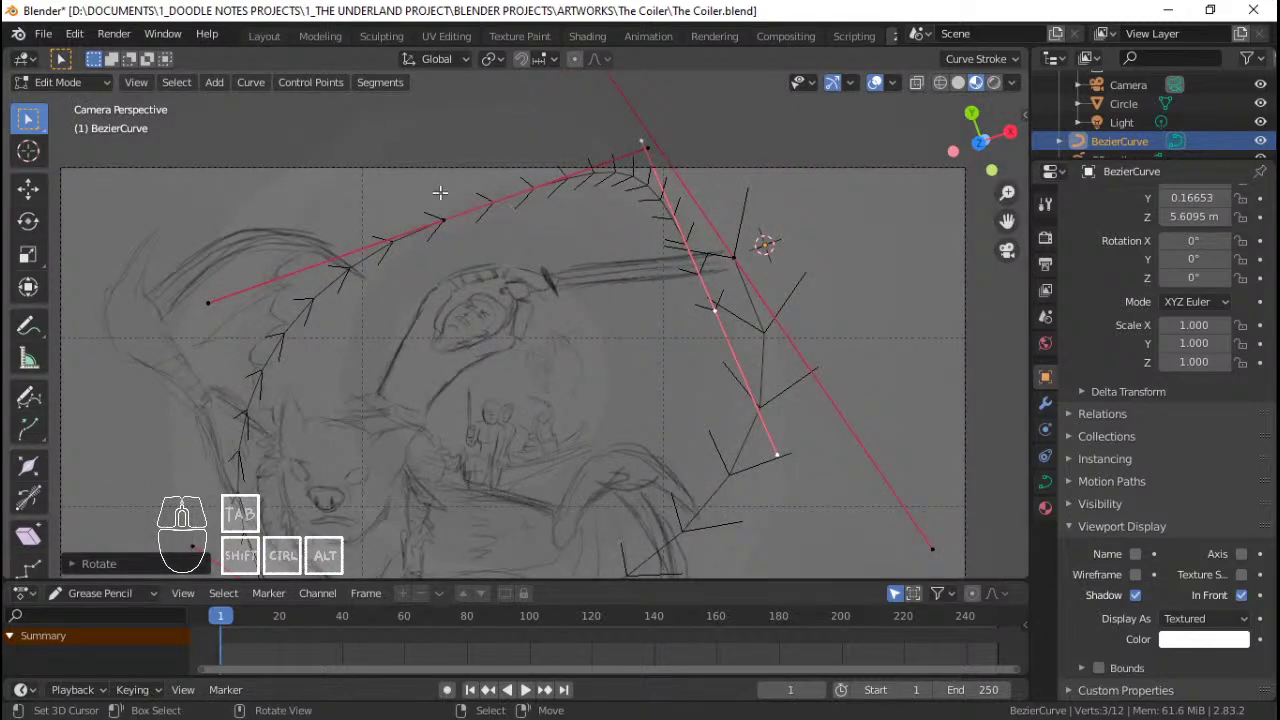
key("g")
left_click(410, 232)
key("s")
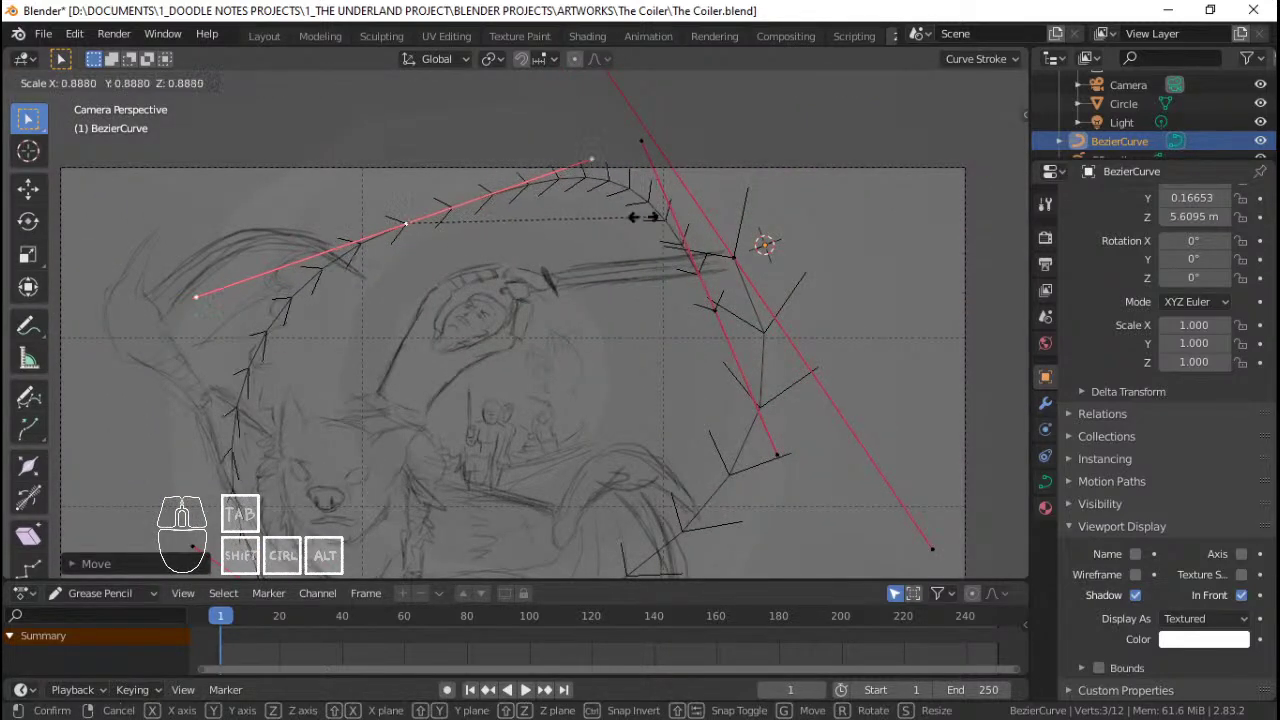
left_click(605, 225)
key("g")
left_click(578, 229)
Step: Rotate the control point above the characters about -2° and nudge it to round the top of the coil
scroll(580, 235, "down", 3)
scroll(580, 237, "down", 1, "shift")
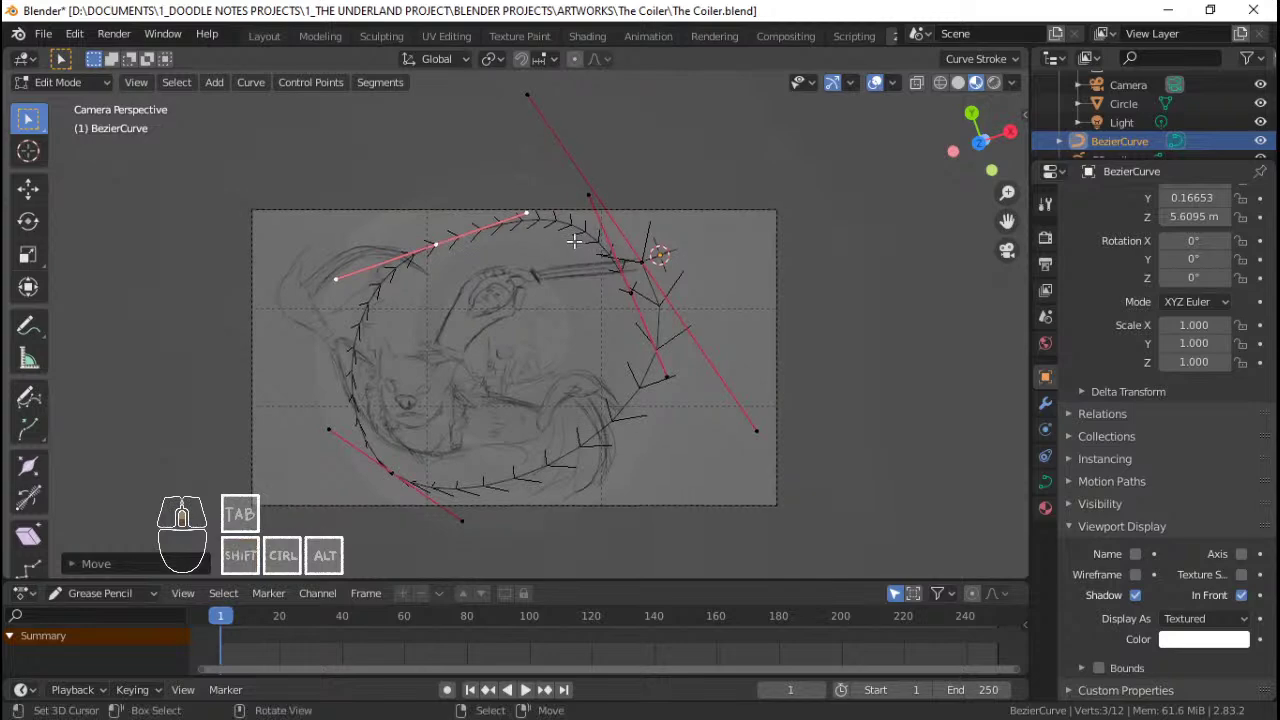
scroll(600, 245, "up", 3)
key("r")
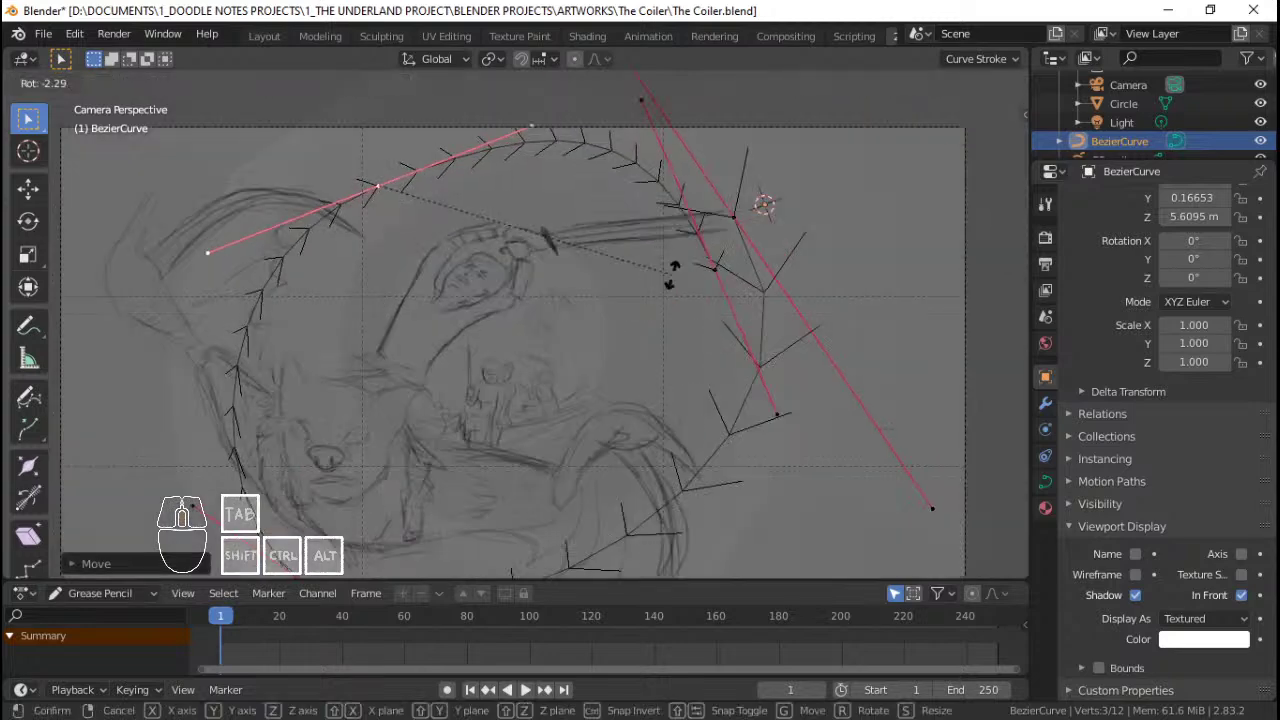
left_click(670, 270)
scroll(677, 262, "down", 2)
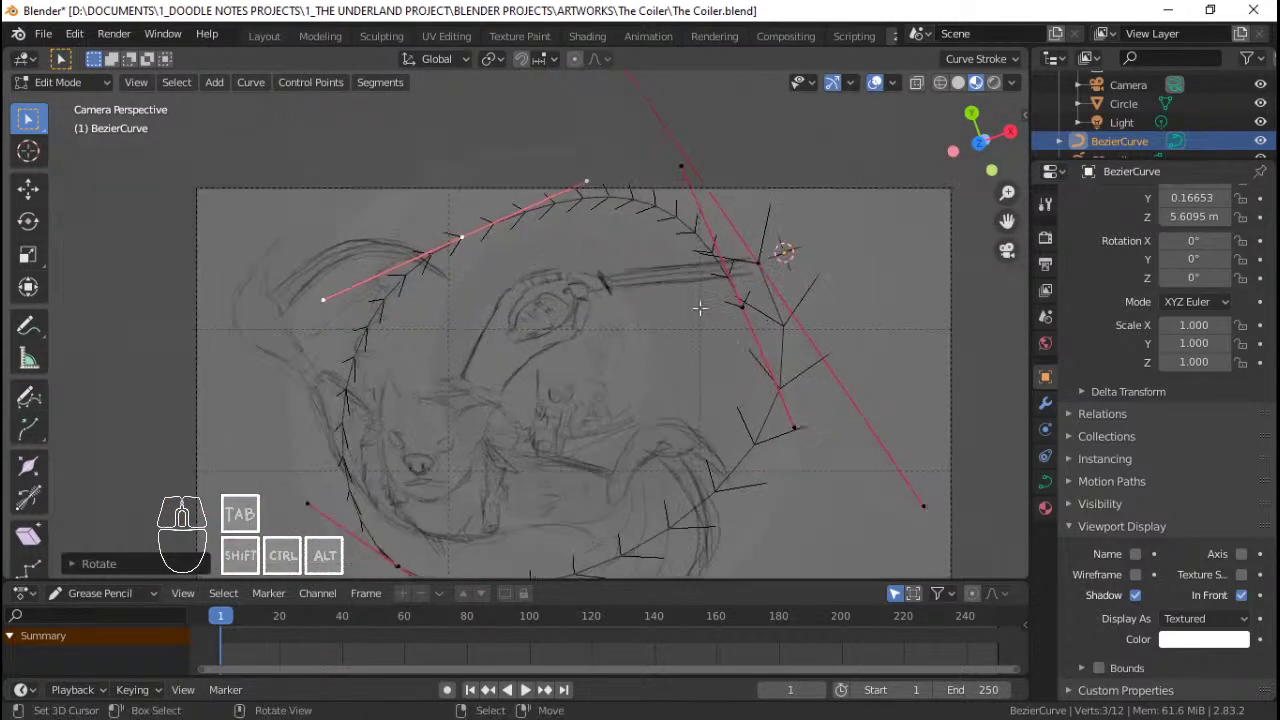
key("g")
left_click(660, 316)
scroll(606, 308, "down", 2)
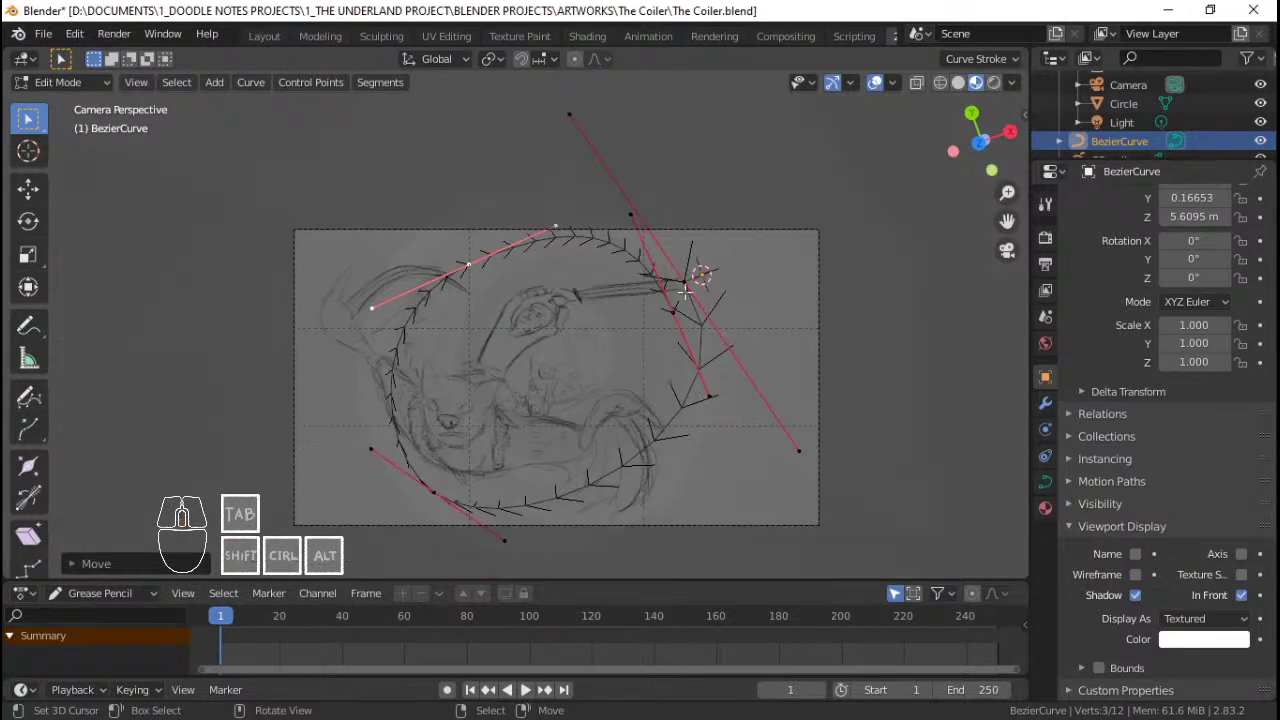
Step: Shorten the handles of the control point above the characters and nudge the point to refine the coil's upper arc
key("s")
left_click(672, 292)
key("g")
left_click(666, 302)
scroll(668, 290, "up", 2)
key("r")
right_click(672, 250)
key("s")
left_click(626, 257)
Step: Rotate the curve's end point near the sword tip by about -8°
scroll(614, 297, "down", 2)
scroll(614, 297, "up", 3)
key("r")
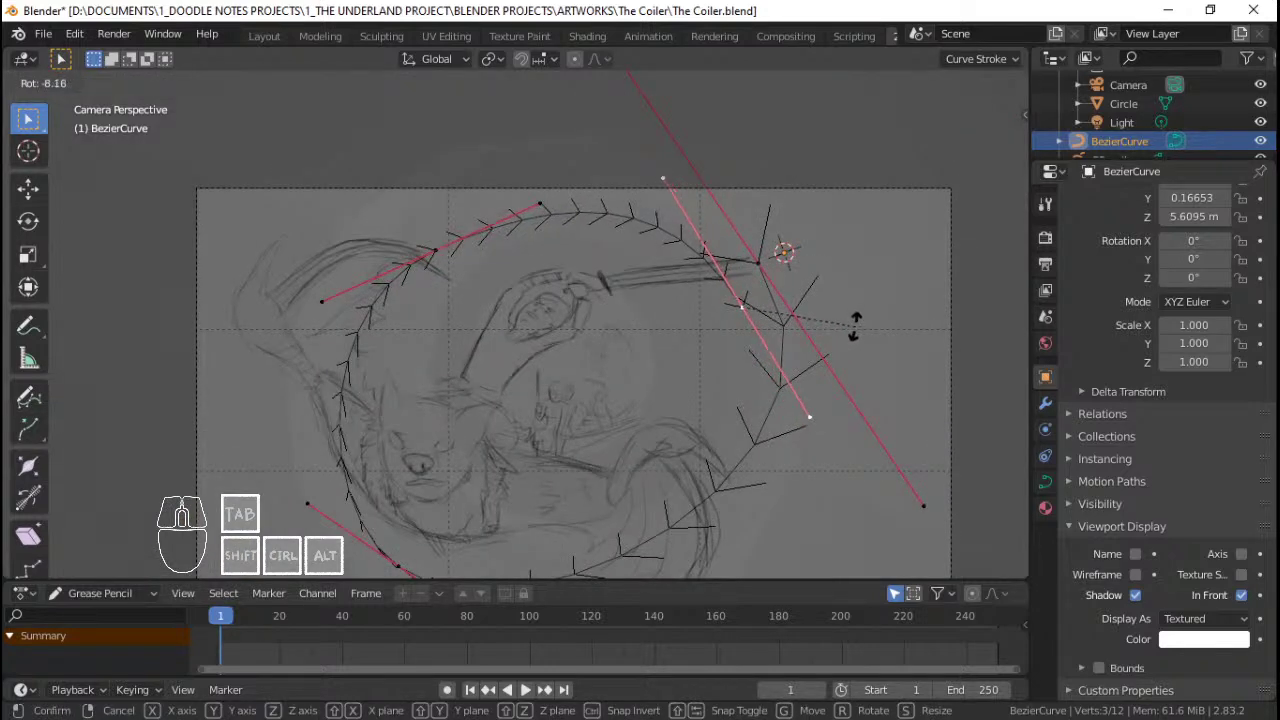
left_click(858, 320)
key("KP_1")
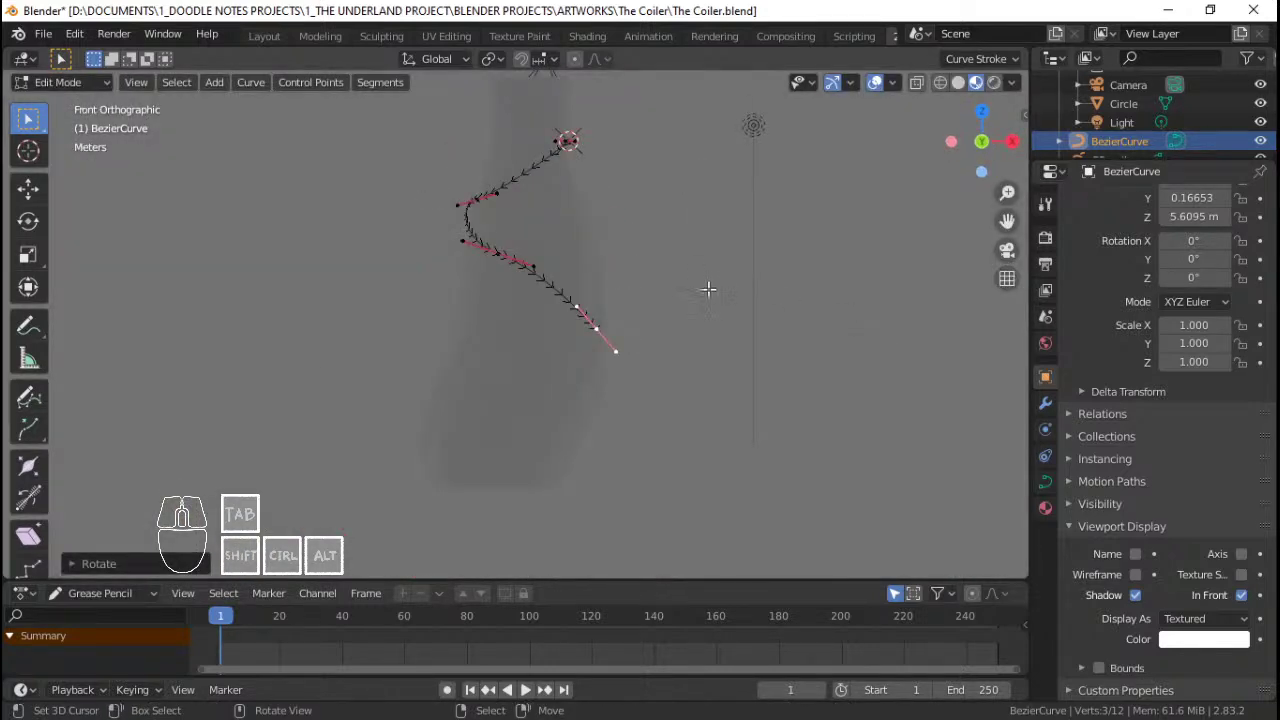
scroll(702, 289, "up", 5)
key("g")
right_click(700, 291)
Step: In front view, rotate the control point before the curve's lower end so its handles slope more steeply down the tunnel
scroll(700, 291, "down", 2)
middle_click_drag(496, 206, 495, 215, "shift")
left_click(494, 217)
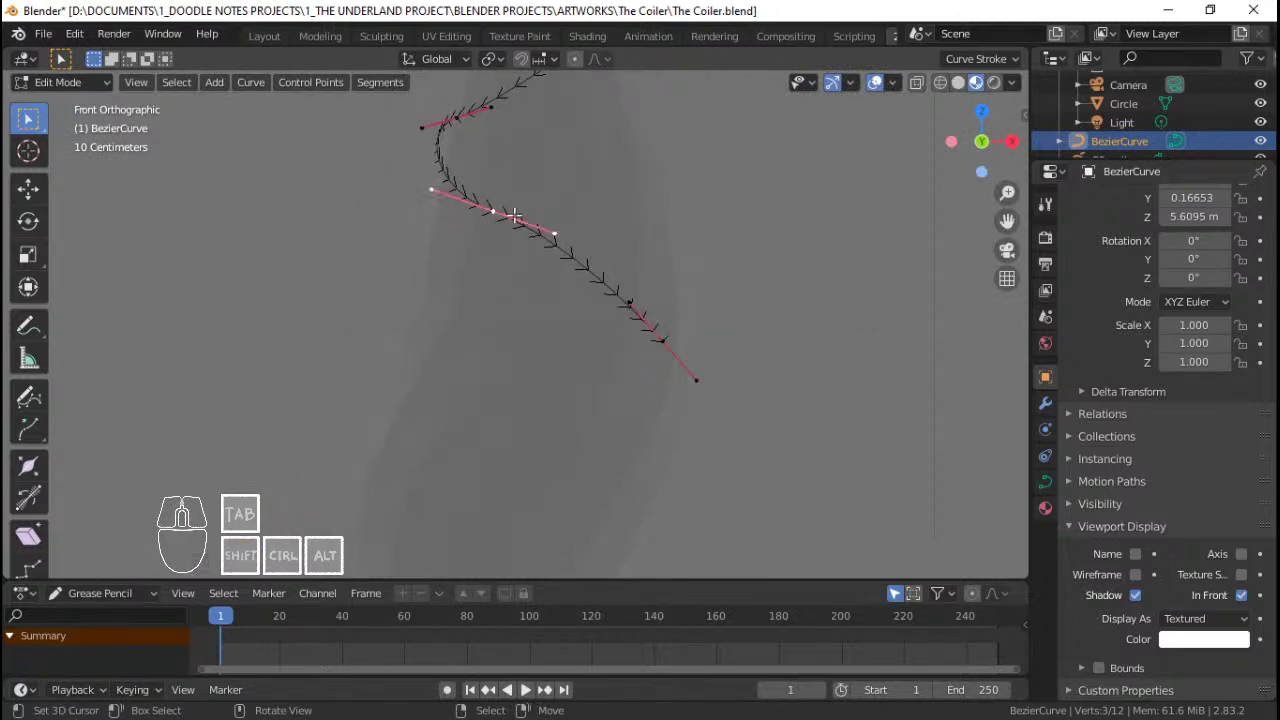
key("r")
left_click(755, 270)
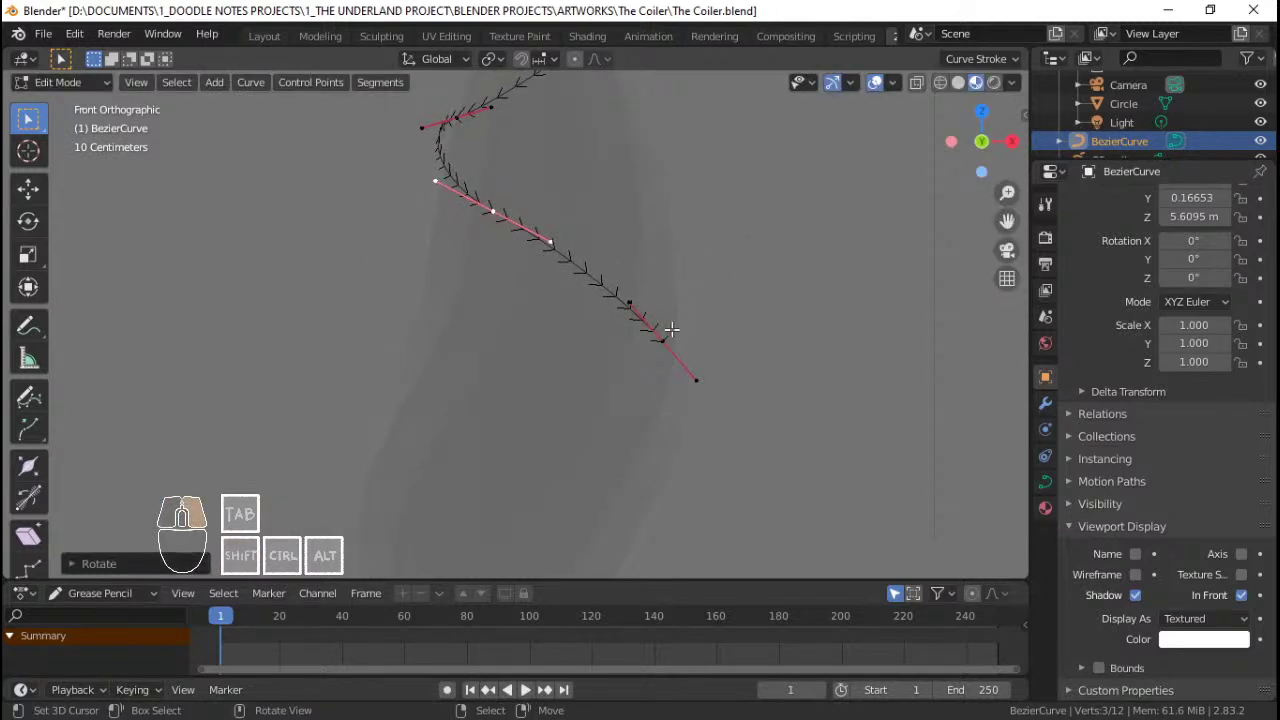
Step: In the camera view, lengthen the handles of the control point at the coil's lower left, beneath the wolf's head
key("KP_0")
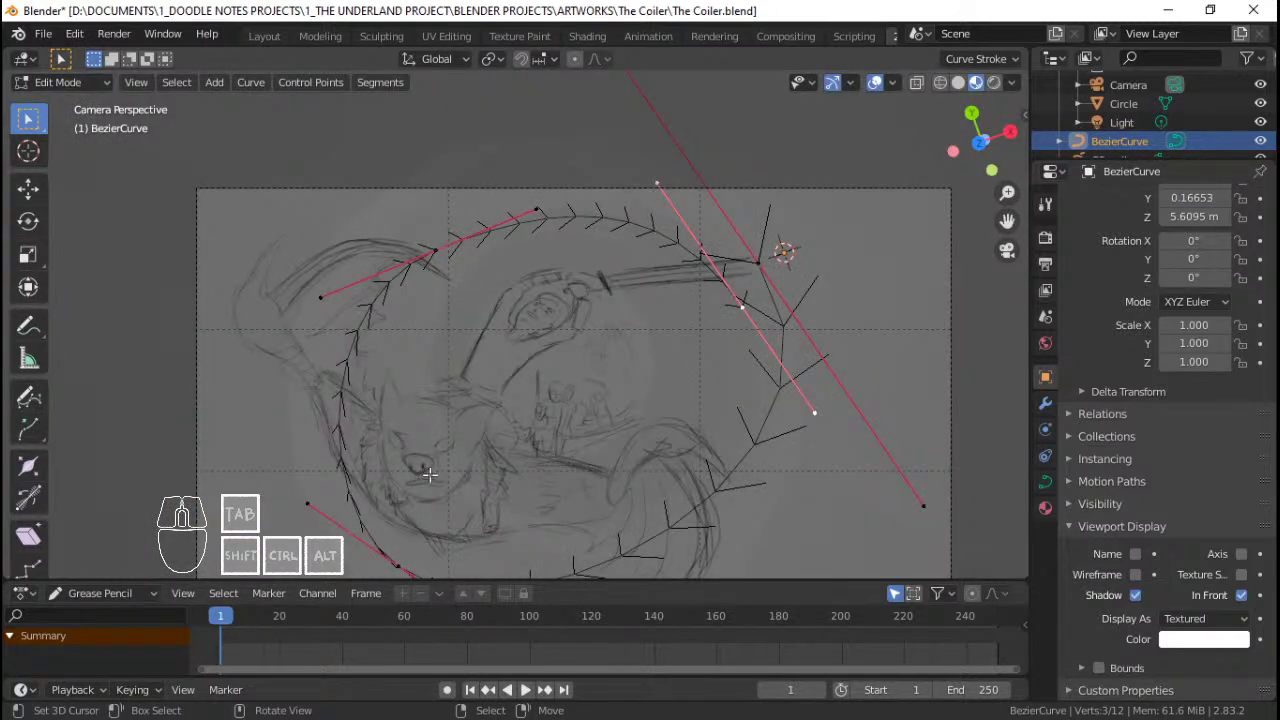
scroll(468, 430, "down", 2)
scroll(481, 437, "up", 2)
key("r")
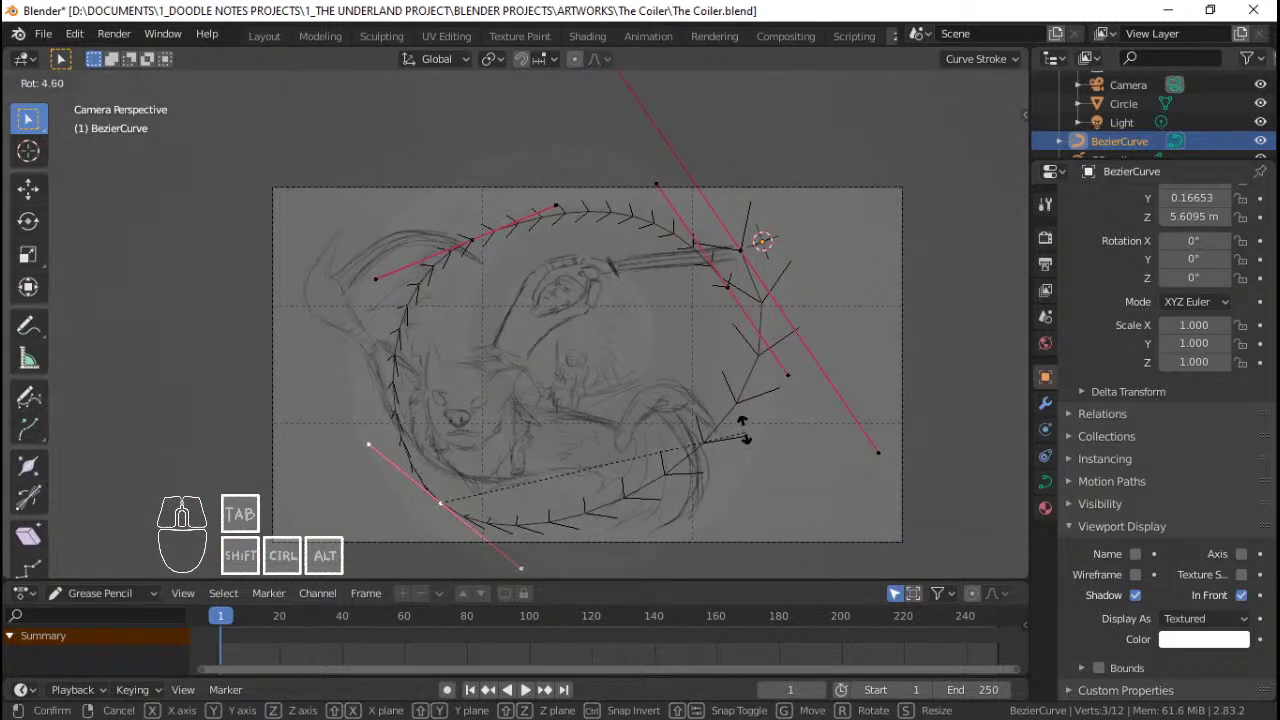
key("s")
left_click(776, 437)
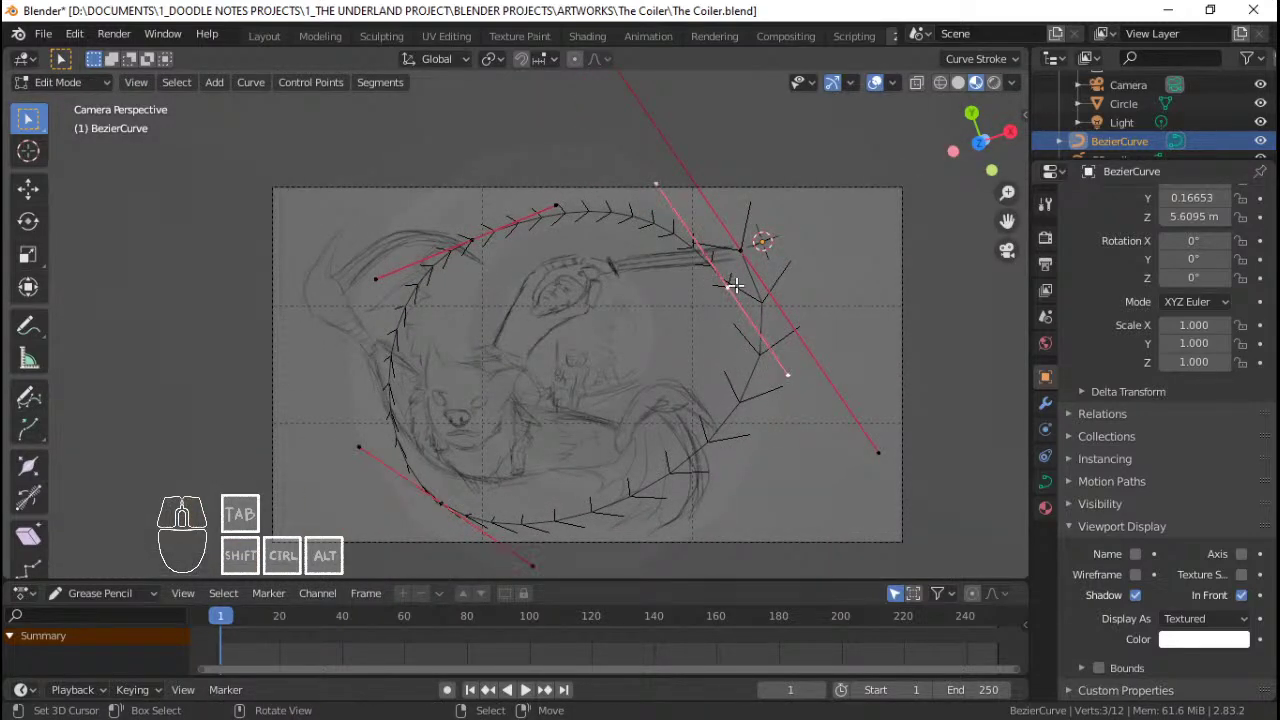
Step: Rotate the end point near the sword tip slightly and nudge it inward
scroll(766, 280, "up", 2)
key("r")
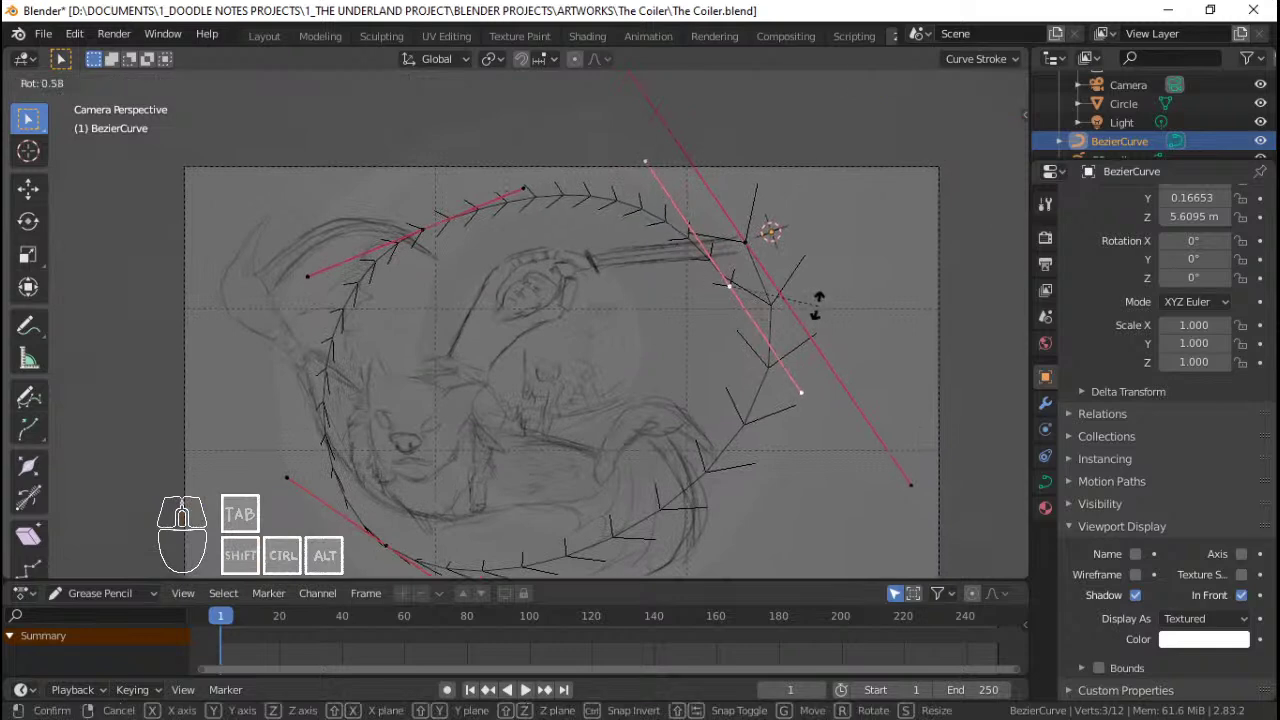
left_click(816, 306)
key("g")
left_click(812, 318)
Step: In front view, extrude a control point from the curve's end further down the tunnel and rotate its handles nearly horizontal
key("KP_1")
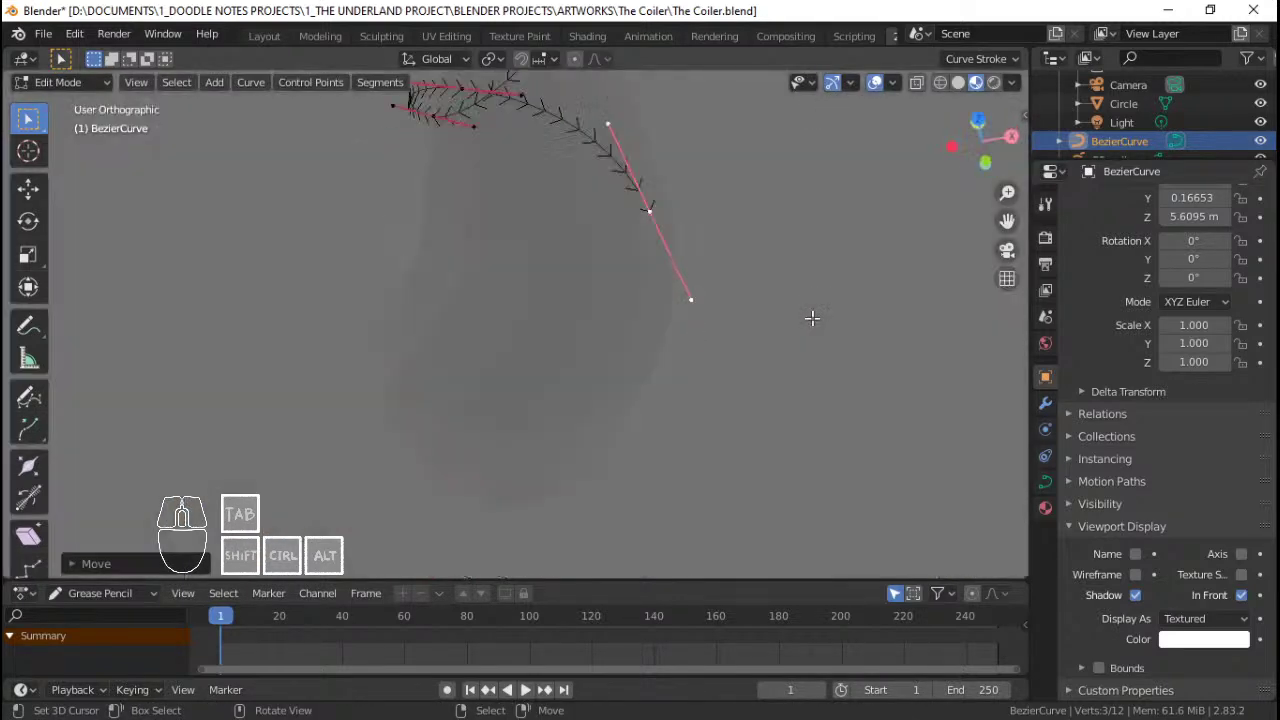
scroll(806, 318, "down", 3)
middle_click_drag(703, 367, 706, 326, "shift")
scroll(706, 326, "up", 1)
key("e")
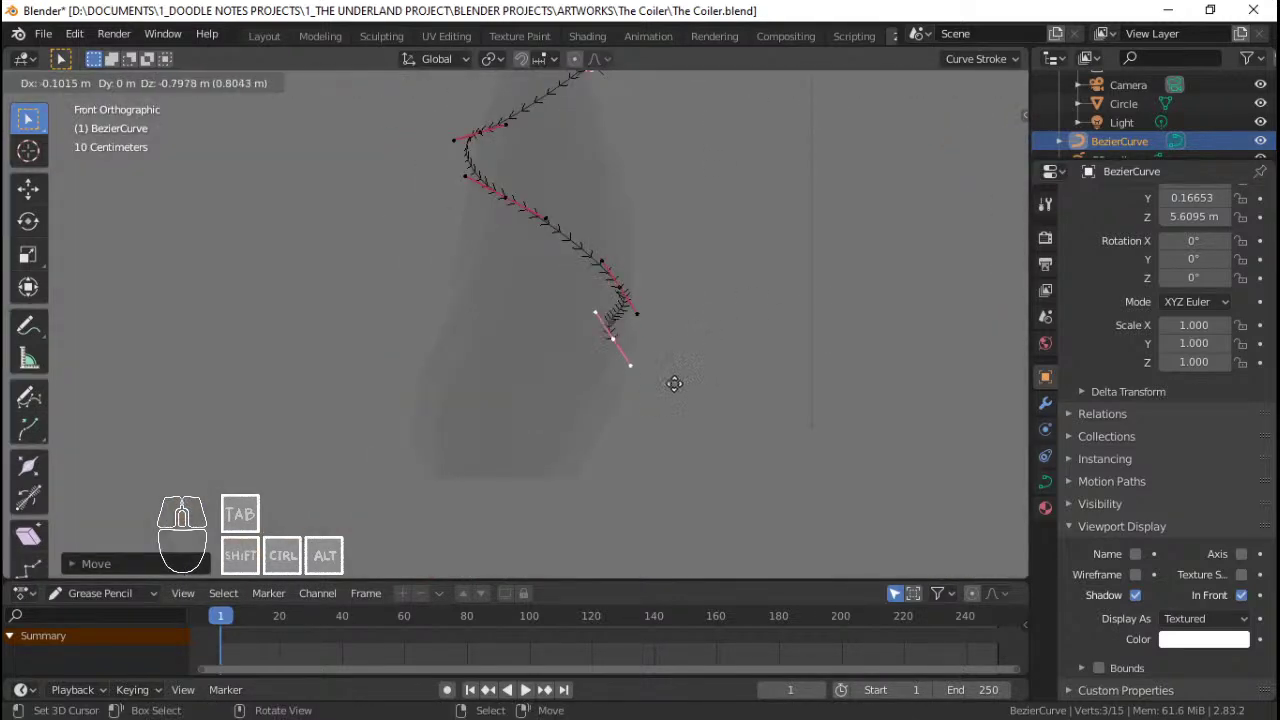
left_click(598, 397)
key("r")
left_click(465, 424)
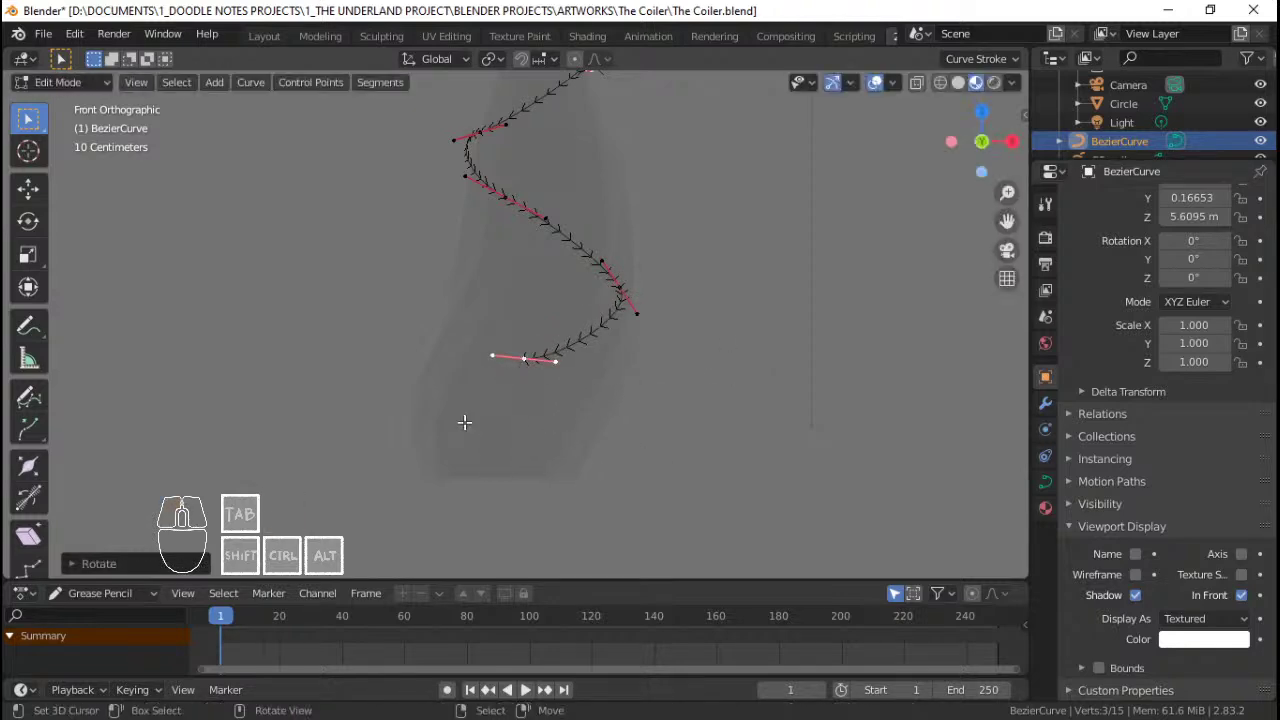
Step: In the camera view, rotate the new end point and move it beneath the characters, beside the wolf's head, to continue the coil
key("KP_0")
key("r")
left_click(562, 510)
key("g")
left_click(559, 545)
key("r")
left_click(756, 463)
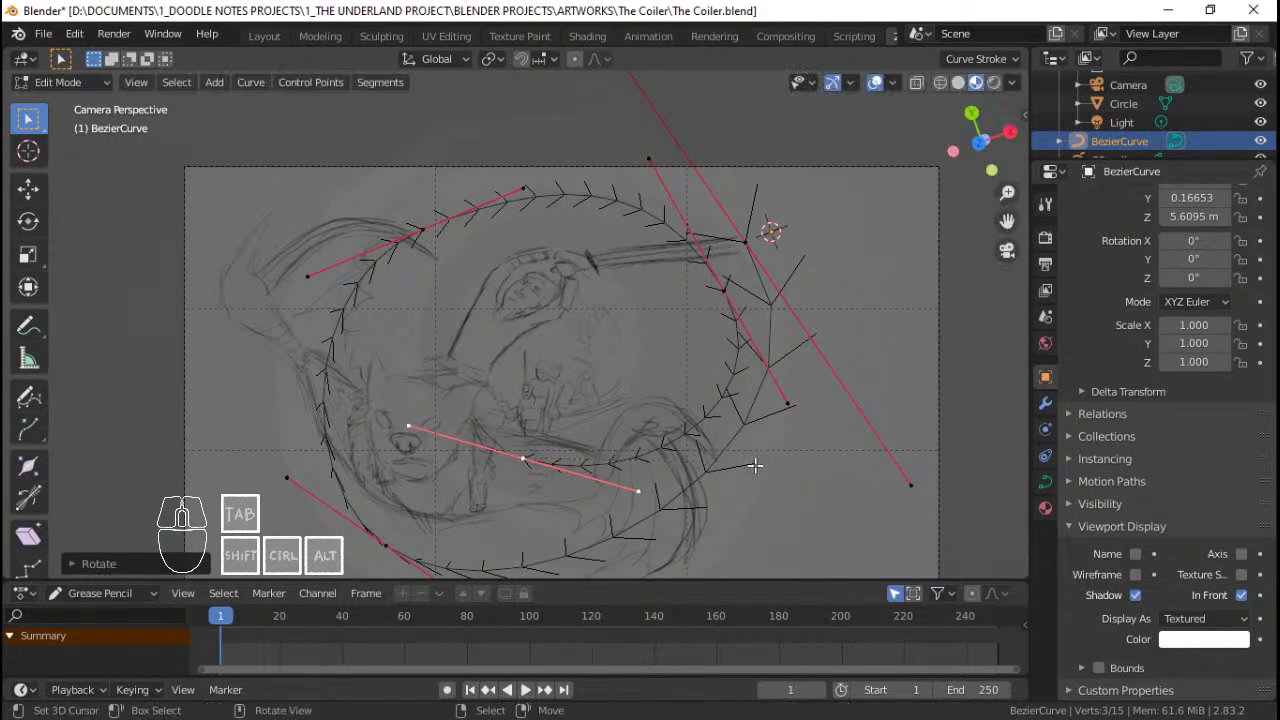
key("g")
left_click(718, 481)
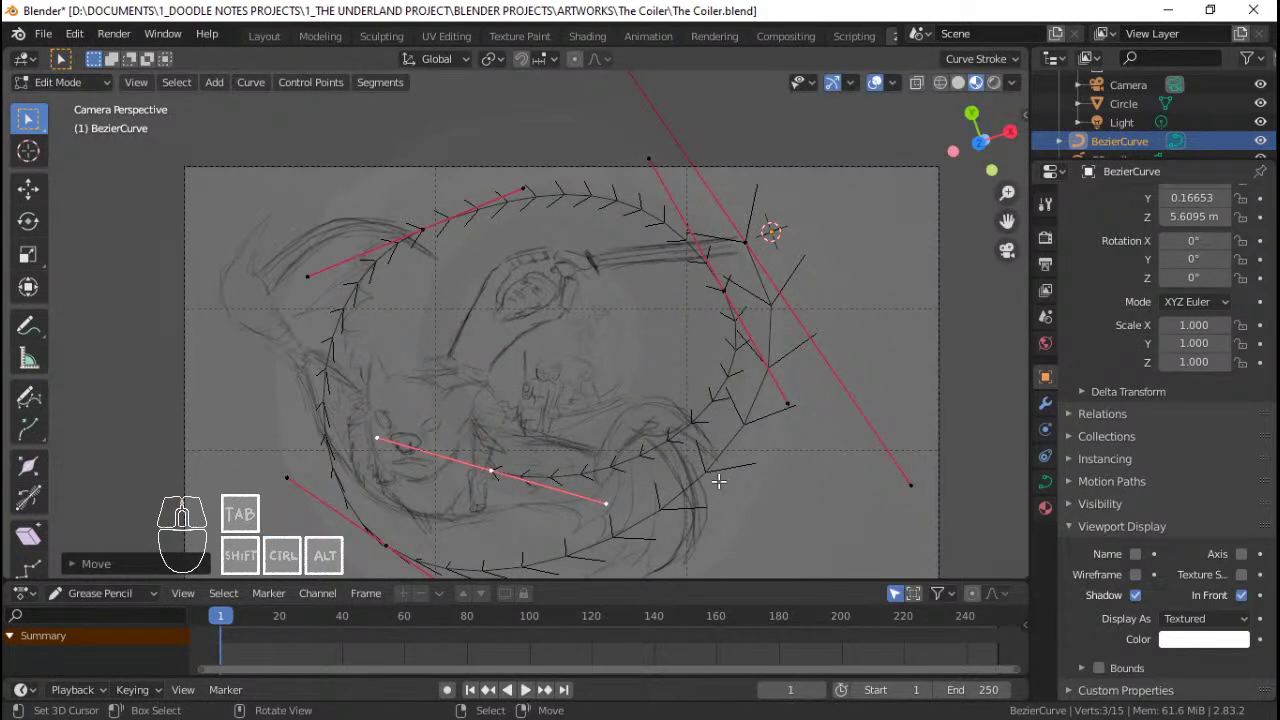
Step: Rotate the control point near the sword tip about 6° and shift it left into the coil
key("r")
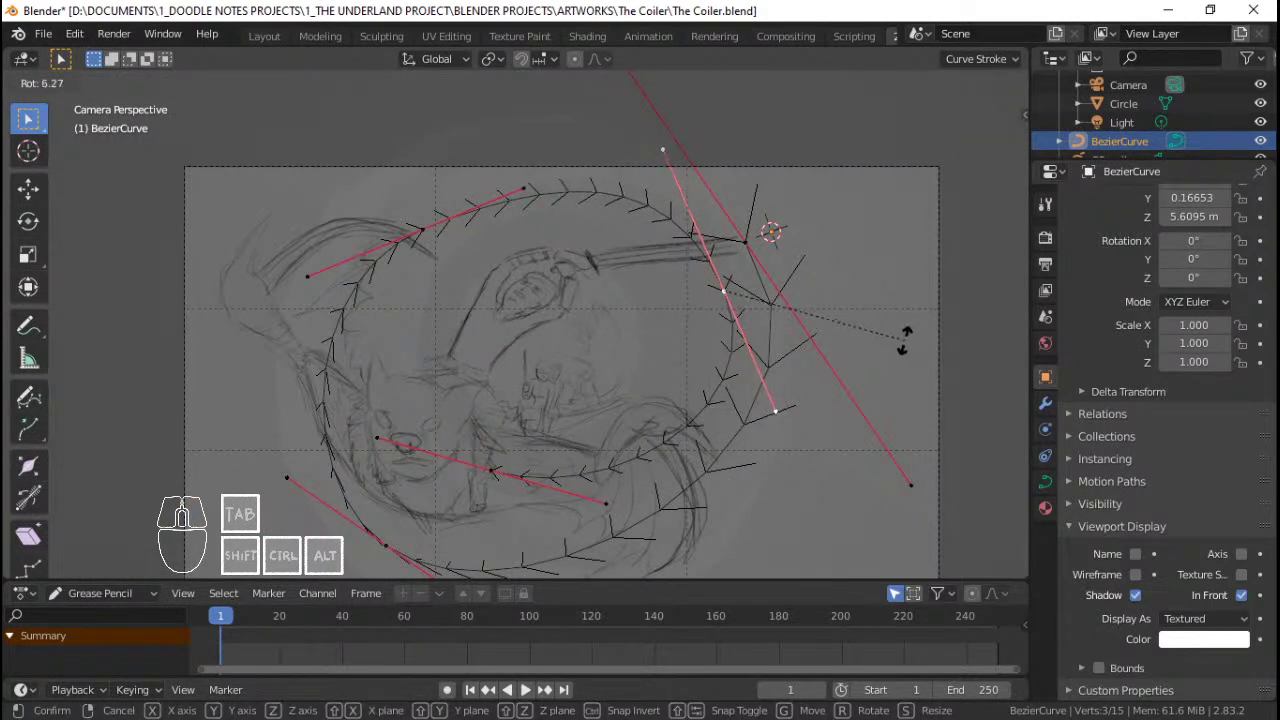
left_click(902, 340)
key("g")
left_click(682, 304)
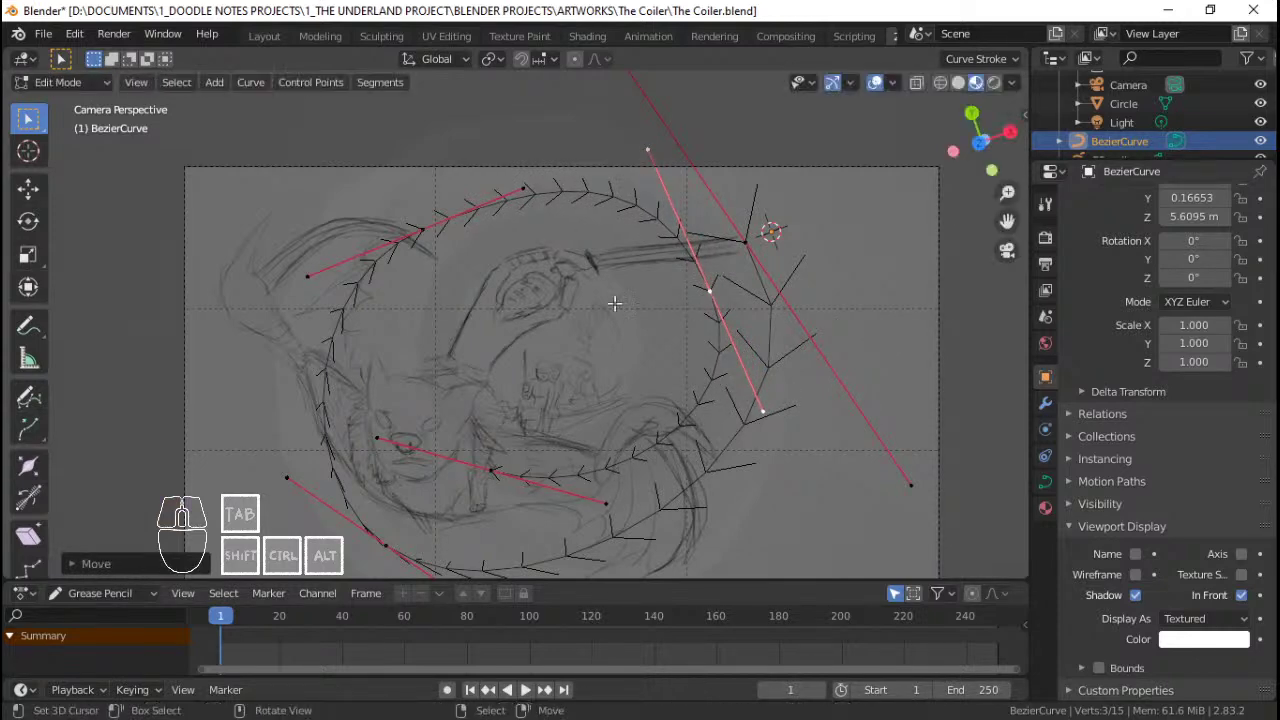
Step: Shorten the handles of the coil's upper-left control point and nudge it slightly to the left
key("s")
left_click(738, 301)
key("g")
left_click(731, 300)
key("s")
left_click(754, 300)
Step: Scale the handles of the control point near the sword tip to about 0.84 and rotate the coil's upper-left control point
right_click(755, 309)
key("s")
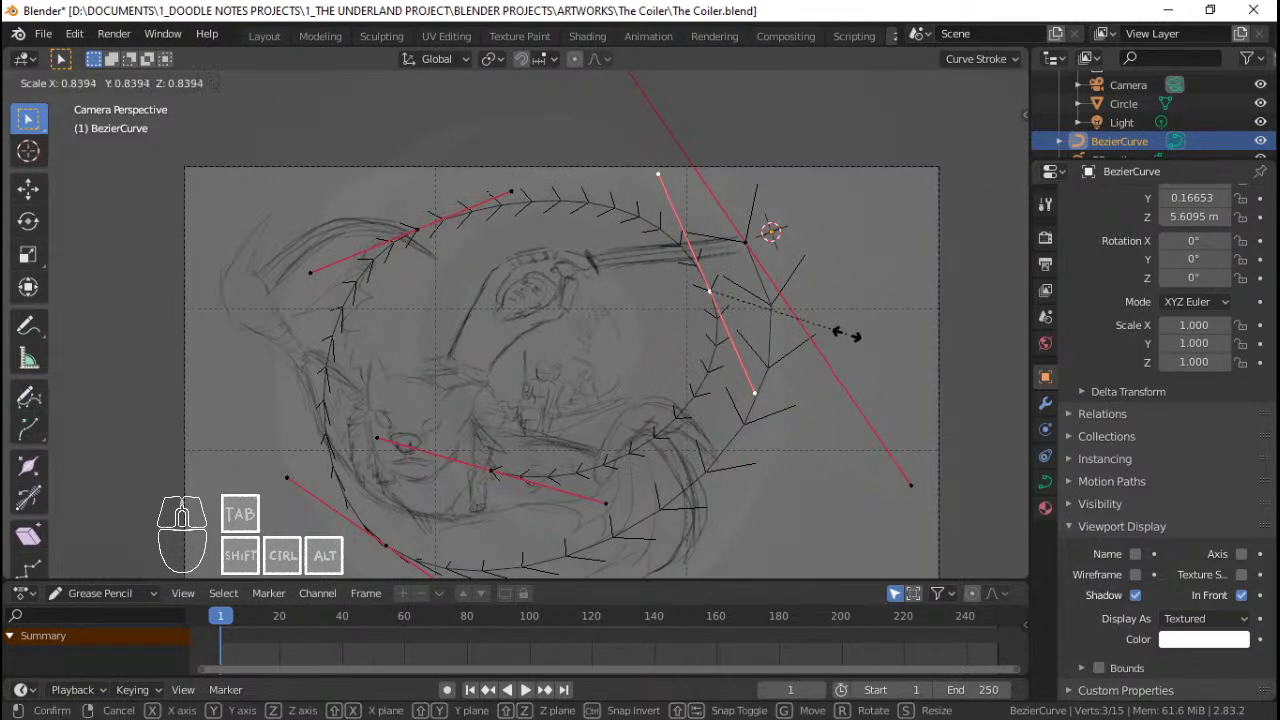
left_click(851, 334)
right_click(410, 231)
key("r")
left_click(648, 290)
Step: Move the curve's end point beside the wolf's head further down and rotate its handles closer to horizontal
scroll(632, 382, "down", 1)
middle_click_drag(619, 419, 627, 377, "shift")
scroll(622, 380, "up", 2)
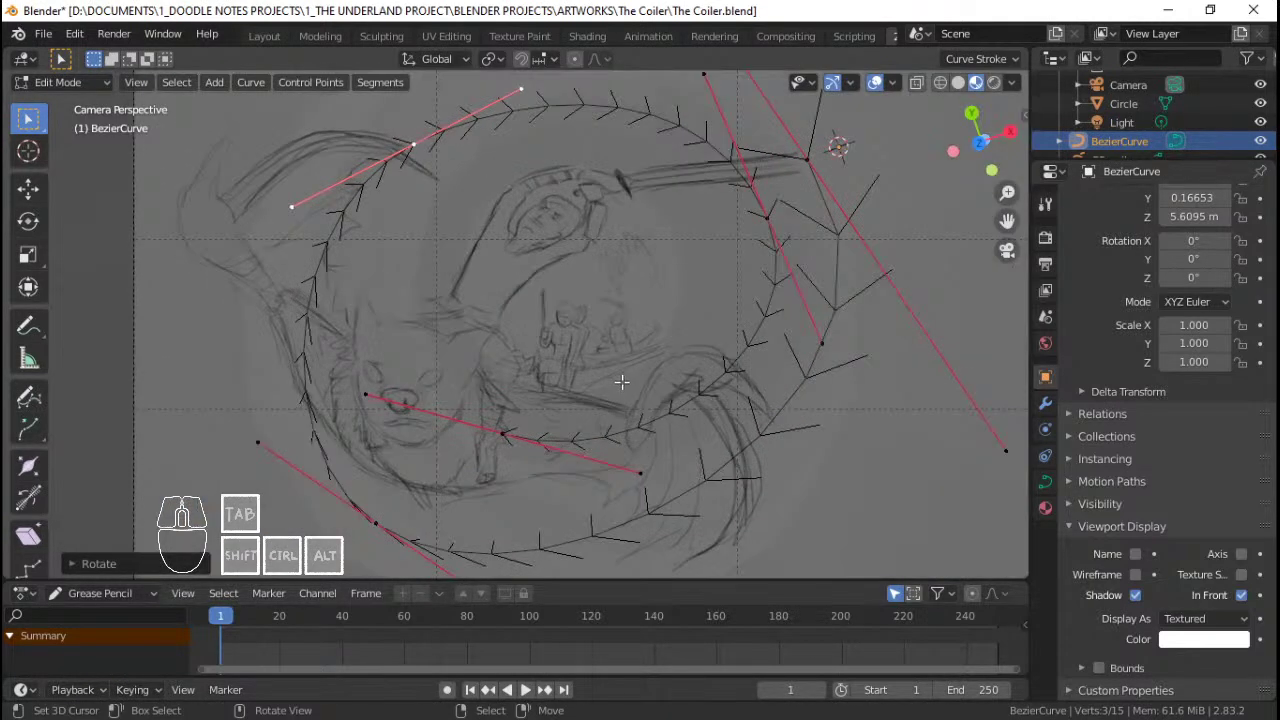
right_click(507, 443)
key("g")
left_click(504, 464)
key("r")
left_click(751, 475)
key("g")
left_click(747, 498)
key("r")
left_click(749, 491)
key("g")
left_click(746, 497)
Step: In top view, extrude a control point from the curve's end around the spiral's far side, rotate its handles and position it inward
key("KP_1")
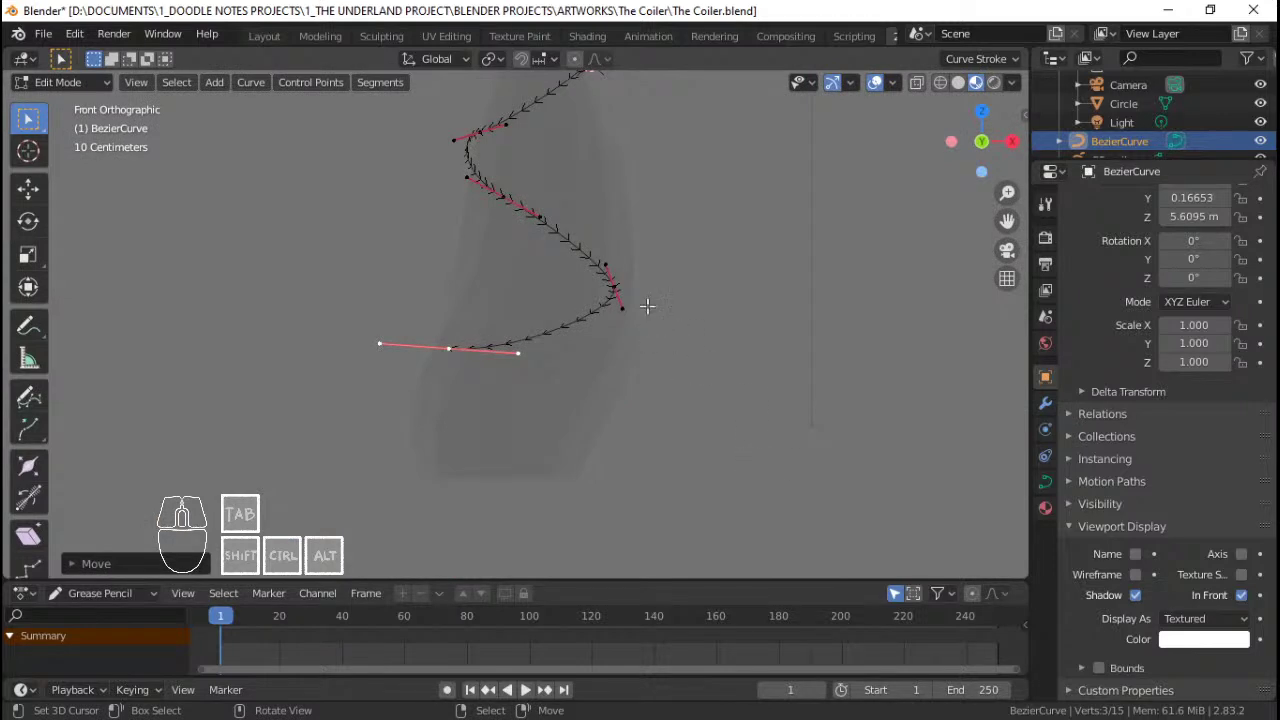
key("KP_7")
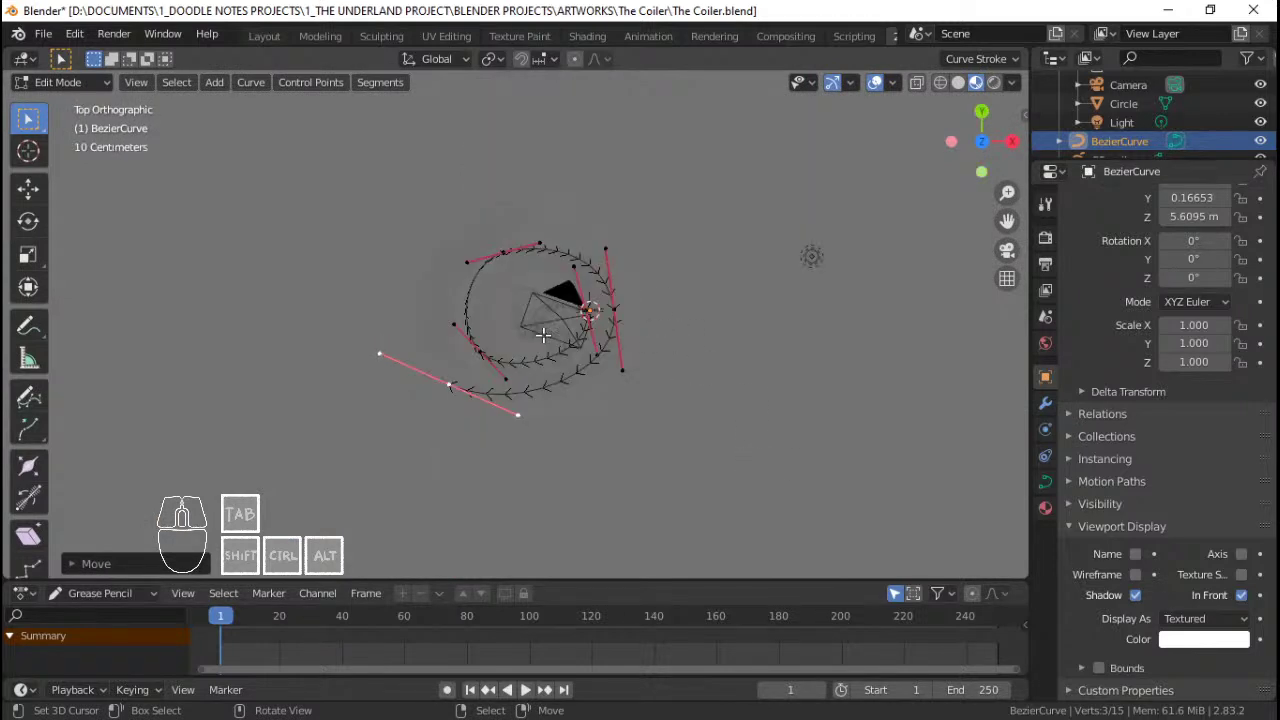
scroll(457, 386, "up", 3)
key("e")
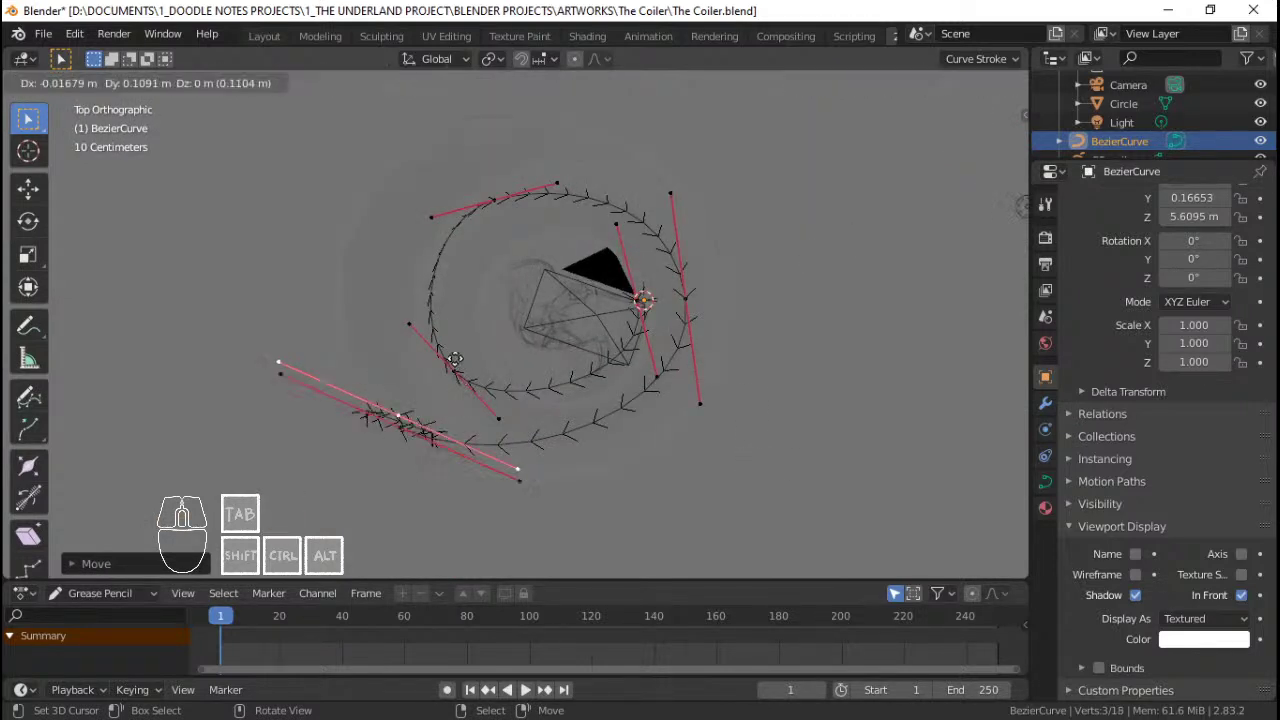
left_click(461, 194)
key("r")
left_click(284, 300)
key("g")
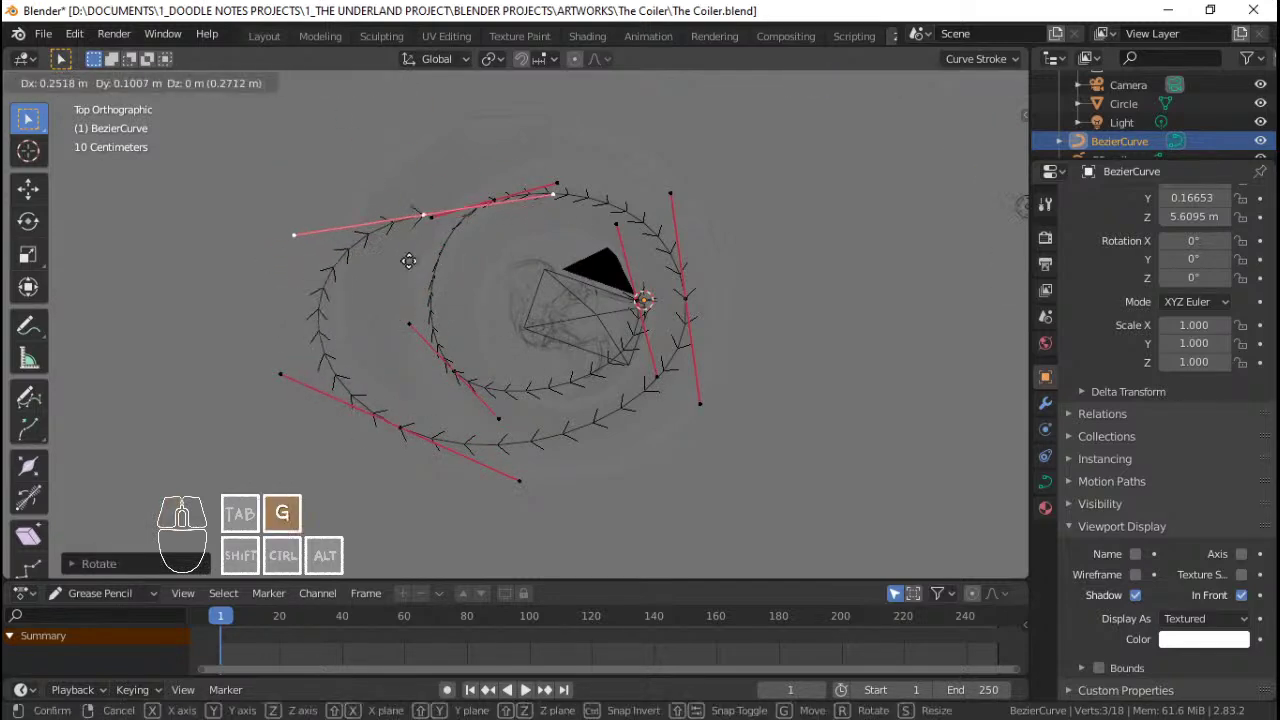
left_click(514, 251)
Step: In the camera view, rotate the new end point, lengthen its handles and move it left above the character holding the sword
key("KP_0")
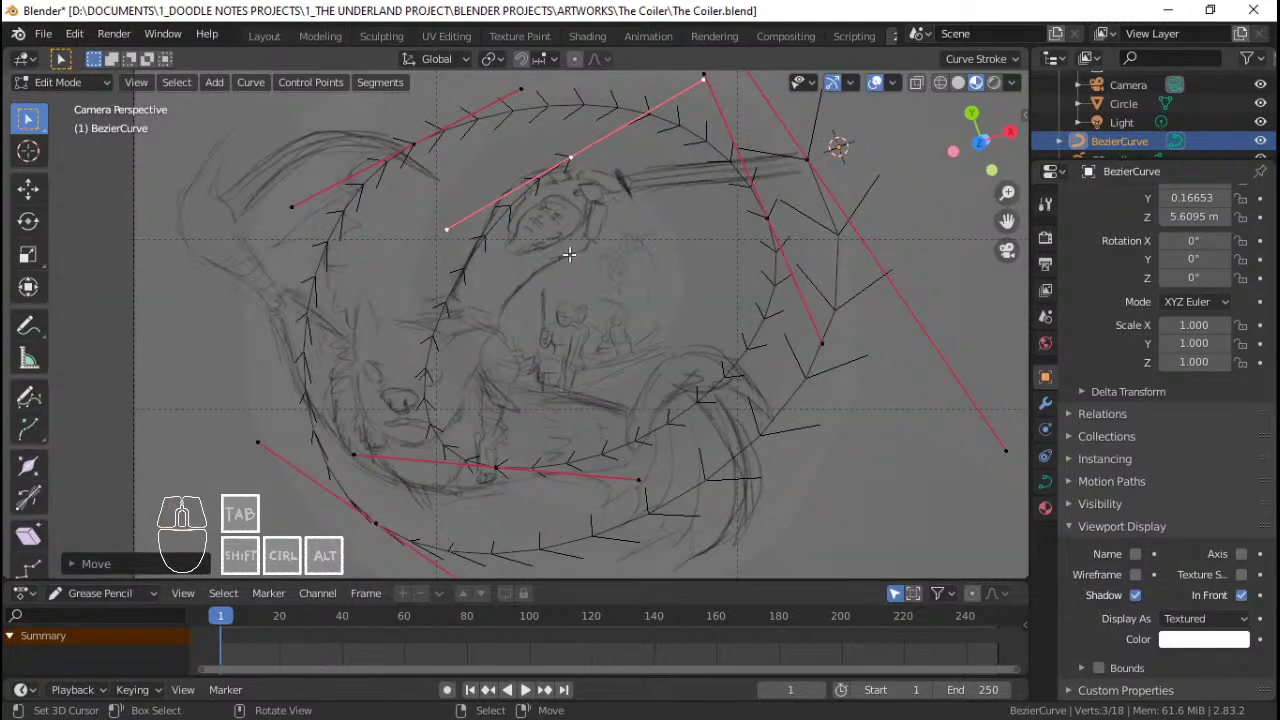
key("r")
left_click(767, 289)
key("s")
left_click(830, 322)
key("r")
left_click(811, 377)
key("g")
left_click(763, 382)
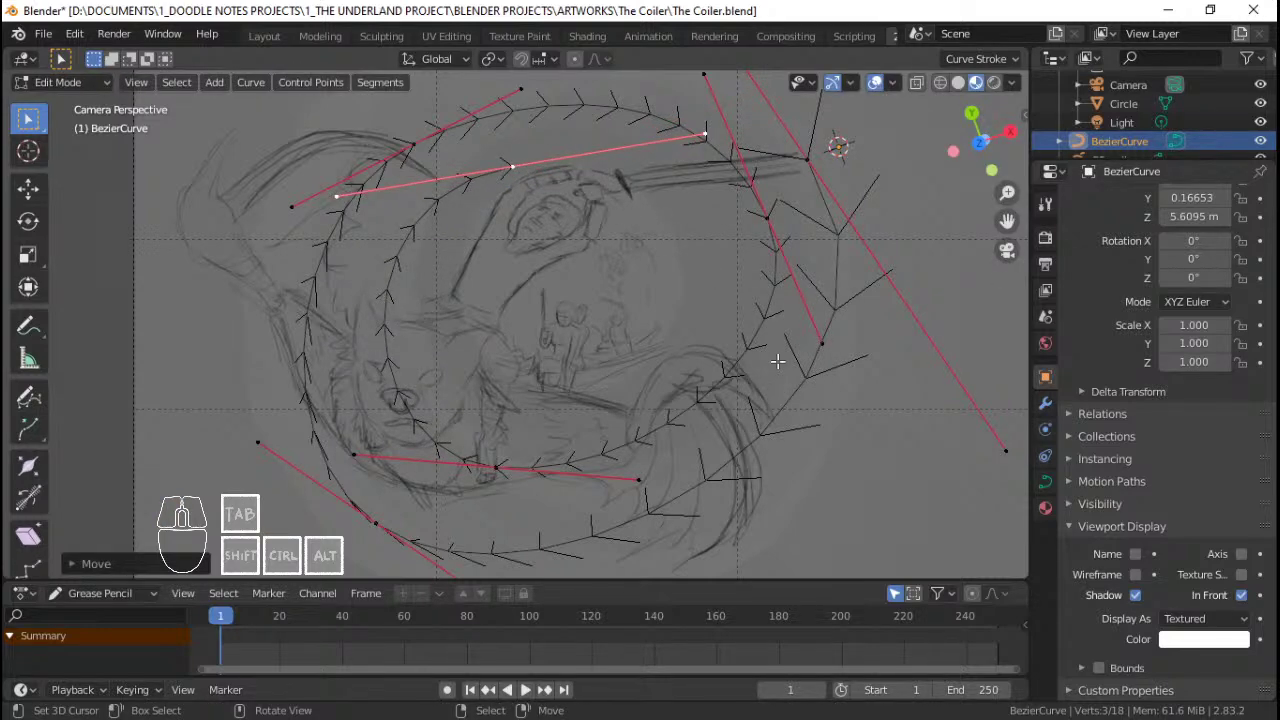
Step: In front view, move the end point down the tunnel toward its far wall and rotate its handles along the downward slope
key("KP_7")
key("KP_1")
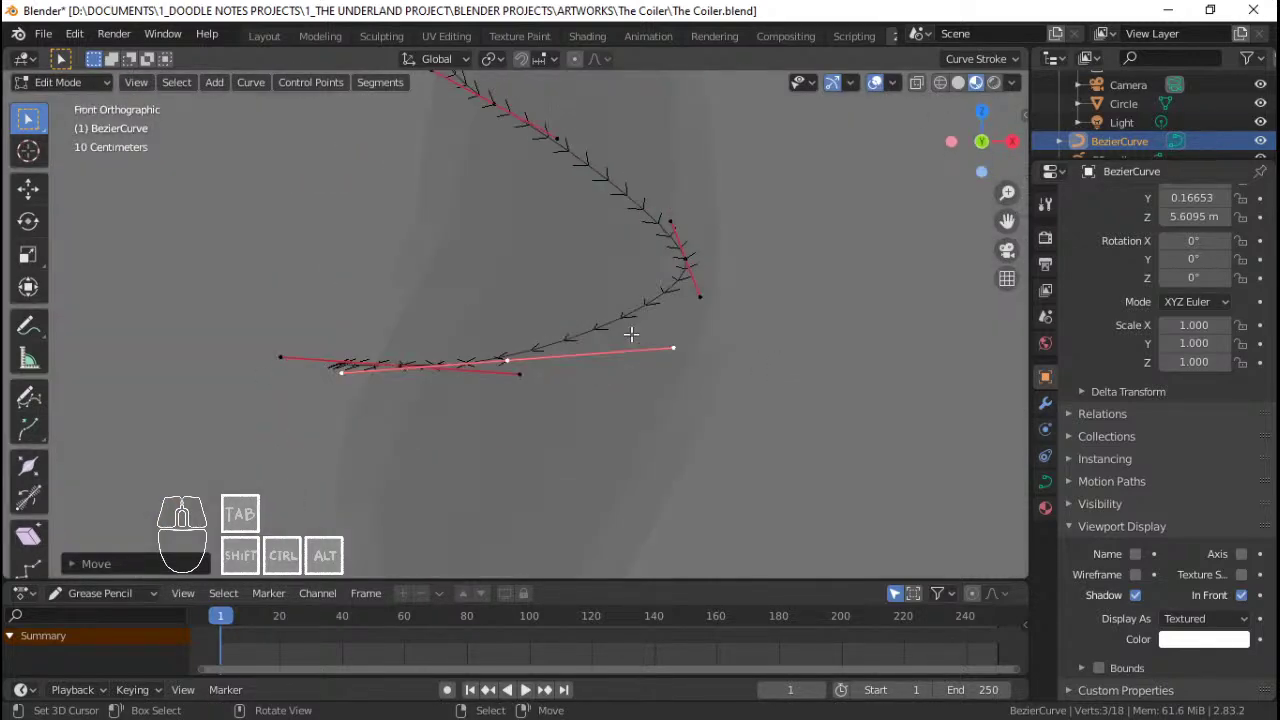
key("g")
left_click(713, 370)
key("r")
left_click(711, 462)
key("g")
left_click(729, 471)
key("g")
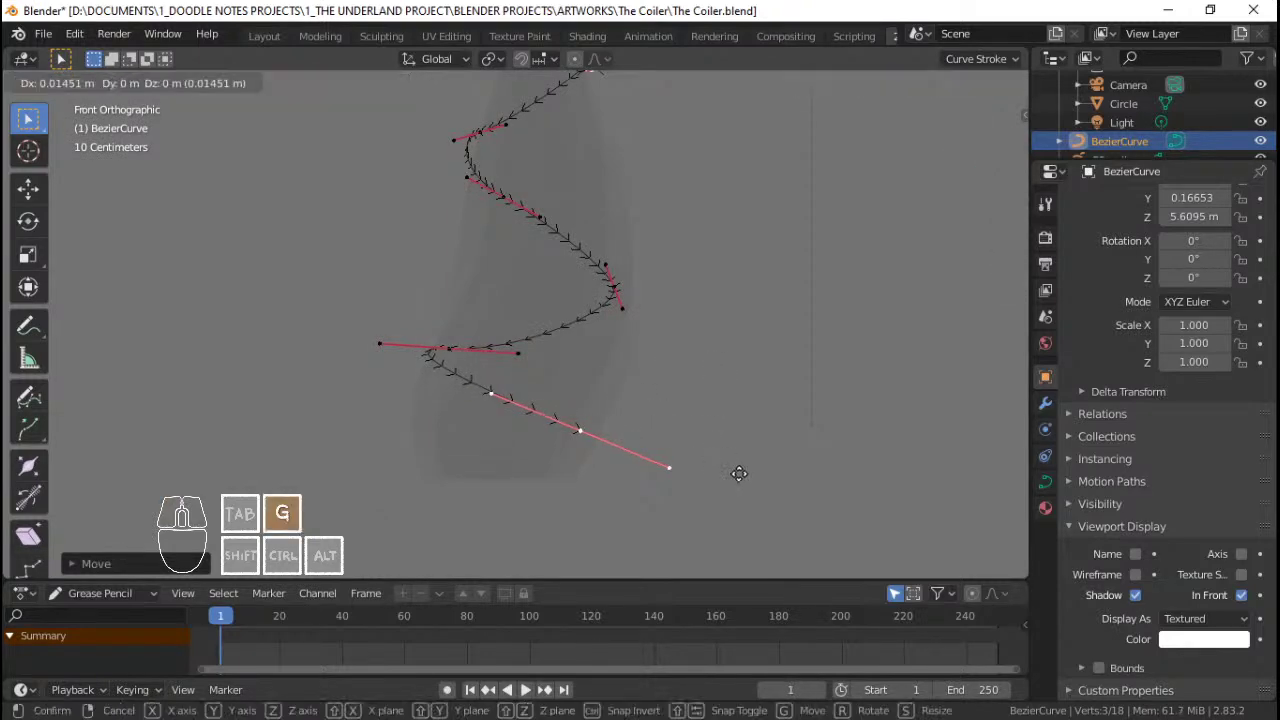
left_click(737, 472)
Step: In the camera view, rotate the control point beneath the characters, beside the wolf's head, and lengthen its handles
key("KP_0")
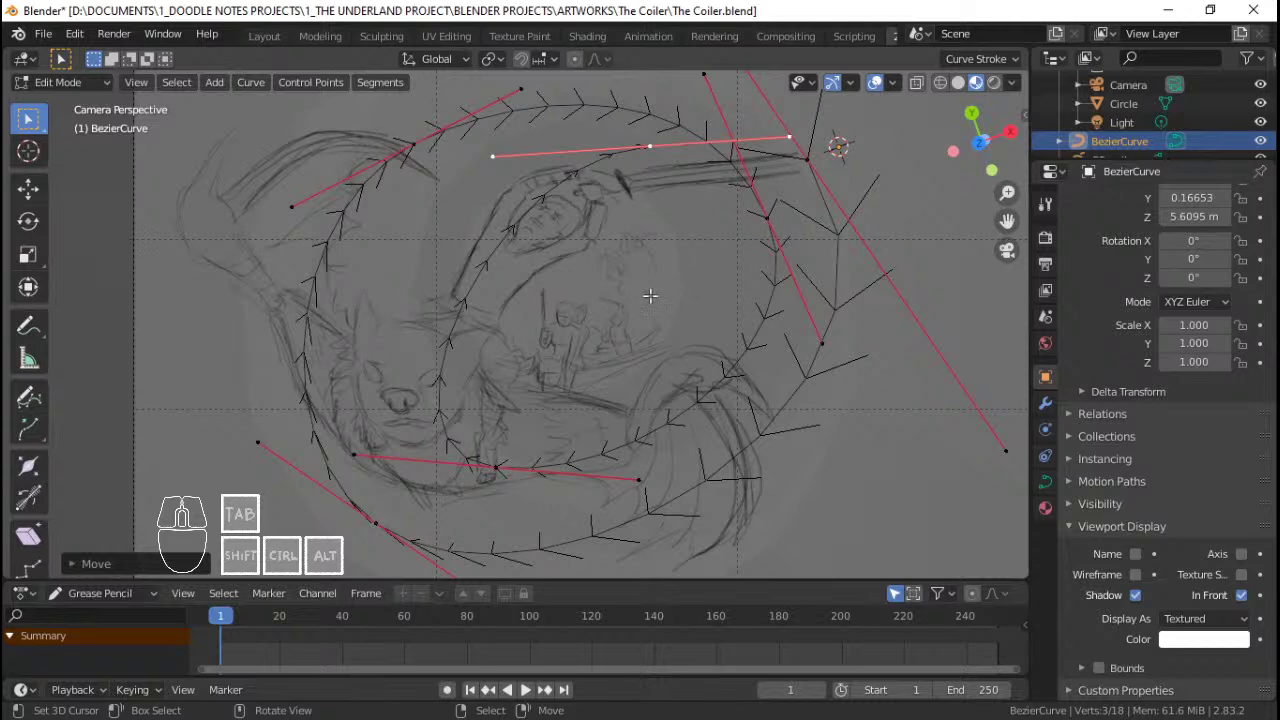
right_click(500, 471)
key("r")
left_click(804, 450)
key("s")
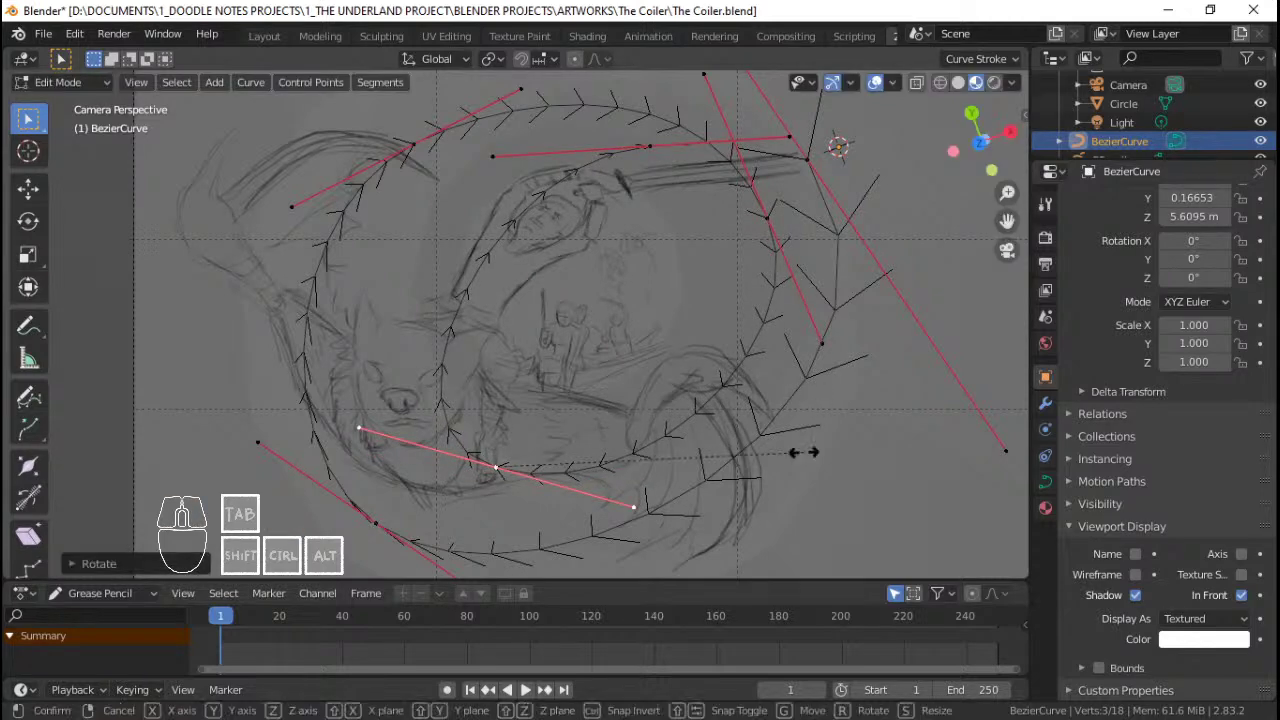
left_click(865, 470)
Step: Pull the left handle of the curve's end point outward to widen the inner coil
right_click(492, 156)
key("g")
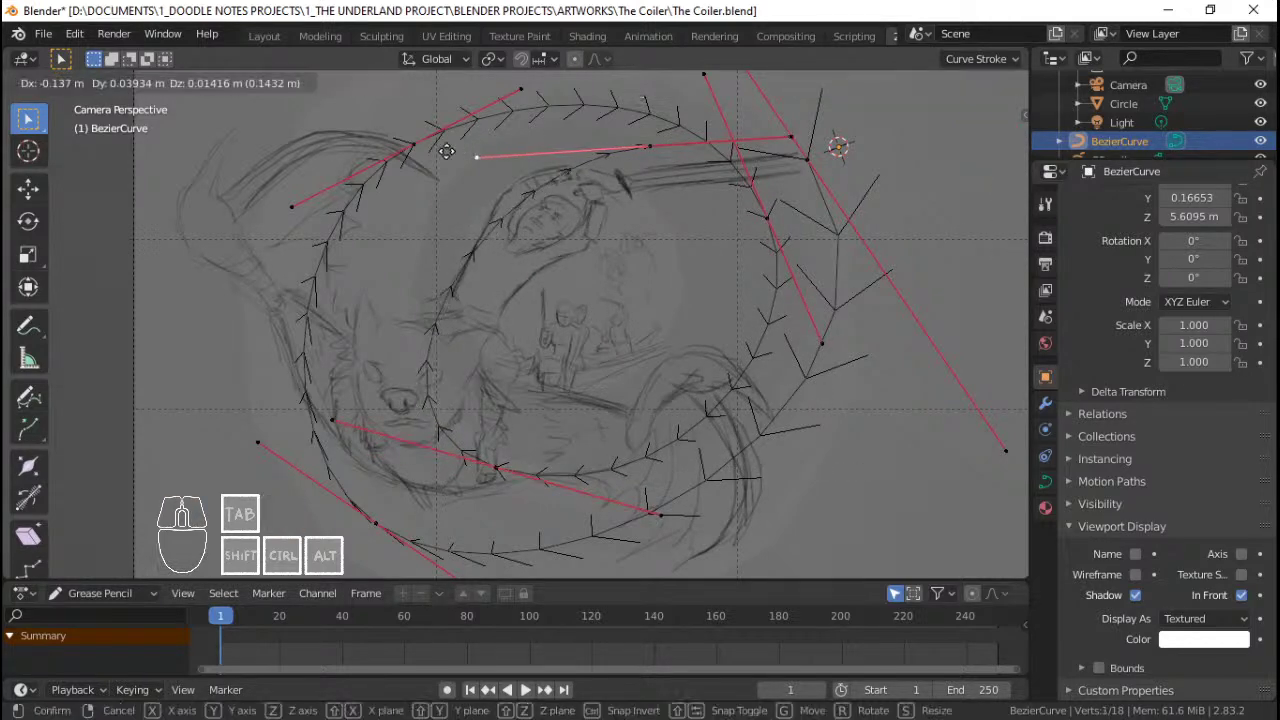
left_click(342, 120)
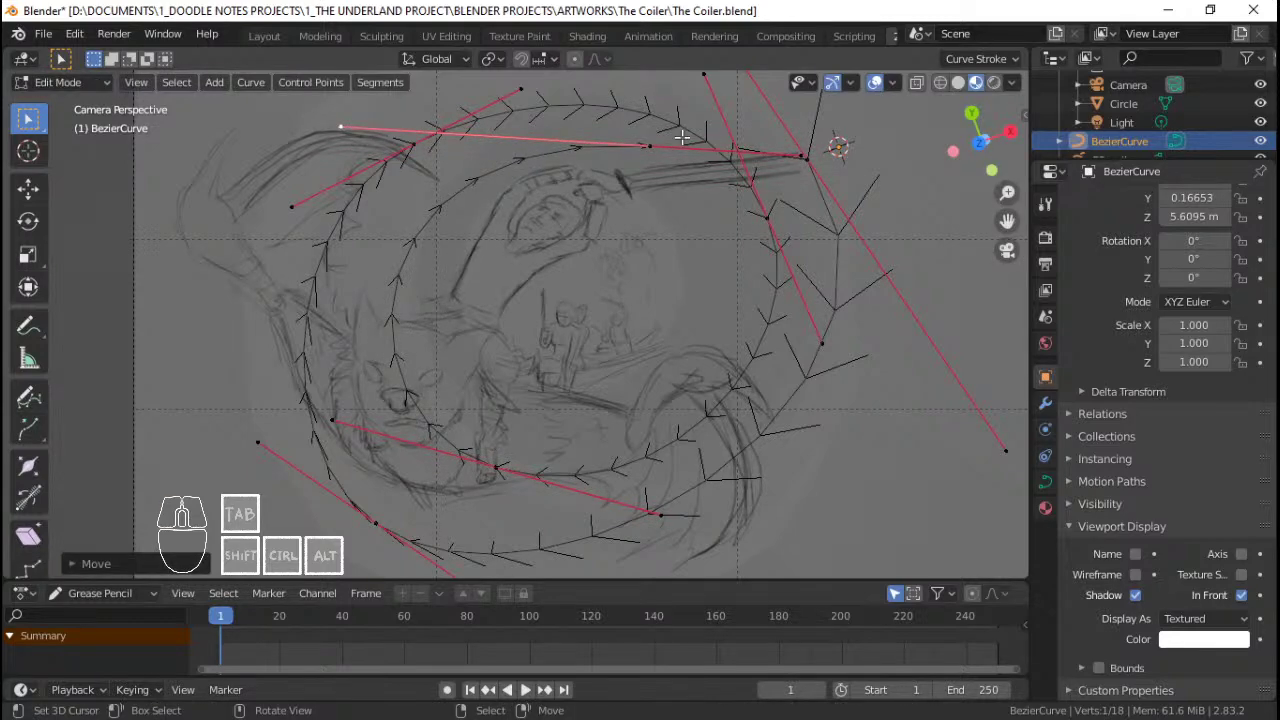
Step: Rotate the curve's end point about 20° and move it just below the sword blade
right_click(681, 137)
key("r")
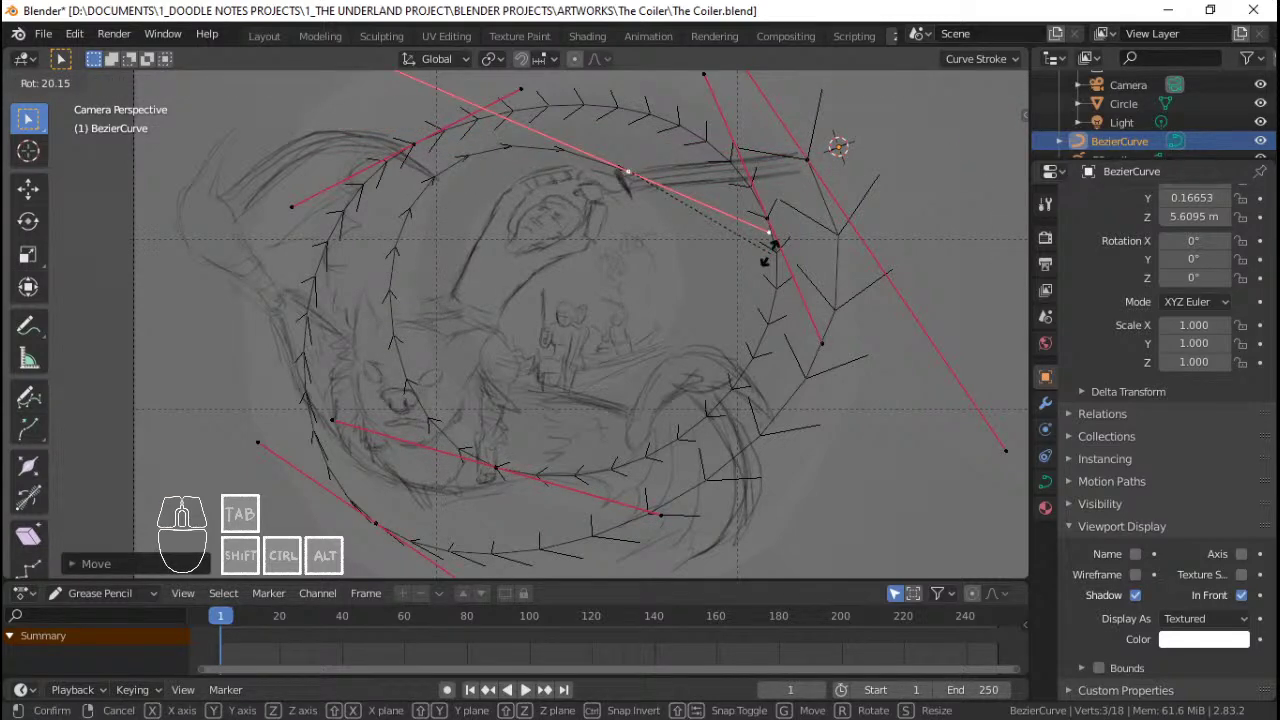
left_click(776, 243)
key("g")
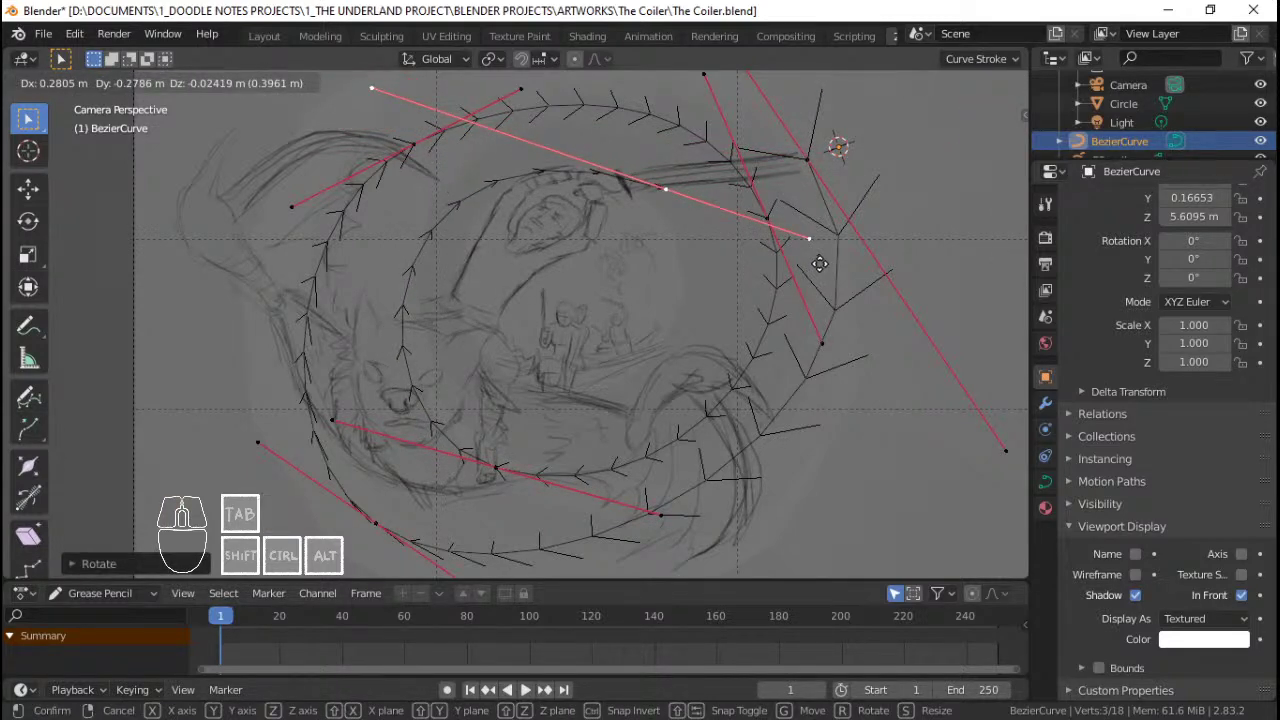
left_click(818, 263)
Step: Extrude another control point from below the sword blade toward the small figures, then rotate and shorten its handles
key("e")
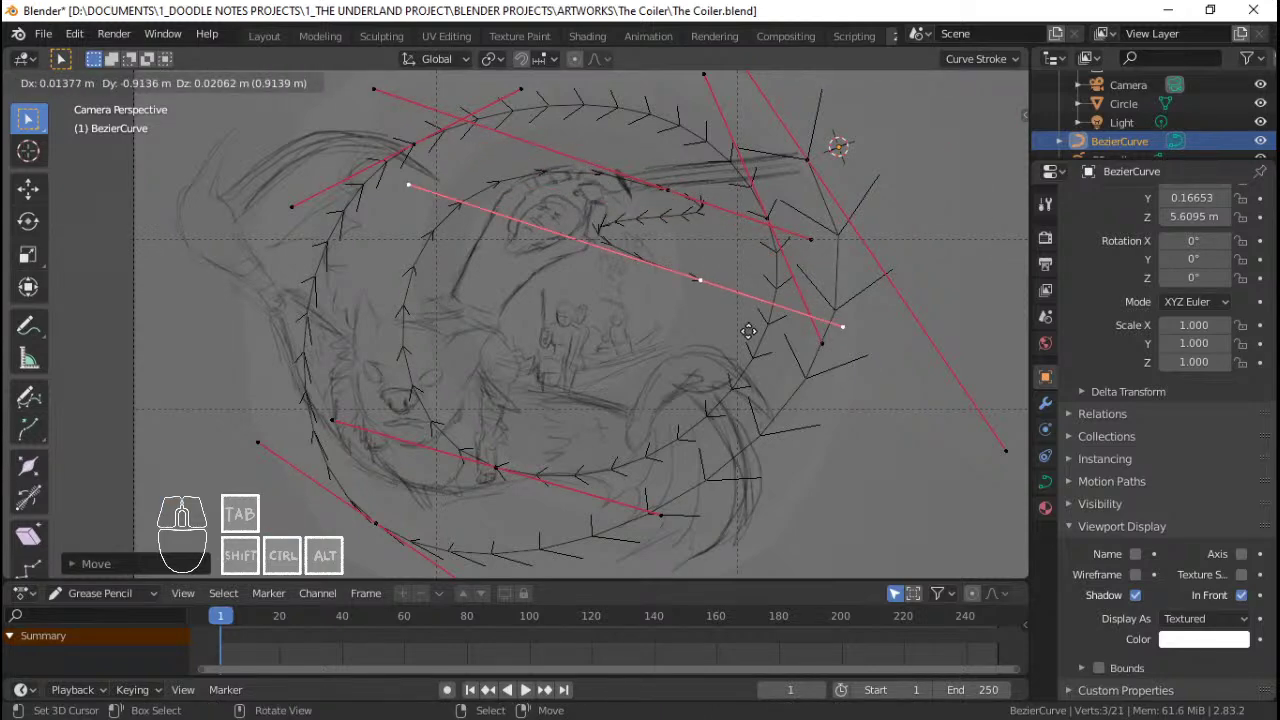
left_click(748, 331)
key("s")
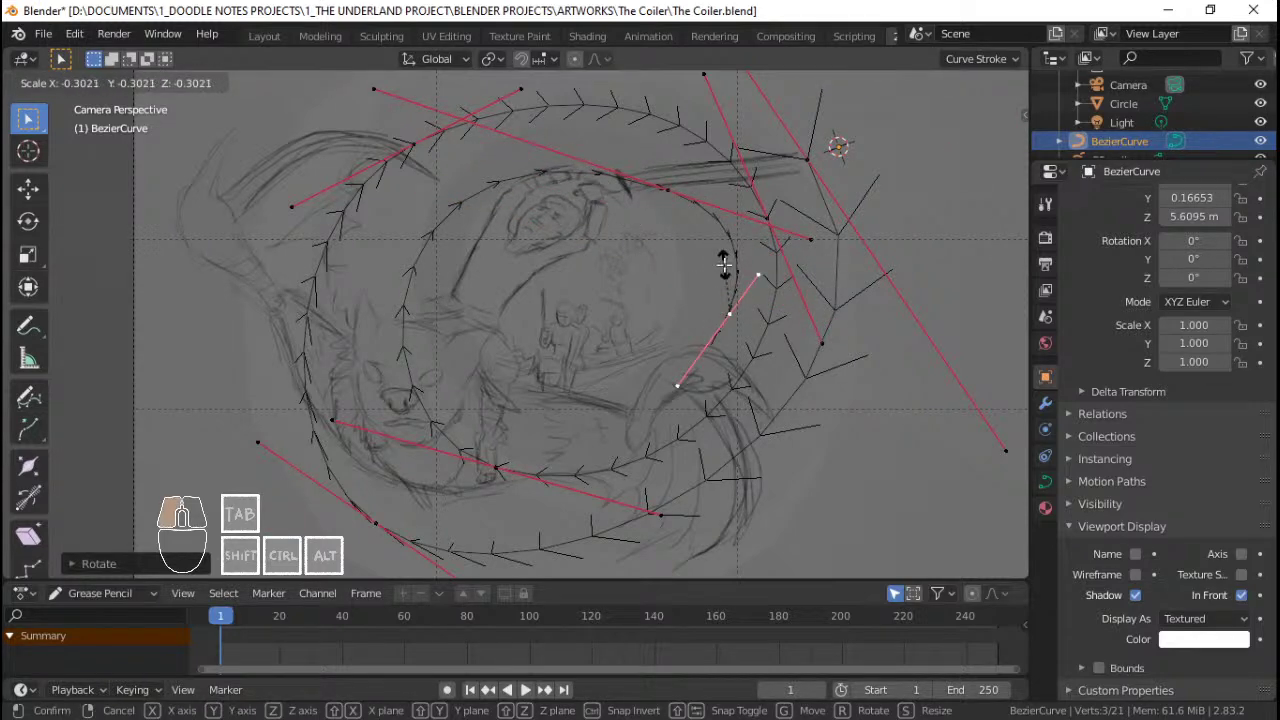
left_click(872, 303)
key("ctrl+z")
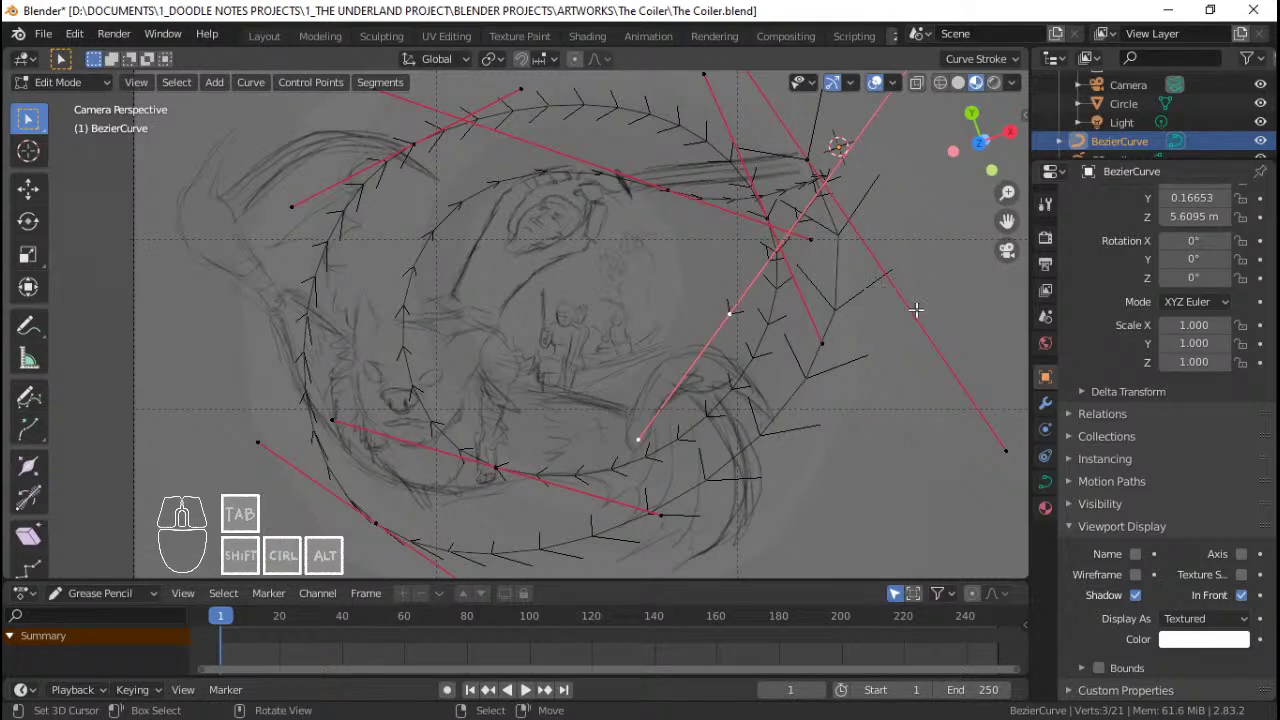
key("s")
left_click(668, 177)
Step: Shorten the inward handle of the curve's control point below the sword blade, then reposition and rotate the end point beside the small figures
key("g")
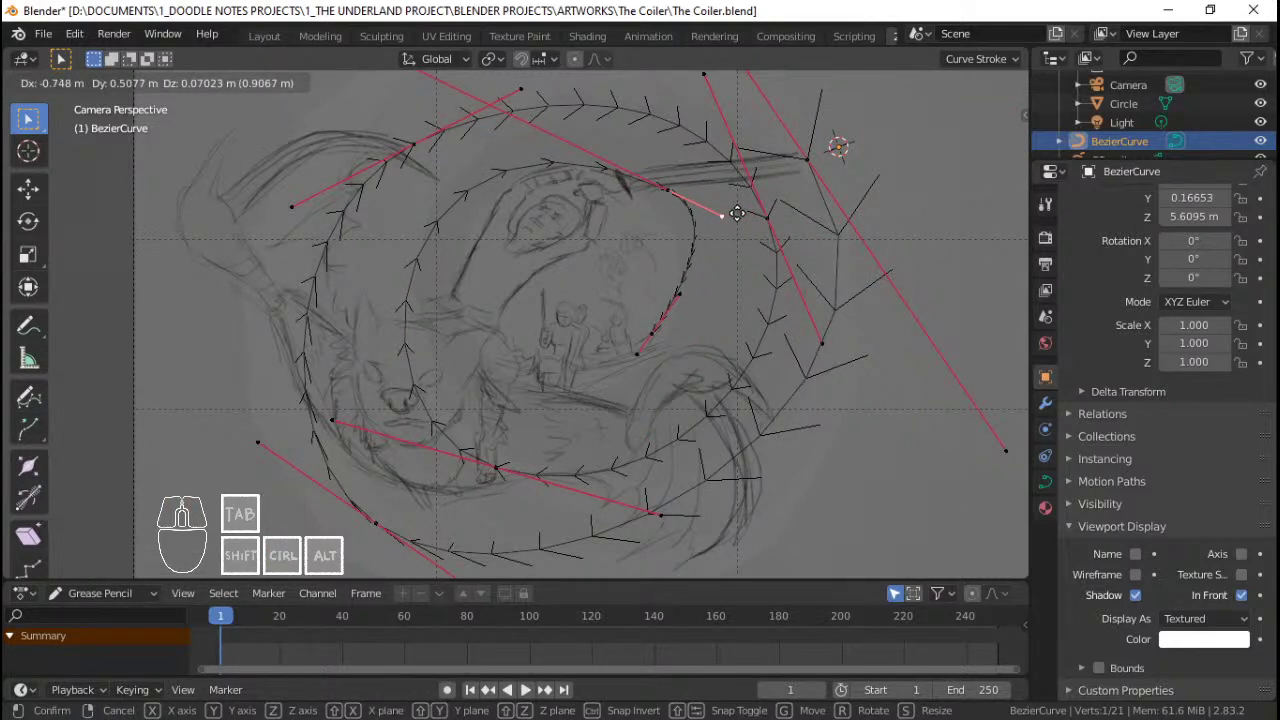
left_click(737, 213)
key("g")
left_click(692, 341)
key("r")
left_click(815, 376)
key("g")
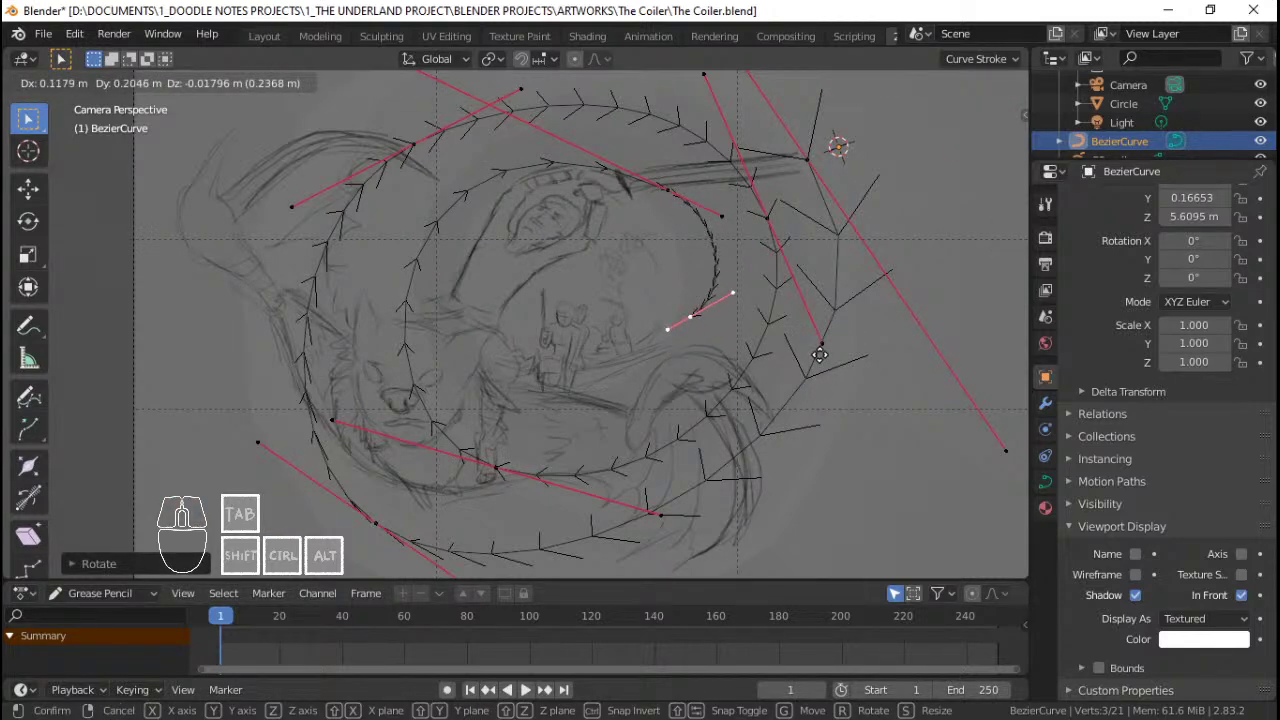
left_click(819, 355)
Step: Raise the control point on the sword blade slightly, return to Object Mode and save the file
right_click(669, 196)
key("g")
left_click(673, 178)
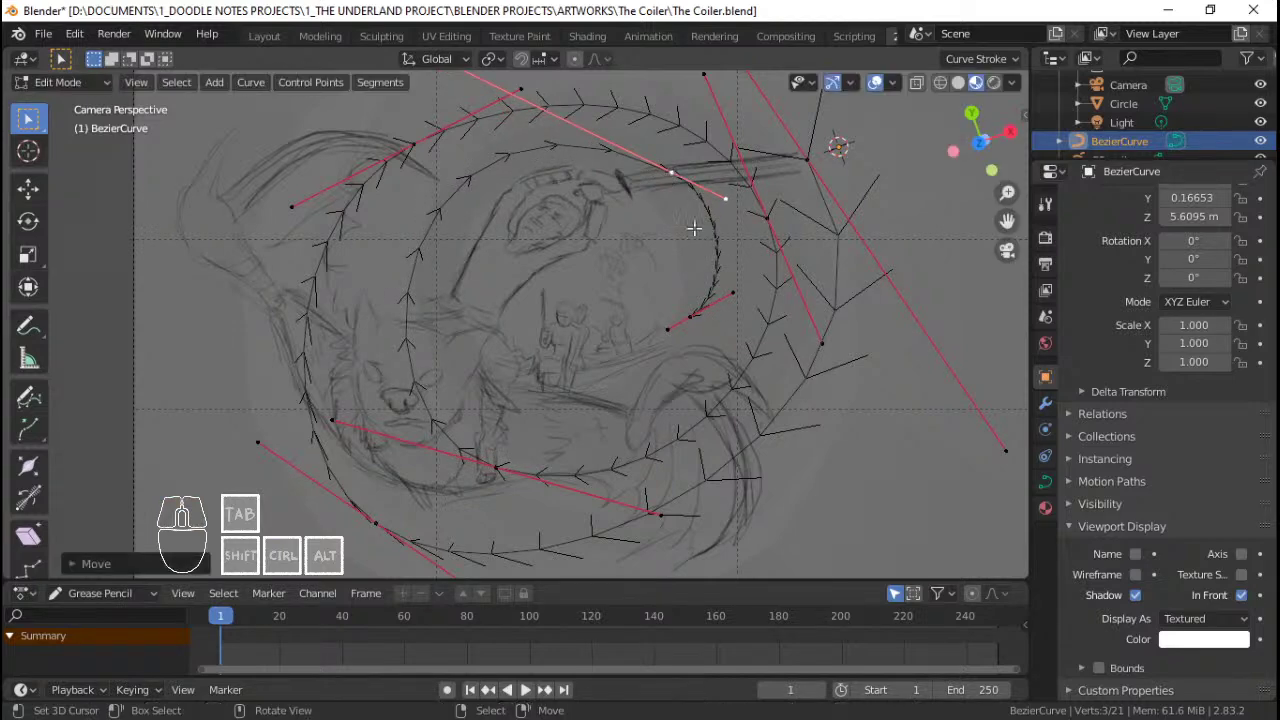
key("Tab")
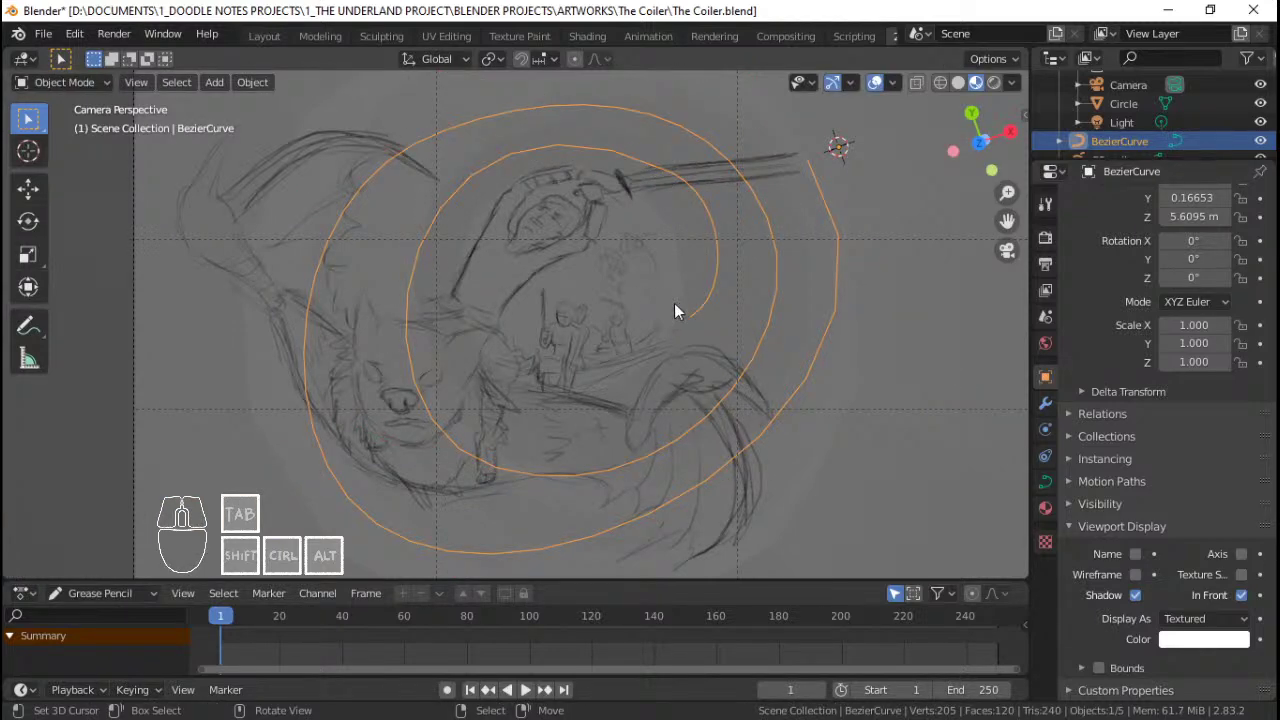
left_click(790, 165)
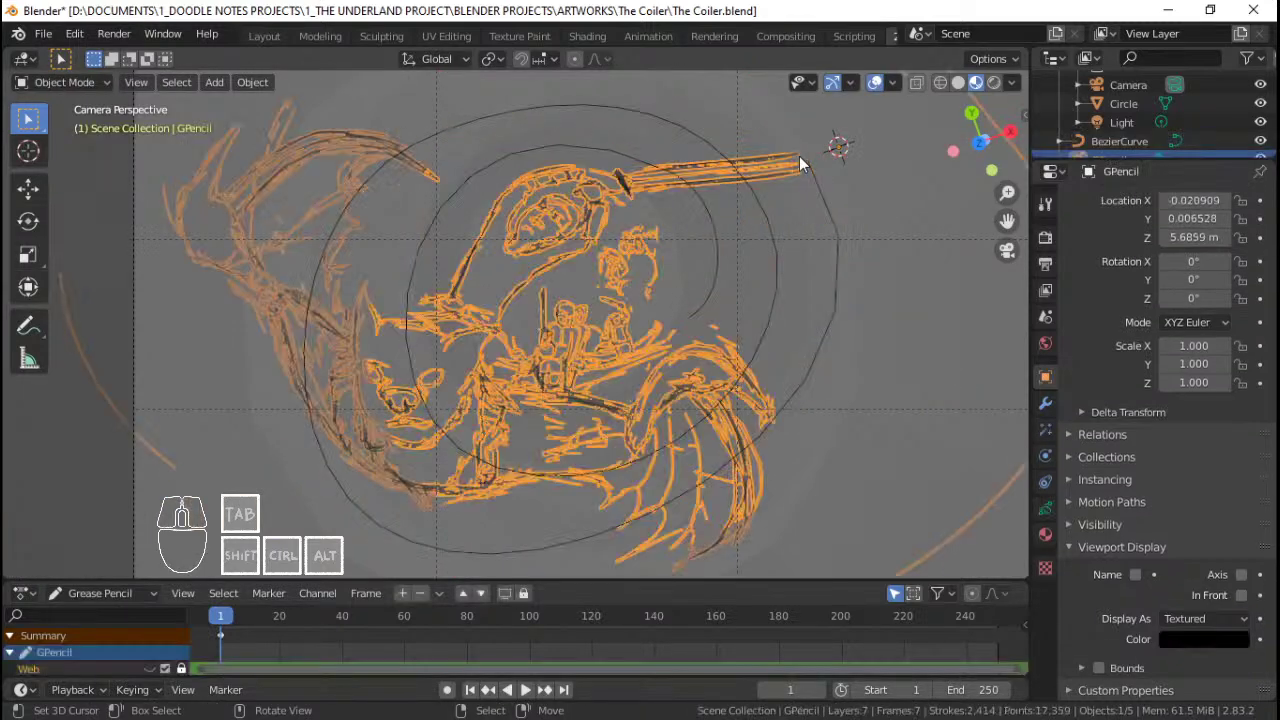
left_click(803, 160)
key("ctrl+s")
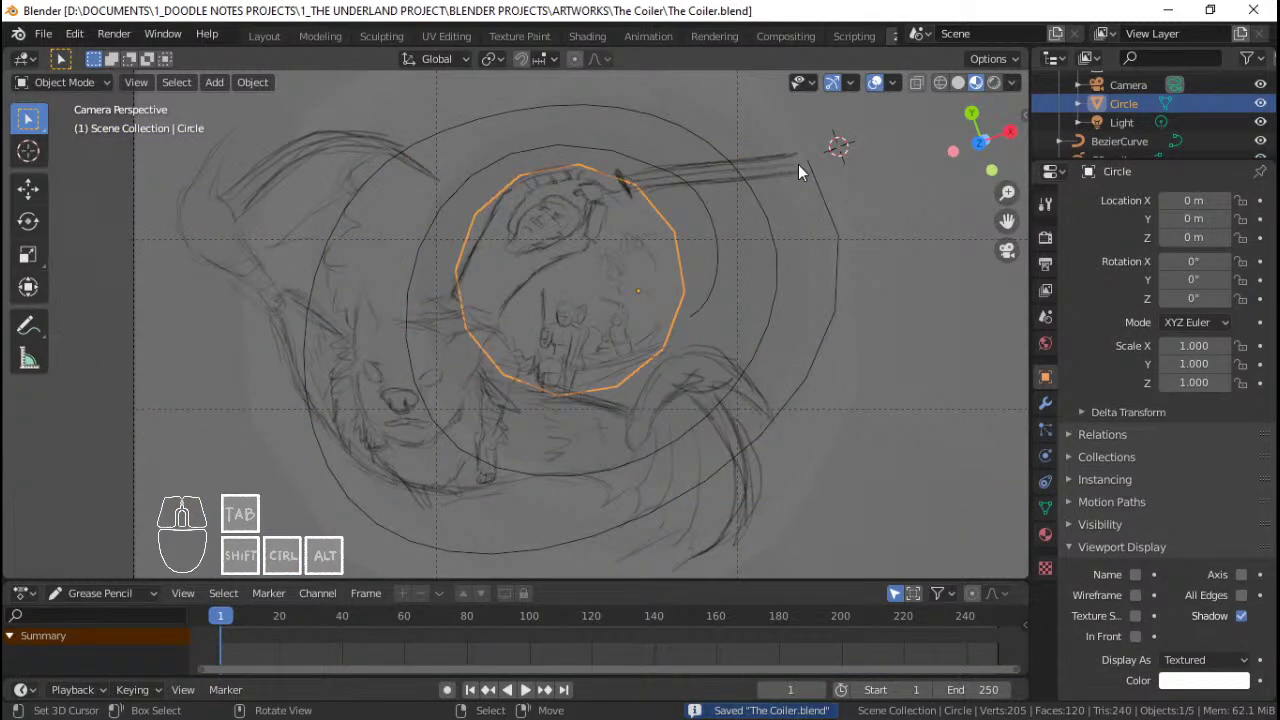
Step: Examine the spiral curve inside the tunnel from the side and through the camera
scroll(780, 220, "down", 3)
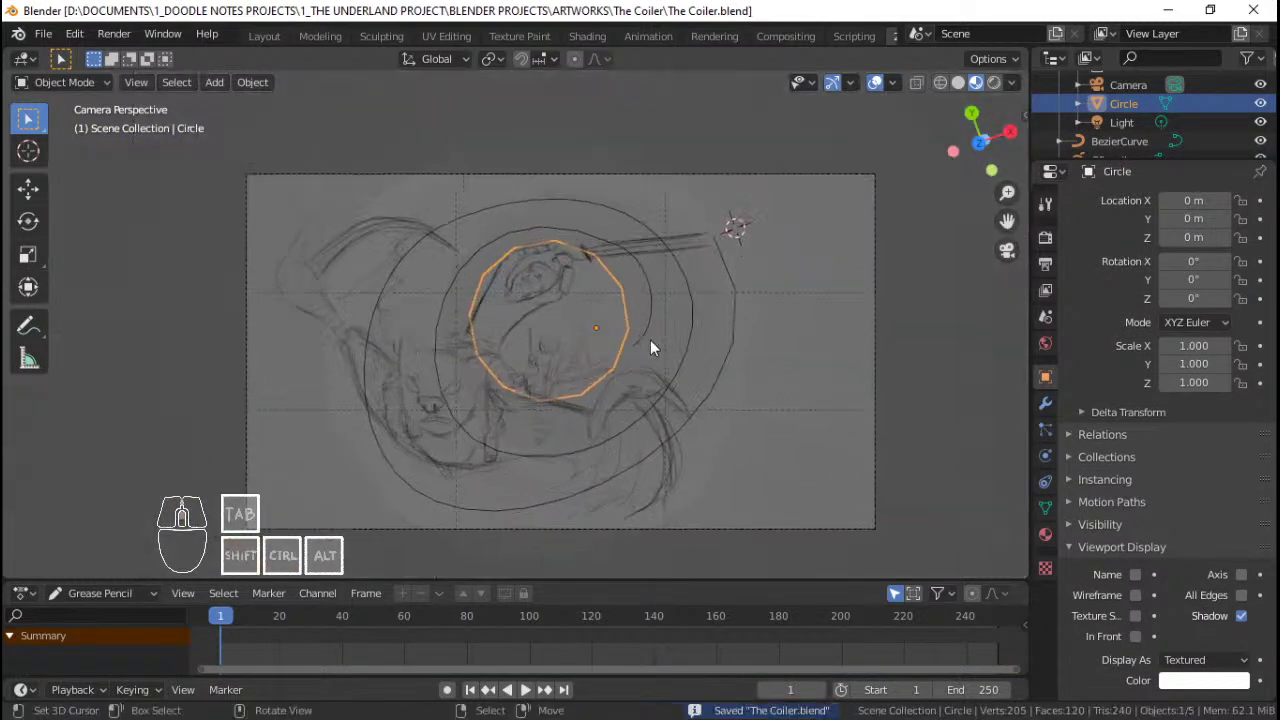
mouse_move(650, 340)
middle_mouse_down()
mouse_move(733, 278)
mouse_move(640, 190)
mouse_move(541, 328)
mouse_move(668, 284)
mouse_move(605, 354)
mouse_move(770, 311)
mouse_move(744, 298)
mouse_move(890, 252)
mouse_move(929, 187)
mouse_move(747, 233)
middle_mouse_up()
scroll(605, 159, "down", 5)
scroll(541, 328, "up", 3)
scroll(605, 354, "up", 3)
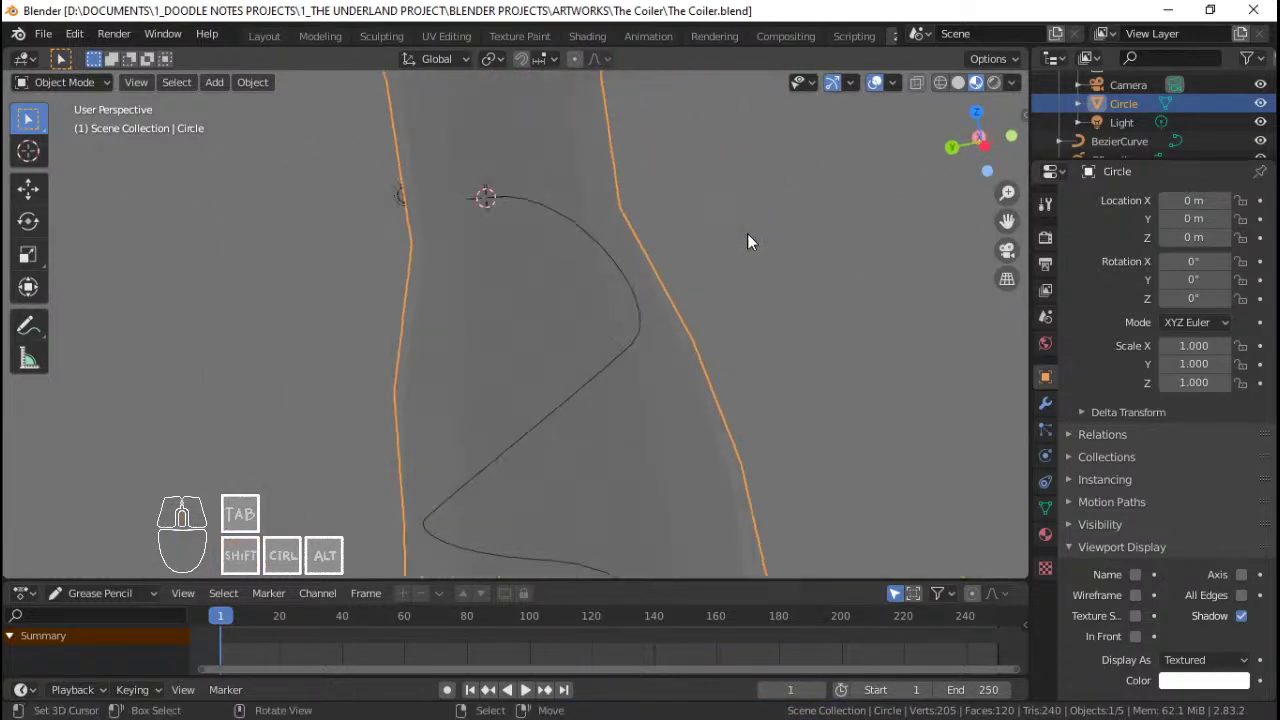
key("KP_0")
scroll(743, 245, "up", 1)
middle_click_drag(835, 247, 794, 259, "shift")
scroll(794, 259, "down", 4)
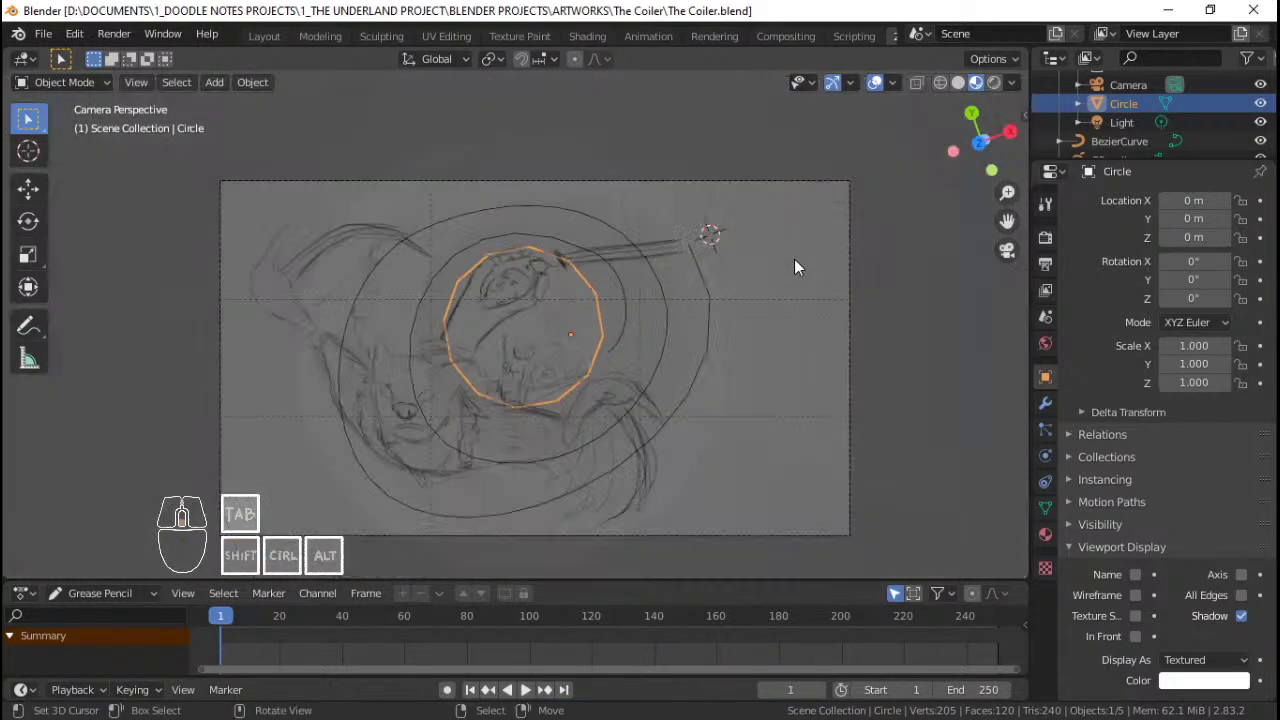
scroll(686, 294, "up", 4)
mouse_move(705, 282)
middle_mouse_down("shift")
mouse_move(686, 294)
mouse_move(755, 278)
middle_mouse_up("shift")
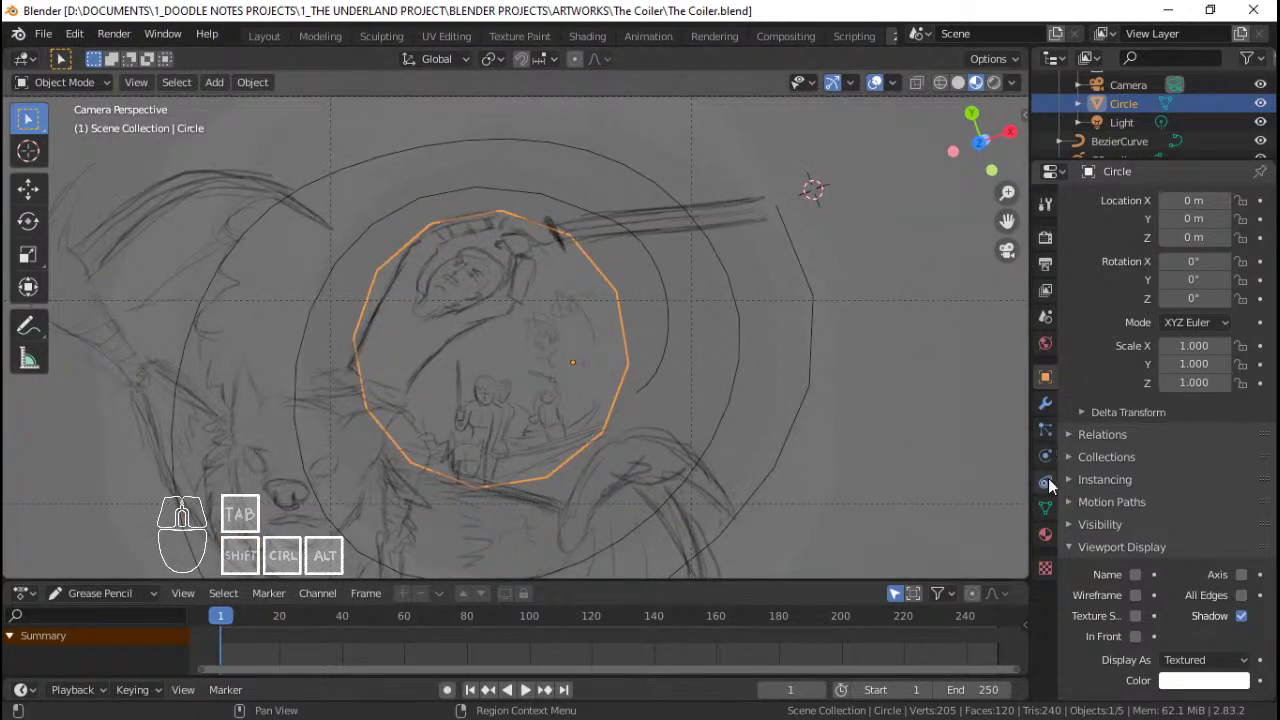
Step: Select the Grease Pencil sketch, save the file and deselect everything
left_click(501, 279)
middle_click_drag(559, 333, 604, 301, "shift")
key("ctrl+minus")
key("ctrl+minus")
key("ctrl+equal")
key("ctrl+equal")
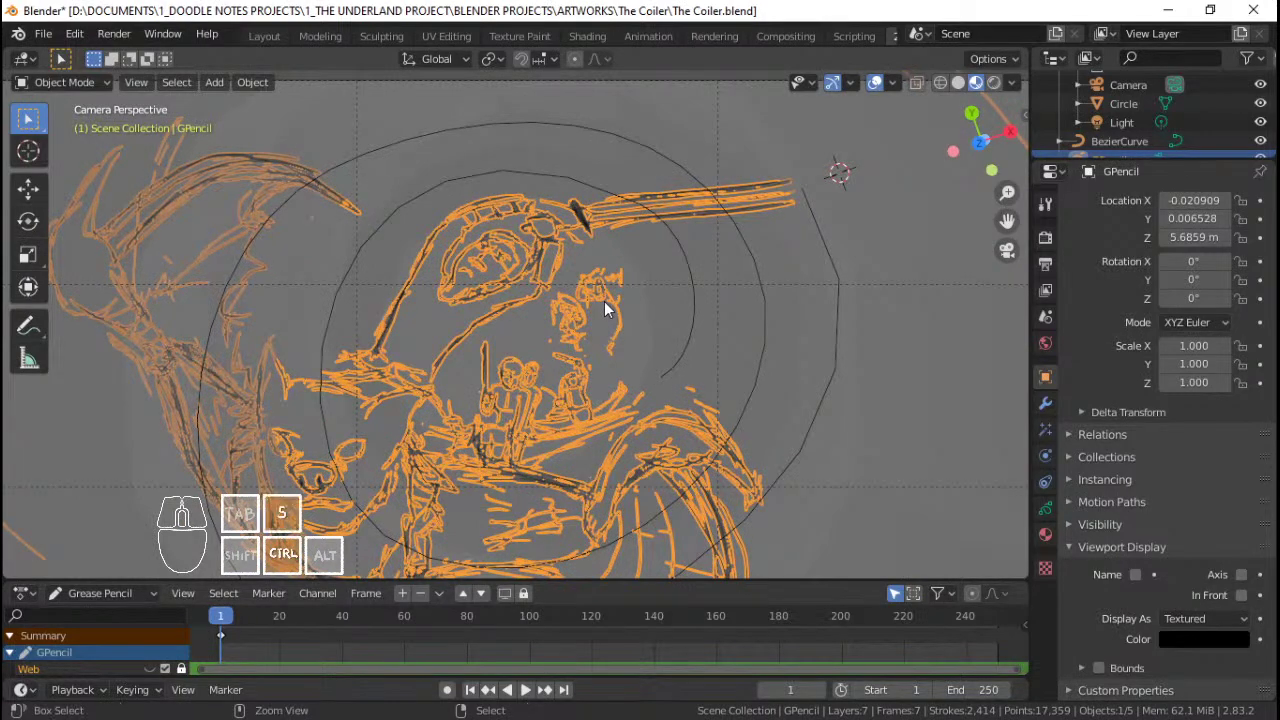
key("ctrl+s")
key("ctrl+minus")
key("alt+a")
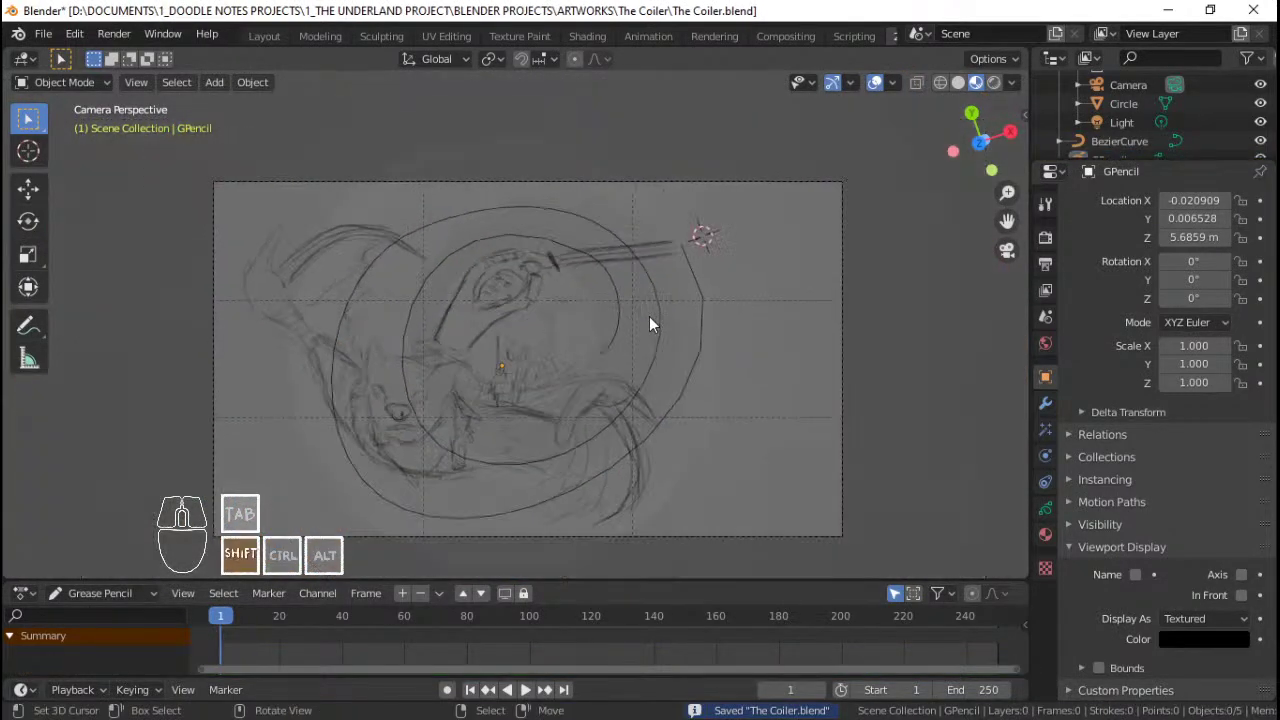
Step: Examine how the spiral coils line up with the sketch in the camera view, both close up and in full frame
scroll(648, 317, "up", 1)
scroll(648, 317, "down", 1)
middle_click_drag(648, 317, 644, 309, "shift")
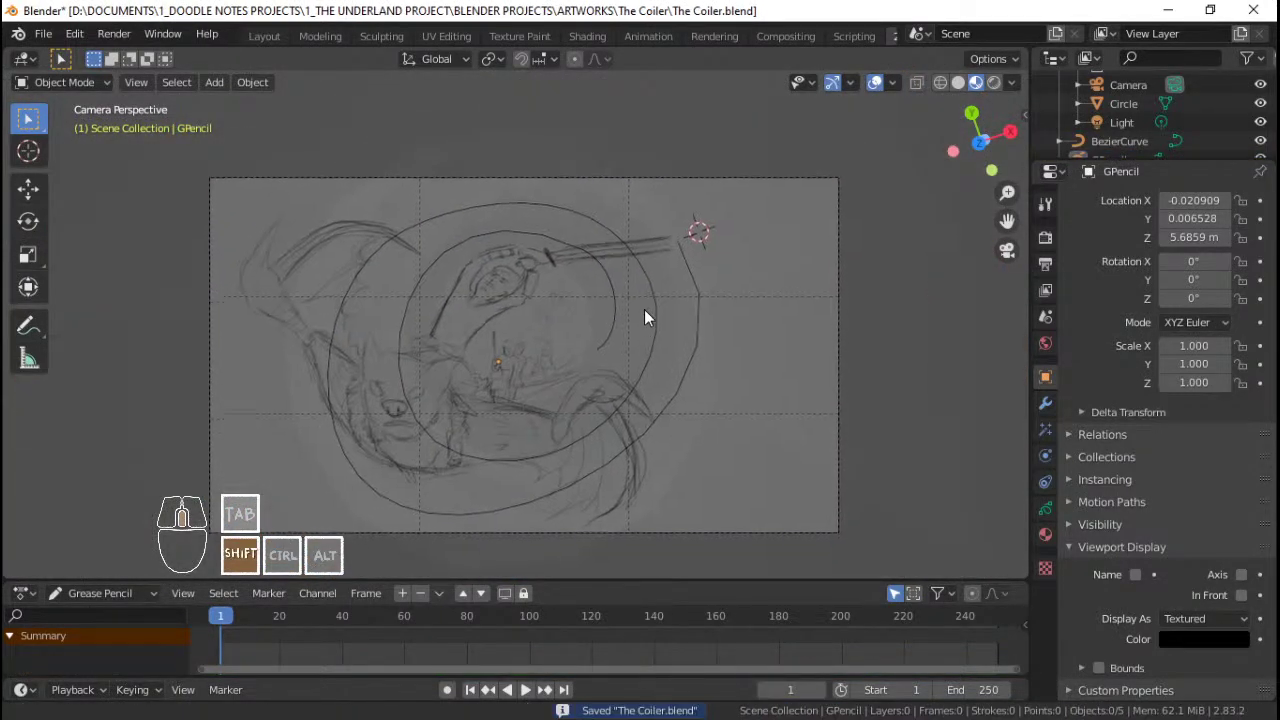
scroll(663, 304, "up", 1)
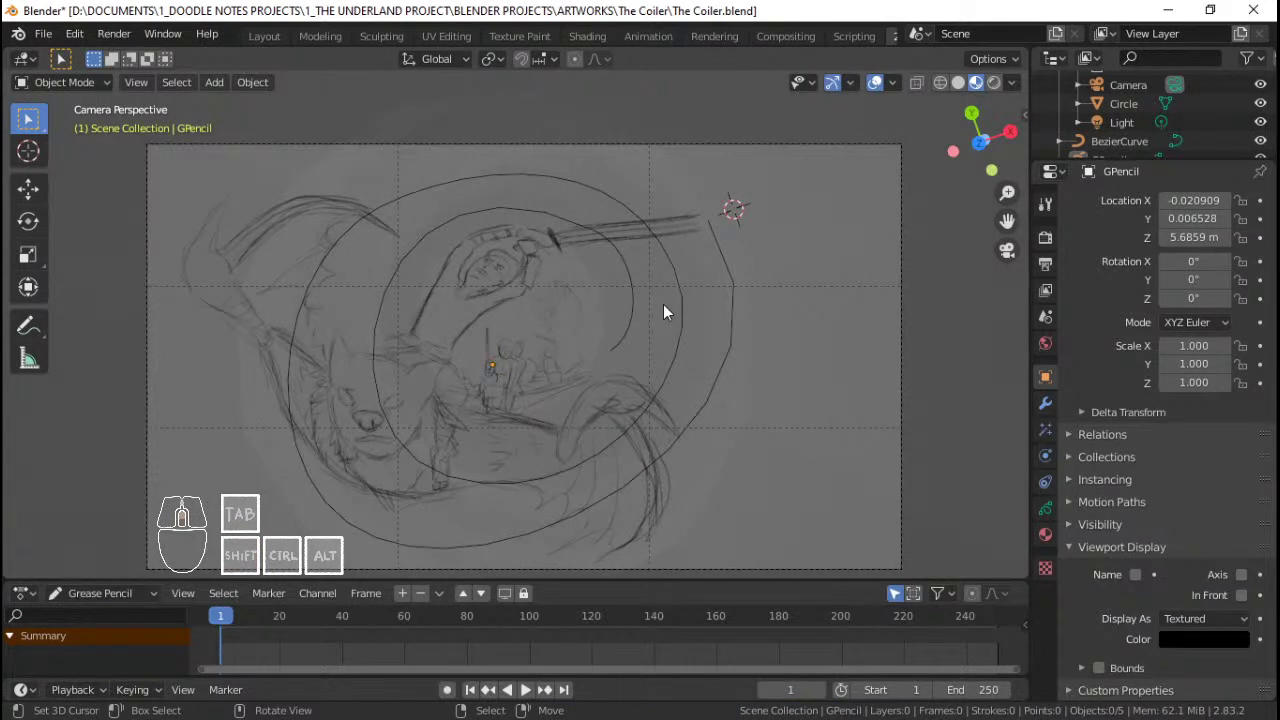
middle_click_drag(626, 405, 618, 383, "shift")
scroll(619, 383, "up", 3)
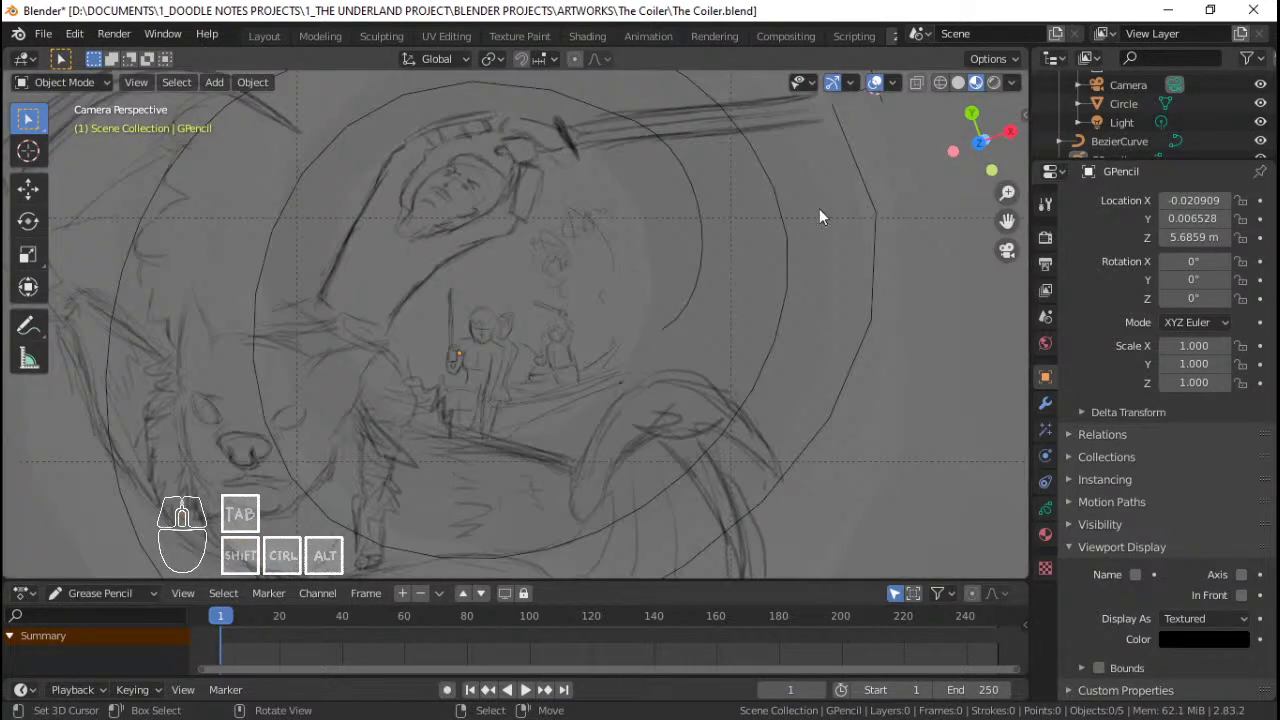
scroll(661, 314, "down", 2)
middle_click_drag(655, 319, 705, 329, "shift")
scroll(705, 337, "up", 2)
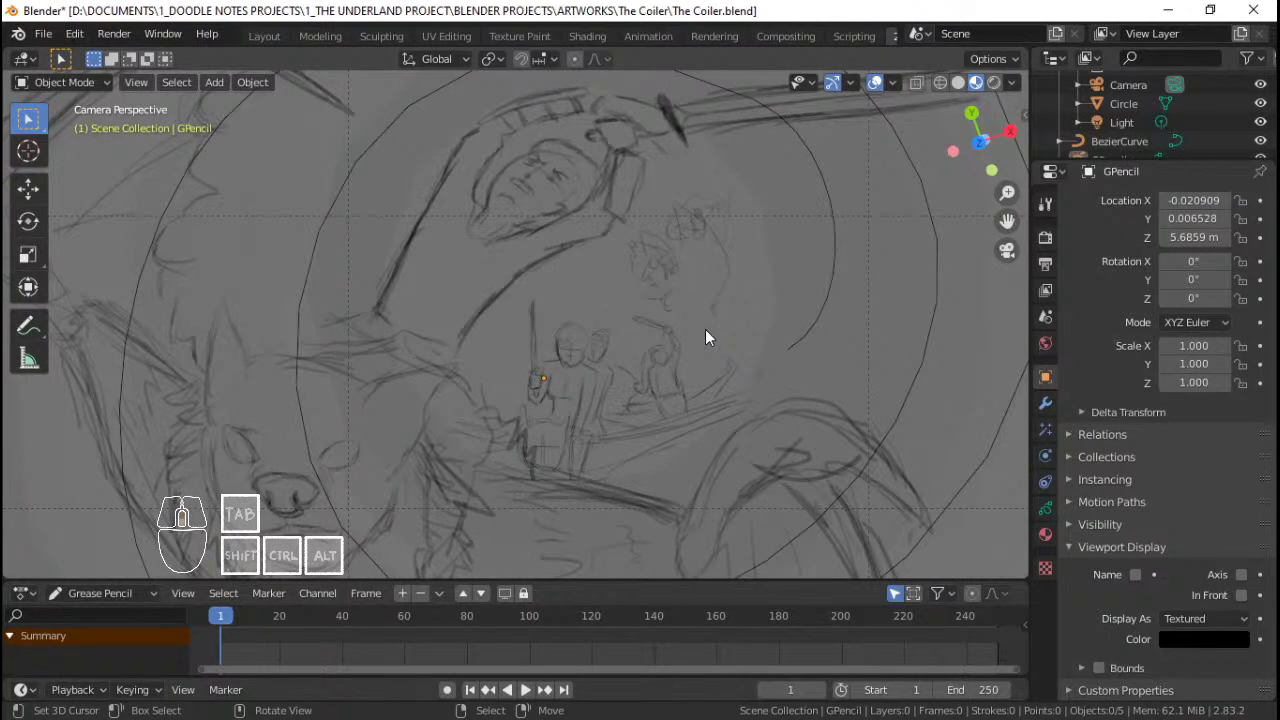
scroll(705, 337, "down", 1)
scroll(705, 337, "down", 1)
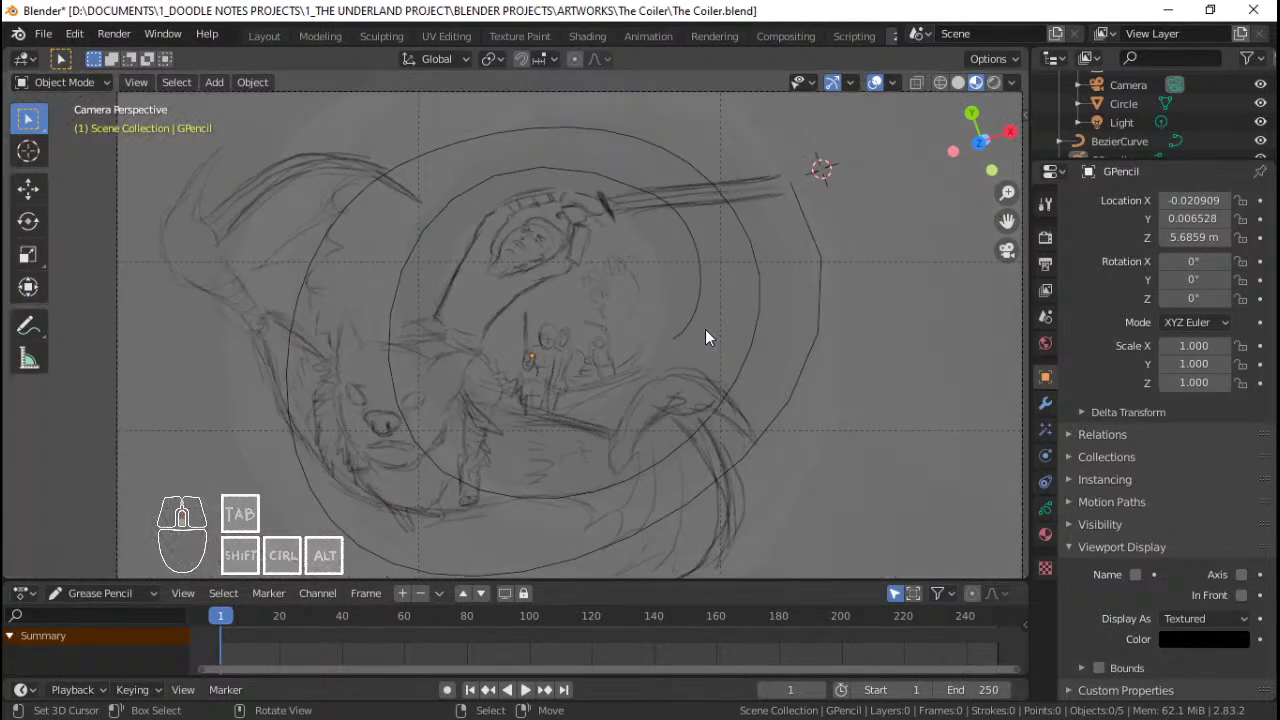
Step: Select the Grease Pencil sketch and compare it with the viewport overlays turned off and on
left_click(484, 373)
scroll(520, 350, "up", 3)
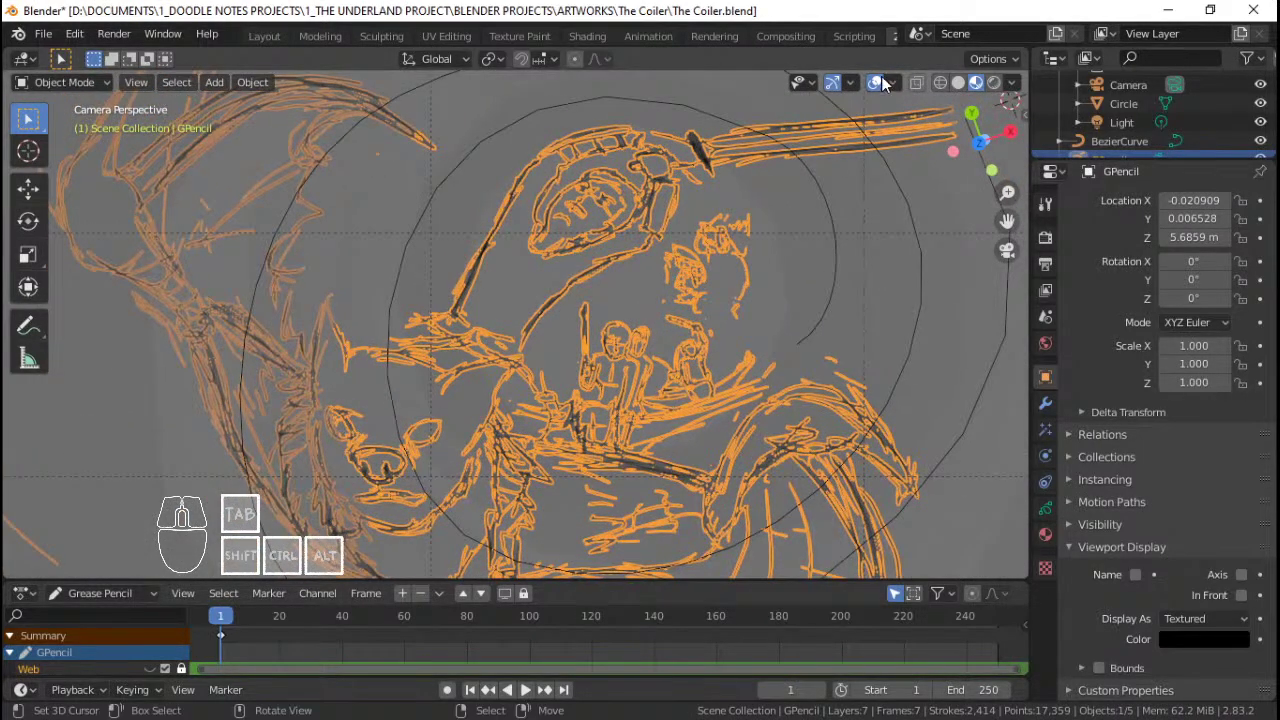
left_click(876, 82)
left_click(877, 82)
scroll(519, 318, "down", 3)
scroll(515, 314, "up", 2)
scroll(493, 321, "down", 2)
middle_click_drag(494, 321, 508, 297, "shift")
scroll(508, 297, "up", 2)
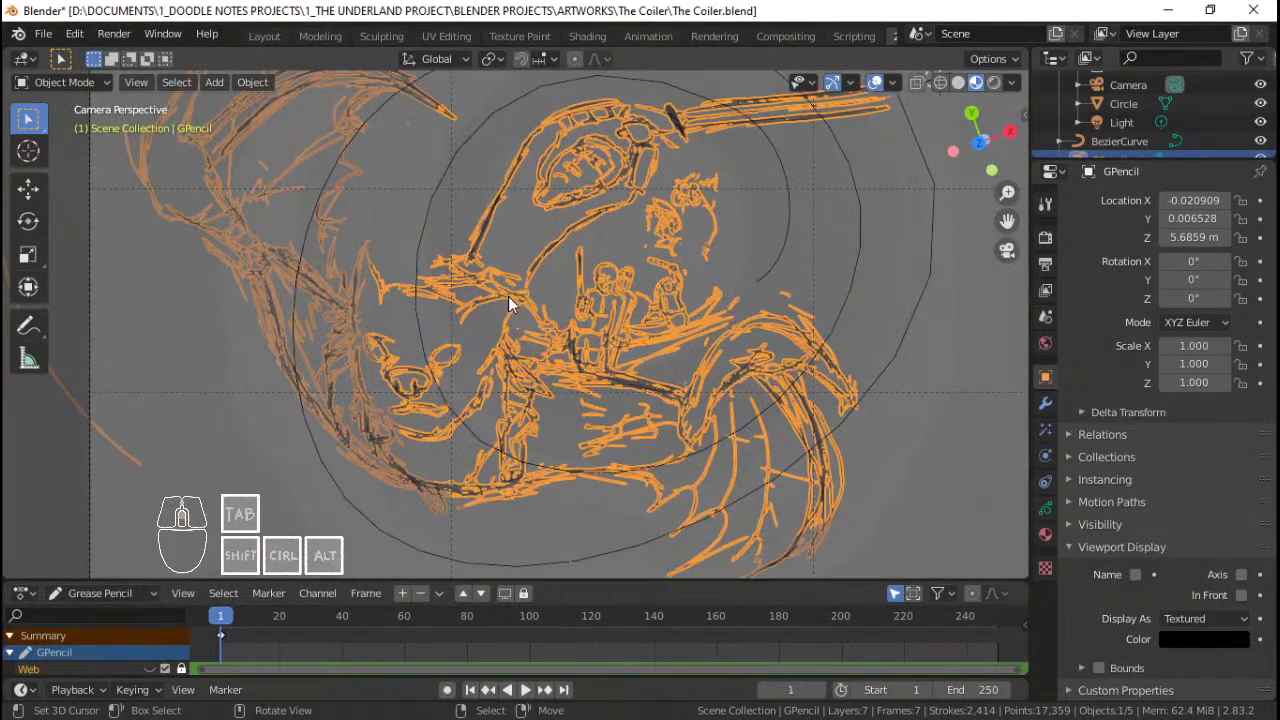
scroll(508, 303, "down", 2)
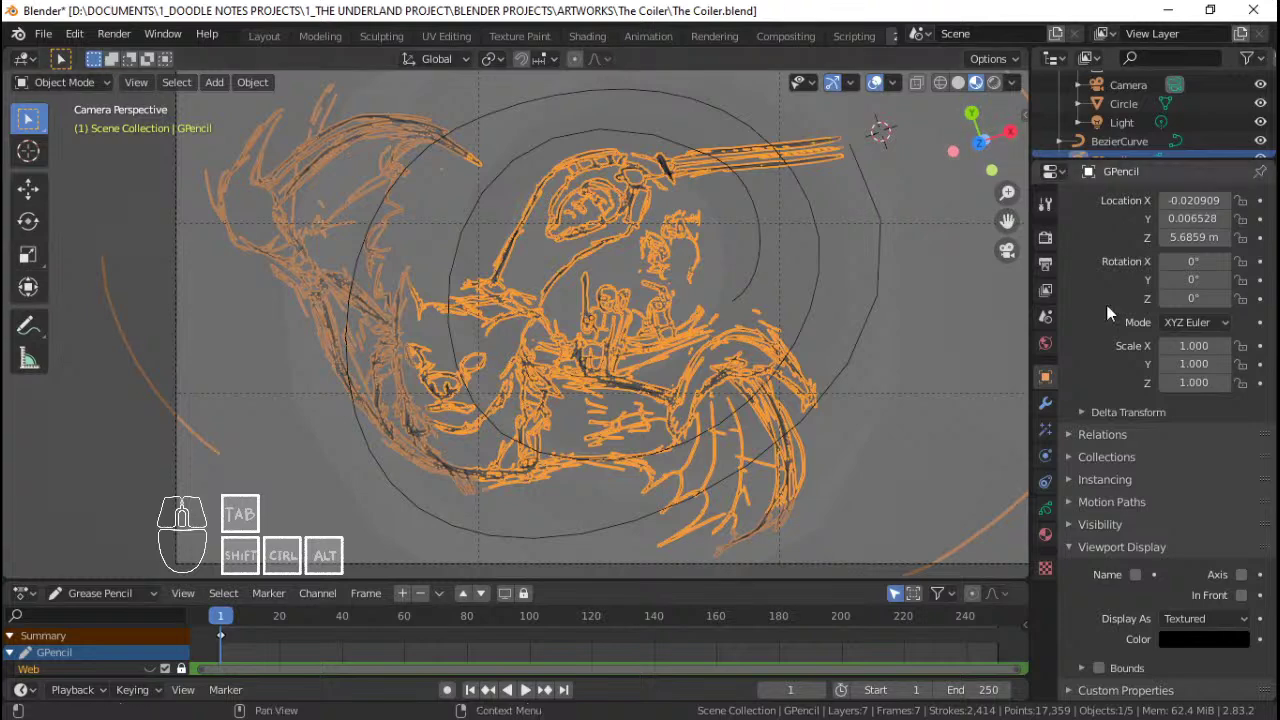
Step: Toggle the "Skecth - M..." layer's visibility off and on to check its contents, then inspect the whole sketch against the spiral
left_click(1045, 508)
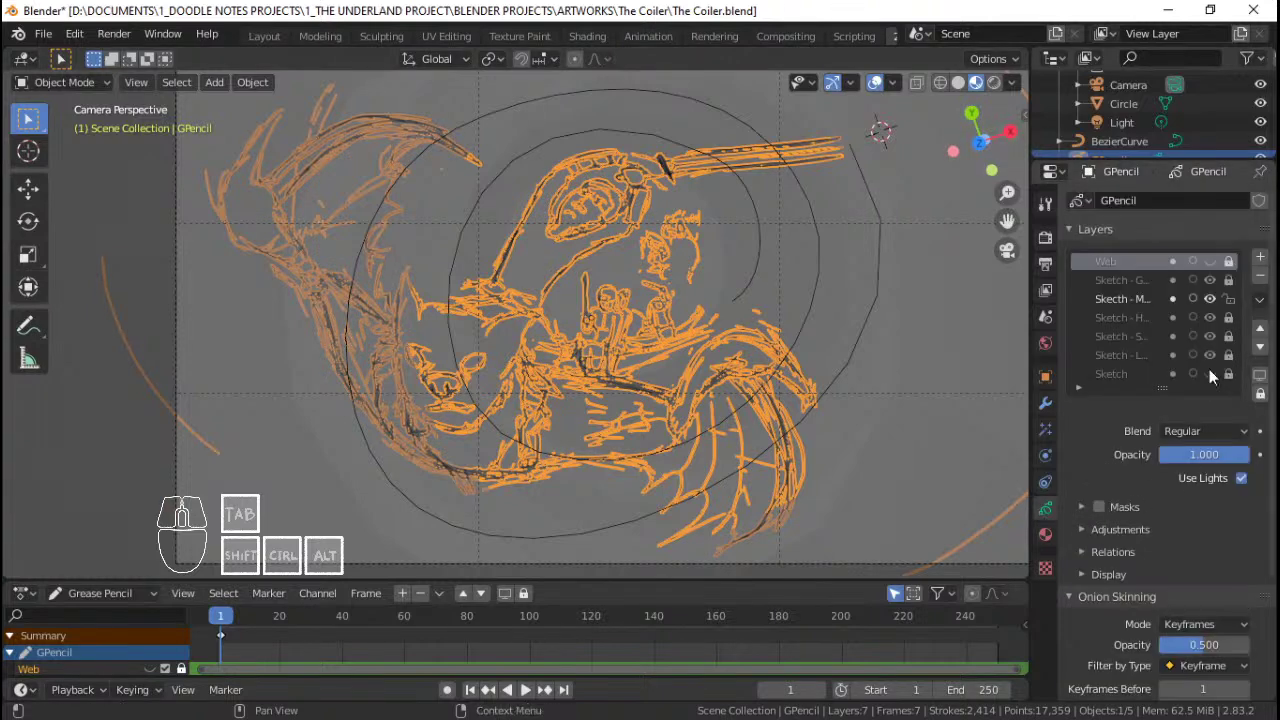
left_click(1211, 302)
left_click(1211, 302)
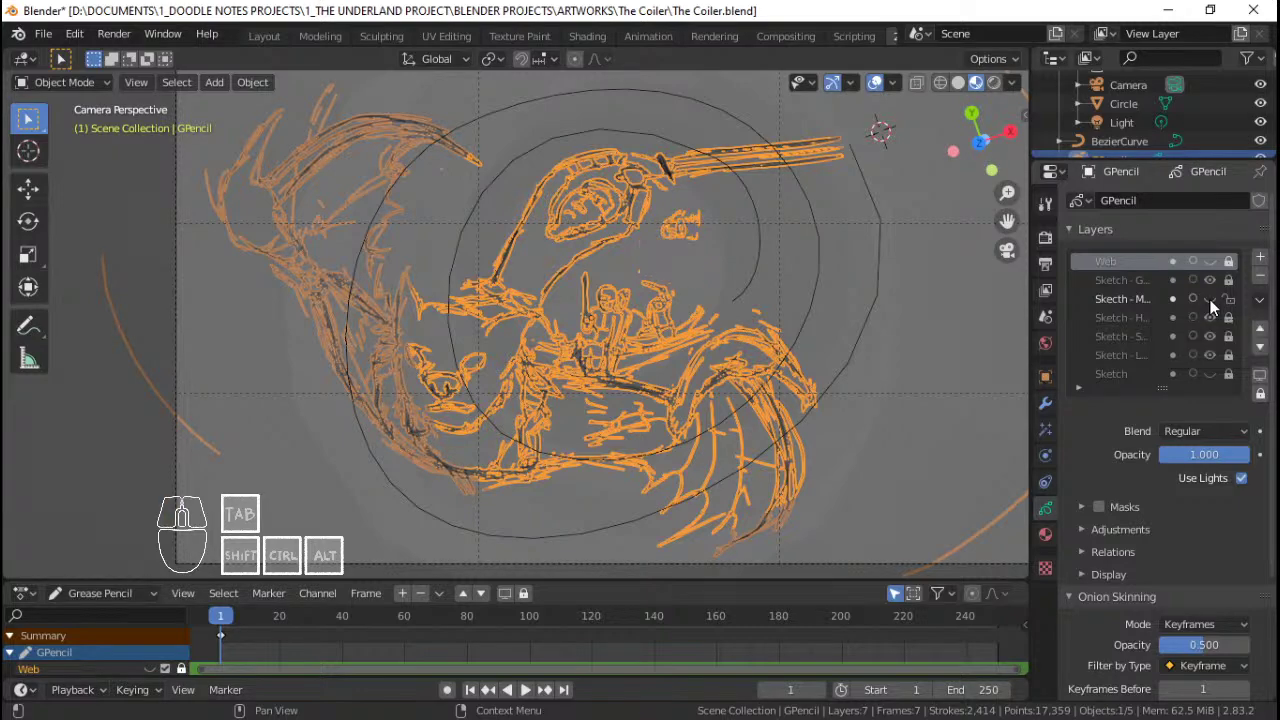
scroll(660, 350, "up", 2)
scroll(664, 344, "down", 3)
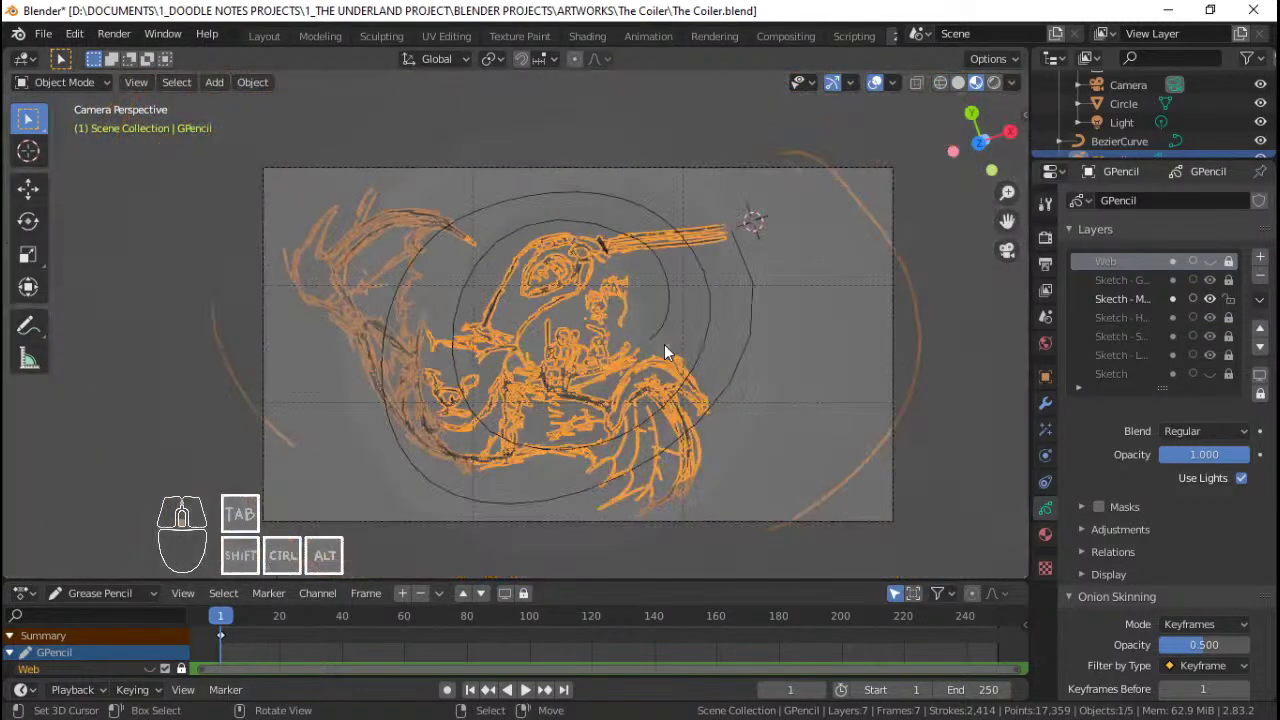
scroll(489, 367, "up", 3)
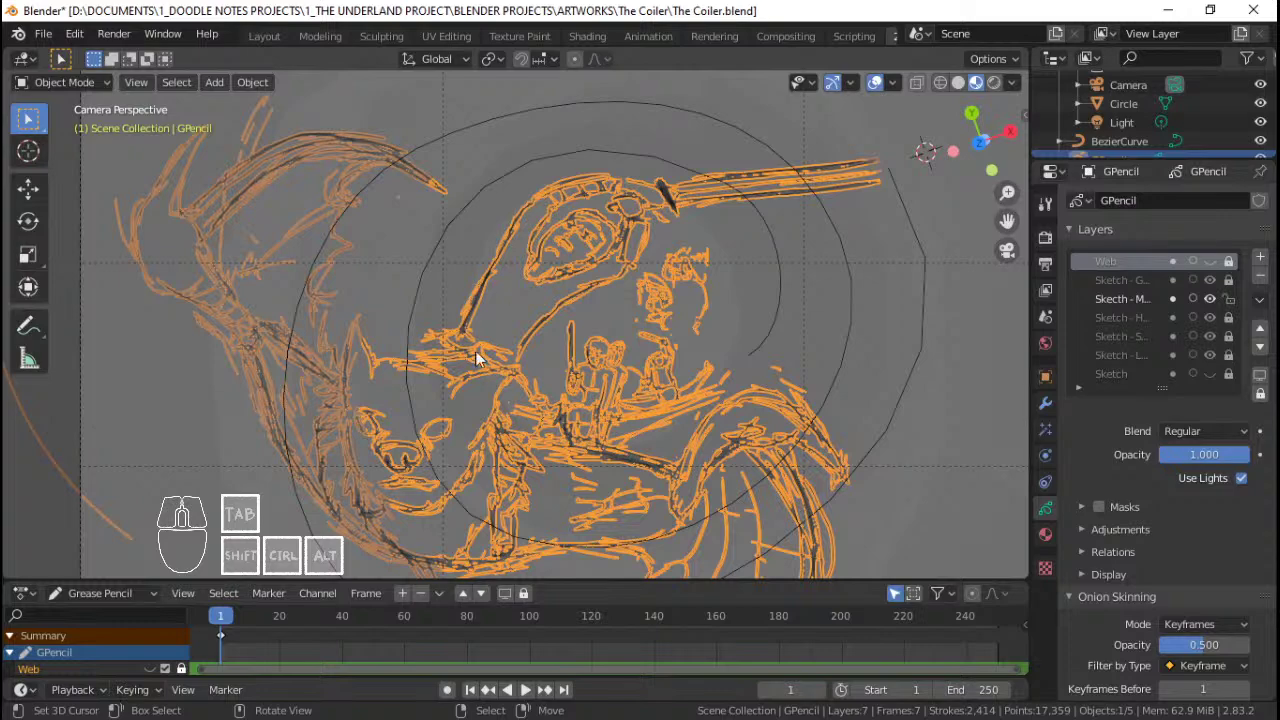
scroll(650, 320, "up", 1)
scroll(664, 330, "down", 3)
scroll(680, 310, "up", 3)
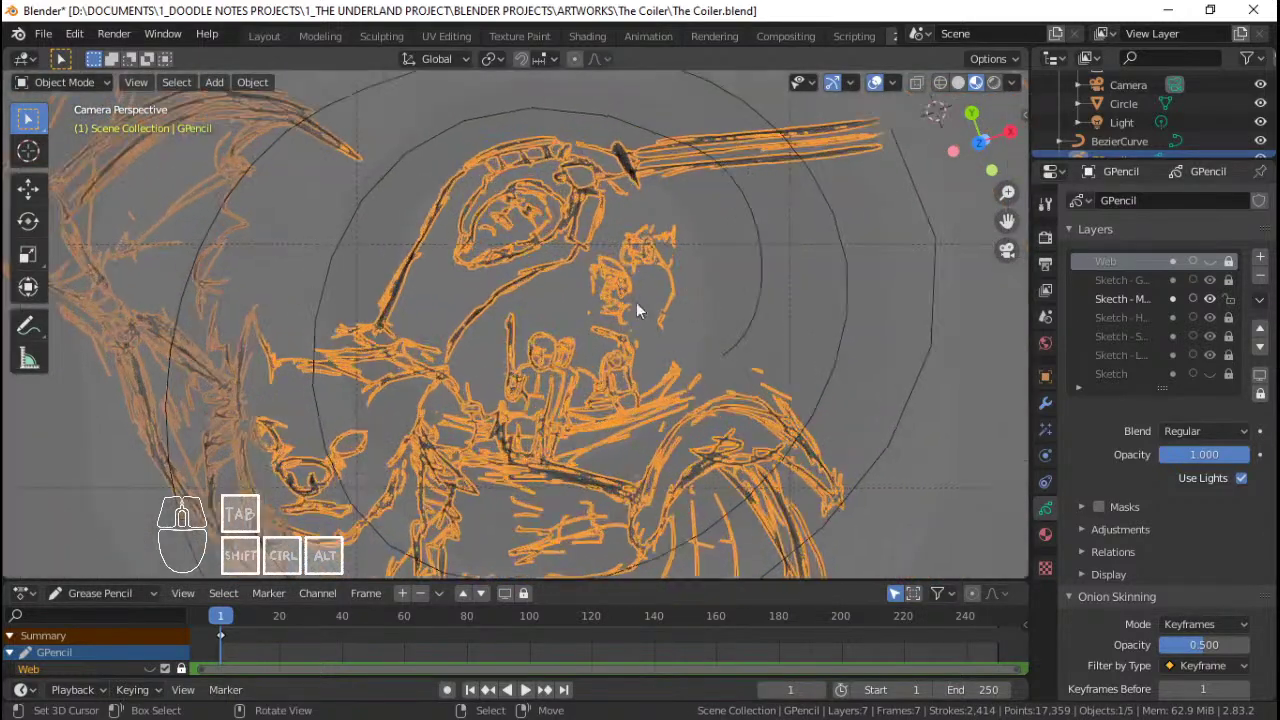
scroll(605, 308, "down", 2)
scroll(604, 308, "down", 3)
scroll(604, 308, "up", 3)
middle_click_drag(614, 292, 644, 293, "shift")
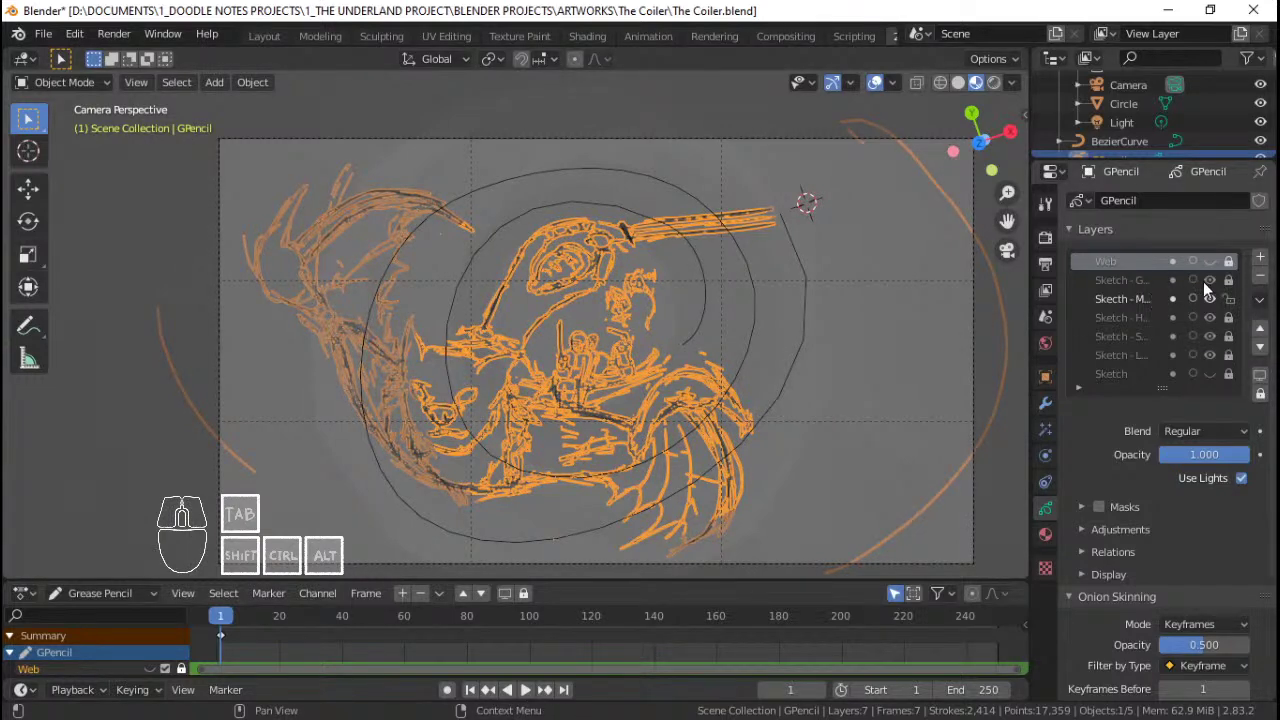
Step: Select the Bezier spiral and inspect its coils around the characters
left_click(705, 311)
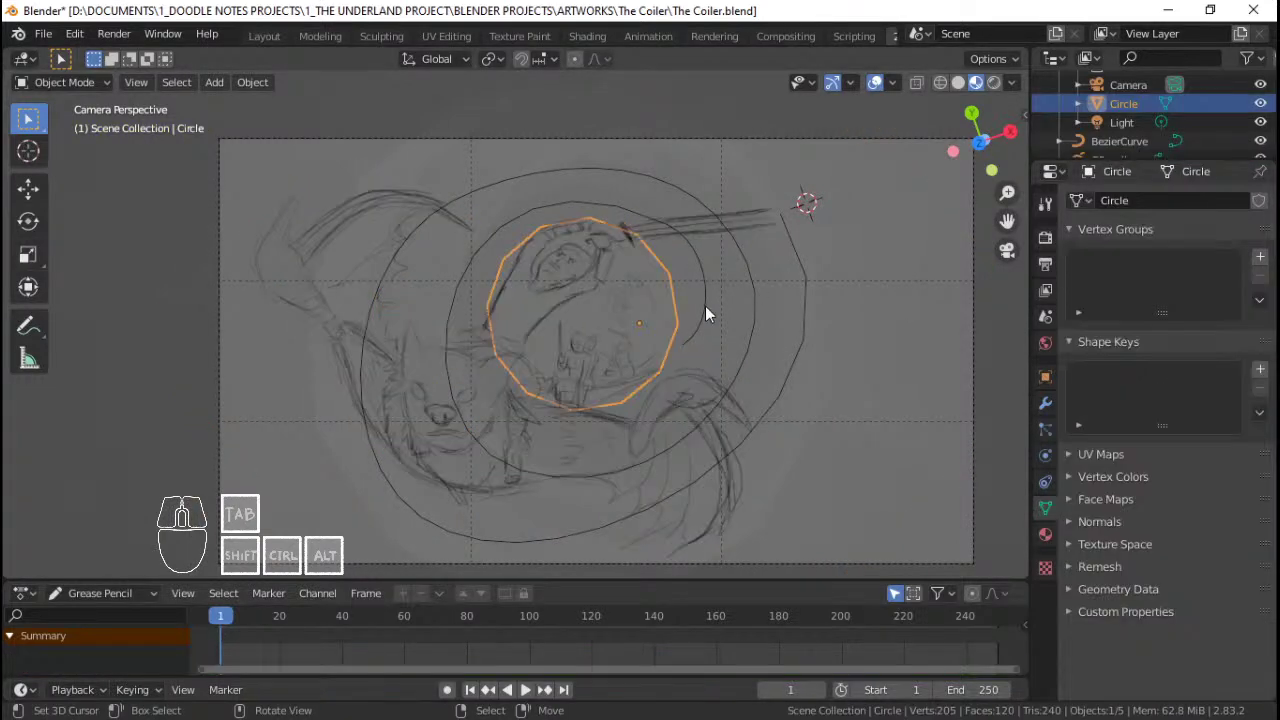
left_click(706, 298)
scroll(706, 298, "up", 3)
scroll(714, 303, "down", 3)
scroll(714, 303, "up", 4)
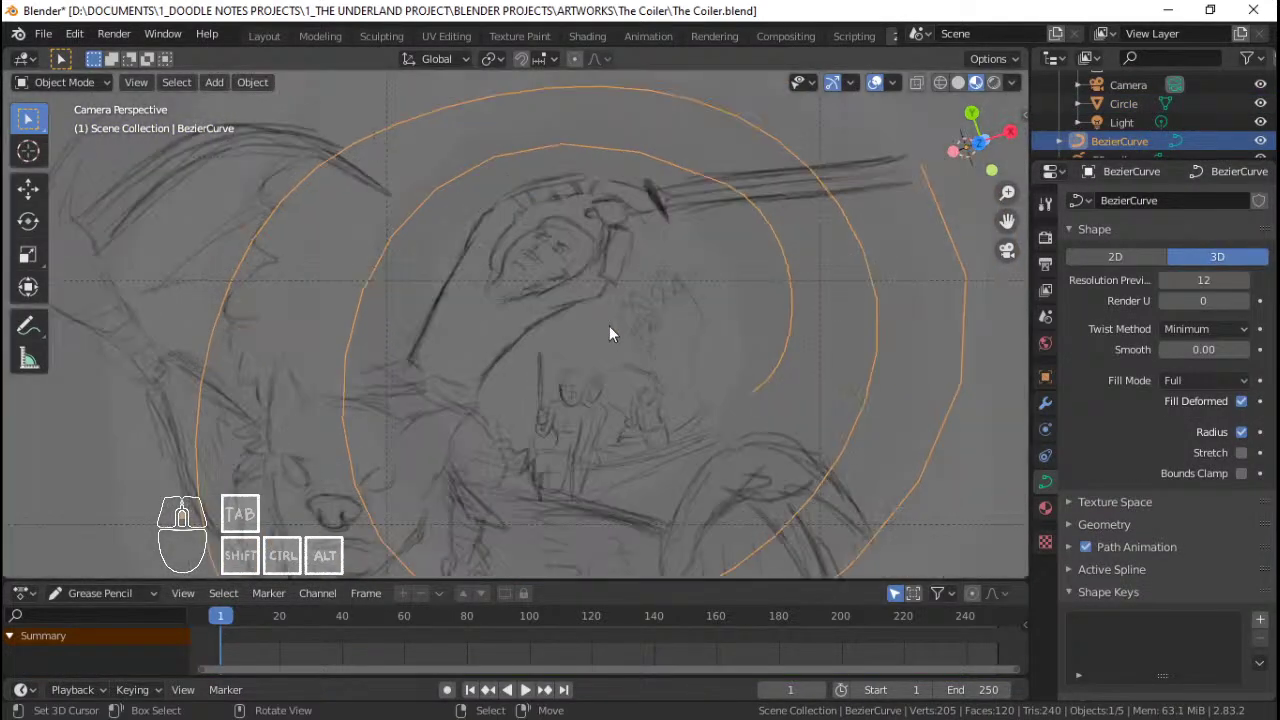
scroll(650, 322, "down", 3)
scroll(690, 300, "up", 2)
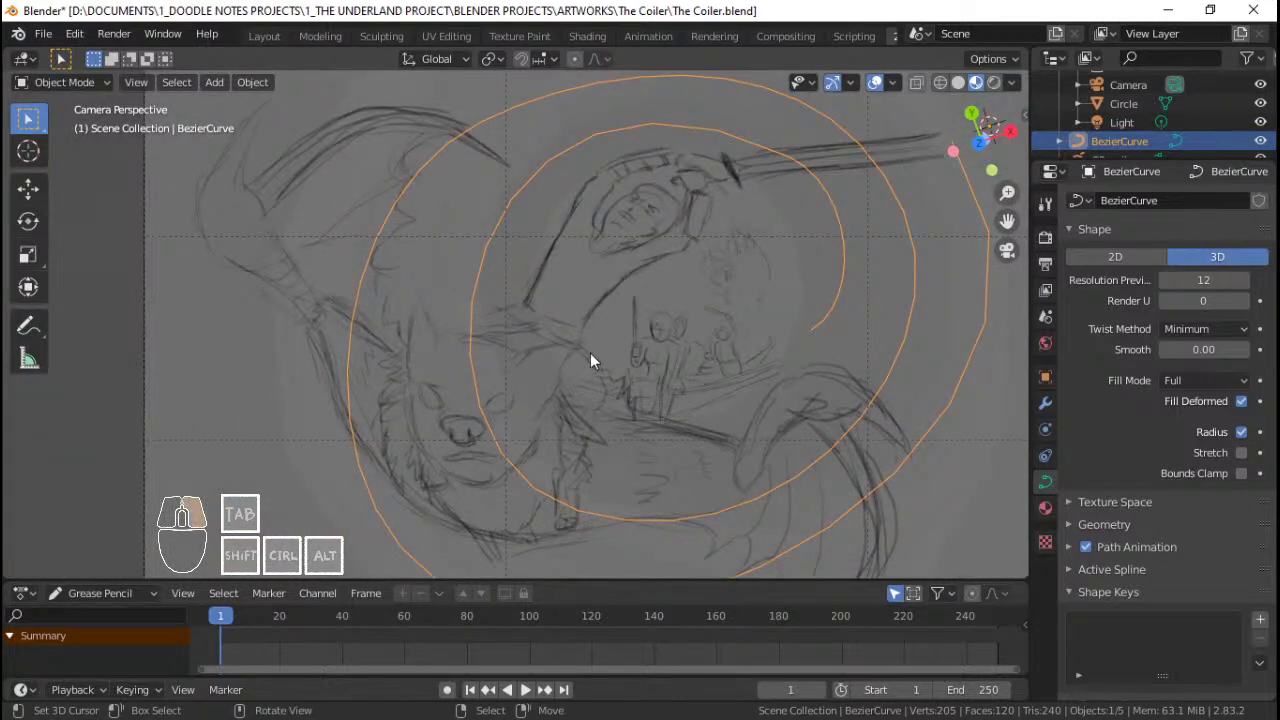
Step: Switch the Grease Pencil sketch to Draw mode and try to draw beside the wolf's head
left_click(590, 361)
key("ctrl+Tab")
left_click(599, 259)
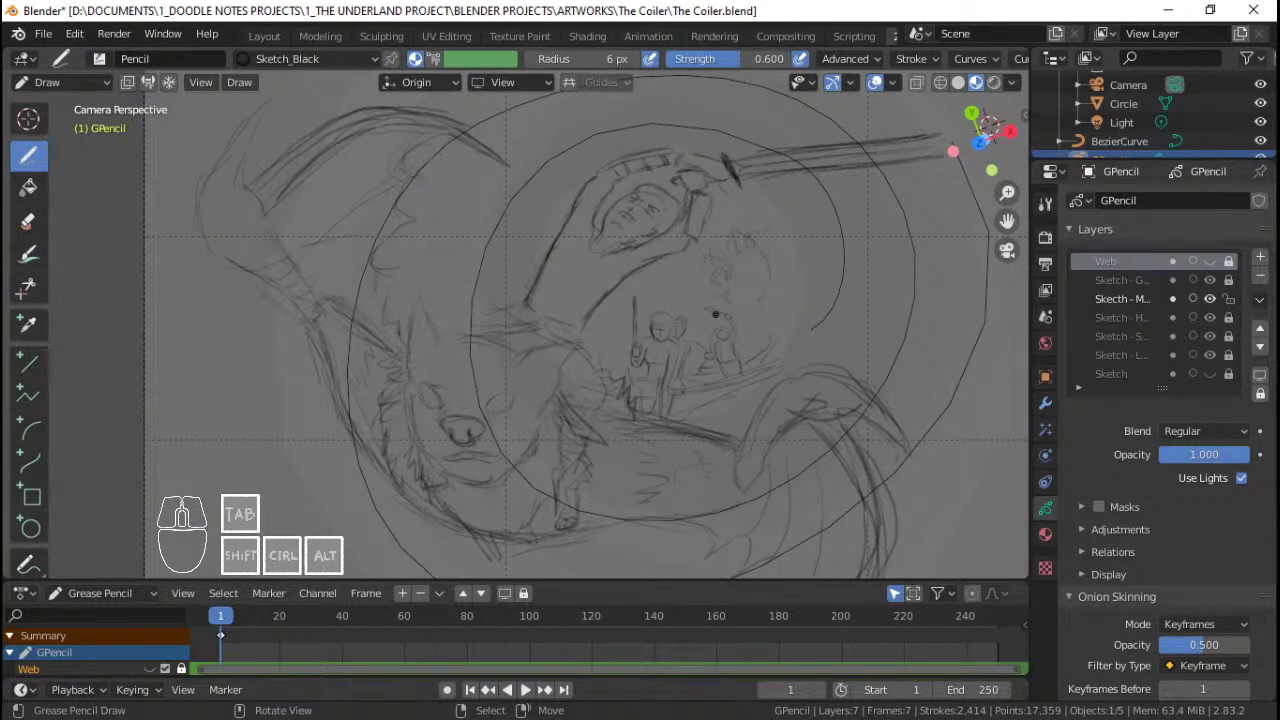
middle_click_drag(388, 284, 448, 352, "ctrl")
middle_click_drag(448, 352, 406, 300, "shift")
left_click(414, 290)
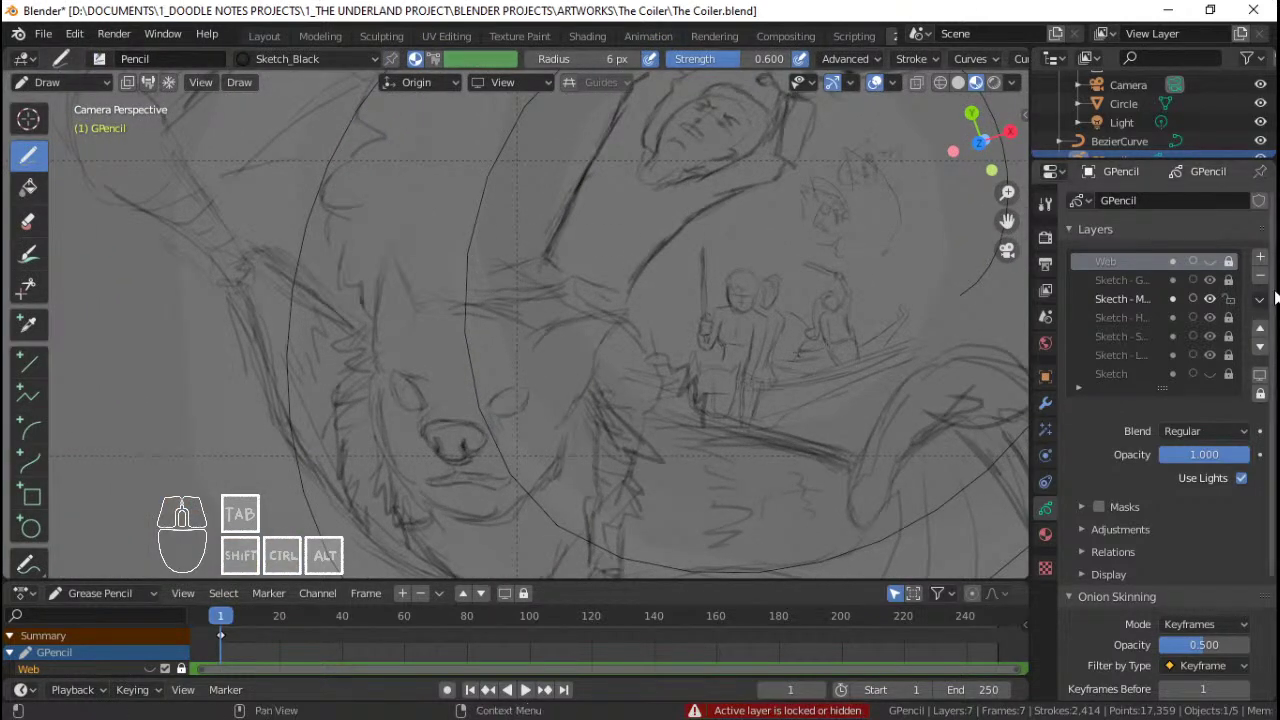
Step: Make the "Sketch - L..." layer active and hide it
left_click(1168, 297)
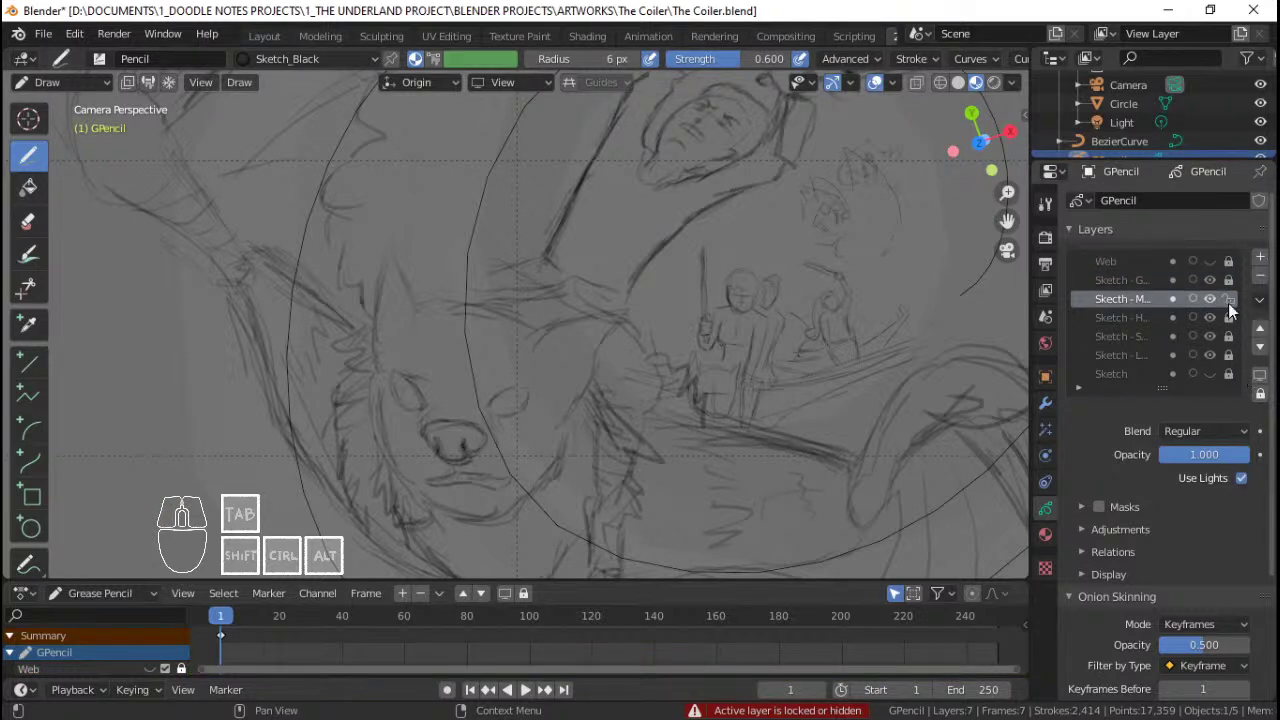
left_click(1166, 355)
left_click(1210, 356)
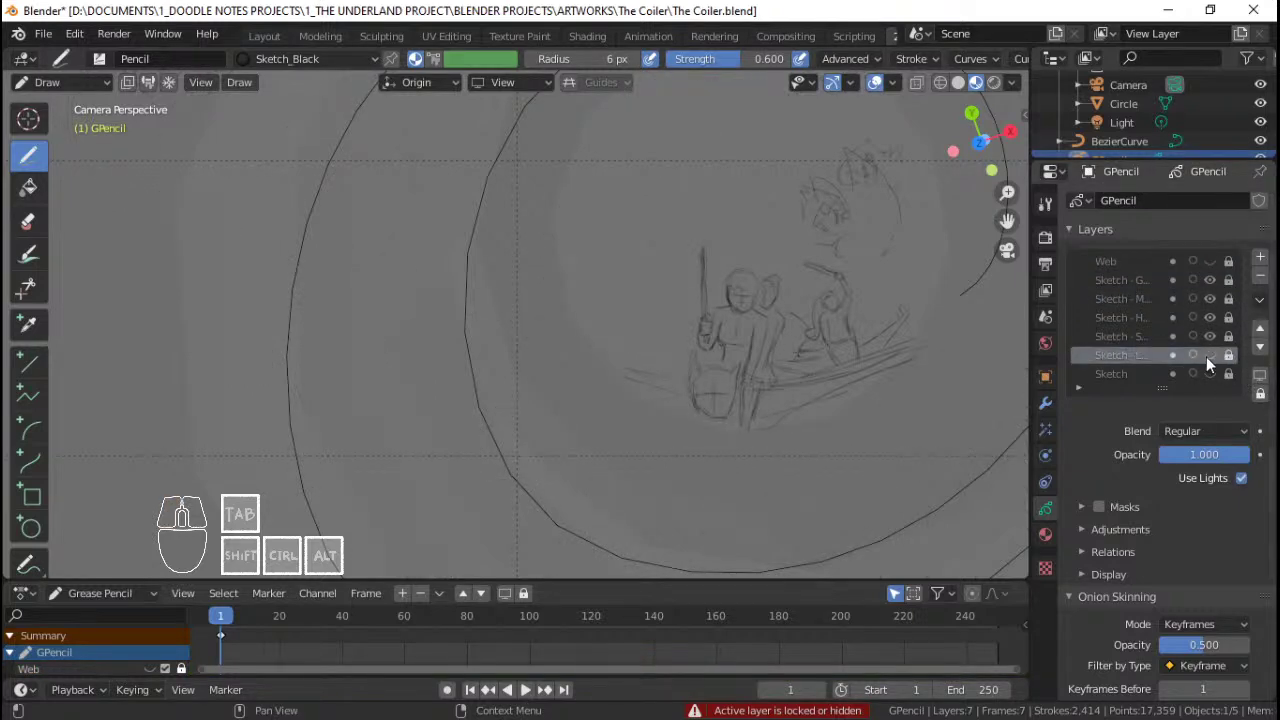
Step: Show and unlock the Sketch - Luxa layer, and widen the properties area so the full layer names can be read
left_click(1205, 356)
left_click(1229, 356)
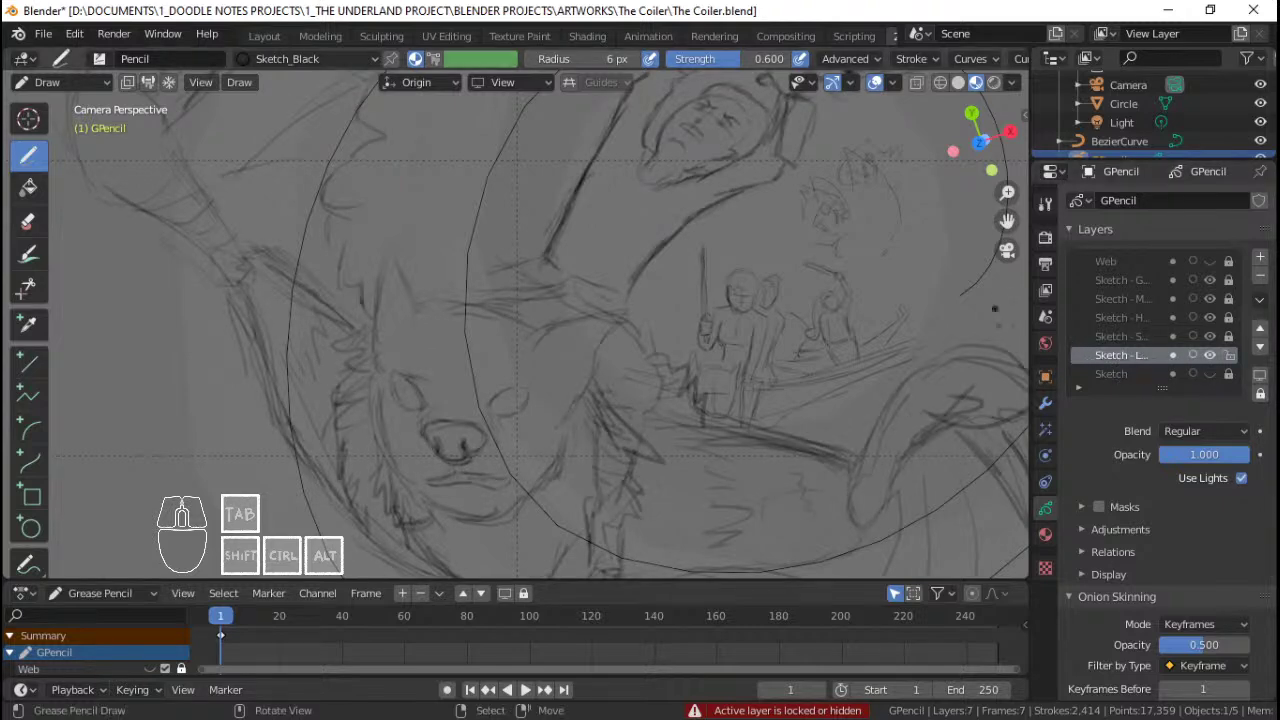
left_click_drag(1031, 341, 990, 340)
Step: Sketch strokes across the top of the bat's head and add fur strokes down the side of its face
mouse_move(402, 296)
left_mouse_down()
mouse_move(474, 284)
mouse_move(532, 297)
left_mouse_up()
left_click_drag(536, 292, 592, 317)
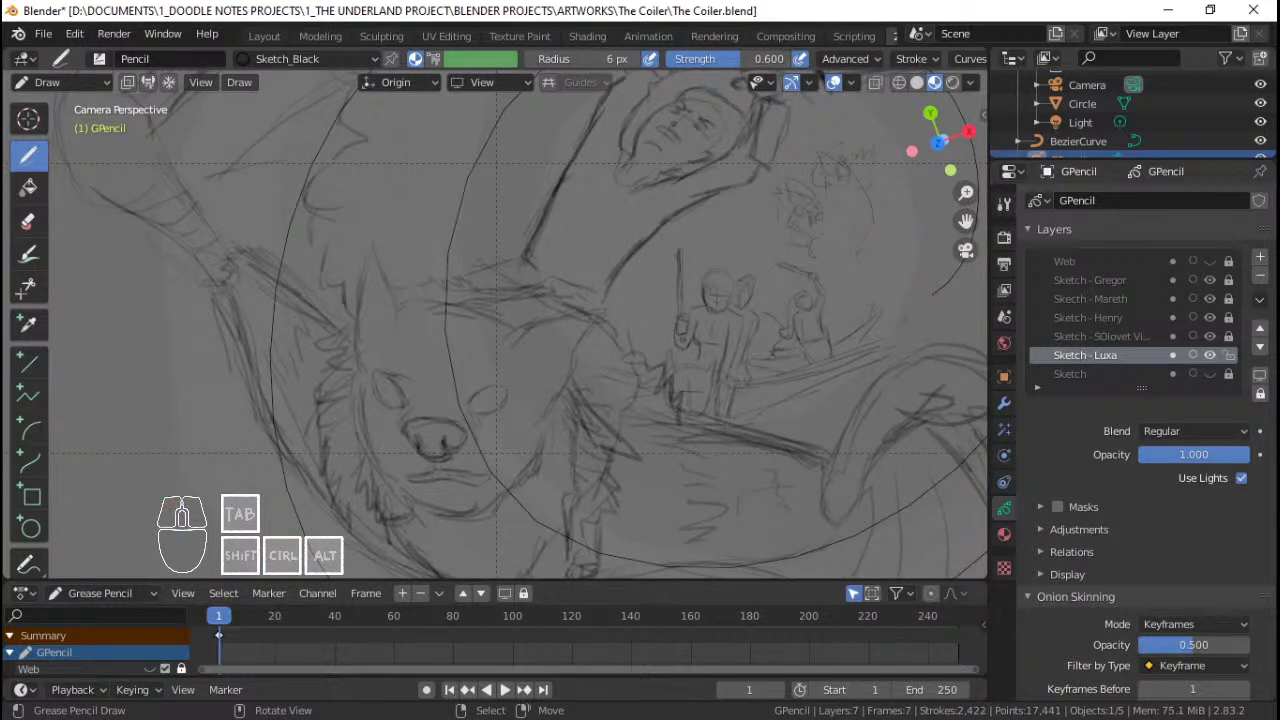
left_click_drag(340, 349, 322, 414)
left_click_drag(326, 417, 330, 445)
middle_click_drag(349, 400, 384, 296, "shift")
left_click_drag(362, 374, 369, 405)
Step: Sketch the curve of the bat's body below its chin and strengthen the fur strokes up to its shoulder
mouse_move(434, 465)
left_mouse_down()
mouse_move(467, 483)
mouse_move(598, 493)
left_mouse_up()
left_click_drag(608, 440, 646, 424)
left_click_drag(642, 414, 650, 402)
left_click_drag(652, 406, 668, 390)
mouse_move(666, 338)
left_mouse_down()
mouse_move(644, 292)
mouse_move(632, 310)
left_mouse_up()
left_click_drag(627, 242, 631, 235)
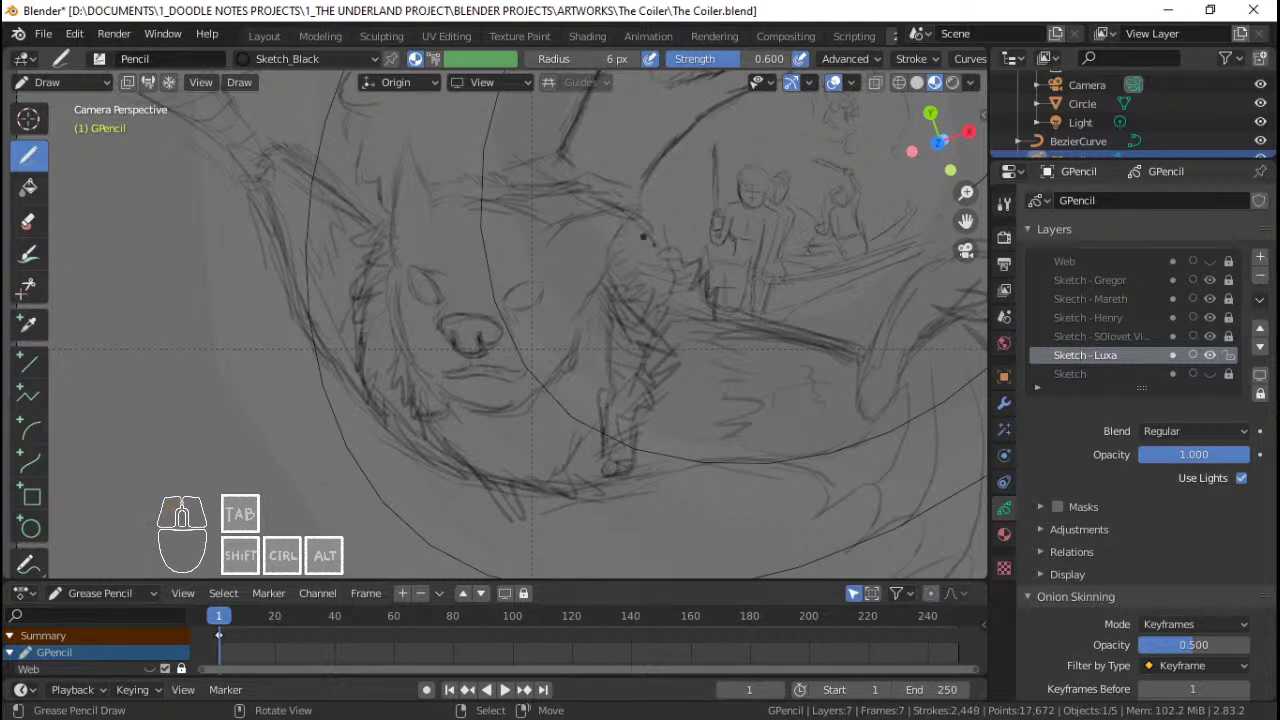
Step: Return to the camera view and add short fur strokes between the bat's wing joint and its head
middle_click_drag(640, 236, 608, 348, "ctrl")
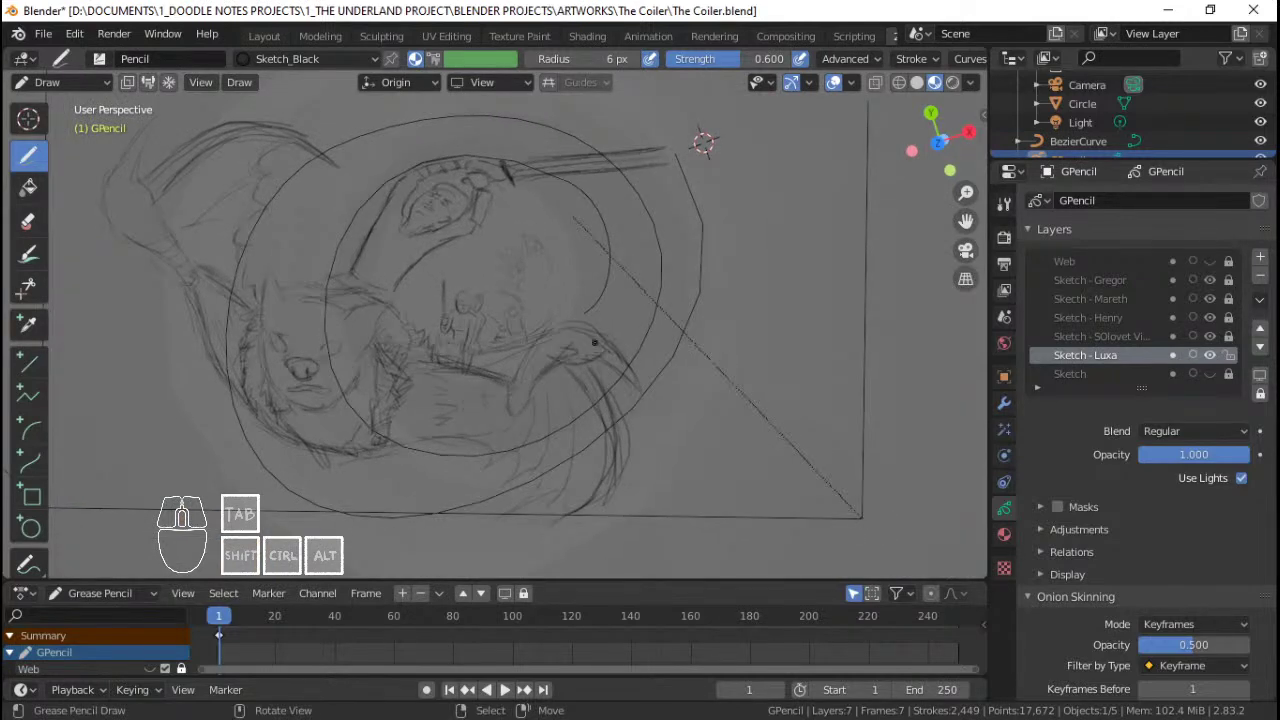
key("KP_0")
mouse_move(342, 284)
left_mouse_down()
mouse_move(349, 273)
mouse_move(366, 342)
mouse_move(385, 300)
mouse_move(367, 257)
mouse_move(384, 277)
left_mouse_up()
mouse_move(366, 268)
left_mouse_down()
mouse_move(377, 282)
mouse_move(361, 271)
left_mouse_up()
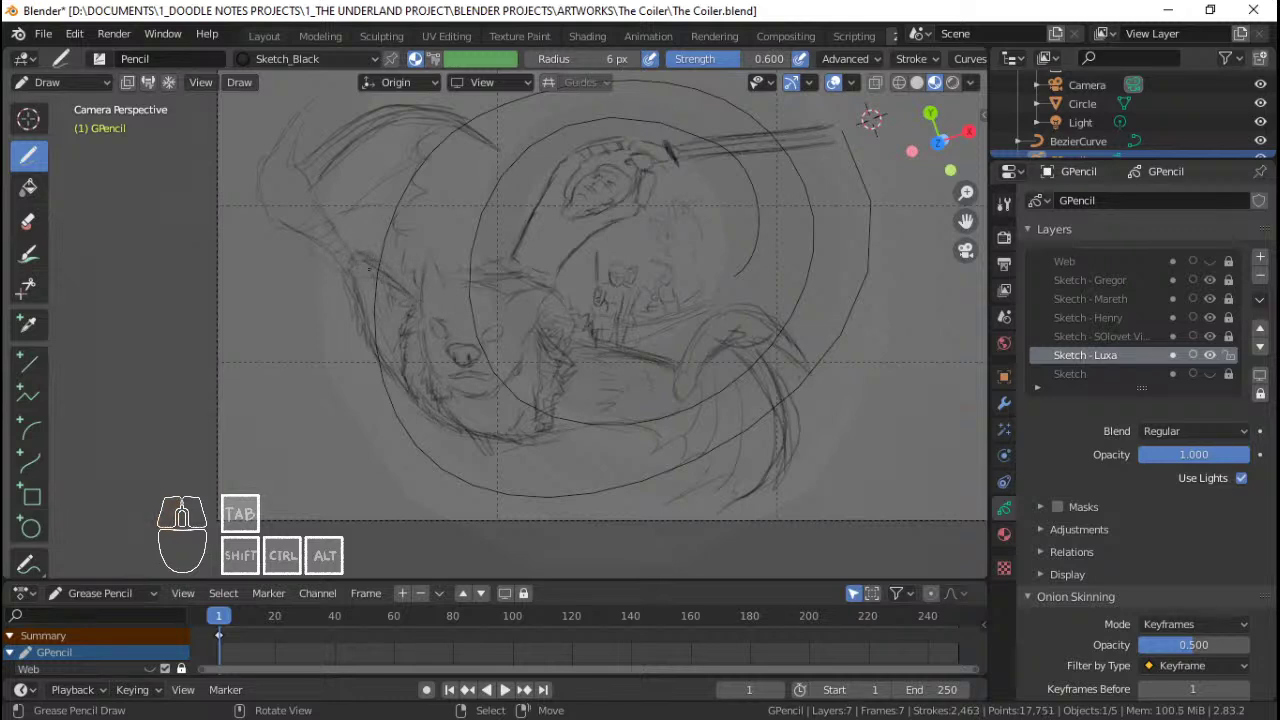
mouse_move(407, 312)
left_mouse_down()
mouse_move(404, 301)
mouse_move(406, 346)
left_mouse_up()
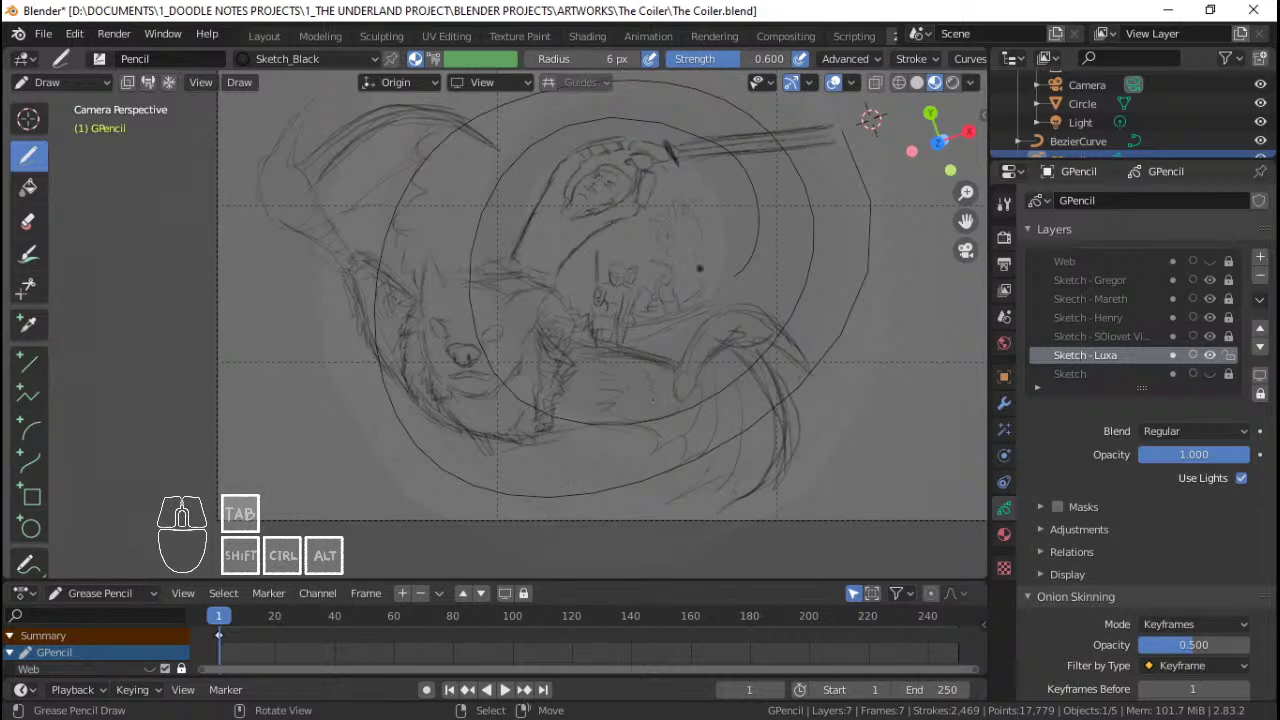
Step: Draw strokes beside the rider's hair and a first diagonal neckline running down from her chin
middle_click_drag(738, 268, 728, 321, "shift")
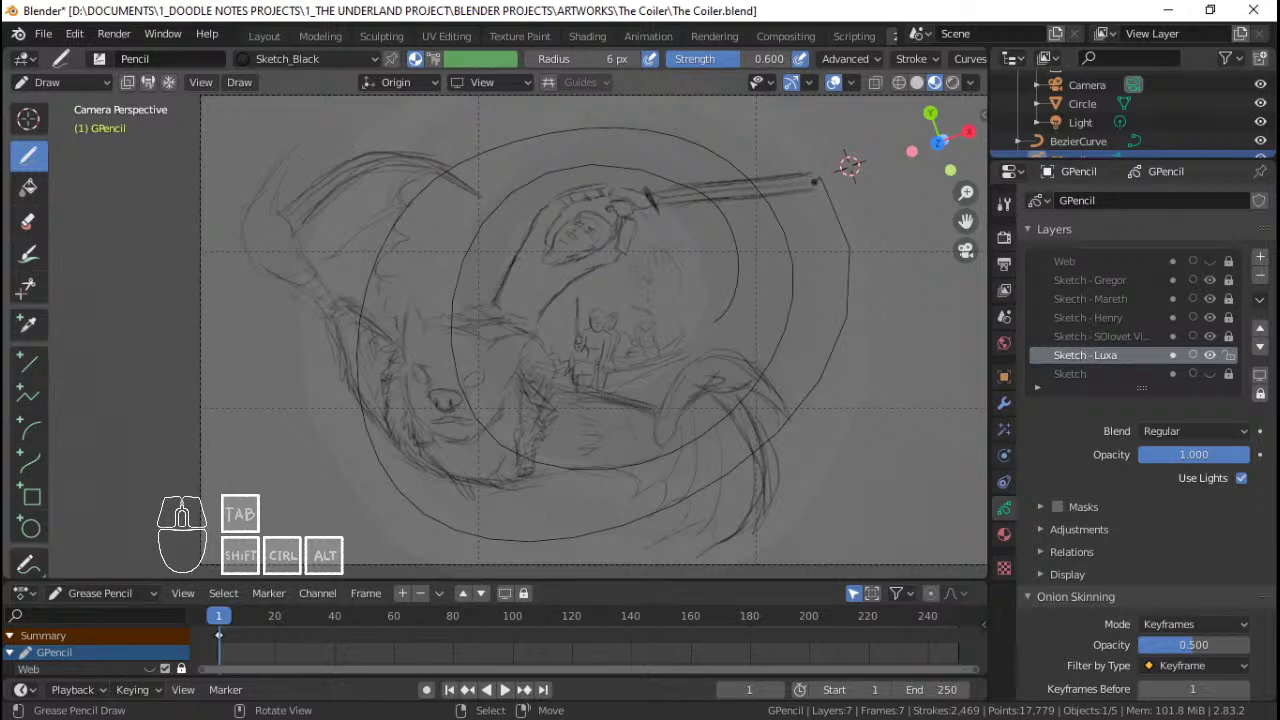
middle_click_drag(737, 263, 745, 228, "ctrl")
middle_click_drag(777, 283, 722, 282, "shift")
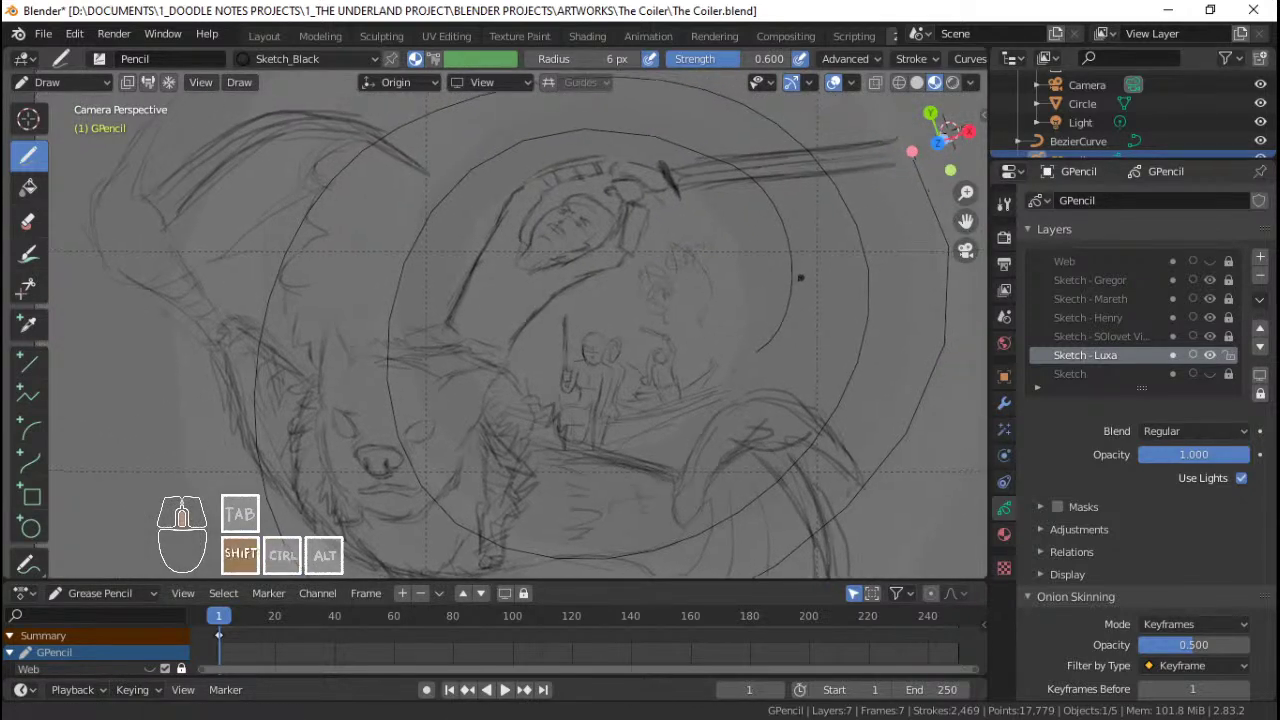
middle_click_drag(715, 306, 719, 325, "shift")
middle_click_drag(746, 283, 710, 320, "ctrl")
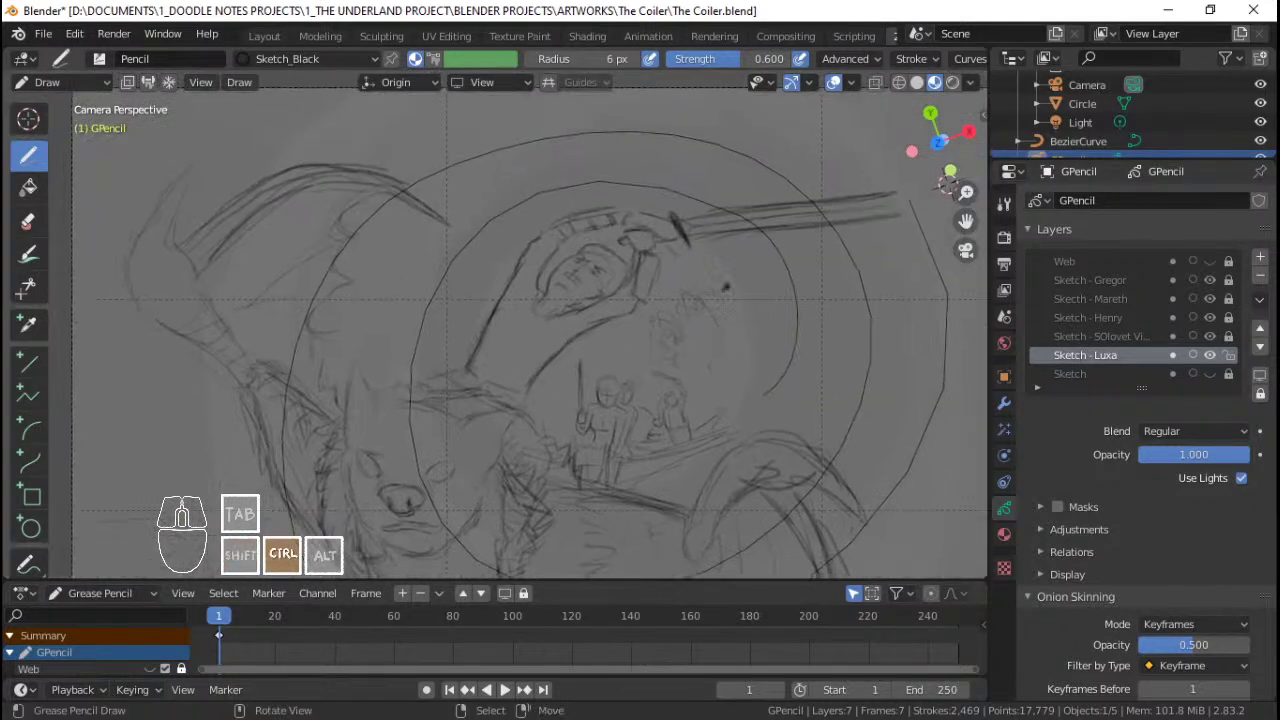
middle_click_drag(710, 320, 712, 292, "ctrl")
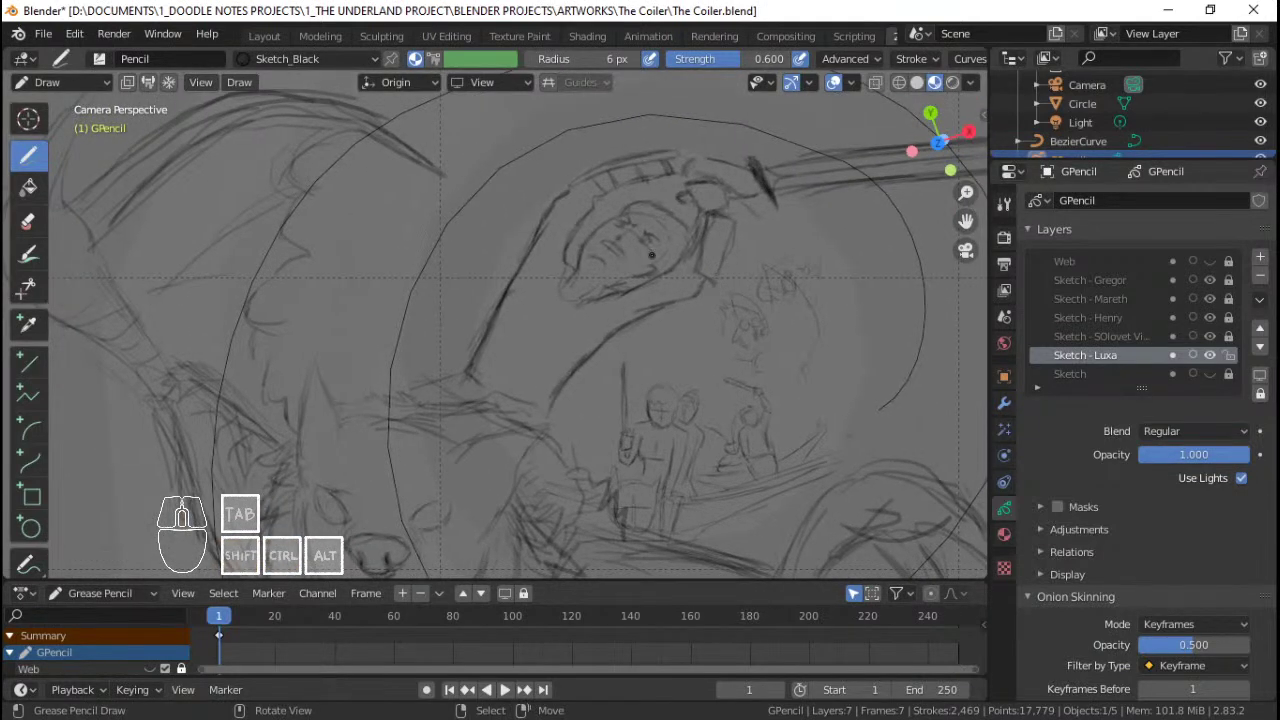
middle_click_drag(651, 256, 602, 246, "ctrl")
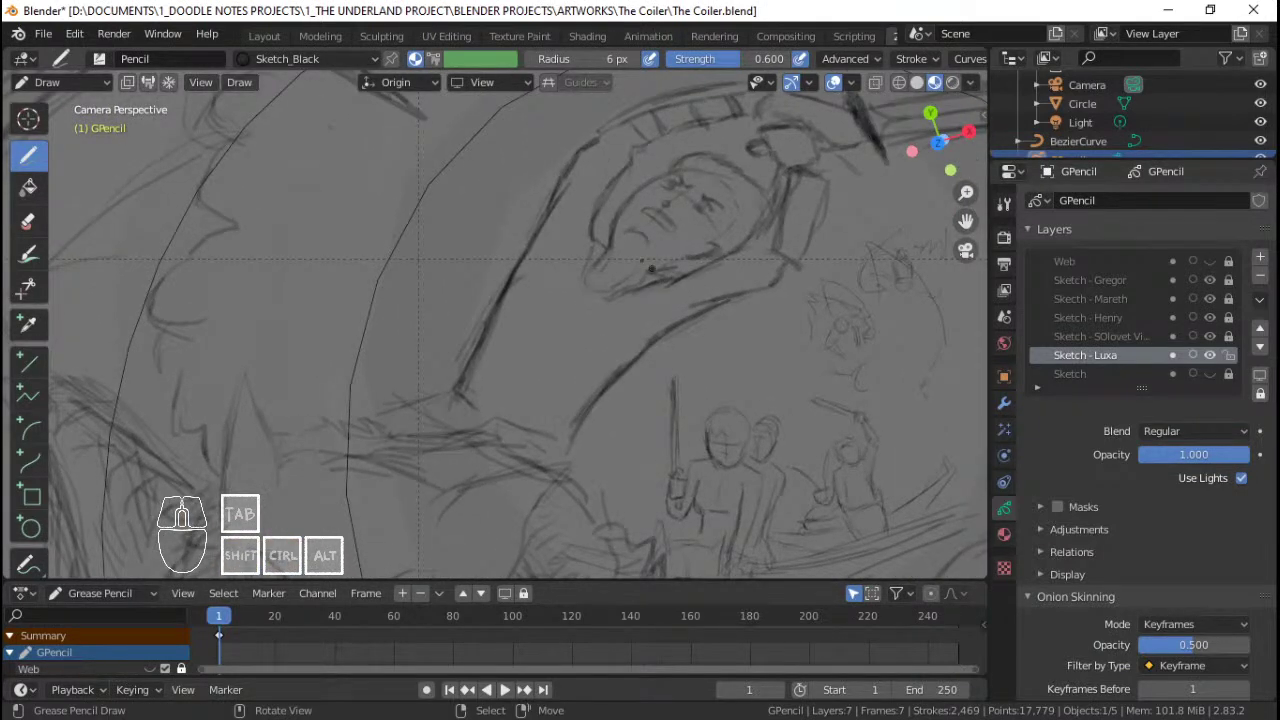
left_click_drag(628, 163, 614, 134)
mouse_move(603, 213)
left_mouse_down()
mouse_move(572, 318)
mouse_move(547, 338)
left_mouse_up()
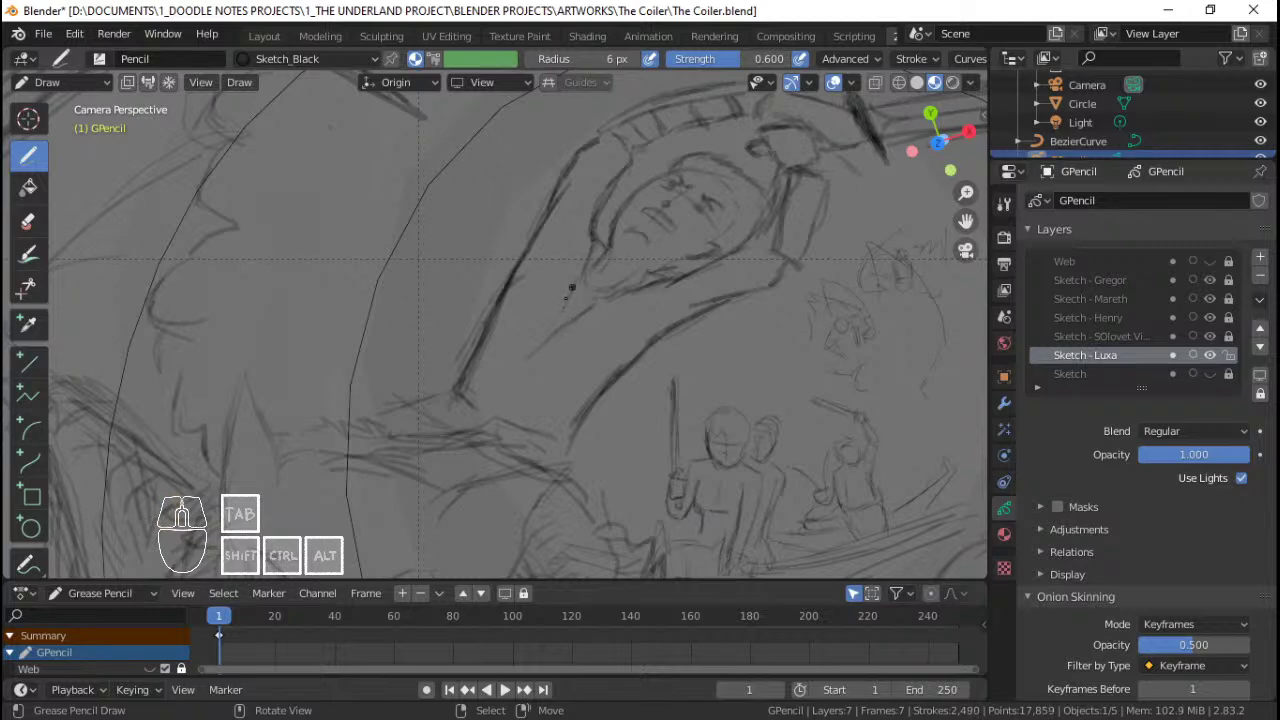
Step: Darken the pointed neckline below the rider's chin with repeated strokes along both edges
left_click_drag(580, 292, 550, 326)
mouse_move(550, 328)
left_mouse_down()
mouse_move(537, 355)
mouse_move(545, 340)
left_mouse_up()
left_click_drag(605, 298, 582, 308)
mouse_move(618, 287)
left_mouse_down()
mouse_move(596, 299)
mouse_move(634, 282)
left_mouse_up()
left_click_drag(660, 273, 654, 279)
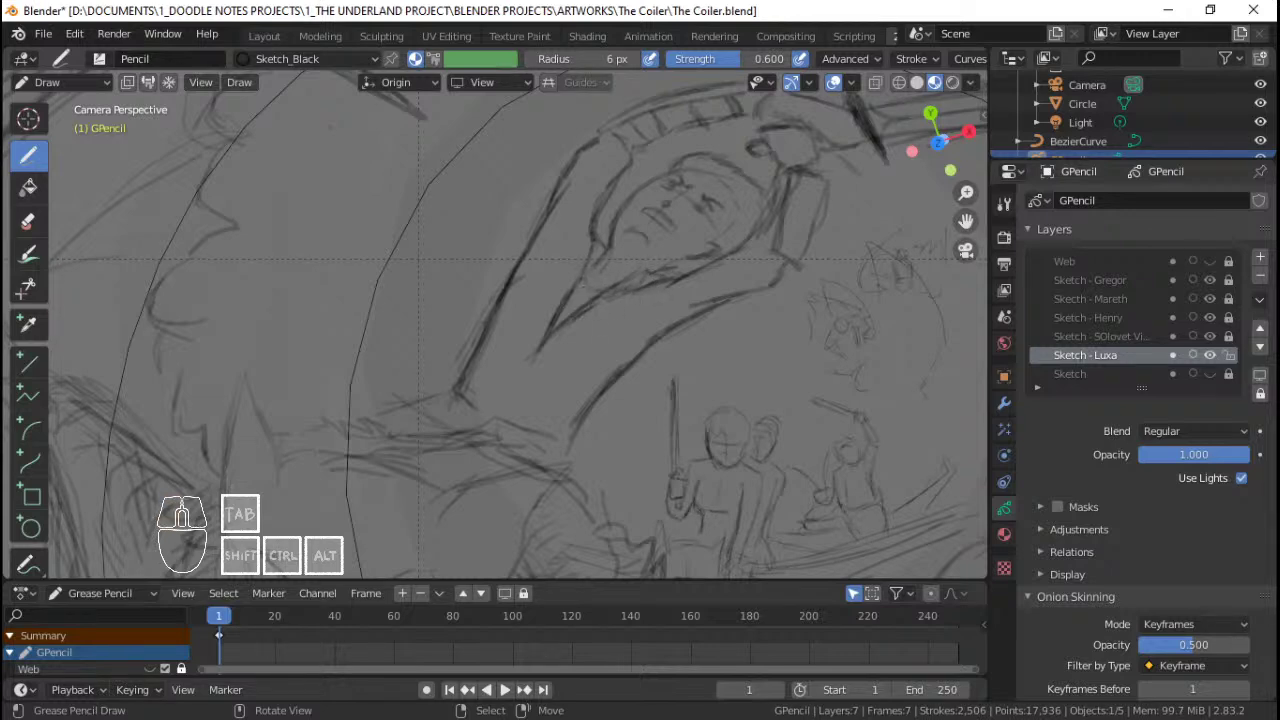
Step: Examine the rider's pose, face and raised arms from close up and at a distance
middle_click_drag(615, 262, 522, 340, "ctrl")
middle_click_drag(564, 292, 582, 299, "shift")
middle_click_drag(582, 299, 630, 238, "ctrl")
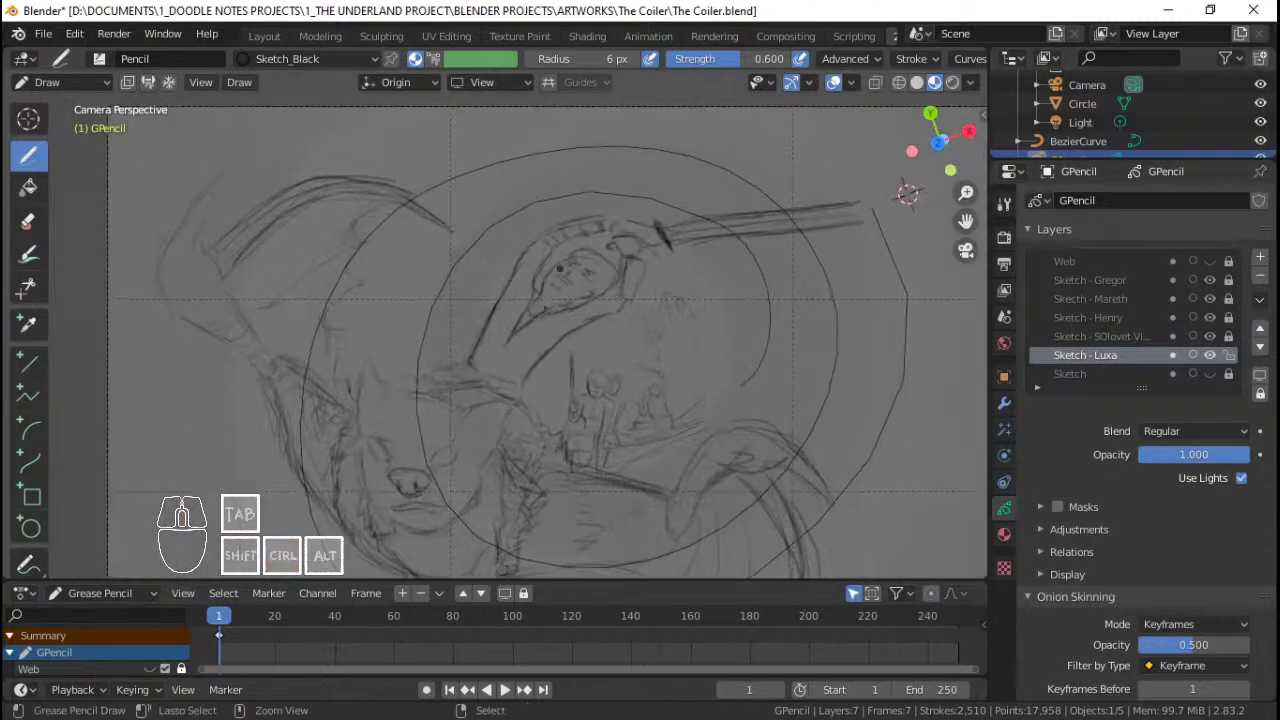
middle_click_drag(528, 337, 590, 285, "ctrl")
middle_click_drag(711, 247, 726, 240, "shift")
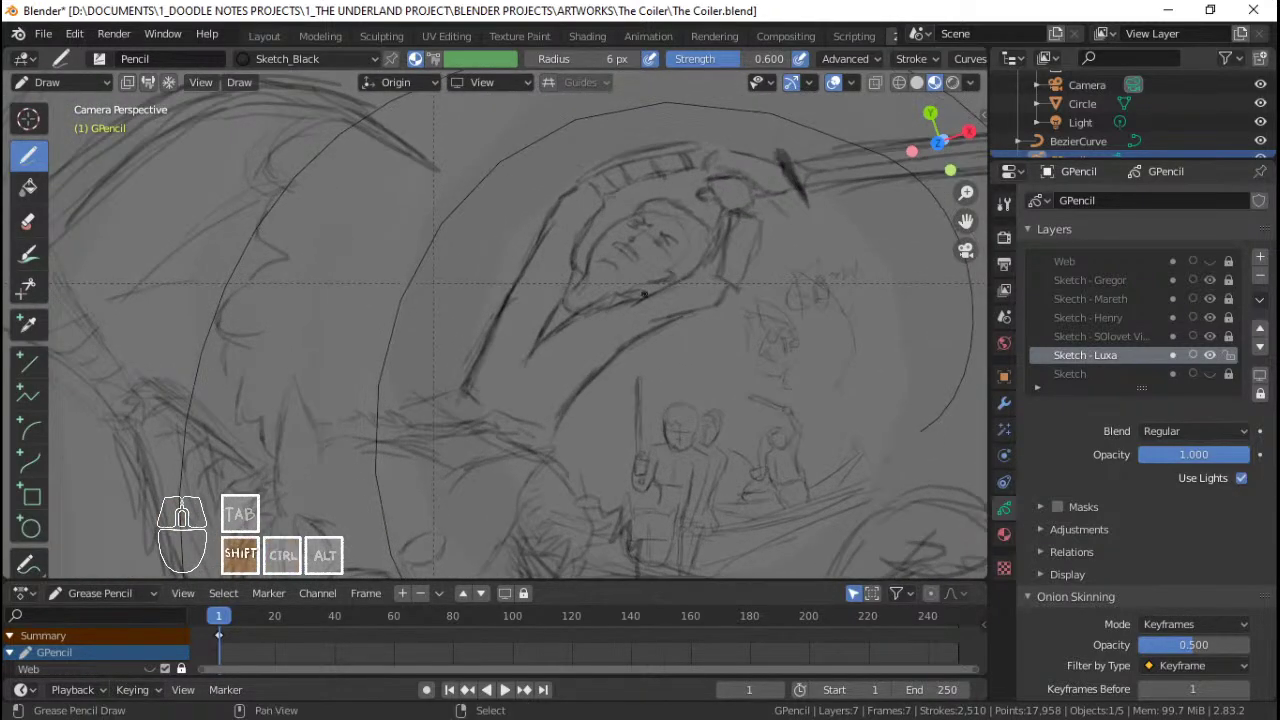
middle_click_drag(640, 300, 648, 272, "ctrl")
middle_click_drag(610, 318, 587, 345, "shift")
mouse_move(587, 345)
middle_mouse_down("shift")
mouse_move(574, 314)
mouse_move(592, 372)
mouse_move(574, 332)
mouse_move(582, 342)
middle_mouse_up("shift")
middle_click_drag(610, 278, 686, 239, "shift")
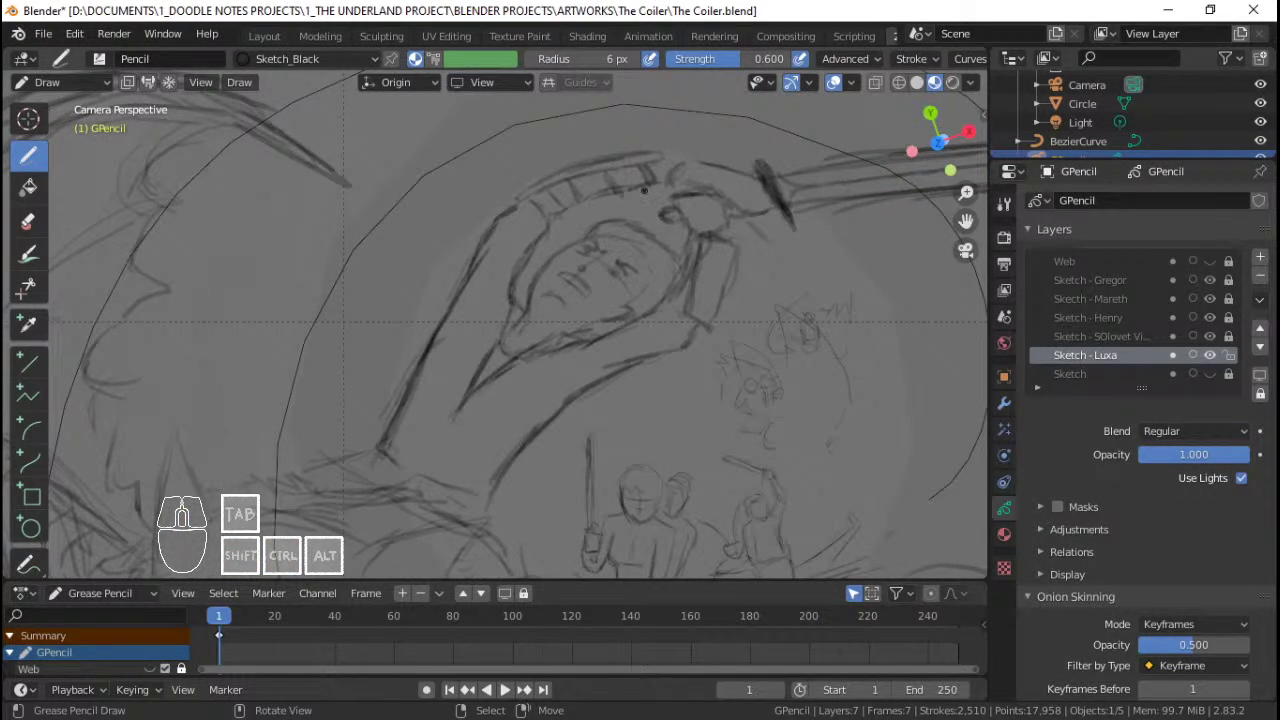
mouse_move(590, 283)
middle_mouse_down("ctrl")
mouse_move(586, 309)
mouse_move(604, 301)
mouse_move(594, 357)
mouse_move(621, 297)
mouse_move(621, 242)
mouse_move(648, 256)
middle_mouse_up("ctrl")
mouse_move(640, 260)
middle_mouse_down("ctrl")
mouse_move(590, 343)
mouse_move(605, 304)
mouse_move(590, 267)
mouse_move(588, 316)
mouse_move(598, 313)
mouse_move(580, 332)
mouse_move(568, 314)
mouse_move(596, 295)
mouse_move(575, 333)
middle_mouse_up("ctrl")
mouse_move(575, 255)
middle_mouse_down("ctrl")
mouse_move(583, 283)
mouse_move(631, 274)
mouse_move(623, 260)
mouse_move(617, 275)
middle_mouse_up("ctrl")
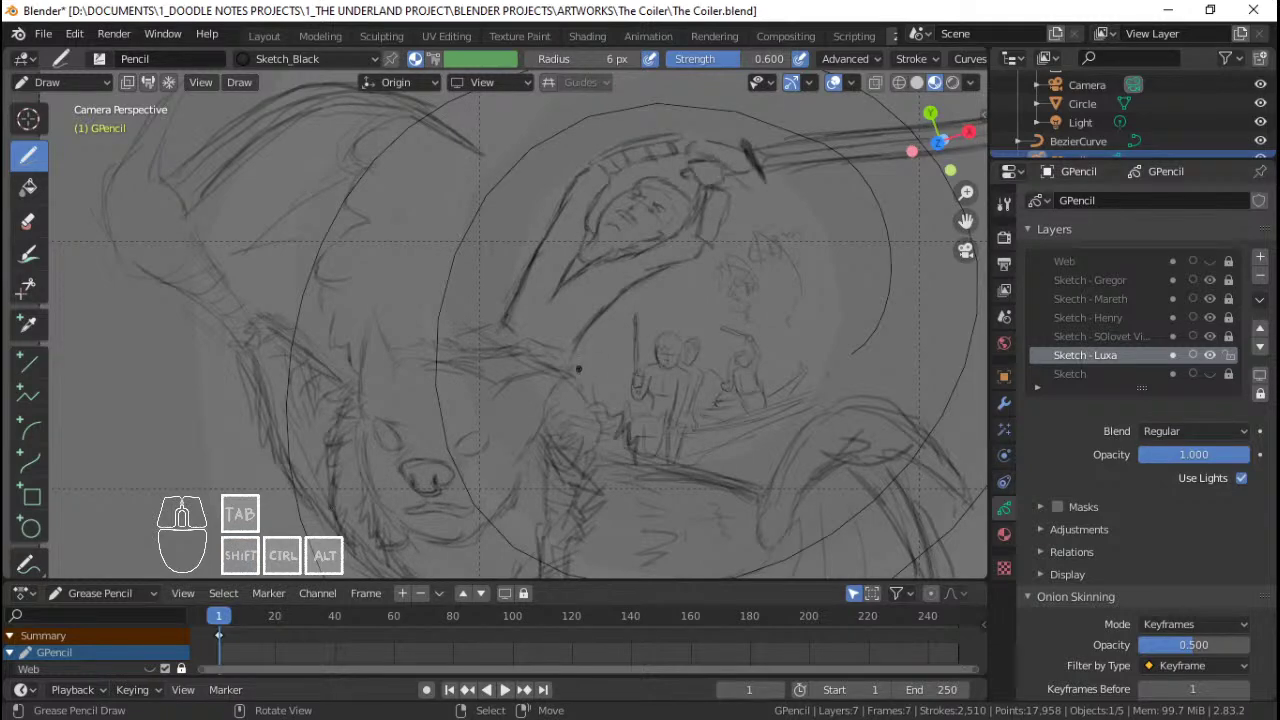
Step: Redraw the contour of the bat's shoulder below the rider's waist
mouse_move(565, 447)
middle_mouse_down("ctrl")
mouse_move(578, 343)
mouse_move(601, 350)
middle_mouse_up("ctrl")
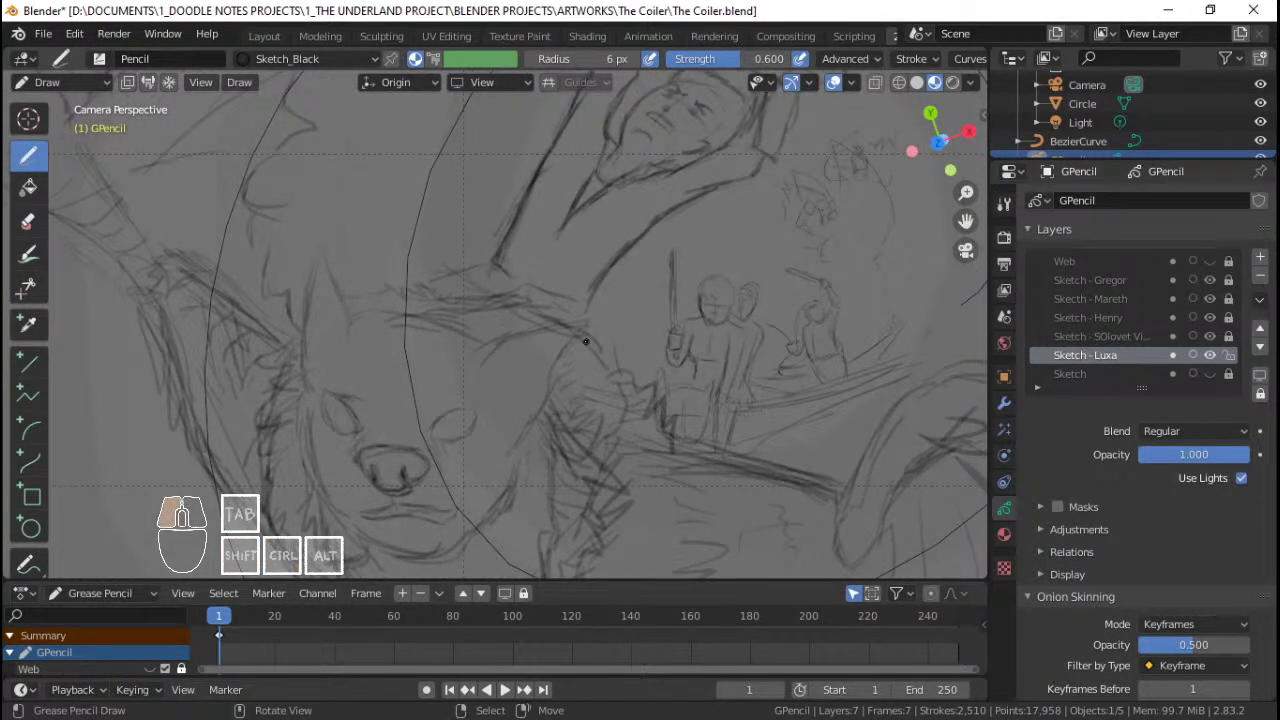
left_click_drag(592, 350, 612, 382)
mouse_move(610, 378)
left_mouse_down()
mouse_move(624, 402)
mouse_move(607, 436)
left_mouse_up()
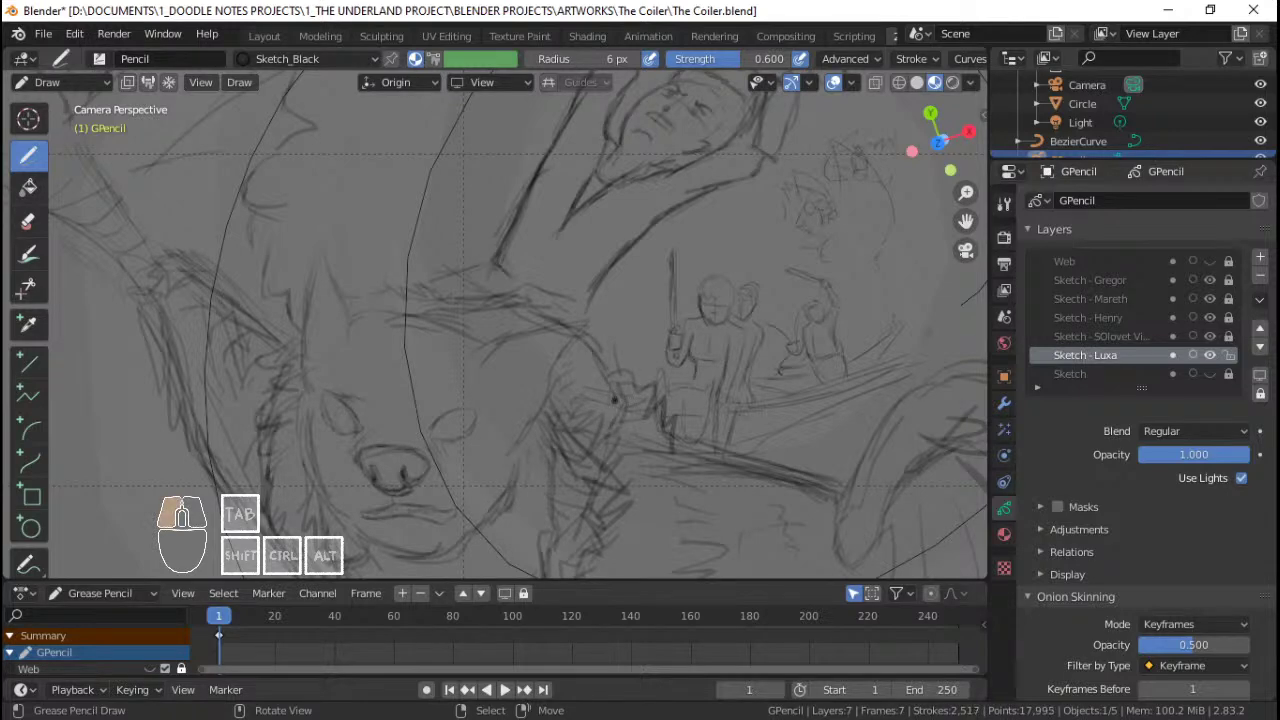
Step: Sketch the rider's waist and hem where her torso meets the bat's back
middle_click_drag(568, 312, 574, 366, "shift")
mouse_move(490, 331)
left_mouse_down()
mouse_move(473, 358)
mouse_move(497, 321)
mouse_move(454, 336)
mouse_move(520, 333)
left_mouse_up()
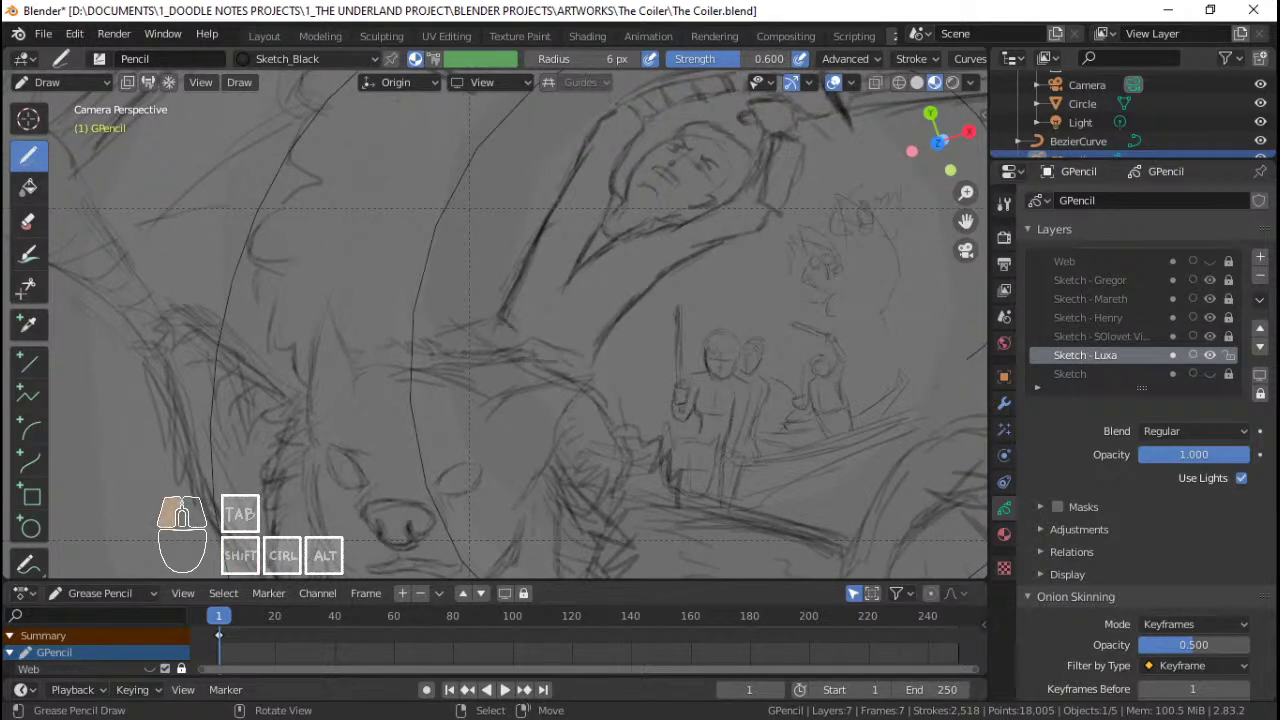
left_click_drag(526, 334, 518, 341)
left_click_drag(524, 338, 518, 343)
left_click_drag(523, 340, 514, 347)
left_click_drag(520, 344, 527, 371)
left_click_drag(521, 365, 531, 342)
left_click_drag(526, 339, 548, 346)
left_click_drag(545, 344, 560, 349)
left_click_drag(558, 348, 582, 350)
left_click_drag(576, 352, 595, 370)
left_click_drag(594, 365, 594, 373)
Step: Erase the long outer line of the rider's torso and redraw it from the elbow to the waist
mouse_move(592, 342)
middle_mouse_down("ctrl")
mouse_move(597, 390)
mouse_move(595, 295)
mouse_move(601, 328)
middle_mouse_up("ctrl")
mouse_move(598, 308)
middle_mouse_down("shift")
mouse_move(566, 334)
mouse_move(575, 274)
middle_mouse_up("shift")
middle_click_drag(575, 274, 543, 308, "shift")
mouse_move(492, 238)
left_mouse_down("ctrl")
mouse_move(477, 240)
mouse_move(425, 345)
left_mouse_up("ctrl")
left_click_drag(531, 165, 507, 191)
left_click_drag(512, 188, 478, 256)
mouse_move(478, 256)
left_mouse_down()
mouse_move(443, 318)
mouse_move(459, 300)
left_mouse_up()
left_click_drag(445, 321, 430, 353)
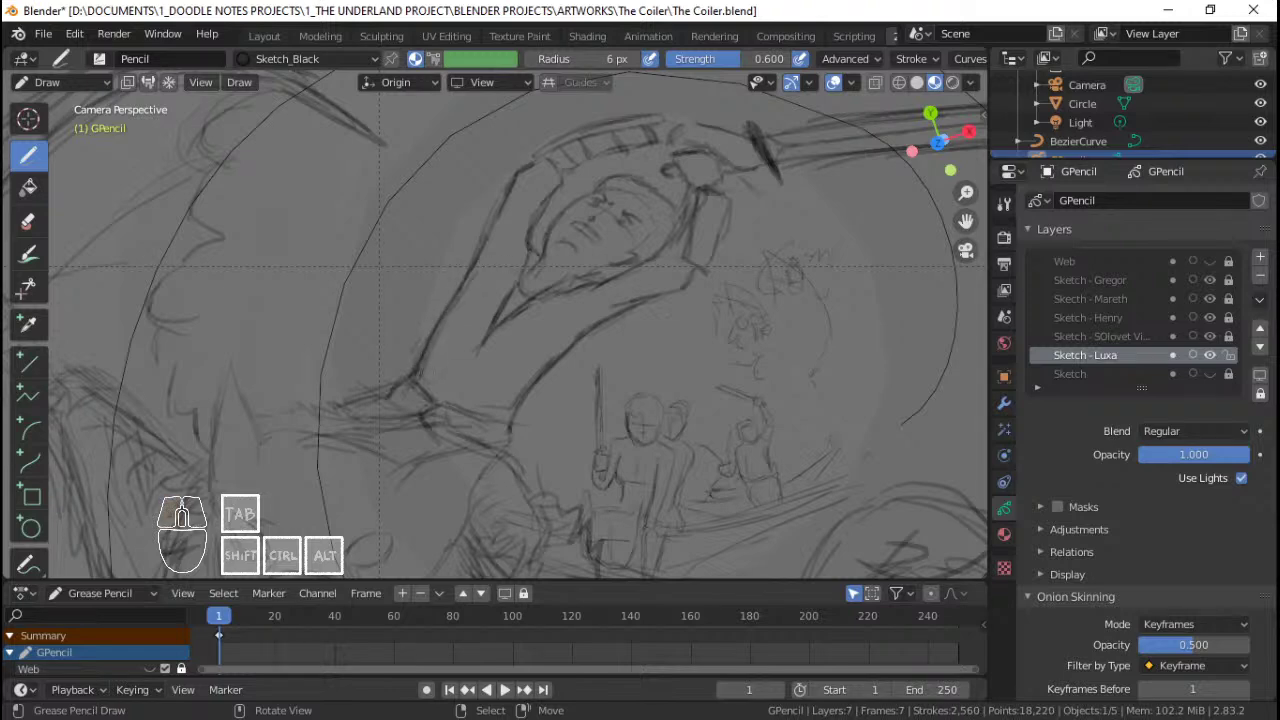
Step: Erase the lower part of the rider's other torso line and redraw it as a cleaner curve to the waist
mouse_move(572, 294)
middle_mouse_down("ctrl")
mouse_move(580, 338)
mouse_move(583, 310)
middle_mouse_up("ctrl")
scroll(583, 310, "up", 2)
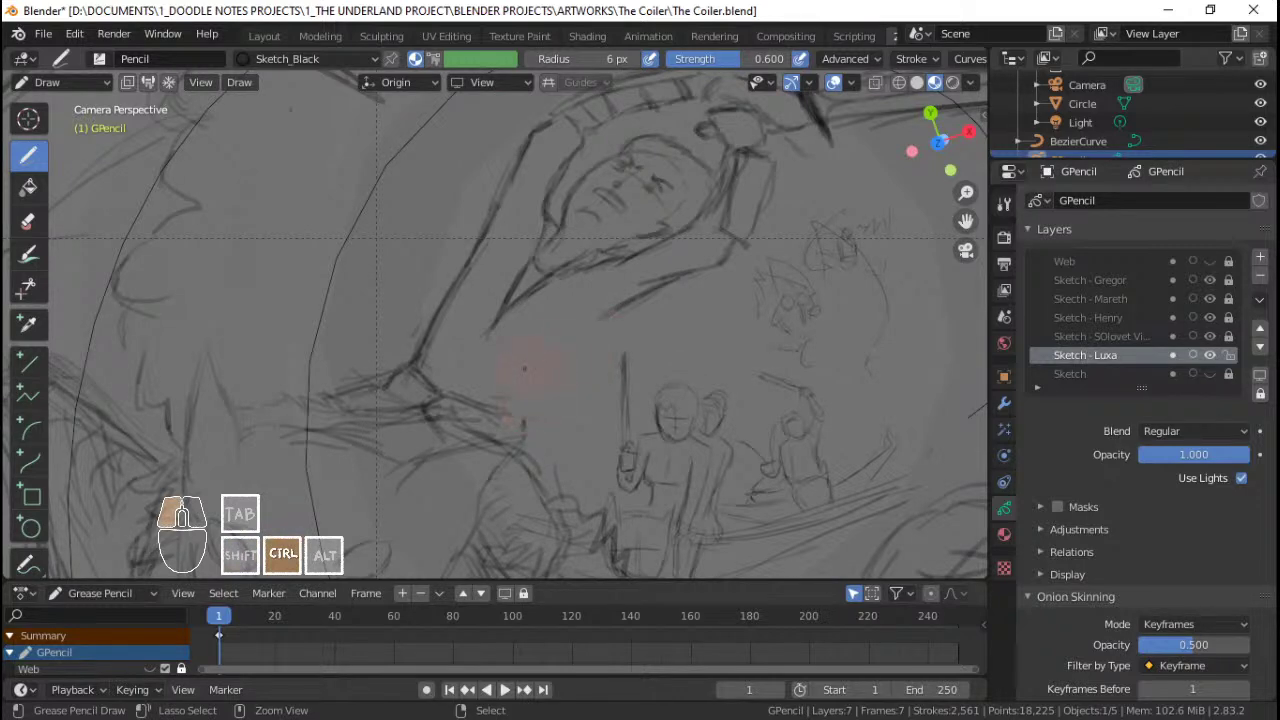
mouse_move(577, 345)
left_mouse_down("ctrl")
mouse_move(650, 293)
mouse_move(590, 328)
mouse_move(602, 323)
left_mouse_up("ctrl")
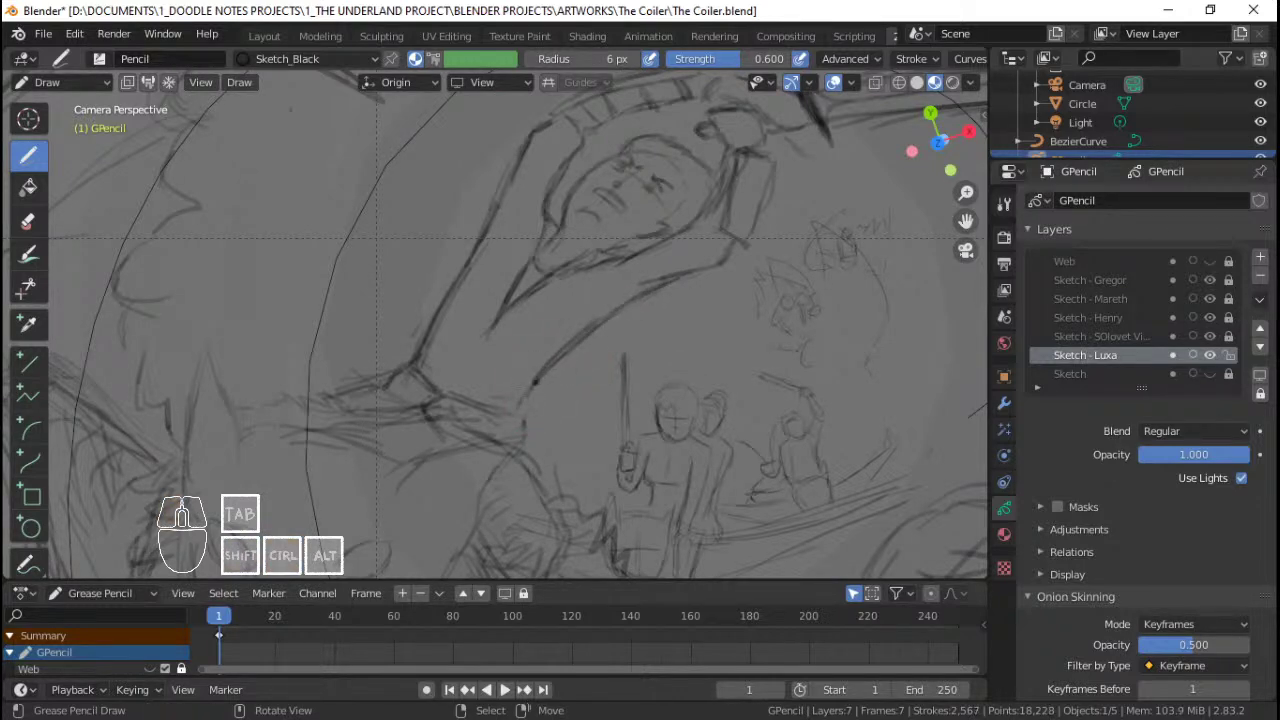
left_click_drag(526, 390, 517, 416)
Step: Erase the outer edge of the rider's face and redraw it as a darker curve
mouse_move(577, 290)
middle_mouse_down("ctrl")
mouse_move(577, 354)
mouse_move(620, 295)
middle_mouse_up("ctrl")
mouse_move(635, 280)
middle_mouse_down("shift")
mouse_move(599, 324)
mouse_move(597, 280)
mouse_move(574, 326)
middle_mouse_up("shift")
mouse_move(514, 304)
left_mouse_down("ctrl")
mouse_move(508, 327)
mouse_move(513, 292)
left_mouse_up("ctrl")
middle_click_drag(513, 292, 579, 249, "ctrl")
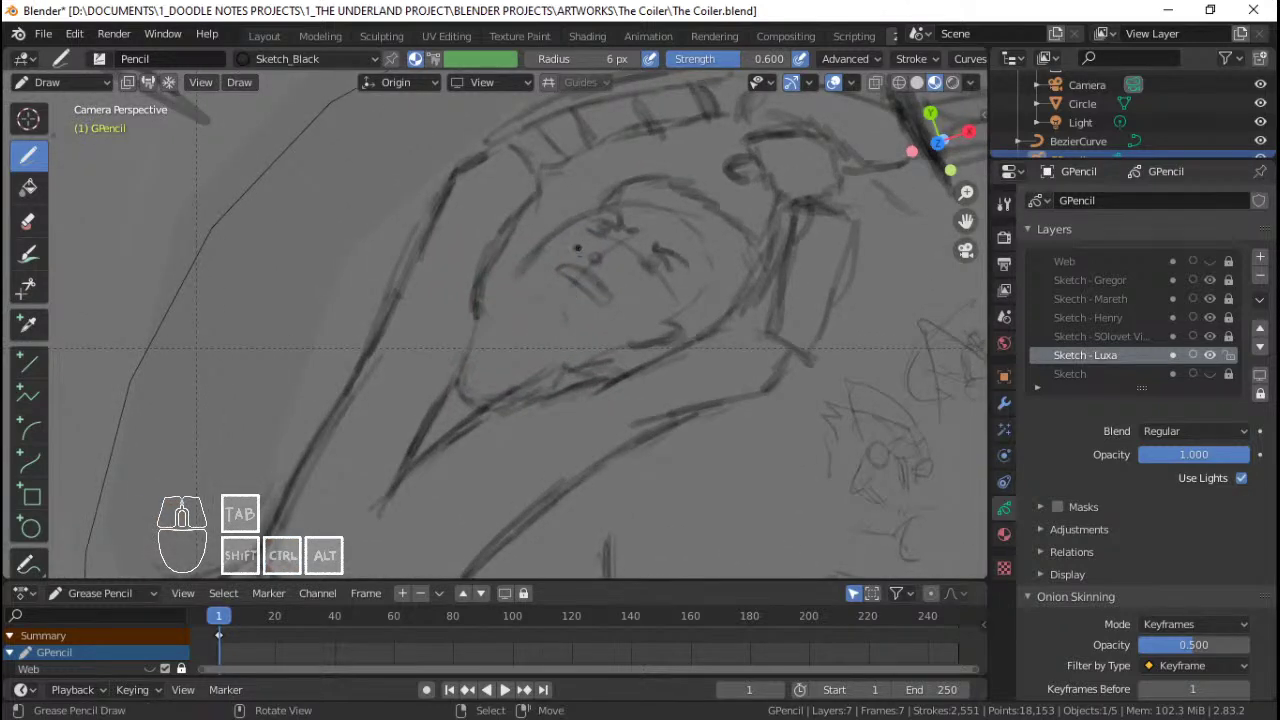
left_click_drag(614, 212, 557, 240)
mouse_move(516, 297)
left_mouse_down()
mouse_move(515, 316)
mouse_move(475, 340)
mouse_move(478, 355)
left_mouse_up()
left_click_drag(553, 370, 532, 384)
left_click_drag(520, 326, 485, 361)
key("ctrl+z")
key("ctrl+z")
key("ctrl+z")
key("ctrl+z")
key("ctrl+z")
key("ctrl+z")
key("ctrl+z")
key("ctrl+z")
key("ctrl+z")
key("ctrl+z")
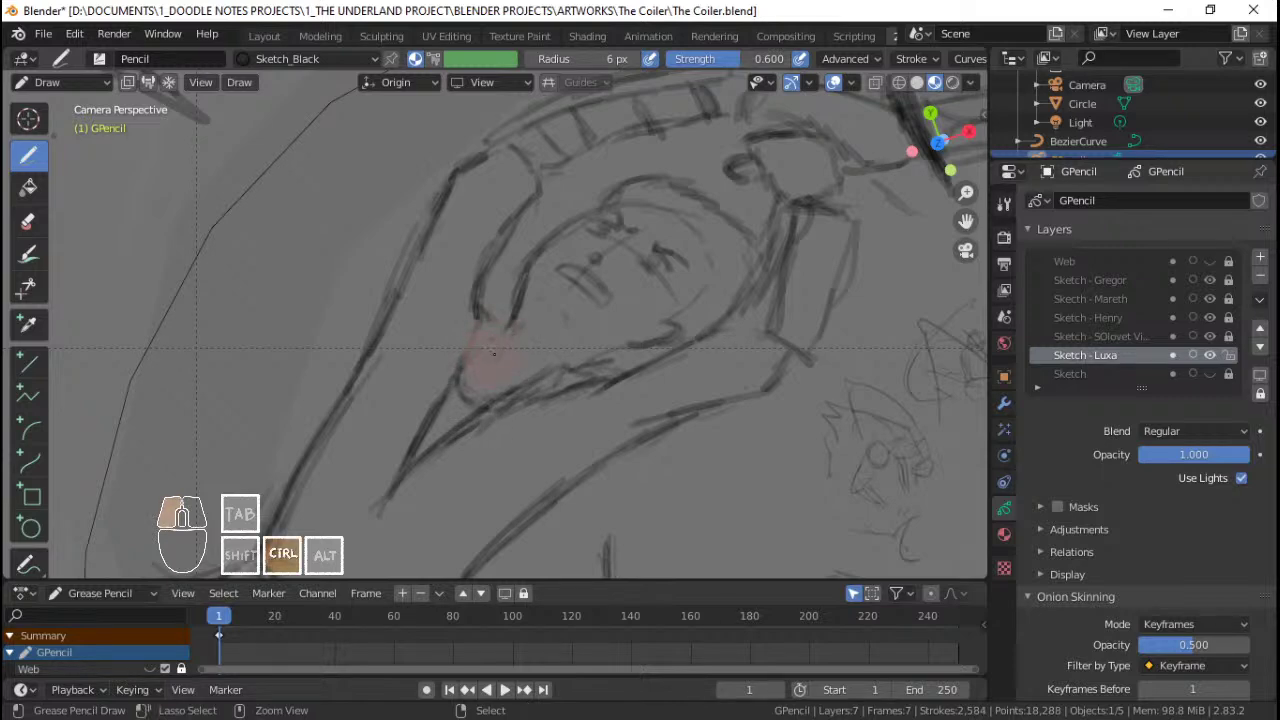
Step: Redraw the edge beside the rider's neck just above the neckline
mouse_move(477, 366)
left_mouse_down()
mouse_move(495, 322)
mouse_move(465, 374)
left_mouse_up()
middle_click_drag(529, 348, 535, 338, "shift")
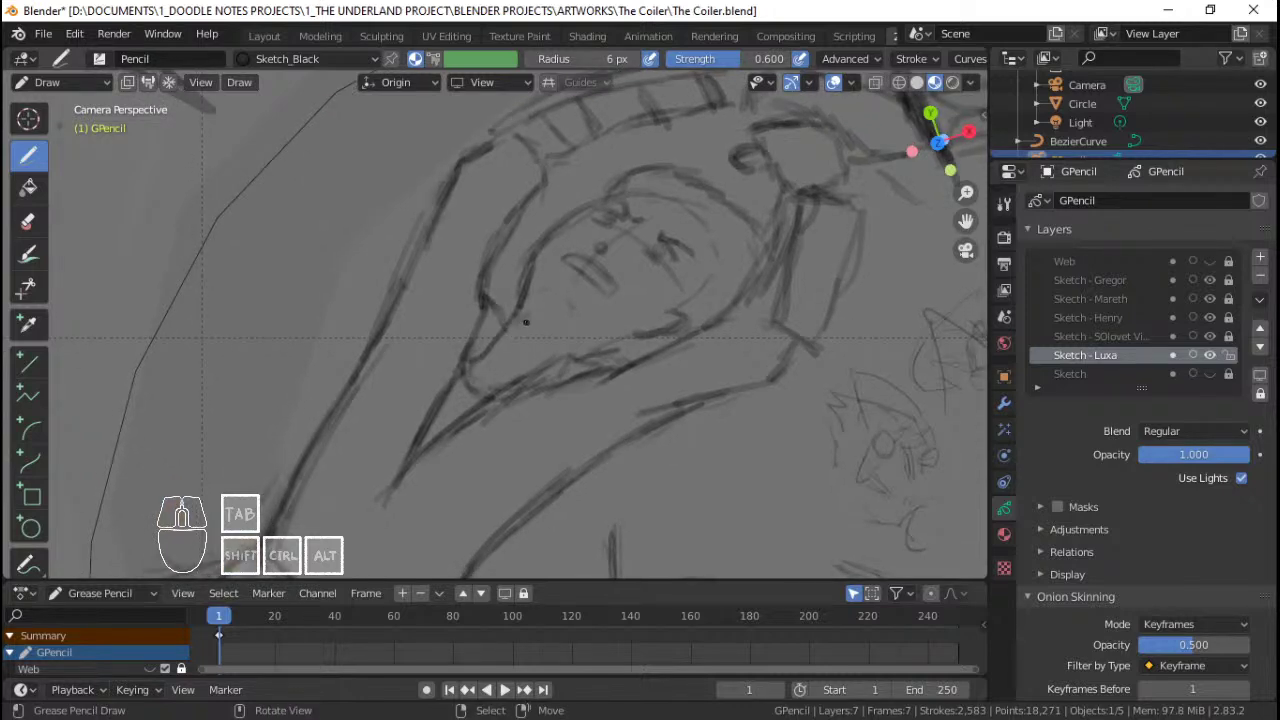
Step: Erase the curved line across the rider's forehead and sketch a new hairline
mouse_move(634, 262)
middle_mouse_down("shift")
mouse_move(566, 331)
mouse_move(584, 340)
middle_mouse_up("shift")
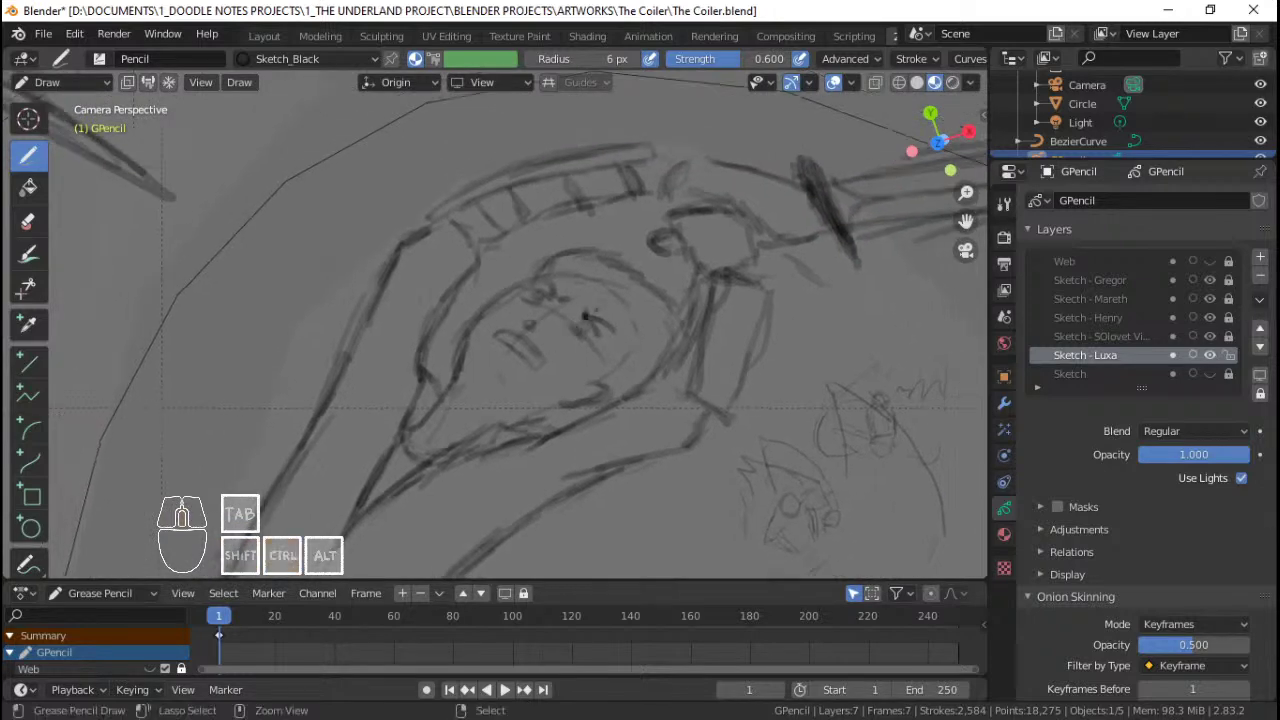
middle_click_drag(601, 279, 604, 286, "shift")
mouse_move(605, 276)
left_mouse_down("ctrl")
mouse_move(612, 262)
mouse_move(558, 254)
mouse_move(622, 300)
left_mouse_up("ctrl")
left_click_drag(624, 302, 629, 312)
mouse_move(553, 261)
left_mouse_down()
mouse_move(628, 257)
mouse_move(667, 300)
mouse_move(625, 345)
left_mouse_up()
left_click_drag(631, 337, 622, 352)
mouse_move(604, 343)
middle_mouse_down("ctrl")
mouse_move(617, 359)
mouse_move(631, 329)
mouse_move(574, 357)
mouse_move(576, 341)
middle_mouse_up("ctrl")
Step: Undo the last hairline strokes and redraw the line where it runs down toward the cheek
key("ctrl+z")
key("ctrl+z")
mouse_move(603, 323)
left_mouse_down()
mouse_move(580, 343)
mouse_move(604, 326)
mouse_move(590, 346)
mouse_move(603, 342)
left_mouse_up()
key("ctrl+z")
mouse_move(578, 348)
left_mouse_down()
mouse_move(602, 343)
mouse_move(588, 346)
left_mouse_up()
Step: Examine the redrawn face and the raised sword arm up close and within the full composition
mouse_move(588, 330)
middle_mouse_down("ctrl")
mouse_move(589, 349)
mouse_move(588, 274)
mouse_move(604, 342)
mouse_move(643, 277)
mouse_move(622, 282)
middle_mouse_up("ctrl")
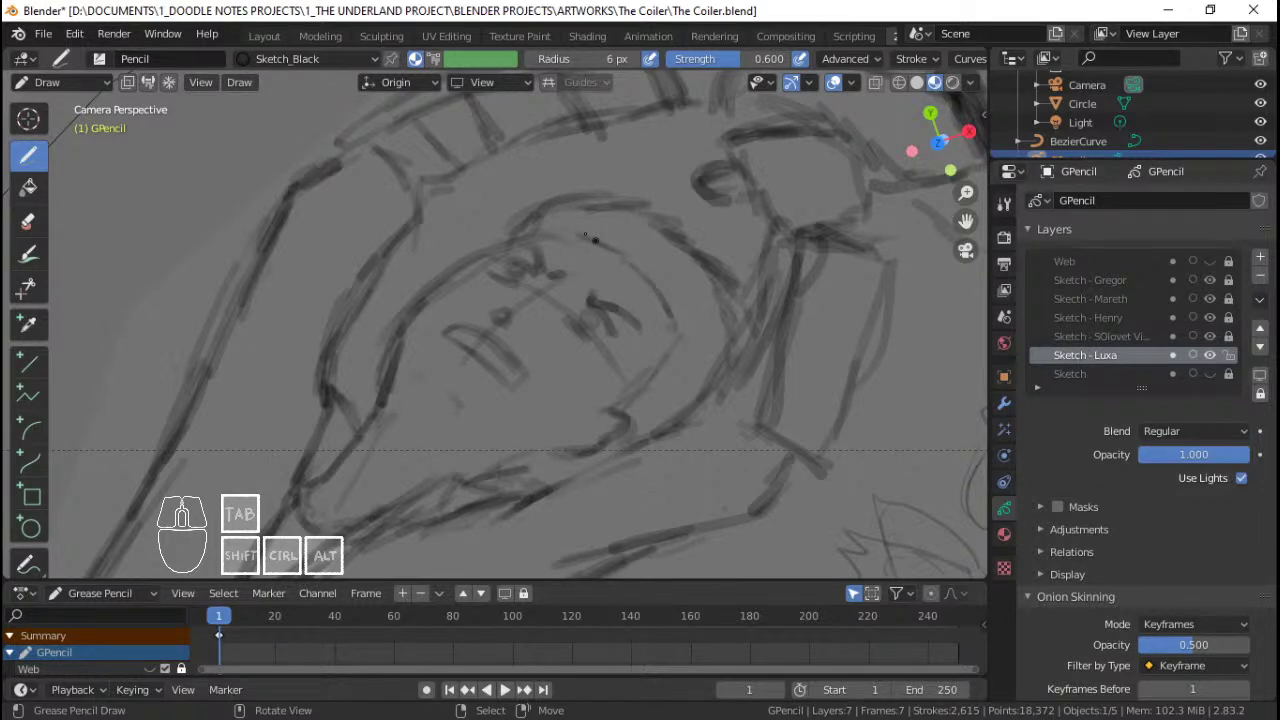
mouse_move(626, 252)
middle_mouse_down("ctrl")
mouse_move(610, 335)
mouse_move(562, 302)
middle_mouse_up("ctrl")
mouse_move(550, 315)
middle_mouse_down("ctrl")
mouse_move(517, 412)
mouse_move(582, 246)
mouse_move(575, 254)
middle_mouse_up("ctrl")
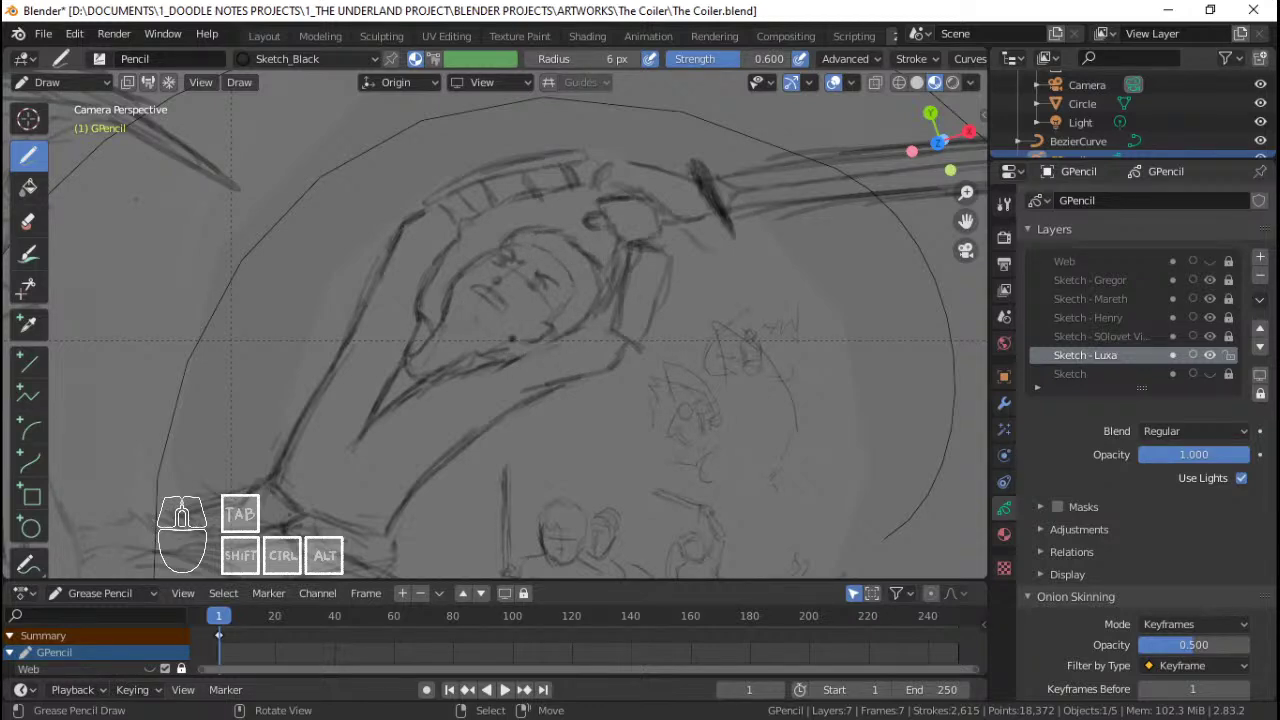
middle_click_drag(575, 254, 573, 228, "ctrl")
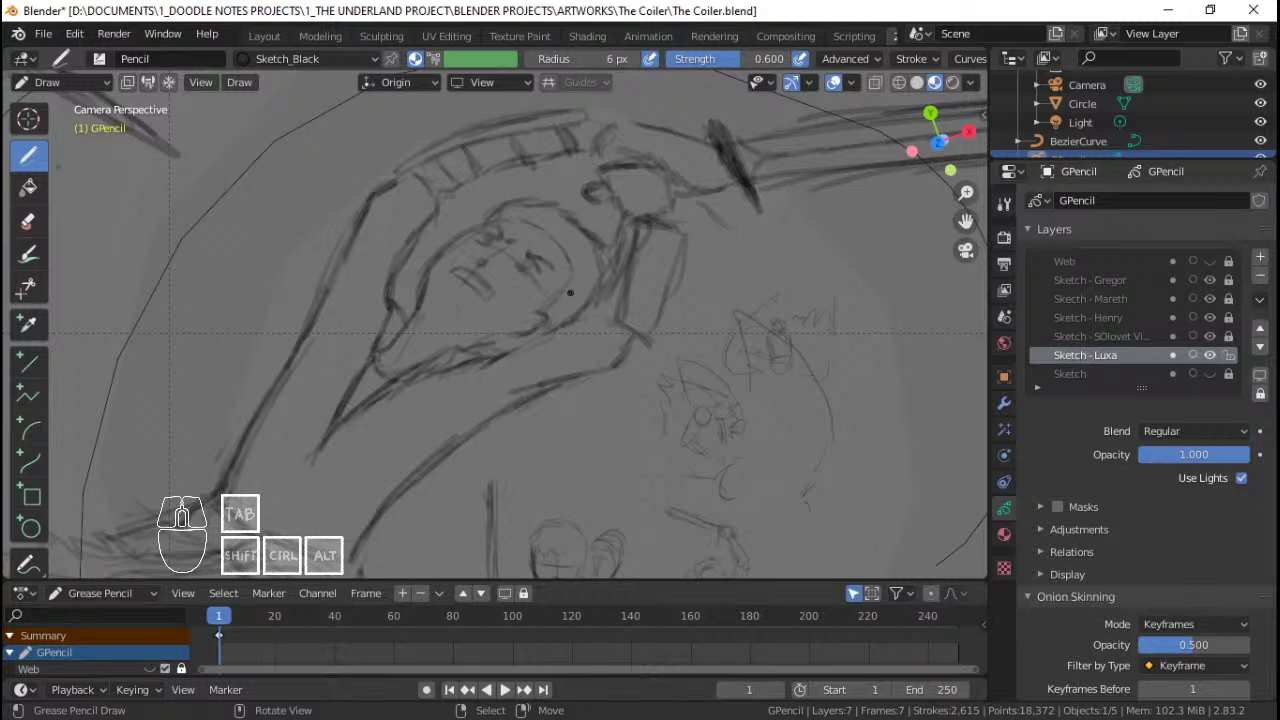
mouse_move(568, 276)
middle_mouse_down("ctrl")
mouse_move(771, 243)
mouse_move(786, 220)
mouse_move(579, 265)
mouse_move(626, 291)
mouse_move(590, 272)
mouse_move(599, 250)
middle_mouse_up("ctrl")
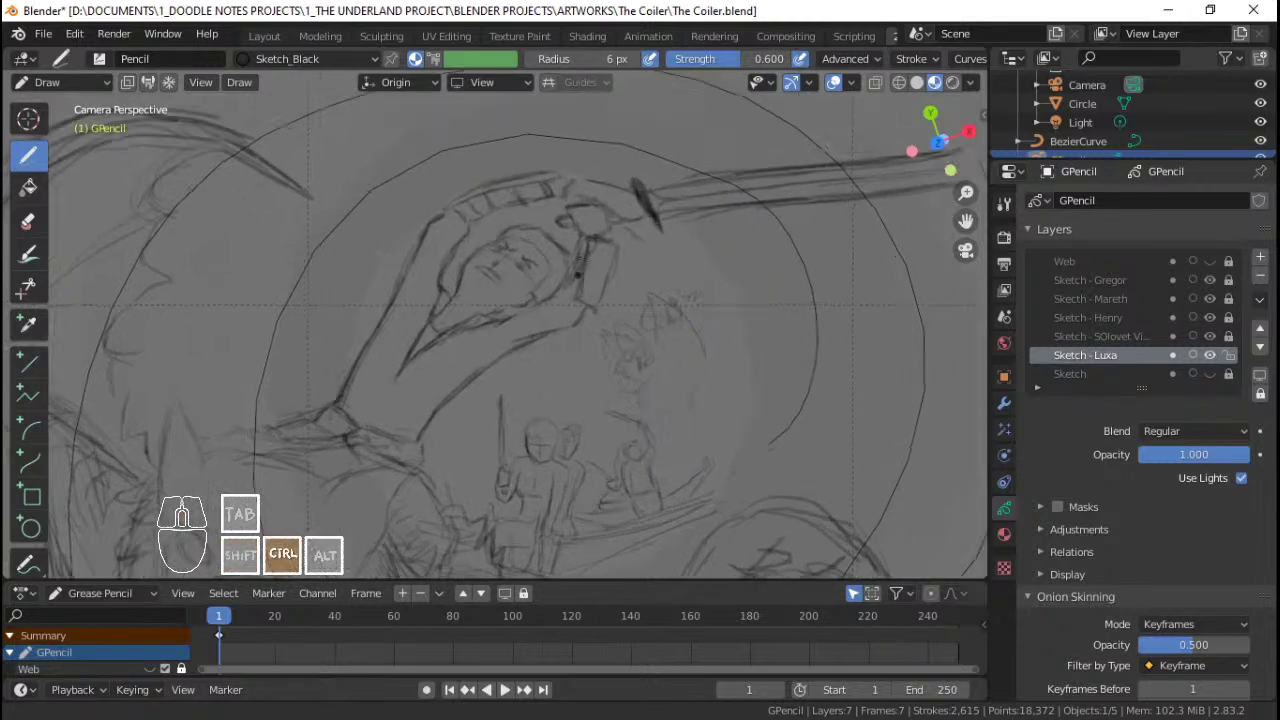
mouse_move(600, 237)
middle_mouse_down("shift")
mouse_move(590, 277)
mouse_move(586, 256)
mouse_move(623, 291)
mouse_move(613, 228)
middle_mouse_up("shift")
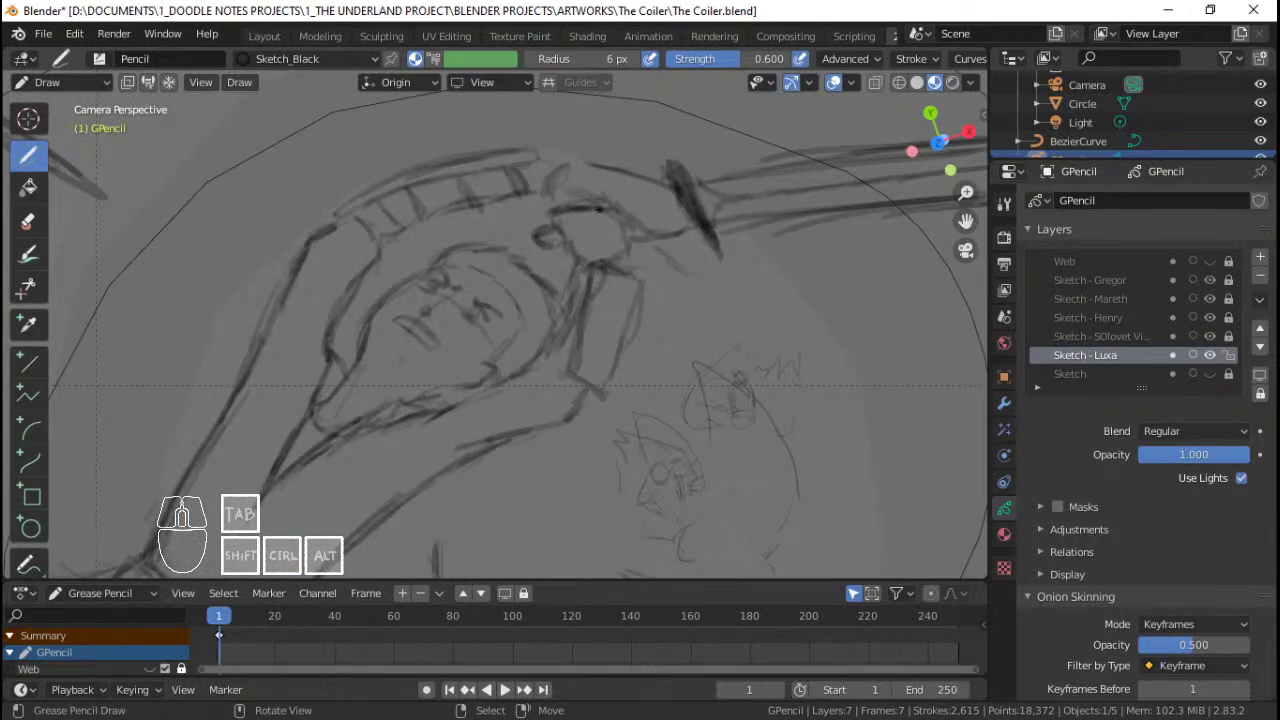
mouse_move(552, 188)
middle_mouse_down("ctrl")
mouse_move(527, 281)
mouse_move(532, 196)
middle_mouse_up("ctrl")
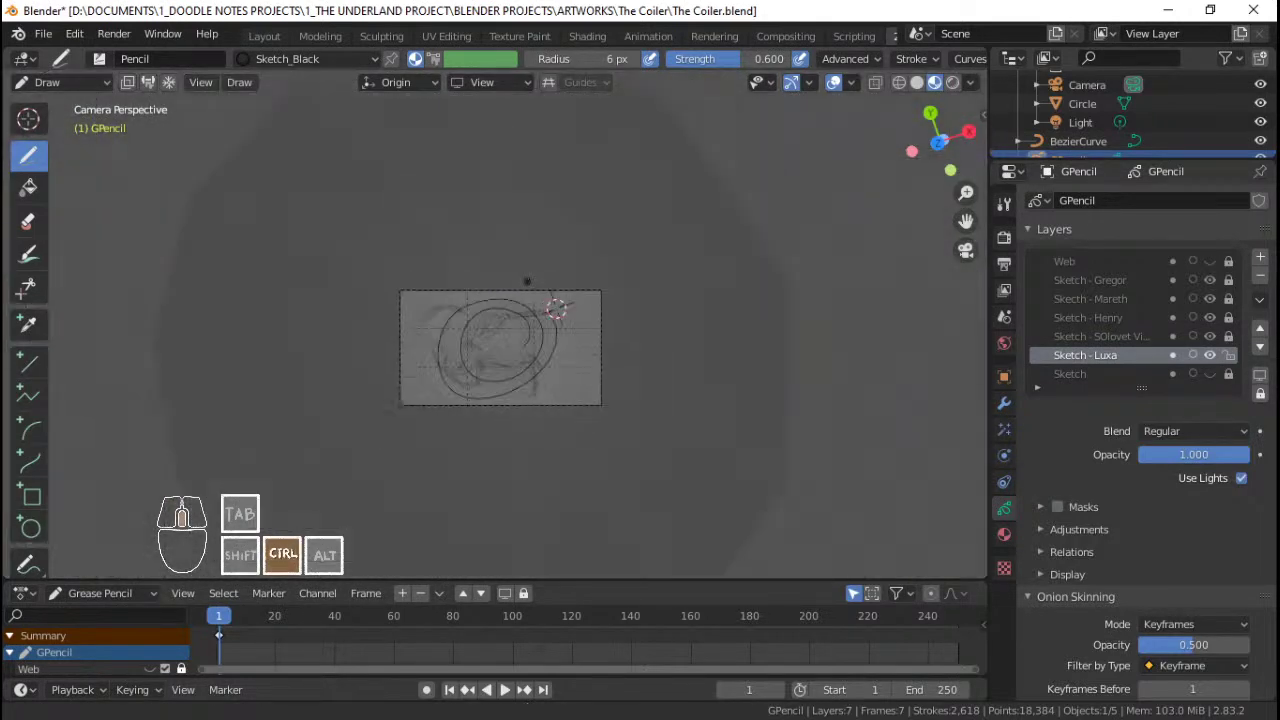
Step: Erase the banded arm section above the rider's head and the adjoining upper arm lines
middle_click_drag(530, 248, 570, 265, "shift")
mouse_move(464, 264)
left_mouse_down("ctrl")
mouse_move(425, 302)
mouse_move(458, 265)
mouse_move(545, 250)
mouse_move(547, 238)
mouse_move(525, 262)
left_mouse_up("ctrl")
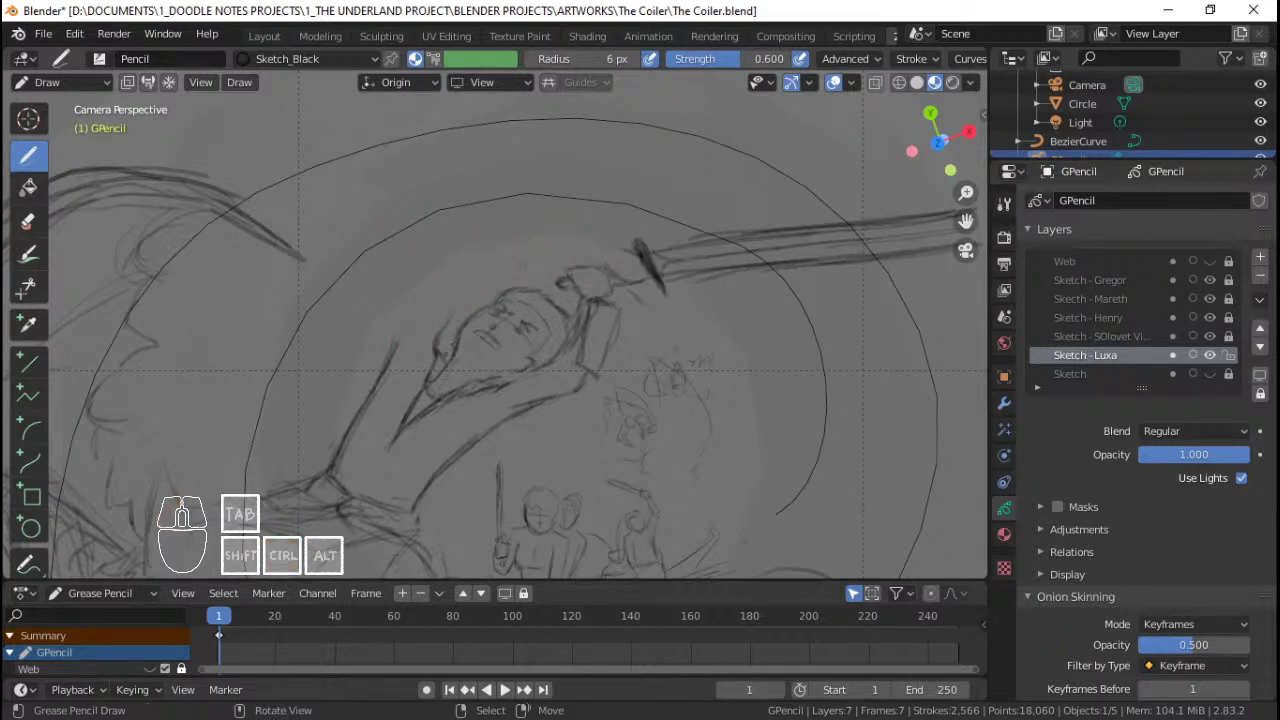
mouse_move(443, 348)
left_mouse_down("ctrl")
mouse_move(401, 342)
mouse_move(463, 292)
left_mouse_up("ctrl")
Step: Redraw the outline of the rider's upper arm leading up toward the elbow, with its inner edge beside her hair
left_click_drag(444, 308, 490, 268)
mouse_move(474, 285)
left_mouse_down()
mouse_move(502, 259)
mouse_move(521, 267)
mouse_move(472, 317)
left_mouse_up()
left_click_drag(480, 306, 462, 332)
left_click_drag(470, 321, 459, 336)
left_click_drag(466, 325, 446, 362)
Step: Erase stray marks near the elbow and draw the forearm reaching from the bent elbow to the sword hilt
mouse_move(462, 350)
middle_mouse_down("ctrl")
mouse_move(476, 378)
mouse_move(502, 299)
middle_mouse_up("ctrl")
mouse_move(500, 246)
left_mouse_down("ctrl")
mouse_move(513, 257)
mouse_move(466, 311)
mouse_move(496, 293)
left_mouse_up("ctrl")
mouse_move(471, 322)
left_mouse_down()
mouse_move(514, 284)
mouse_move(508, 257)
mouse_move(519, 275)
mouse_move(503, 255)
mouse_move(562, 265)
left_mouse_up()
left_click_drag(524, 274, 580, 257)
left_click_drag(512, 244, 599, 239)
mouse_move(540, 241)
left_mouse_down()
mouse_move(660, 233)
mouse_move(681, 268)
left_mouse_up()
left_click_drag(646, 272, 676, 276)
Step: Add short strokes for the wrist where the forearm meets the sword hand
mouse_move(604, 244)
left_mouse_down()
mouse_move(620, 254)
mouse_move(627, 239)
left_mouse_up()
left_click_drag(615, 247, 631, 240)
left_click_drag(616, 249, 619, 257)
Step: Build up dark strokes around the elbow and along the upper edge of the forearm
left_click_drag(518, 250, 528, 243)
mouse_move(510, 254)
left_mouse_down()
mouse_move(506, 266)
mouse_move(588, 261)
left_mouse_up()
mouse_move(534, 275)
left_mouse_down()
mouse_move(562, 268)
mouse_move(518, 240)
mouse_move(538, 251)
left_mouse_up()
mouse_move(544, 250)
left_mouse_down()
mouse_move(604, 241)
mouse_move(568, 228)
left_mouse_up()
left_click_drag(568, 229, 606, 230)
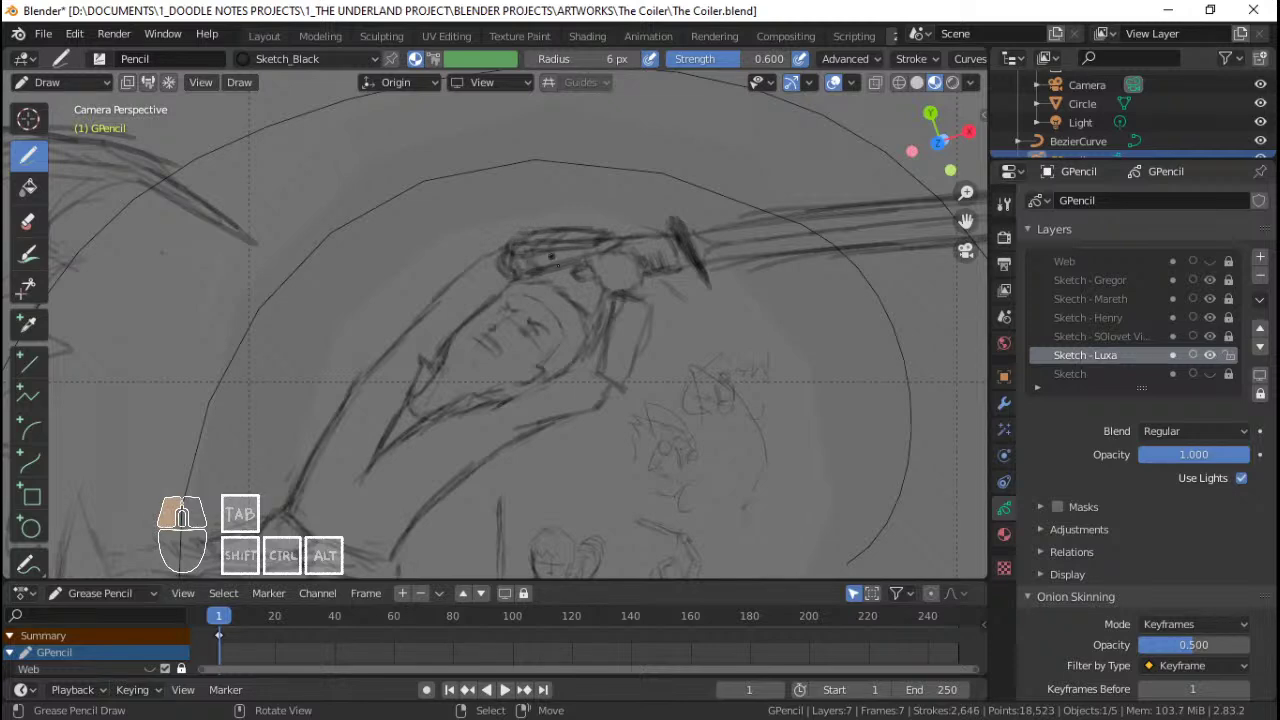
Step: Erase the old lines beside the rider's hair and redraw the forearm edge and hair contour below the sword hand
mouse_move(590, 270)
middle_mouse_down("shift")
mouse_move(575, 255)
mouse_move(590, 330)
mouse_move(614, 256)
mouse_move(584, 312)
middle_mouse_up("shift")
middle_click_drag(584, 312, 580, 297, "ctrl")
mouse_move(578, 276)
left_mouse_down("ctrl")
mouse_move(571, 342)
mouse_move(614, 280)
mouse_move(595, 248)
mouse_move(575, 245)
mouse_move(532, 355)
mouse_move(557, 374)
left_mouse_up("ctrl")
mouse_move(586, 326)
left_mouse_down()
mouse_move(578, 358)
mouse_move(598, 292)
left_mouse_up()
mouse_move(602, 300)
left_mouse_down()
mouse_move(606, 237)
mouse_move(593, 255)
left_mouse_up()
mouse_move(578, 268)
middle_mouse_down("ctrl")
mouse_move(566, 312)
mouse_move(556, 282)
middle_mouse_up("ctrl")
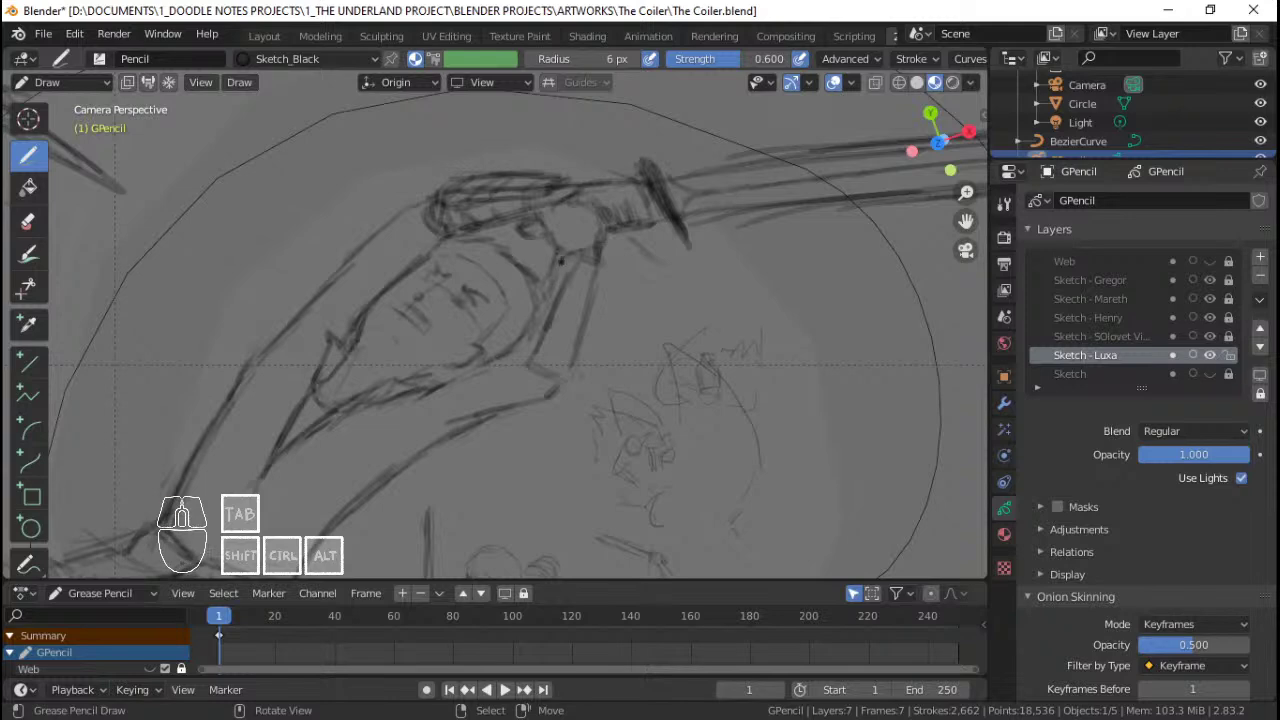
Step: Add short strokes around the bent elbow, closing the lower end of the forearm under the sword hand
mouse_move(493, 363)
left_mouse_down()
mouse_move(515, 346)
mouse_move(440, 385)
left_mouse_up()
left_click_drag(531, 363, 555, 361)
mouse_move(552, 360)
left_mouse_down()
mouse_move(568, 374)
mouse_move(579, 350)
left_mouse_up()
mouse_move(566, 289)
middle_mouse_down("ctrl")
mouse_move(528, 380)
mouse_move(565, 252)
middle_mouse_up("ctrl")
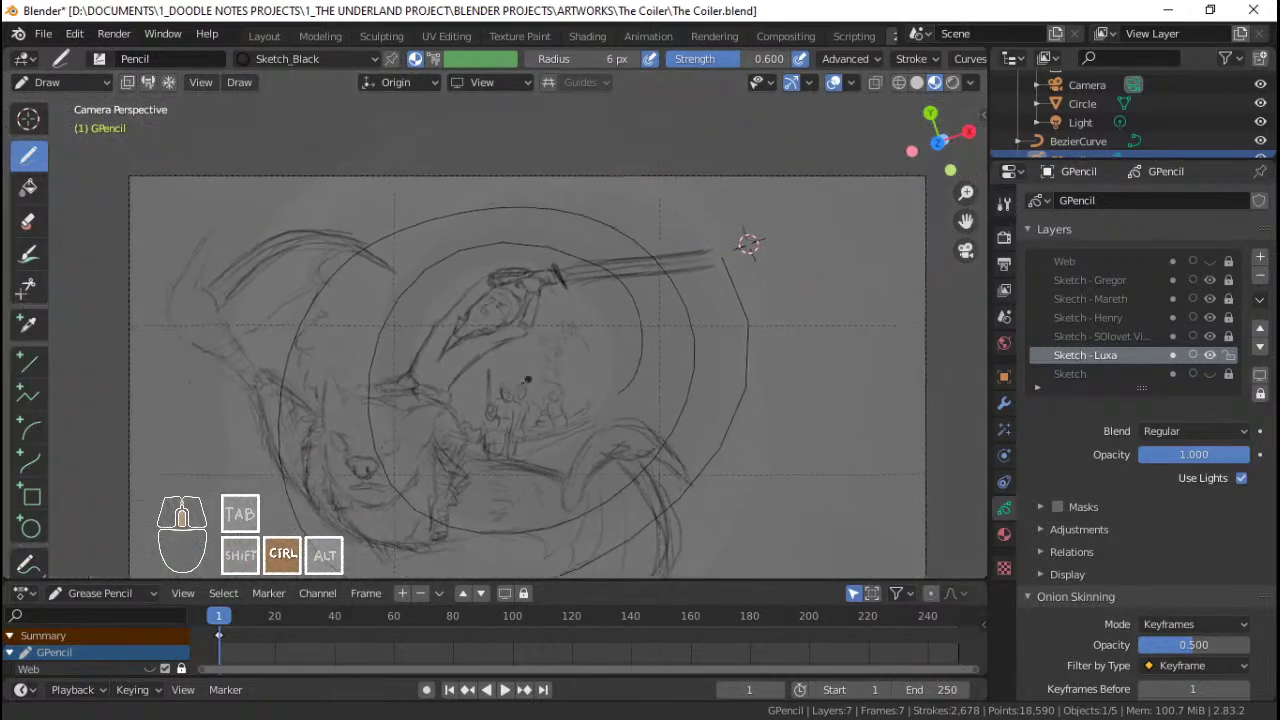
Step: Darken the outer contour of the rider's far upper arm from mid-arm down toward the shoulder
middle_click_drag(405, 225, 468, 212, "shift")
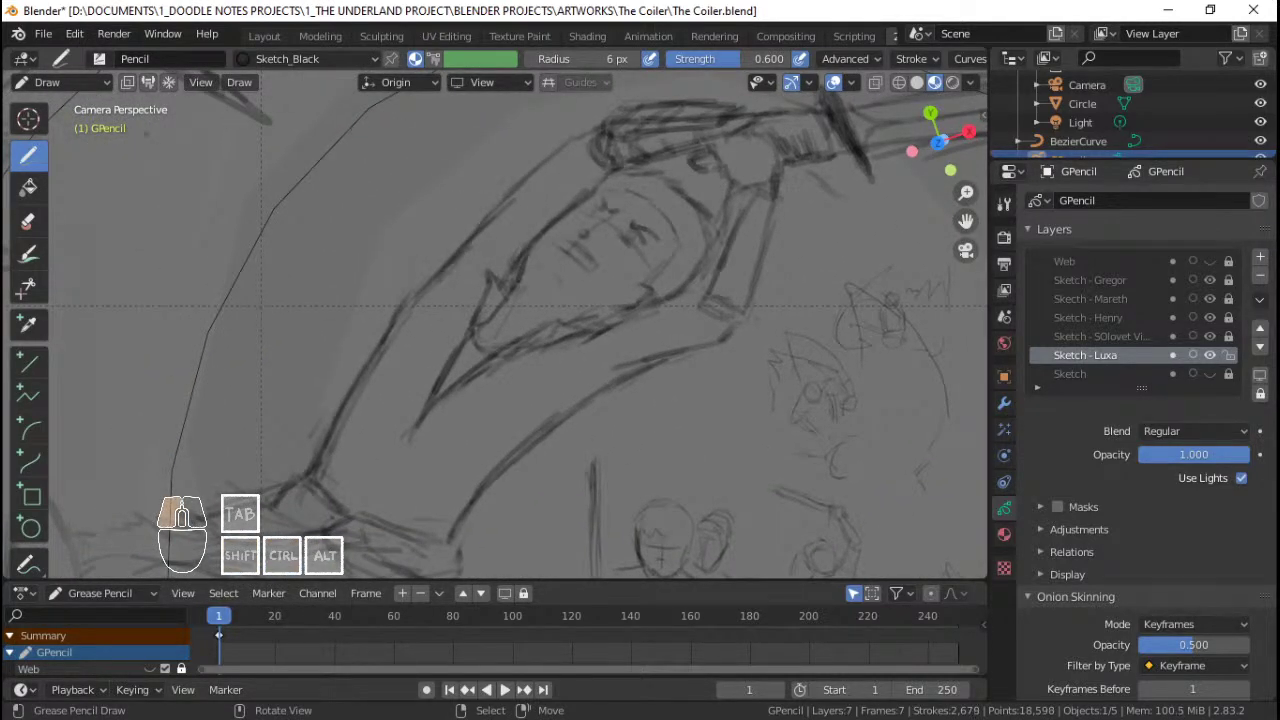
left_click_drag(456, 266, 414, 302)
left_click_drag(414, 304, 354, 398)
left_click_drag(413, 311, 319, 453)
left_click_drag(408, 304, 378, 350)
left_click_drag(388, 333, 363, 373)
Step: Erase the rider's facial features and the head outline between her raised arms
middle_click_drag(496, 292, 520, 396, "ctrl")
middle_click_drag(560, 340, 554, 370, "shift")
mouse_move(585, 368)
middle_mouse_down("ctrl")
mouse_move(604, 270)
mouse_move(600, 360)
mouse_move(846, 240)
mouse_move(557, 350)
mouse_move(573, 327)
middle_mouse_up("ctrl")
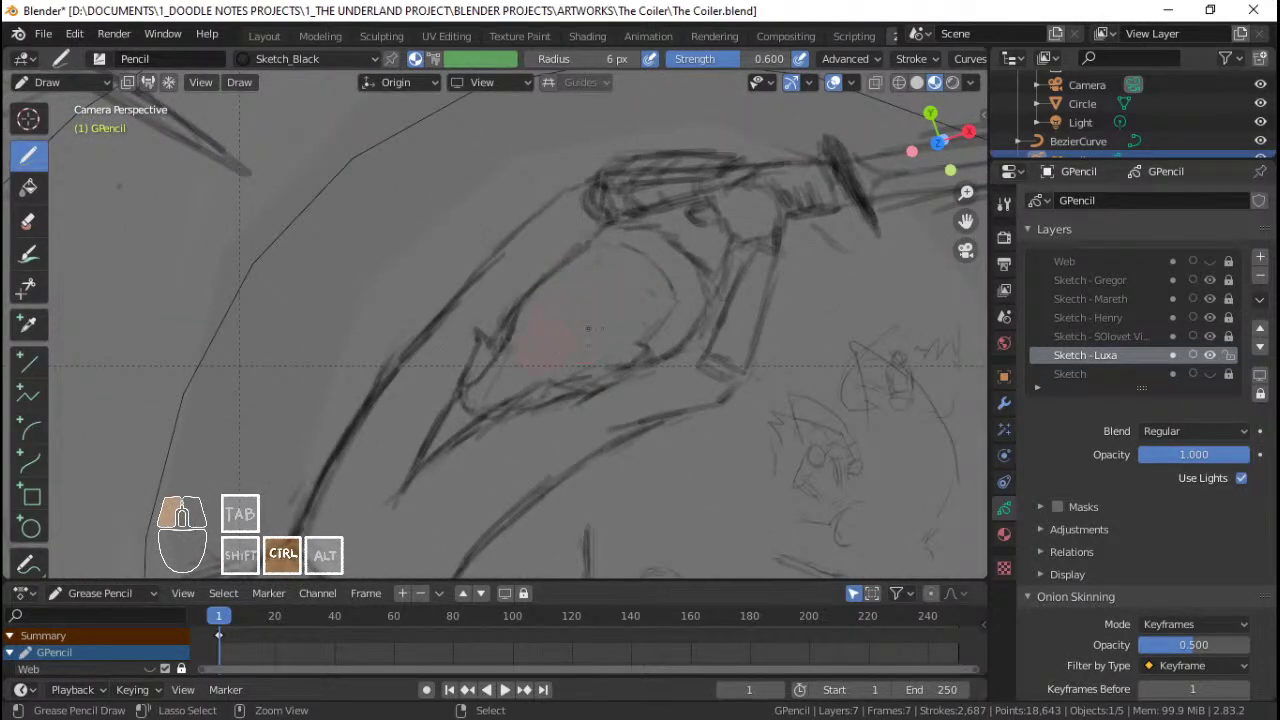
mouse_move(588, 328)
left_mouse_down("ctrl")
mouse_move(650, 330)
mouse_move(671, 252)
mouse_move(677, 286)
mouse_move(640, 284)
left_mouse_up("ctrl")
mouse_move(634, 284)
middle_mouse_down("ctrl")
mouse_move(580, 357)
mouse_move(572, 275)
middle_mouse_up("ctrl")
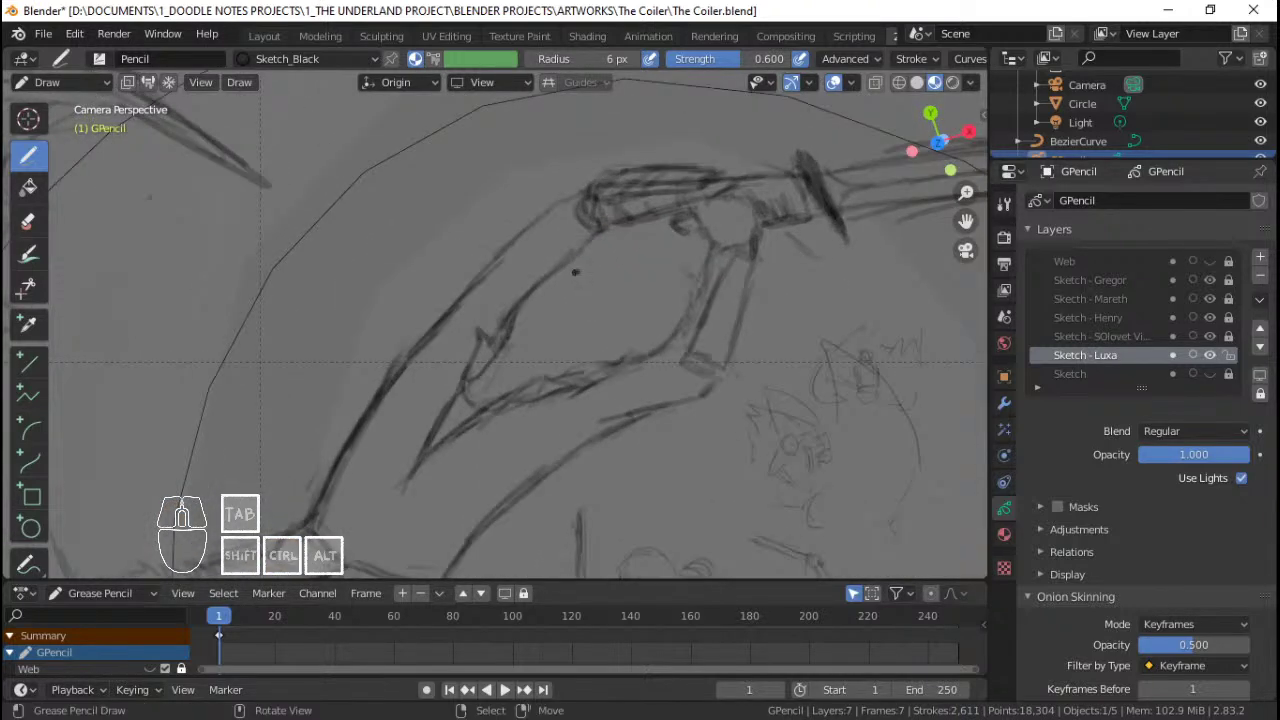
Step: Sketch a new oval for the rider's head between the arms and add crossed facial guidelines
mouse_move(566, 266)
left_mouse_down()
mouse_move(608, 268)
mouse_move(629, 304)
mouse_move(598, 357)
left_mouse_up()
left_click_drag(622, 286, 627, 318)
middle_click_drag(700, 275, 592, 312, "ctrl")
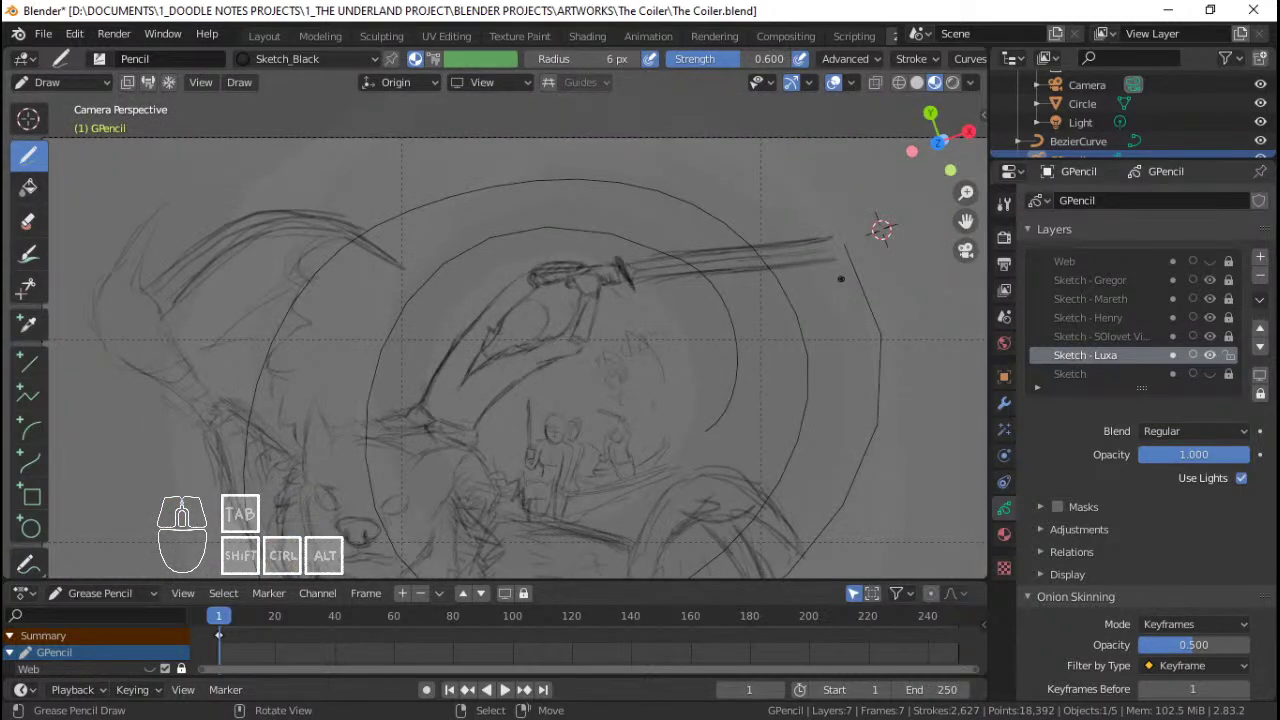
middle_click_drag(514, 332, 626, 291, "ctrl")
left_click_drag(640, 276, 570, 345)
left_click_drag(609, 275, 652, 308)
left_click_drag(655, 296, 657, 325)
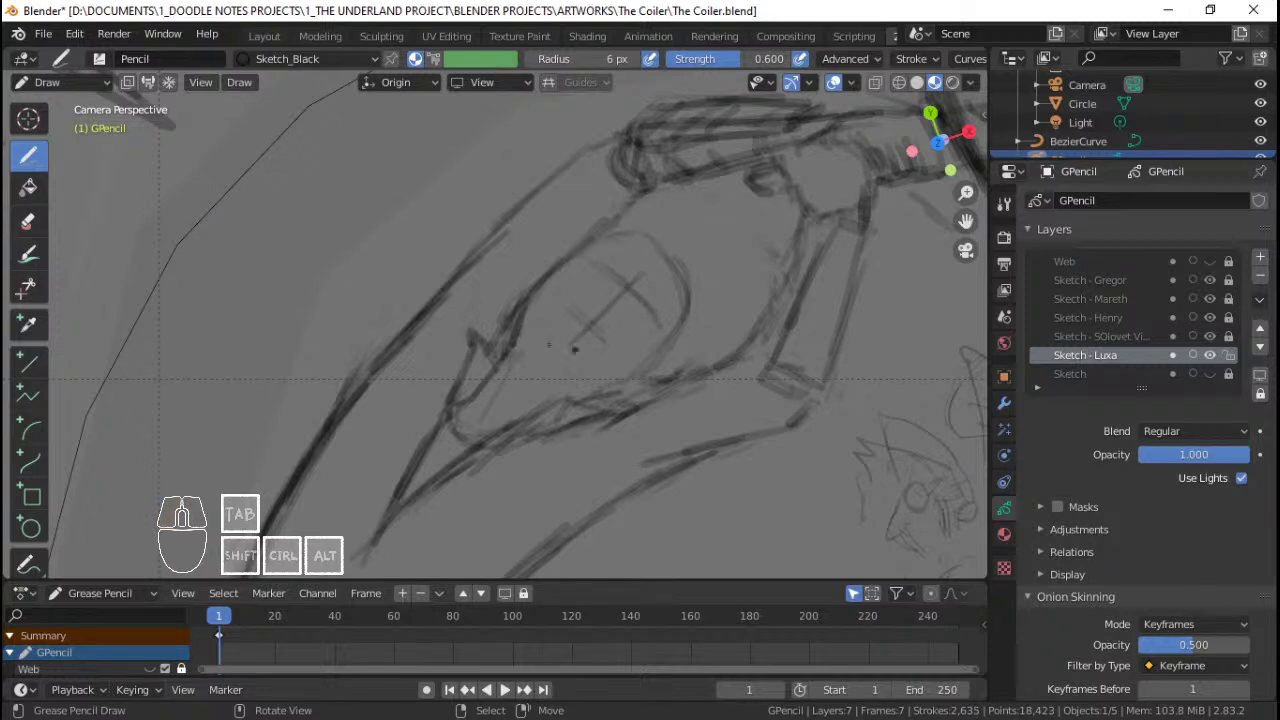
Step: Mark the mouth area below the facial guidelines and draw the hair outline curving around the head
left_click_drag(558, 341, 576, 348)
left_click_drag(575, 346, 573, 364)
mouse_move(660, 312)
middle_mouse_down("shift")
mouse_move(640, 309)
mouse_move(626, 268)
middle_mouse_up("shift")
mouse_move(623, 221)
left_mouse_down()
mouse_move(678, 262)
mouse_move(686, 290)
left_mouse_up()
mouse_move(612, 203)
left_mouse_down()
mouse_move(692, 236)
mouse_move(734, 316)
left_mouse_up()
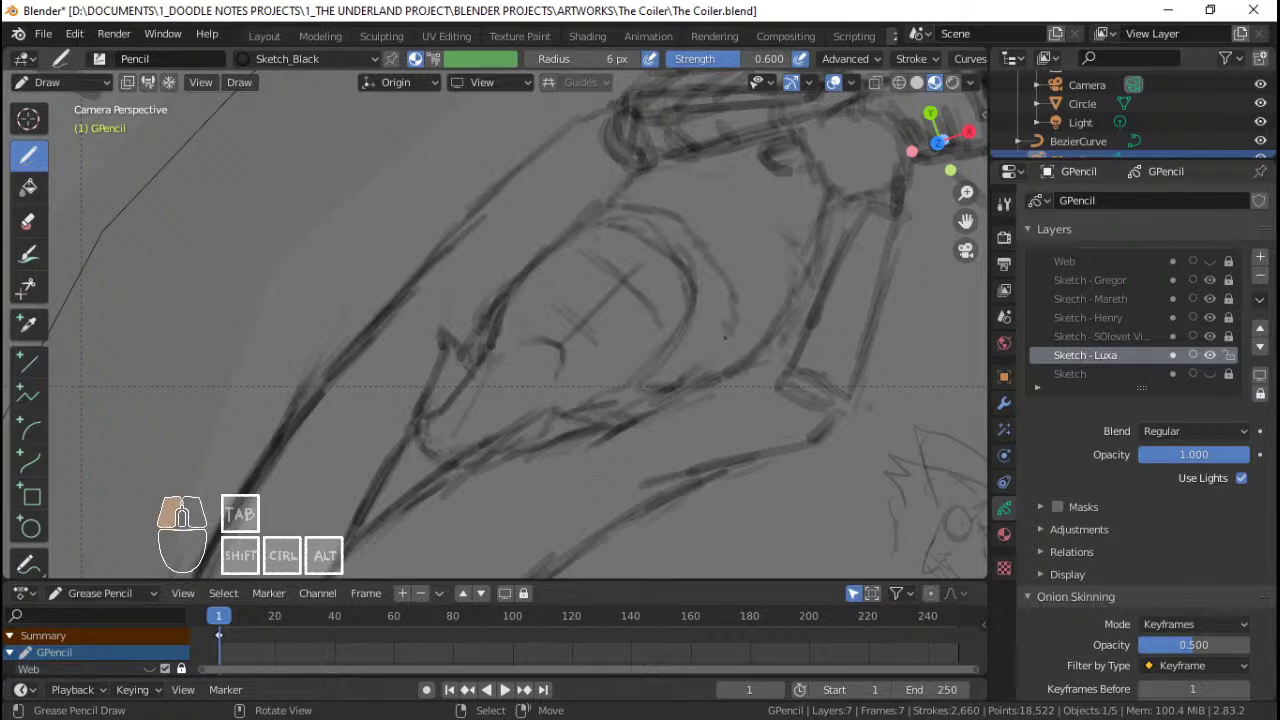
left_click_drag(722, 370, 721, 313)
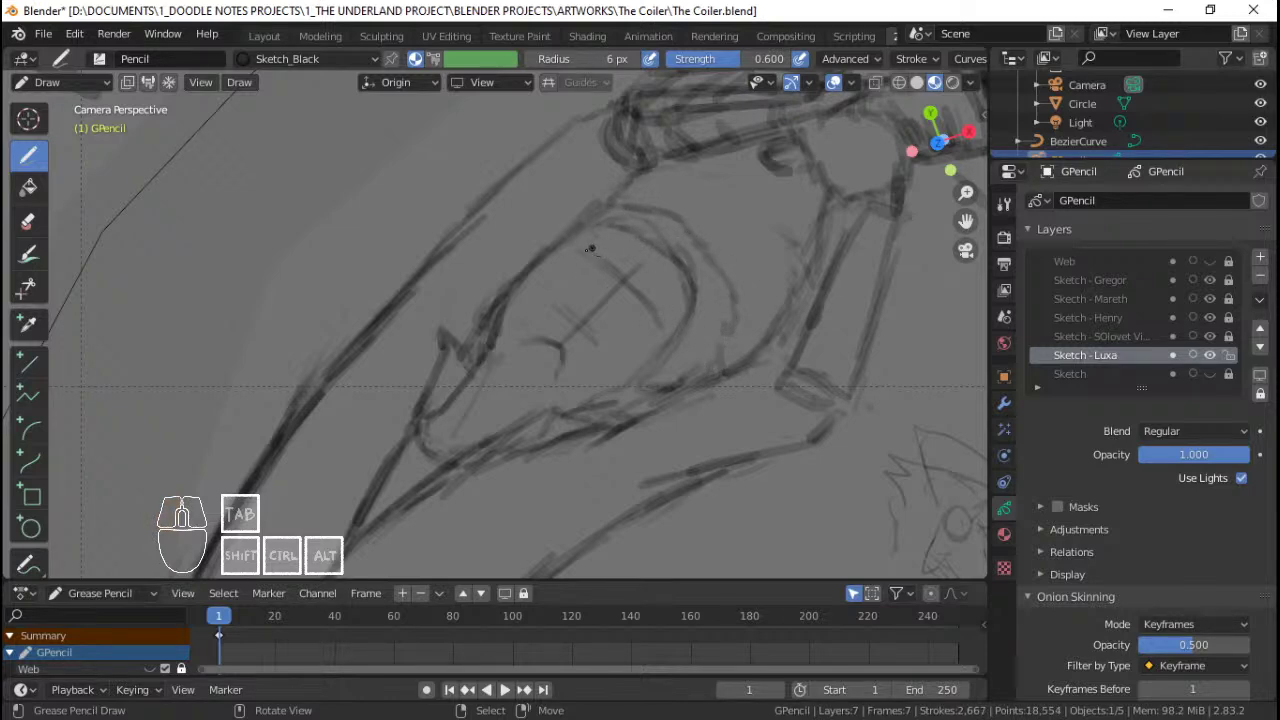
Step: Draw the rider's eyes, brows and nose along the facial guidelines, undoing the strokes that miss
left_click_drag(587, 244, 614, 268)
key("ctrl+z")
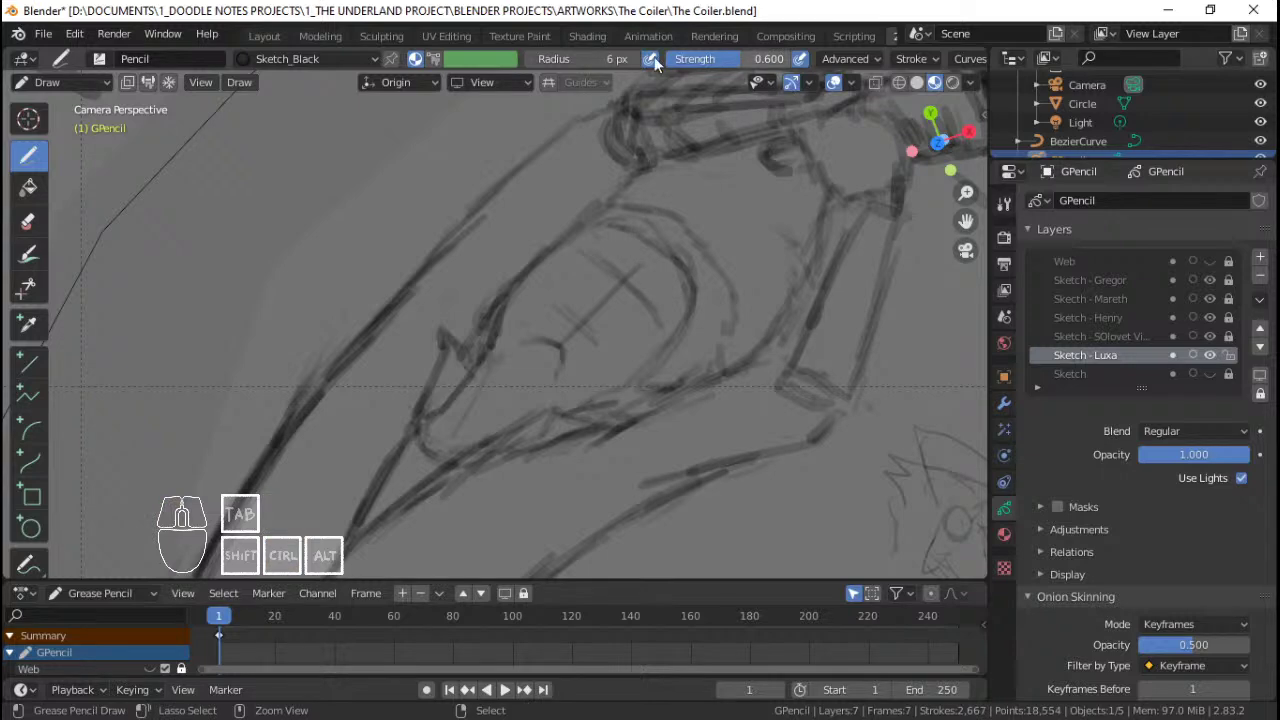
mouse_move(588, 246)
left_mouse_down()
mouse_move(672, 316)
mouse_move(578, 242)
mouse_move(571, 268)
mouse_move(638, 296)
mouse_move(622, 316)
mouse_move(644, 306)
mouse_move(654, 320)
mouse_move(590, 308)
mouse_move(597, 317)
left_mouse_up()
key("ctrl+z")
key("ctrl+z")
left_click(664, 322)
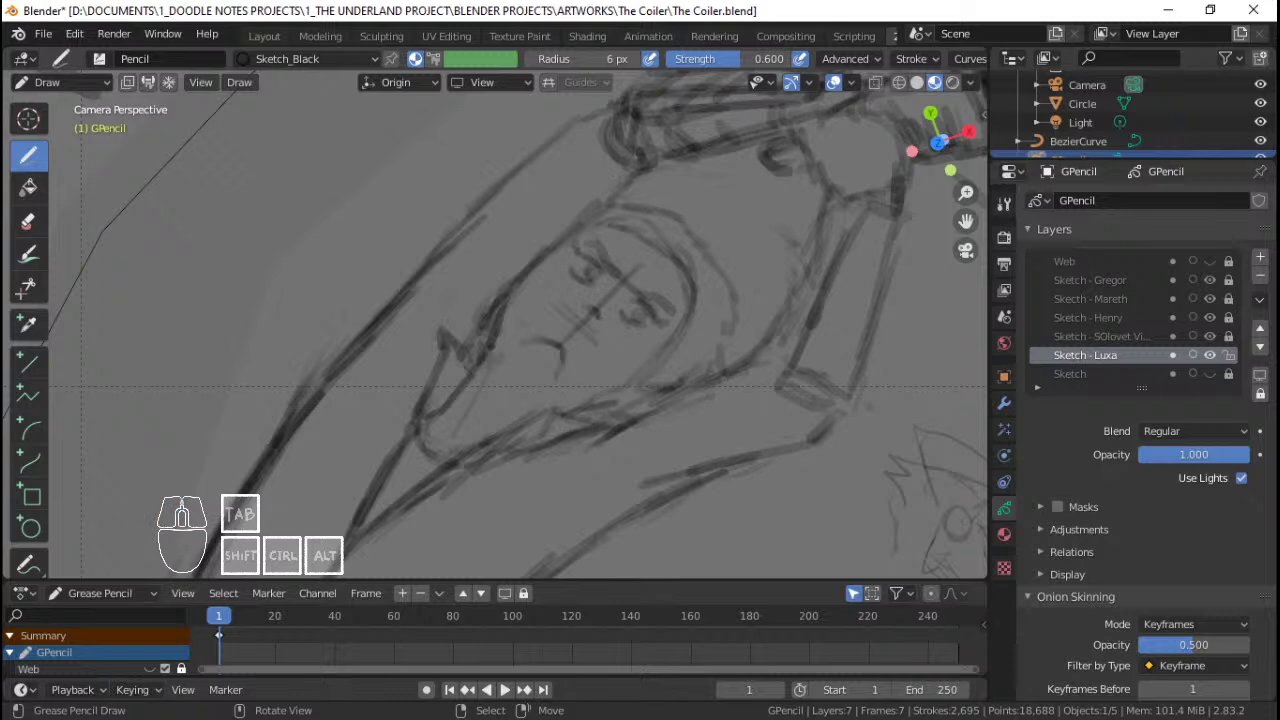
mouse_move(598, 306)
left_mouse_down()
mouse_move(549, 349)
mouse_move(566, 316)
mouse_move(548, 311)
mouse_move(592, 350)
mouse_move(532, 350)
mouse_move(556, 378)
left_mouse_up()
key("ctrl+z")
Step: Erase the rough mouth marks and redraw the rider's mouth below the nose
middle_click_drag(637, 376, 595, 420, "ctrl")
mouse_move(582, 365)
middle_mouse_down("shift")
mouse_move(609, 303)
mouse_move(604, 345)
middle_mouse_up("shift")
middle_click_drag(600, 358, 621, 322, "shift")
left_click_drag(600, 335, 545, 382, "ctrl")
mouse_move(640, 305)
left_mouse_down()
mouse_move(572, 342)
mouse_move(645, 312)
mouse_move(575, 320)
mouse_move(588, 328)
mouse_move(509, 417)
left_mouse_up()
left_click_drag(546, 353, 522, 391)
left_click_drag(607, 321, 511, 413)
Step: Erase the forearm and elbow below the sword hand, together with the hair lines beside them
mouse_move(546, 312)
middle_mouse_down("ctrl")
mouse_move(548, 372)
mouse_move(566, 360)
mouse_move(550, 392)
middle_mouse_up("ctrl")
mouse_move(550, 392)
middle_mouse_down("shift")
mouse_move(591, 303)
mouse_move(515, 382)
mouse_move(562, 328)
middle_mouse_up("shift")
middle_click_drag(562, 328, 503, 325, "shift")
left_click_drag(548, 320, 552, 377, "ctrl")
mouse_move(584, 326)
left_mouse_down("ctrl")
mouse_move(577, 252)
mouse_move(571, 262)
mouse_move(586, 257)
left_mouse_up("ctrl")
mouse_move(586, 257)
middle_mouse_down("ctrl")
mouse_move(590, 290)
mouse_move(615, 260)
middle_mouse_up("ctrl")
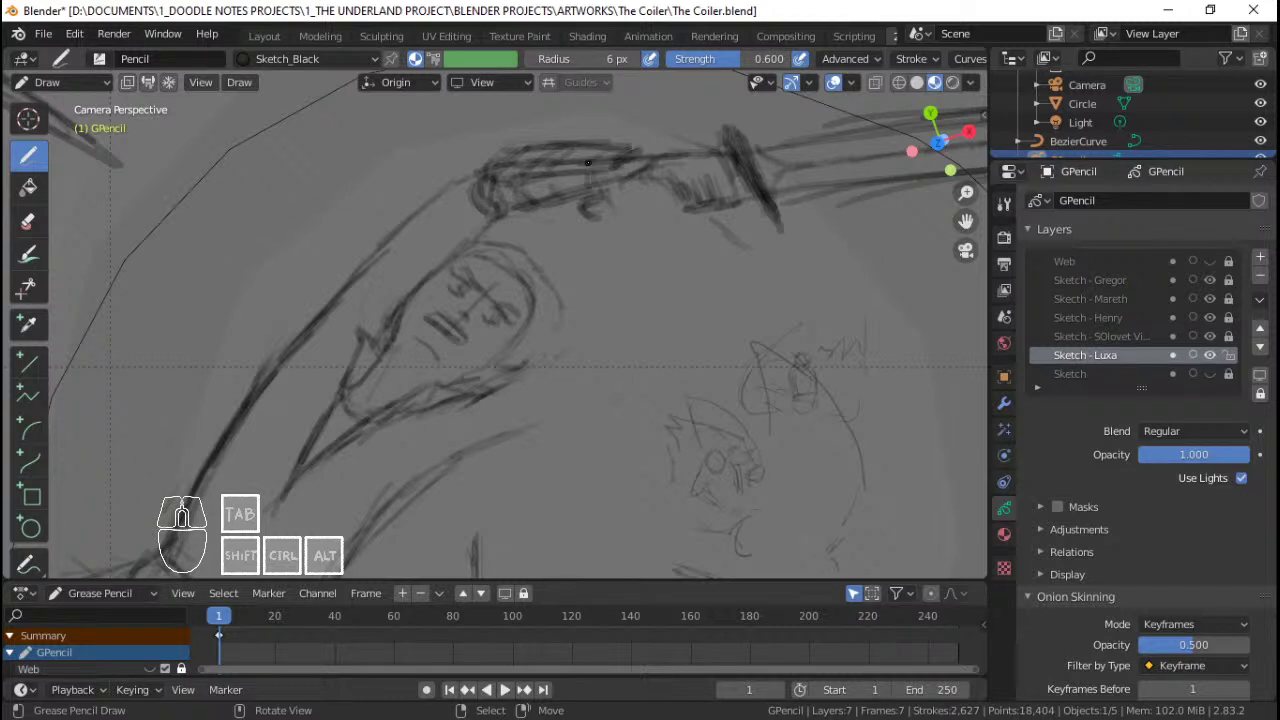
Step: Redraw the inner and outer edges of the forearm hanging down from the sword hand
left_click_drag(604, 188, 610, 221)
mouse_move(608, 194)
left_mouse_down()
mouse_move(611, 221)
mouse_move(664, 212)
mouse_move(612, 226)
mouse_move(624, 236)
mouse_move(612, 275)
mouse_move(609, 216)
left_mouse_up()
mouse_move(610, 211)
left_mouse_down()
mouse_move(612, 269)
mouse_move(594, 297)
left_mouse_up()
left_click_drag(610, 265, 584, 344)
left_click_drag(671, 210, 667, 230)
left_click_drag(672, 208, 658, 234)
mouse_move(669, 225)
left_mouse_down()
mouse_move(654, 235)
mouse_move(662, 180)
mouse_move(610, 184)
mouse_move(664, 240)
mouse_move(634, 286)
mouse_move(650, 264)
left_mouse_up()
left_click_drag(648, 266, 612, 356)
Step: Try closing the forearm's lower end with a rounded elbow
left_click_drag(630, 340, 581, 358)
mouse_move(580, 346)
left_mouse_down()
mouse_move(611, 363)
mouse_move(618, 351)
left_mouse_up()
mouse_move(648, 278)
left_mouse_down()
mouse_move(620, 348)
mouse_move(577, 366)
left_mouse_up()
mouse_move(608, 286)
middle_mouse_down("shift")
mouse_move(651, 274)
mouse_move(608, 280)
mouse_move(618, 319)
middle_mouse_up("shift")
middle_click_drag(618, 319, 650, 303, "shift")
scroll(651, 304, "up", 3)
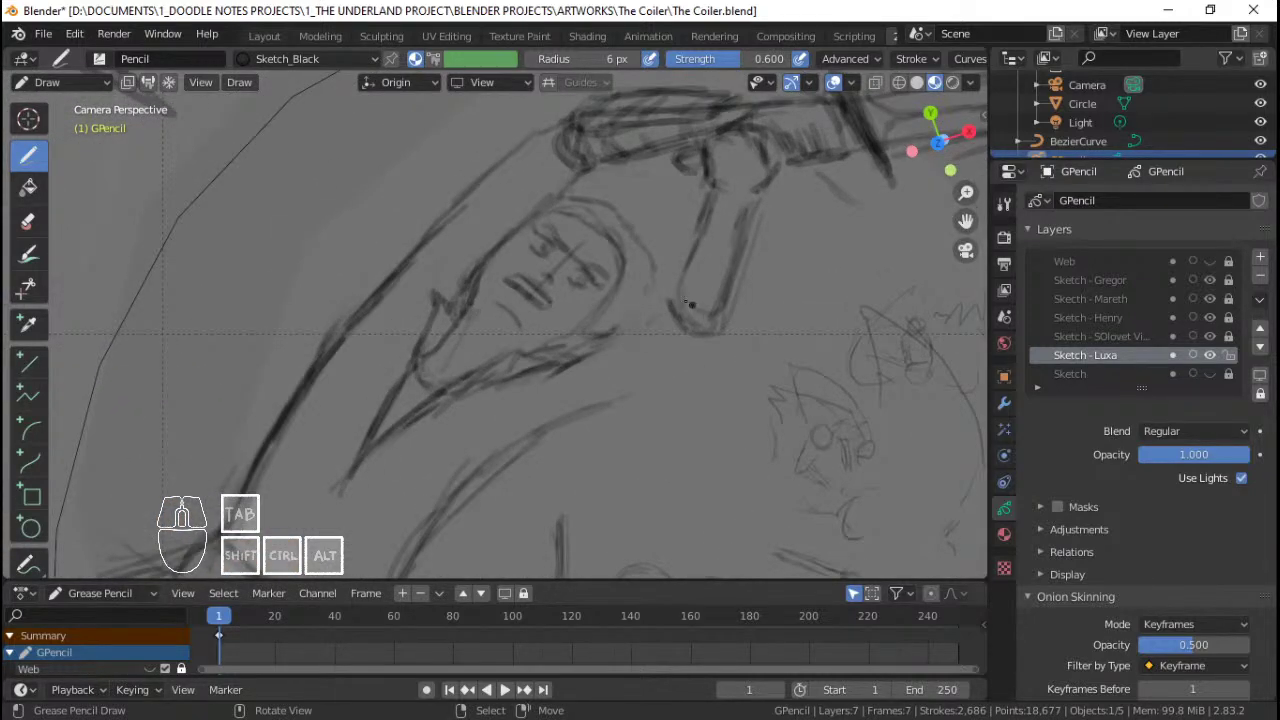
mouse_move(688, 310)
left_mouse_down("ctrl")
mouse_move(664, 303)
mouse_move(660, 325)
left_mouse_up("ctrl")
mouse_move(660, 325)
middle_mouse_down("ctrl")
mouse_move(635, 342)
mouse_move(652, 306)
middle_mouse_up("ctrl")
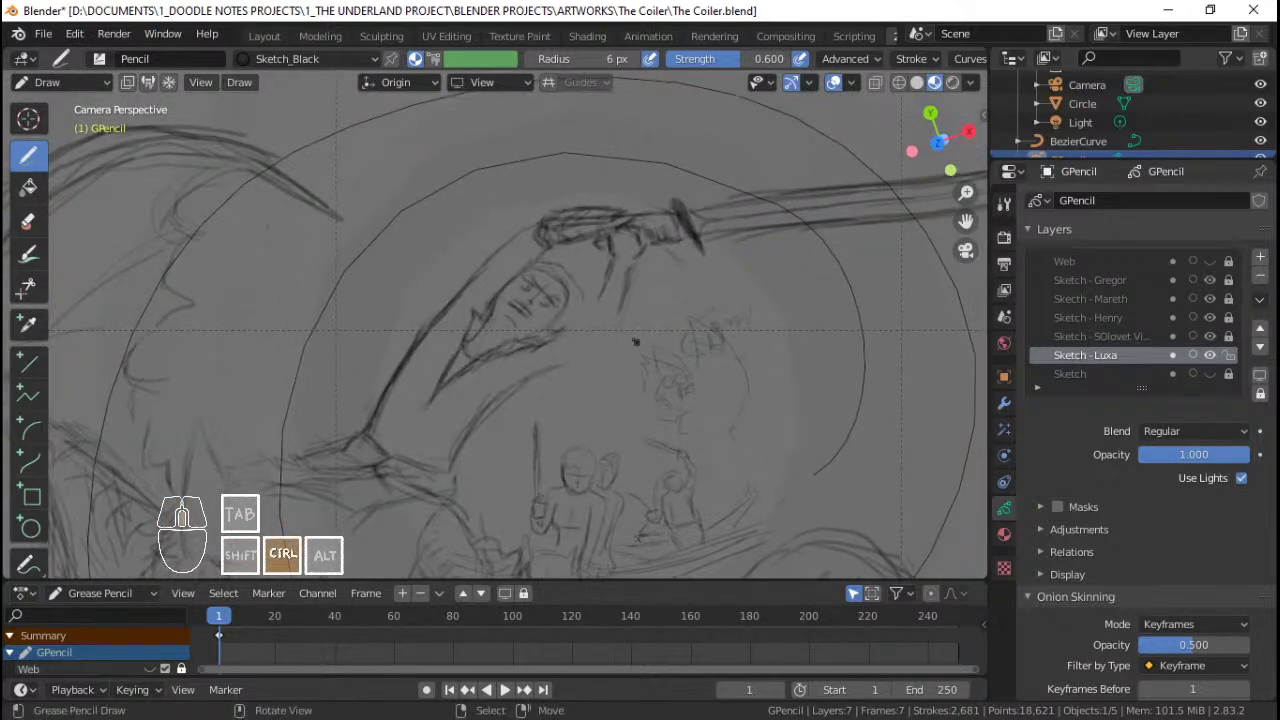
Step: Extend the forearm down to a new elbow and connect it to the underside of the upper arm
mouse_move(706, 215)
left_mouse_down()
mouse_move(669, 322)
mouse_move(704, 313)
mouse_move(710, 329)
left_mouse_up()
left_click_drag(668, 322, 702, 337)
left_click_drag(681, 289, 667, 317)
mouse_move(682, 284)
left_mouse_down()
mouse_move(665, 322)
mouse_move(676, 330)
left_mouse_up()
mouse_move(650, 330)
left_mouse_down()
mouse_move(630, 338)
mouse_move(650, 318)
mouse_move(645, 335)
left_mouse_up()
left_click_drag(637, 335, 578, 352)
left_click_drag(596, 346, 567, 358)
mouse_move(695, 366)
left_mouse_down()
mouse_move(604, 396)
mouse_move(693, 361)
left_mouse_up()
left_click_drag(700, 352, 608, 396)
Step: Review the rider within the whole composition and add a short touch-up stroke near her elbow
middle_click_drag(596, 354, 591, 413, "ctrl")
middle_click_drag(591, 411, 599, 315, "shift")
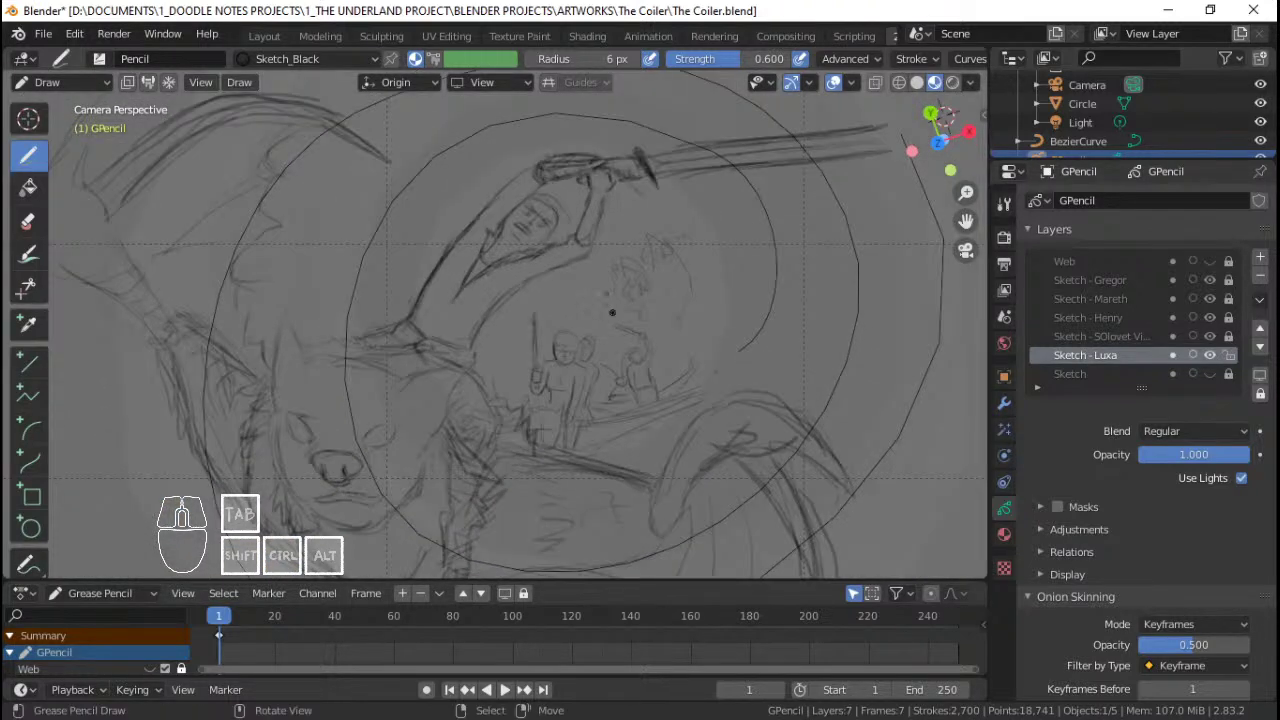
mouse_move(610, 242)
middle_mouse_down("shift")
mouse_move(628, 237)
mouse_move(623, 292)
mouse_move(650, 244)
middle_mouse_up("shift")
middle_click_drag(654, 243, 602, 300, "shift")
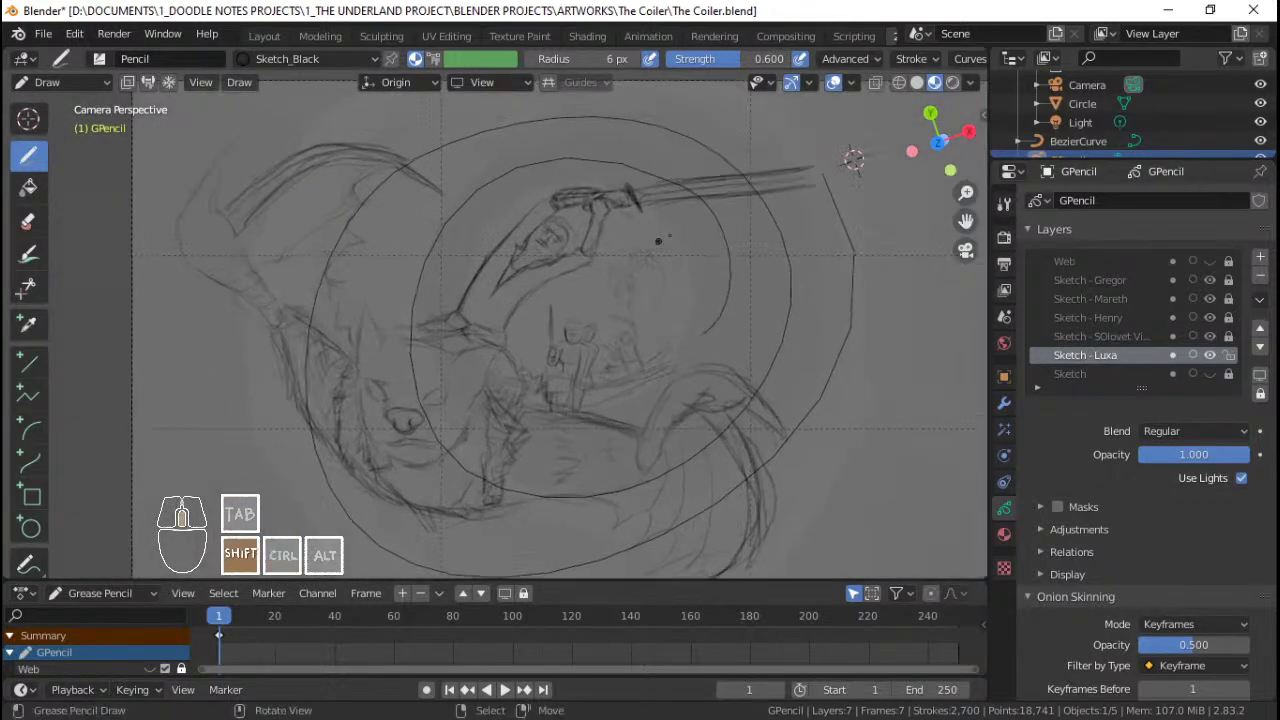
middle_click_drag(668, 266, 684, 222, "ctrl")
middle_click_drag(684, 222, 668, 243, "shift")
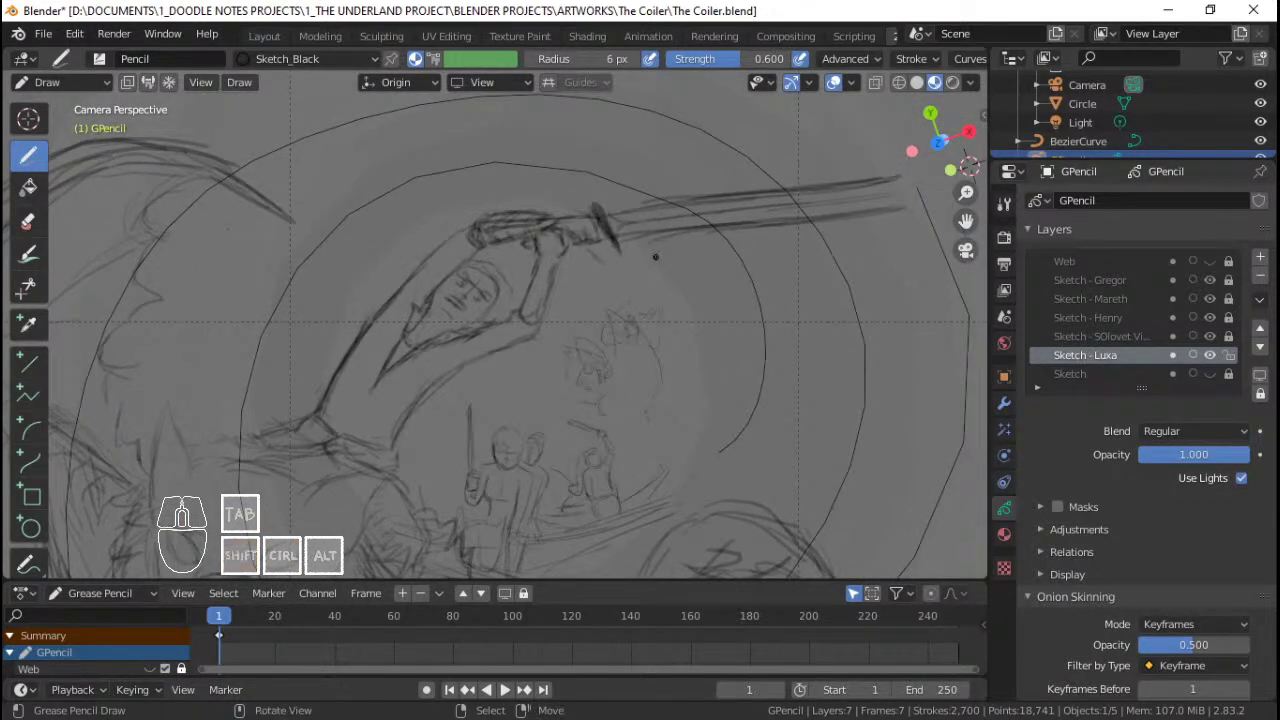
mouse_move(608, 289)
middle_mouse_down("ctrl")
mouse_move(612, 257)
mouse_move(649, 276)
mouse_move(610, 271)
middle_mouse_up("ctrl")
mouse_move(556, 320)
left_mouse_down()
mouse_move(515, 334)
mouse_move(566, 314)
left_mouse_up()
Step: Thicken the upper lid of the bat's left eye down to its inner corner
mouse_move(566, 314)
middle_mouse_down("ctrl")
mouse_move(640, 331)
mouse_move(617, 320)
mouse_move(658, 298)
middle_mouse_up("ctrl")
middle_click_drag(514, 338, 580, 285, "shift")
mouse_move(532, 331)
middle_mouse_down("shift")
mouse_move(591, 299)
mouse_move(570, 230)
middle_mouse_up("shift")
left_click(529, 195)
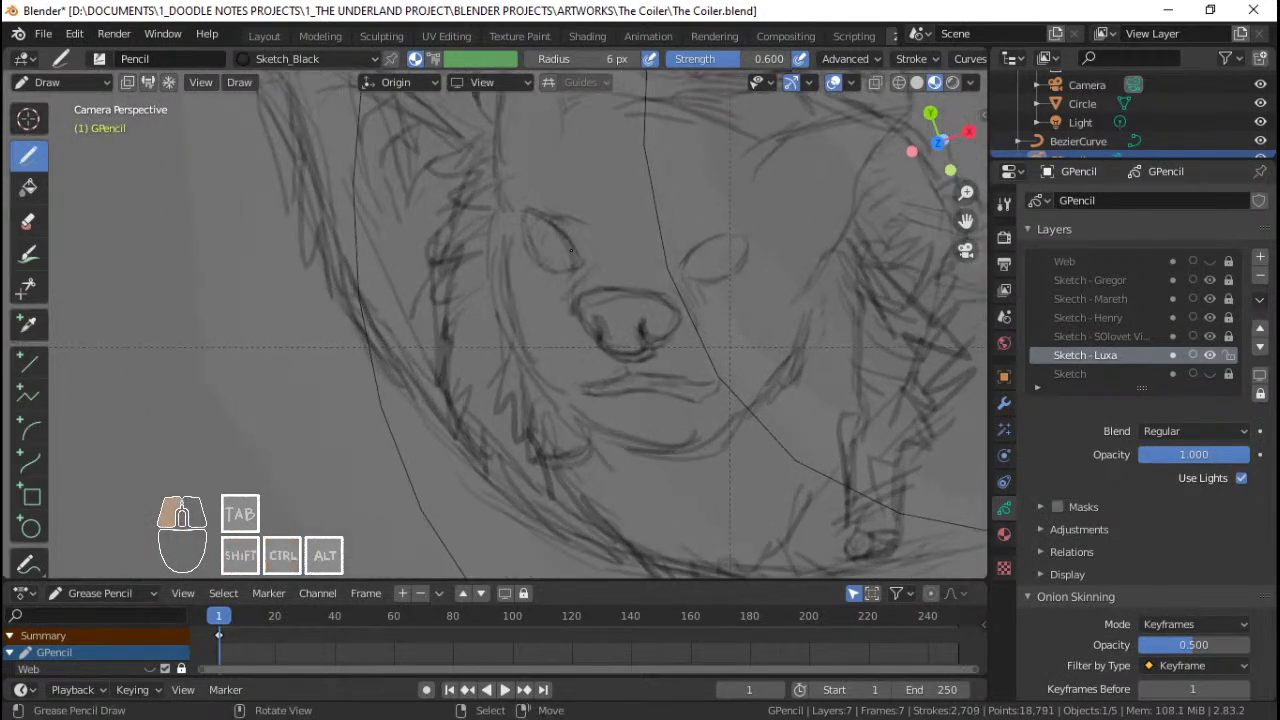
left_click_drag(571, 250, 588, 268)
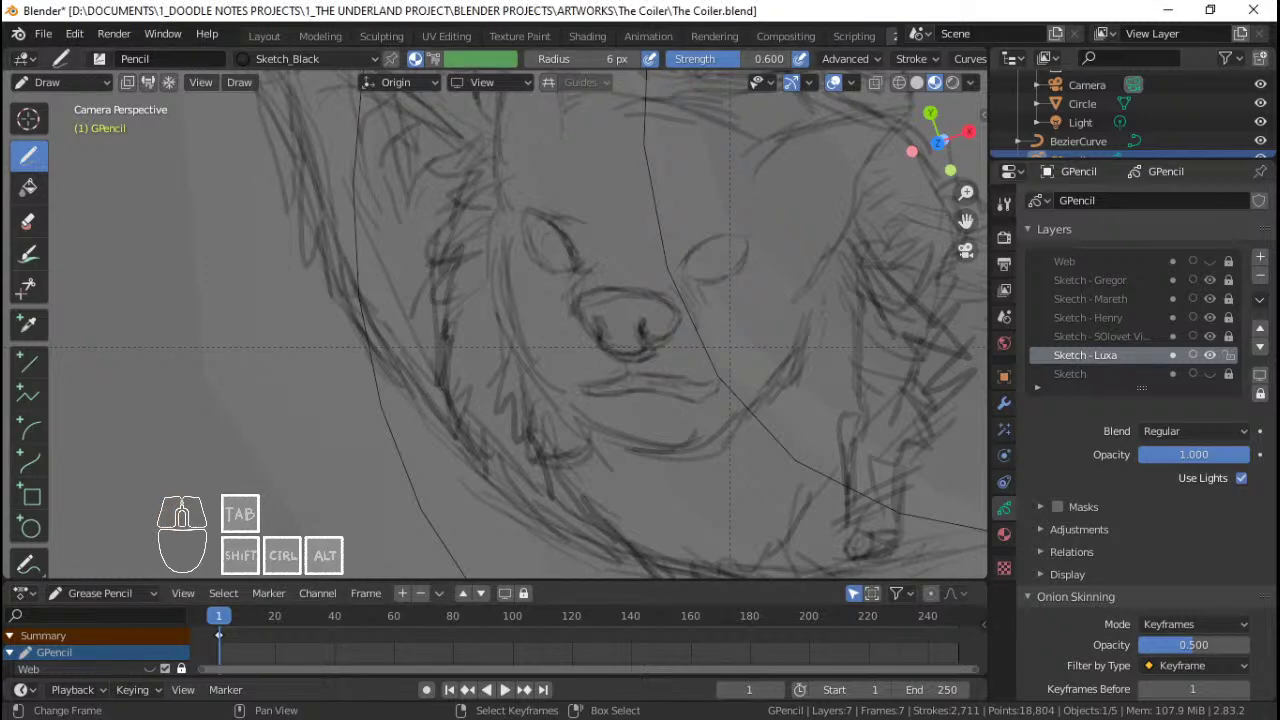
Step: Draw angry brow strokes over both of the bat's eyes, with short creases above the nose
left_click(703, 8)
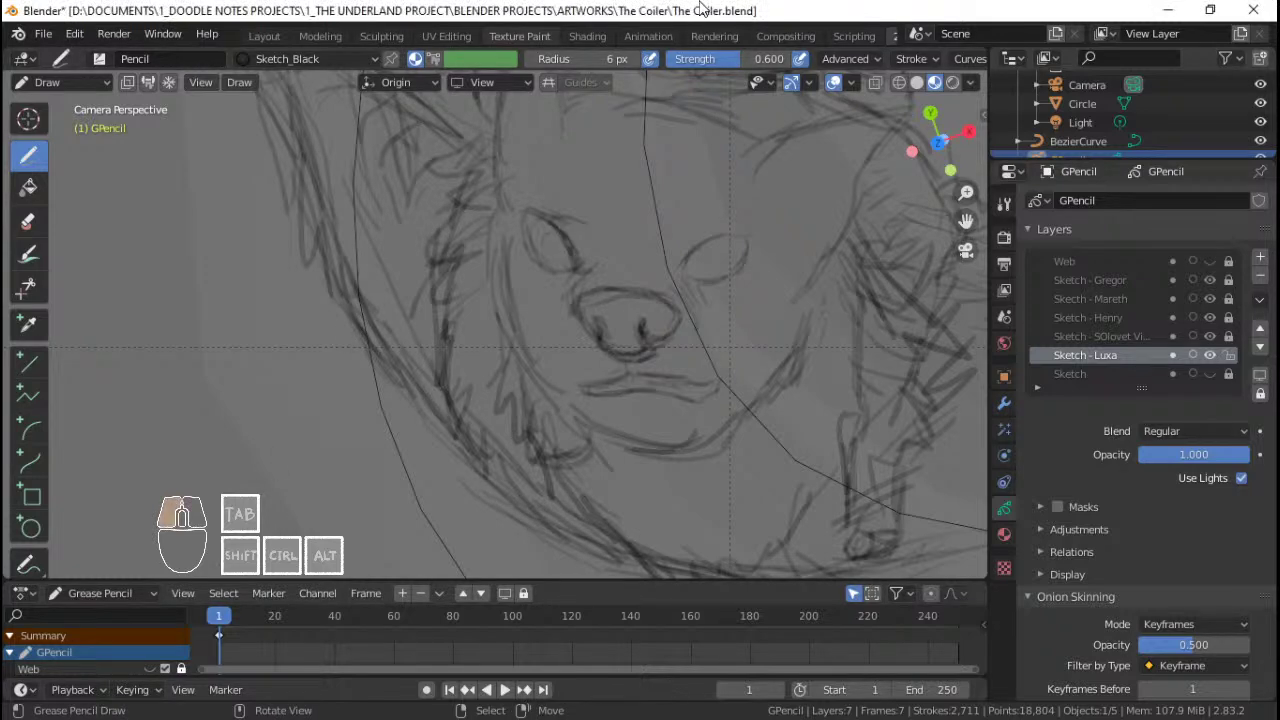
scroll(607, 432, "up", 2)
middle_click_drag(722, 380, 641, 401, "shift")
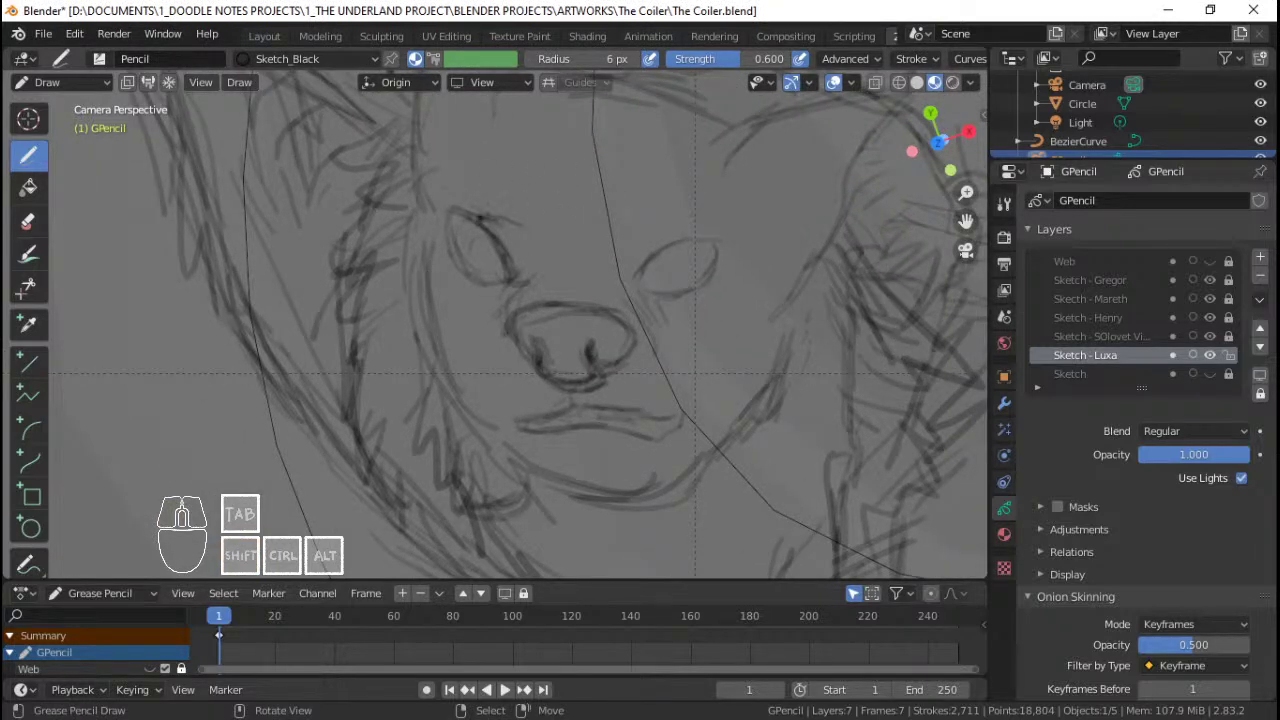
left_click_drag(450, 208, 482, 232)
left_click_drag(514, 283, 610, 274)
mouse_move(612, 275)
left_mouse_down()
mouse_move(718, 236)
mouse_move(604, 277)
left_mouse_up()
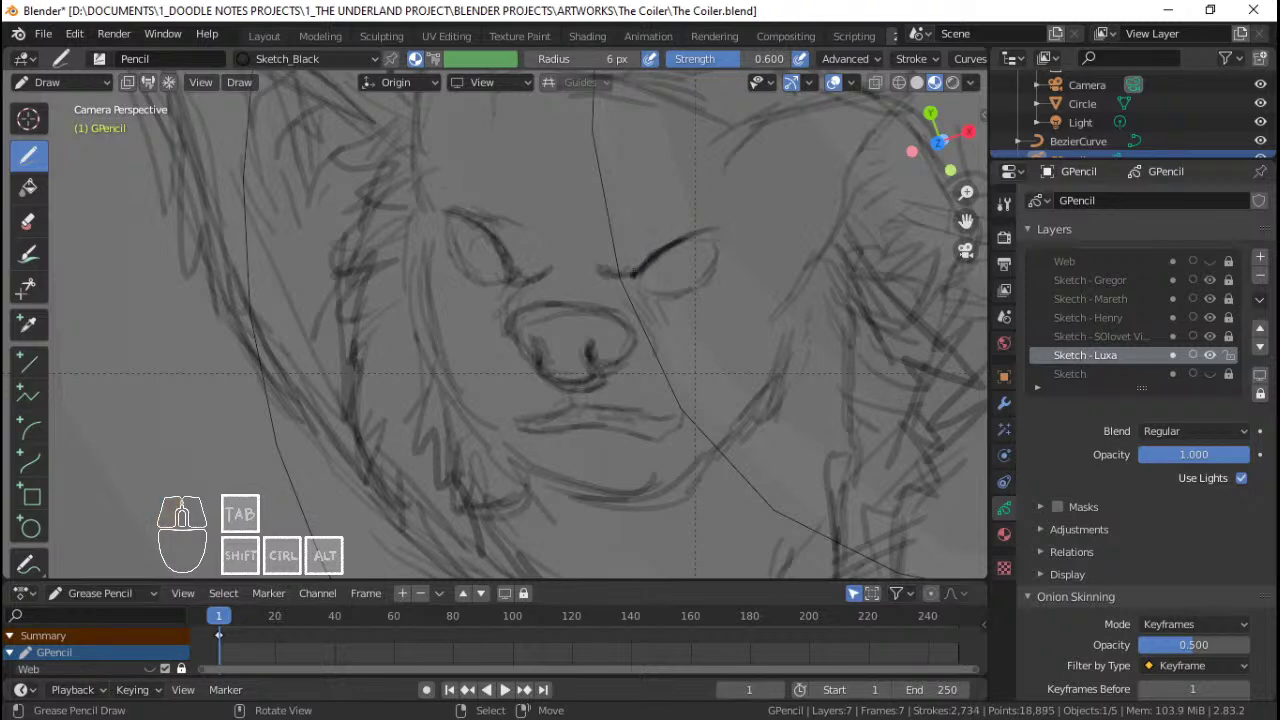
Step: Darken the outlines of both bat eyes and add a small pupil inside each
left_click_drag(446, 209, 502, 252)
mouse_move(492, 238)
left_mouse_down()
mouse_move(504, 252)
mouse_move(454, 222)
mouse_move(462, 254)
left_mouse_up()
mouse_move(453, 238)
left_mouse_down()
mouse_move(470, 282)
mouse_move(508, 274)
left_mouse_up()
mouse_move(644, 266)
left_mouse_down()
mouse_move(641, 286)
mouse_move(656, 293)
left_mouse_up()
mouse_move(652, 291)
left_mouse_down()
mouse_move(682, 295)
mouse_move(706, 279)
left_mouse_up()
mouse_move(700, 283)
left_mouse_down()
mouse_move(709, 242)
mouse_move(671, 275)
left_mouse_up()
left_click_drag(672, 268, 677, 274)
left_click_drag(483, 262, 485, 262)
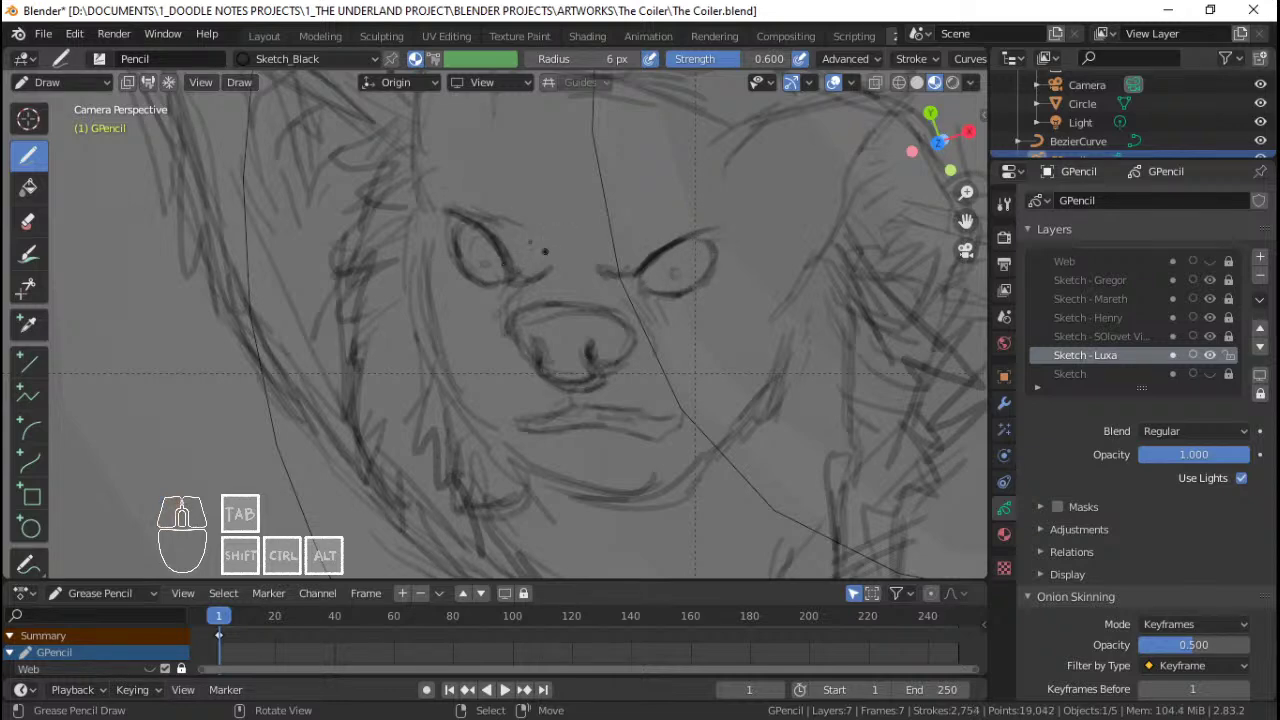
Step: Draw the inner edge of the bat's left ear, slanting from the pointed tip down to the forehead
mouse_move(640, 278)
middle_mouse_down("ctrl")
mouse_move(643, 264)
mouse_move(640, 285)
middle_mouse_up("ctrl")
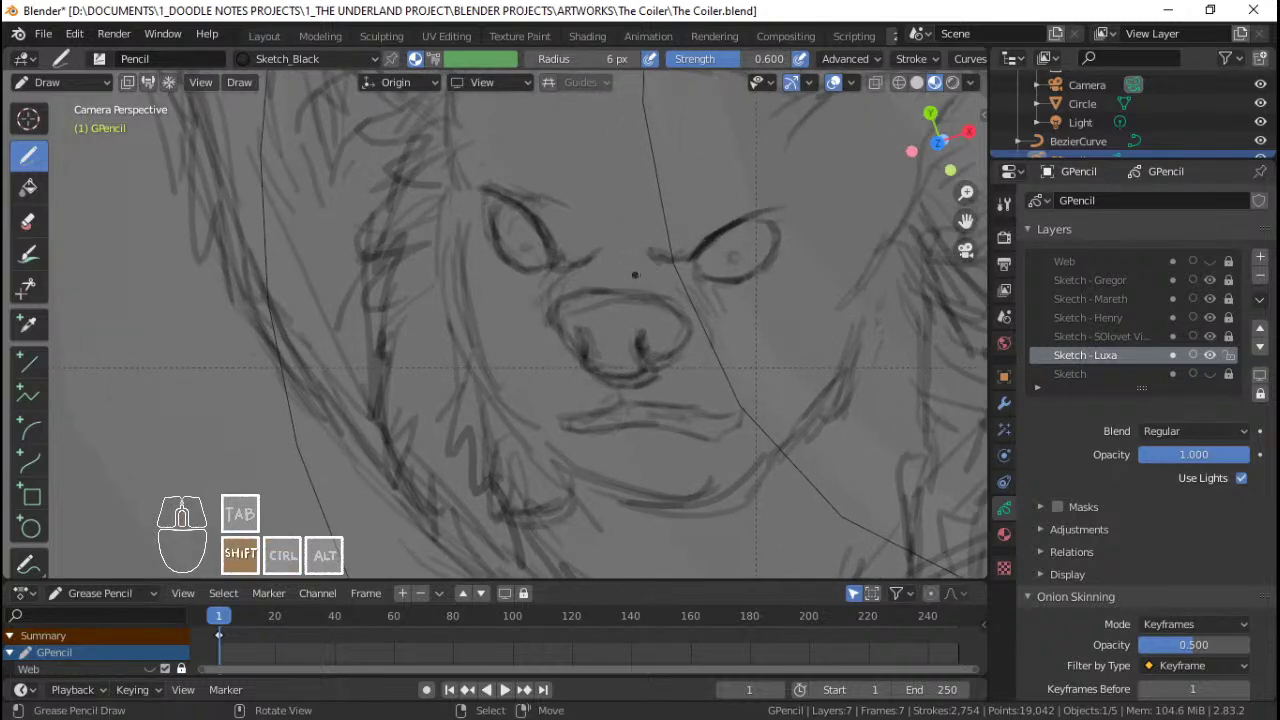
mouse_move(672, 262)
middle_mouse_down("shift")
mouse_move(632, 280)
mouse_move(634, 257)
middle_mouse_up("shift")
middle_click_drag(715, 226, 657, 275, "shift")
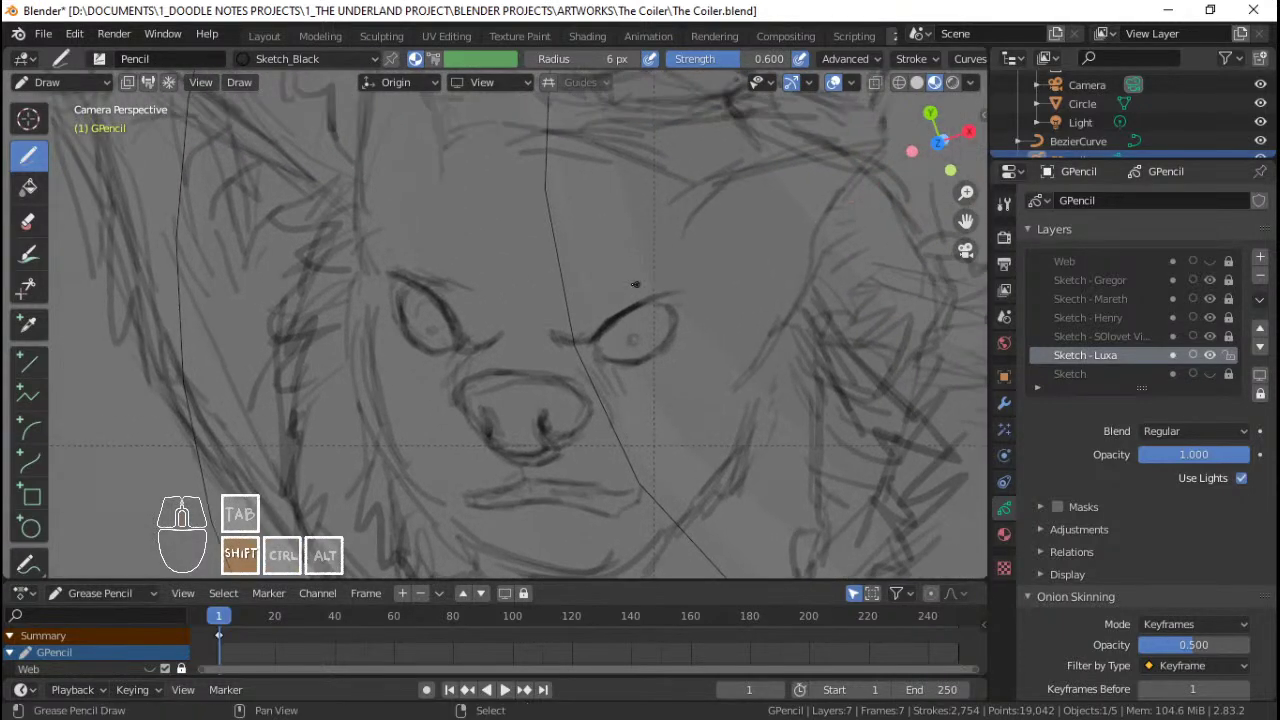
mouse_move(584, 258)
middle_mouse_down("shift")
mouse_move(611, 294)
mouse_move(654, 303)
mouse_move(652, 322)
middle_mouse_up("shift")
middle_click_drag(464, 182, 487, 208, "shift")
left_click_drag(443, 108, 486, 234)
mouse_move(484, 205)
left_mouse_down()
mouse_move(486, 262)
mouse_move(487, 234)
left_mouse_up()
left_click_drag(484, 208, 487, 260)
left_click_drag(447, 130, 460, 162)
left_click_drag(452, 140, 471, 182)
middle_click_drag(441, 122, 457, 142, "shift")
Step: Sketch the outer edge of the bat's left ear downward from the tip
mouse_move(449, 148)
left_mouse_down()
mouse_move(439, 174)
mouse_move(447, 144)
left_mouse_up()
middle_click_drag(457, 133, 469, 160, "shift")
mouse_move(461, 142)
left_mouse_down()
mouse_move(465, 170)
mouse_move(450, 180)
left_mouse_up()
left_click_drag(460, 144, 453, 172)
left_click_drag(460, 146, 449, 194)
middle_click_drag(462, 279, 464, 220, "shift")
left_click_drag(457, 163, 451, 180)
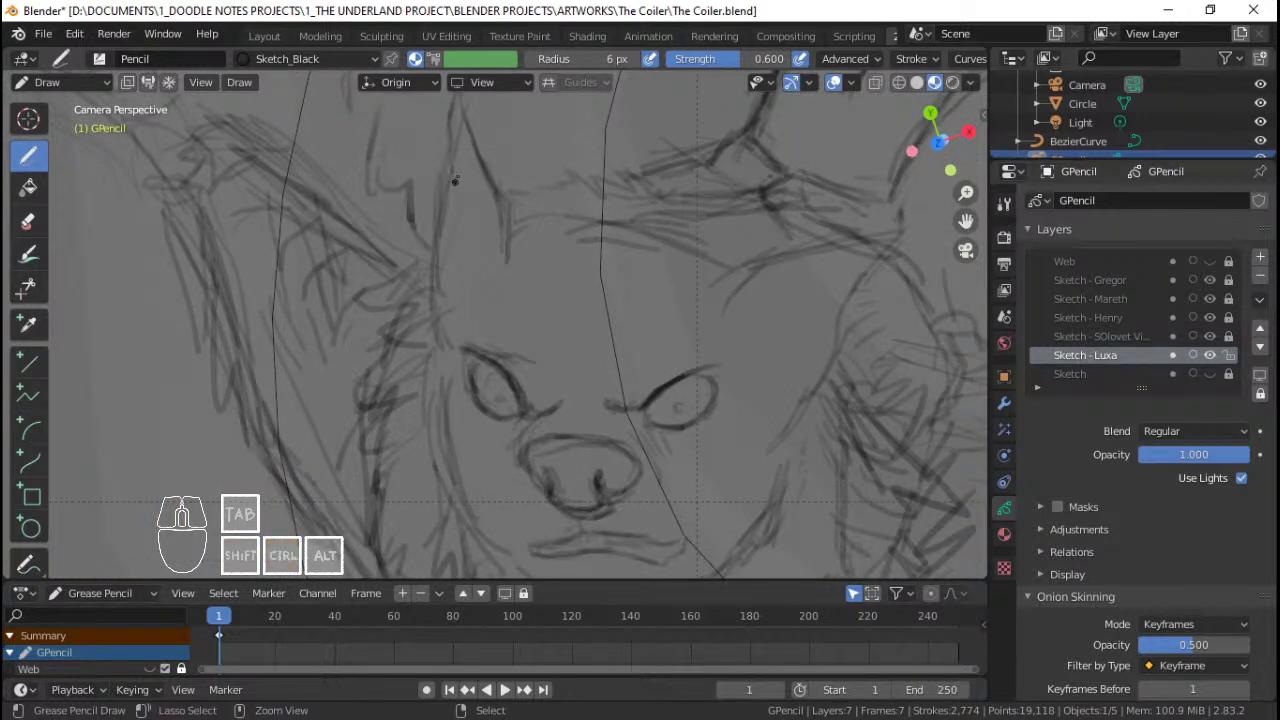
middle_click_drag(461, 170, 469, 191, "shift")
Step: Draw the inner fold of the bat's left ear down to its base above the eye
mouse_move(474, 236)
middle_mouse_down("ctrl")
mouse_move(477, 206)
mouse_move(479, 228)
middle_mouse_up("ctrl")
middle_click_drag(479, 228, 481, 265, "ctrl")
left_click_drag(479, 226, 481, 276)
mouse_move(480, 262)
left_mouse_down()
mouse_move(462, 396)
mouse_move(459, 374)
left_mouse_up()
left_click_drag(462, 371, 478, 250)
middle_click_drag(507, 274, 491, 234, "shift")
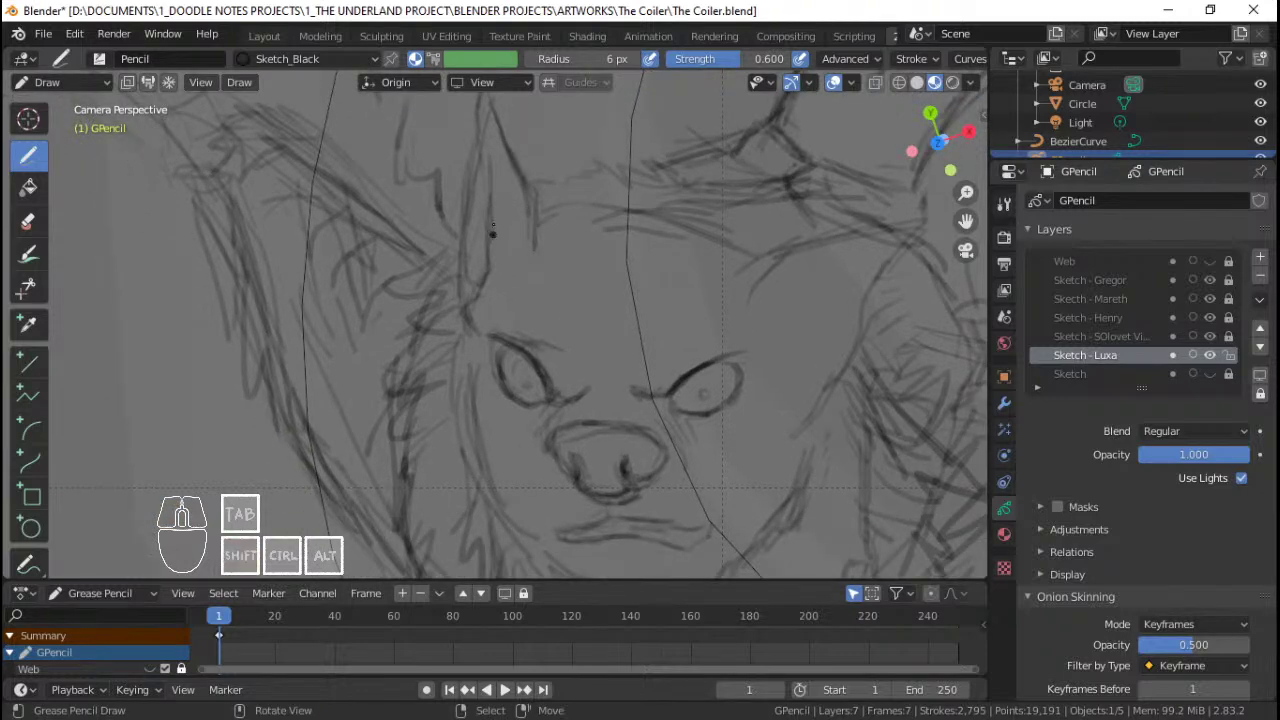
Step: Reinforce the outer edge of the bat's left ear with darker strokes toward the base
left_click_drag(477, 152, 476, 168)
left_click_drag(468, 192, 460, 278)
left_click_drag(466, 236, 466, 289)
middle_click_drag(500, 279, 508, 160, "ctrl")
middle_click_drag(508, 160, 486, 172, "shift")
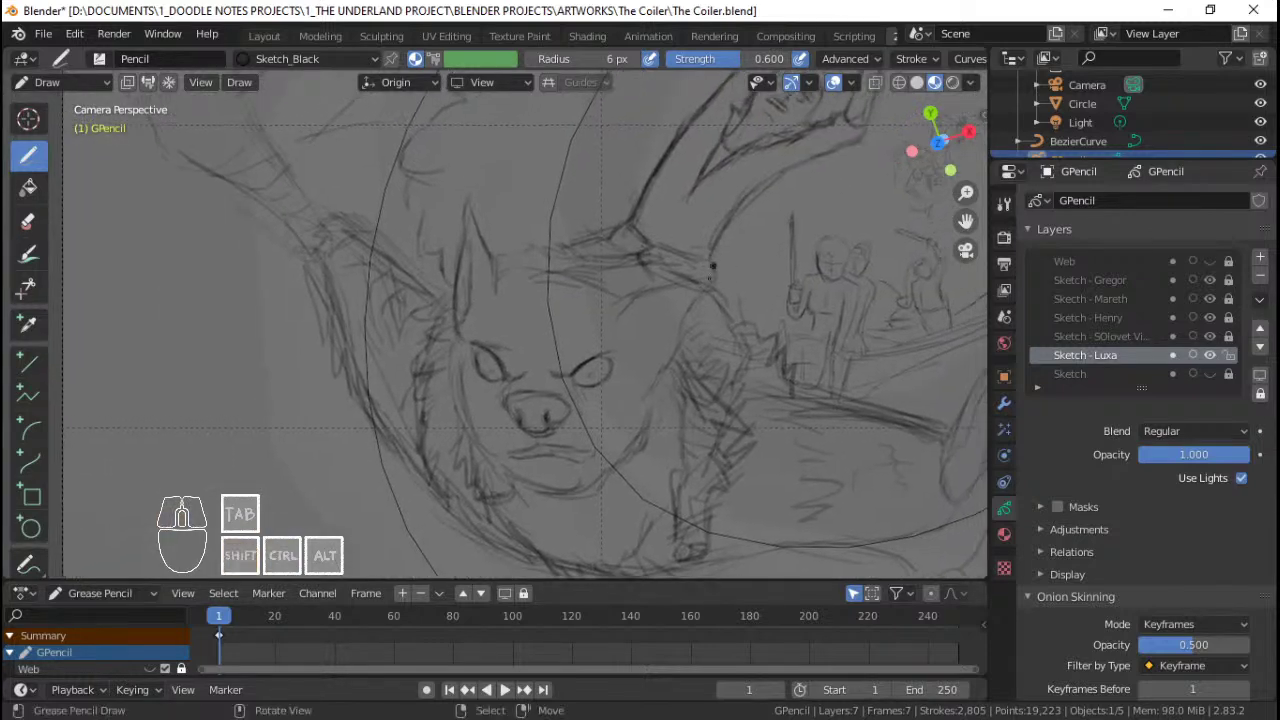
Step: Draw the inner and upper edges of the bat's right ear, extending out to a pointed tip
middle_click_drag(580, 190, 640, 270, "ctrl")
left_click(688, 303)
left_click_drag(688, 300, 666, 356)
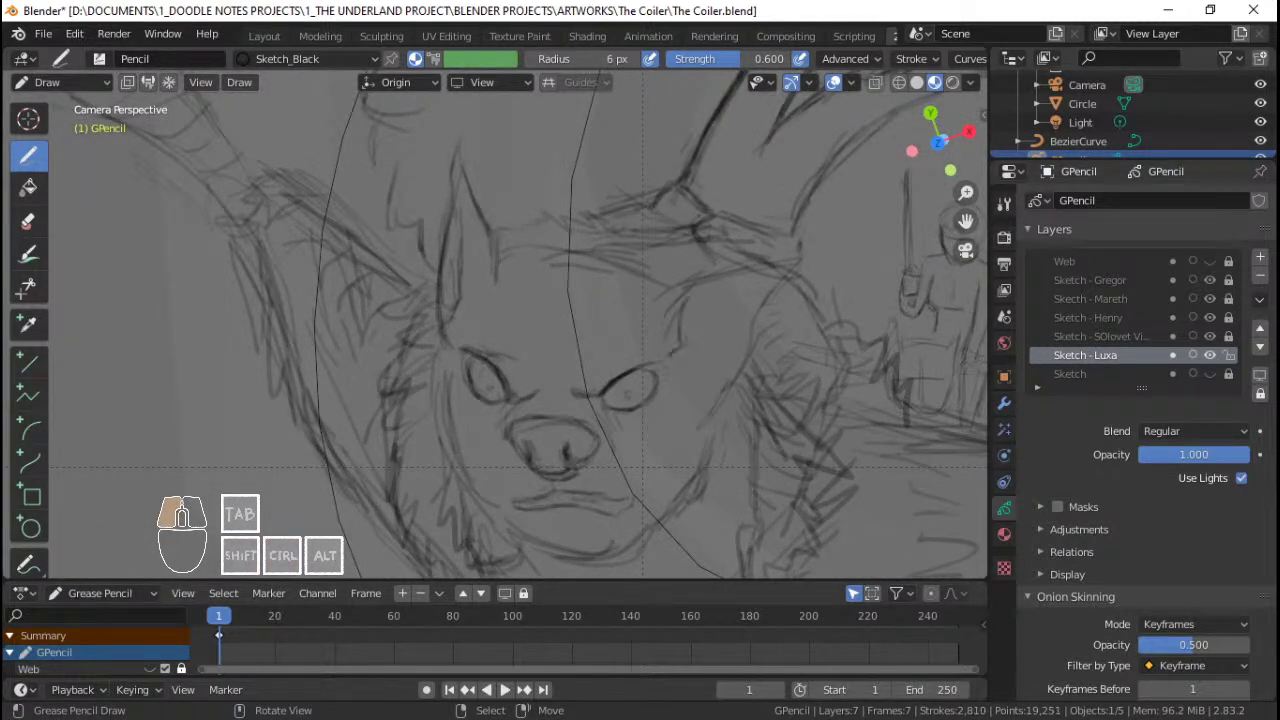
left_click_drag(720, 286, 686, 316)
left_click_drag(711, 288, 783, 248)
left_click_drag(721, 277, 742, 269)
mouse_move(654, 315)
left_mouse_down()
mouse_move(677, 287)
mouse_move(800, 250)
mouse_move(752, 262)
left_mouse_up()
Step: Draw the outer edge of the bat's right ear from the tip down to a notched base beside the eye
mouse_move(786, 257)
left_mouse_down()
mouse_move(805, 261)
mouse_move(770, 260)
mouse_move(754, 318)
mouse_move(790, 279)
left_mouse_up()
left_click_drag(780, 287, 752, 314)
left_click_drag(800, 271, 792, 279)
left_click_drag(790, 286, 752, 318)
left_click_drag(760, 307, 746, 348)
left_click_drag(750, 321, 747, 346)
left_click_drag(748, 356, 718, 398)
left_click_drag(716, 400, 688, 390)
left_click_drag(686, 377, 699, 412)
left_click_drag(696, 402, 702, 411)
Step: Add short strokes along the side of the bat's face below the left ear
left_click_drag(461, 348, 448, 384)
left_click_drag(454, 367, 449, 382)
left_click_drag(449, 374, 449, 400)
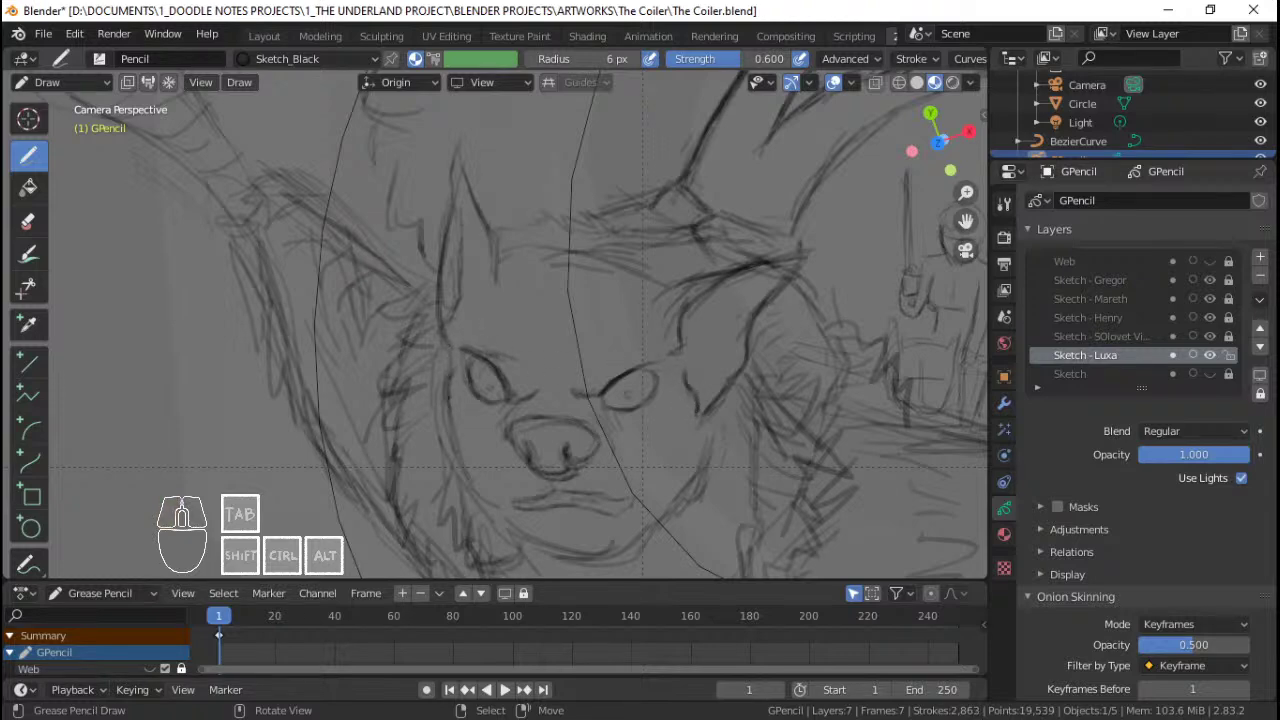
Step: Darken the left contour of the bat's face from the base of the left ear down to the cheek
middle_click_drag(460, 406, 474, 348, "shift")
left_click_drag(463, 346, 463, 356)
left_click_drag(463, 352, 472, 390)
left_click_drag(482, 420, 491, 432)
left_click_drag(493, 435, 501, 443)
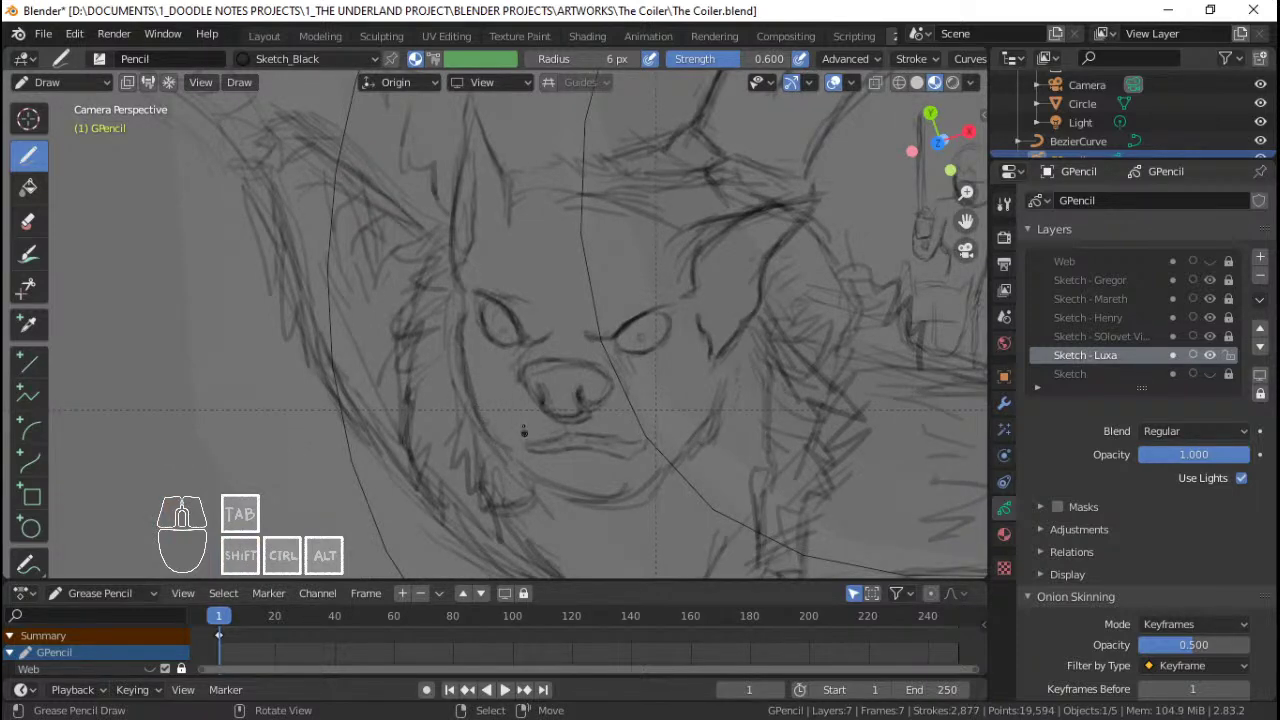
Step: Draw darker strokes along the bat's jawline, from the lower left cheek around the chin and up the right side
middle_click_drag(528, 406, 524, 358, "ctrl")
mouse_move(524, 358)
middle_mouse_down("shift")
mouse_move(520, 332)
mouse_move(514, 380)
middle_mouse_up("shift")
mouse_move(485, 407)
left_mouse_down()
mouse_move(477, 420)
mouse_move(504, 442)
left_mouse_up()
left_click_drag(506, 444, 524, 456)
left_click_drag(508, 450, 562, 462)
left_click_drag(554, 454, 602, 453)
left_click_drag(562, 456, 627, 440)
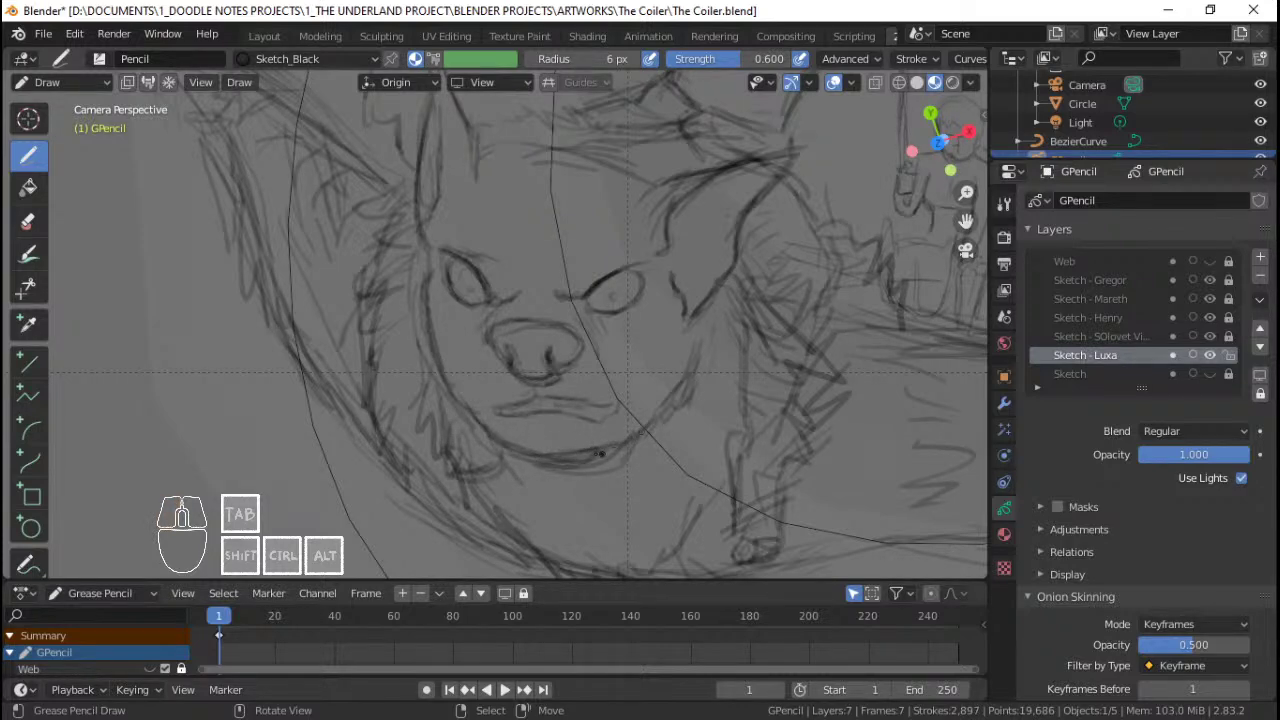
mouse_move(548, 447)
left_mouse_down()
mouse_move(515, 441)
mouse_move(641, 432)
mouse_move(690, 372)
mouse_move(684, 393)
left_mouse_up()
left_click_drag(688, 382, 646, 427)
Step: Thicken the upper edge of the bat's right eye and the outer corner of its left eye
mouse_move(564, 308)
middle_mouse_down("ctrl")
mouse_move(566, 340)
mouse_move(580, 340)
mouse_move(578, 245)
middle_mouse_up("ctrl")
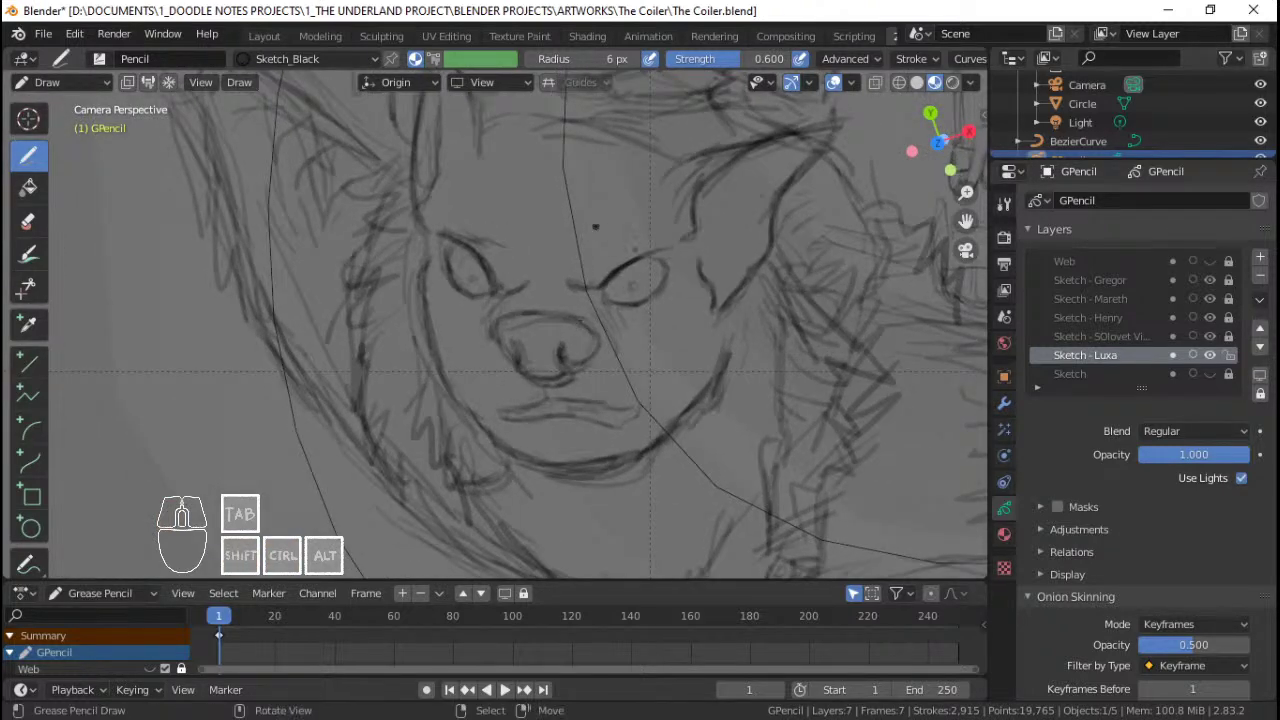
left_click_drag(665, 257, 640, 266)
left_click_drag(668, 260, 605, 290)
left_click_drag(668, 262, 647, 270)
left_click_drag(474, 263, 453, 255)
left_click_drag(448, 249, 455, 252)
left_click_drag(448, 250, 453, 267)
left_click_drag(450, 258, 454, 268)
Step: Reinforce the bat's lower left jaw, the underside of the chin and the right jaw with more strokes
mouse_move(565, 210)
middle_mouse_down("ctrl")
mouse_move(577, 348)
mouse_move(583, 314)
mouse_move(562, 306)
middle_mouse_up("ctrl")
left_click_drag(437, 380, 449, 399)
left_click_drag(439, 381, 455, 405)
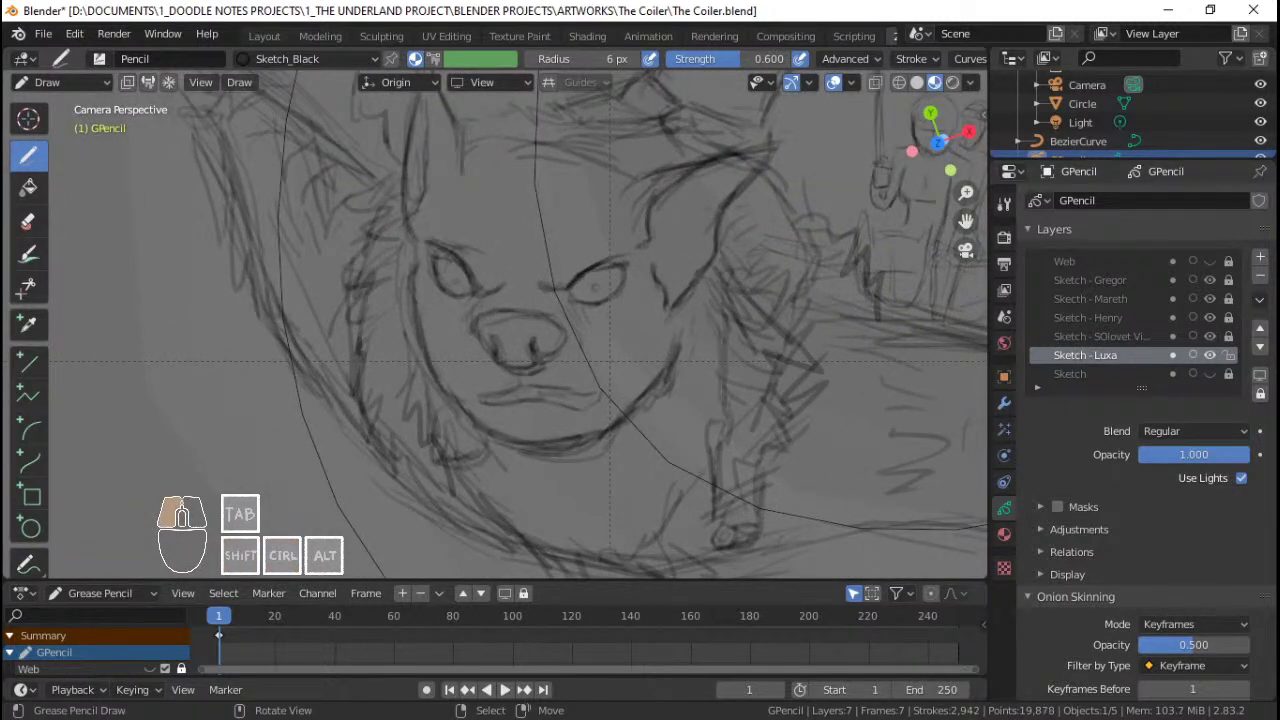
left_click_drag(553, 436, 573, 443)
mouse_move(577, 440)
left_mouse_down()
mouse_move(603, 434)
mouse_move(662, 374)
left_mouse_up()
Step: Darken the bat's muzzle with short strokes around the nose and nostrils
mouse_move(655, 354)
middle_mouse_down("ctrl")
mouse_move(577, 387)
mouse_move(583, 300)
middle_mouse_up("ctrl")
mouse_move(540, 272)
left_mouse_down()
mouse_move(524, 314)
mouse_move(594, 316)
left_mouse_up()
left_click_drag(586, 298, 591, 317)
left_click_drag(587, 296, 595, 310)
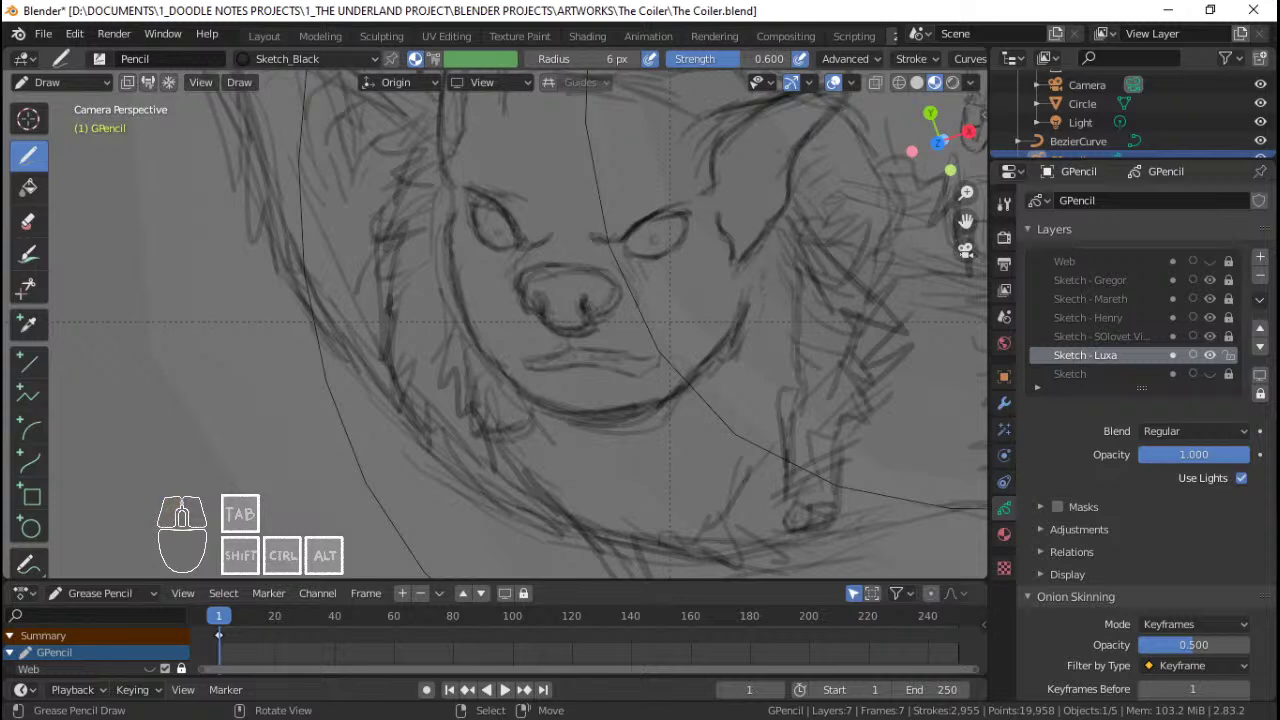
mouse_move(634, 268)
middle_mouse_down("ctrl")
mouse_move(624, 367)
mouse_move(559, 386)
middle_mouse_up("ctrl")
left_click_drag(566, 352, 572, 344)
left_click_drag(569, 355, 575, 347)
left_click_drag(571, 357, 576, 349)
Step: Reinforce the right outer edge of the rider's hair beside the face with two short strokes
middle_click_drag(571, 349, 582, 380, "ctrl")
mouse_move(592, 324)
middle_mouse_down("shift")
mouse_move(573, 370)
mouse_move(606, 254)
middle_mouse_up("shift")
middle_click_drag(713, 219, 675, 267, "shift")
middle_click_drag(675, 267, 686, 292, "ctrl")
middle_click_drag(686, 292, 640, 310, "shift")
middle_click_drag(668, 262, 677, 287, "ctrl")
middle_click_drag(677, 287, 690, 318, "shift")
middle_click_drag(690, 318, 648, 320, "ctrl")
middle_click_drag(648, 320, 740, 254, "ctrl")
middle_click_drag(740, 254, 718, 208, "shift")
middle_click_drag(690, 312, 662, 229, "ctrl")
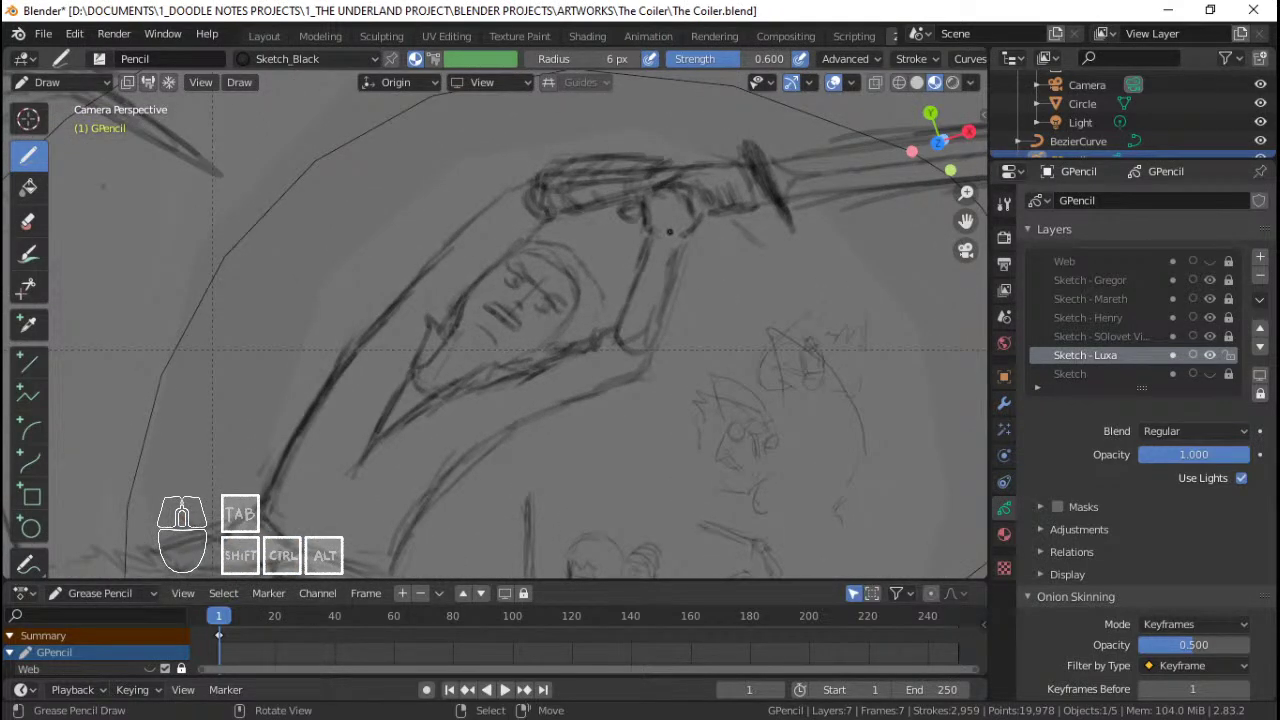
middle_click_drag(659, 227, 643, 274, "ctrl")
middle_click_drag(597, 399, 583, 318, "shift")
left_click_drag(562, 238, 590, 271)
left_click_drag(589, 272, 590, 308)
Step: Check the Sketch - Luxa layer by hiding and showing it in the camera view, and lock it
middle_click_drag(590, 308, 592, 368, "ctrl")
mouse_move(592, 368)
middle_mouse_down("shift")
mouse_move(600, 284)
mouse_move(600, 338)
middle_mouse_up("shift")
middle_click_drag(586, 400, 598, 336, "shift")
mouse_move(598, 336)
middle_mouse_down("ctrl")
mouse_move(596, 305)
mouse_move(609, 366)
mouse_move(610, 345)
middle_mouse_up("ctrl")
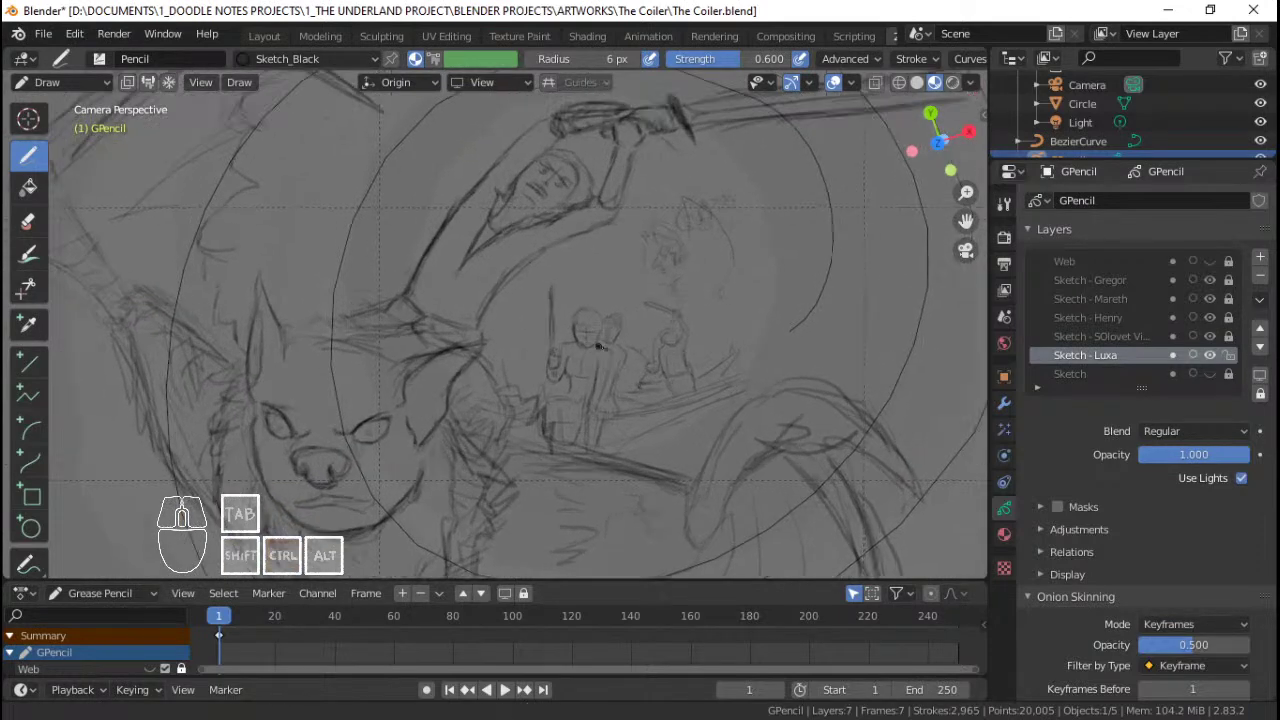
middle_click_drag(610, 345, 614, 322, "shift")
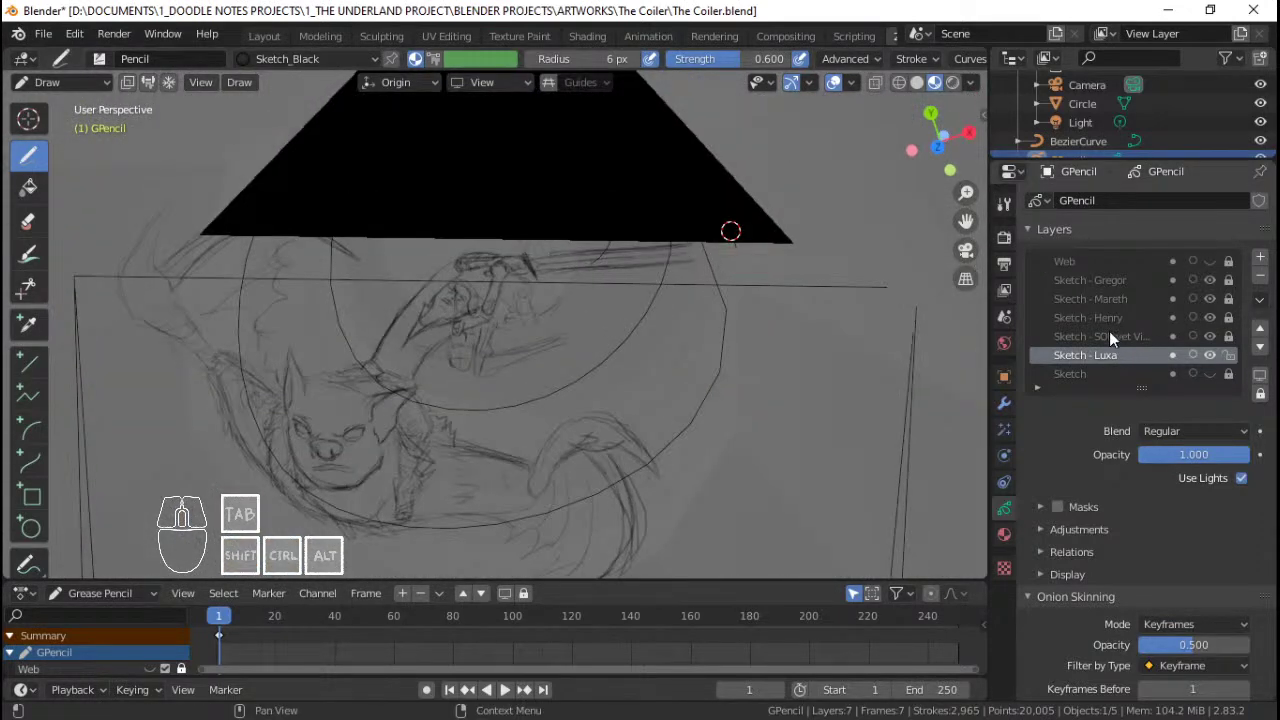
key("Home")
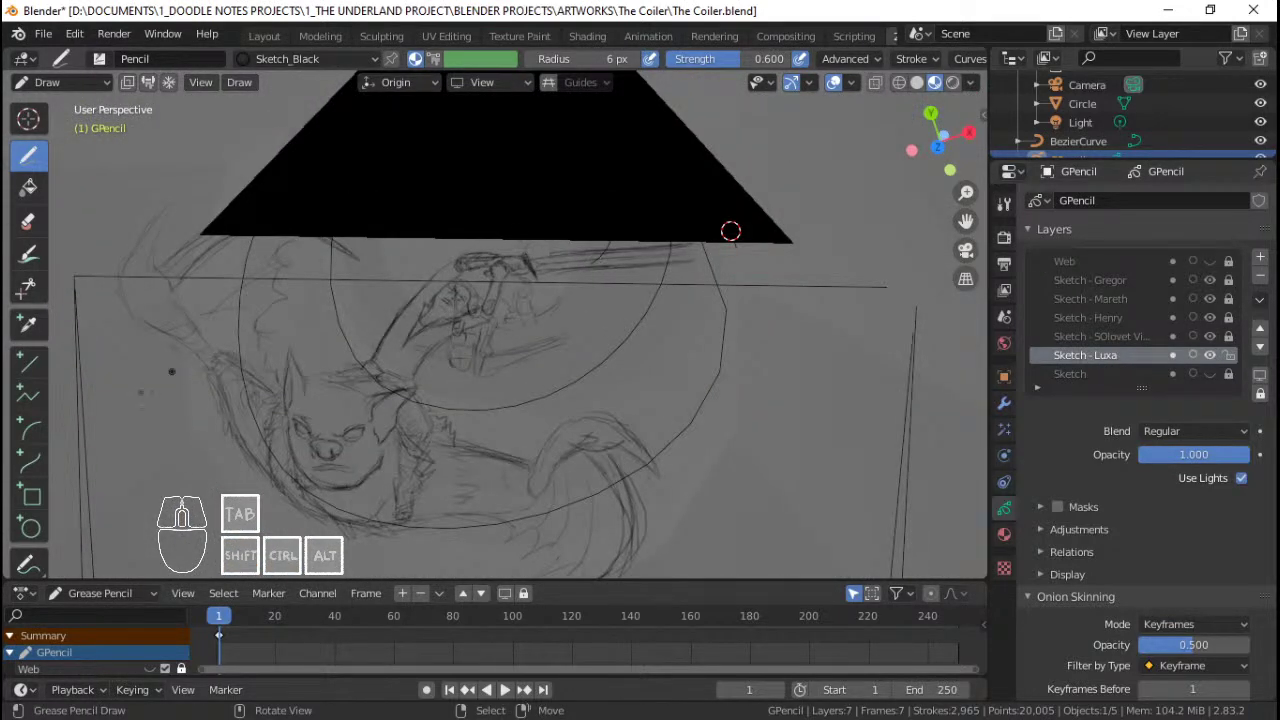
key("KP_0")
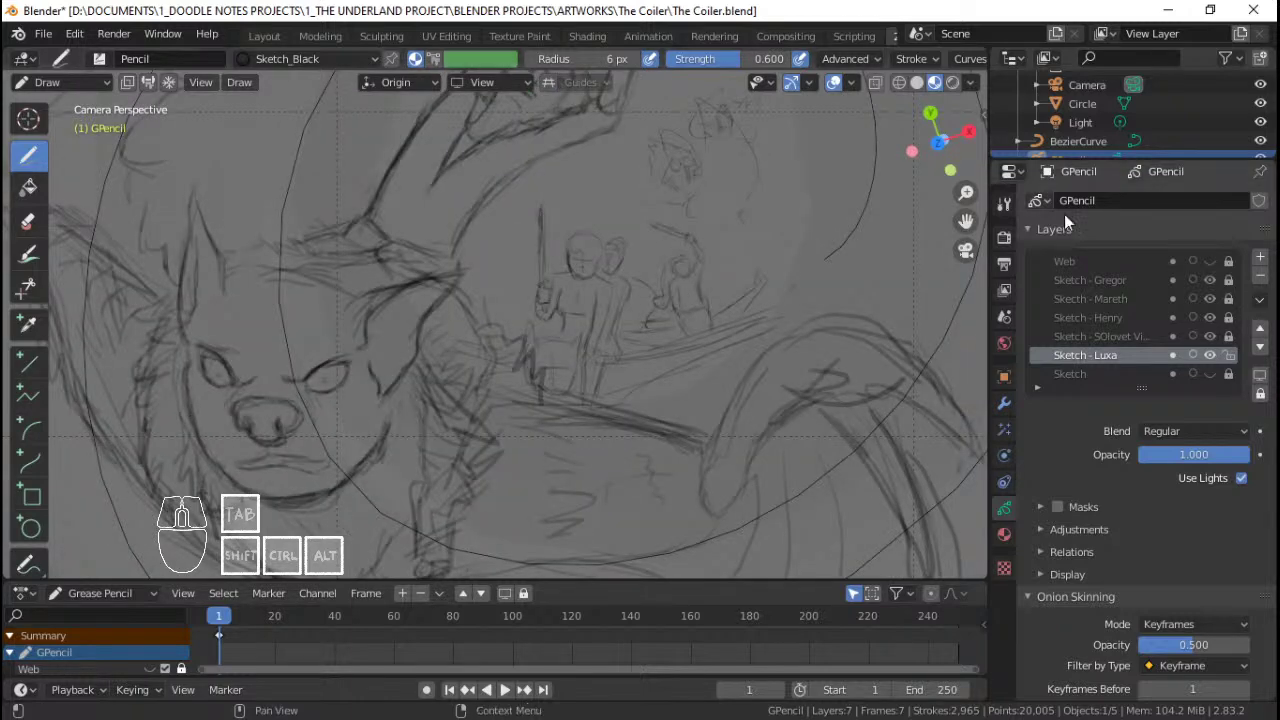
left_click(1210, 356)
left_click(1210, 356)
left_click(1228, 357)
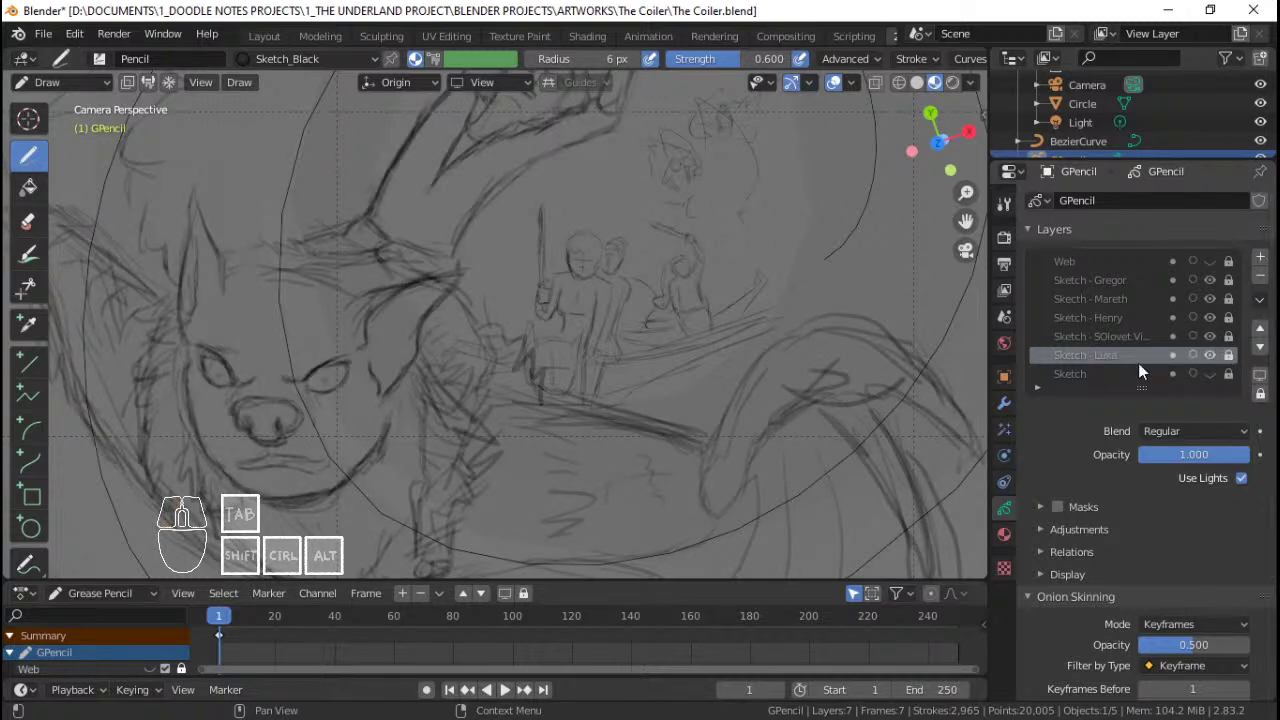
Step: Unlock the Sketch - SOlovet layer and make it the active layer
middle_click_drag(551, 194, 586, 262, "ctrl")
mouse_move(556, 349)
middle_mouse_down("ctrl")
mouse_move(630, 285)
mouse_move(624, 311)
middle_mouse_up("ctrl")
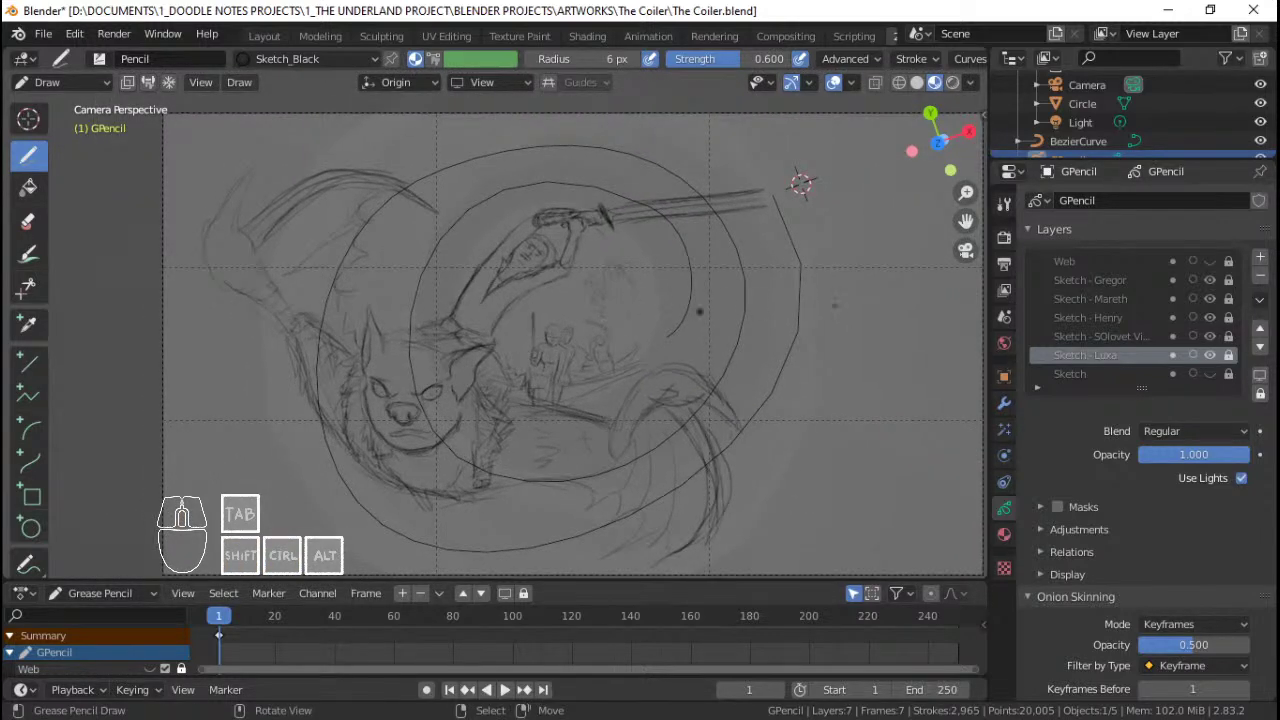
left_click(1227, 337)
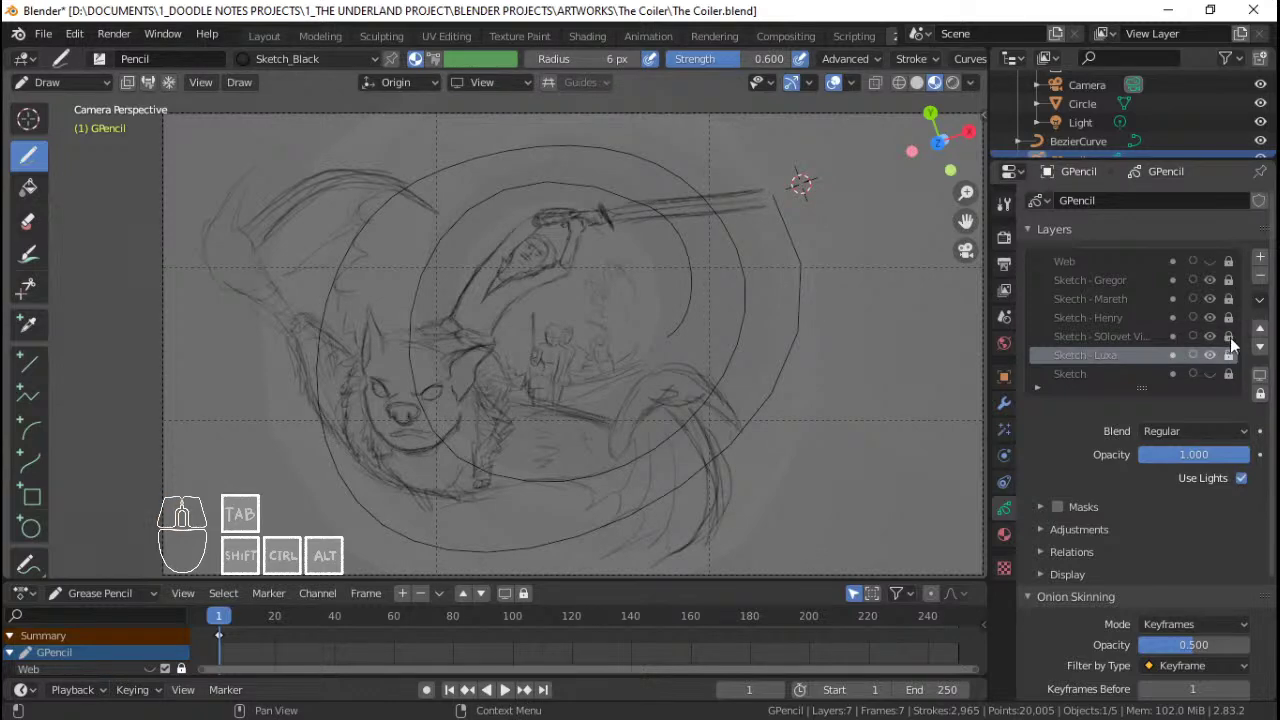
left_click(1126, 339)
Step: Examine the whole composition and inspect the rider and the small background figures up close
middle_click_drag(560, 380, 560, 343, "ctrl")
middle_click_drag(560, 343, 576, 296, "shift")
mouse_move(592, 290)
middle_mouse_down("shift")
mouse_move(580, 286)
mouse_move(590, 350)
mouse_move(602, 318)
mouse_move(609, 363)
mouse_move(583, 425)
middle_mouse_up("shift")
middle_click_drag(583, 425, 600, 432, "shift")
middle_click_drag(688, 400, 688, 315, "ctrl")
mouse_move(688, 315)
middle_mouse_down("shift")
mouse_move(626, 354)
mouse_move(646, 308)
mouse_move(597, 363)
mouse_move(624, 342)
middle_mouse_up("shift")
mouse_move(624, 342)
middle_mouse_down("ctrl")
mouse_move(621, 358)
mouse_move(611, 332)
middle_mouse_up("ctrl")
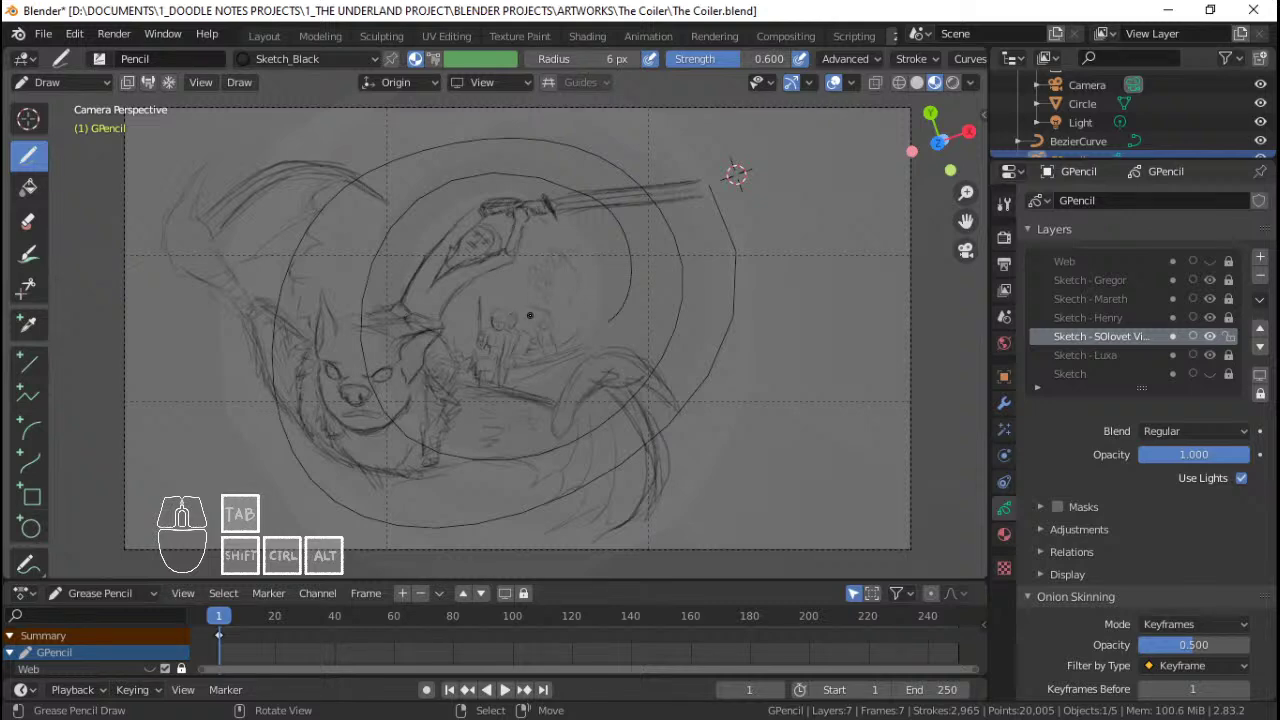
scroll(530, 315, "up", 4)
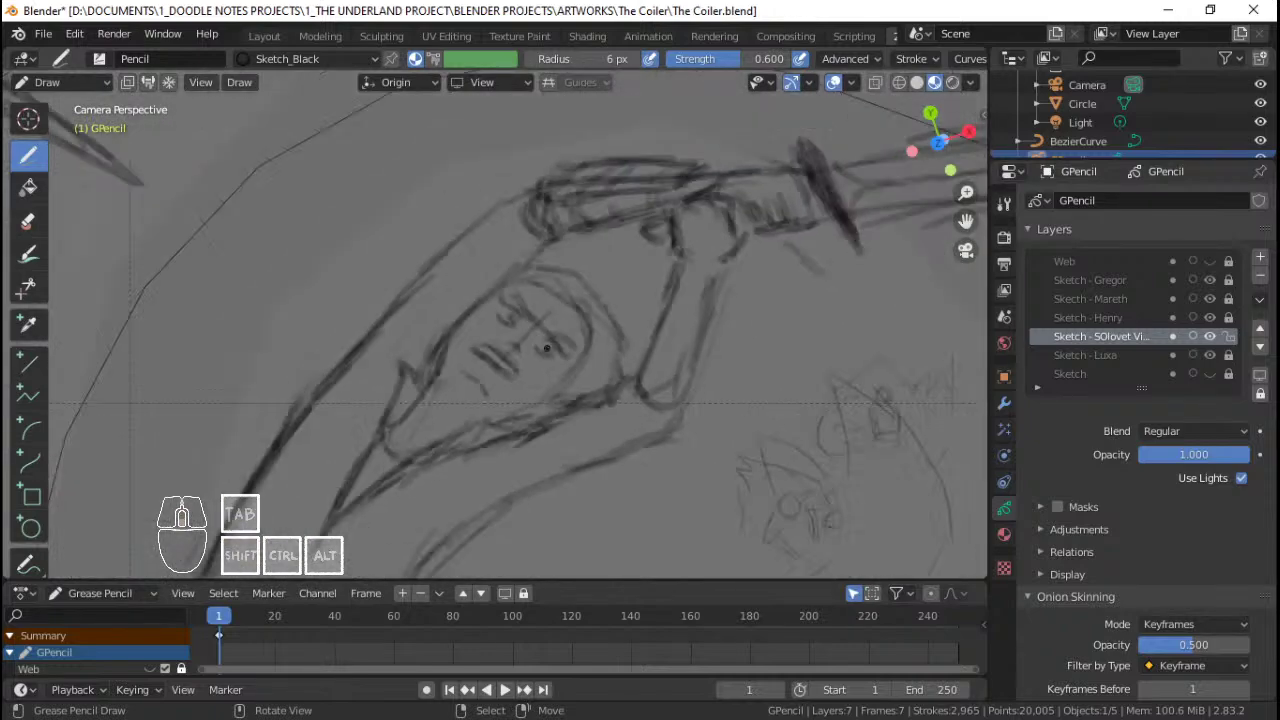
scroll(546, 348, "down", 6)
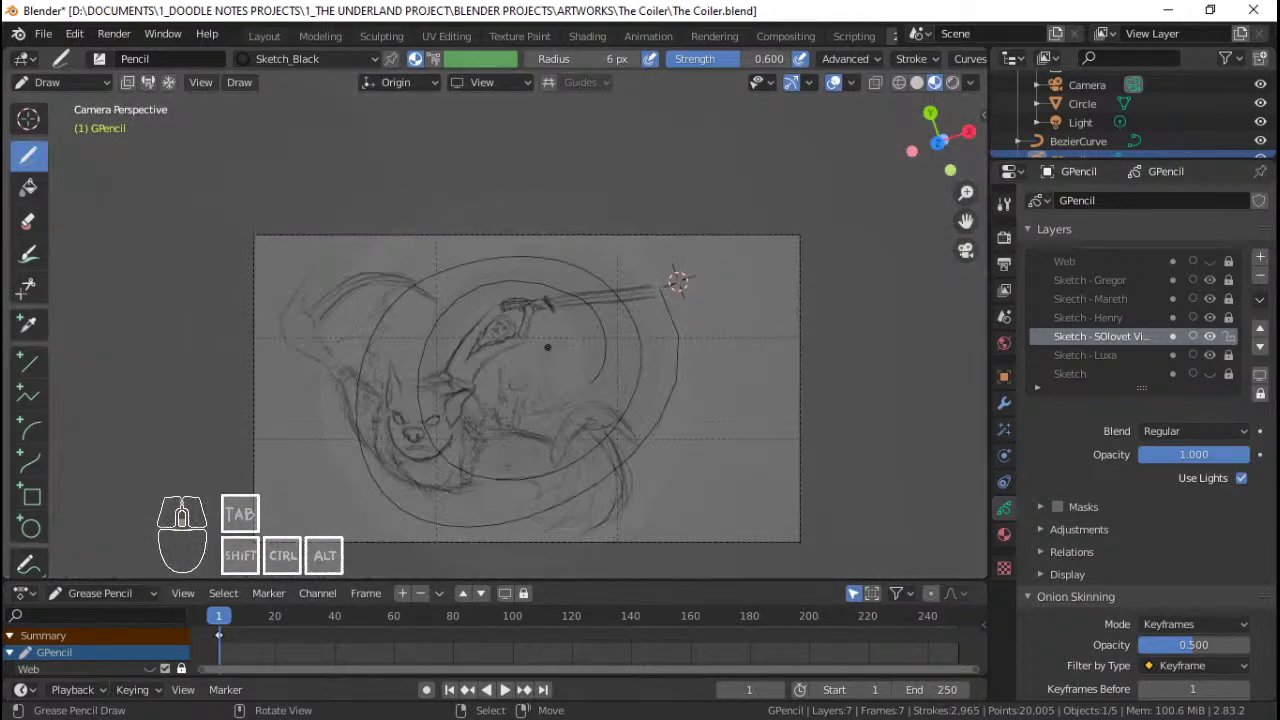
scroll(548, 346, "up", 5)
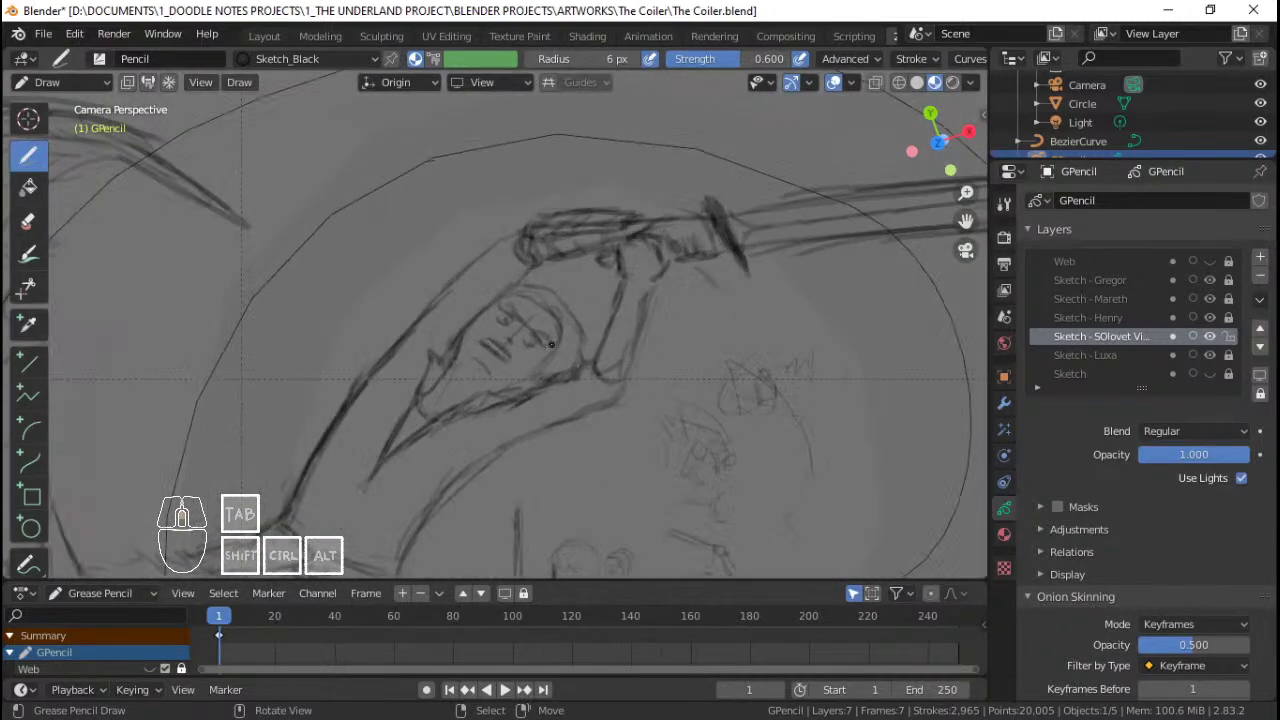
scroll(551, 347, "down", 9)
middle_click_drag(551, 358, 543, 320, "shift")
scroll(543, 320, "up", 7)
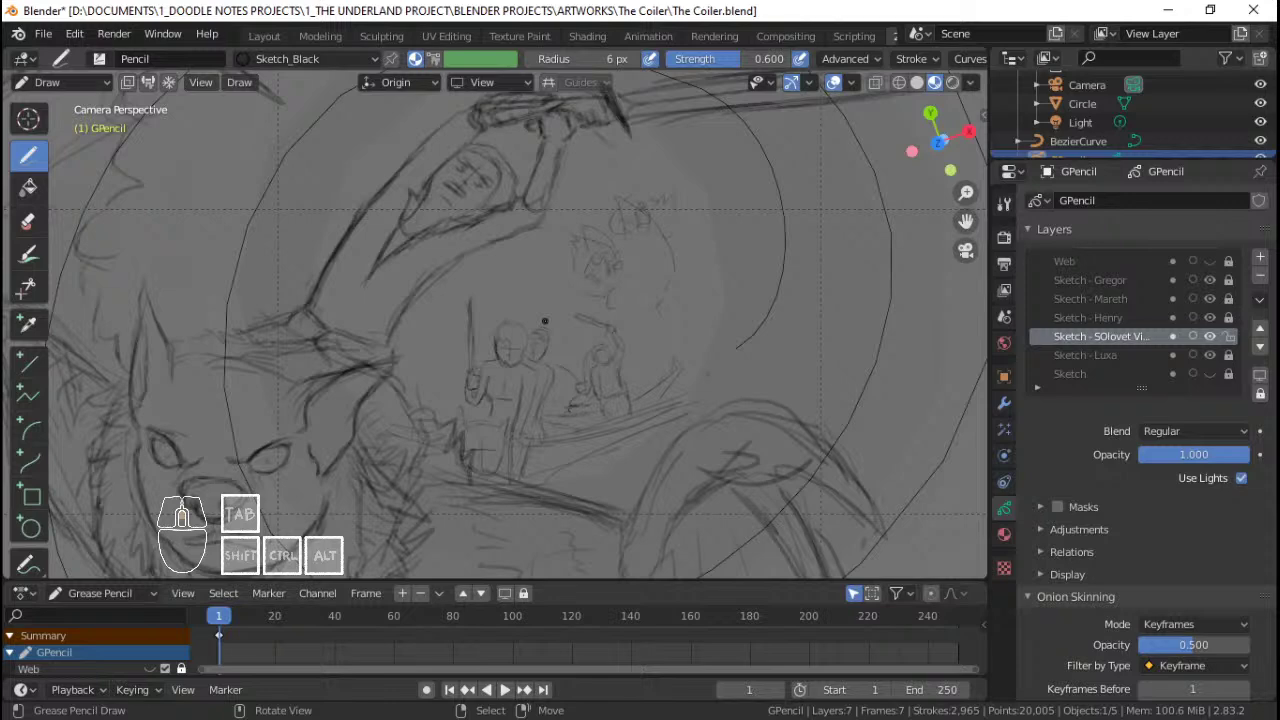
scroll(545, 321, "down", 3)
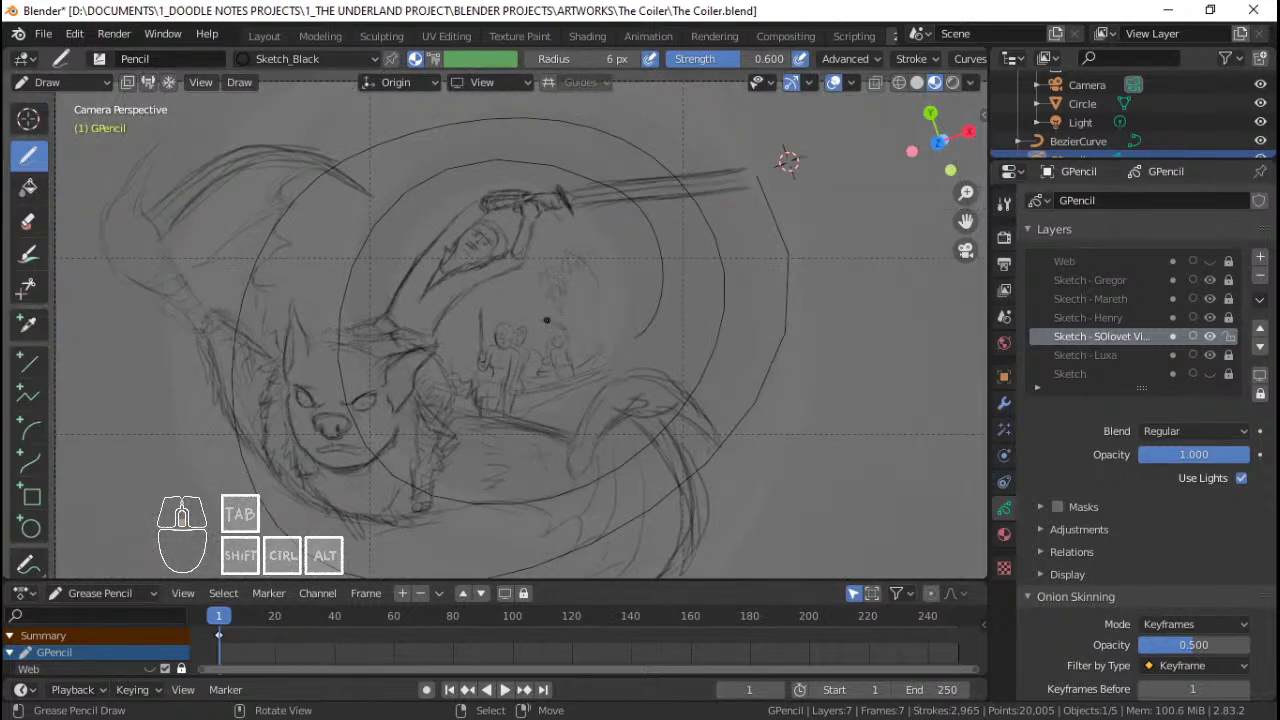
scroll(546, 320, "down", 3)
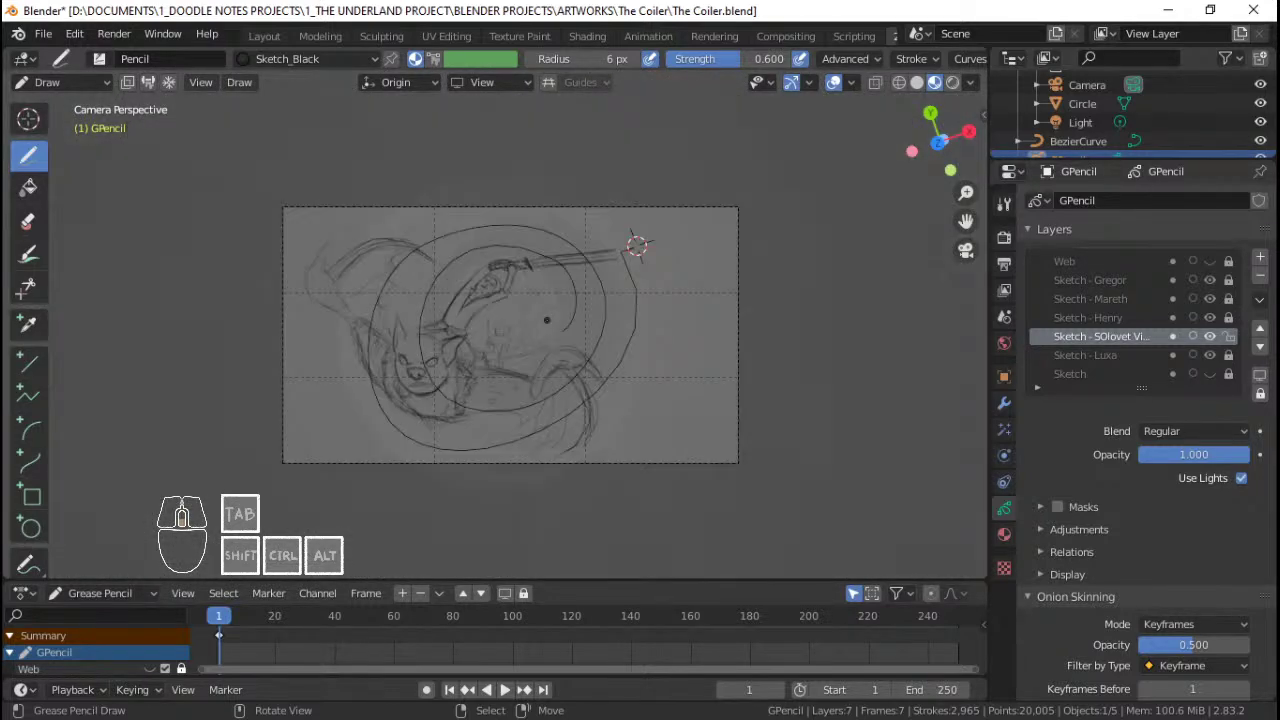
scroll(546, 320, "up", 4)
middle_click_drag(551, 323, 569, 309, "shift")
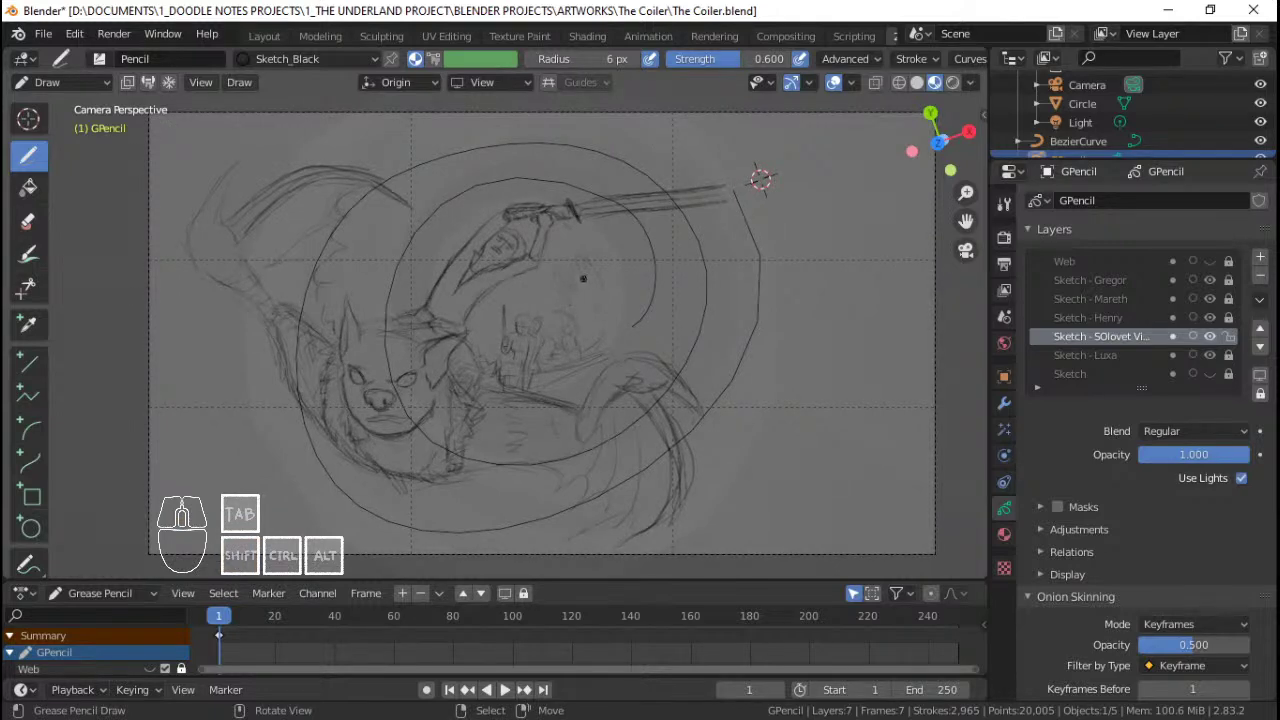
scroll(549, 279, "up", 2)
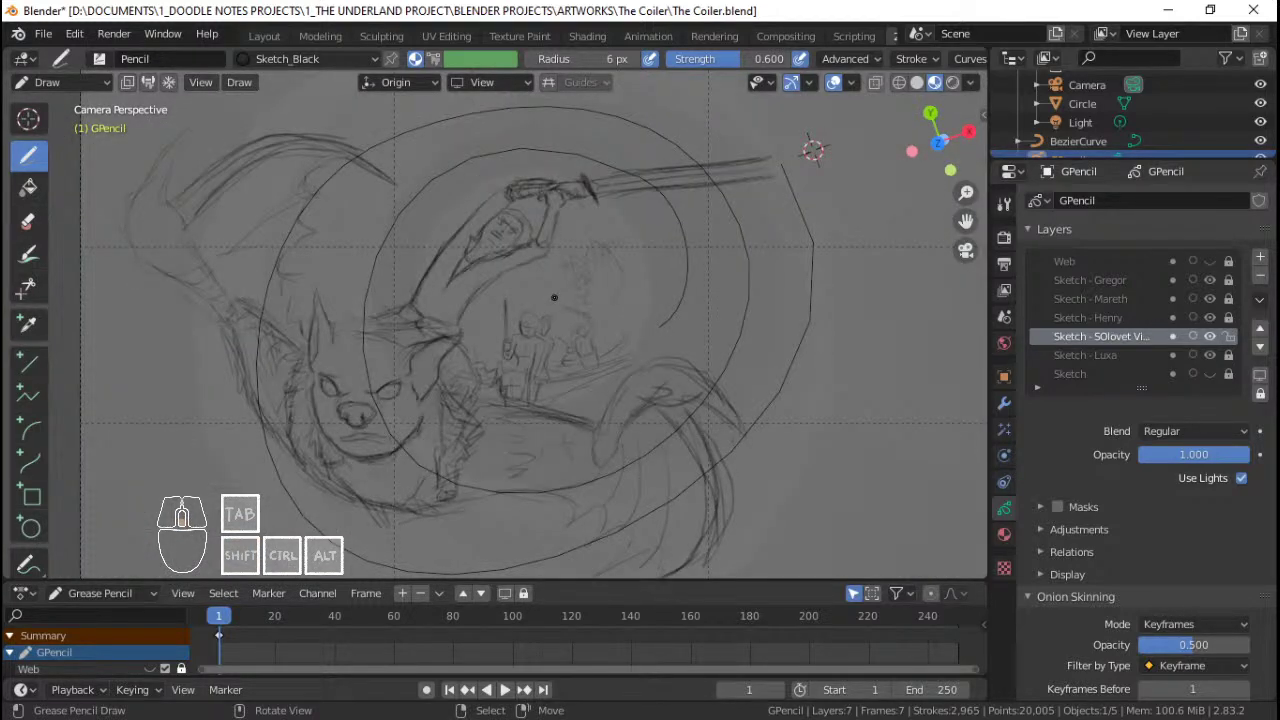
scroll(554, 297, "up", 8)
mouse_move(567, 372)
middle_mouse_down("shift")
mouse_move(559, 340)
mouse_move(777, 409)
mouse_move(771, 343)
mouse_move(466, 283)
mouse_move(456, 338)
middle_mouse_up("shift")
scroll(559, 339, "down", 8)
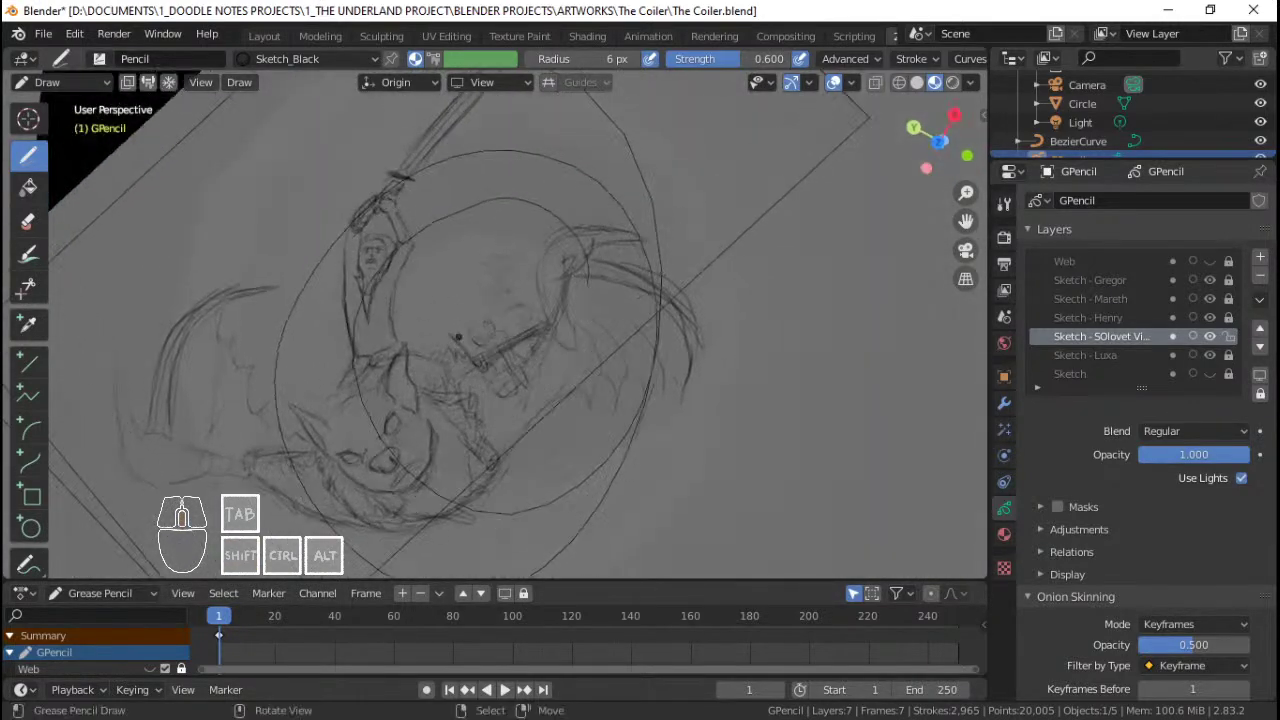
key("KP_0")
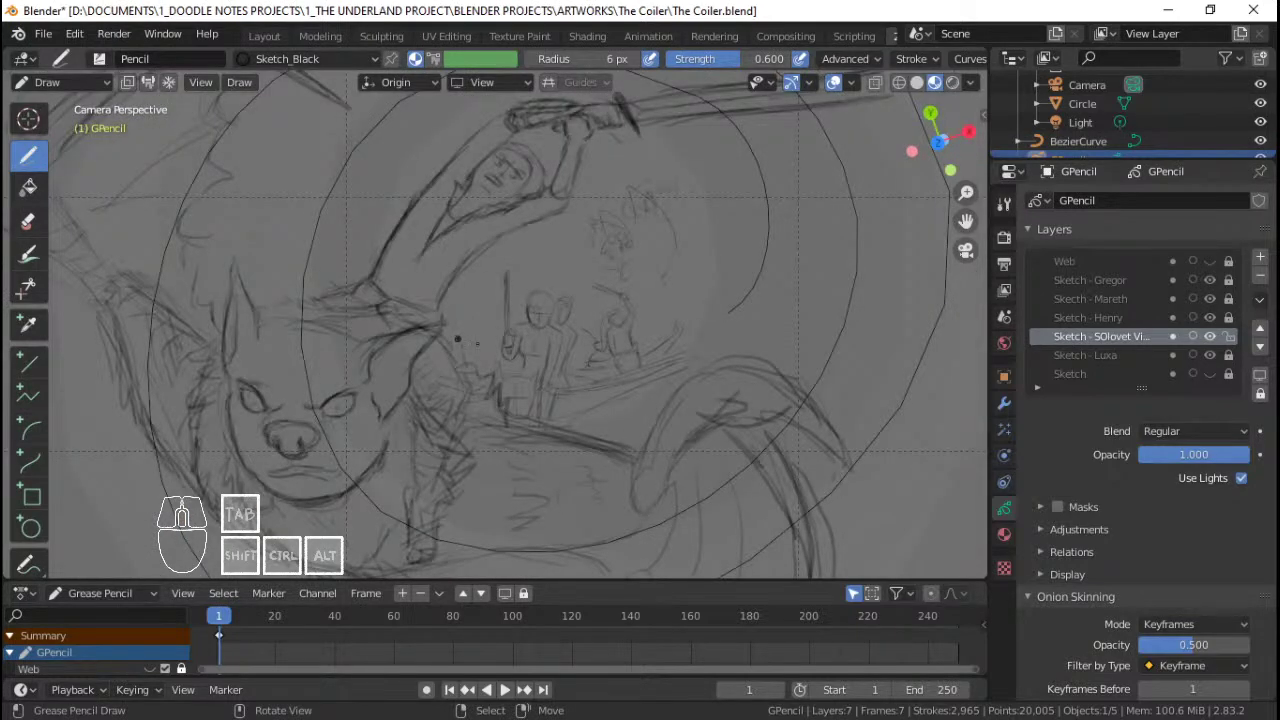
scroll(455, 338, "up", 3)
scroll(480, 350, "down", 7)
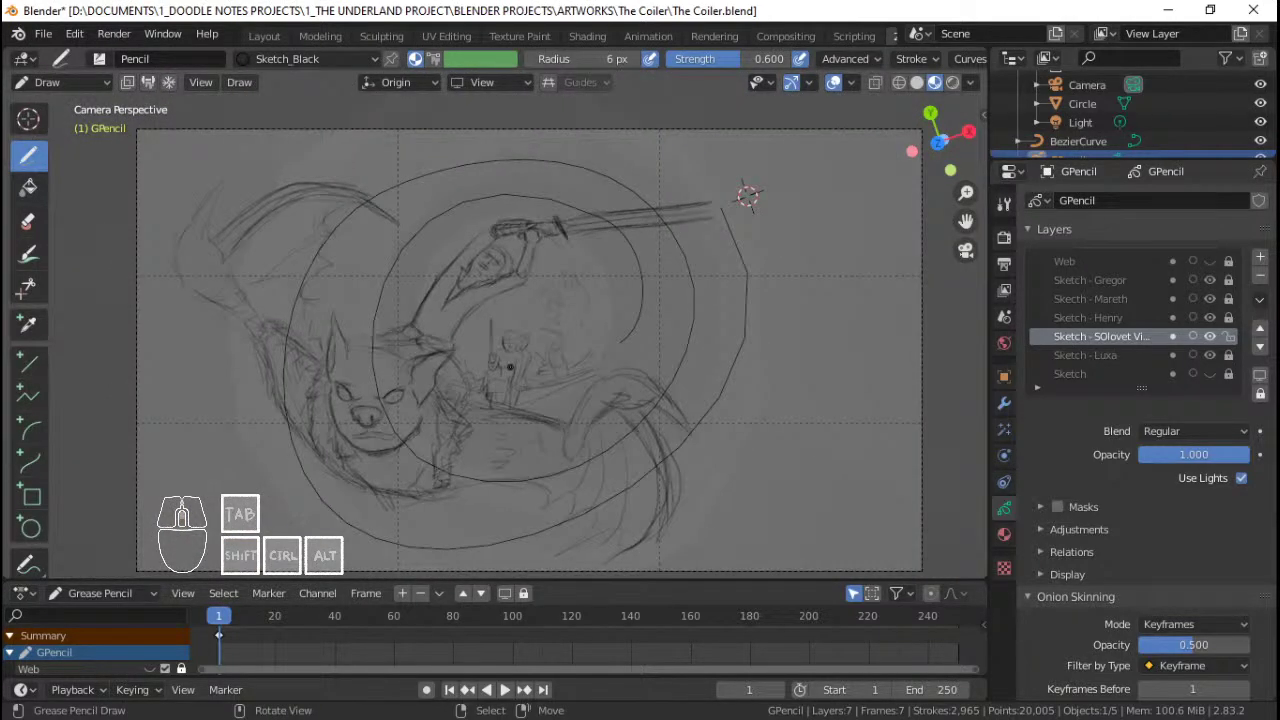
scroll(510, 367, "up", 5)
scroll(520, 372, "down", 2)
scroll(538, 381, "up", 2)
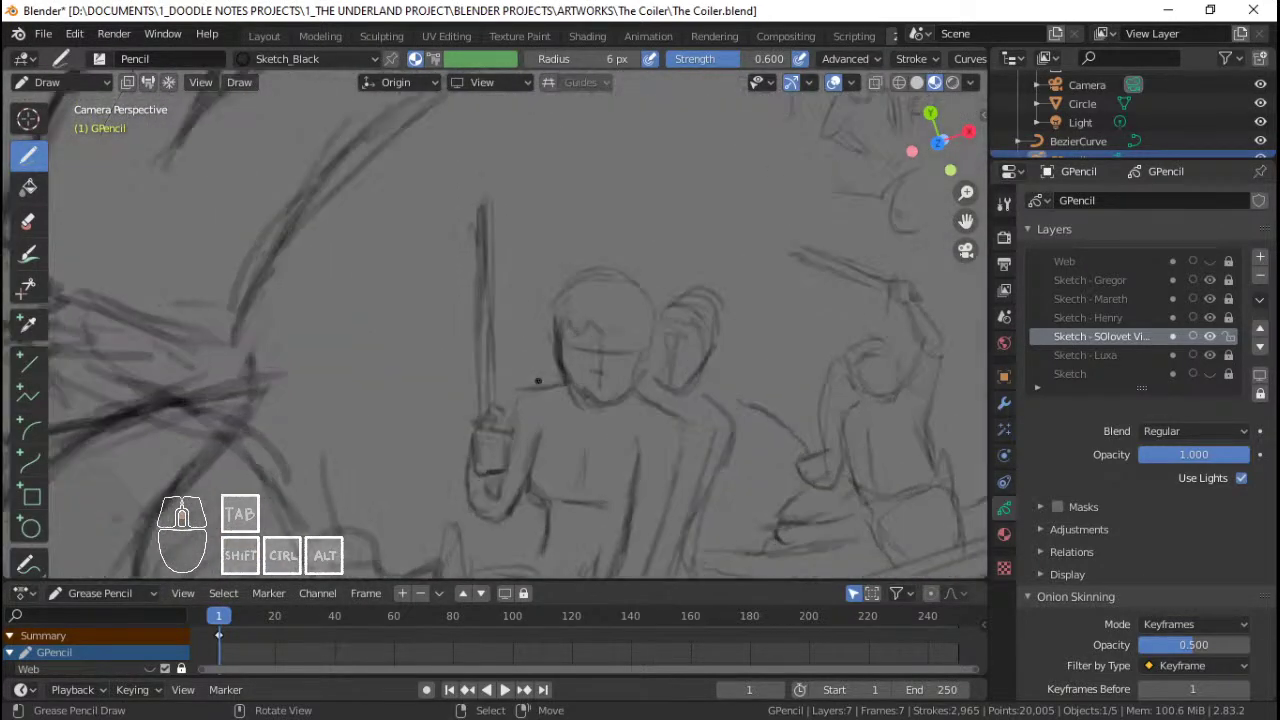
scroll(538, 381, "down", 6)
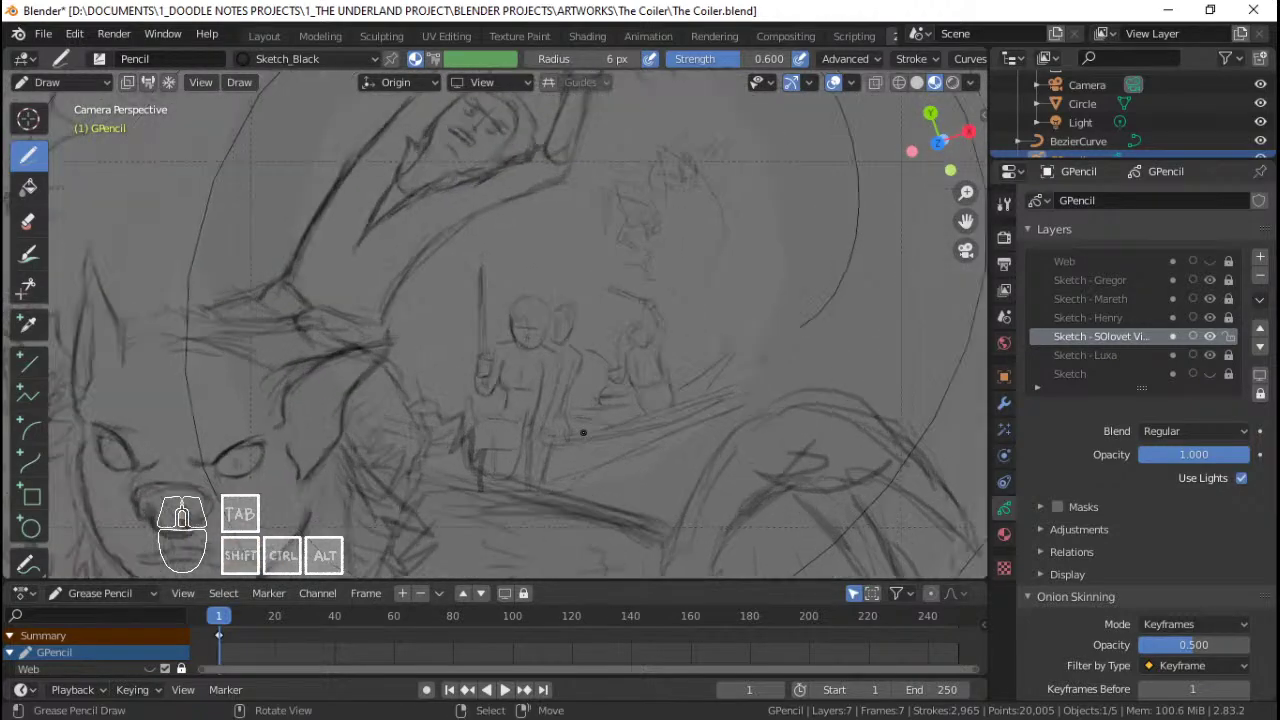
scroll(583, 432, "up", 5)
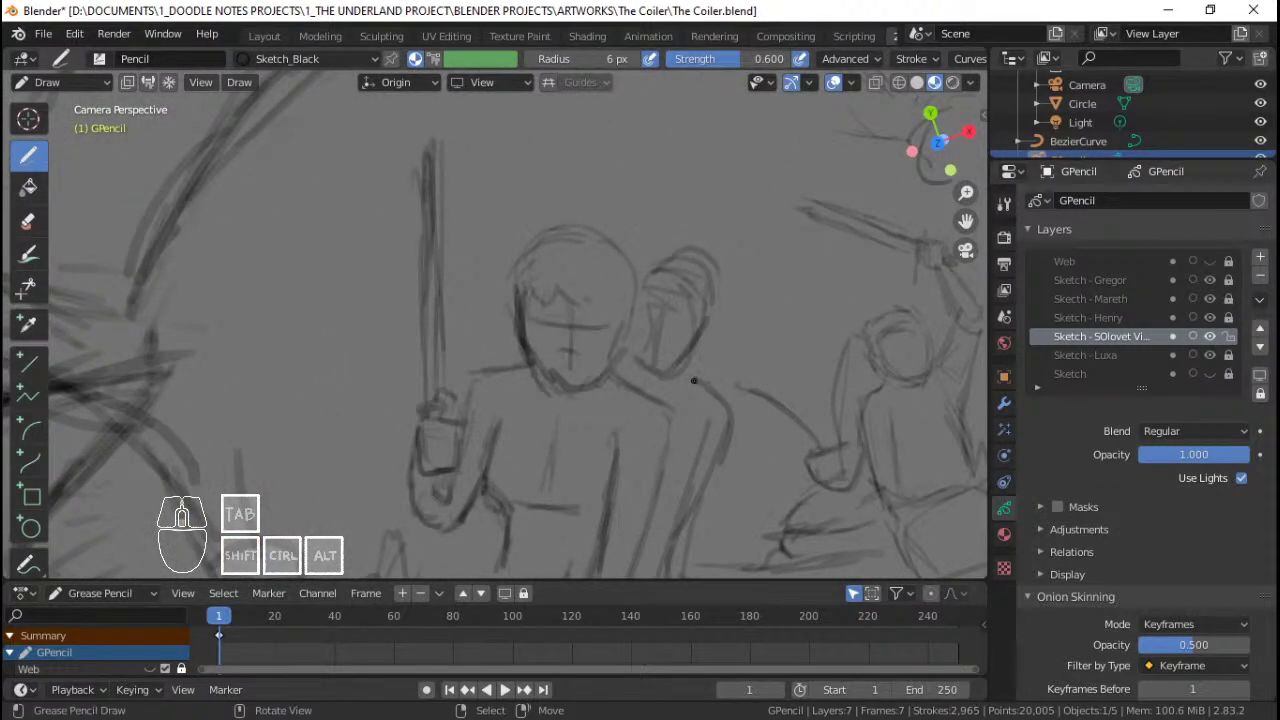
scroll(694, 381, "down", 7)
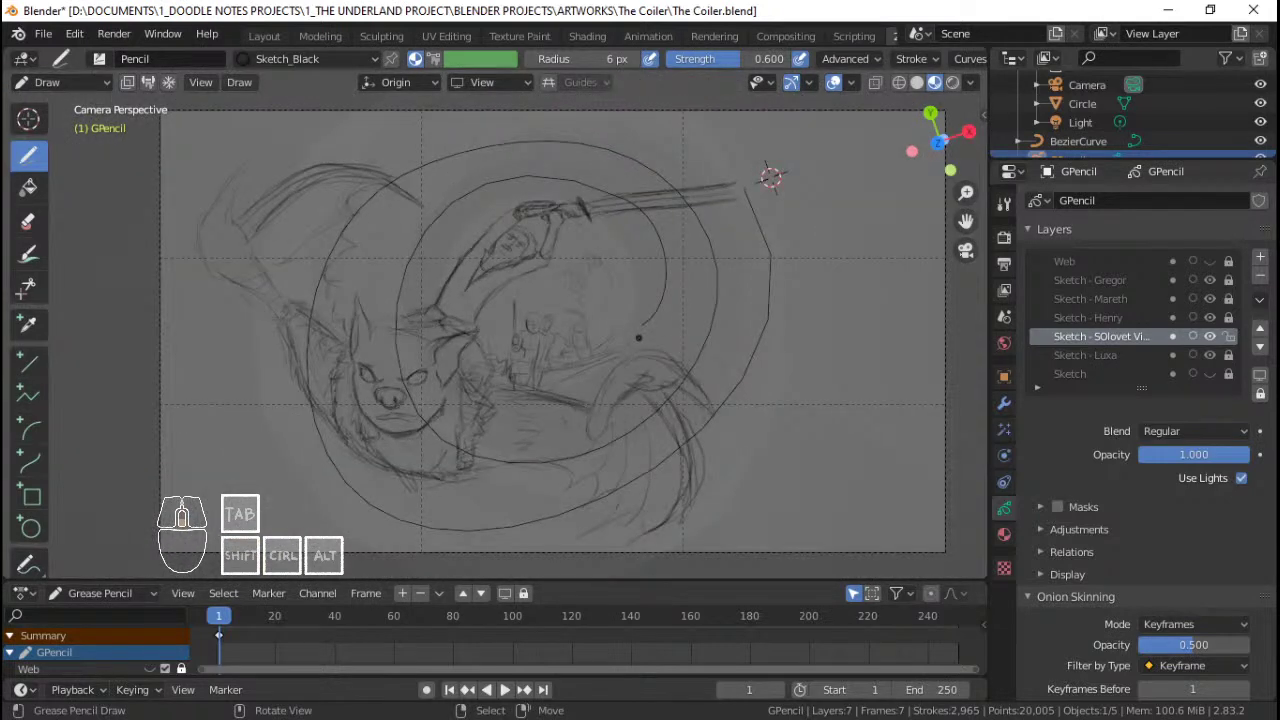
Step: Lock the Sketch - SOlovet layer and make Sketch - Gregor the active layer
left_click(1229, 338)
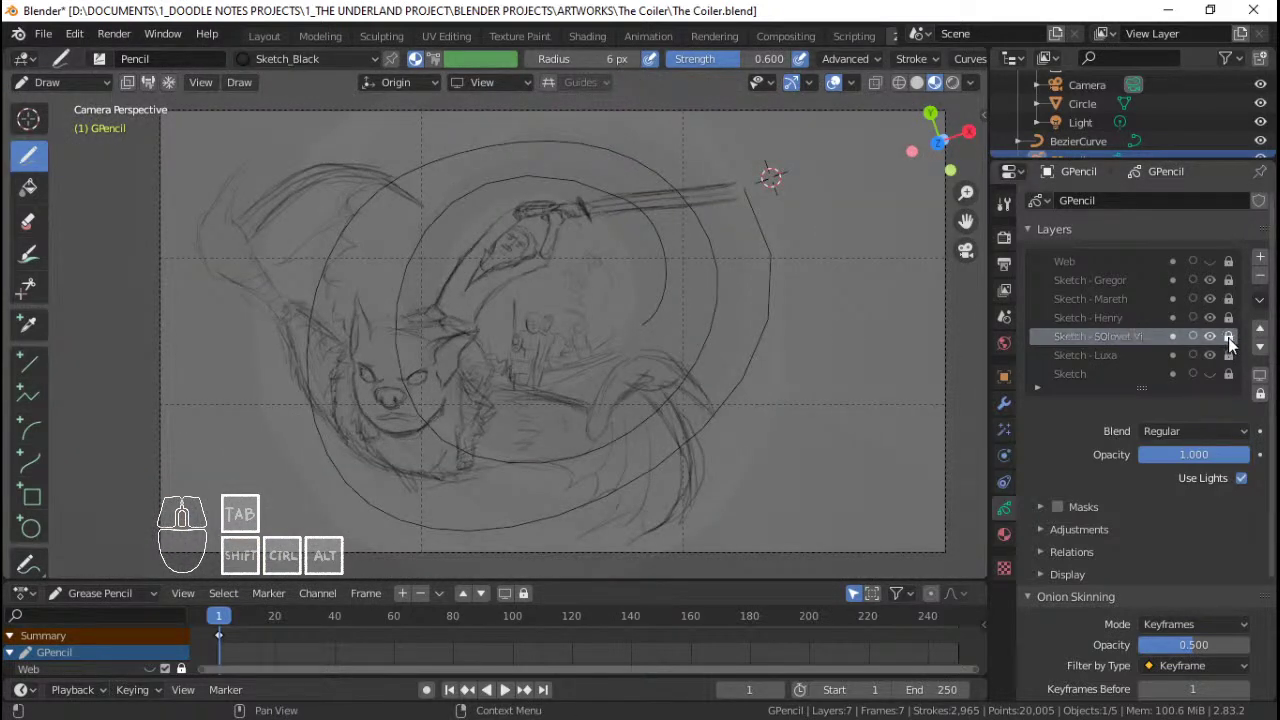
left_click(1098, 354)
left_click(1110, 279)
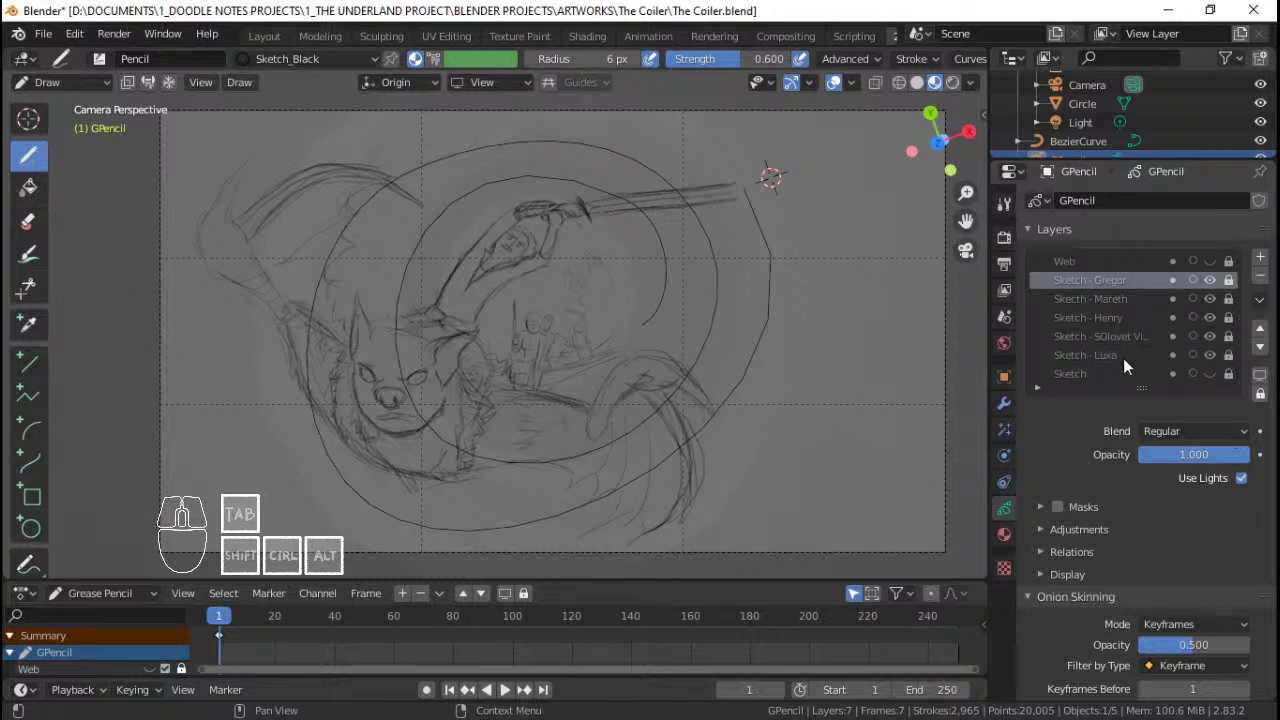
Step: Show and unlock the Web layer and delete all of its strokes in Edit Mode
left_click(1105, 262)
left_click(1209, 261)
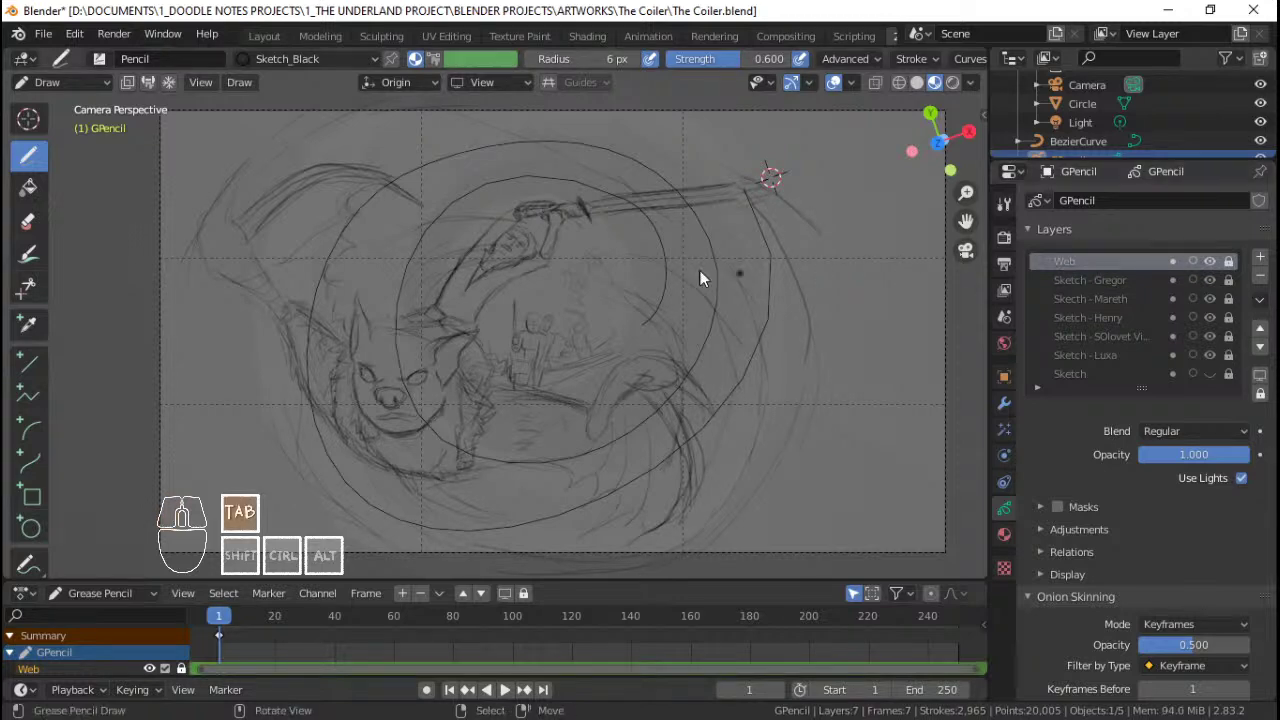
key("Tab")
key("a")
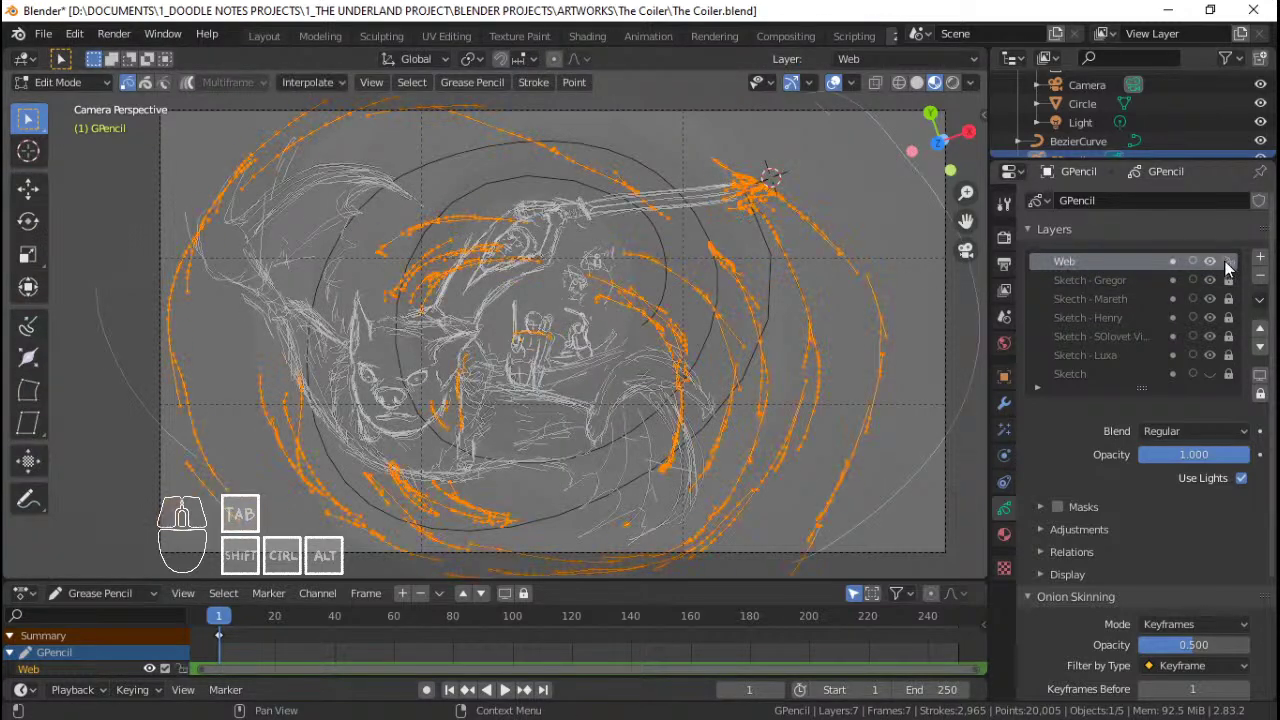
key("x")
left_click(725, 274)
Step: Return to Draw mode with the emptied Web layer active
key("ctrl+Tab")
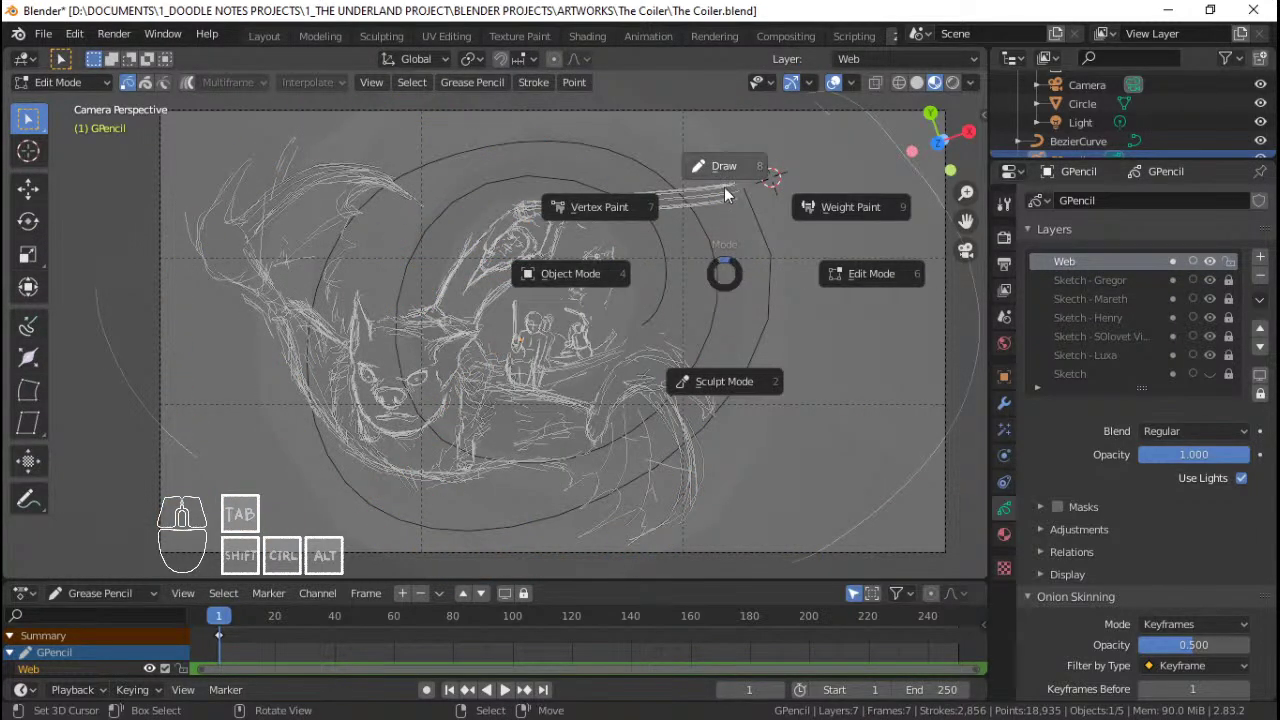
left_click(724, 186)
scroll(808, 343, "up", 2)
middle_click_drag(808, 343, 737, 361, "shift")
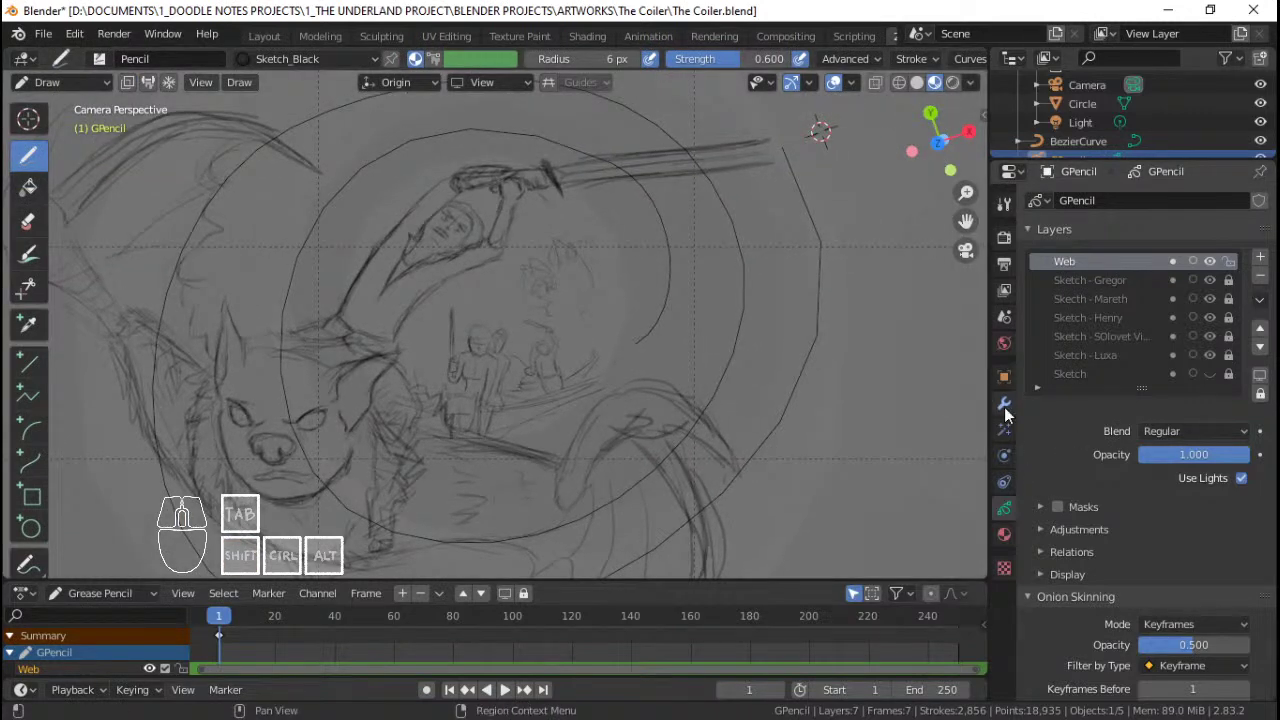
Step: Make Sketch_blue the active stroke material and frame the area around the sword tip
left_click(1004, 536)
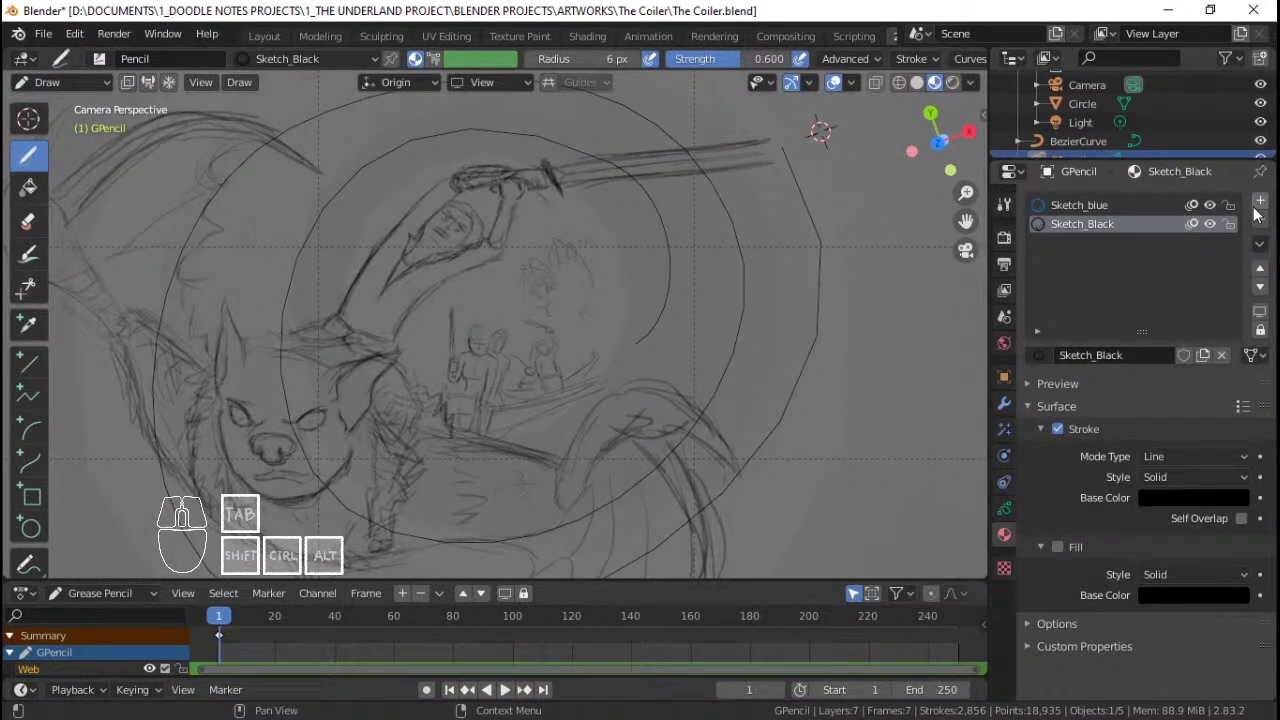
left_click(1110, 205)
scroll(757, 271, "down", 1)
middle_click_drag(757, 271, 715, 318, "shift")
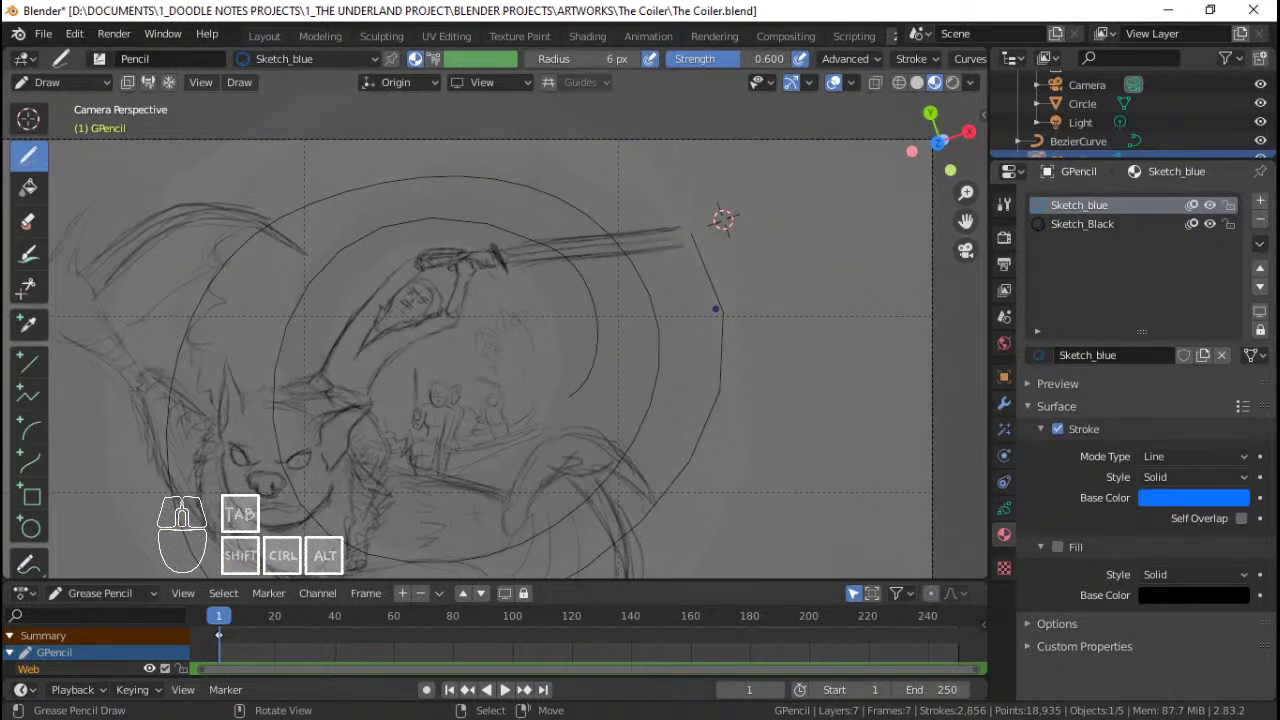
mouse_move(677, 246)
middle_mouse_down("shift")
mouse_move(694, 224)
mouse_move(687, 238)
middle_mouse_up("shift")
middle_click_drag(687, 238, 718, 198, "shift")
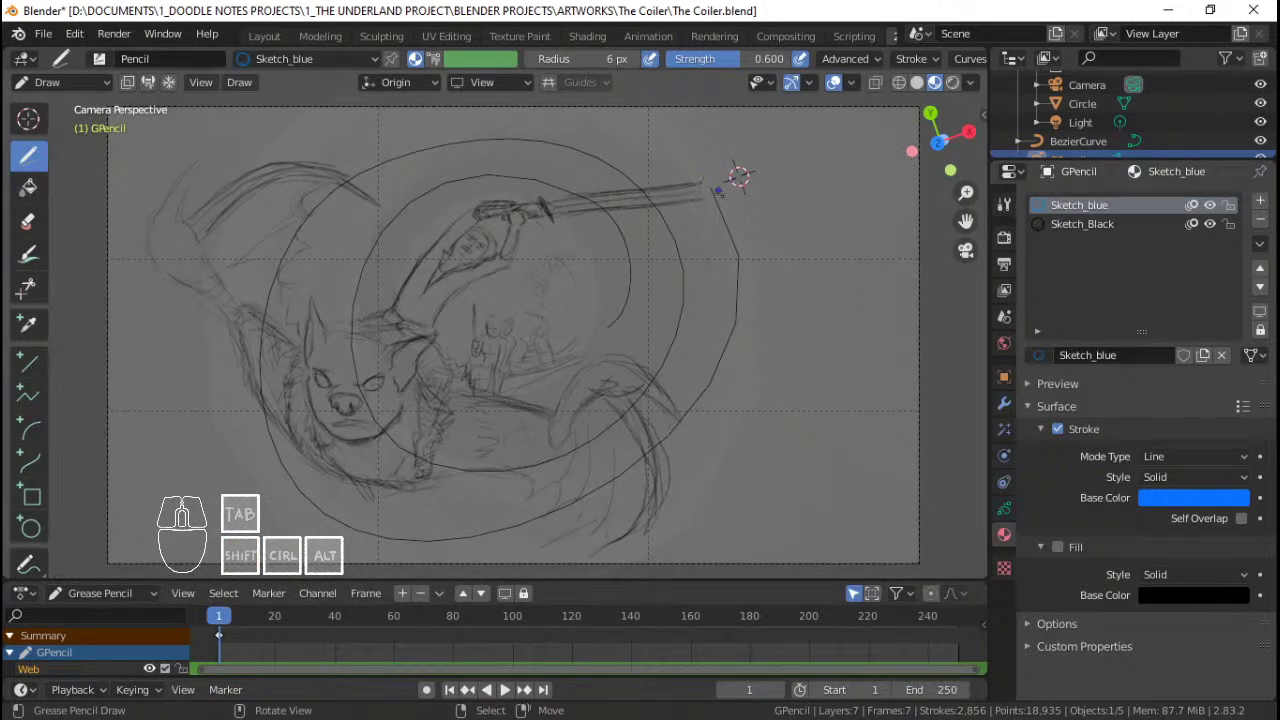
Step: Try a few short web strokes running down from the sword tip
left_click_drag(702, 182, 727, 214)
left_click_drag(708, 186, 728, 217)
left_click_drag(710, 188, 726, 220)
key("ctrl+z")
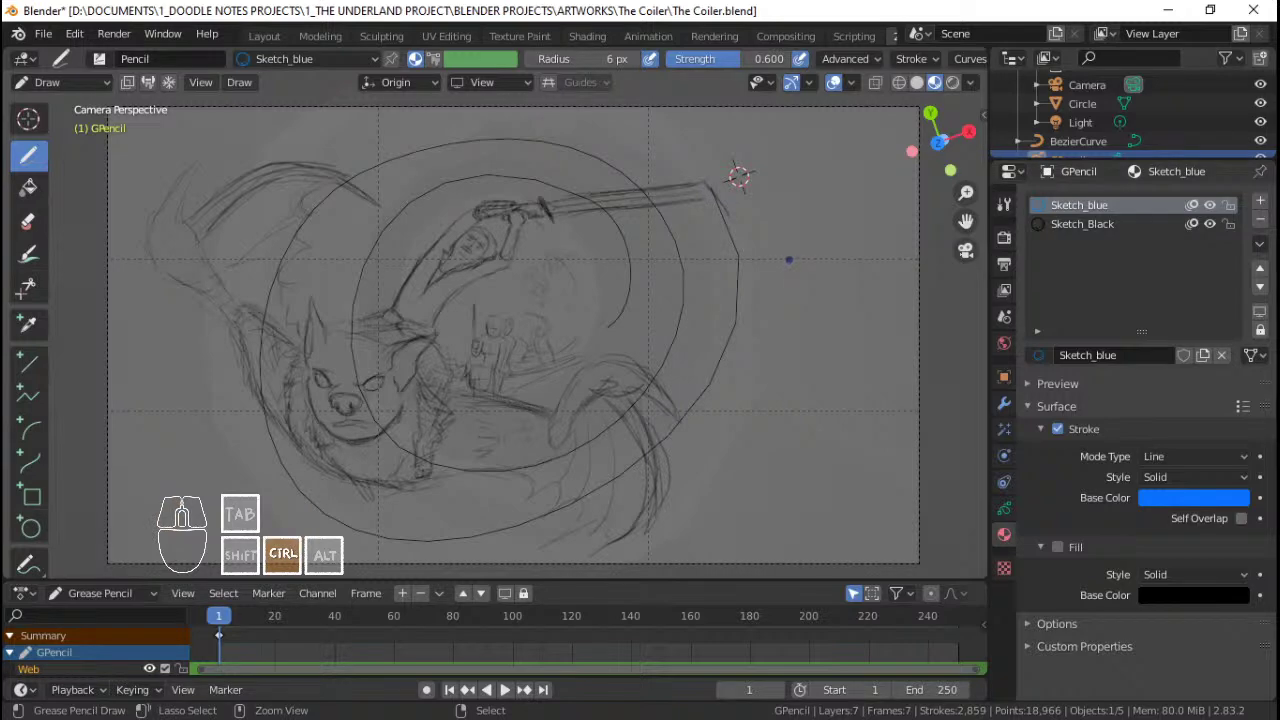
Step: Set the stroke base color of the Sketch_blue material to a lighter, more cyan blue
mouse_move(737, 180)
middle_mouse_down("ctrl")
mouse_move(766, 226)
mouse_move(681, 258)
mouse_move(672, 200)
middle_mouse_up("ctrl")
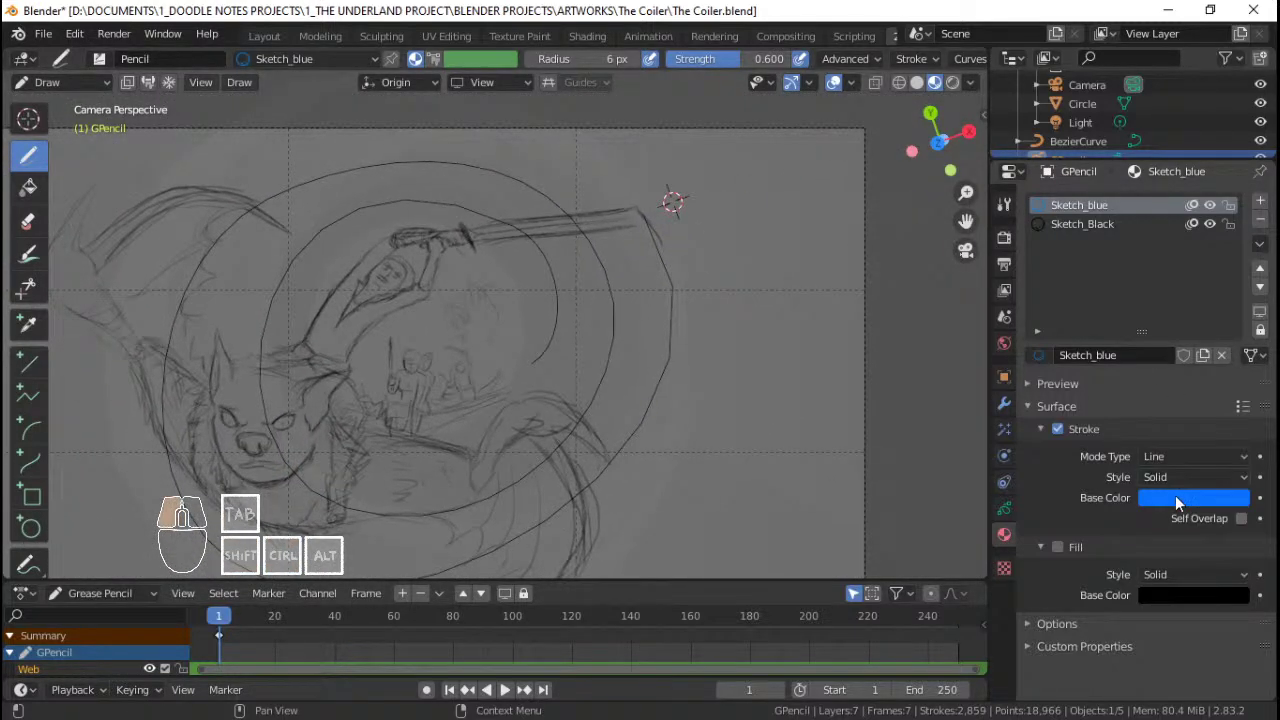
left_click(1175, 498)
left_click_drag(1192, 252, 1171, 224)
Step: Delete the trial strokes from the Web layer in Edit Mode and return to Draw mode
key("Tab")
key("x")
left_click(681, 222)
key("ctrl+Tab")
left_click(686, 147)
Step: Try roughing out the outer web arc freehand from the sword tip down outside the black spiral
left_click_drag(621, 204, 638, 213)
left_click_drag(670, 265, 708, 471)
mouse_move(703, 432)
middle_mouse_down("ctrl")
mouse_move(676, 433)
mouse_move(734, 388)
middle_mouse_up("ctrl")
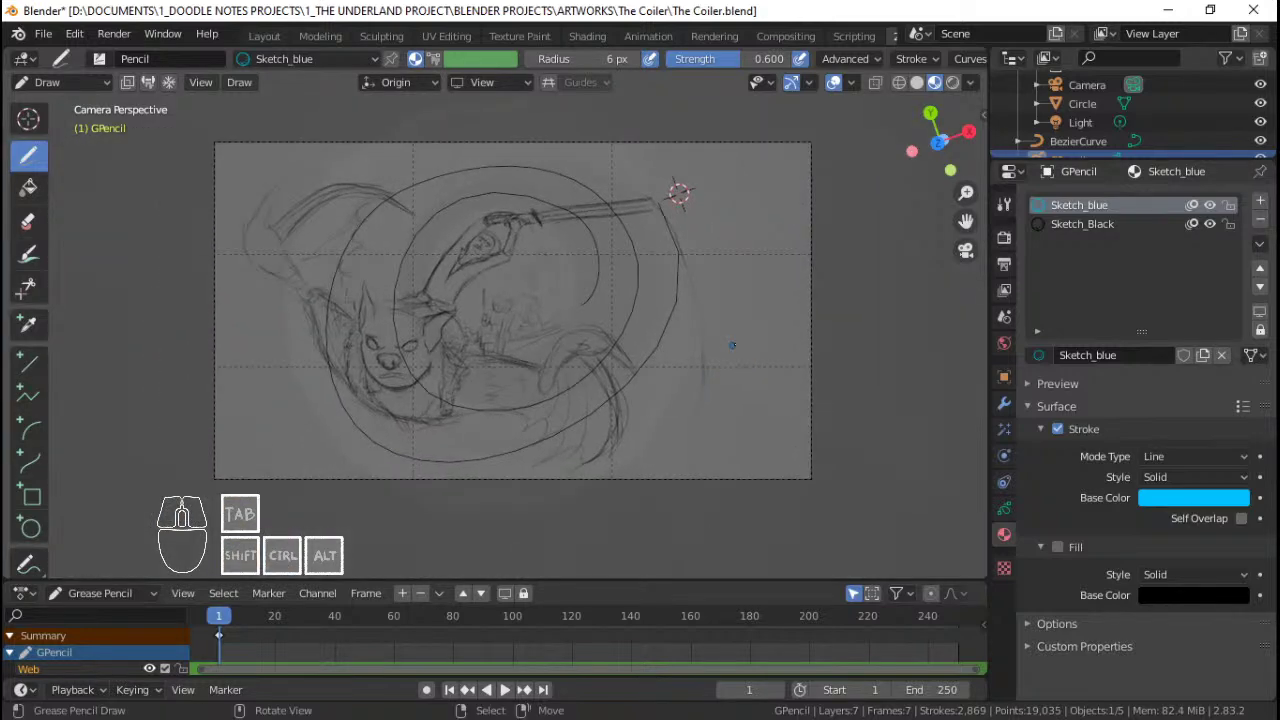
middle_click_drag(684, 297, 669, 281, "ctrl")
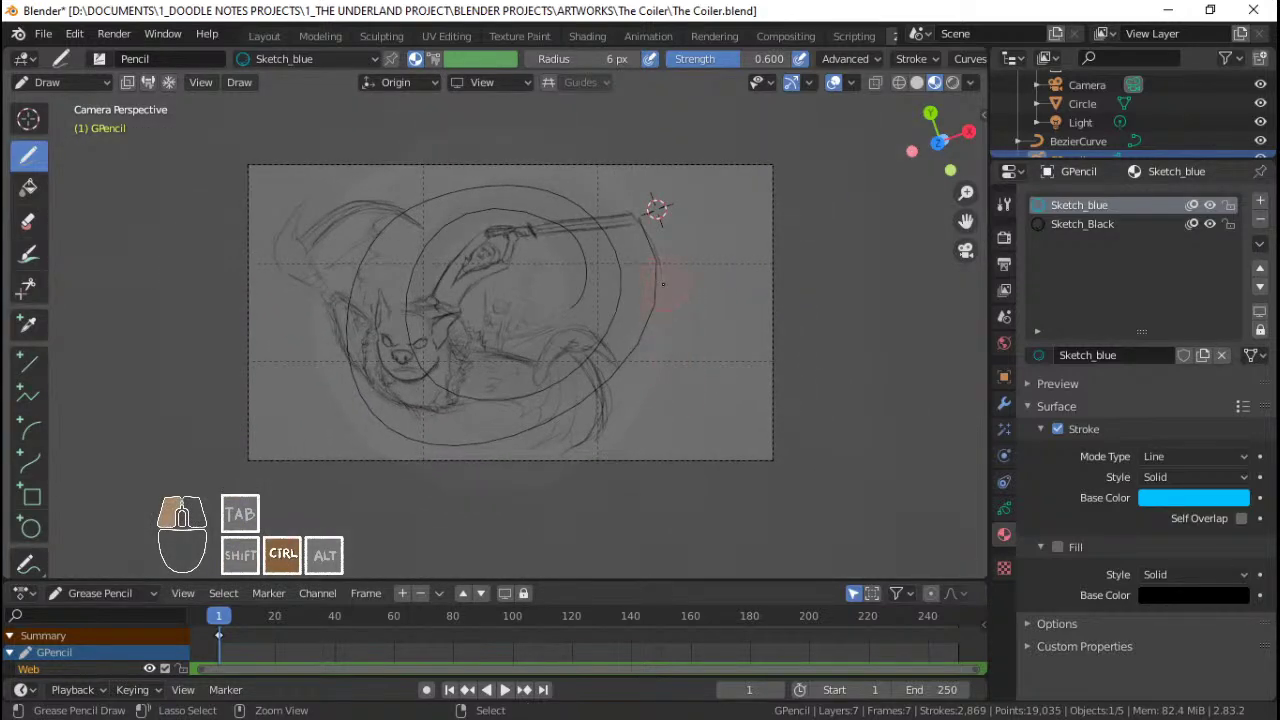
left_click_drag(672, 286, 674, 297, "ctrl")
mouse_move(652, 240)
left_mouse_down()
mouse_move(673, 292)
mouse_move(658, 370)
left_mouse_up()
mouse_move(665, 284)
left_mouse_down()
mouse_move(652, 345)
mouse_move(668, 350)
left_mouse_up()
left_click_drag(666, 355, 660, 371)
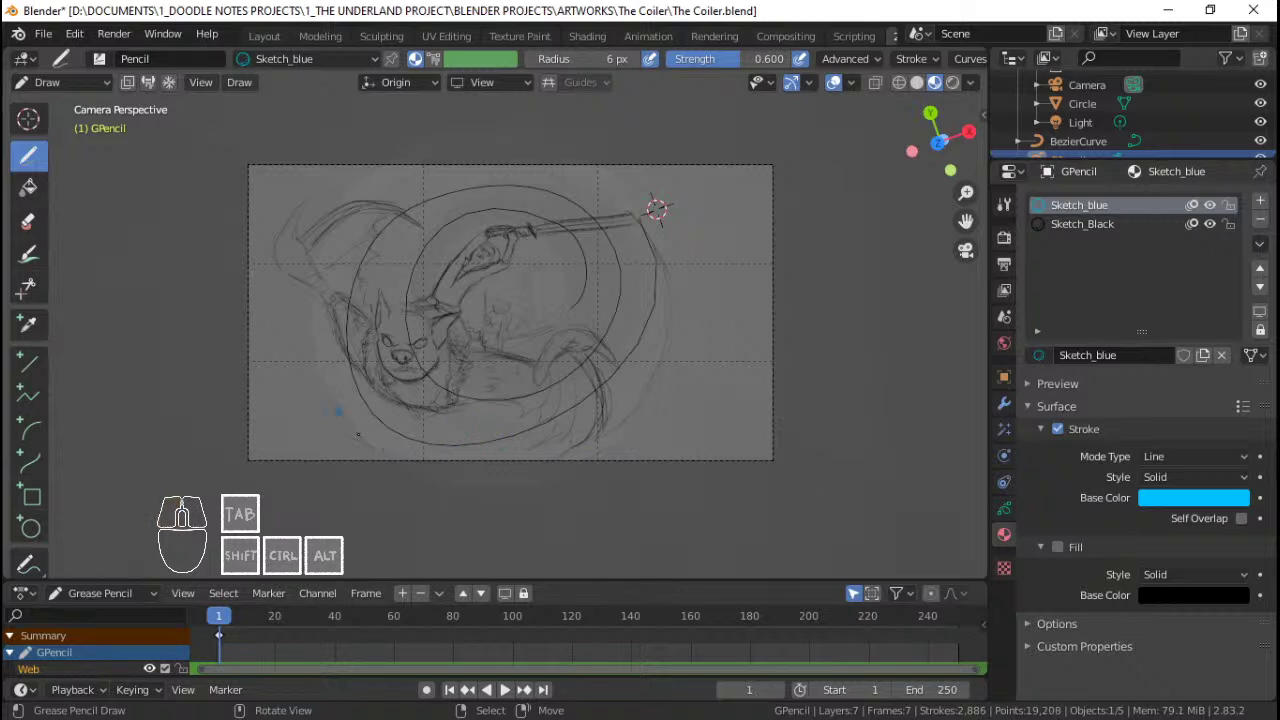
Step: Try extending the freehand web arc around the bat's wing side and over the upper part of the composition
left_click_drag(317, 345, 316, 325)
left_click(655, 207)
middle_click_drag(655, 207, 731, 157, "ctrl")
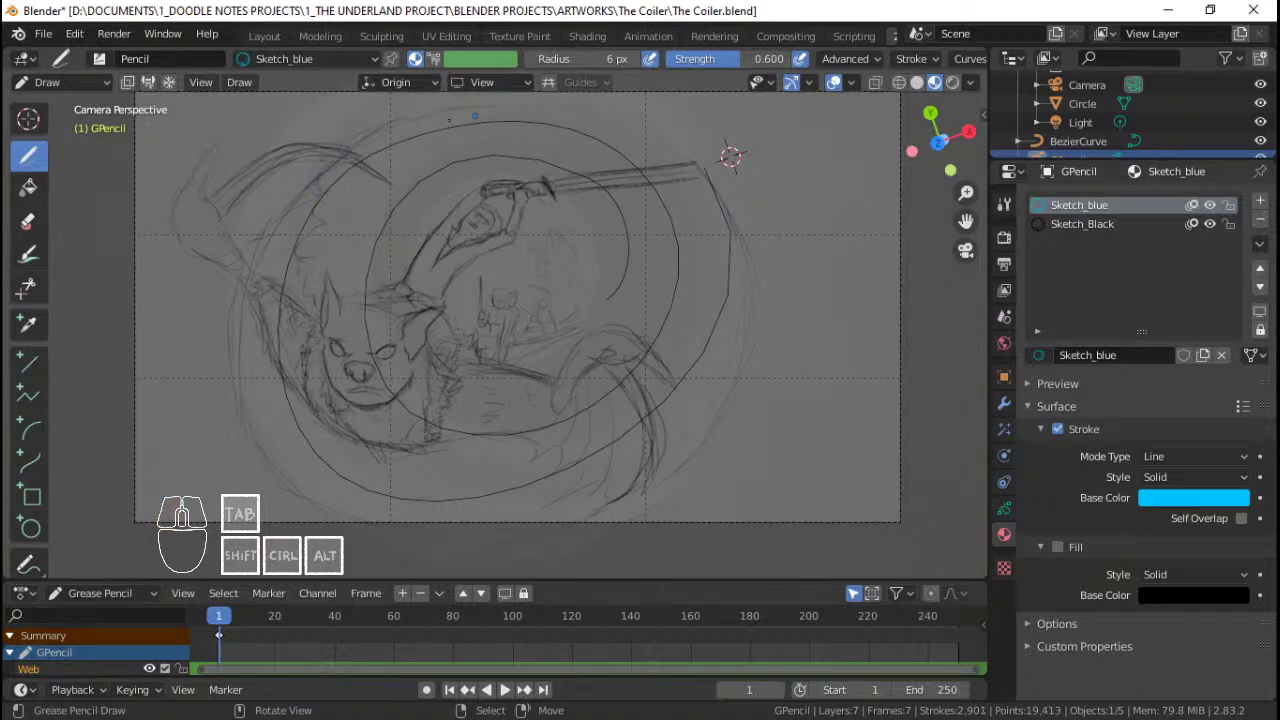
left_click_drag(605, 134, 635, 157)
mouse_move(423, 113)
left_mouse_down()
mouse_move(540, 113)
mouse_move(591, 145)
mouse_move(483, 106)
left_mouse_up()
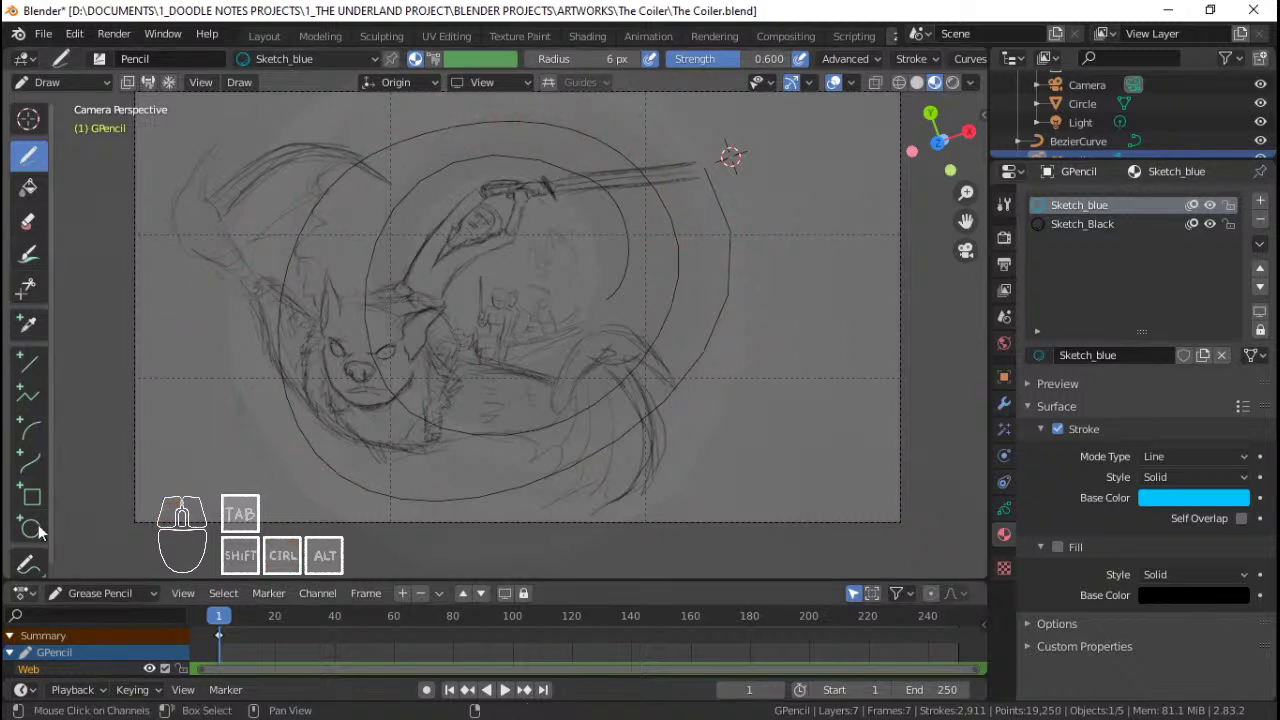
Step: Switch to the Curve tool and try a short curve starting at the sword tip
scroll(30, 562, "down", 1)
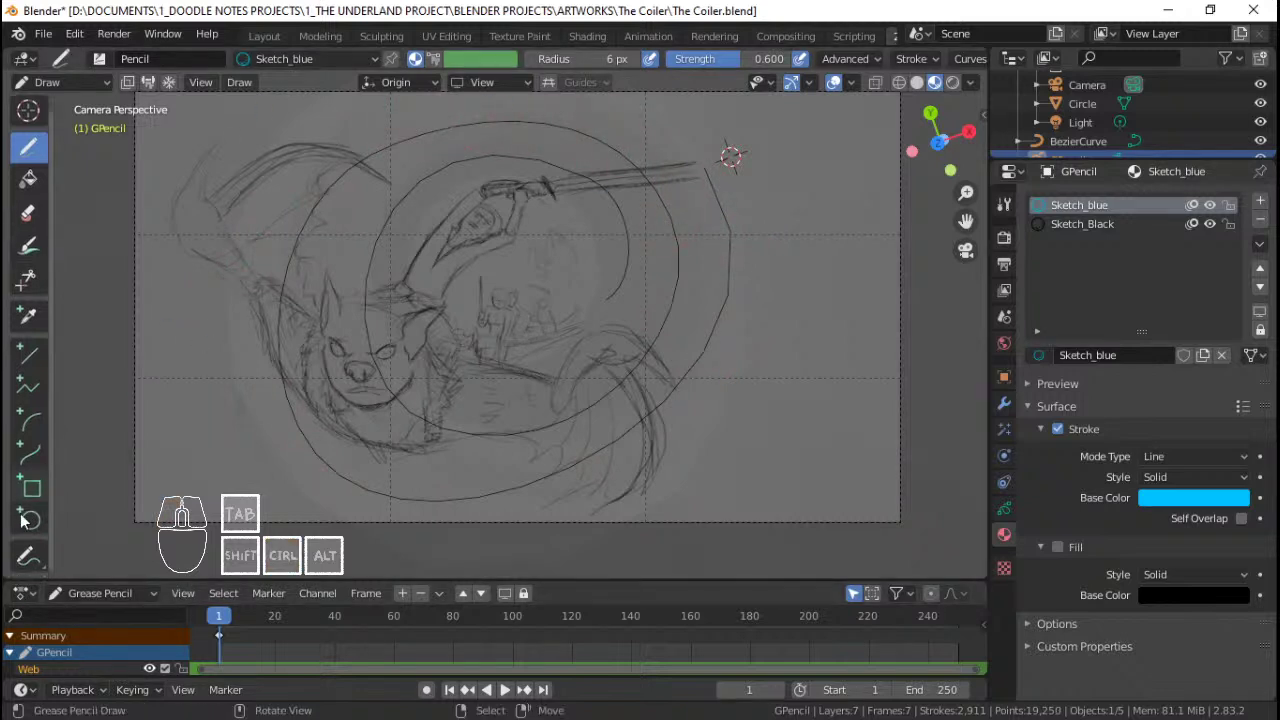
left_click(39, 451)
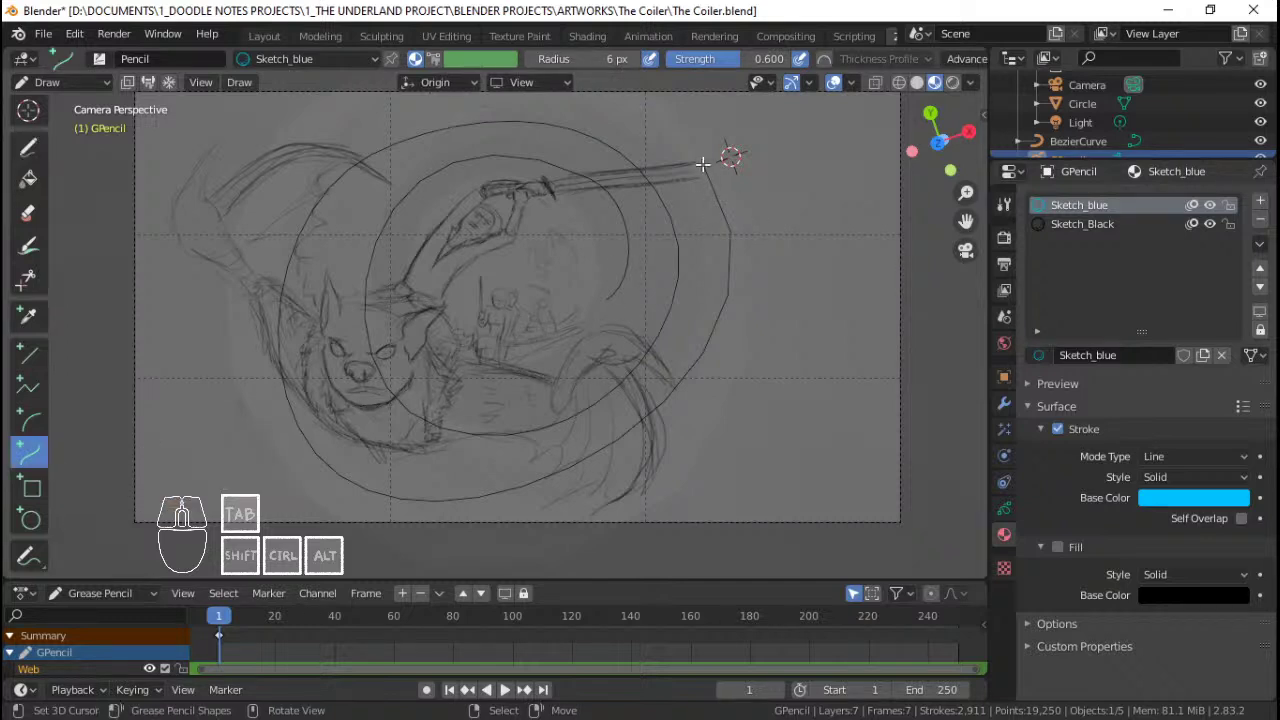
left_click_drag(694, 157, 757, 206)
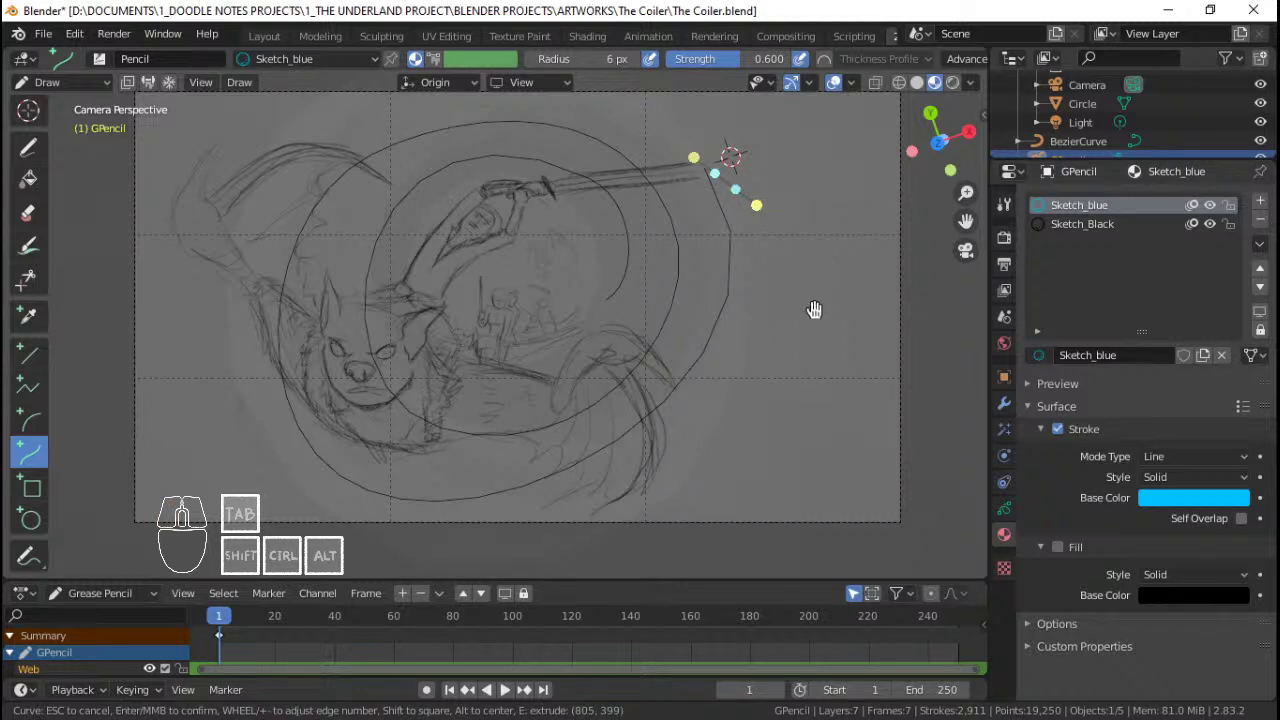
key("Return")
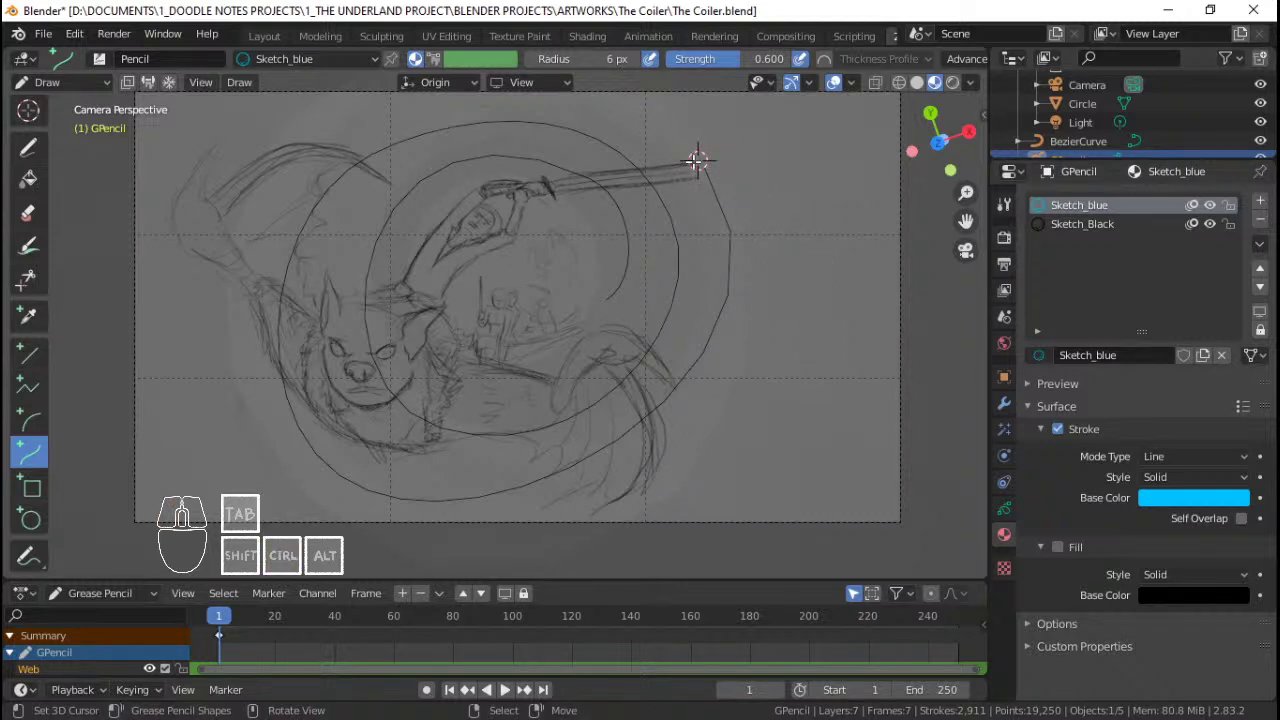
left_click_drag(742, 192, 812, 355)
left_click_drag(809, 450, 809, 451)
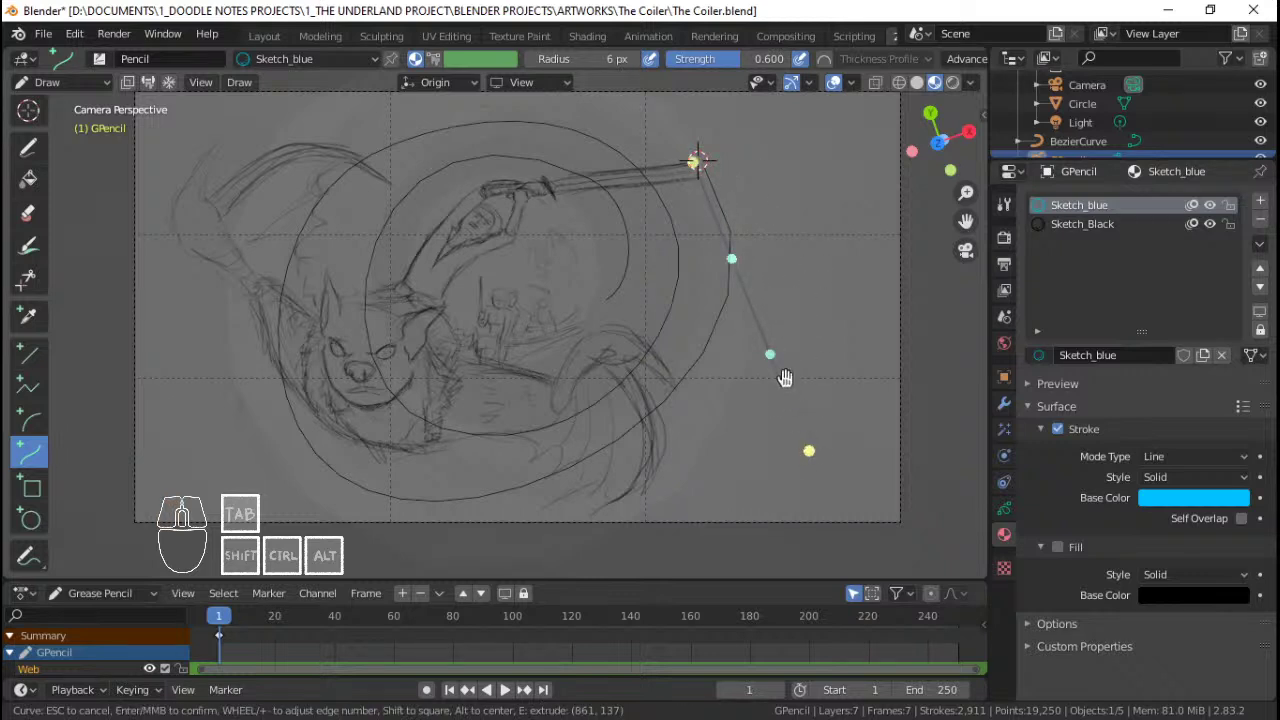
key("Return")
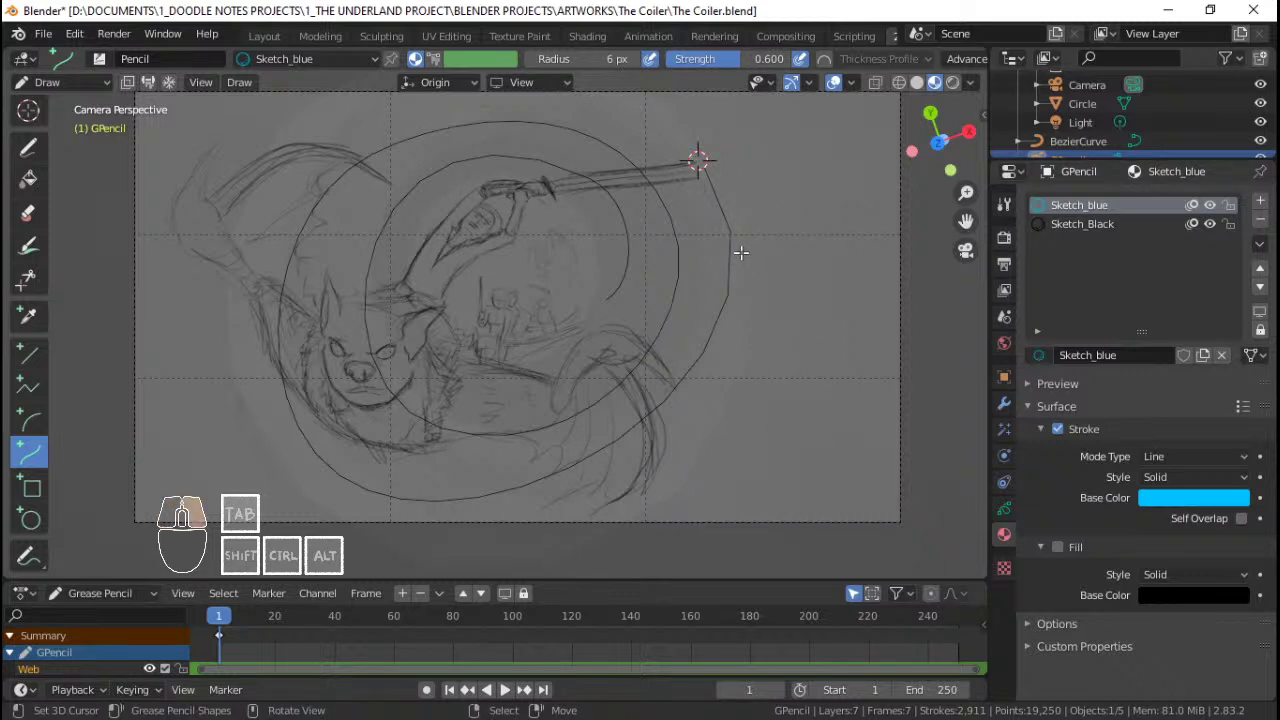
Step: Draw a curve from the sword tip, bowing outside the black spiral and ending near the lower tip of the far wing
left_click_drag(700, 157, 809, 410)
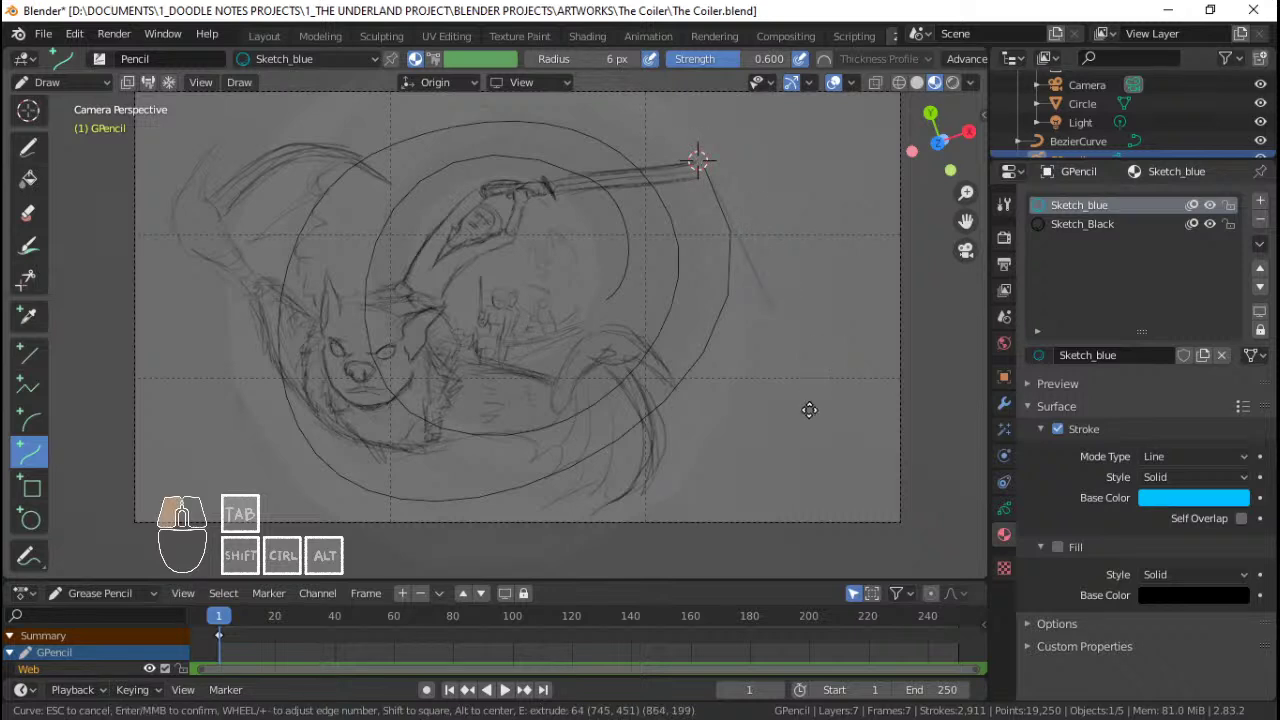
left_click_drag(790, 460, 796, 474)
left_click_drag(730, 257, 771, 261)
left_click_drag(767, 369, 790, 353)
left_click_drag(795, 474, 621, 493)
left_click_drag(789, 353, 774, 384)
left_click_drag(770, 258, 783, 244)
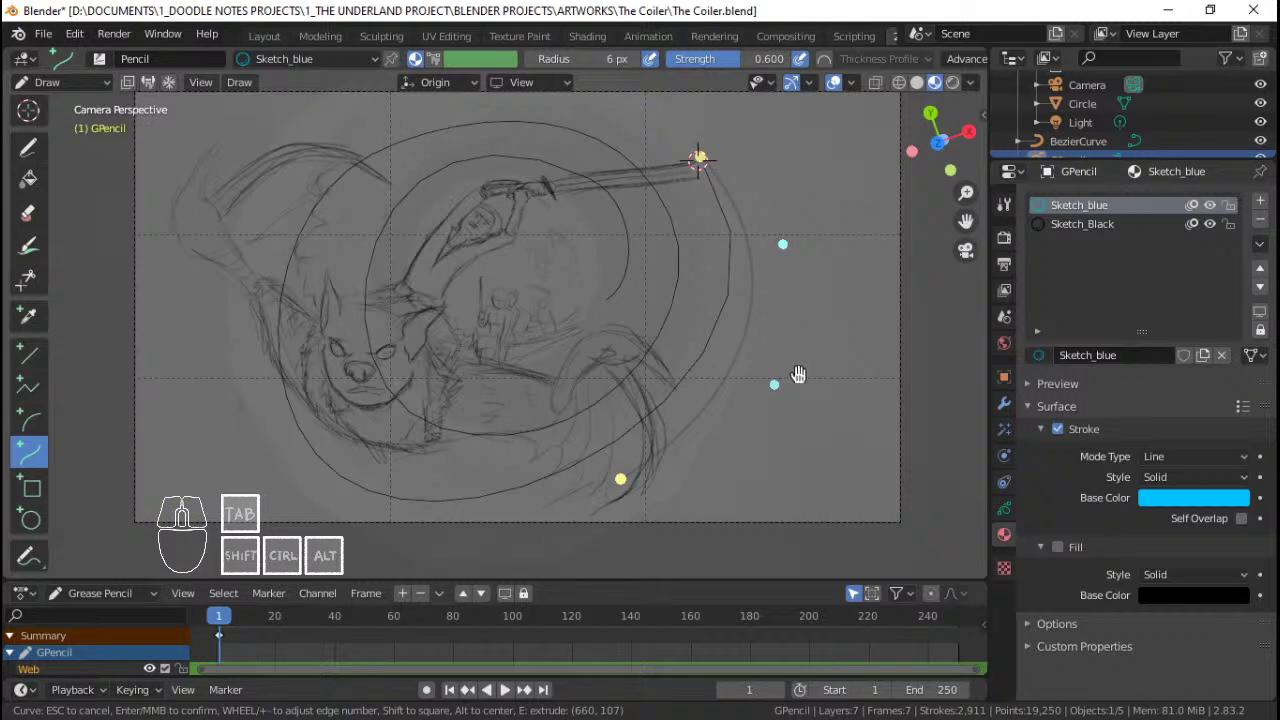
left_click_drag(768, 387, 752, 419)
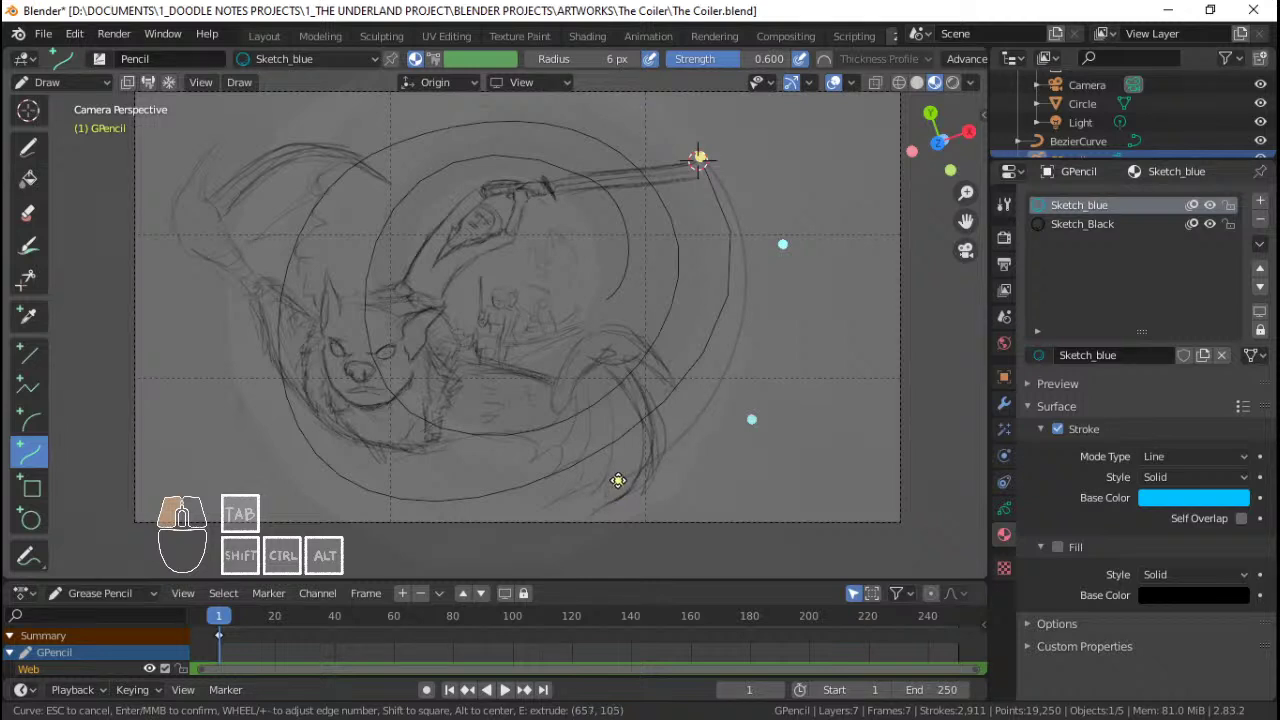
left_click(620, 481)
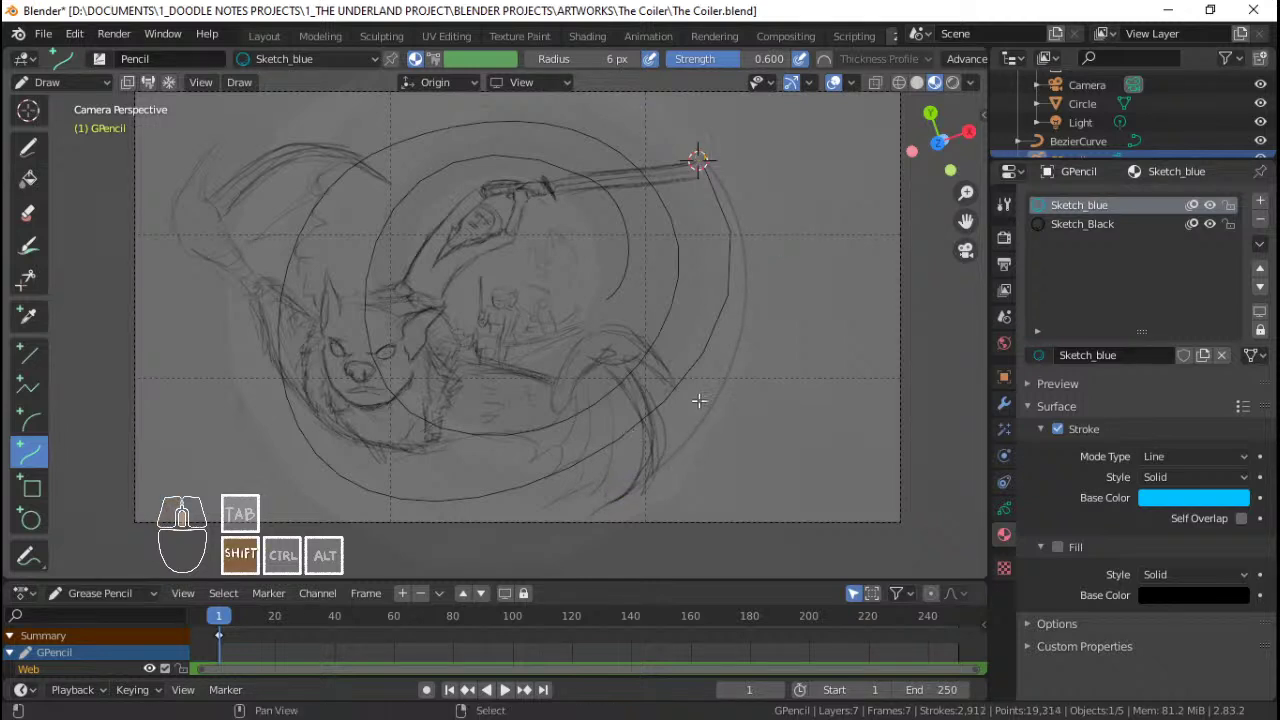
Step: Draw a second curve from the first one's lower end, sweeping beneath the bat and up to its raised wing
scroll(705, 398, "down", 2)
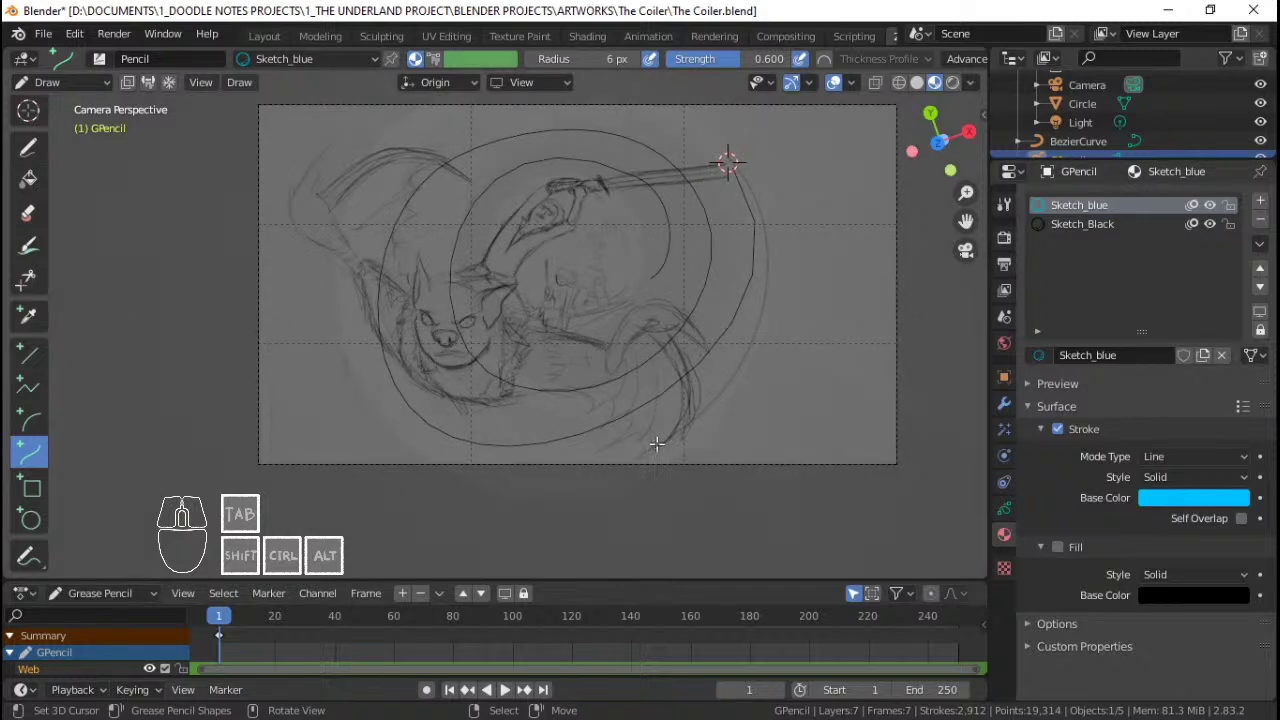
left_click(1004, 509)
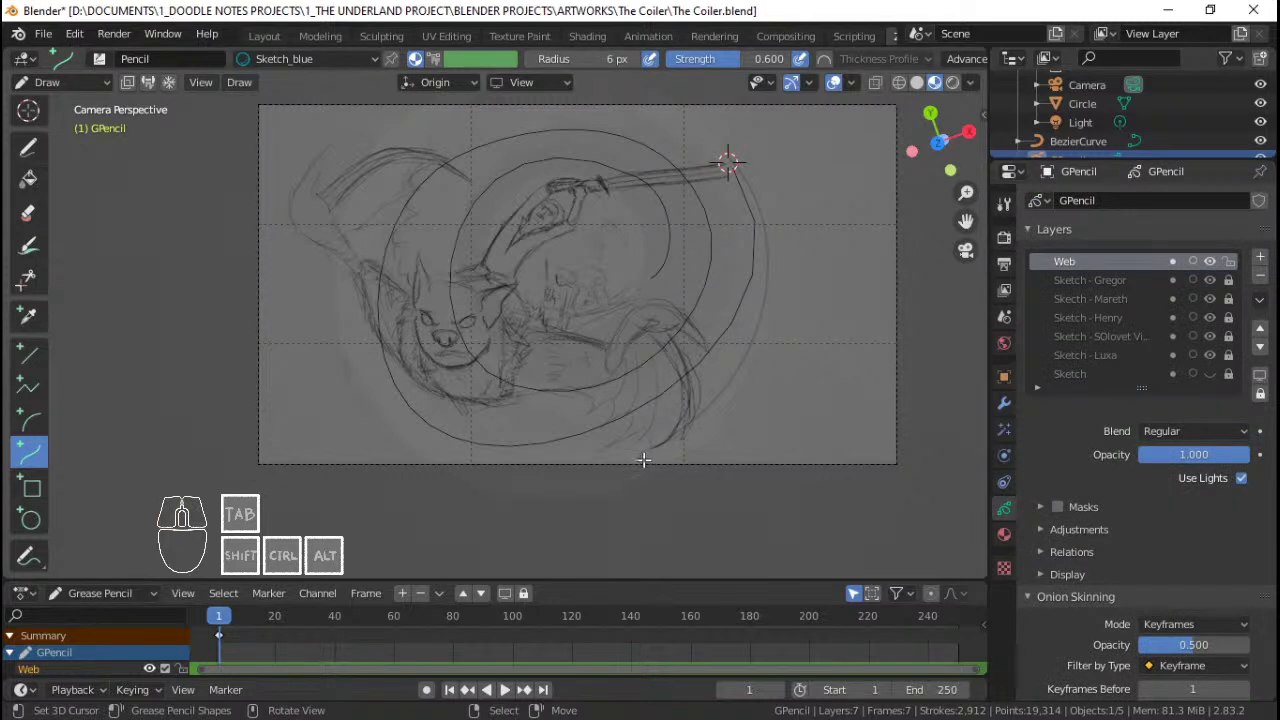
left_click_drag(644, 456, 420, 482)
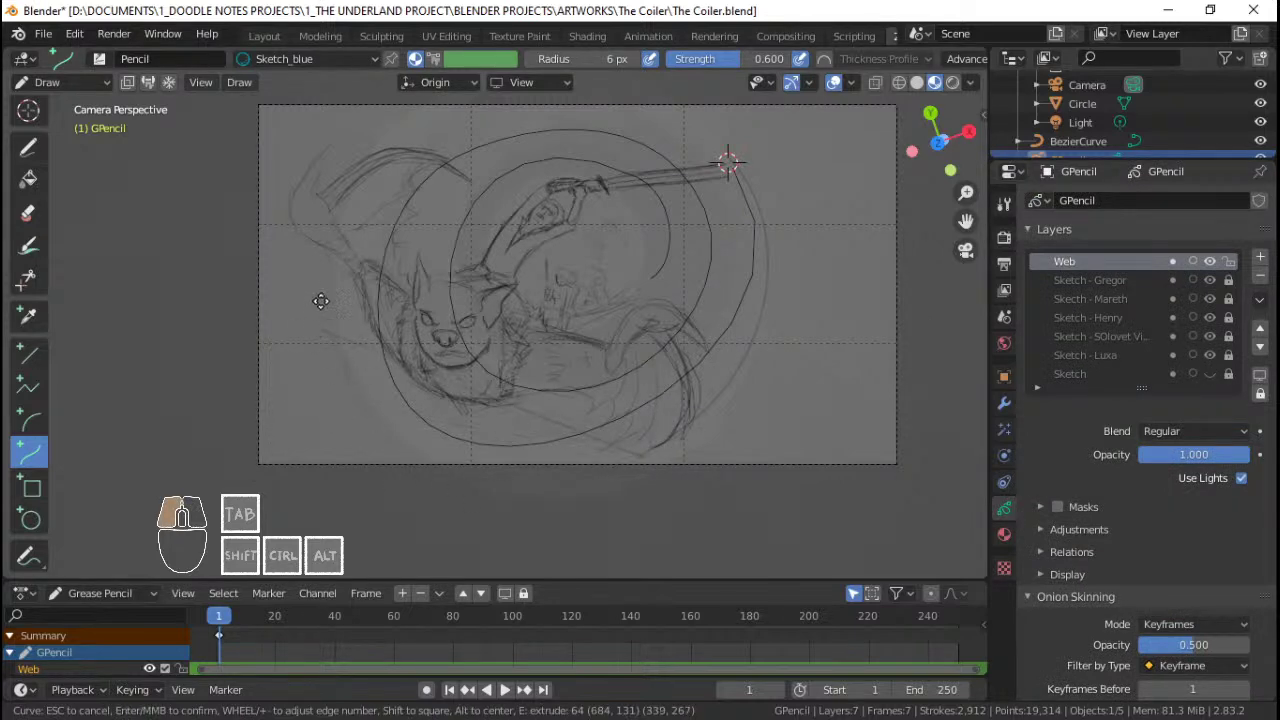
left_click_drag(329, 211, 329, 211)
left_click_drag(537, 368, 493, 473)
left_click_drag(480, 526, 482, 524)
left_click_drag(437, 297, 276, 443)
left_click_drag(302, 487, 297, 490)
left_click_drag(330, 214, 351, 214)
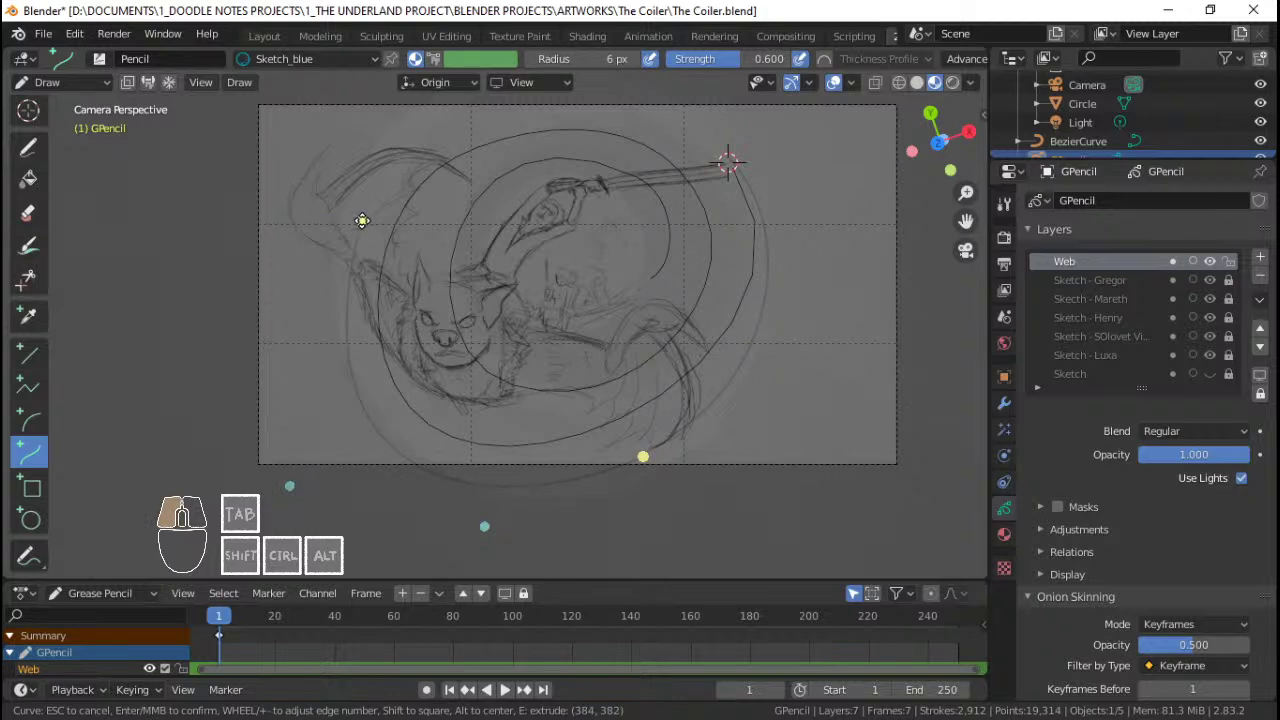
key("Return")
Step: Turn on proportional editing in Edit Mode and try moving the second curve's start toward the first curve's end
scroll(506, 269, "up", 2)
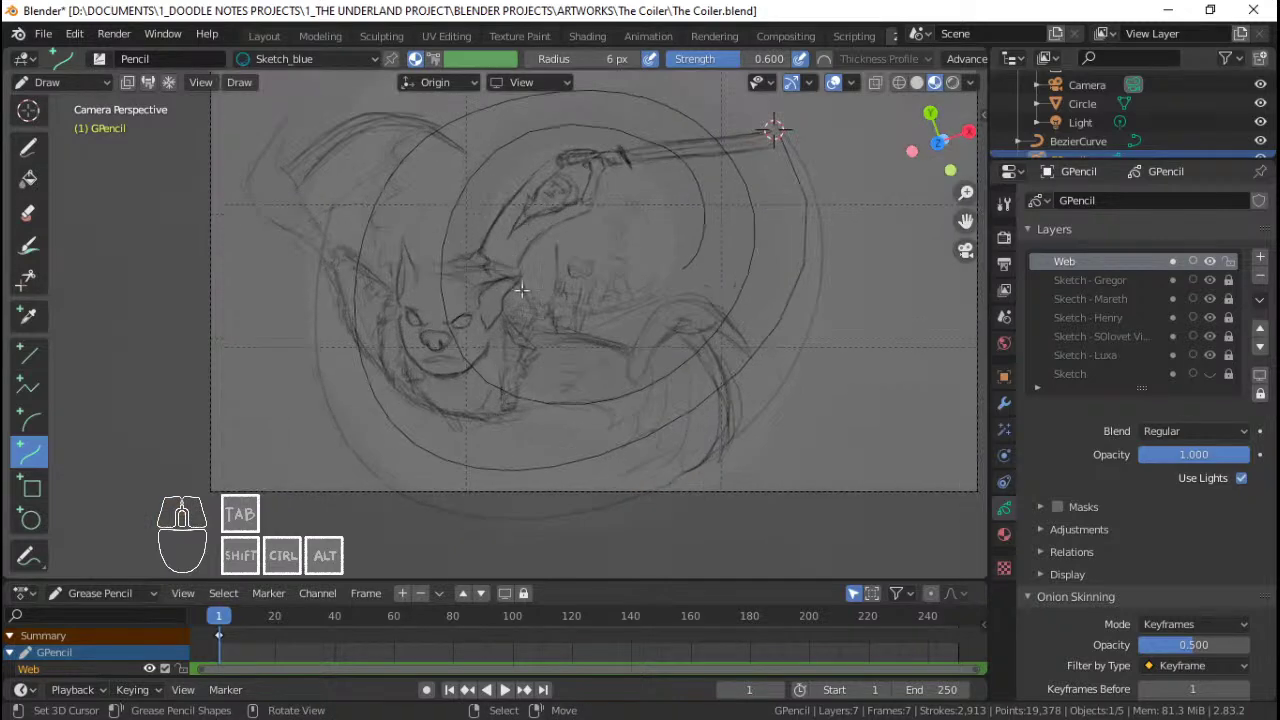
key("Tab")
key("Tab")
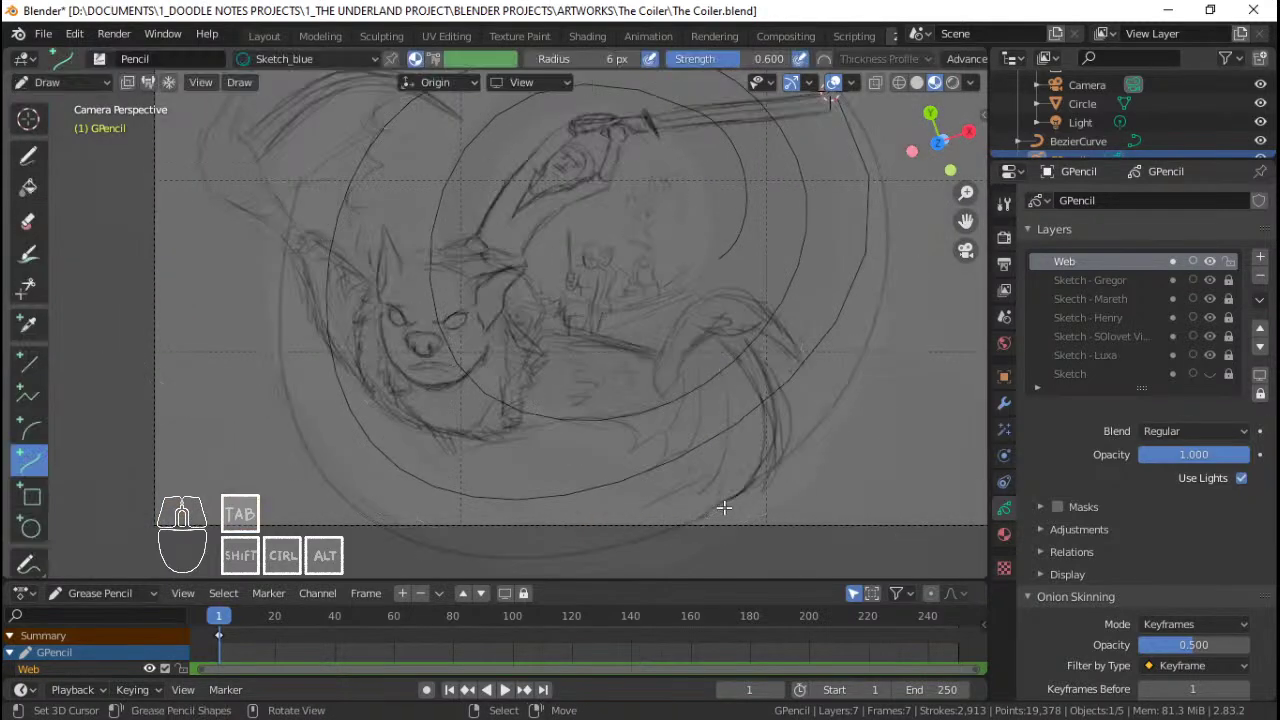
key("Tab")
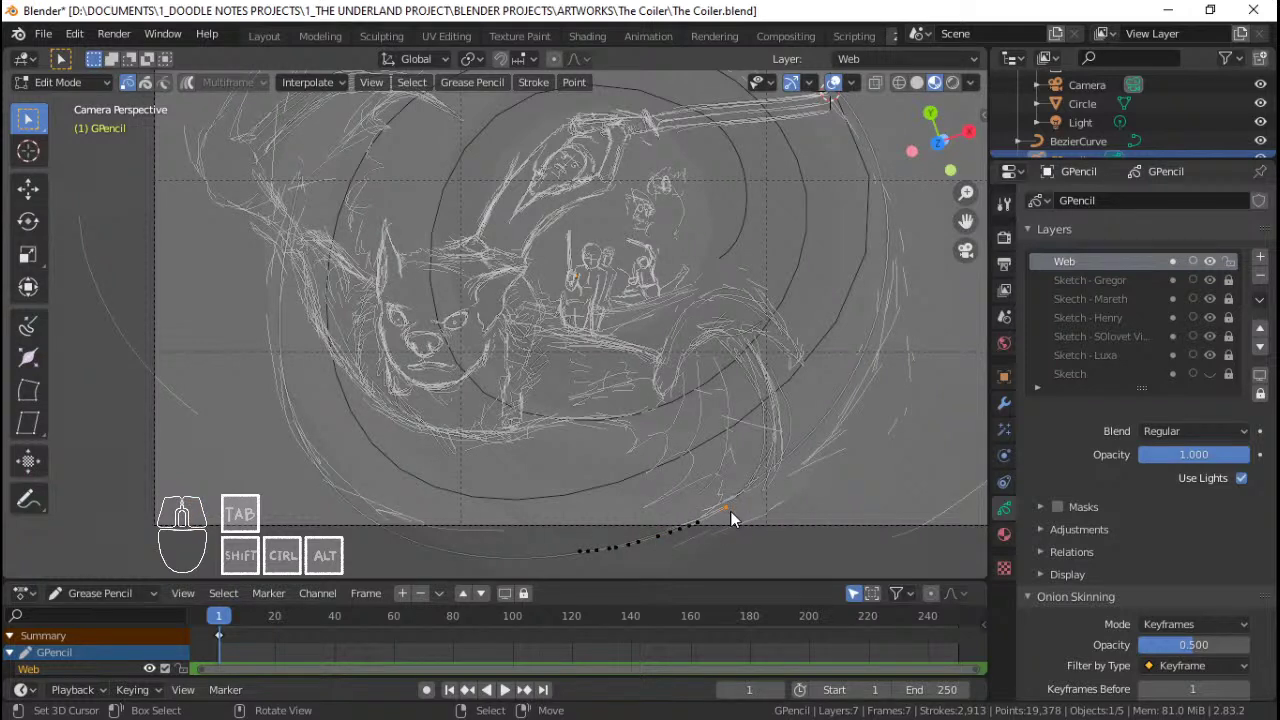
key("g")
key("Escape")
left_click(559, 58)
left_click(586, 60)
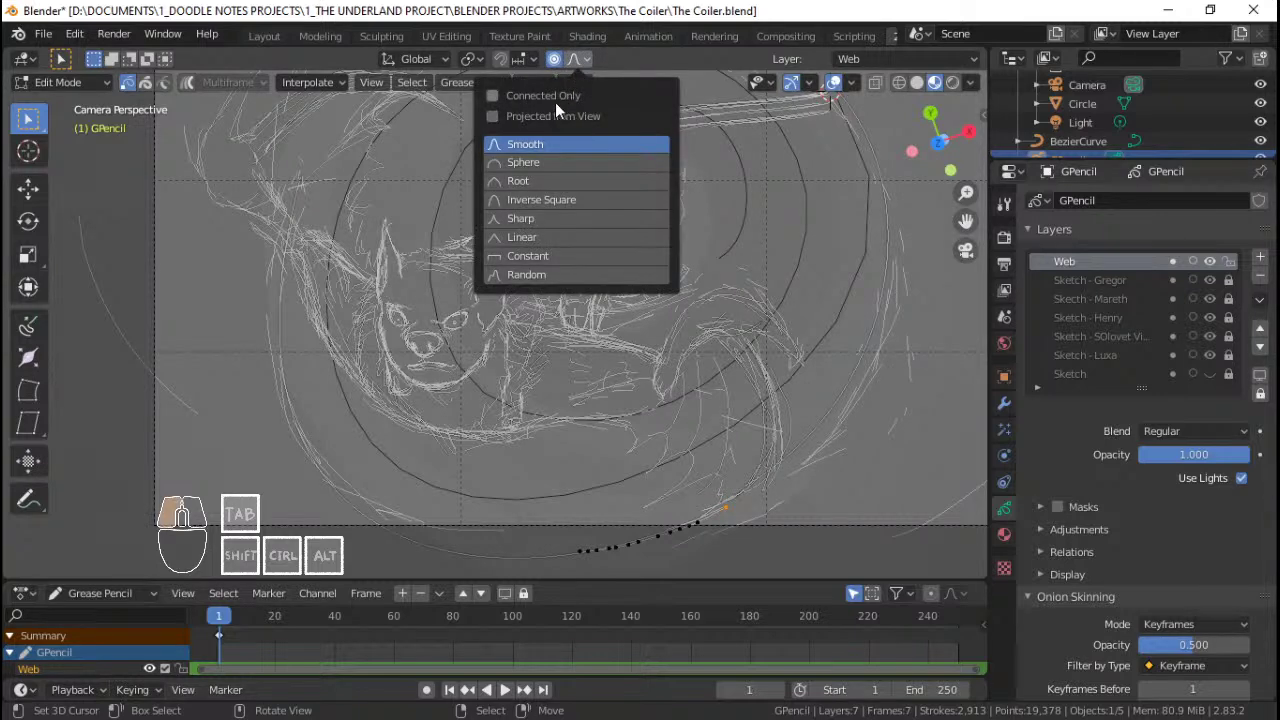
key("g")
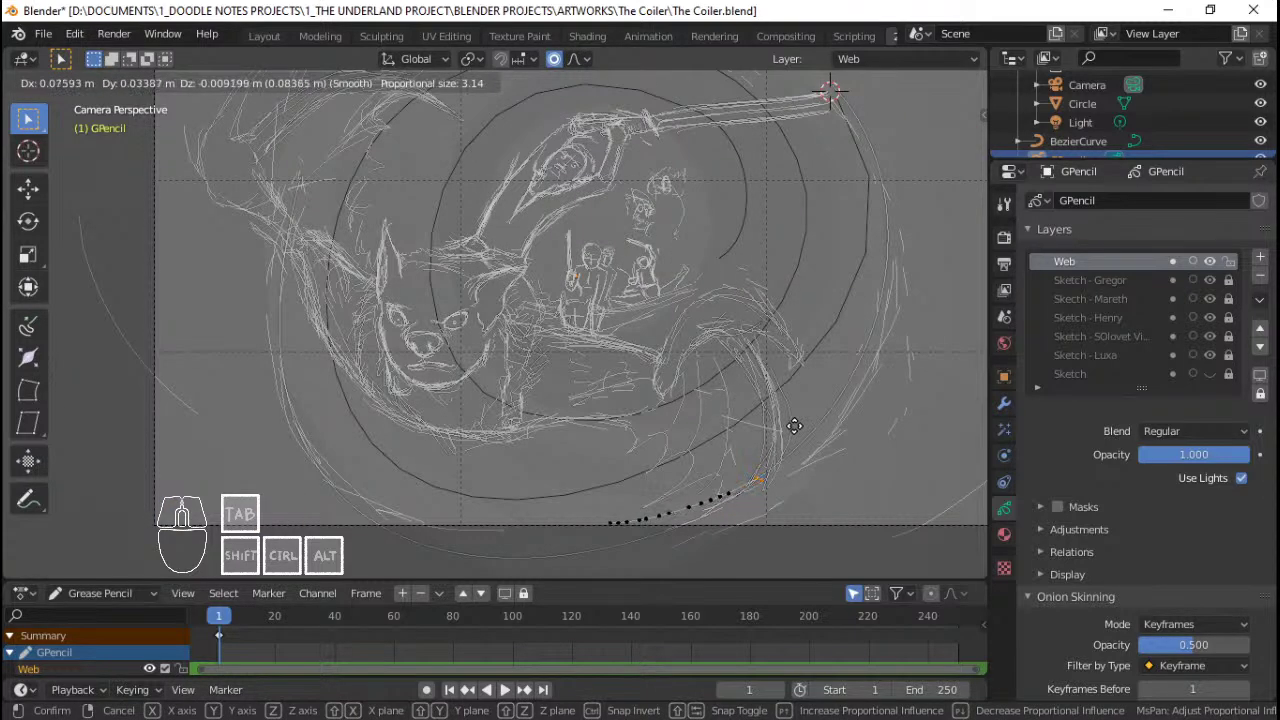
left_click(783, 435)
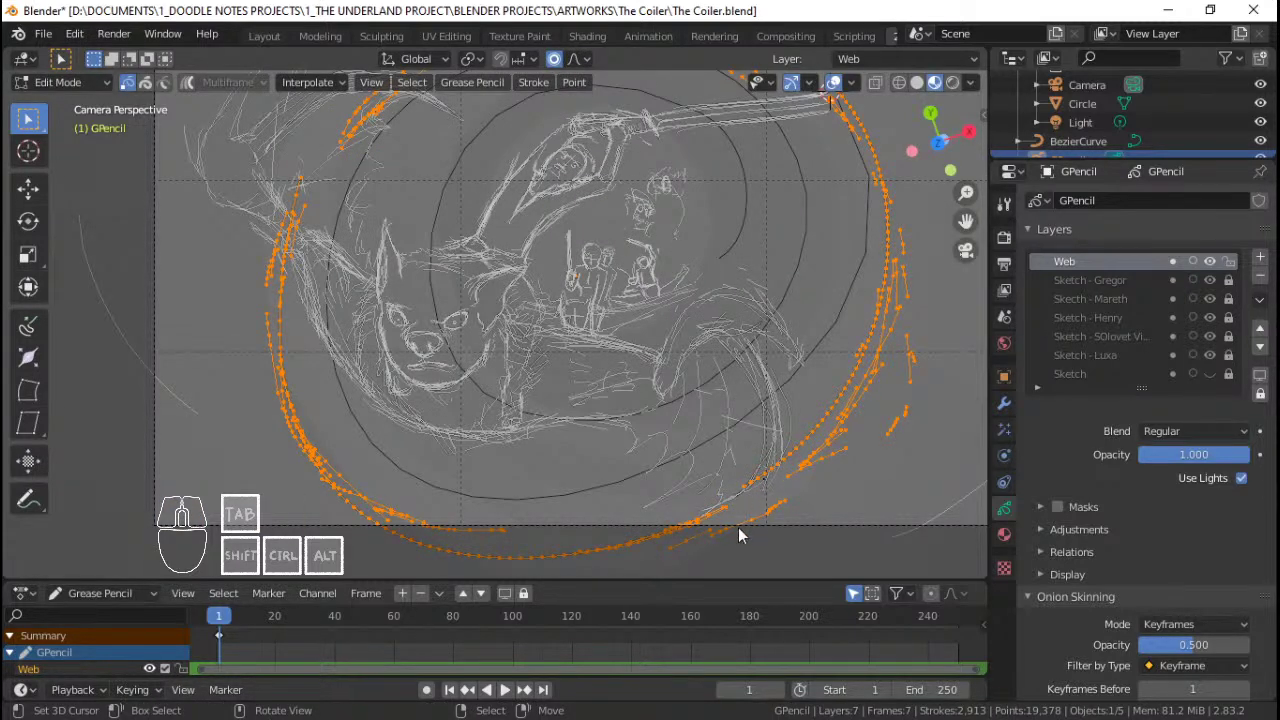
left_click(715, 509)
key("ctrl+l")
mouse_move(743, 494)
middle_mouse_down()
mouse_move(706, 421)
mouse_move(716, 206)
mouse_move(622, 378)
mouse_move(522, 317)
mouse_move(597, 329)
mouse_move(443, 257)
mouse_move(629, 266)
mouse_move(662, 240)
mouse_move(590, 320)
mouse_move(551, 334)
middle_mouse_up()
left_click(450, 253)
key("ctrl+l")
key("x")
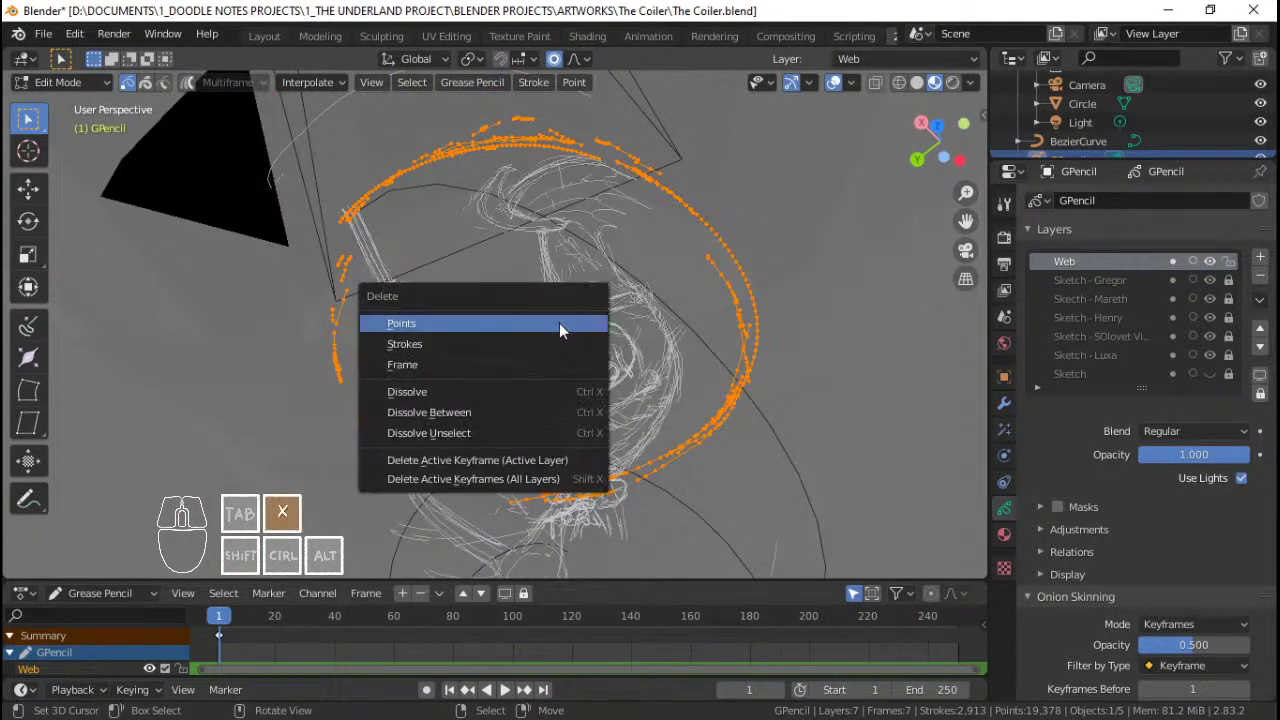
left_click(585, 315)
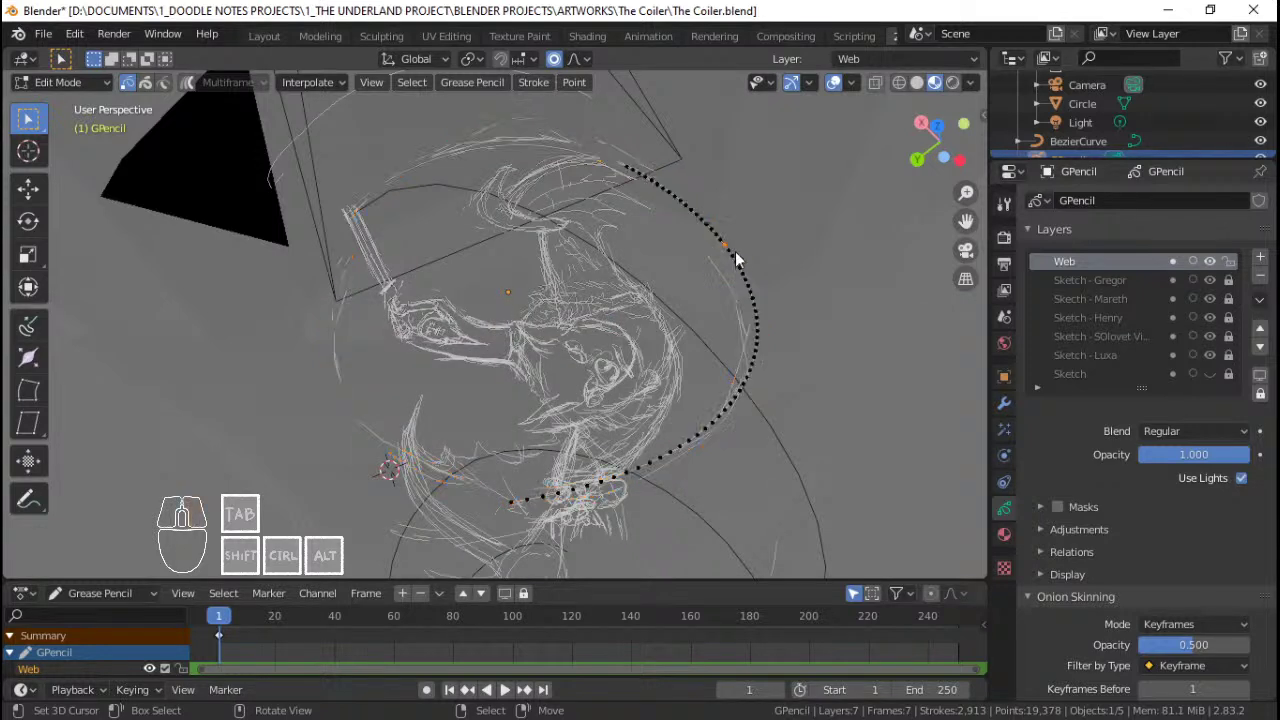
Step: Select both smooth curves as whole strokes, then delete every other stroke on the Web layer
right_click(540, 146, "shift")
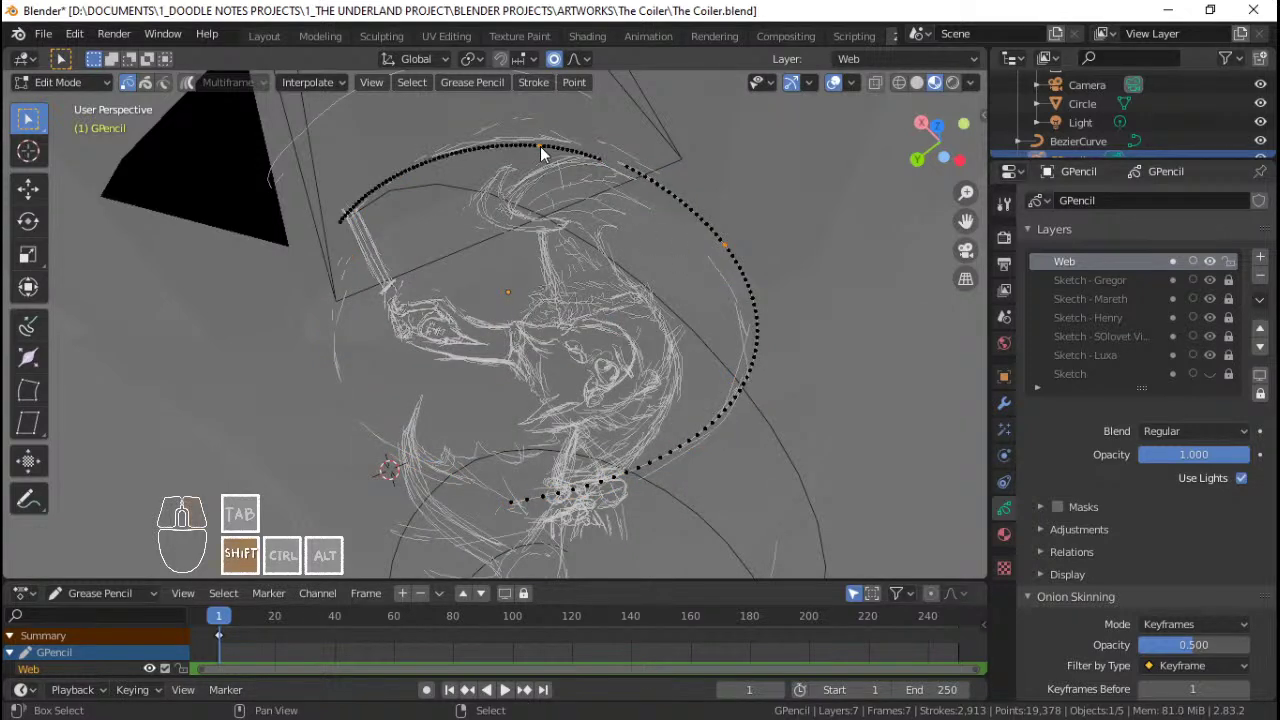
left_click(148, 83)
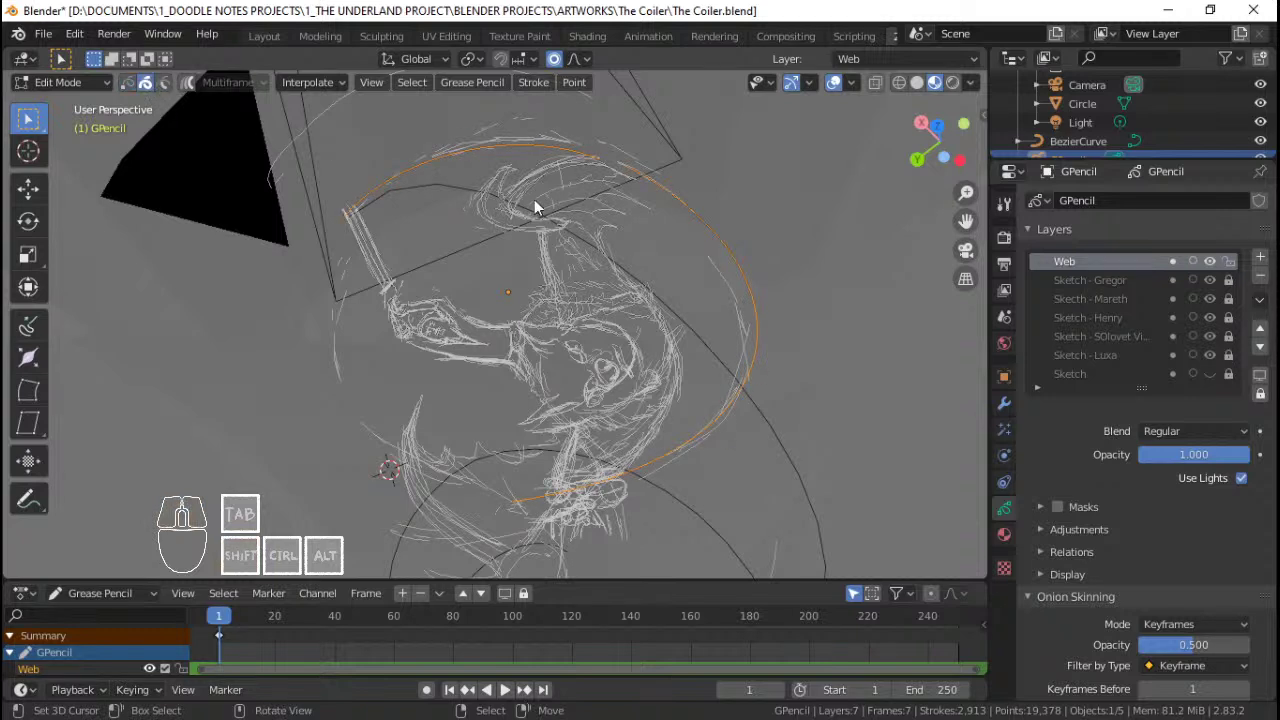
key("ctrl+l")
key("x")
left_click(534, 199)
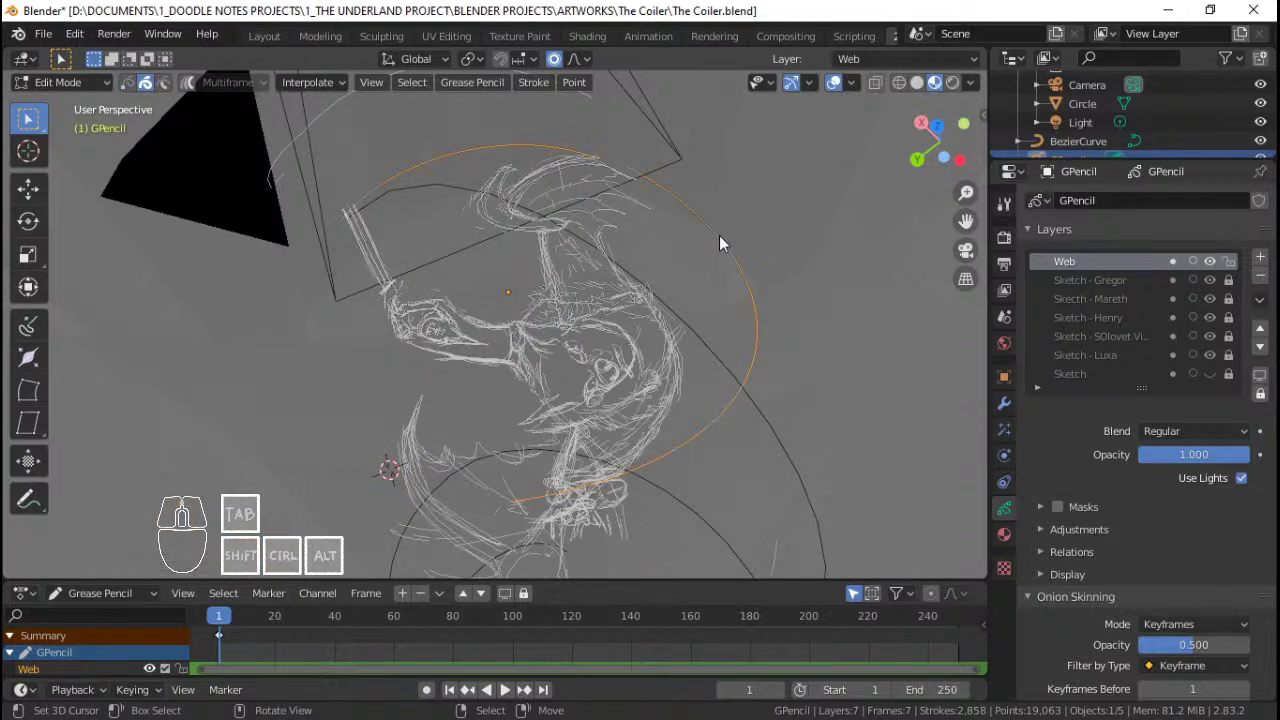
key("Tab")
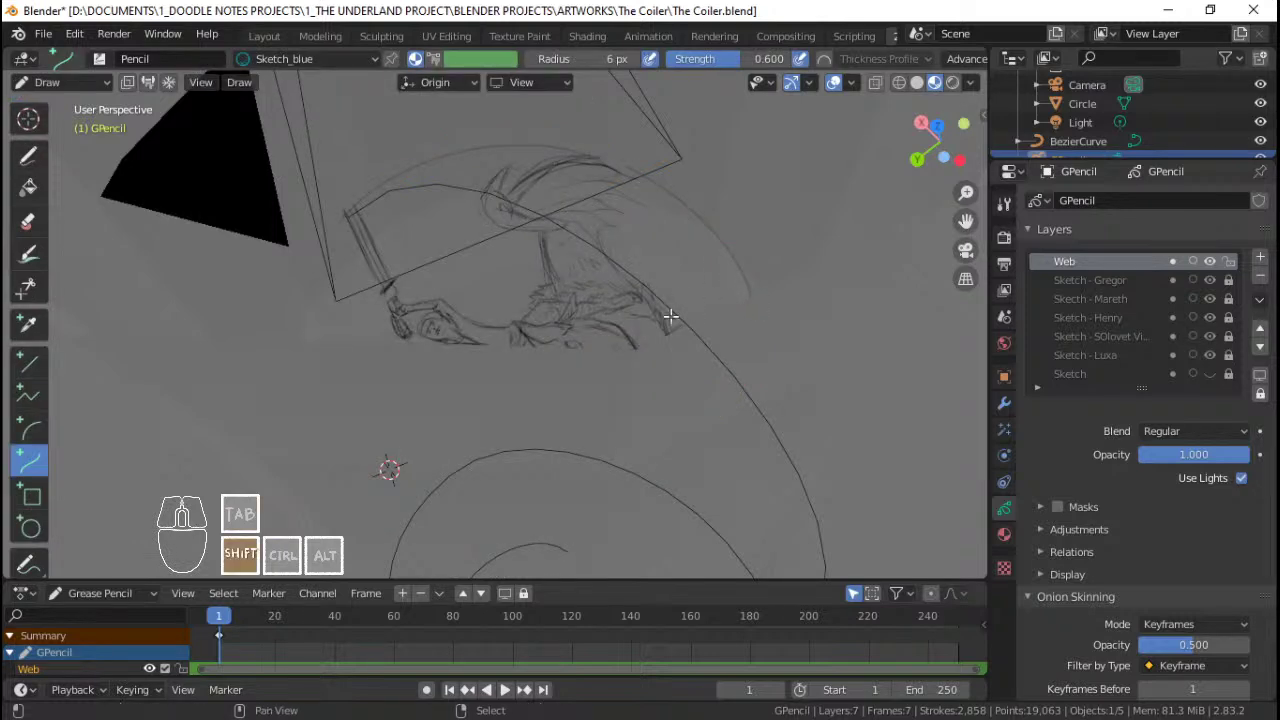
middle_click_drag(690, 308, 714, 313, "shift")
key("Tab")
middle_click_drag(728, 360, 770, 347)
key("Tab")
key("Tab")
Step: Switch to point selection and move the second curve's start point toward the first curve's lower end in top view, with proportional falloff
left_click(127, 82)
mouse_move(640, 330)
middle_mouse_down()
mouse_move(753, 337)
mouse_move(636, 278)
mouse_move(574, 267)
mouse_move(699, 283)
mouse_move(701, 272)
mouse_move(595, 313)
mouse_move(442, 250)
mouse_move(536, 240)
mouse_move(662, 295)
mouse_move(602, 310)
mouse_move(524, 290)
middle_mouse_up()
left_click(617, 388)
key("a")
key("KP_1")
scroll(542, 239, "down", 2)
scroll(524, 286, "up", 3)
key("KP_7")
scroll(577, 377, "up", 2)
middle_click_drag(550, 570, 560, 458, "shift")
left_click(553, 463)
key("g")
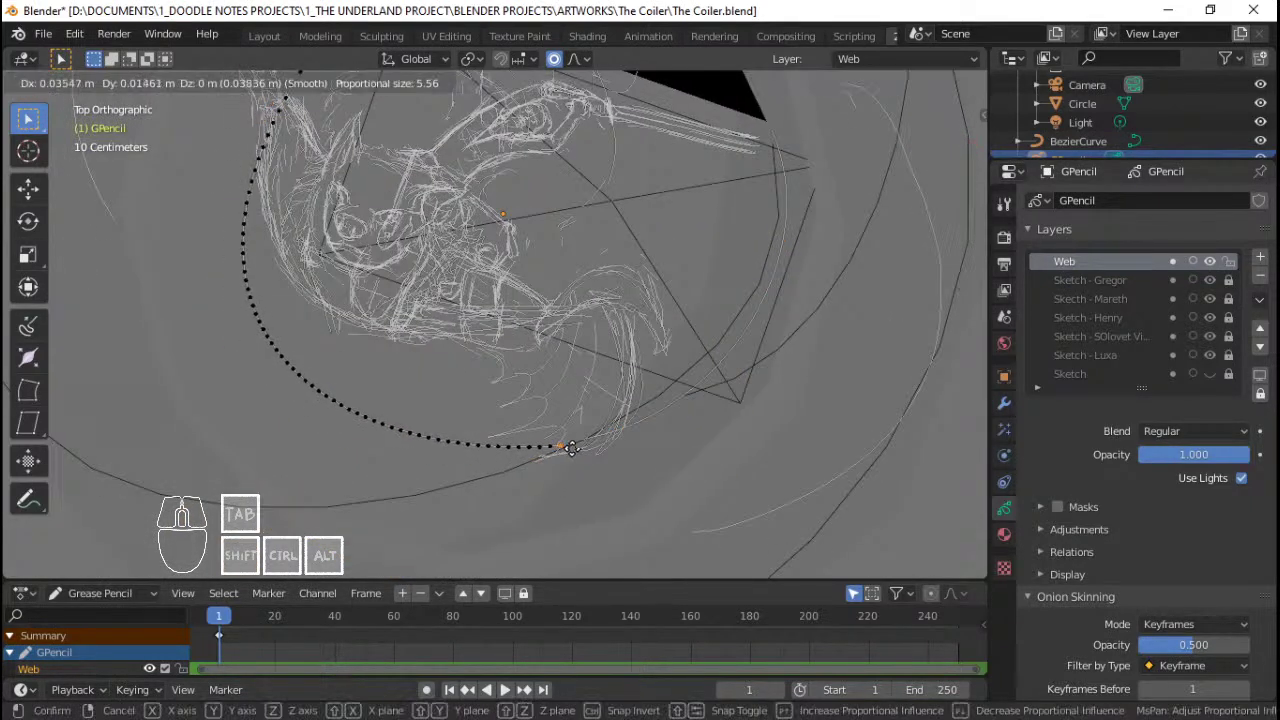
left_click(588, 442)
Step: Select the meeting end points of both curves and try lowering them along Z
scroll(577, 420, "down", 3)
middle_click_drag(577, 419, 613, 454, "shift")
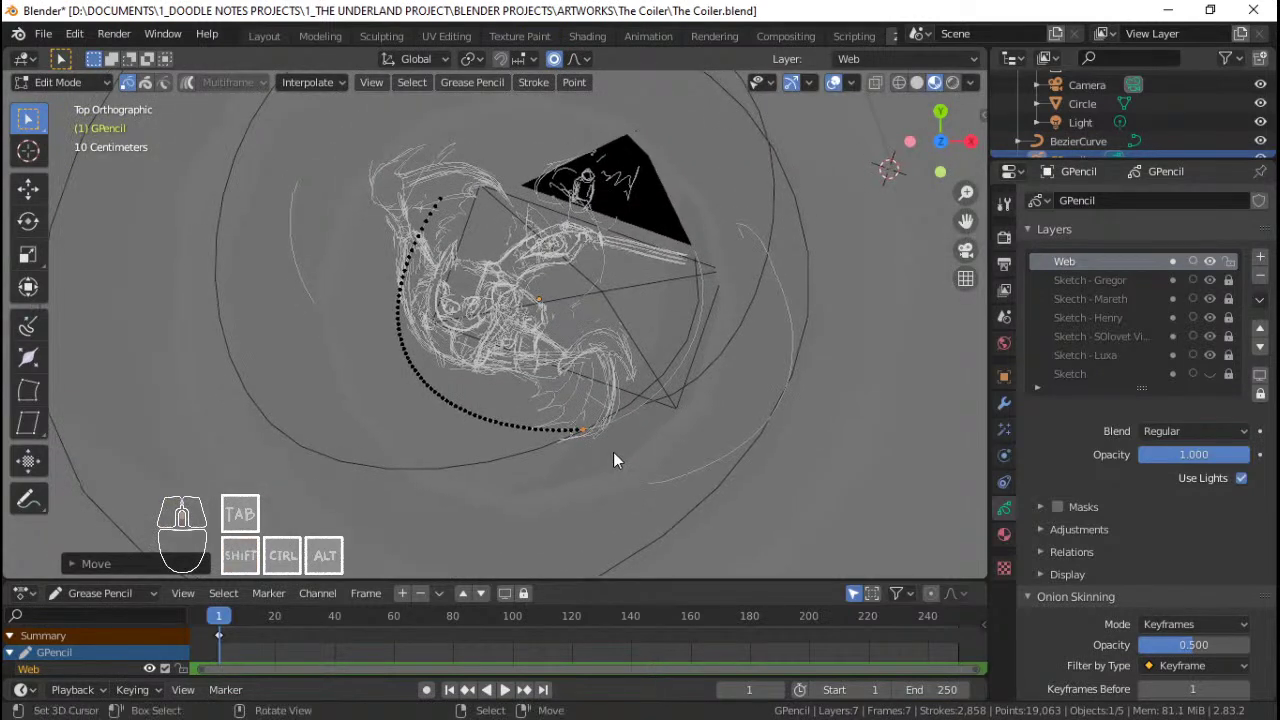
scroll(614, 454, "up", 2)
left_click(625, 476, "shift")
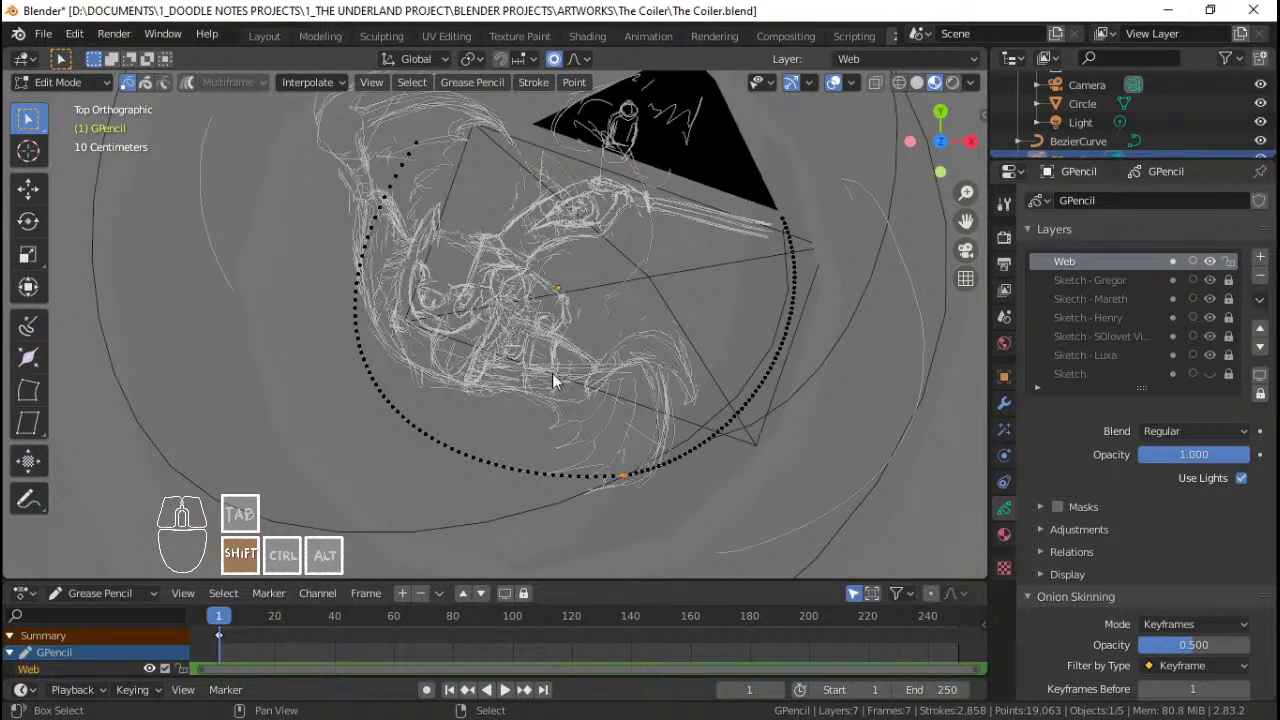
middle_click_drag(458, 261, 501, 123)
key("g")
key("z")
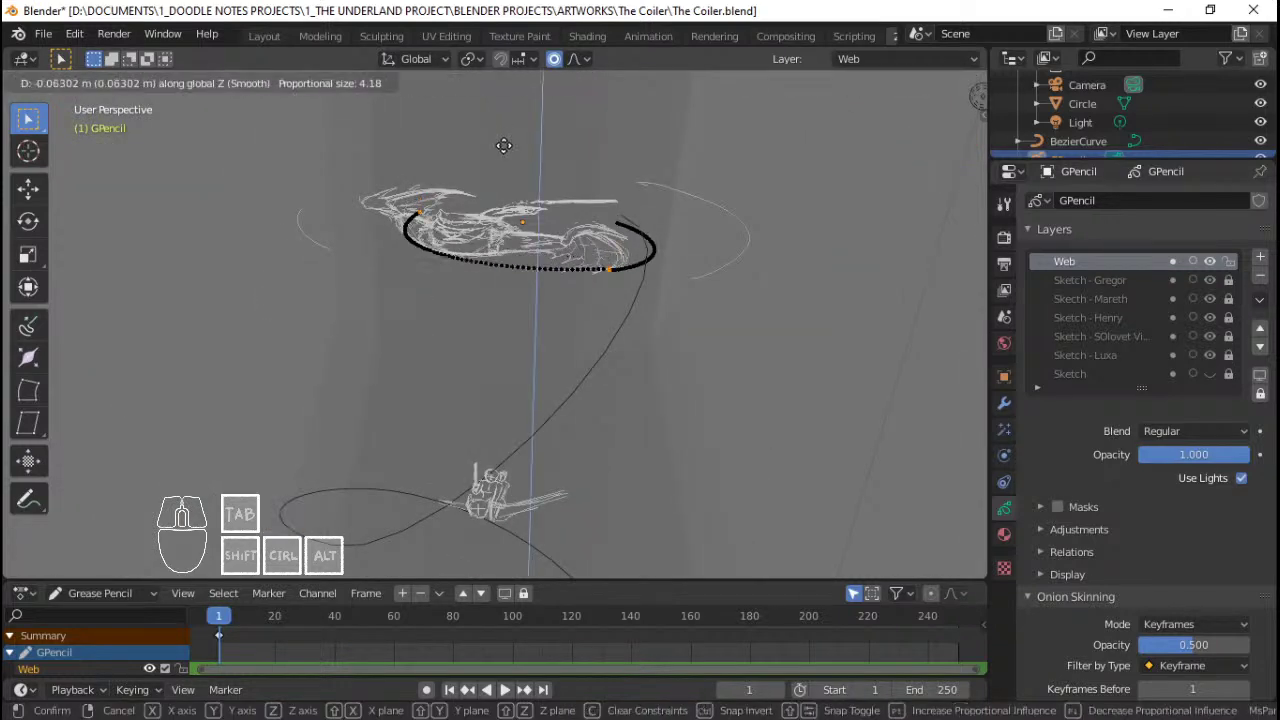
left_click(500, 140)
Step: Circle-select the whole second curve together with the adjoining end of the first curve
key("c")
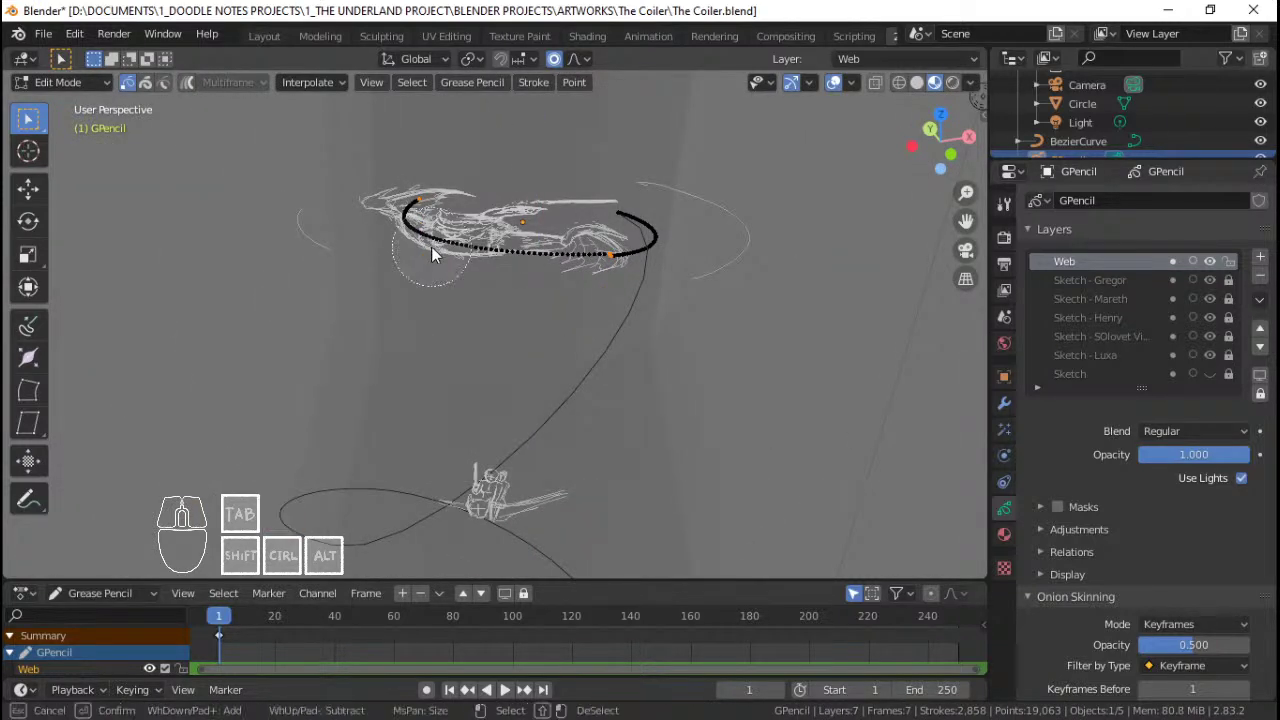
left_click(431, 246)
left_click_drag(431, 246, 575, 264)
right_click(578, 263)
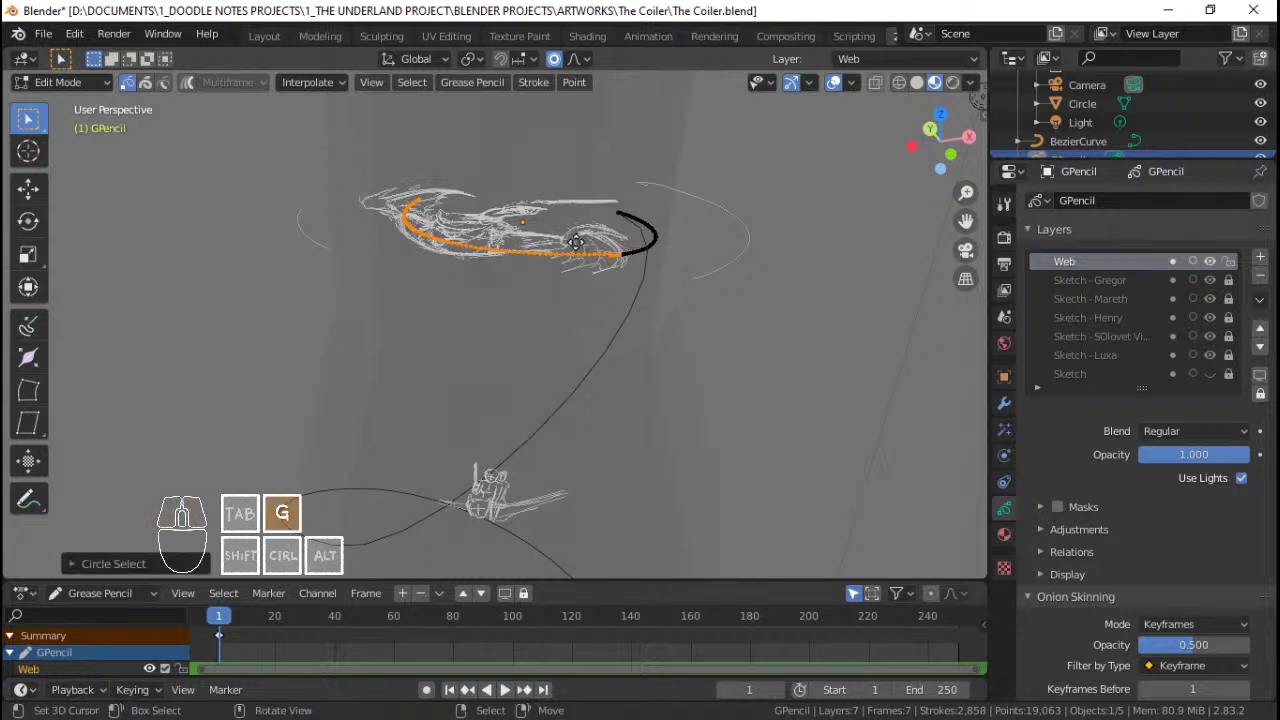
Step: Try lowering the selected curve points along Z by about 0.44 m and check the result from the side
key("g")
key("z")
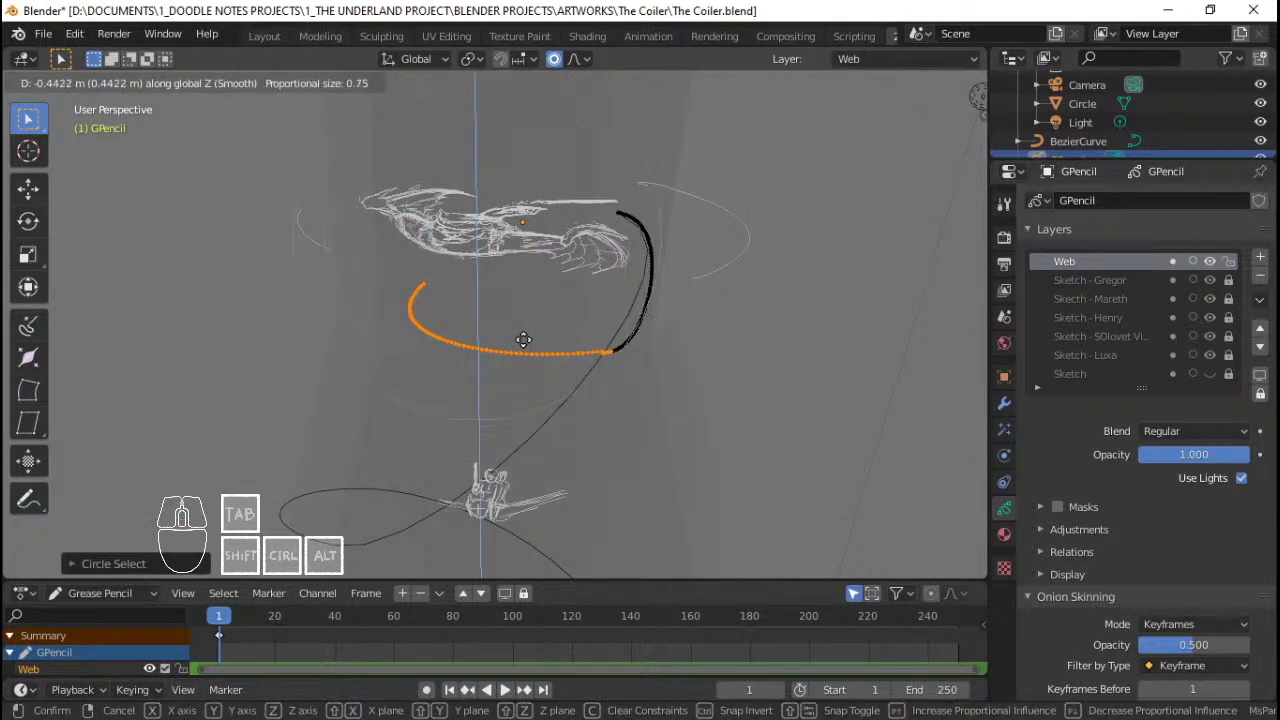
left_click(524, 349)
middle_click_drag(524, 349, 684, 280)
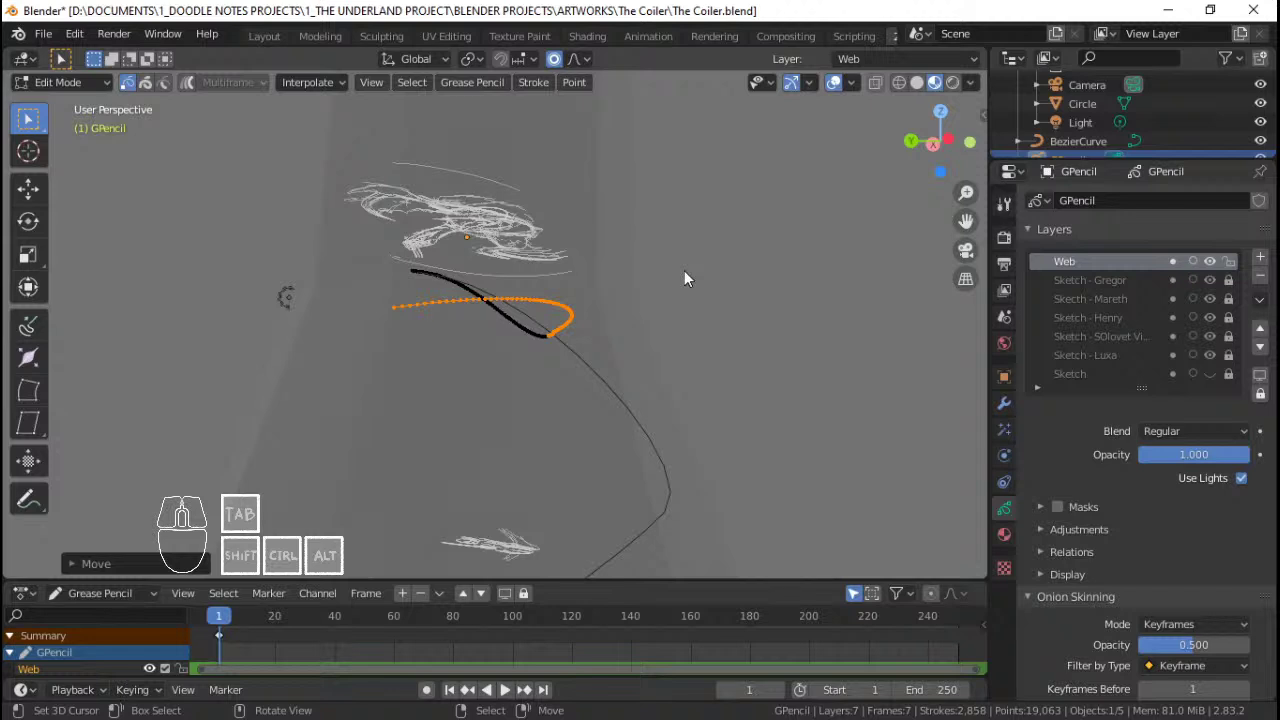
Step: Lower the selected curve points by about 0.25 m in front view with proportional falloff
key("KP_1")
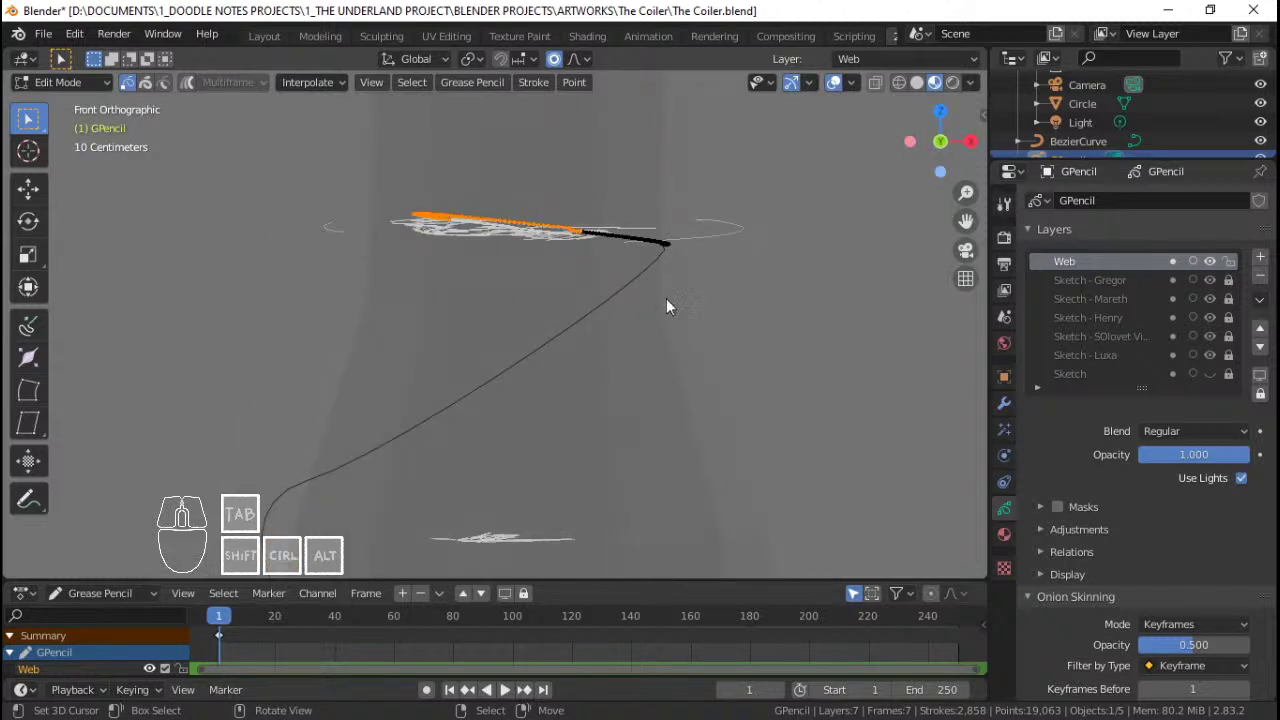
key("g")
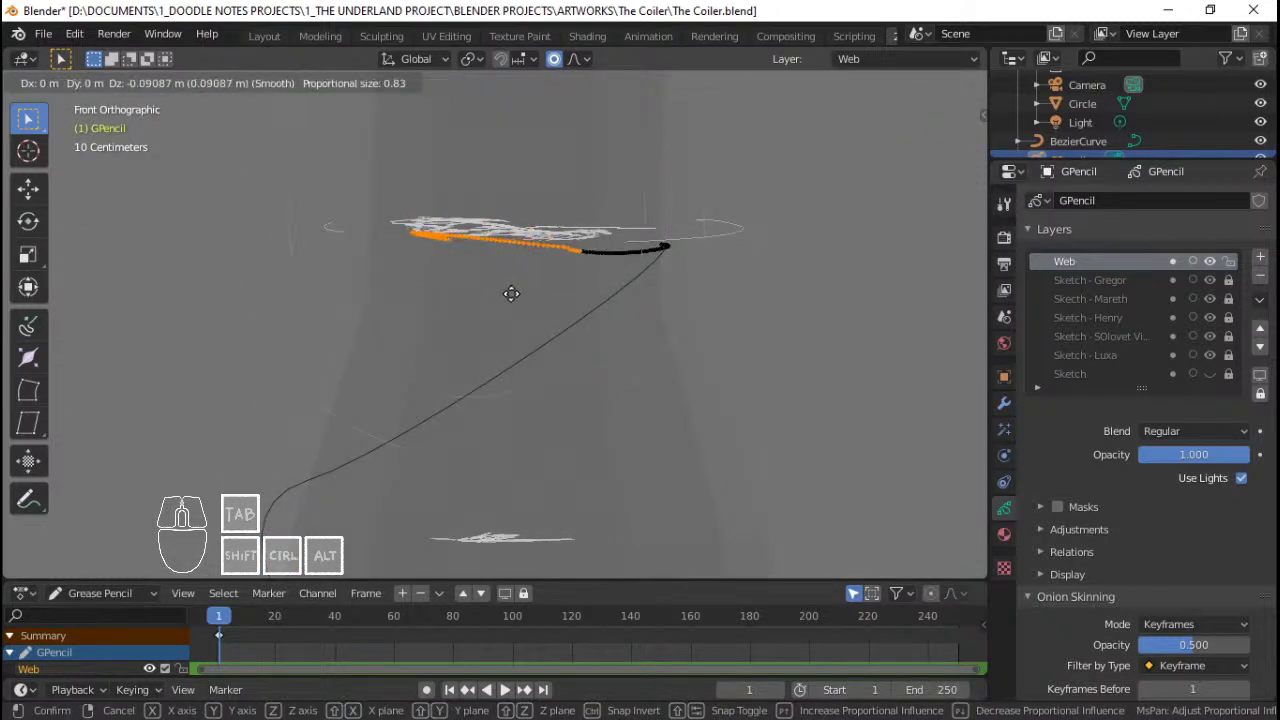
scroll(500, 326, "down", 1)
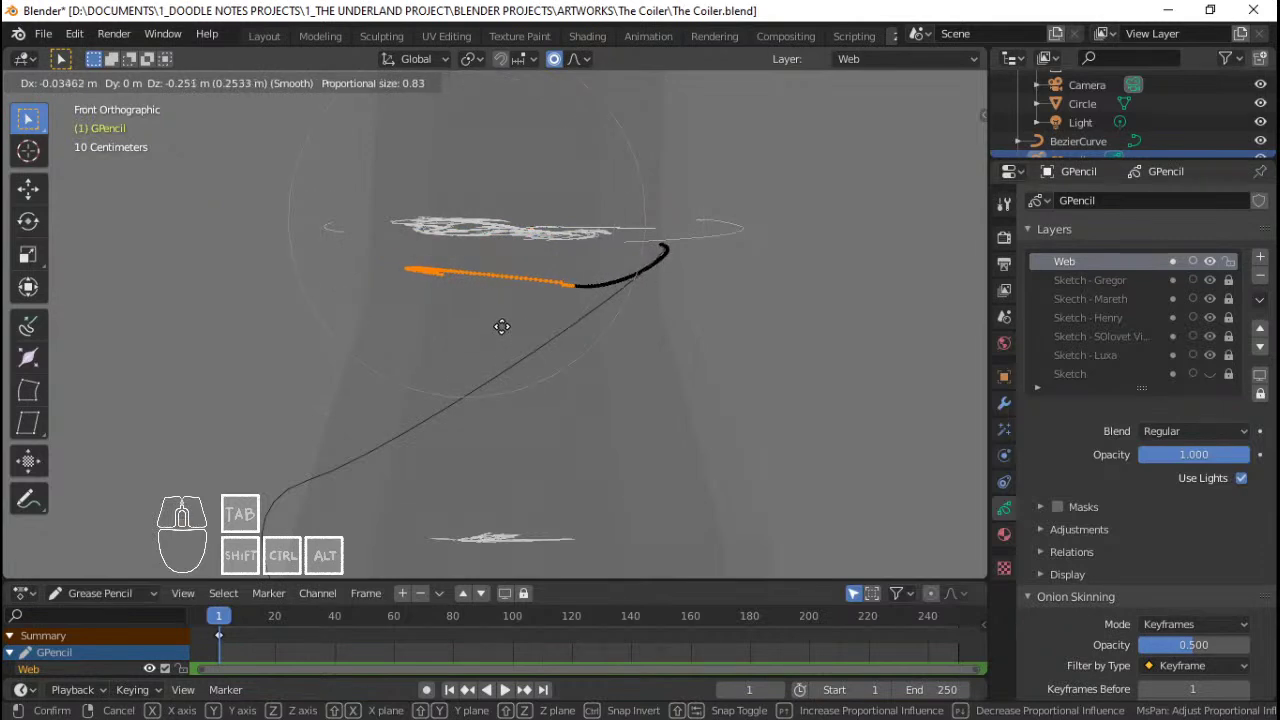
left_click(502, 326)
Step: Tilt the selected points in front view so the second curve slopes down away from the first, and lower them about 0.28 m more
key("r")
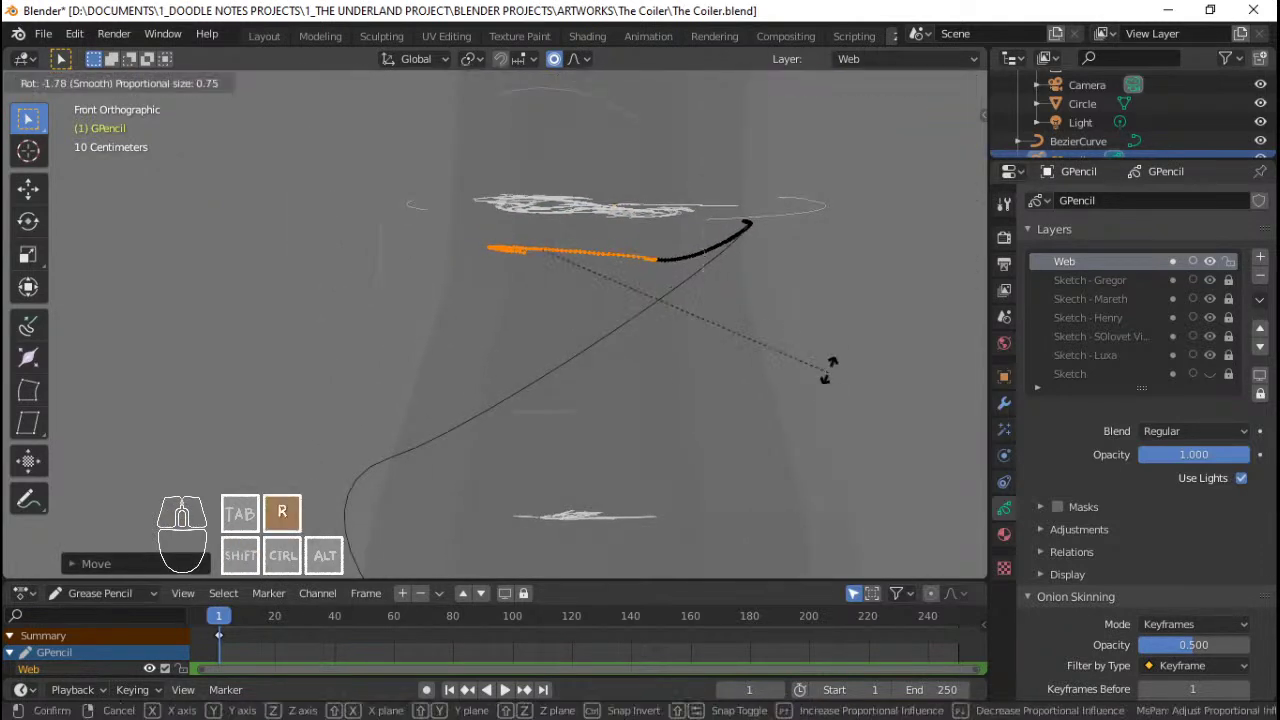
left_click(837, 272)
key("g")
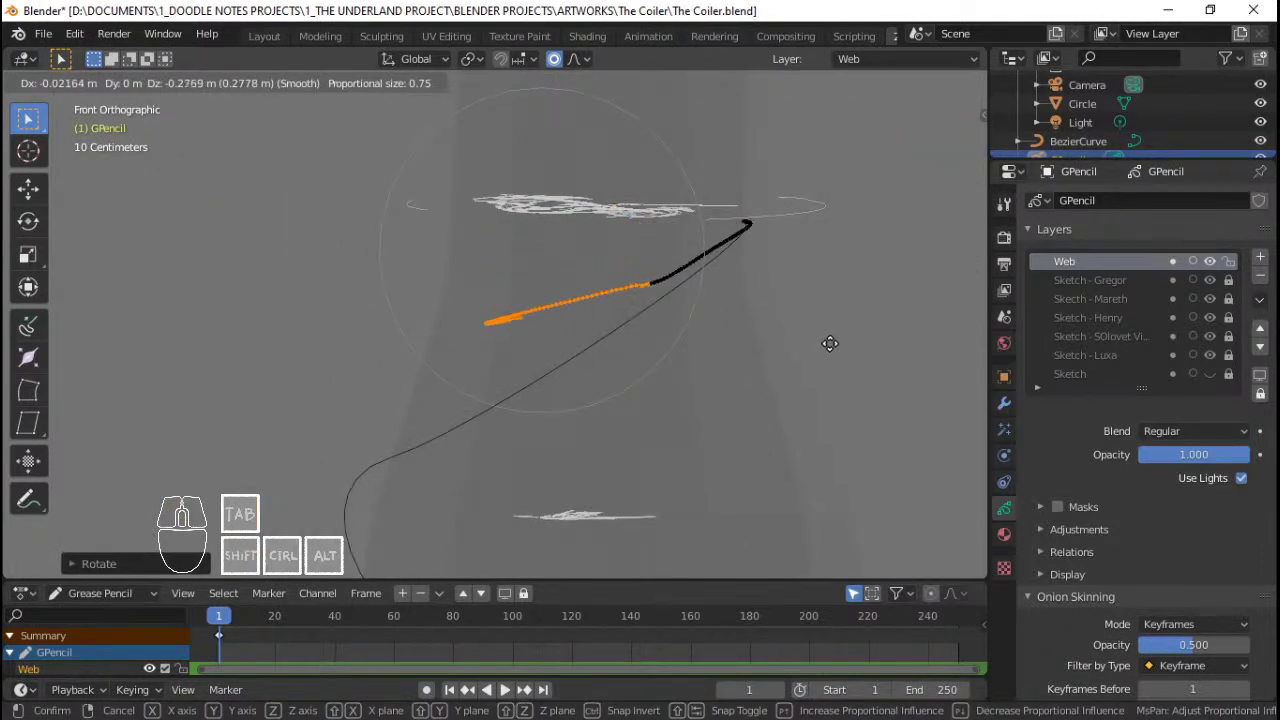
left_click(835, 341)
key("r")
left_click(838, 326)
key("g")
left_click(838, 330)
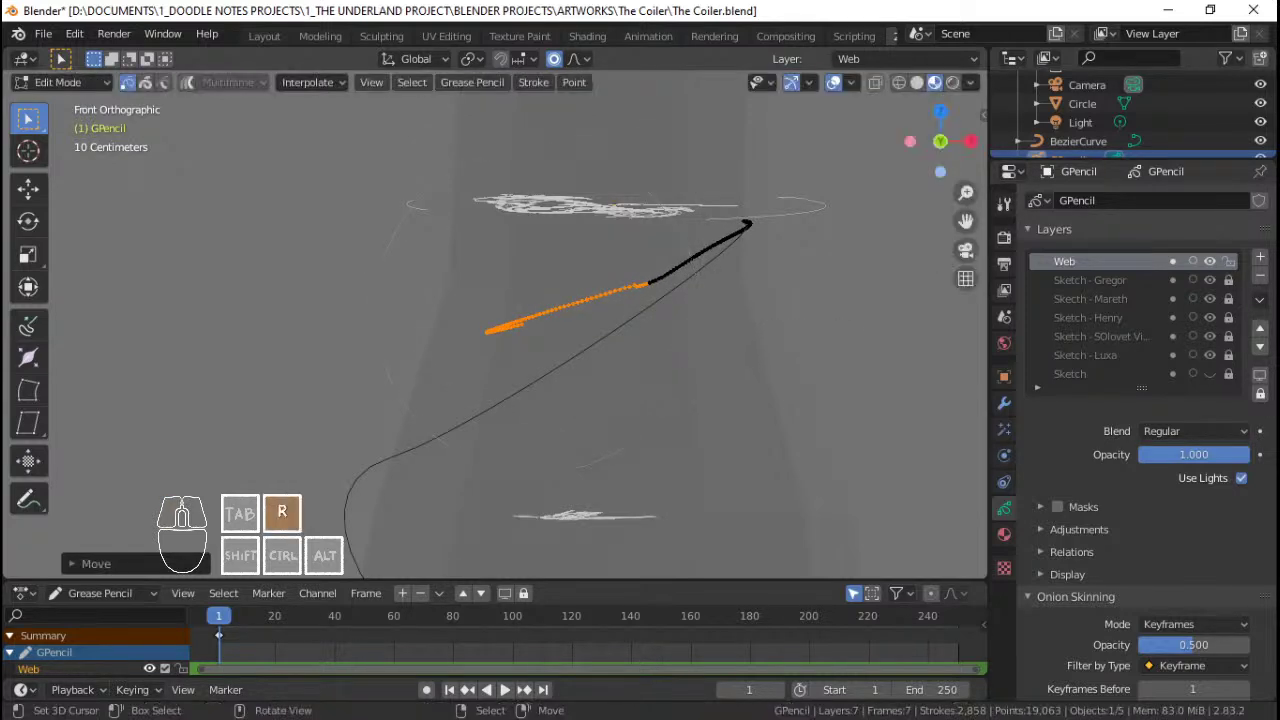
Step: Fine-tune the rotation and position of the selected points so both curves form one continuous descending line beside the black spiral
key("r")
left_click(729, 301)
key("r")
key("r")
left_click(896, 374)
key("r")
left_click(899, 359)
key("g")
left_click(897, 367)
Step: Nudge the first curve's middle and raise its upper end by about 0.03 m in front view to smooth the descent
left_click(713, 263)
key("g")
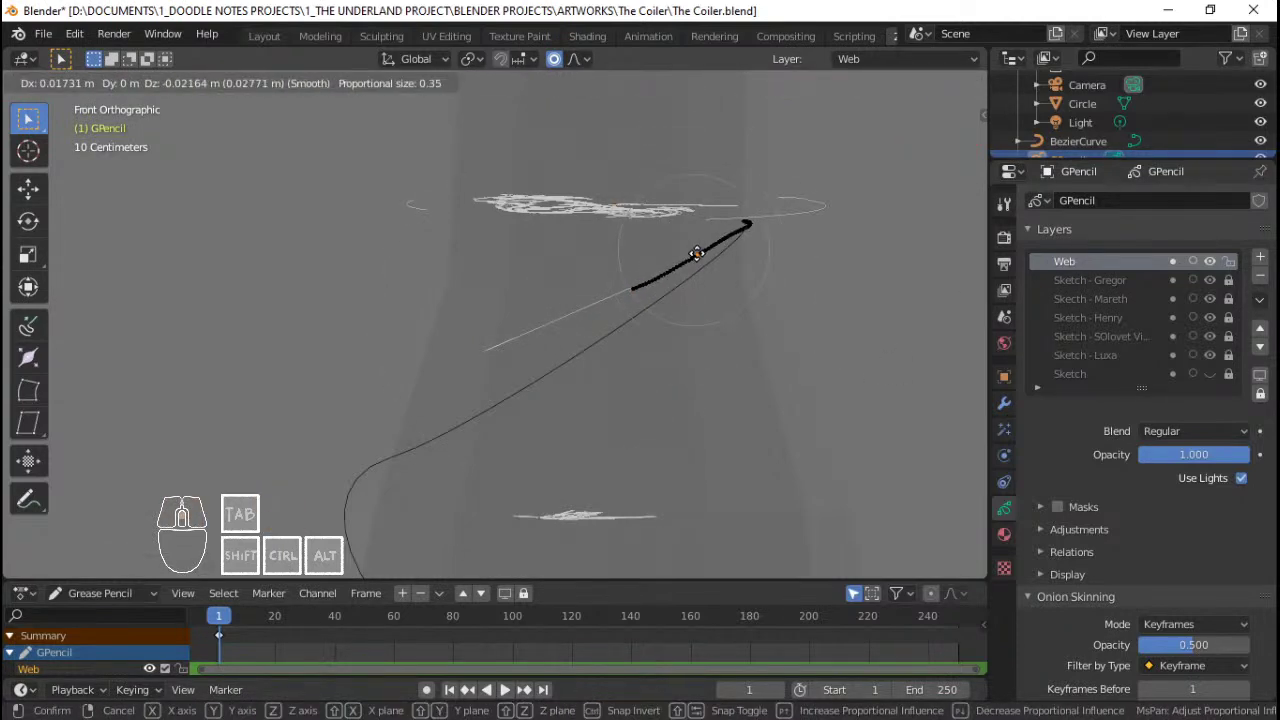
left_click(694, 252)
left_click(764, 224)
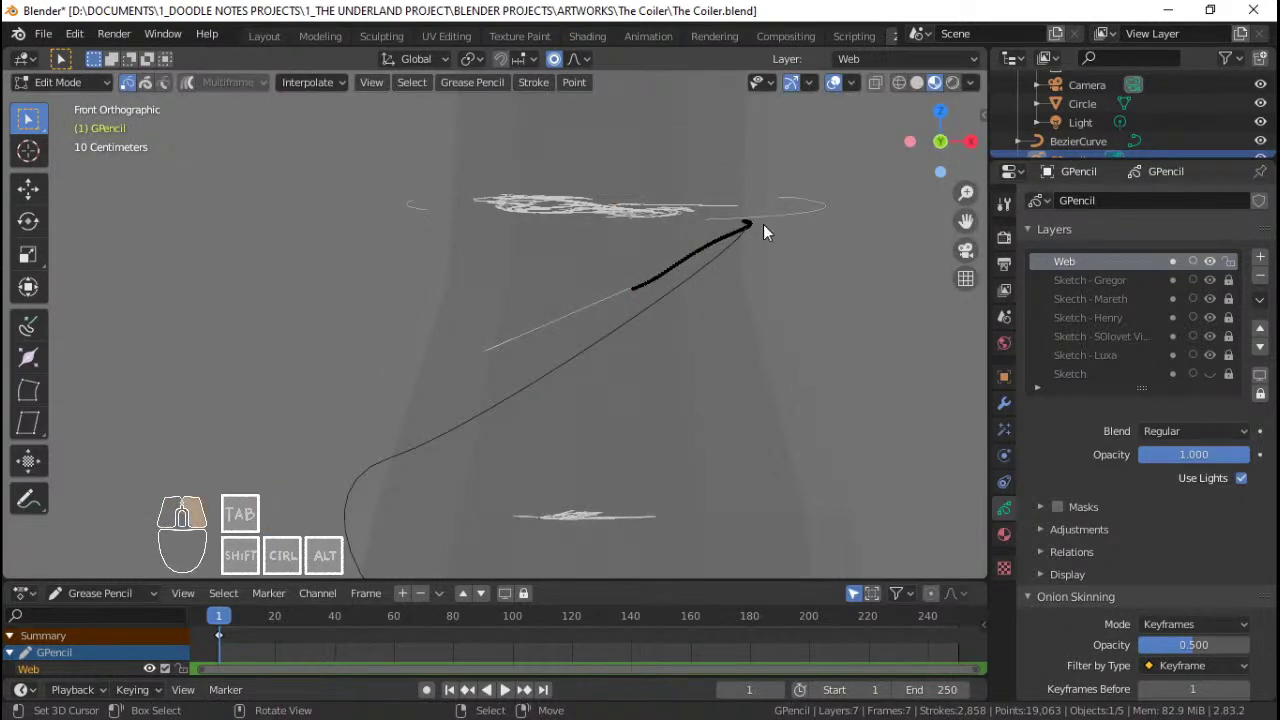
left_click(751, 228)
key("g")
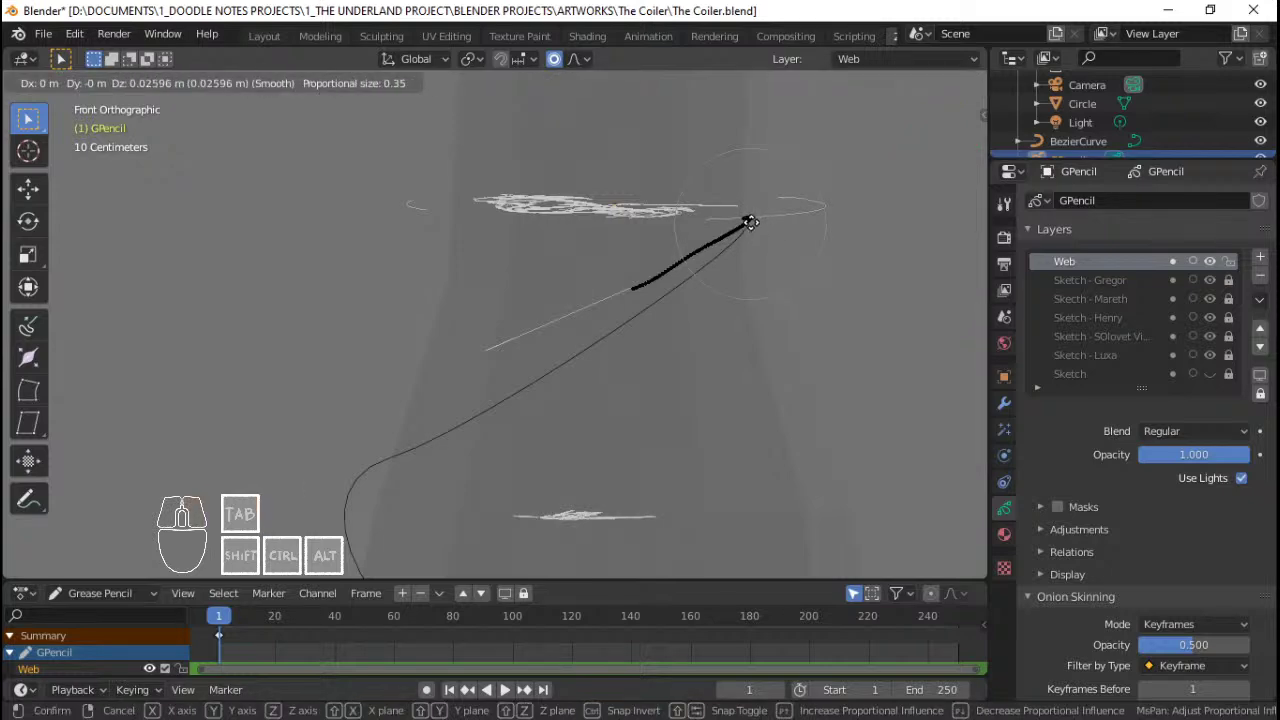
left_click(750, 222)
key("g")
left_click(700, 255)
Step: Lower the second curve's far end by about 1.02 m along Z with a proportional size of about 1.61
key("KP_0")
left_click(824, 250)
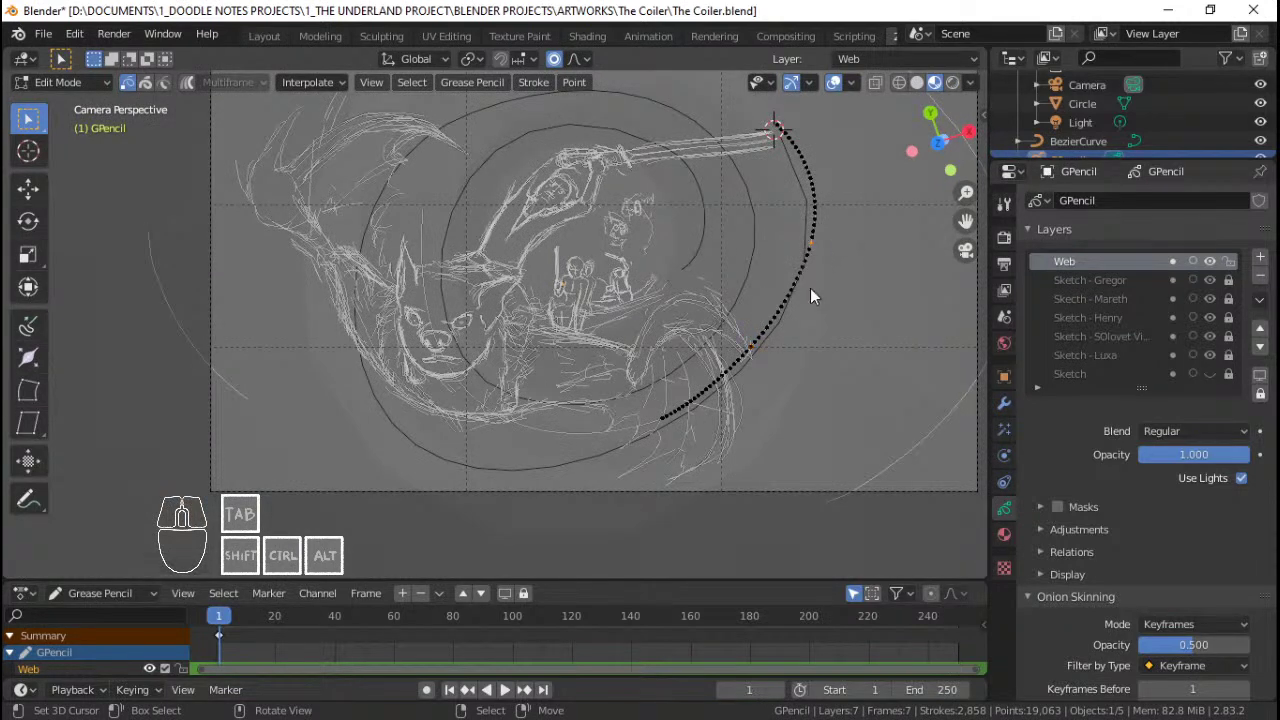
left_click(660, 400)
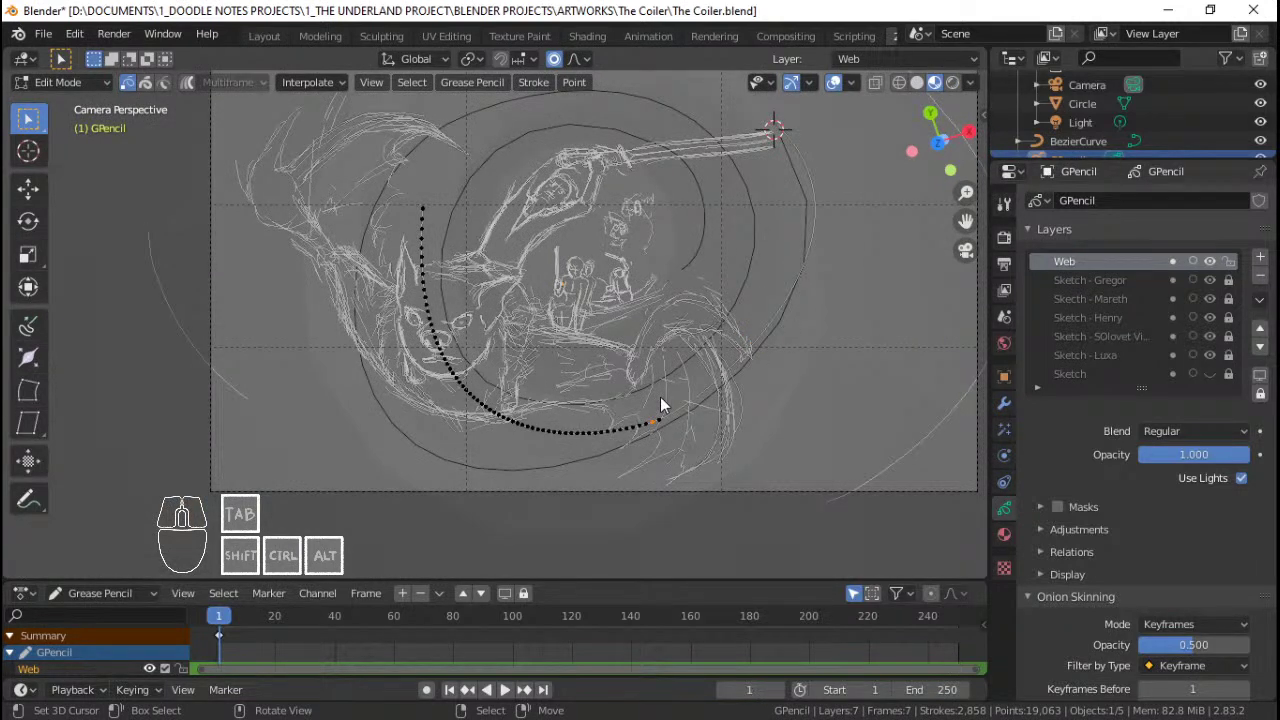
key("KP_1")
mouse_move(506, 361)
middle_mouse_down()
mouse_move(731, 371)
mouse_move(455, 334)
mouse_move(419, 311)
mouse_move(551, 340)
middle_mouse_up()
key("g")
key("z")
scroll(603, 457, "down", 9)
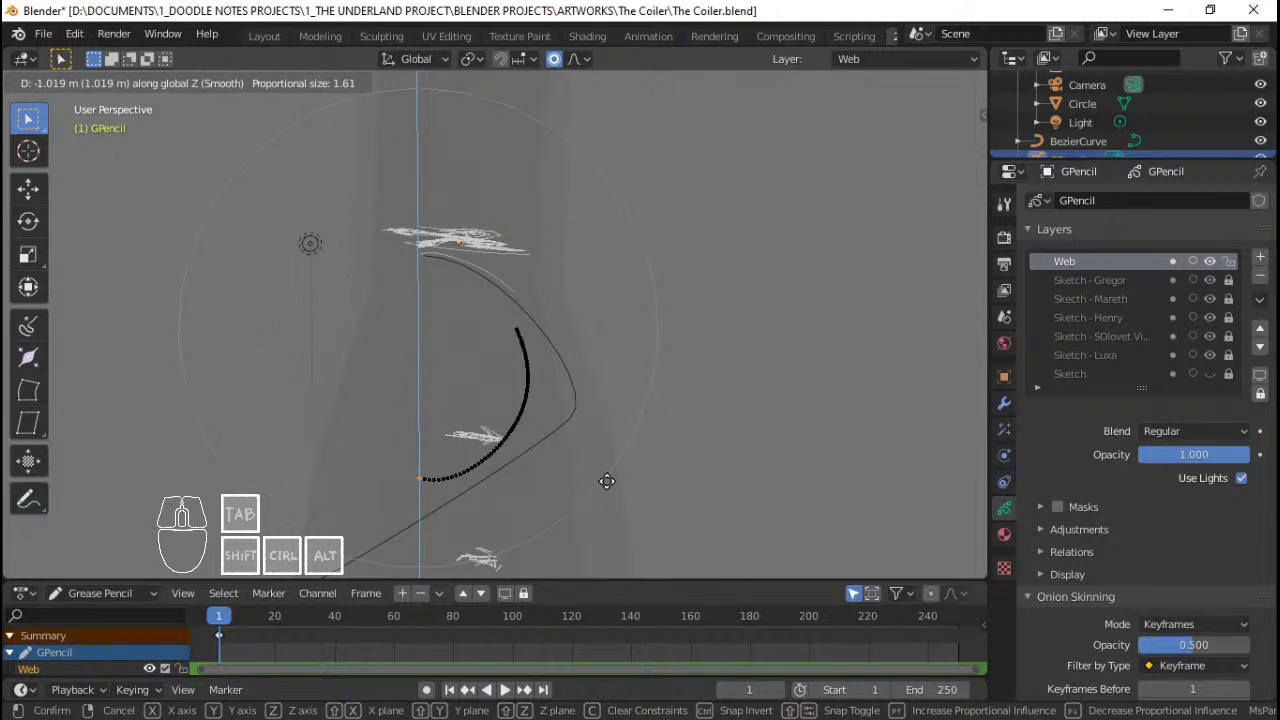
left_click(607, 481)
Step: Move the second curve's middle point outward by about 0.30 m in left view so the curve bulges beyond the spiral
right_click(530, 386)
key("g")
key("x")
right_click(576, 393)
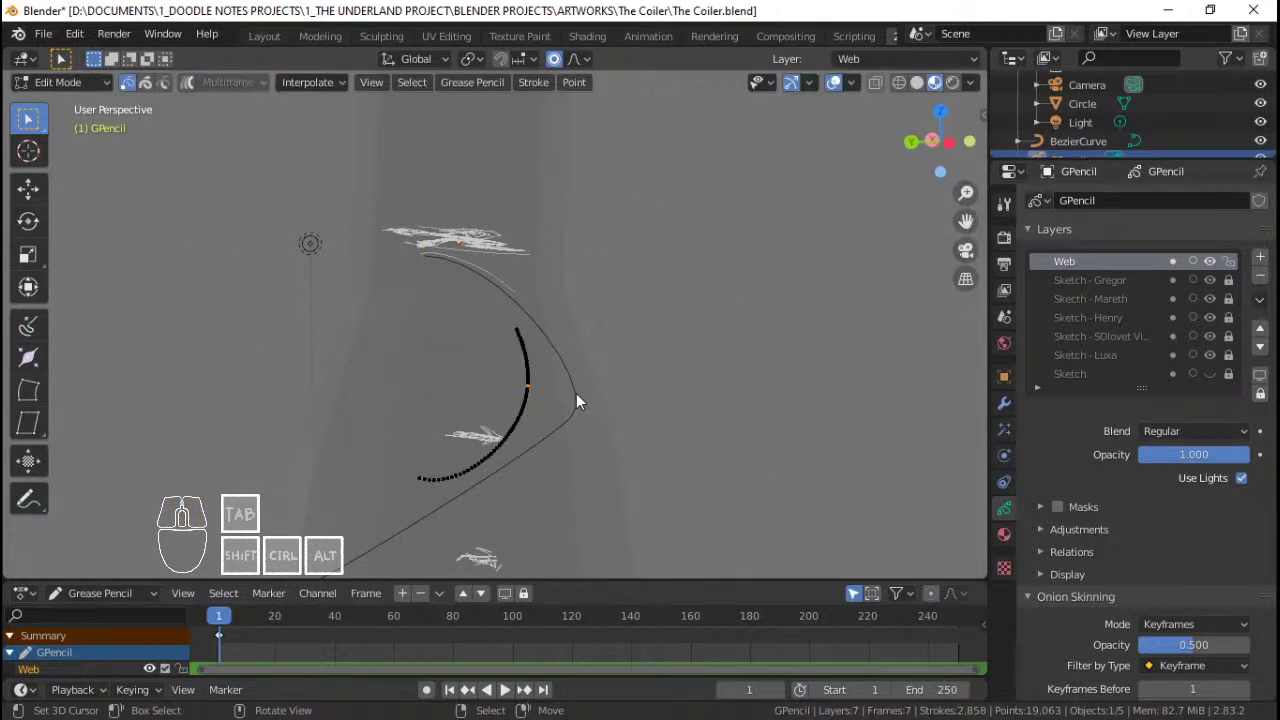
key("ctrl+KP_3")
key("g")
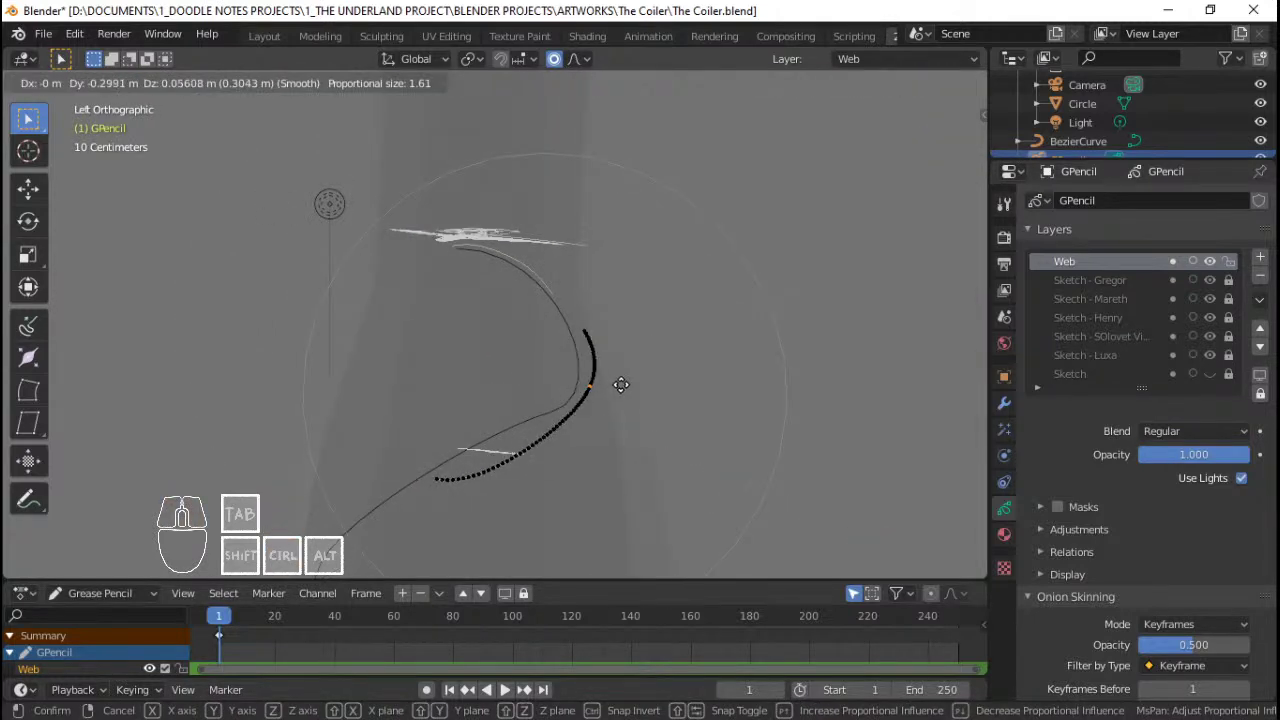
left_click(621, 384)
Step: Move the first curve's lower end about 0.30 m down to meet the second curve's start, with proportional falloff
right_click(557, 292)
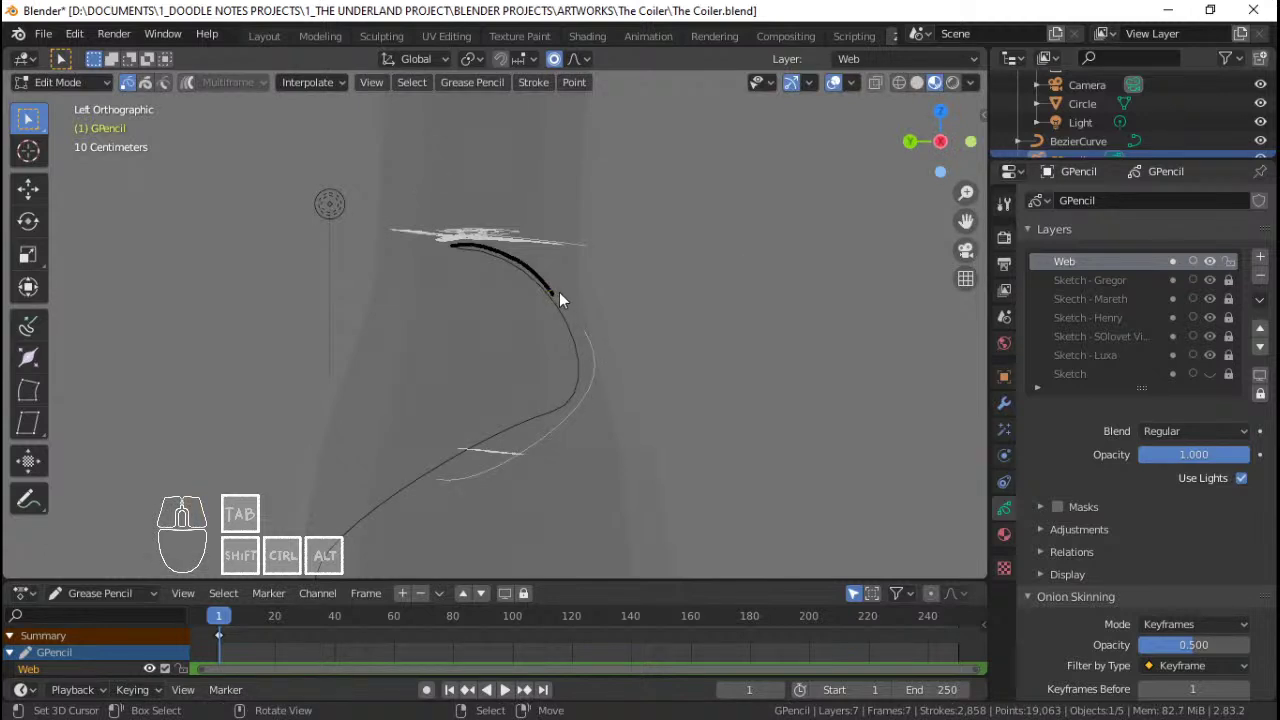
key("g")
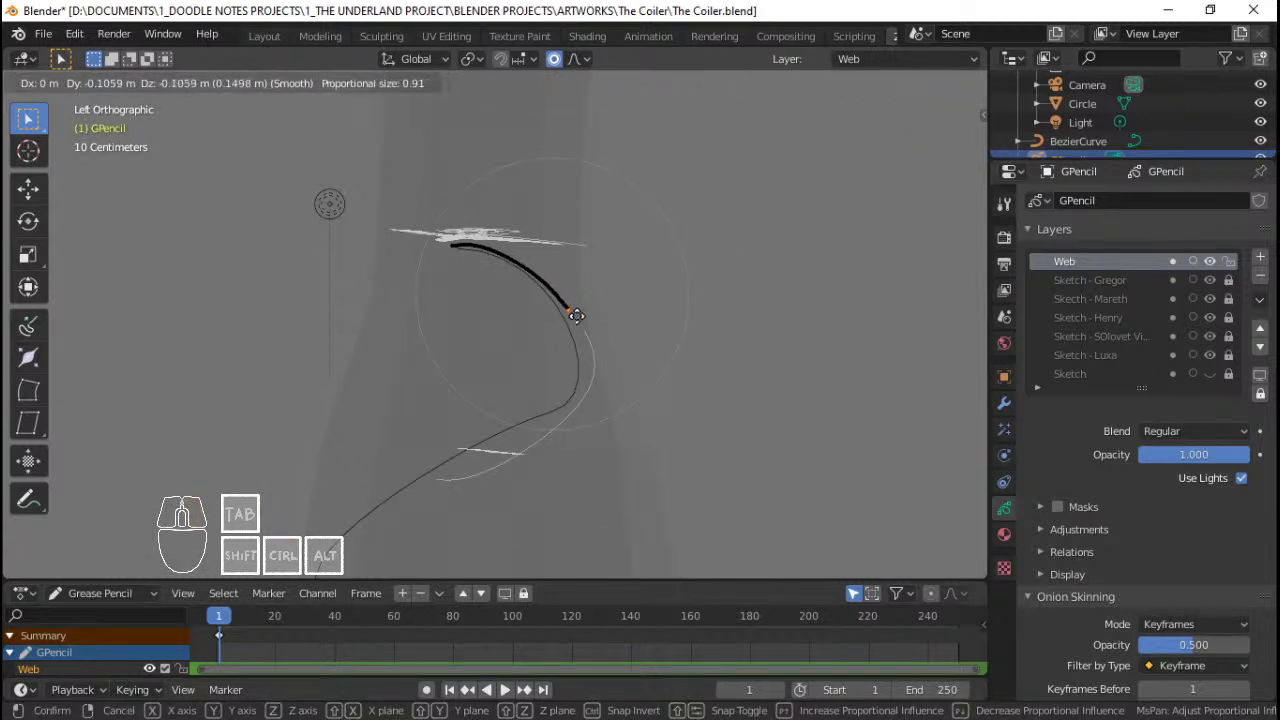
scroll(584, 322, "up", 3)
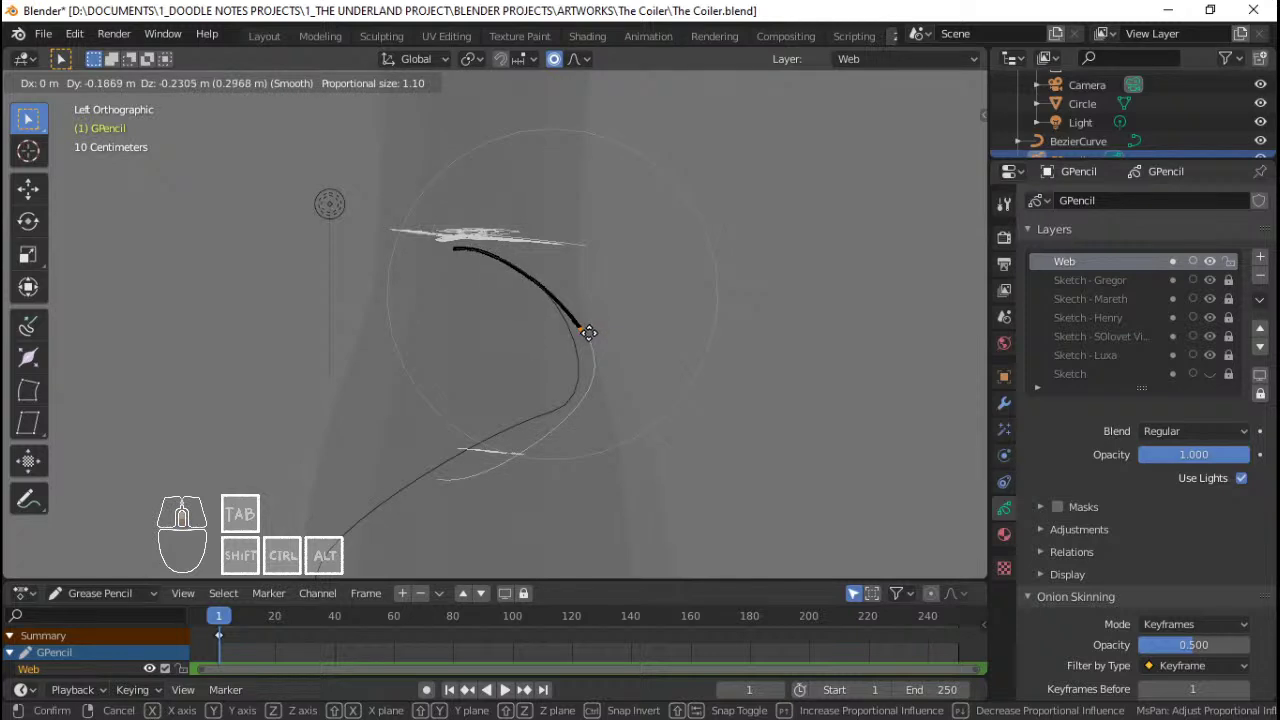
left_click(590, 335)
Step: Rotate the first curve around its lower end in the left and front views to smooth the joint with the second curve
key("r")
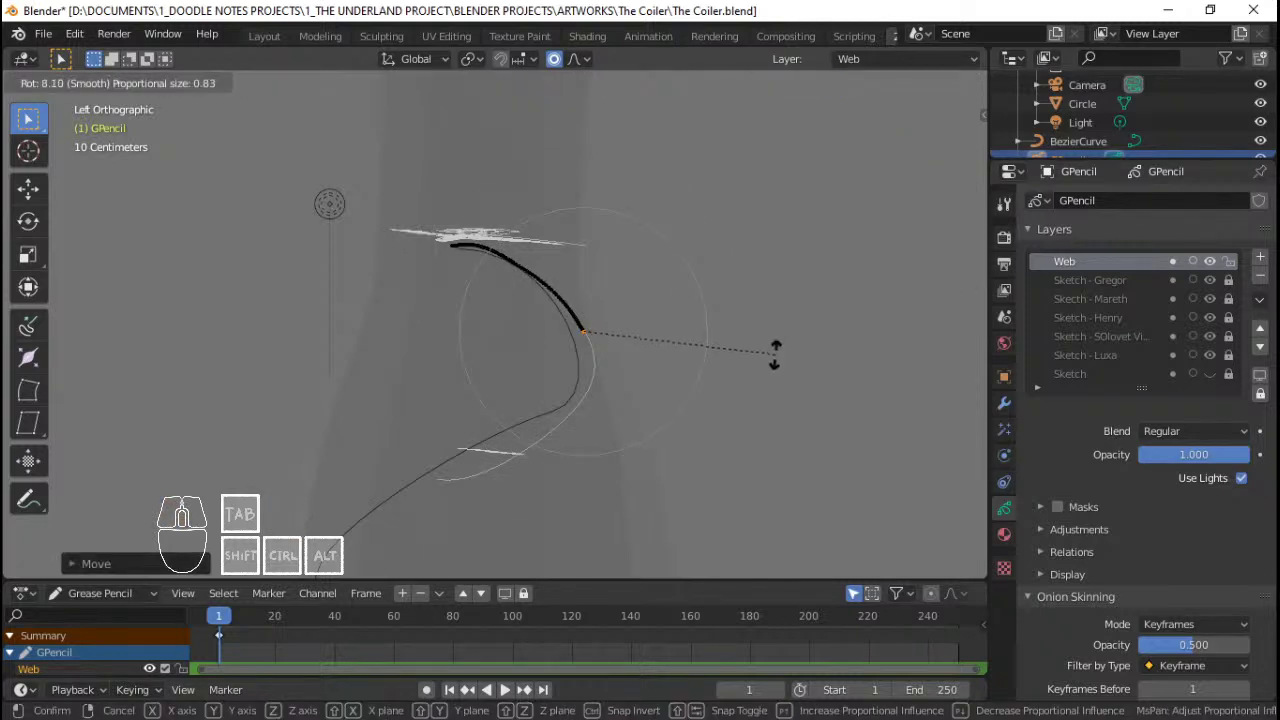
scroll(775, 355, "down", 5)
left_click(775, 355)
key("g")
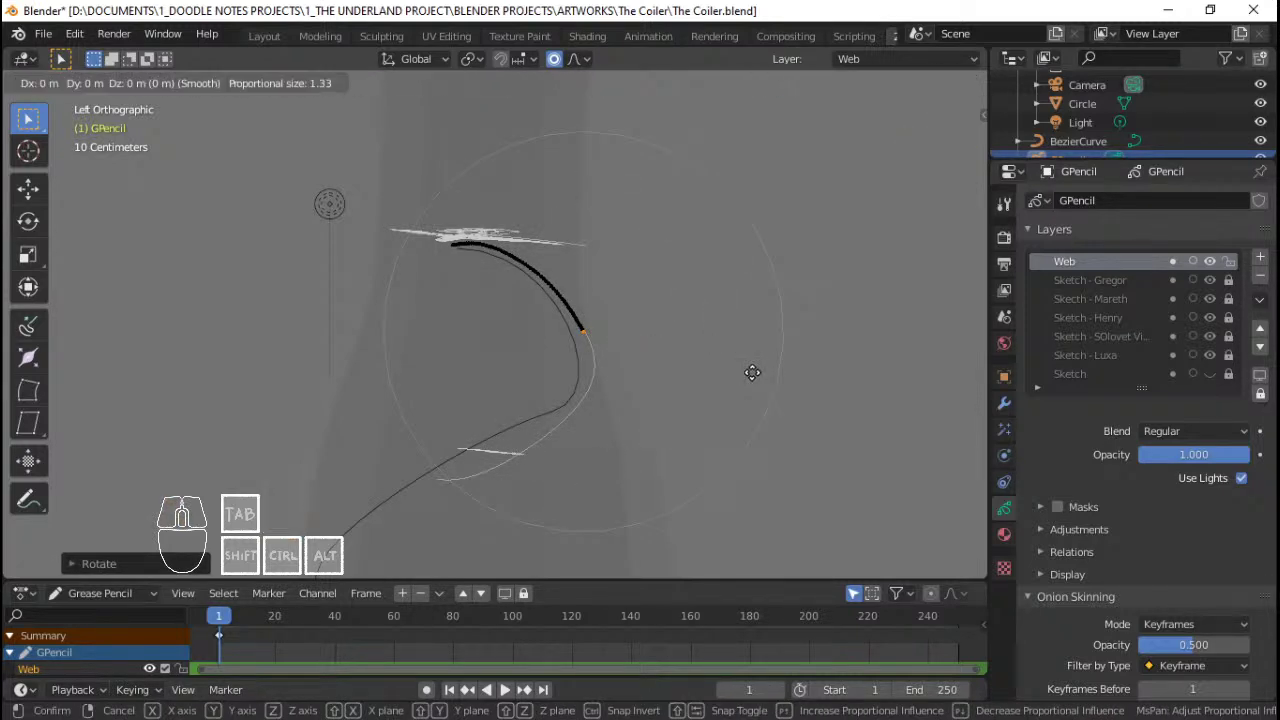
left_click(753, 370)
key("KP_1")
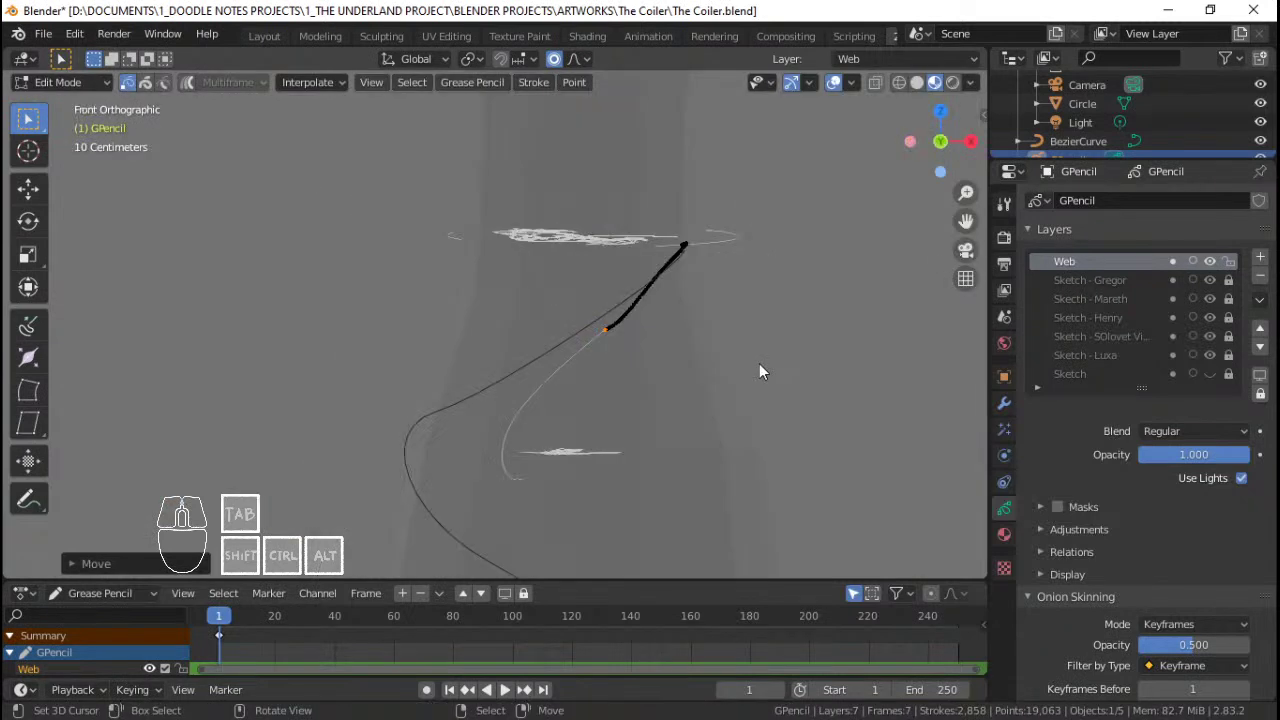
key("r")
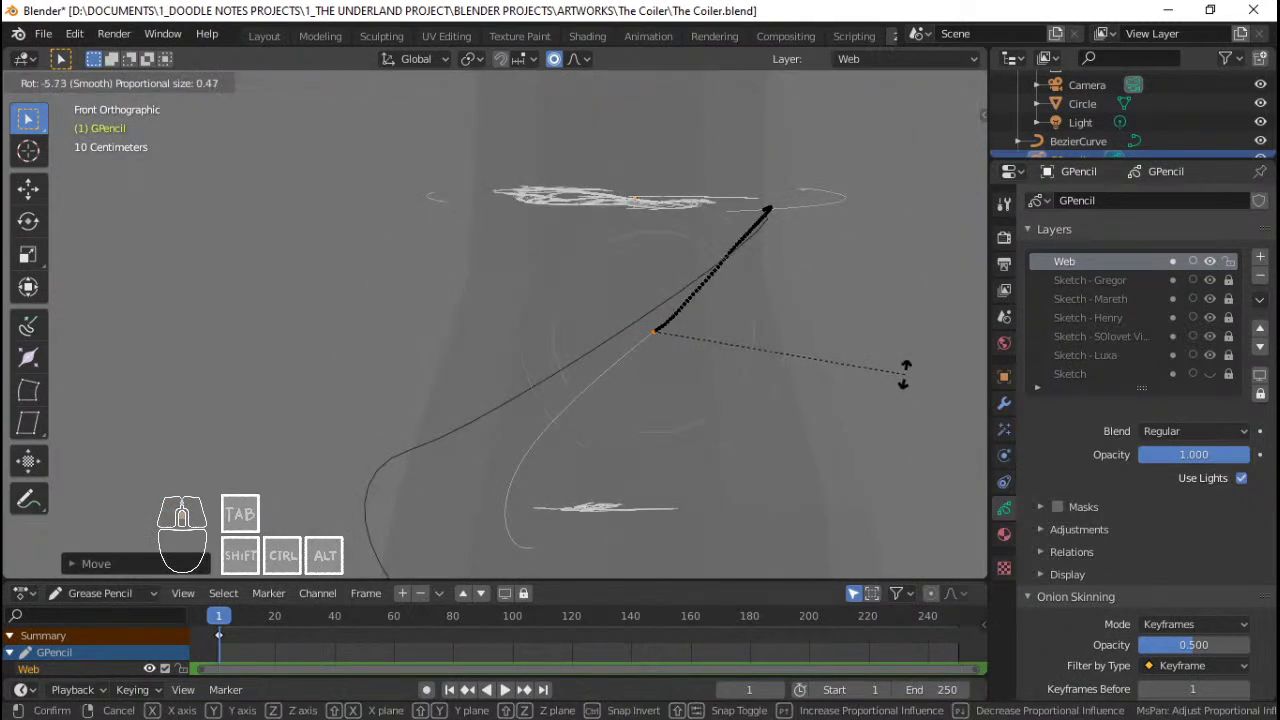
left_click(903, 371)
Step: Reposition a point just below the first curve's upper tip in front view, with a proportional size of 0.62
middle_click_drag(853, 394, 713, 435, "shift")
right_click(612, 279)
key("g")
scroll(618, 291, "down", 3)
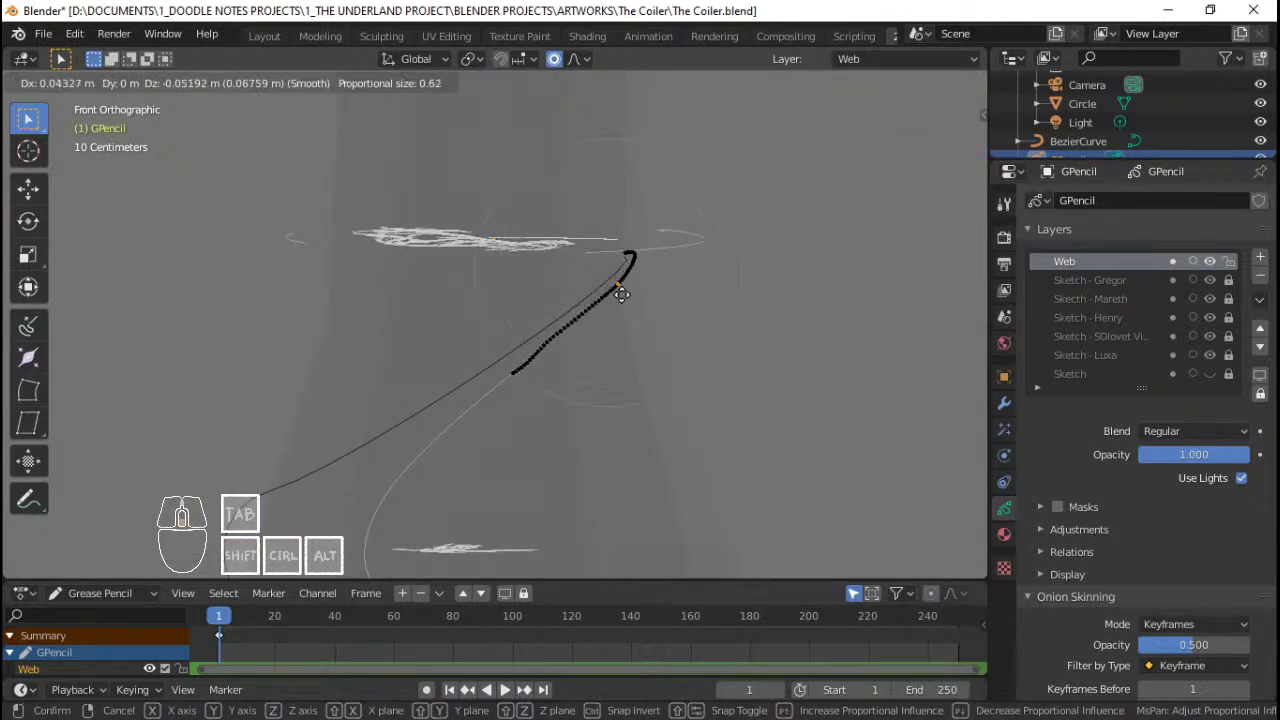
scroll(623, 293, "down", 1)
left_click(622, 293)
scroll(590, 345, "down", 3)
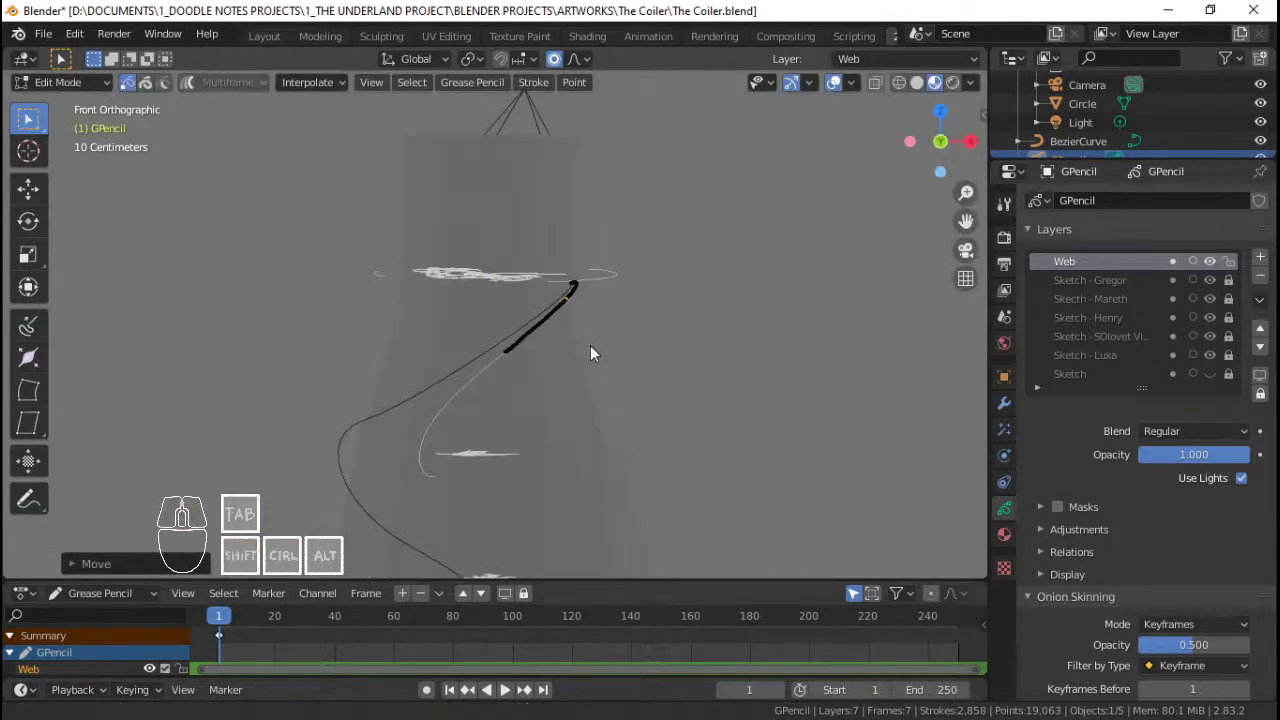
scroll(590, 345, "up", 2)
key("g")
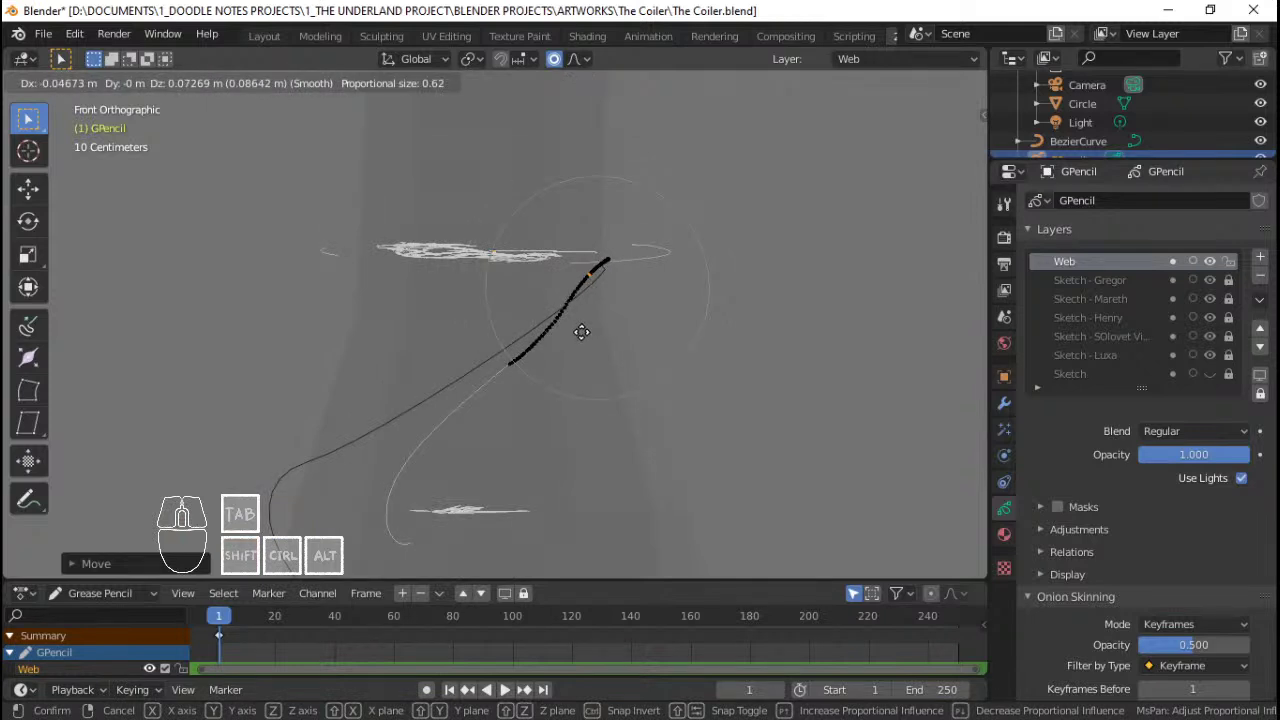
left_click(581, 332)
Step: Move the joint between both curves up closer to the spiral in front view and nudge the first curve's middle point slightly upward
left_click(508, 366, "shift")
key("g")
scroll(494, 347, "down", 2)
left_click(491, 343)
left_click(541, 308)
key("g")
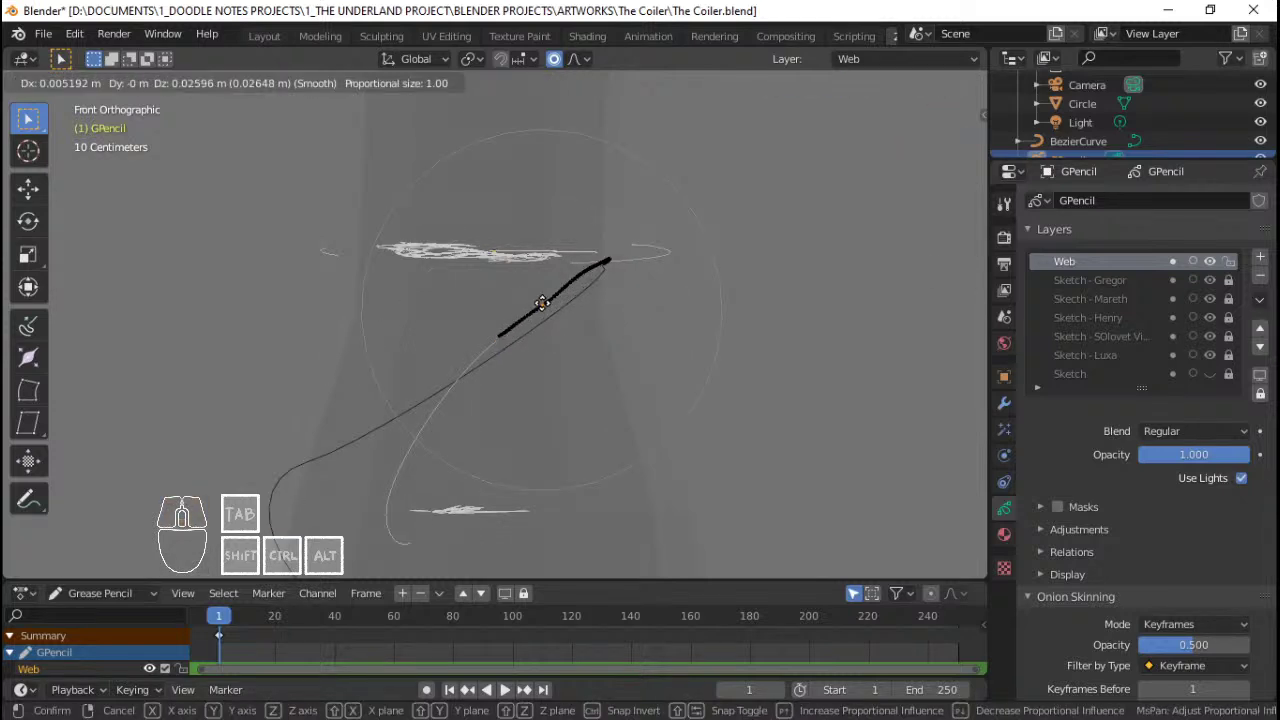
scroll(540, 306, "up", 5)
right_click(494, 340)
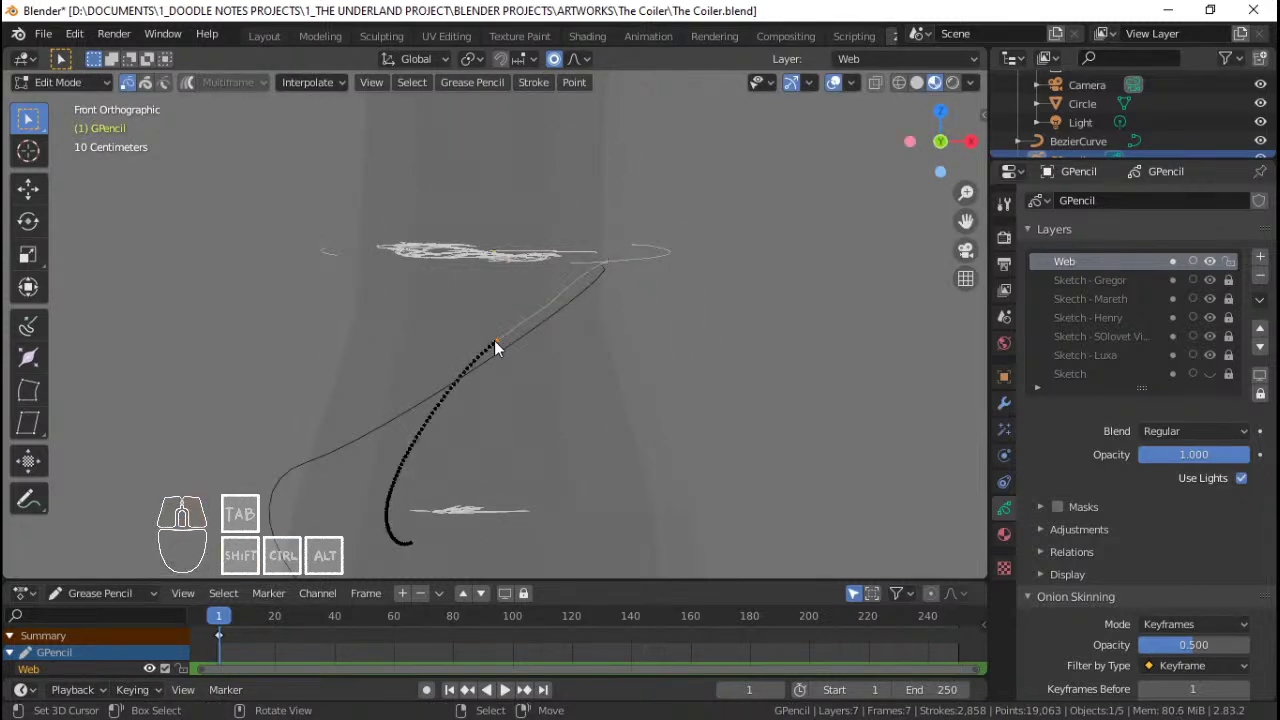
Step: Move the joint between the two web curves about 0.03 m upward in front view with proportional falloff
right_click(494, 340, "shift")
right_click(494, 339, "shift")
right_click(503, 336, "shift")
key("g")
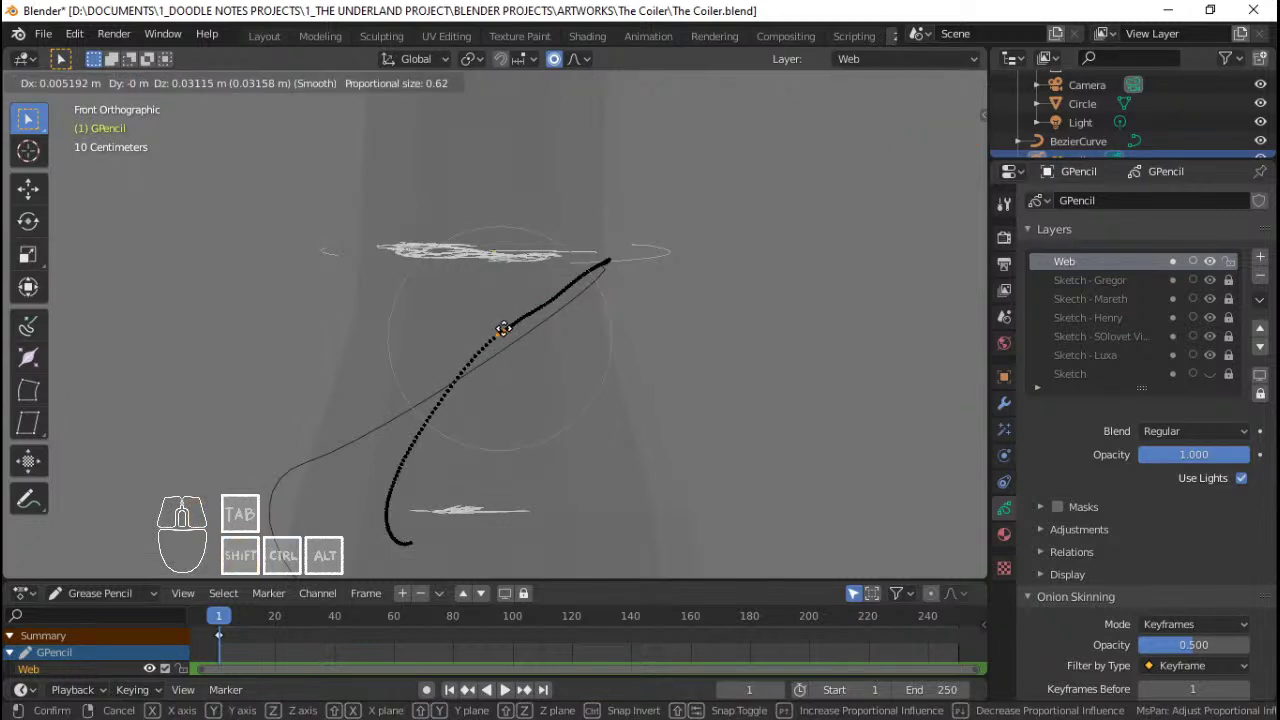
left_click(498, 328)
scroll(464, 420, "down", 2)
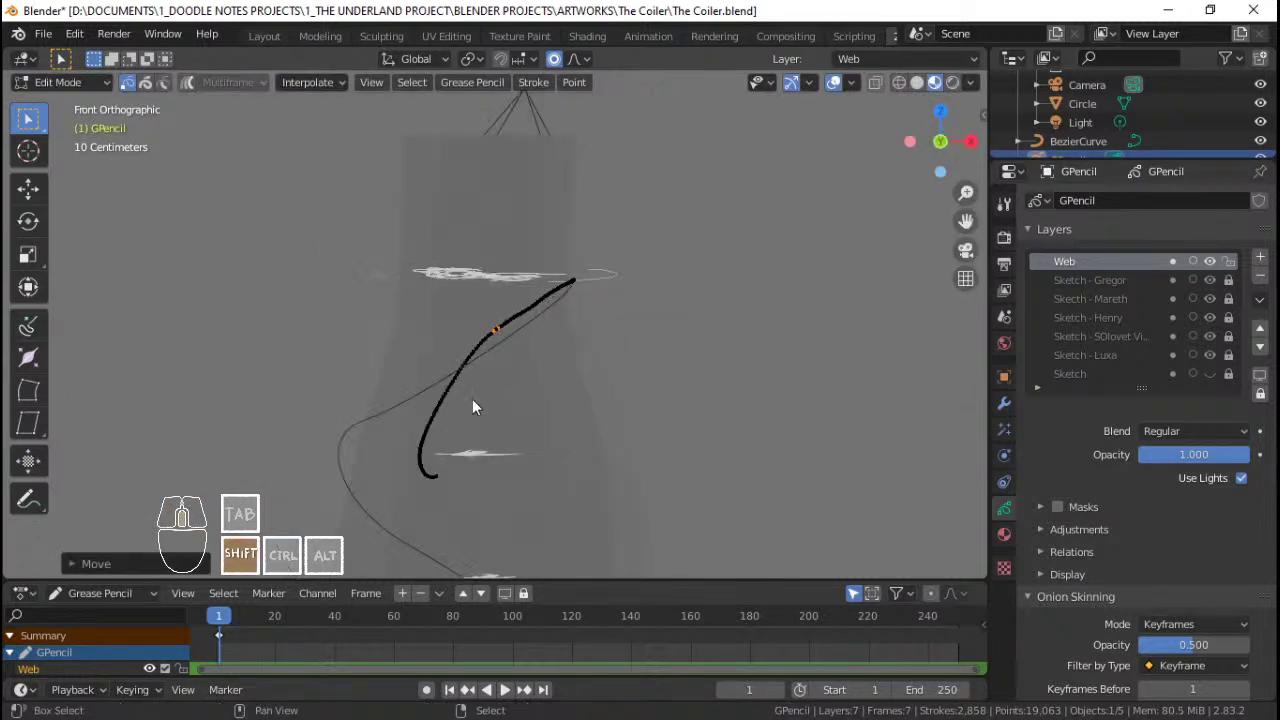
Step: Move the second curve's lower bend about 0.58 m toward -X and 0.45 m up, with a proportional size of 1.33
middle_click_drag(461, 425, 490, 361, "shift")
scroll(480, 380, "up", 2)
right_click(444, 437)
key("g")
scroll(370, 374, "down", 7)
scroll(360, 362, "up", 3)
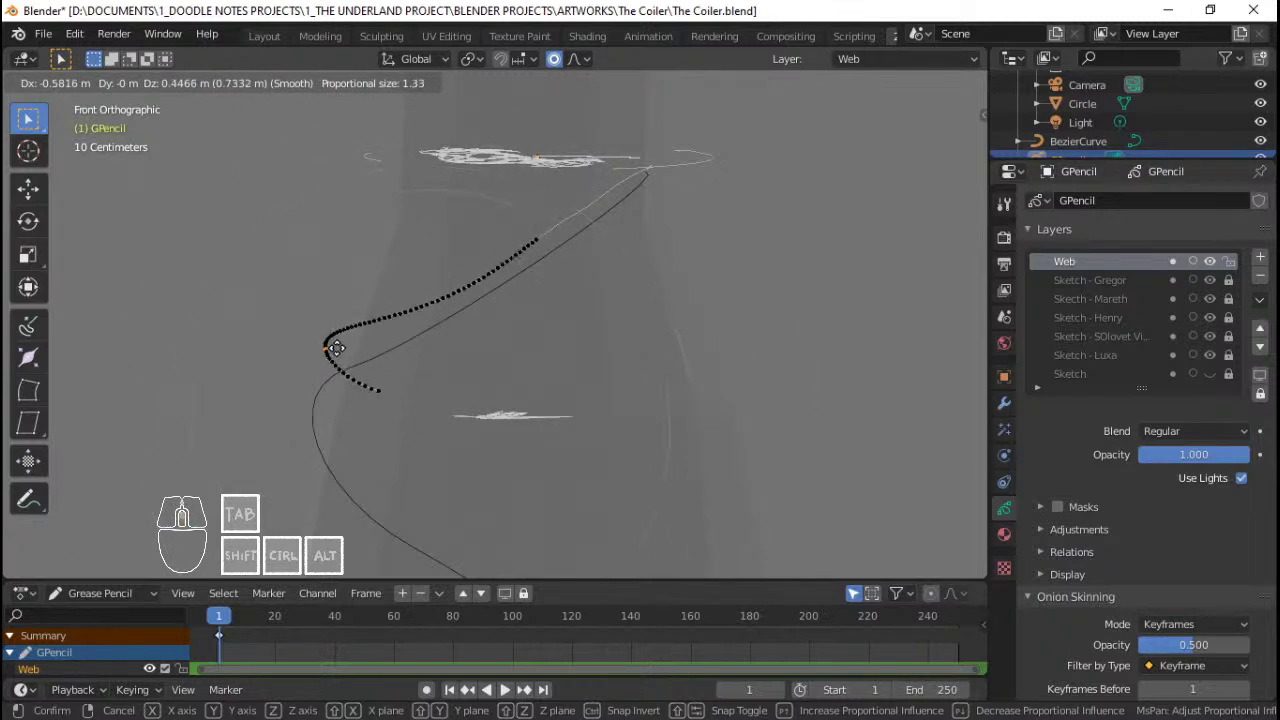
left_click(337, 348)
Step: Delete both web strokes from the Grease Pencil object and select the spiral Bezier curve in Object Mode
scroll(536, 336, "down", 4)
left_click(547, 322)
mouse_move(587, 295)
middle_mouse_down()
mouse_move(450, 269)
mouse_move(640, 362)
mouse_move(533, 341)
middle_mouse_up()
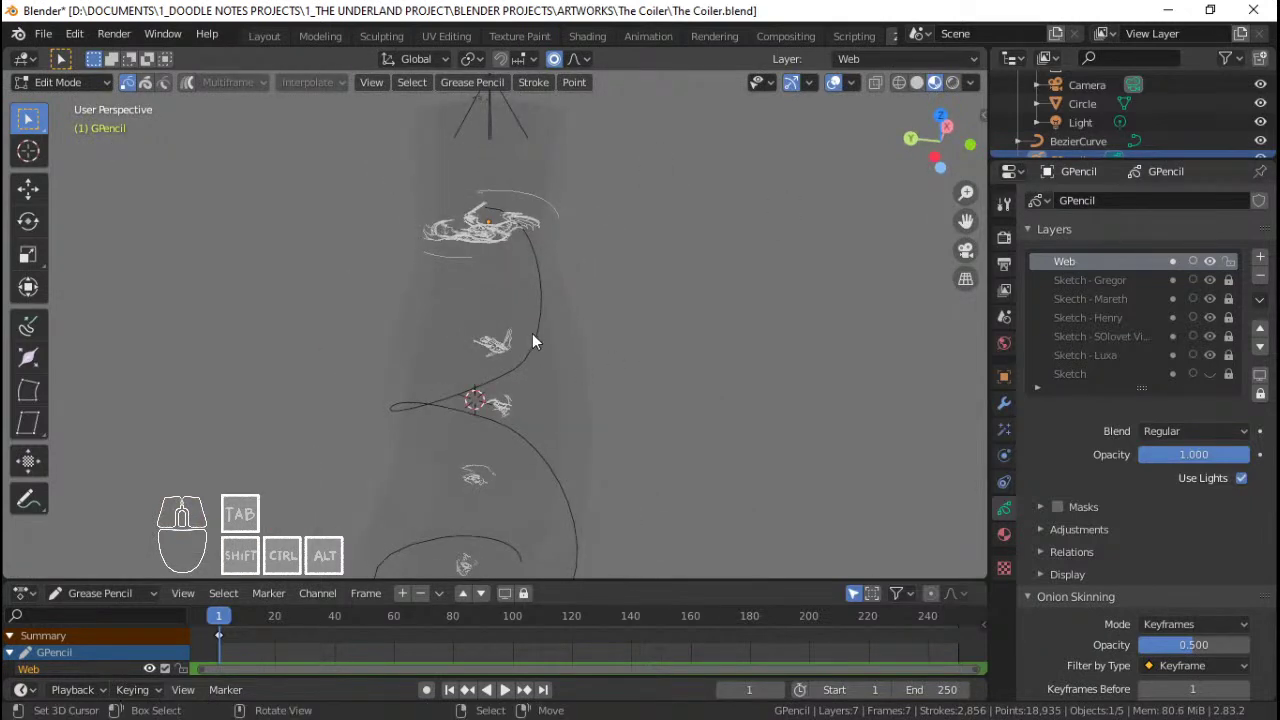
key("ctrl+Tab")
left_click(448, 343)
scroll(546, 342, "up", 1)
right_click(546, 342)
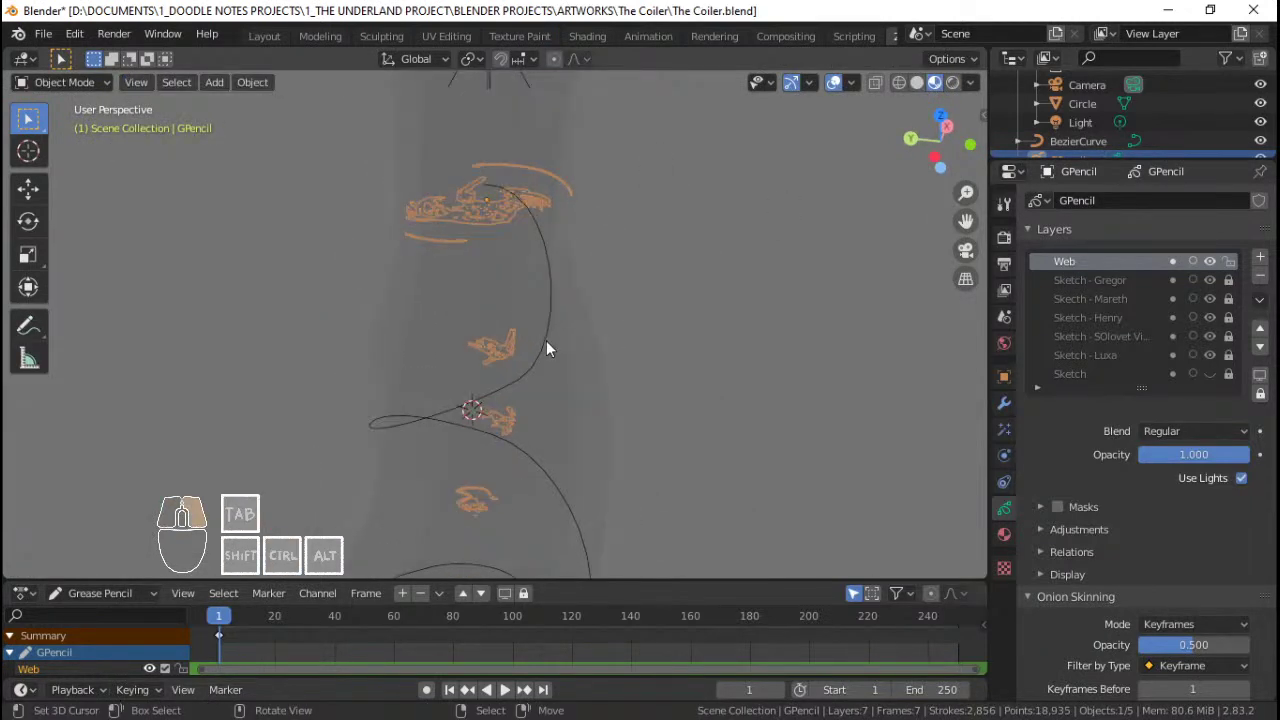
Step: Examine the spiral Bezier curve around the tunnel from several angles
scroll(620, 361, "down", 3)
middle_click_drag(623, 355, 430, 340)
scroll(621, 346, "up", 4)
key("KP_1")
scroll(619, 359, "down", 3)
middle_click_drag(553, 329, 614, 325, "shift")
key("Tab")
key("Tab")
scroll(623, 323, "up", 2)
scroll(623, 325, "down", 3)
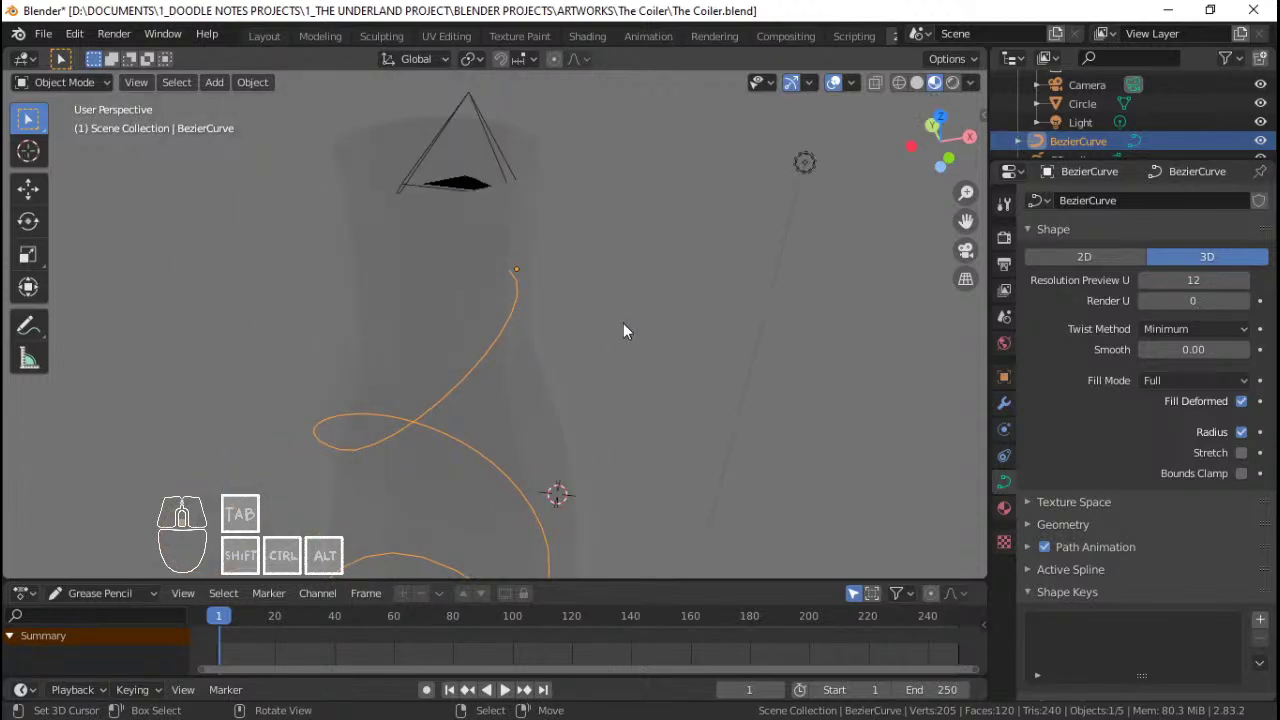
Step: Add a new Bezier curve at the 3D cursor
key("shift+a")
mouse_move(624, 322)
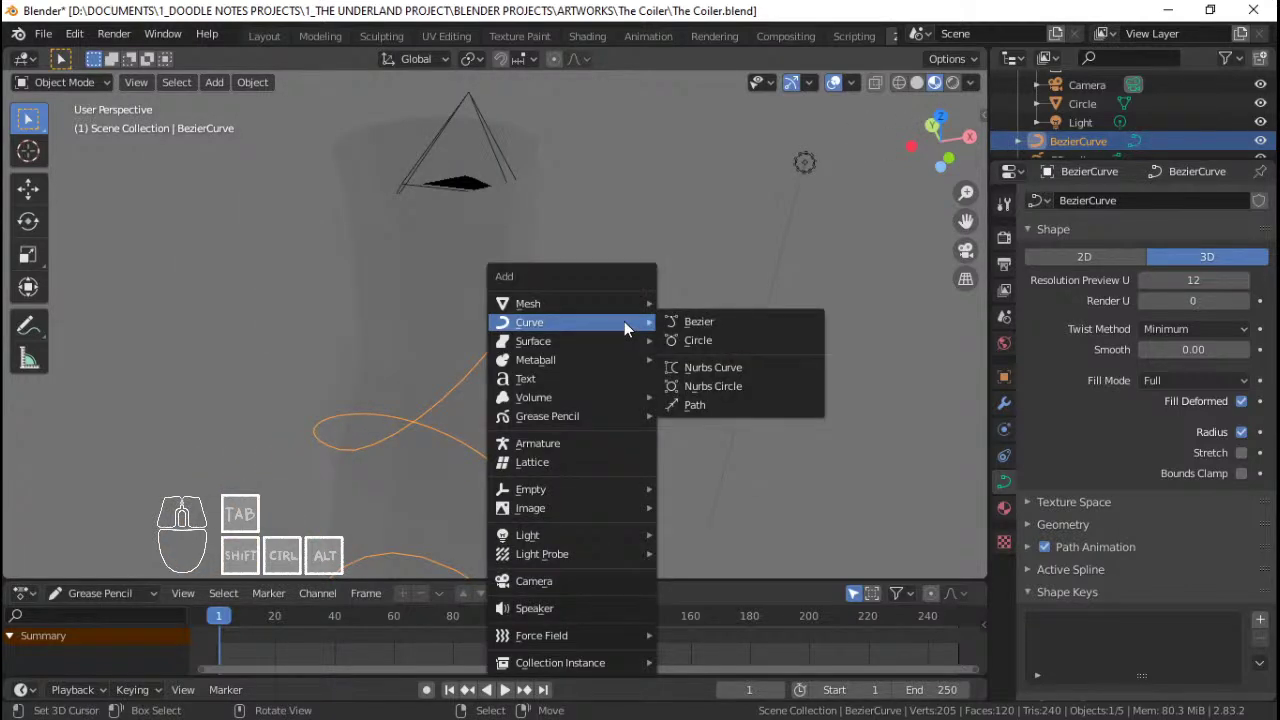
left_click(722, 323)
middle_click_drag(720, 338, 642, 378)
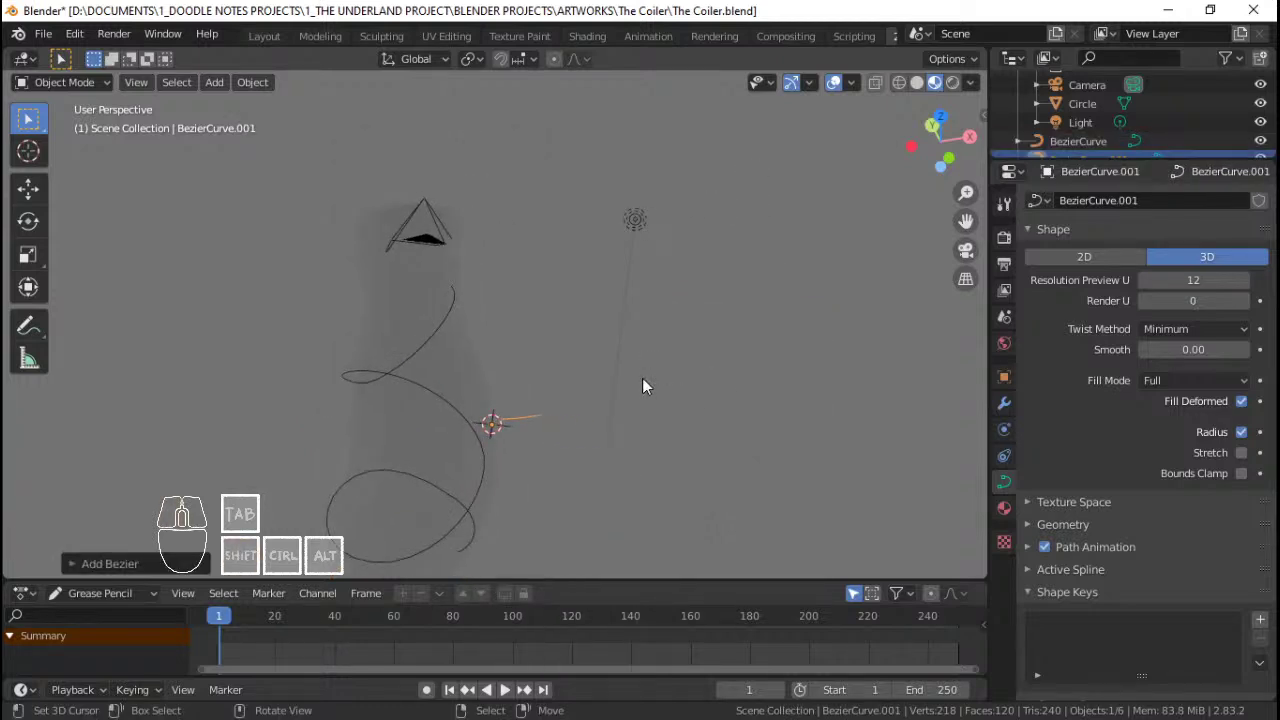
Step: Flatten the new Bezier curve into a straight line in top view by scaling its control points to 0 along Y
key("KP_7")
scroll(642, 378, "up", 4)
middle_click_drag(654, 312, 610, 379, "shift")
scroll(611, 378, "up", 6)
key("Tab")
scroll(710, 391, "down", 1)
scroll(710, 391, "down", 5)
key("s")
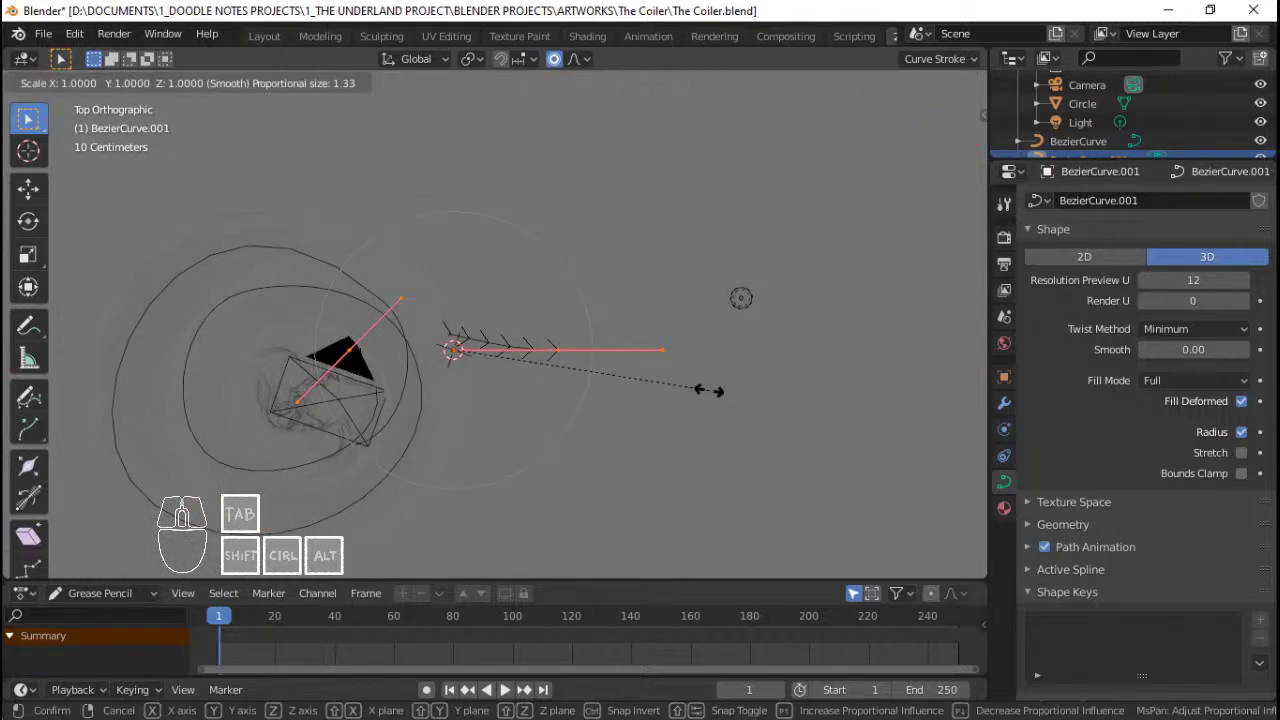
type("y0")
key("Return")
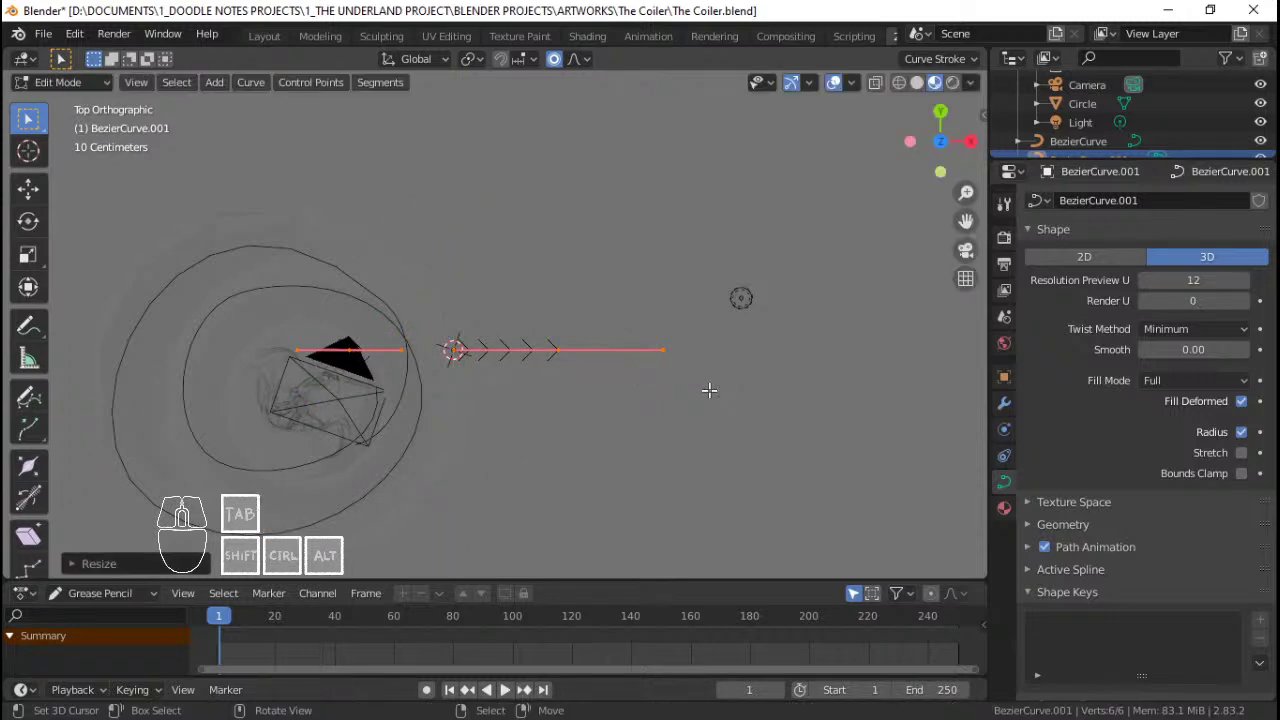
Step: Move the straight curve's control points along X so the whole line lies beyond its origin
scroll(600, 296, "up", 2)
key("g")
key("x")
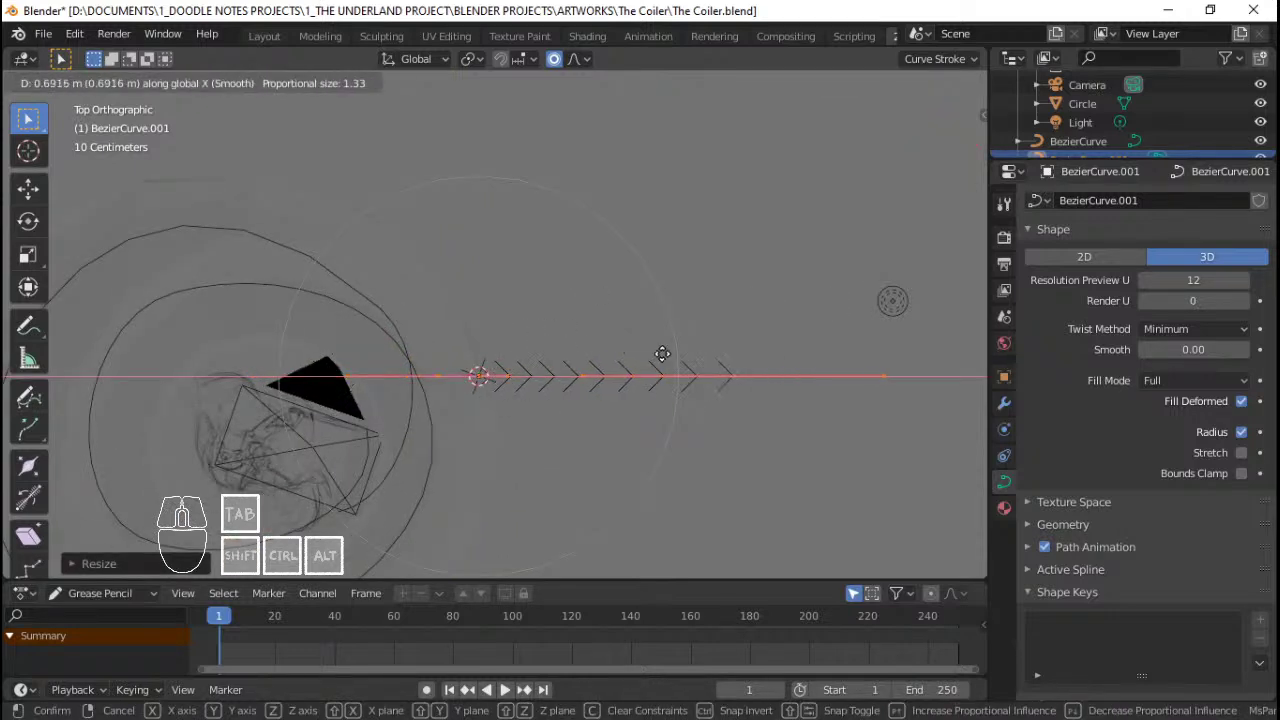
left_click(838, 340)
scroll(820, 346, "down", 2)
middle_click_drag(808, 349, 729, 347, "shift")
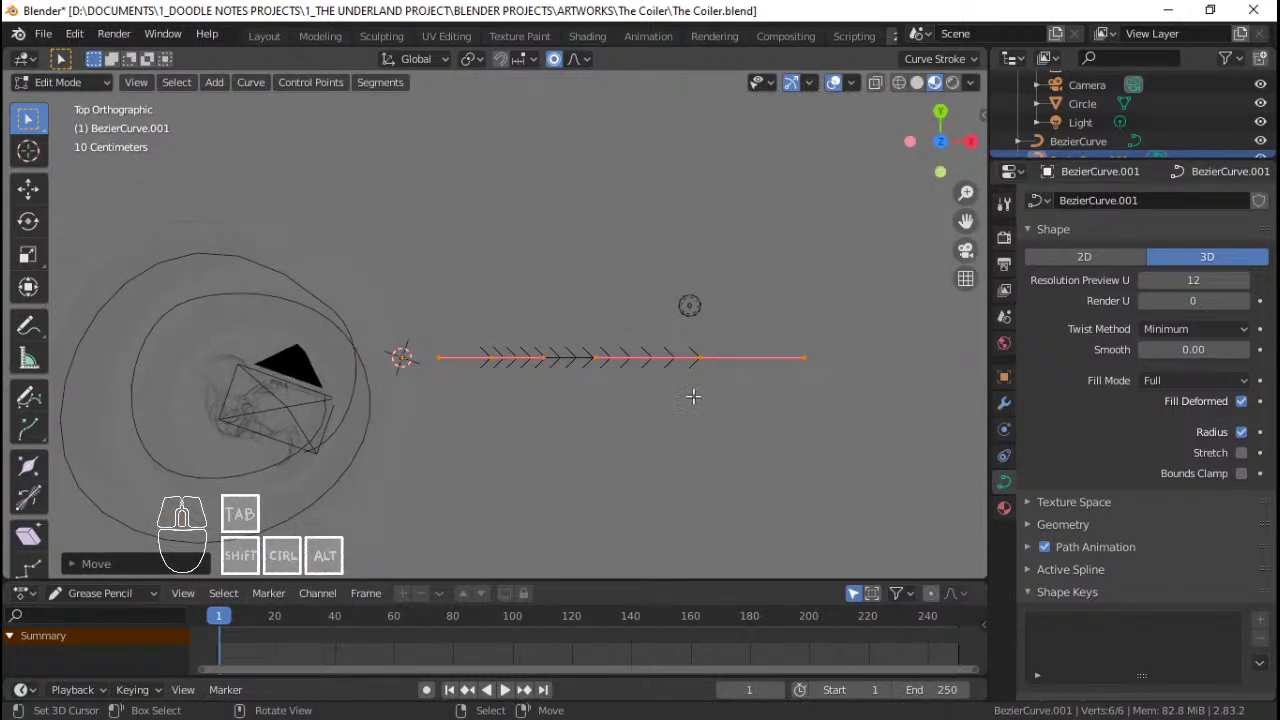
Step: Rotate the line's two end control points in opposite directions to bow it into a shallow arc, and return to Object Mode
scroll(624, 397, "up", 3)
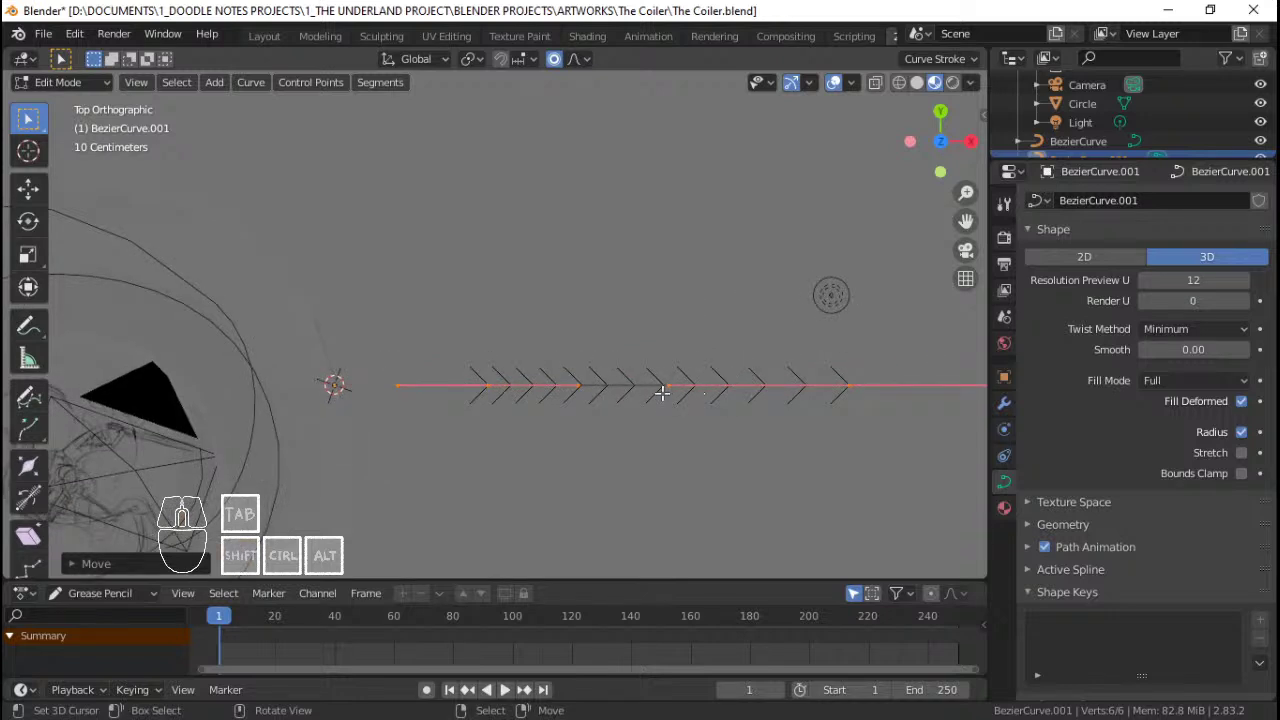
right_click(489, 386)
key("r")
left_click(753, 425)
right_click(848, 387)
key("r")
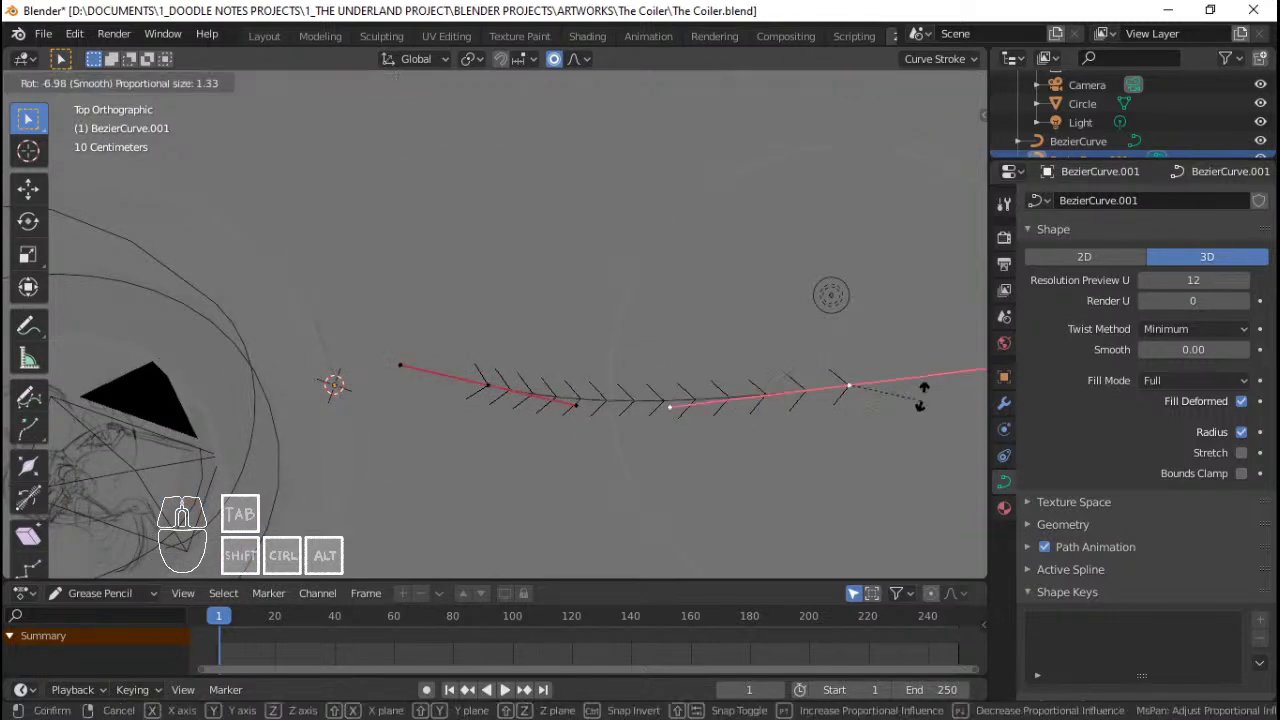
left_click(775, 387)
right_click(491, 384)
key("r")
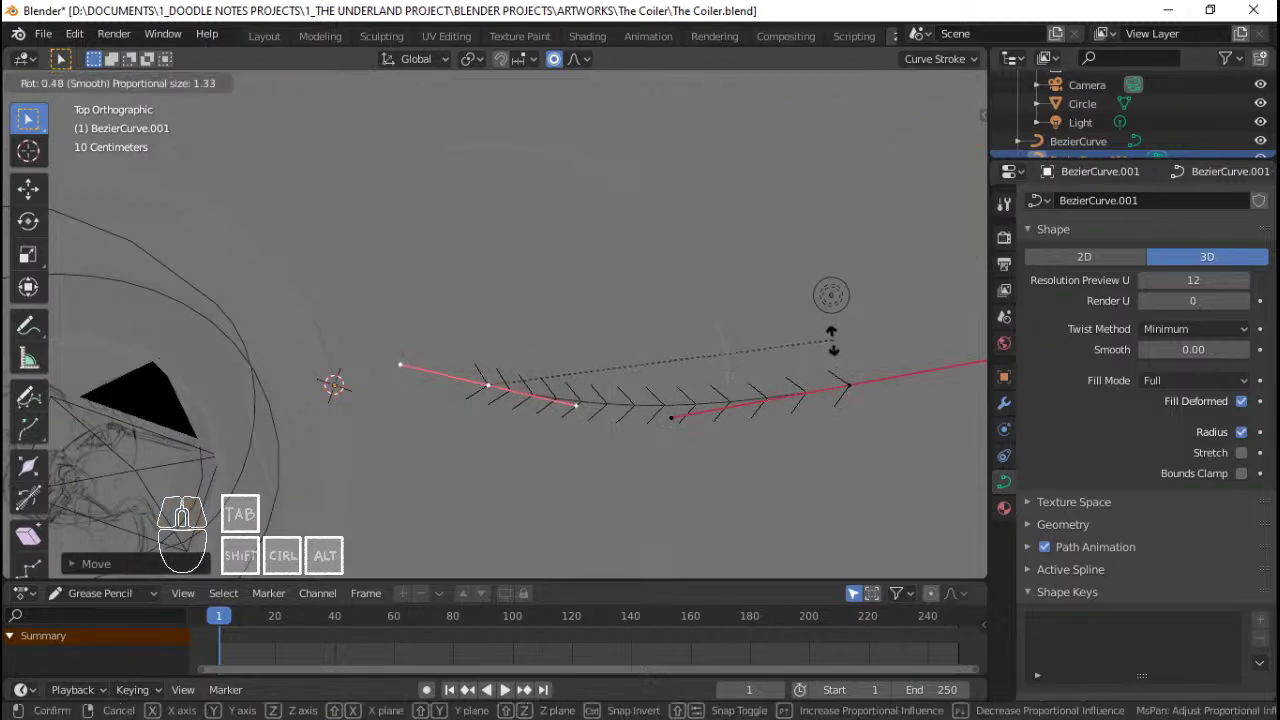
left_click(836, 368)
scroll(560, 388, "down", 3)
middle_click_drag(547, 389, 573, 387, "shift")
key("Tab")
Step: Select the spiral Bezier curve and frame it in the camera view
middle_click_drag(526, 423, 592, 376)
right_click(520, 374)
right_click(508, 383)
scroll(510, 383, "up", 5)
middle_click_drag(592, 376, 565, 360)
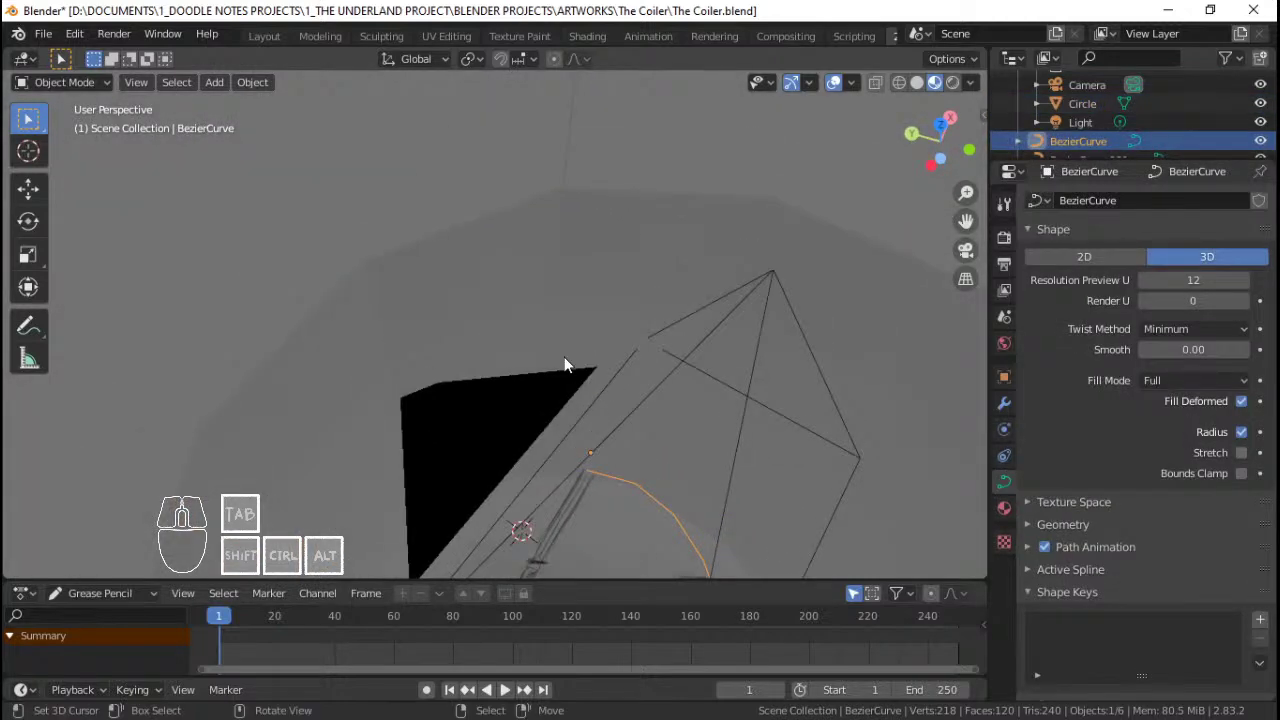
key("KP_0")
scroll(564, 362, "up", 2)
middle_click_drag(666, 236, 500, 415, "shift")
scroll(600, 260, "down", 2)
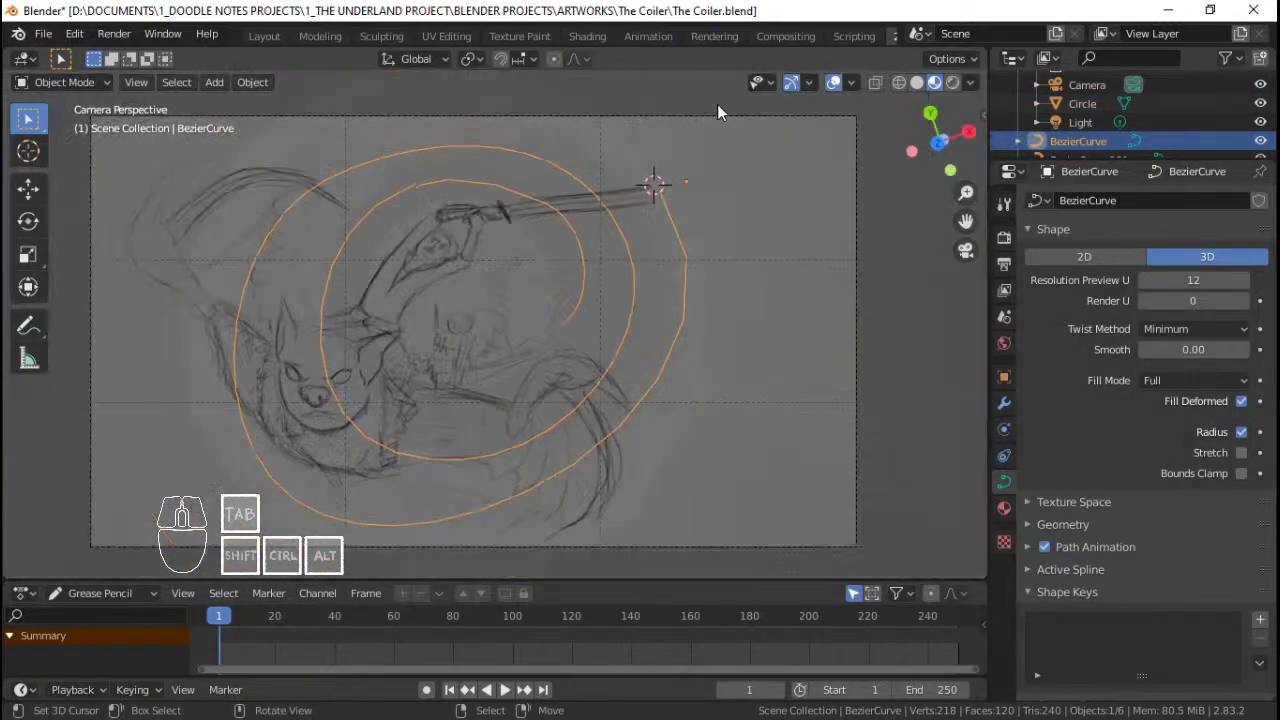
scroll(680, 160, "down", 1)
middle_click_drag(622, 243, 592, 251, "shift")
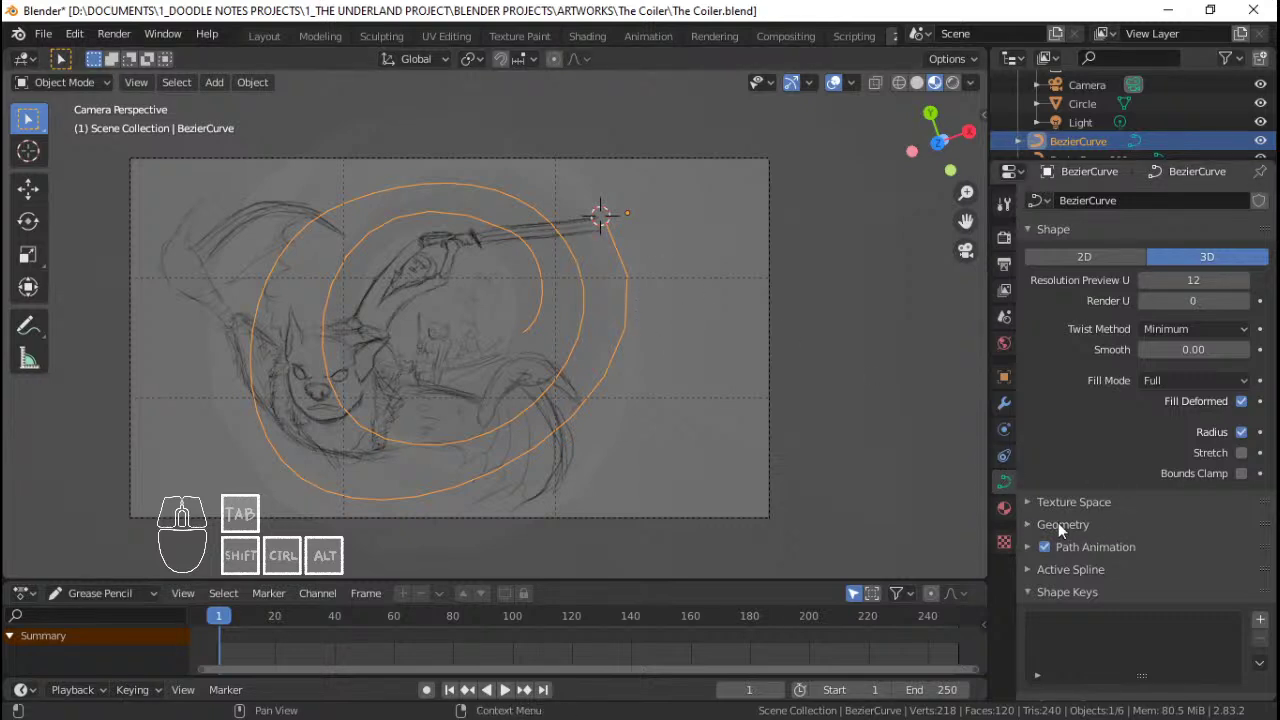
Step: Set the spiral curve's bevel object to BezierCurve.001
scroll(1103, 547, "down", 1)
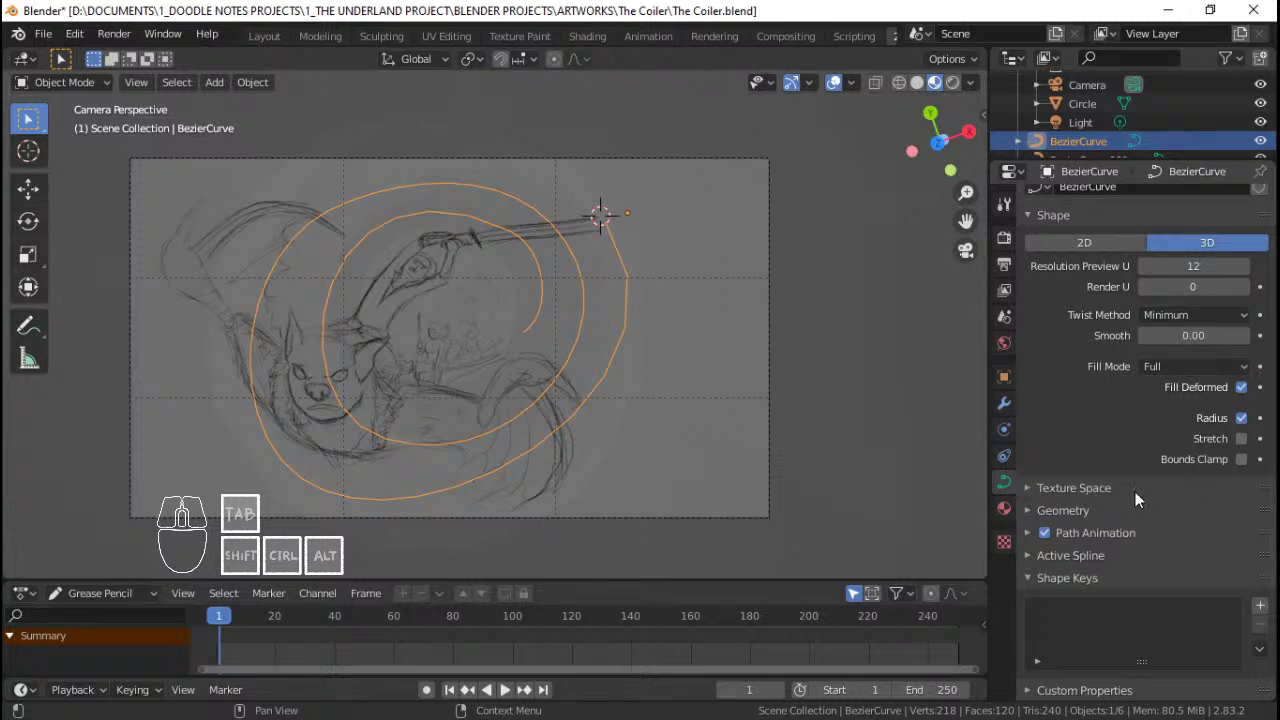
left_click(1076, 512)
scroll(1082, 514, "down", 3)
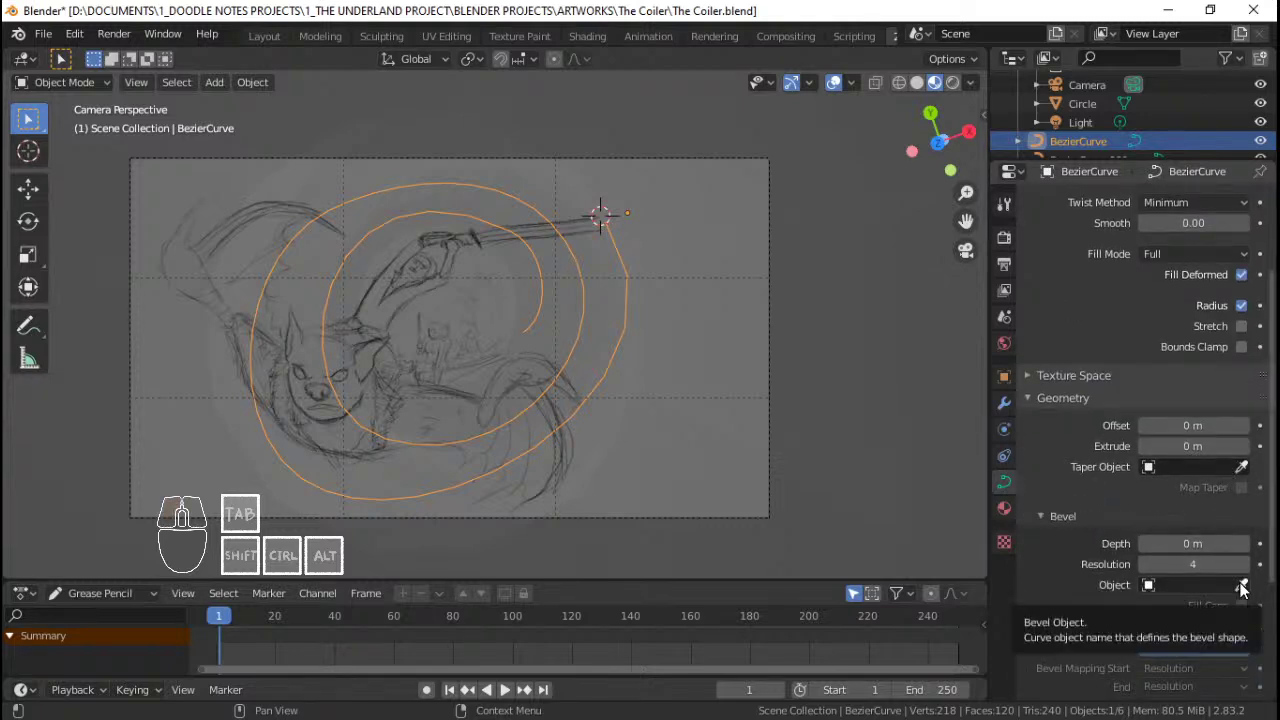
left_click(1185, 586)
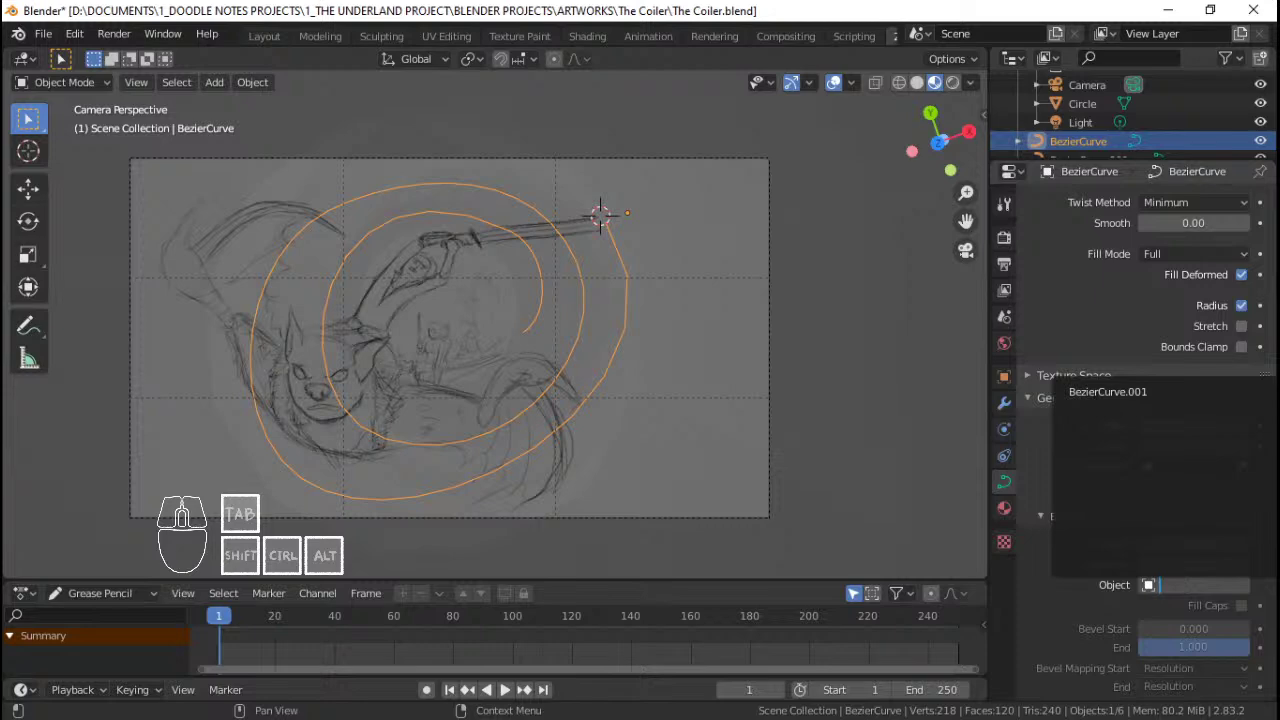
left_click(1116, 396)
scroll(560, 360, "down", 2)
Step: Switch the viewport to solid shading and view the spiral ribbon from the side
middle_click_drag(539, 361, 778, 168)
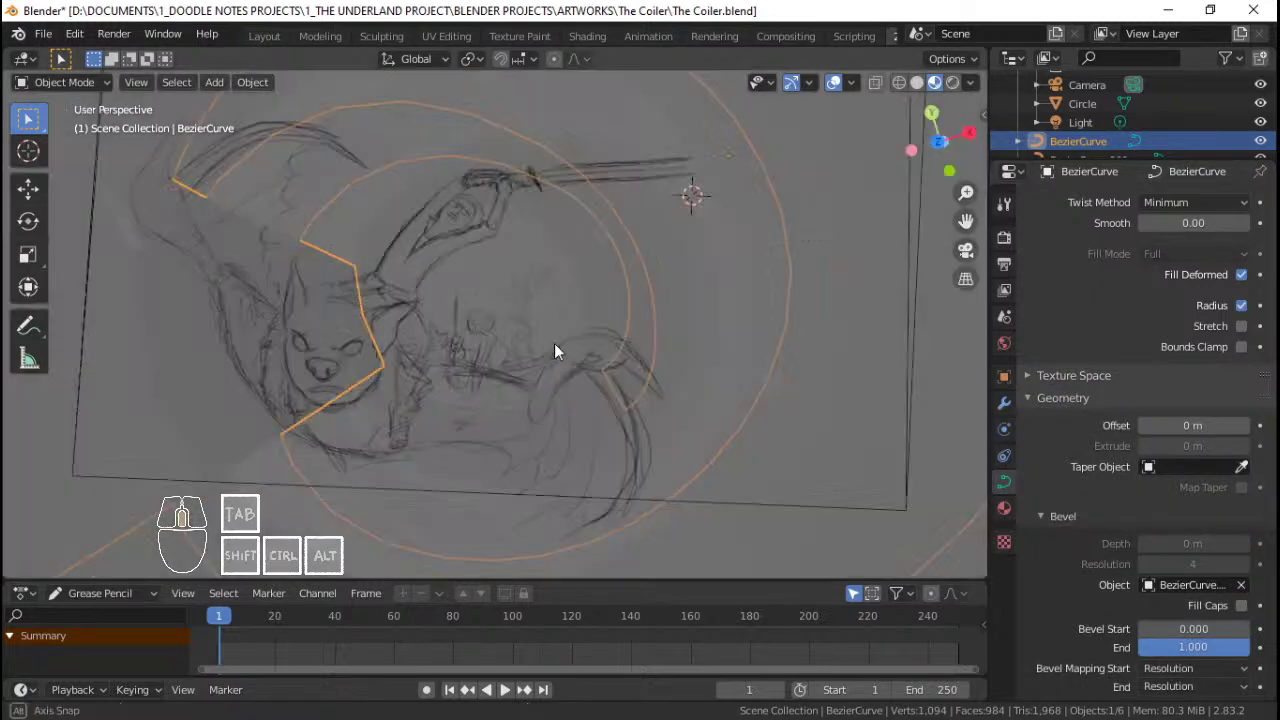
scroll(600, 318, "down", 2)
left_click(915, 83)
mouse_move(597, 286)
middle_mouse_down()
mouse_move(533, 274)
mouse_move(566, 366)
mouse_move(478, 324)
mouse_move(656, 369)
mouse_move(780, 371)
mouse_move(756, 462)
mouse_move(662, 373)
middle_mouse_up()
Step: Shrink the radius of all the spiral's control points to about 0.14 to narrow the ribbon
key("Tab")
key("a")
key("alt+s")
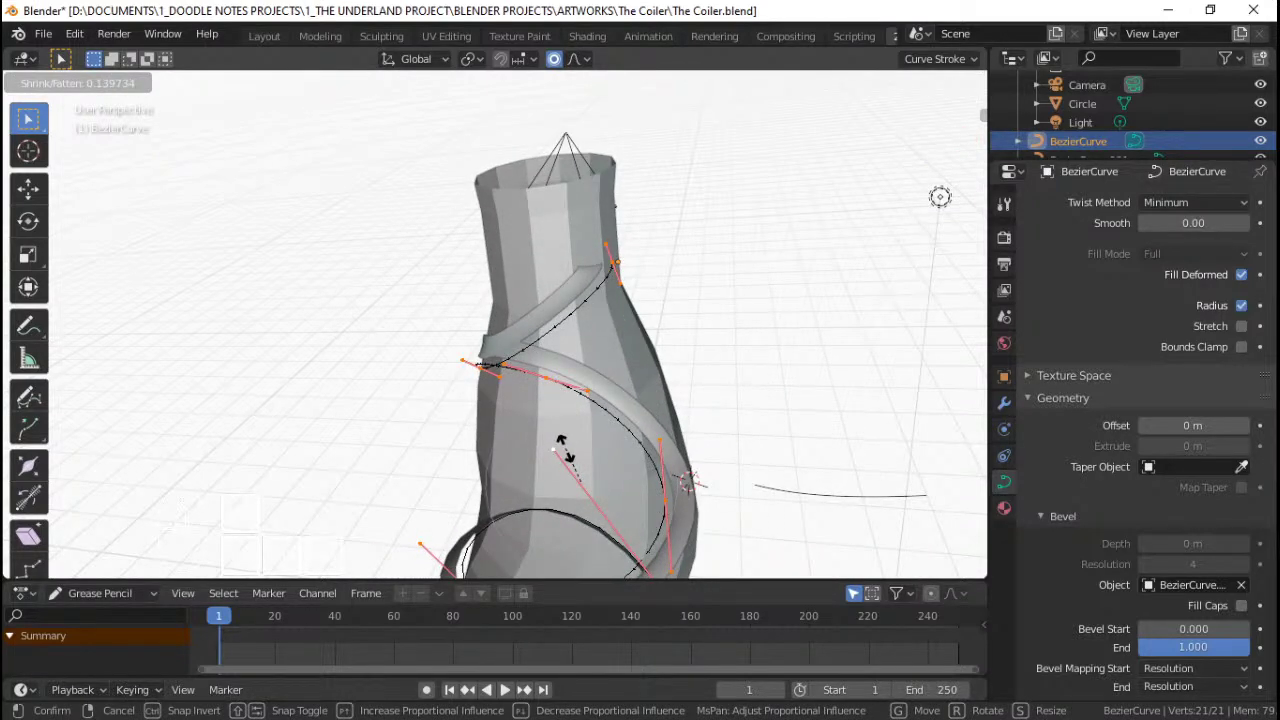
left_click(566, 449)
Step: Shrink the radius of the spiral's uppermost control point to taper the ribbon's upper end into a thin tip
scroll(655, 328, "up", 3)
middle_click_drag(663, 326, 659, 395)
middle_click_drag(680, 250, 704, 332, "shift")
scroll(658, 351, "up", 2)
right_click(658, 311)
scroll(706, 331, "up", 2)
key("alt+s")
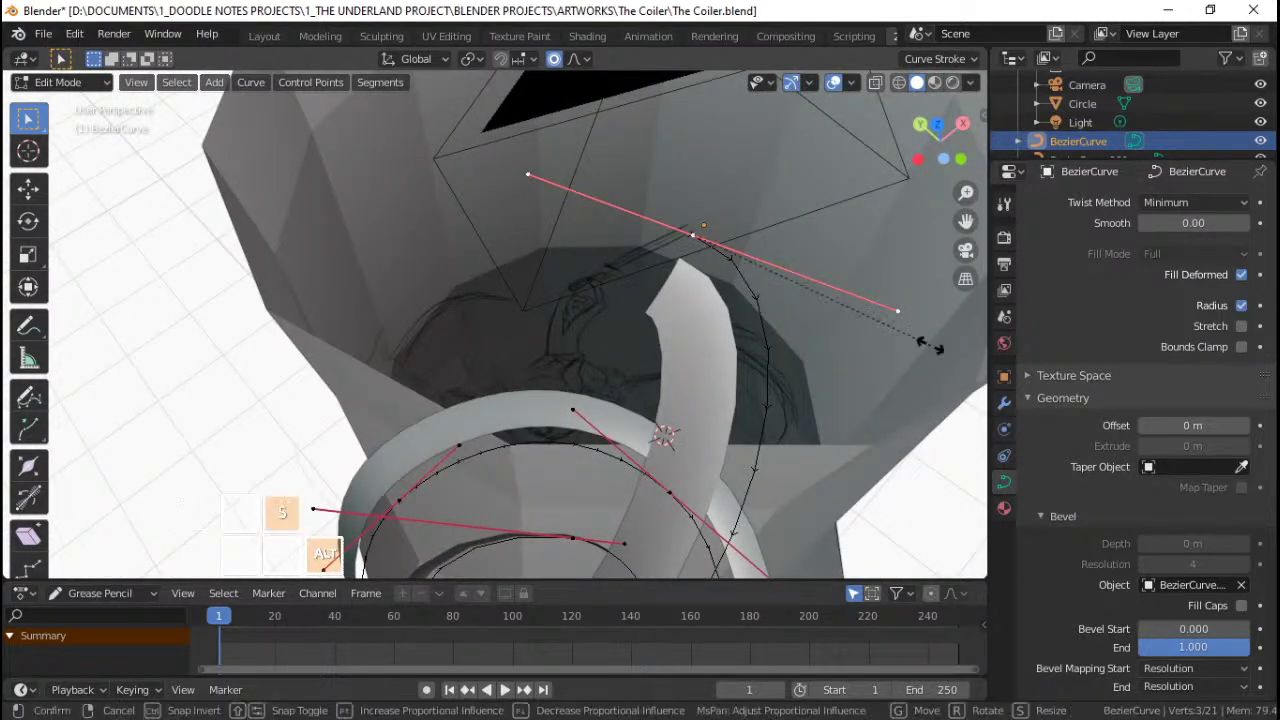
left_click(692, 236)
scroll(677, 360, "down", 3)
middle_click_drag(677, 360, 584, 204)
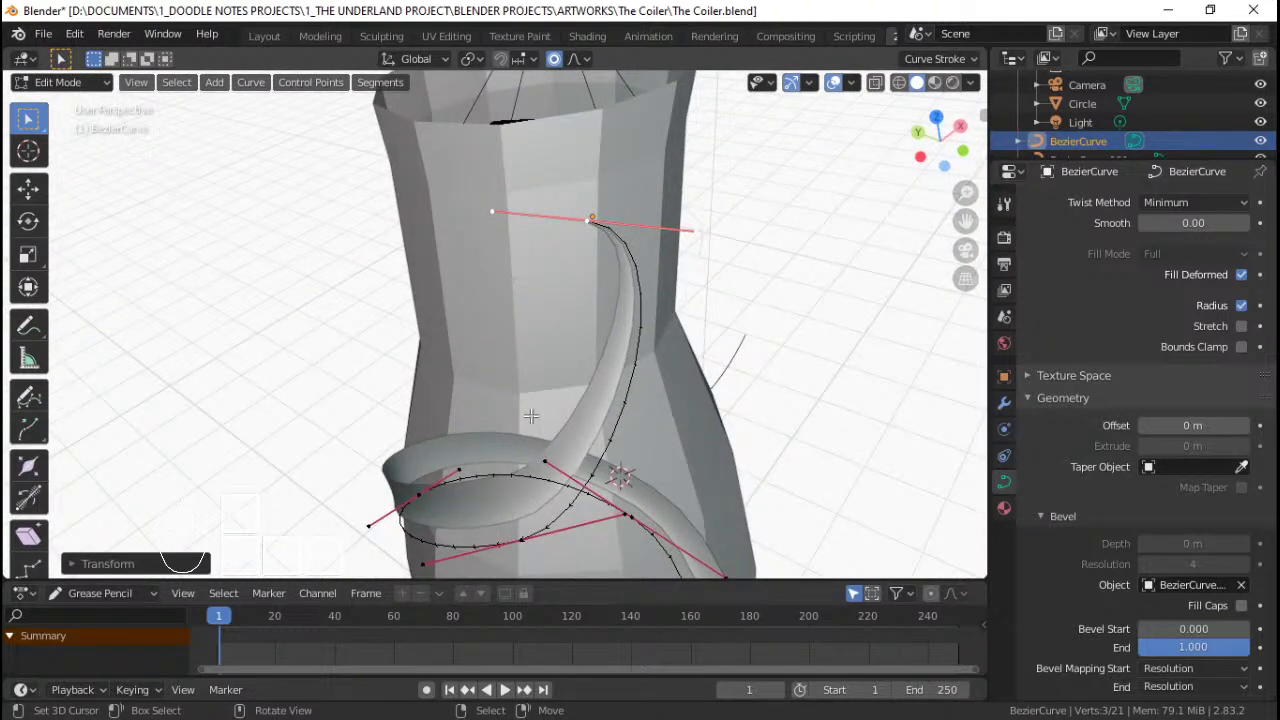
key("KP_0")
scroll(556, 426, "up", 6)
middle_click_drag(615, 402, 638, 401, "shift")
scroll(638, 401, "down", 4)
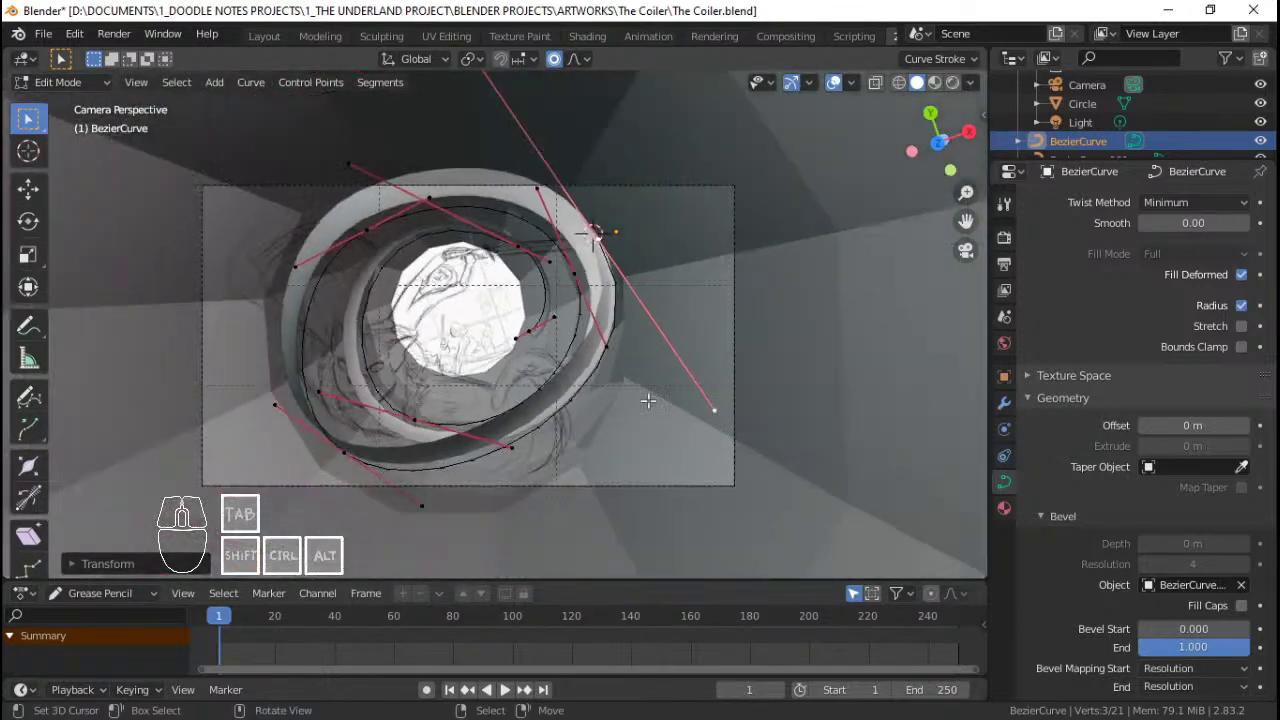
key("a")
middle_click_drag(774, 371, 791, 363, "ctrl")
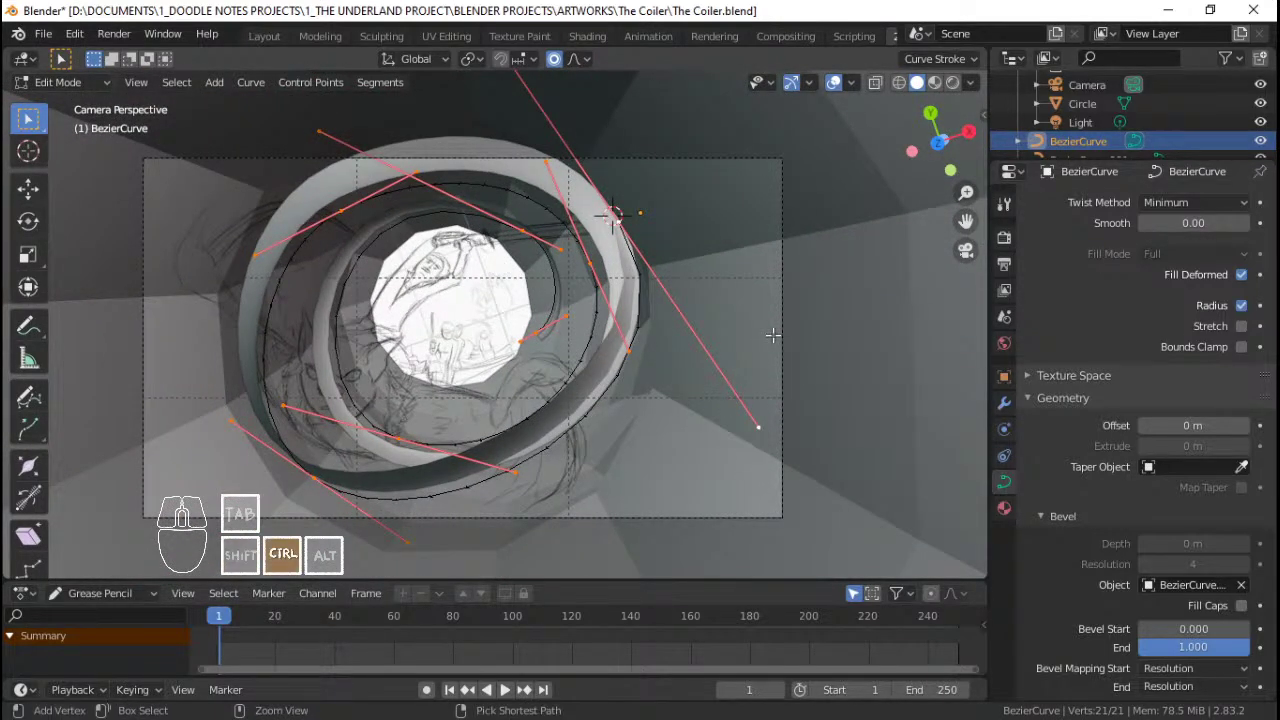
key("r")
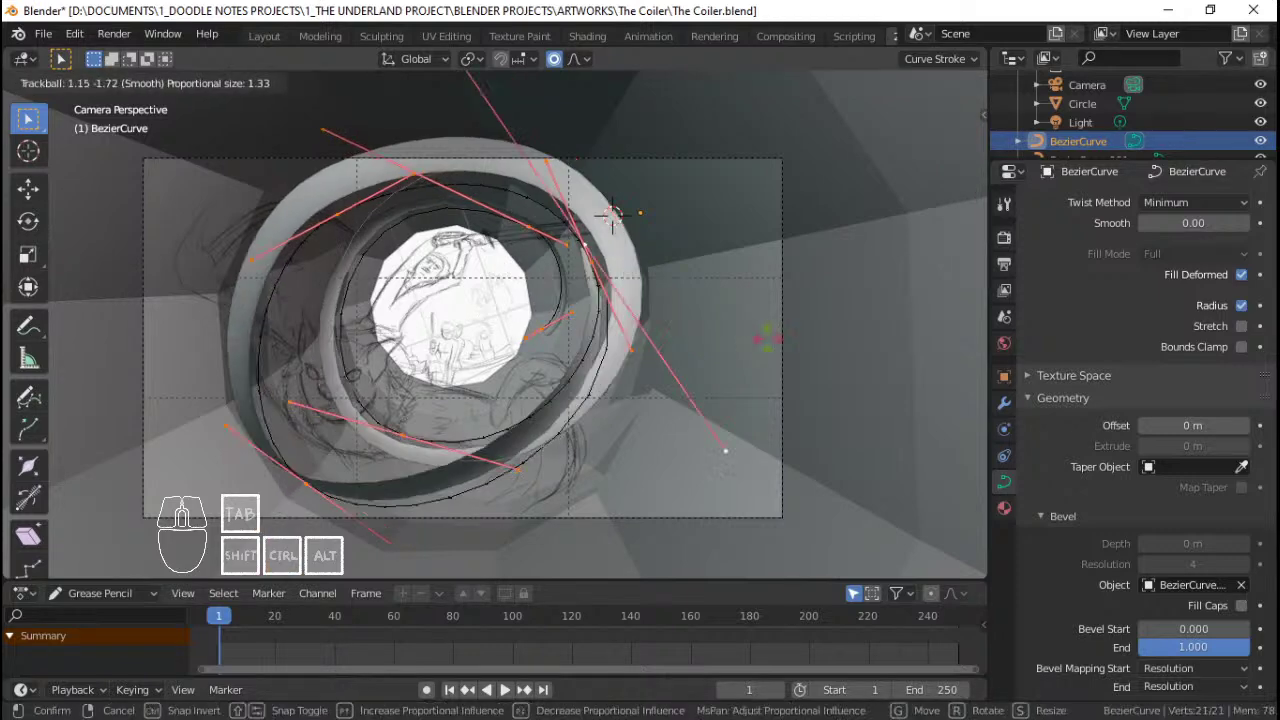
key("Escape")
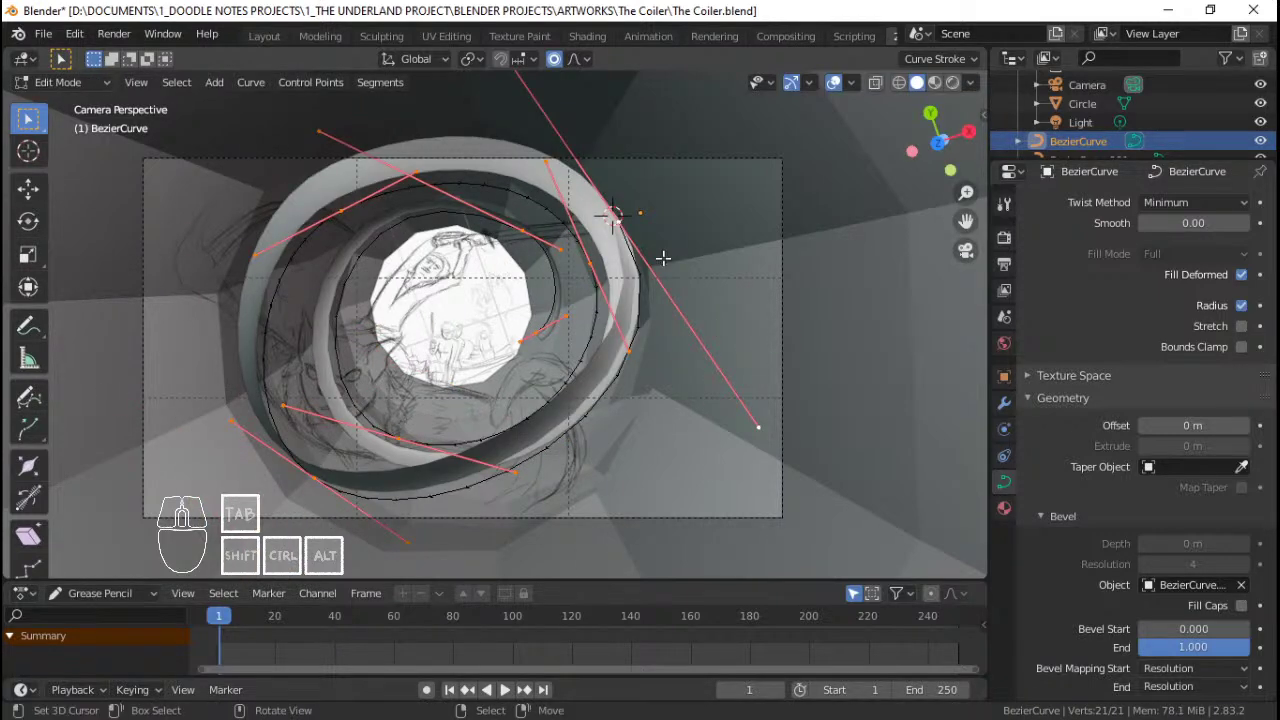
middle_click_drag(729, 303, 809, 309)
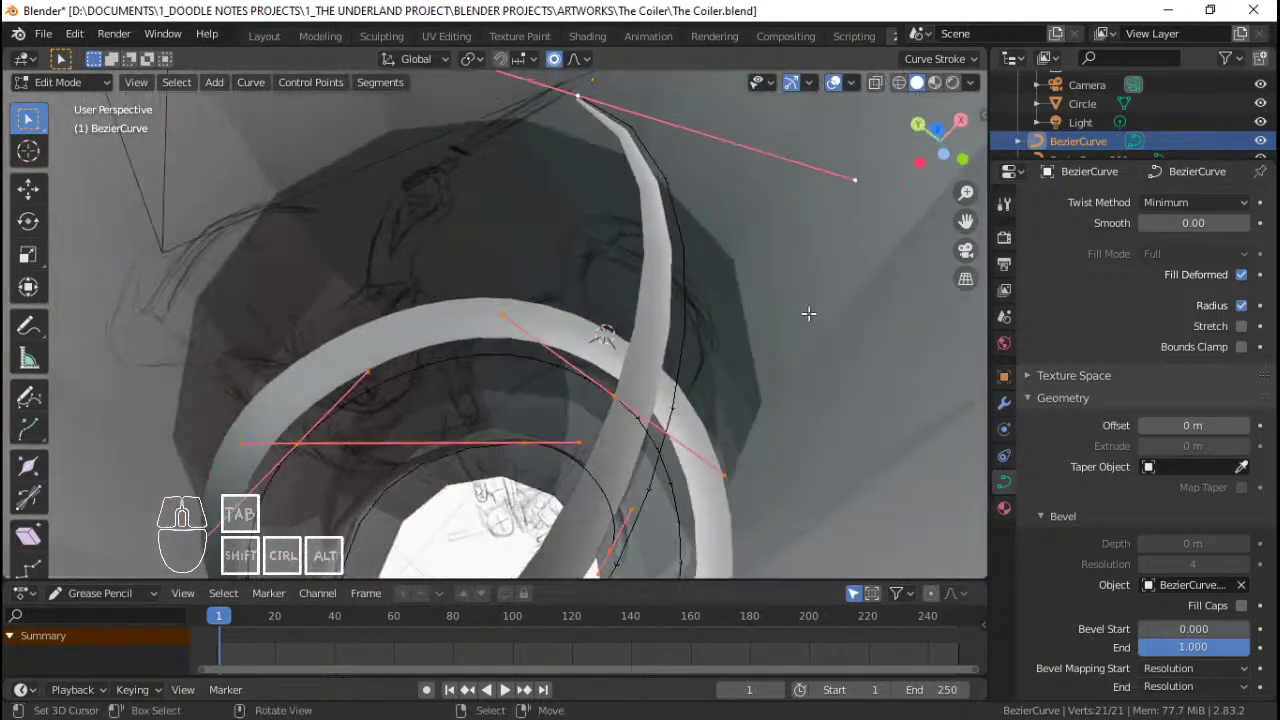
middle_click_drag(778, 354, 721, 291)
scroll(651, 334, "down", 2)
scroll(611, 326, "up", 3)
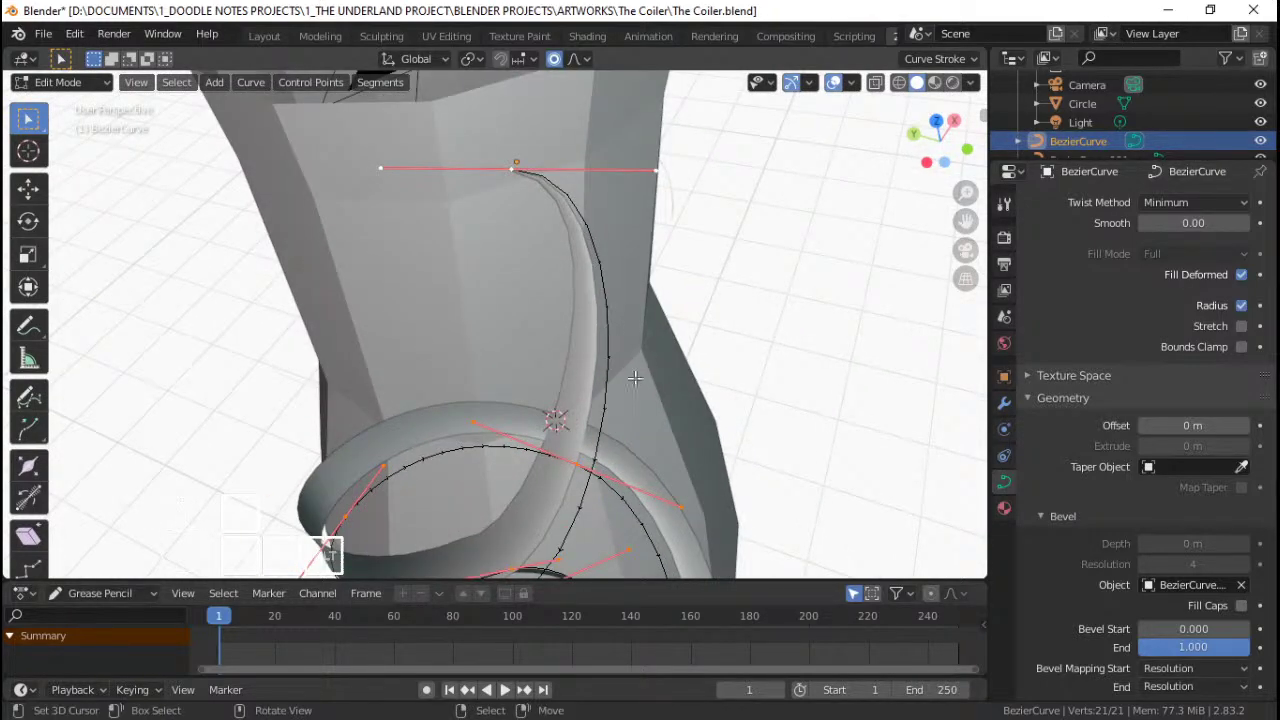
middle_click_drag(656, 344, 737, 306)
key("r")
key("r")
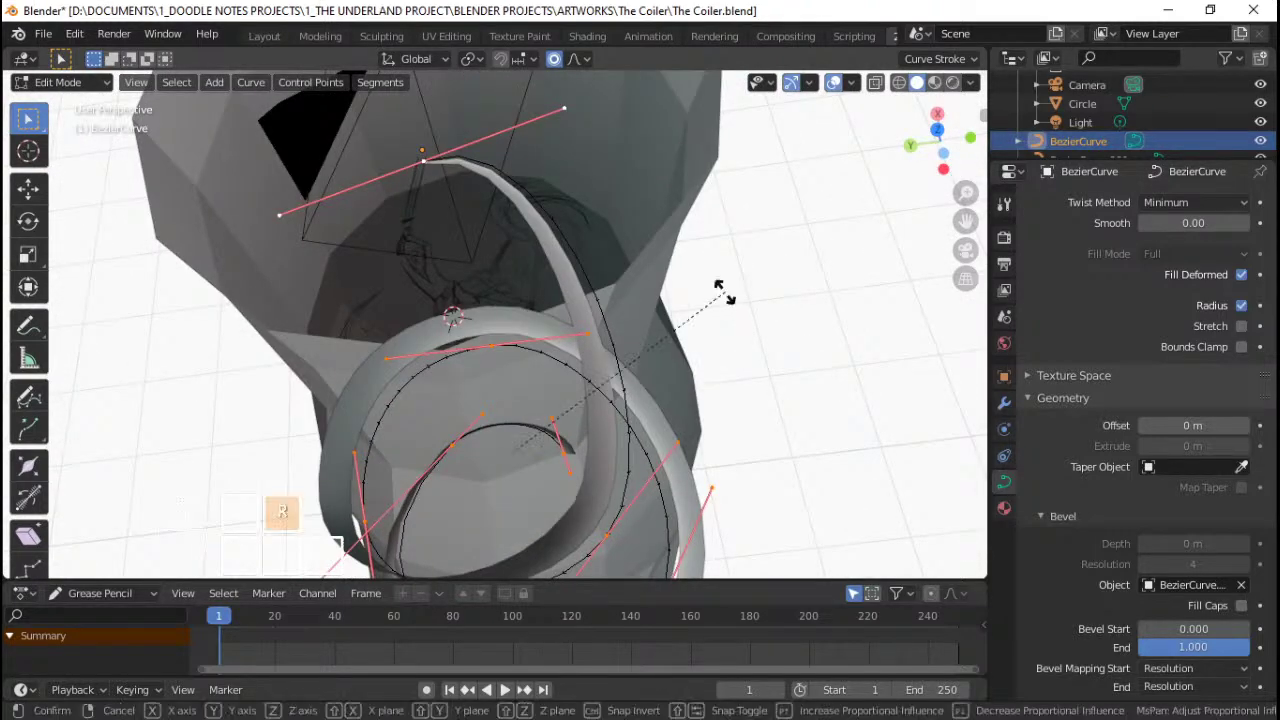
right_click(766, 249)
Step: Shrink the radius of the spiral's lowest end point to taper the ribbon's lower end into a thin tip
middle_click_drag(640, 262, 657, 289, "ctrl")
scroll(582, 311, "down", 3)
scroll(583, 309, "up", 3)
middle_click_drag(656, 338, 518, 393)
scroll(519, 435, "up", 1)
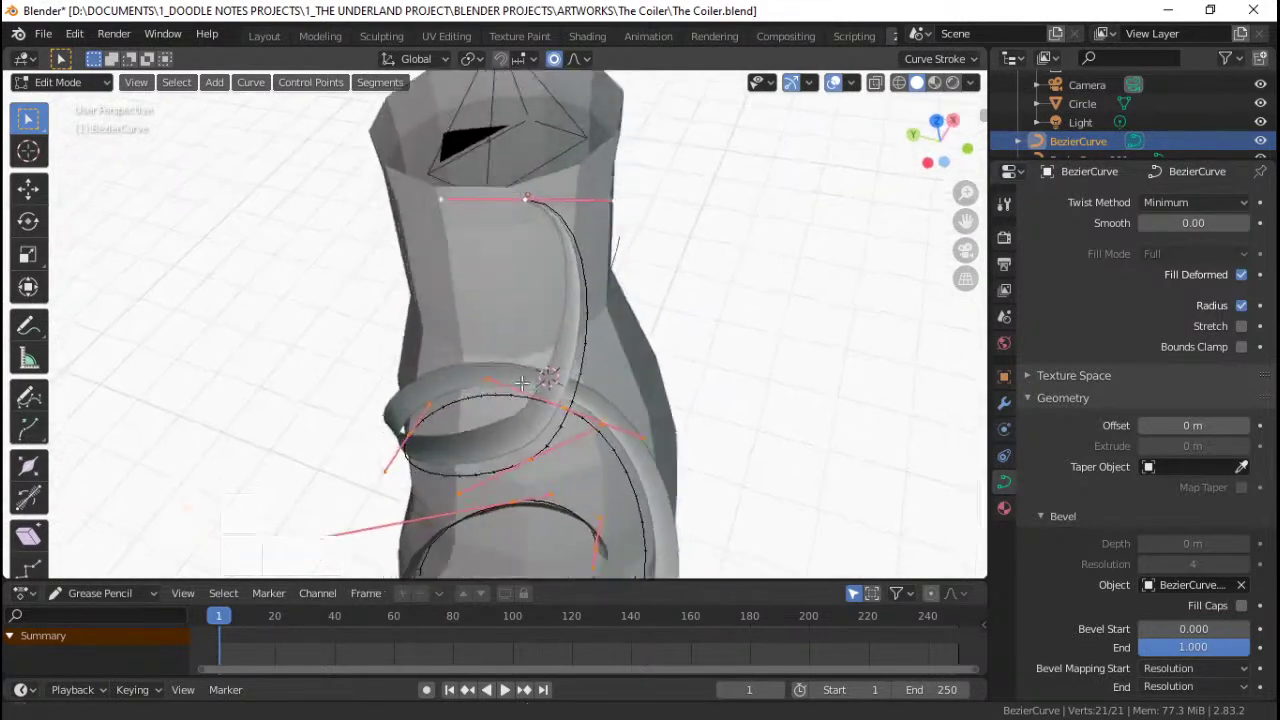
scroll(518, 393, "down", 4)
middle_click_drag(545, 520, 572, 470, "shift")
middle_click_drag(578, 490, 565, 323)
scroll(564, 323, "up", 4)
right_click(564, 467)
key("alt+s")
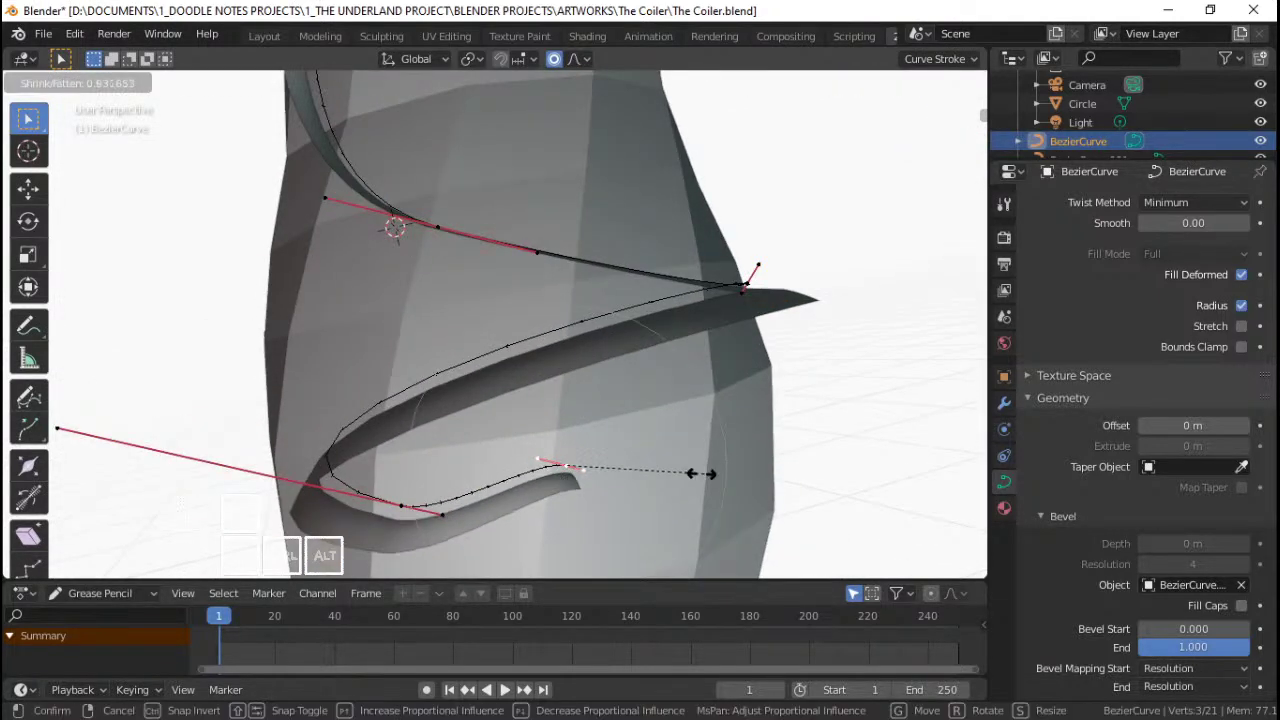
left_click(567, 462)
middle_click_drag(567, 462, 600, 456)
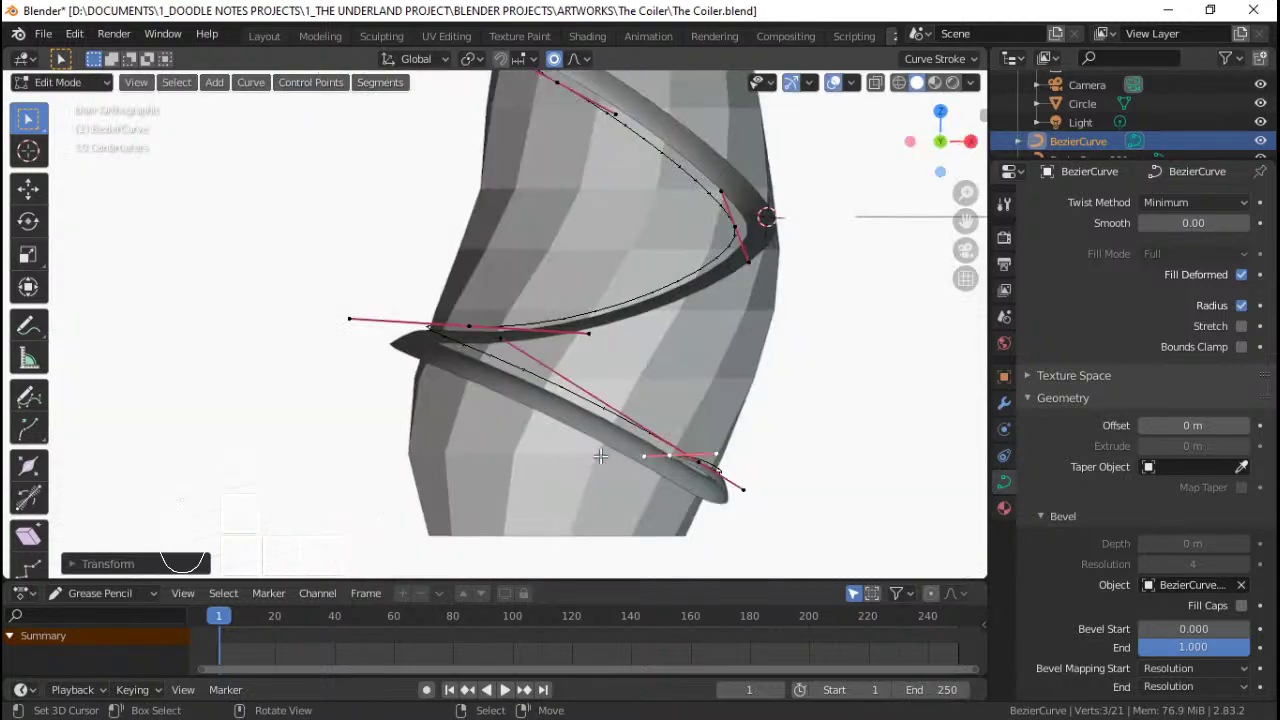
Step: In the front view, lower the spiral's lowest end point and raise the neighbouring control point to reshape the tail's bend
key("g")
left_click(674, 421)
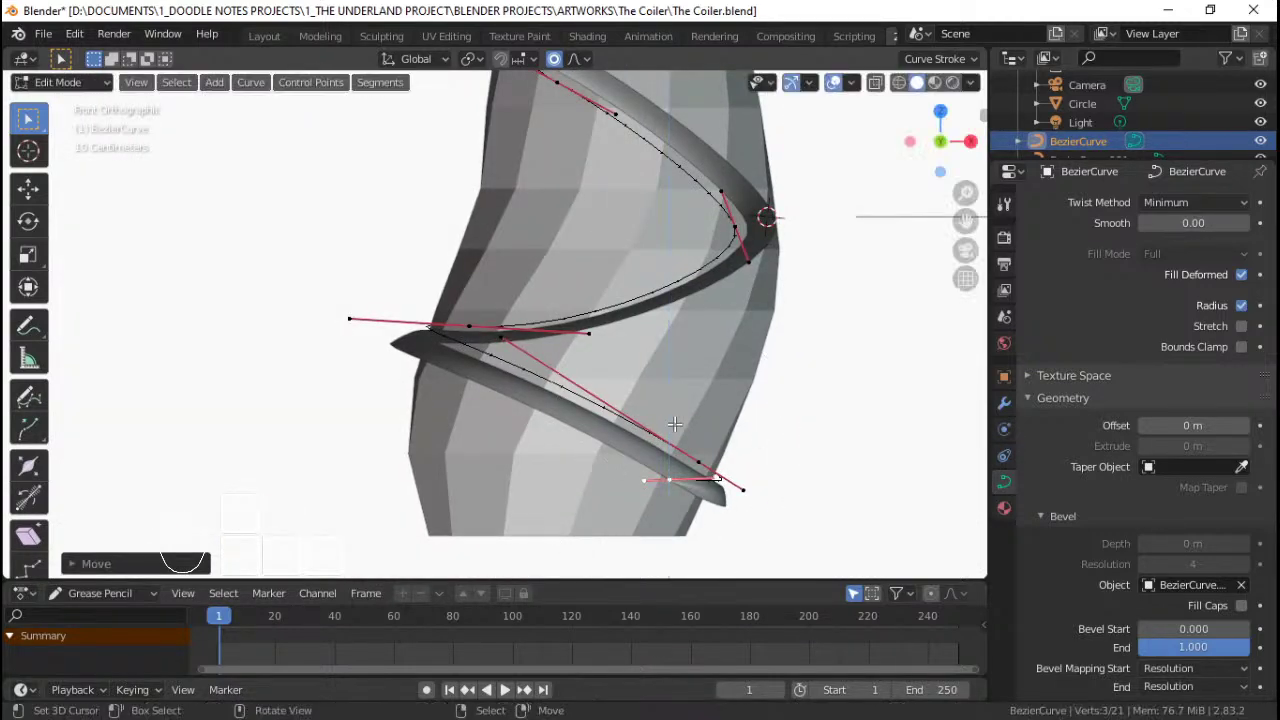
middle_click_drag(689, 436, 752, 501)
key("KP_1")
key("g")
left_click(713, 427)
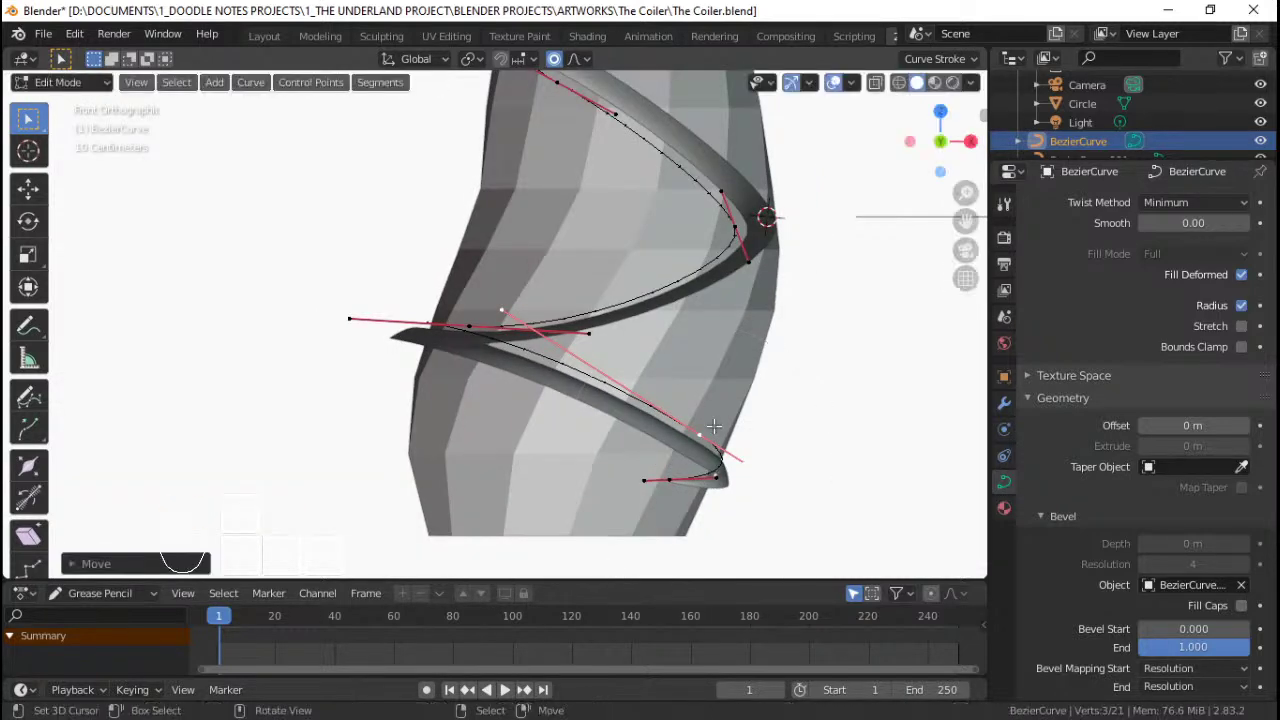
key("g")
right_click(820, 420)
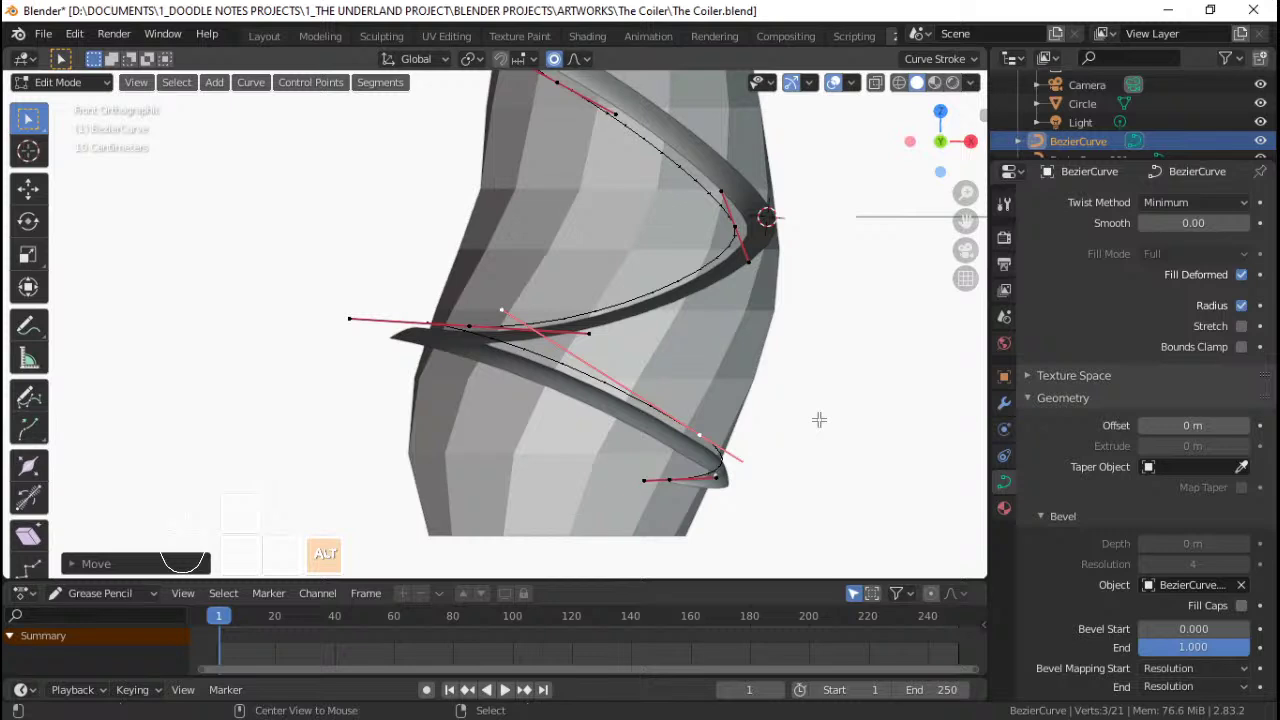
key("ctrl")
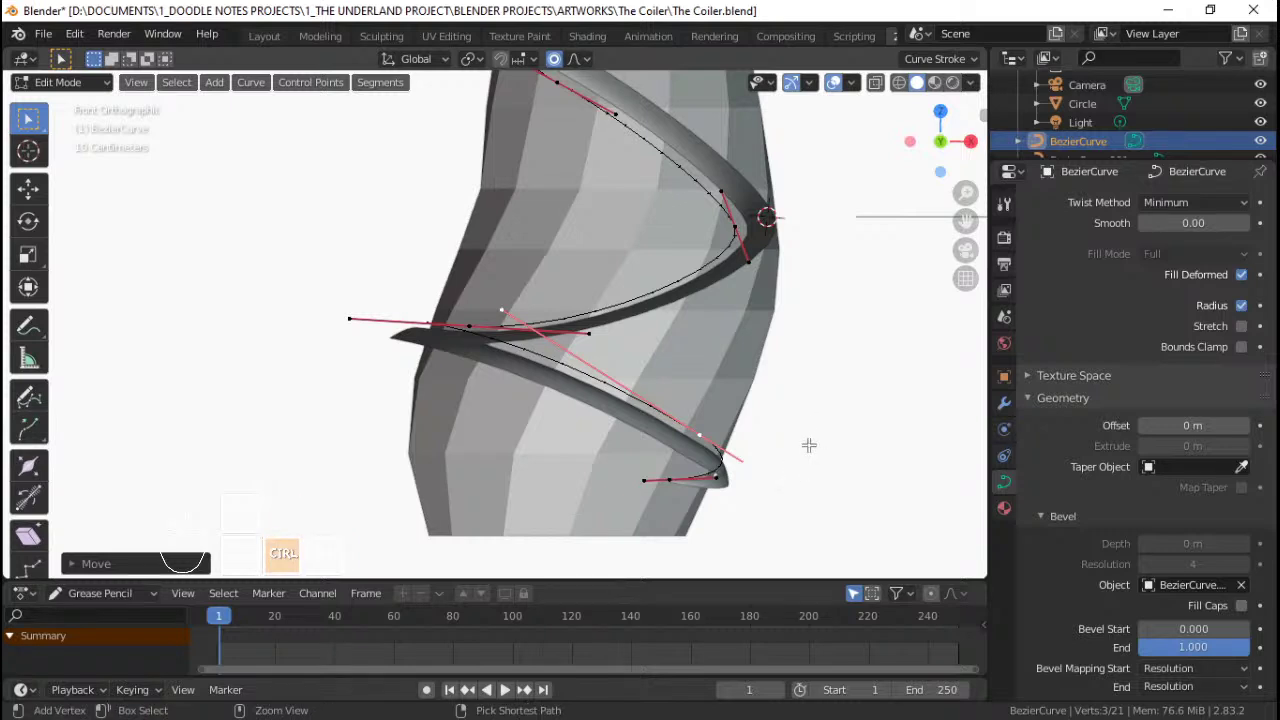
key("ctrl+z")
Step: Examine the ribbon's orientation along the tubular mesh from several angles and distances
middle_click_drag(786, 447, 578, 424)
key("a")
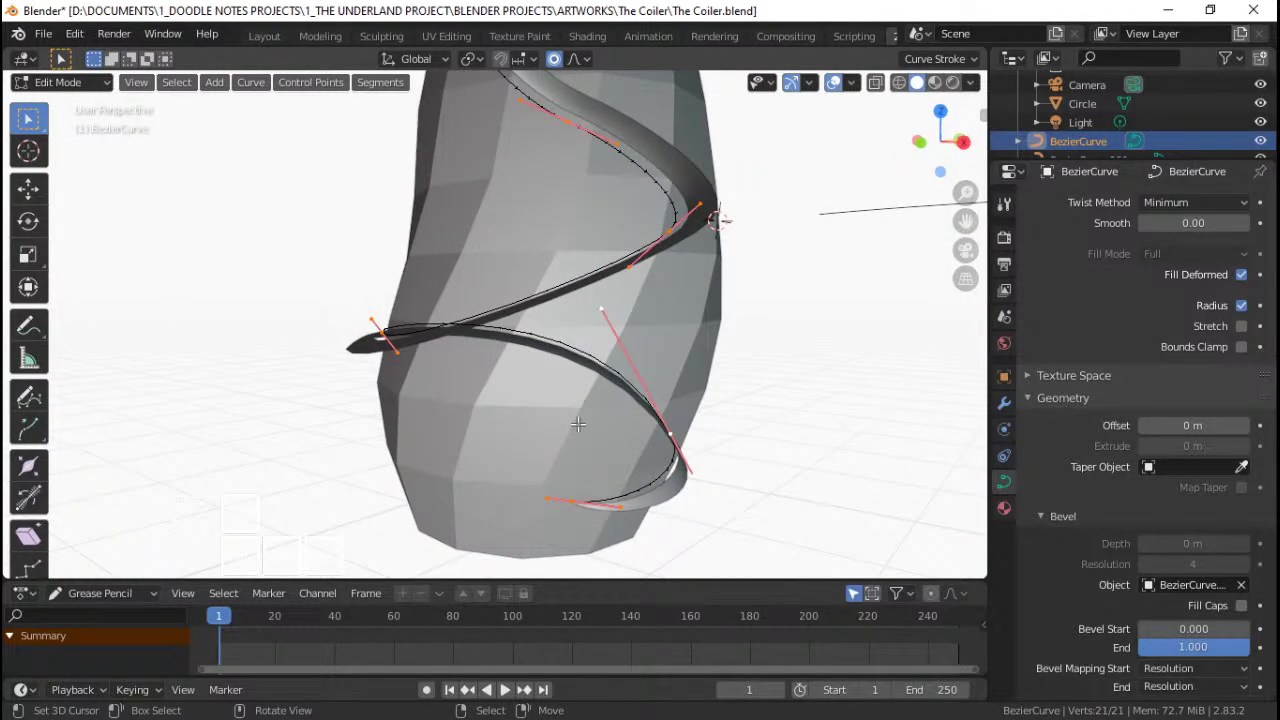
key("alt")
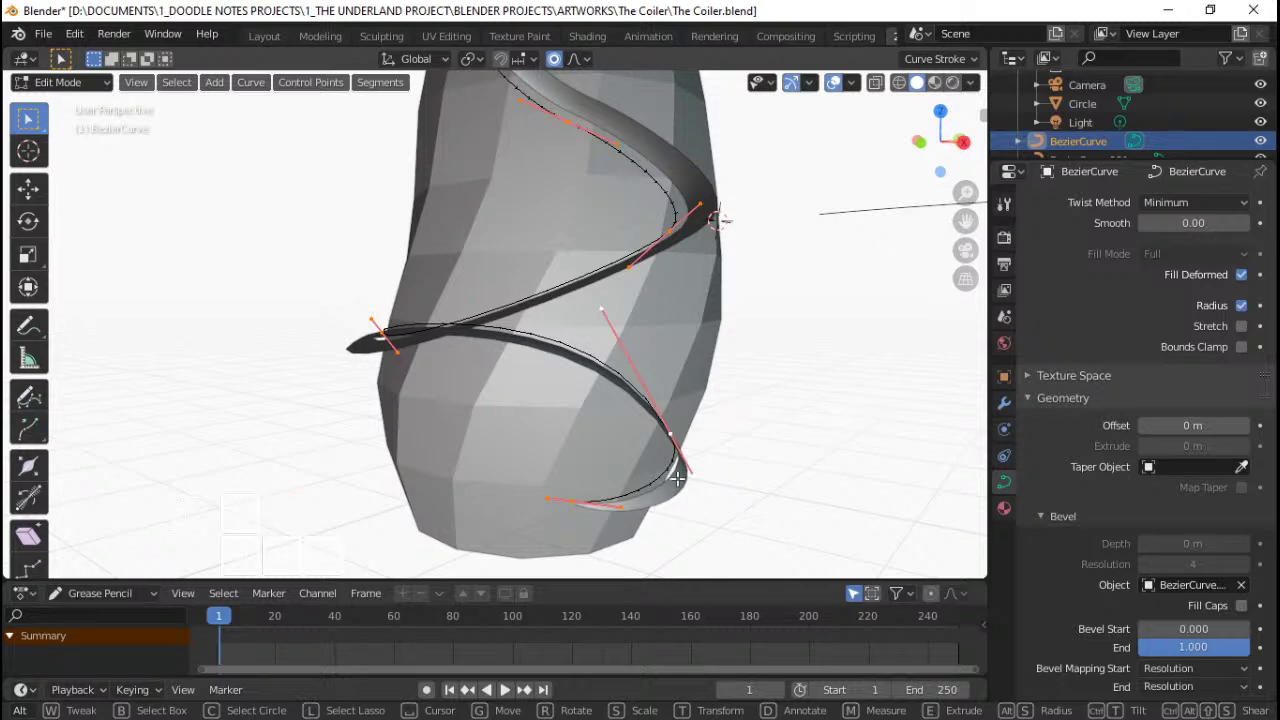
mouse_move(707, 430)
middle_mouse_down()
mouse_move(597, 369)
mouse_move(650, 300)
mouse_move(760, 286)
mouse_move(725, 343)
mouse_move(714, 420)
middle_mouse_up()
scroll(714, 420, "up", 4)
middle_click_drag(739, 333, 555, 342)
key("Home")
scroll(568, 260, "down", 3)
middle_click_drag(451, 349, 728, 312)
left_click(472, 193)
middle_click_drag(469, 193, 527, 226)
Step: Try recalculating the normals for all the spiral's control points, and undo it
key("a")
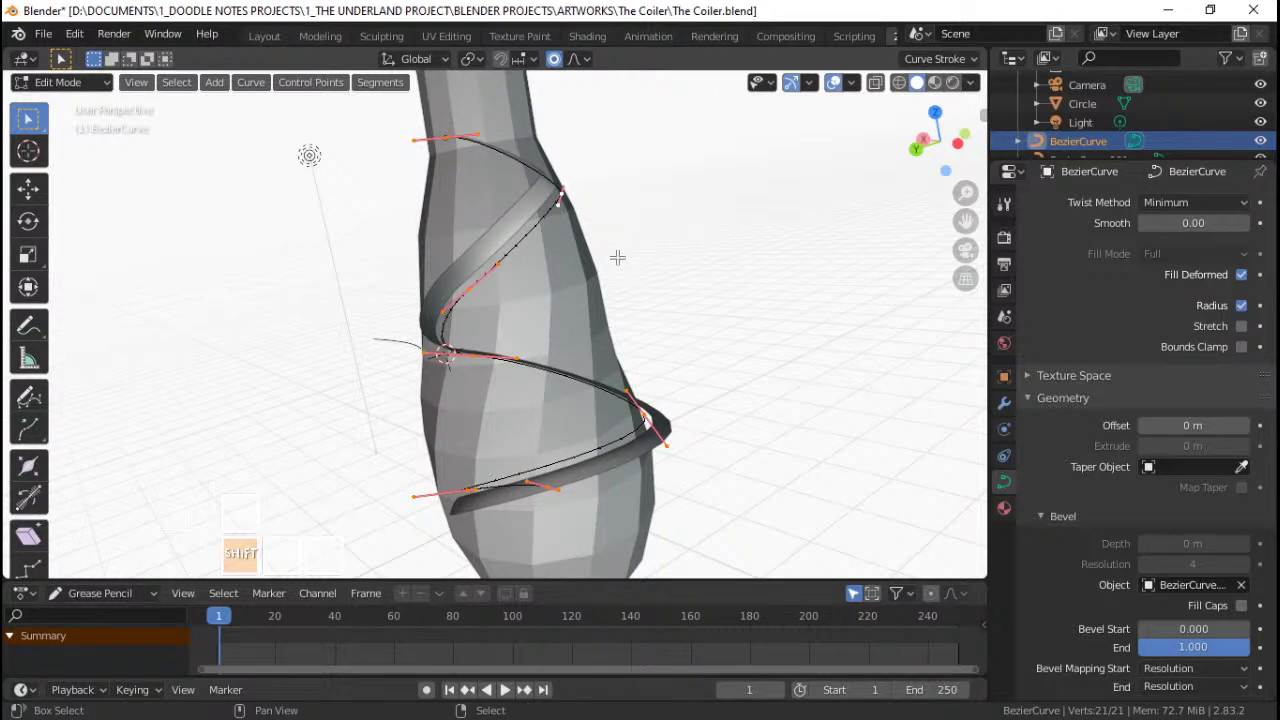
key("shift+n")
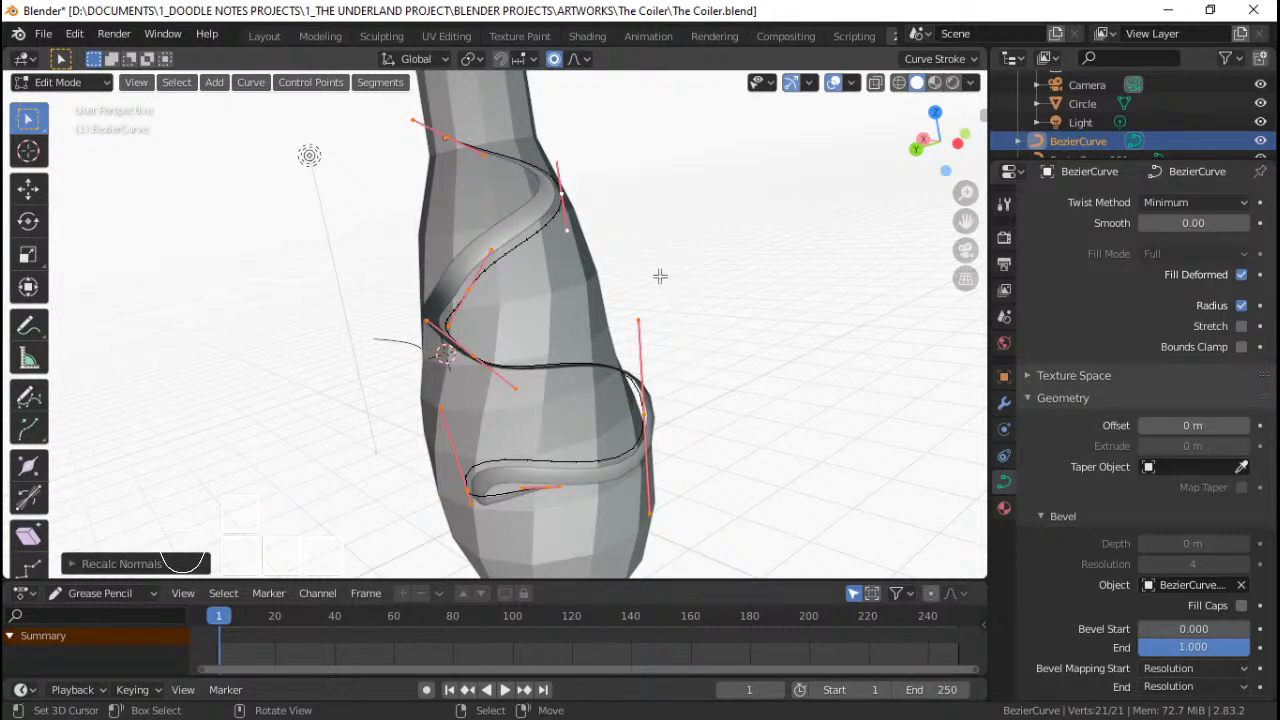
key("ctrl+z")
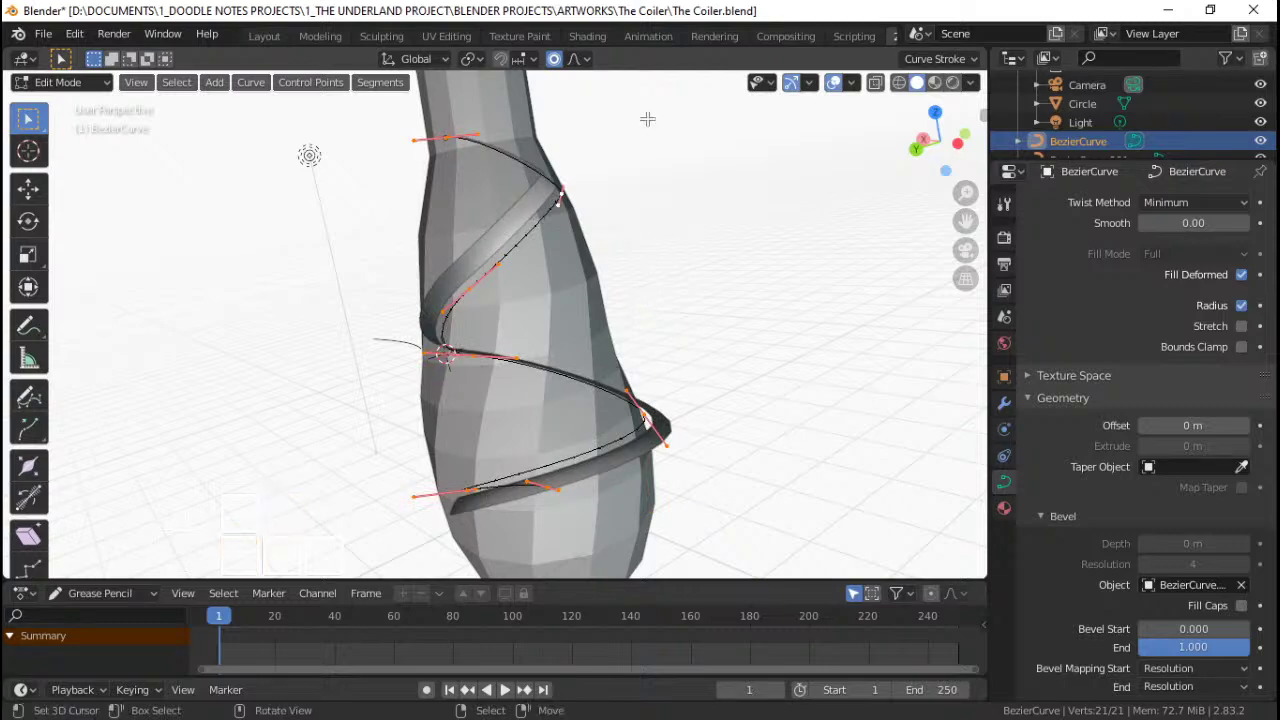
key("ctrl")
Step: Save the current Blender file with the ribbon's control points still selected
scroll(609, 260, "up", 3)
middle_click_drag(612, 260, 701, 258)
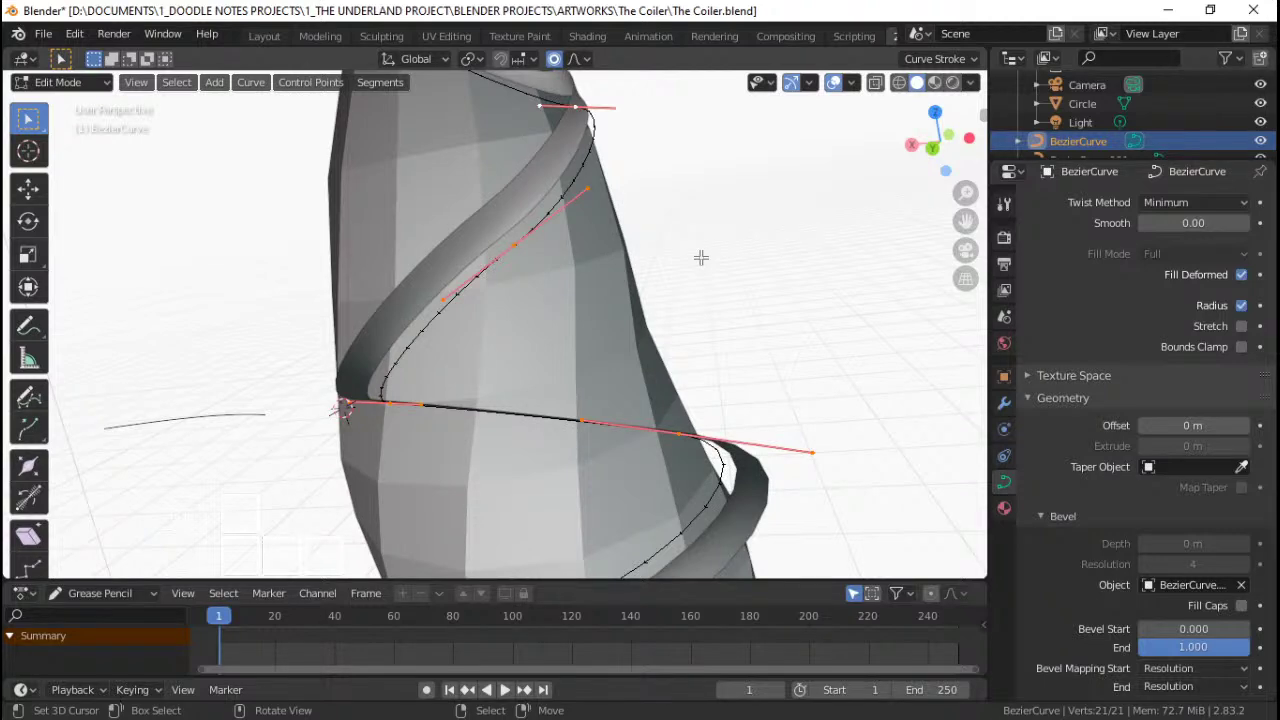
key("ctrl+s")
scroll(666, 254, "down", 3)
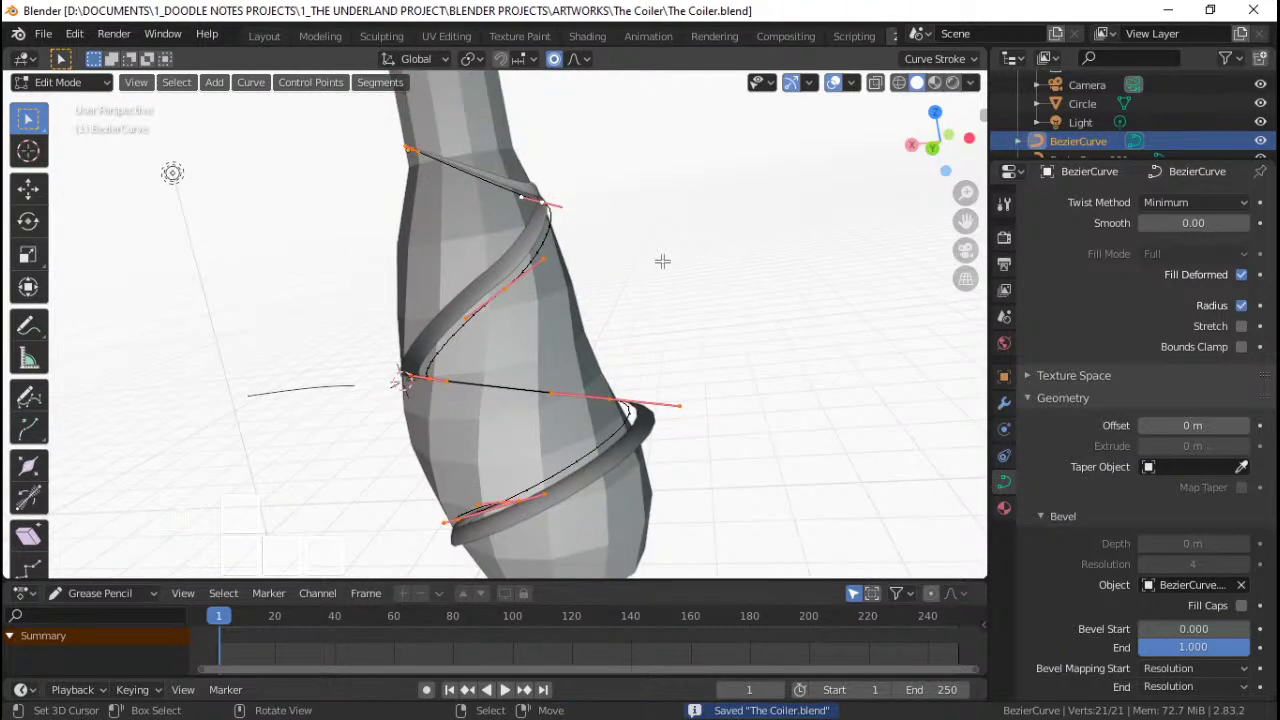
Step: Search the available commands for "rotate" and dismiss the search without running one
scroll(662, 261, "up", 3)
key("F3")
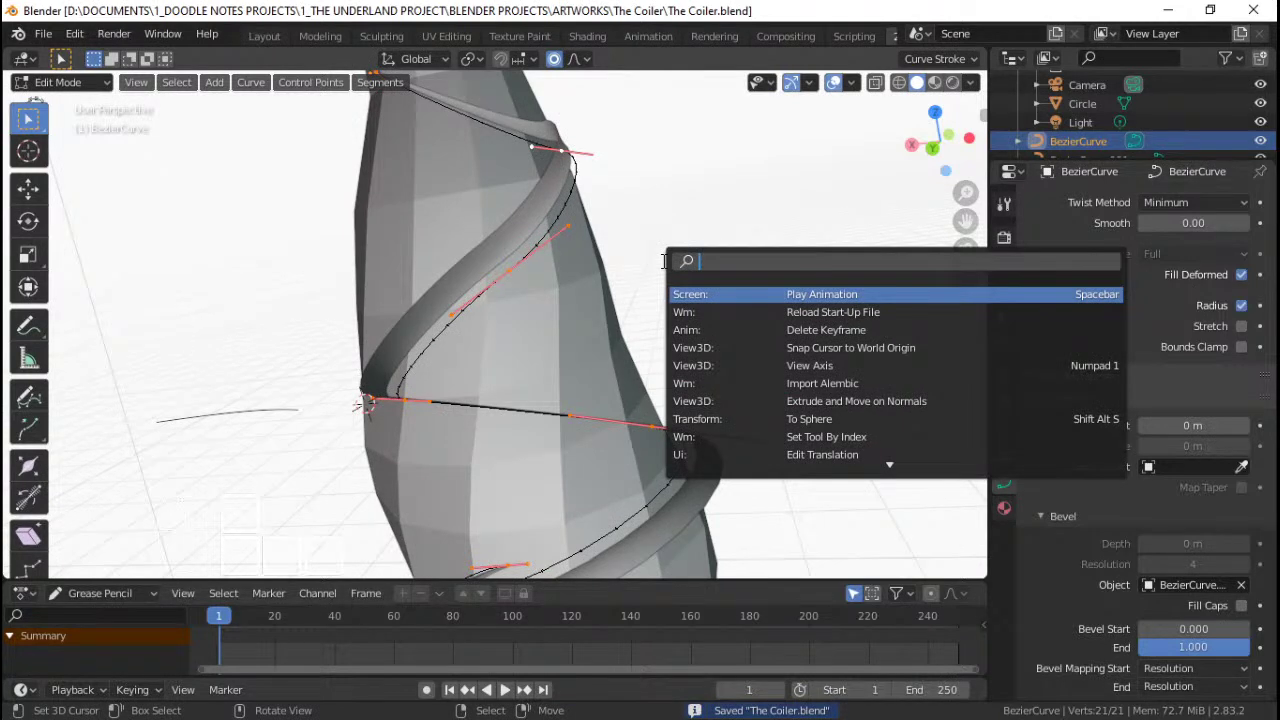
type("rotate")
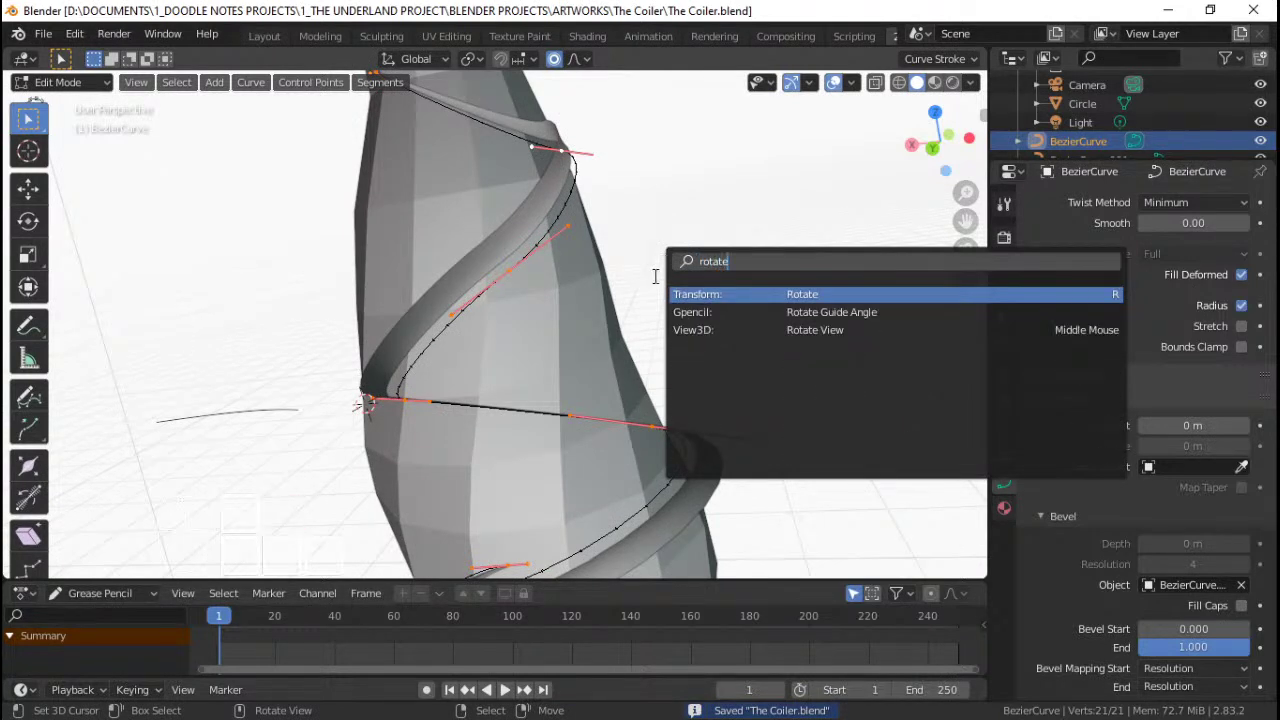
key("Down")
key("Down")
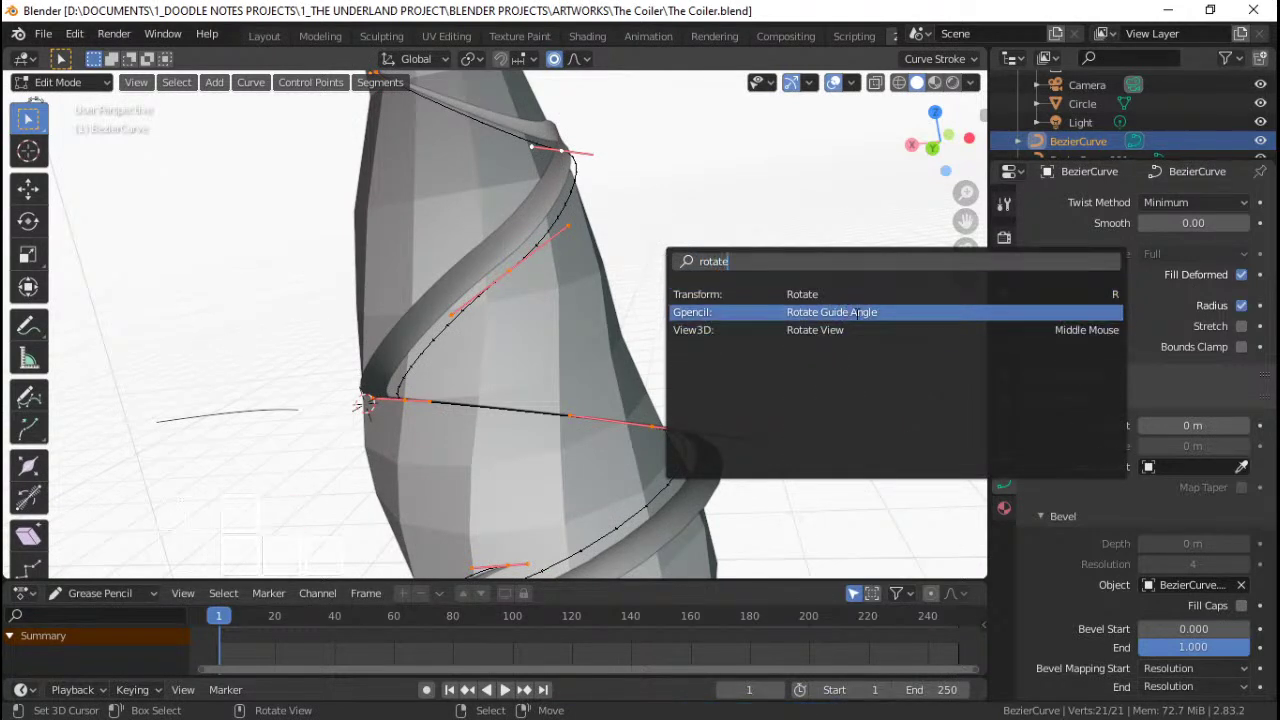
key("Escape")
Step: Compare the ribbon in the camera view with its course around the outside of the tubular mesh
middle_click_drag(488, 257, 669, 282, "shift")
key("KP_0")
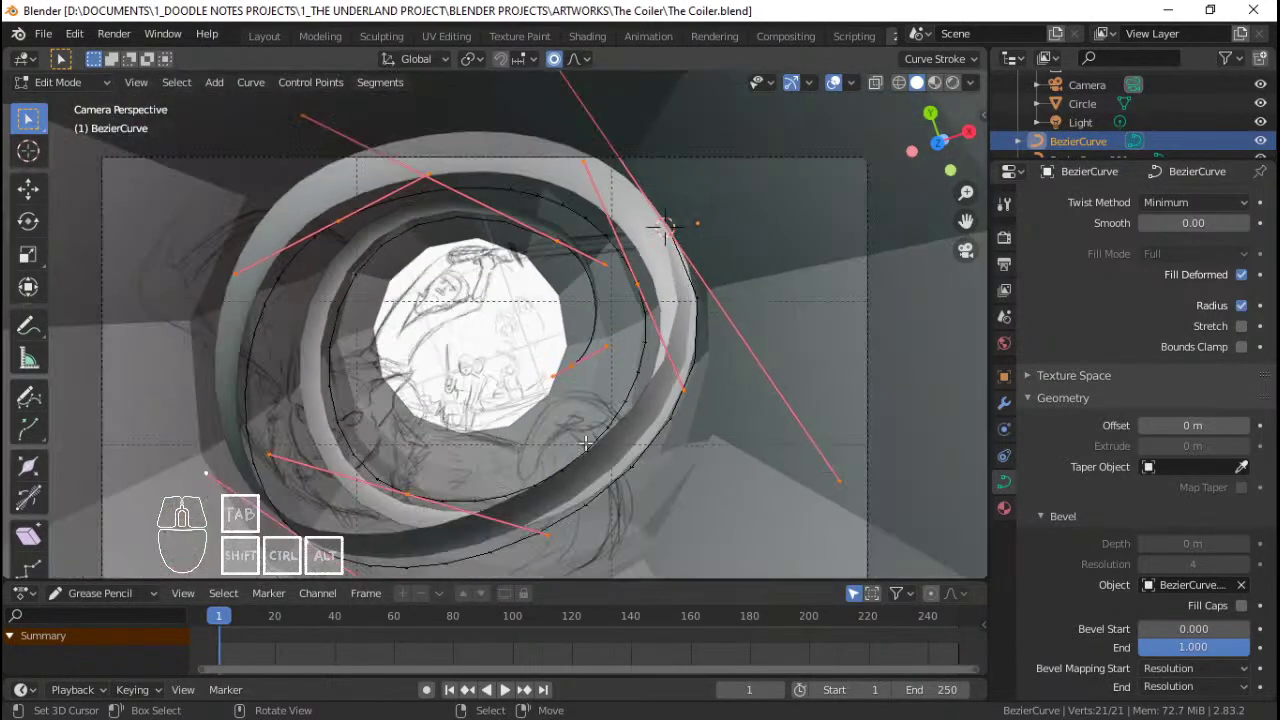
middle_click_drag(585, 443, 451, 334)
scroll(455, 336, "down", 2)
middle_click_drag(511, 361, 628, 333, "shift")
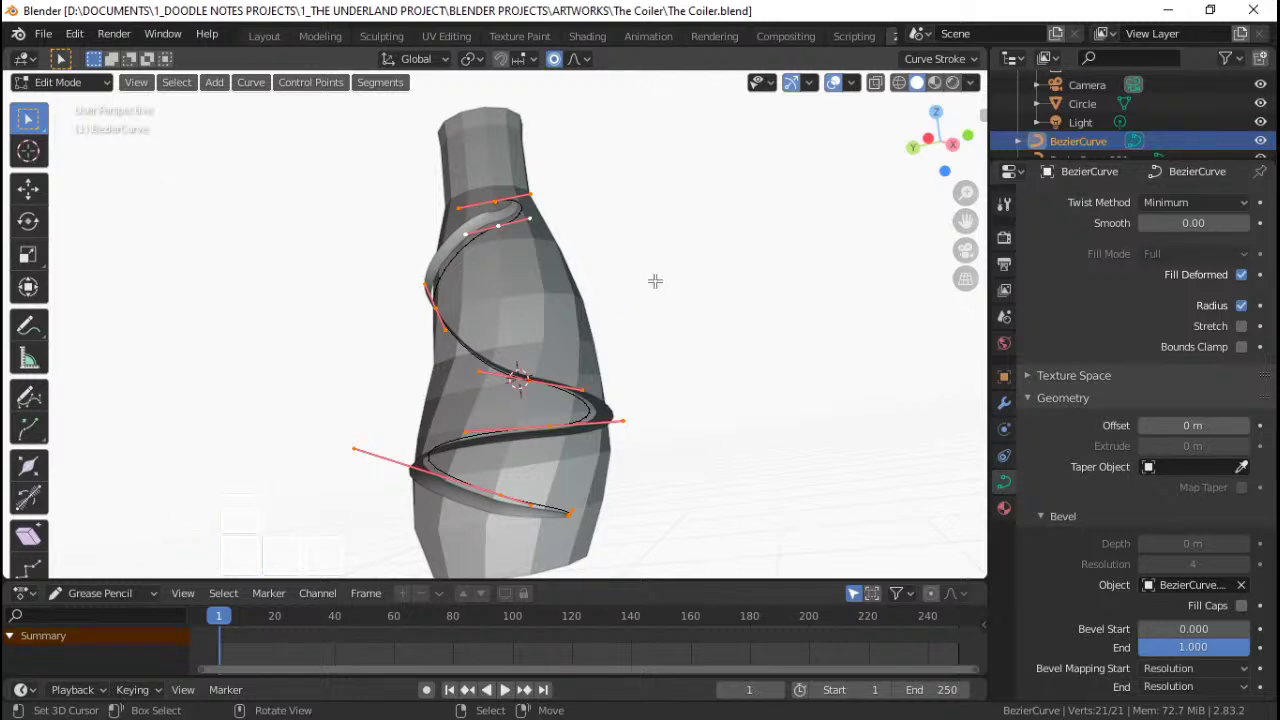
key("shift")
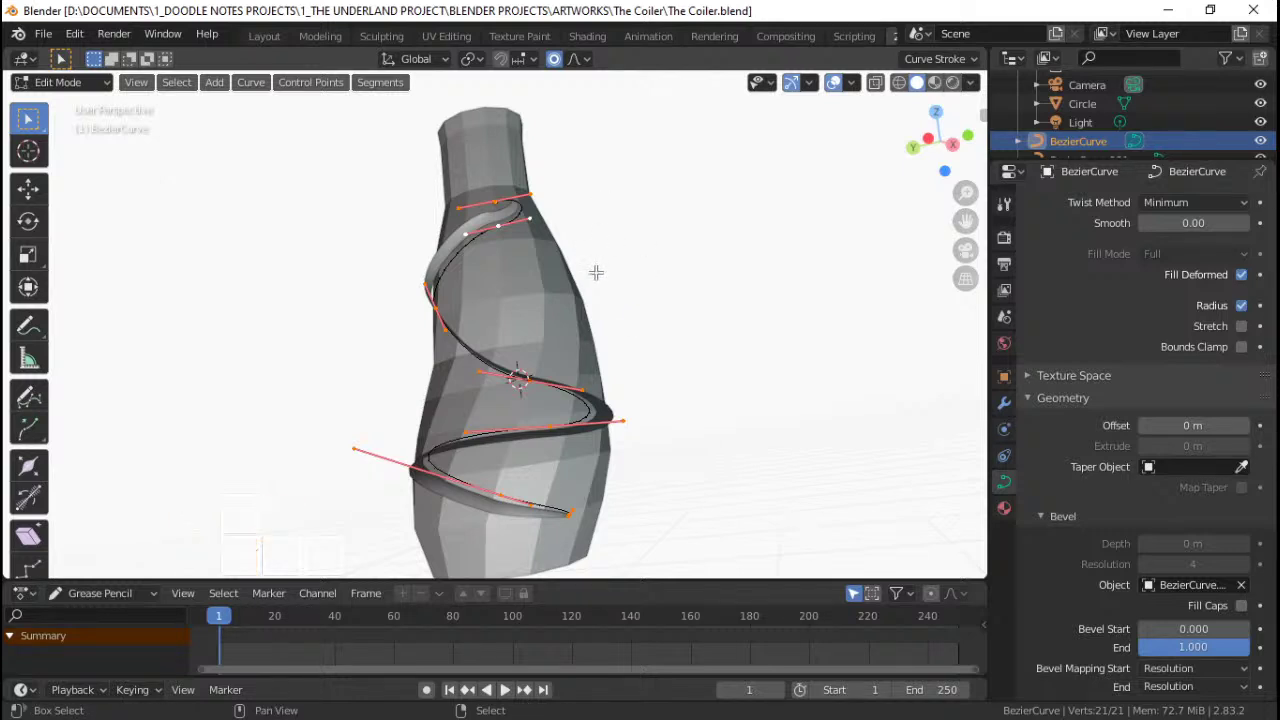
scroll(594, 271, "up", 3)
middle_click_drag(591, 271, 690, 245)
Step: Try to tilt all the spiral's control points while viewing the mesh from outside
key("alt+a")
right_click(504, 157)
key("a")
scroll(572, 248, "down", 2)
middle_click_drag(586, 268, 572, 297)
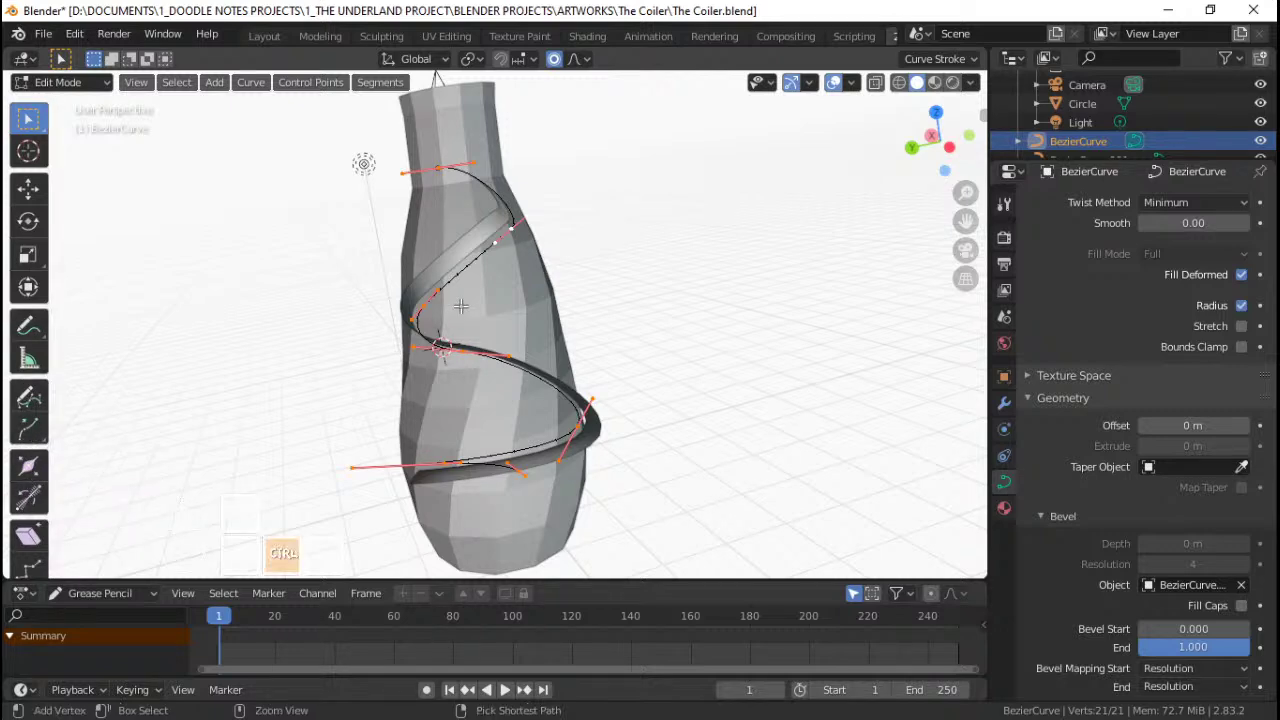
key("ctrl+t")
left_click(440, 372)
scroll(522, 316, "up", 2)
middle_click_drag(522, 316, 580, 315)
Step: In the camera view, tilt all the spiral's control points about a quarter turn to reorient the ribbon's face
key("KP_0")
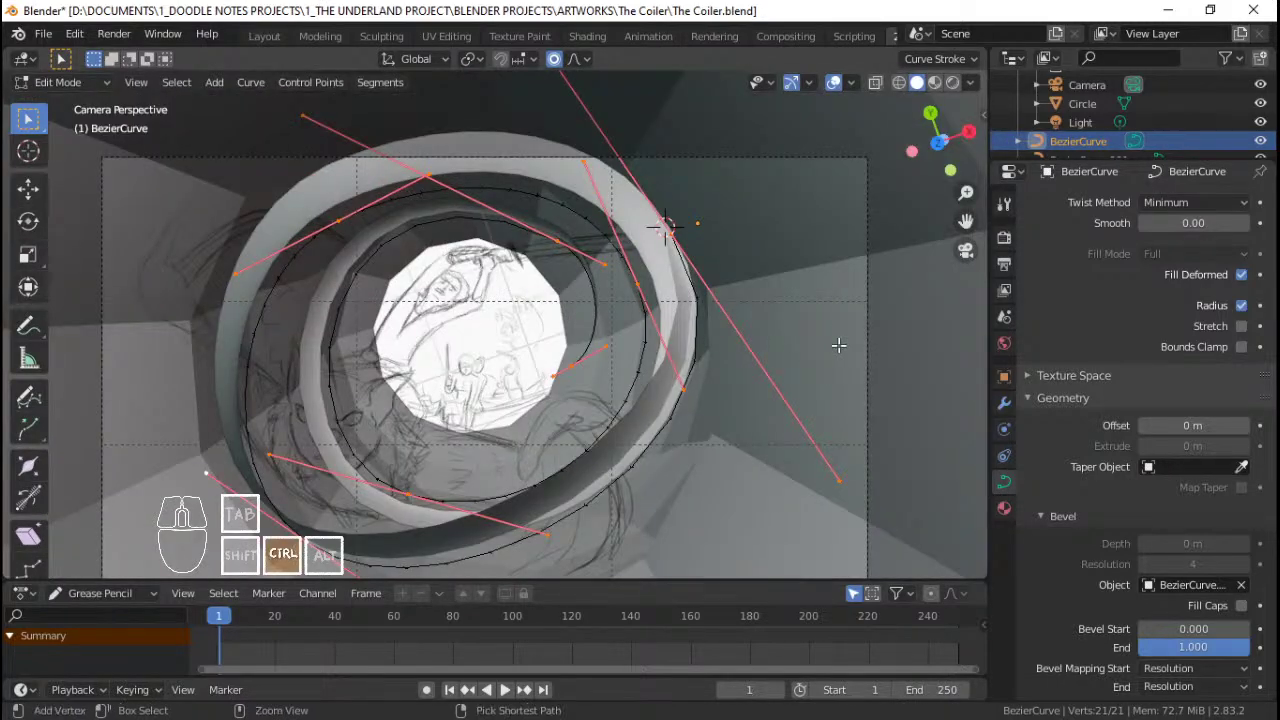
key("ctrl+t")
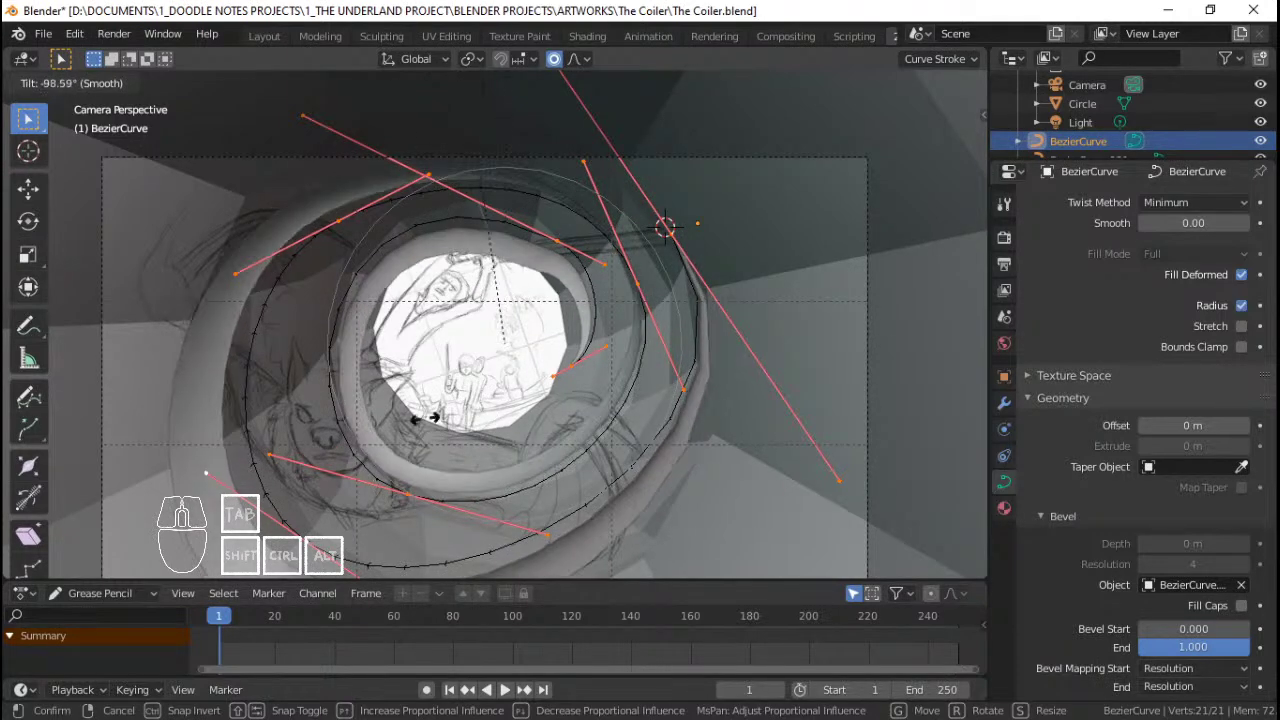
left_click(250, 457)
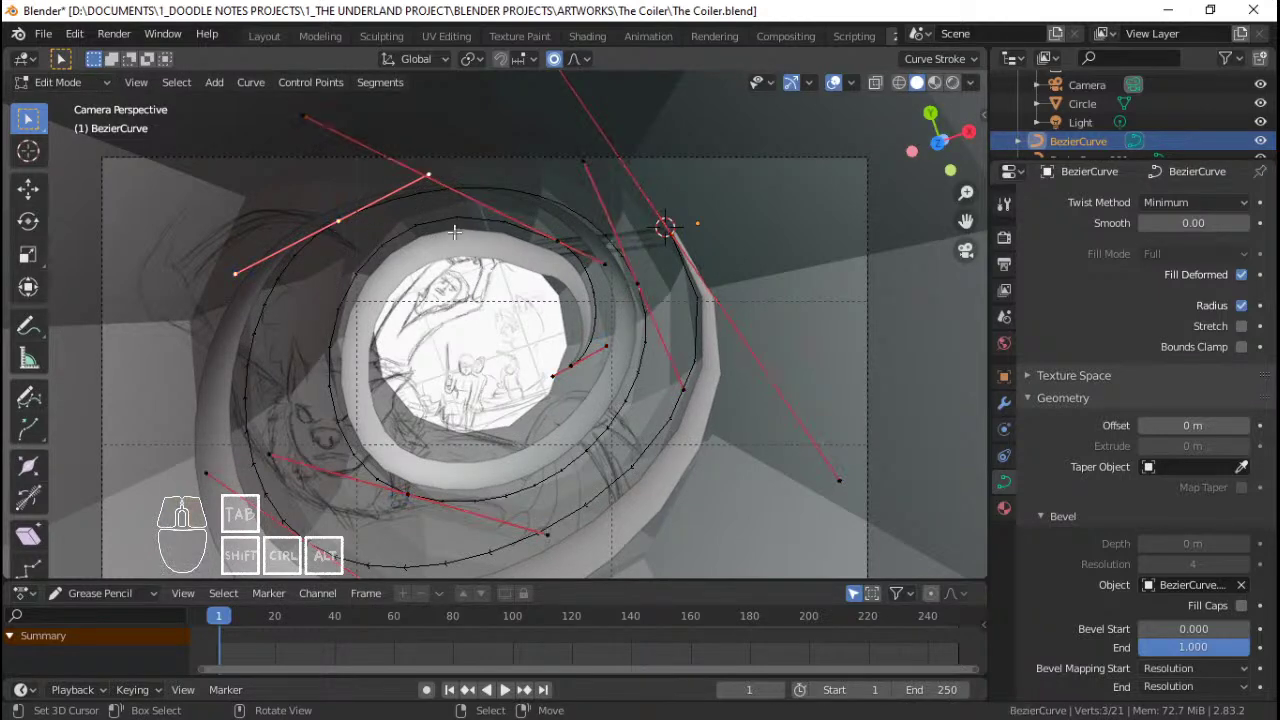
Step: Fatten the ribbon at its upper-left and right-hand control points, and move the right-hand point outward by about 0.33 m
key("alt+s")
left_click(820, 246)
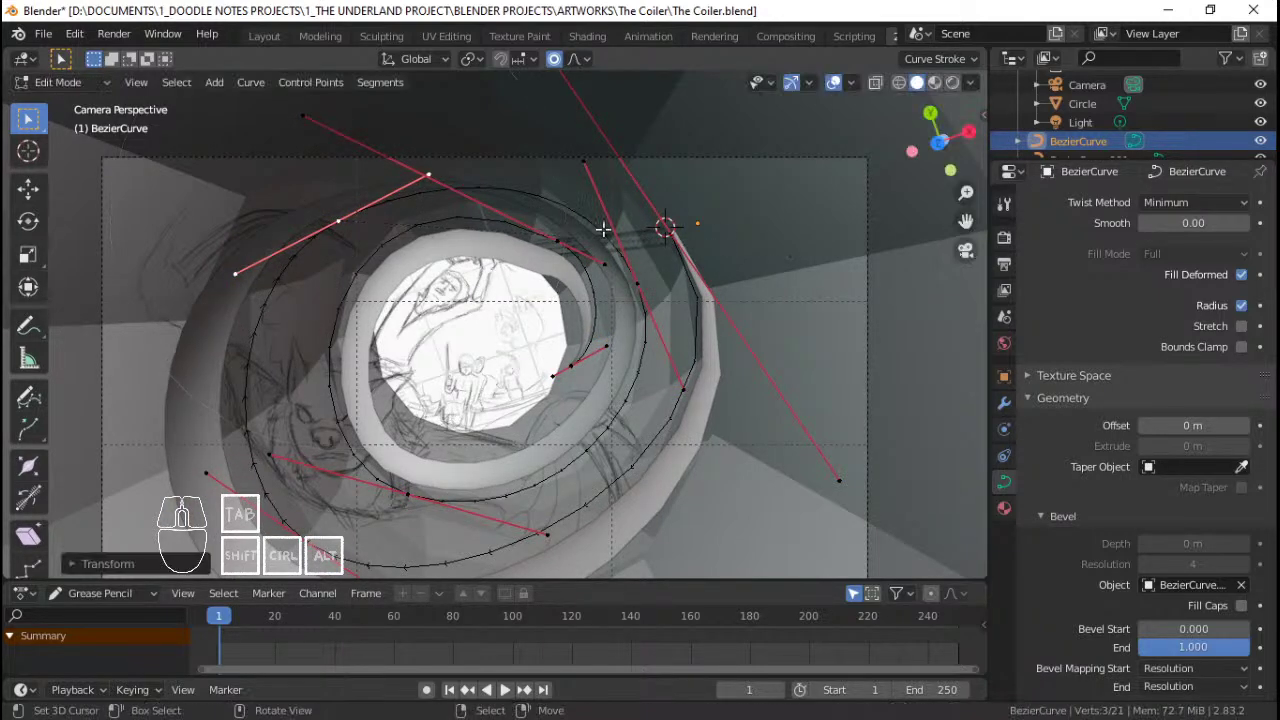
left_click(637, 283)
key("alt+s")
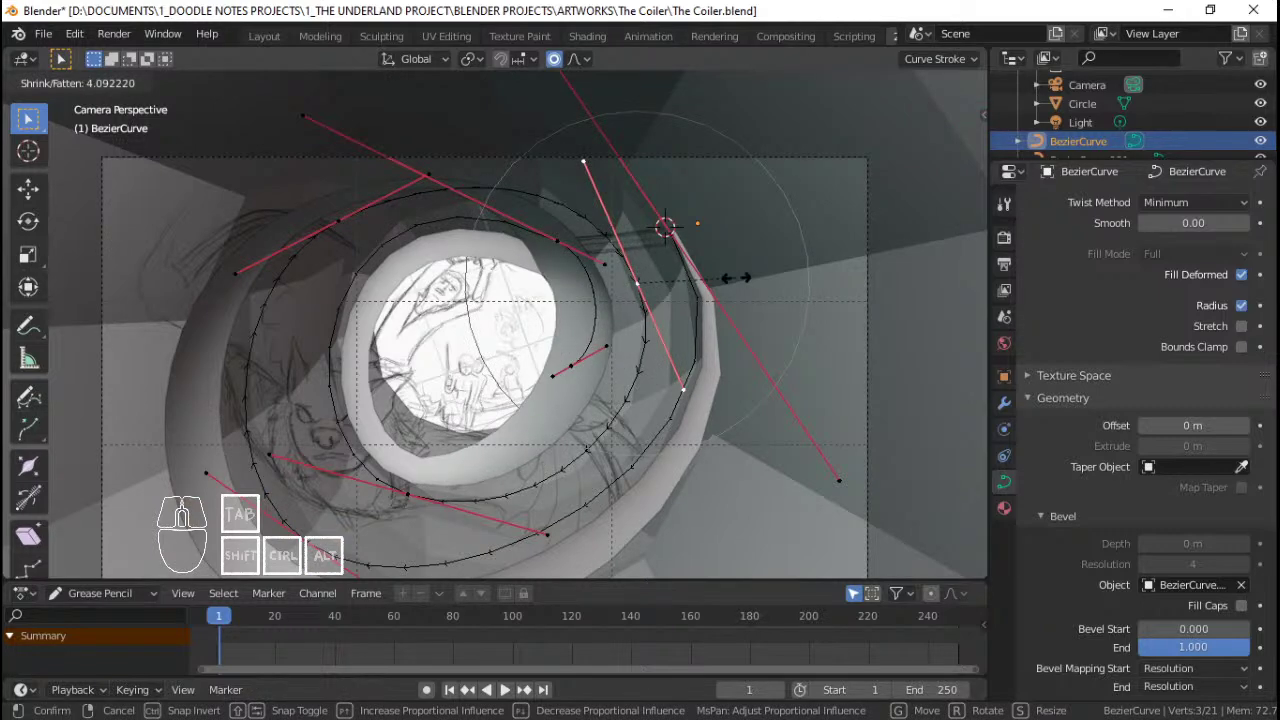
left_click(706, 286)
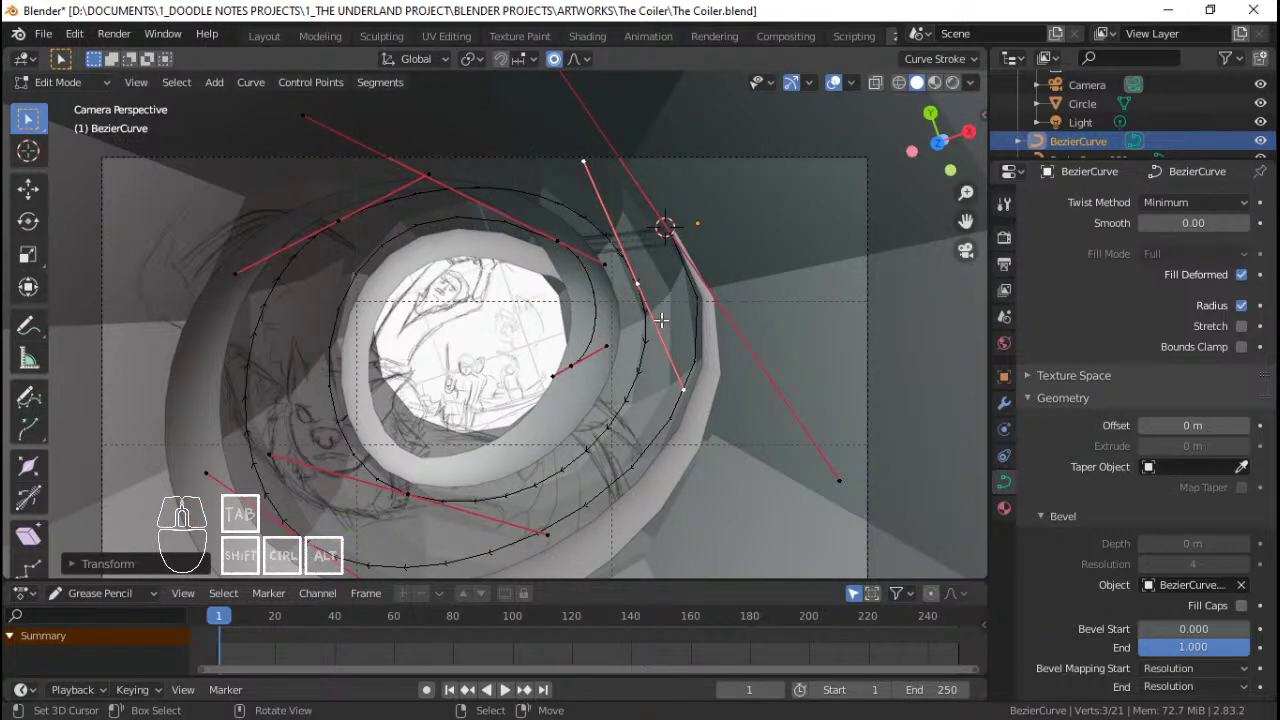
key("g")
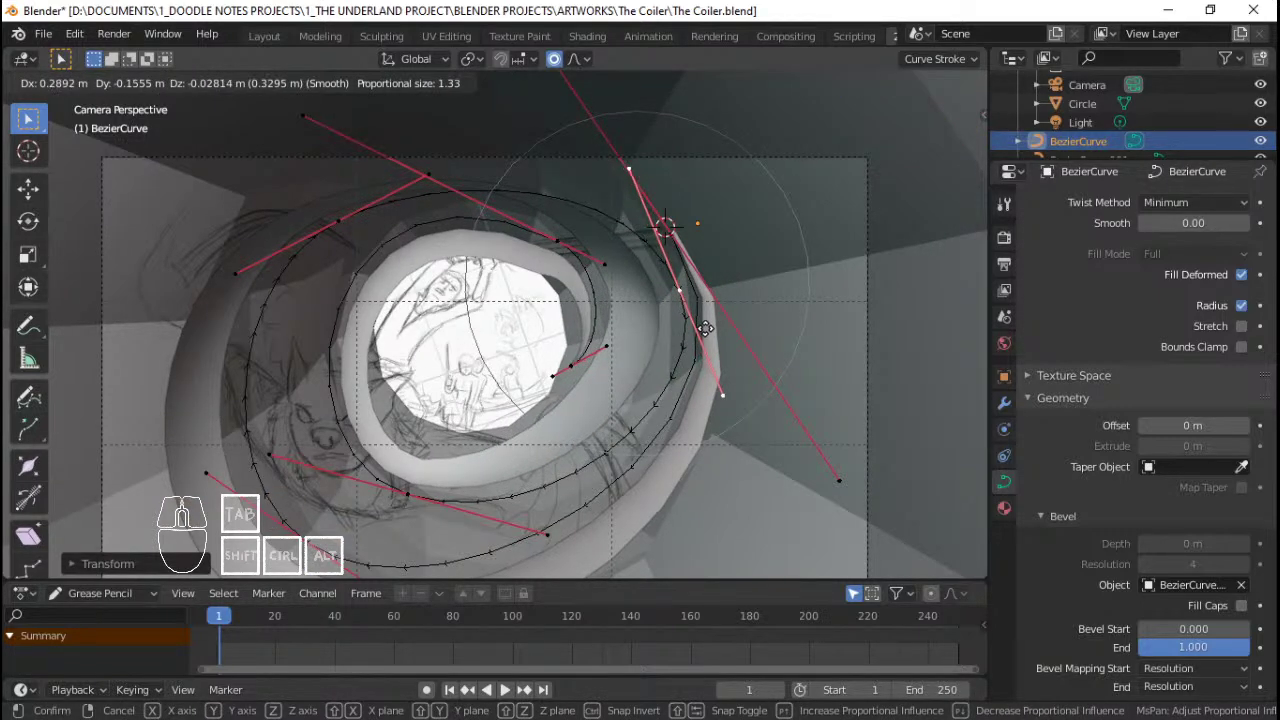
left_click(705, 328)
Step: Fatten the ribbon at the inner loop's lower control point and move that point down and outward
left_click(397, 497)
key("alt+s")
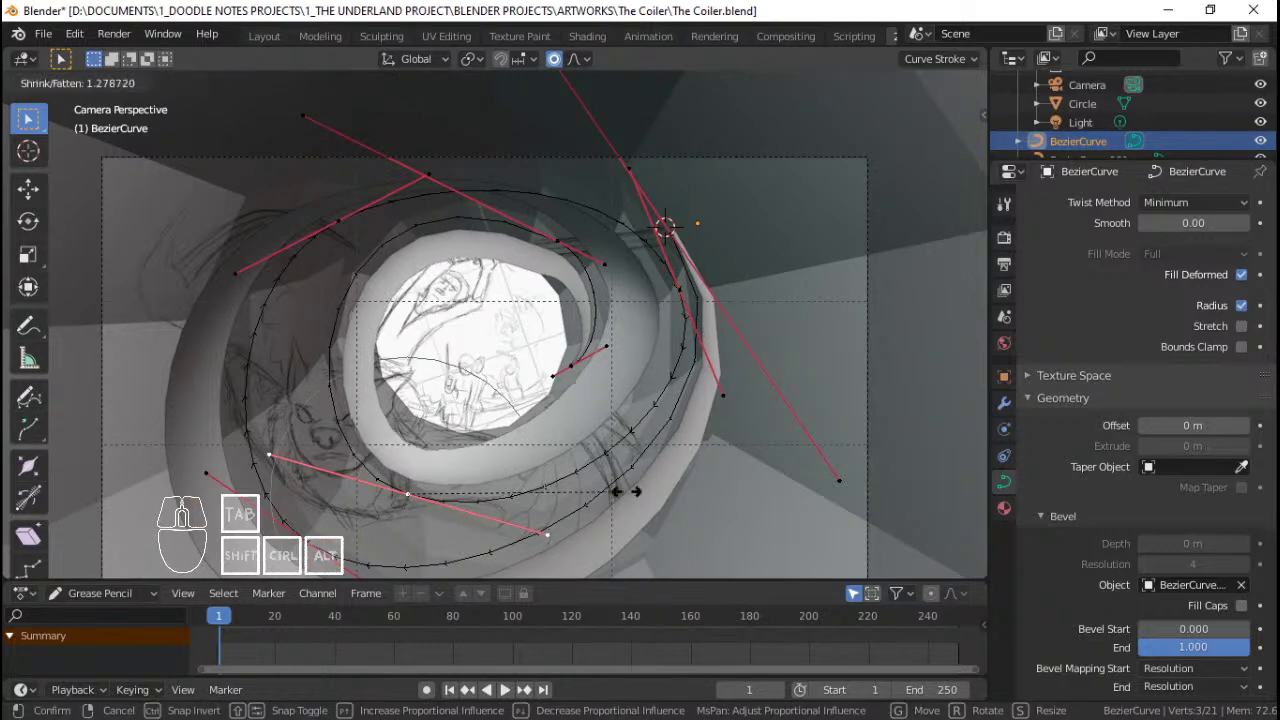
left_click(688, 491)
key("g")
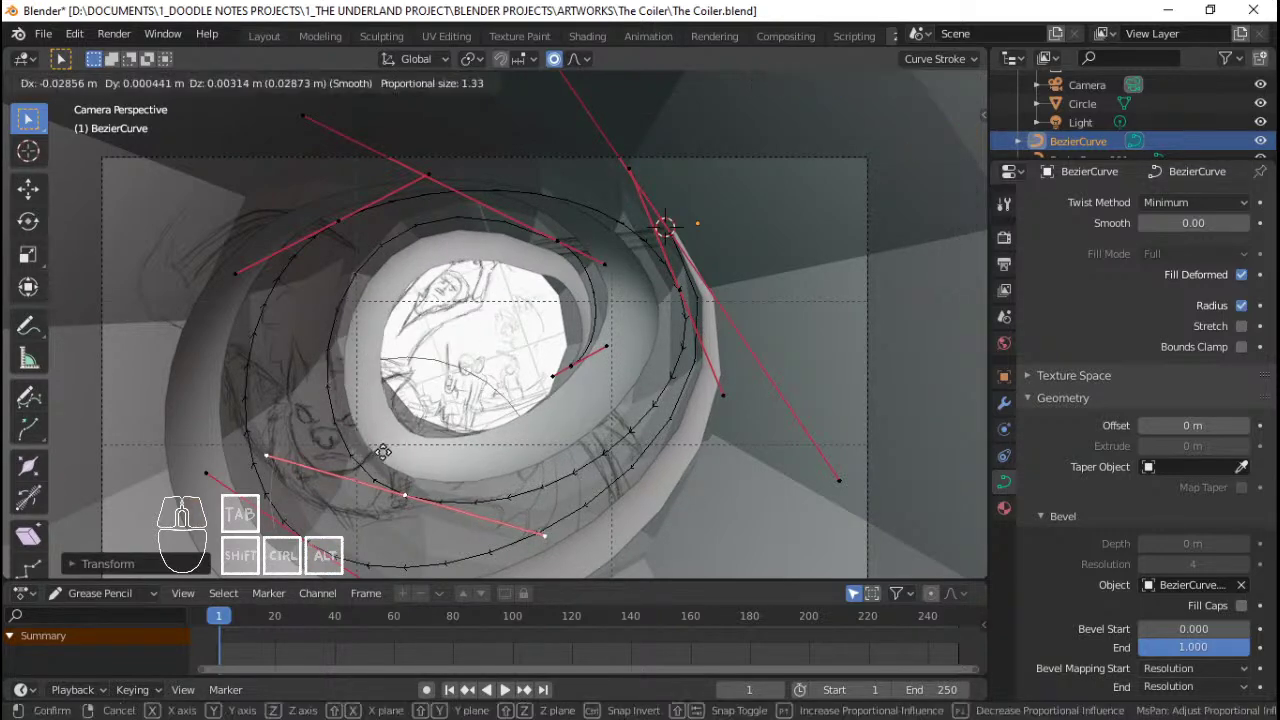
left_click(433, 430)
Step: Move the inner loop's upper control point upward and lengthen the lower control point's handles to round the loop
left_click(557, 247)
key("g")
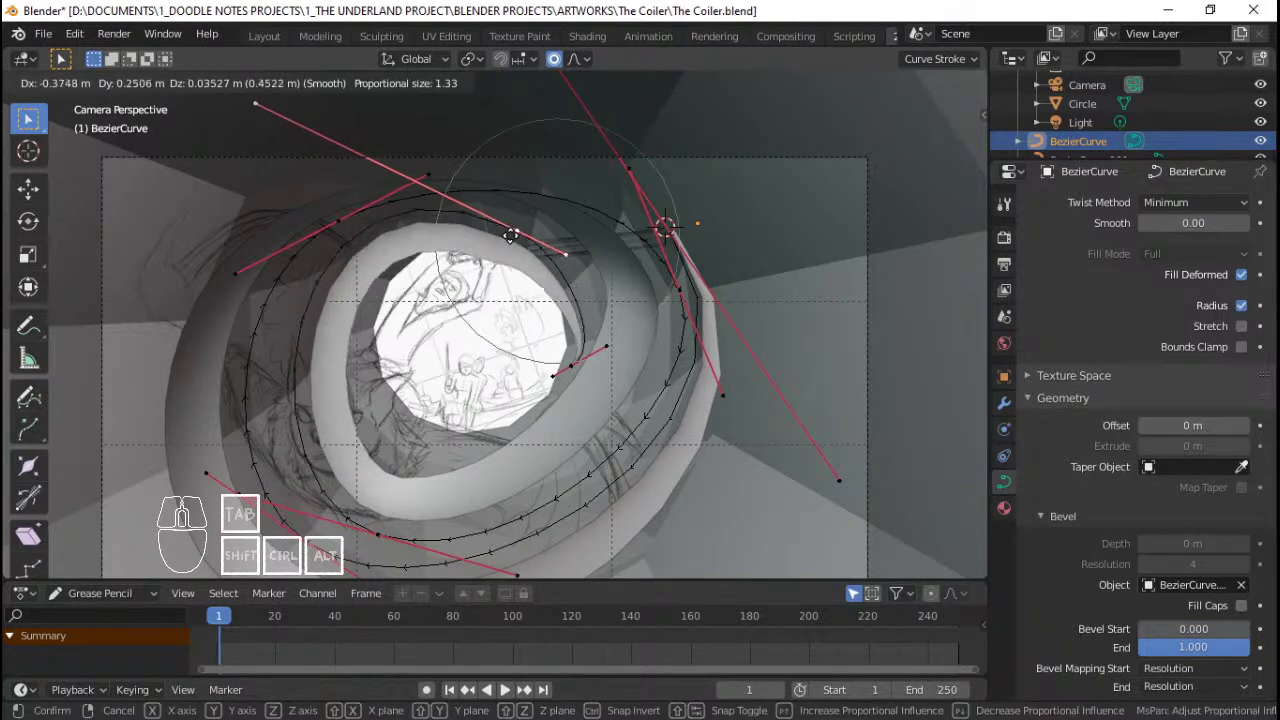
left_click(569, 245)
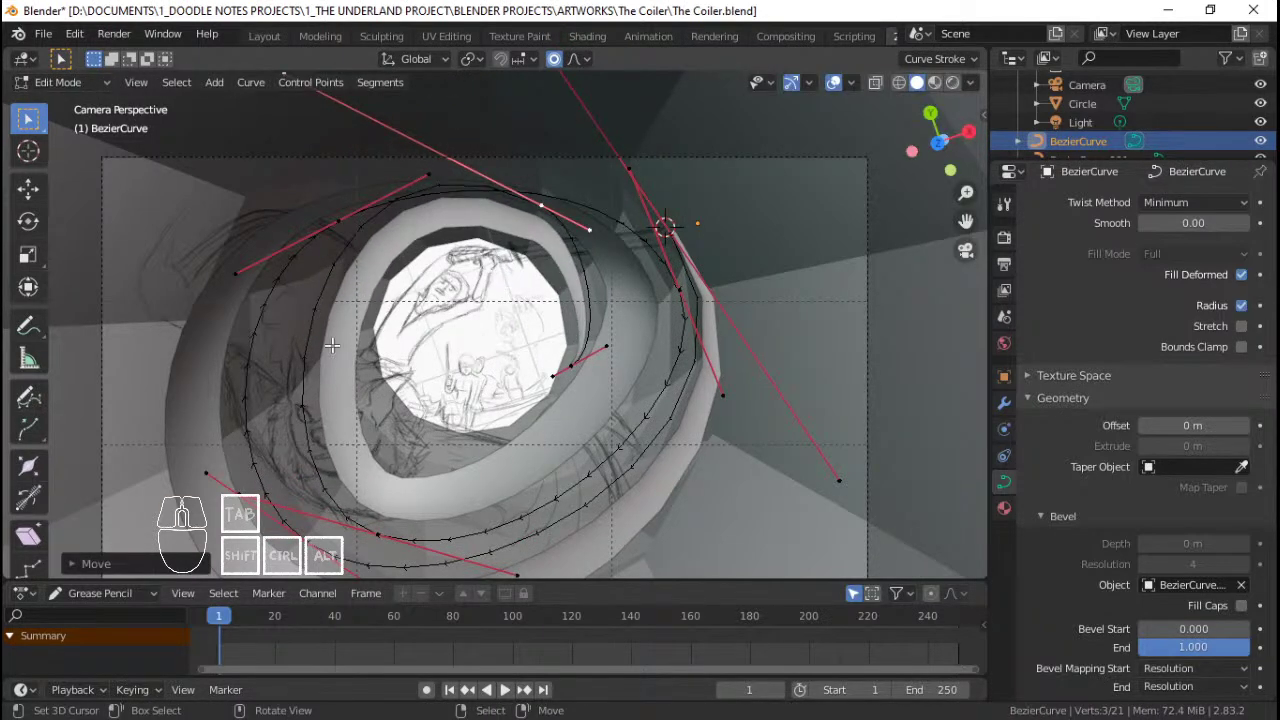
left_click(375, 537)
key("s")
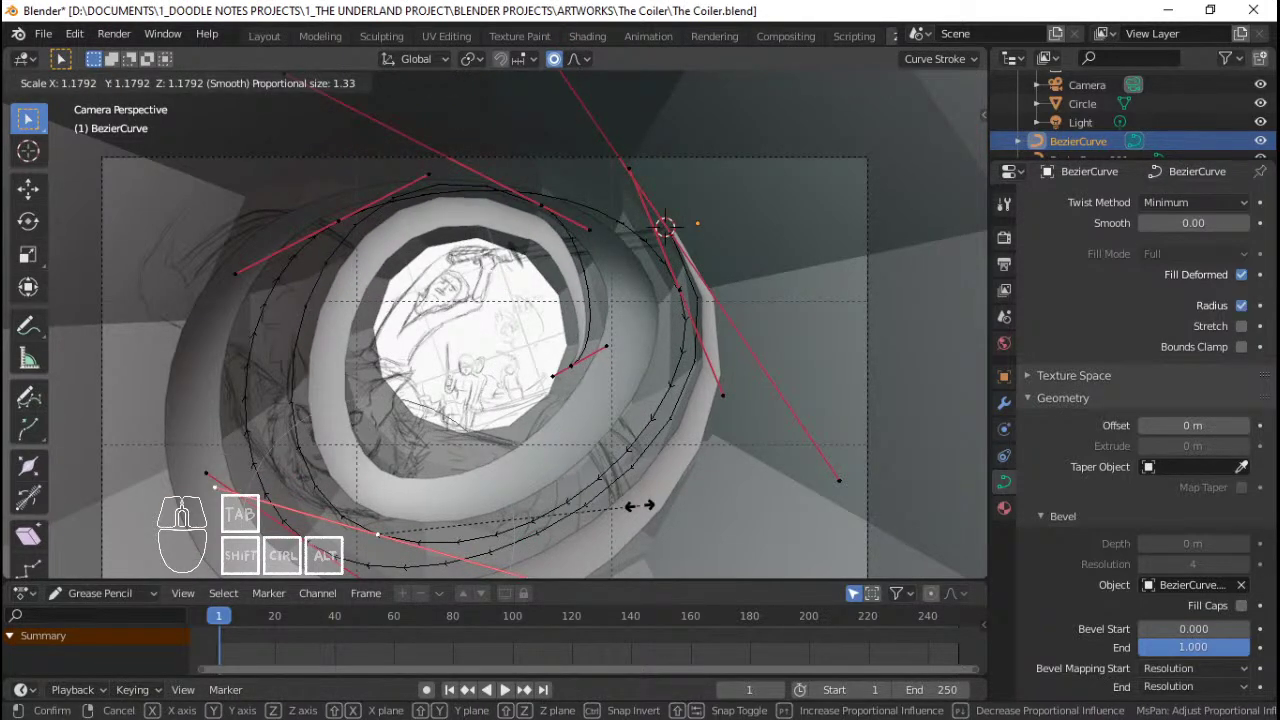
left_click(777, 268)
Step: Adjust the ribbon's radius at the inner loop's upper control point, shift the point slightly left and shorten its handles
key("alt+s")
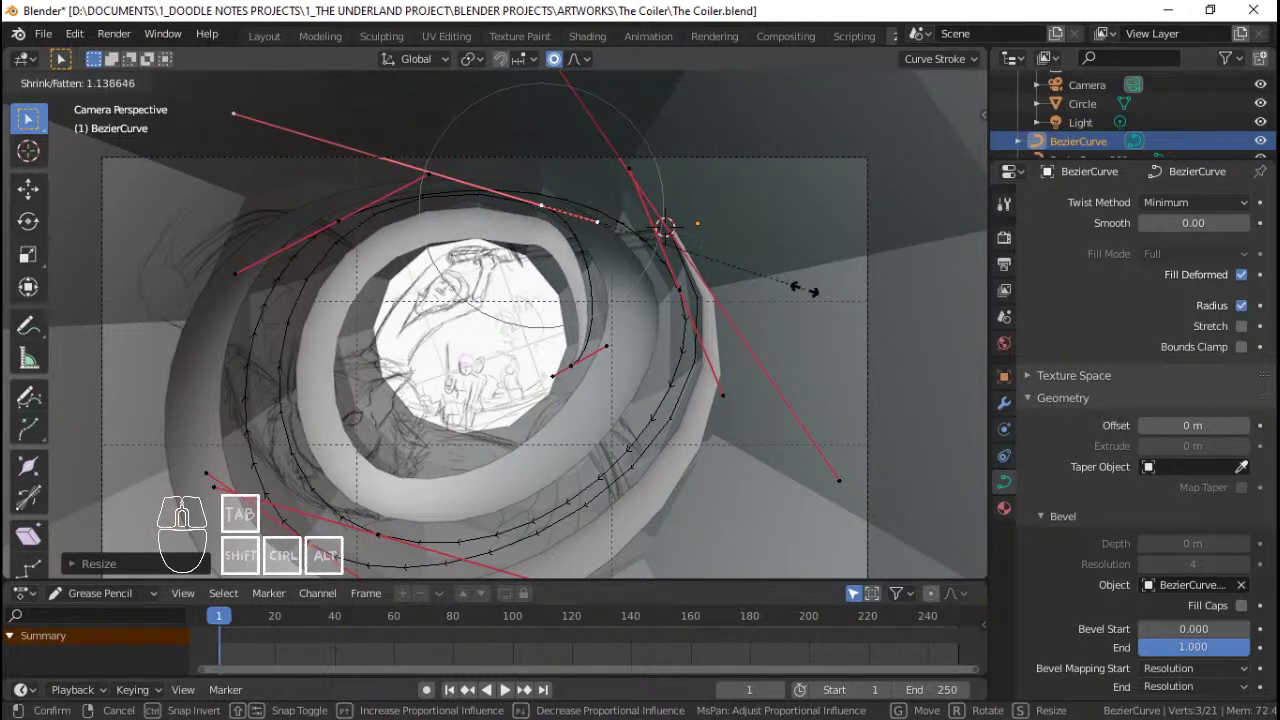
left_click(758, 291)
key("g")
key("s")
left_click(720, 291)
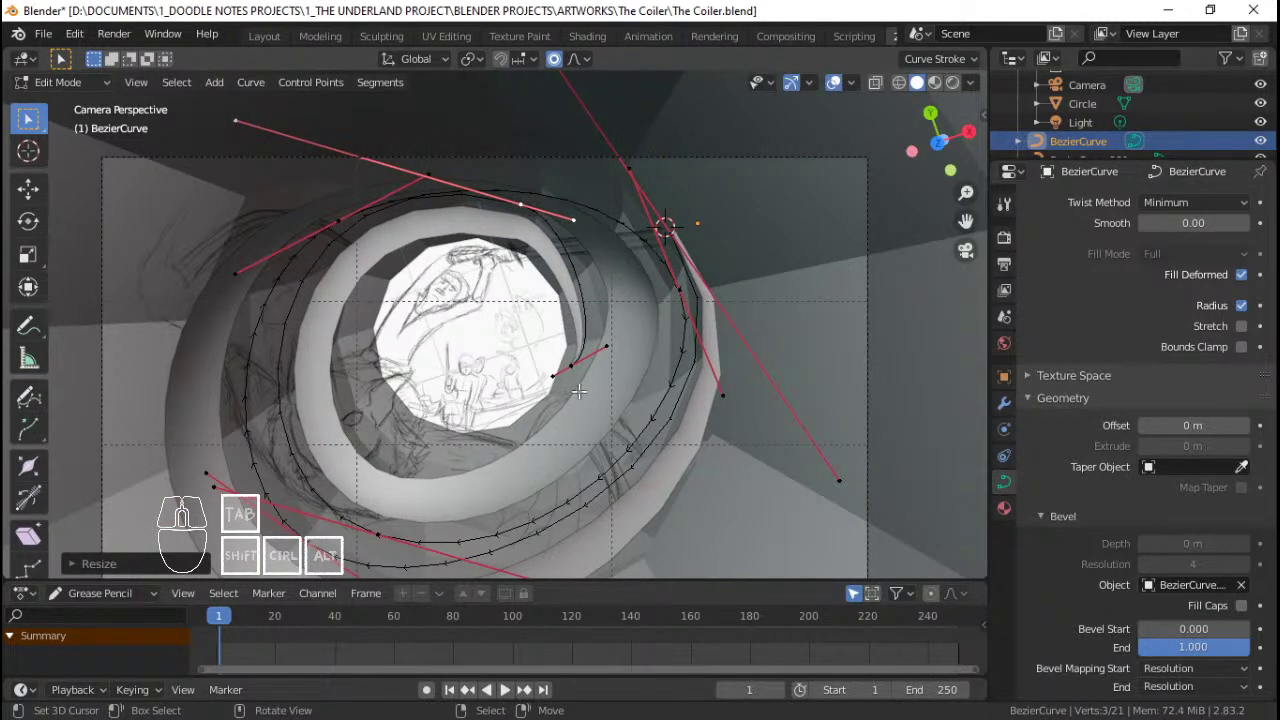
Step: Rotate the inner loop's upper control point and shorten its handles to refine the curve toward the ribbon's inner tip
key("Tab")
scroll(650, 320, "up", 3)
key("Tab")
left_click(540, 146)
key("s")
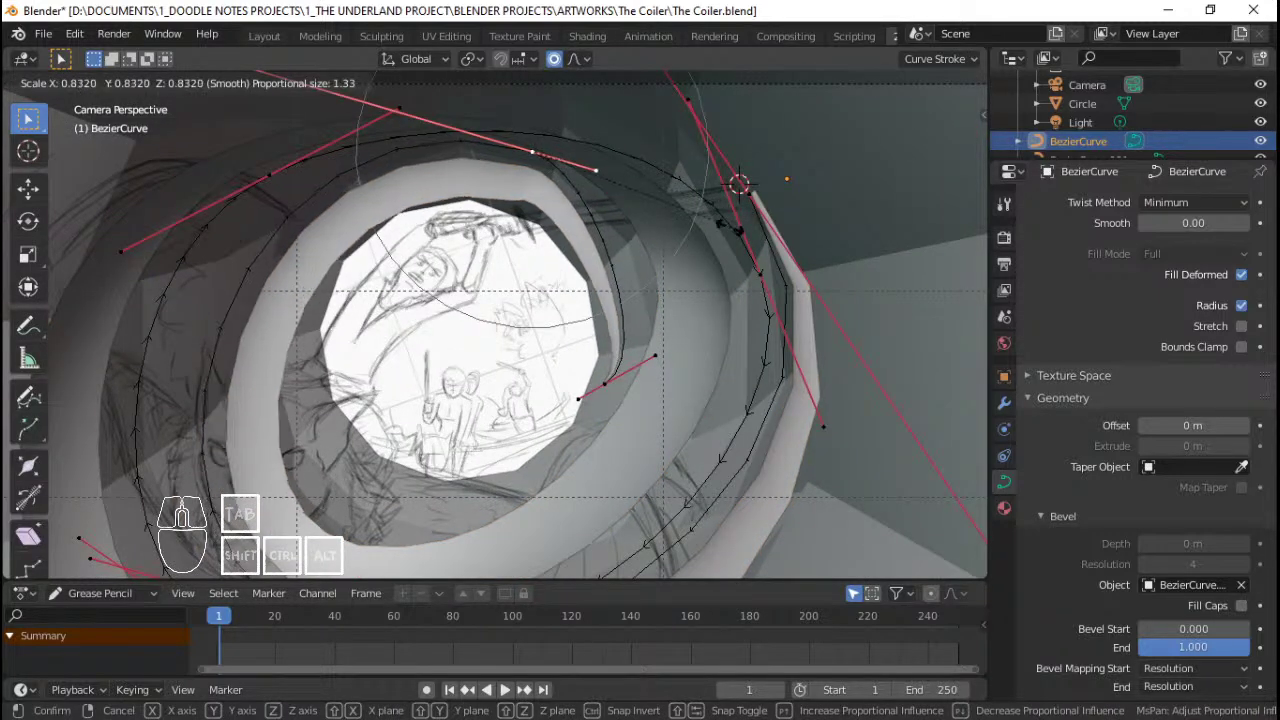
key("r")
key("s")
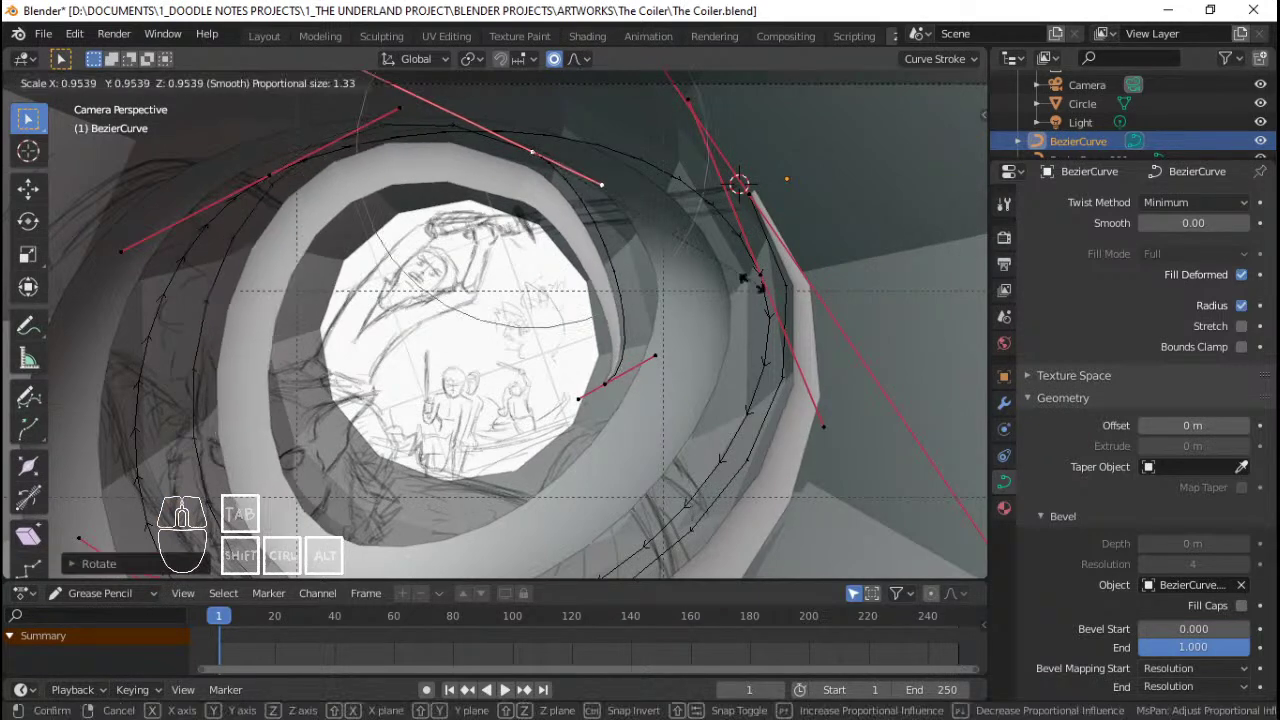
left_click(720, 291)
Step: Rotate the ribbon's inner end point to a steeper angle, lengthen its handles by about 1.8 times and return to Object Mode
key("r")
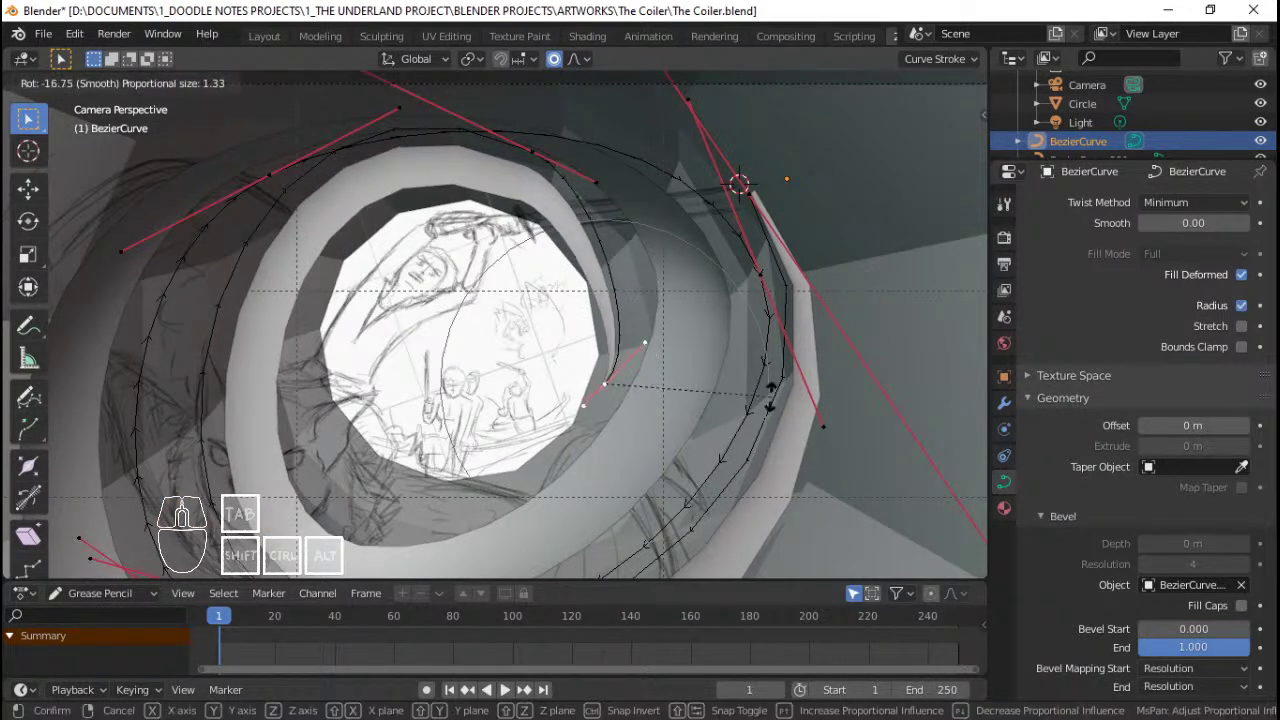
left_click(774, 373)
key("s")
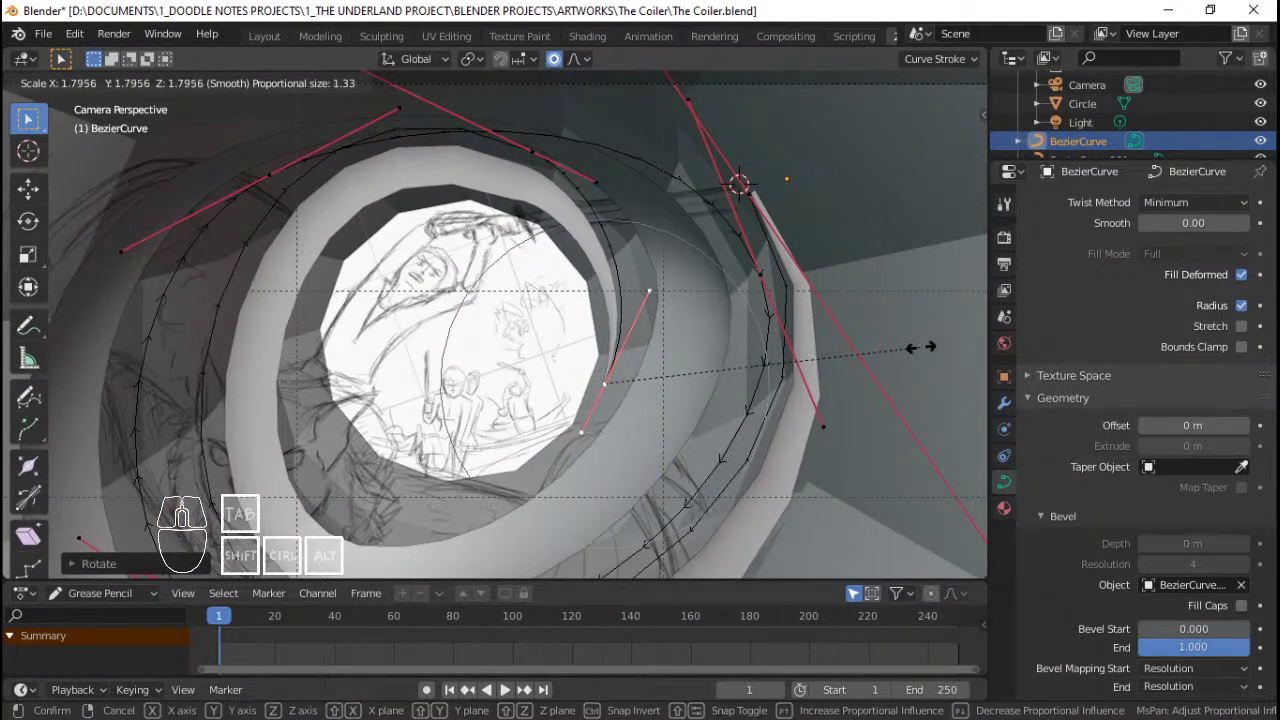
left_click(930, 347)
scroll(665, 311, "down", 1)
scroll(665, 311, "down", 2)
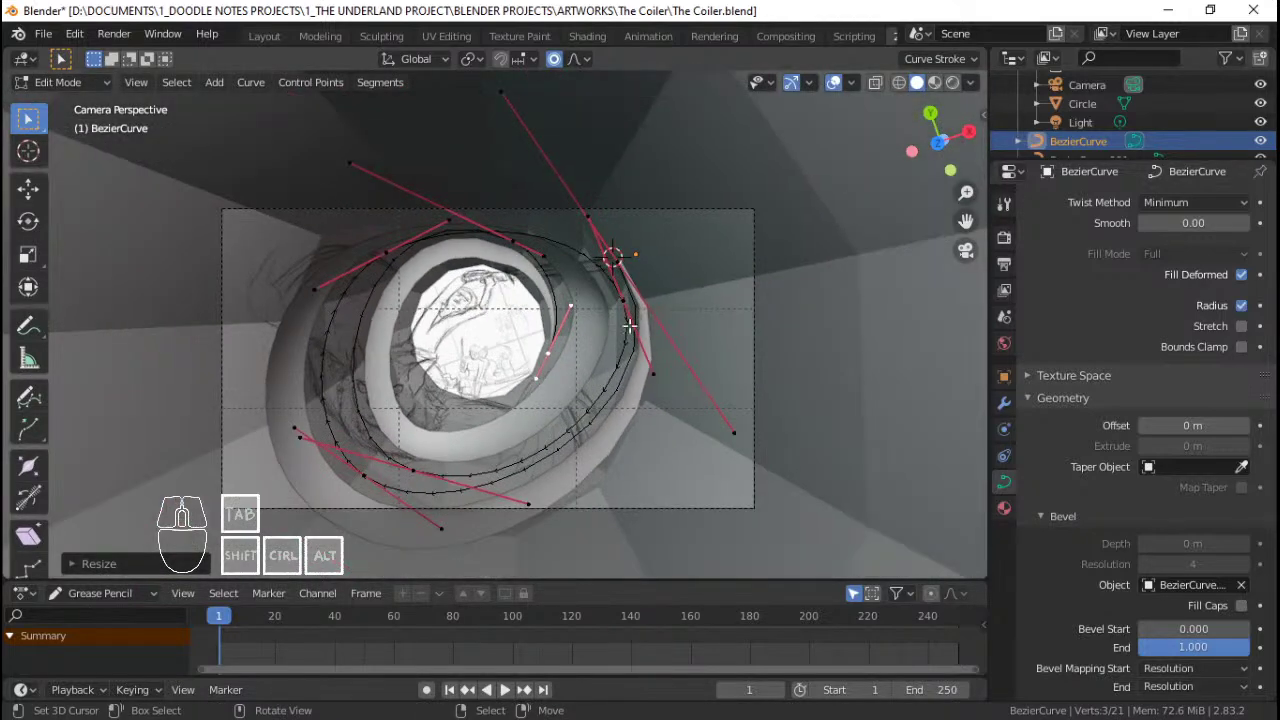
scroll(620, 328, "up", 2)
key("Tab")
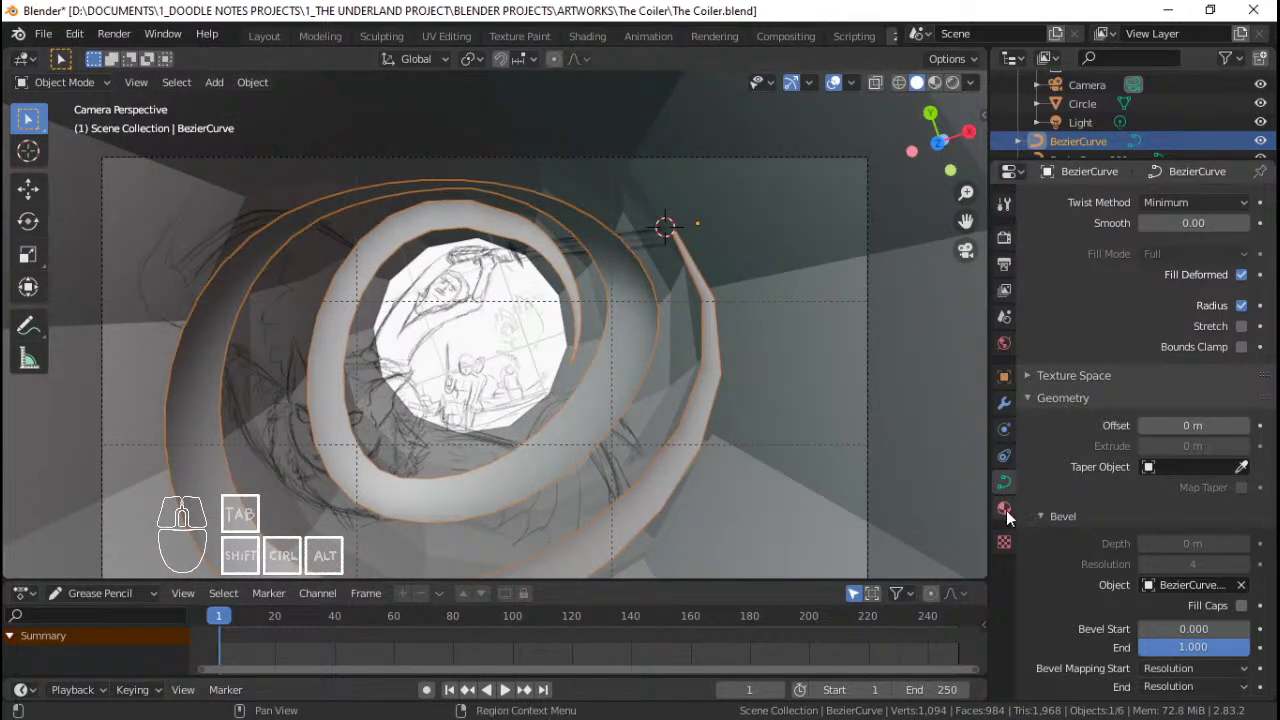
Step: Add a new material to the spiral ribbon curve and name it Black_emit
left_click(1005, 509)
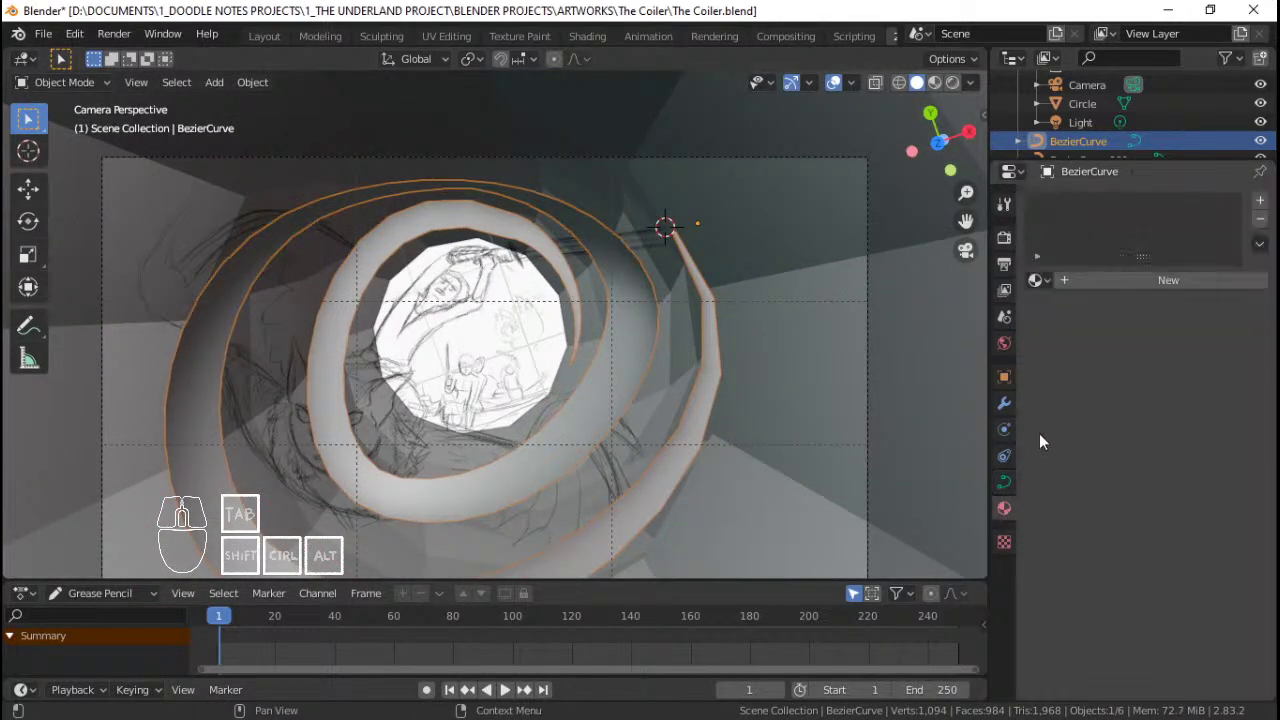
left_click(1260, 200)
left_click(1098, 283)
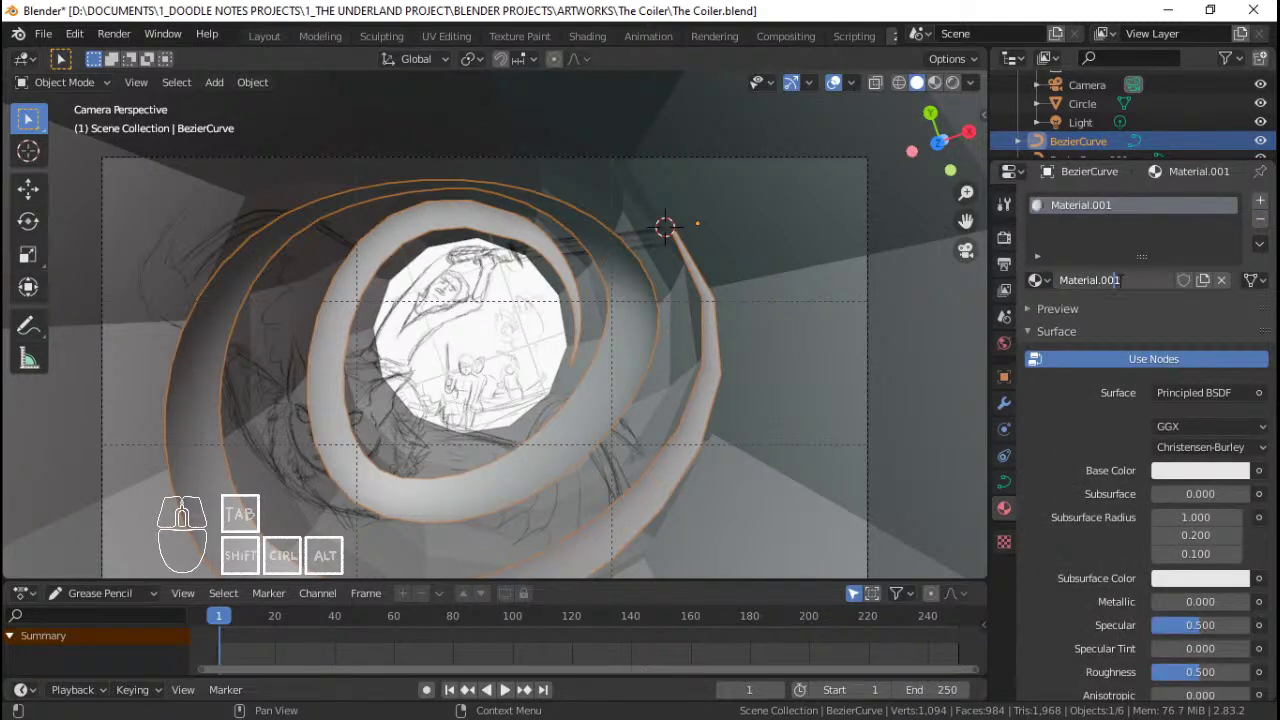
left_click(1117, 280)
type("Black")
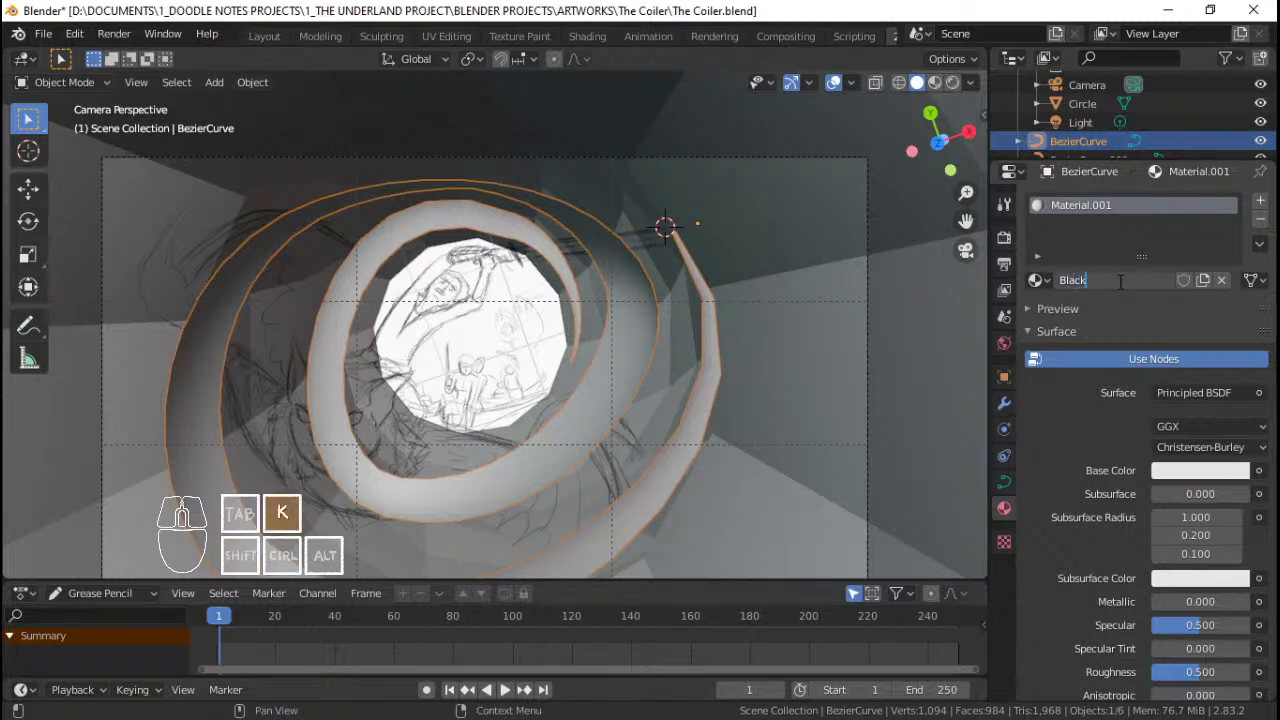
type("_emit")
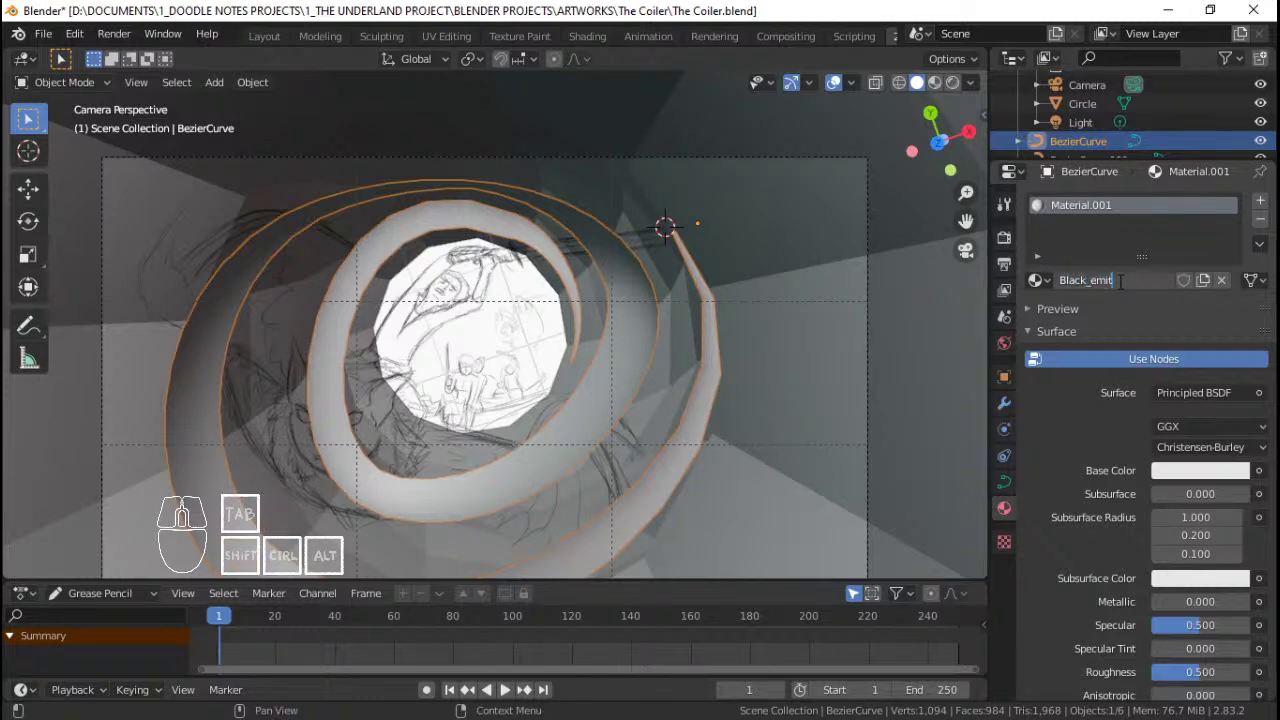
key("Return")
Step: Change the Black_emit material's surface shader to Emission and set its colour to black
left_click(1214, 469)
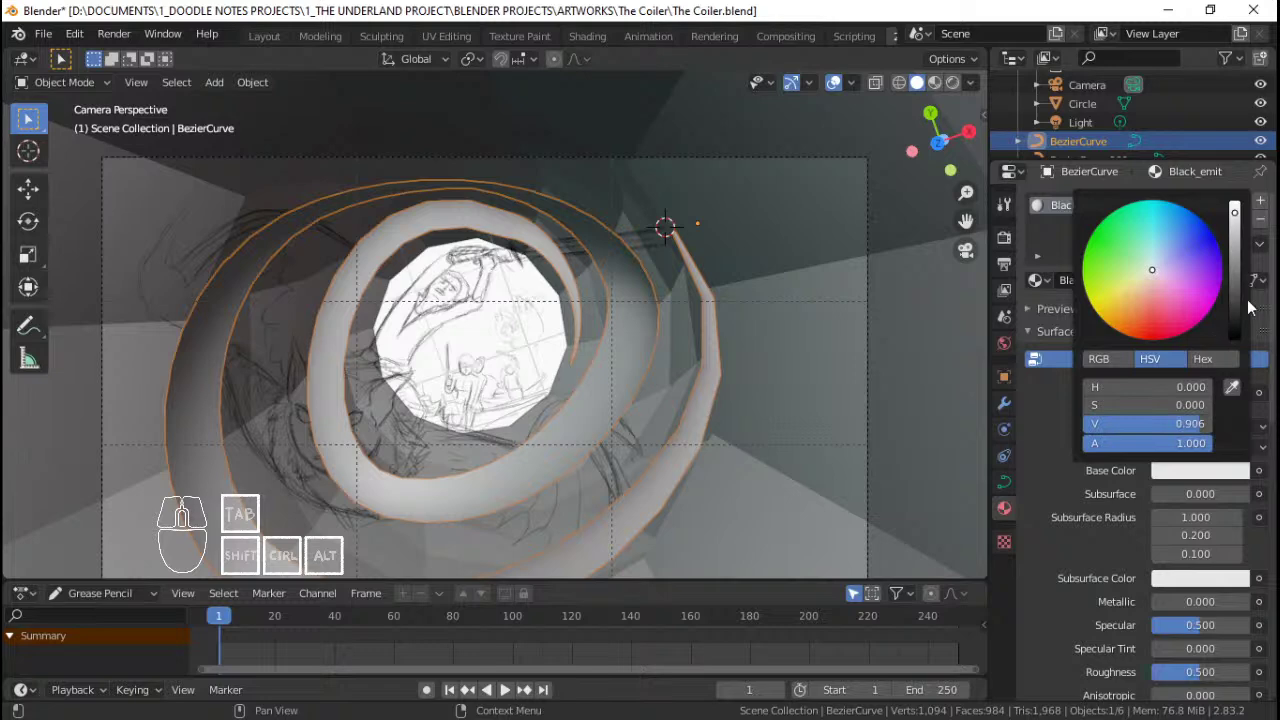
left_click_drag(1234, 314, 1234, 338)
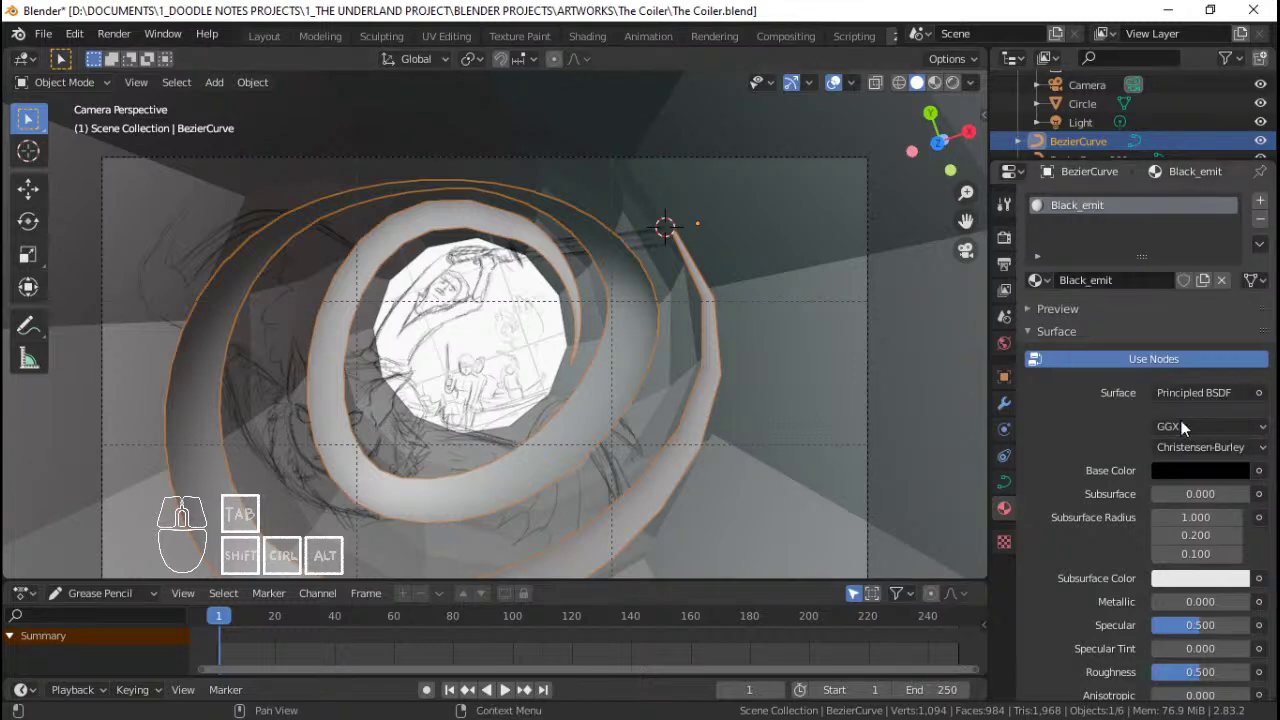
left_click(1192, 391)
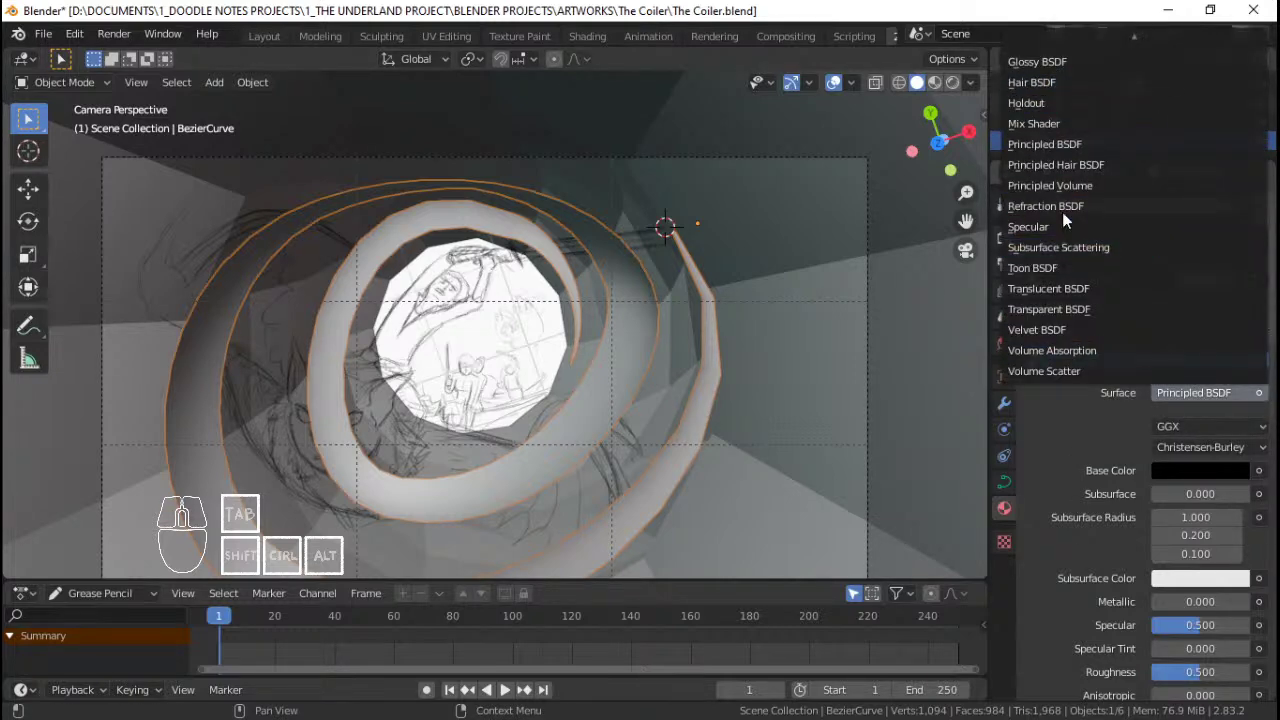
scroll(1052, 58, "up", 5)
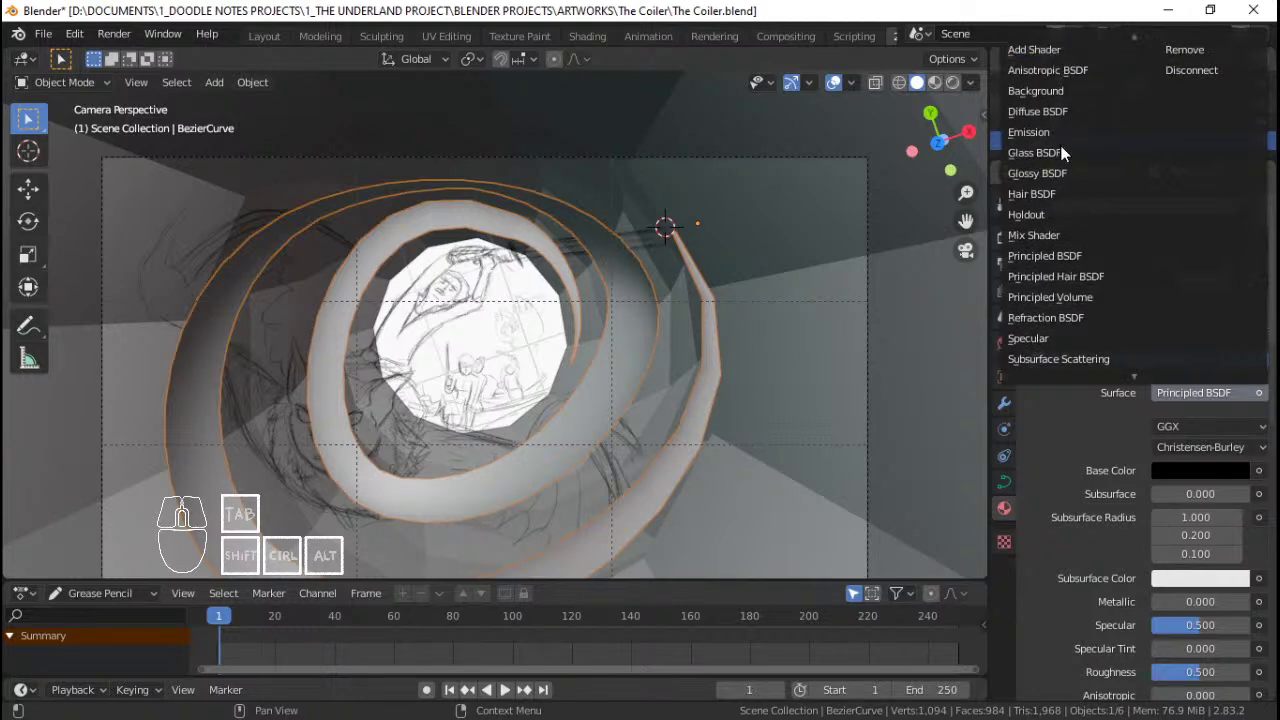
left_click(1068, 128)
left_click(1187, 430)
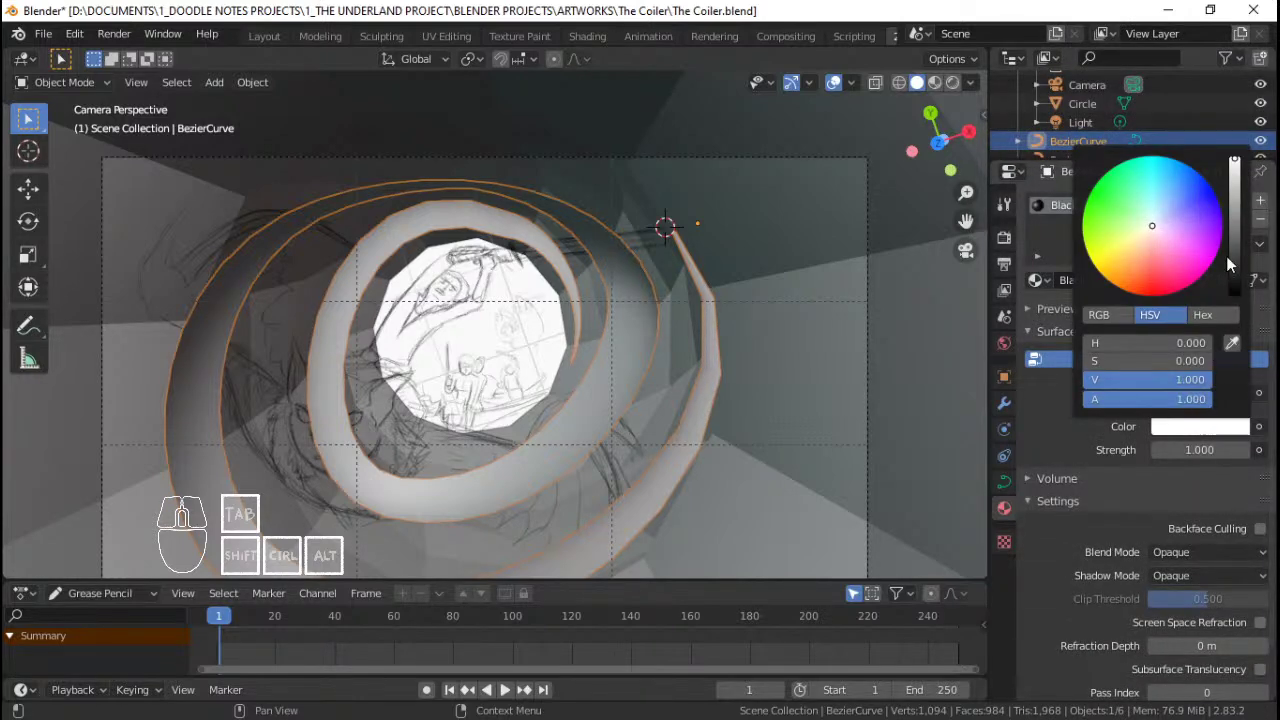
left_click_drag(1233, 250, 1233, 293)
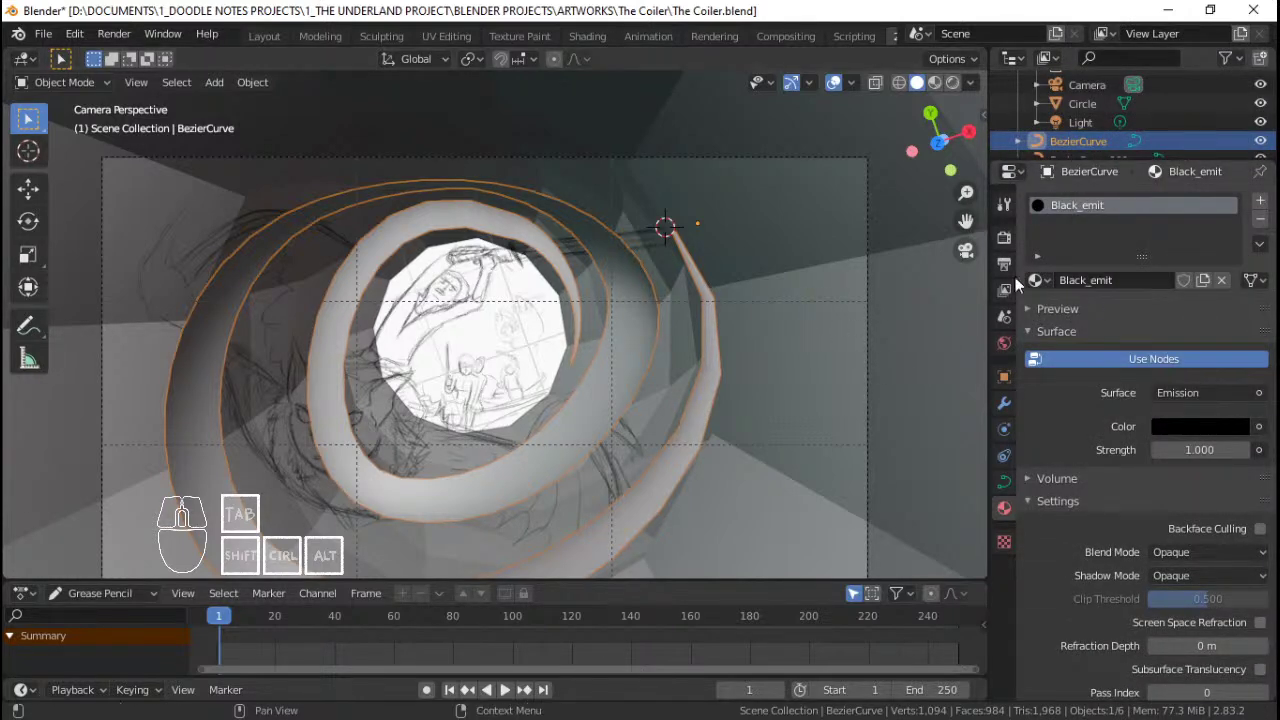
Step: Set the Black_emit material's viewport display colour to black and deselect the ribbon
left_click(972, 84)
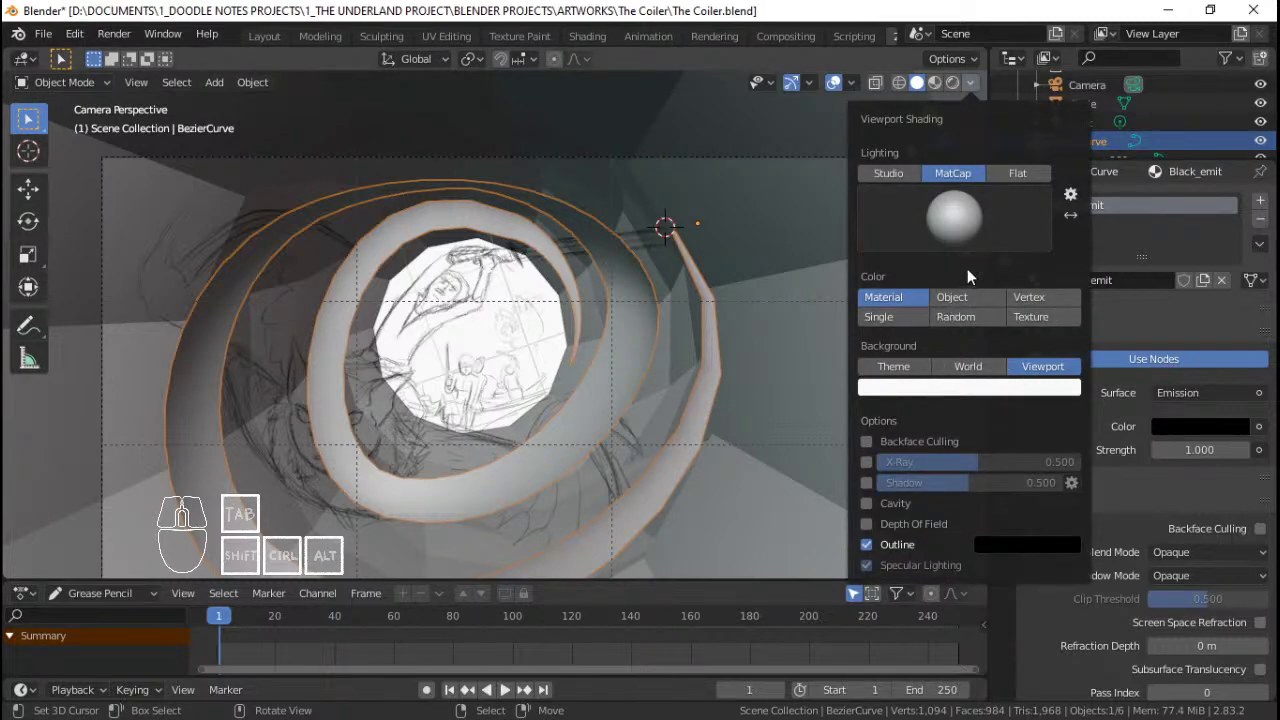
scroll(1082, 540, "down", 2)
left_click(1080, 667)
scroll(1093, 528, "down", 3)
left_click(1190, 621)
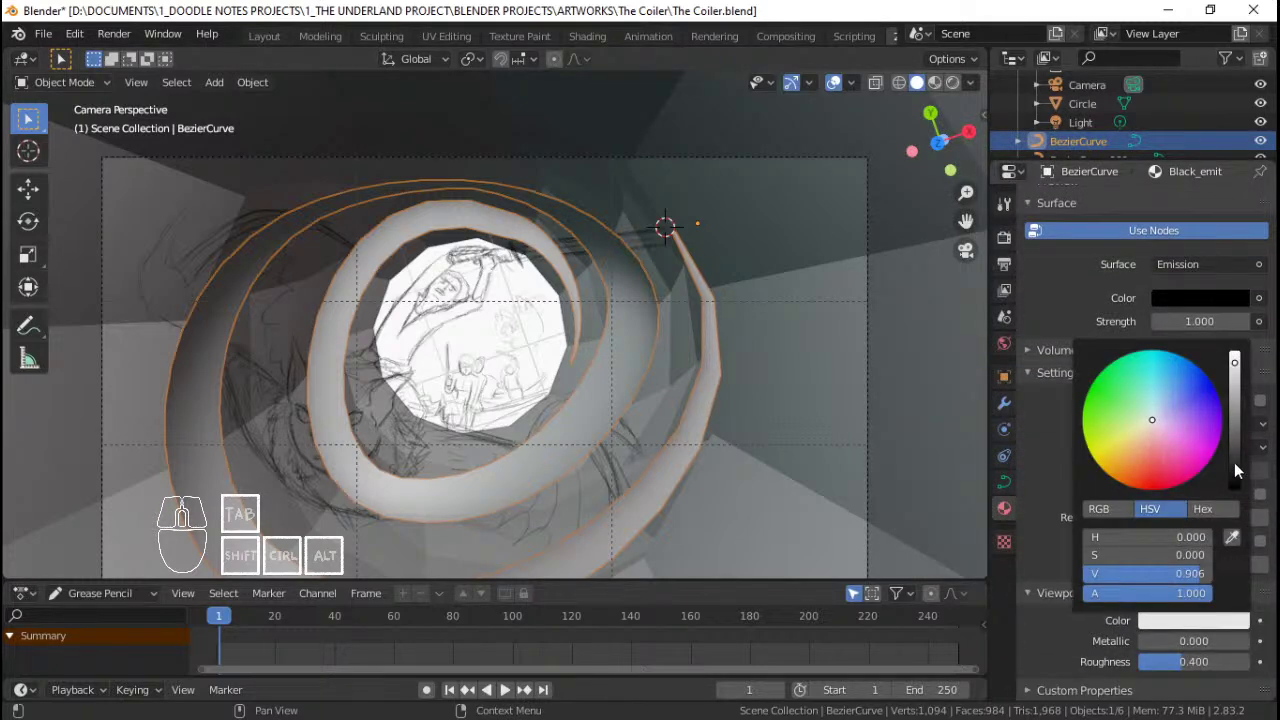
left_click_drag(1233, 464, 1233, 496)
middle_click_drag(547, 409, 572, 405, "shift")
scroll(591, 398, "up", 1)
key("alt+a")
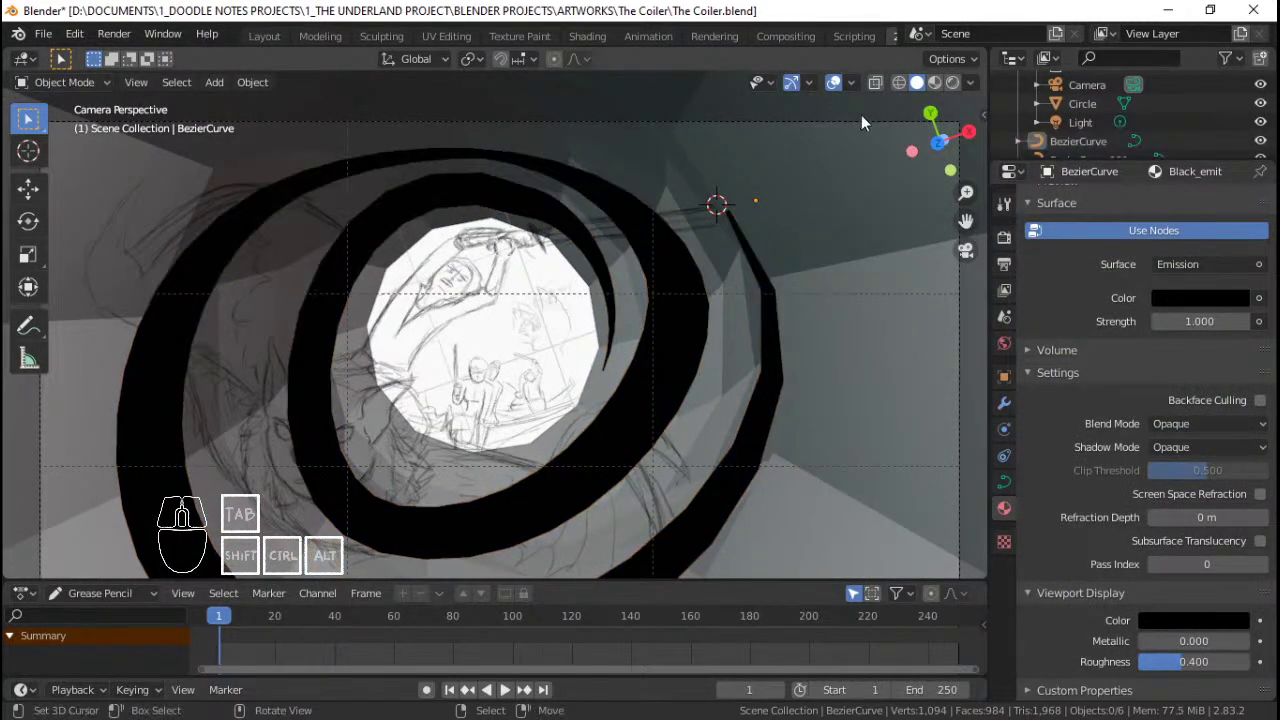
Step: Examine the black ribbon against the sketch in Material Preview shading, from the camera view and from another angle
left_click(934, 82)
scroll(667, 310, "down", 4)
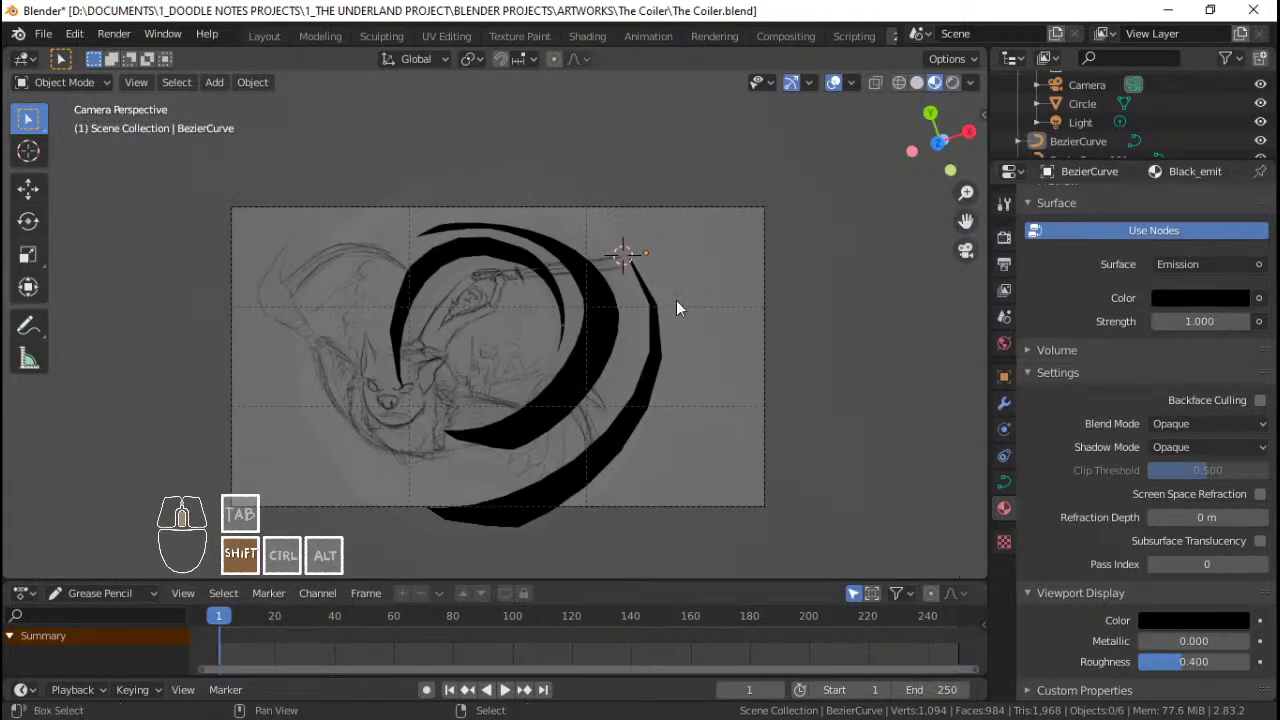
scroll(721, 275, "up", 3)
middle_click_drag(720, 276, 727, 293, "shift")
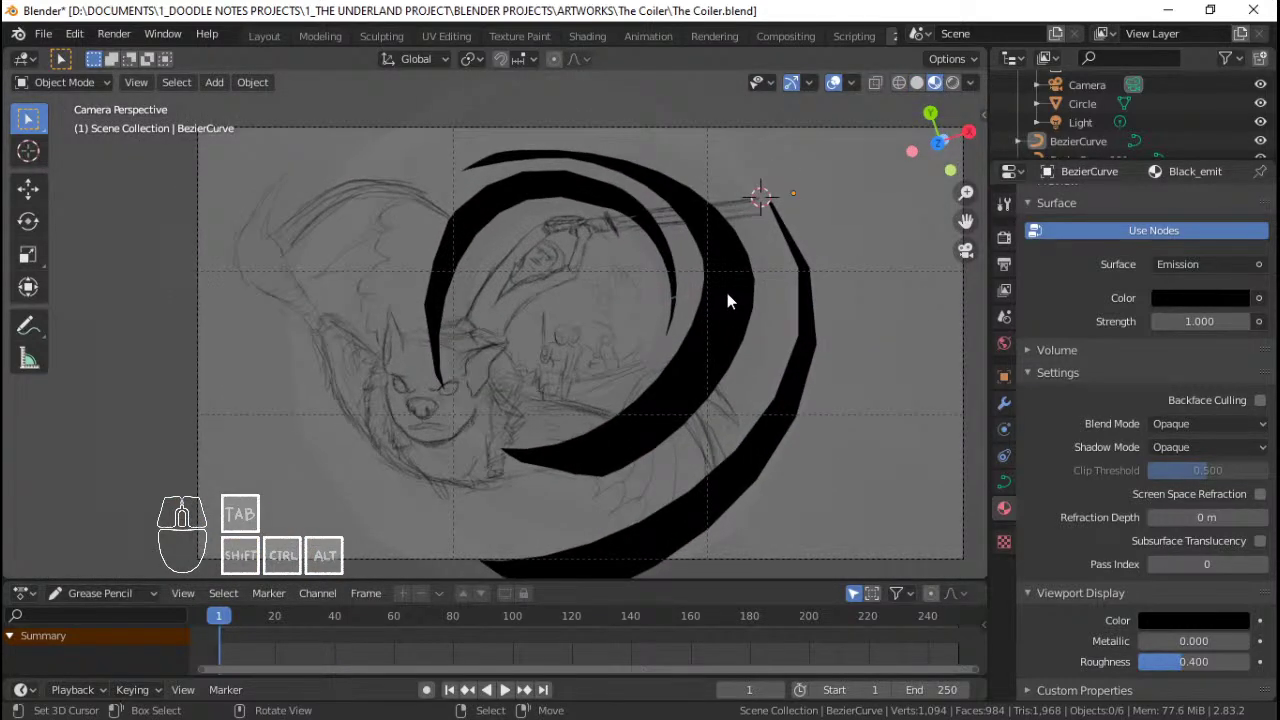
scroll(728, 294, "down", 2)
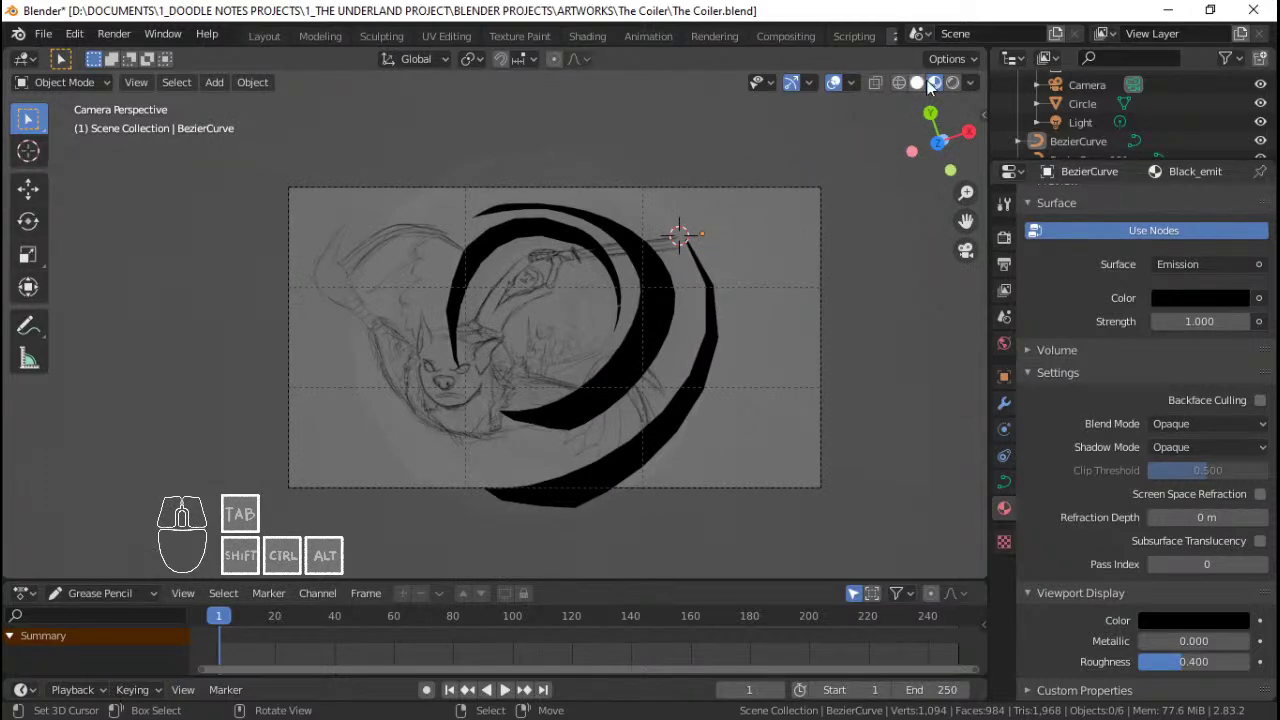
middle_click_drag(874, 108, 565, 230)
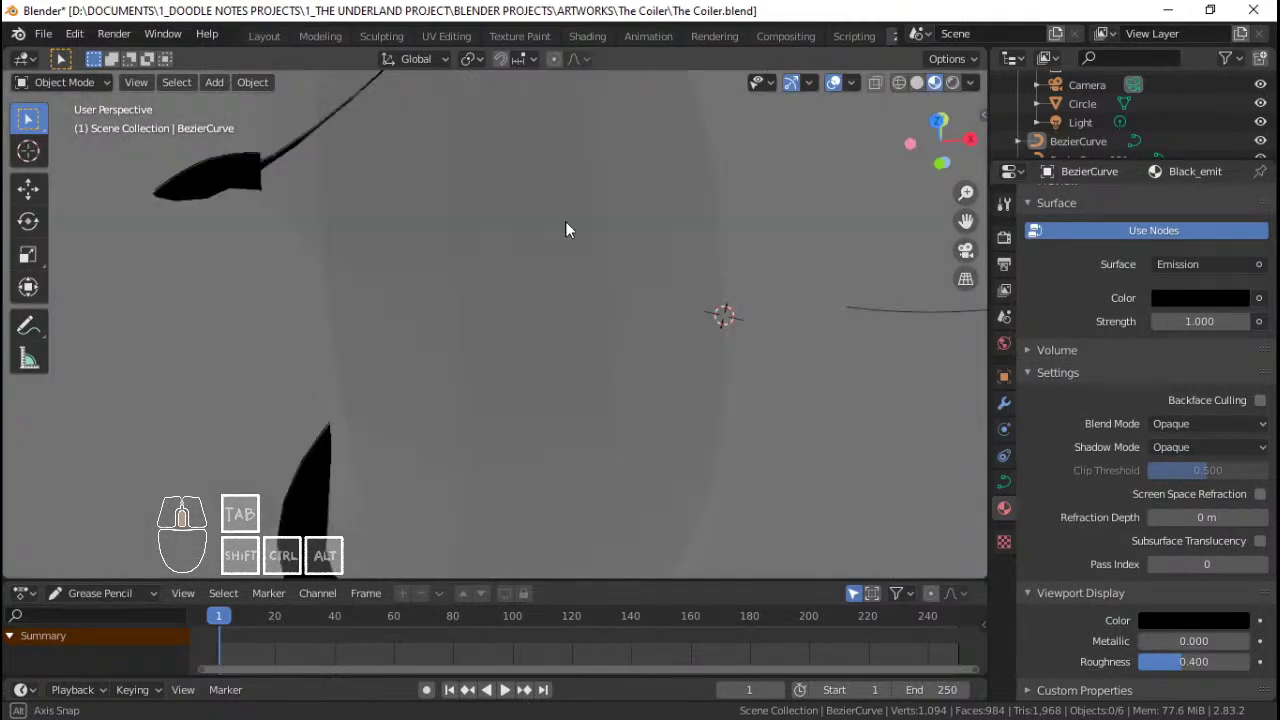
key("KP_0")
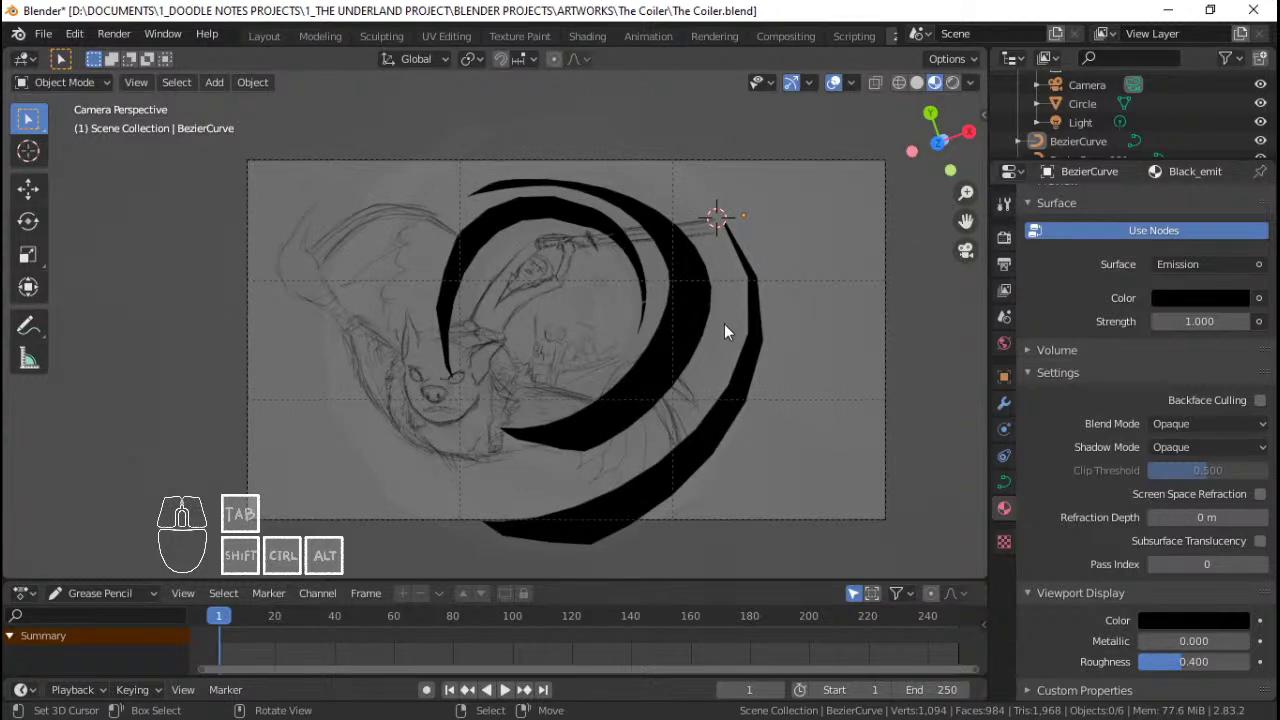
scroll(724, 323, "up", 1)
scroll(724, 324, "down", 2)
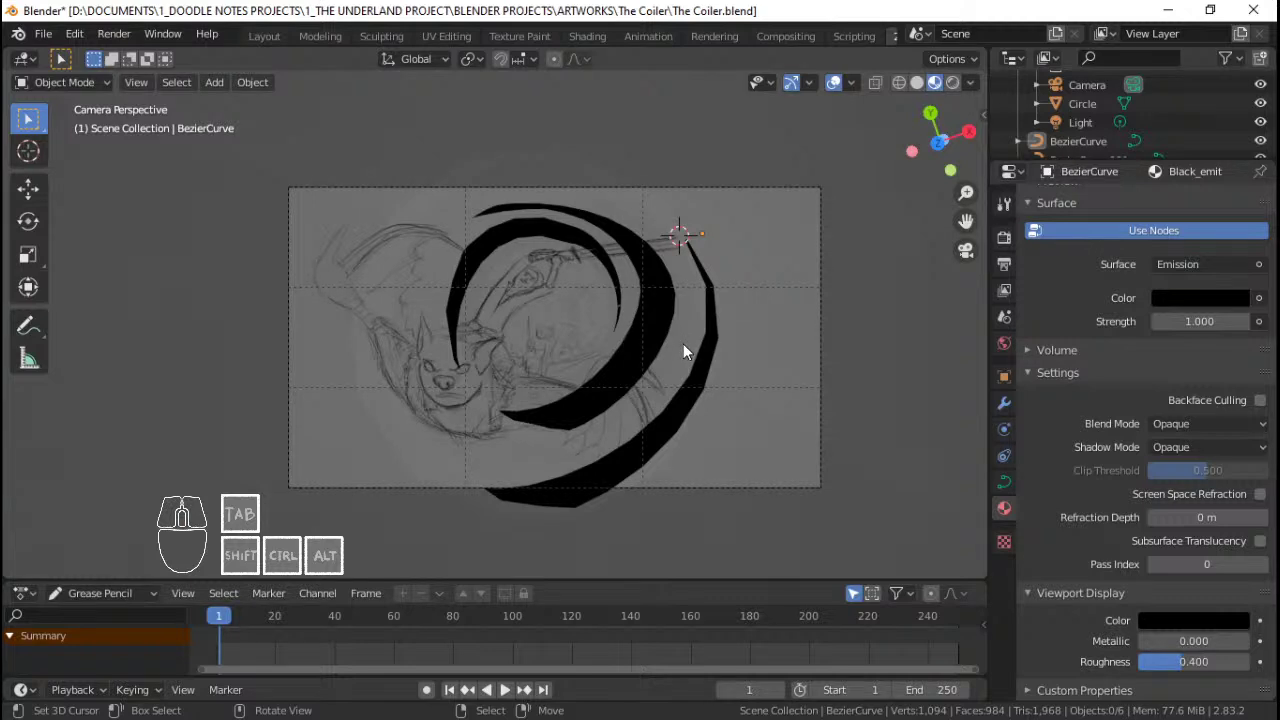
Step: Hide the Circle tunnel to inspect the full spiral against the sketch, switch back to Solid shading and unhide the tunnel
right_click(793, 327)
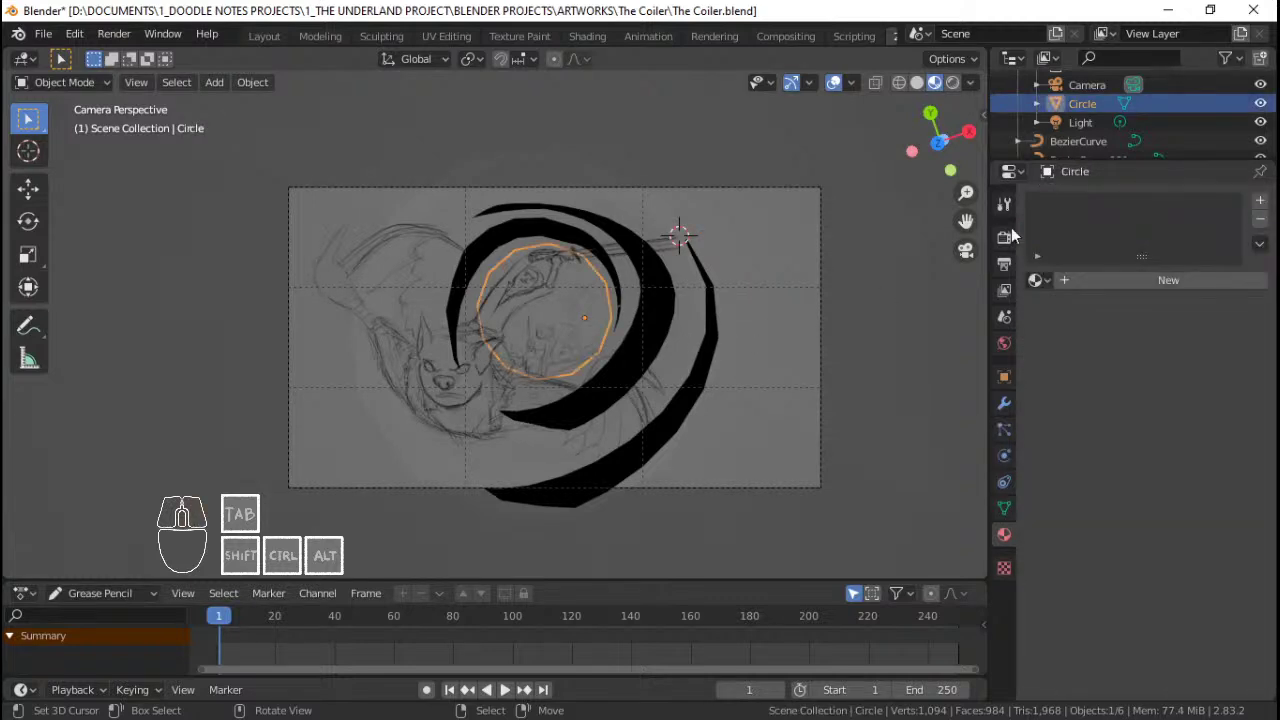
left_click(1260, 103)
scroll(696, 301, "up", 1)
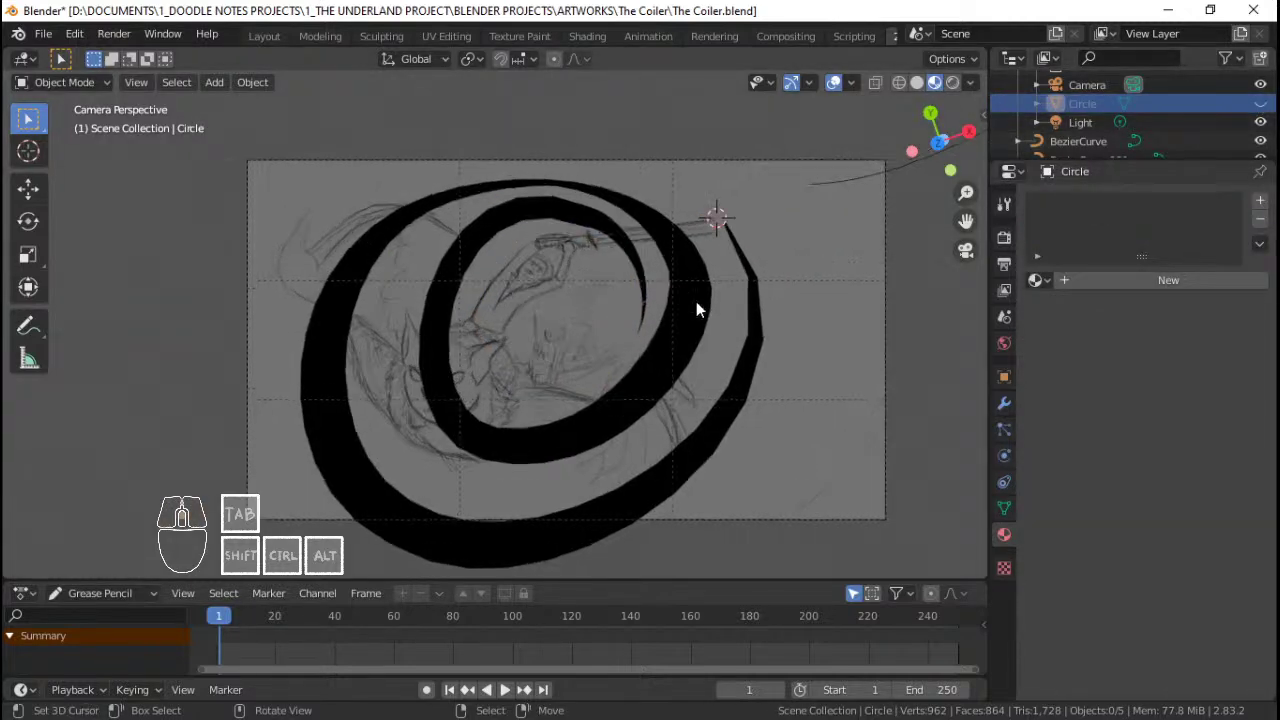
scroll(687, 310, "up", 1)
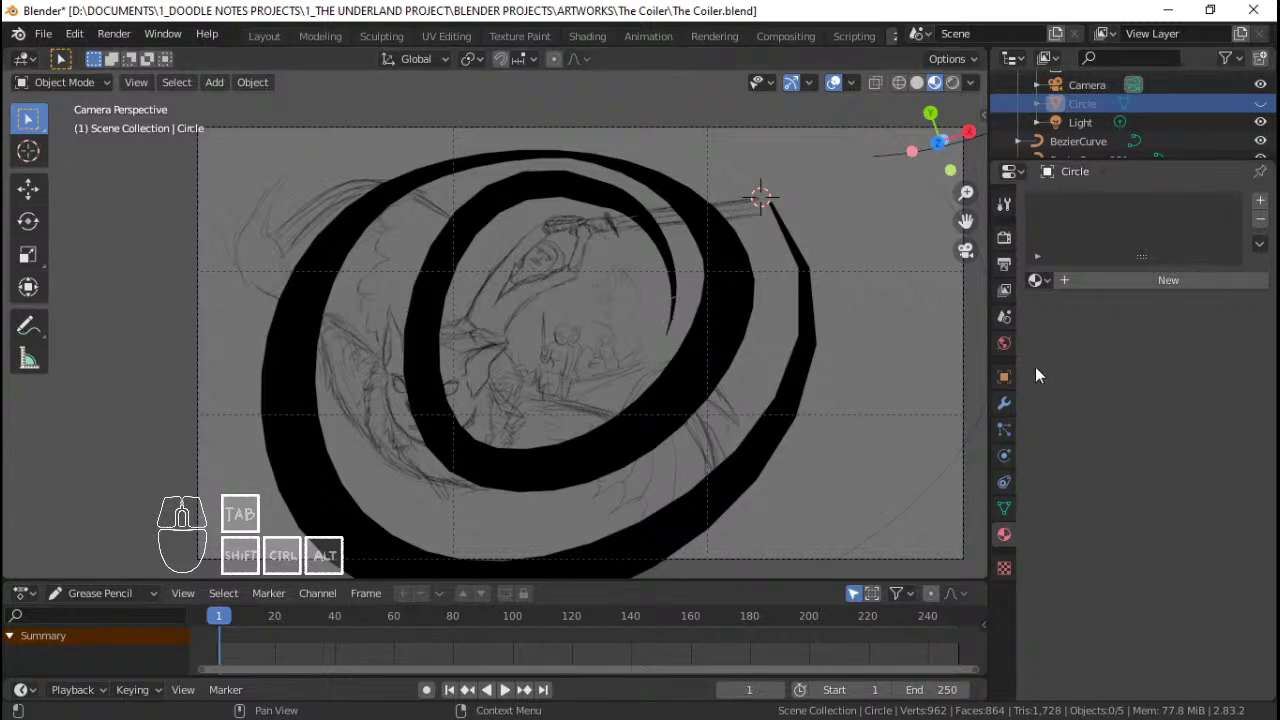
left_click(917, 83)
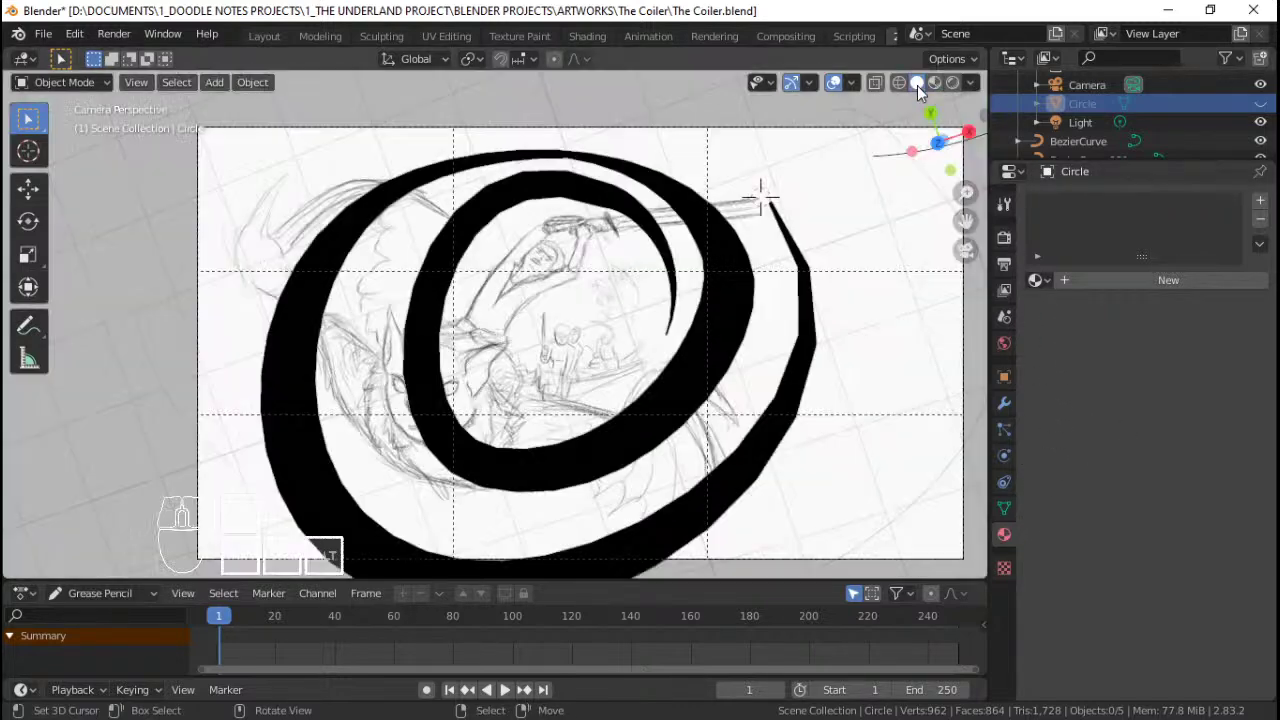
left_click(1260, 103)
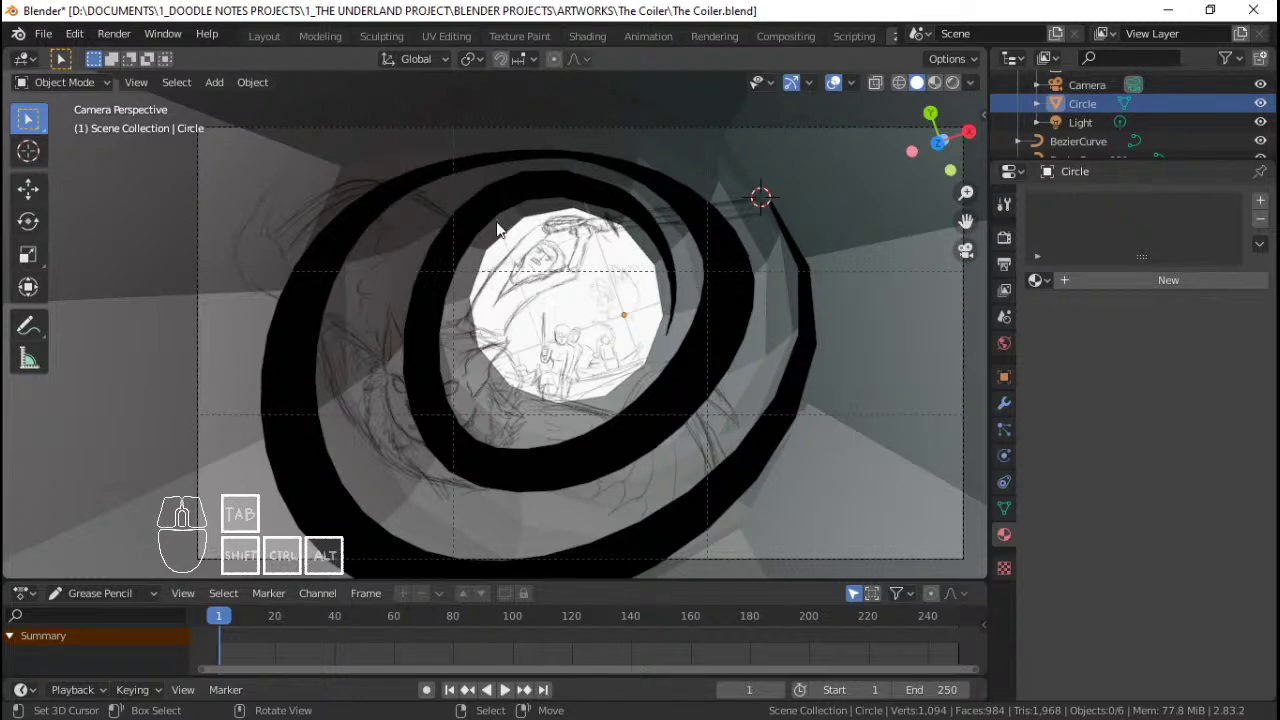
Step: Switch to Material Preview shading and open the spiral curve's Black_emit material in the Shading workspace
scroll(520, 272, "down", 1)
middle_click_drag(556, 307, 512, 252, "shift")
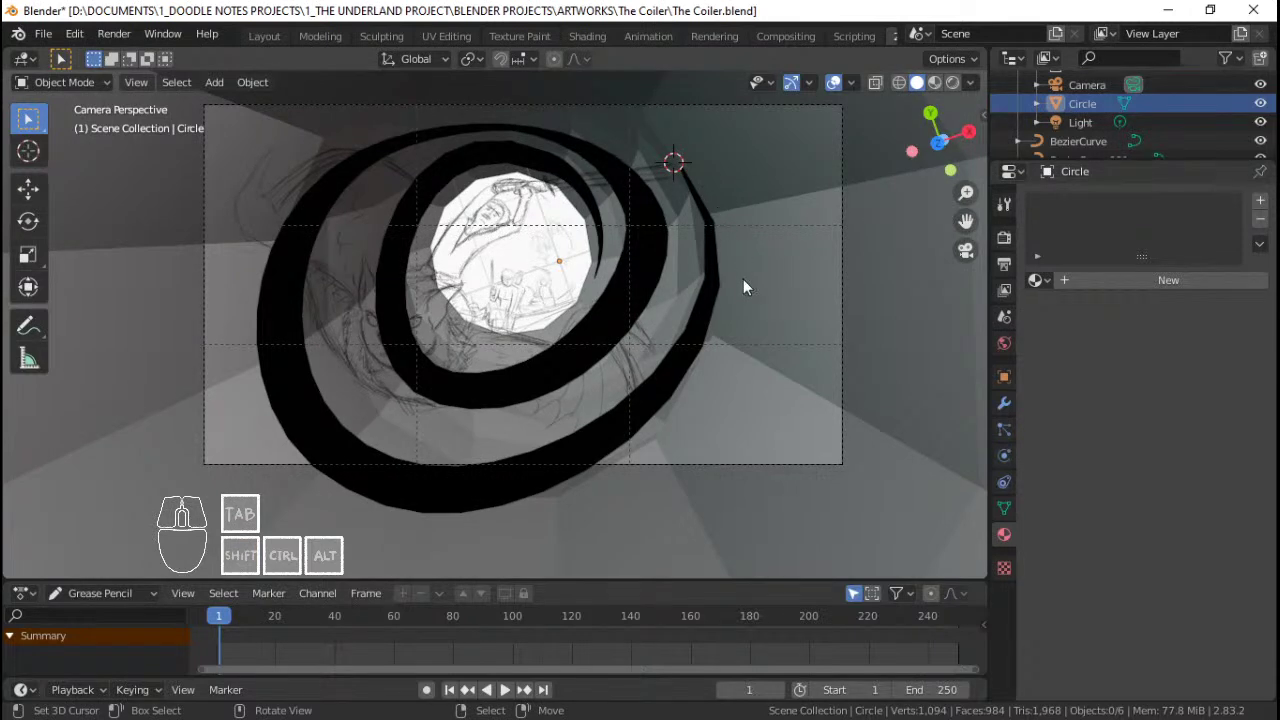
scroll(578, 212, "up", 2)
middle_click_drag(601, 213, 639, 283, "shift")
scroll(606, 235, "down", 2)
scroll(617, 234, "up", 2)
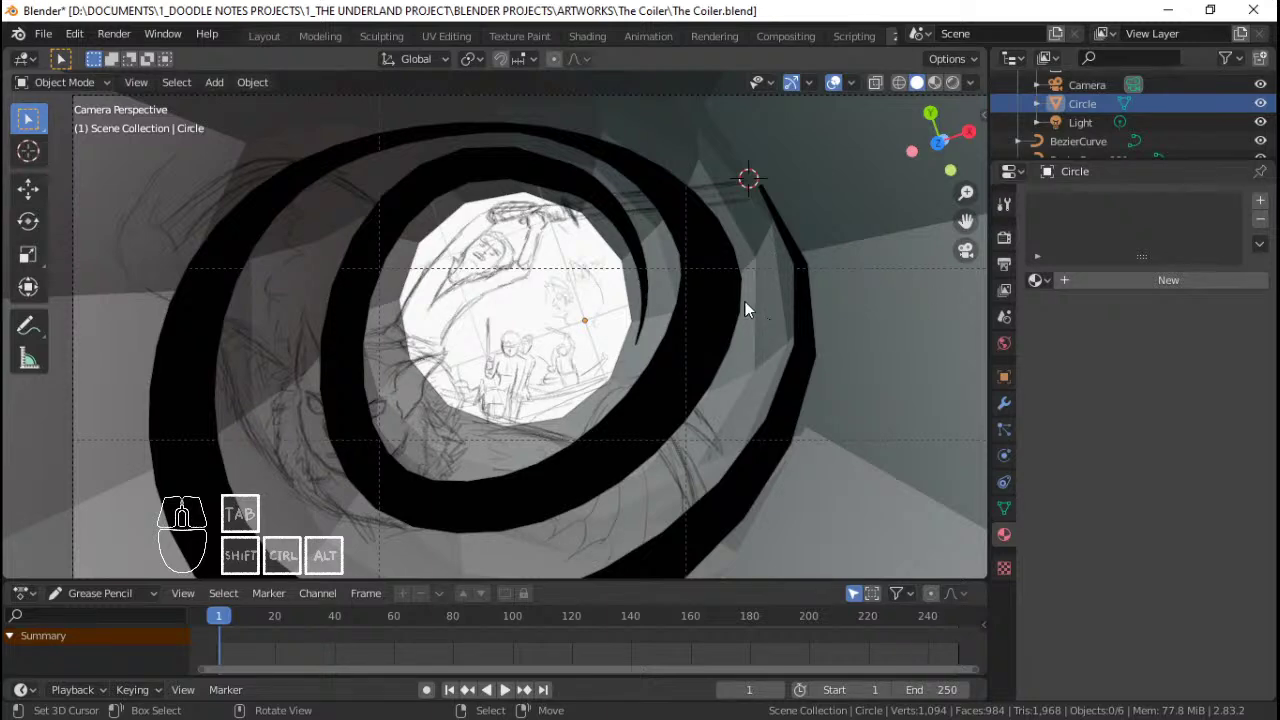
left_click(934, 82)
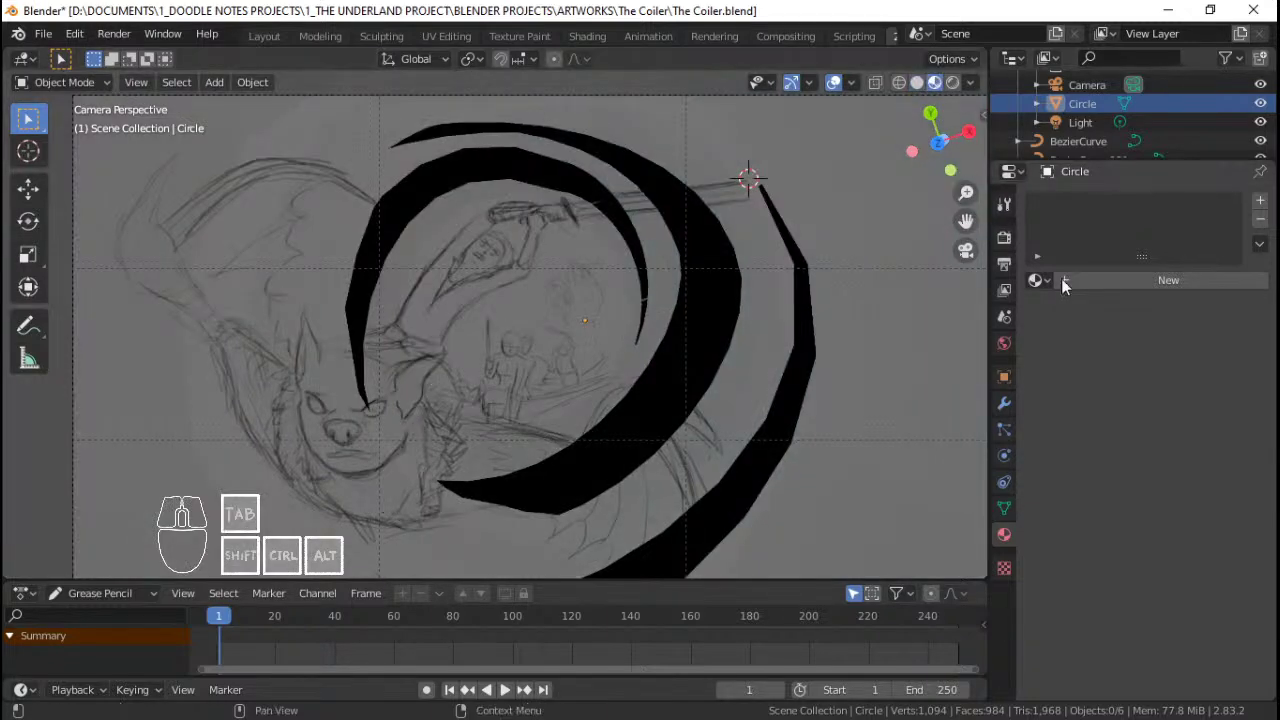
left_click(574, 35)
scroll(717, 247, "up", 2)
left_click(718, 246)
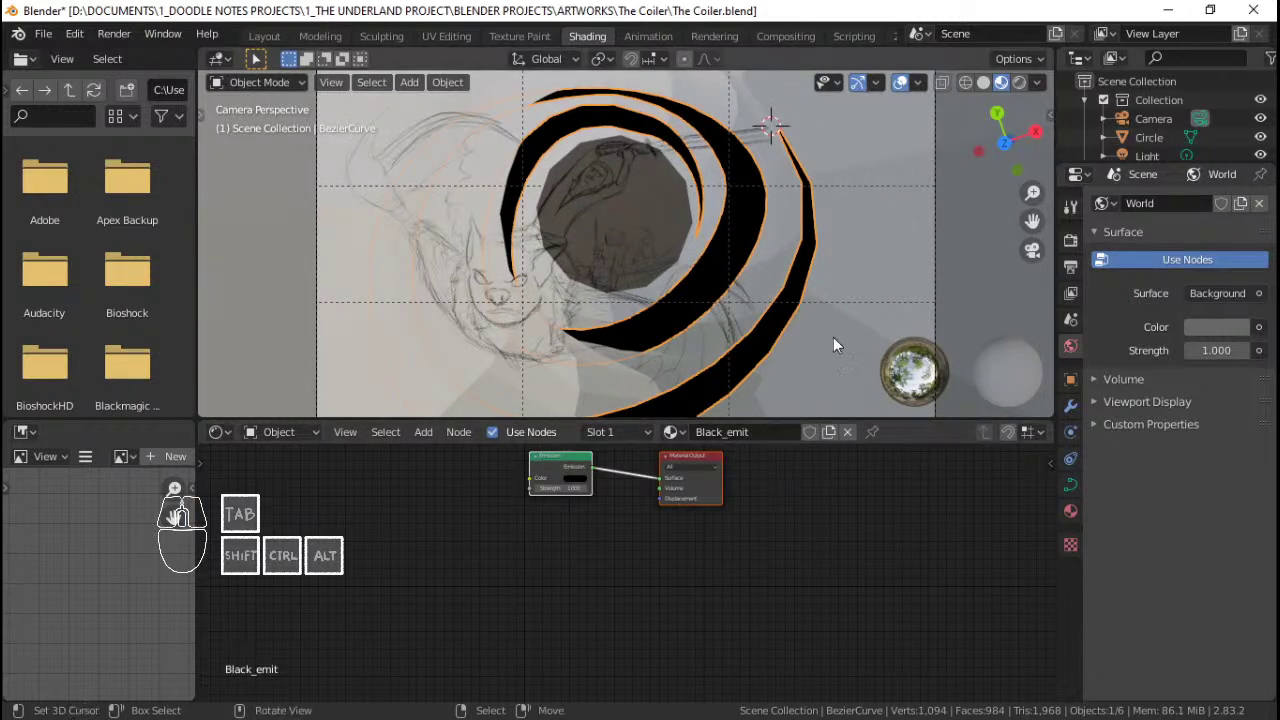
left_click(1071, 511)
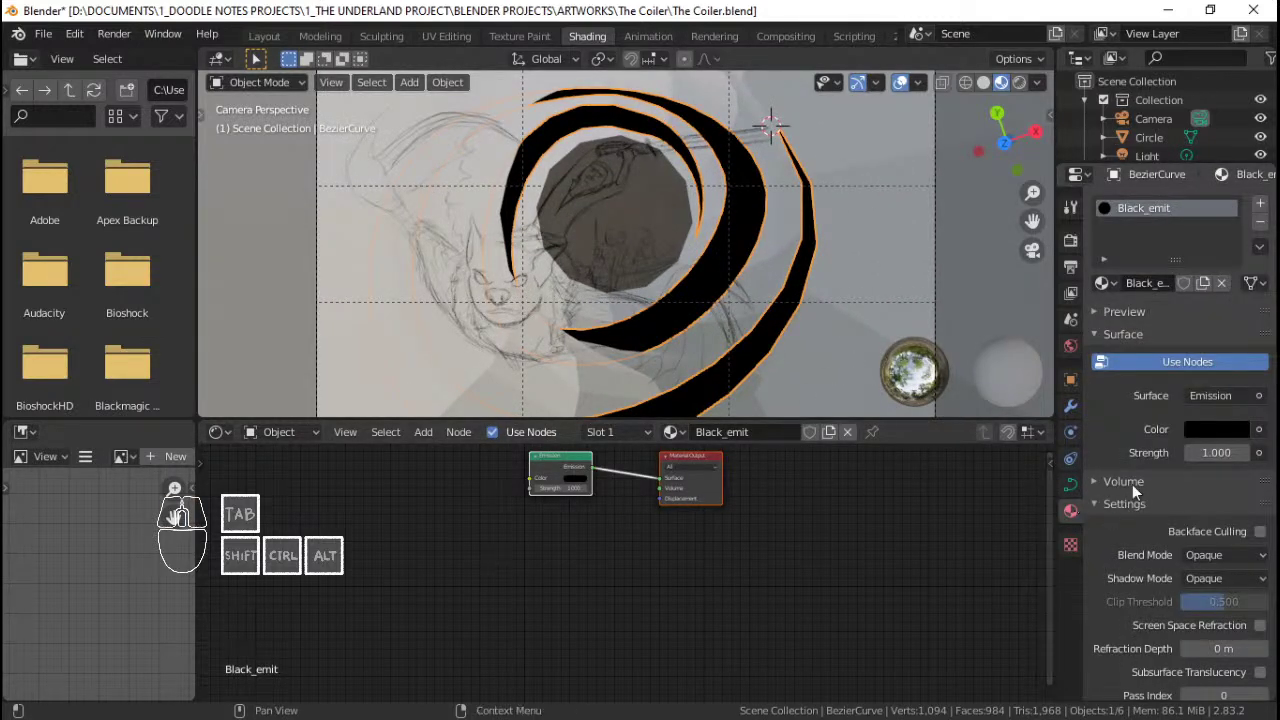
Step: Insert a Mix Shader node between the Emission and Material Output nodes of Black_emit
scroll(540, 519, "up", 2)
key("shift+a")
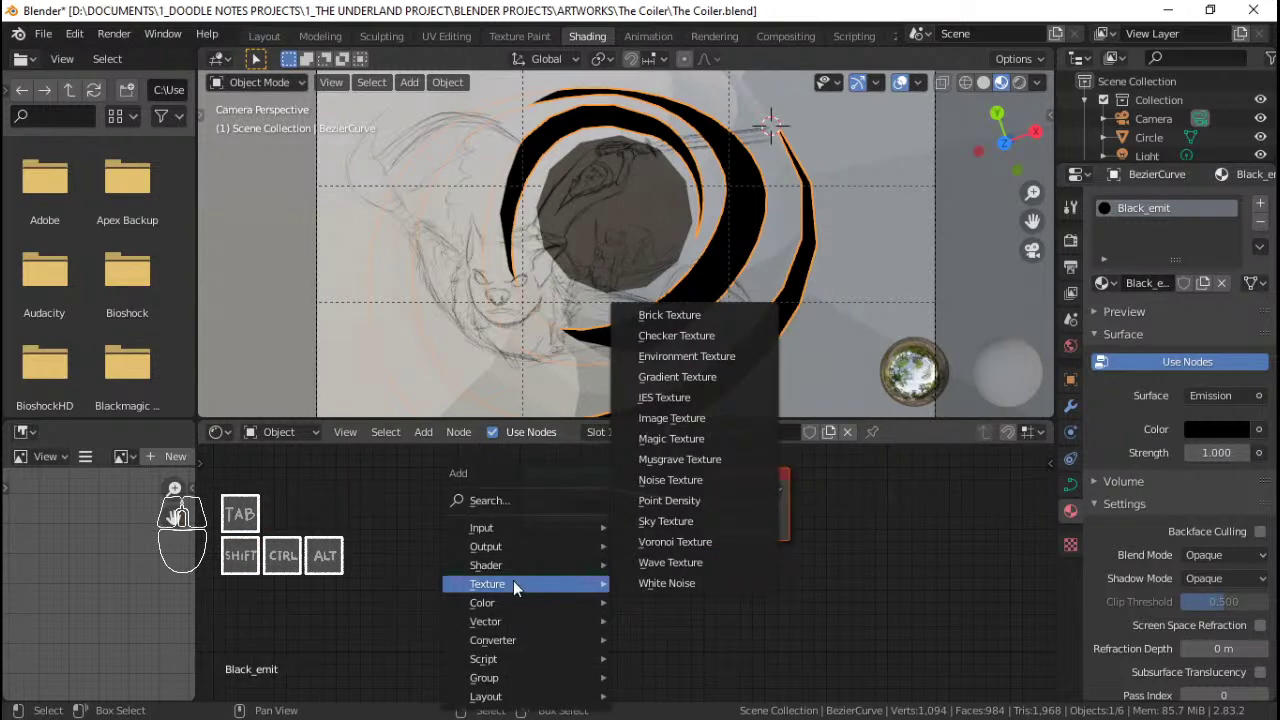
mouse_move(517, 566)
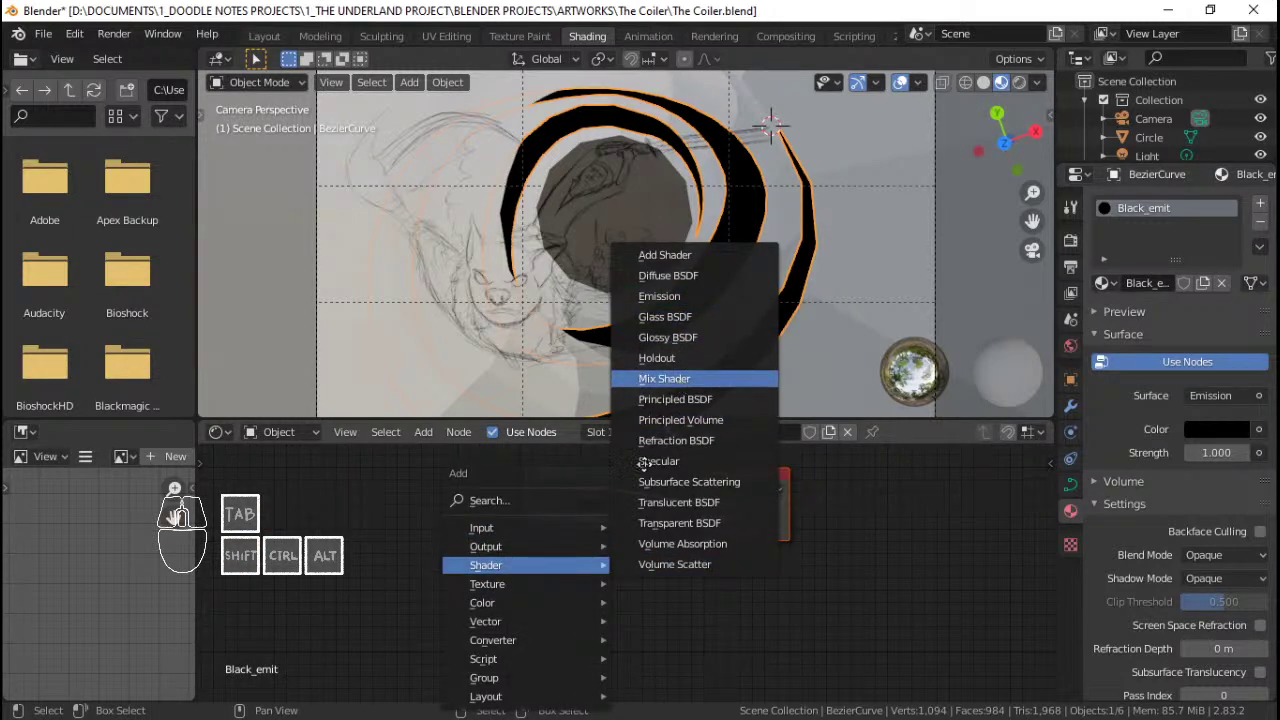
left_click(675, 378)
left_click(700, 510)
Step: Add a Transparent BSDF node and connect its output to the Mix Shader's second shader input
key("shift+a")
mouse_move(518, 559)
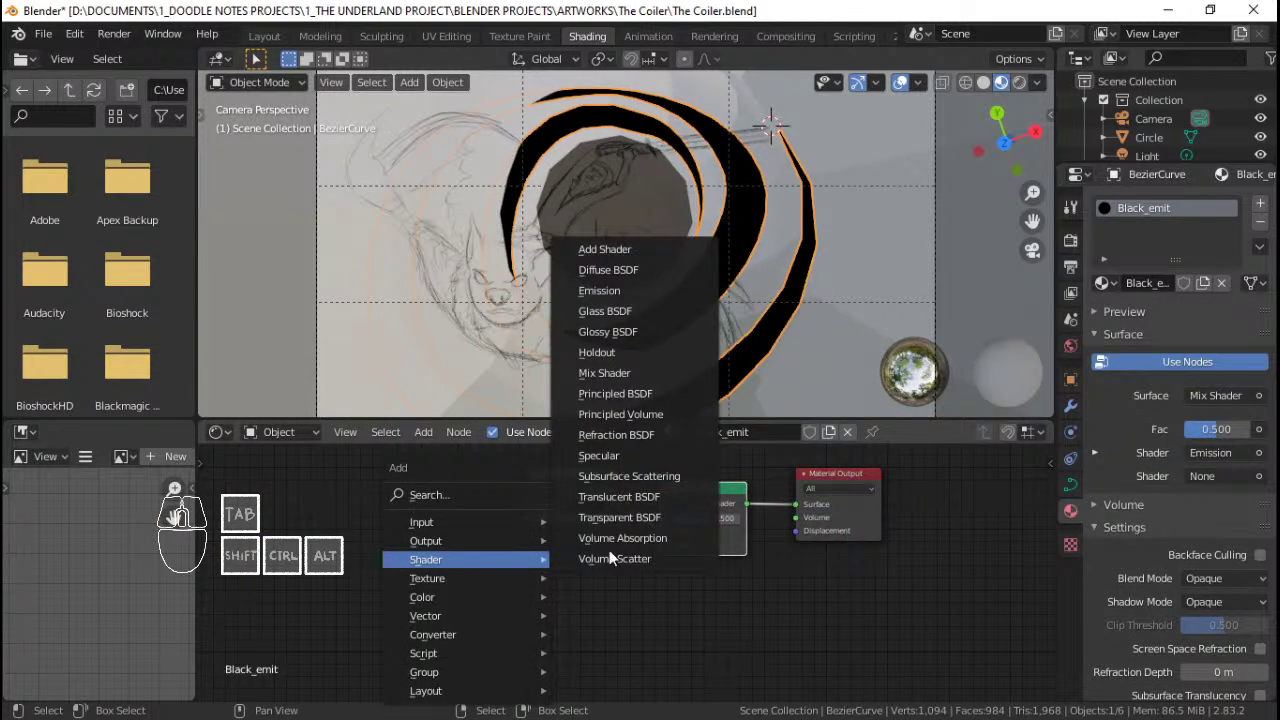
left_click(644, 518)
left_click_drag(612, 559, 660, 545)
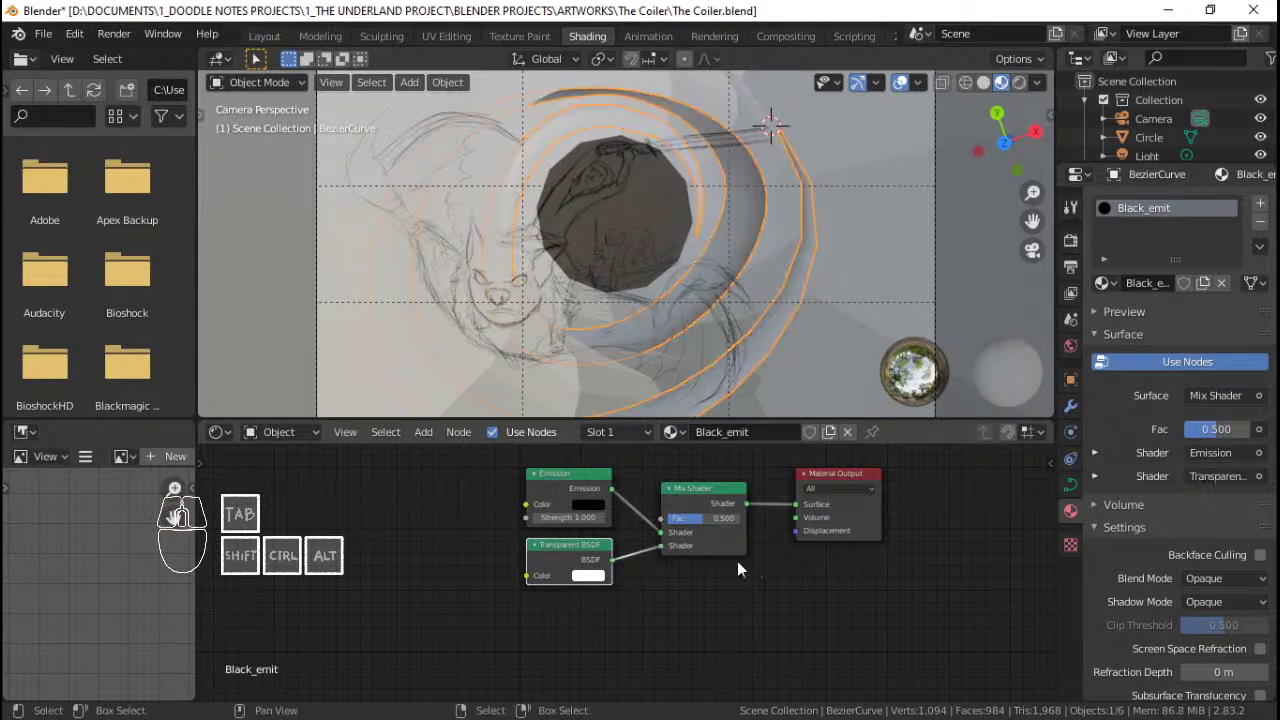
Step: Tidy the positions of the shader nodes and set the Mix Shader factor to 0.825
scroll(655, 542, "up", 2)
scroll(689, 540, "up", 1)
left_click_drag(731, 497, 758, 494)
middle_click_drag(754, 519, 747, 566)
left_click_drag(759, 540, 776, 540)
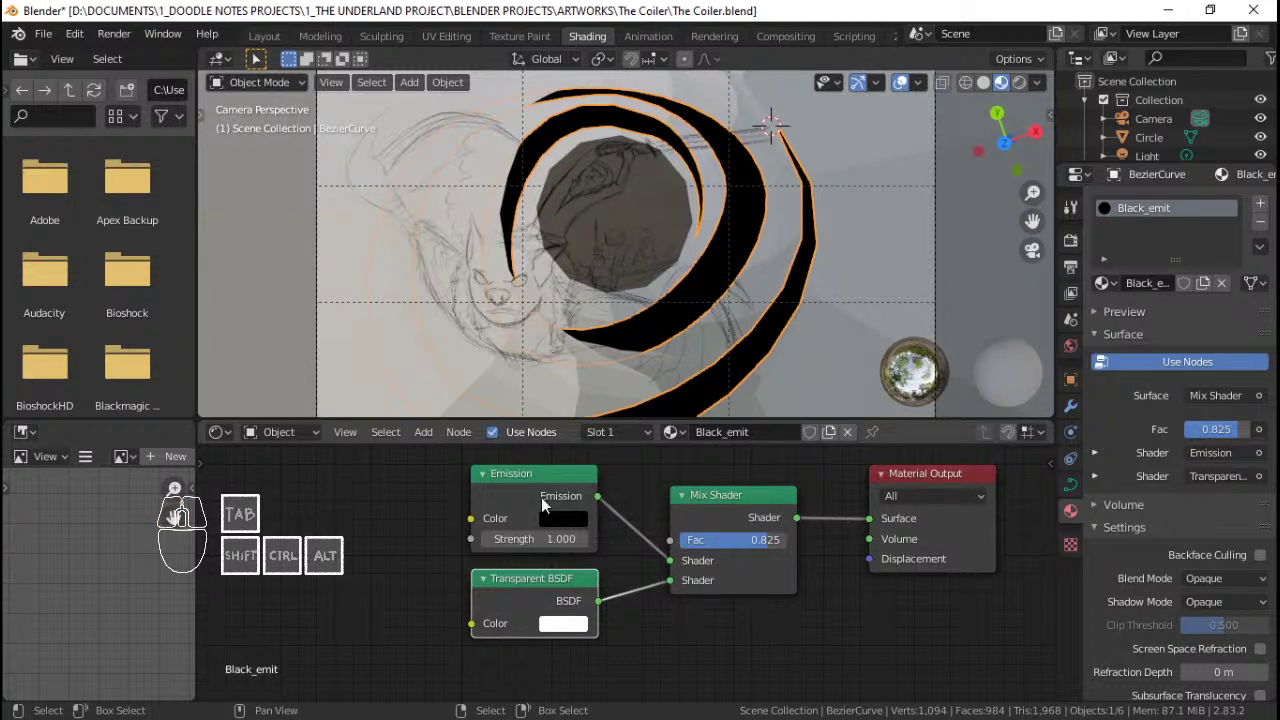
left_click_drag(528, 579, 520, 584)
mouse_move(672, 582)
left_mouse_down()
mouse_move(676, 538)
mouse_move(670, 580)
left_mouse_up()
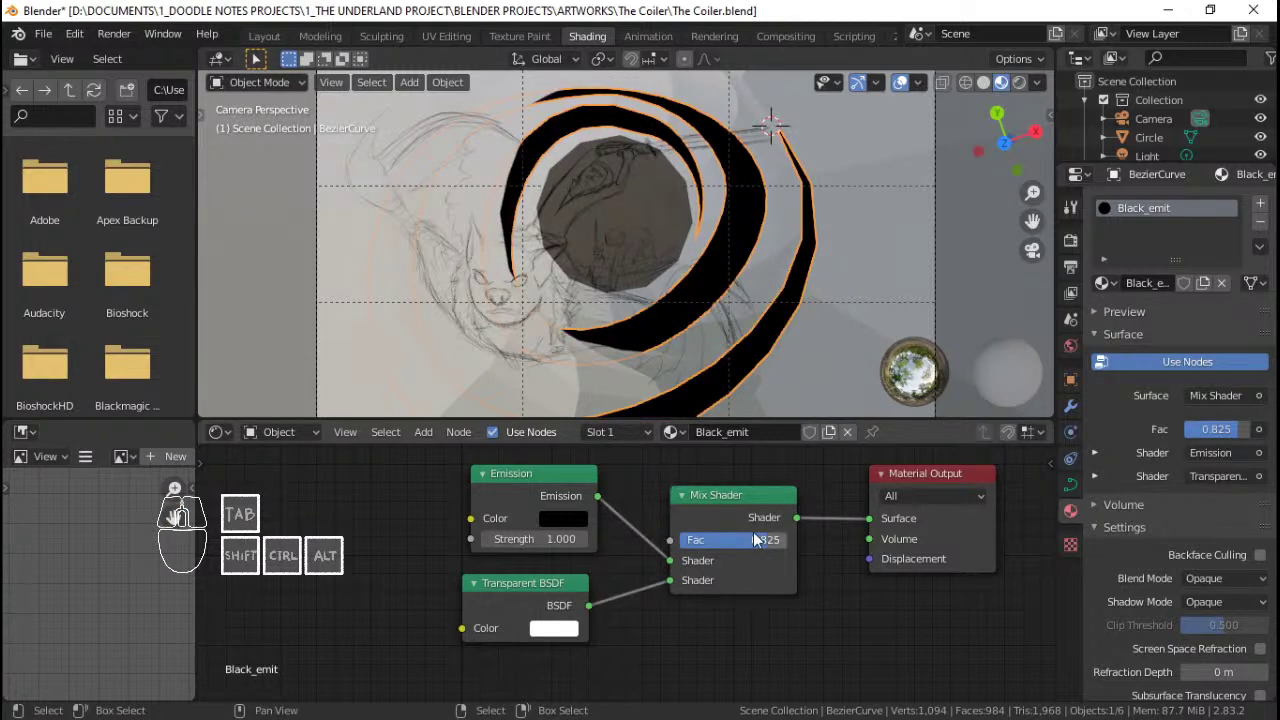
Step: Try a black Transparent BSDF colour with the Mix Shader factor at 0.458
left_click(553, 628)
left_click(682, 548)
left_click(563, 518)
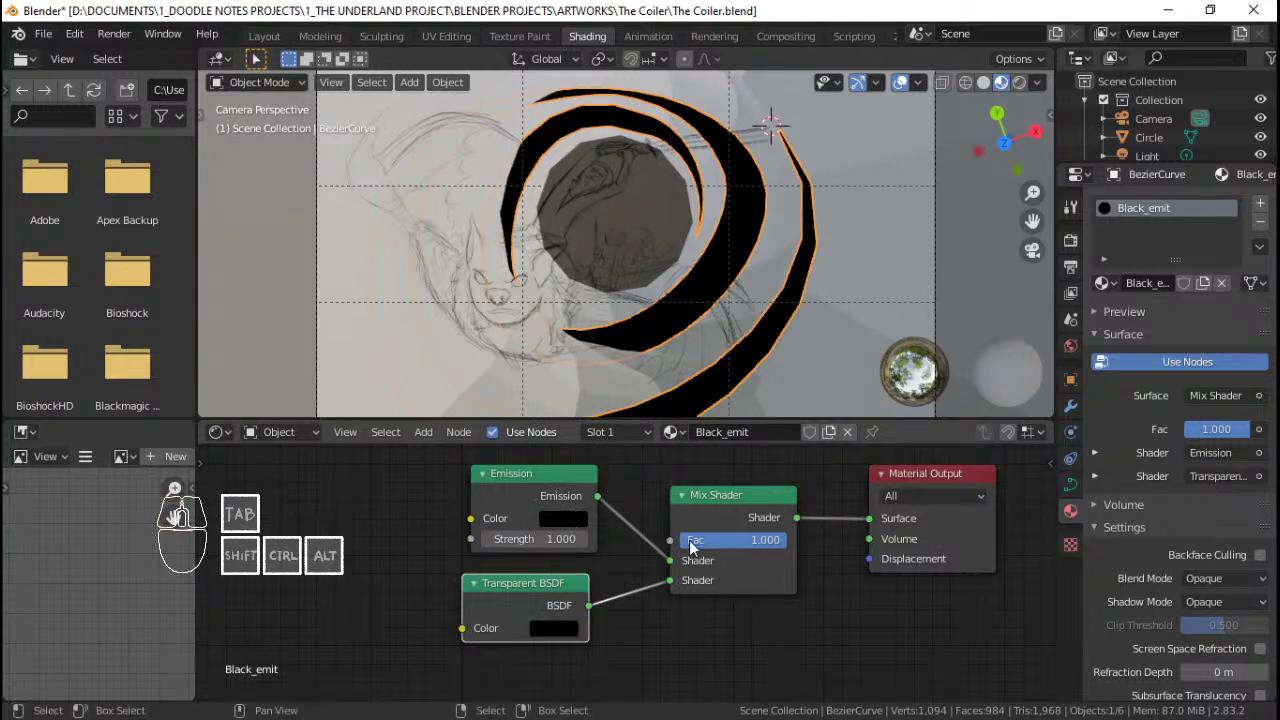
left_click_drag(770, 540, 726, 540)
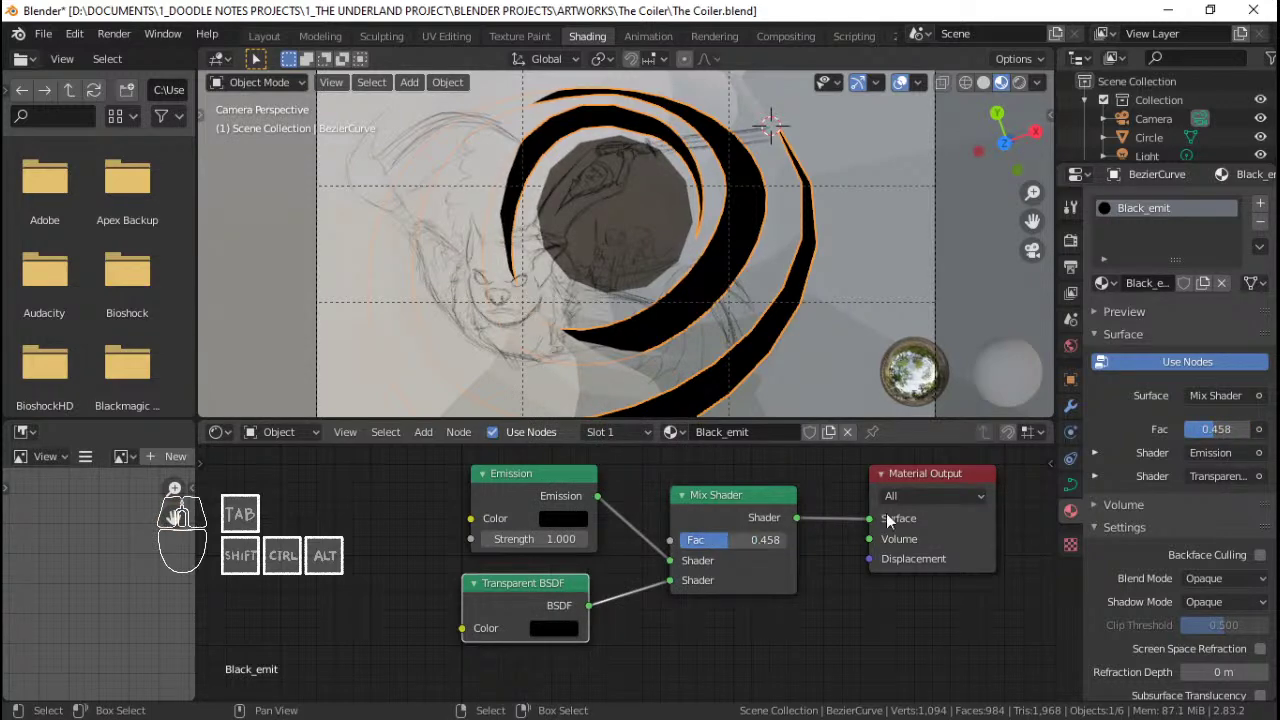
Step: Save the file and set the Black_emit material's blend mode to Alpha Blend
key("ctrl+s")
left_click(1229, 578)
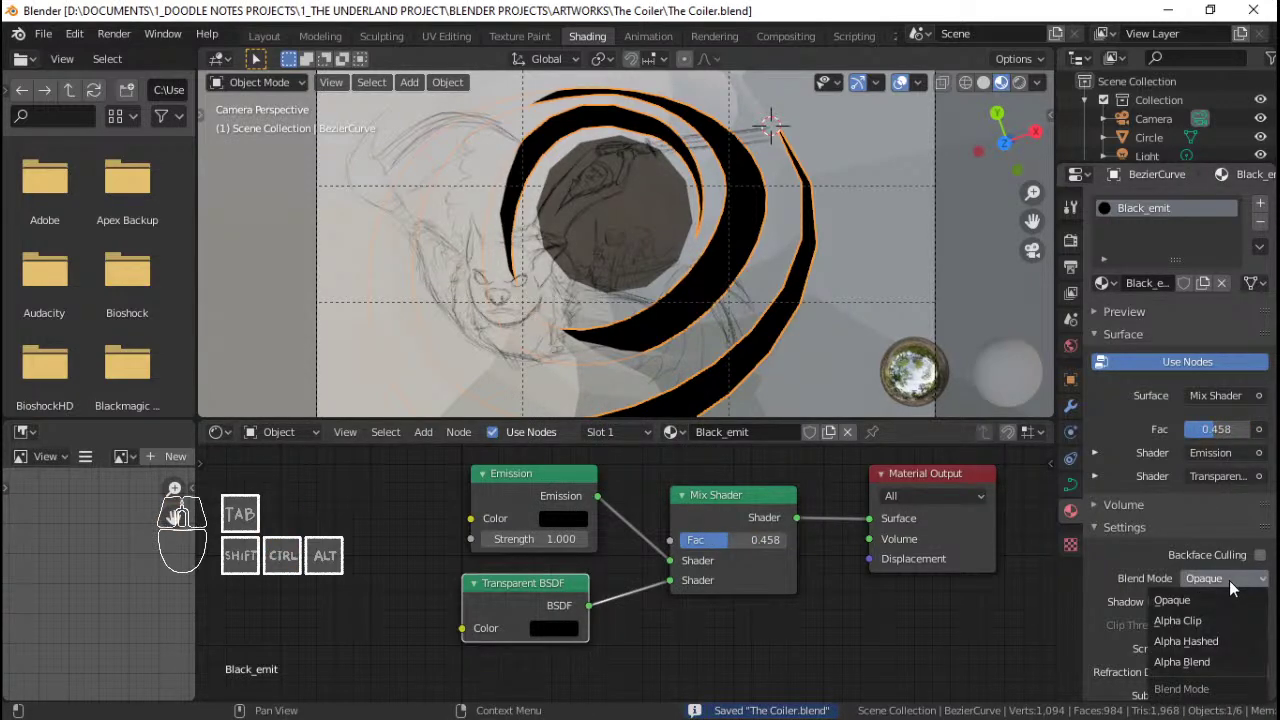
left_click(1221, 663)
Step: Set the Transparent BSDF colour to pure white and the Mix Shader factor to 0.533
mouse_move(713, 545)
left_mouse_down()
mouse_move(692, 545)
mouse_move(788, 540)
mouse_move(699, 540)
mouse_move(714, 540)
left_mouse_up()
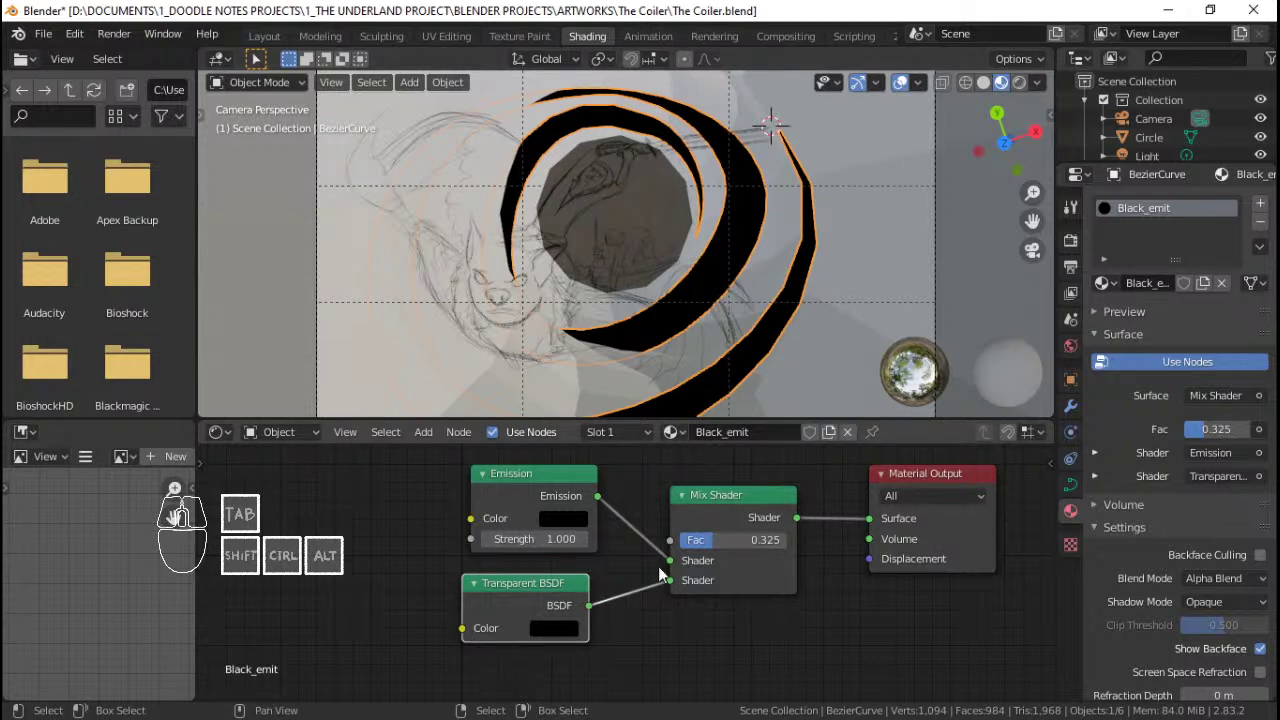
left_click(554, 628)
left_click_drag(686, 448, 700, 347)
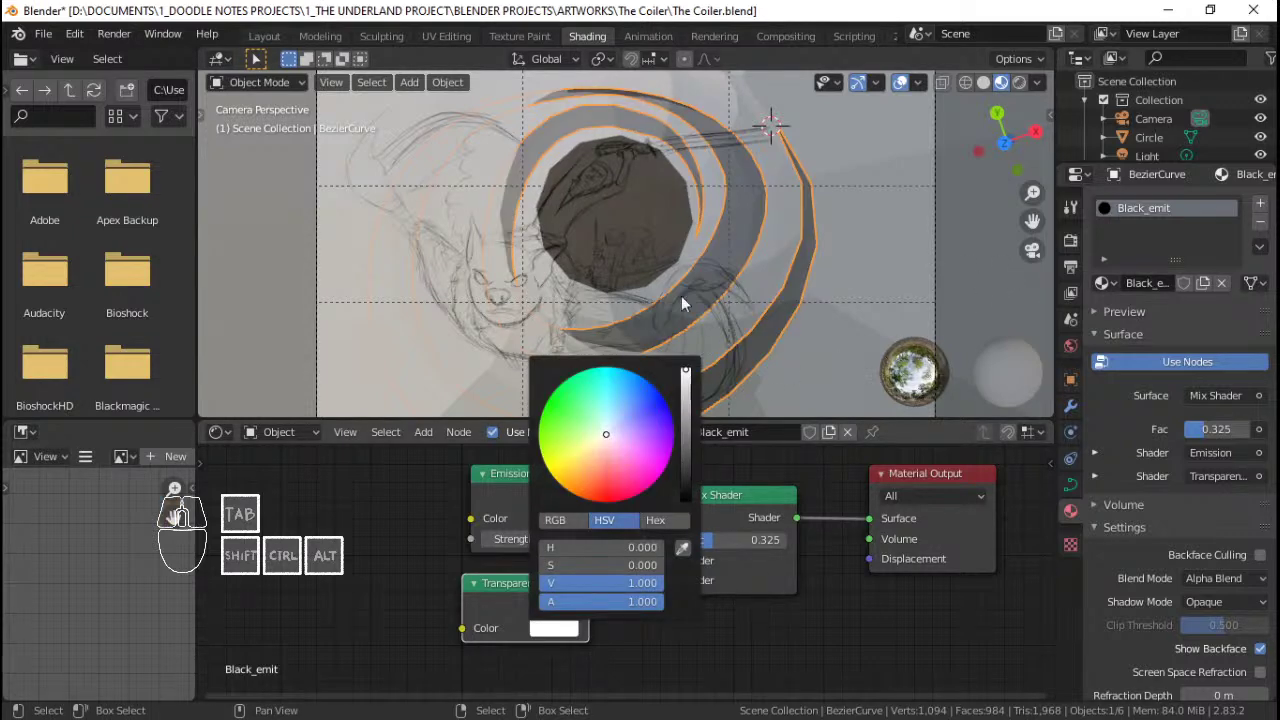
left_click_drag(711, 540, 737, 540)
Step: Deselect everything to check the semi-transparent spiral against the sketch, and save the file
key("alt+a")
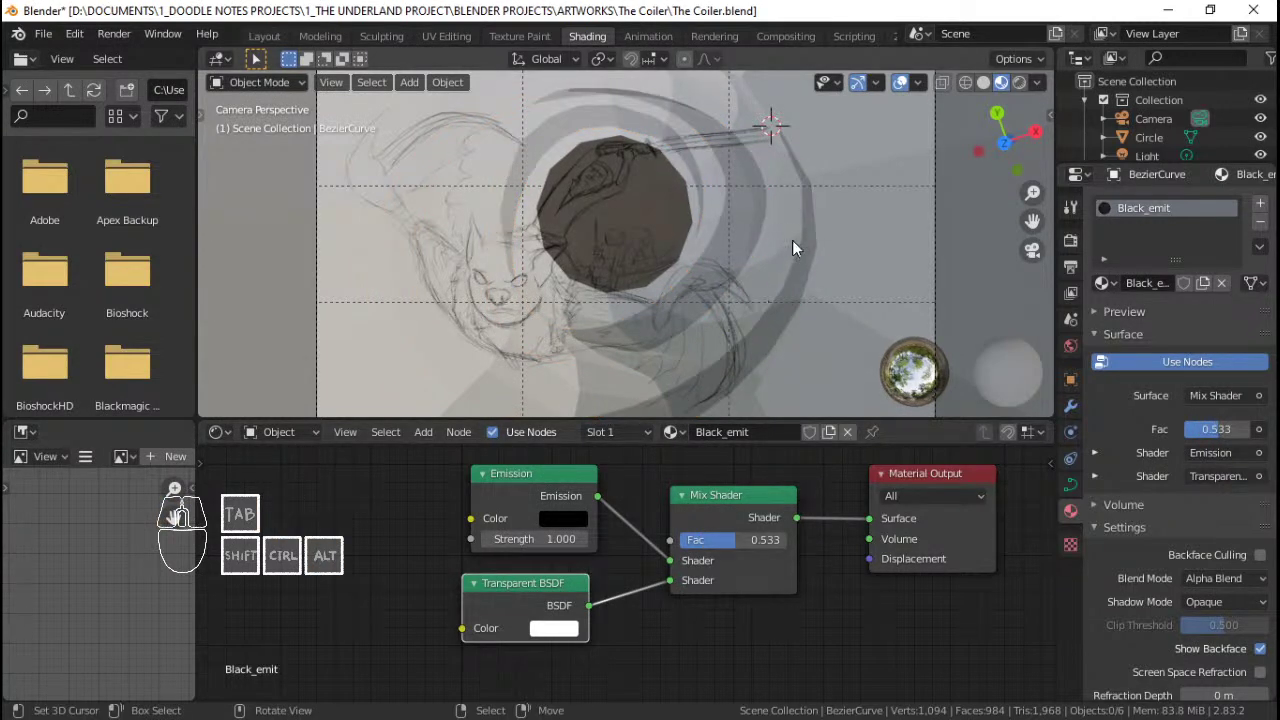
scroll(792, 240, "down", 1)
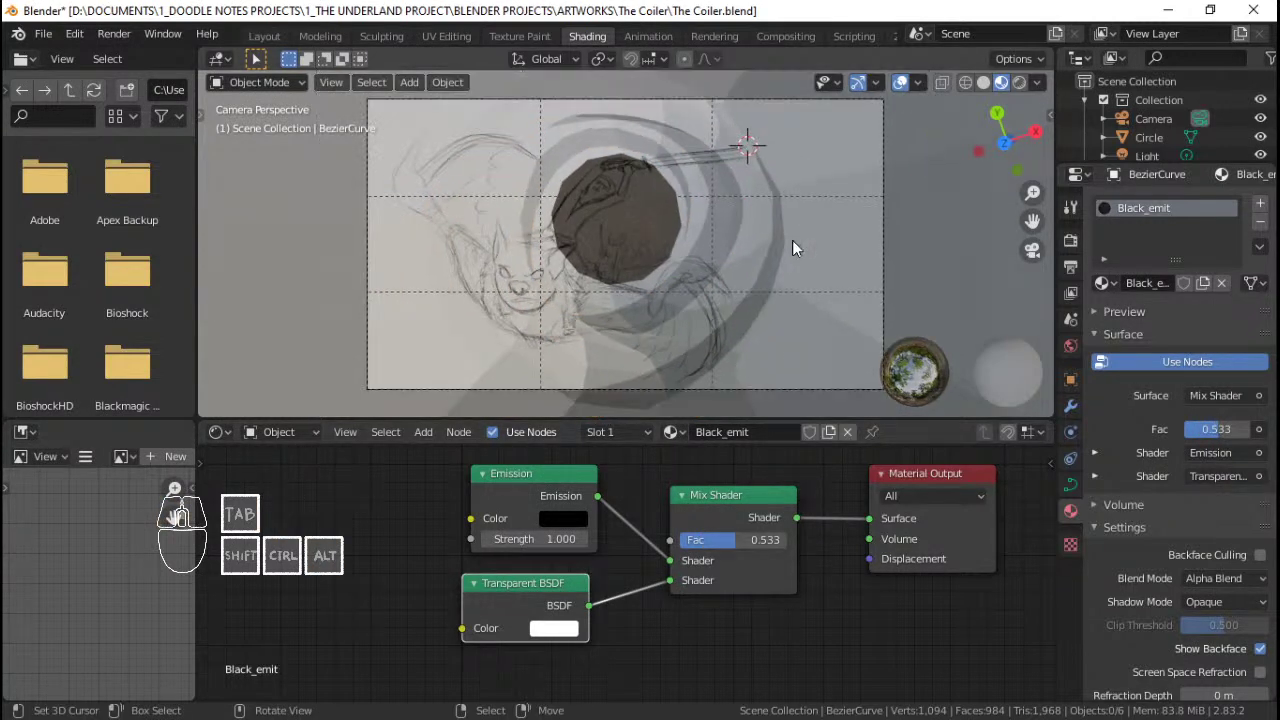
scroll(792, 240, "up", 1)
key("ctrl+s")
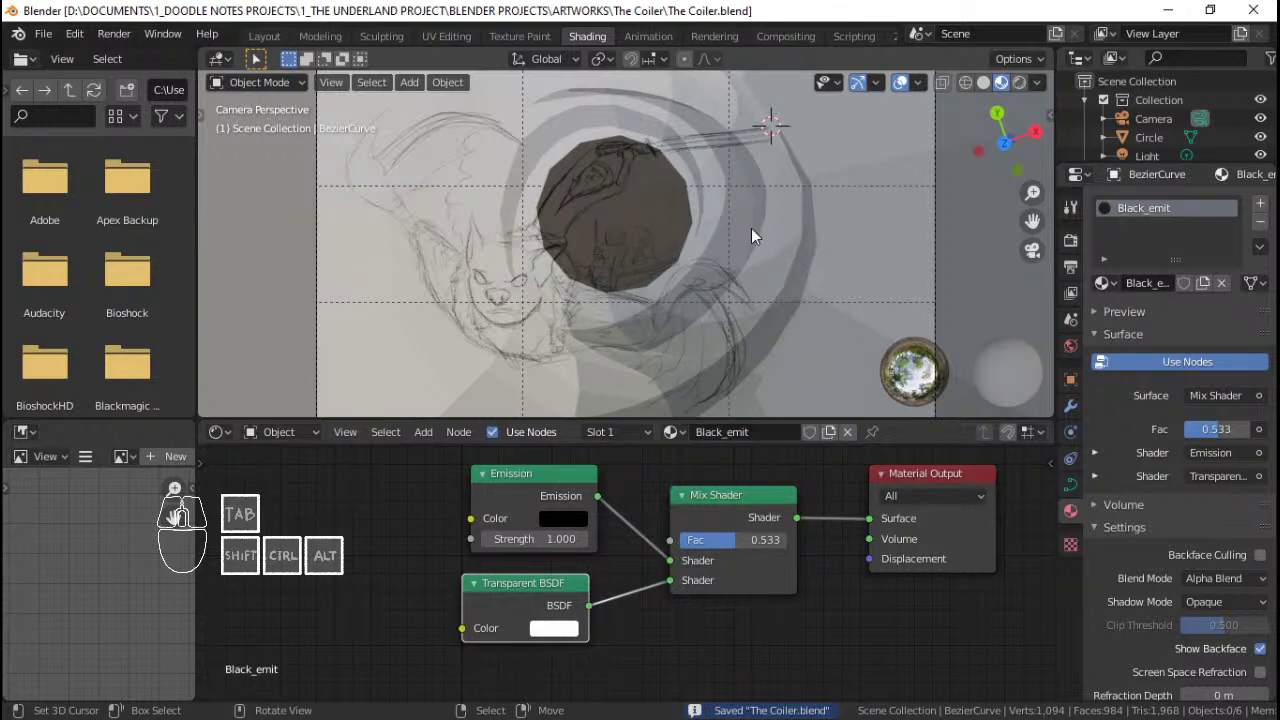
Step: Examine the spiral curve's material settings, viewport display options, custom properties and object properties
left_click(751, 228)
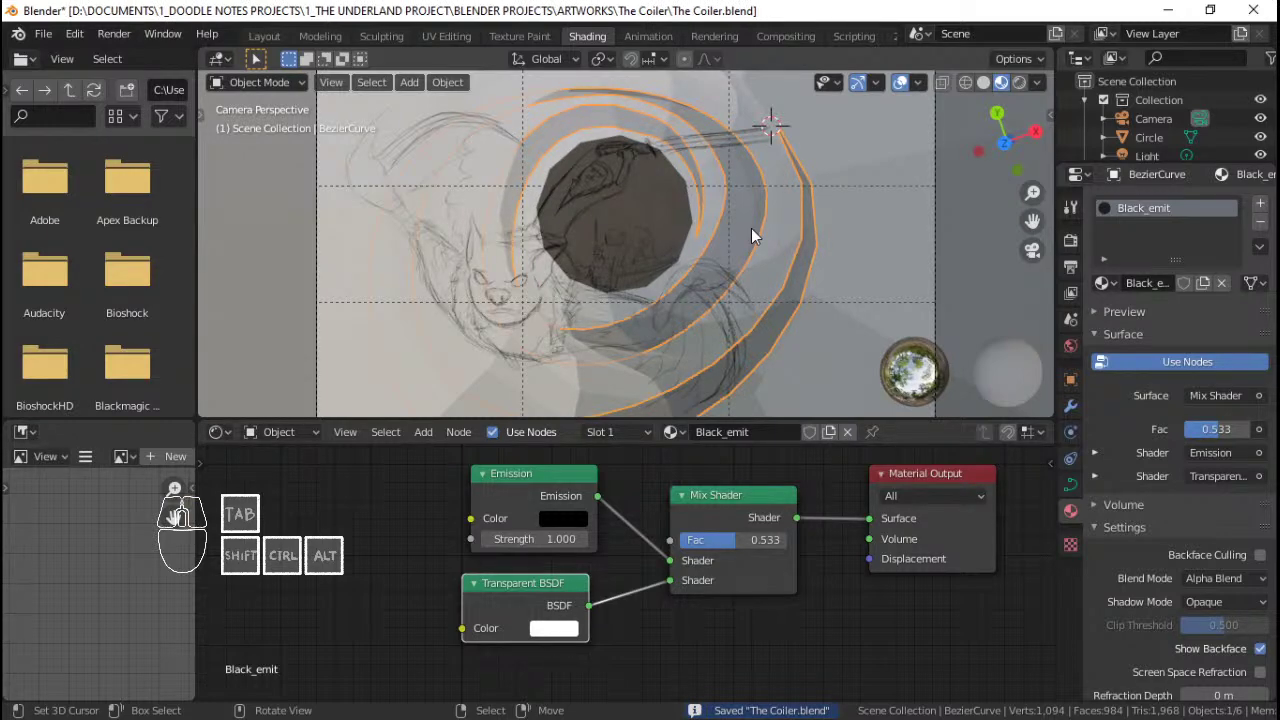
scroll(1170, 523, "down", 3)
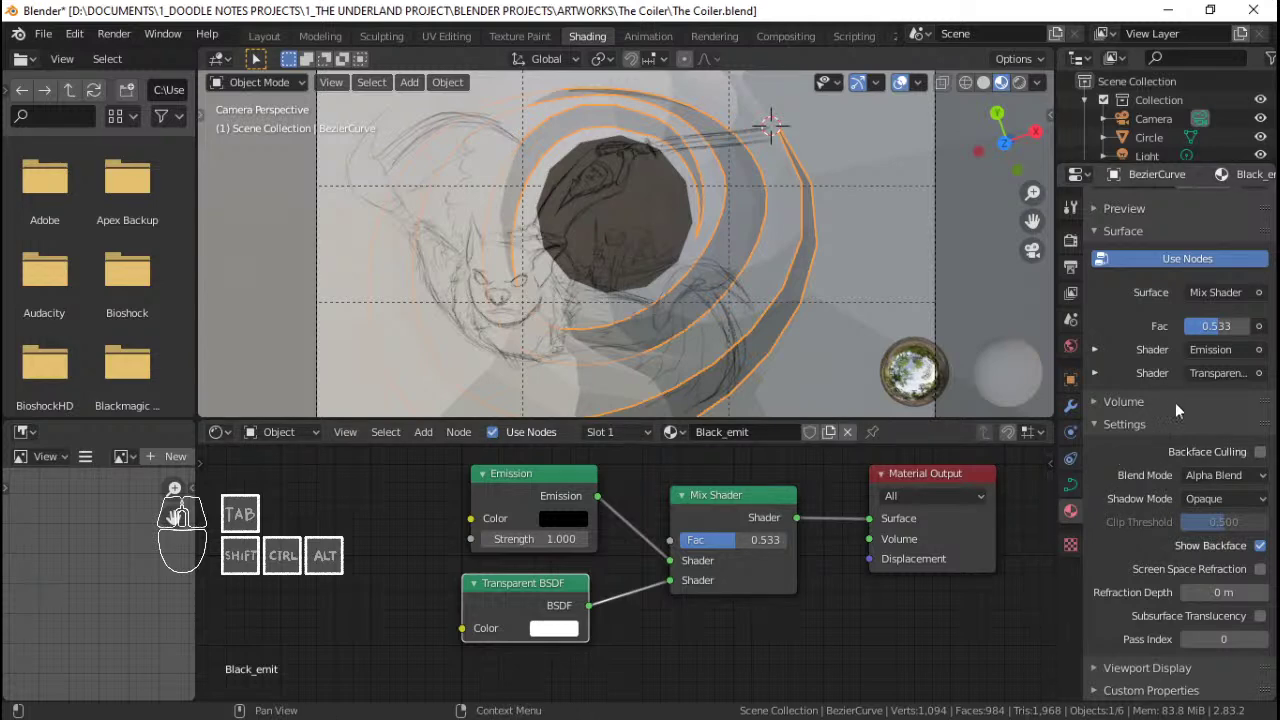
scroll(1165, 438, "up", 1)
scroll(1167, 453, "down", 1)
left_click(1140, 667)
scroll(1116, 539, "down", 2)
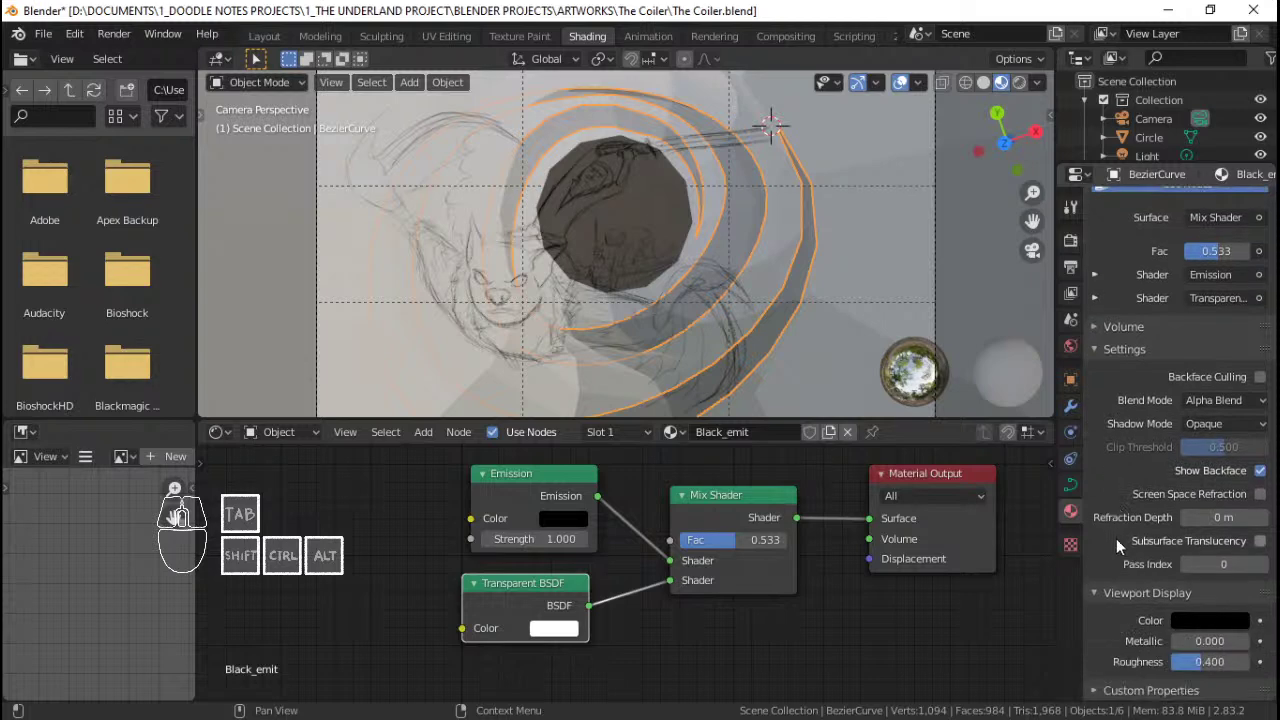
left_click(1131, 687)
left_click(1071, 383)
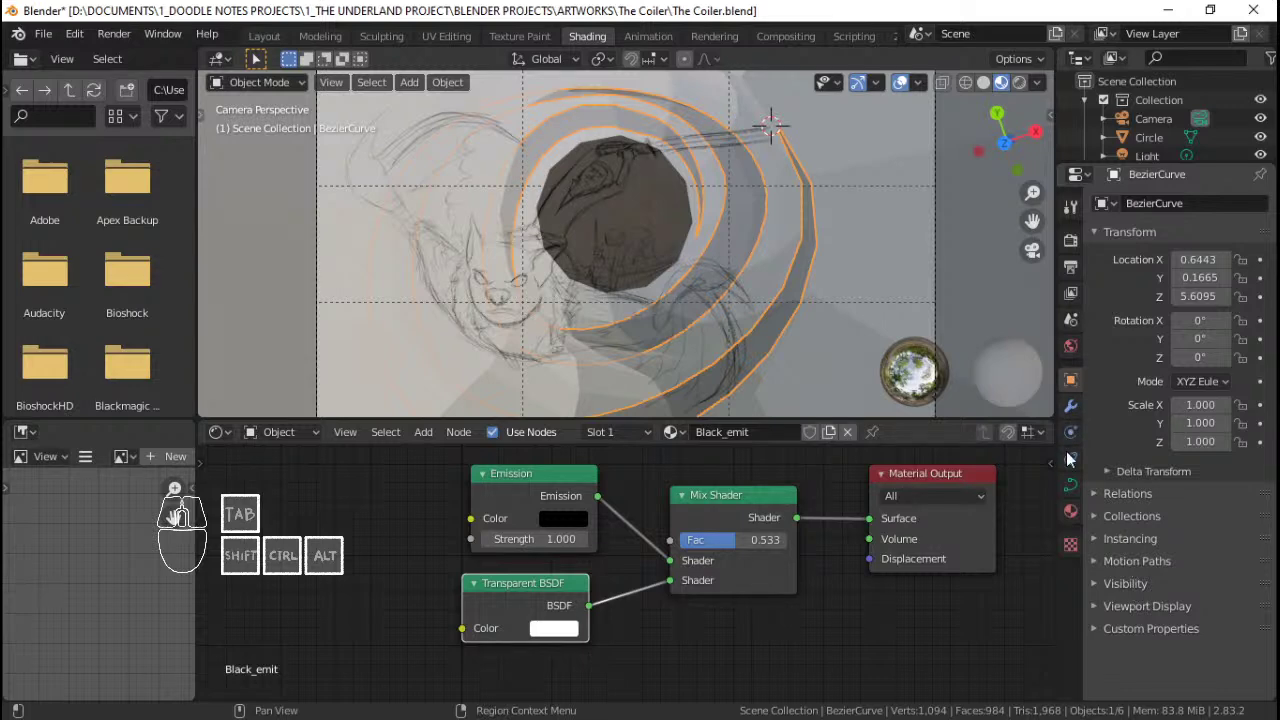
left_click(1070, 510)
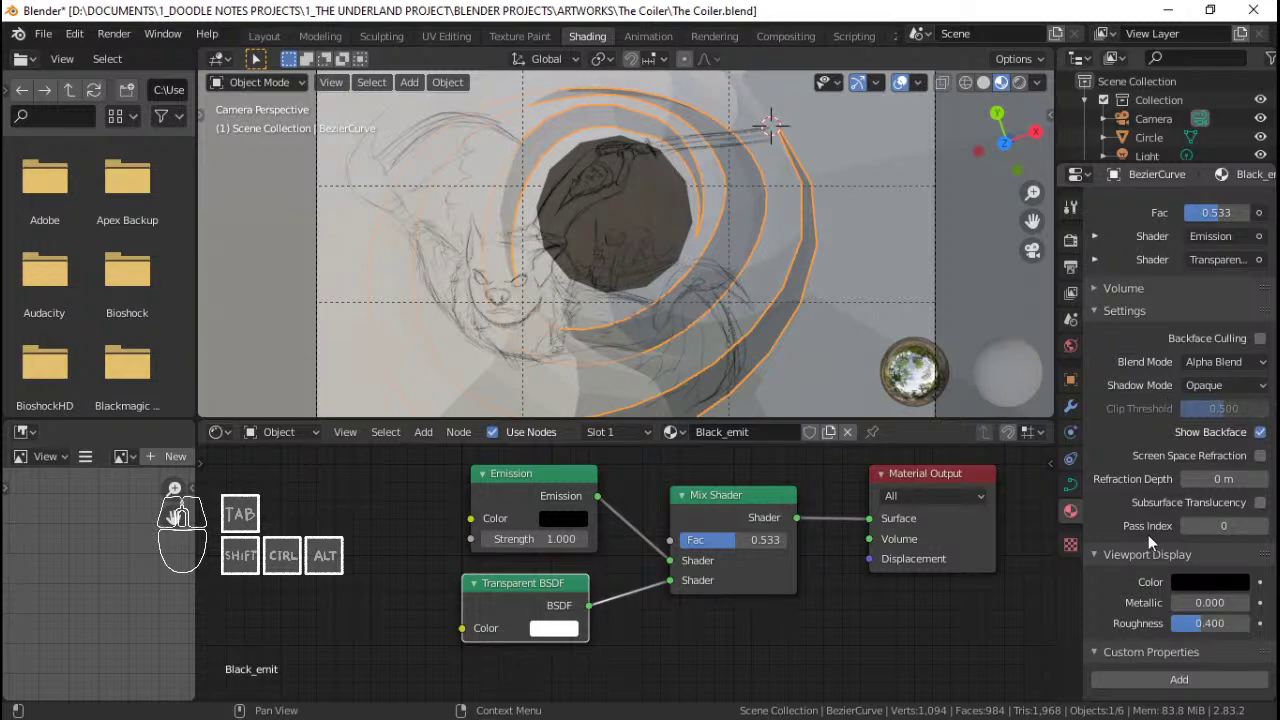
scroll(704, 233, "down", 4)
key("a")
scroll(697, 247, "up", 4)
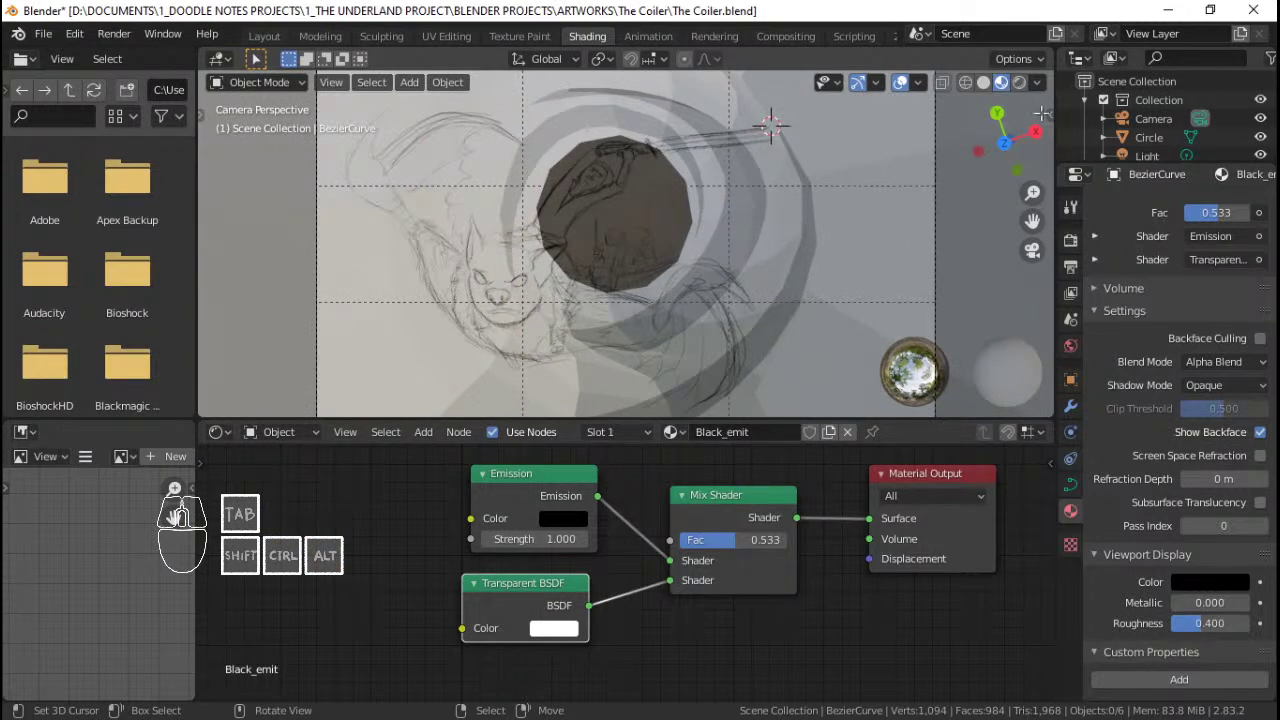
Step: Hide the Circle mesh in the viewport so only the spiral and the sketch show
scroll(1200, 115, "down", 3)
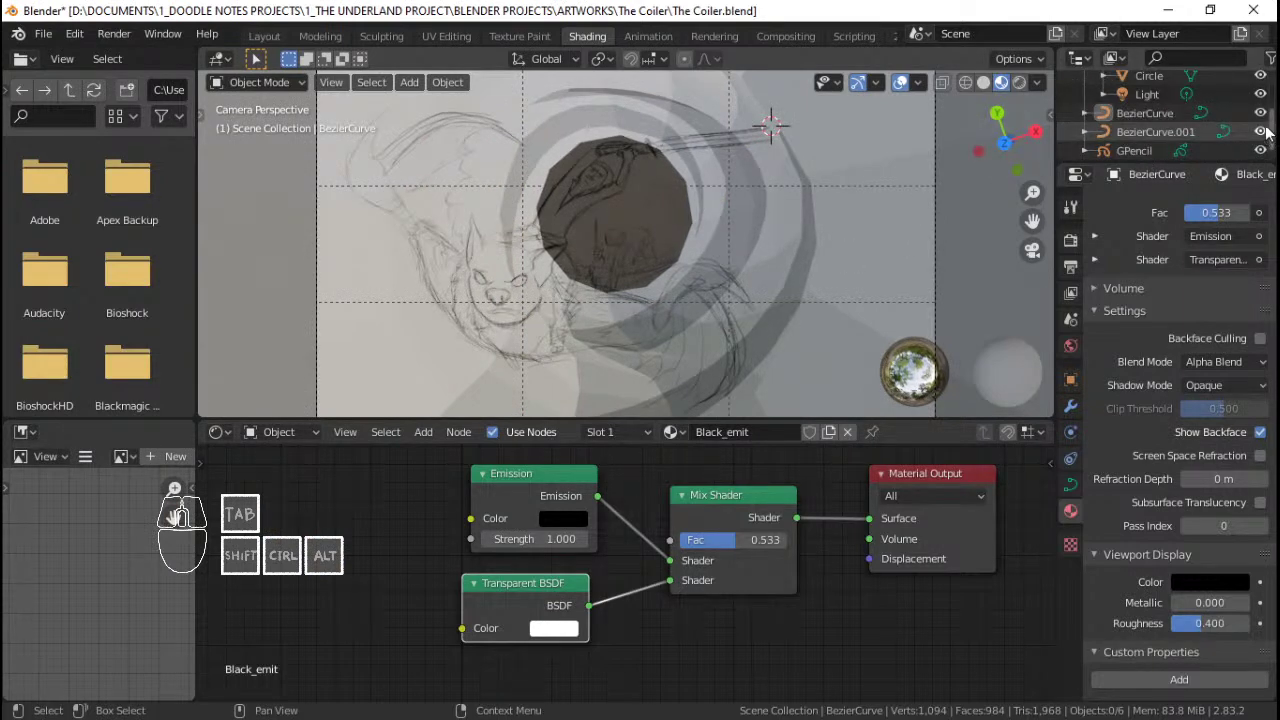
scroll(1242, 128, "up", 1)
left_click(1260, 114)
scroll(665, 210, "down", 2)
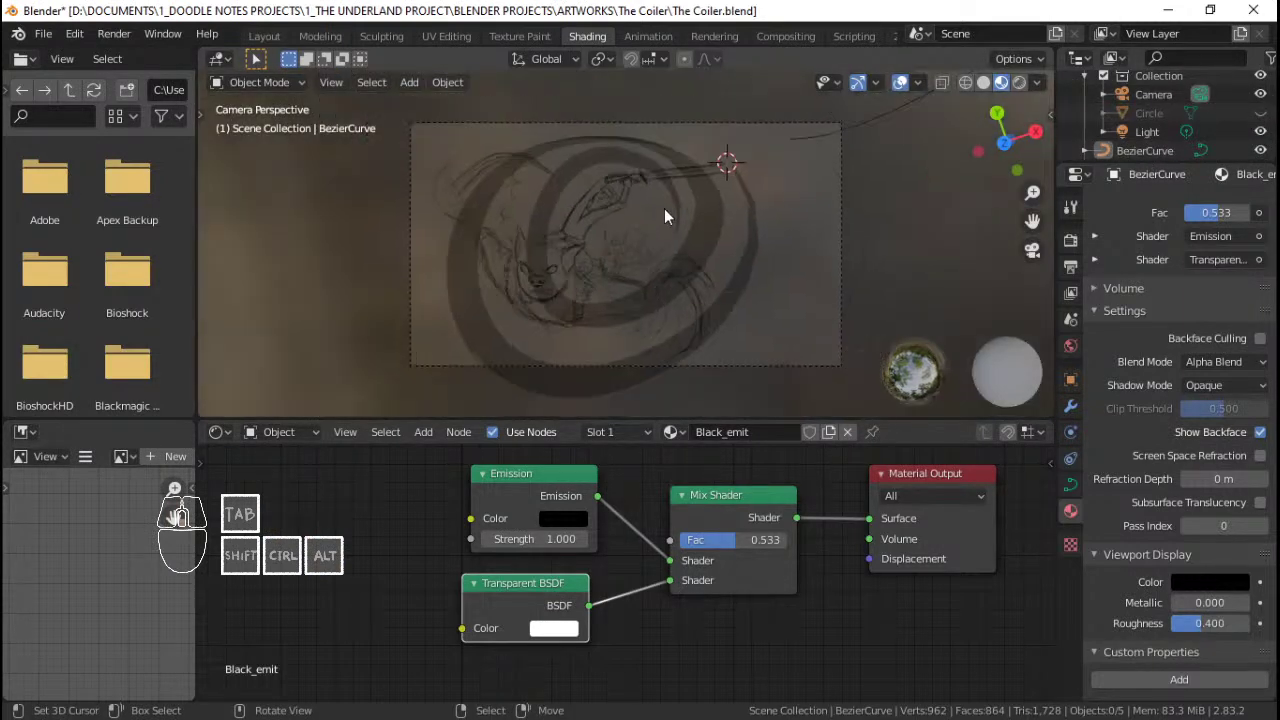
scroll(664, 208, "up", 4)
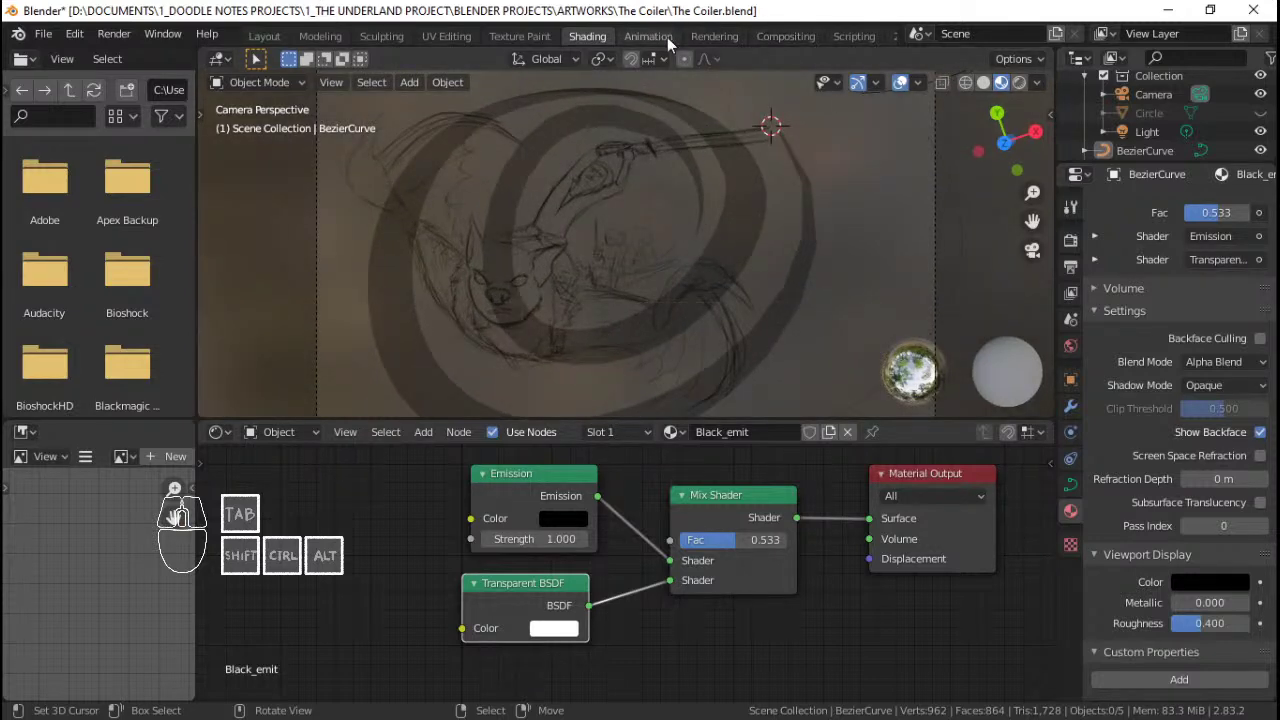
Step: Switch to the 2D Animation workspace and check the sketch through the transparent spiral in the camera view
middle_click_drag(866, 38, 677, 38)
left_click(822, 46)
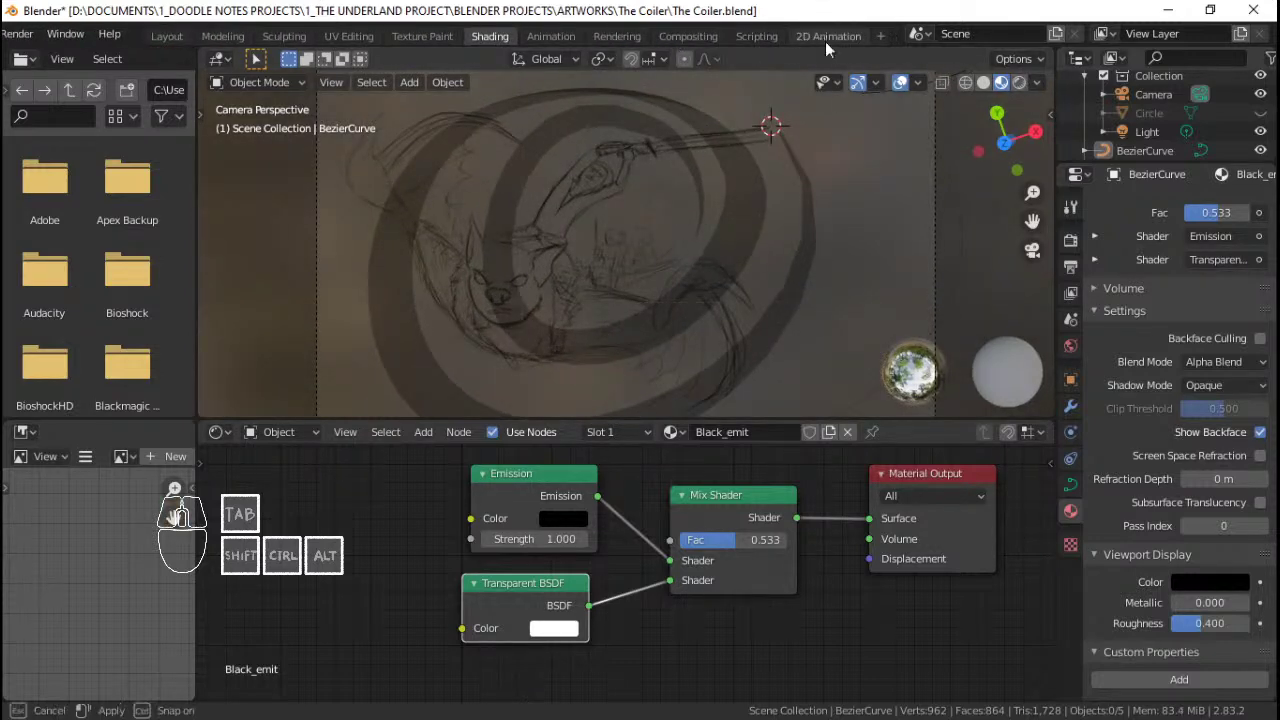
left_click(828, 36)
scroll(607, 309, "down", 2)
scroll(610, 307, "down", 2, "shift")
middle_click_drag(610, 307, 614, 307, "shift")
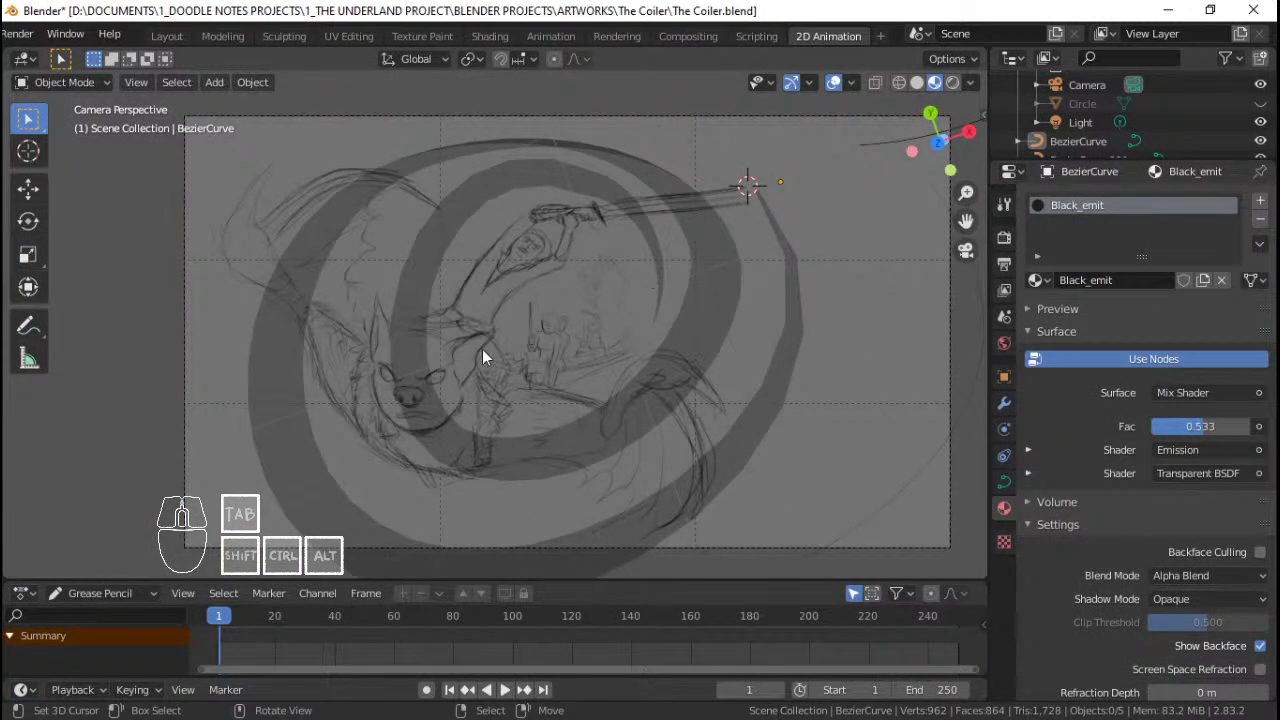
scroll(590, 376, "up", 2)
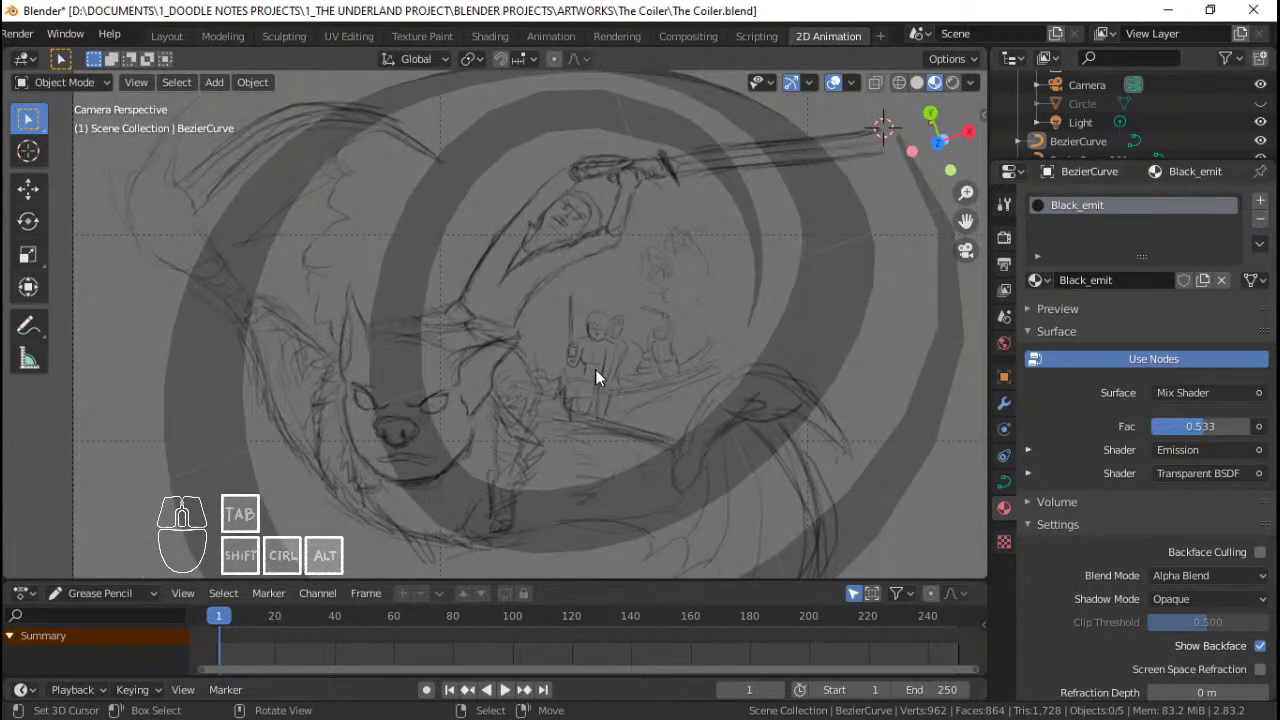
scroll(618, 342, "down", 3)
scroll(621, 347, "up", 1)
Step: Set the Mix Shader factor of the spiral curve's material to 0.842 and leave the curve selected
left_click(751, 300)
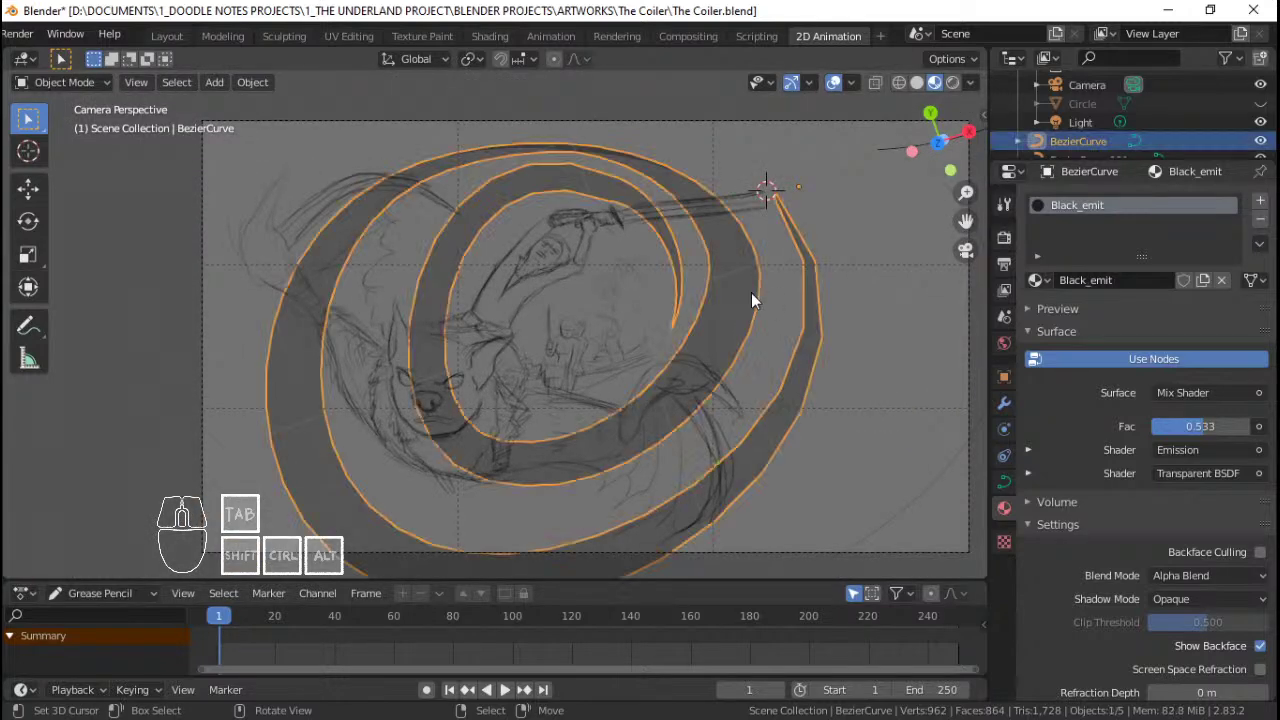
left_click_drag(1204, 432, 1230, 432)
left_click(743, 338)
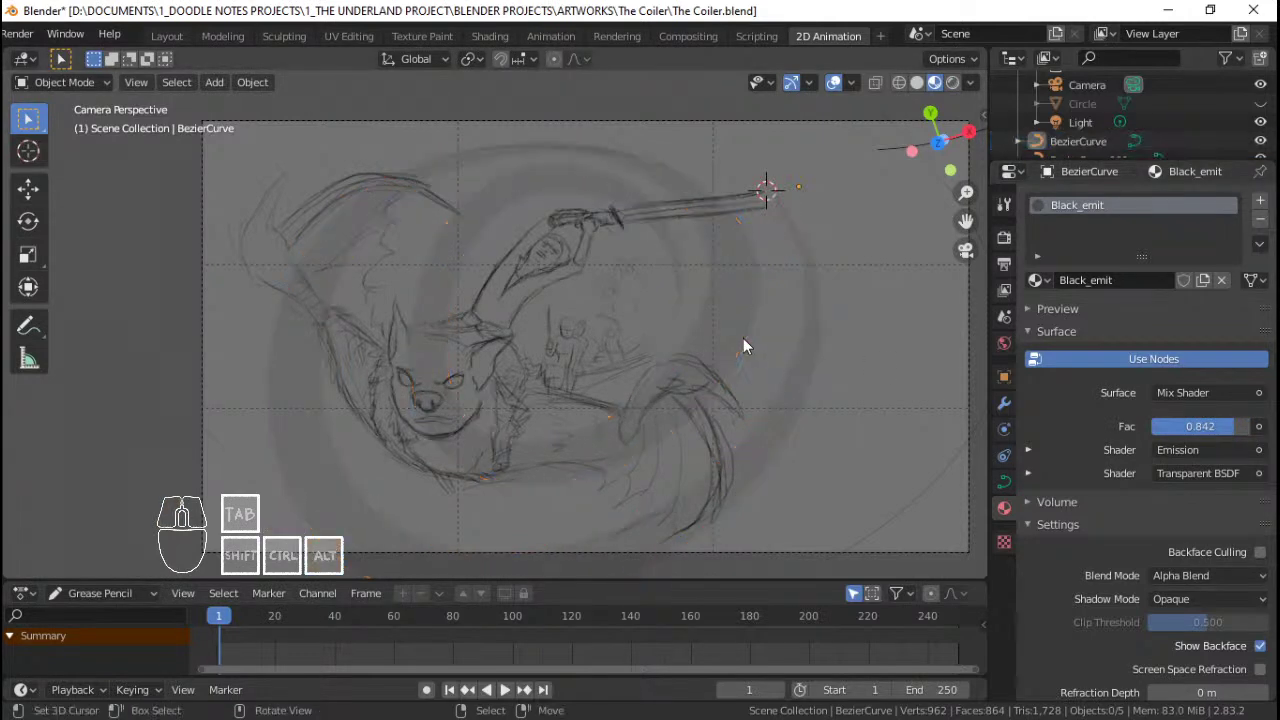
scroll(743, 338, "down", 2)
left_click(705, 307)
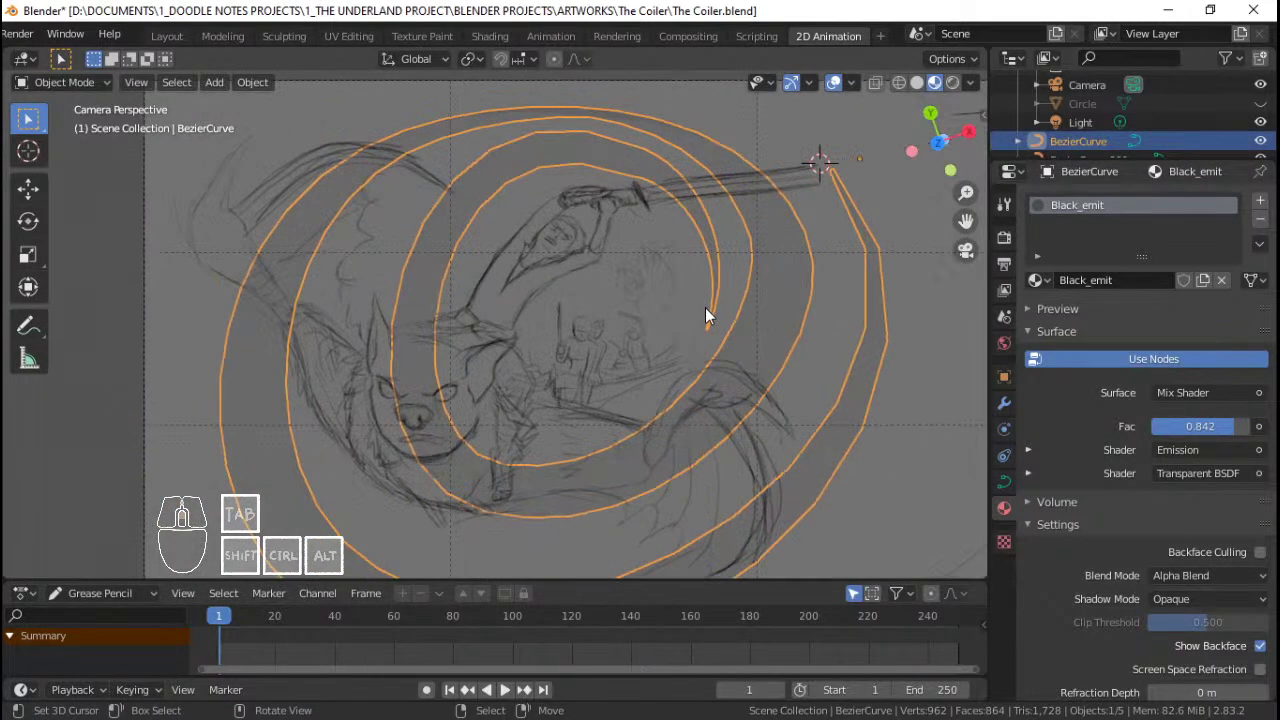
scroll(705, 307, "up", 2)
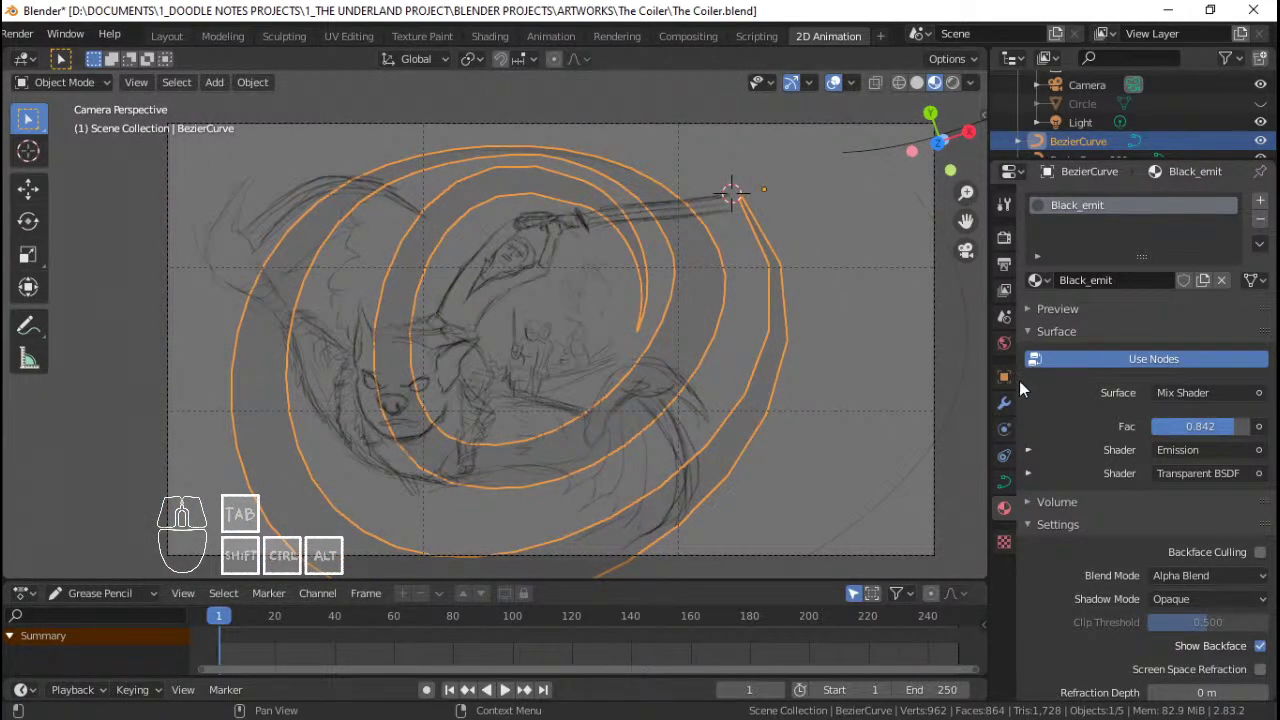
Step: Show the Circle mesh in the viewport again and enlarge one of its edge loops around the sketch with proportional editing
left_click(1260, 105)
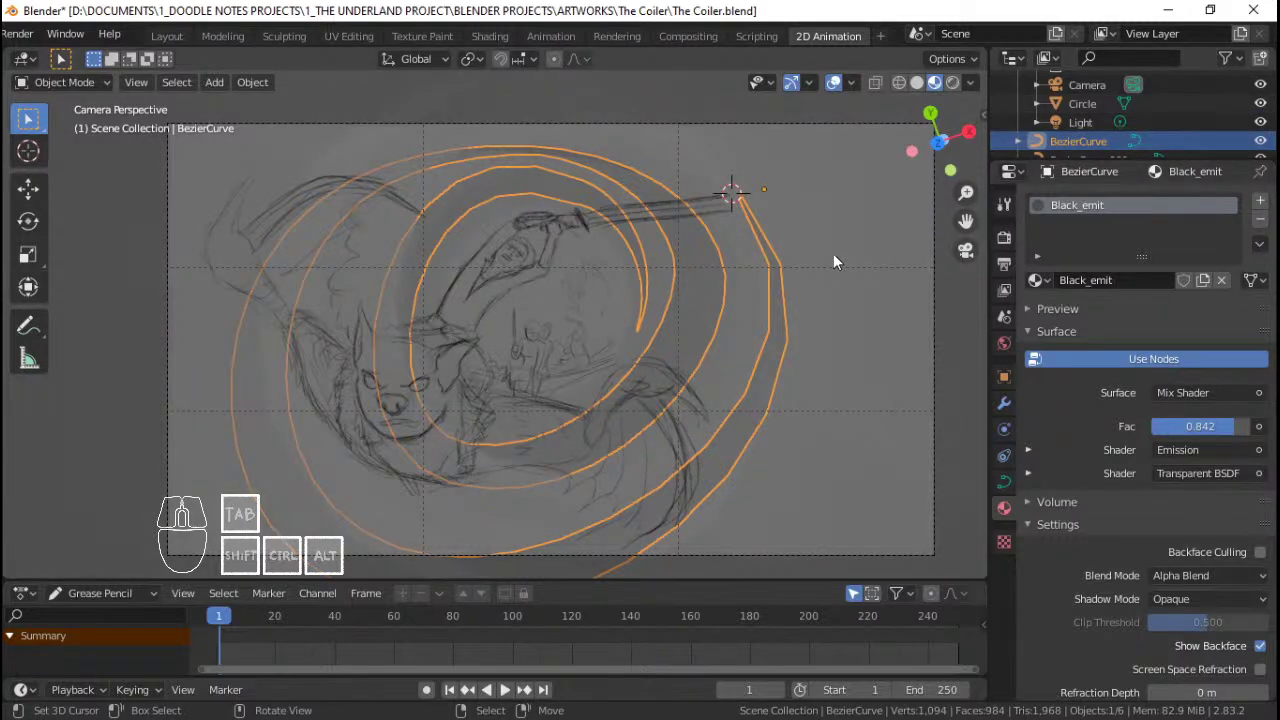
left_click(837, 290)
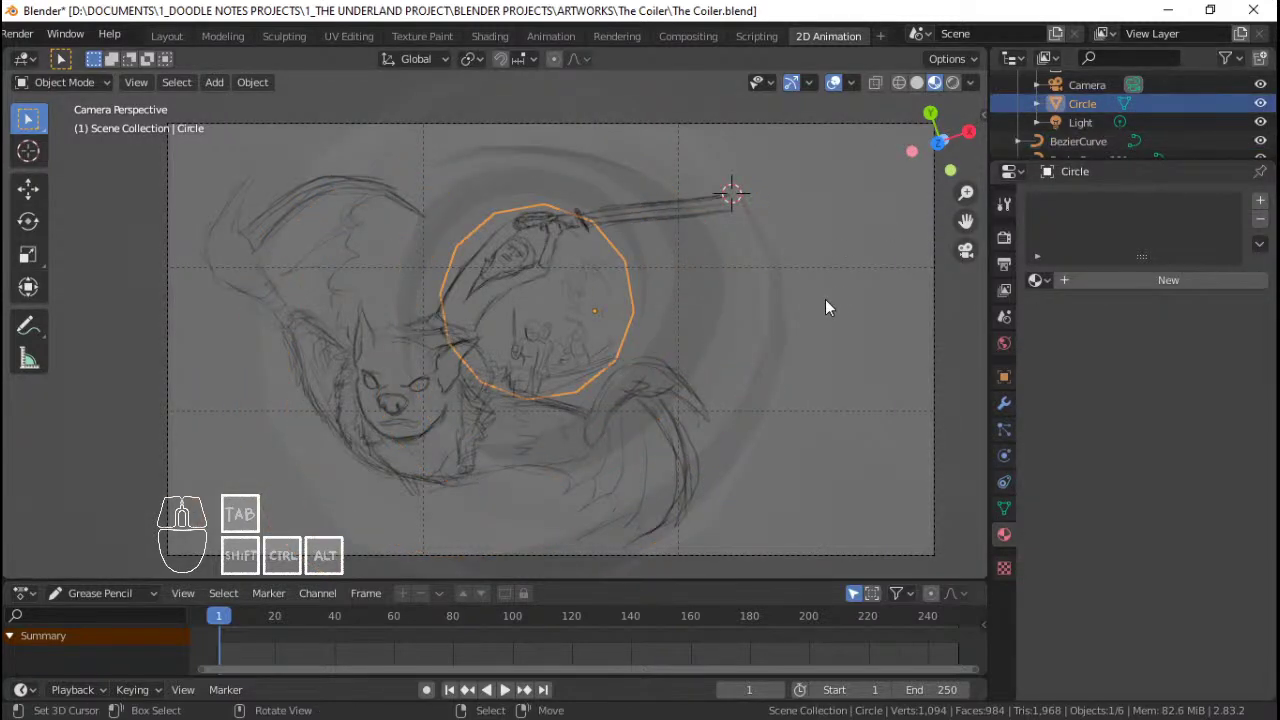
key("Tab")
key("alt+a")
right_click(356, 310, "alt+shift")
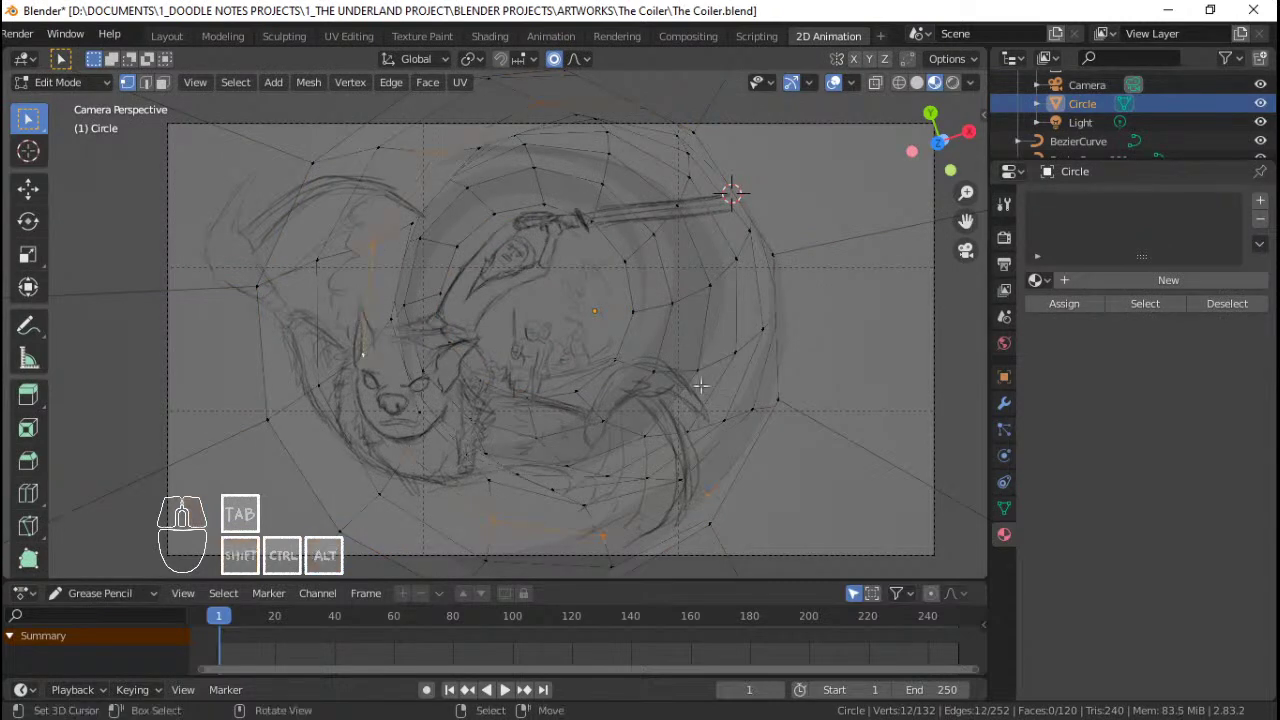
key("s")
scroll(727, 388, "down", 9)
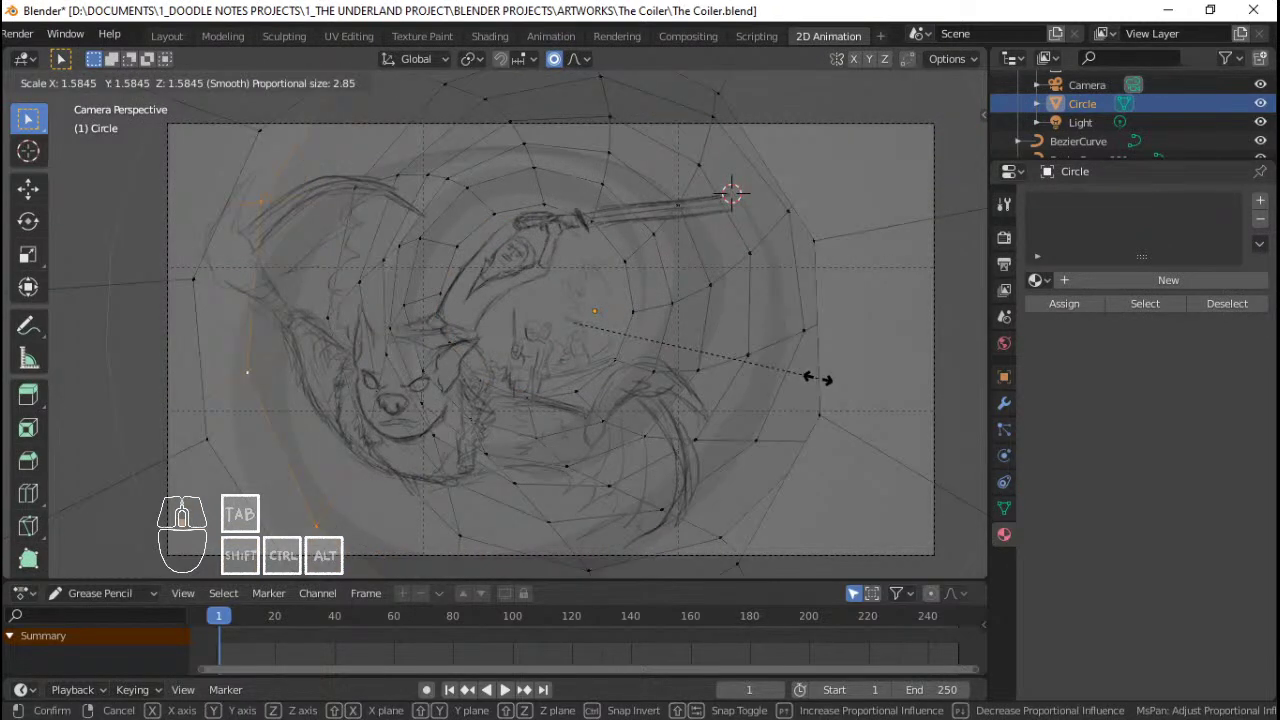
left_click(825, 380)
key("Tab")
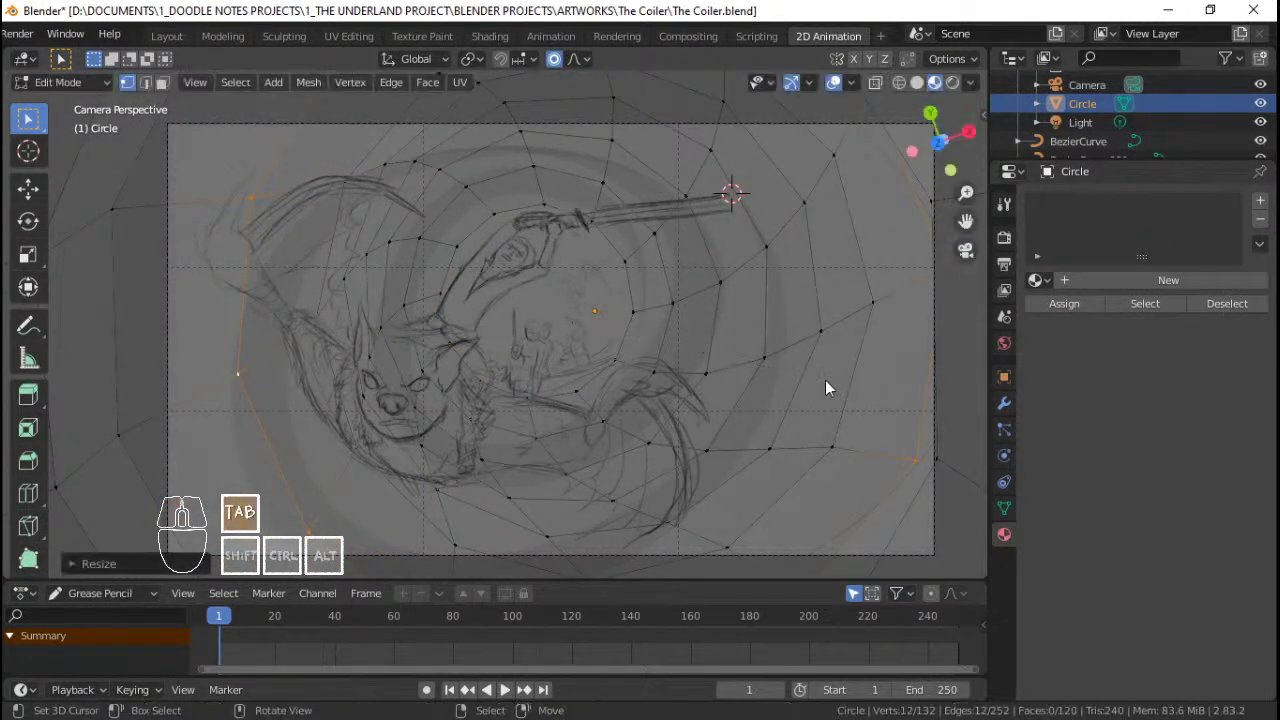
scroll(707, 354, "up", 2)
key("alt+a")
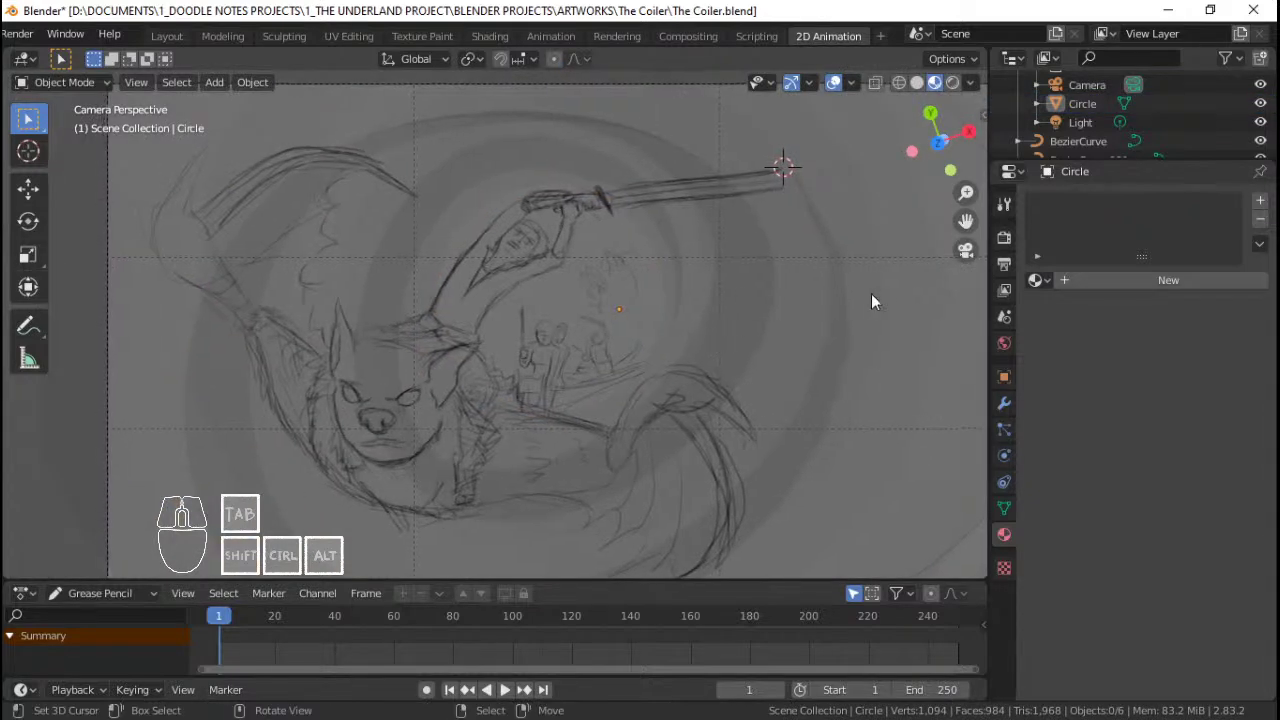
Step: Assign the existing material named Material to the Circle mesh
key("Tab")
left_click(1036, 280)
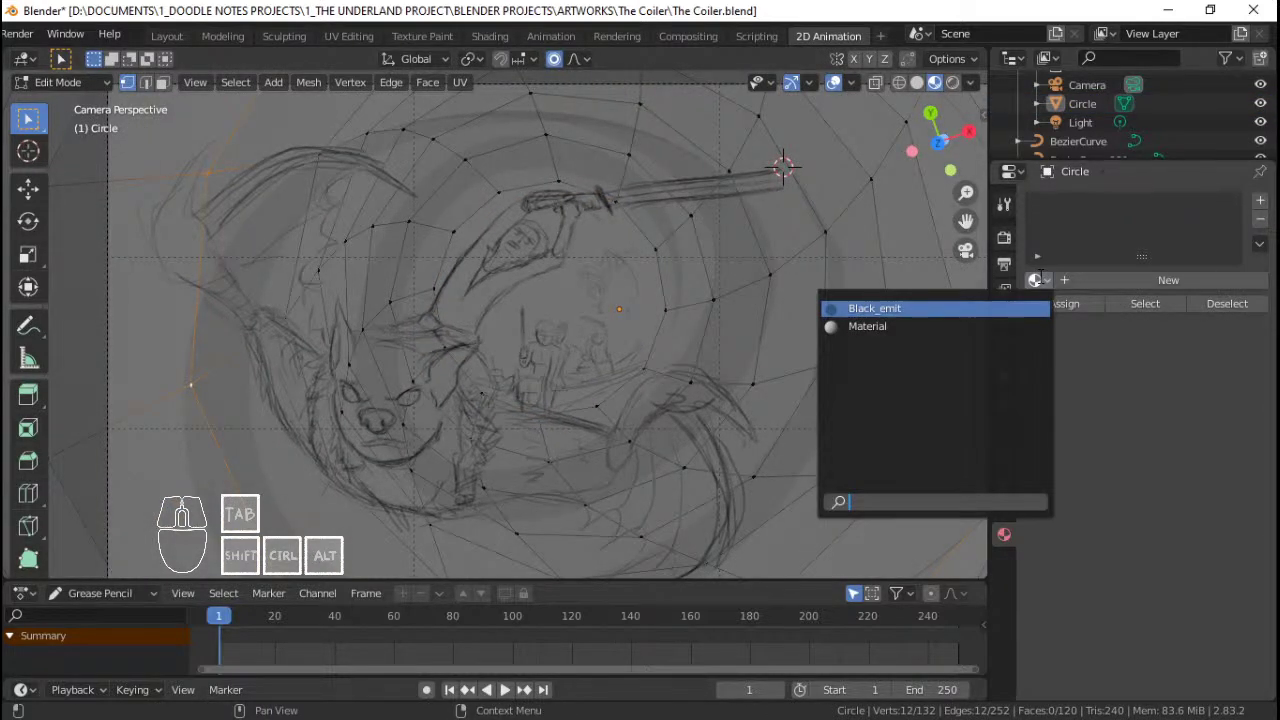
left_click(1036, 280)
left_click(1001, 331)
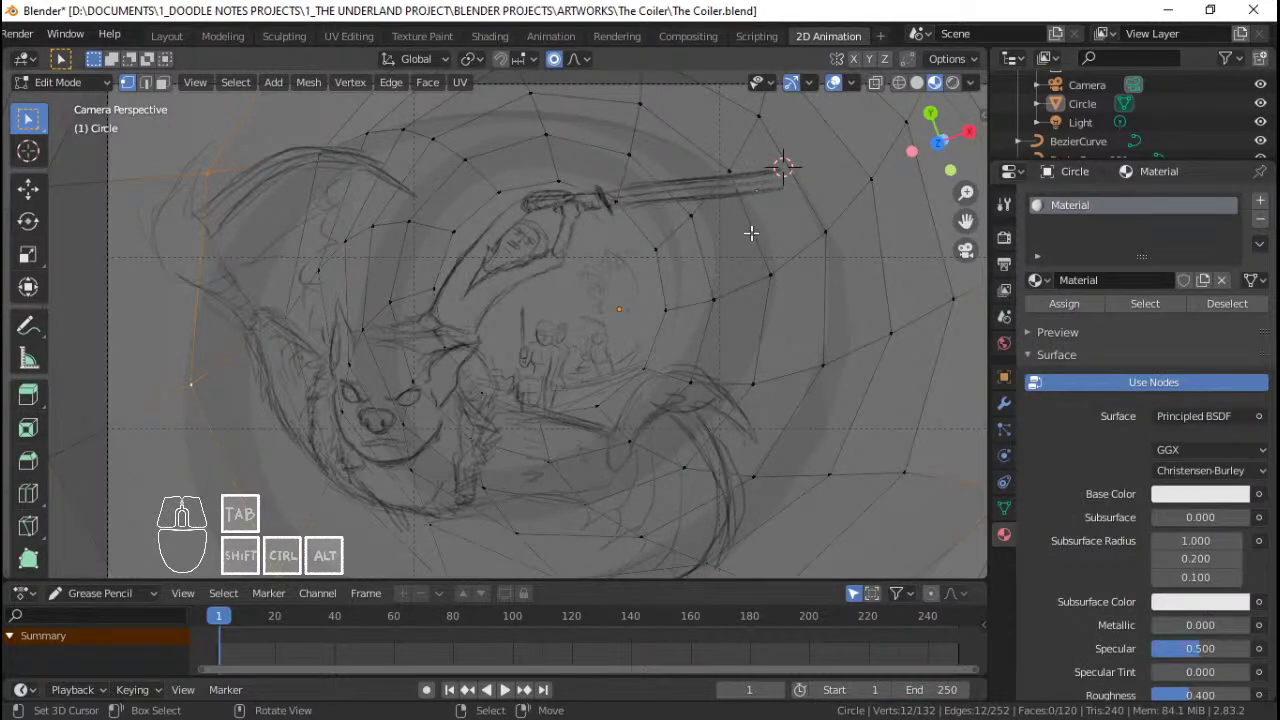
Step: Set the Circle material's base color to a muted teal with hue 0.531, saturation 0.489 and value 0.653
left_click(1190, 493)
left_click_drag(1235, 293, 1238, 271)
left_click_drag(1147, 288, 1159, 259)
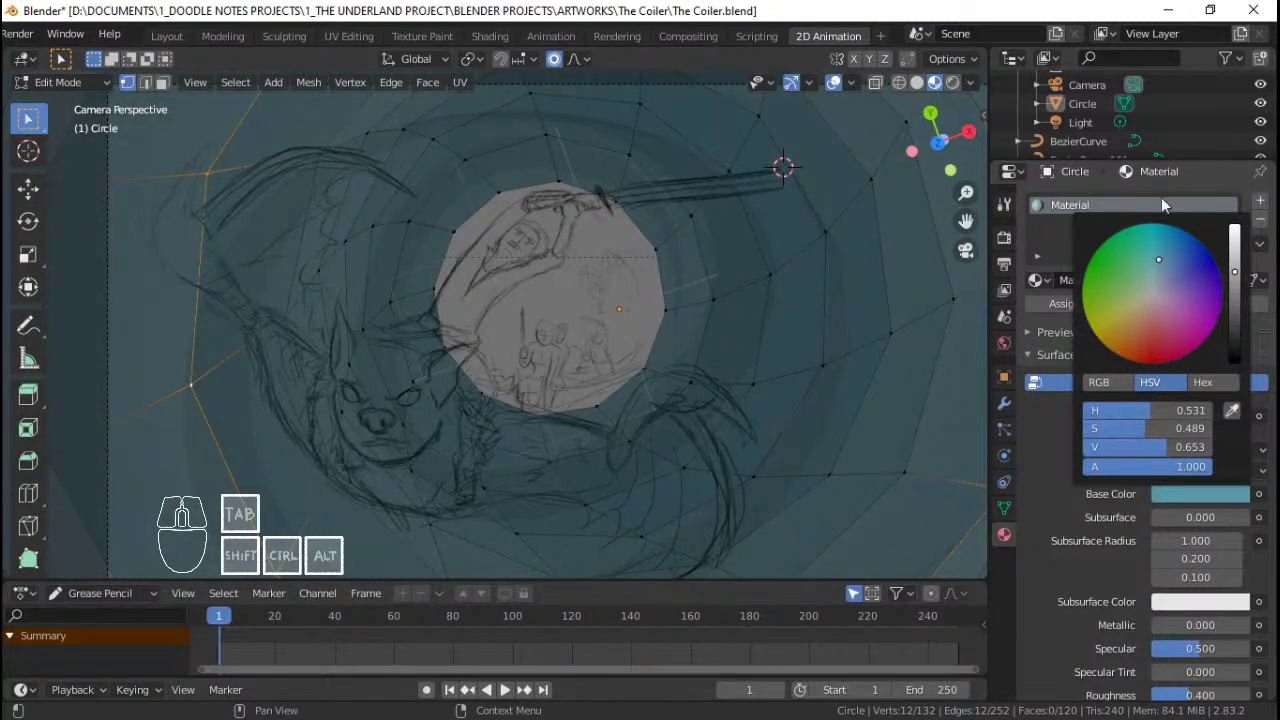
scroll(646, 318, "down", 3)
key("Tab")
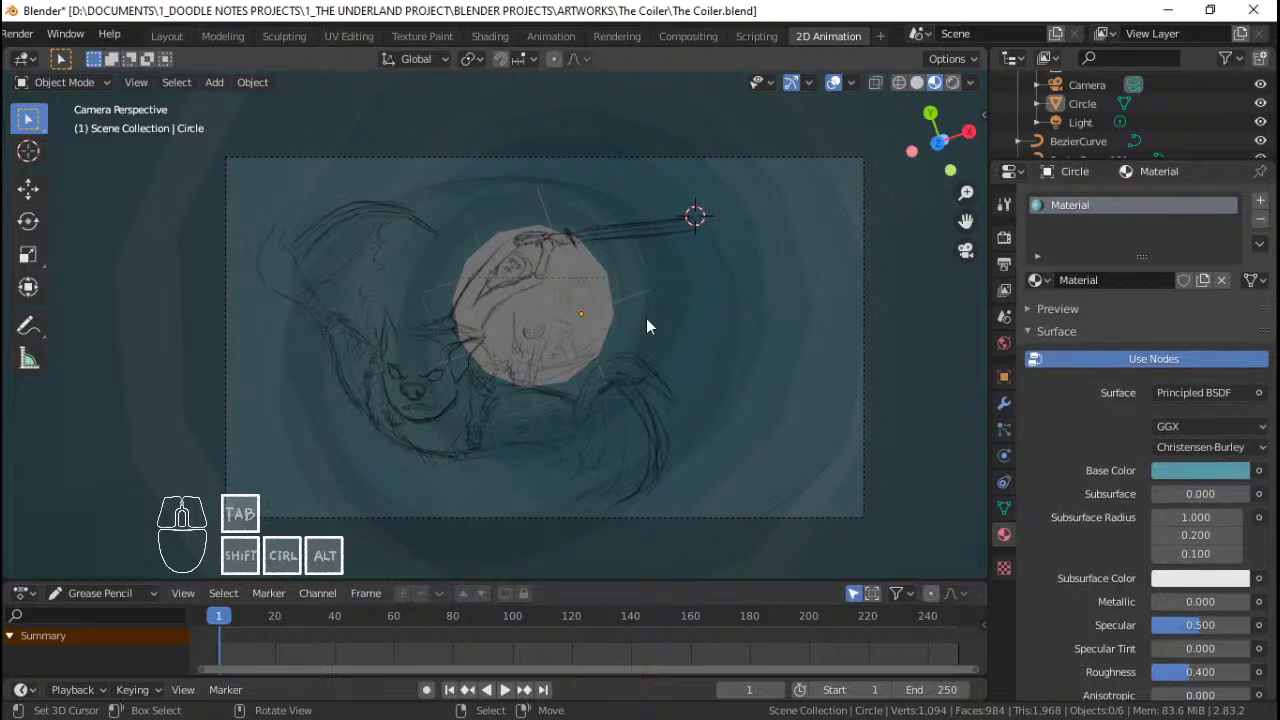
Step: Set the Mix Shader factor of the spiral curve's Black_emit material to 0.674 and deselect the curve
scroll(646, 318, "up", 1)
left_click(697, 301)
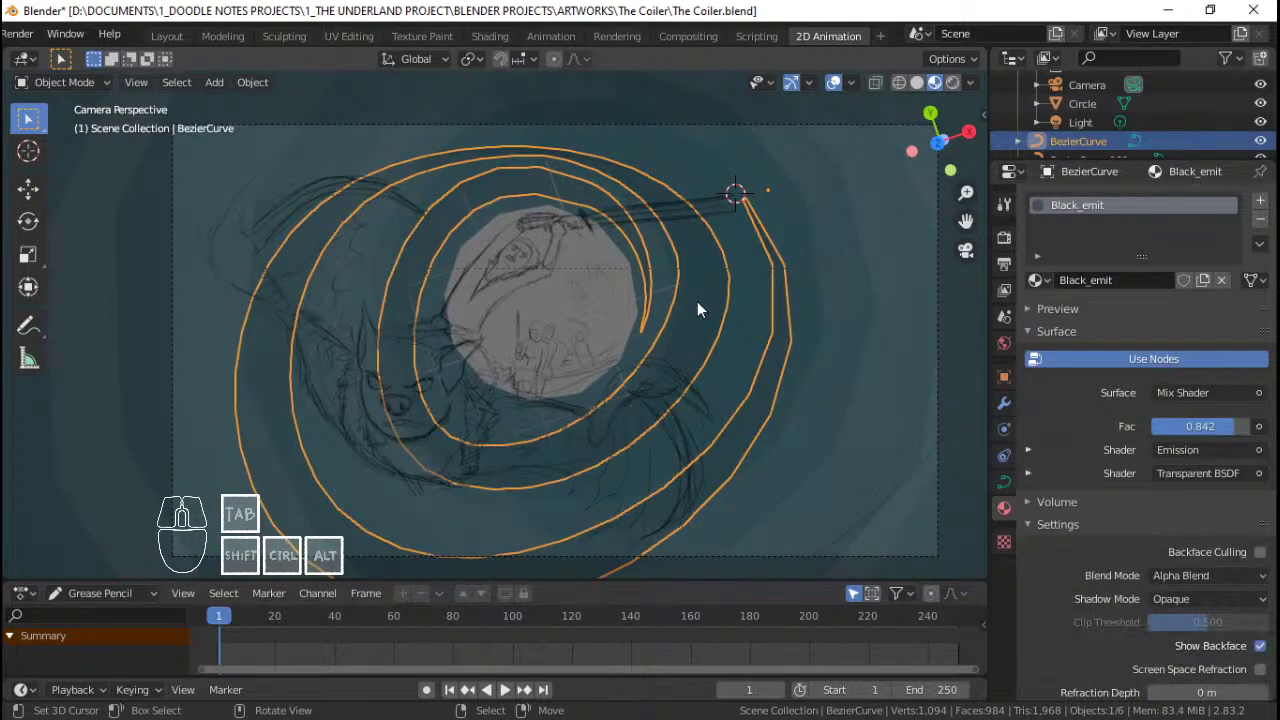
left_click_drag(1237, 430, 1230, 430)
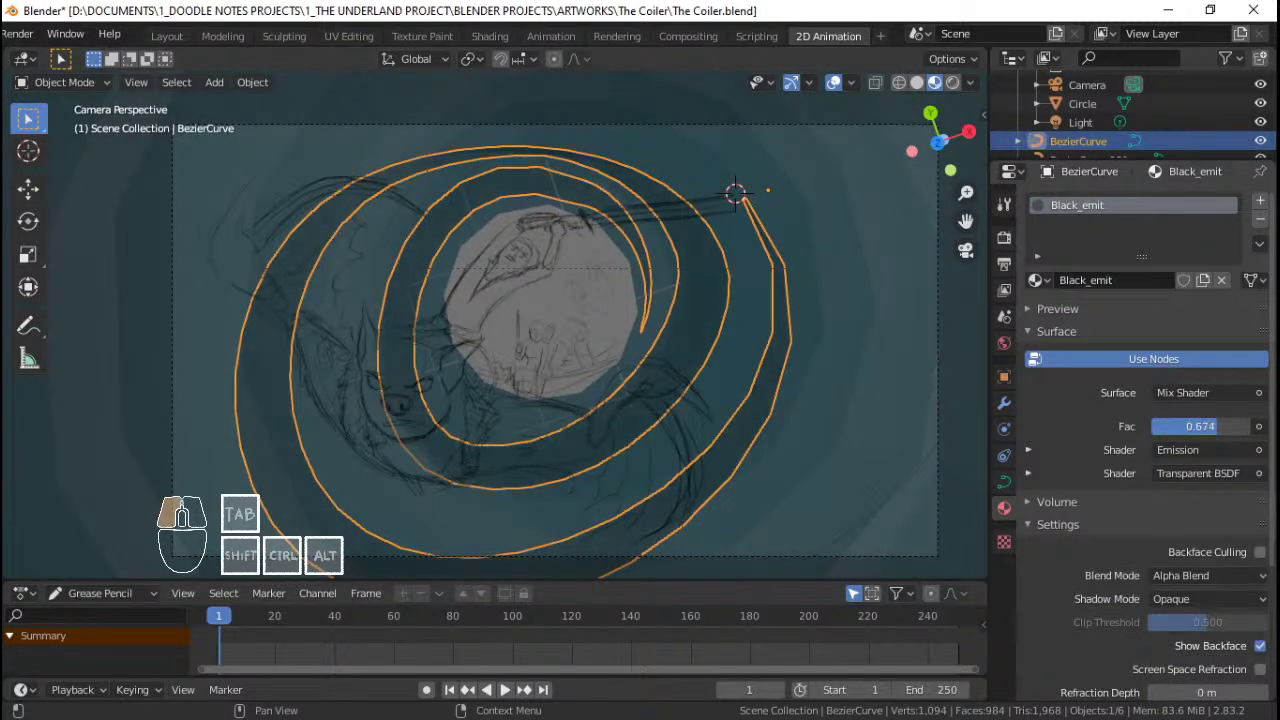
key("alt+a")
Step: Examine how the sketch reads against the teal tunnel and the darker spiral, including the figures inside the opening
scroll(669, 317, "down", 2)
scroll(668, 321, "up", 3)
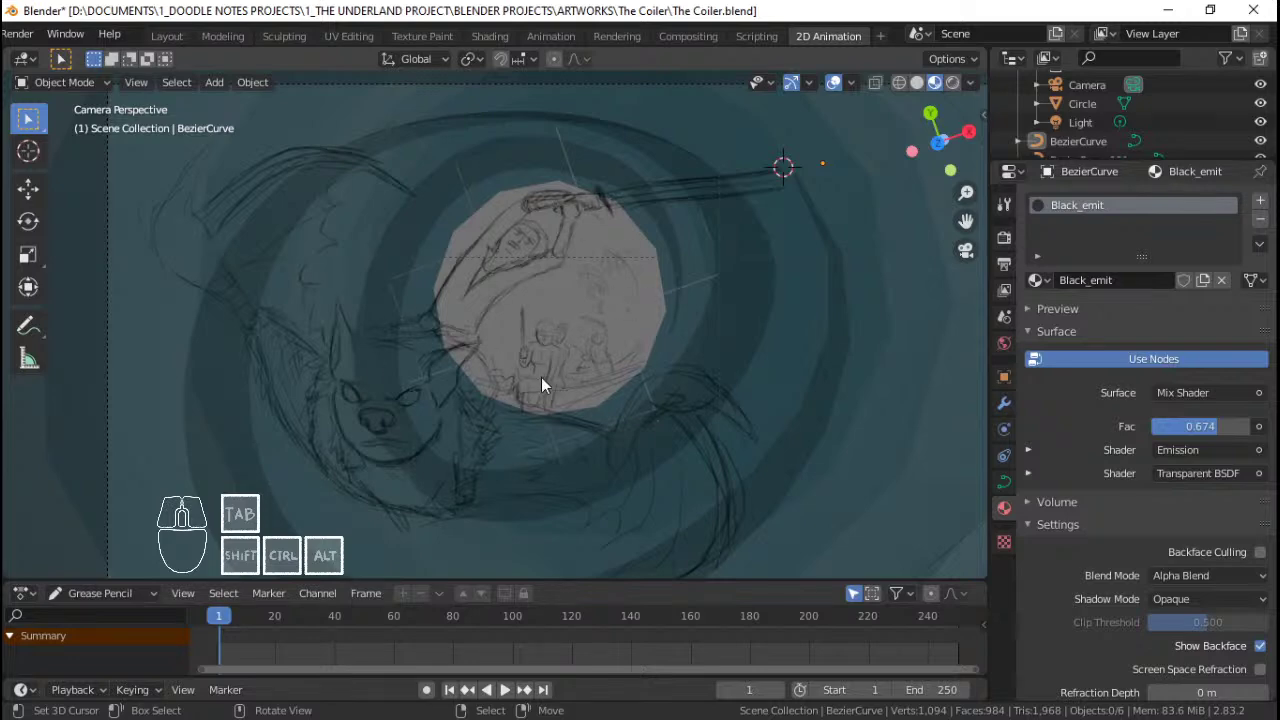
scroll(595, 268, "down", 3)
scroll(640, 320, "up", 2)
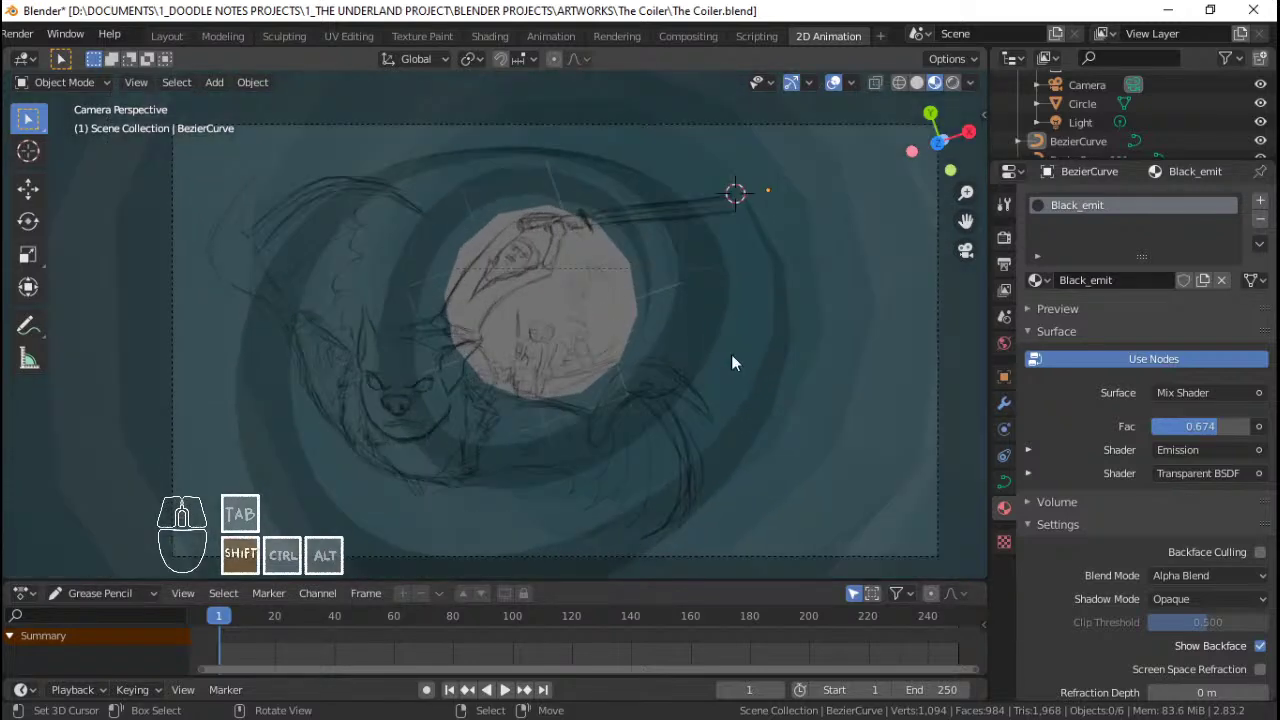
left_click(526, 385)
scroll(525, 380, "up", 5)
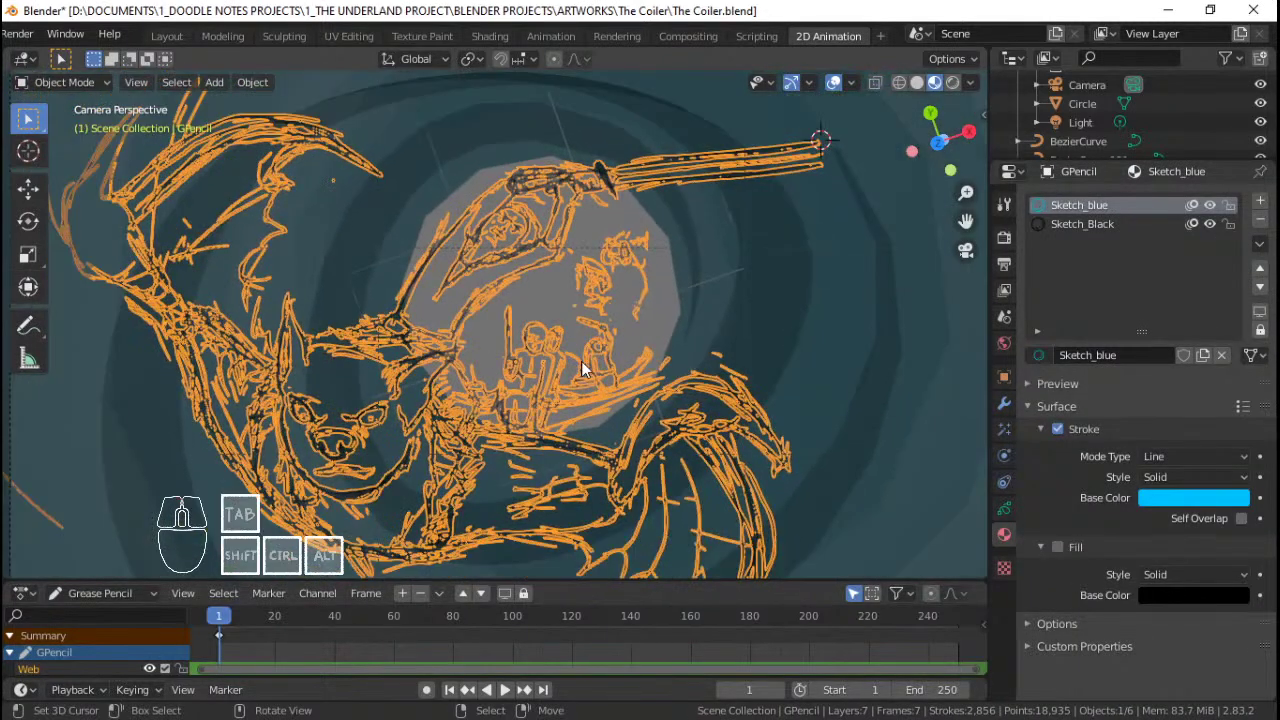
key("alt+a")
scroll(582, 361, "down", 4)
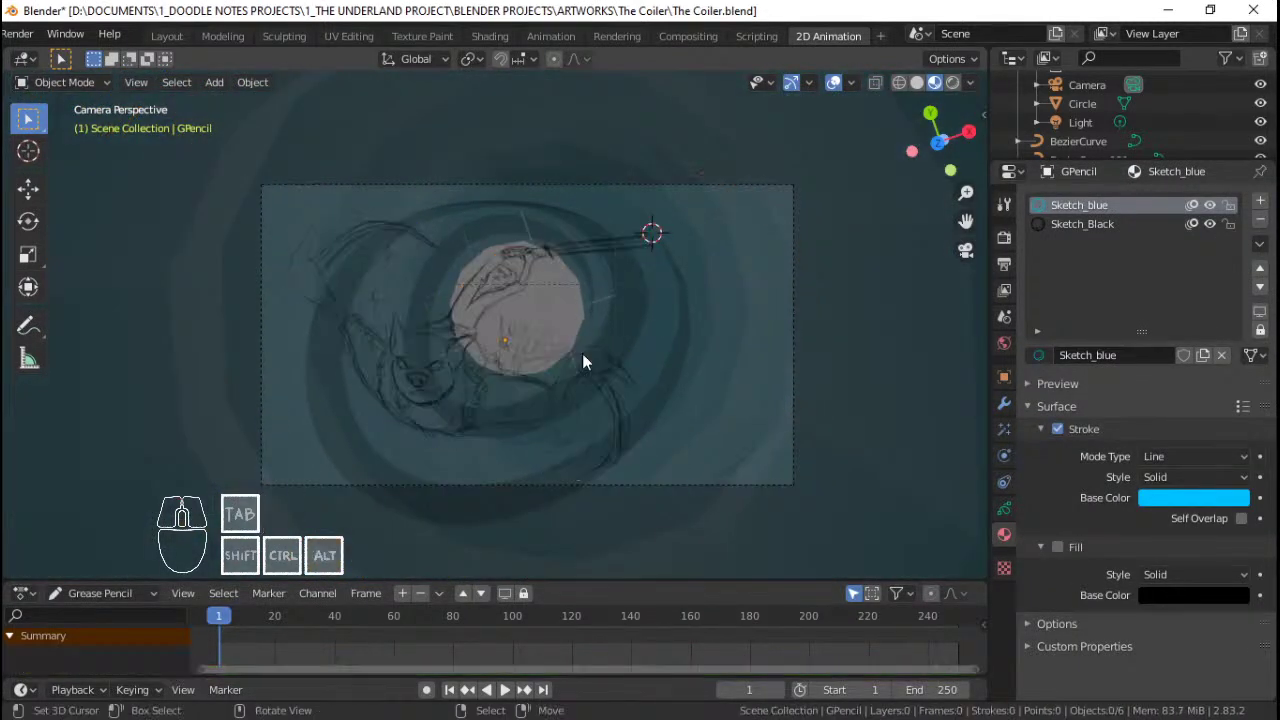
scroll(582, 361, "up", 2)
middle_click_drag(582, 361, 582, 341, "shift")
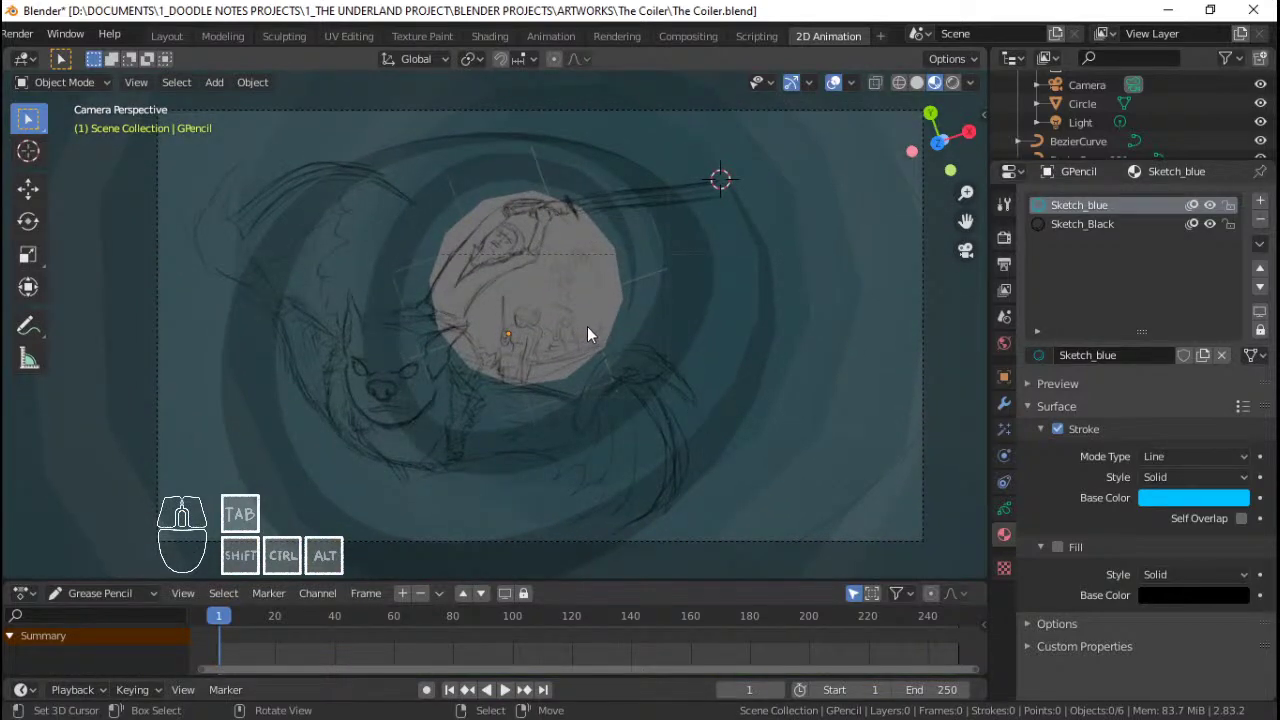
scroll(587, 322, "up", 6)
scroll(632, 335, "up", 2)
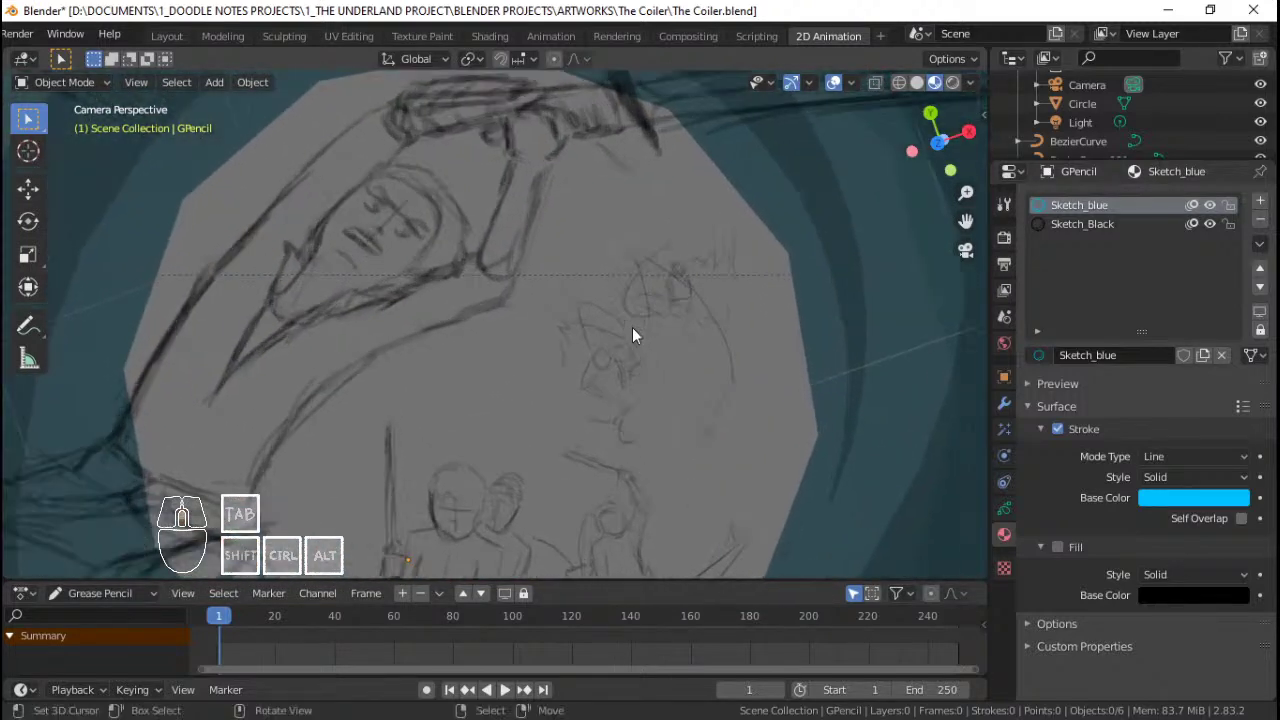
Step: Open the grease pencil sketch's layer list and inspect its strokes in Edit Mode, with the Sketch - Gregor layer visible
left_click(724, 305)
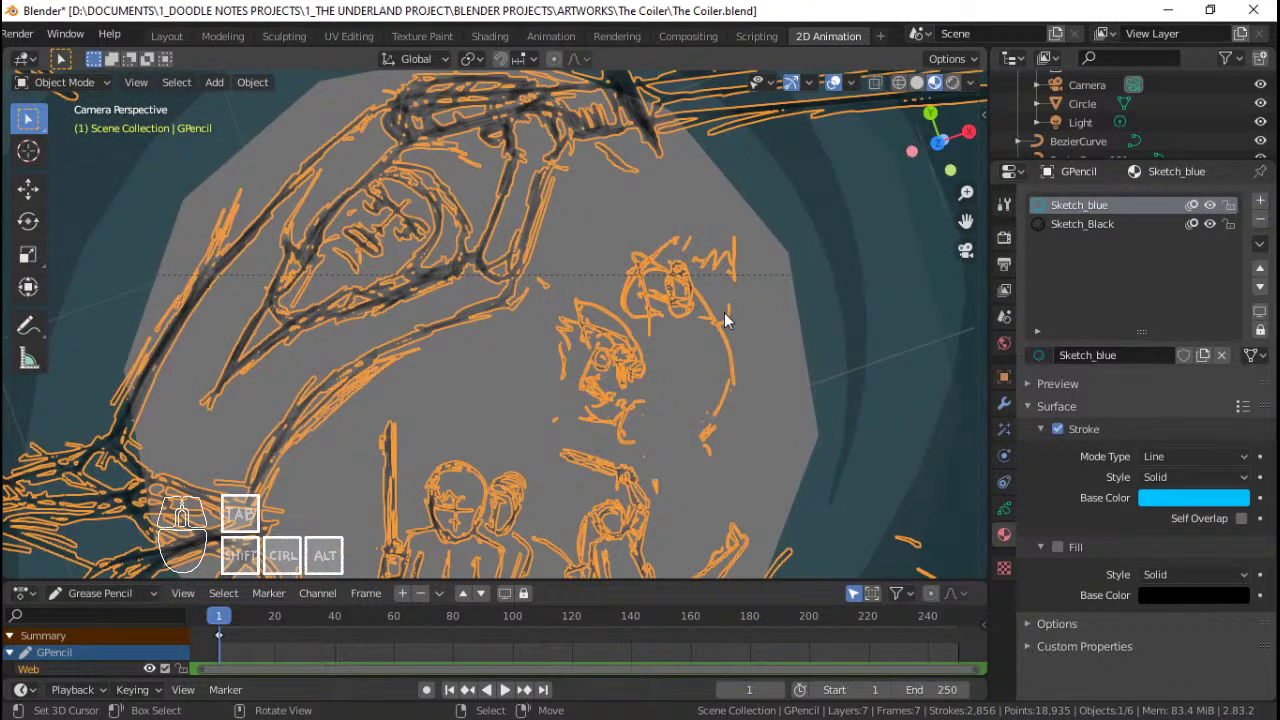
left_click(1004, 508)
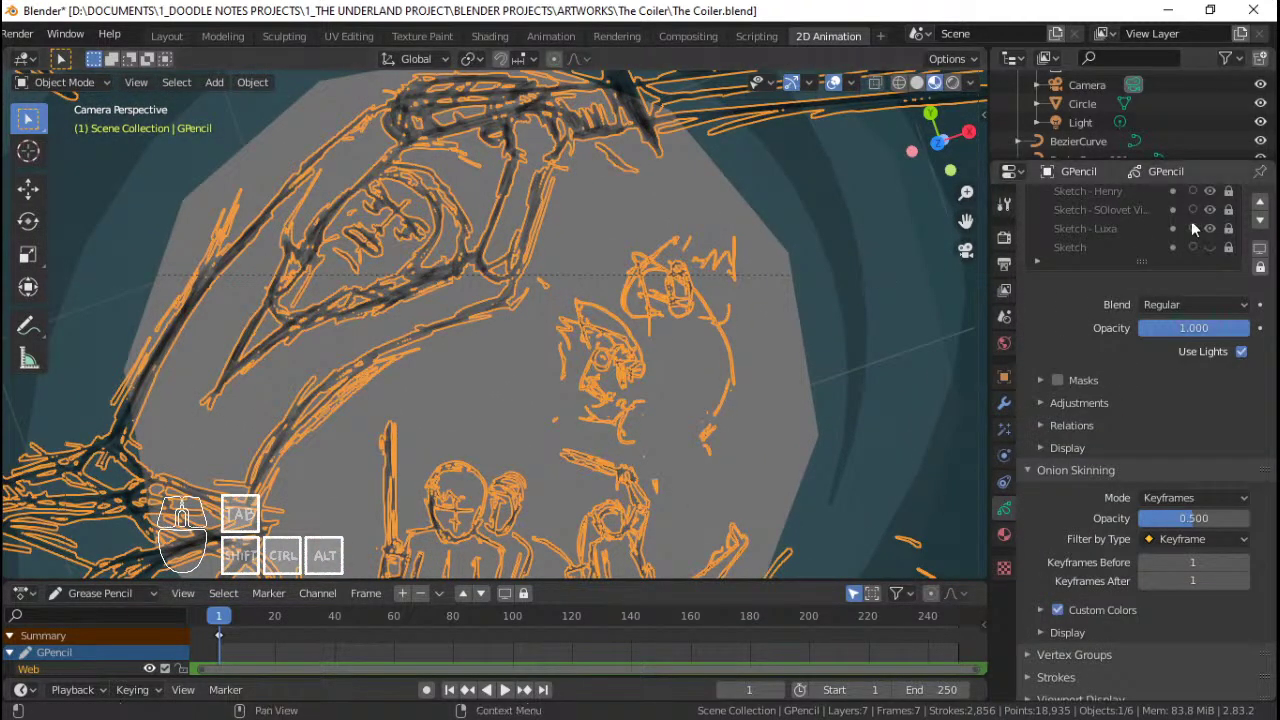
scroll(1190, 226, "up", 3)
left_click(1211, 281)
left_click(1206, 280)
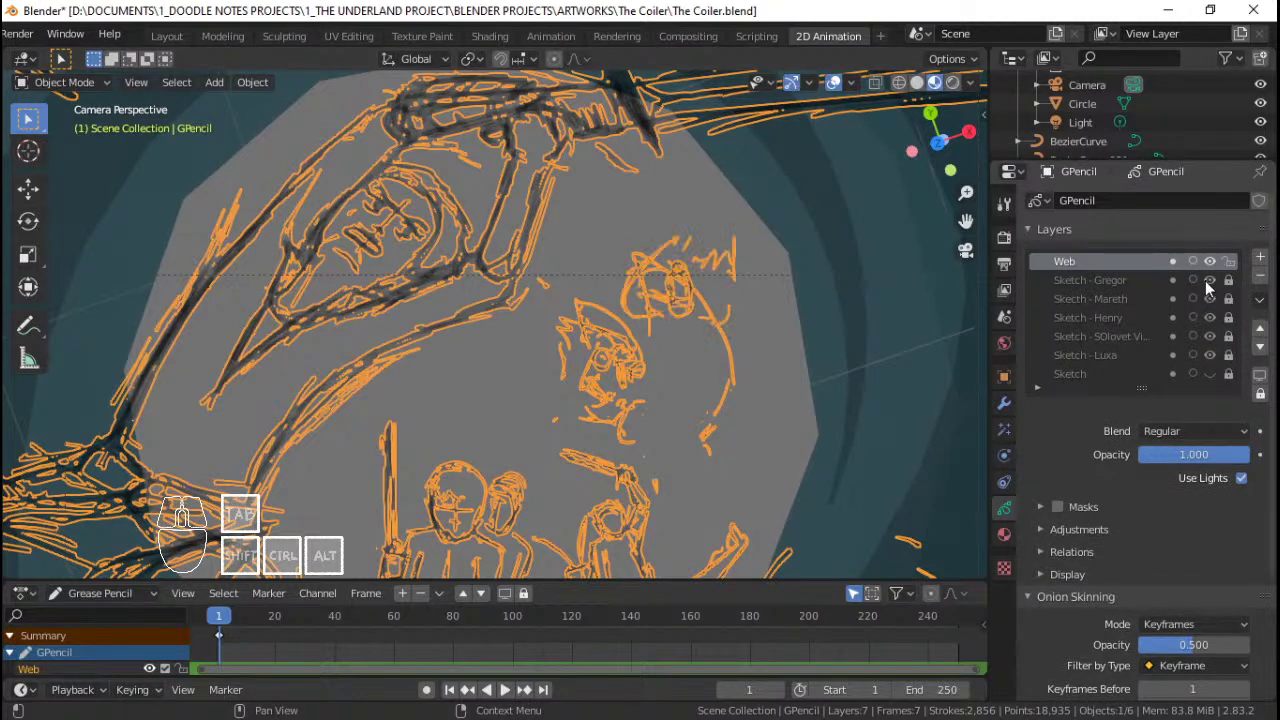
key("Tab")
key("Tab")
key("Tab")
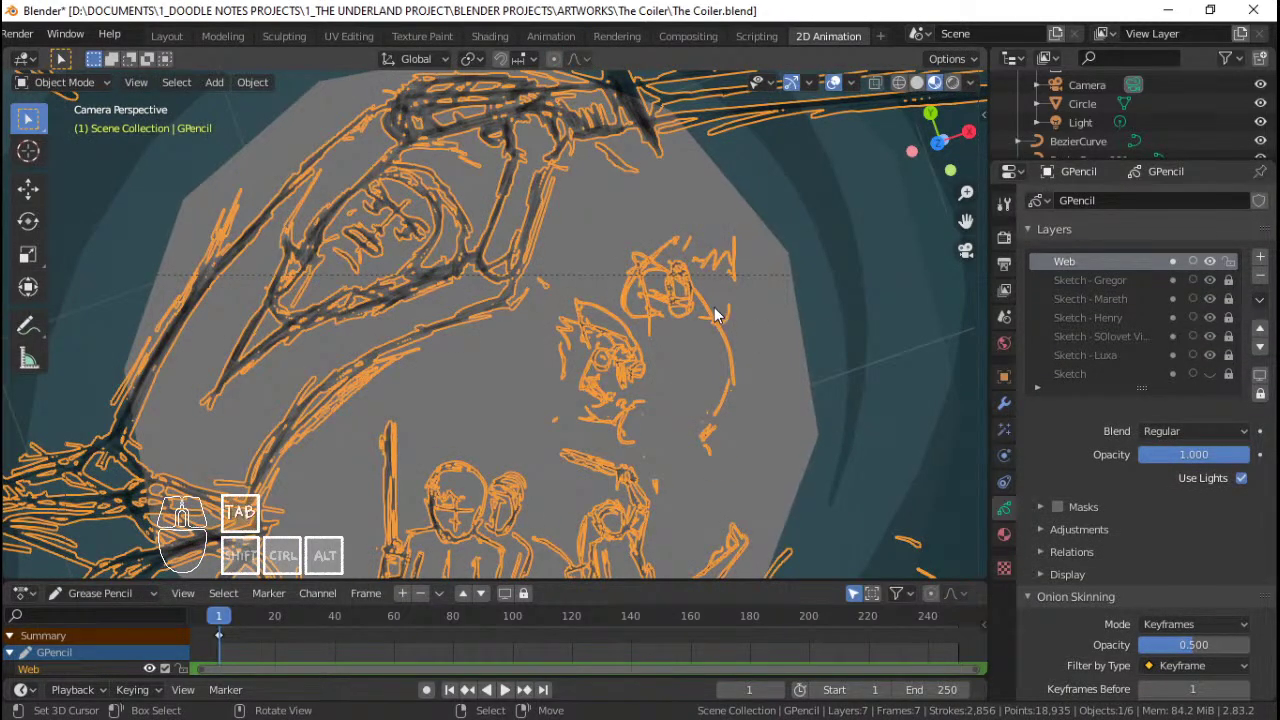
scroll(725, 270, "down", 5)
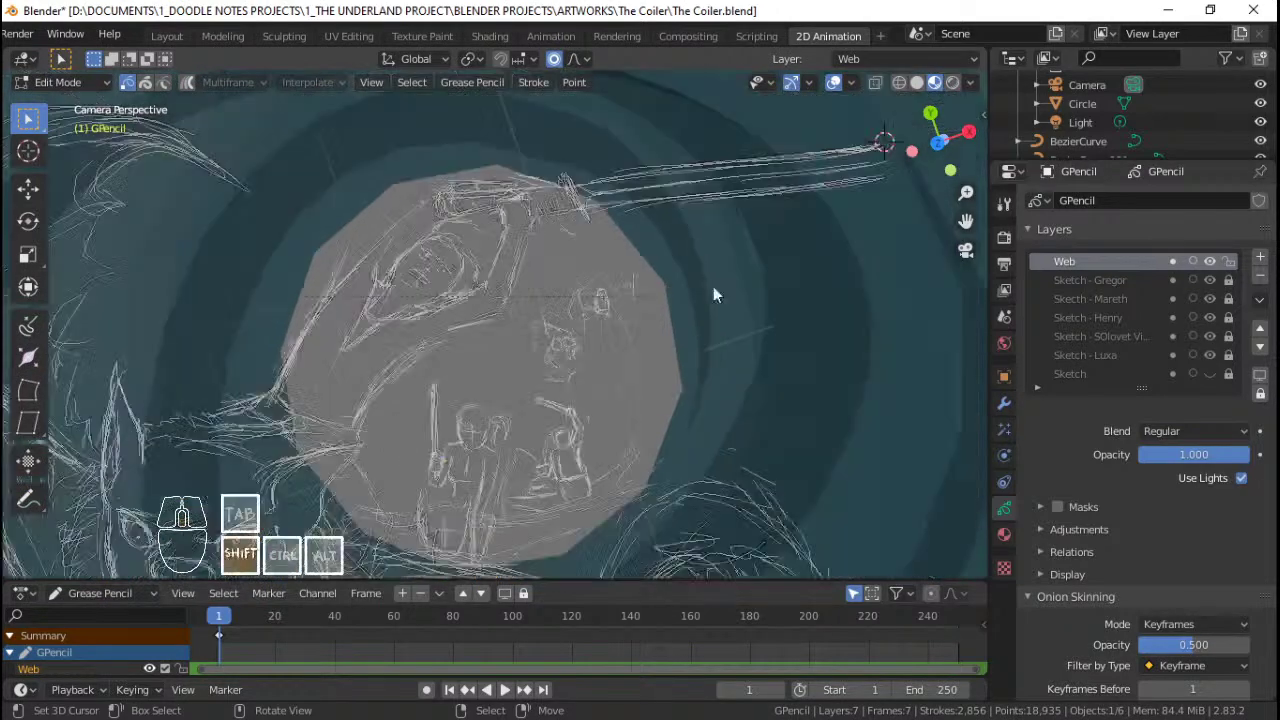
scroll(660, 295, "up", 4)
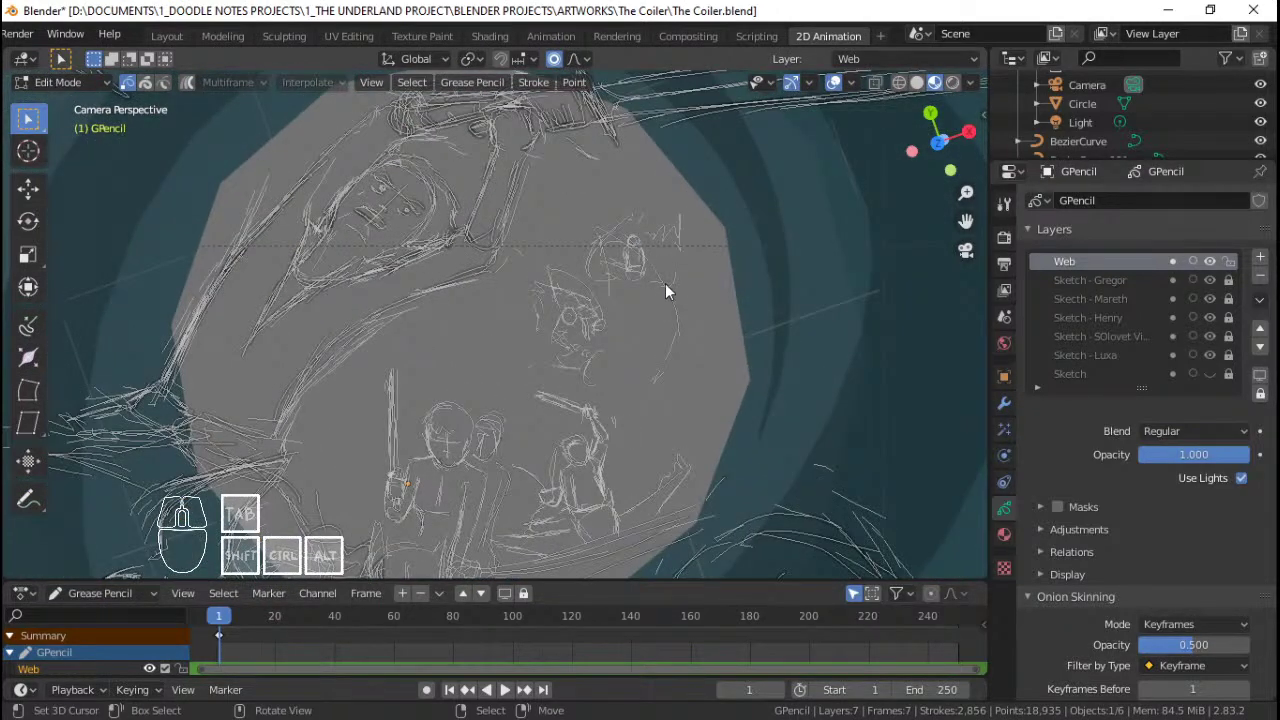
Step: Lock the Web layer and make Sketch - Gregor the active, unlocked layer
left_click(1228, 261)
left_click(1210, 261)
left_click(1090, 281)
key("Tab")
key("a")
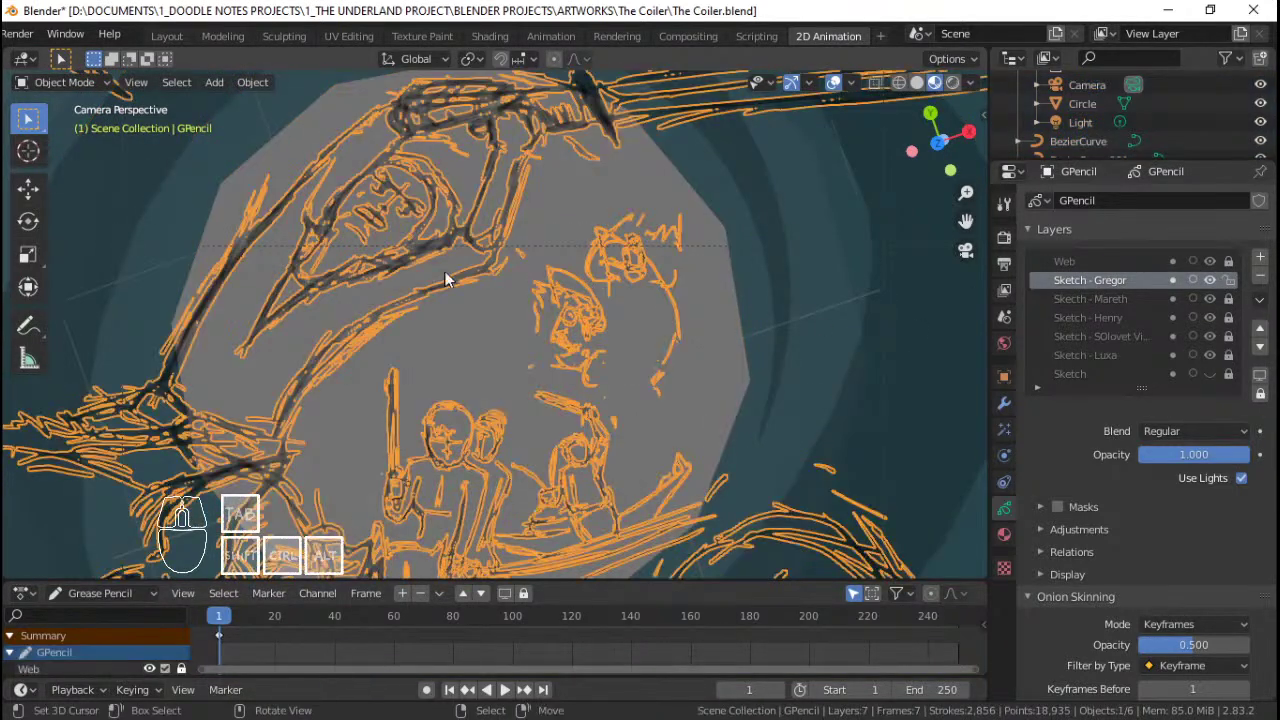
Step: Rotate the Gregor head sketch and move it to the middle of the opening, above the standing figure with the sword
key("Tab")
key("l")
key("g")
left_click(486, 336)
key("r")
left_click(573, 335)
key("g")
left_click(588, 338)
key("g")
left_click(614, 328)
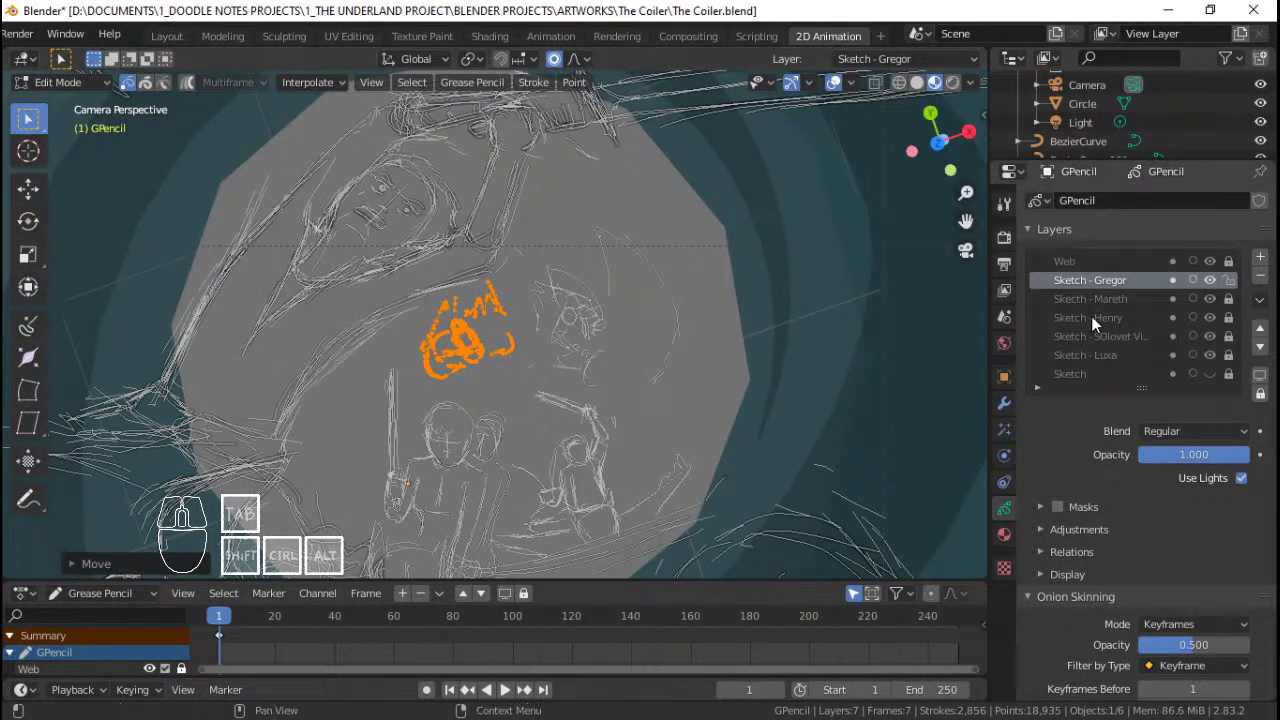
Step: Switch the editable layer from Sketch - Gregor to Skecth - Mareth, locking the former
left_click(1143, 317)
left_click(1135, 298)
left_click(1228, 300)
Step: Enlarge the Mareth sketch slightly and move it up toward the upper right rim of the tunnel opening
key("g")
left_click(720, 299)
key("s")
left_click(748, 300)
key("g")
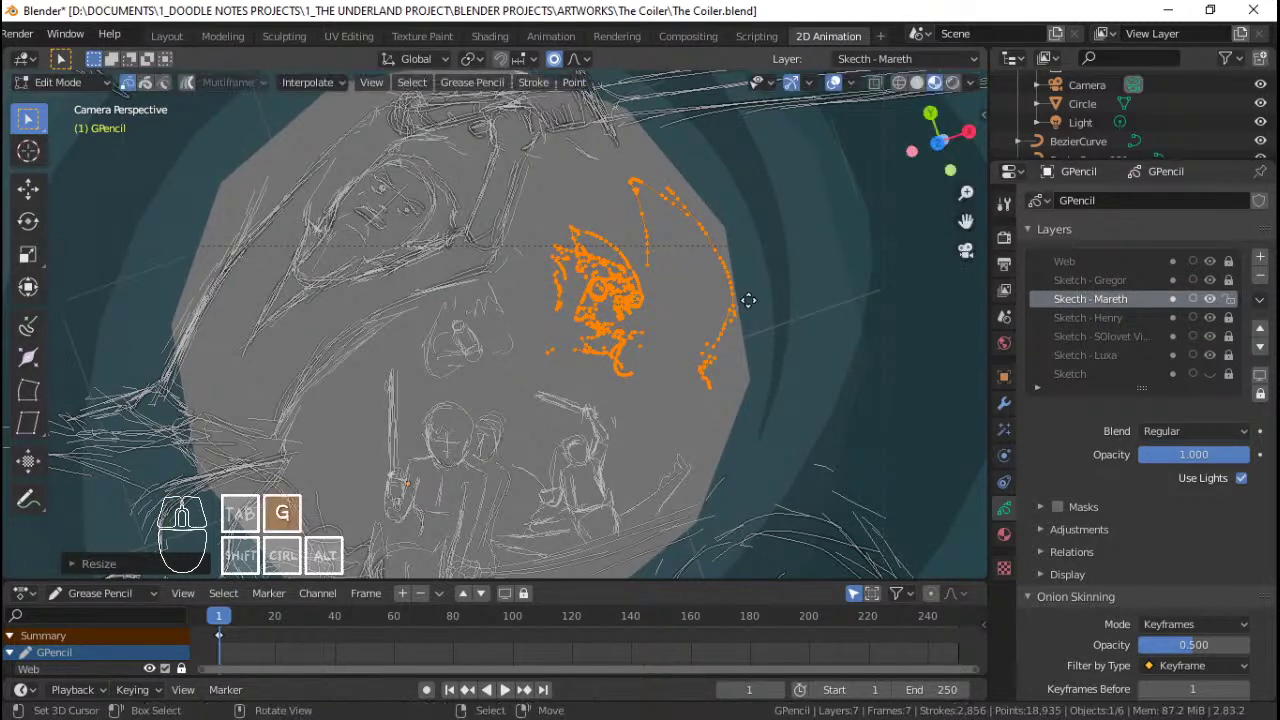
left_click(737, 301)
key("s")
left_click(730, 294)
key("g")
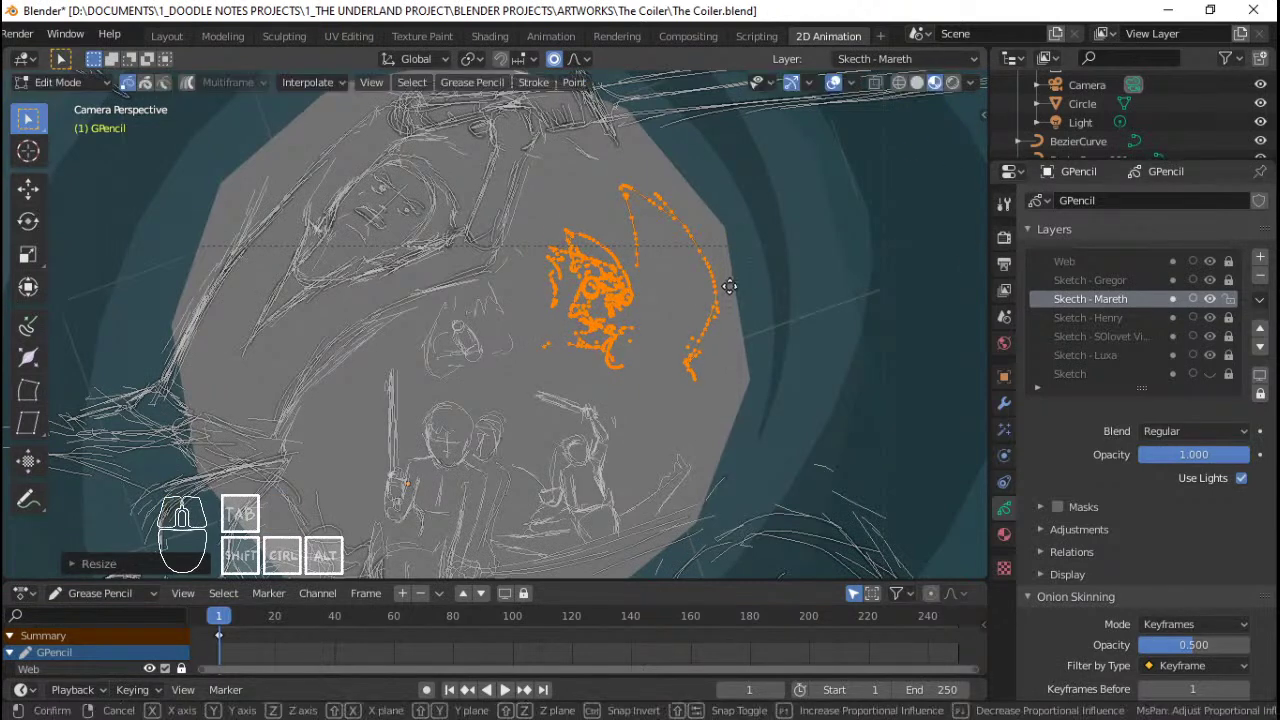
left_click(729, 281)
key("s")
left_click(731, 280)
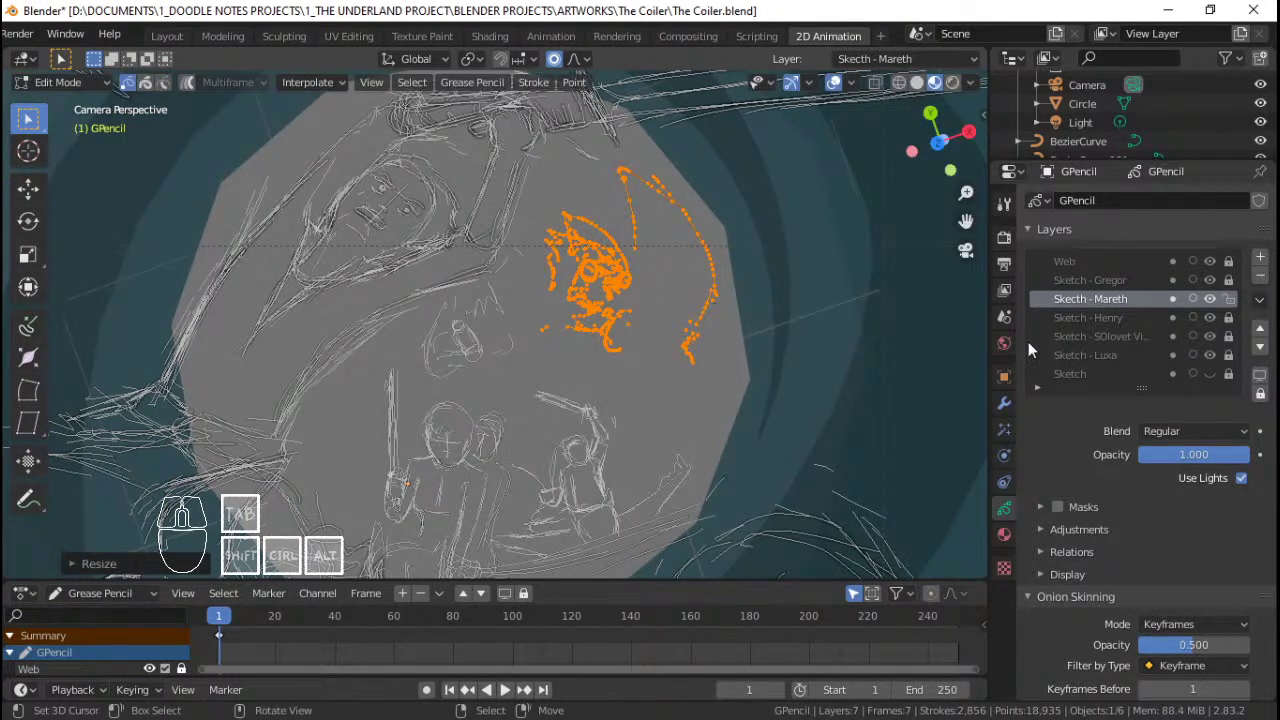
Step: Lock the Skecth - Mareth layer and unlock Sketch - Henry as the active layer
left_click(1228, 299)
left_click(1172, 314)
left_click(1230, 316)
Step: Scale up the Henry figure and position it below the Mareth face, within the right part of the opening
key("r")
key("s")
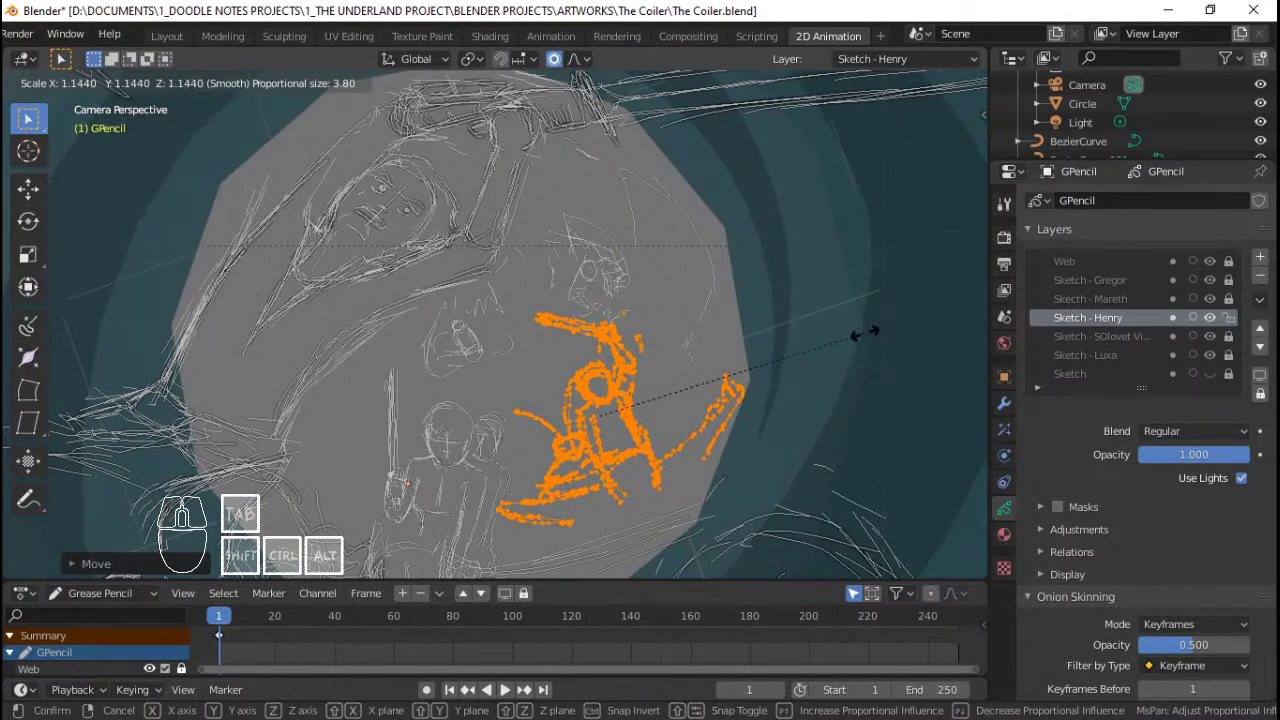
left_click(858, 339)
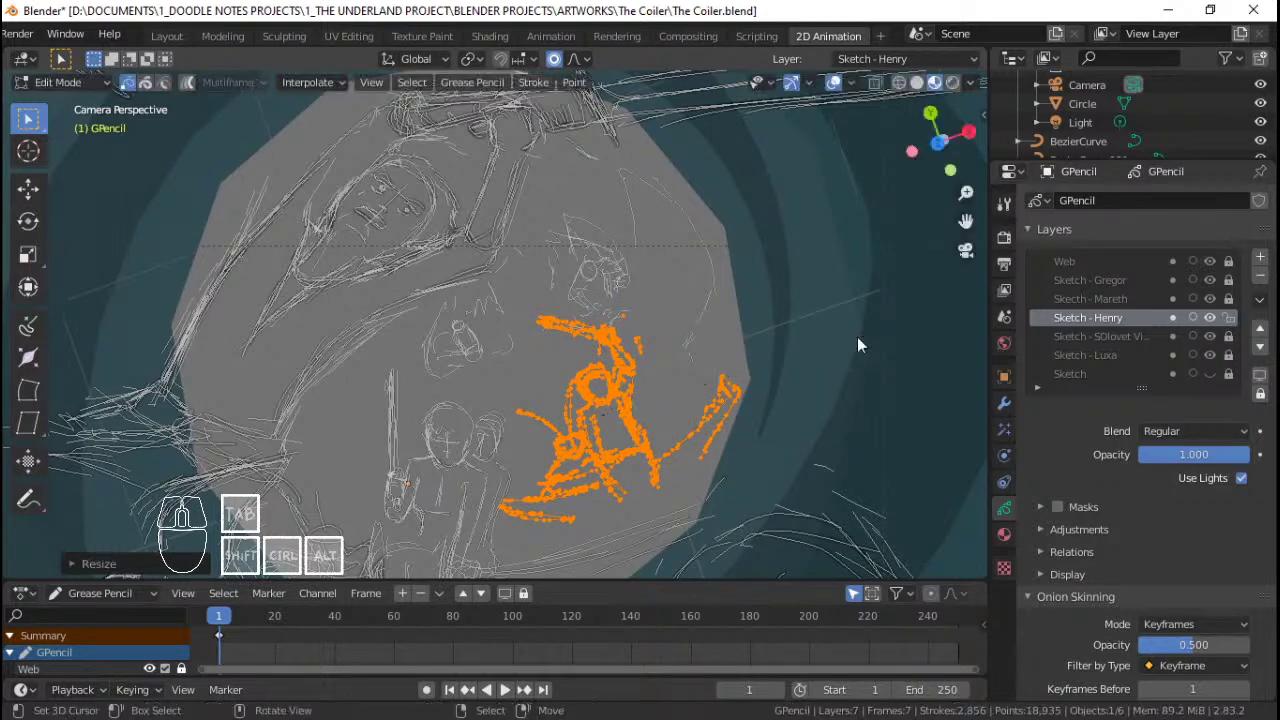
key("g")
left_click(851, 338)
key("Tab")
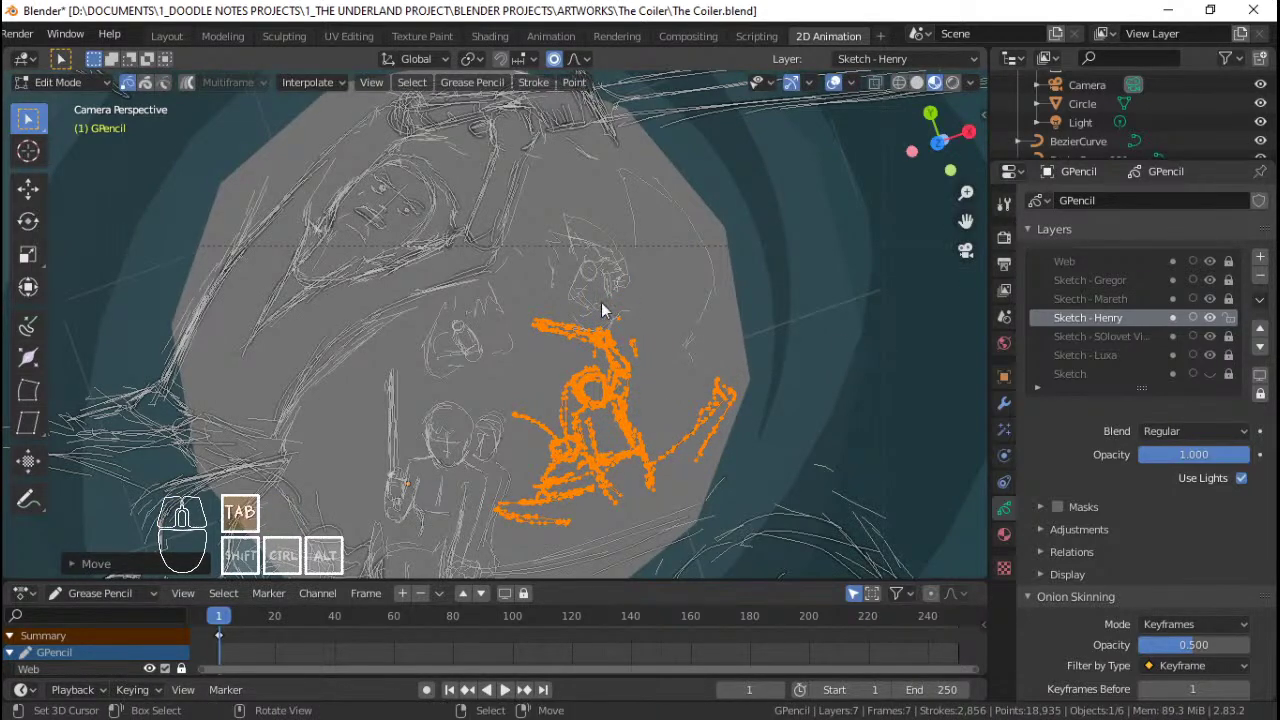
scroll(540, 331, "down", 2)
scroll(538, 332, "up", 2)
Step: Switch the editable layer from Sketch - Henry to Sketch - Gregor, locking the Henry layer
key("Tab")
left_click(484, 342)
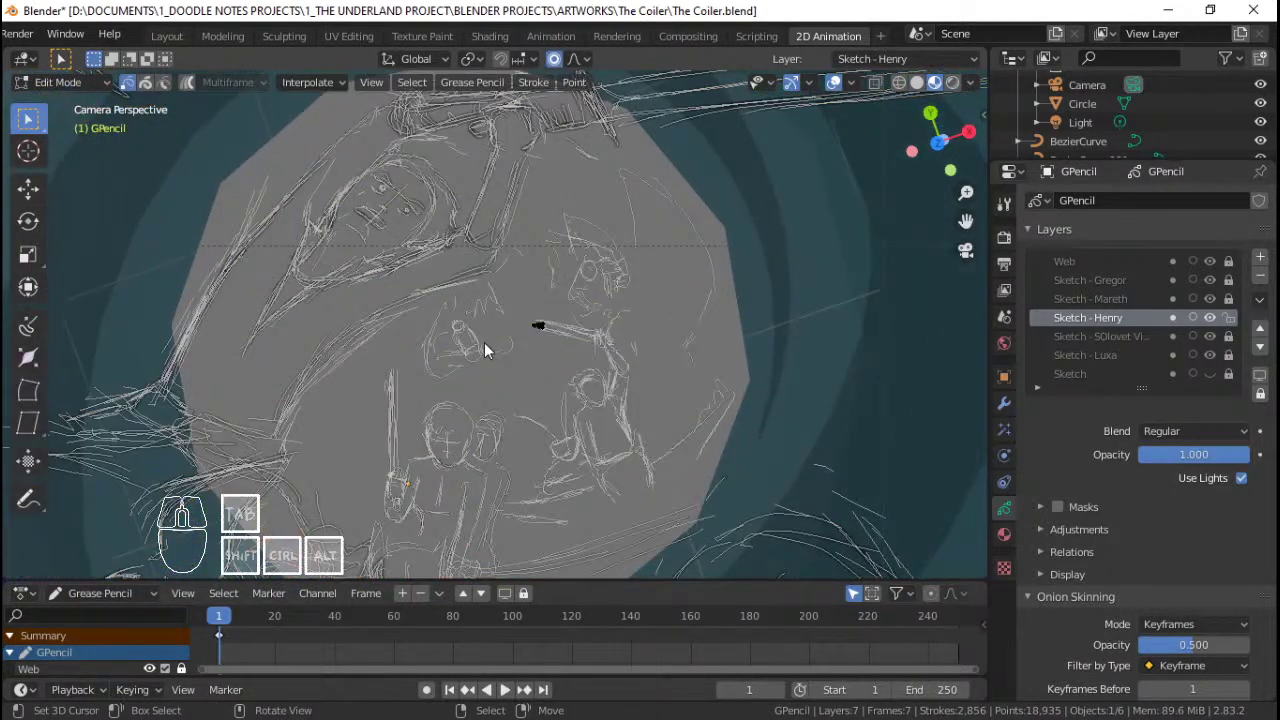
key("Tab")
left_click(1228, 280)
key("Tab")
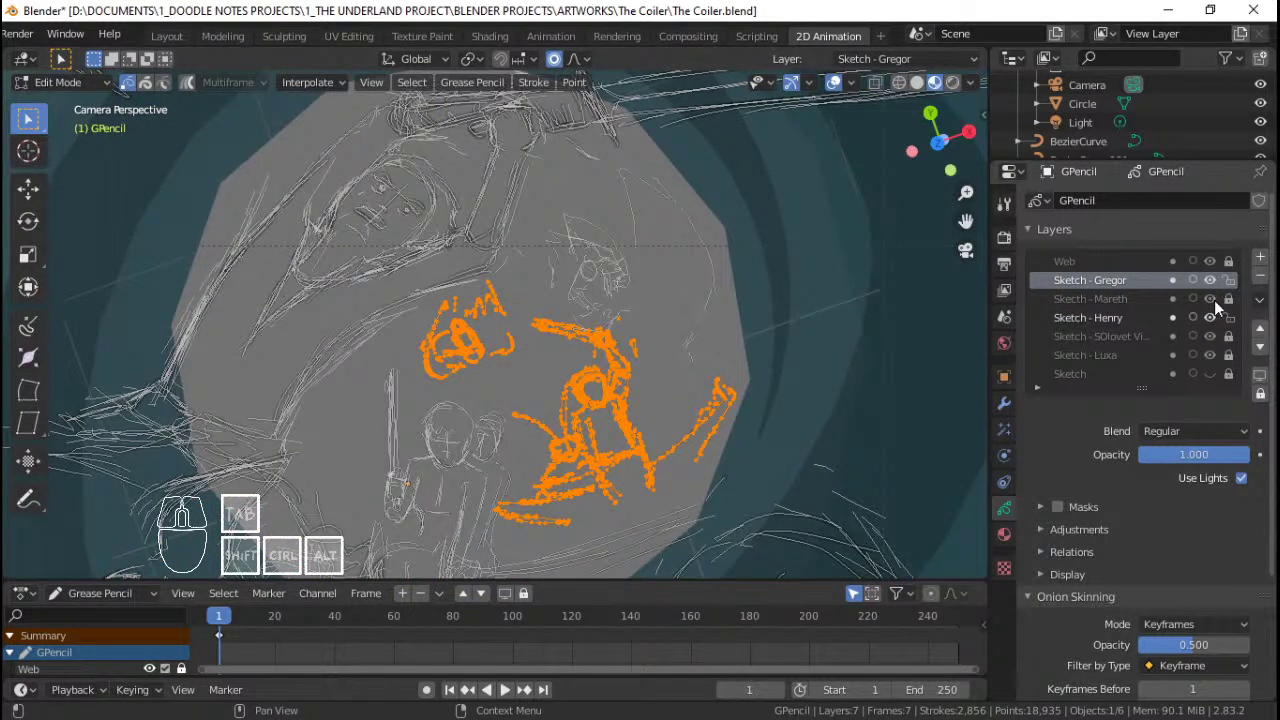
left_click(1229, 318)
Step: Move the Gregor sketch slightly down, closer to the head of the sword-holding figure in the tunnel opening
key("g")
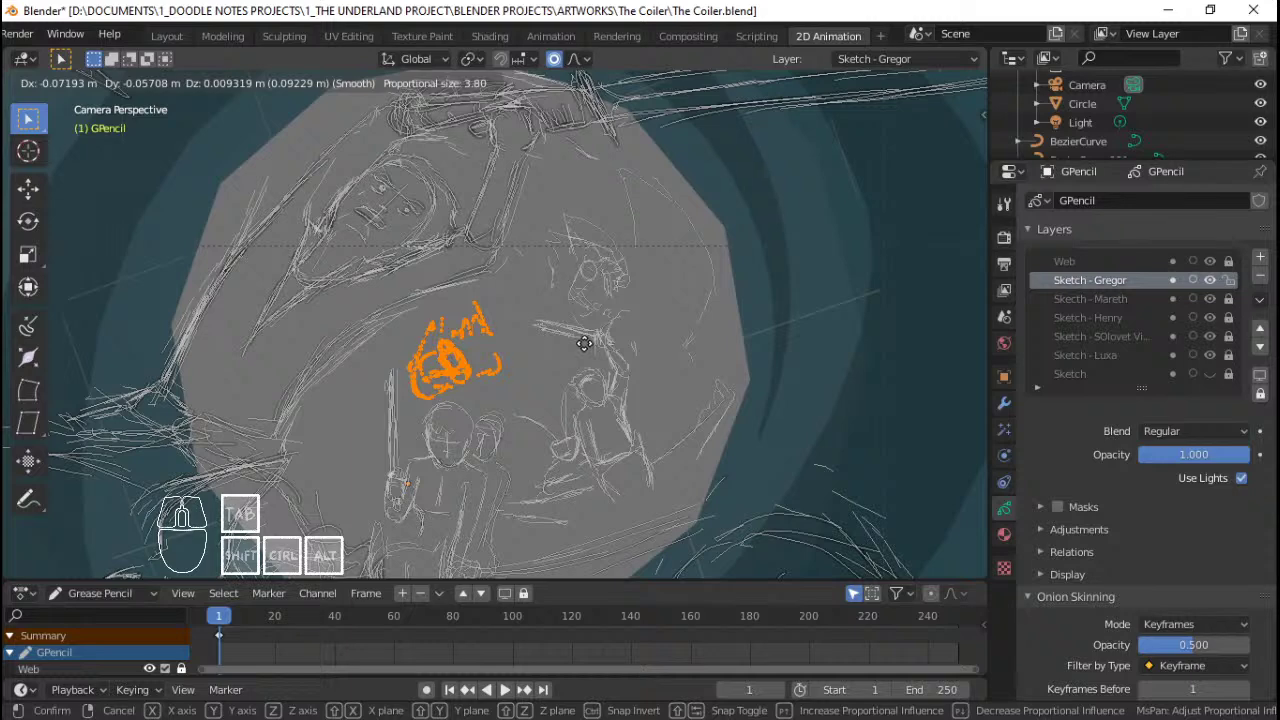
left_click(598, 338)
key("Tab")
scroll(594, 338, "down", 6)
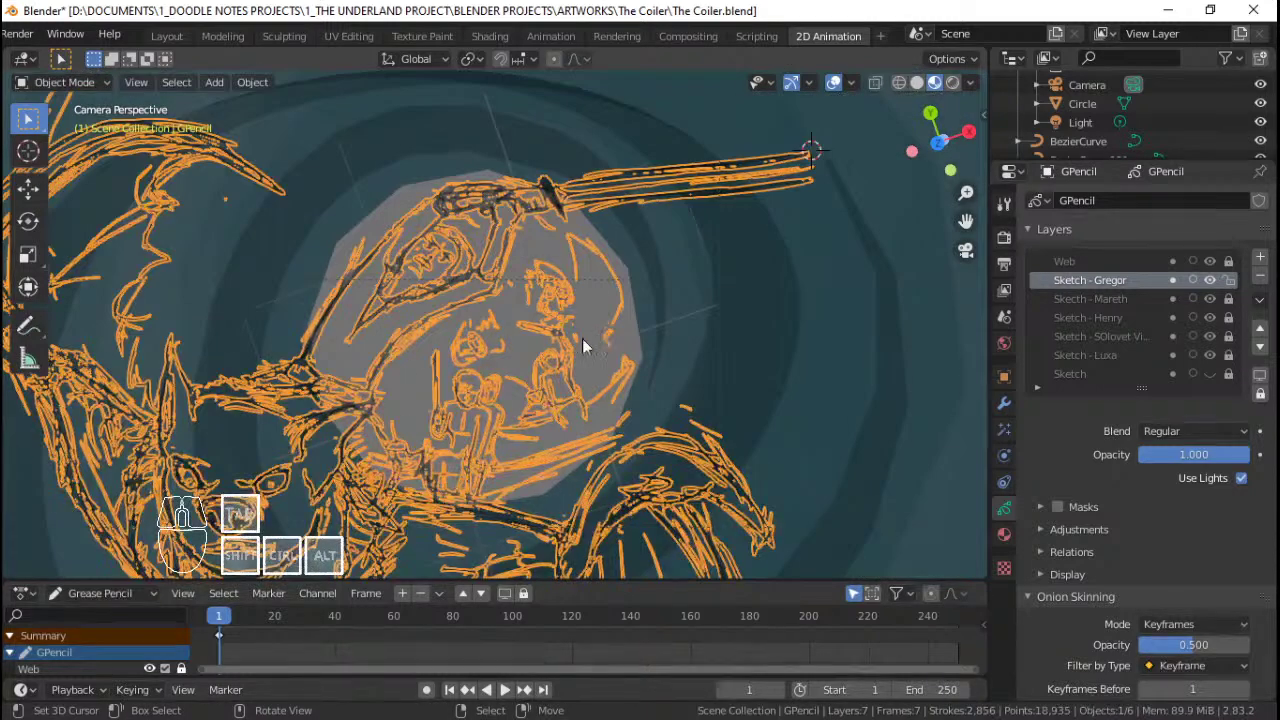
key("alt+a")
scroll(552, 350, "up", 4)
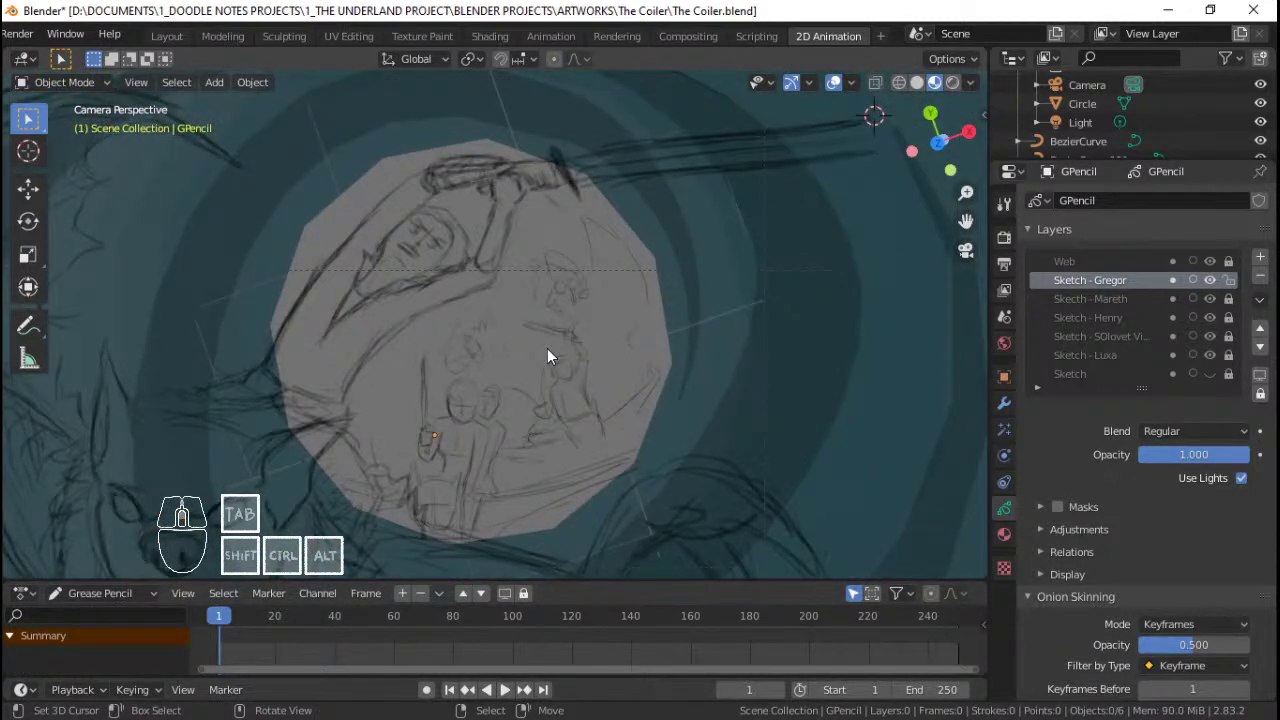
scroll(547, 349, "down", 3)
middle_click_drag(537, 389, 535, 376, "shift")
Step: Add a material slot to GPencil with an independent copy of Sketch_blue and set its stroke base color to light red
left_click(477, 386)
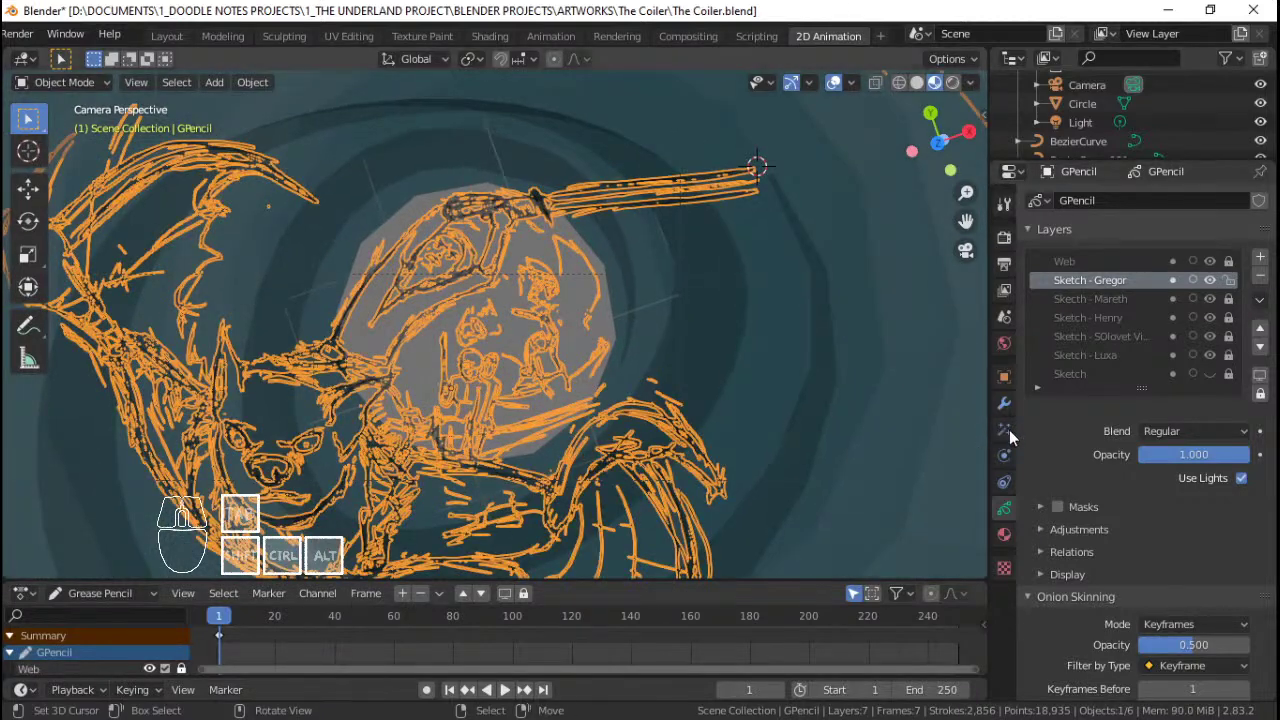
left_click(1004, 534)
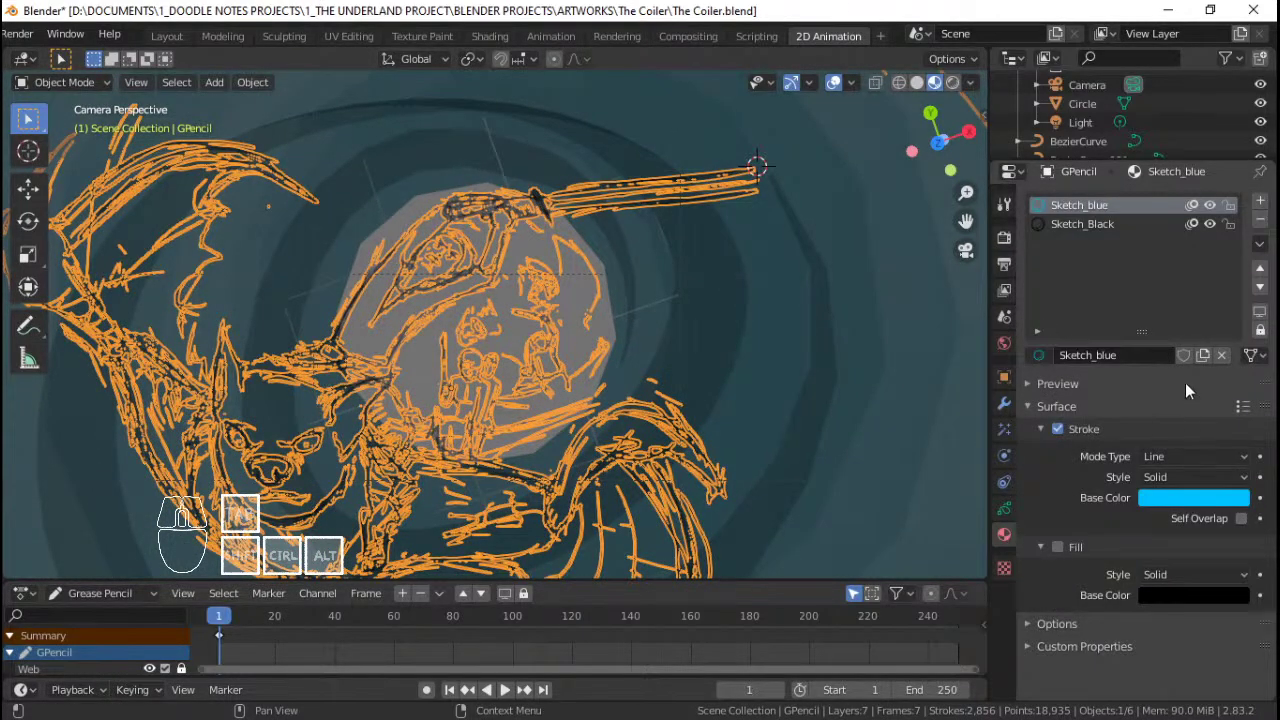
left_click(1261, 202)
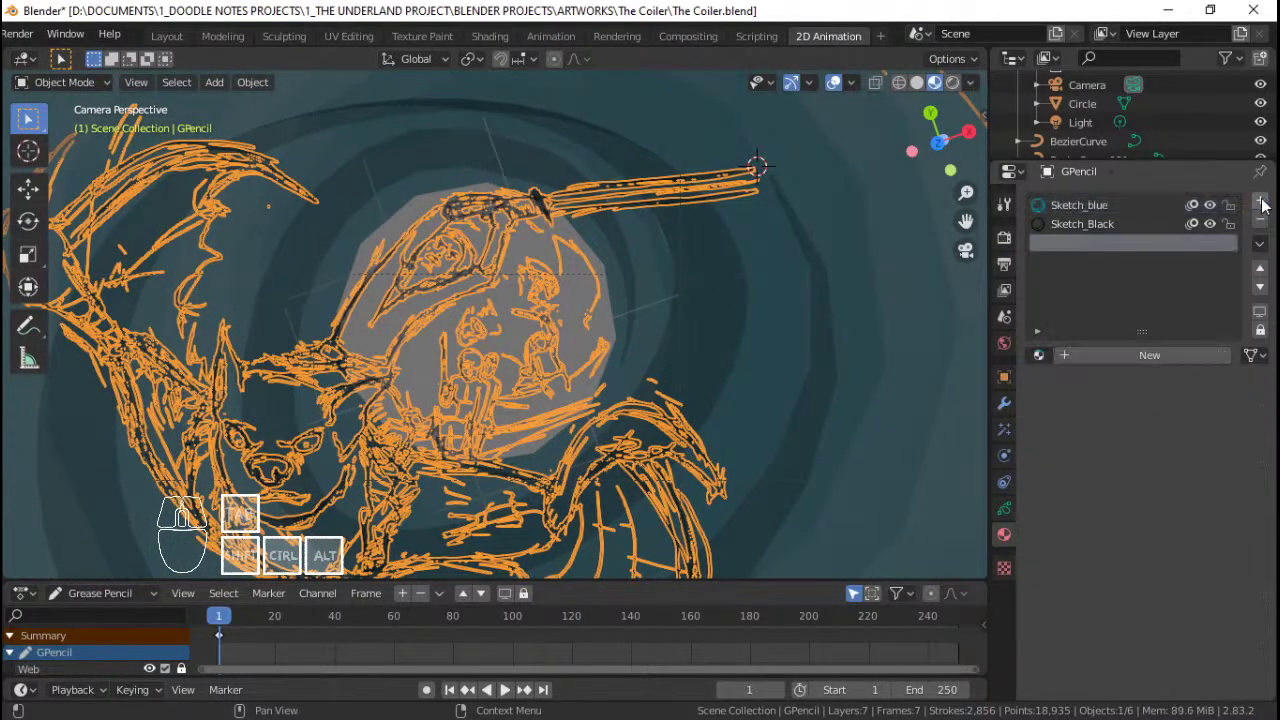
left_click(1038, 355)
left_click(1032, 428)
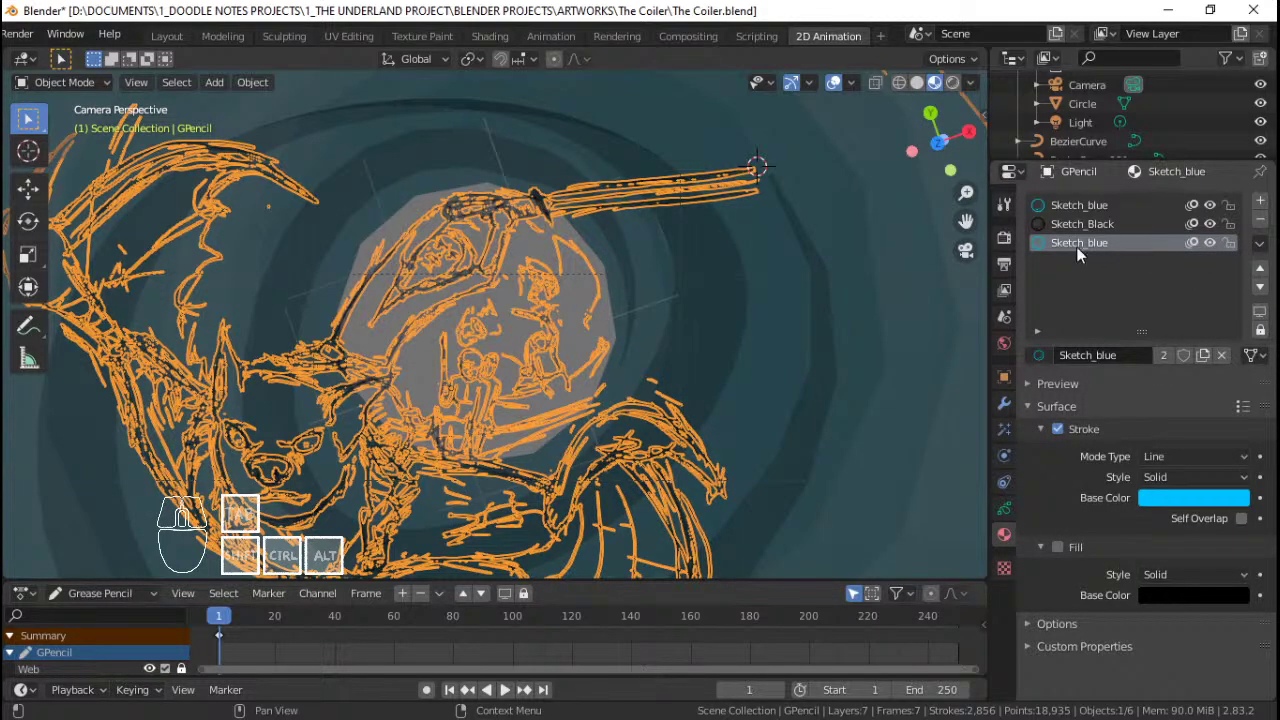
left_click(1043, 355)
left_click(1043, 355)
left_click(1164, 356)
left_click(1152, 498)
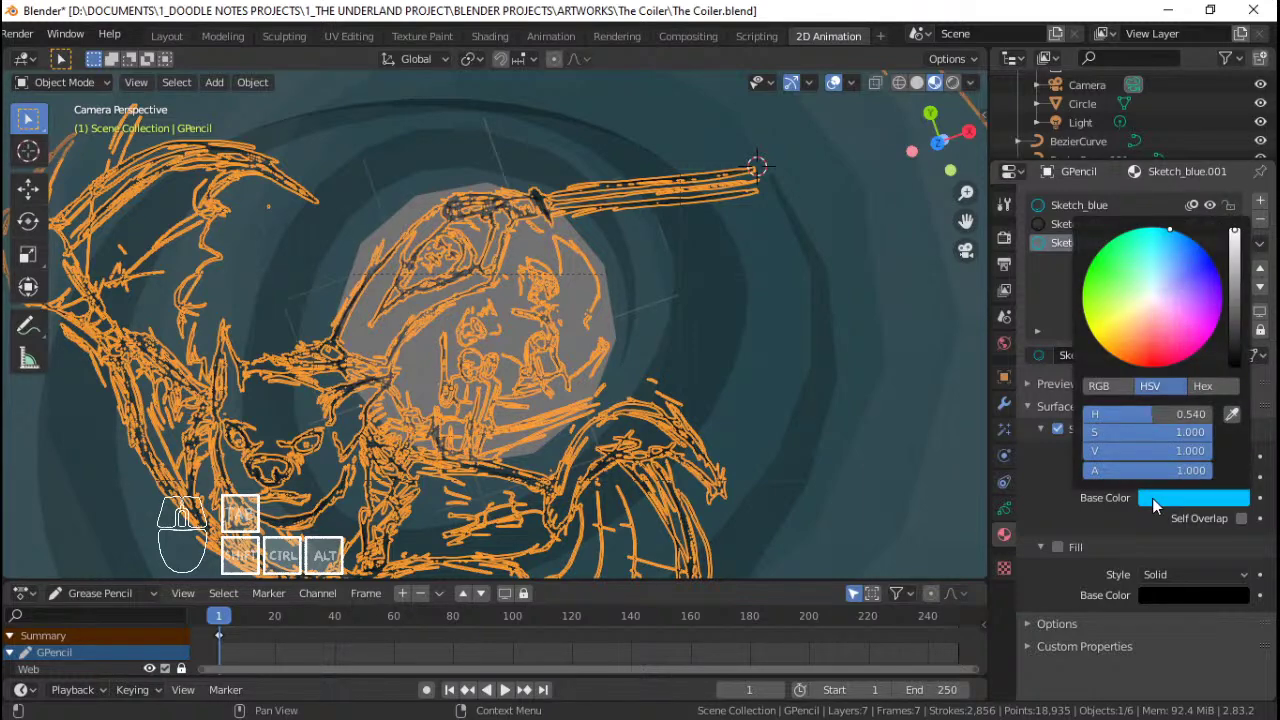
left_click_drag(1150, 311, 1133, 328)
key("Tab")
scroll(500, 360, "up", 6)
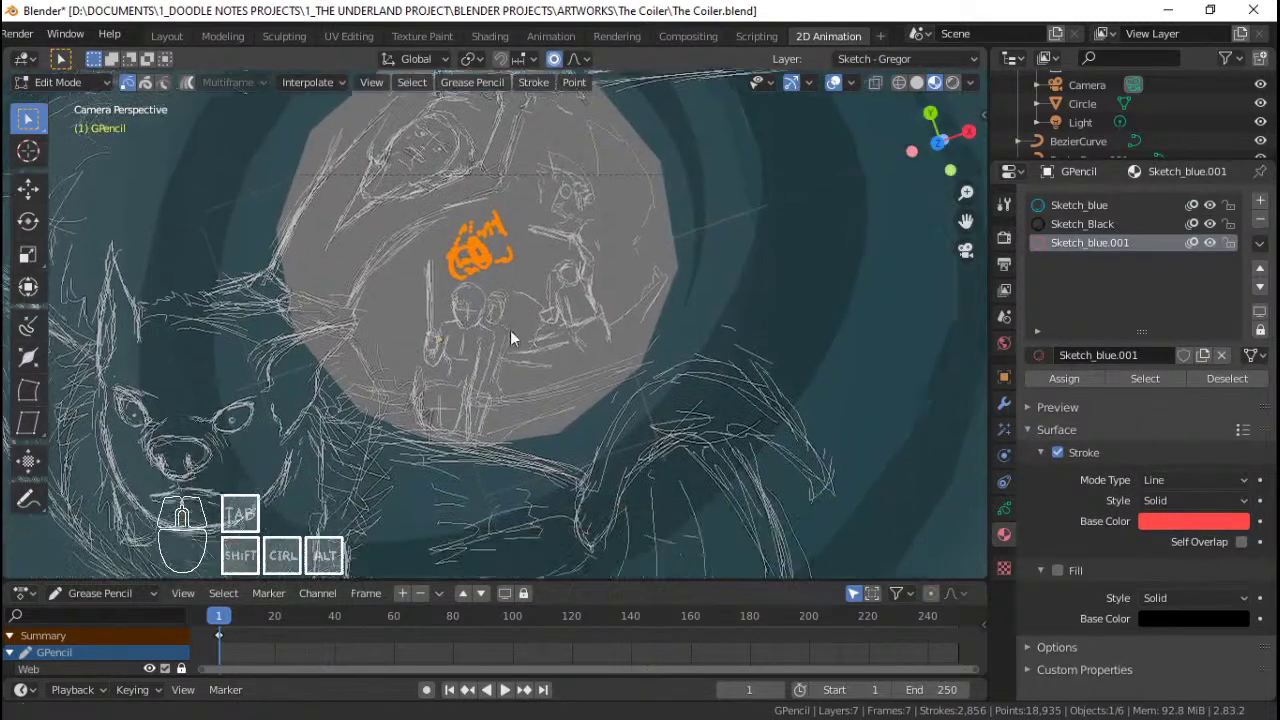
key("Tab")
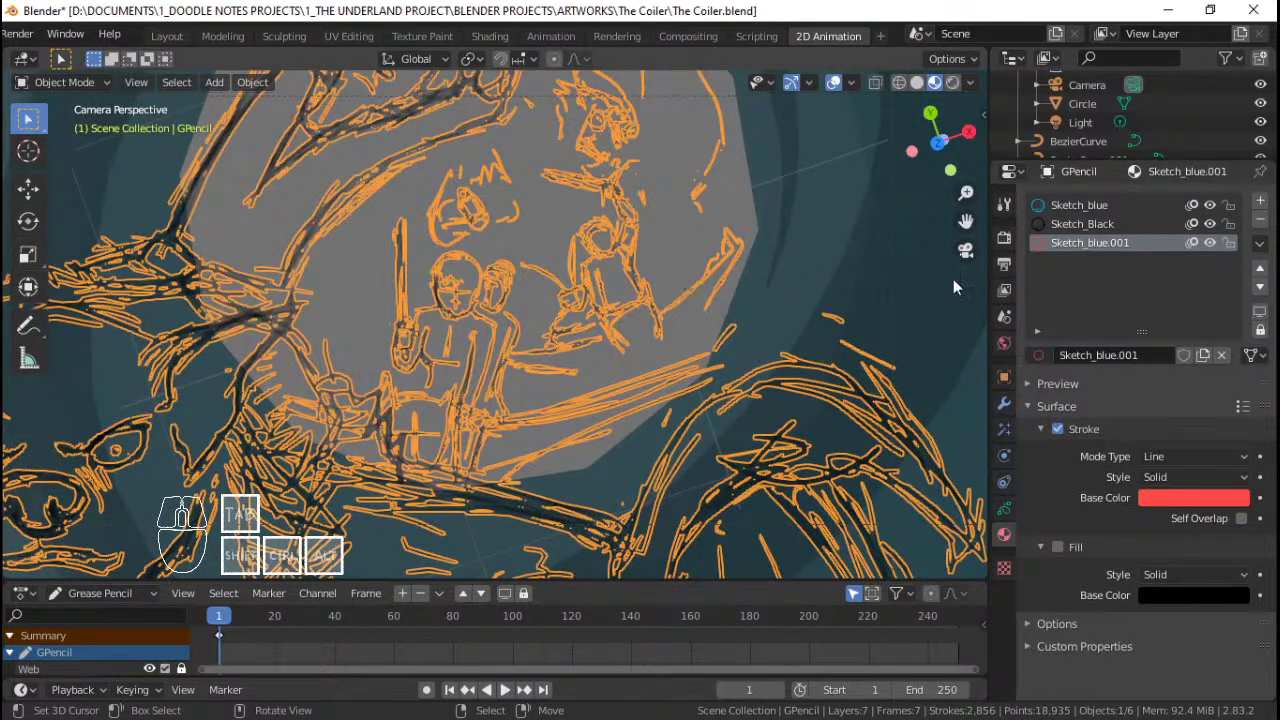
left_click(1004, 508)
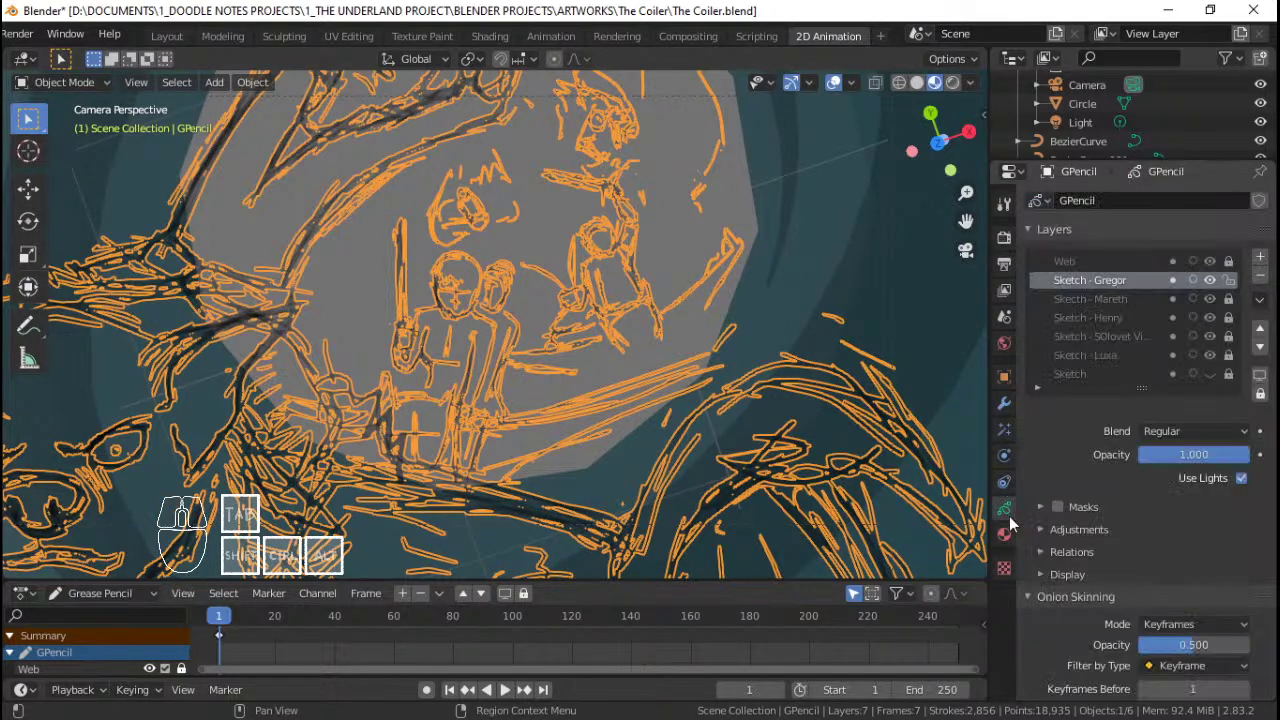
left_click(1140, 336)
key("Tab")
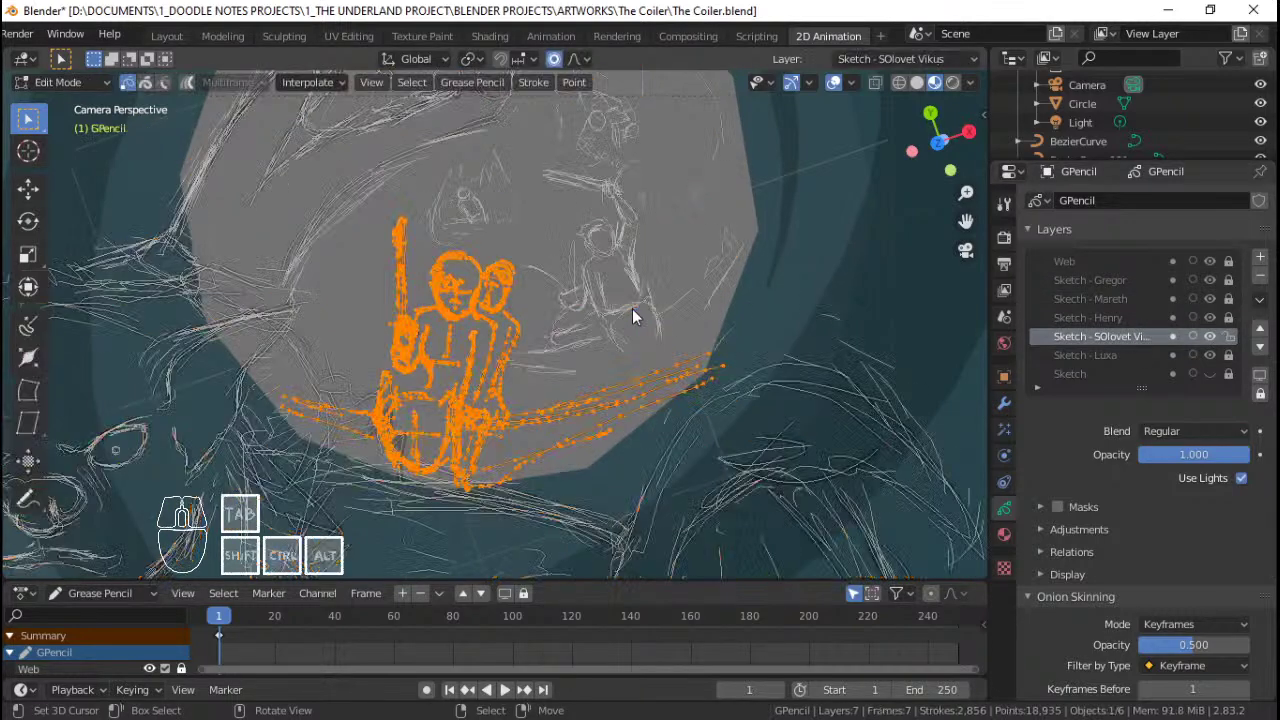
Step: Assign the red material to the SOlovet Vikus strokes, then deselect the sketch to check the color
left_click(1004, 535)
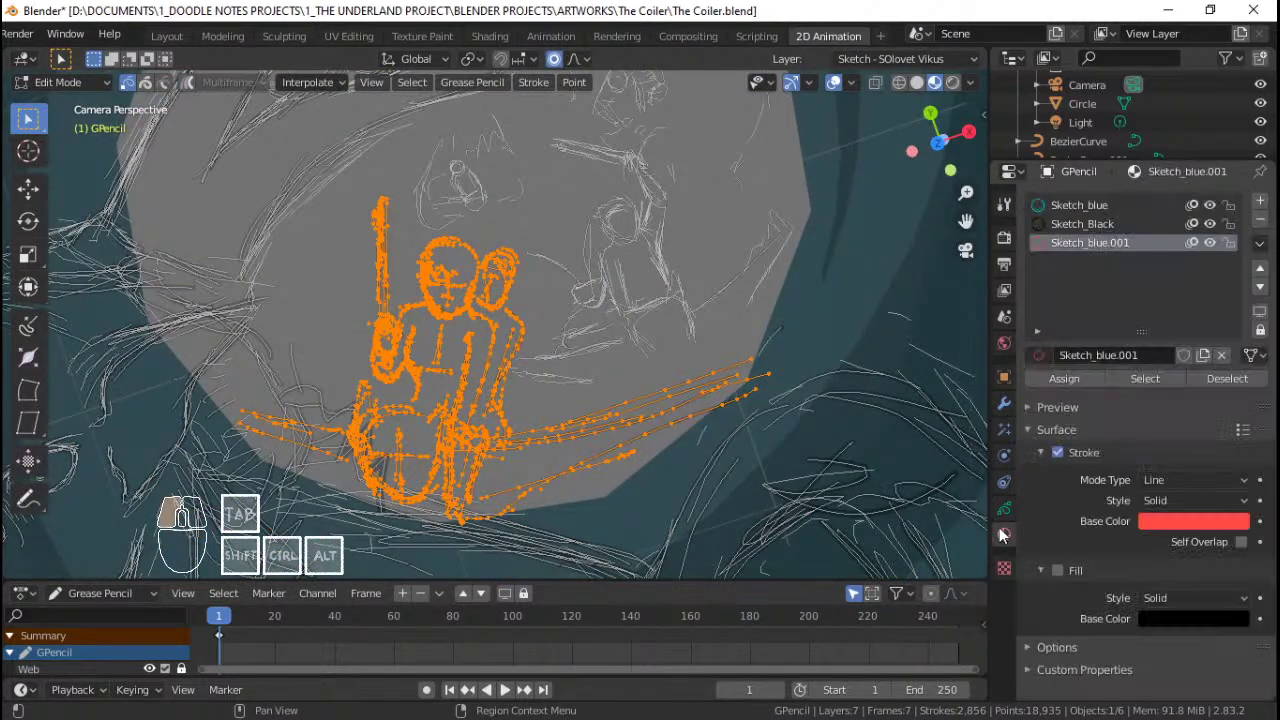
left_click(1076, 379)
key("Tab")
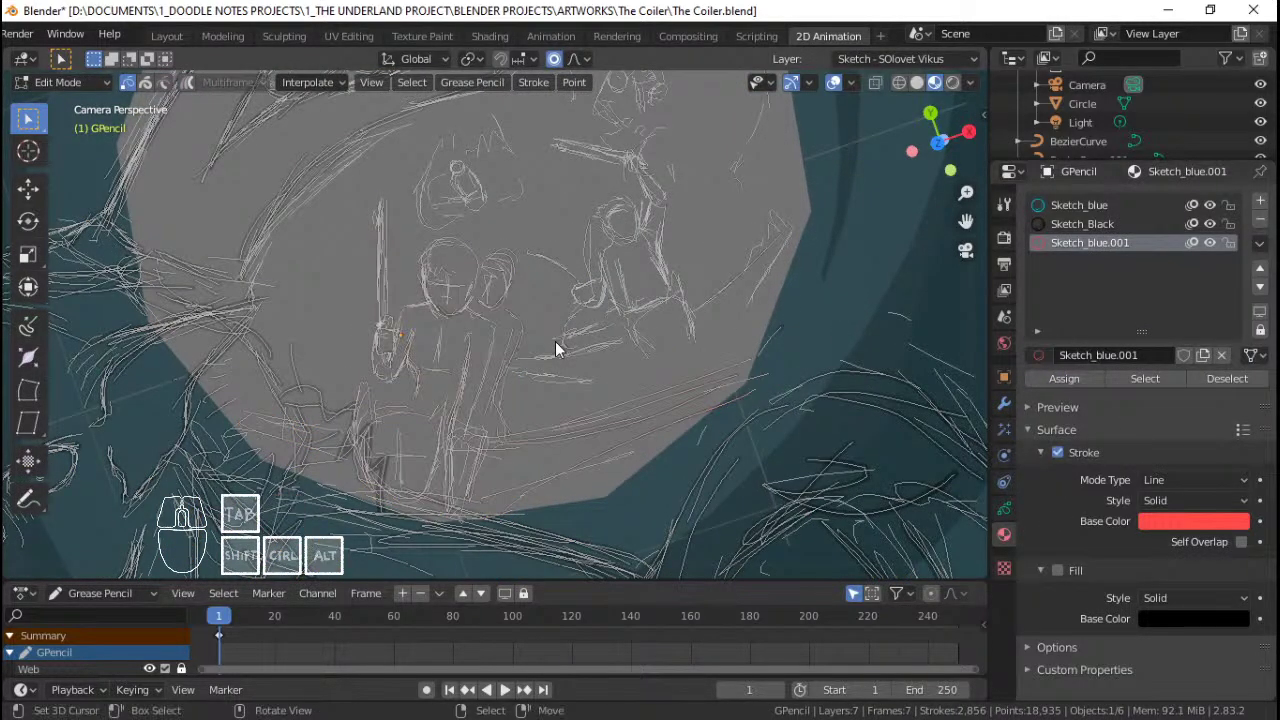
key("alt+a")
scroll(555, 342, "down", 2)
scroll(554, 342, "up", 1)
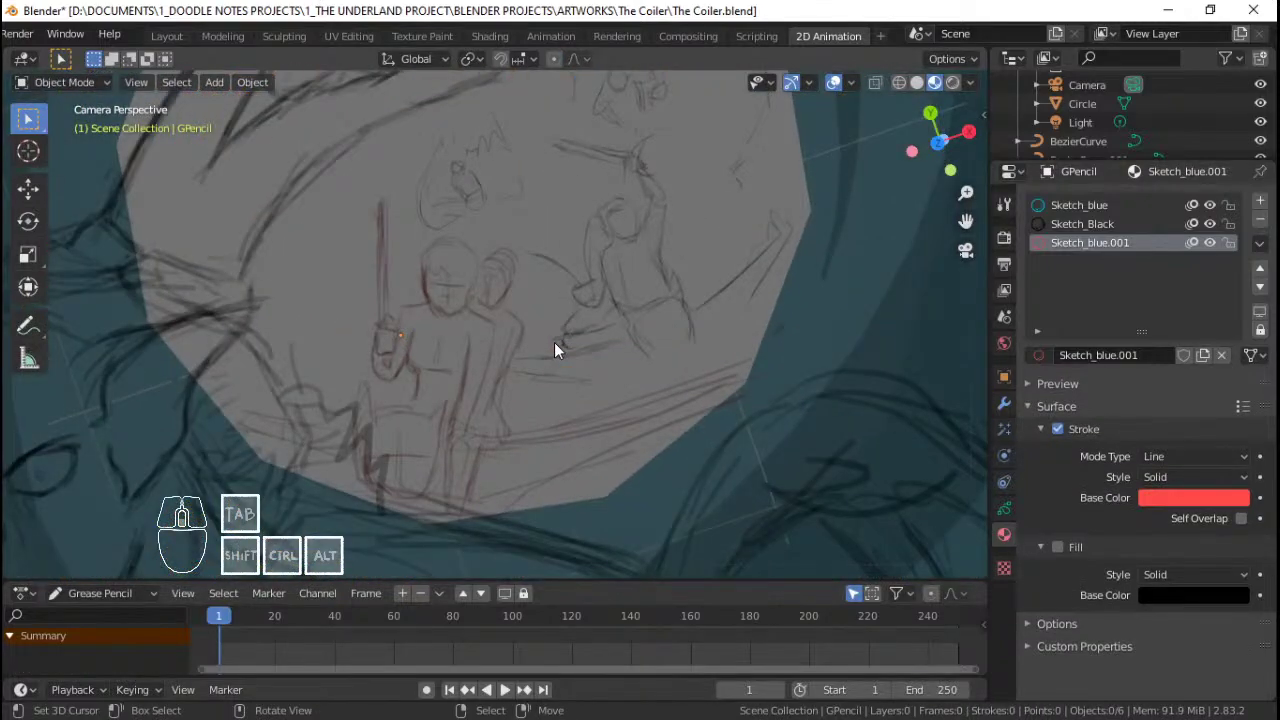
scroll(554, 342, "down", 3)
middle_click_drag(554, 342, 560, 364, "shift")
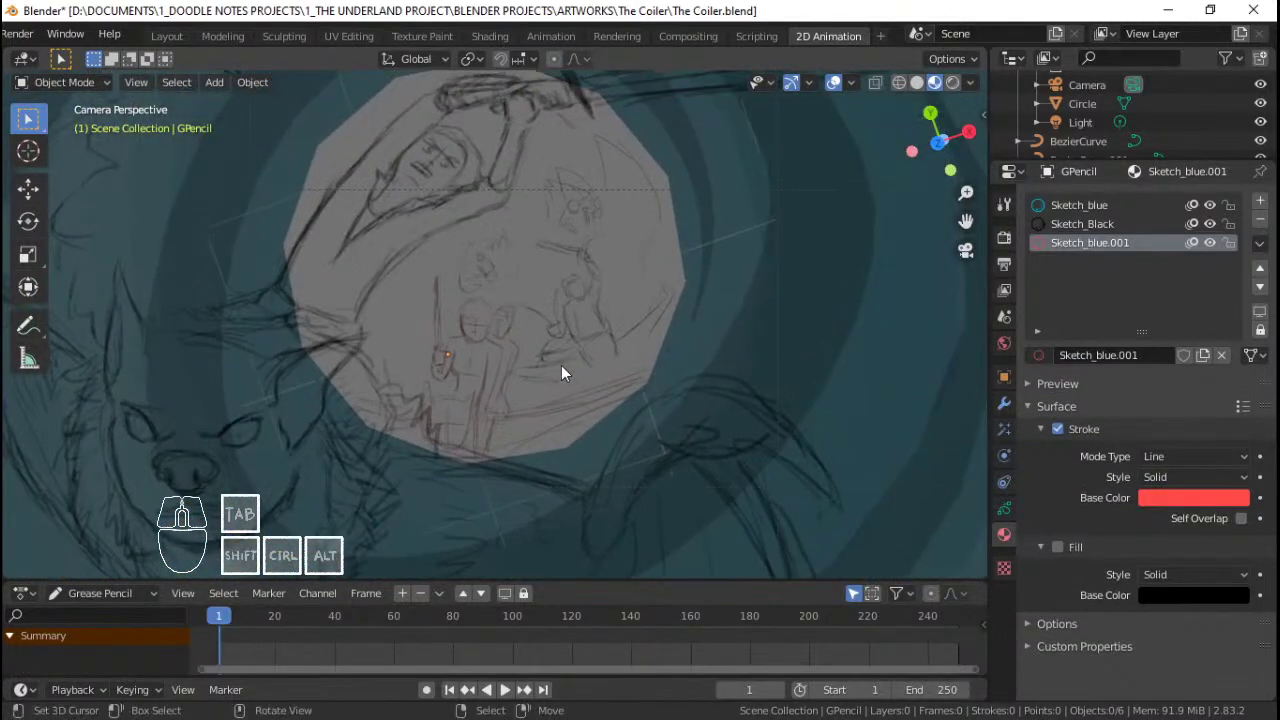
scroll(560, 368, "down", 2)
scroll(563, 374, "up", 3)
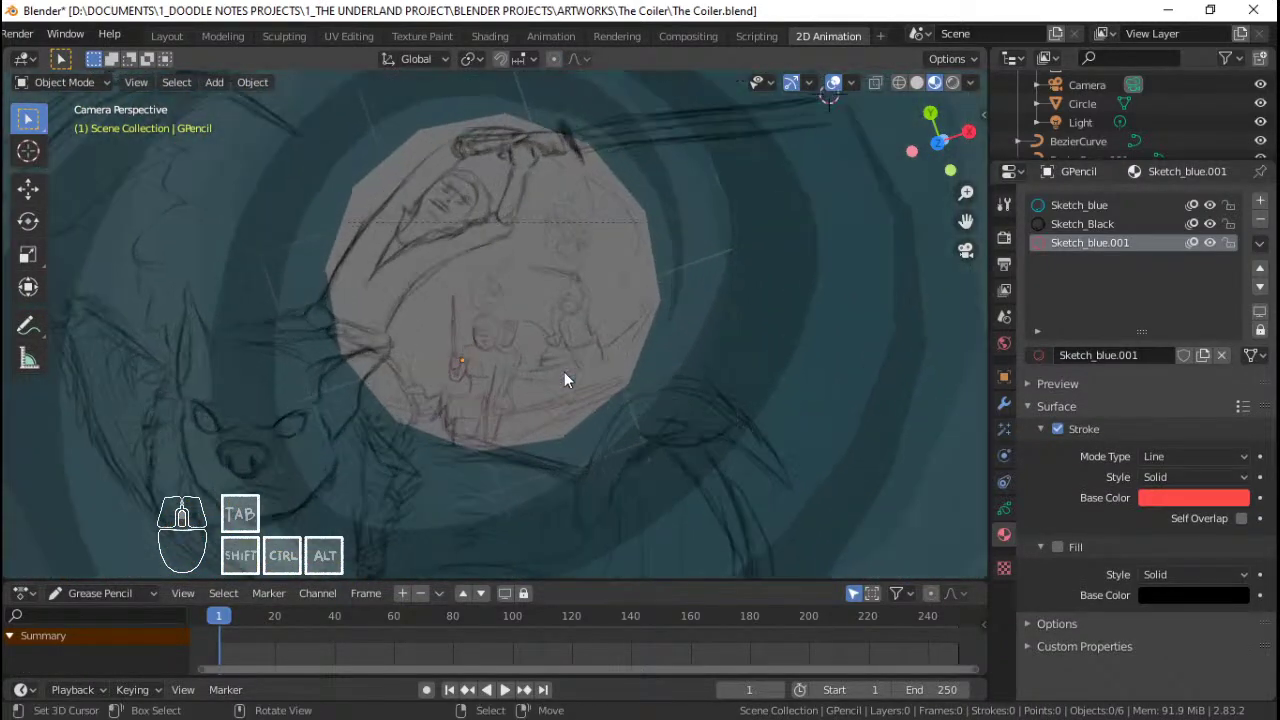
Step: Deepen the red material's stroke base color to pure red, with saturation 1.000 and hue about 0.009
left_click(1200, 497)
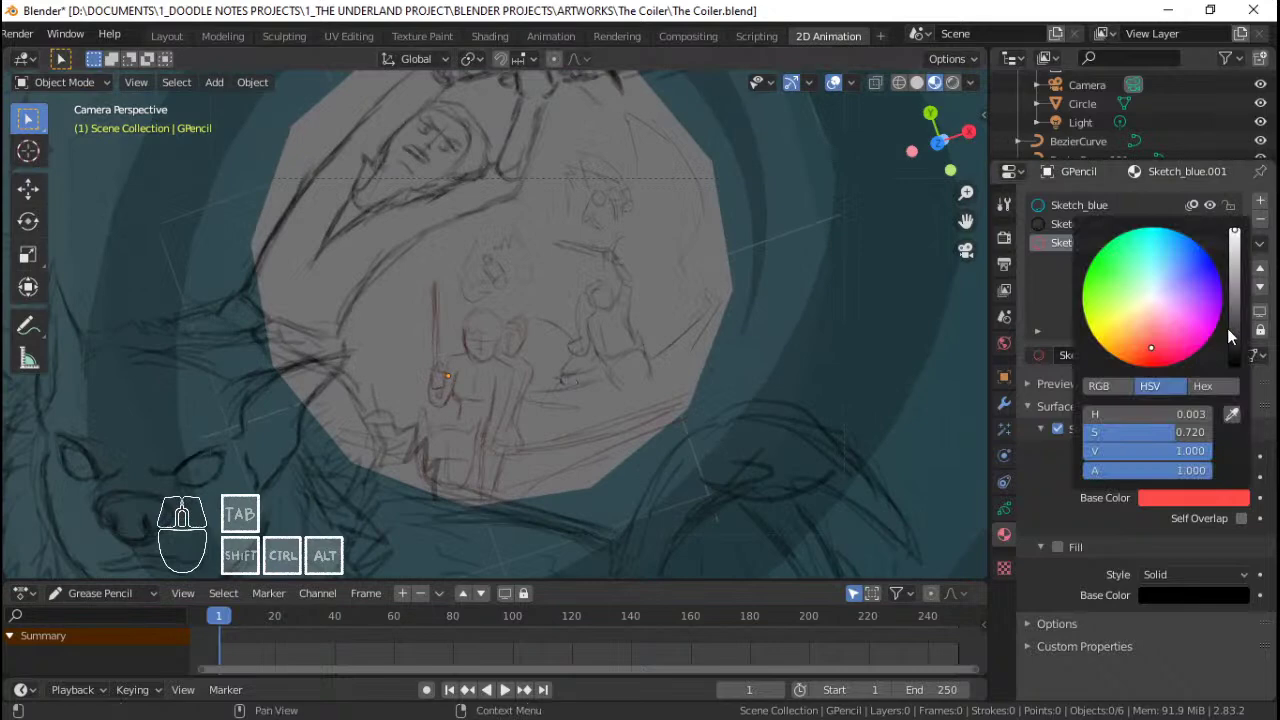
left_click_drag(1232, 331, 1233, 226)
mouse_move(1151, 348)
left_mouse_down()
mouse_move(1160, 362)
mouse_move(1147, 366)
left_mouse_up()
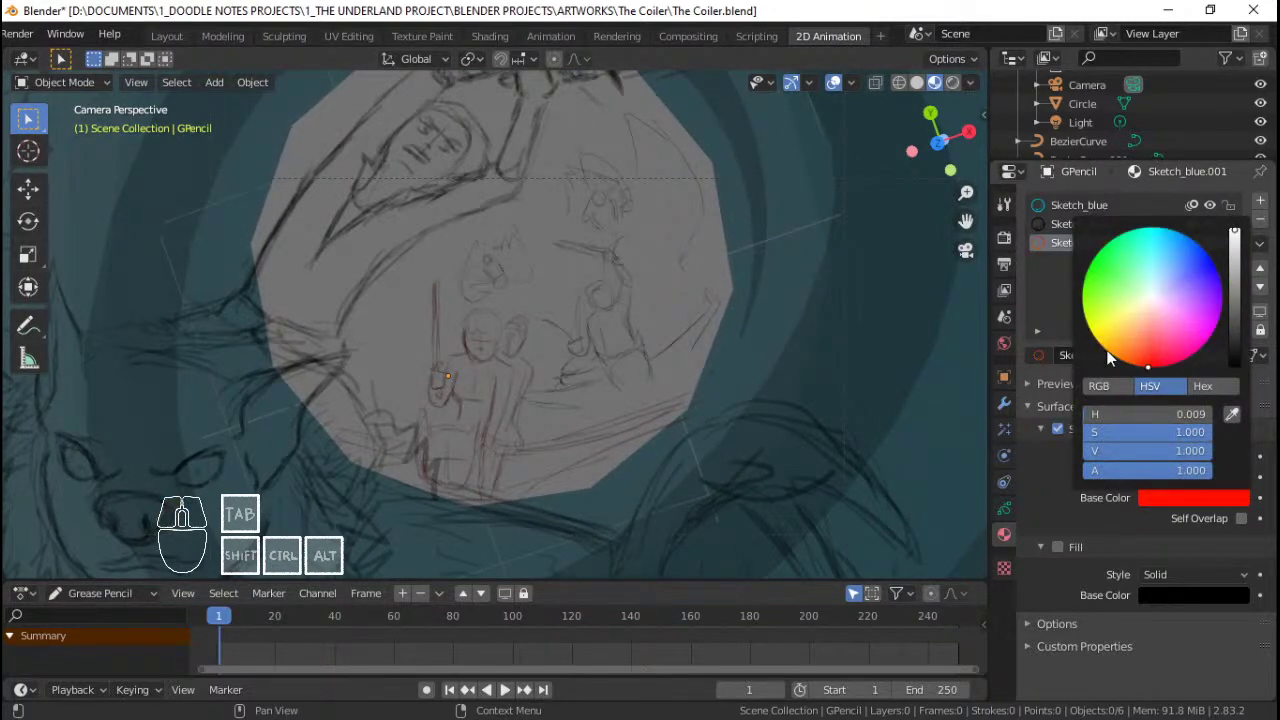
scroll(612, 340, "up", 2)
scroll(613, 341, "down", 2)
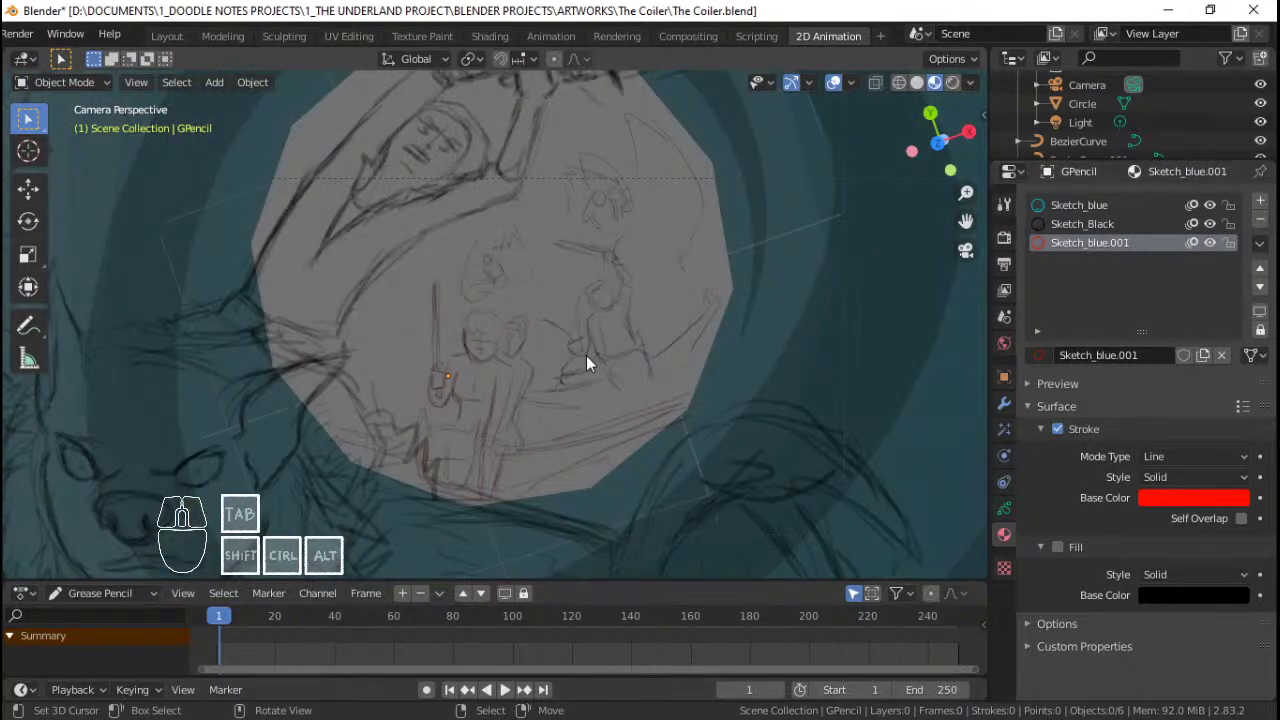
Step: Add another GPencil material slot with an independent copy of Sketch_blue and set its stroke base color to bright green
left_click(586, 355)
scroll(586, 355, "up", 4)
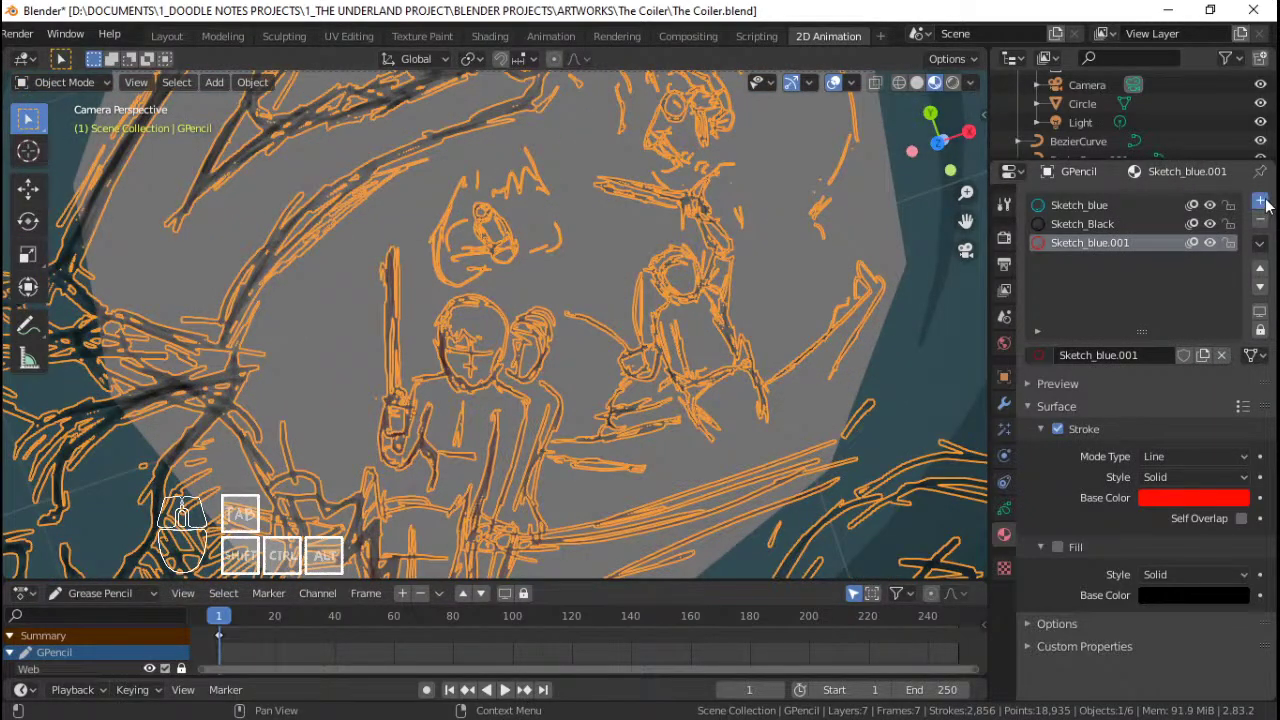
left_click(1260, 200)
left_click(1039, 355)
left_click(992, 419)
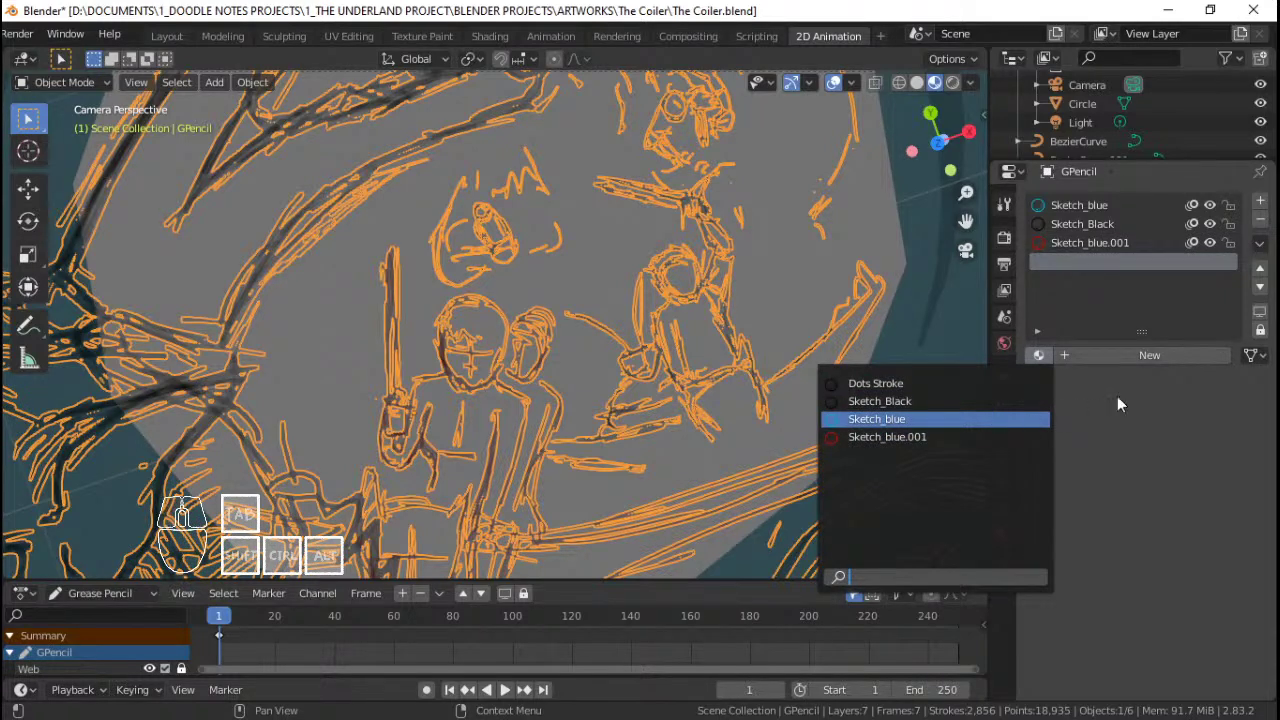
left_click(1164, 355)
left_click(1172, 497)
left_click(1143, 298)
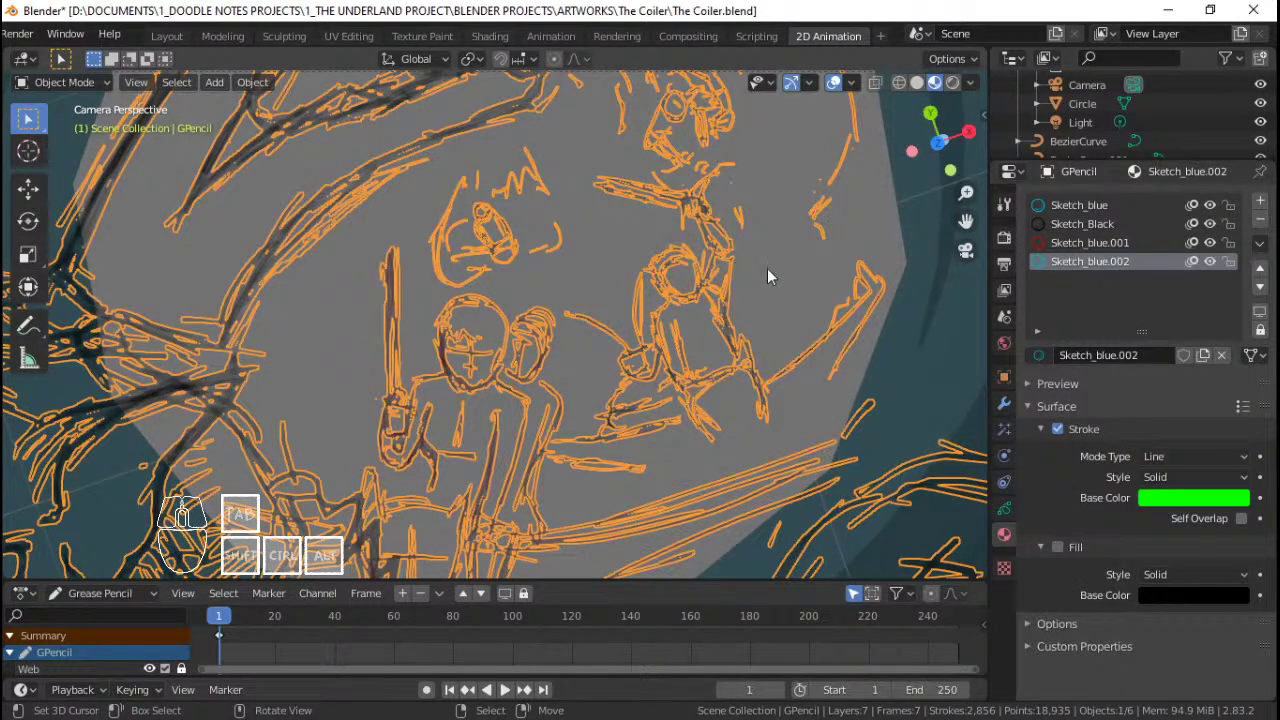
Step: Make Sketch - Henry the active, unlocked layer and select its strokes for editing
left_click(1004, 509)
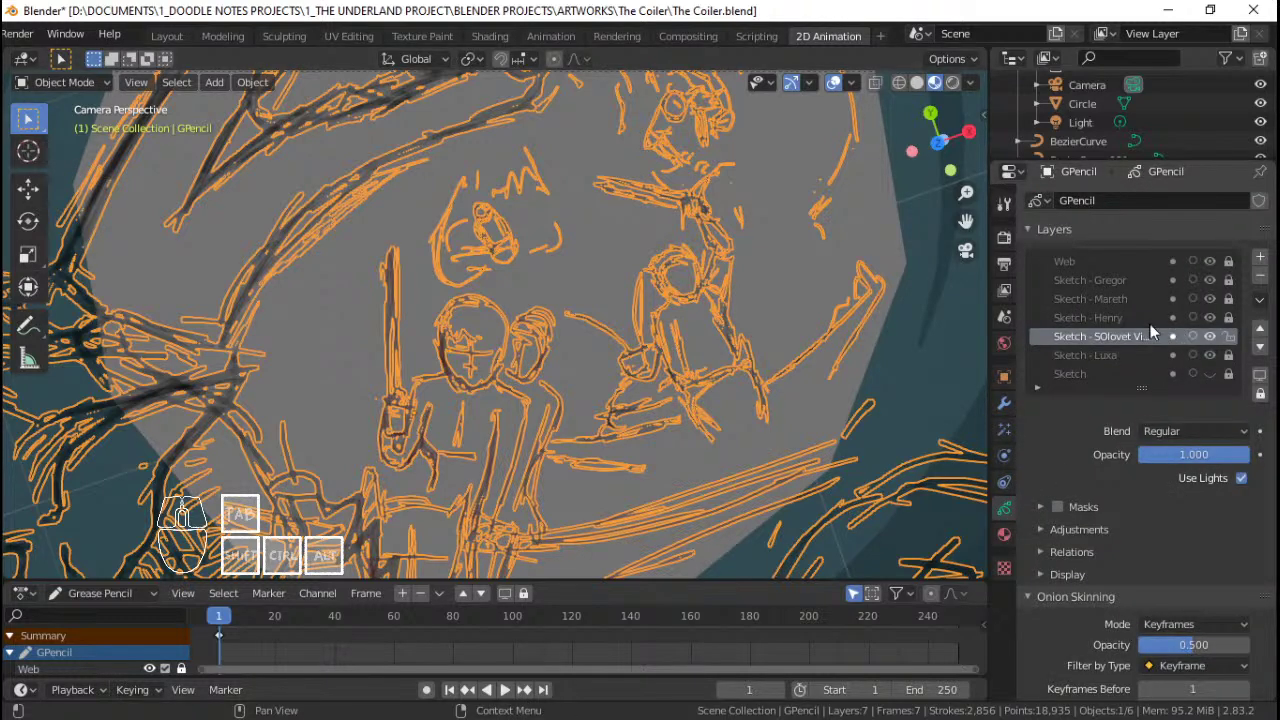
left_click(1097, 317)
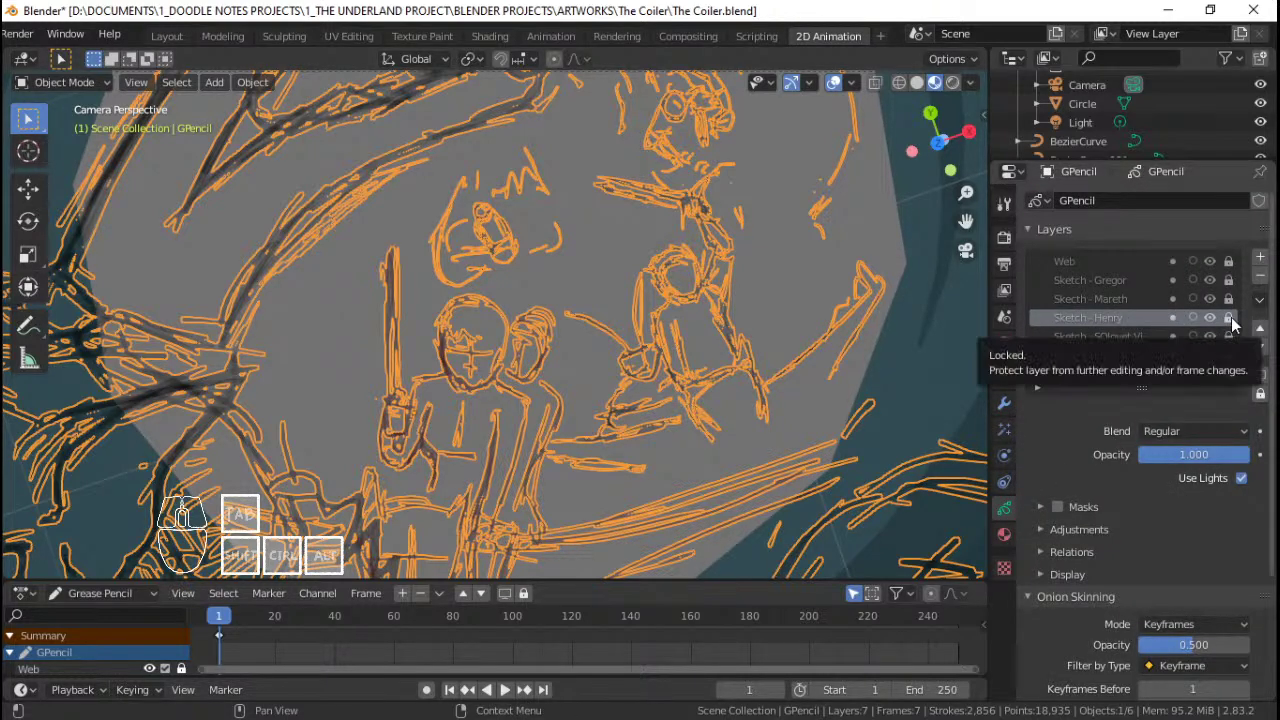
left_click(1229, 318)
key("Tab")
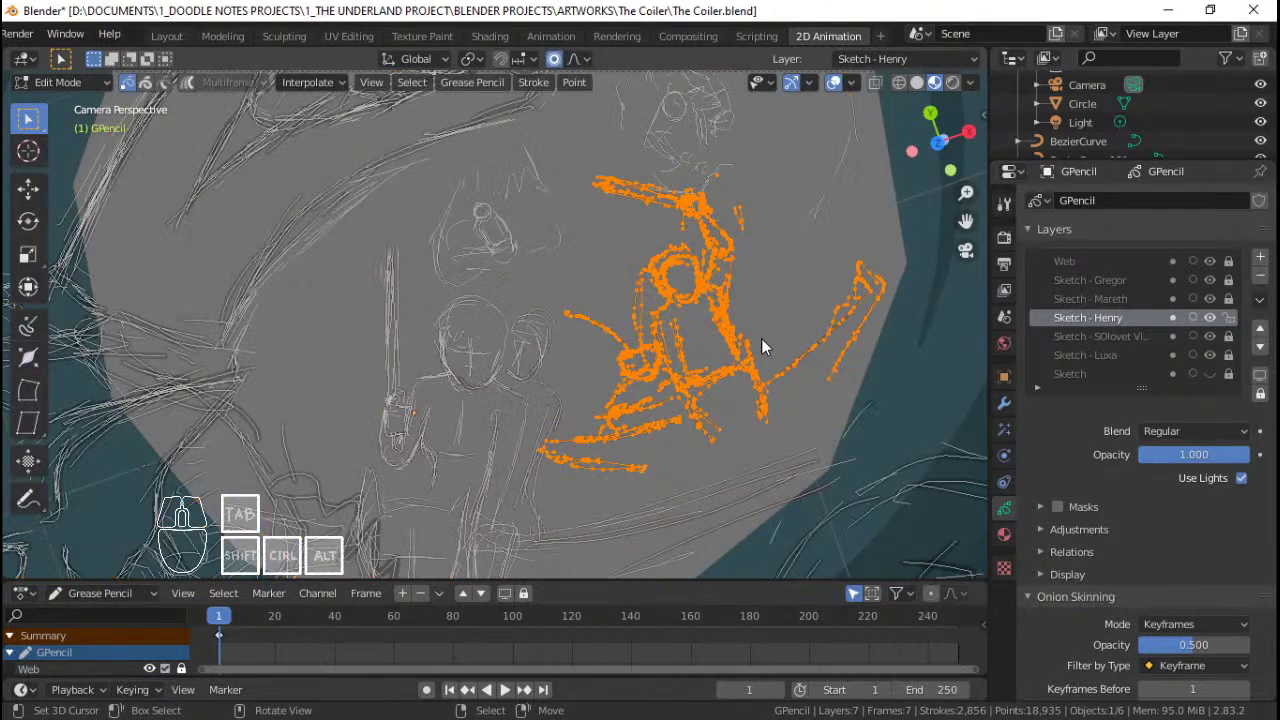
Step: Assign the green material to the Henry strokes and deselect the sketch to check the colored figures
left_click(1004, 534)
left_click(1086, 378)
key("alt+a")
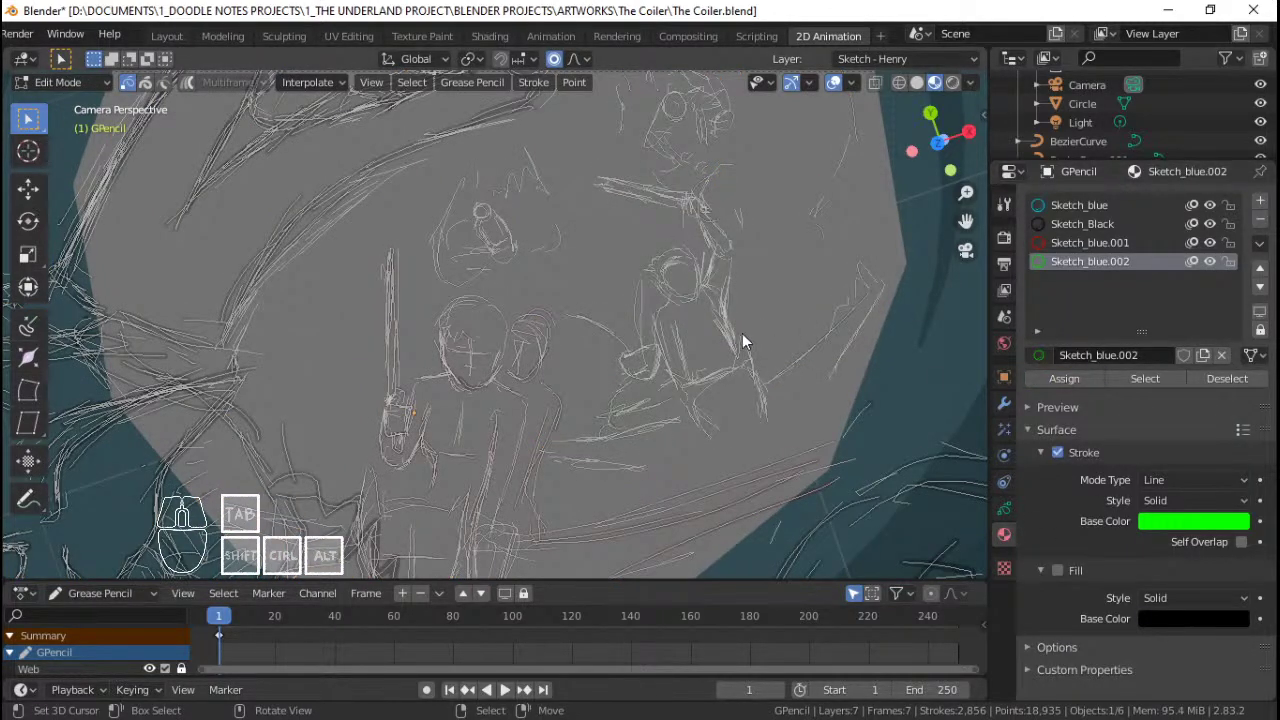
key("Tab")
scroll(674, 337, "up", 2)
key("alt+a")
scroll(675, 352, "down", 2)
middle_click_drag(668, 290, 655, 368, "shift")
scroll(655, 368, "down", 1)
scroll(655, 368, "up", 3)
middle_click_drag(713, 445, 655, 357, "shift")
scroll(655, 356, "down", 2)
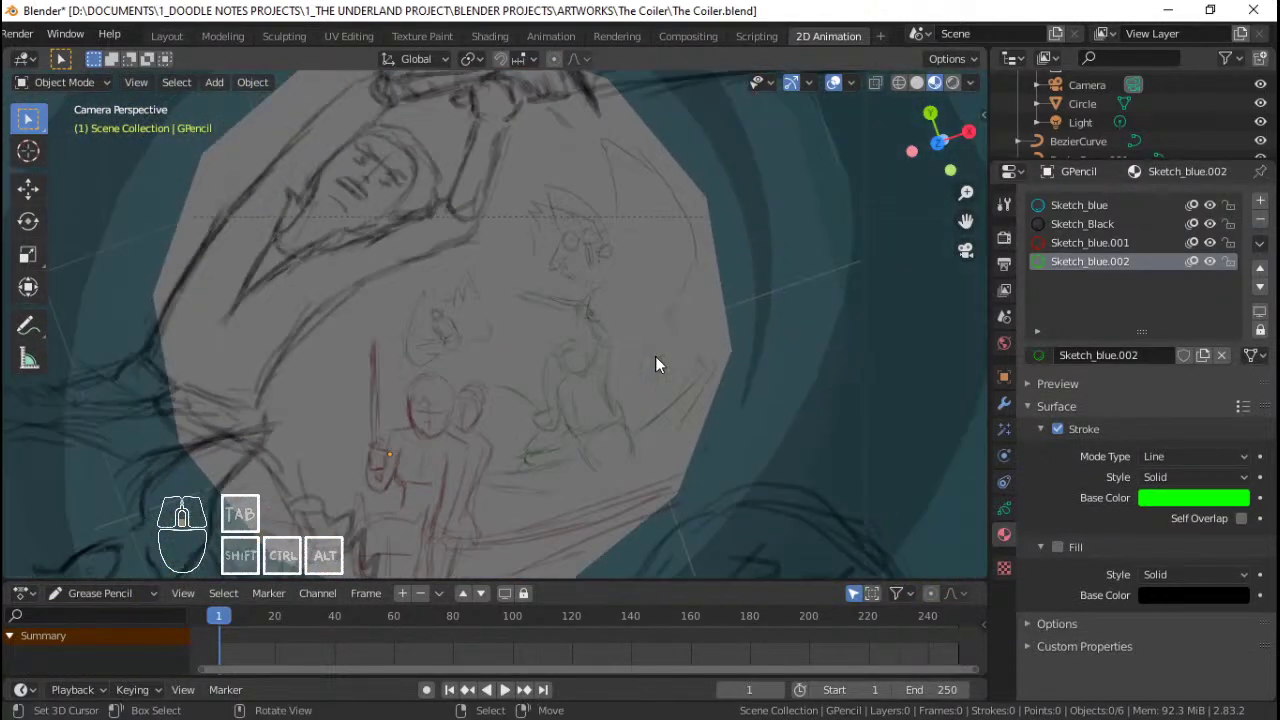
scroll(655, 357, "down", 3)
scroll(592, 357, "up", 2)
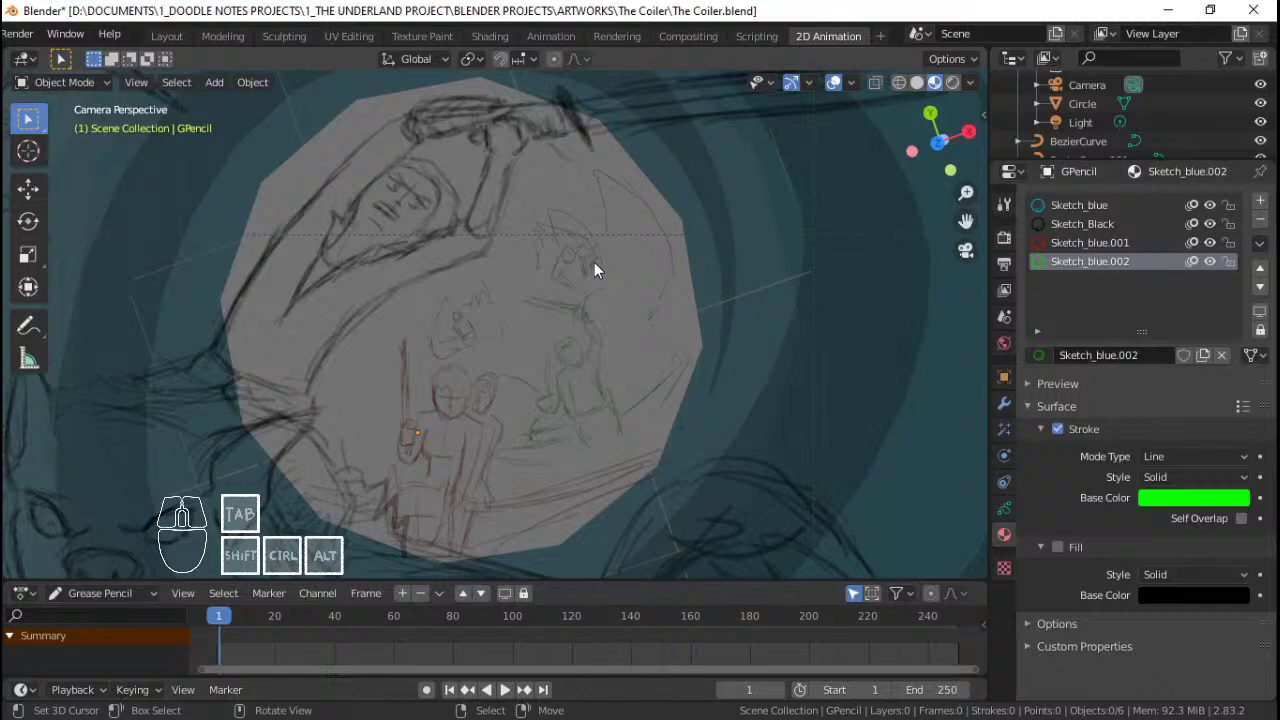
Step: Add a further GPencil material slot with an independent copy of Sketch_blue and set its stroke base color to magenta pink
left_click(594, 264)
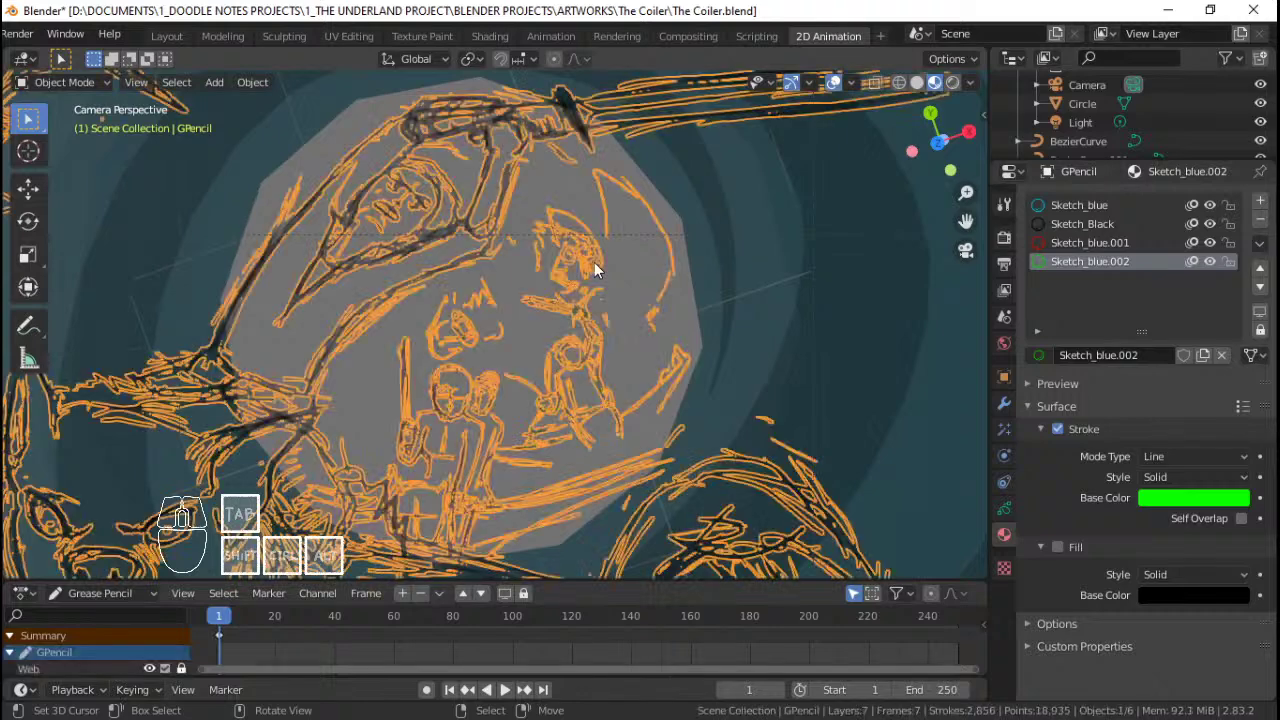
left_click(1260, 201)
left_click(1040, 355)
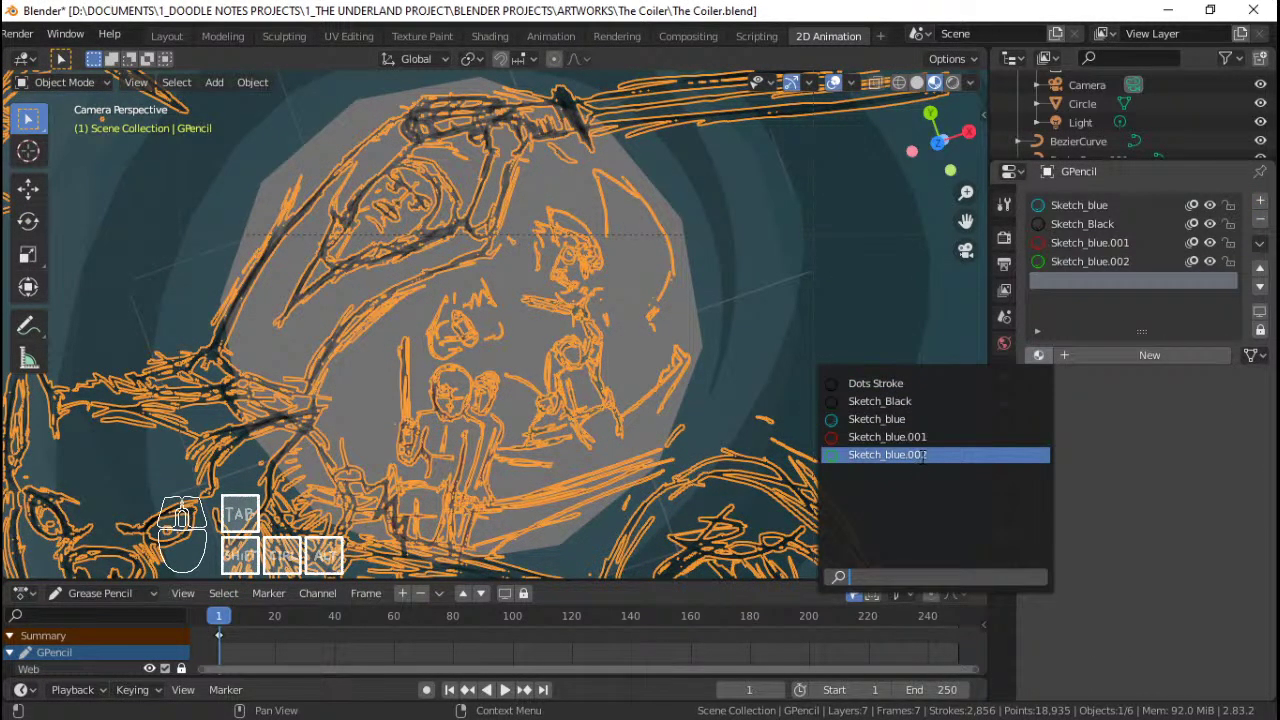
left_click(932, 420)
left_click(1164, 356)
left_click(1178, 500)
left_click_drag(1192, 338, 1192, 348)
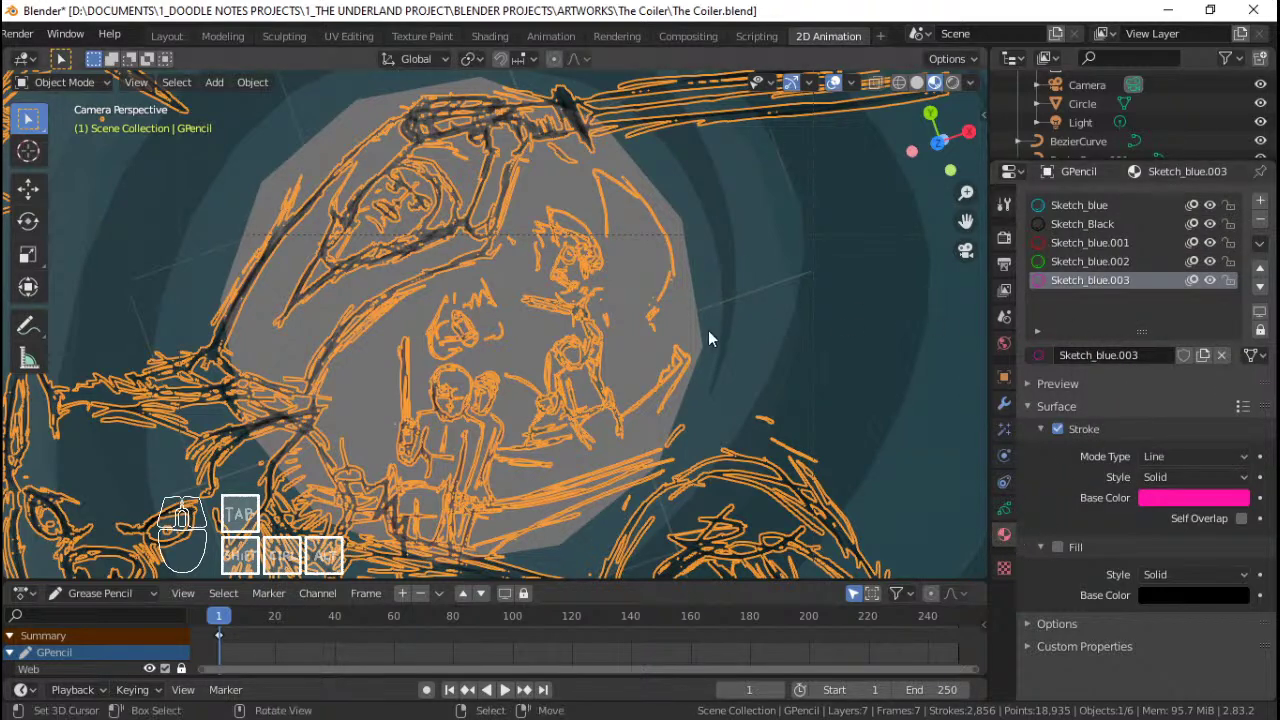
Step: Unlock and activate the Skecth - Mareth layer, lock Sketch - Henry, and bring up the Mareth strokes for editing
left_click(1004, 508)
left_click(1228, 298)
left_click(1228, 317)
left_click(1106, 299)
key("Tab")
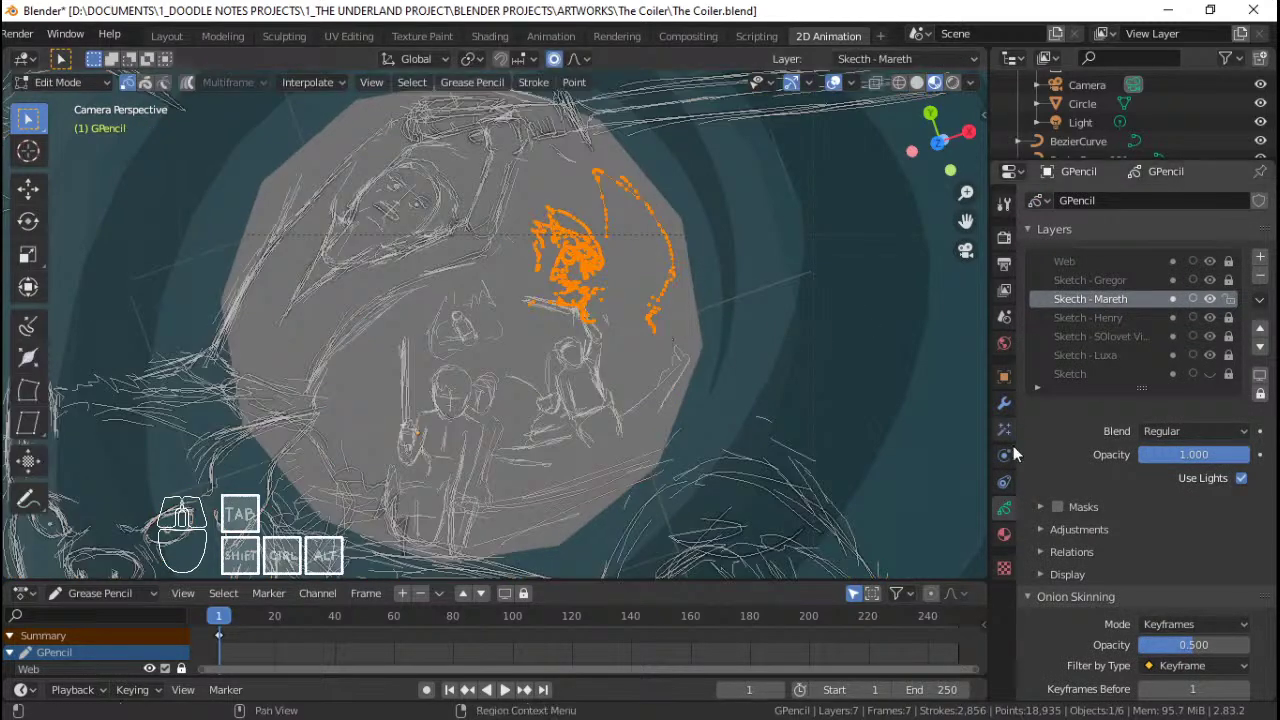
Step: Assign the magenta pink Sketch_blue.003 material to the Mareth strokes, return to Object Mode and deselect the sketch
left_click(1005, 535)
left_click(1064, 378)
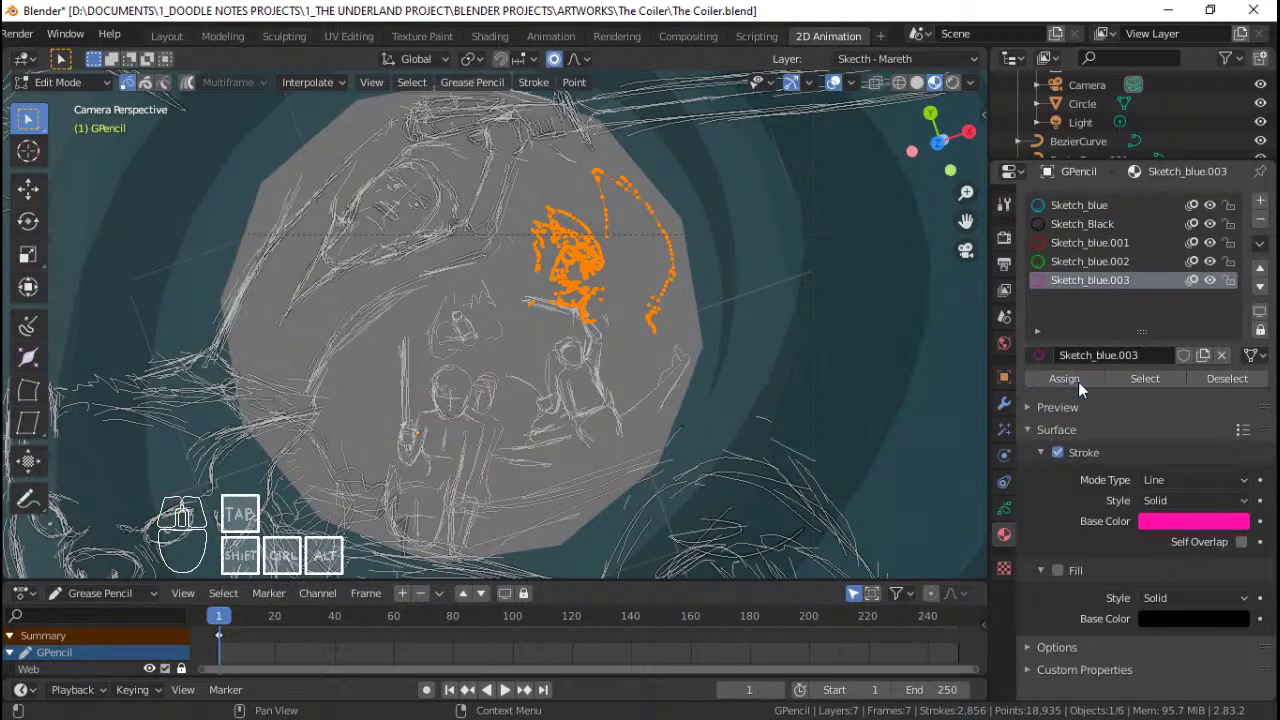
key("Tab")
scroll(595, 307, "up", 3)
scroll(595, 307, "down", 2)
key("alt+a")
scroll(595, 307, "up", 3)
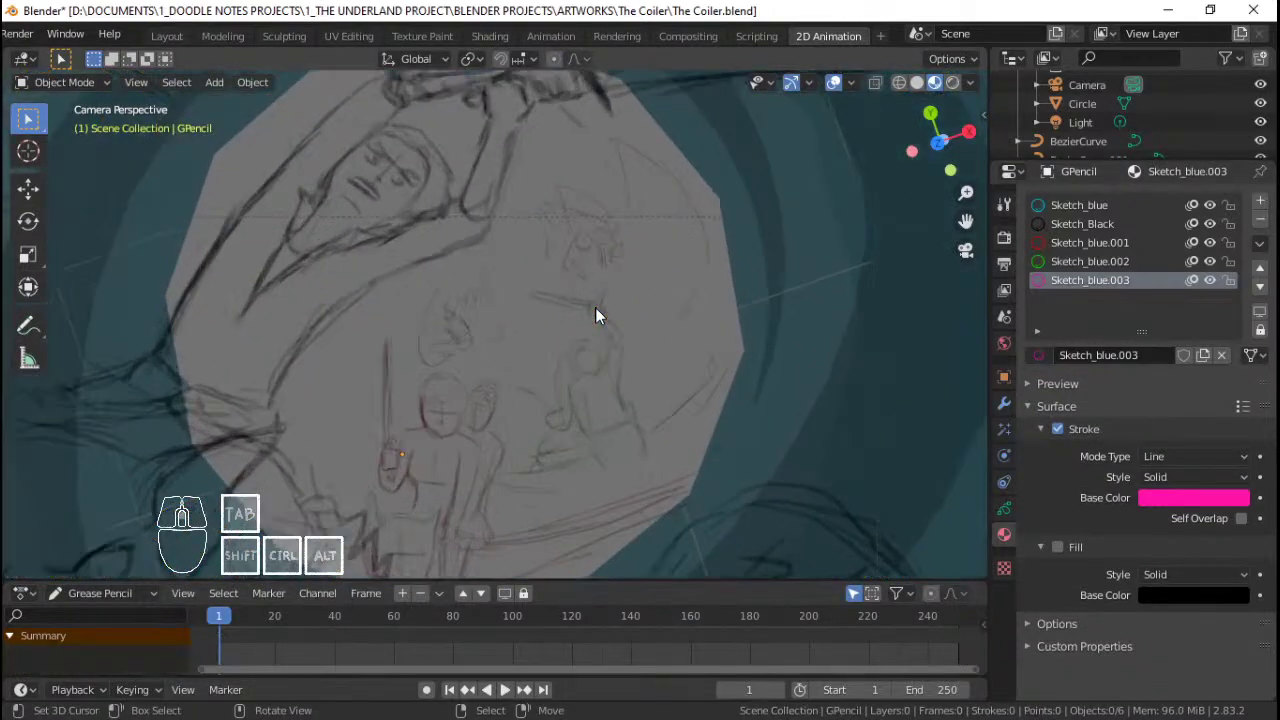
scroll(594, 306, "up", 2)
scroll(595, 307, "down", 4)
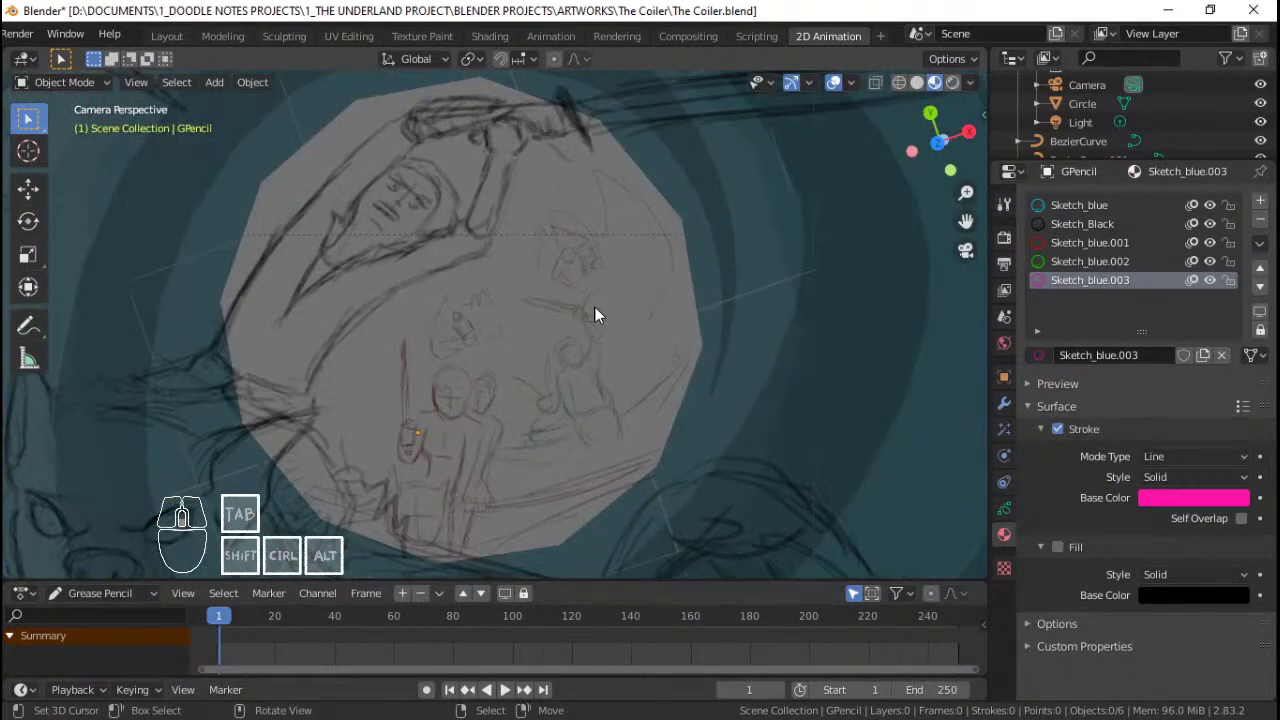
middle_click_drag(595, 307, 604, 306, "shift")
scroll(528, 342, "up", 3)
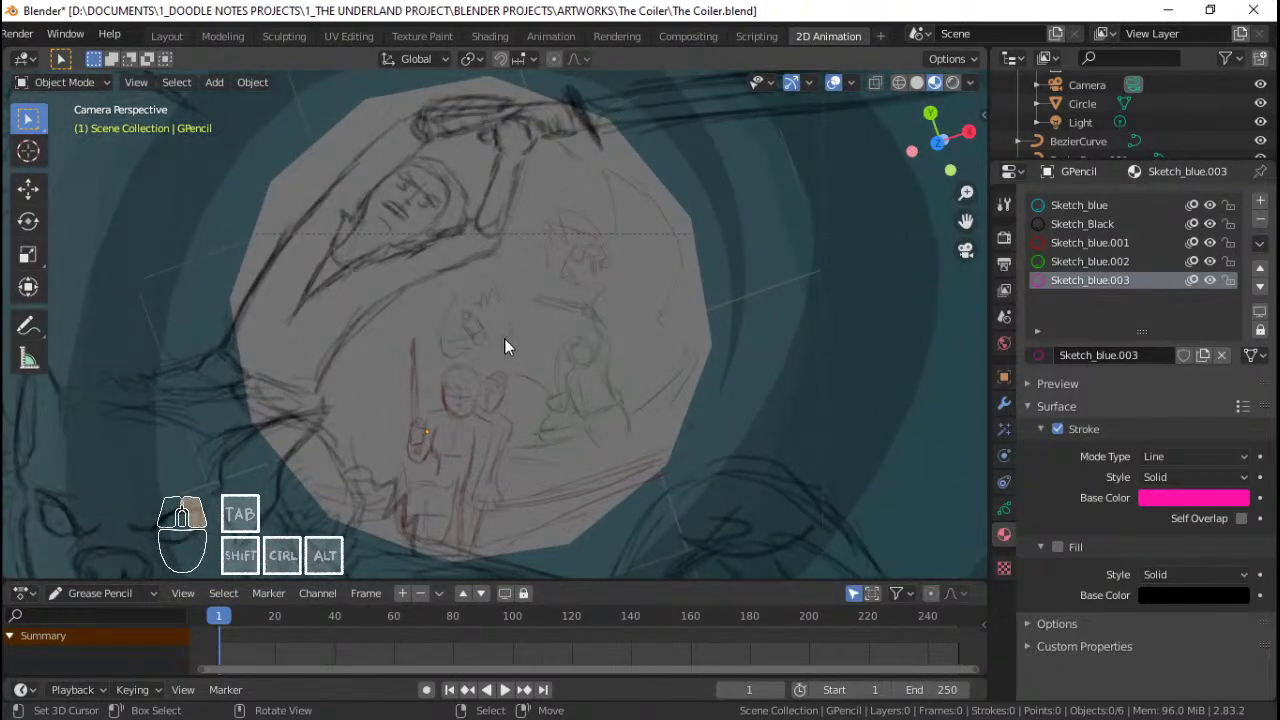
Step: Examine the colored characters inside the tunnel opening up close and against the whole composition
left_click(505, 338)
scroll(505, 338, "up", 3)
scroll(504, 338, "down", 8)
scroll(504, 338, "down", 2, "alt")
key("alt+a")
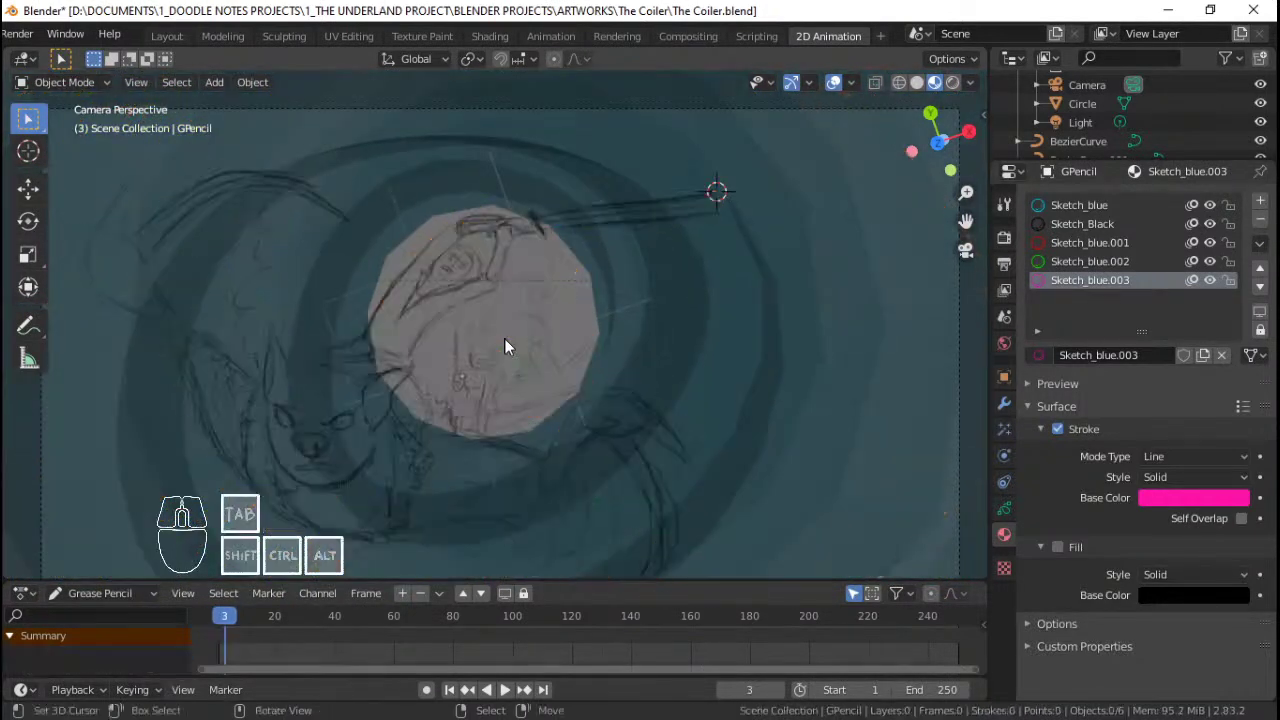
scroll(504, 338, "down", 3)
scroll(504, 338, "up", 2)
scroll(552, 328, "up", 4)
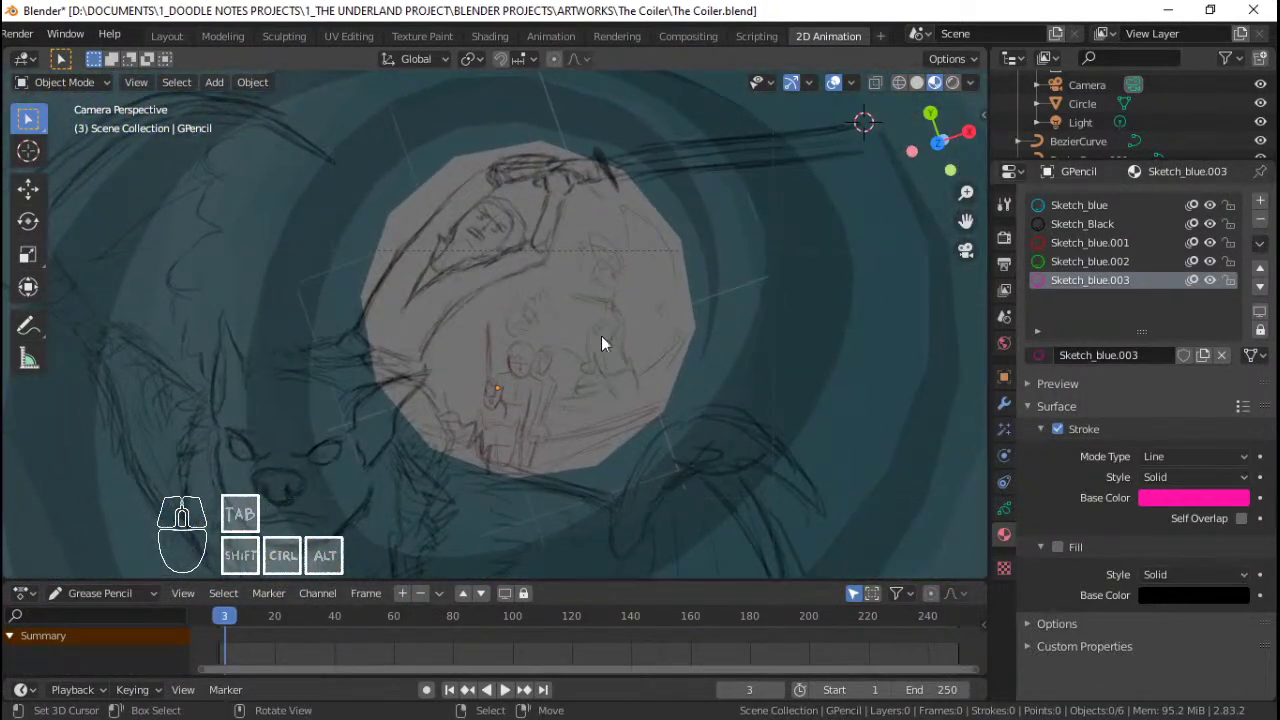
Step: Thicken all strokes on the Skecth - Mareth layer with Shrink/Fatten, return to Object Mode and deselect the sketch
left_click(613, 365)
key("Tab")
key("a")
key("alt+s")
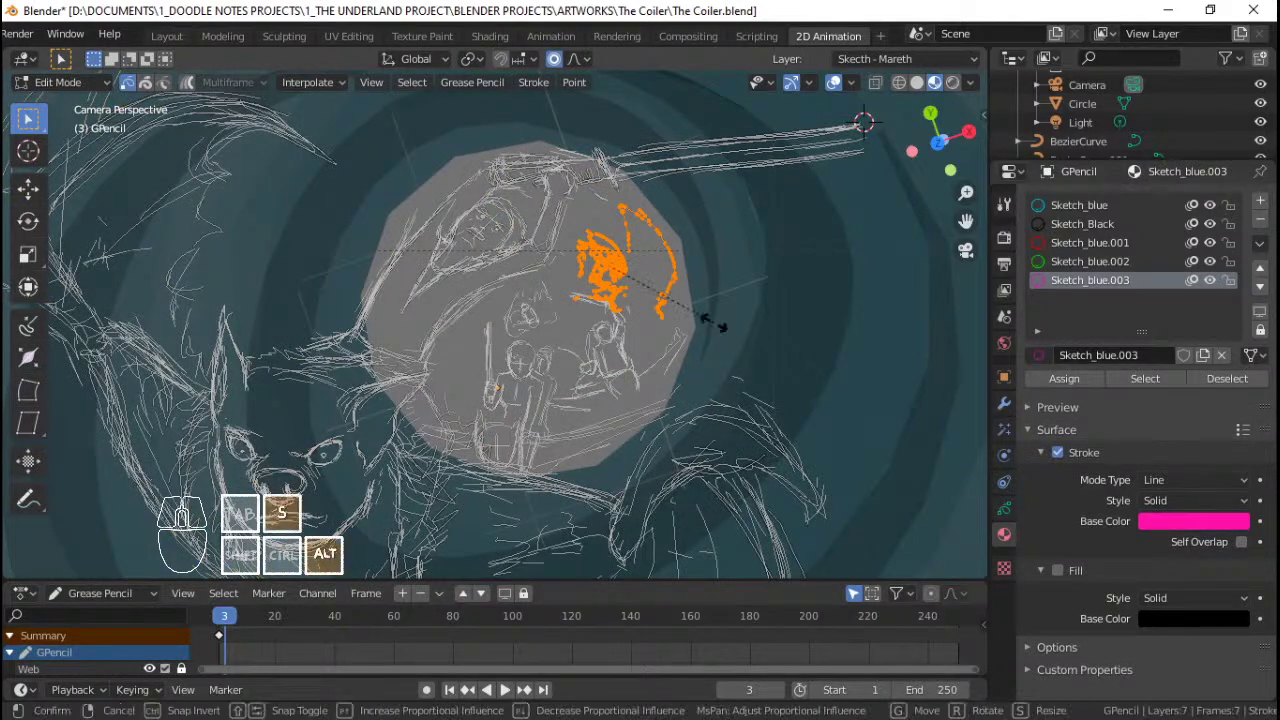
left_click(861, 327)
scroll(750, 317, "up", 2)
key("Tab")
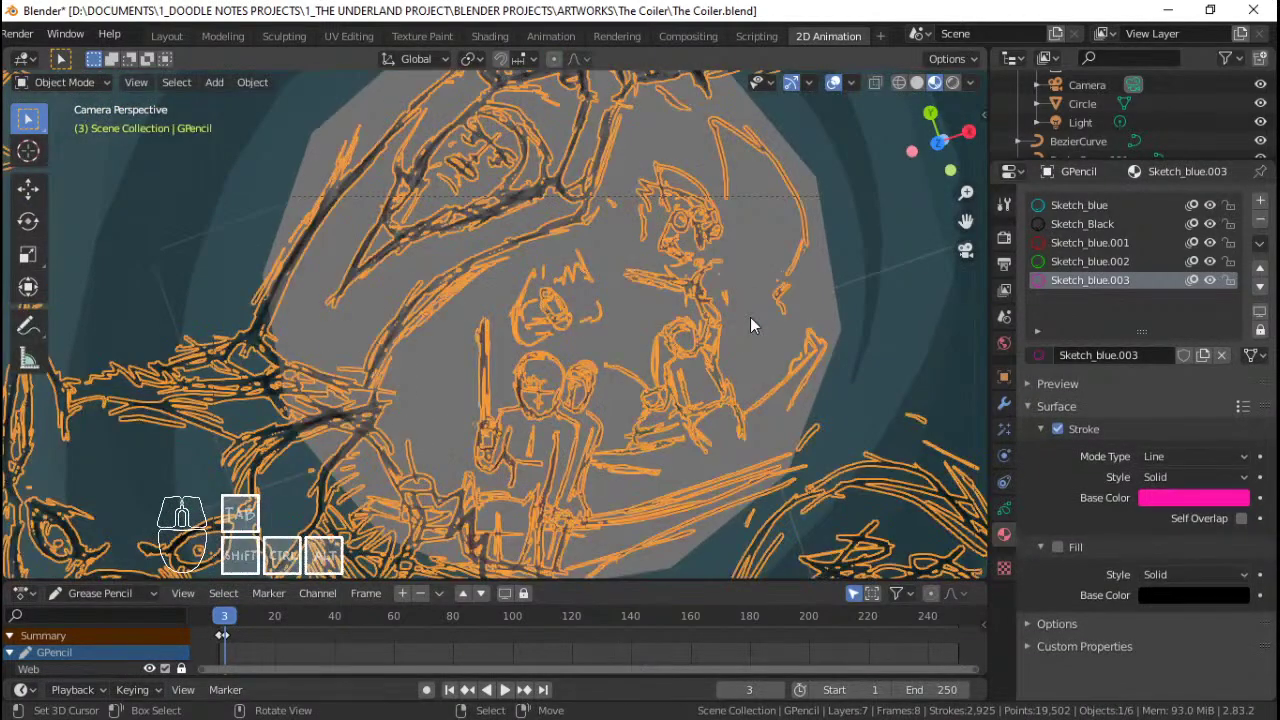
key("alt+a")
scroll(750, 317, "up", 2)
scroll(750, 317, "down", 4)
middle_click_drag(667, 360, 637, 364, "shift")
scroll(637, 364, "up", 1)
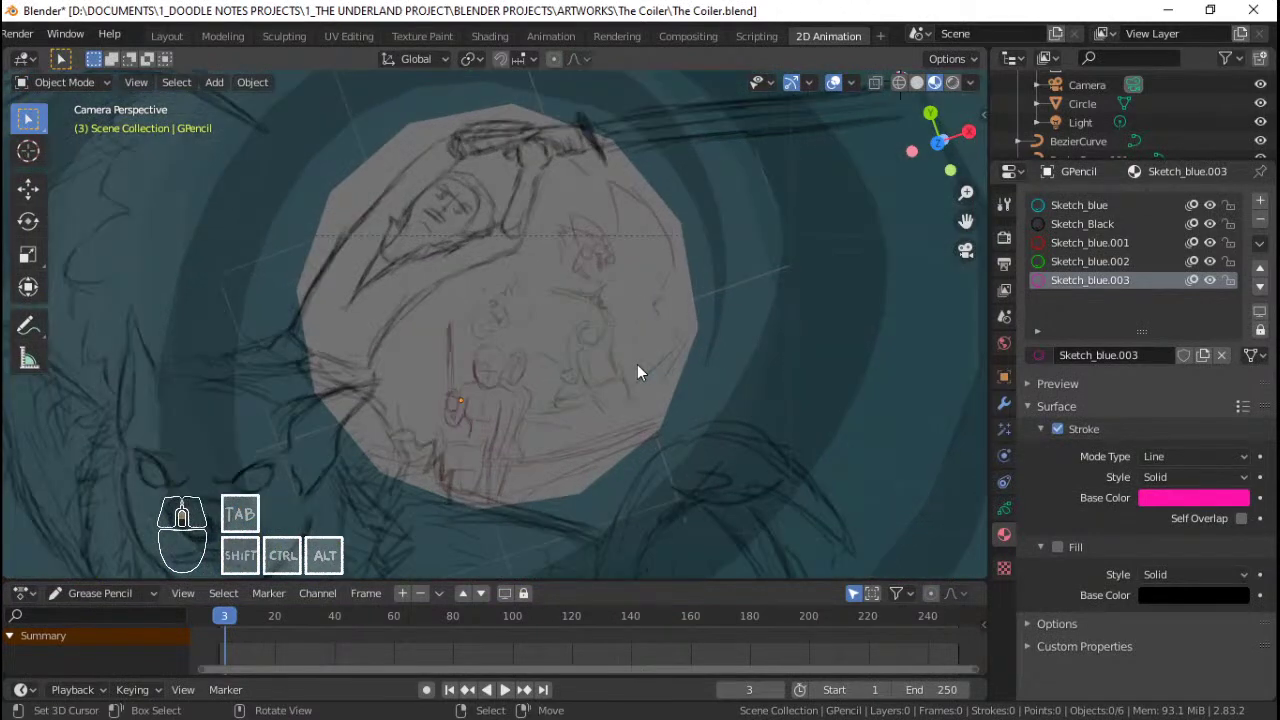
scroll(626, 365, "down", 3)
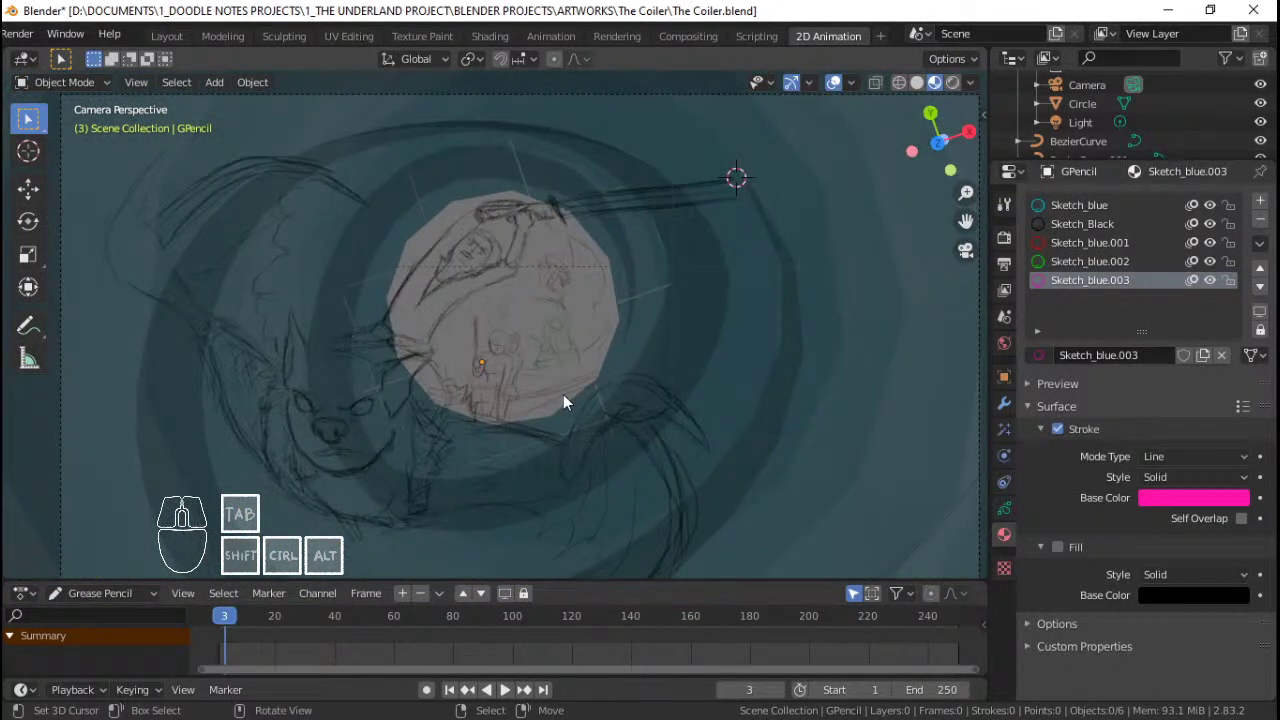
scroll(564, 375, "down", 1)
Step: Set the tunnel circle's material base color to a very pale blue at full value 1.000 and deselect it
left_click(564, 375)
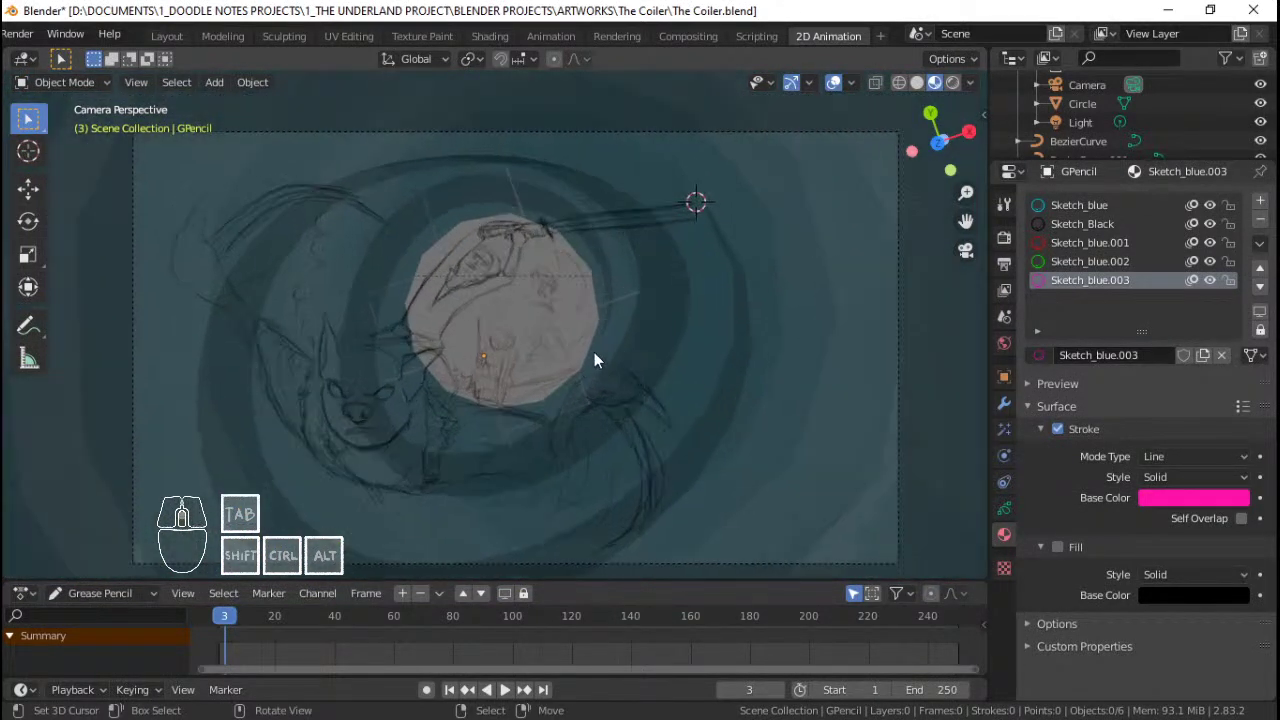
left_click(1205, 474)
left_click_drag(1240, 271, 1243, 205)
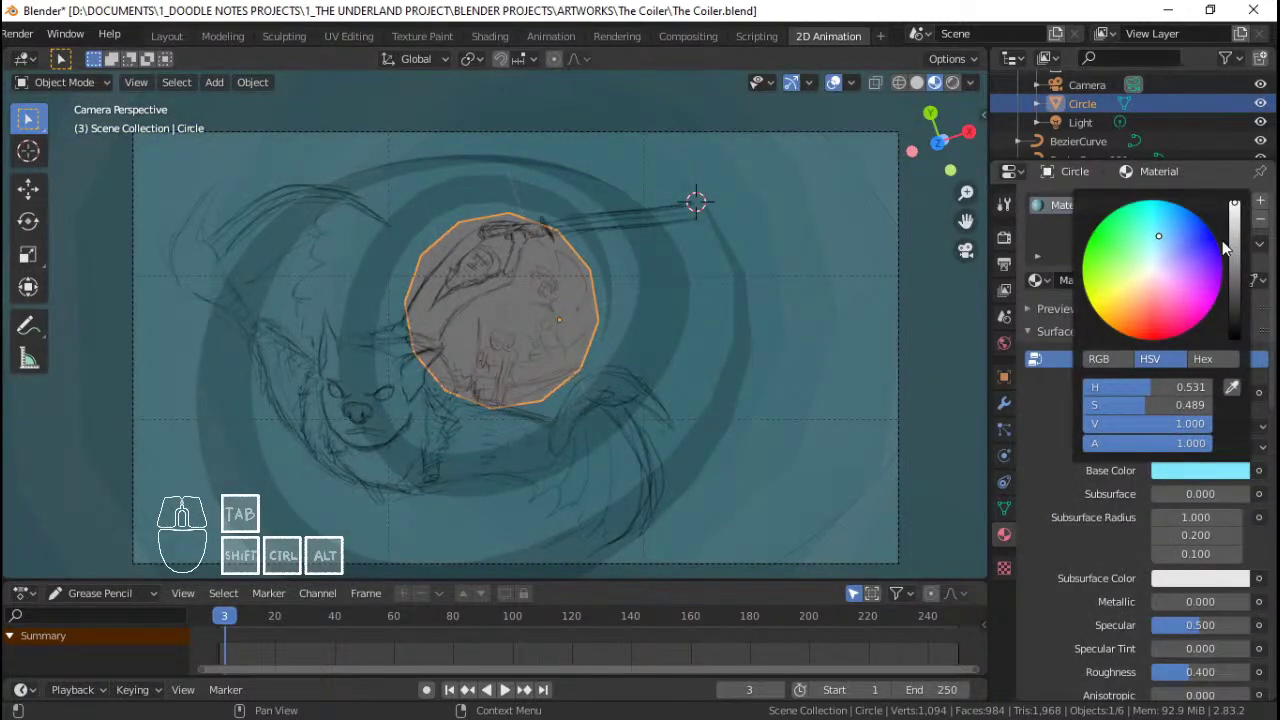
left_click_drag(1153, 250, 1158, 247)
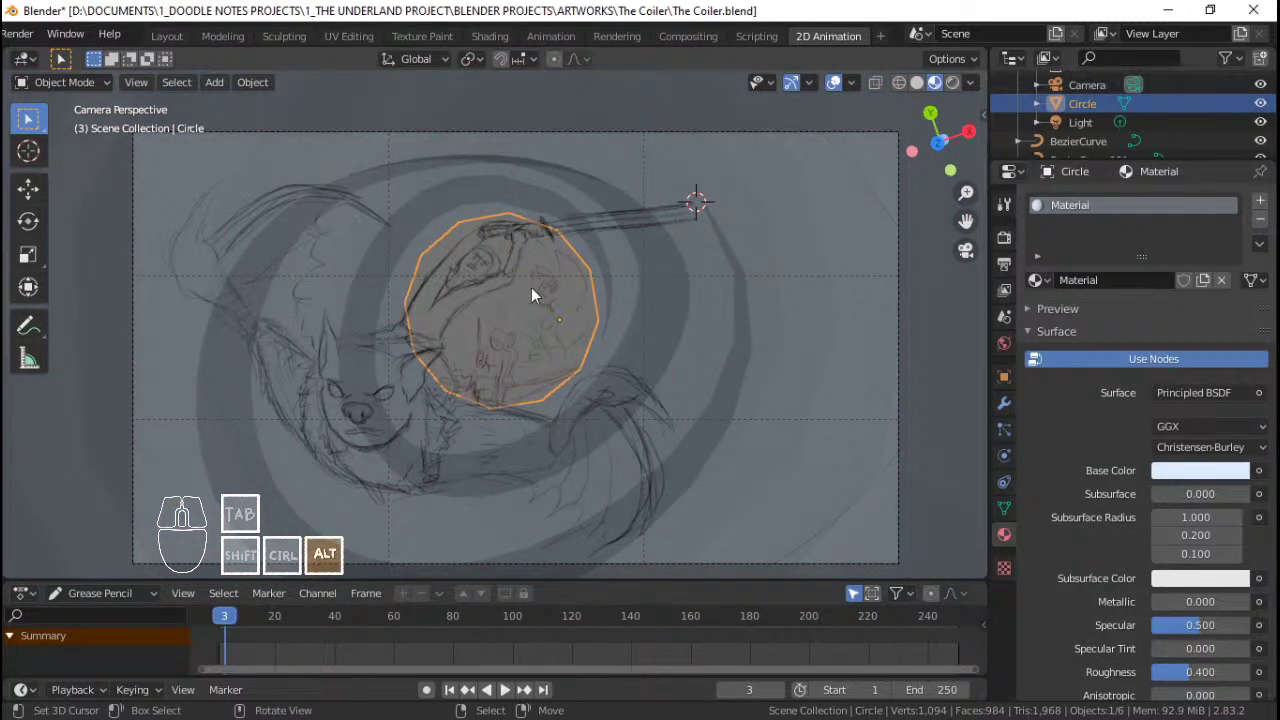
key("alt+a")
scroll(538, 297, "down", 2)
scroll(560, 314, "up", 4)
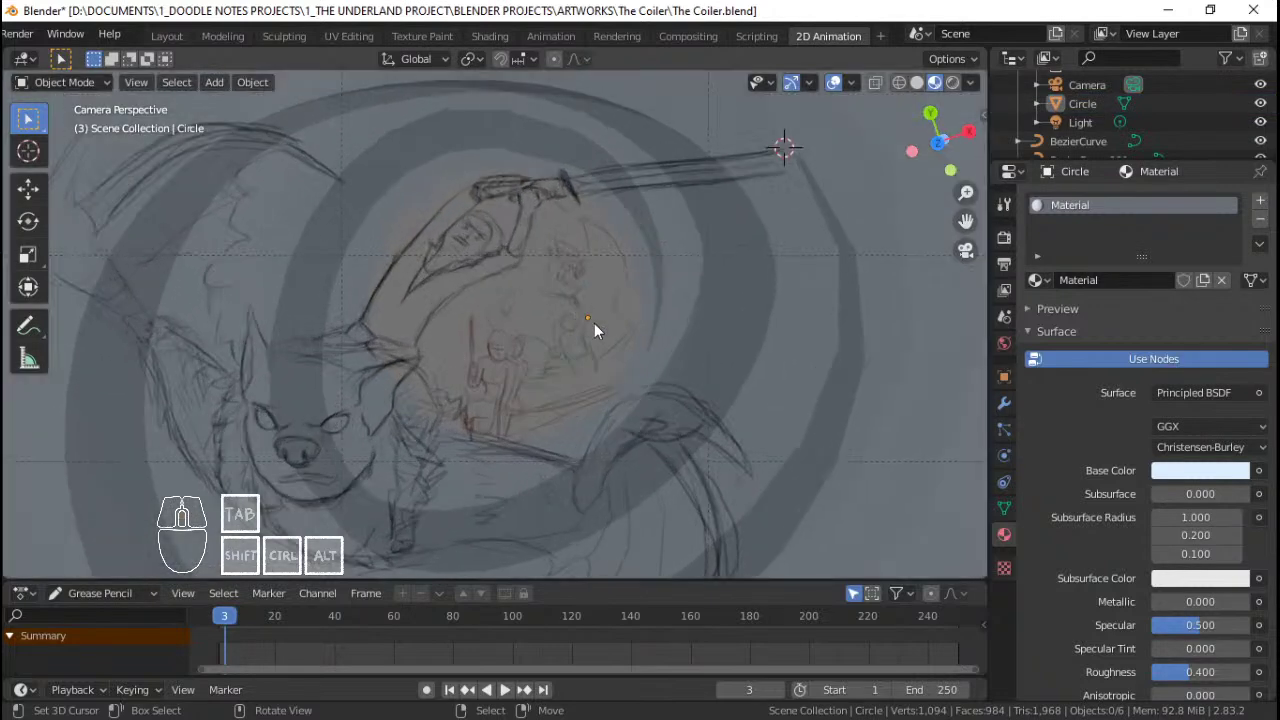
scroll(594, 325, "down", 3)
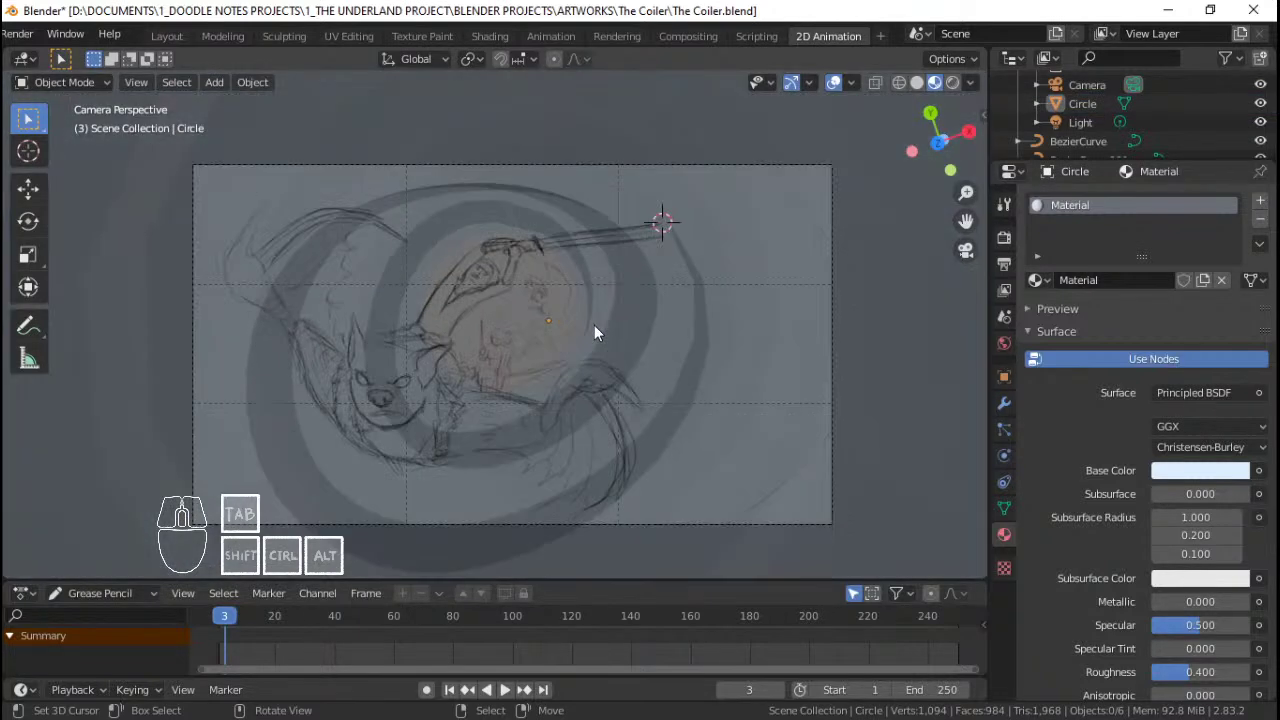
Step: Try the world background color at full white, value 1.000, and settle on a medium gray
middle_click_drag(660, 381, 676, 369, "shift")
left_click(1004, 343)
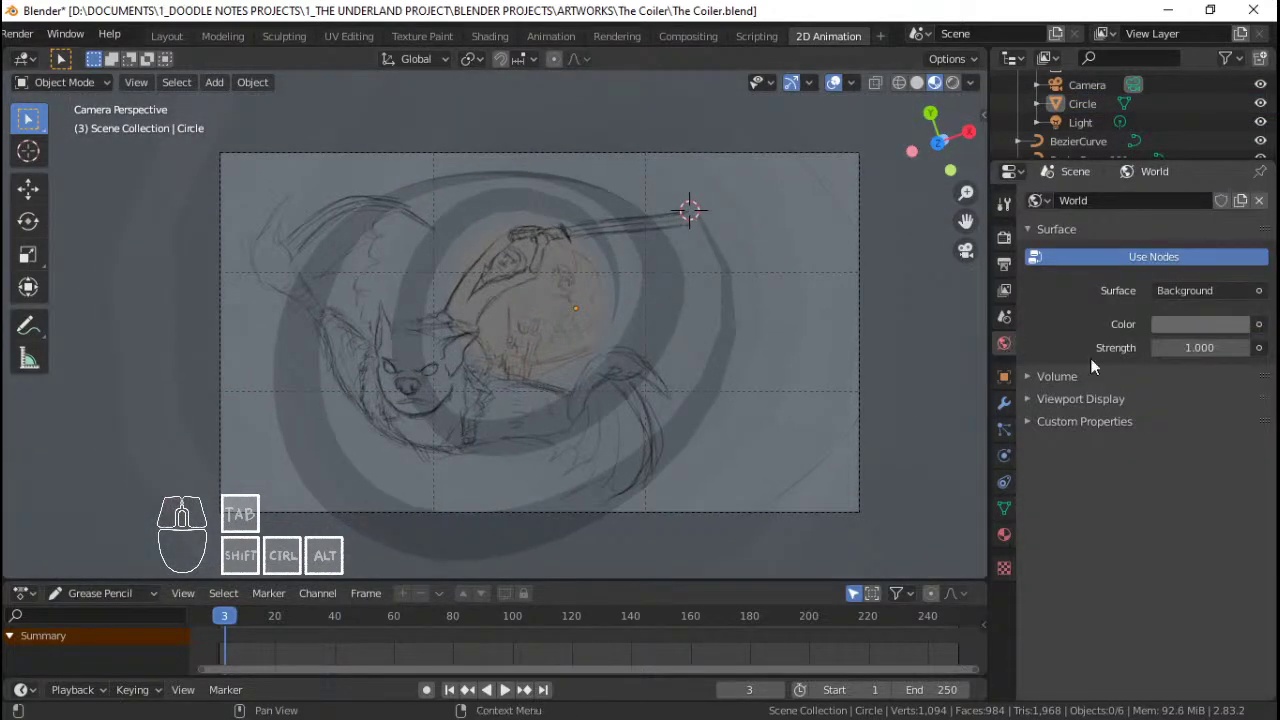
left_click(1200, 324)
left_click_drag(1235, 108, 1234, 58)
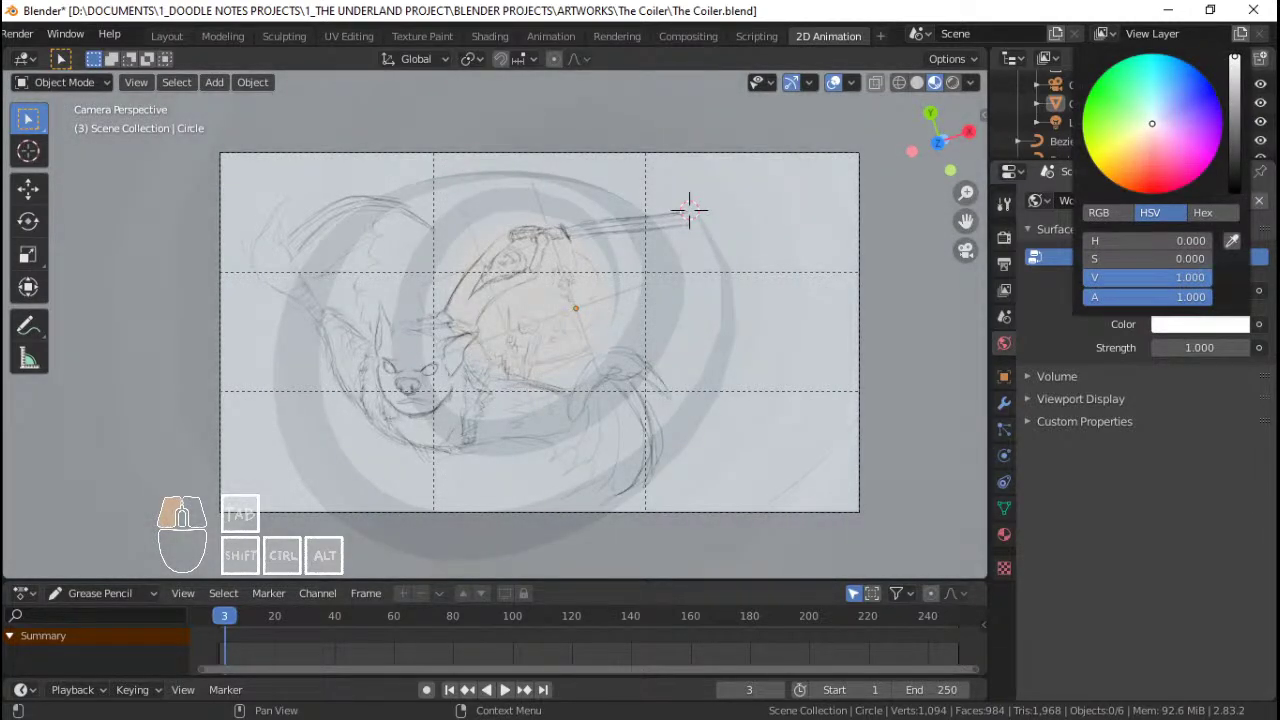
mouse_move(1234, 58)
left_mouse_down()
mouse_move(1234, 185)
mouse_move(1234, 96)
mouse_move(1234, 128)
left_mouse_up()
Step: Turn off the viewport overlays and examine the composition and the figures in the tunnel opening without guides
scroll(535, 234, "up", 4)
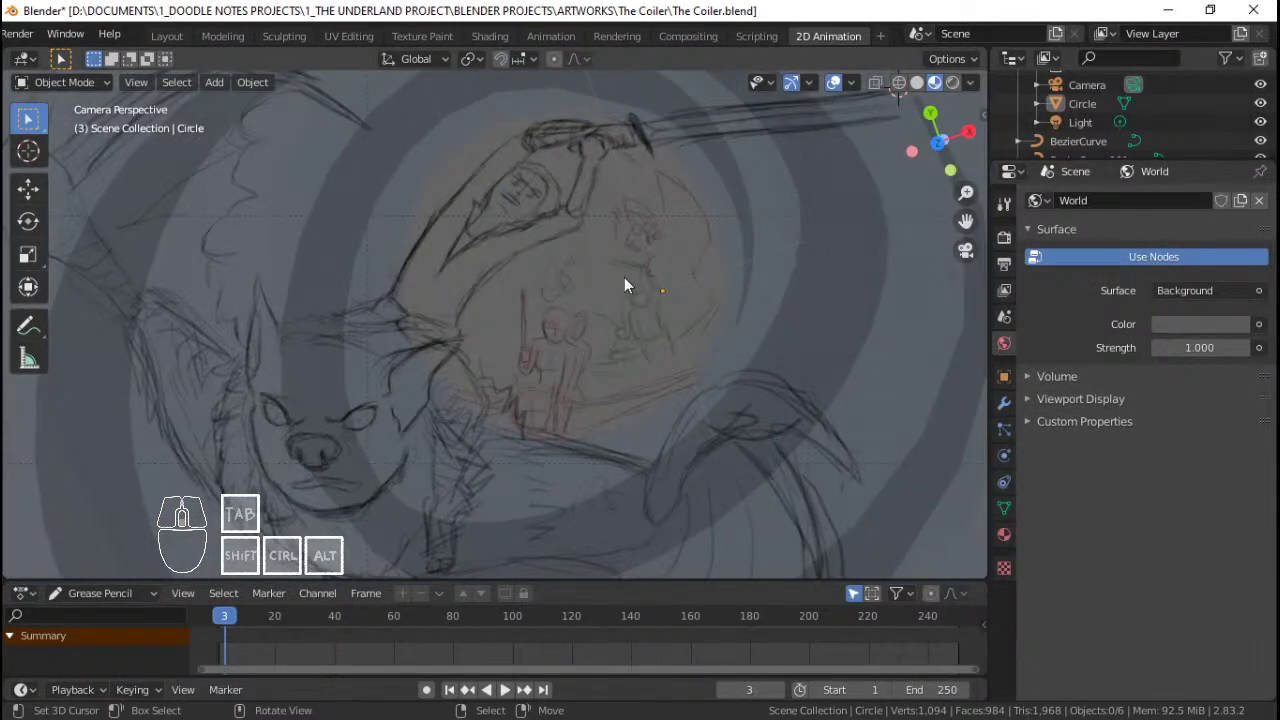
scroll(624, 285, "down", 3)
left_click(838, 85)
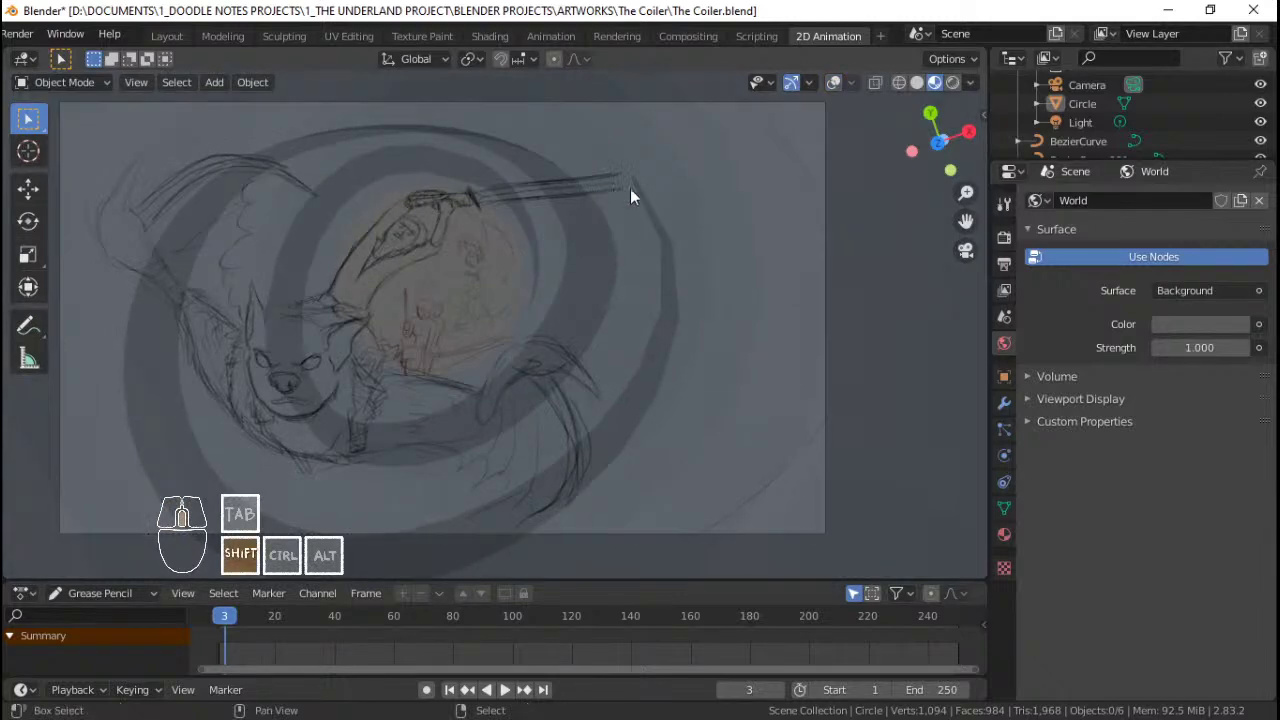
middle_click_drag(598, 186, 690, 201, "shift")
scroll(690, 201, "down", 1)
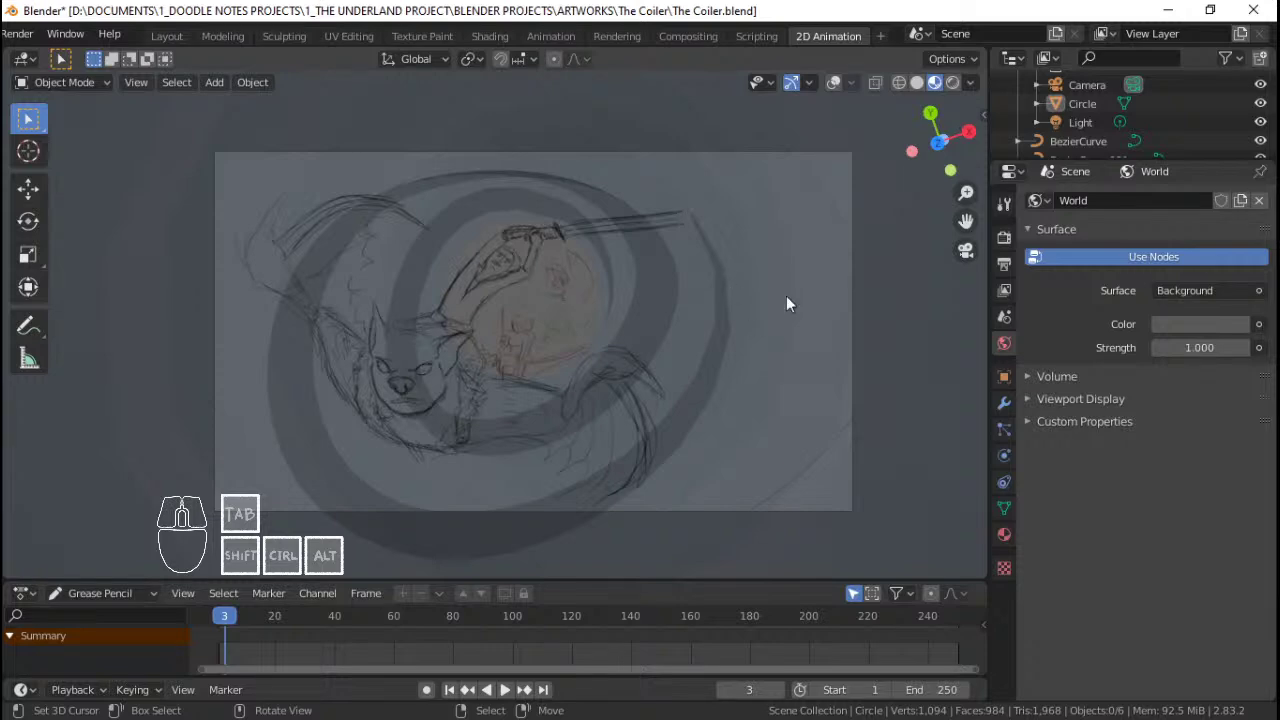
scroll(670, 304, "up", 1)
middle_click_drag(709, 319, 617, 322, "shift")
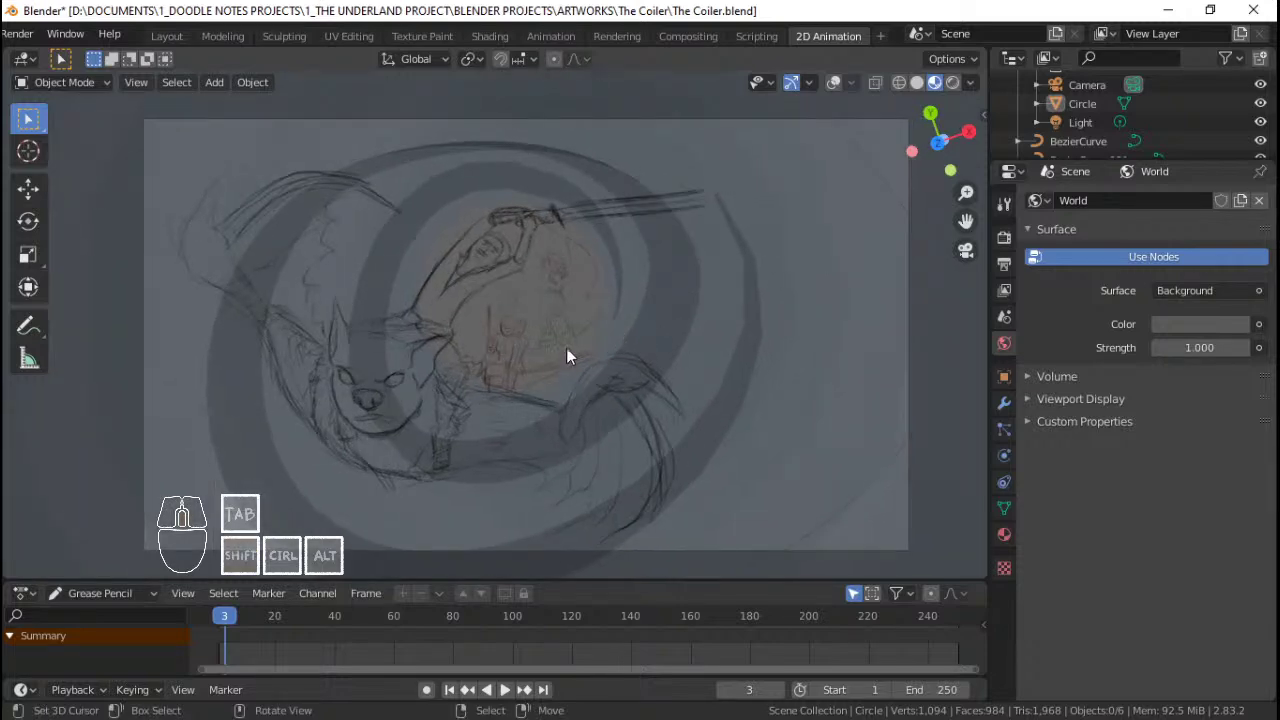
scroll(476, 369, "up", 5)
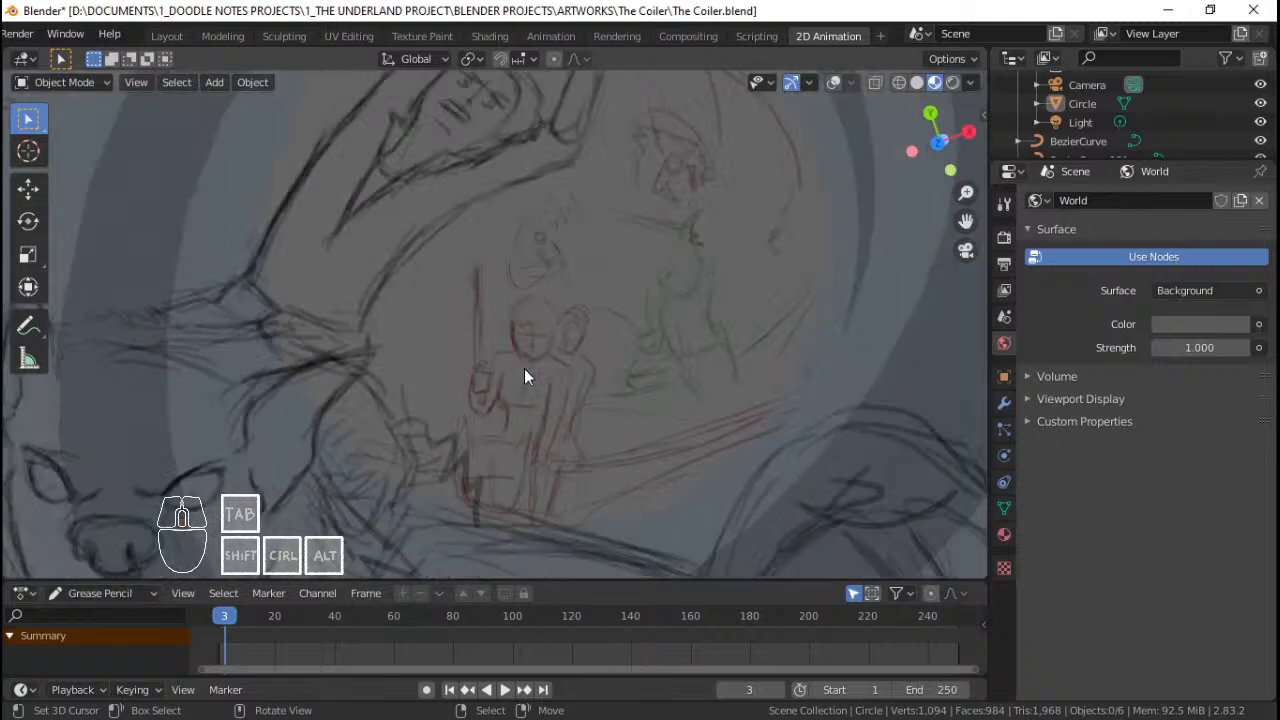
scroll(524, 368, "down", 4)
middle_click_drag(541, 369, 537, 292, "shift")
scroll(537, 292, "up", 4)
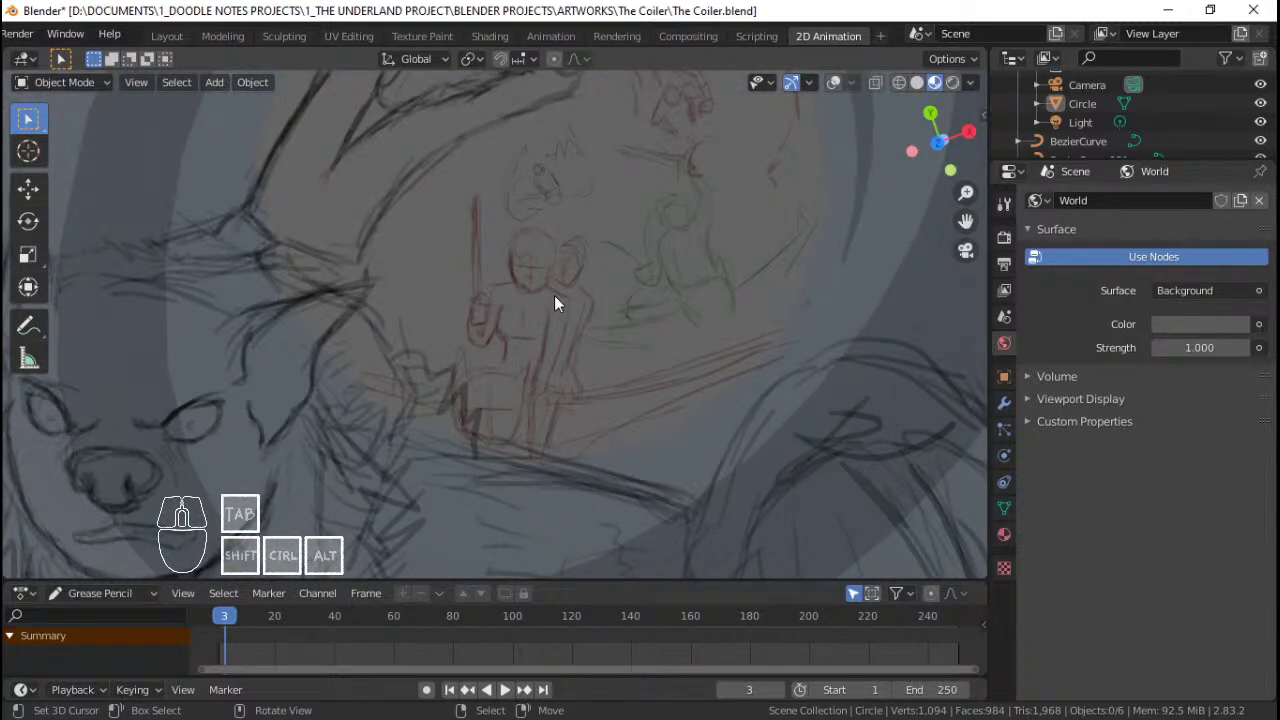
Step: Select the grease pencil sketch, lock Skecth - Mareth, and make Sketch - SOlovet Vikus the active, unlocked layer
left_click(558, 323)
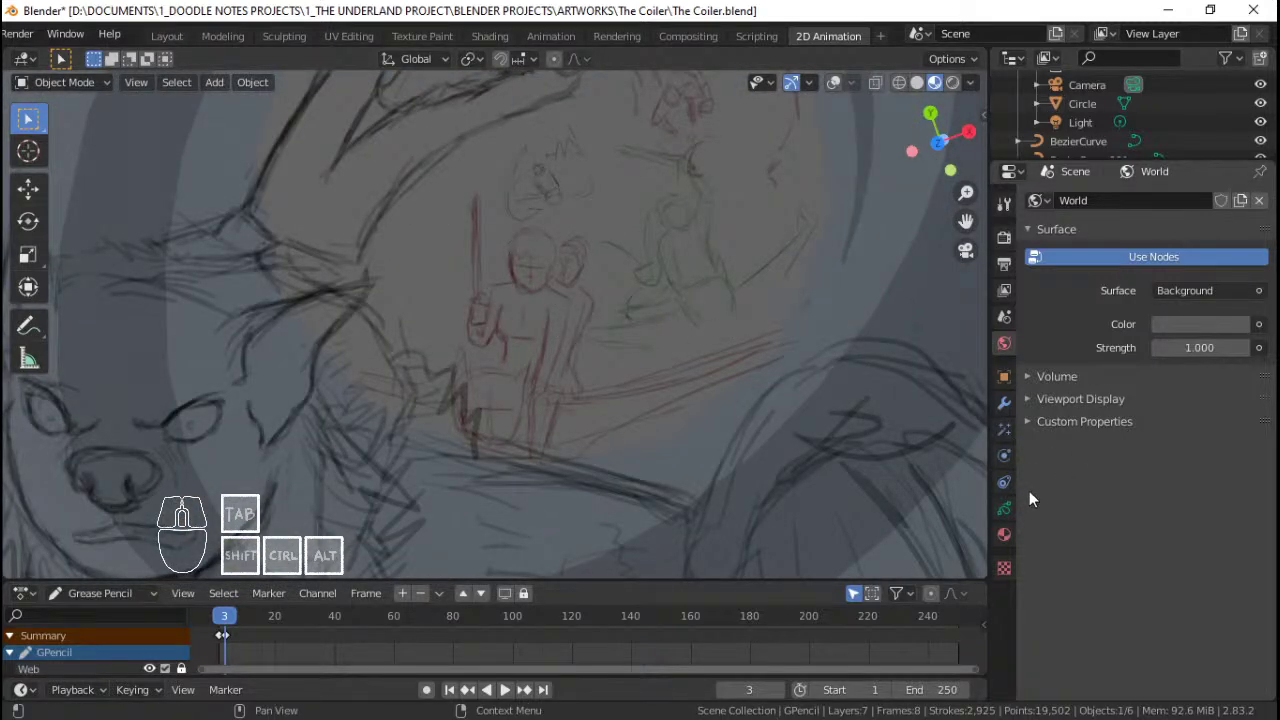
left_click(1004, 508)
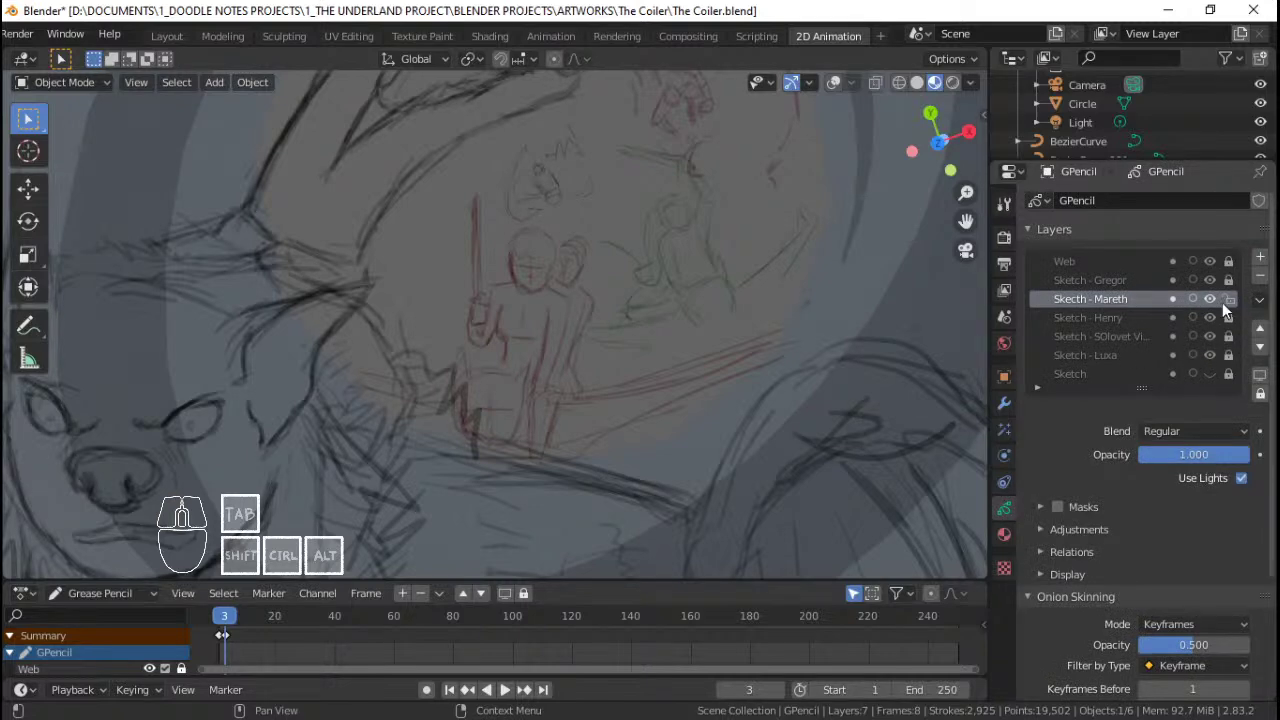
left_click(1230, 342)
left_click(1230, 340)
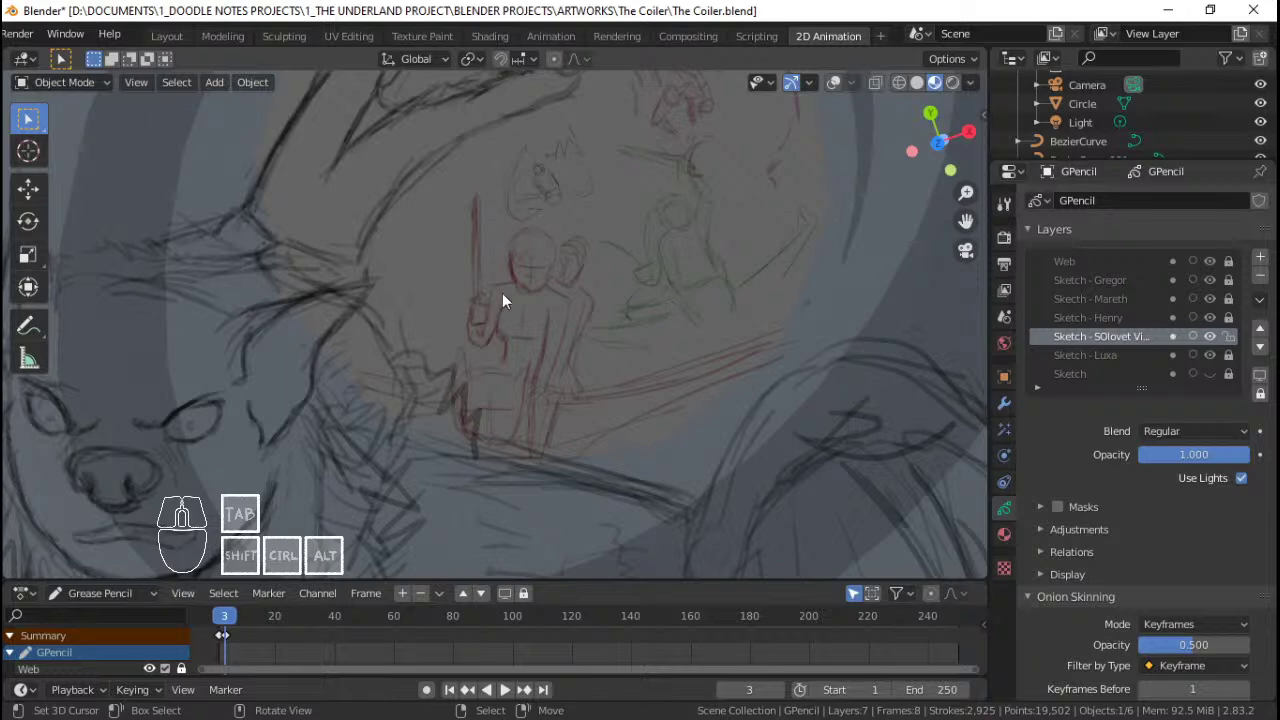
Step: Switch the sketch to Draw mode with the freehand Draw tool and choose the red Sketch_blue.001 material
key("ctrl+Tab")
left_click(598, 186)
scroll(545, 245, "up", 2)
scroll(545, 245, "up", 1)
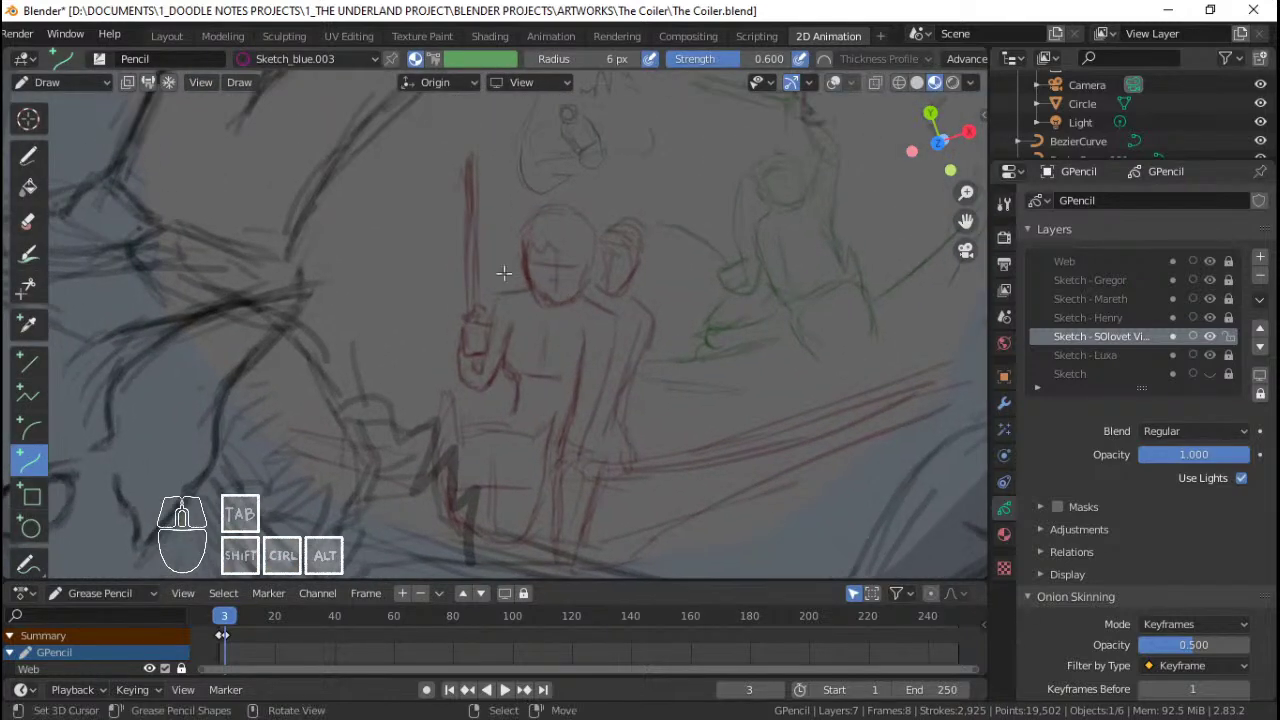
left_click(18, 158)
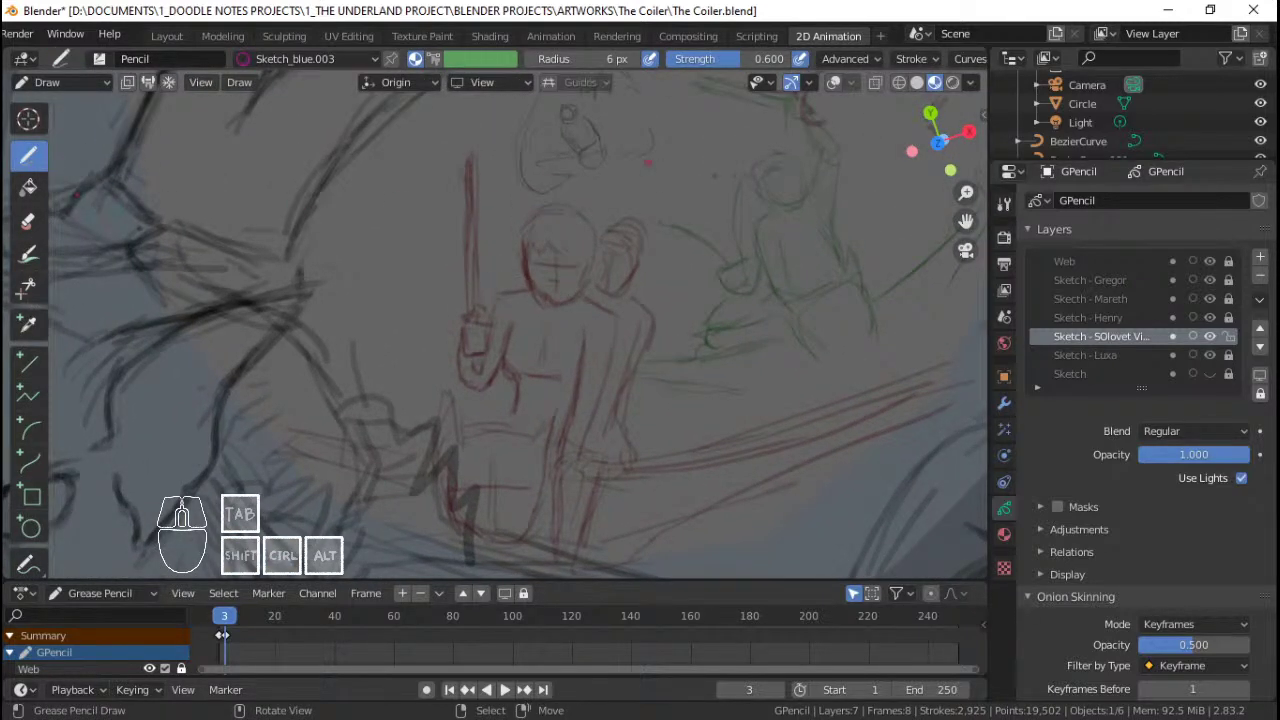
left_click(300, 58)
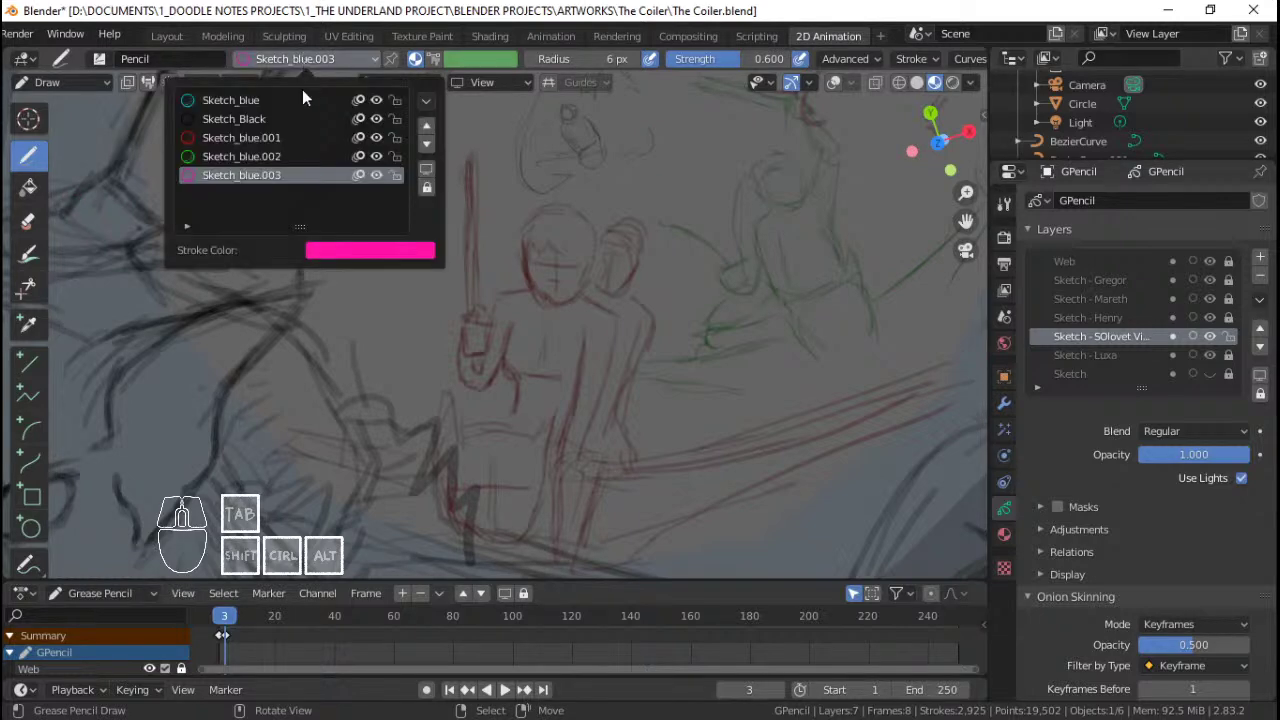
left_click(262, 140)
scroll(573, 287, "up", 3)
scroll(573, 287, "up", 3)
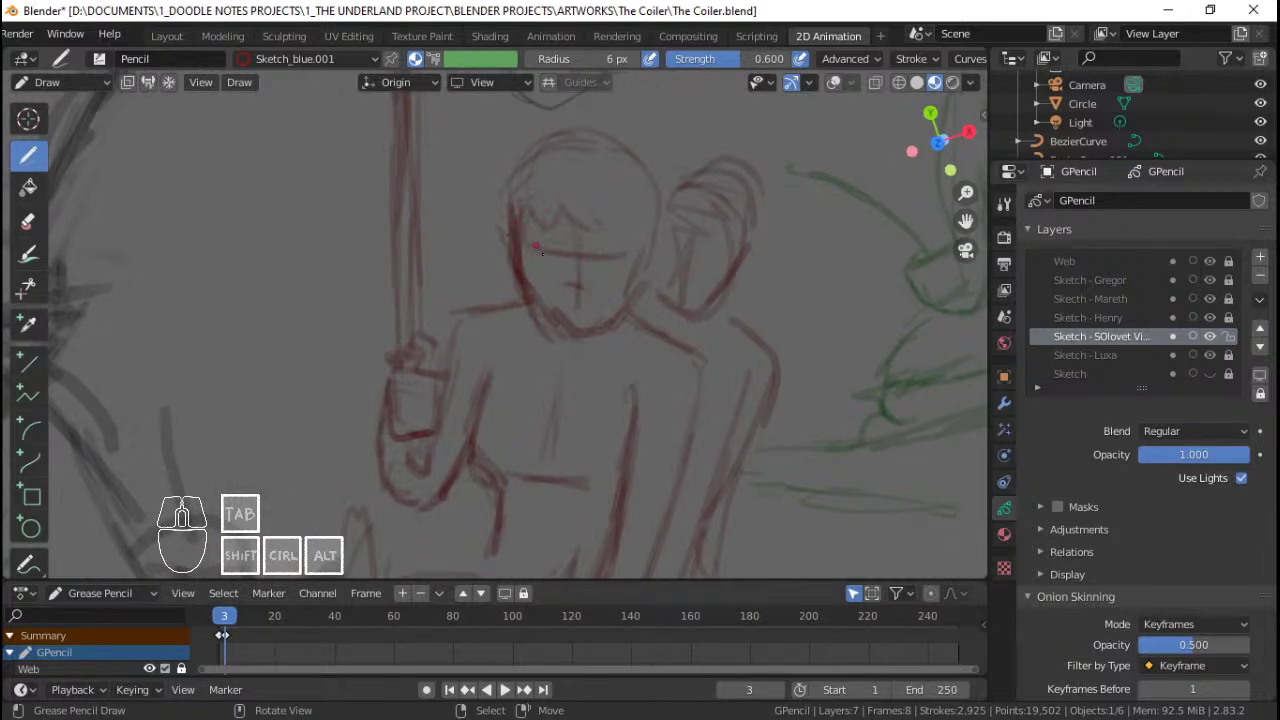
mouse_move(537, 238)
left_mouse_down("ctrl")
mouse_move(520, 290)
mouse_move(555, 322)
mouse_move(615, 300)
mouse_move(577, 300)
mouse_move(606, 260)
mouse_move(514, 227)
mouse_move(522, 268)
left_mouse_up("ctrl")
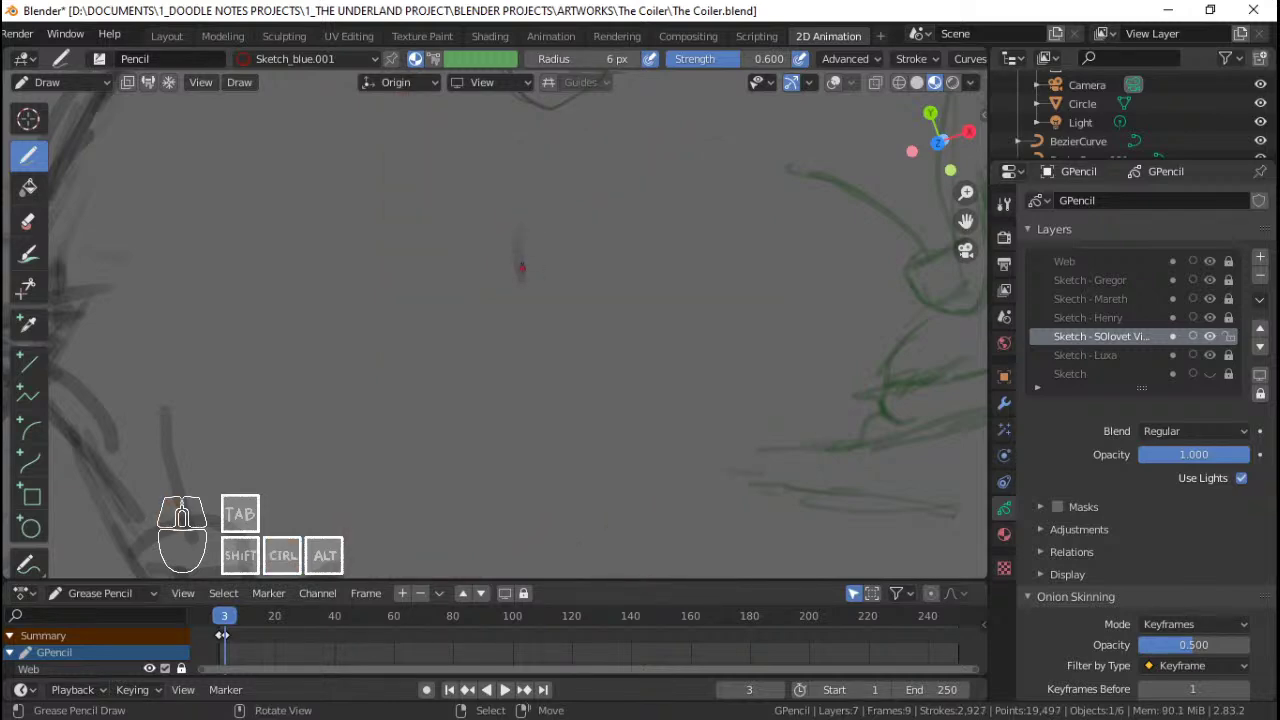
key("ctrl+z")
key("ctrl+z")
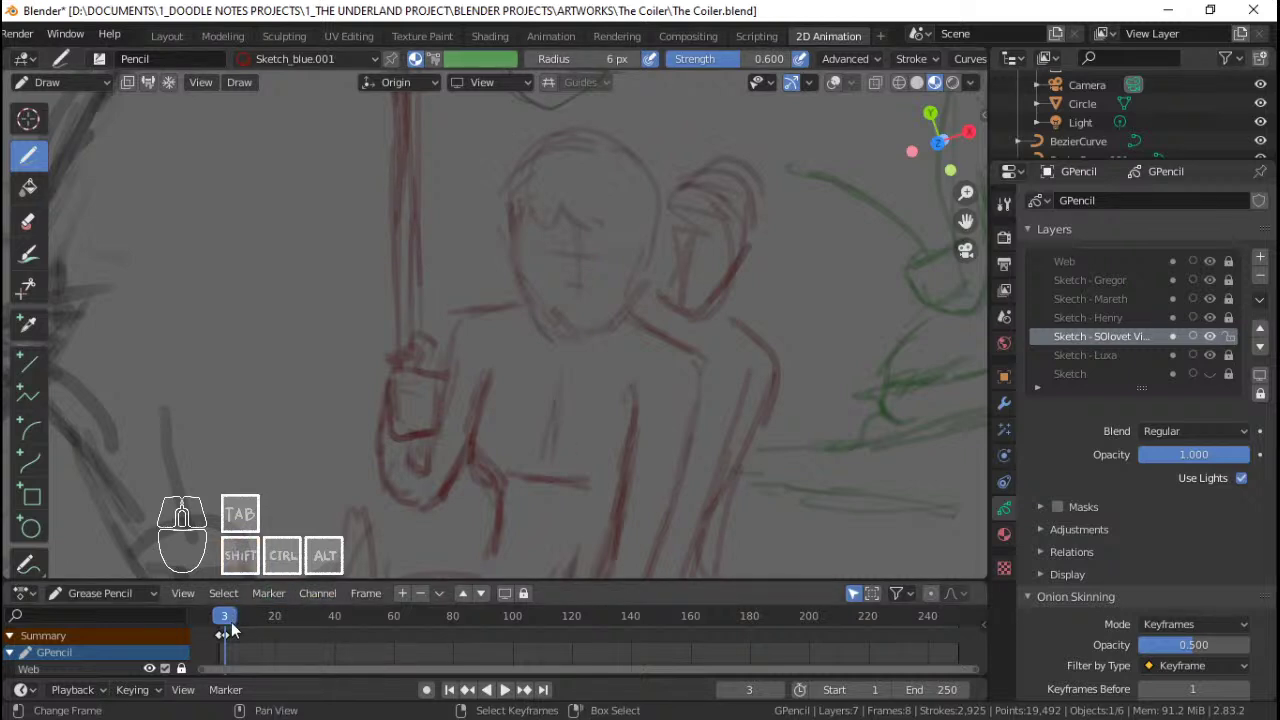
Step: Enlarge the timeline to show the keyframes of every sketch layer, and put the grease pencil sketch in Edit Mode
right_click(225, 631)
key("Escape")
right_click(225, 631)
mouse_move(298, 657)
middle_mouse_down()
mouse_move(289, 623)
mouse_move(301, 637)
middle_mouse_up()
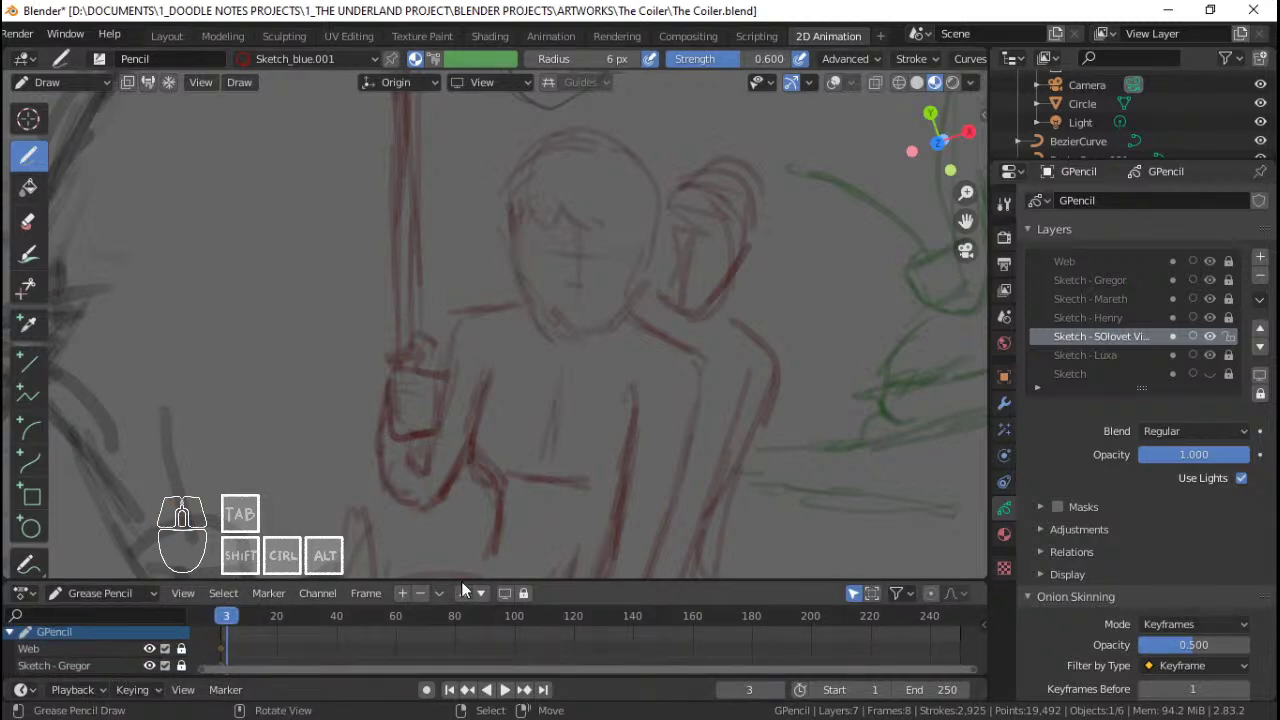
left_click_drag(461, 581, 466, 372)
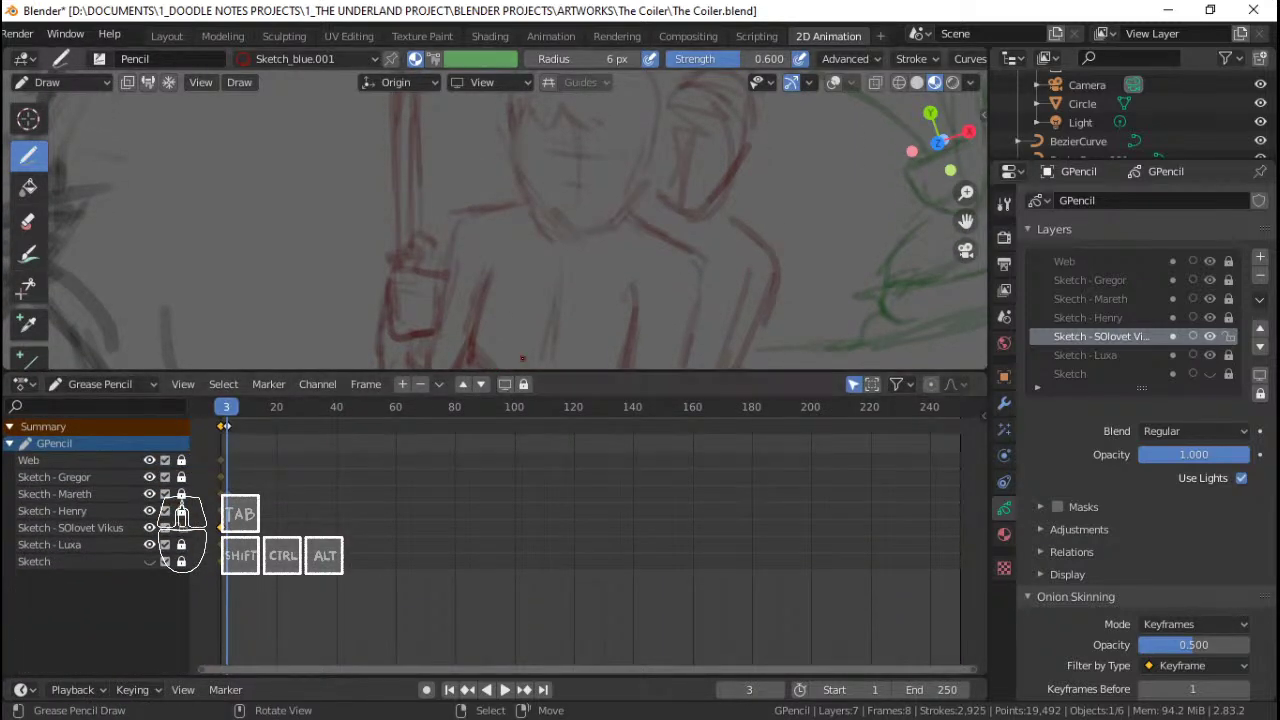
key("Tab")
scroll(621, 245, "down", 3)
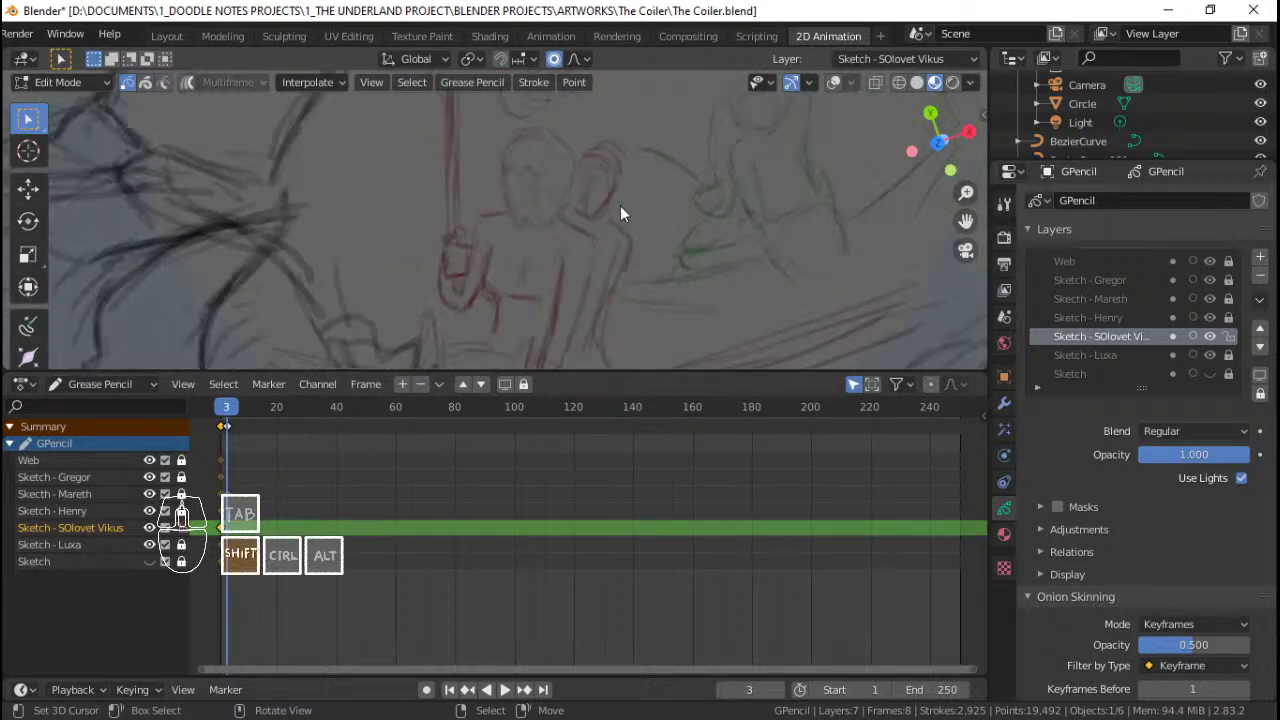
Step: Save The Coiler.blend
middle_click_drag(614, 205, 617, 232)
key("ctrl+s")
scroll(619, 236, "up", 2)
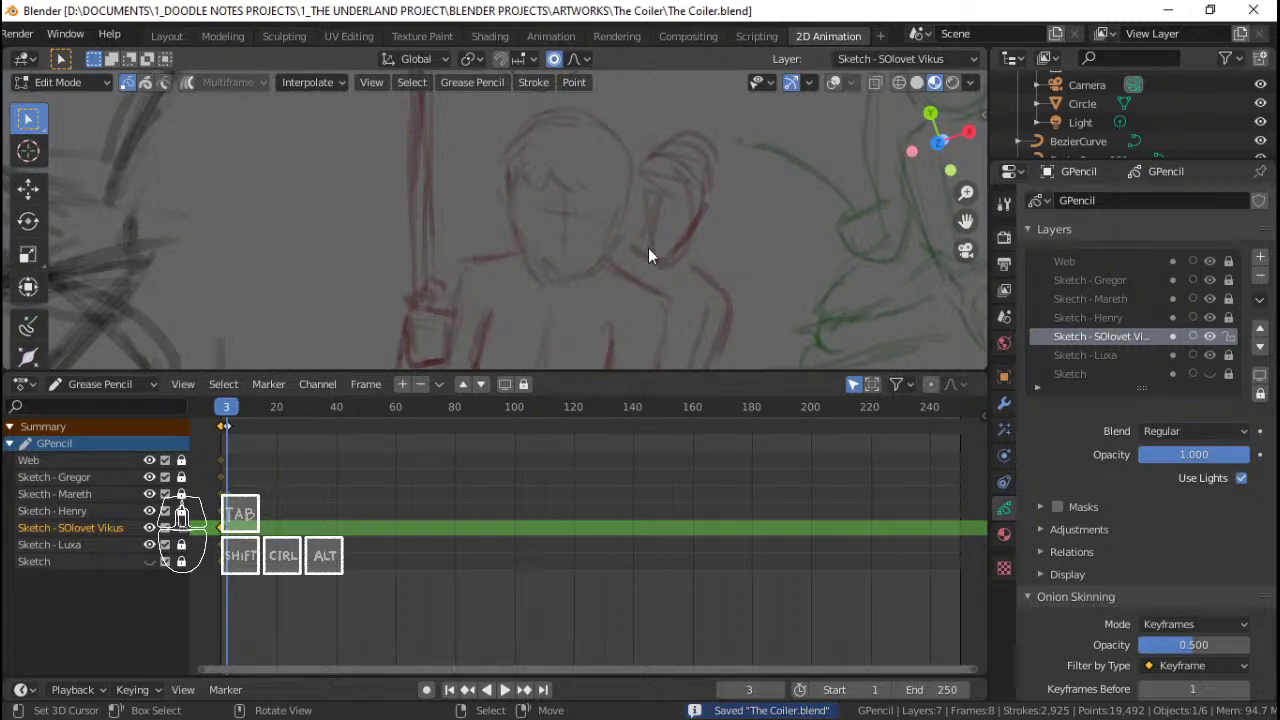
Step: Switch to Object Mode and nudge all the selected scene objects very slightly
key("Tab")
key("ctrl+Tab")
key("g")
left_click(668, 246)
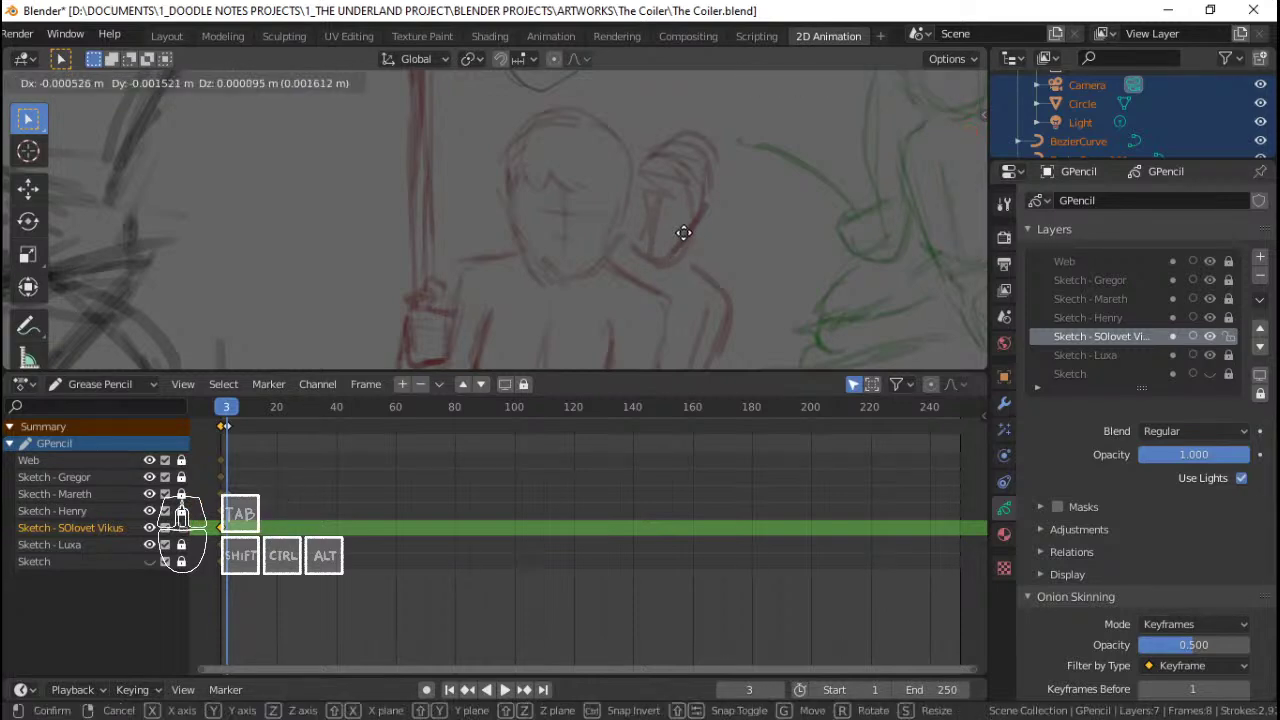
key("g")
key("Return")
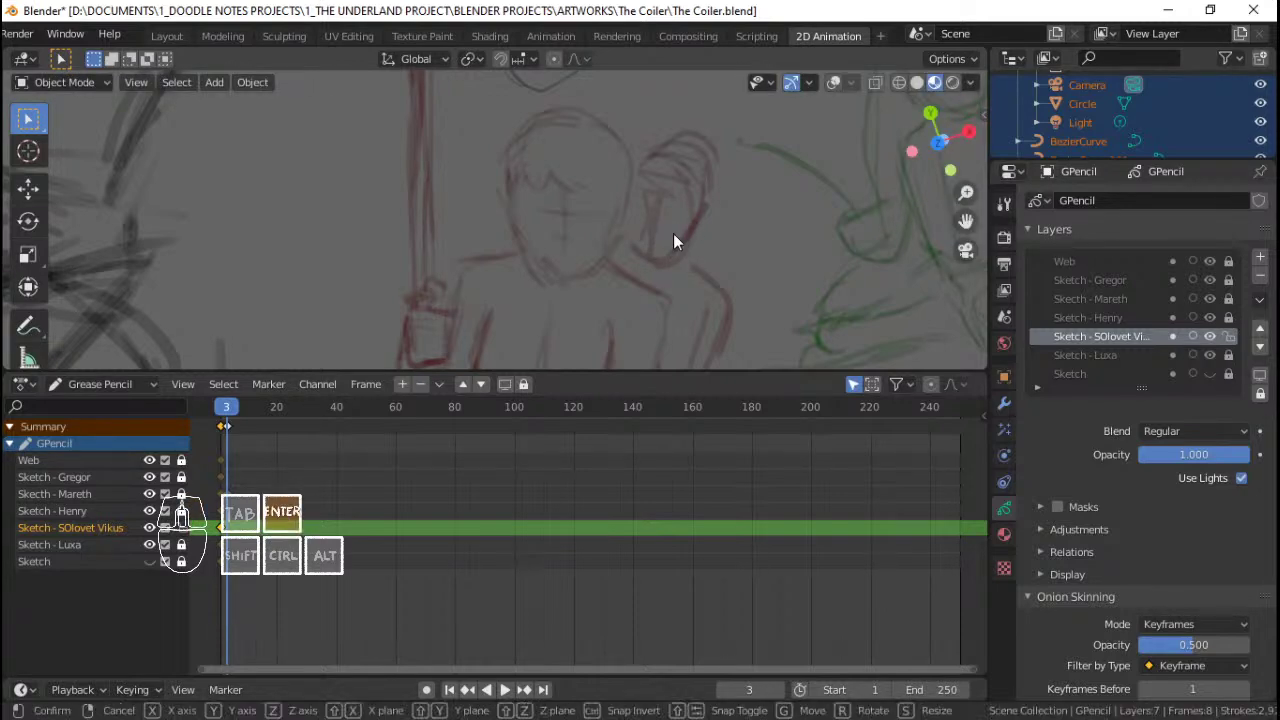
Step: Turn the viewport overlays back on and shift the Sketch - SOlovet Vikus strokes slightly in Edit Mode
left_click(829, 81)
key("Tab")
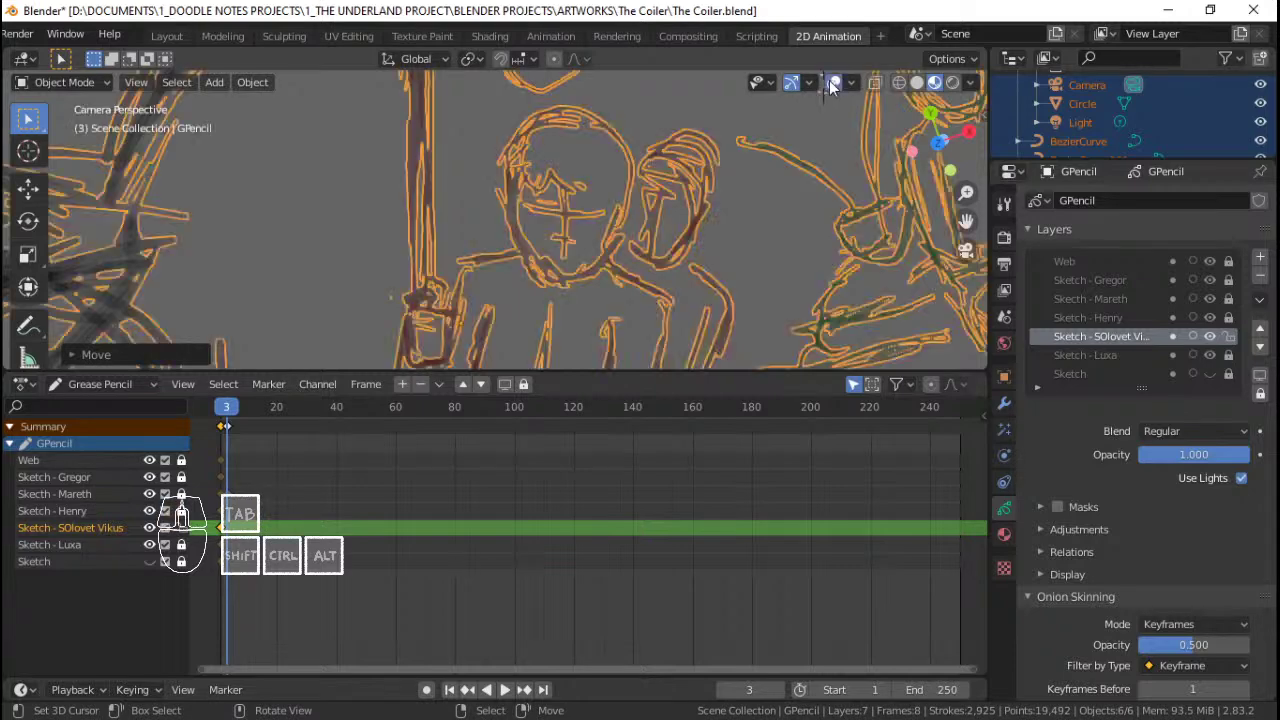
key("g")
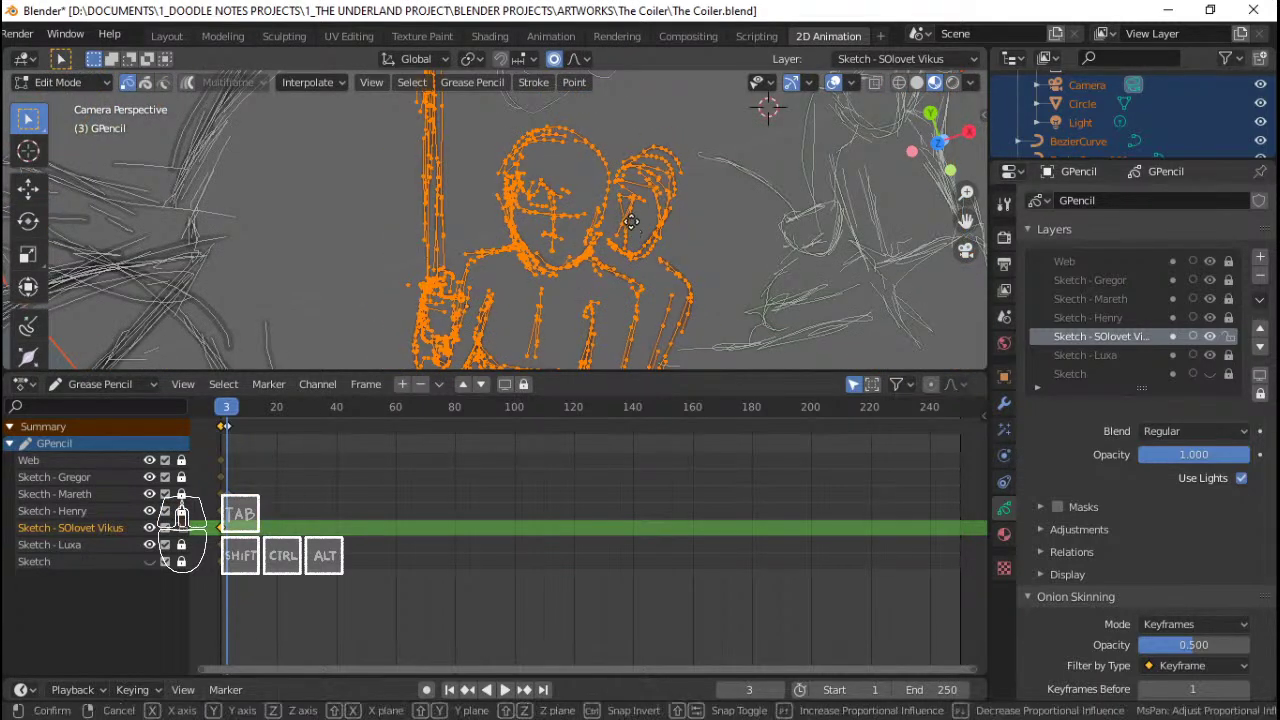
left_click(634, 222)
Step: Put the grease pencil sketch in Draw mode and shrink the timeline to enlarge the viewport
scroll(635, 222, "up", 2)
key("ctrl+i")
key("ctrl+Tab")
left_click(600, 123)
scroll(600, 160, "up", 1)
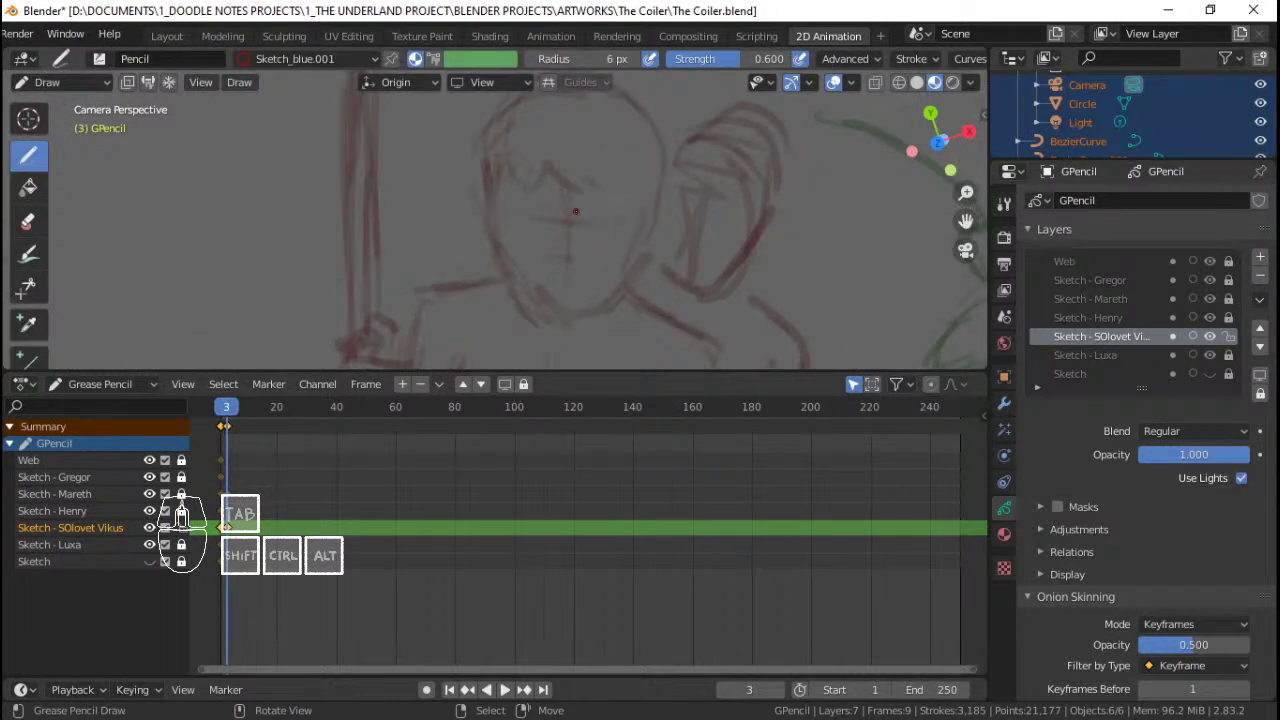
scroll(575, 211, "down", 1)
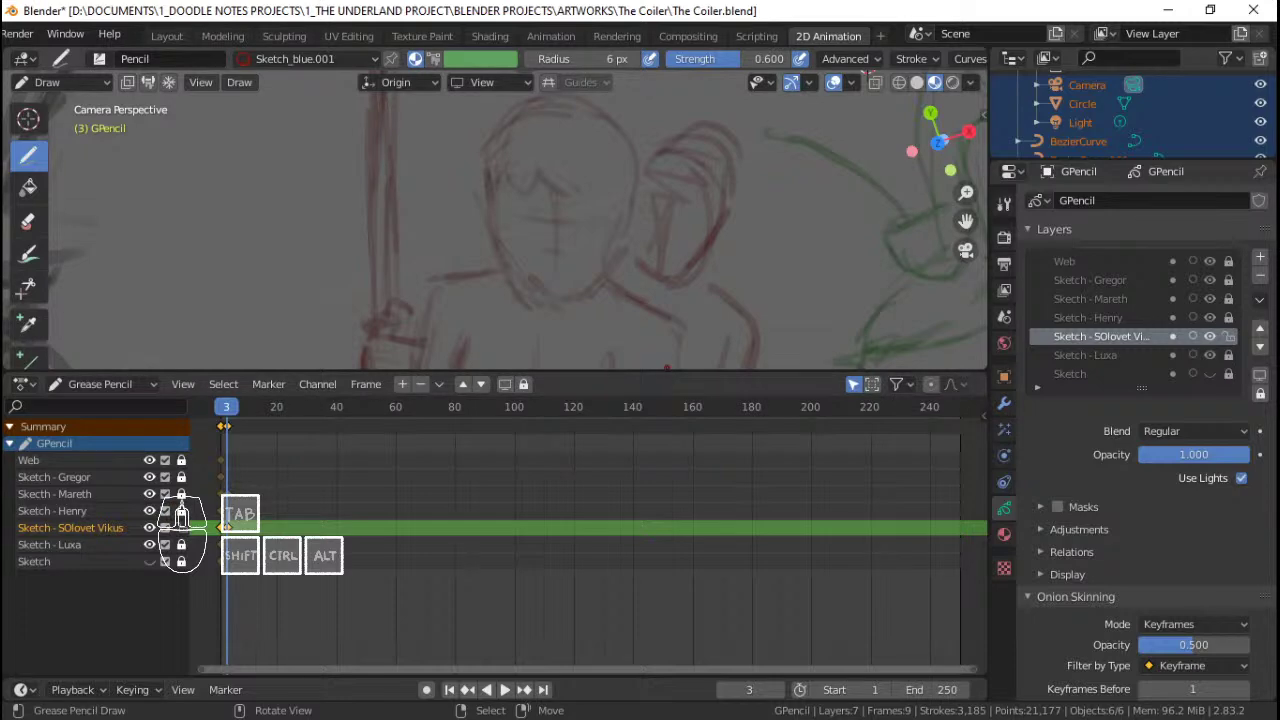
left_click_drag(668, 370, 668, 577)
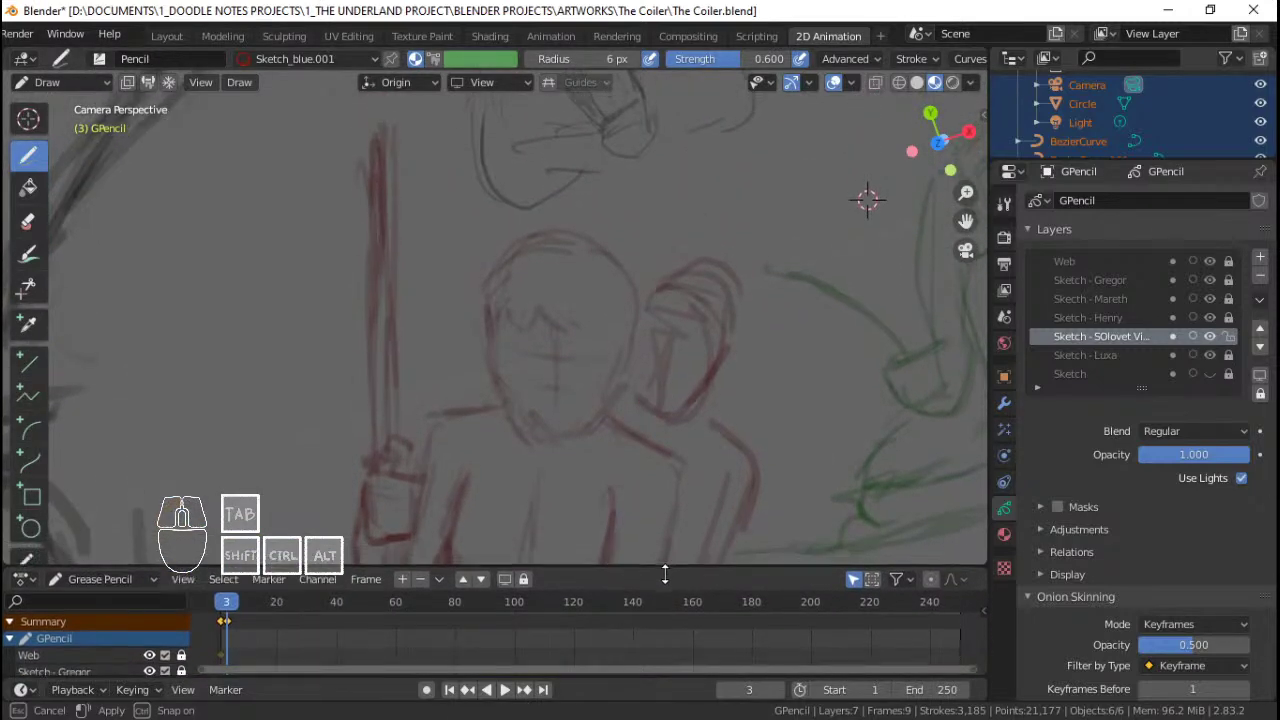
Step: Try to darken the front figure's sword-side cheek with a row of short red Pencil strokes
mouse_move(631, 272)
middle_mouse_down("ctrl")
mouse_move(582, 455)
mouse_move(567, 252)
mouse_move(579, 212)
mouse_move(577, 259)
mouse_move(545, 285)
mouse_move(487, 214)
middle_mouse_up("ctrl")
mouse_move(487, 214)
middle_mouse_down("shift")
mouse_move(519, 238)
mouse_move(489, 232)
middle_mouse_up("shift")
left_click(467, 233)
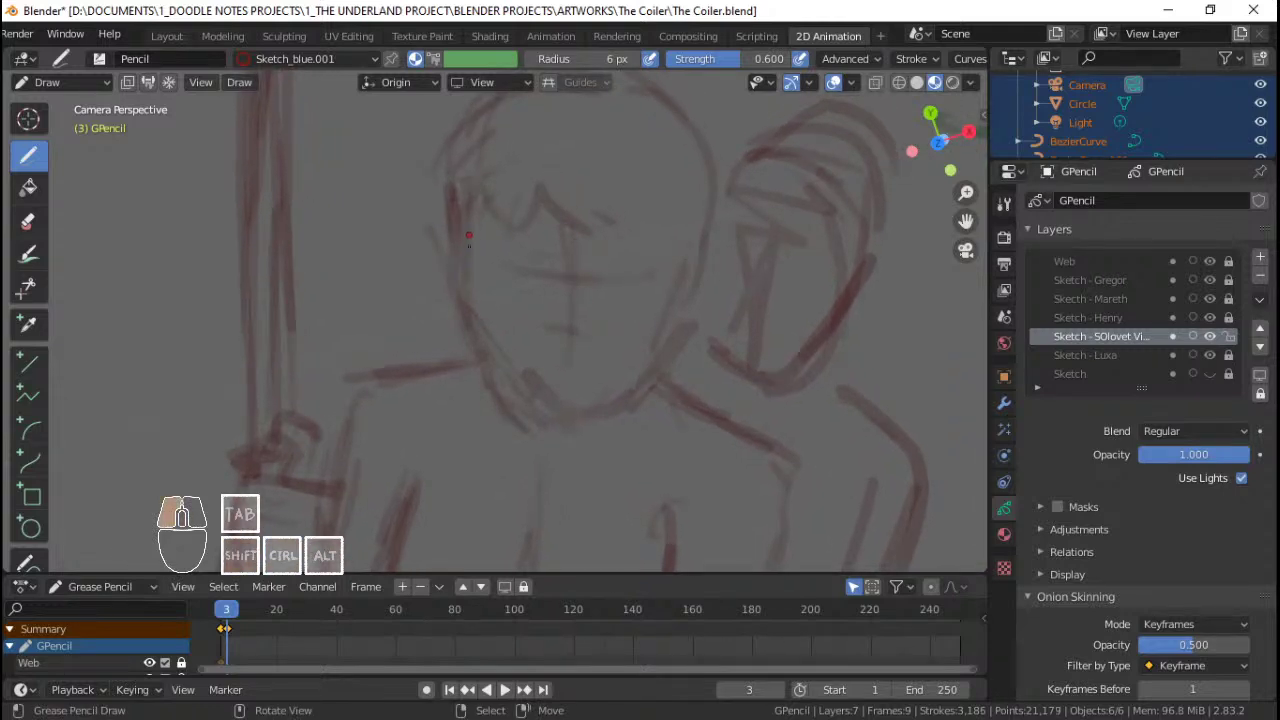
left_click(468, 250)
left_click(468, 268)
left_click(469, 289)
left_click(469, 310)
left_click(470, 340)
left_click(477, 356)
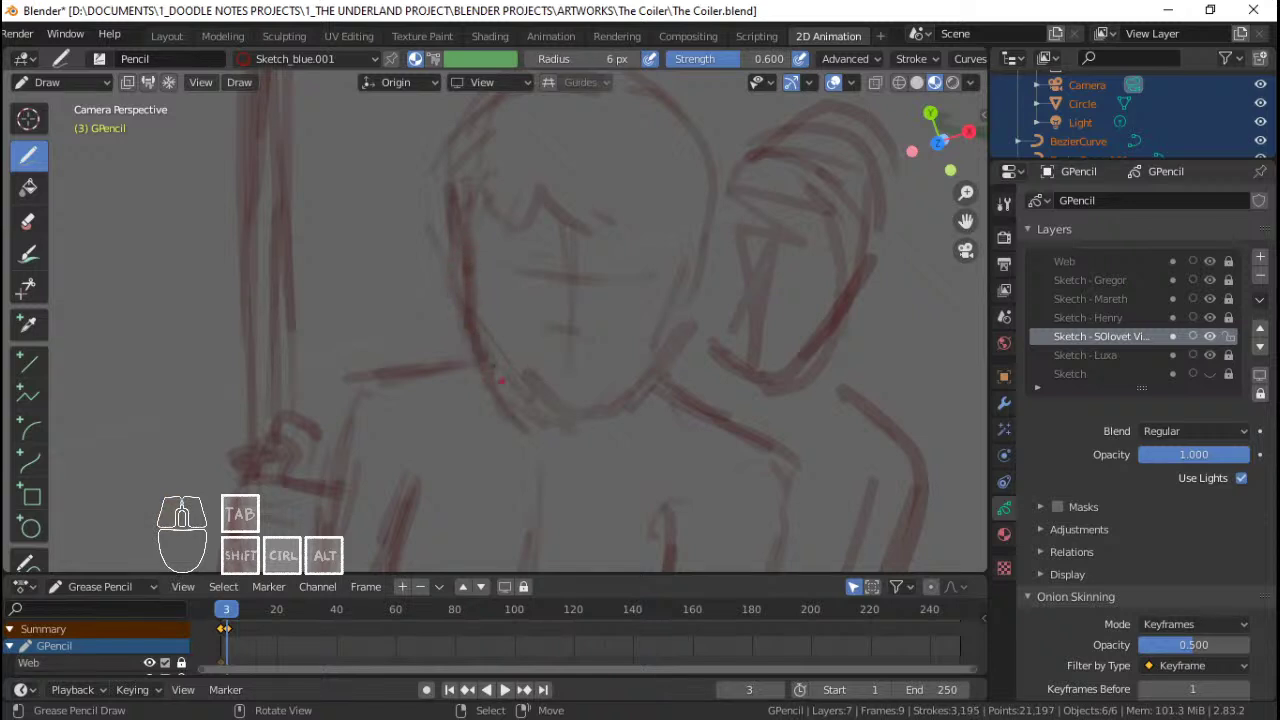
Step: Erase the strokes along the front figure's sword-side cheek and jaw
left_click_drag(474, 342, 502, 388, "ctrl")
mouse_move(452, 256)
left_mouse_down("ctrl")
mouse_move(471, 332)
mouse_move(508, 386)
mouse_move(554, 416)
mouse_move(460, 284)
left_mouse_up("ctrl")
middle_click_drag(501, 257, 481, 254, "shift")
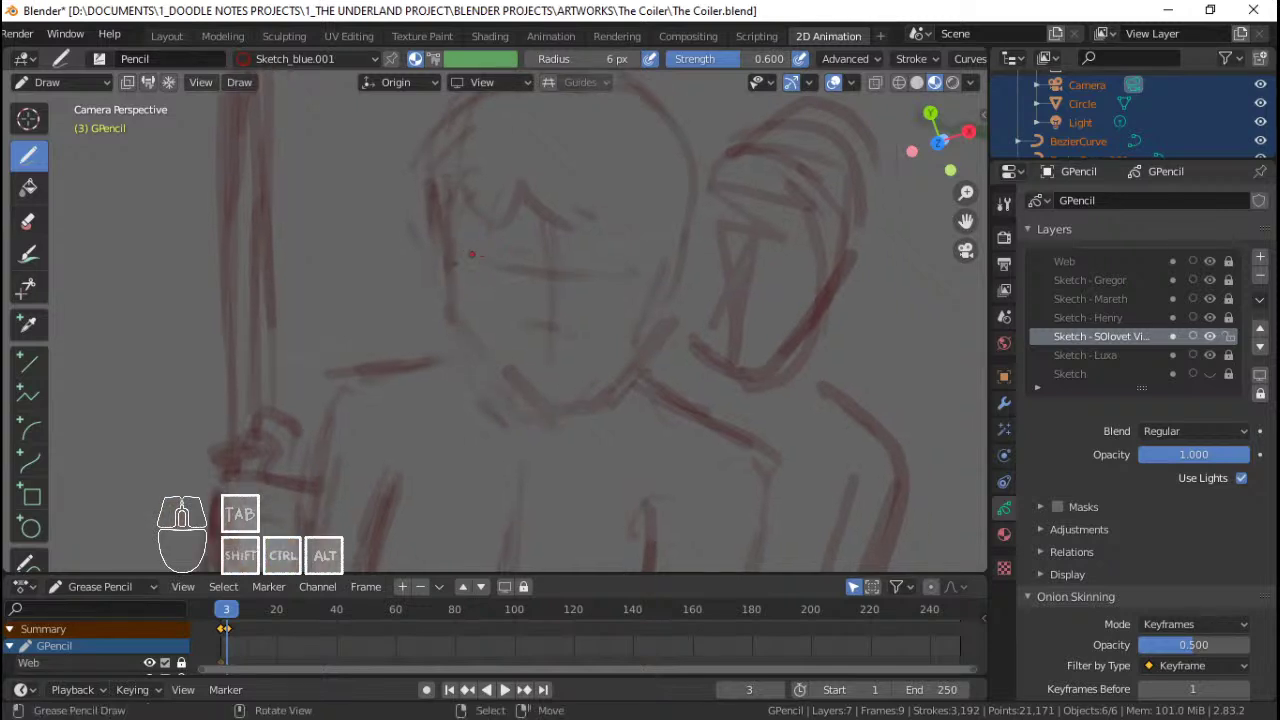
Step: Redraw the front figure's sword-side cheek and jaw down to the chin
left_click_drag(449, 248, 451, 290)
left_click_drag(448, 262, 452, 300)
left_click_drag(453, 310, 482, 390)
left_click_drag(462, 338, 516, 411)
mouse_move(482, 362)
left_mouse_down()
mouse_move(535, 431)
mouse_move(569, 395)
left_mouse_up()
Step: Set the Pencil radius to 4 px and trace the front figure's jaw line down to the chin
left_click(617, 58)
type("4")
key("Return")
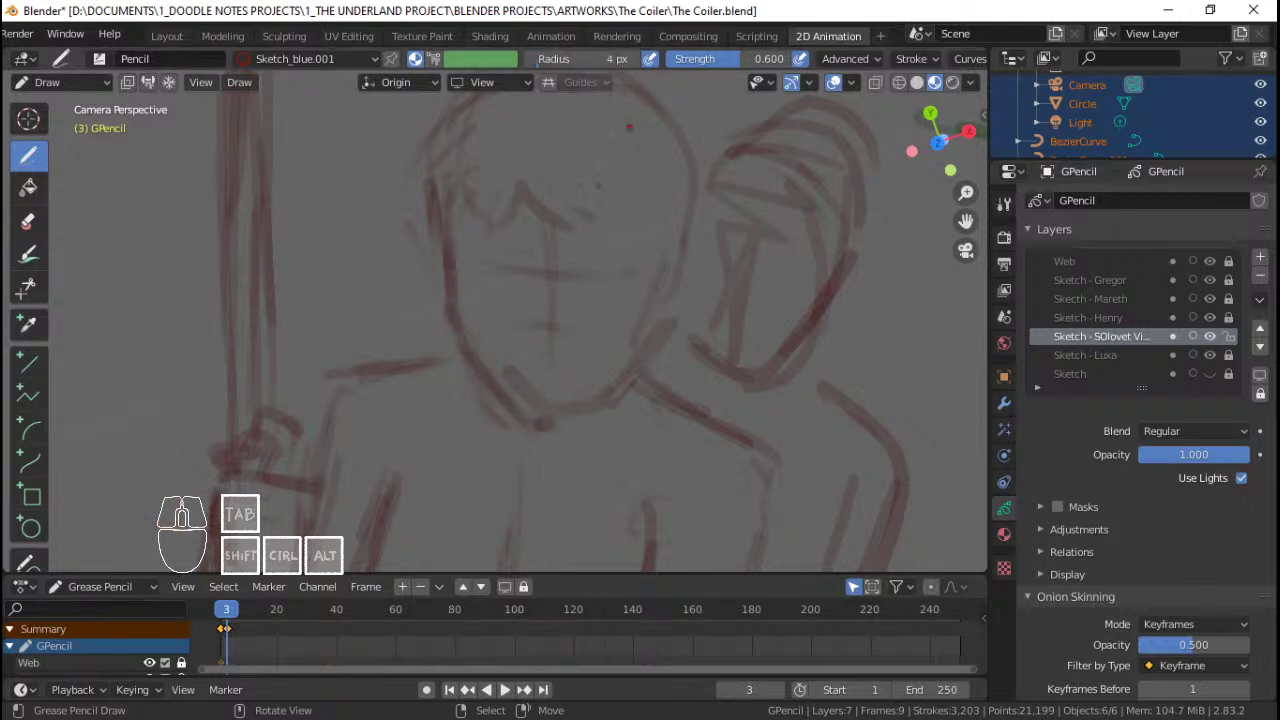
mouse_move(448, 264)
left_mouse_down()
mouse_move(462, 340)
mouse_move(500, 405)
mouse_move(546, 420)
left_mouse_up()
Step: Orbit out of the camera view in Edit Mode and delete the new face strokes lying away from the figure sketch
key("Tab")
mouse_move(628, 330)
middle_mouse_down()
mouse_move(600, 266)
mouse_move(557, 350)
mouse_move(562, 294)
mouse_move(531, 262)
mouse_move(529, 292)
mouse_move(564, 366)
mouse_move(520, 350)
mouse_move(500, 314)
mouse_move(507, 340)
mouse_move(526, 310)
middle_mouse_up()
key("Tab")
key("Tab")
key("a")
key("alt+a")
key("c")
left_click(533, 154)
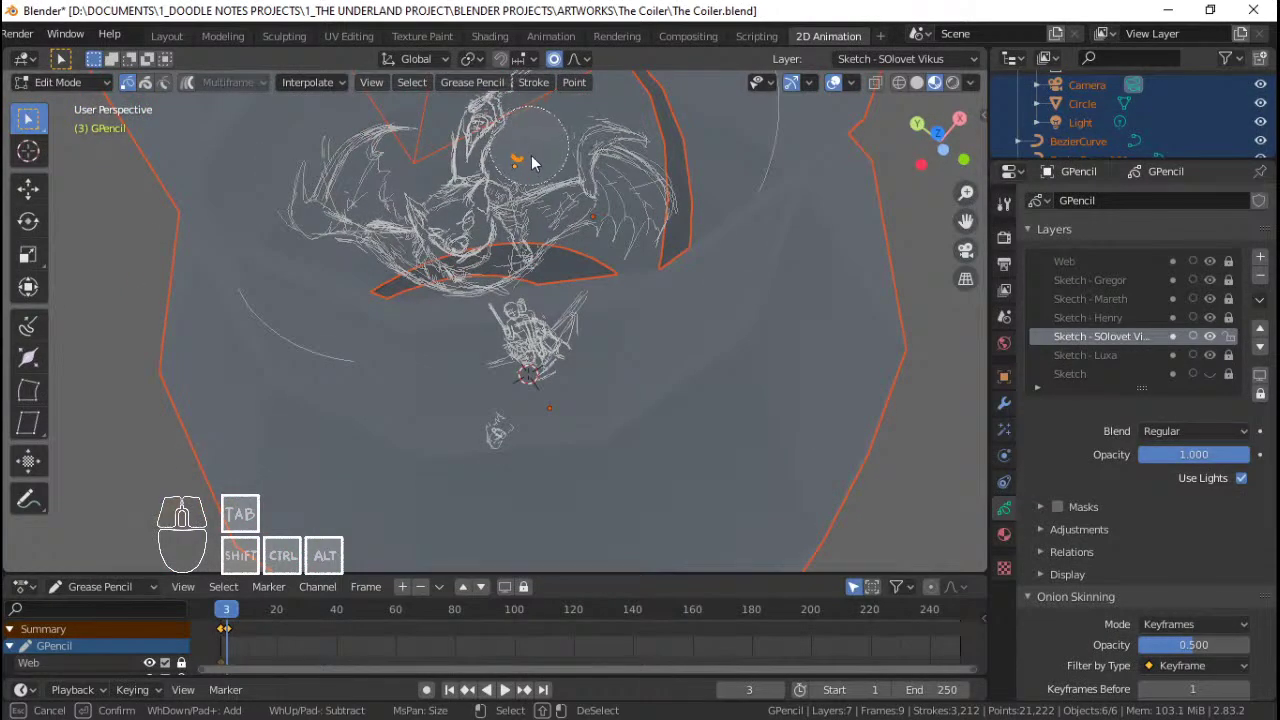
right_click(533, 154)
key("x")
left_click(557, 181)
Step: Select all strokes of the Sketch - SOlovet Vikus layer and snap the 3D cursor to them
mouse_move(590, 258)
middle_mouse_down()
mouse_move(547, 280)
mouse_move(550, 253)
mouse_move(550, 265)
middle_mouse_up()
key("shift+s")
left_click(522, 263)
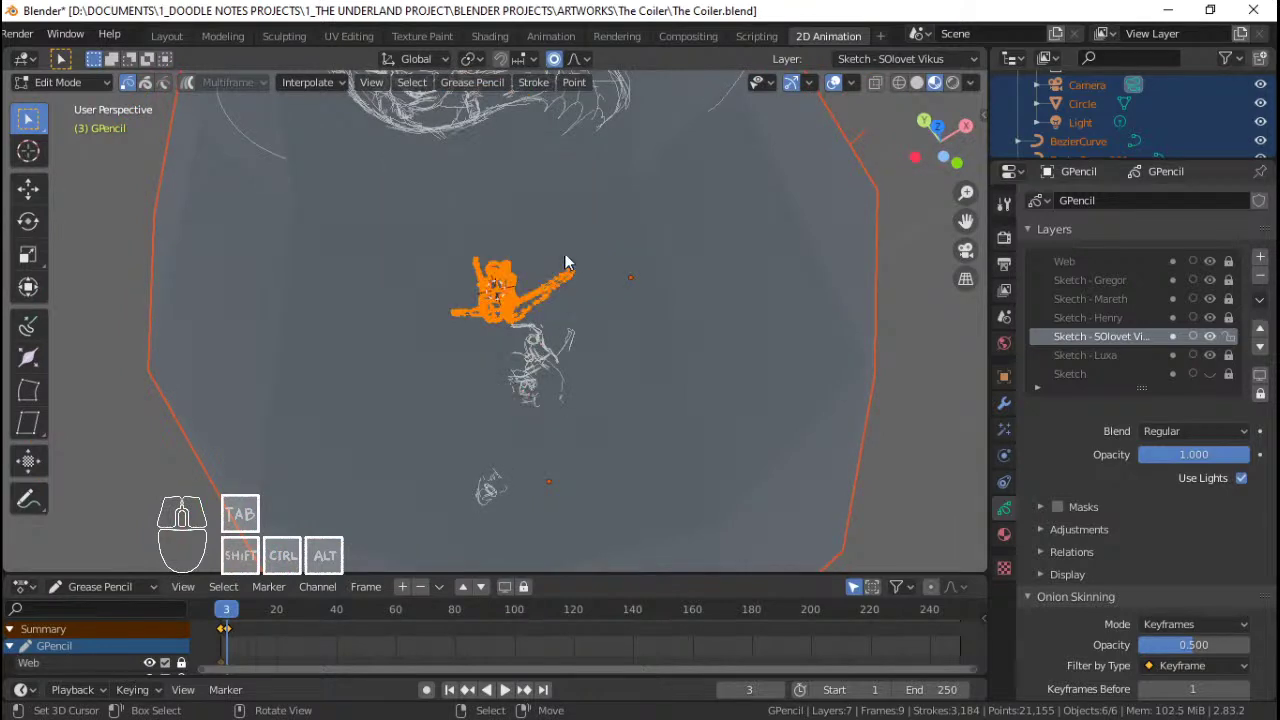
Step: Return to Draw mode, set the stroke placement to 3D Cursor, and look through the camera
key("Tab")
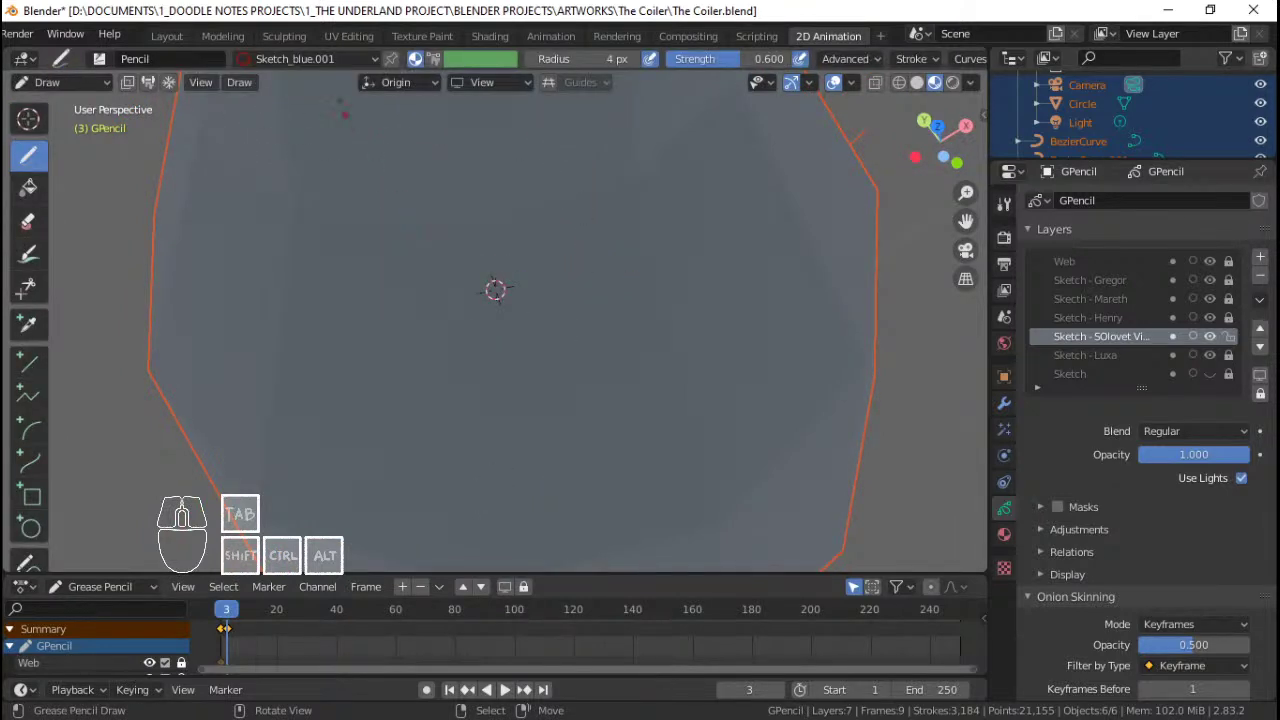
left_click(388, 84)
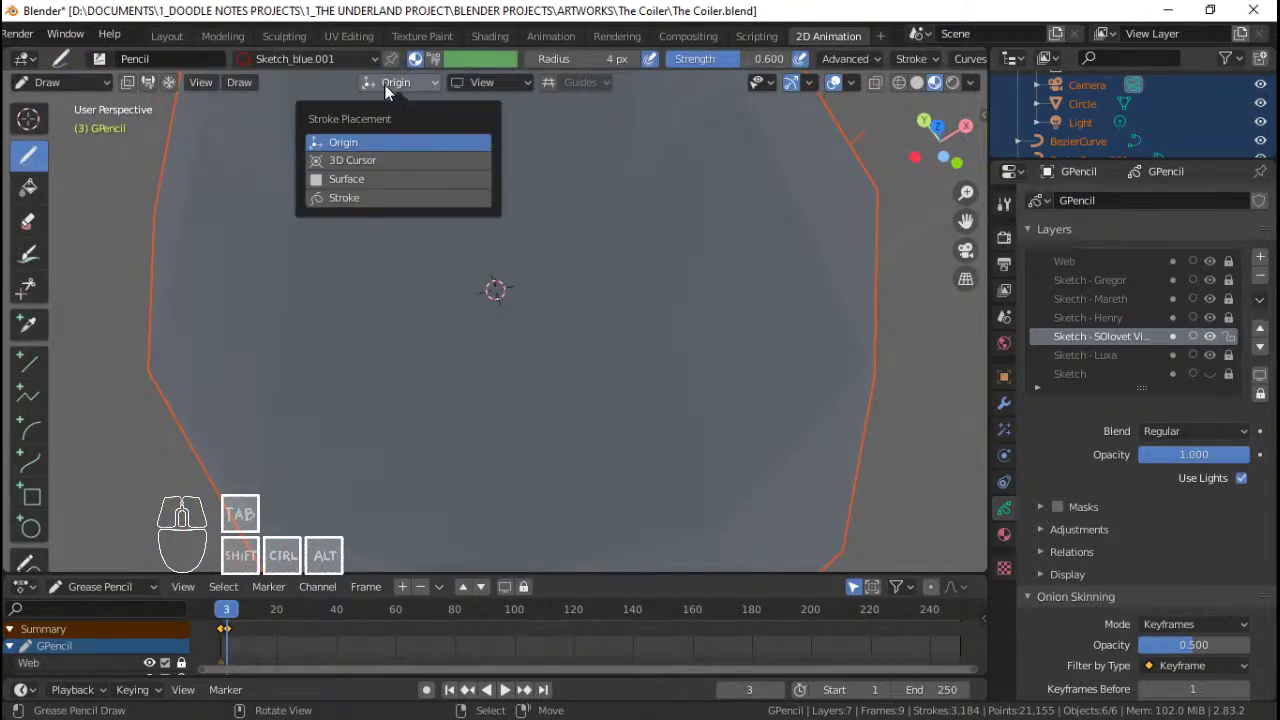
left_click(373, 162)
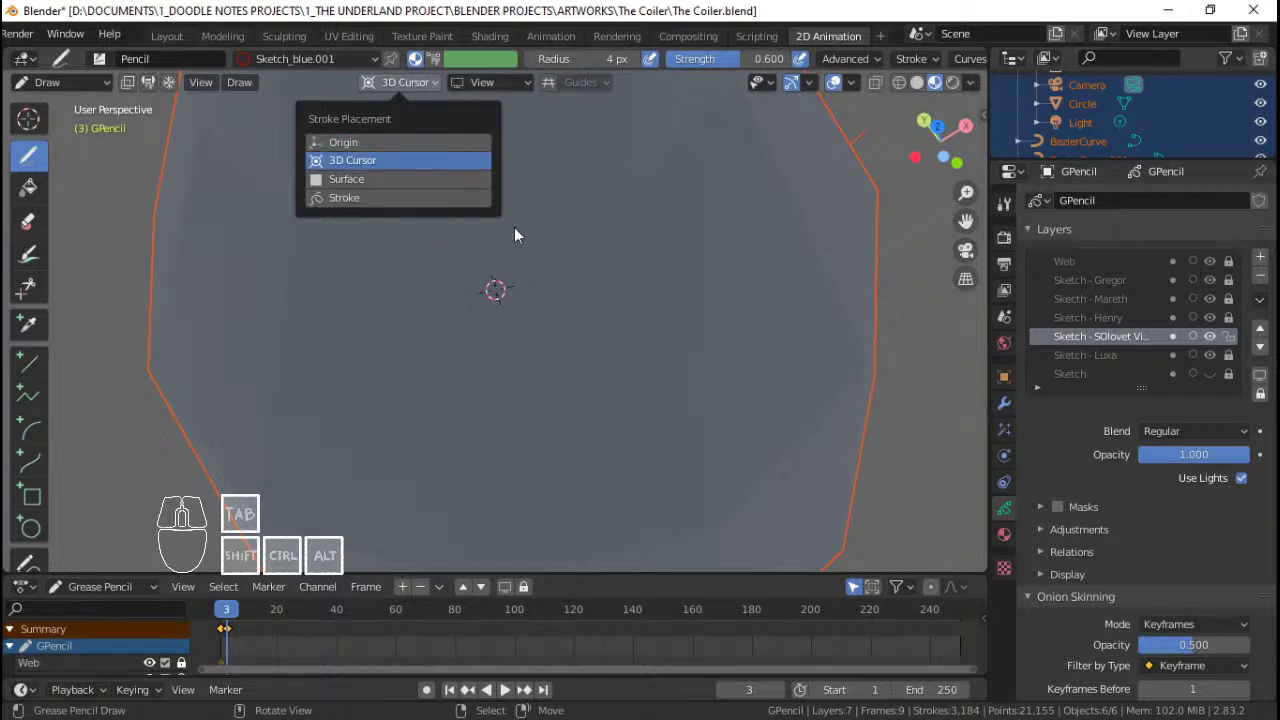
key("KP_0")
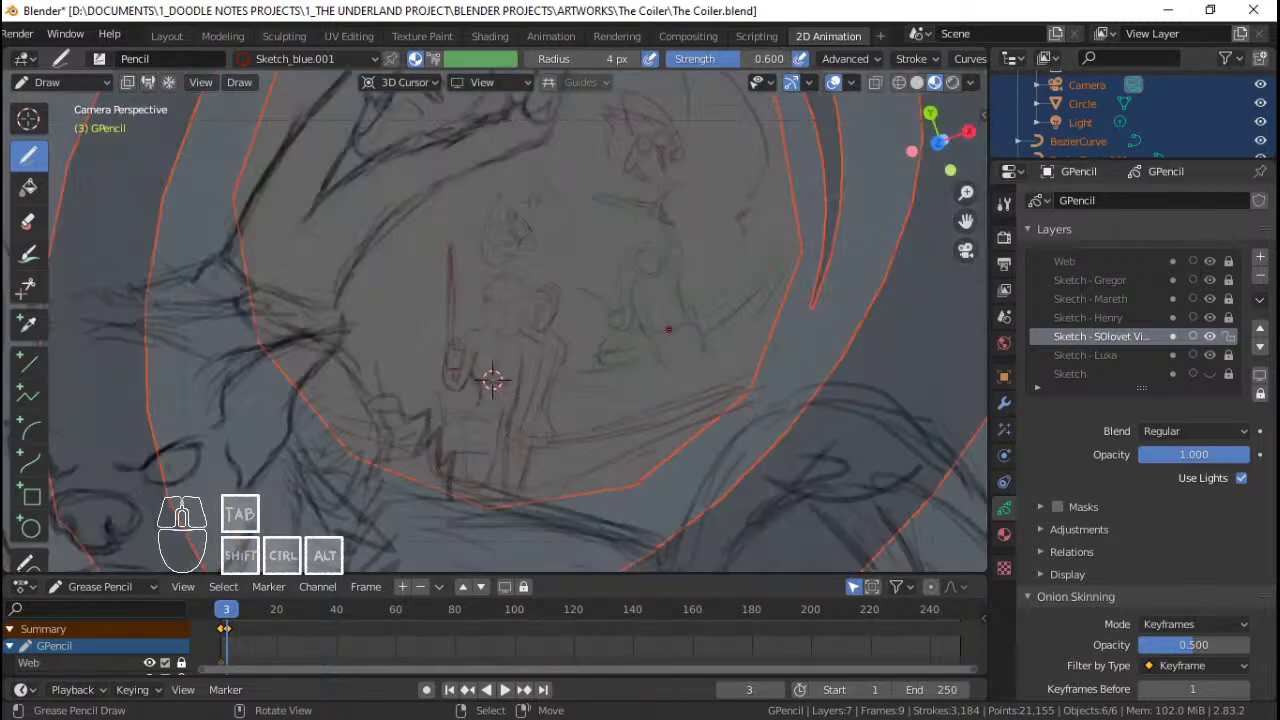
Step: Trace the front figure's jaw and draw the horizontal eye guideline and vertical centre line on the face
scroll(515, 320, "up", 8)
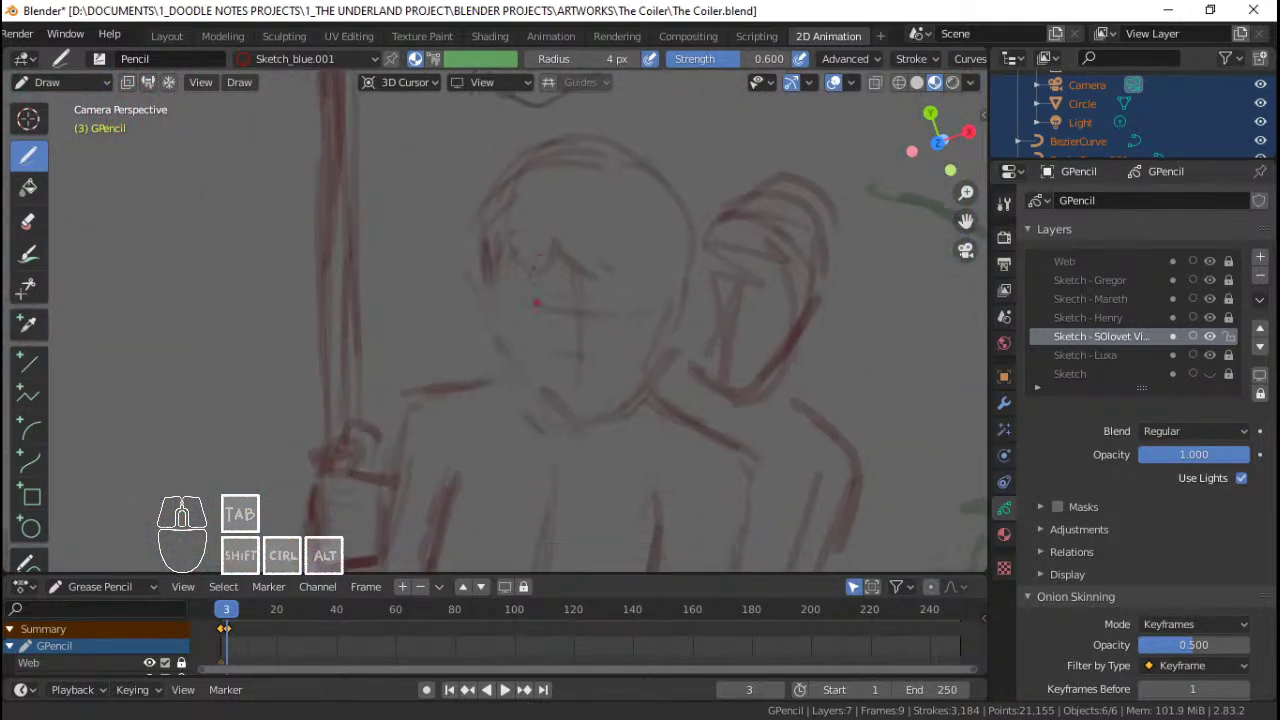
mouse_move(500, 243)
left_mouse_down()
mouse_move(519, 346)
mouse_move(557, 388)
mouse_move(594, 396)
mouse_move(622, 375)
mouse_move(659, 310)
left_mouse_up()
left_click_drag(581, 262, 568, 373)
left_click_drag(529, 290, 614, 290)
mouse_move(628, 287)
left_mouse_down()
mouse_move(640, 288)
mouse_move(582, 293)
left_mouse_up()
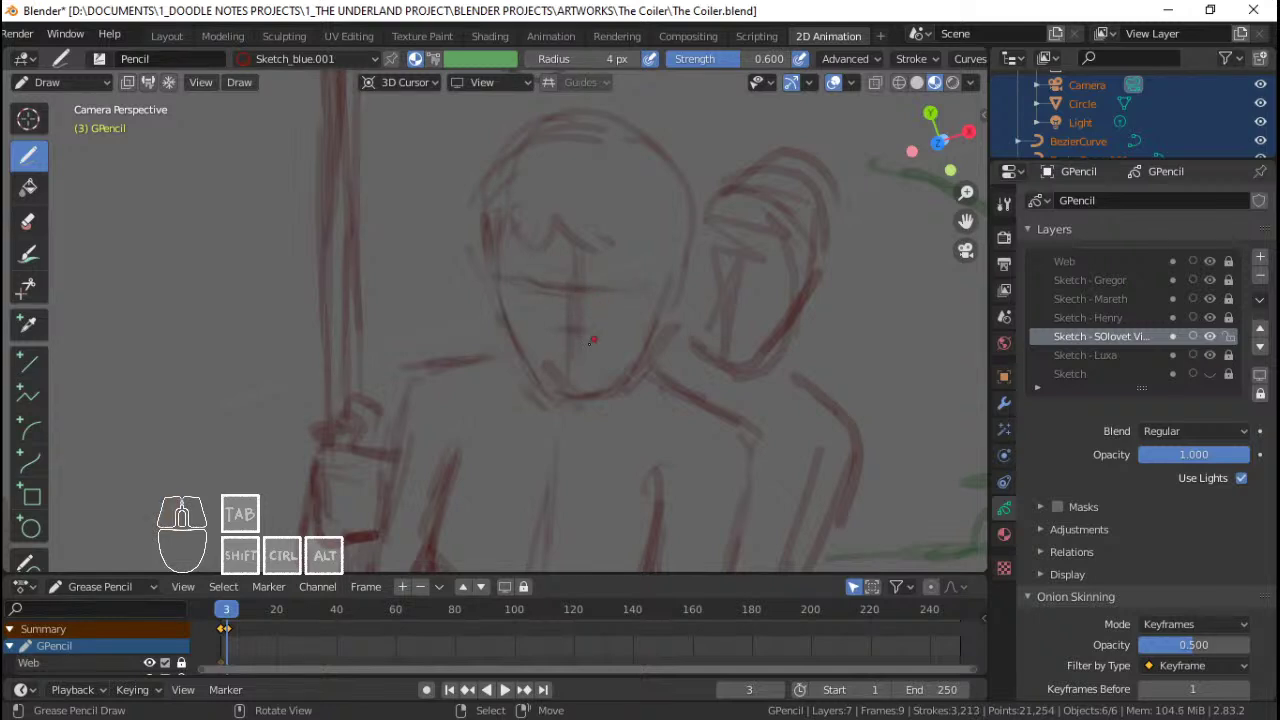
middle_click_drag(590, 328, 585, 340, "ctrl")
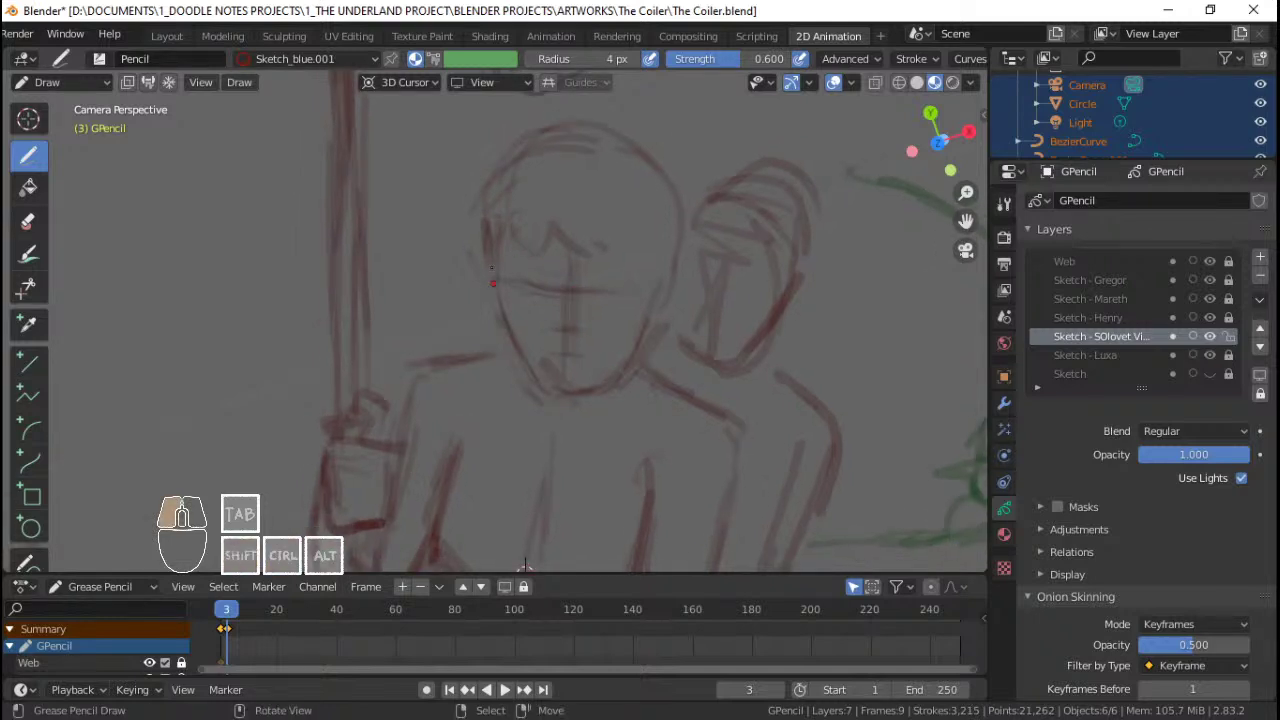
Step: Erase the front figure's old zigzag hairline and draw a new peaked hairline with hair strokes at the sword-side temple
mouse_move(495, 235)
left_mouse_down()
mouse_move(508, 223)
mouse_move(612, 243)
left_mouse_up()
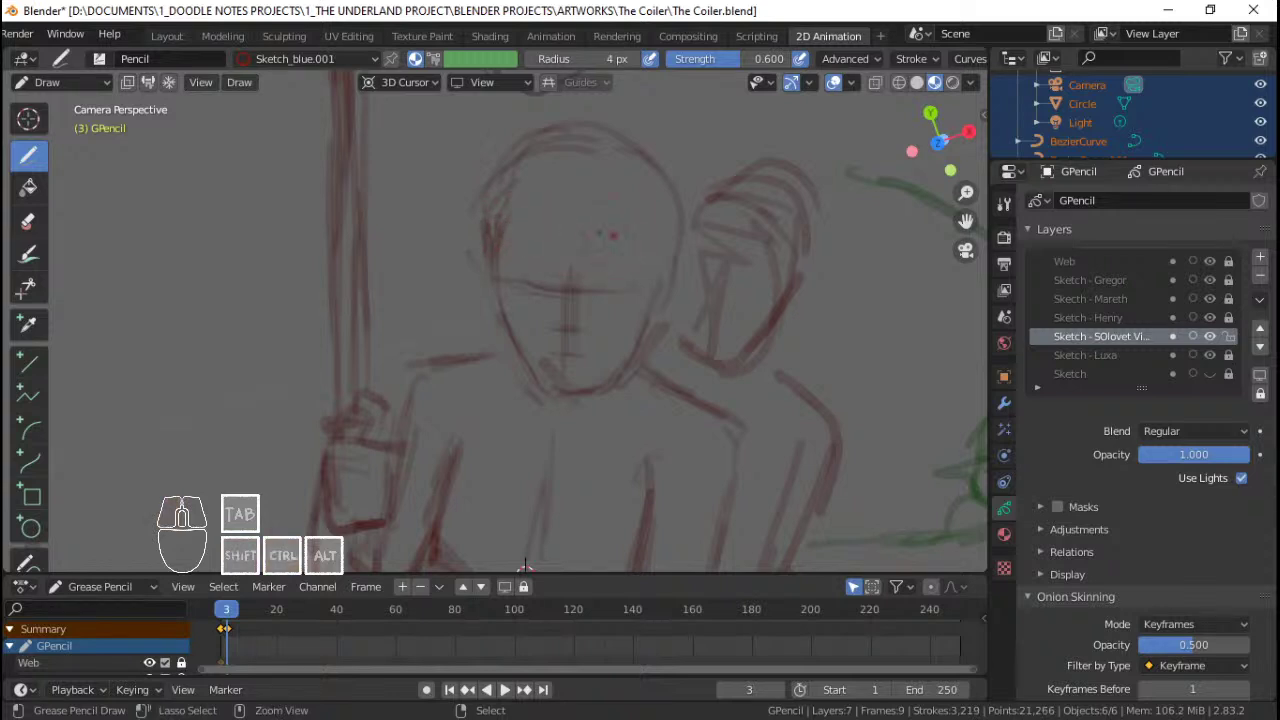
left_click_drag(525, 567, 525, 567)
left_click_drag(530, 221, 513, 230)
mouse_move(553, 206)
left_mouse_down()
mouse_move(533, 219)
mouse_move(621, 238)
left_mouse_up()
left_click_drag(604, 231, 627, 251)
left_click_drag(635, 243, 662, 261)
left_click_drag(575, 202, 614, 246)
mouse_move(573, 200)
left_mouse_down()
mouse_move(580, 212)
mouse_move(568, 204)
left_mouse_up()
left_click_drag(514, 236, 499, 238)
left_click_drag(564, 195, 510, 235)
left_click_drag(478, 162, 485, 251)
Step: Outline the front figure's crown and the side of the head away from the sword, down to the ear
middle_click_drag(574, 152, 555, 226, "shift")
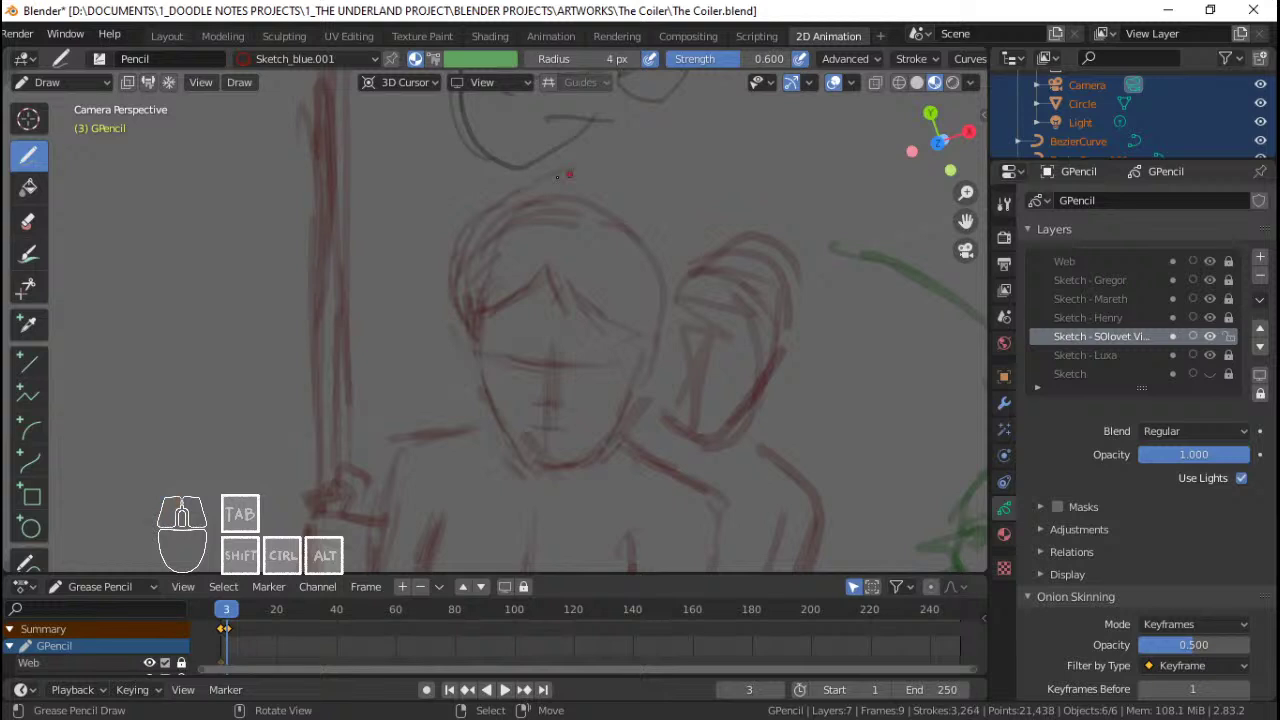
left_click_drag(560, 187, 608, 197)
mouse_move(578, 178)
left_mouse_down()
mouse_move(620, 191)
mouse_move(662, 238)
left_mouse_up()
left_click_drag(652, 226, 677, 291)
left_click_drag(677, 272, 670, 345)
left_click_drag(668, 332, 632, 350)
left_click_drag(642, 348, 637, 364)
left_click_drag(655, 350, 641, 384)
Step: Add more hair strokes across the top of the front figure's head
middle_click_drag(562, 222, 560, 270, "shift")
mouse_move(524, 238)
left_mouse_down()
mouse_move(562, 230)
mouse_move(617, 245)
left_mouse_up()
mouse_move(570, 208)
left_mouse_down()
mouse_move(632, 204)
mouse_move(637, 242)
left_mouse_up()
mouse_move(624, 194)
left_mouse_down()
mouse_move(631, 238)
mouse_move(571, 211)
left_mouse_up()
Step: Draw the front figure's forehead wrinkles and a dark, frowning brow line
mouse_move(588, 270)
middle_mouse_down("ctrl")
mouse_move(580, 362)
mouse_move(560, 270)
middle_mouse_up("ctrl")
mouse_move(535, 360)
middle_mouse_down("shift")
mouse_move(531, 266)
mouse_move(560, 213)
mouse_move(560, 286)
mouse_move(544, 232)
middle_mouse_up("shift")
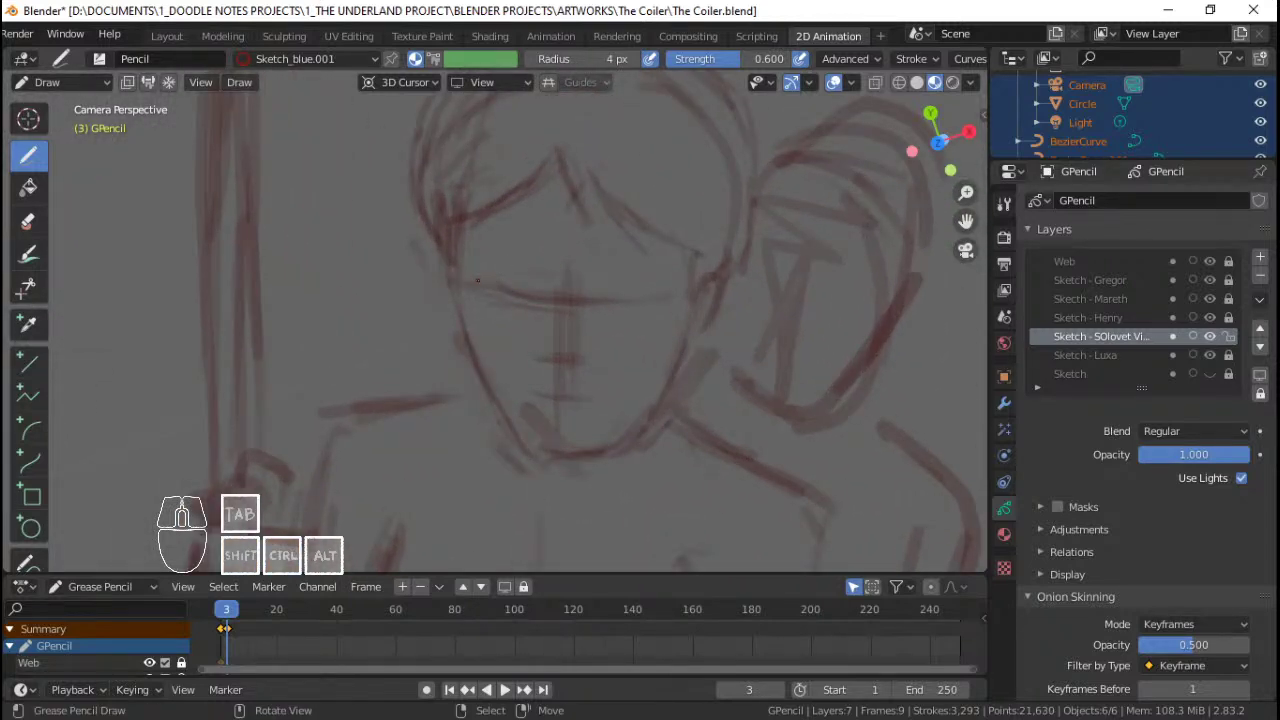
left_click_drag(508, 283, 540, 291)
mouse_move(513, 247)
left_mouse_down()
mouse_move(586, 262)
mouse_move(556, 241)
mouse_move(602, 241)
left_mouse_up()
left_click_drag(550, 300, 541, 300)
mouse_move(472, 281)
left_mouse_down()
mouse_move(597, 302)
mouse_move(658, 292)
mouse_move(602, 300)
left_mouse_up()
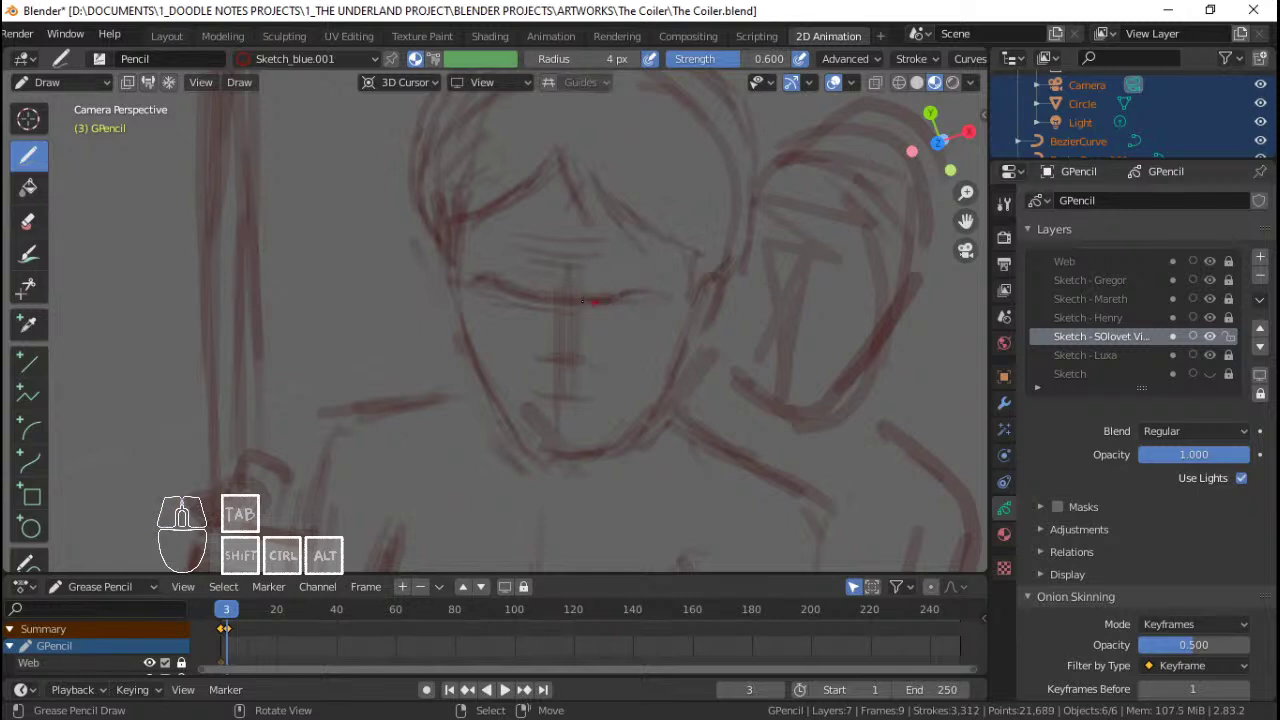
Step: Draw both of the front figure's eyes beneath the brow, with creases under them
mouse_move(484, 292)
left_mouse_down()
mouse_move(508, 294)
mouse_move(507, 316)
left_mouse_up()
left_click_drag(492, 305, 524, 313)
left_click_drag(600, 299, 630, 294)
left_click_drag(575, 299, 612, 299)
left_click_drag(545, 296, 580, 299)
left_click_drag(501, 298, 525, 306)
left_click_drag(603, 318, 631, 319)
mouse_move(629, 319)
left_mouse_down()
mouse_move(645, 314)
mouse_move(634, 297)
mouse_move(650, 305)
mouse_move(630, 312)
left_mouse_up()
mouse_move(539, 314)
left_mouse_down()
mouse_move(525, 326)
mouse_move(584, 320)
mouse_move(610, 335)
left_mouse_up()
middle_click_drag(617, 346, 612, 382, "ctrl")
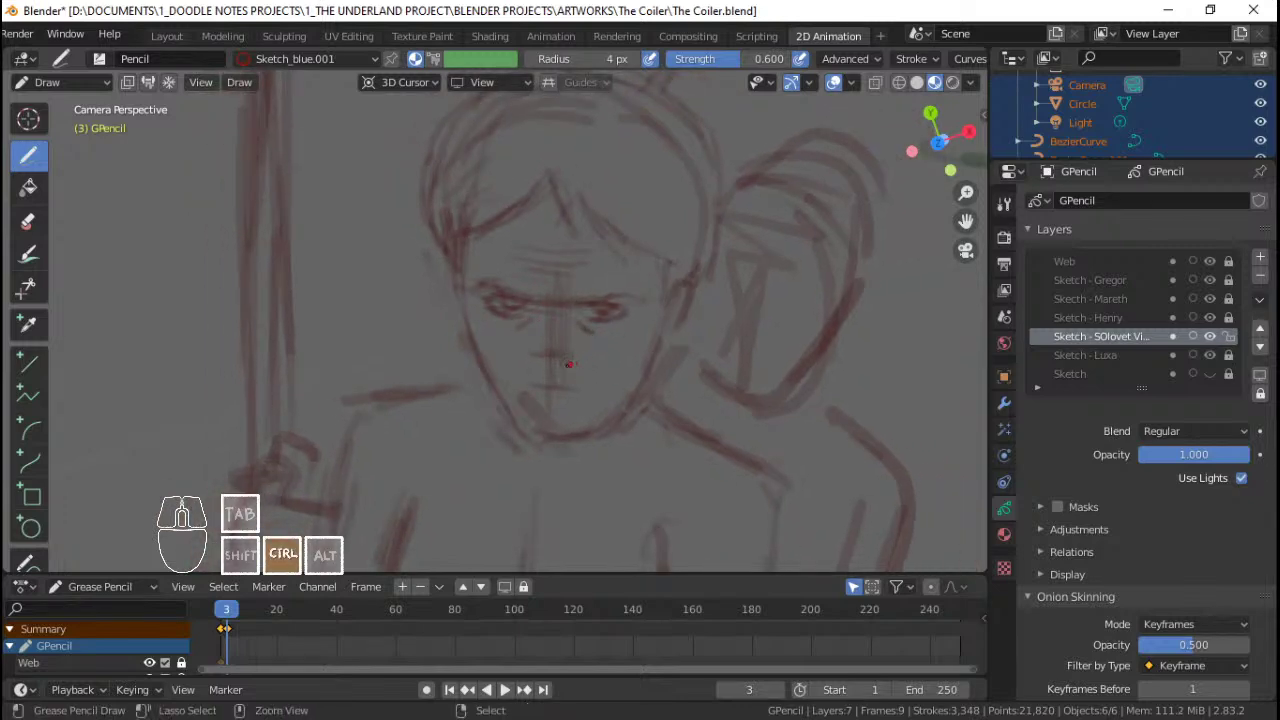
Step: Darken the front figure's sword-side cheek outline from temple to jaw and undo the last strokes
middle_click_drag(560, 350, 556, 300, "ctrl")
middle_click_drag(540, 310, 545, 299, "shift")
left_click_drag(470, 221, 461, 276)
left_click_drag(457, 250, 460, 312)
left_click_drag(457, 299, 481, 371)
left_click_drag(481, 371, 508, 409)
left_click_drag(475, 329, 479, 351)
key("ctrl+z")
key("ctrl+z")
key("ctrl+z")
key("ctrl+z")
key("ctrl+z")
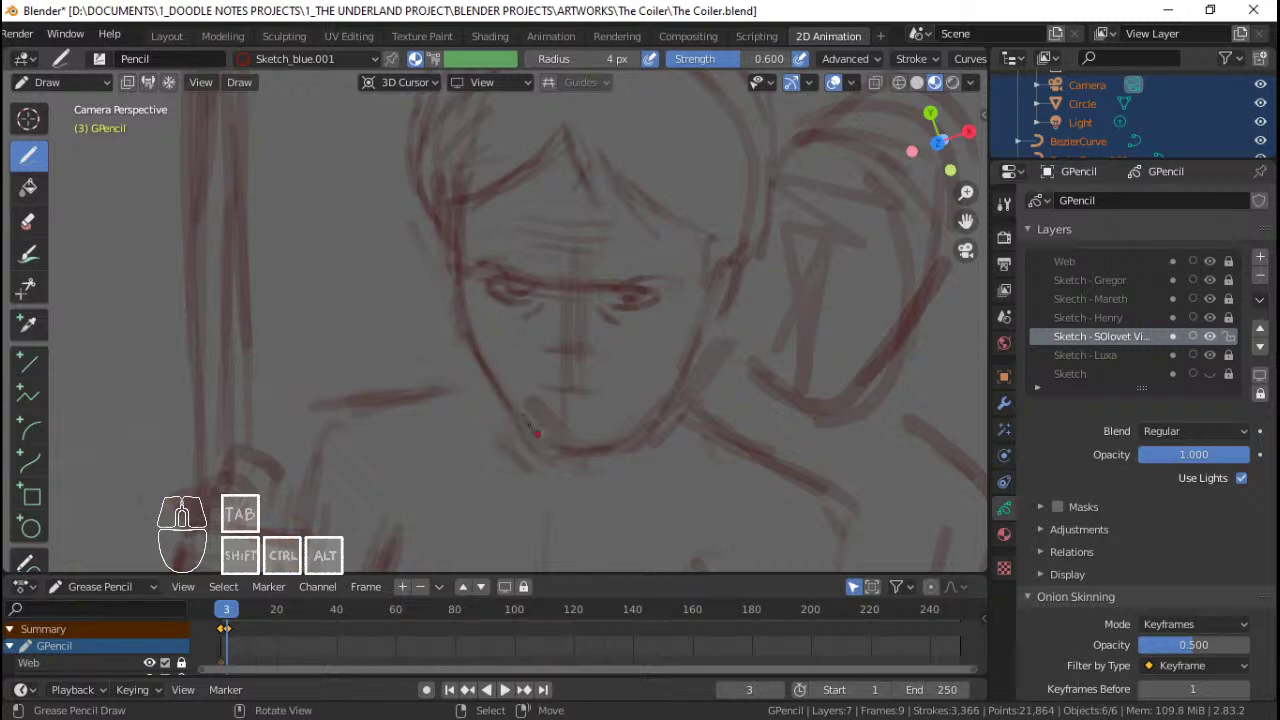
Step: Darken the front figure's chin and the jaw away from the sword, up to the ear
left_click_drag(536, 440, 538, 444)
mouse_move(520, 420)
left_mouse_down()
mouse_move(572, 451)
mouse_move(628, 436)
left_mouse_up()
left_click_drag(622, 432, 640, 424)
left_click_drag(642, 426, 662, 402)
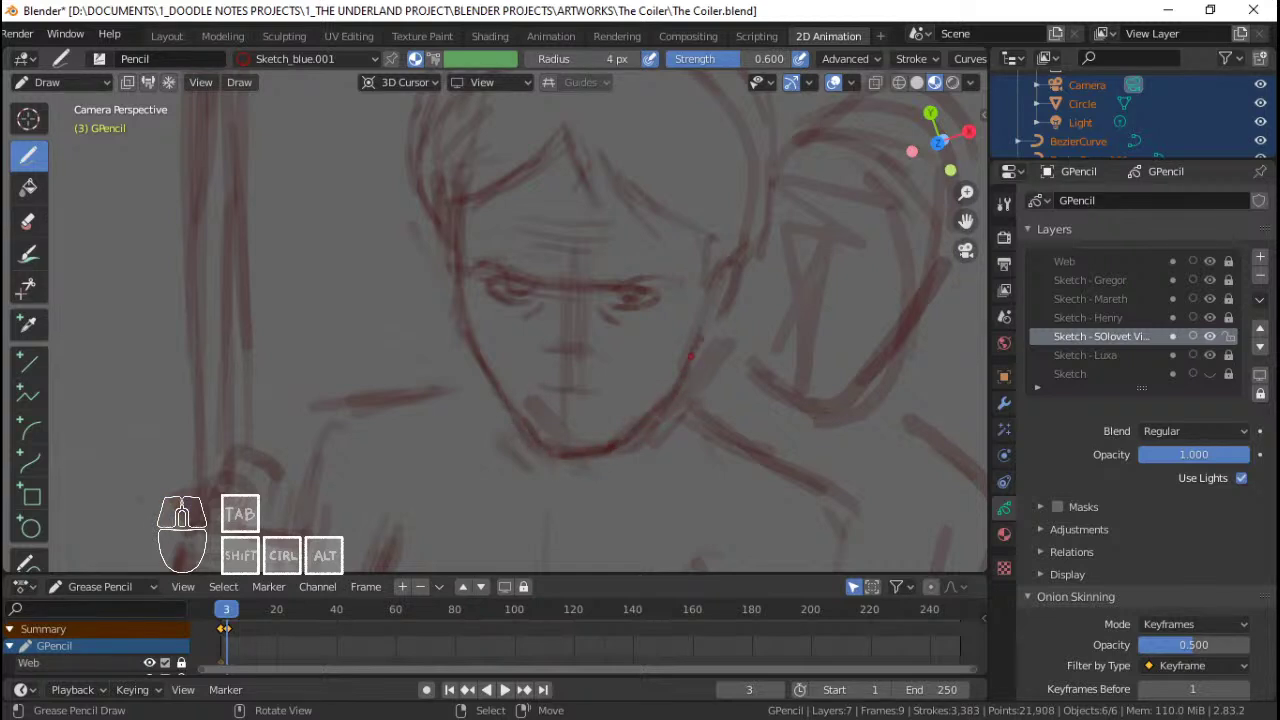
left_click_drag(721, 302, 712, 268)
left_click_drag(720, 344, 711, 328)
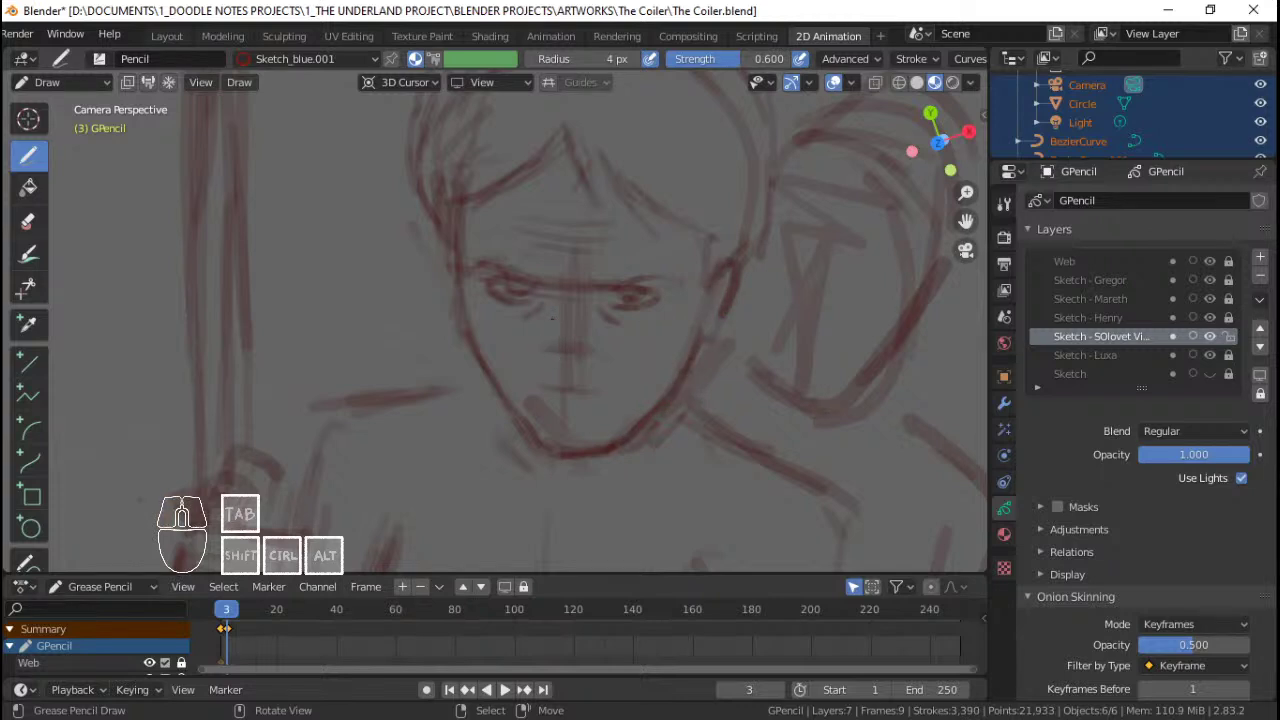
Step: Draw the front figure's nose and add crease strokes between the brows and on the cheeks
mouse_move(550, 320)
left_mouse_down()
mouse_move(566, 382)
mouse_move(590, 375)
left_mouse_up()
mouse_move(562, 376)
left_mouse_down()
mouse_move(590, 371)
mouse_move(575, 383)
left_mouse_up()
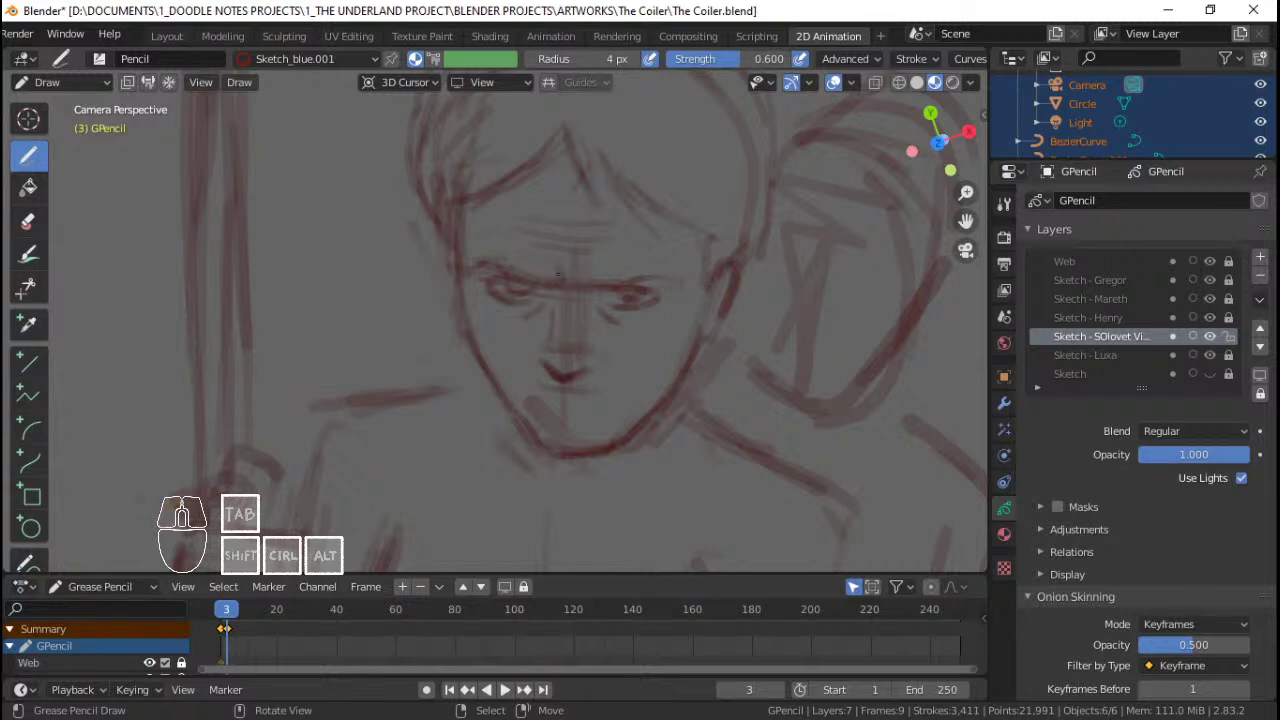
key("ctrl+z")
mouse_move(554, 273)
left_mouse_down()
mouse_move(560, 292)
mouse_move(583, 289)
mouse_move(502, 328)
left_mouse_up()
left_click(576, 291)
scroll(565, 326, "down", 1)
left_click_drag(598, 316, 615, 326)
left_click_drag(612, 322, 629, 333)
Step: Draw the front figure's frowning mouth with shading strokes around the lips
middle_click_drag(620, 345, 617, 315, "shift")
left_click_drag(543, 330, 523, 335)
left_click_drag(540, 331, 531, 336)
left_click_drag(538, 334, 611, 346)
mouse_move(607, 342)
left_mouse_down()
mouse_move(613, 353)
mouse_move(590, 365)
left_mouse_up()
mouse_move(533, 362)
left_mouse_down()
mouse_move(614, 367)
mouse_move(572, 375)
left_mouse_up()
mouse_move(580, 388)
middle_mouse_down("ctrl")
mouse_move(536, 420)
mouse_move(491, 420)
mouse_move(500, 520)
mouse_move(537, 503)
mouse_move(534, 463)
mouse_move(543, 505)
middle_mouse_up("ctrl")
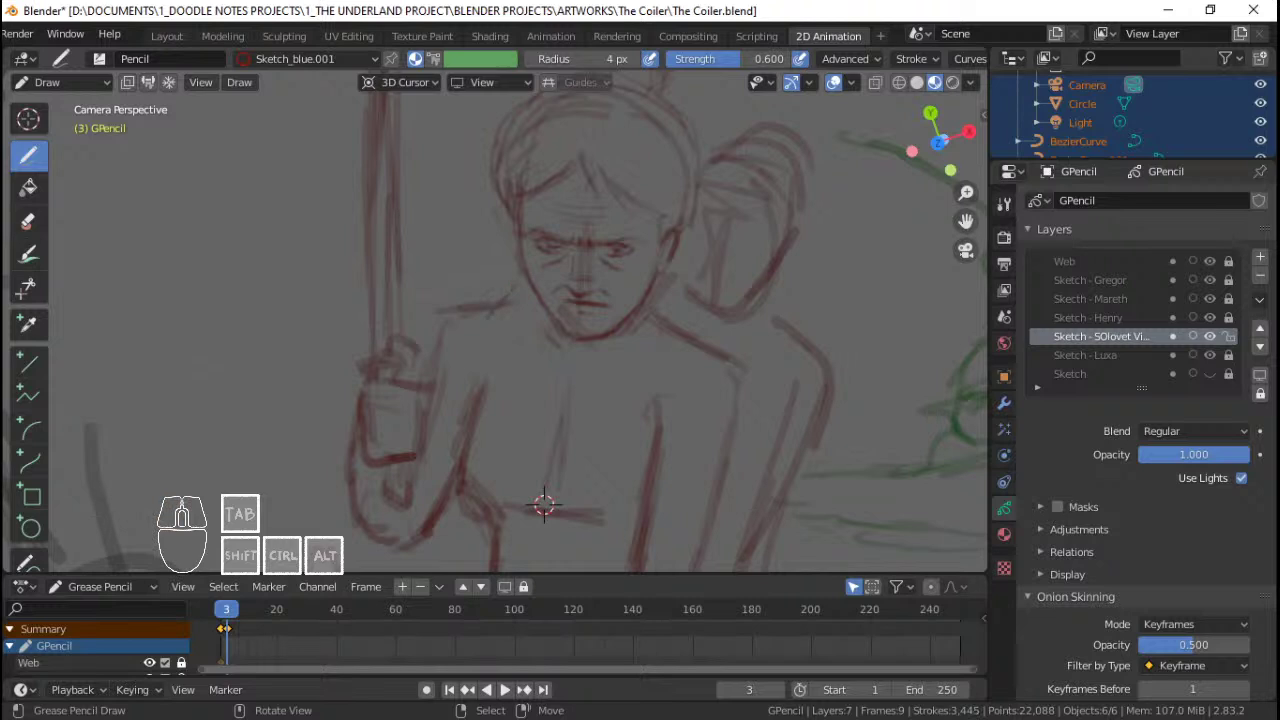
Step: Draw a curved neckline beneath the front figure's chin
left_click_drag(519, 285, 523, 268)
mouse_move(547, 314)
left_mouse_down()
mouse_move(569, 358)
mouse_move(584, 359)
left_mouse_up()
left_click_drag(570, 361, 598, 357)
left_click_drag(598, 358, 611, 347)
left_click_drag(603, 354, 622, 333)
Step: Darken the front figure's torso edge beside the sword arm, from the armpit down to the waist
mouse_move(590, 315)
middle_mouse_down("ctrl")
mouse_move(568, 370)
mouse_move(528, 348)
mouse_move(527, 388)
middle_mouse_up("ctrl")
mouse_move(527, 375)
middle_mouse_down("shift")
mouse_move(530, 401)
mouse_move(530, 300)
mouse_move(530, 362)
mouse_move(530, 312)
mouse_move(538, 338)
middle_mouse_up("shift")
middle_click_drag(538, 338, 536, 342, "ctrl")
mouse_move(536, 342)
middle_mouse_down("shift")
mouse_move(528, 391)
mouse_move(534, 350)
middle_mouse_up("shift")
middle_click_drag(545, 400, 530, 292, "shift")
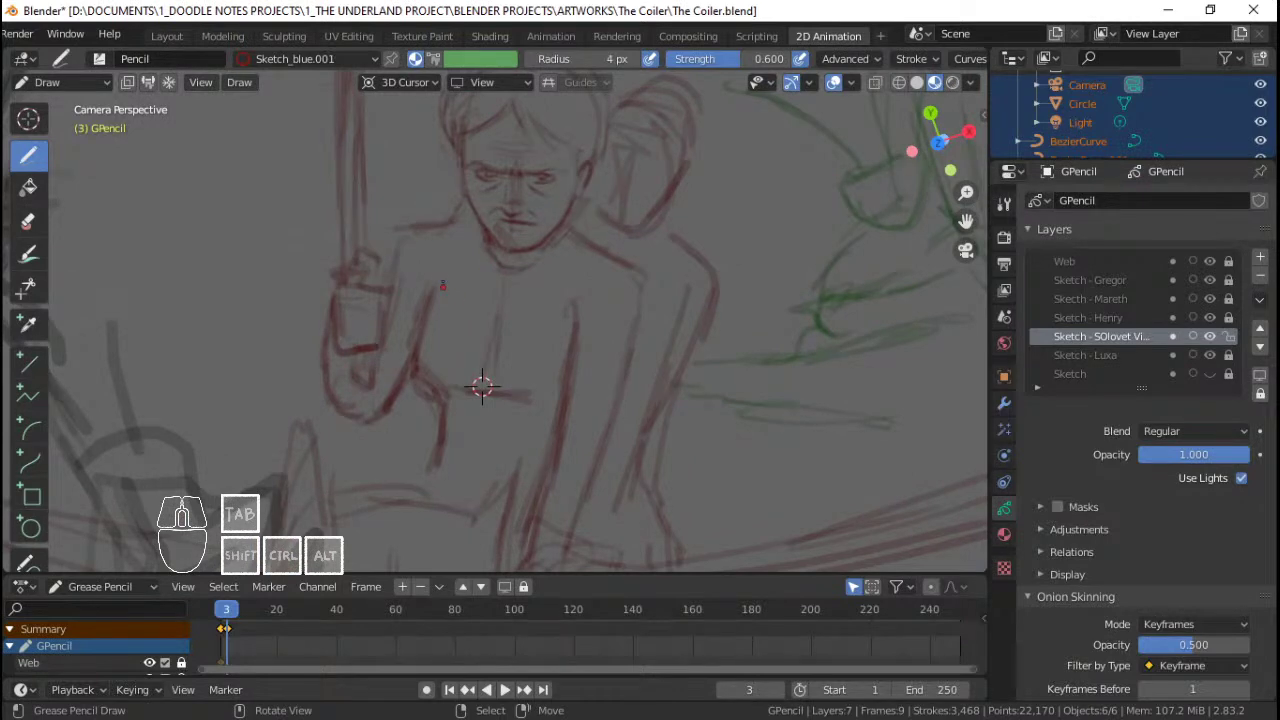
left_click_drag(429, 322, 420, 354)
left_click_drag(417, 350, 430, 390)
left_click_drag(424, 382, 438, 424)
left_click_drag(439, 412, 434, 440)
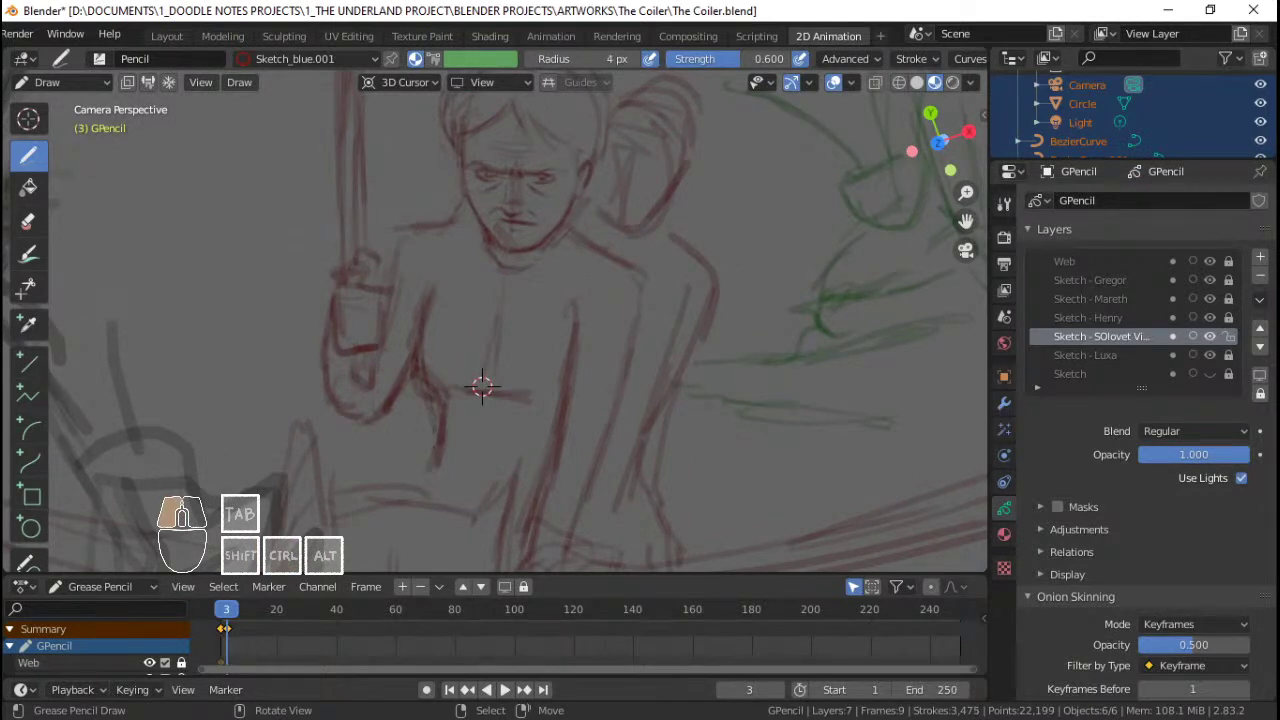
mouse_move(424, 325)
left_mouse_down()
mouse_move(415, 368)
mouse_move(428, 396)
left_mouse_up()
mouse_move(424, 325)
left_mouse_down()
mouse_move(418, 368)
mouse_move(434, 404)
left_mouse_up()
Step: Sketch light strokes across the front figure's chest and erase the rough torso line beneath the shoulder away from the sword
left_click(441, 299)
mouse_move(442, 299)
left_mouse_down()
mouse_move(497, 298)
mouse_move(558, 322)
left_mouse_up()
left_click_drag(512, 301, 536, 314)
mouse_move(538, 315)
left_mouse_down()
mouse_move(552, 324)
mouse_move(491, 304)
mouse_move(548, 322)
left_mouse_up()
mouse_move(638, 314)
middle_mouse_down("shift")
mouse_move(603, 271)
mouse_move(586, 312)
middle_mouse_up("shift")
left_click_drag(526, 284, 510, 402, "ctrl")
middle_click_drag(538, 233, 518, 227, "shift")
mouse_move(441, 331)
middle_mouse_down("ctrl")
mouse_move(414, 400)
mouse_move(424, 432)
middle_mouse_up("ctrl")
left_click(424, 432)
Step: Darken the front figure's curved neckline below the jaw and add a stroke at the sword-side shoulder
left_click_drag(483, 269, 537, 214)
left_click_drag(528, 238, 538, 212)
left_click_drag(405, 197, 426, 248)
Step: Draw a dark oval shoulder pad with an inner contour on the front figure's shoulder away from the sword
left_click_drag(559, 257, 575, 251)
mouse_move(562, 242)
left_mouse_down()
mouse_move(576, 251)
mouse_move(551, 334)
mouse_move(557, 360)
mouse_move(591, 375)
left_mouse_up()
left_click_drag(595, 391, 607, 396)
left_click_drag(553, 298, 624, 392)
left_click_drag(598, 260, 638, 284)
mouse_move(634, 281)
left_mouse_down()
mouse_move(654, 305)
mouse_move(644, 368)
left_mouse_up()
left_click_drag(590, 260, 626, 275)
left_click_drag(572, 274, 552, 326)
left_click_drag(558, 322, 622, 390)
left_click_drag(590, 262, 575, 364)
mouse_move(580, 260)
left_mouse_down()
mouse_move(571, 268)
mouse_move(606, 387)
mouse_move(631, 387)
left_mouse_up()
mouse_move(629, 384)
left_mouse_down()
mouse_move(651, 343)
mouse_move(606, 270)
mouse_move(583, 300)
mouse_move(587, 343)
left_mouse_up()
left_click_drag(581, 321, 628, 382)
left_click_drag(596, 287, 615, 375)
mouse_move(607, 368)
left_mouse_down()
mouse_move(630, 379)
mouse_move(607, 375)
left_mouse_up()
Step: Outline the front figure's rounded sword-side shoulder with shading strokes and add short strokes down the middle of the chest
middle_click_drag(402, 230, 464, 236, "shift")
mouse_move(416, 240)
left_mouse_down()
mouse_move(371, 307)
mouse_move(397, 273)
mouse_move(372, 242)
left_mouse_up()
left_click_drag(375, 240, 356, 304)
left_click_drag(369, 247, 352, 284)
mouse_move(366, 252)
left_mouse_down()
mouse_move(357, 278)
mouse_move(376, 266)
left_mouse_up()
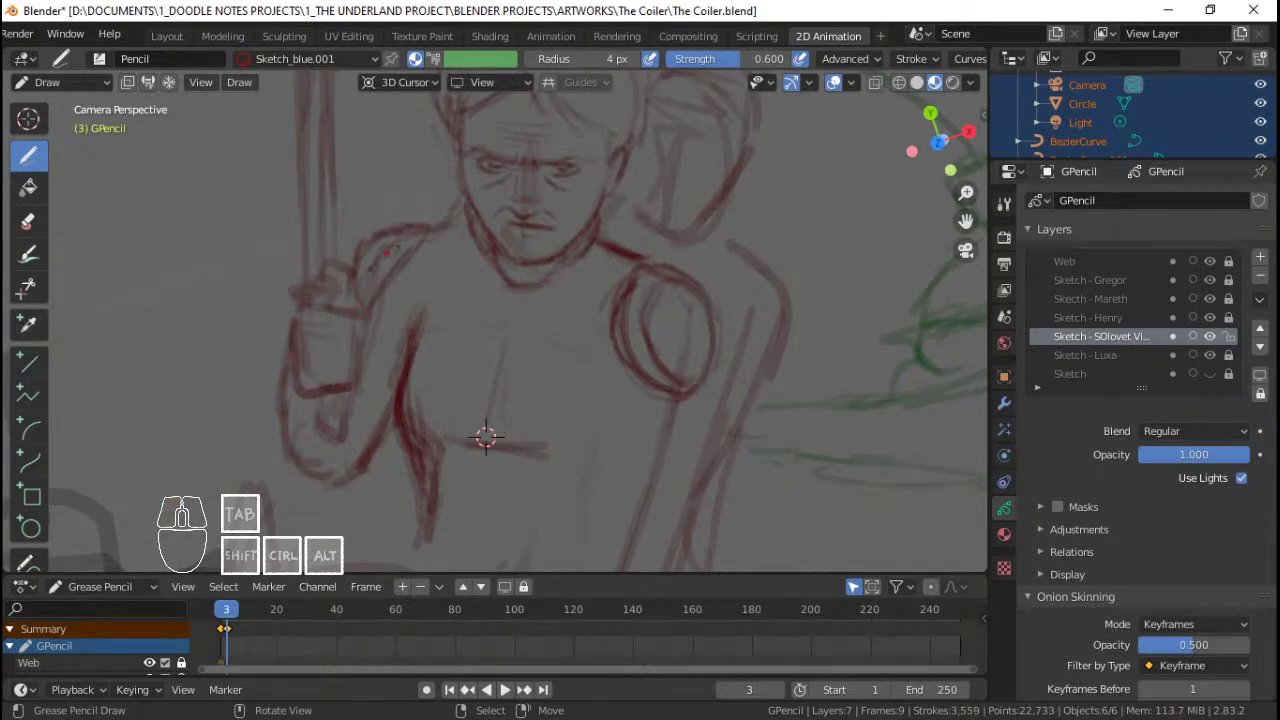
mouse_move(445, 314)
middle_mouse_down("ctrl")
mouse_move(447, 334)
mouse_move(418, 274)
middle_mouse_up("ctrl")
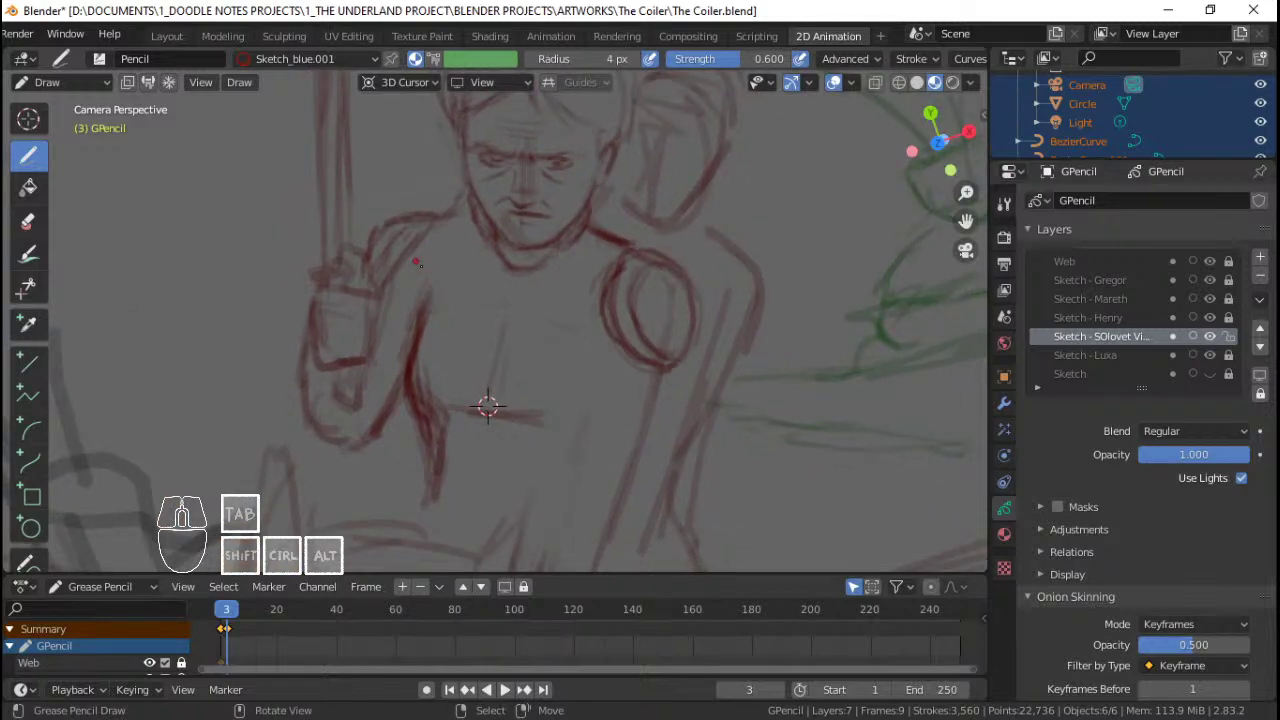
mouse_move(509, 283)
left_mouse_down()
mouse_move(530, 278)
mouse_move(511, 305)
left_mouse_up()
left_click_drag(508, 328, 506, 342)
Step: Draw the front figure's lowered arm beneath the oval shoulder pad, ending in a cuff at the wrist
middle_click_drag(510, 200, 530, 298, "ctrl")
mouse_move(530, 298)
middle_mouse_down("shift")
mouse_move(546, 294)
mouse_move(538, 277)
middle_mouse_up("shift")
middle_click_drag(585, 366, 573, 304, "shift")
left_click_drag(575, 262, 556, 371)
left_click_drag(627, 278, 625, 318)
mouse_move(623, 290)
left_mouse_down()
mouse_move(621, 326)
mouse_move(626, 312)
left_mouse_up()
left_click_drag(622, 318, 620, 354)
mouse_move(630, 354)
left_mouse_down()
mouse_move(628, 370)
mouse_move(578, 400)
mouse_move(590, 400)
left_mouse_up()
left_click_drag(574, 402, 611, 406)
Step: Add small dark strokes to the front figure's pupils and erase parts of both eyes
mouse_move(570, 382)
middle_mouse_down("ctrl")
mouse_move(560, 406)
mouse_move(580, 347)
mouse_move(568, 428)
mouse_move(560, 354)
middle_mouse_up("ctrl")
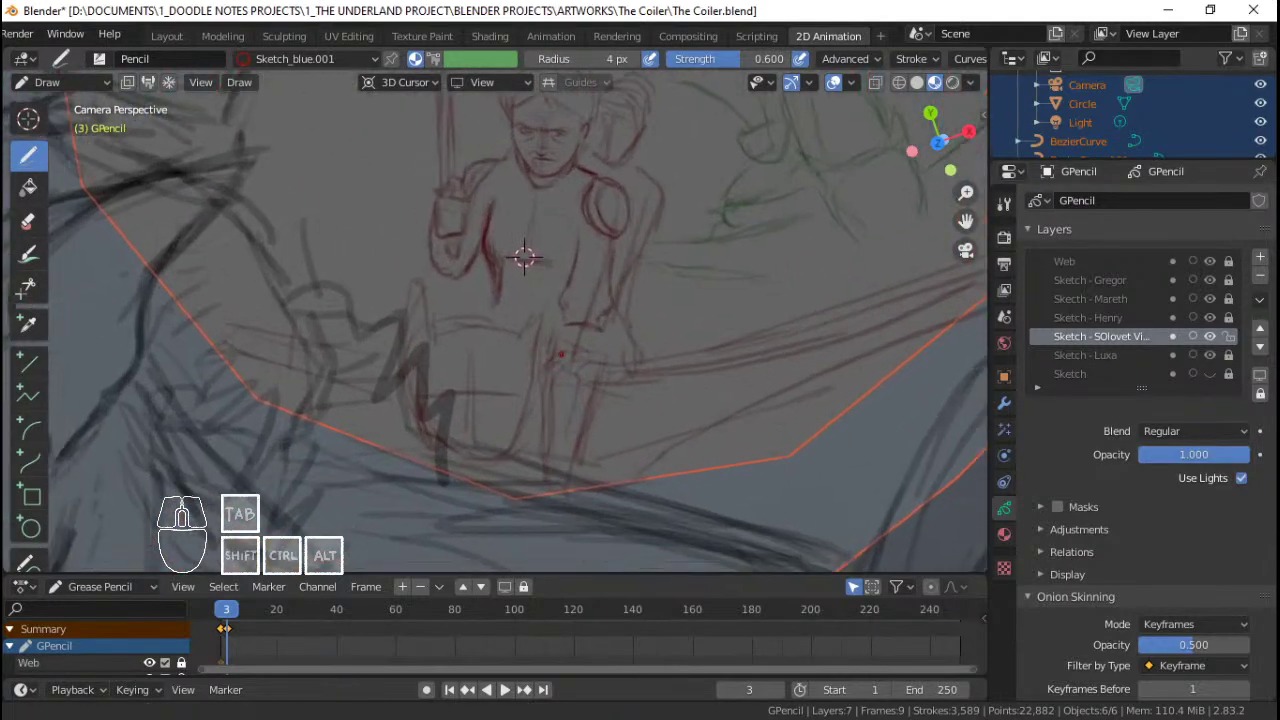
middle_click_drag(524, 257, 517, 289, "ctrl")
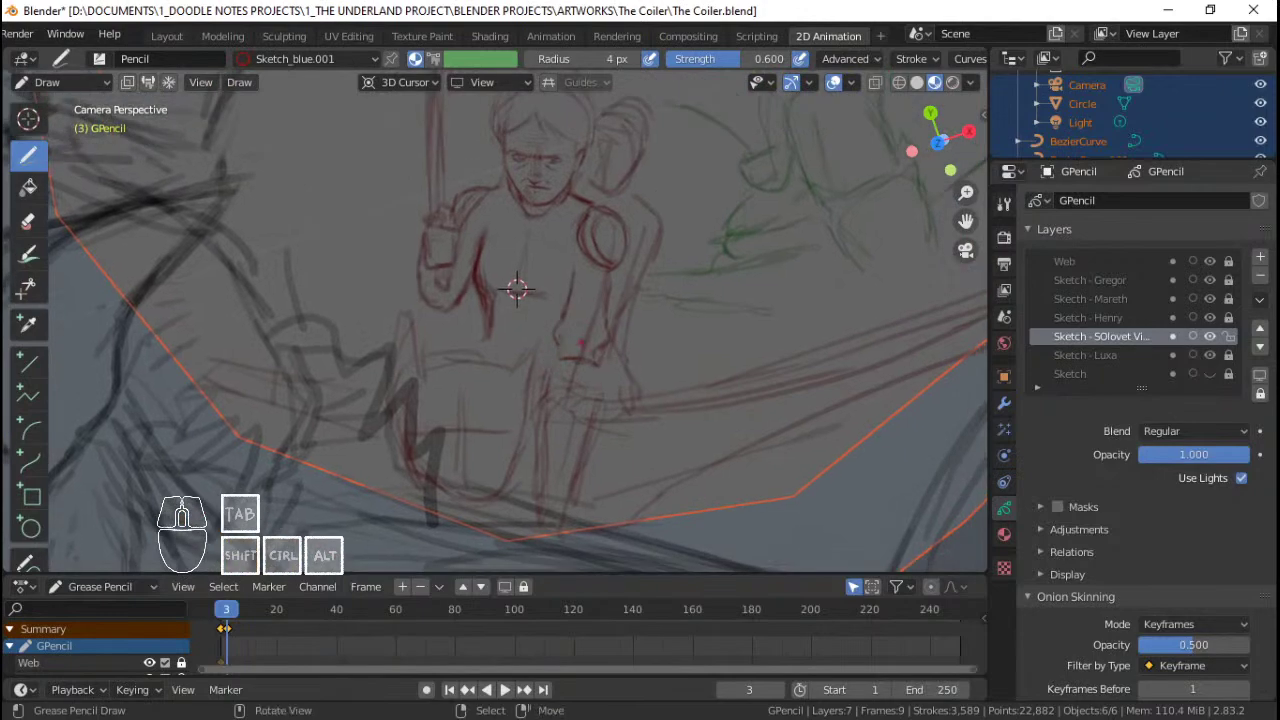
mouse_move(601, 328)
middle_mouse_down("ctrl")
mouse_move(541, 440)
mouse_move(540, 298)
mouse_move(535, 349)
middle_mouse_up("ctrl")
mouse_move(535, 349)
middle_mouse_down("ctrl")
mouse_move(534, 262)
mouse_move(522, 322)
middle_mouse_up("ctrl")
mouse_move(522, 322)
middle_mouse_down("ctrl")
mouse_move(530, 237)
mouse_move(512, 272)
middle_mouse_up("ctrl")
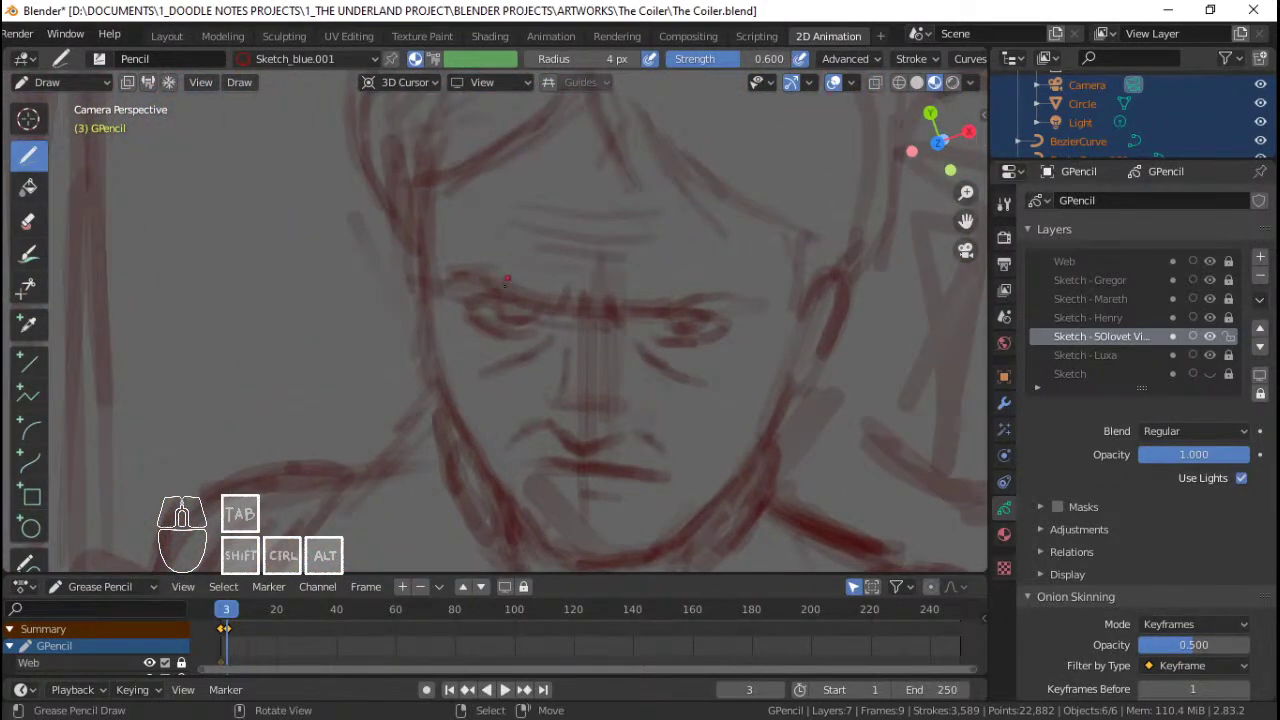
left_click_drag(504, 308, 520, 314)
left_click_drag(520, 298, 528, 311)
left_click_drag(680, 317, 688, 325)
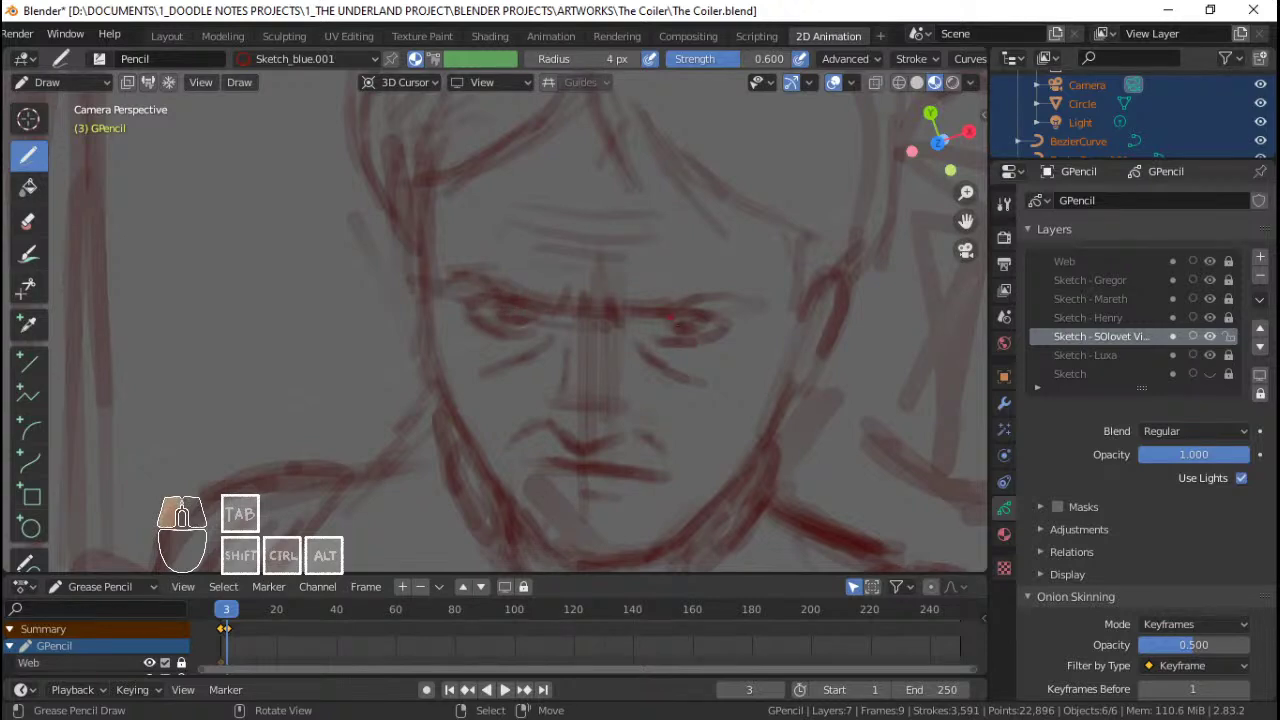
left_click_drag(530, 312, 502, 325, "ctrl")
left_click_drag(671, 322, 690, 322, "ctrl")
Step: Try darkening the upper lids and pupils of the front figure's eyes, and undo those strokes
mouse_move(484, 291)
left_mouse_down()
mouse_move(512, 314)
mouse_move(521, 305)
left_mouse_up()
left_click_drag(512, 302, 518, 309)
left_click_drag(672, 324, 682, 328)
left_click_drag(668, 322, 692, 315)
left_click_drag(679, 321, 689, 316)
mouse_move(628, 388)
middle_mouse_down("ctrl")
mouse_move(570, 434)
mouse_move(632, 292)
mouse_move(543, 259)
middle_mouse_up("ctrl")
key("ctrl+z")
key("ctrl+z")
key("ctrl+z")
key("ctrl+z")
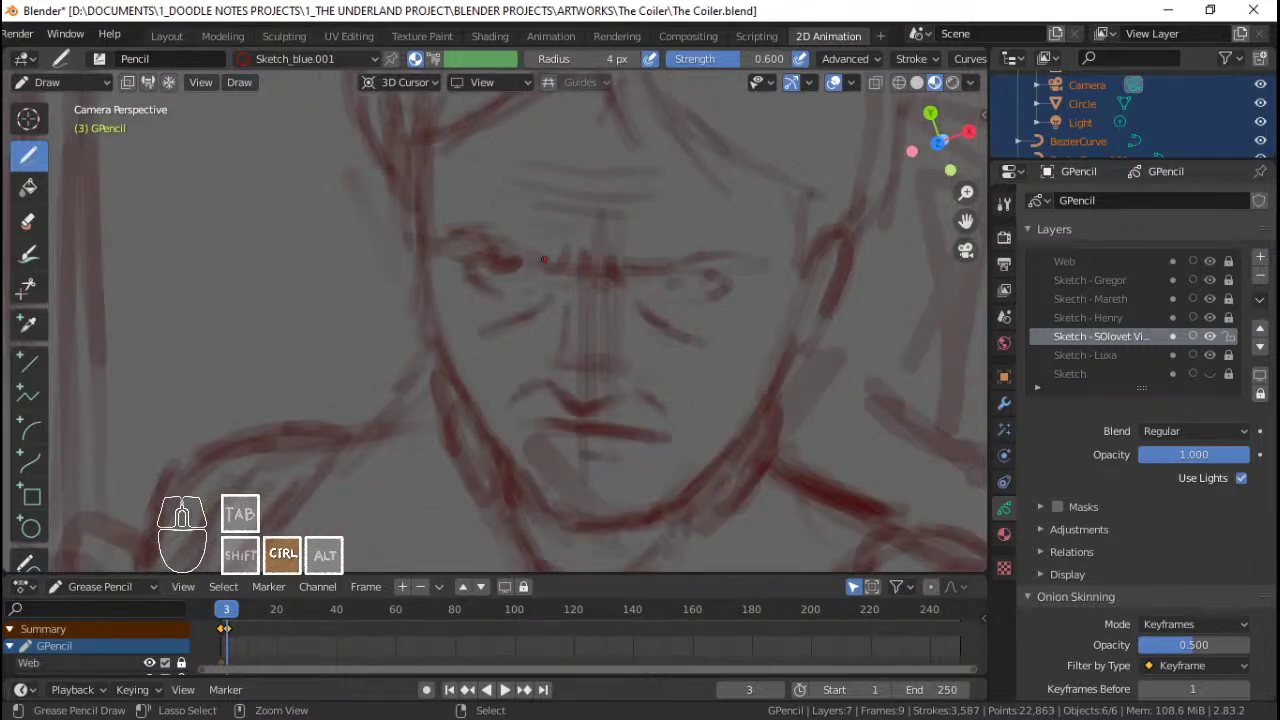
key("ctrl+z")
key("ctrl+z")
key("ctrl+z")
key("ctrl+z")
key("ctrl+z")
key("ctrl+z")
Step: Sketch short strokes in both of the front figure's eyes and erase the dark marks and lower lids
left_click_drag(487, 279, 500, 284)
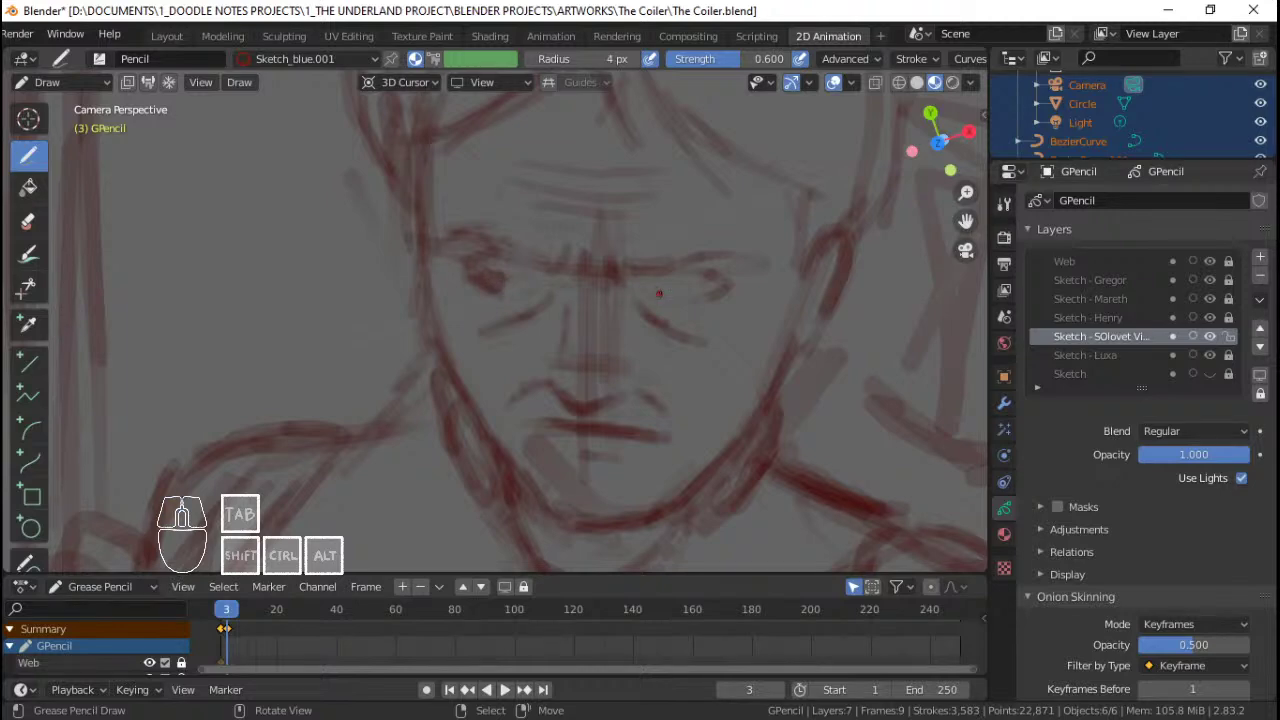
left_click_drag(659, 293, 708, 298)
mouse_move(665, 305)
middle_mouse_down("ctrl")
mouse_move(516, 435)
mouse_move(491, 423)
mouse_move(494, 349)
mouse_move(493, 457)
middle_mouse_up("ctrl")
middle_click_drag(556, 268, 562, 264, "ctrl")
left_click_drag(506, 289, 482, 288, "ctrl")
left_click_drag(614, 308, 652, 290, "ctrl")
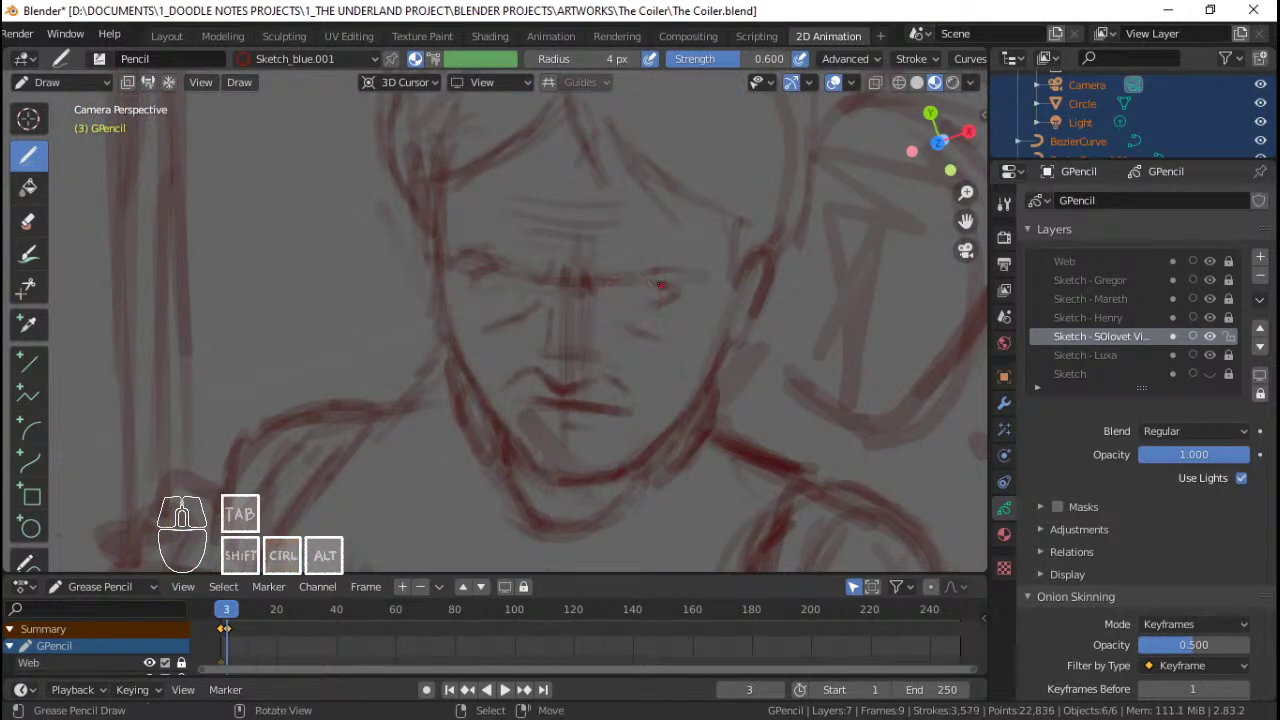
Step: Redraw the front figure's narrowed eyes with small pupils and lower lids beneath the brow line
left_click(509, 279)
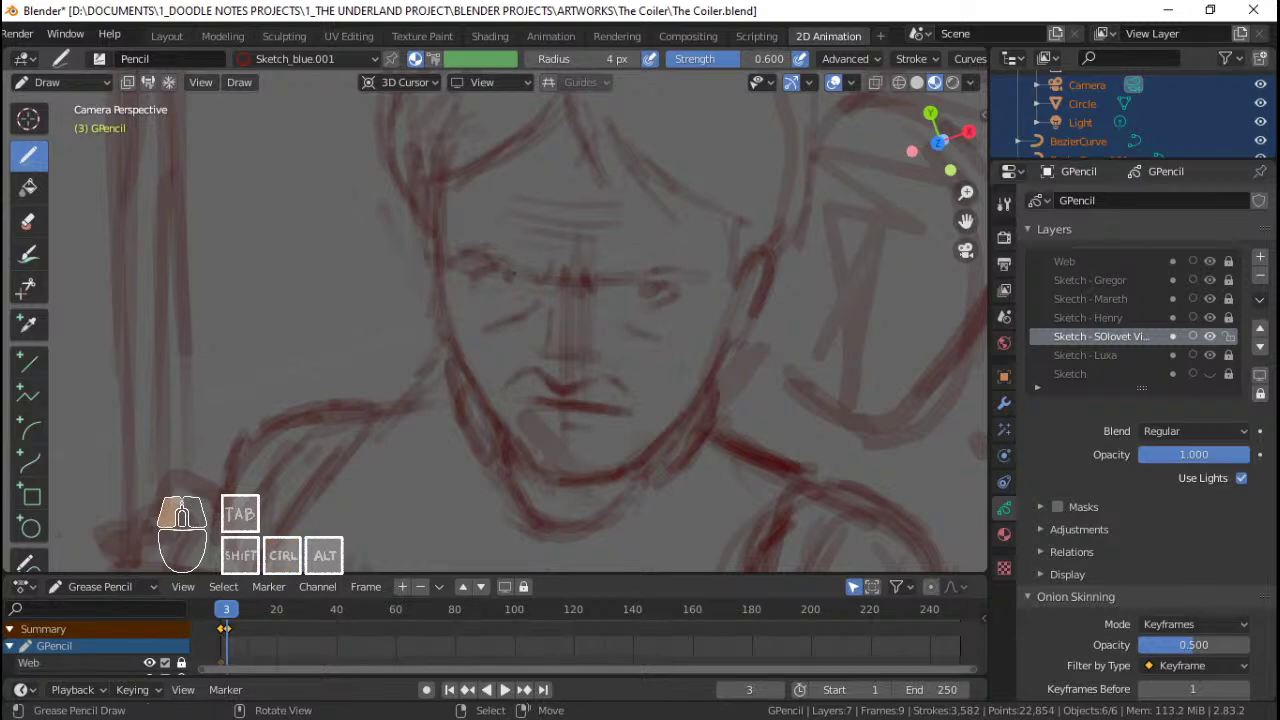
left_click_drag(513, 274, 526, 285)
left_click_drag(508, 274, 525, 288)
left_click_drag(482, 292, 506, 297)
left_click_drag(486, 294, 508, 295)
left_click_drag(643, 288, 650, 293)
left_click_drag(515, 285, 503, 281)
Step: Erase the upright sword together with the raised forearm and hand holding it
mouse_move(573, 262)
middle_mouse_down("ctrl")
mouse_move(573, 345)
mouse_move(480, 450)
mouse_move(485, 338)
mouse_move(545, 220)
middle_mouse_up("ctrl")
mouse_move(430, 230)
middle_mouse_down("shift")
mouse_move(455, 209)
mouse_move(512, 249)
mouse_move(543, 320)
middle_mouse_up("shift")
mouse_move(472, 120)
left_mouse_down("ctrl")
mouse_move(466, 414)
mouse_move(488, 456)
mouse_move(494, 447)
left_mouse_up("ctrl")
middle_click_drag(500, 442, 484, 297, "shift")
left_click_drag(554, 300, 556, 297, "ctrl")
Step: Redraw the front figure's torso edge and outer shoulder contour where the raised arm was removed
left_click_drag(506, 256, 517, 362)
left_click_drag(523, 326, 516, 364)
left_click_drag(486, 203, 479, 215)
left_click_drag(479, 218, 474, 238)
Step: Erase the rounded outline beneath the front figure and draw a new curved contour running into the lap
mouse_move(550, 240)
middle_mouse_down("ctrl")
mouse_move(568, 312)
mouse_move(518, 300)
mouse_move(405, 346)
middle_mouse_up("ctrl")
left_click_drag(443, 392, 444, 396, "shift")
mouse_move(434, 348)
left_mouse_down("ctrl")
mouse_move(423, 367)
mouse_move(481, 381)
mouse_move(393, 338)
mouse_move(456, 338)
mouse_move(472, 366)
left_mouse_up("ctrl")
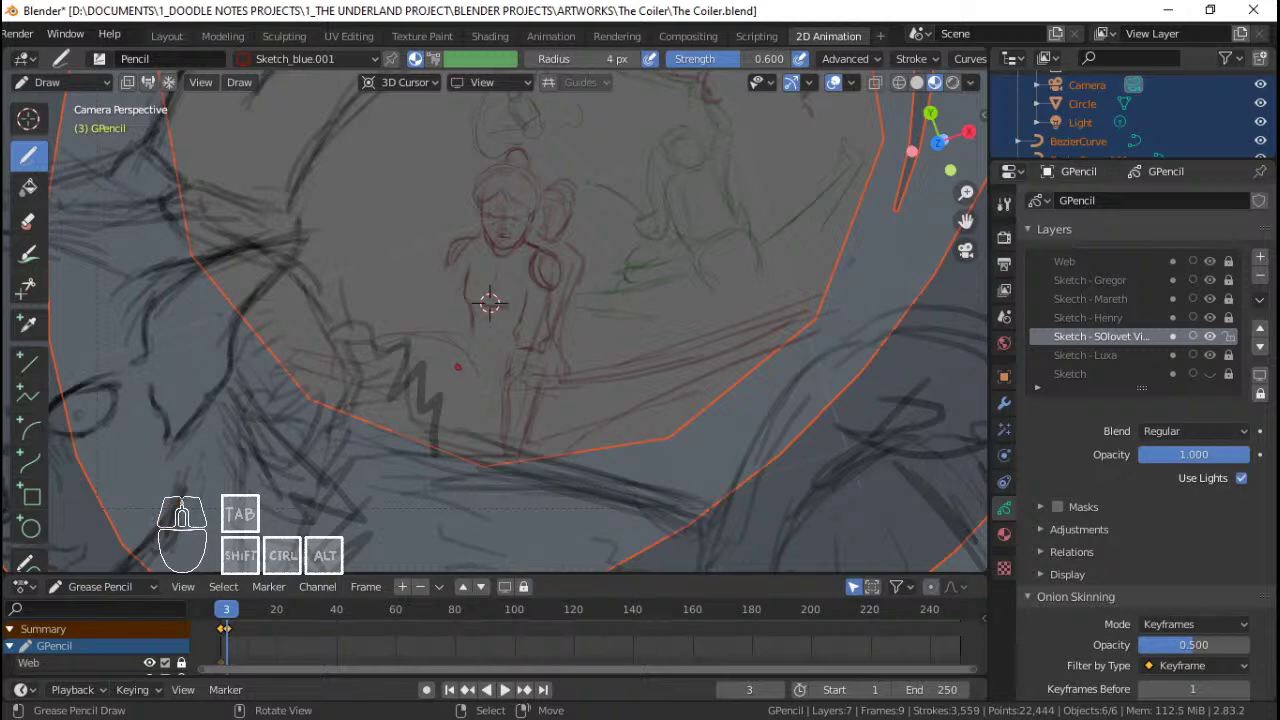
left_click(489, 302)
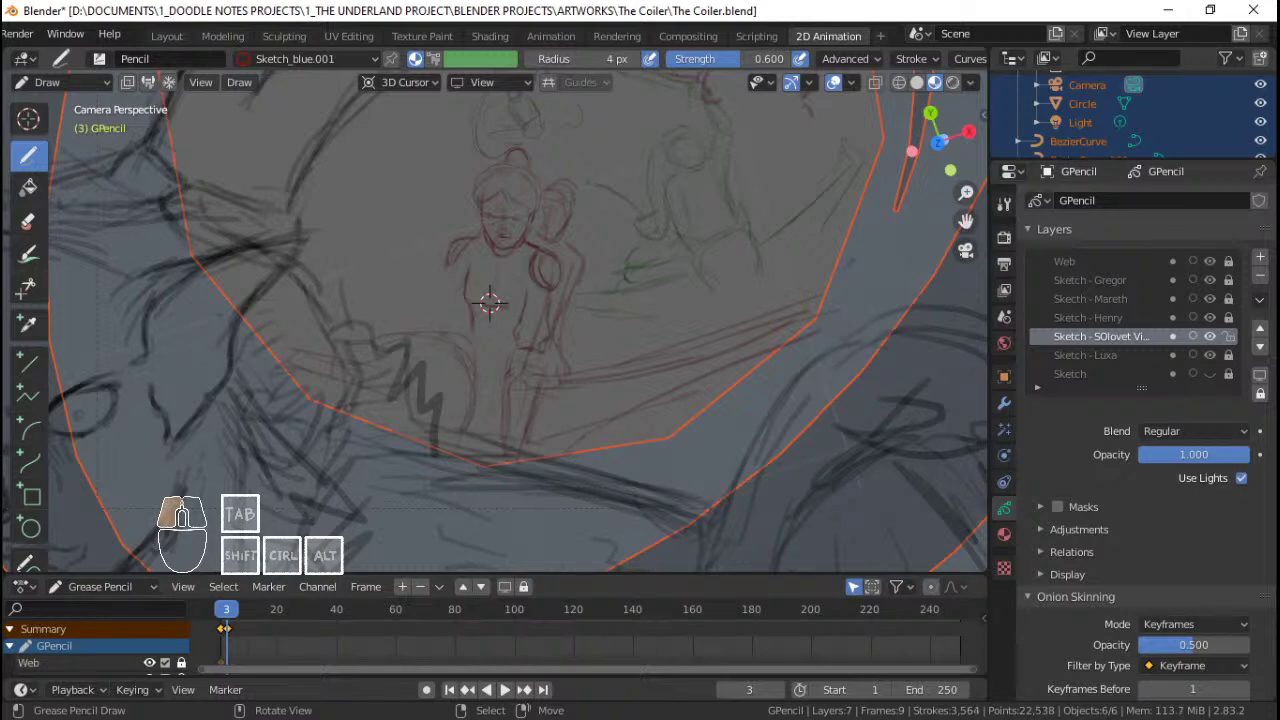
Step: Strengthen the long wing-like line extending past the figures and draw a small oval form with strokes beneath its outer part
mouse_move(480, 387)
left_mouse_down()
mouse_move(564, 392)
mouse_move(668, 348)
left_mouse_up()
left_click_drag(584, 372, 616, 369)
mouse_move(648, 354)
left_mouse_down()
mouse_move(672, 348)
mouse_move(706, 410)
mouse_move(684, 420)
left_mouse_up()
left_click_drag(676, 423, 640, 437)
left_click_drag(456, 380, 500, 388)
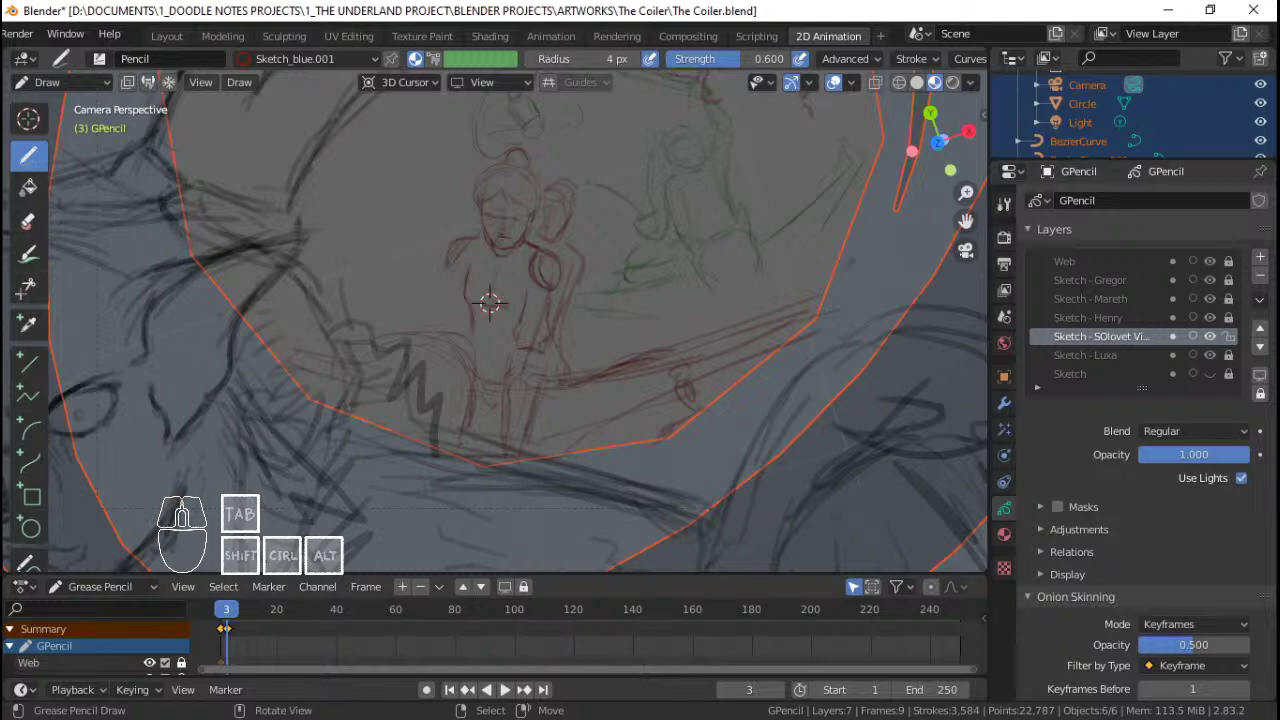
Step: Sketch a lowered arm from the front figure's unpadded shoulder to the seat, with strokes for the hand and leg
left_click_drag(437, 328, 446, 350)
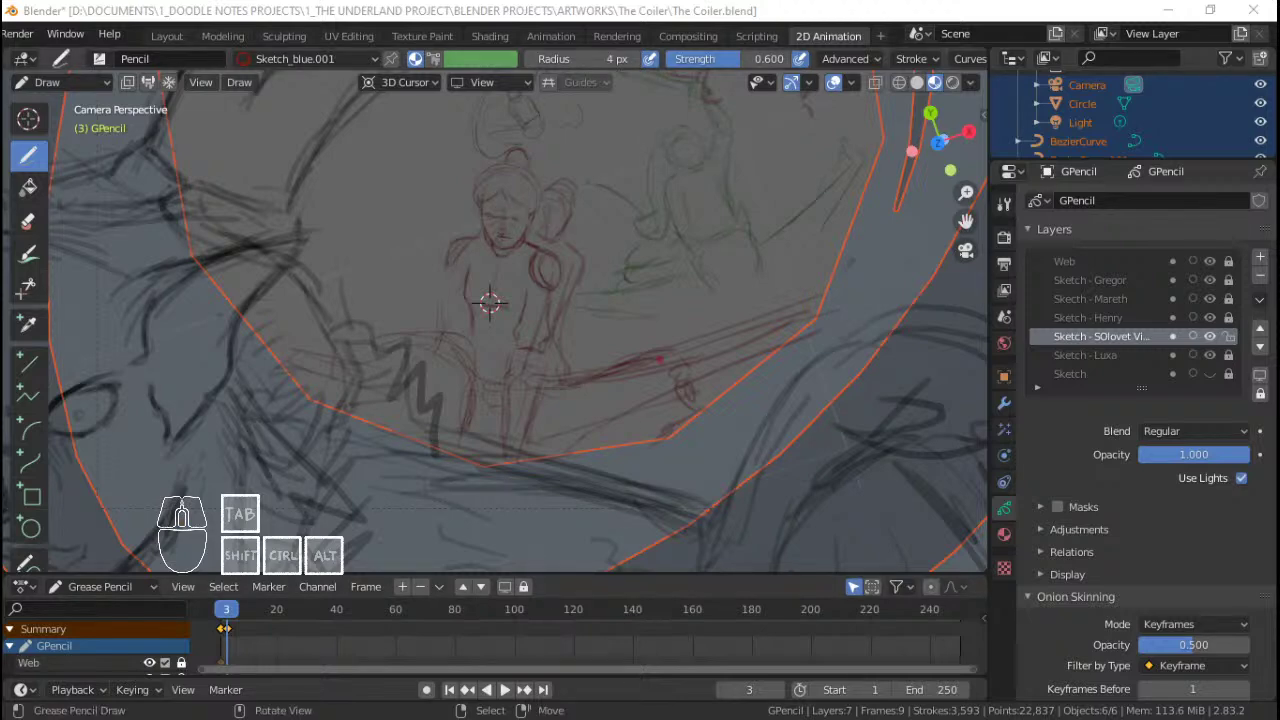
left_click(742, 5)
middle_click_drag(358, 315, 461, 253, "ctrl")
mouse_move(455, 325)
left_mouse_down()
mouse_move(446, 332)
mouse_move(453, 310)
left_mouse_up()
mouse_move(485, 260)
left_mouse_down()
mouse_move(474, 342)
mouse_move(467, 328)
left_mouse_up()
left_click_drag(491, 279, 490, 304)
mouse_move(478, 350)
left_mouse_down()
mouse_move(488, 364)
mouse_move(426, 322)
left_mouse_up()
left_click_drag(481, 372, 494, 404)
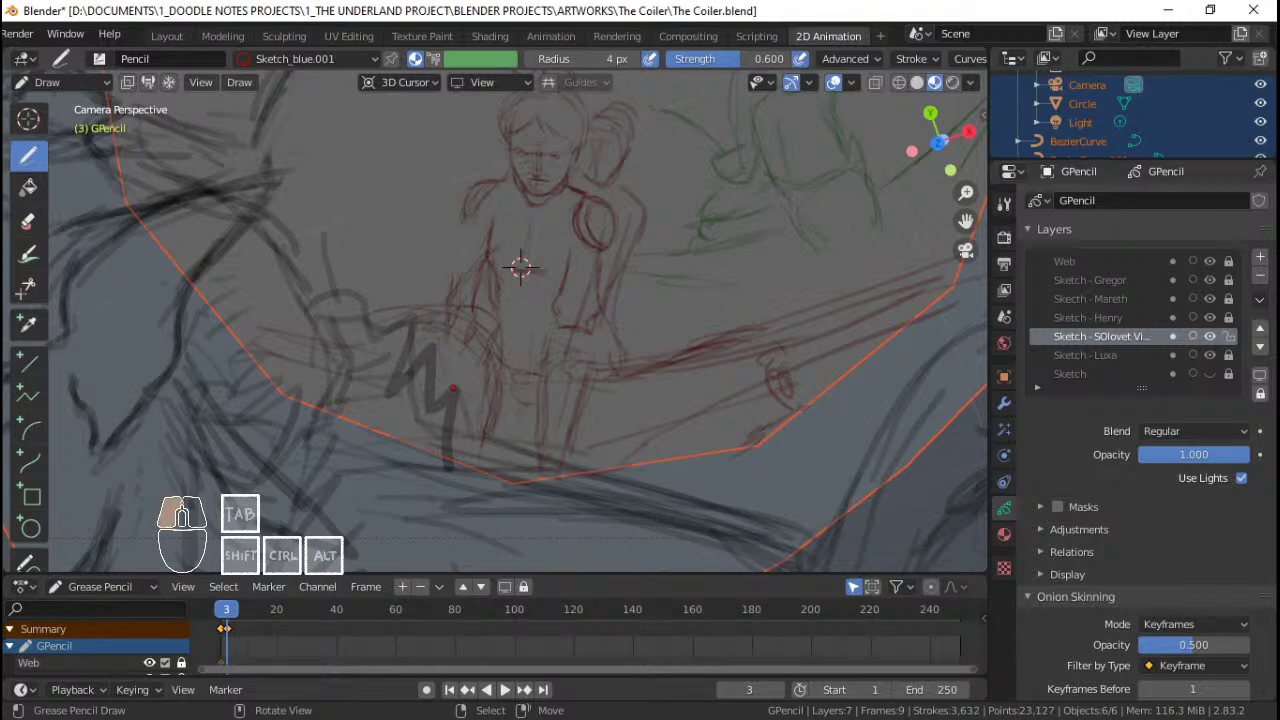
left_click_drag(448, 466, 448, 470)
Step: Try a few short strokes beside the front figure's unpadded shoulder and undo the latest strokes
mouse_move(462, 302)
middle_mouse_down("shift")
mouse_move(490, 332)
mouse_move(491, 411)
mouse_move(472, 290)
mouse_move(510, 297)
middle_mouse_up("shift")
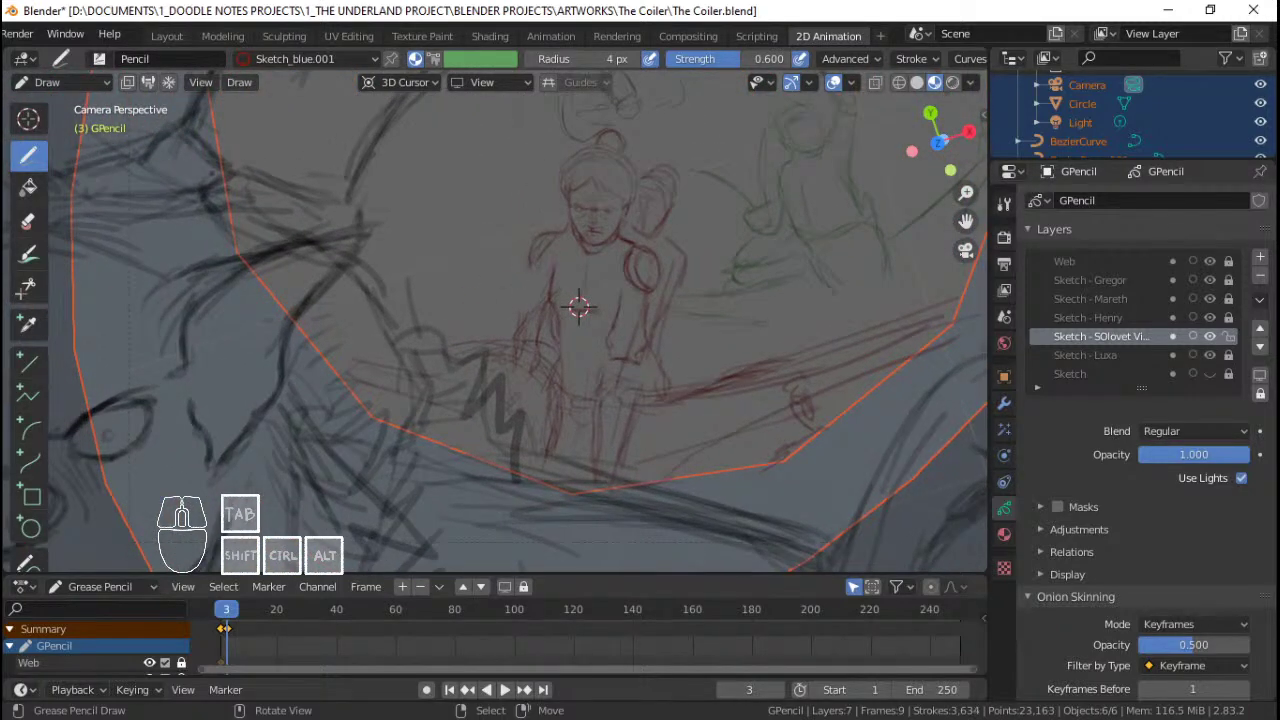
left_click_drag(523, 274, 521, 278)
left_click_drag(520, 278, 518, 284)
mouse_move(517, 284)
left_mouse_down()
mouse_move(497, 287)
mouse_move(502, 304)
mouse_move(513, 285)
left_mouse_up()
key("ctrl+z")
key("ctrl+z")
key("ctrl+z")
key("ctrl+z")
key("ctrl+z")
Step: Erase the outline of the front figure's unpadded shoulder and redraw its top line
mouse_move(518, 267)
left_mouse_down()
mouse_move(507, 272)
mouse_move(518, 281)
left_mouse_up()
left_click_drag(545, 224, 538, 280, "ctrl")
middle_click_drag(579, 307, 589, 313, "shift")
left_click_drag(589, 313, 589, 313)
left_click_drag(546, 248, 560, 243)
left_click_drag(545, 247, 570, 240)
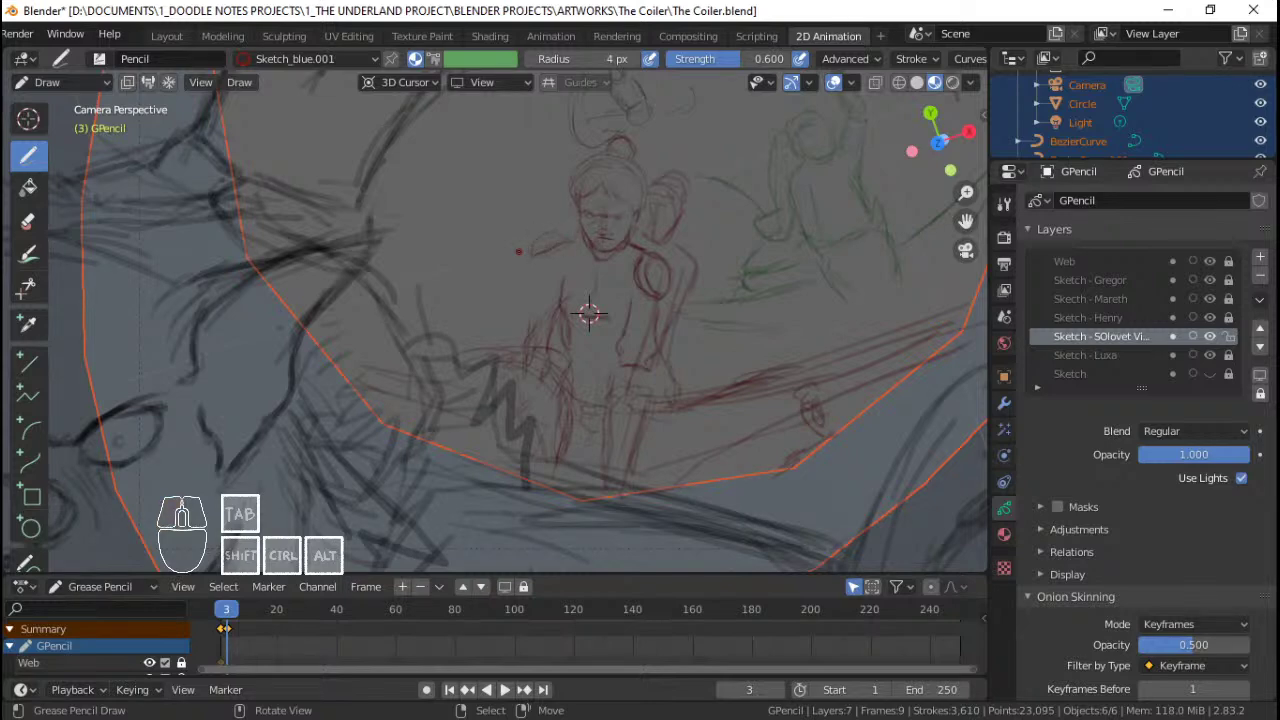
Step: Redraw the front figure's upper arm, curving down from the unpadded shoulder toward the elbow
mouse_move(561, 300)
left_mouse_down()
mouse_move(530, 289)
mouse_move(516, 264)
mouse_move(545, 246)
mouse_move(532, 284)
mouse_move(545, 288)
left_mouse_up()
left_click_drag(566, 233, 533, 265)
mouse_move(557, 238)
left_mouse_down()
mouse_move(535, 264)
mouse_move(545, 277)
mouse_move(538, 252)
mouse_move(555, 248)
mouse_move(545, 255)
left_mouse_up()
mouse_move(545, 256)
left_mouse_down()
mouse_move(538, 326)
mouse_move(517, 302)
mouse_move(496, 333)
mouse_move(523, 314)
mouse_move(534, 330)
left_mouse_up()
left_click_drag(552, 262, 548, 280)
Step: Draw the front figure's clenched fist held out beside the body at the end of the bent arm
left_click_drag(511, 343, 515, 336)
mouse_move(506, 304)
middle_mouse_down("shift")
mouse_move(512, 348)
mouse_move(503, 328)
middle_mouse_up("shift")
middle_click_drag(502, 328, 500, 341, "shift")
left_click_drag(497, 355, 522, 370)
mouse_move(503, 355)
left_mouse_down()
mouse_move(521, 373)
mouse_move(509, 353)
left_mouse_up()
Step: Draw a slim, slanted sword blade rising from the front figure's fist to a point
left_click_drag(504, 347, 480, 262)
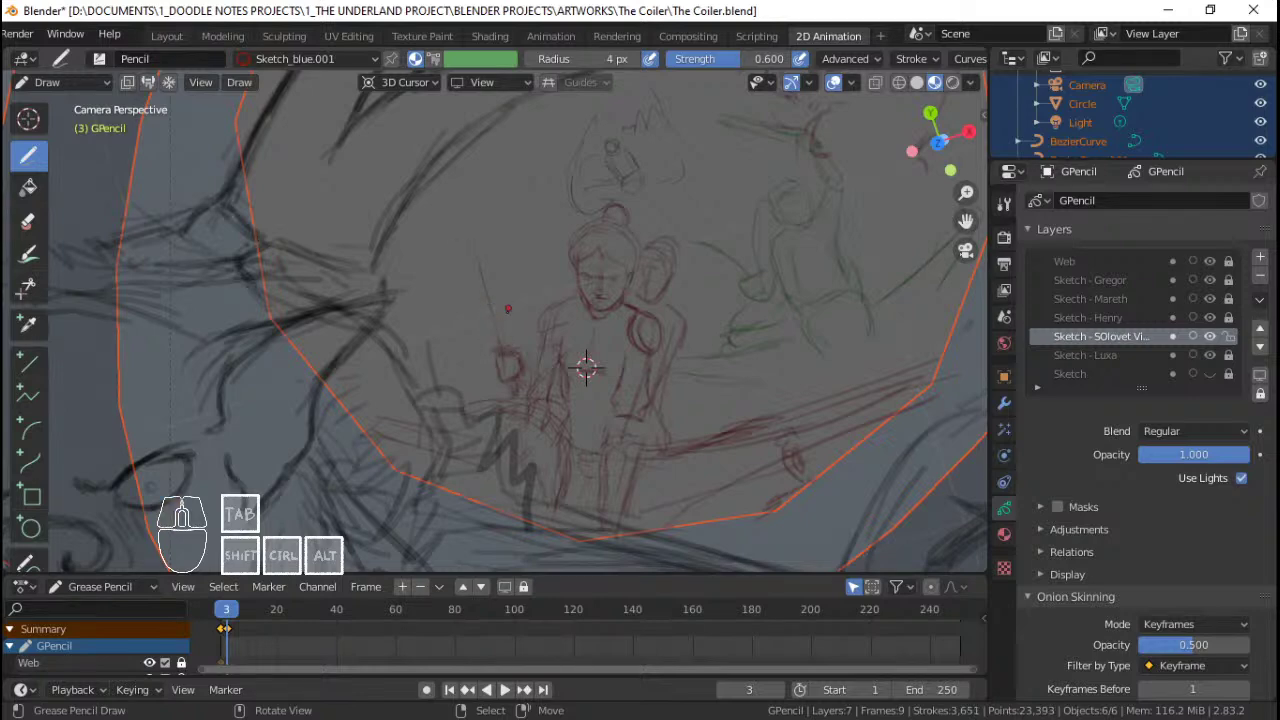
mouse_move(501, 253)
middle_mouse_down("ctrl")
mouse_move(505, 400)
mouse_move(510, 298)
middle_mouse_up("ctrl")
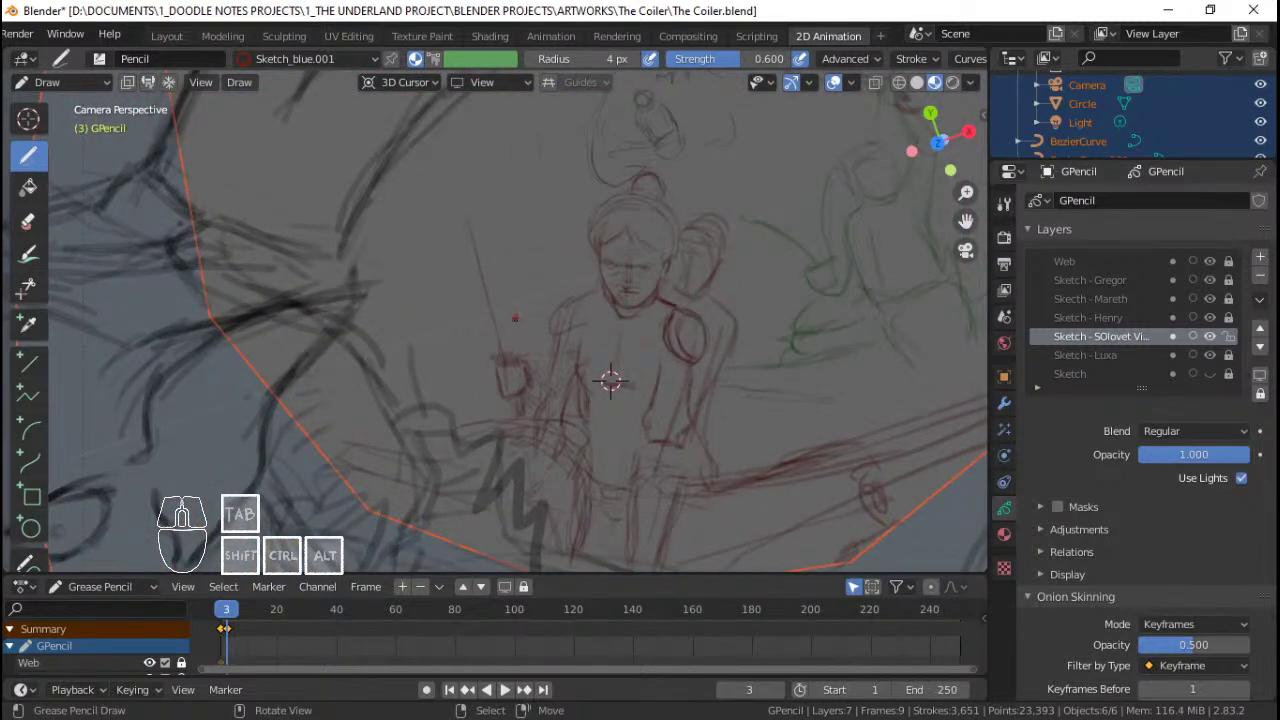
left_click_drag(504, 346, 474, 272)
left_click_drag(503, 345, 484, 265)
middle_click_drag(506, 250, 509, 304, "ctrl")
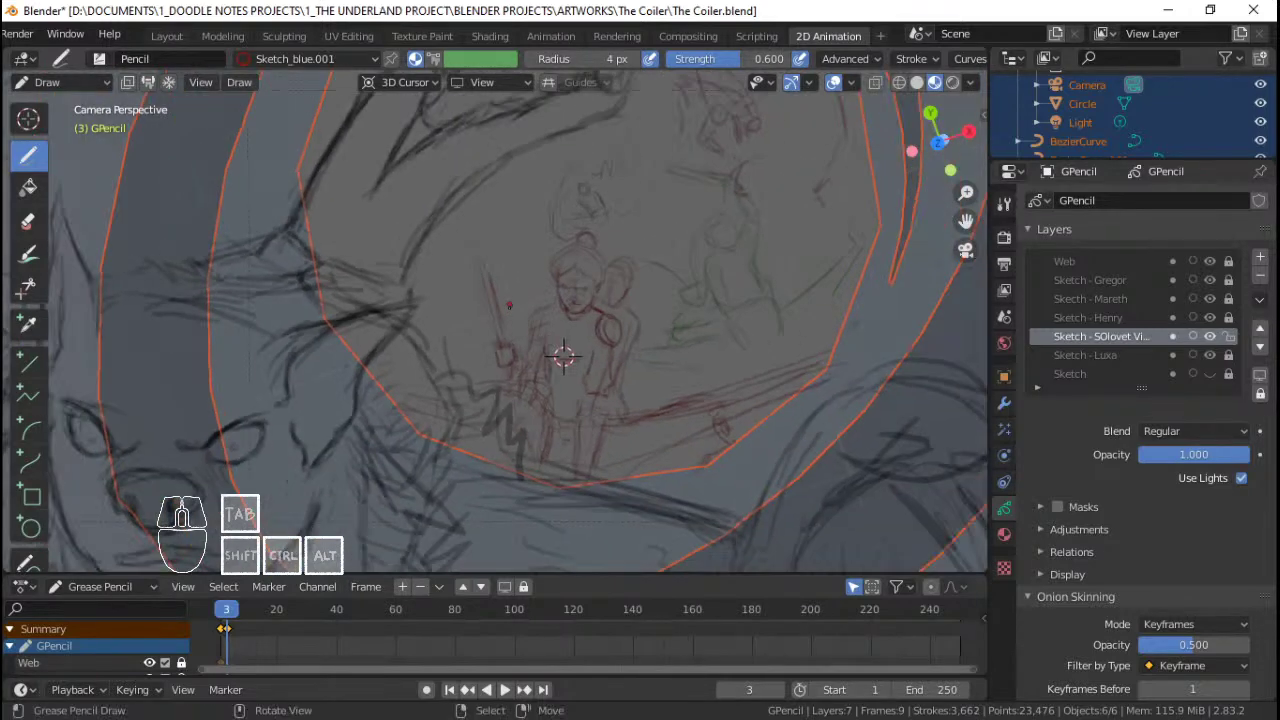
mouse_move(563, 355)
middle_mouse_down("ctrl")
mouse_move(592, 371)
mouse_move(537, 337)
mouse_move(614, 382)
middle_mouse_up("ctrl")
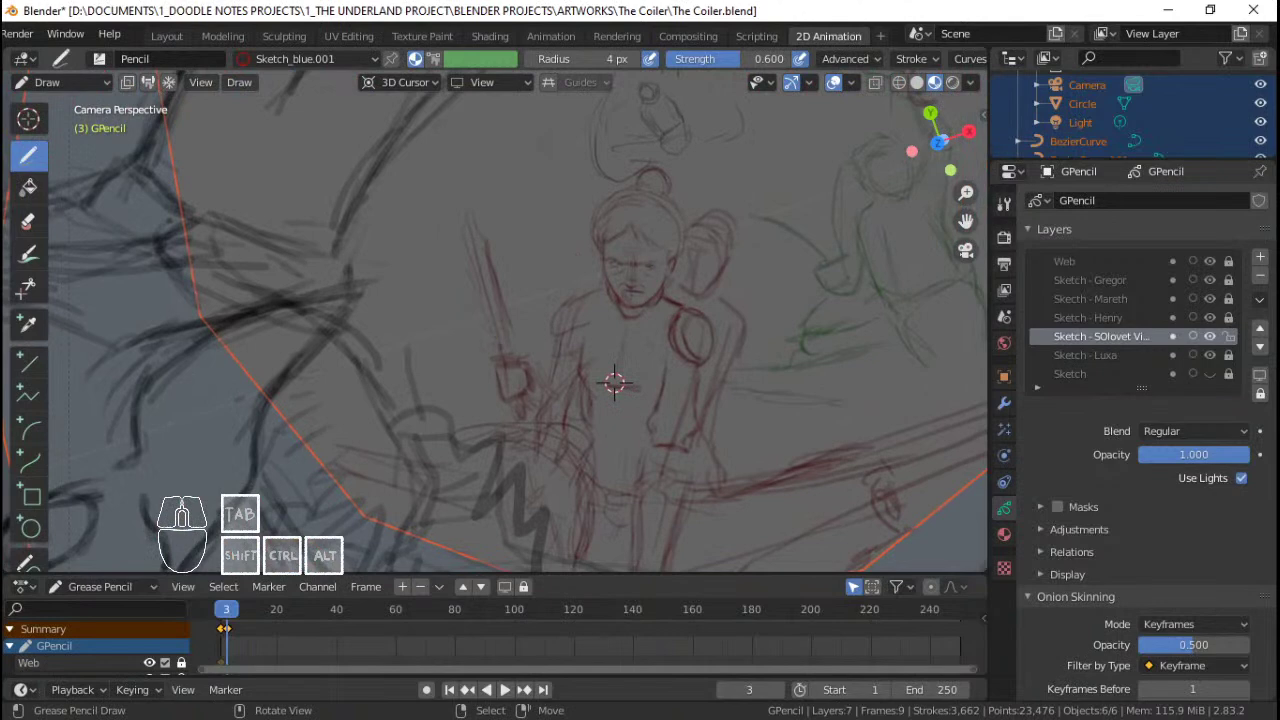
Step: Lengthen the front figure's sword blade with repeated strokes and sharpen its tip
left_click(614, 382)
left_click_drag(470, 212, 488, 282)
left_click_drag(464, 179, 509, 352)
mouse_move(466, 178)
left_mouse_down()
mouse_move(508, 350)
mouse_move(502, 335)
left_mouse_up()
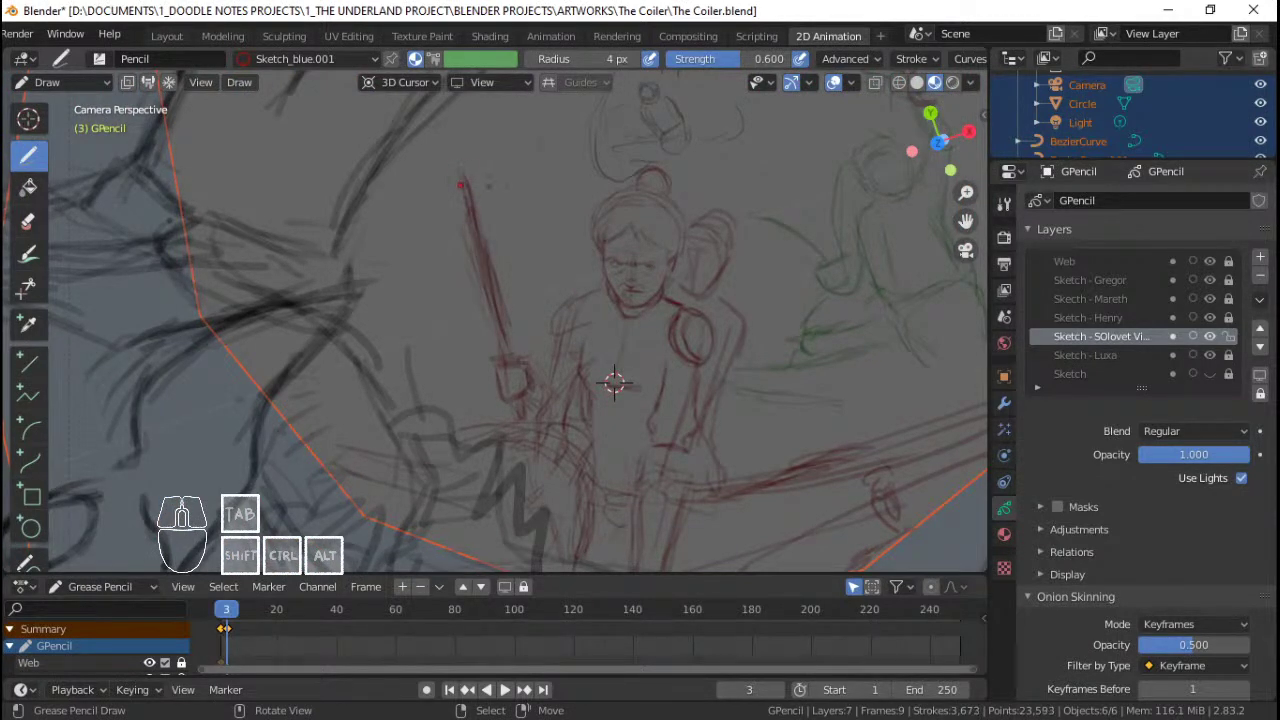
middle_click_drag(540, 205, 570, 300, "ctrl")
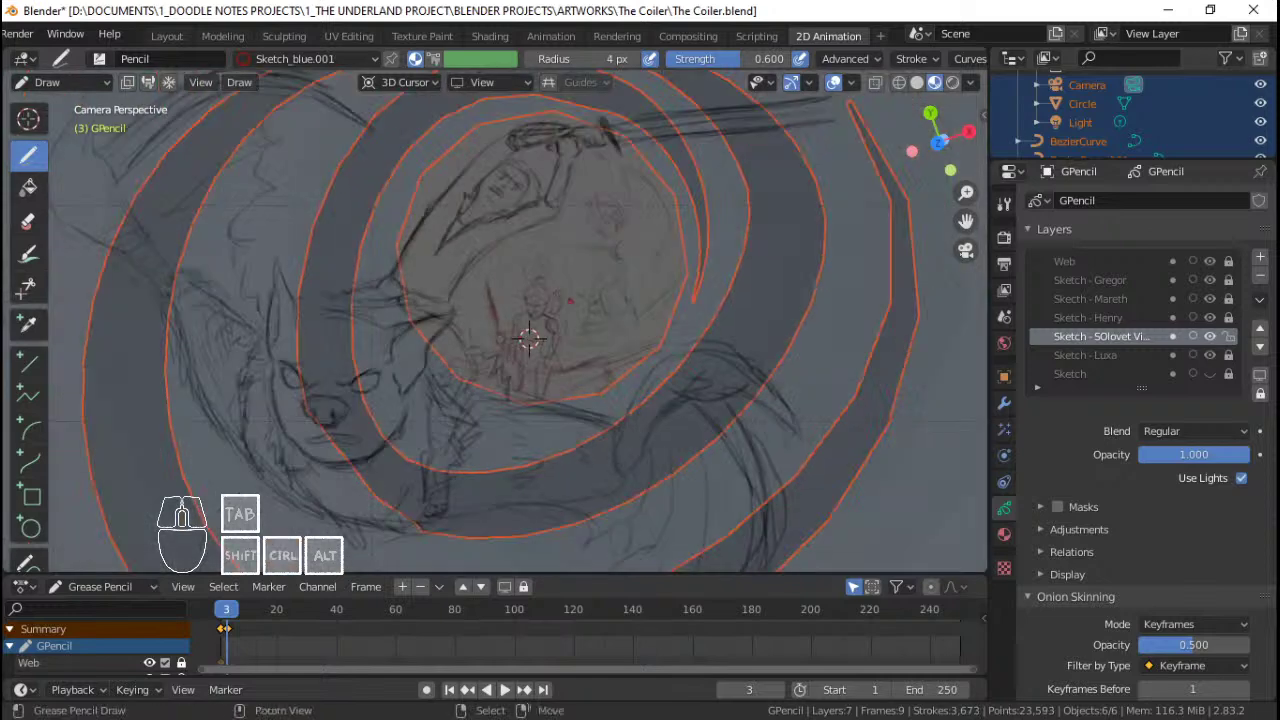
mouse_move(529, 338)
middle_mouse_down("ctrl")
mouse_move(457, 329)
mouse_move(400, 357)
mouse_move(405, 388)
middle_mouse_up("ctrl")
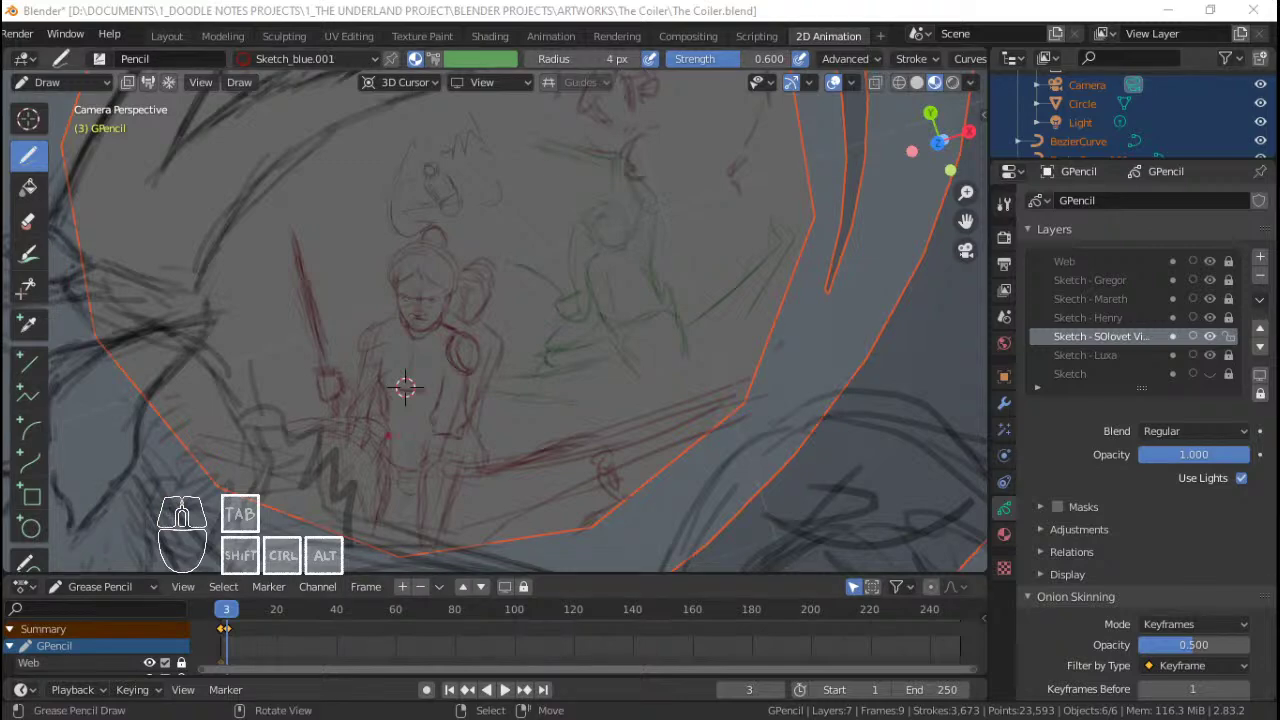
Step: Erase the front figure's old legs and the lower end of the arm below the padded shoulder
left_click(667, 7)
middle_click_drag(590, 281, 497, 409, "ctrl")
mouse_move(340, 435)
middle_mouse_down("shift")
mouse_move(473, 408)
mouse_move(487, 283)
middle_mouse_up("shift")
left_click_drag(530, 385, 548, 470, "ctrl")
left_click_drag(525, 341, 524, 356)
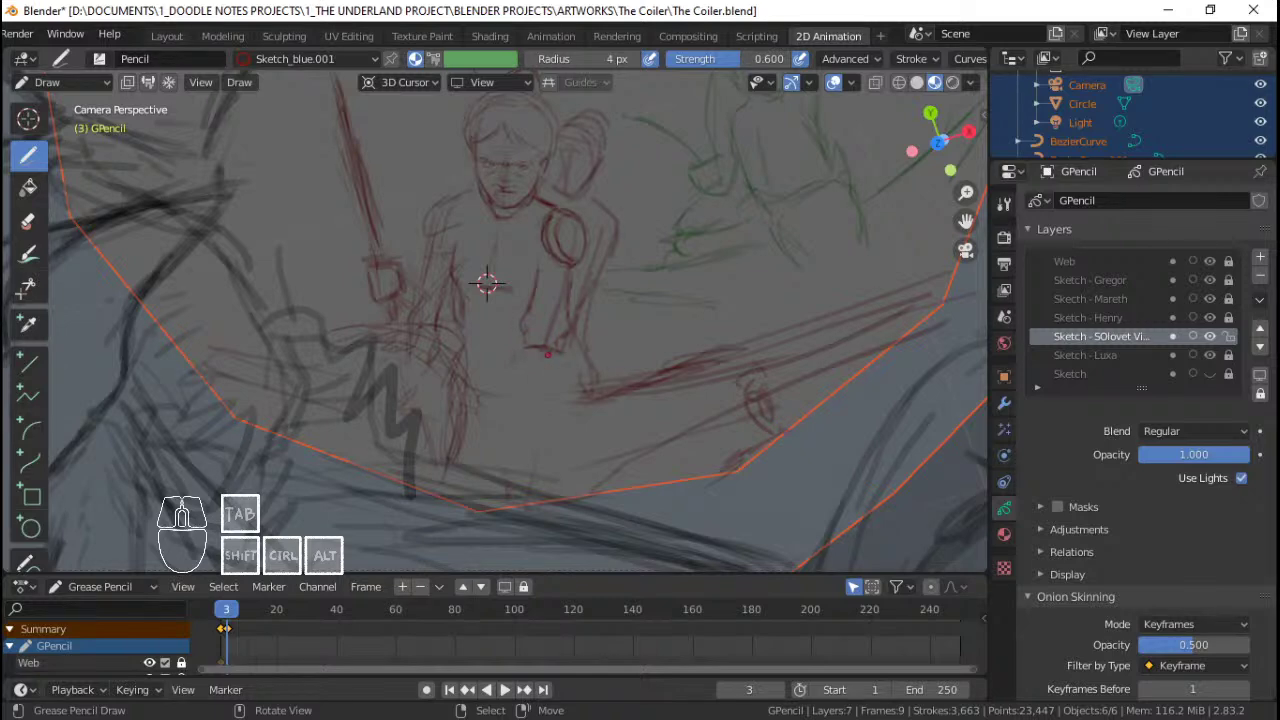
mouse_move(538, 315)
left_mouse_down("ctrl")
mouse_move(540, 345)
mouse_move(575, 320)
left_mouse_up("ctrl")
Step: Redraw the front figure's padded-side arm bent at the elbow, with the forearm angled down across the lap
left_click_drag(540, 243, 512, 312)
mouse_move(556, 268)
left_mouse_down()
mouse_move(546, 335)
mouse_move(497, 330)
mouse_move(470, 388)
left_mouse_up()
mouse_move(488, 350)
left_mouse_down()
mouse_move(471, 383)
mouse_move(498, 387)
mouse_move(483, 398)
left_mouse_up()
mouse_move(515, 359)
left_mouse_down()
mouse_move(498, 379)
mouse_move(516, 420)
left_mouse_up()
left_click_drag(556, 340, 552, 372)
mouse_move(570, 290)
left_mouse_down()
mouse_move(548, 354)
mouse_move(551, 338)
left_mouse_up()
Step: Redraw the front figure's thighs and lower legs hanging down below the forearm
left_click_drag(550, 344, 507, 420)
left_click_drag(511, 402, 503, 444)
left_click_drag(544, 398, 537, 443)
left_click_drag(534, 450, 526, 478)
left_click_drag(550, 364, 528, 410)
left_click_drag(509, 463, 507, 479)
left_click_drag(500, 386, 498, 430)
left_click_drag(501, 479, 500, 494)
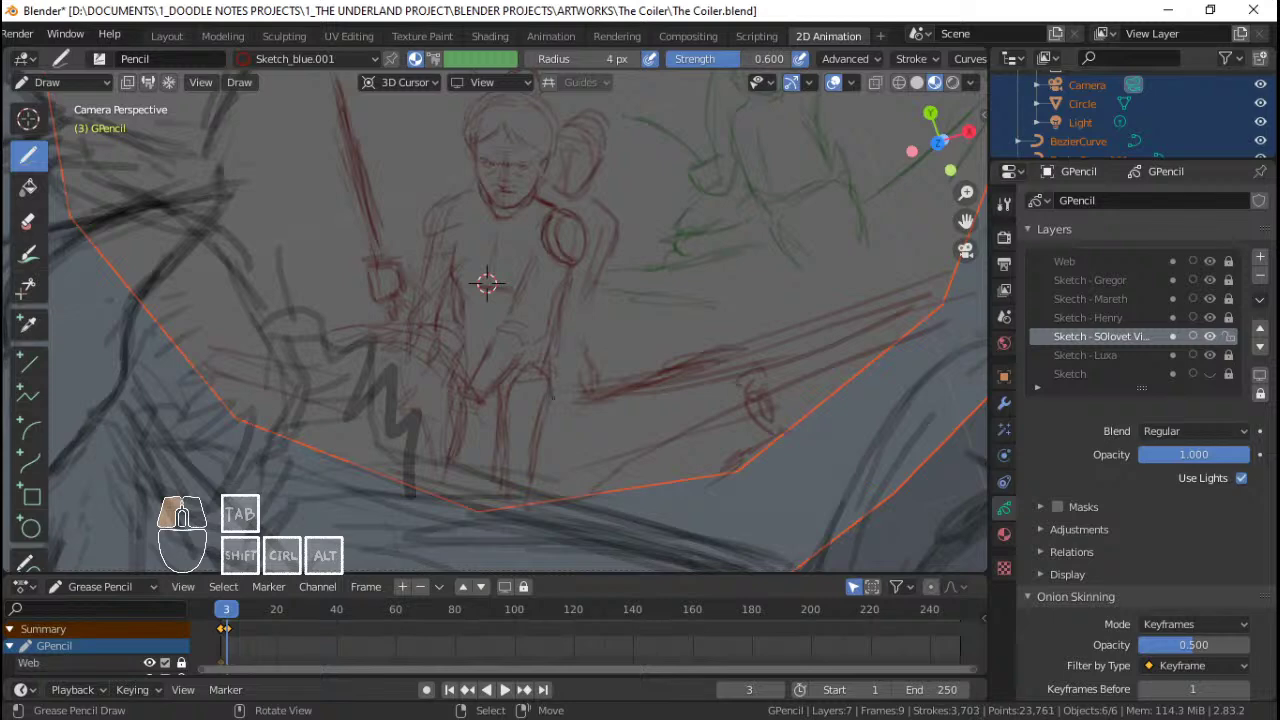
mouse_move(553, 376)
left_mouse_down()
mouse_move(551, 400)
mouse_move(484, 403)
mouse_move(500, 394)
mouse_move(502, 486)
left_mouse_up()
left_click_drag(541, 448, 533, 482)
left_click_drag(549, 392, 541, 440)
left_click_drag(556, 322, 552, 364)
Step: Reinforce the mount's wing lines running outward from the riders' hips
mouse_move(566, 300)
left_mouse_down()
mouse_move(561, 388)
mouse_move(580, 394)
left_mouse_up()
mouse_move(550, 384)
left_mouse_down()
mouse_move(622, 377)
mouse_move(592, 379)
left_mouse_up()
left_click_drag(584, 386, 637, 379)
left_click_drag(612, 376, 687, 353)
mouse_move(658, 368)
left_mouse_down()
mouse_move(722, 340)
mouse_move(766, 377)
mouse_move(770, 407)
left_mouse_up()
mouse_move(768, 400)
middle_mouse_down("ctrl")
mouse_move(768, 422)
mouse_move(724, 362)
middle_mouse_up("ctrl")
mouse_move(452, 247)
middle_mouse_down("ctrl")
mouse_move(426, 277)
mouse_move(456, 297)
middle_mouse_up("ctrl")
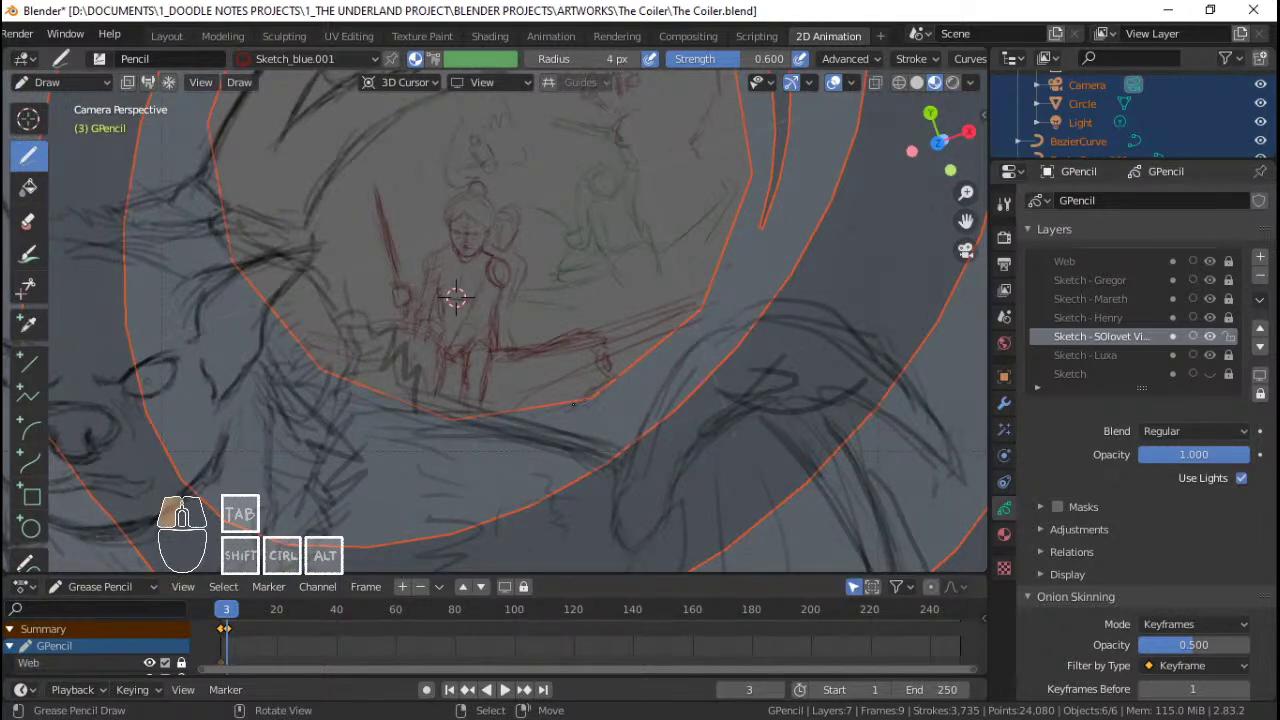
Step: Extend the mount's wing beyond the inner coil and finish it with a jagged, clawed tip
middle_click_drag(558, 406, 618, 356, "ctrl")
mouse_move(635, 345)
left_mouse_down()
mouse_move(668, 316)
mouse_move(727, 299)
left_mouse_up()
middle_click_drag(684, 312, 655, 352, "ctrl")
middle_click_drag(650, 353, 585, 363, "shift")
mouse_move(561, 371)
left_mouse_down()
mouse_move(674, 323)
mouse_move(692, 292)
left_mouse_up()
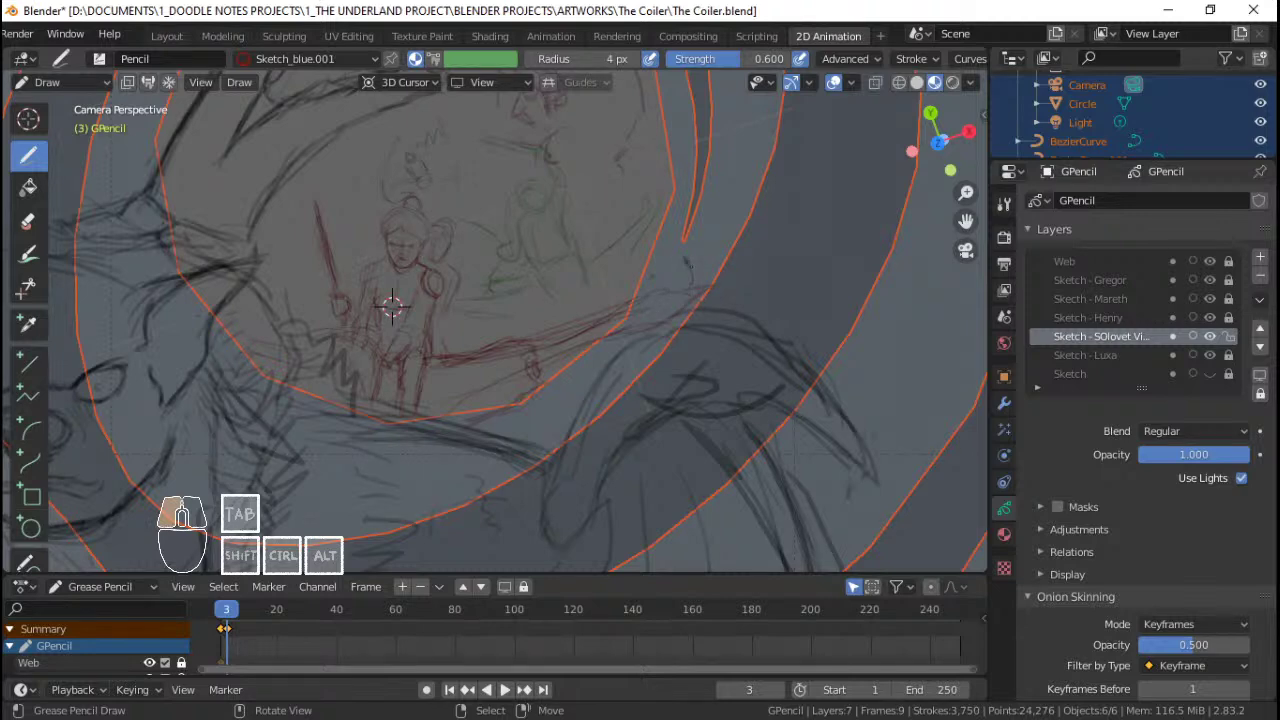
mouse_move(660, 273)
left_mouse_down()
mouse_move(651, 291)
mouse_move(548, 333)
mouse_move(522, 327)
mouse_move(634, 290)
mouse_move(680, 252)
left_mouse_up()
left_click_drag(688, 254, 693, 272)
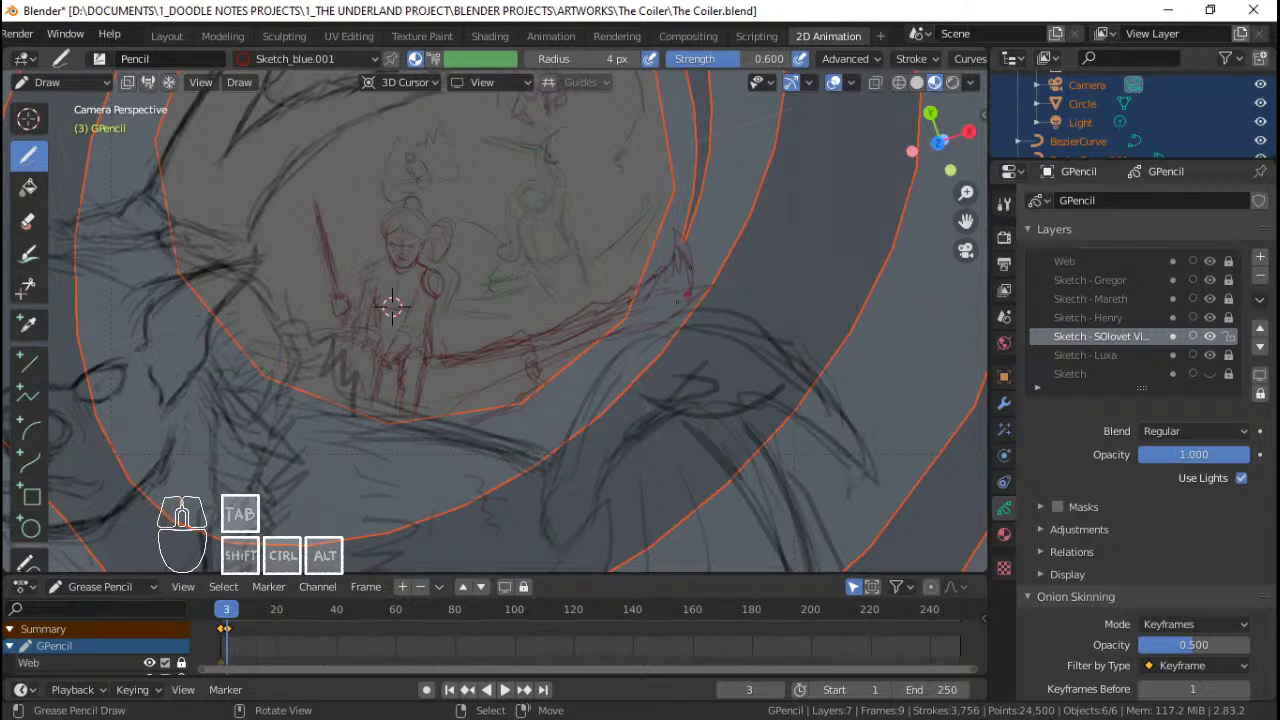
mouse_move(528, 400)
middle_mouse_down("shift")
mouse_move(573, 389)
mouse_move(573, 324)
middle_mouse_up("shift")
middle_click_drag(573, 324, 620, 325, "shift")
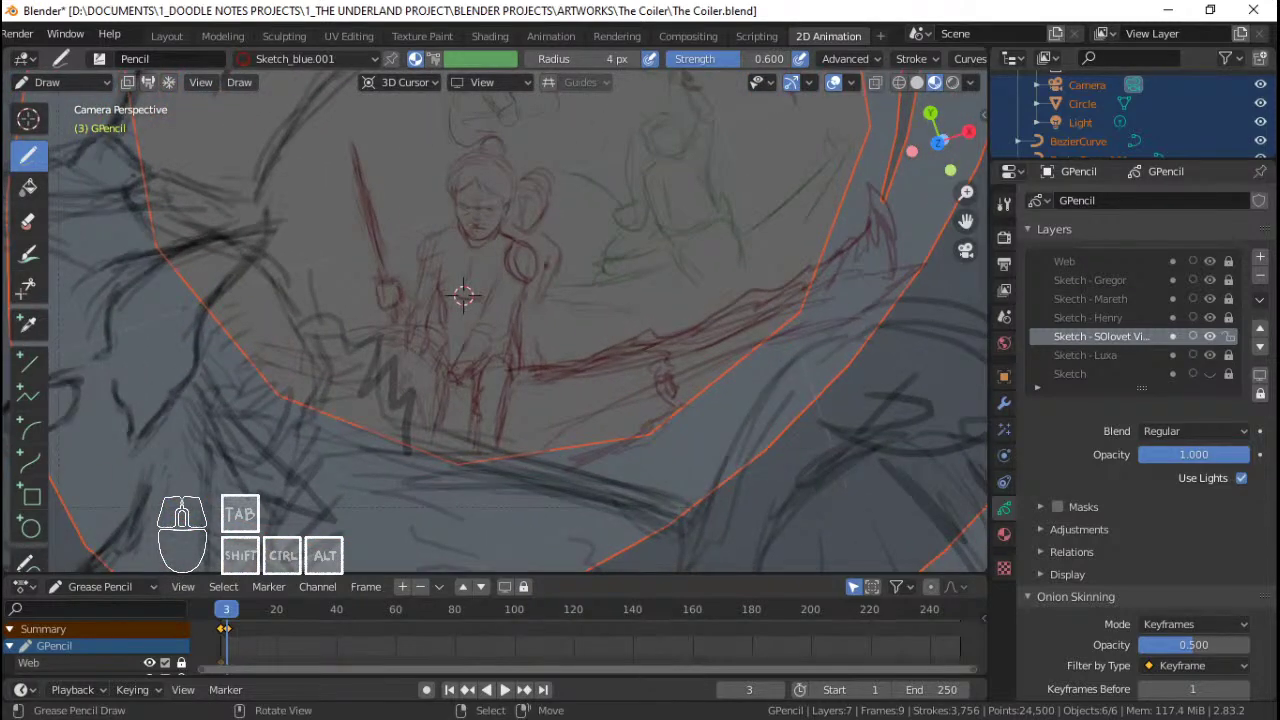
left_click(449, 717)
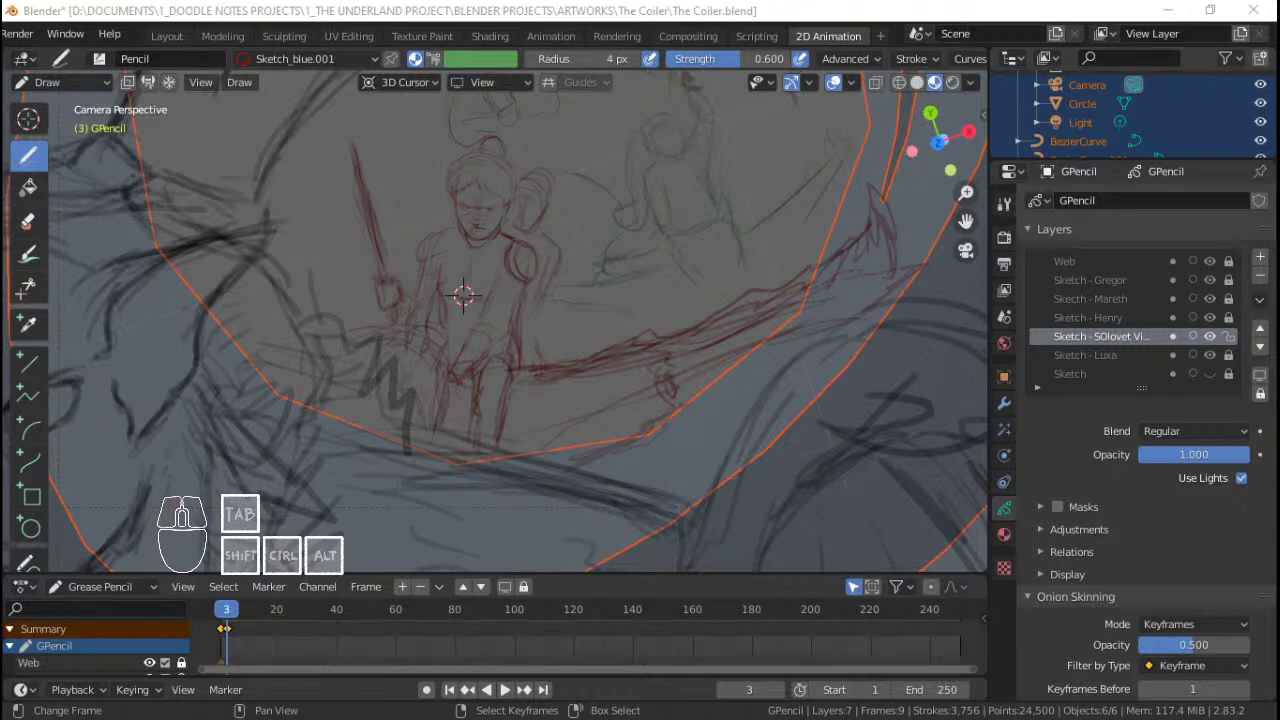
left_click(473, 9)
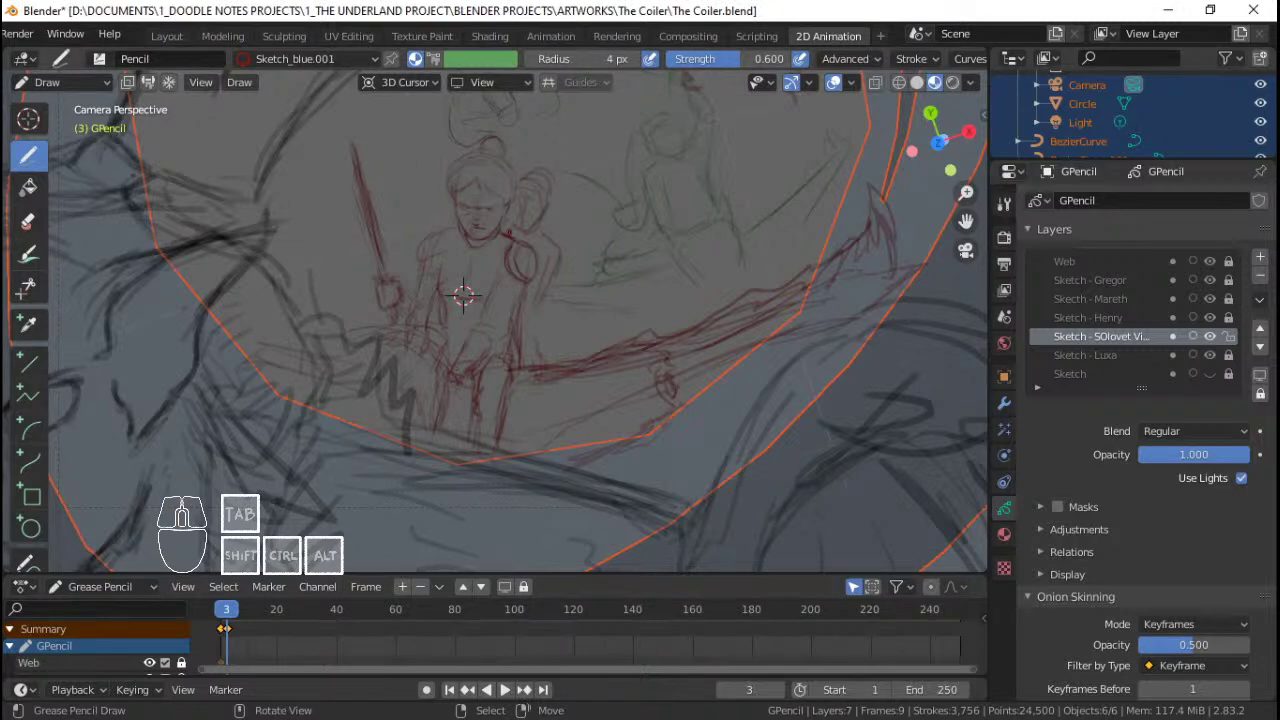
middle_click_drag(515, 245, 560, 300, "ctrl")
middle_click_drag(575, 235, 588, 334, "shift")
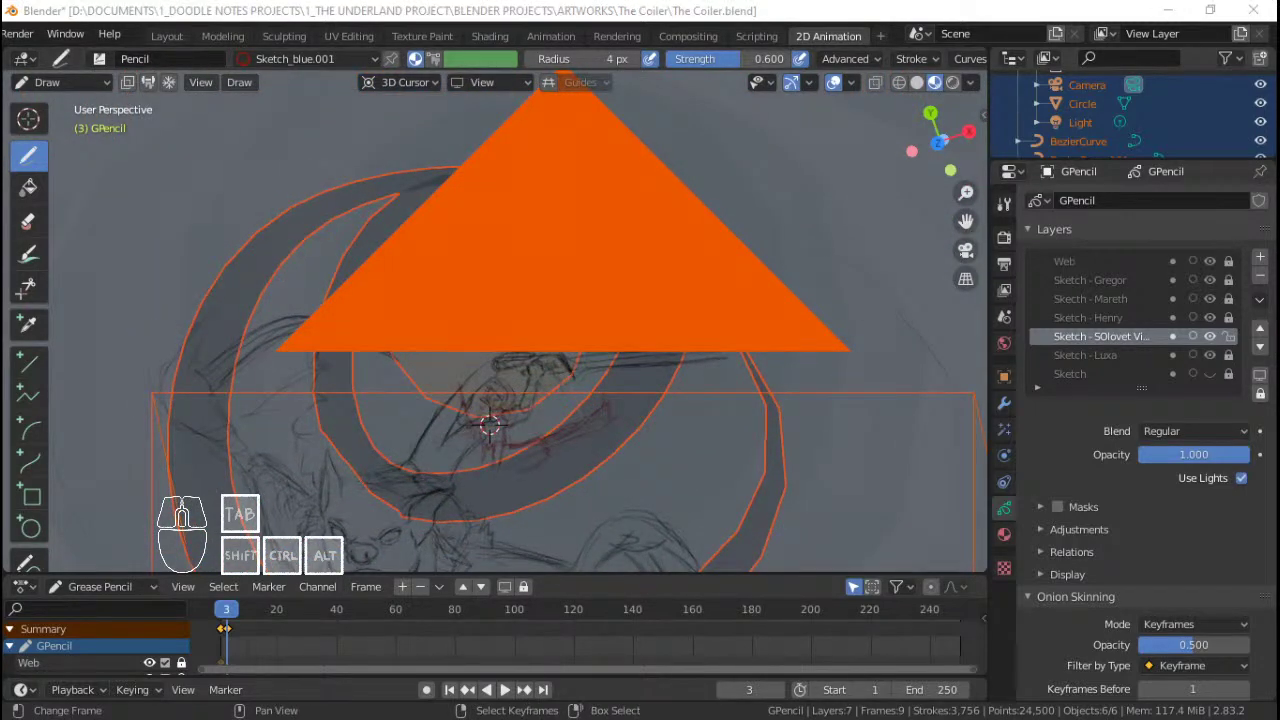
left_click(544, 12)
key("KP_0")
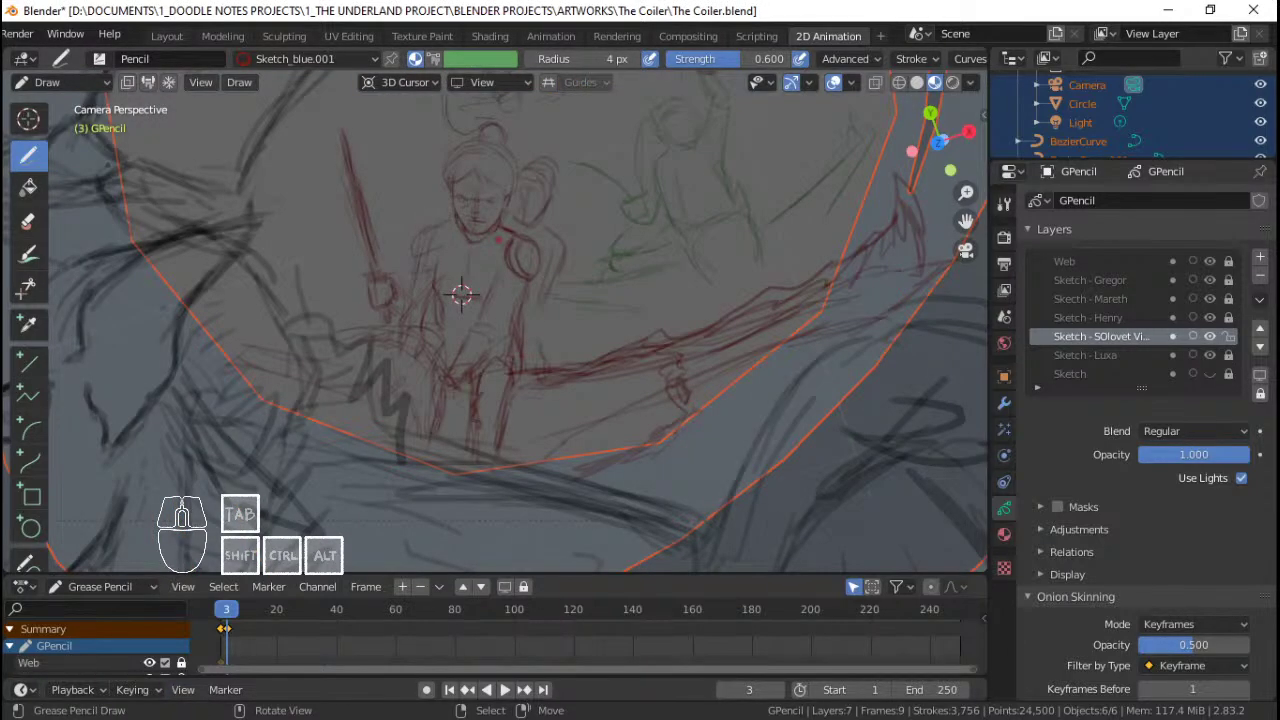
Step: Erase the rear figure's rough hair and face lines, and redraw the face outline and jaw
scroll(461, 294, "up", 6)
mouse_move(471, 457)
middle_mouse_down("shift")
mouse_move(437, 495)
mouse_move(443, 442)
middle_mouse_up("shift")
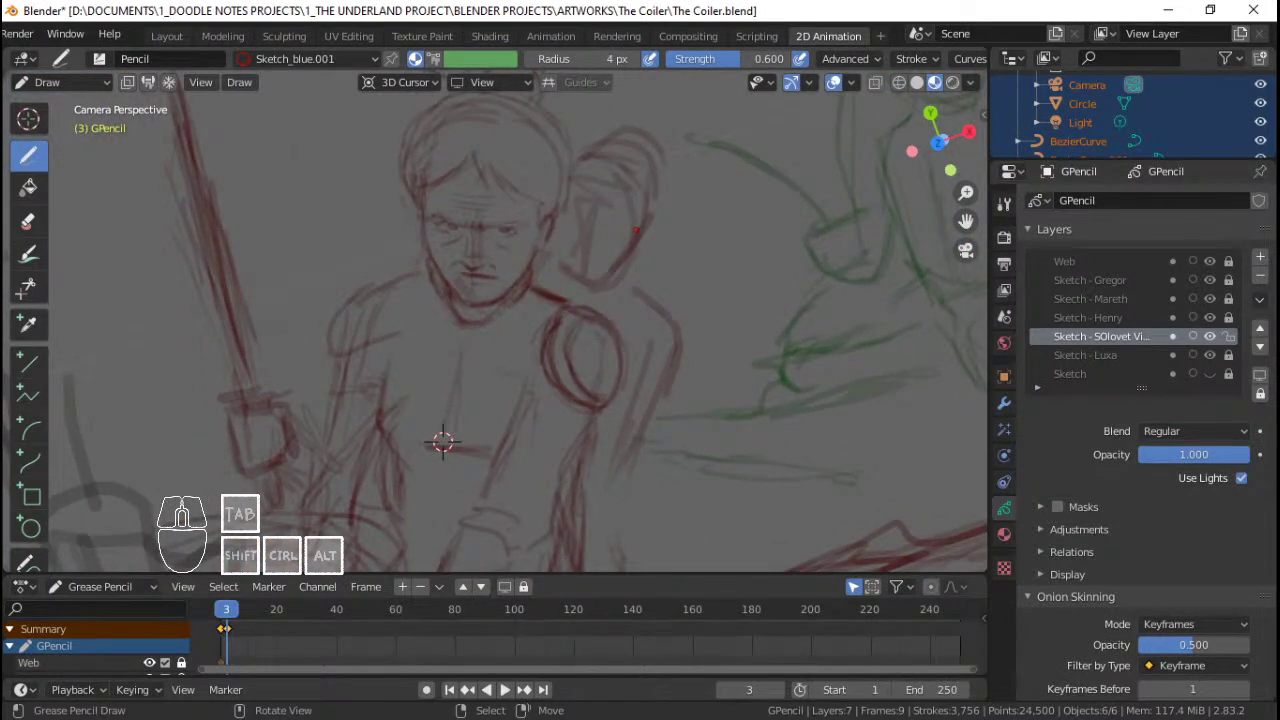
mouse_move(636, 210)
left_mouse_down("ctrl")
mouse_move(615, 195)
mouse_move(625, 250)
mouse_move(590, 280)
mouse_move(630, 155)
mouse_move(590, 155)
mouse_move(626, 200)
mouse_move(598, 212)
left_mouse_up("ctrl")
mouse_move(556, 253)
left_mouse_down()
mouse_move(575, 281)
mouse_move(557, 240)
mouse_move(564, 268)
left_mouse_up()
mouse_move(562, 265)
left_mouse_down()
mouse_move(588, 282)
mouse_move(637, 258)
left_mouse_up()
middle_click_drag(642, 259, 648, 279, "shift")
left_click_drag(648, 272, 647, 271)
left_click_drag(686, 202, 646, 275)
mouse_move(608, 296)
left_mouse_down()
mouse_move(649, 270)
mouse_move(681, 206)
mouse_move(644, 276)
left_mouse_up()
Step: Draw the rear figure's short hair, with a slanted hairline and a rounded crown
middle_click_drag(604, 232, 588, 290, "shift")
mouse_move(576, 233)
left_mouse_down()
mouse_move(562, 256)
mouse_move(592, 221)
mouse_move(620, 231)
left_mouse_up()
left_click_drag(612, 227, 667, 264)
mouse_move(662, 250)
left_mouse_down()
mouse_move(666, 268)
mouse_move(687, 219)
left_mouse_up()
mouse_move(658, 196)
left_mouse_down()
mouse_move(678, 210)
mouse_move(624, 184)
left_mouse_up()
mouse_move(619, 176)
left_mouse_down()
mouse_move(631, 177)
mouse_move(568, 224)
mouse_move(592, 175)
left_mouse_up()
left_click_drag(598, 173, 655, 185)
left_click_drag(673, 252, 667, 264)
Step: Draw a tilted centre guideline down the rear figure's face, redoing it until the slant fits
mouse_move(674, 252)
left_mouse_down()
mouse_move(602, 264)
mouse_move(617, 256)
mouse_move(585, 325)
left_mouse_up()
key("ctrl+z")
left_click_drag(625, 261, 579, 348)
key("ctrl+z")
left_click_drag(624, 264, 582, 338)
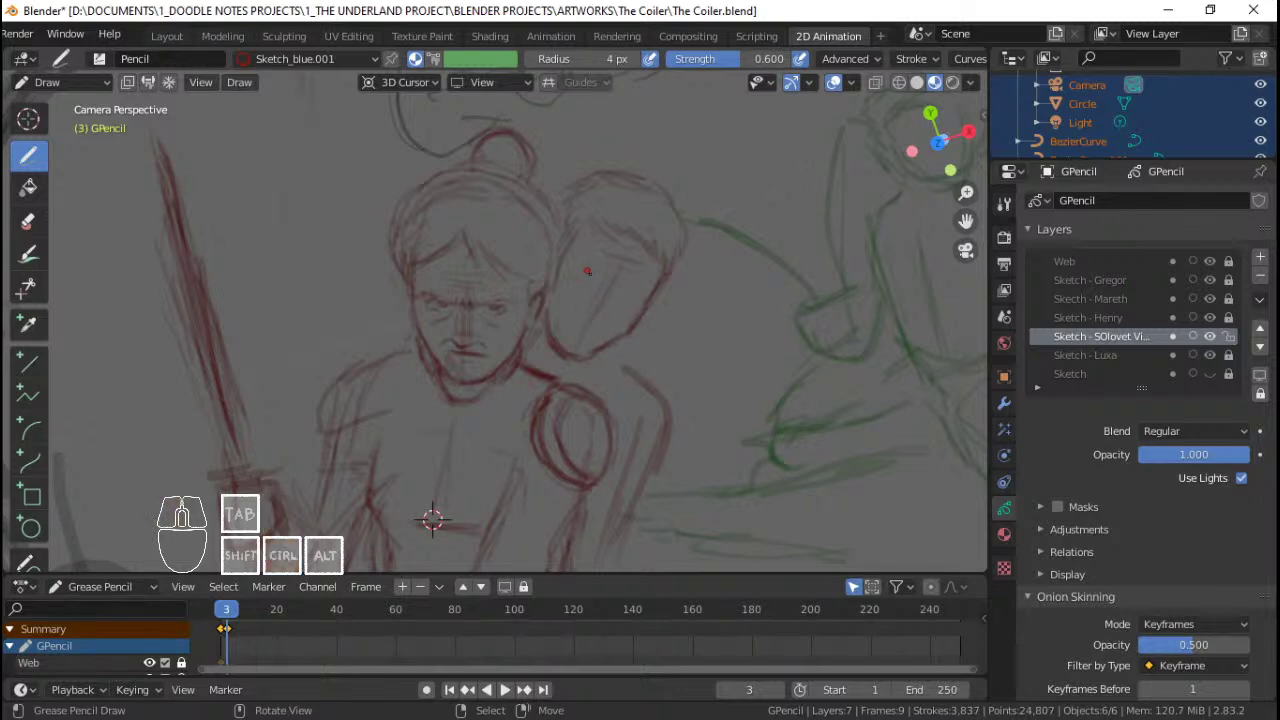
Step: Add a slanted brow guideline and a short nose mark to the rear figure's face
left_click_drag(592, 276, 630, 288)
left_click(629, 288)
middle_click_drag(722, 323, 712, 369)
key("KP_0")
middle_click_drag(741, 386, 728, 343, "ctrl")
left_click_drag(607, 328, 624, 335)
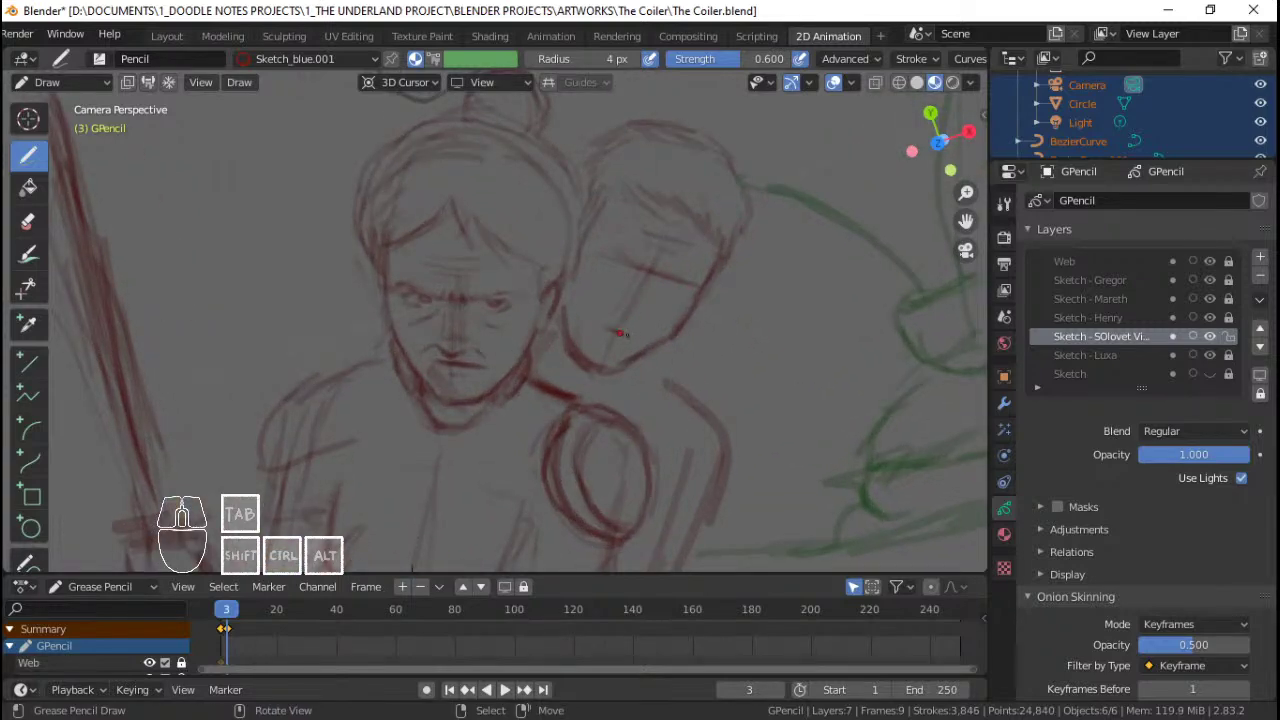
Step: Draw the rear figure's neck and folded collar beneath the jaw
middle_click_drag(642, 366, 642, 340, "shift")
mouse_move(651, 346)
left_mouse_down()
mouse_move(664, 357)
mouse_move(675, 320)
mouse_move(690, 341)
left_mouse_up()
left_click_drag(650, 343, 678, 359)
left_click_drag(697, 333, 673, 351)
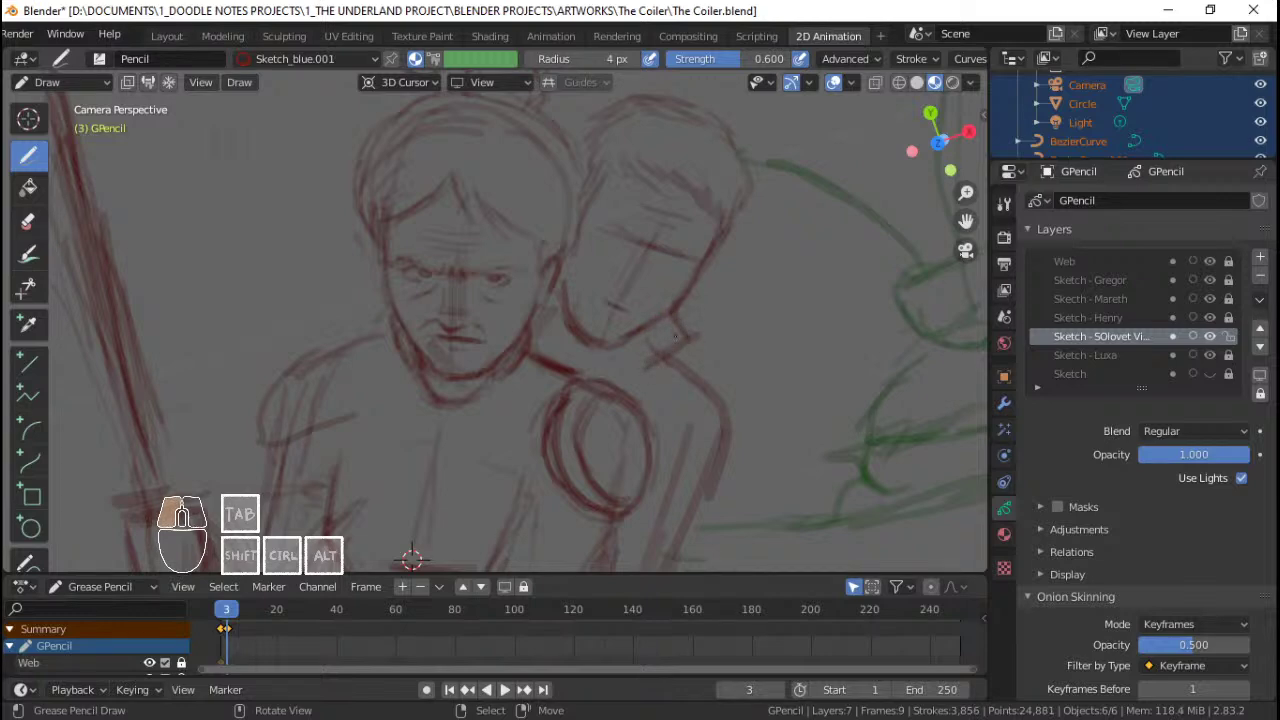
left_click_drag(610, 382, 632, 340)
left_click_drag(688, 375, 696, 389)
middle_click_drag(634, 338, 632, 356, "ctrl")
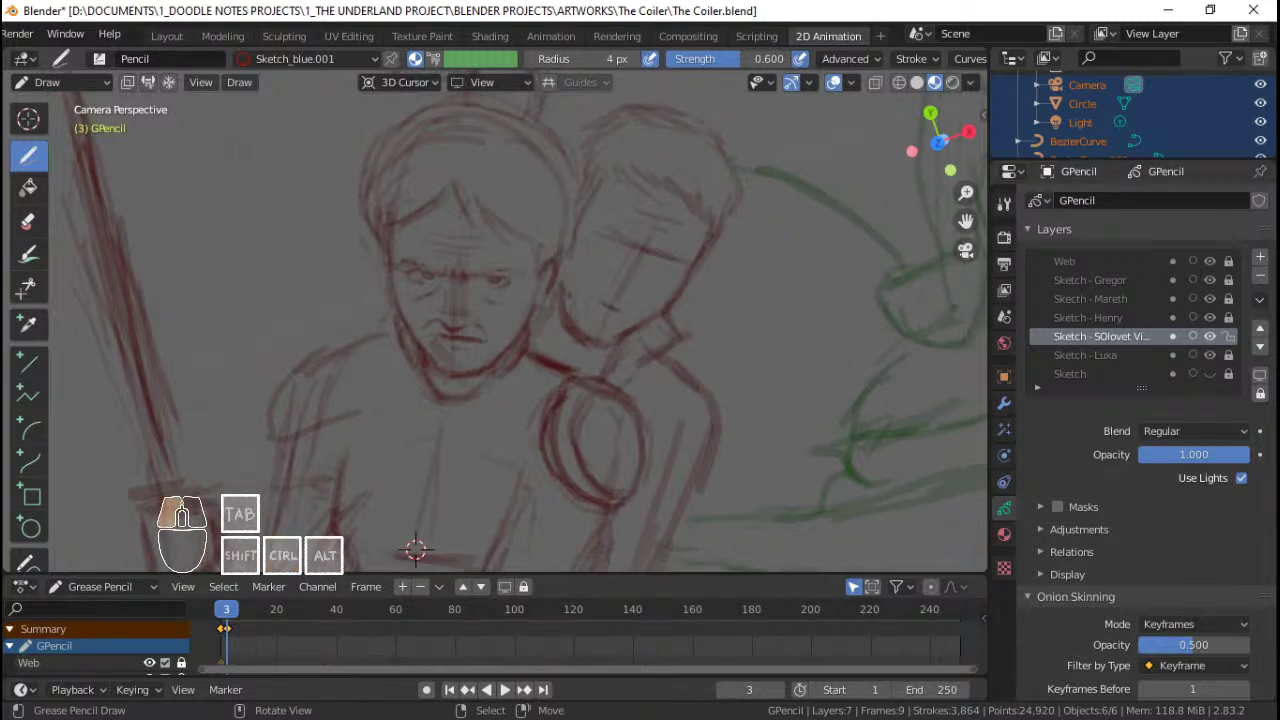
left_click_drag(566, 297, 563, 318)
left_click_drag(562, 310, 547, 350)
mouse_move(600, 345)
middle_mouse_down("ctrl")
mouse_move(643, 420)
mouse_move(614, 357)
middle_mouse_up("ctrl")
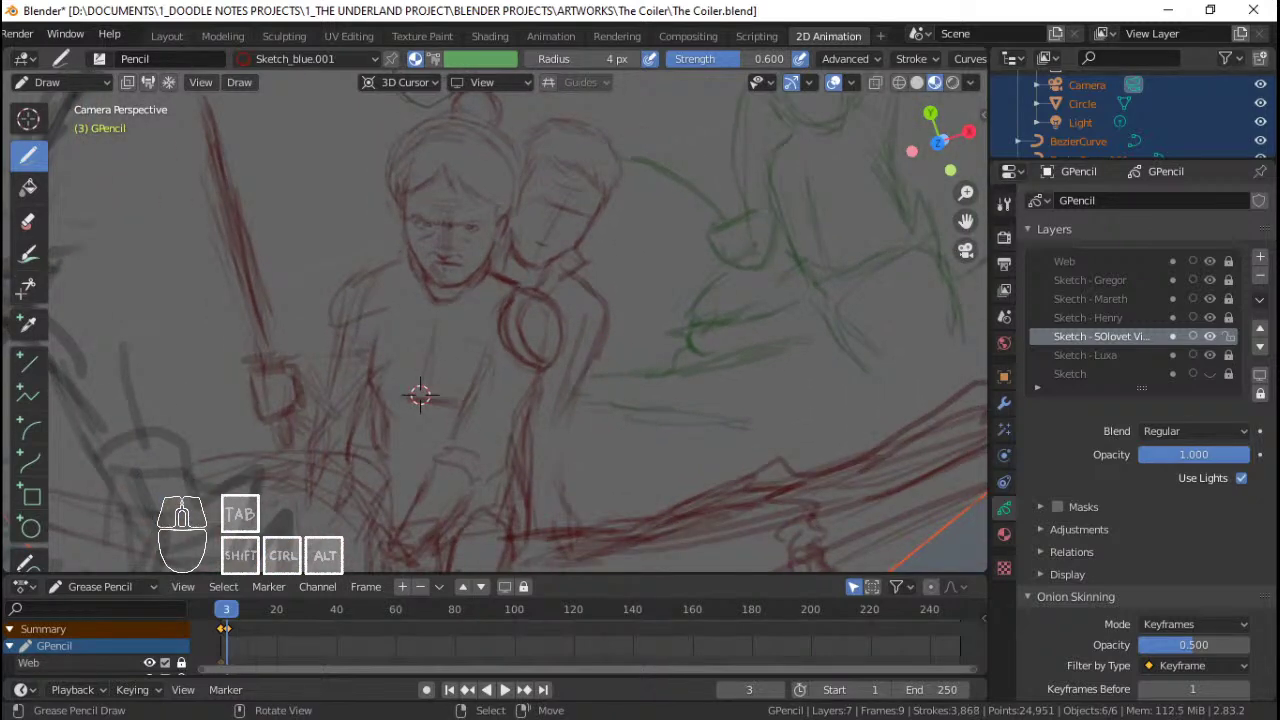
Step: Draw the rear figure's arm downward from the shoulder behind the front figure
left_click_drag(597, 371, 589, 391)
left_click_drag(585, 409, 579, 431)
left_click_drag(590, 373, 553, 455)
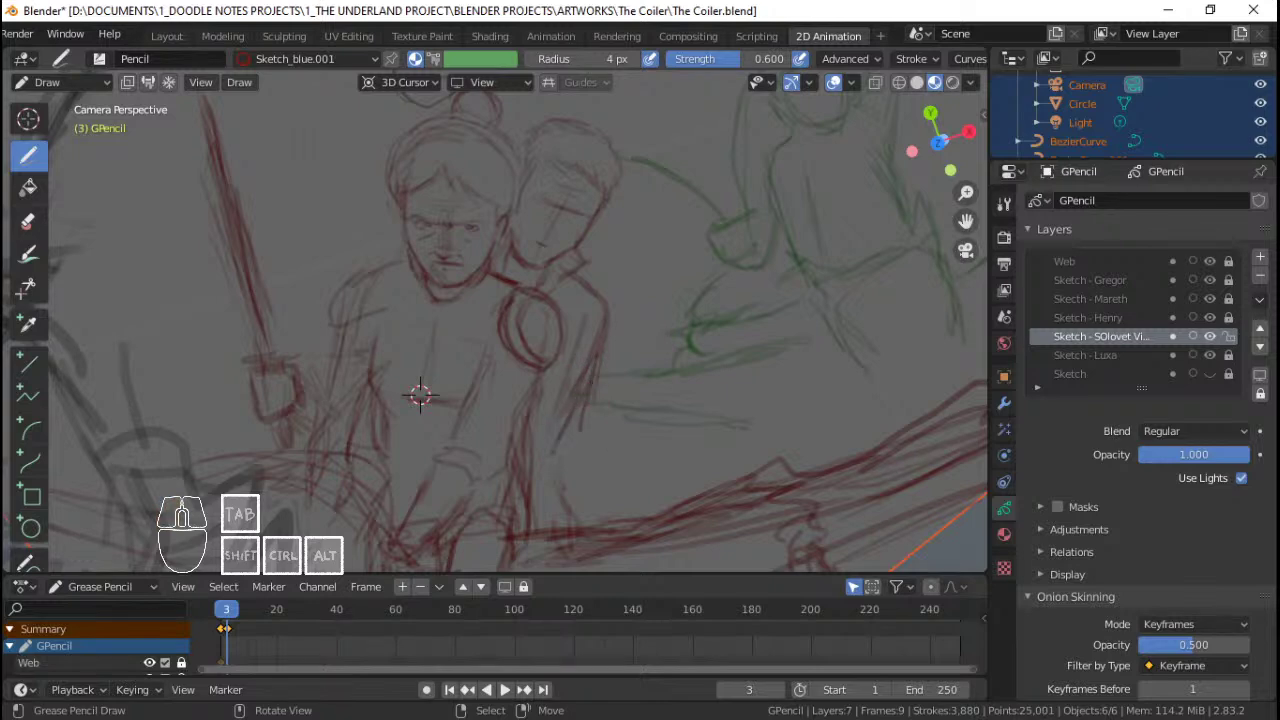
mouse_move(597, 393)
left_mouse_down()
mouse_move(584, 436)
mouse_move(604, 437)
left_mouse_up()
left_click_drag(605, 429, 611, 435)
left_click_drag(655, 389, 645, 417)
Step: Rough in the rear figure's lower body beside the arm, just above the wing
mouse_move(602, 371)
left_mouse_down()
mouse_move(686, 386)
mouse_move(686, 368)
mouse_move(706, 406)
mouse_move(642, 460)
mouse_move(580, 448)
mouse_move(604, 468)
left_mouse_up()
left_click_drag(694, 438, 640, 464)
left_click_drag(722, 444, 704, 456)
left_click_drag(692, 378, 718, 440)
left_click_drag(622, 378, 644, 390)
left_click_drag(666, 446, 646, 470)
mouse_move(650, 462)
left_mouse_down()
mouse_move(576, 468)
mouse_move(720, 442)
left_mouse_up()
mouse_move(712, 432)
left_mouse_down()
mouse_move(690, 382)
mouse_move(603, 363)
mouse_move(714, 438)
left_mouse_up()
mouse_move(617, 476)
left_mouse_down()
mouse_move(587, 469)
mouse_move(599, 449)
mouse_move(640, 468)
mouse_move(718, 436)
left_mouse_up()
Step: Draw the rear figure's two slanted eyebrows along the brow guideline
middle_click_drag(640, 335, 630, 415, "ctrl")
mouse_move(454, 361)
middle_mouse_down("ctrl")
mouse_move(400, 534)
mouse_move(407, 515)
middle_mouse_up("ctrl")
mouse_move(589, 371)
middle_mouse_down("ctrl")
mouse_move(592, 470)
mouse_move(586, 362)
middle_mouse_up("ctrl")
middle_click_drag(554, 212, 512, 280, "shift")
left_click_drag(500, 258, 524, 266)
mouse_move(568, 260)
left_mouse_down()
mouse_move(598, 280)
mouse_move(562, 322)
left_mouse_up()
mouse_move(550, 350)
middle_mouse_down("ctrl")
mouse_move(548, 452)
mouse_move(544, 293)
middle_mouse_up("ctrl")
mouse_move(492, 306)
left_mouse_down()
mouse_move(534, 318)
mouse_move(520, 313)
left_mouse_up()
left_click_drag(522, 310, 548, 329)
left_click_drag(523, 317, 630, 362)
left_click_drag(603, 354, 617, 359)
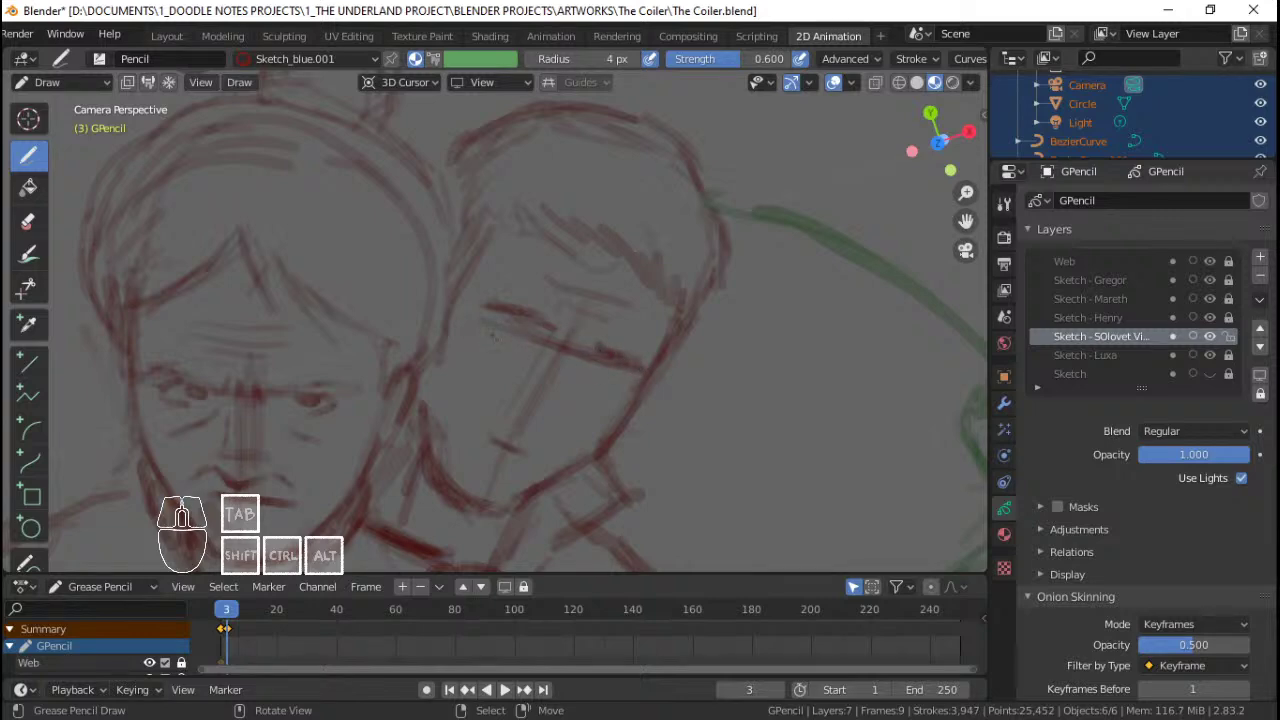
left_click_drag(518, 331, 536, 335)
key("ctrl+z")
key("ctrl+z")
key("ctrl+z")
Step: Set the Pencil radius to 2 px and draw the rear figure's eye nearer the front figure
left_click(614, 58)
type("2")
left_click(573, 226)
mouse_move(490, 324)
left_mouse_down()
mouse_move(536, 344)
mouse_move(512, 334)
mouse_move(501, 356)
mouse_move(518, 362)
mouse_move(507, 348)
left_mouse_up()
left_click_drag(506, 339, 514, 344)
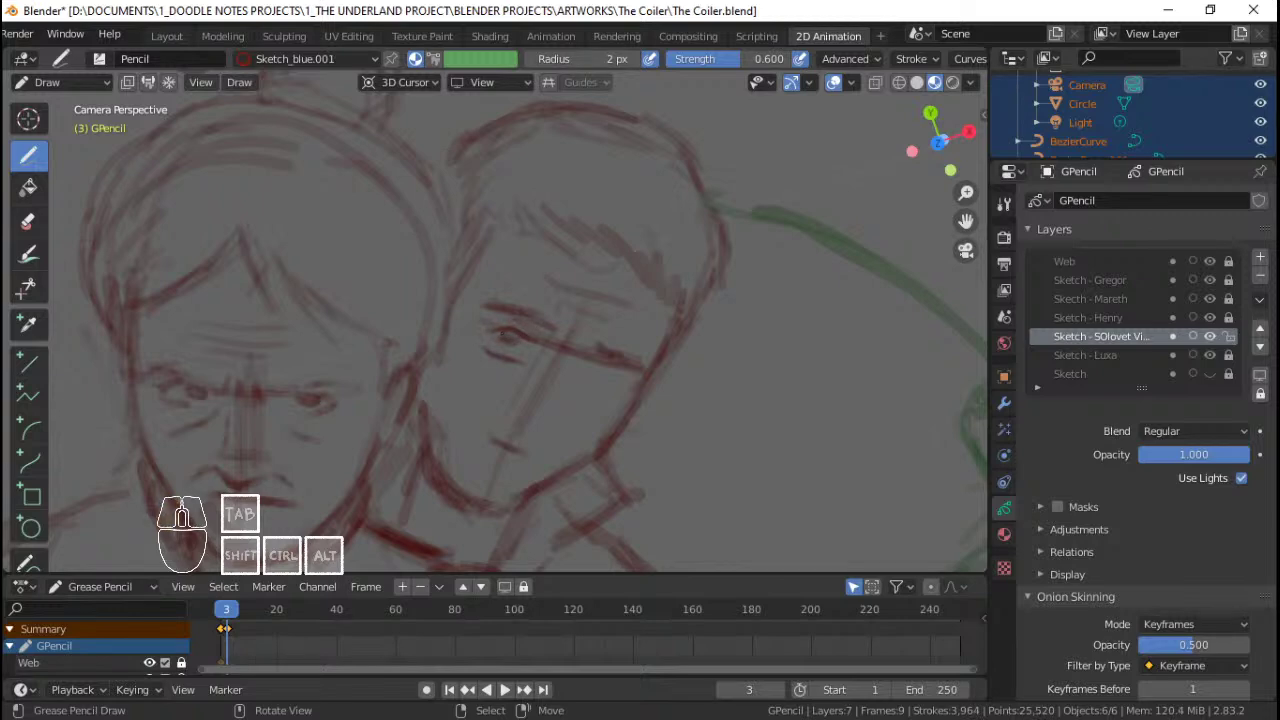
Step: Draw the rear figure's outer eye and darken the eye nearer the front figure
left_click_drag(587, 364, 612, 373)
mouse_move(601, 369)
left_mouse_down()
mouse_move(611, 376)
mouse_move(600, 369)
left_mouse_up()
mouse_move(497, 335)
left_mouse_down()
mouse_move(484, 331)
mouse_move(532, 344)
mouse_move(570, 380)
mouse_move(556, 401)
left_mouse_up()
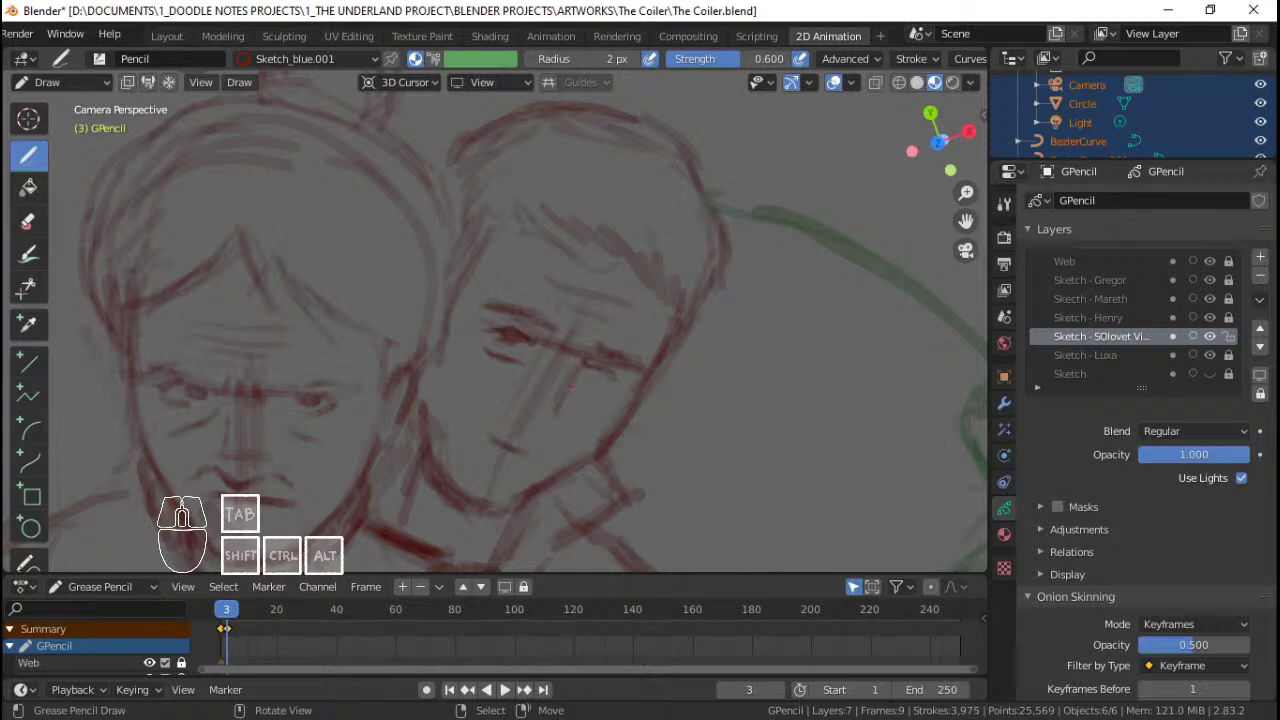
Step: Add frown lines between and above the rear figure's eyebrows, and refine the outer eye
mouse_move(588, 330)
left_mouse_down()
mouse_move(585, 342)
mouse_move(512, 294)
left_mouse_up()
left_click_drag(620, 326, 630, 332)
left_click_drag(622, 330, 634, 337)
left_click_drag(630, 335, 636, 339)
middle_click_drag(630, 396, 613, 350, "ctrl")
mouse_move(594, 350)
left_mouse_down()
mouse_move(623, 367)
mouse_move(596, 384)
mouse_move(608, 388)
mouse_move(616, 367)
left_mouse_up()
left_click_drag(594, 357, 608, 363)
Step: Draw the rear figure's nose and the creases running from it down the cheeks
middle_click_drag(538, 385, 545, 378, "shift")
mouse_move(562, 392)
left_mouse_down()
mouse_move(554, 414)
mouse_move(512, 383)
mouse_move(499, 399)
mouse_move(550, 426)
left_mouse_up()
mouse_move(552, 407)
left_mouse_down()
mouse_move(561, 421)
mouse_move(549, 421)
left_mouse_up()
middle_click_drag(550, 421, 558, 408, "shift")
left_click_drag(508, 367, 459, 396)
left_click_drag(569, 396, 567, 431)
Step: Shade a moustache beneath the rear figure's nose
mouse_move(542, 398)
middle_mouse_down("ctrl")
mouse_move(530, 452)
mouse_move(556, 374)
middle_mouse_up("ctrl")
mouse_move(496, 394)
left_mouse_down()
mouse_move(483, 379)
mouse_move(530, 410)
left_mouse_up()
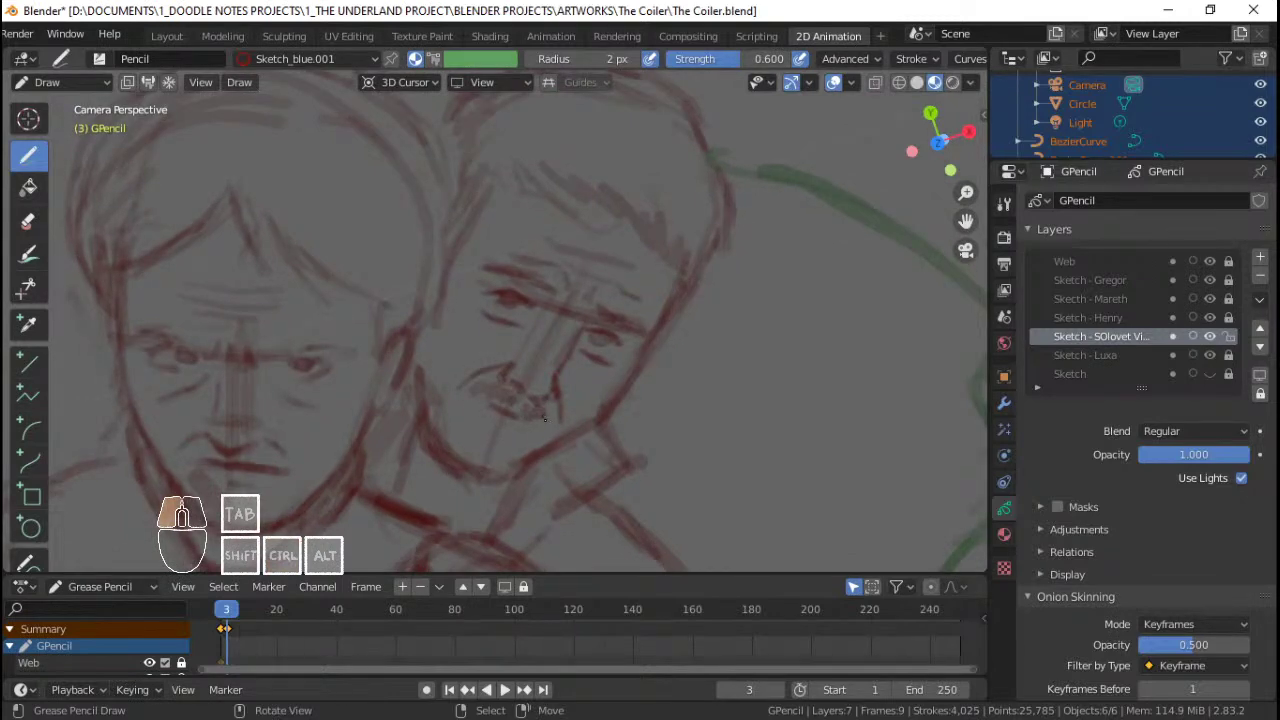
left_click_drag(544, 408, 548, 416)
Step: Draw the rear figure's mouth under the moustache and a small patch of beard on the chin
mouse_move(504, 379)
left_mouse_down()
mouse_move(472, 393)
mouse_move(530, 420)
mouse_move(530, 433)
mouse_move(468, 412)
mouse_move(512, 431)
mouse_move(472, 436)
mouse_move(488, 433)
mouse_move(489, 448)
mouse_move(446, 438)
mouse_move(434, 416)
mouse_move(502, 474)
left_mouse_up()
left_click_drag(482, 475, 510, 467)
mouse_move(497, 473)
left_mouse_down()
mouse_move(509, 467)
mouse_move(483, 465)
left_mouse_up()
left_click_drag(484, 391, 512, 408)
left_click_drag(524, 405, 550, 421)
mouse_move(587, 313)
middle_mouse_down("ctrl")
mouse_move(583, 440)
mouse_move(575, 298)
mouse_move(596, 260)
middle_mouse_up("ctrl")
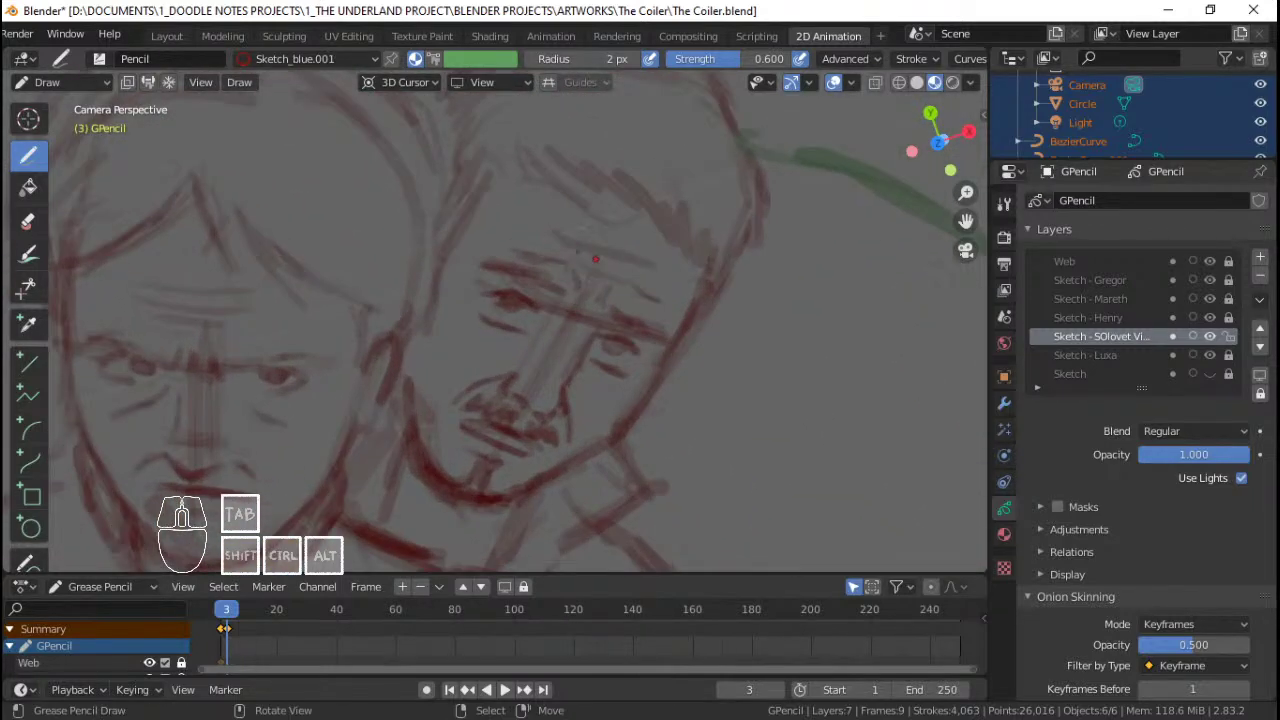
Step: Add shading strokes to the rear figure's forehead and temple, and darken the jawline down to the chin
left_click_drag(578, 250, 618, 244)
left_click_drag(442, 327, 436, 380)
mouse_move(654, 377)
left_mouse_down()
mouse_move(581, 457)
mouse_move(634, 444)
left_mouse_up()
mouse_move(652, 392)
left_mouse_down()
mouse_move(552, 490)
mouse_move(502, 496)
left_mouse_up()
mouse_move(575, 453)
left_mouse_down()
mouse_move(589, 436)
mouse_move(524, 492)
mouse_move(563, 485)
mouse_move(522, 500)
left_mouse_up()
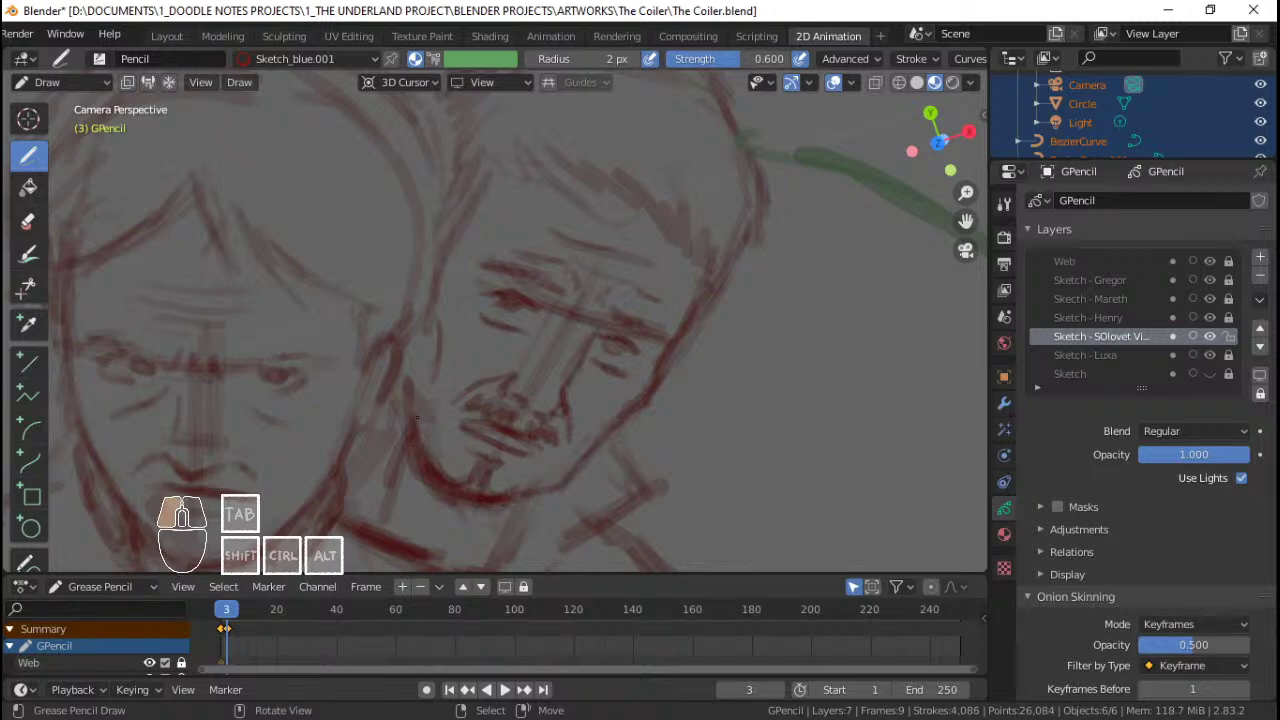
Step: Add short crease strokes beneath the rear figure's eyes and on the cheek
mouse_move(530, 300)
middle_mouse_down("ctrl")
mouse_move(526, 430)
mouse_move(512, 358)
mouse_move(514, 450)
middle_mouse_up("ctrl")
middle_click_drag(514, 450, 478, 470, "shift")
mouse_move(500, 415)
middle_mouse_down("ctrl")
mouse_move(511, 334)
mouse_move(546, 300)
mouse_move(529, 367)
middle_mouse_up("ctrl")
middle_click_drag(529, 367, 518, 357, "shift")
middle_click_drag(386, 405, 304, 502, "ctrl")
middle_click_drag(556, 263, 558, 200, "ctrl")
mouse_move(500, 260)
middle_mouse_down("shift")
mouse_move(552, 300)
mouse_move(555, 250)
middle_mouse_up("shift")
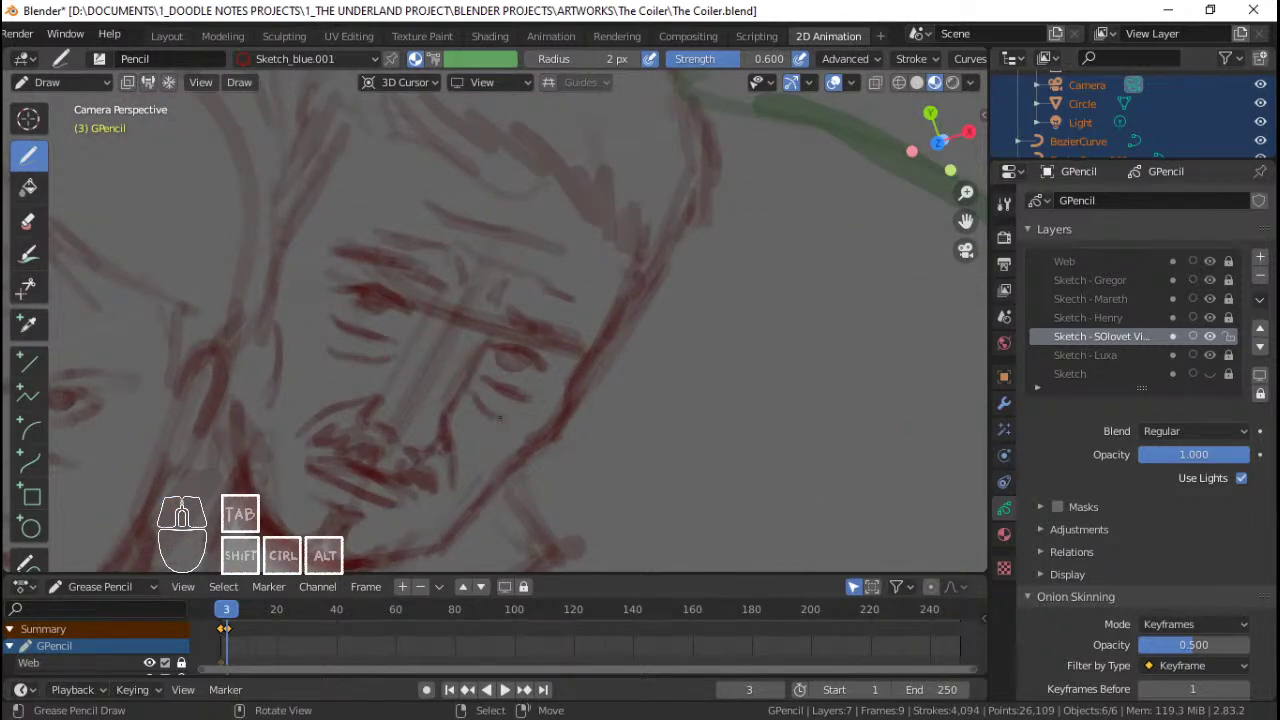
middle_click_drag(490, 411, 498, 505, "ctrl")
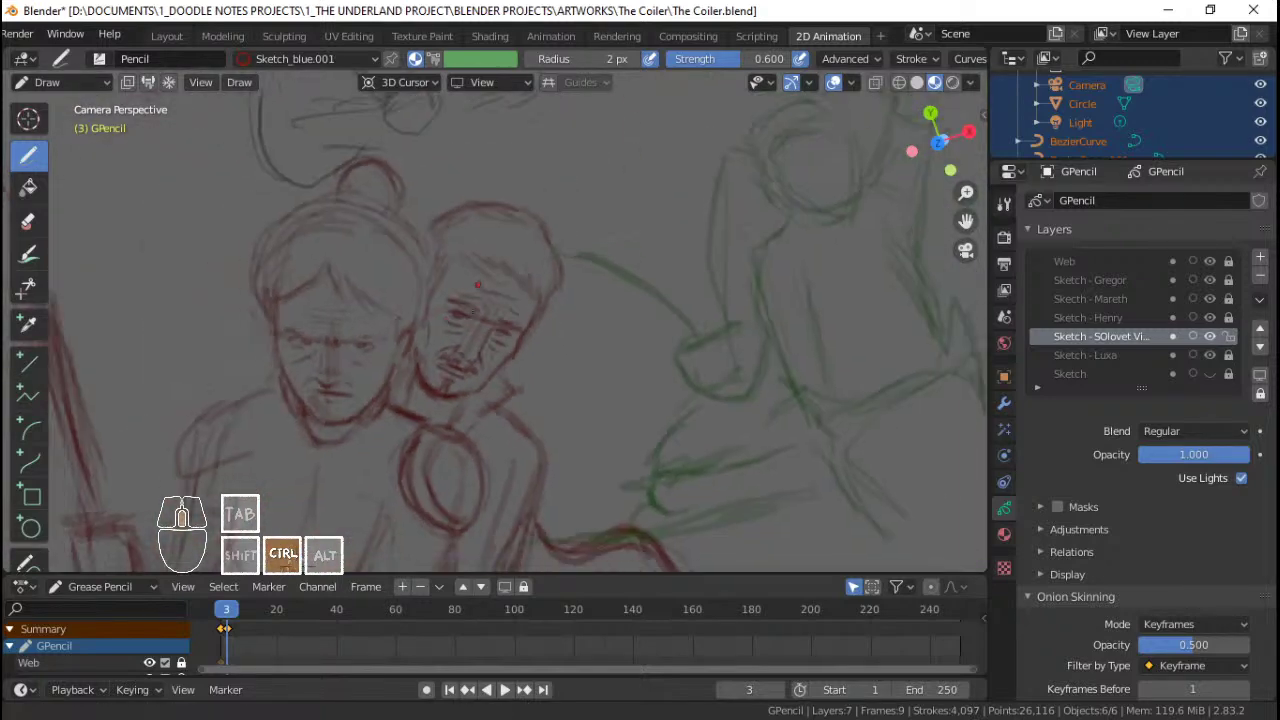
Step: Examine the two finished riders at different magnifications against the surrounding figures in the composition
middle_click_drag(535, 245, 537, 277, "ctrl")
middle_click_drag(537, 277, 494, 263, "shift")
middle_click_drag(600, 220, 618, 335, "ctrl")
middle_click_drag(618, 335, 590, 230, "shift")
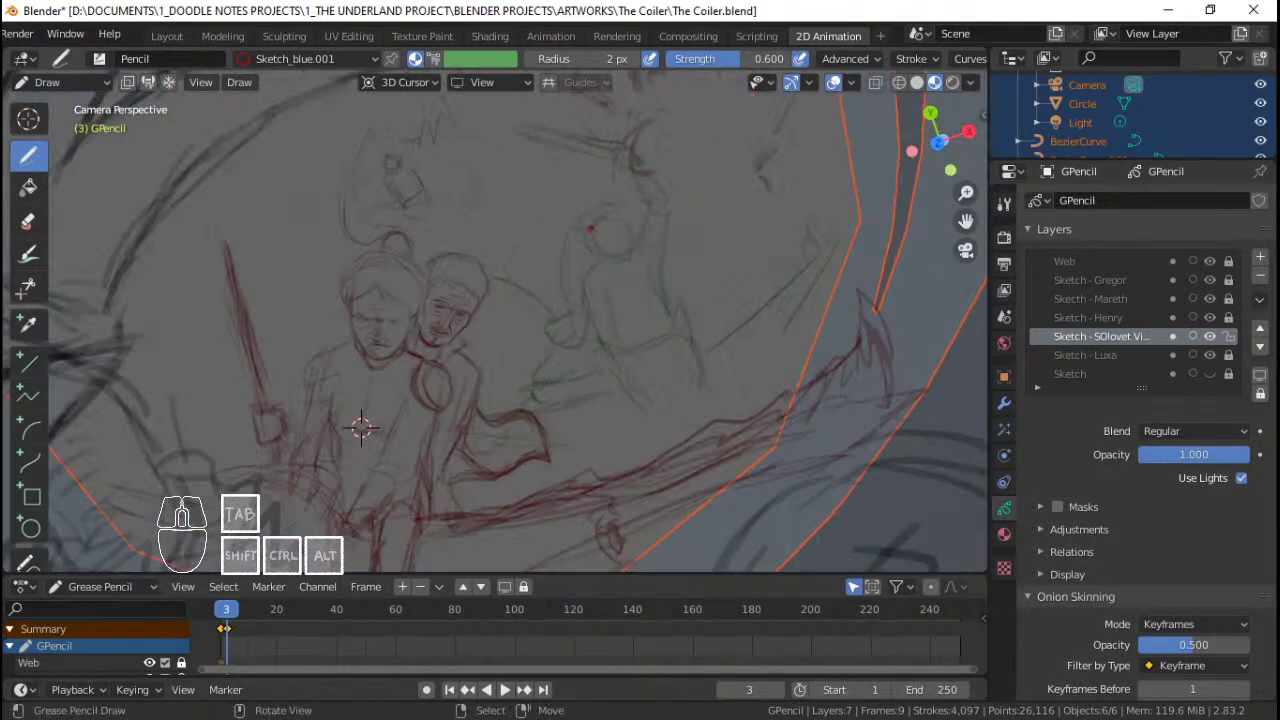
middle_click_drag(605, 275, 622, 268, "shift")
middle_click_drag(376, 421, 331, 457, "ctrl")
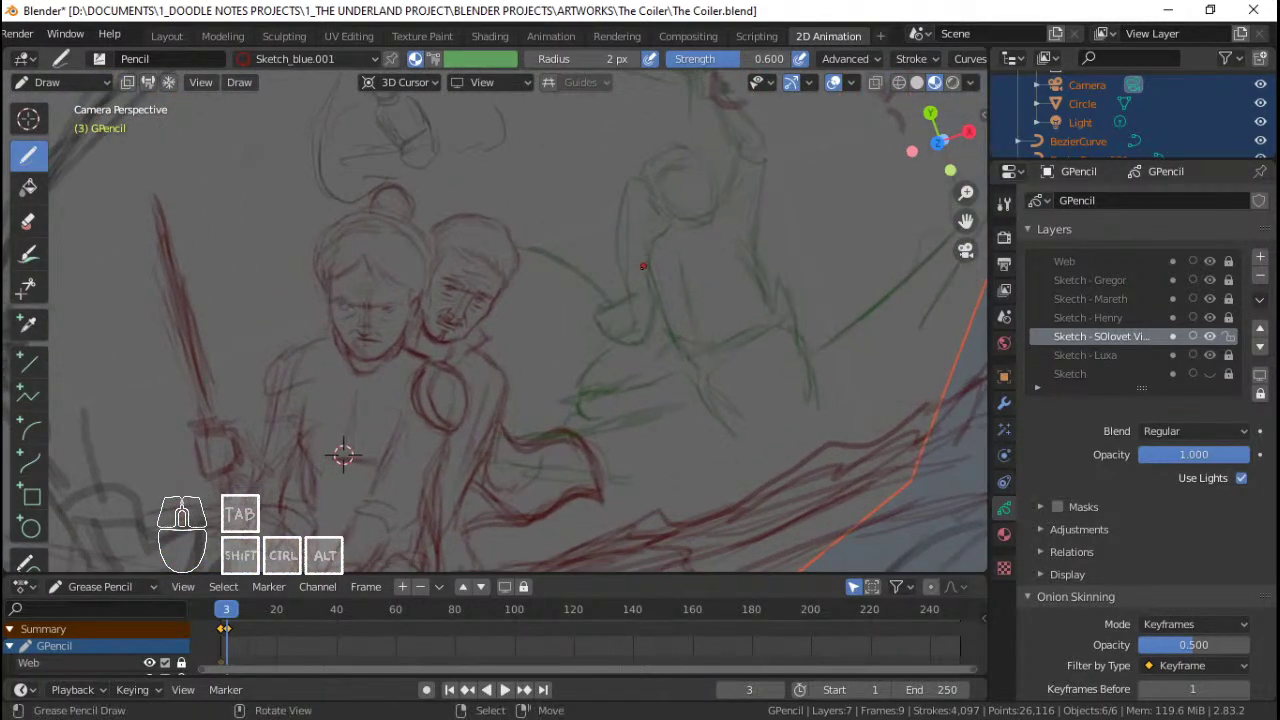
middle_click_drag(542, 215, 557, 250, "ctrl")
middle_click_drag(557, 250, 568, 310, "shift")
middle_click_drag(575, 250, 579, 317, "ctrl")
middle_click_drag(610, 400, 625, 350, "ctrl")
mouse_move(632, 355)
middle_mouse_down("shift")
mouse_move(641, 323)
mouse_move(601, 281)
middle_mouse_up("shift")
middle_click_drag(602, 325, 596, 287, "ctrl")
Step: Lock the Solovet and Vikus sketch layer, make Sketch - Henry the active unlocked layer, and save the file
left_click(1227, 336)
left_click(1227, 336)
left_click(1228, 337)
left_click(1150, 320)
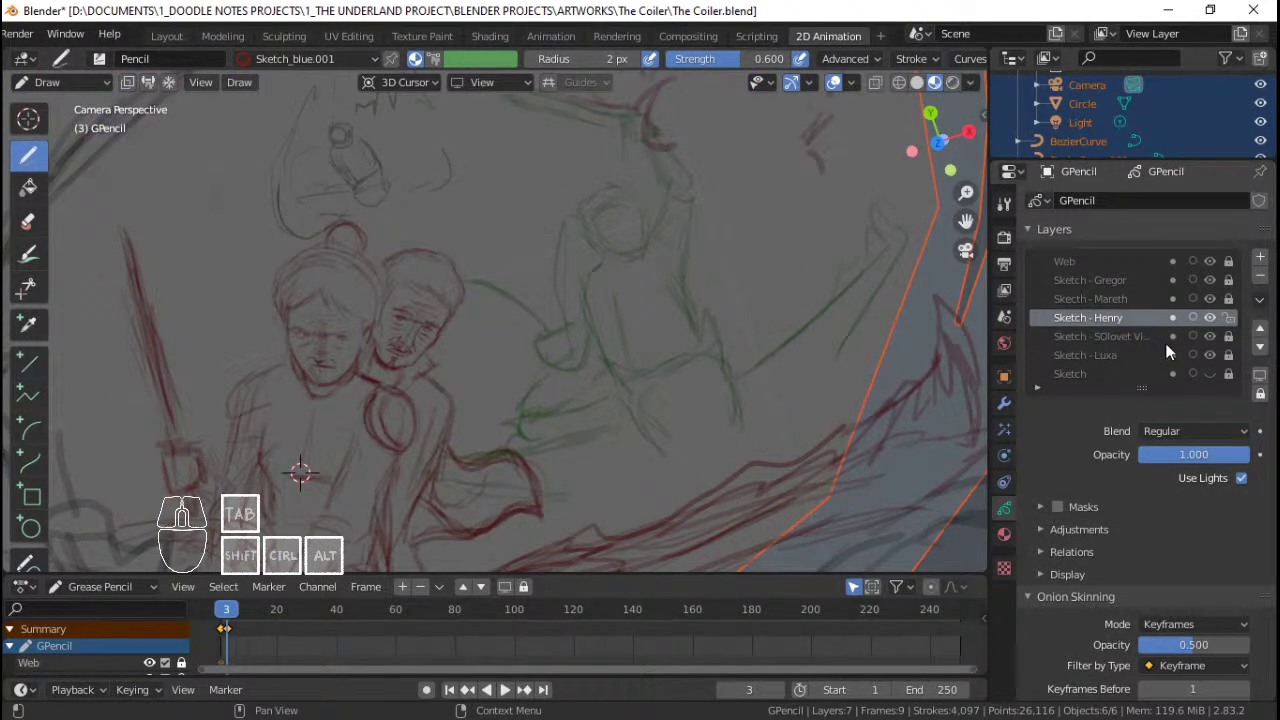
key("ctrl+s")
middle_click_drag(598, 250, 598, 271, "shift")
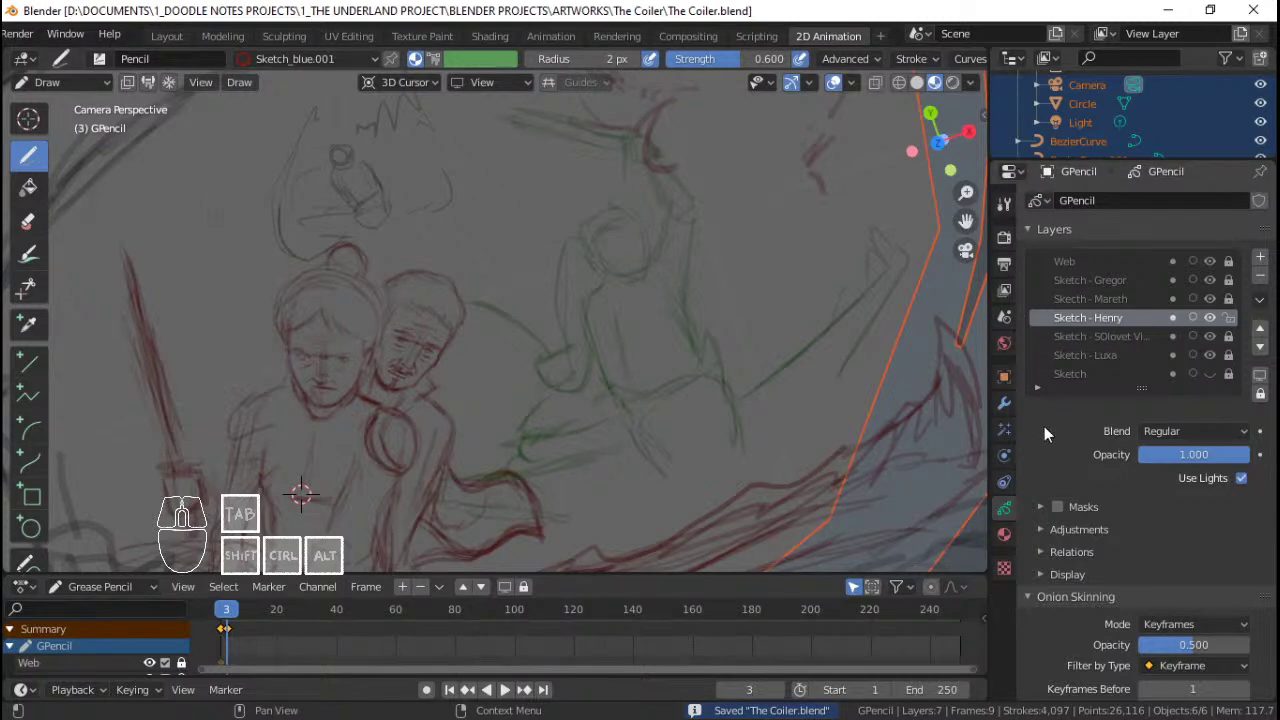
Step: Try to draw on Henry's head with the Sketch_blue.002 material, and undo the attempt
left_click(1004, 535)
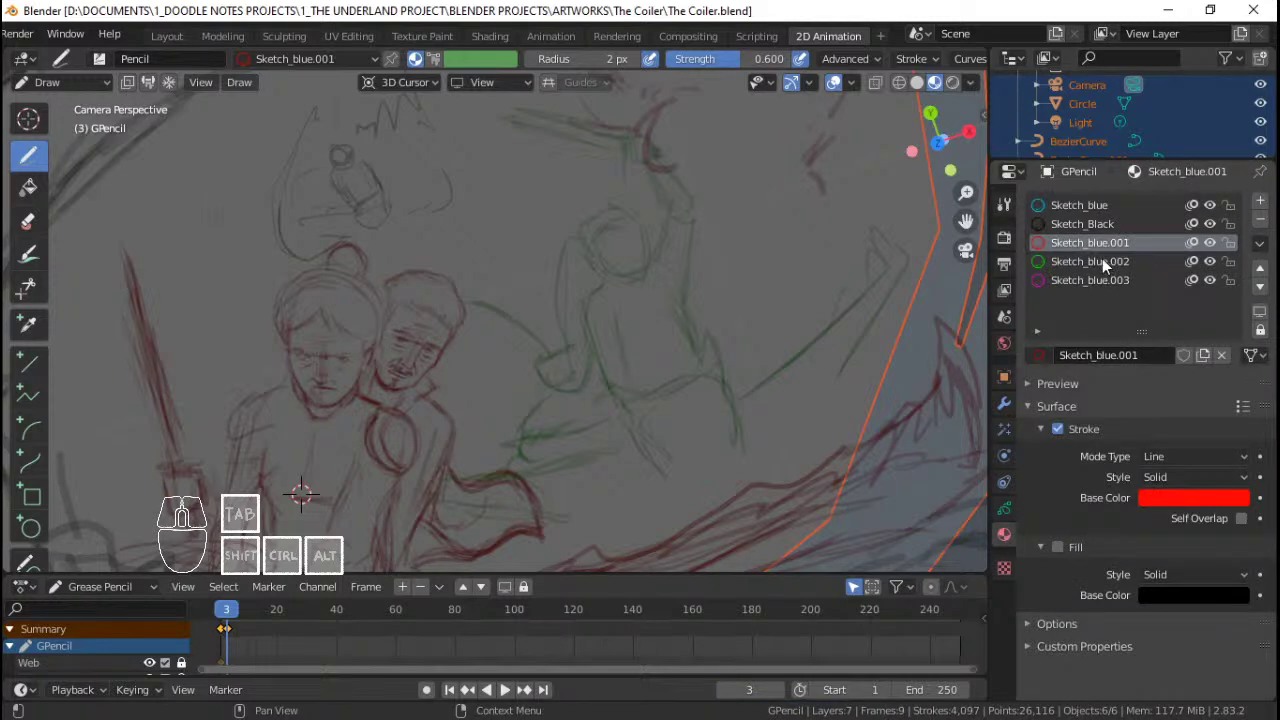
left_click(1102, 258)
left_click(1004, 508)
mouse_move(732, 301)
middle_mouse_down("ctrl")
mouse_move(724, 236)
mouse_move(640, 312)
mouse_move(614, 216)
mouse_move(572, 241)
middle_mouse_up("ctrl")
left_click(610, 219)
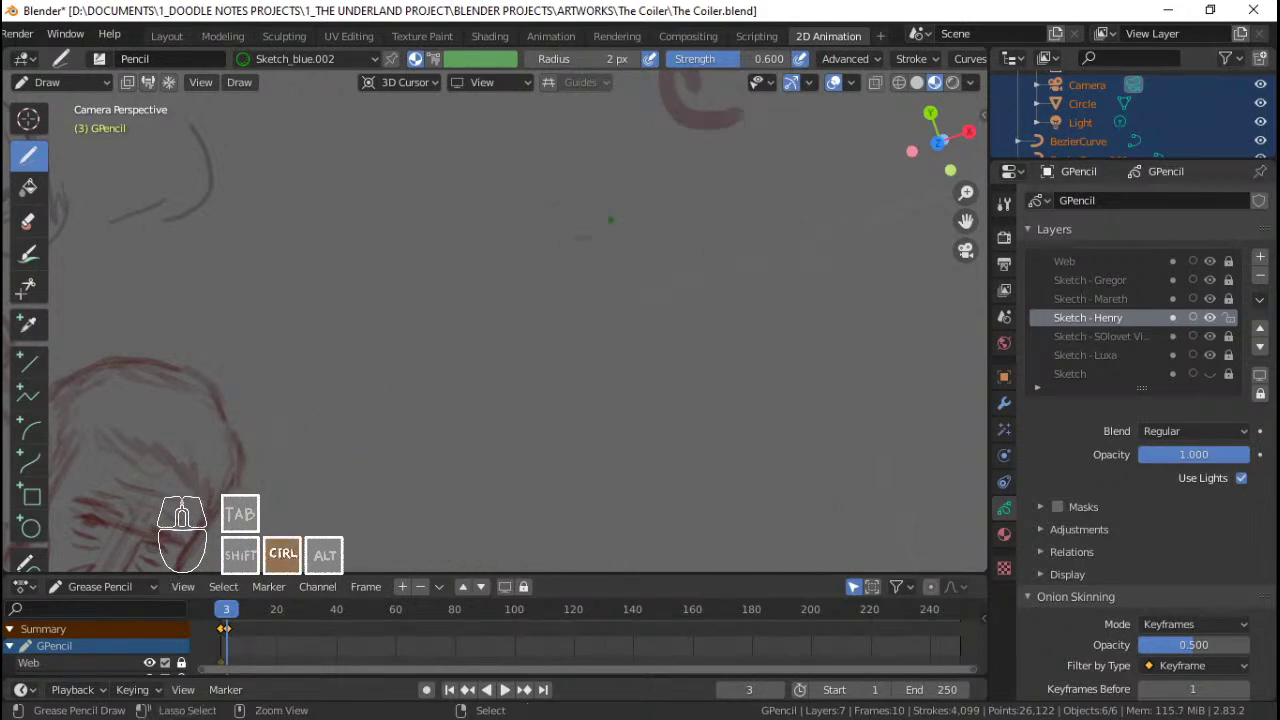
key("ctrl+z")
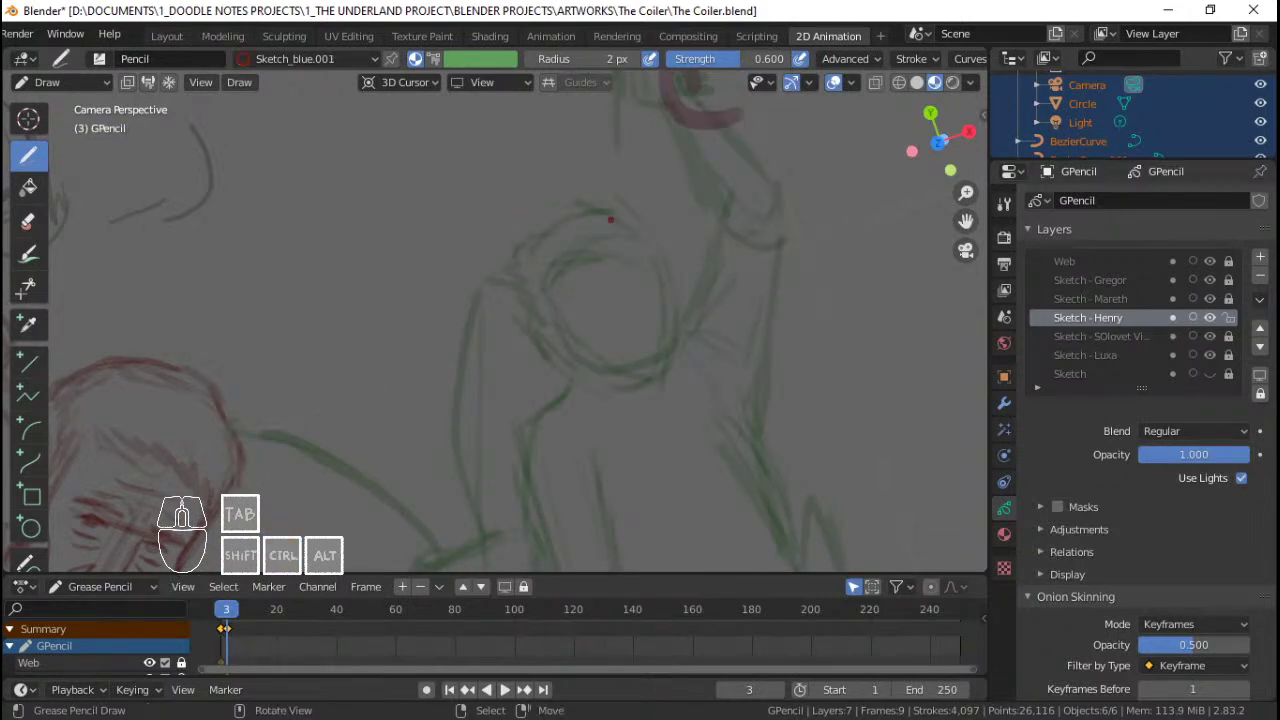
Step: Nudge the Sketch - Henry strokes in Edit Mode, return to Draw mode, and save the file
key("Tab")
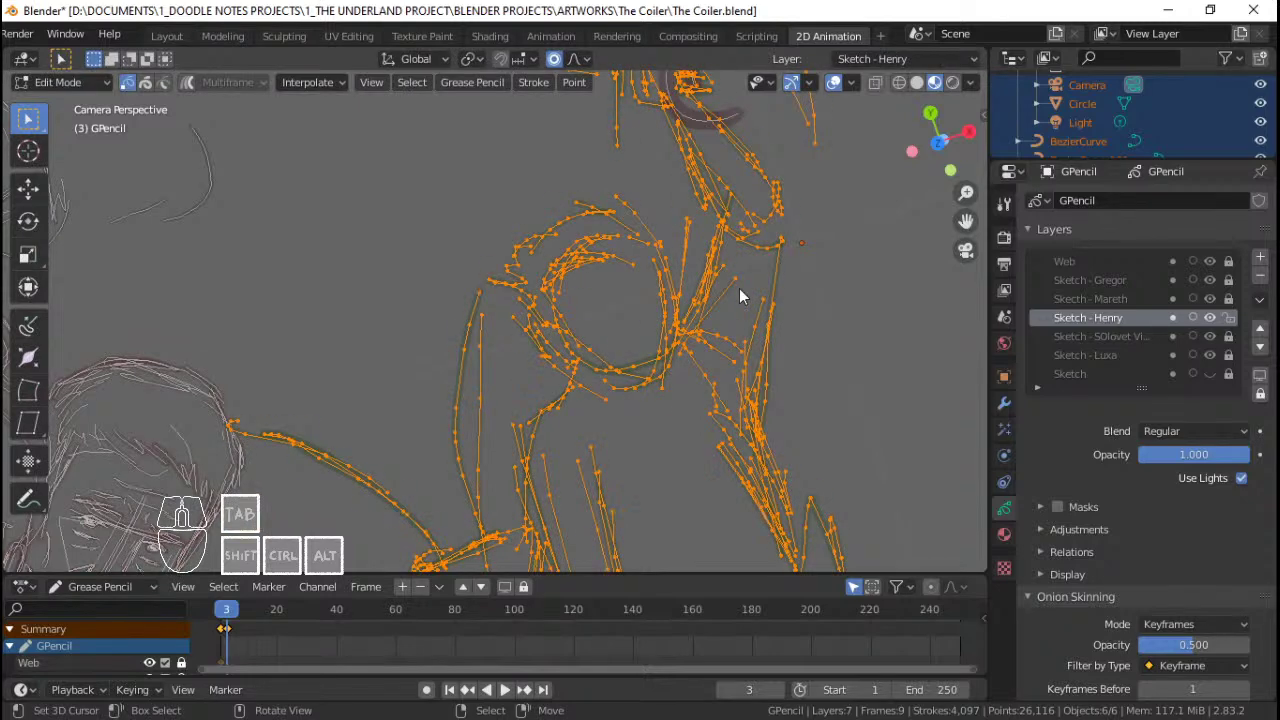
key("g")
left_click(750, 300)
key("Tab")
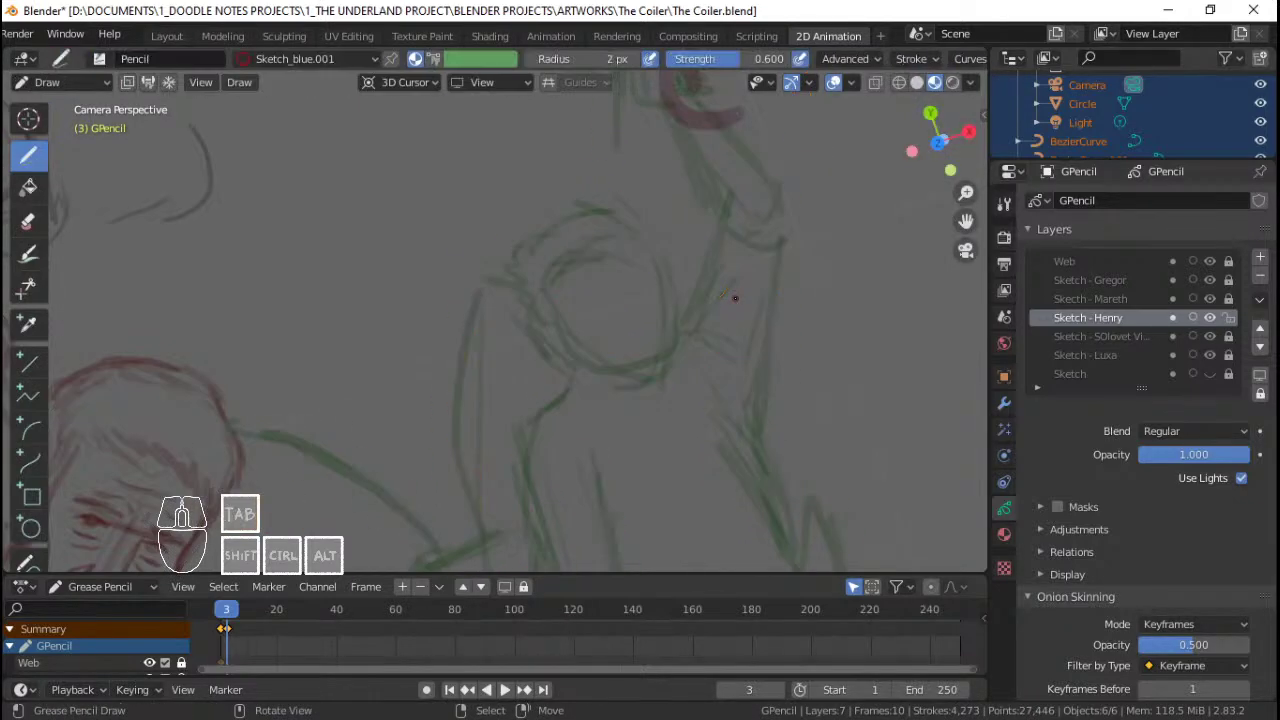
scroll(660, 311, "up", 2)
key("ctrl+s")
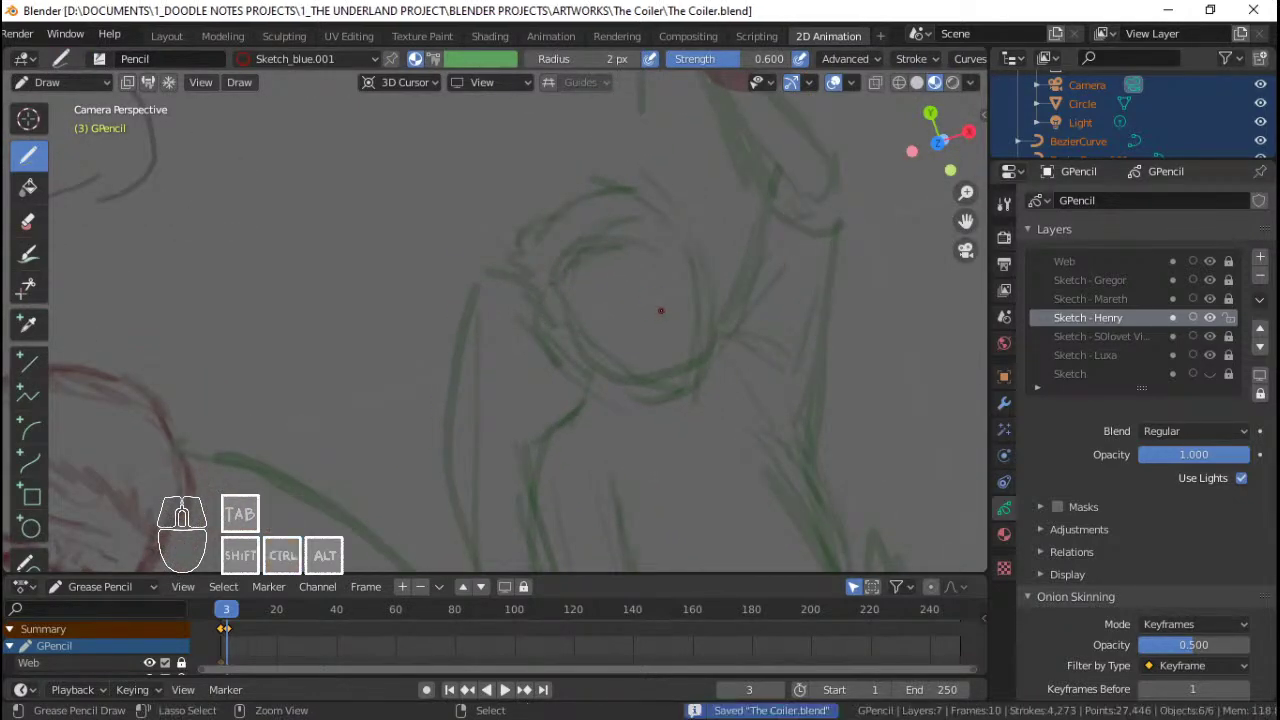
Step: Set the pencil material to the green Sketch_blue.002 and maximize the 3D viewport around Henry's head
key("ctrl+Tab")
key("ctrl+Tab")
left_click(260, 59)
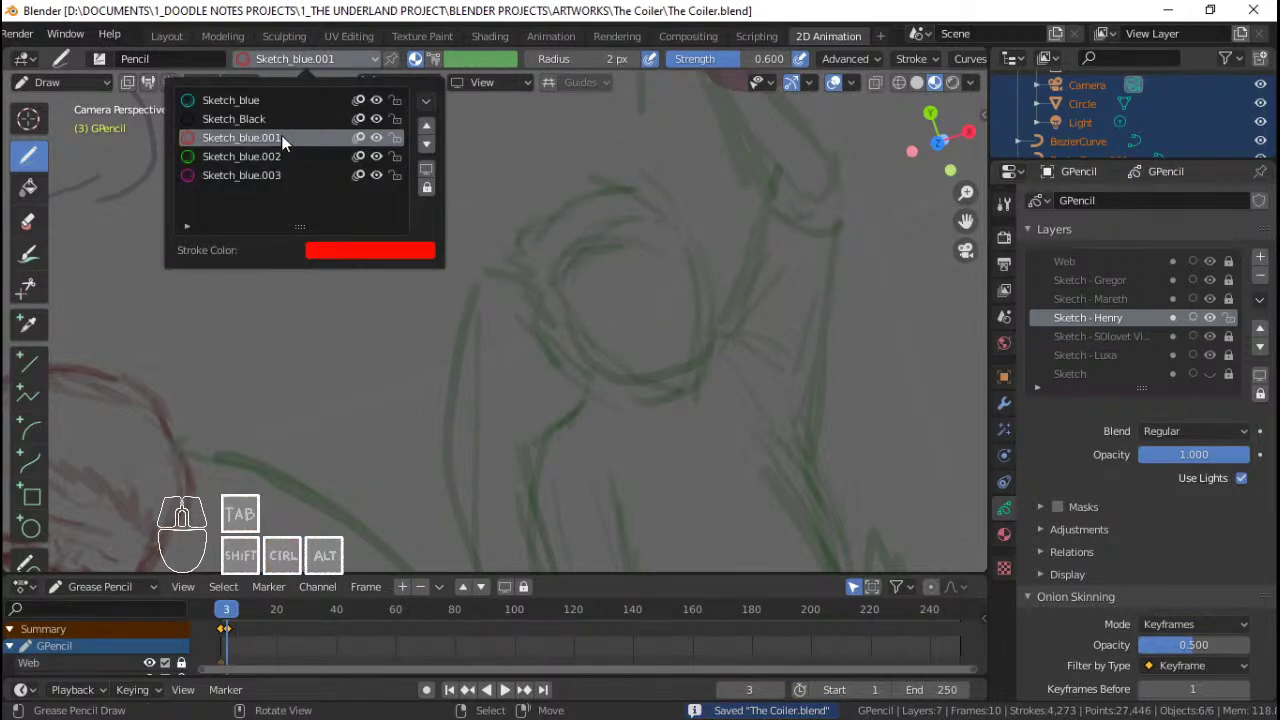
left_click(284, 156)
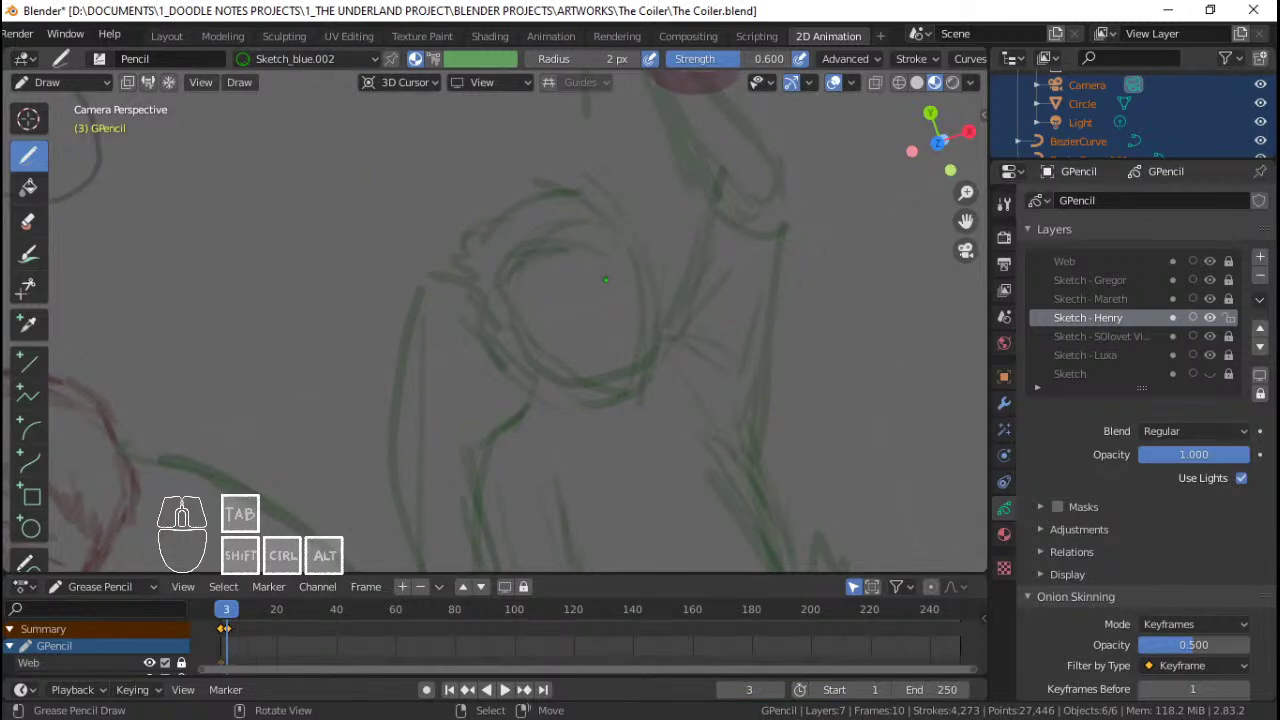
key("ctrl+space")
middle_click_drag(670, 268, 637, 297, "ctrl")
mouse_move(637, 297)
middle_mouse_down("ctrl")
mouse_move(626, 266)
mouse_move(647, 306)
mouse_move(621, 291)
middle_mouse_up("ctrl")
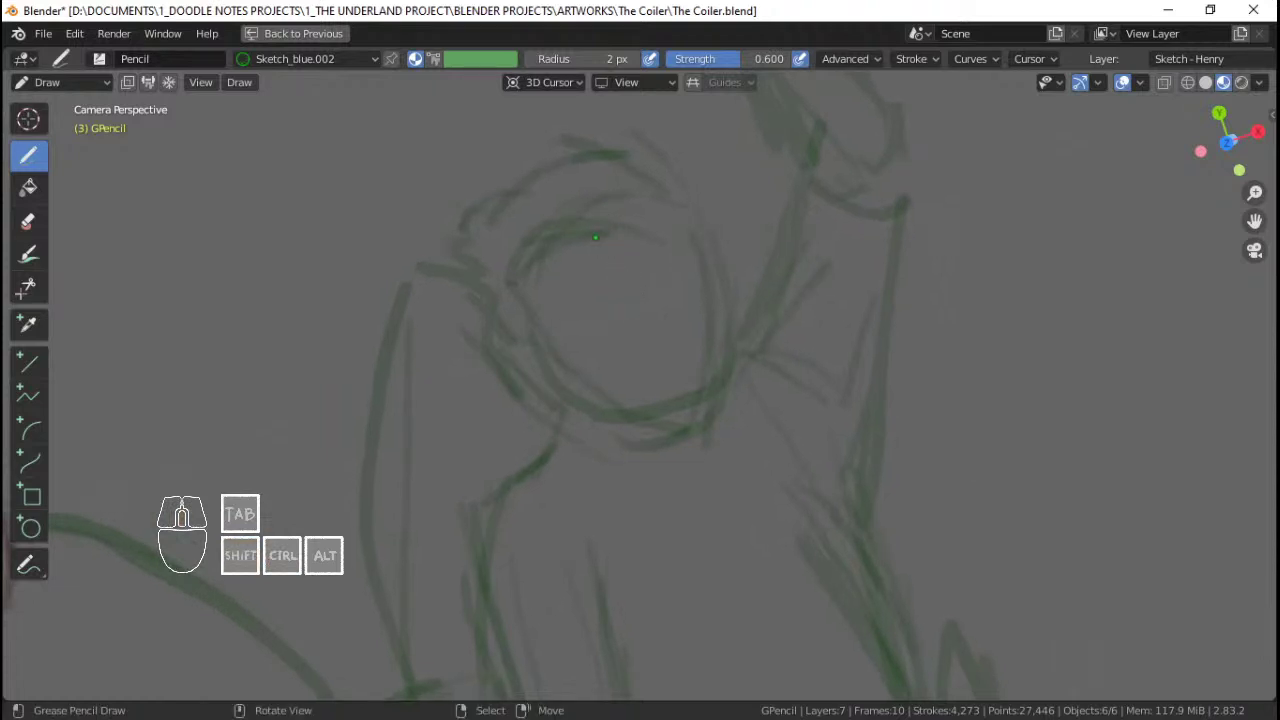
Step: Outline the far side of Henry's face from the forehead to the chin, and darken the jawline
mouse_move(595, 237)
left_mouse_down()
mouse_move(637, 181)
mouse_move(690, 228)
left_mouse_up()
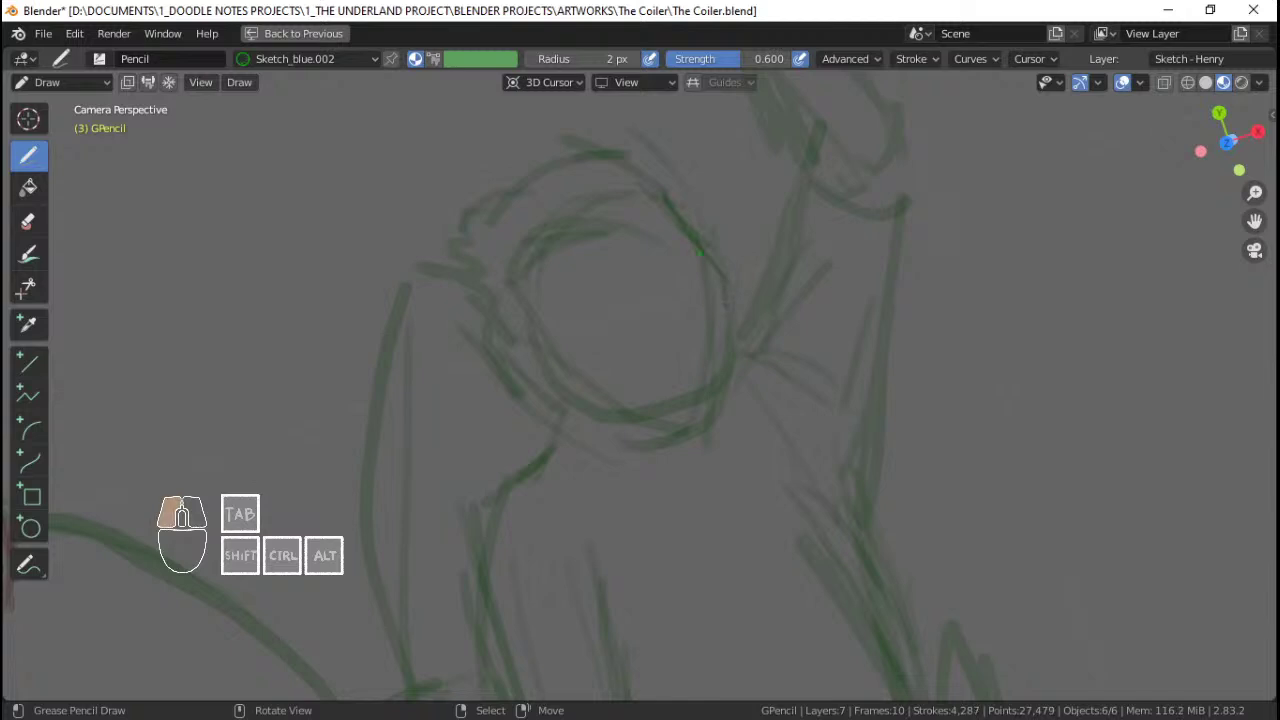
left_click(547, 362)
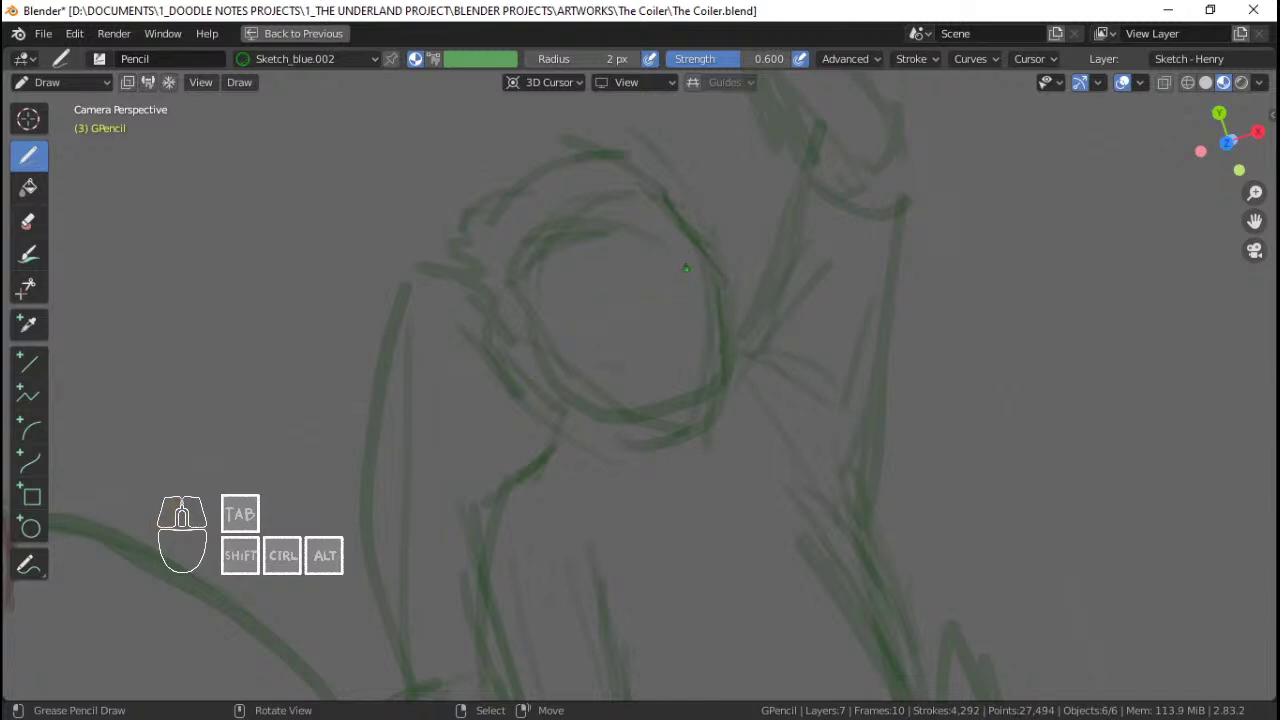
left_click(598, 403)
left_click_drag(618, 407, 669, 404)
left_click_drag(640, 403, 672, 398)
left_click_drag(622, 394, 657, 398)
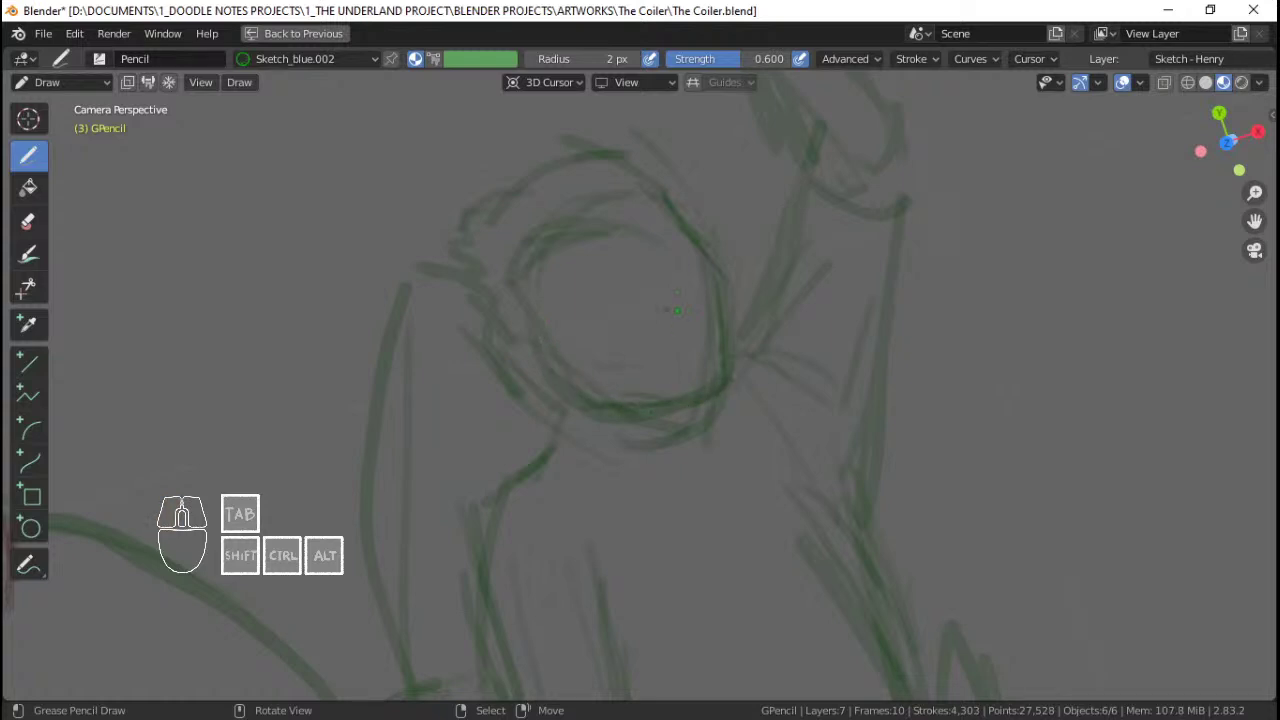
Step: Draw Henry's wide-open mouth as a slanted four-sided shape just above the chin
mouse_move(648, 318)
left_mouse_down()
mouse_move(690, 304)
mouse_move(652, 360)
mouse_move(649, 348)
left_mouse_up()
mouse_move(650, 346)
left_mouse_down()
mouse_move(663, 375)
mouse_move(712, 376)
left_mouse_up()
left_click_drag(698, 304, 702, 342)
mouse_move(648, 318)
left_mouse_down()
mouse_move(696, 298)
mouse_move(650, 350)
mouse_move(660, 370)
left_mouse_up()
left_click_drag(652, 356, 671, 384)
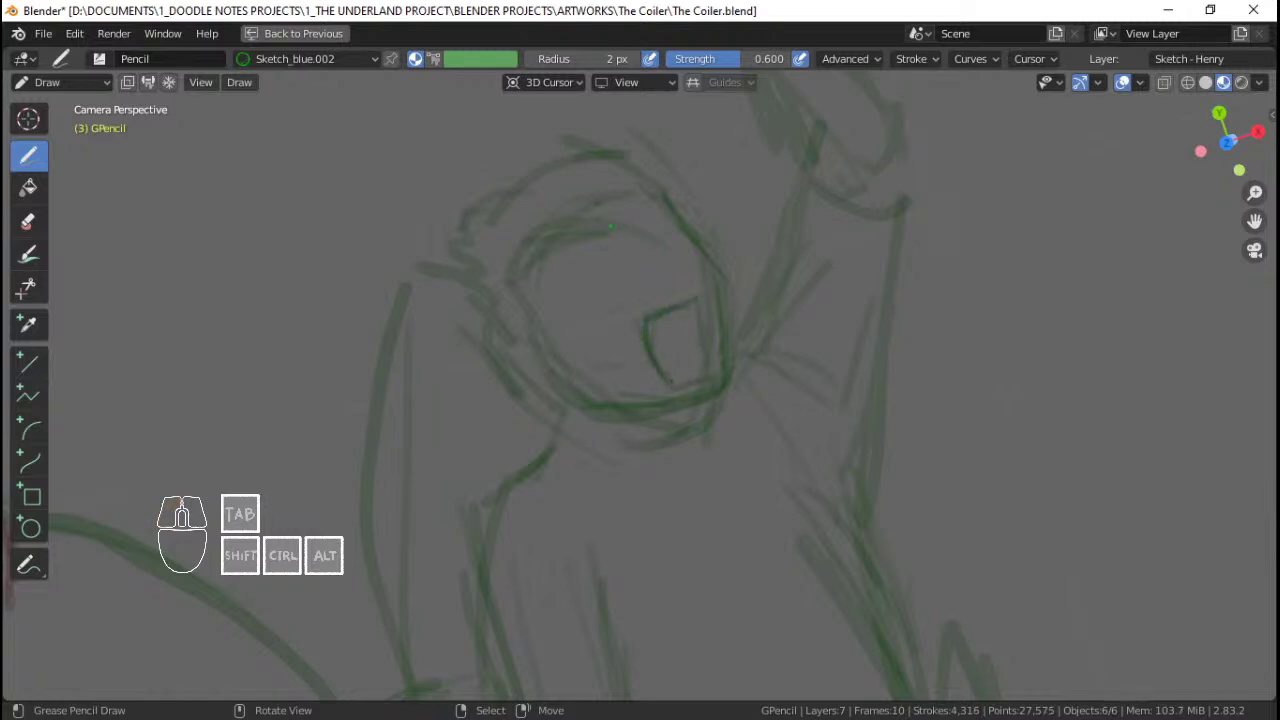
left_click_drag(690, 322, 686, 356)
left_click_drag(682, 328, 678, 345)
Step: Sketch a curved centre line down Henry's face and an arced guideline across the brow
left_click(600, 246)
mouse_move(651, 284)
middle_mouse_down("ctrl")
mouse_move(654, 450)
mouse_move(651, 337)
mouse_move(635, 304)
mouse_move(637, 408)
mouse_move(635, 353)
middle_mouse_up("ctrl")
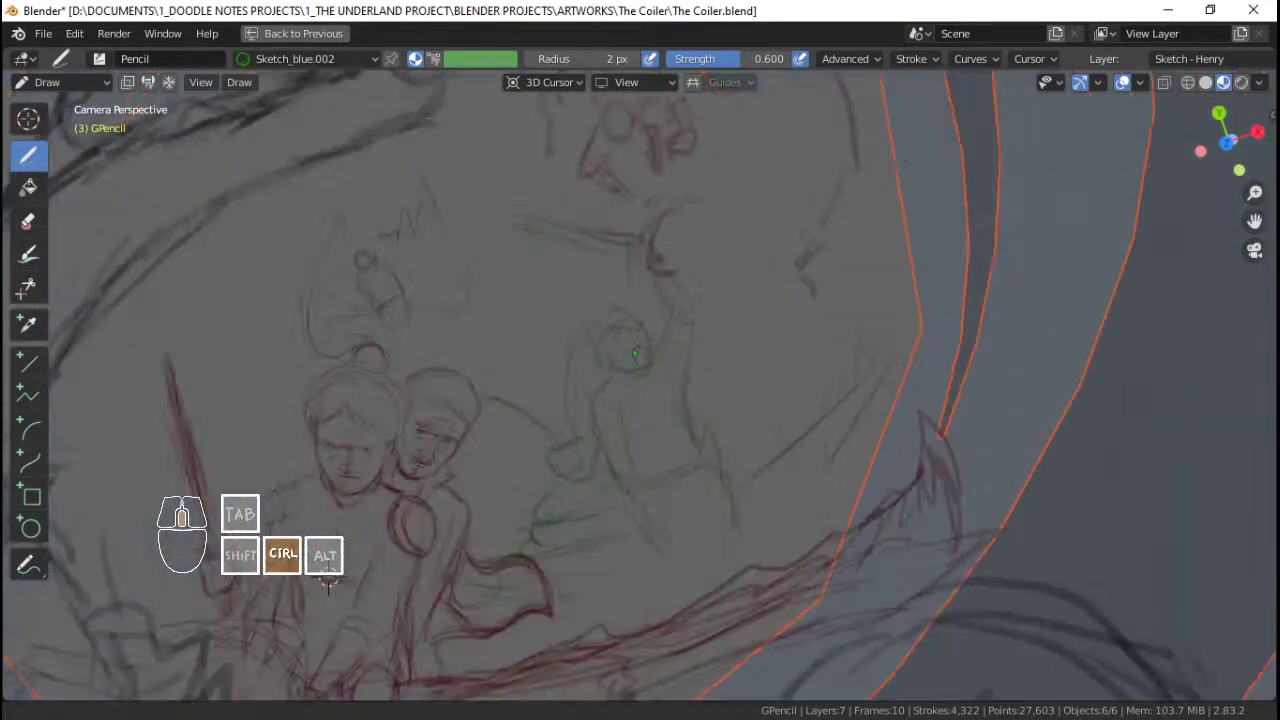
left_click_drag(635, 353, 639, 318, "ctrl")
mouse_move(639, 318)
middle_mouse_down("shift")
mouse_move(649, 283)
mouse_move(656, 305)
middle_mouse_up("shift")
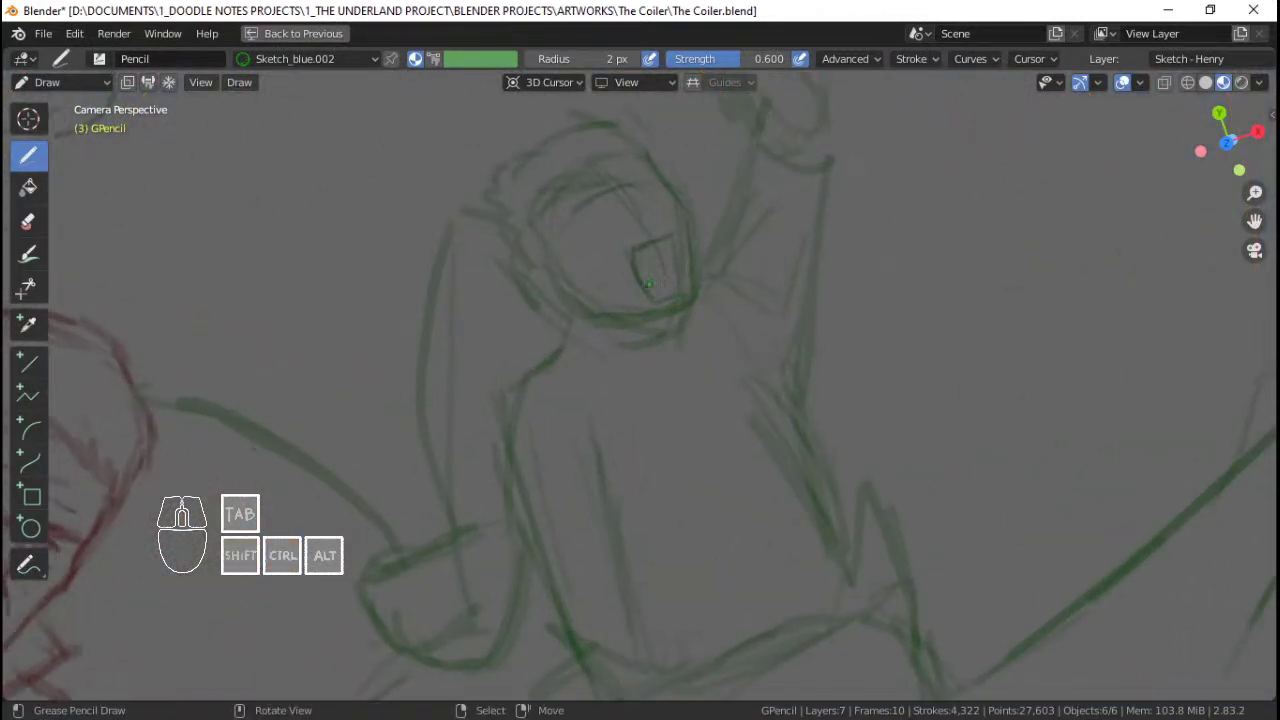
middle_click_drag(656, 305, 653, 288, "ctrl")
Step: Reinforce Henry's jawline and draw short neck lines descending from beneath it
left_click_drag(556, 326, 612, 353)
left_click_drag(584, 350, 699, 334)
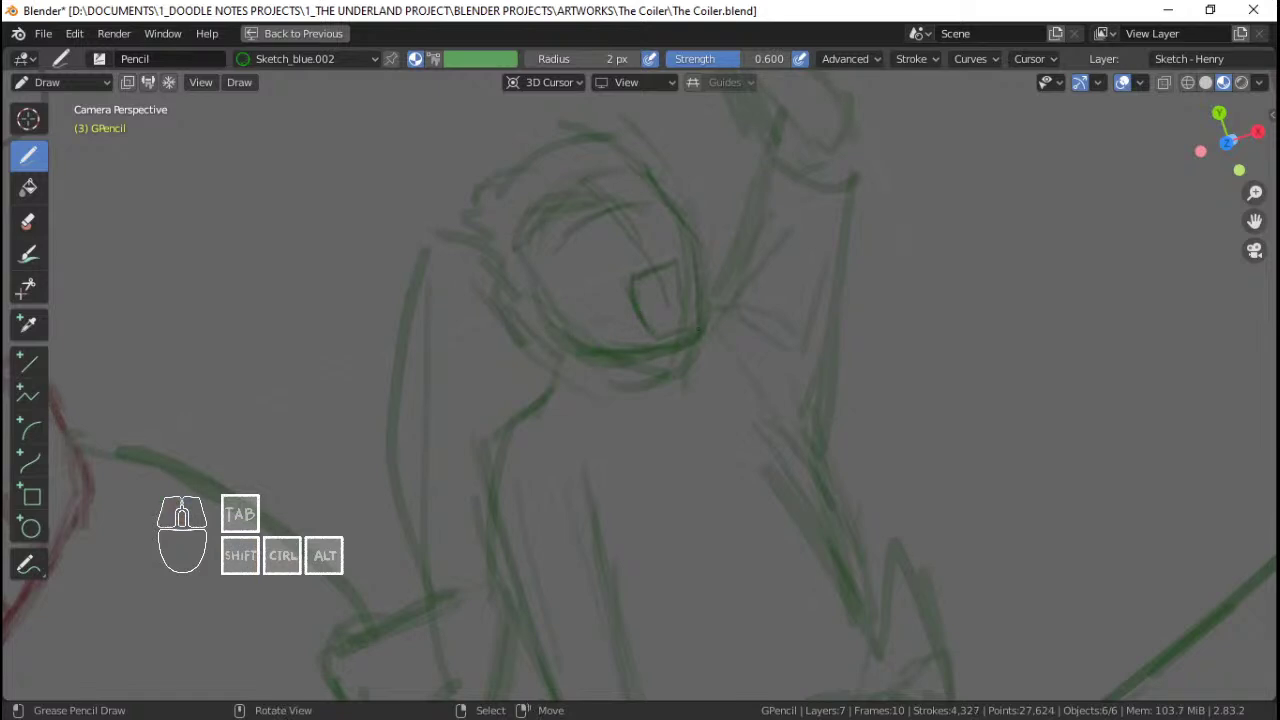
mouse_move(688, 281)
middle_mouse_down("shift")
mouse_move(688, 328)
mouse_move(688, 306)
middle_mouse_up("shift")
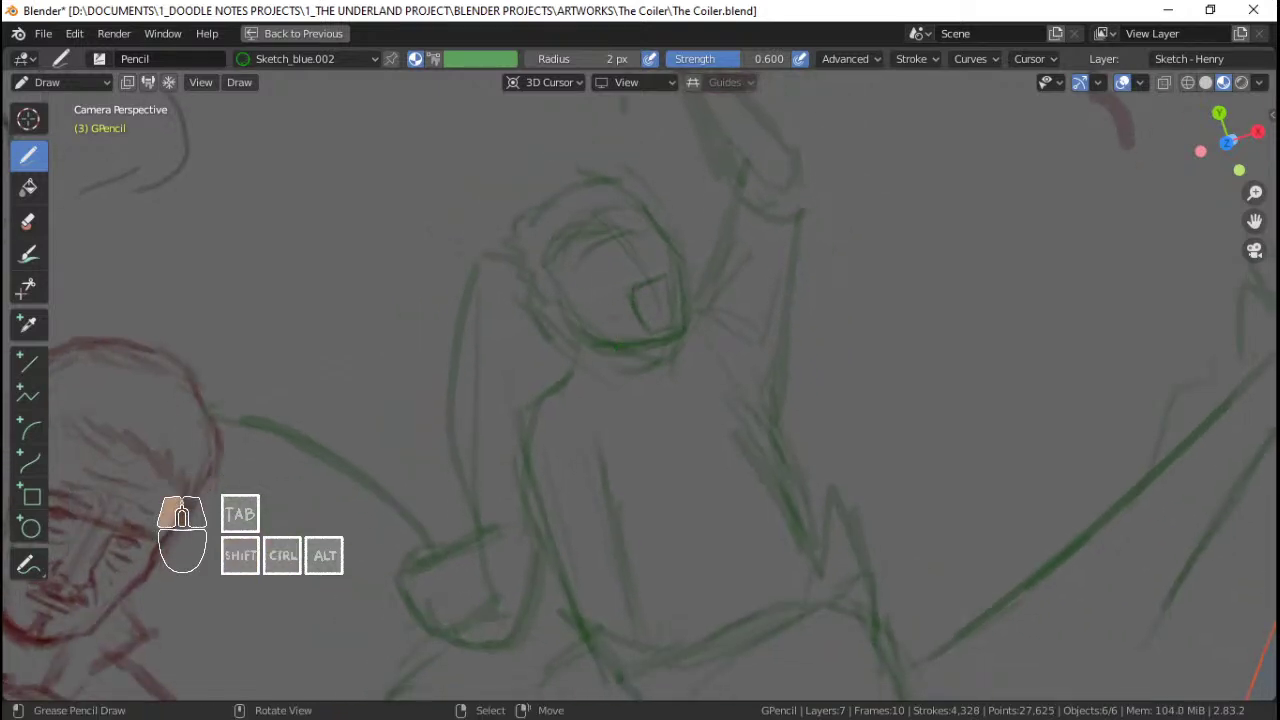
mouse_move(686, 331)
left_mouse_down()
mouse_move(666, 341)
mouse_move(673, 356)
left_mouse_up()
left_click_drag(686, 332, 670, 345)
middle_click_drag(615, 258, 615, 211, "ctrl")
mouse_move(615, 211)
middle_mouse_down("shift")
mouse_move(611, 308)
mouse_move(634, 395)
middle_mouse_up("shift")
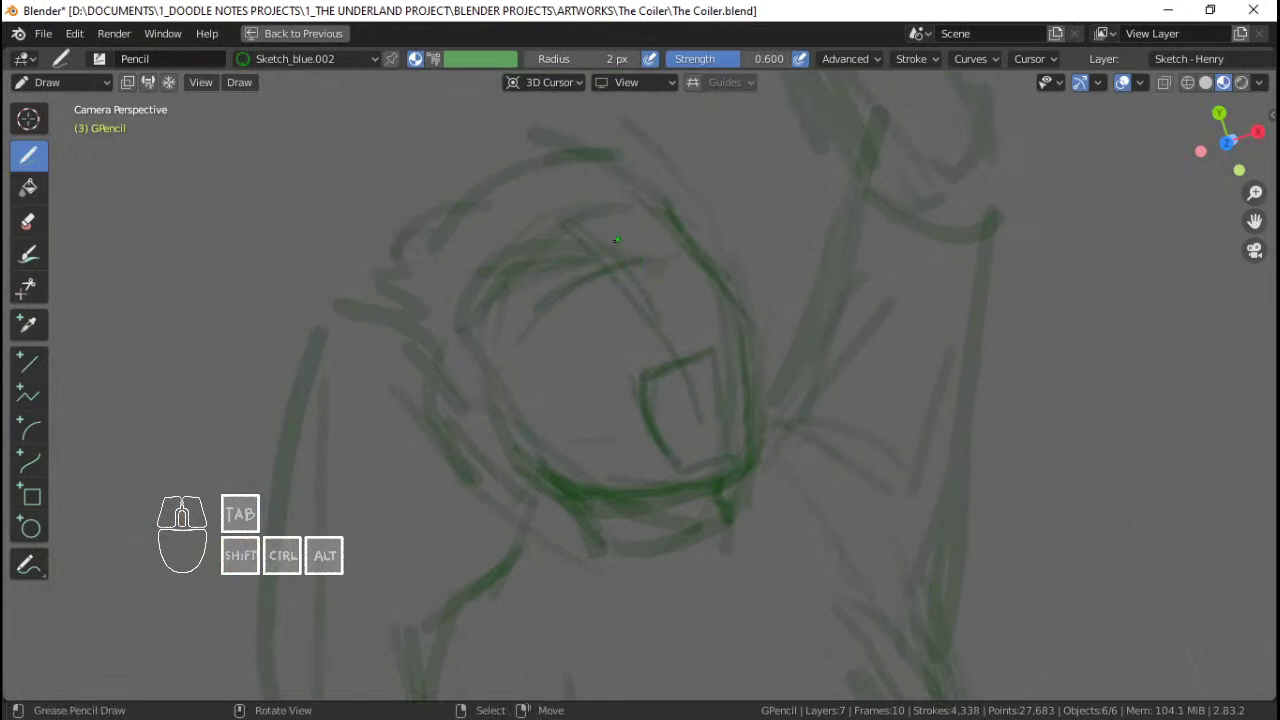
Step: Draw Henry's slanted eyebrows and both eyes along the brow guideline
mouse_move(615, 243)
left_mouse_down()
mouse_move(636, 226)
mouse_move(621, 239)
left_mouse_up()
mouse_move(621, 237)
left_mouse_down()
mouse_move(609, 241)
mouse_move(654, 219)
left_mouse_up()
left_click_drag(572, 262, 545, 268)
left_click_drag(556, 268, 526, 280)
left_click_drag(632, 245, 662, 245)
mouse_move(644, 243)
left_mouse_down()
mouse_move(627, 253)
mouse_move(663, 273)
left_mouse_up()
mouse_move(658, 273)
left_mouse_down()
mouse_move(672, 262)
mouse_move(646, 255)
left_mouse_up()
mouse_move(559, 279)
left_mouse_down()
mouse_move(569, 287)
mouse_move(543, 300)
mouse_move(592, 303)
mouse_move(561, 320)
mouse_move(566, 298)
mouse_move(604, 317)
left_mouse_up()
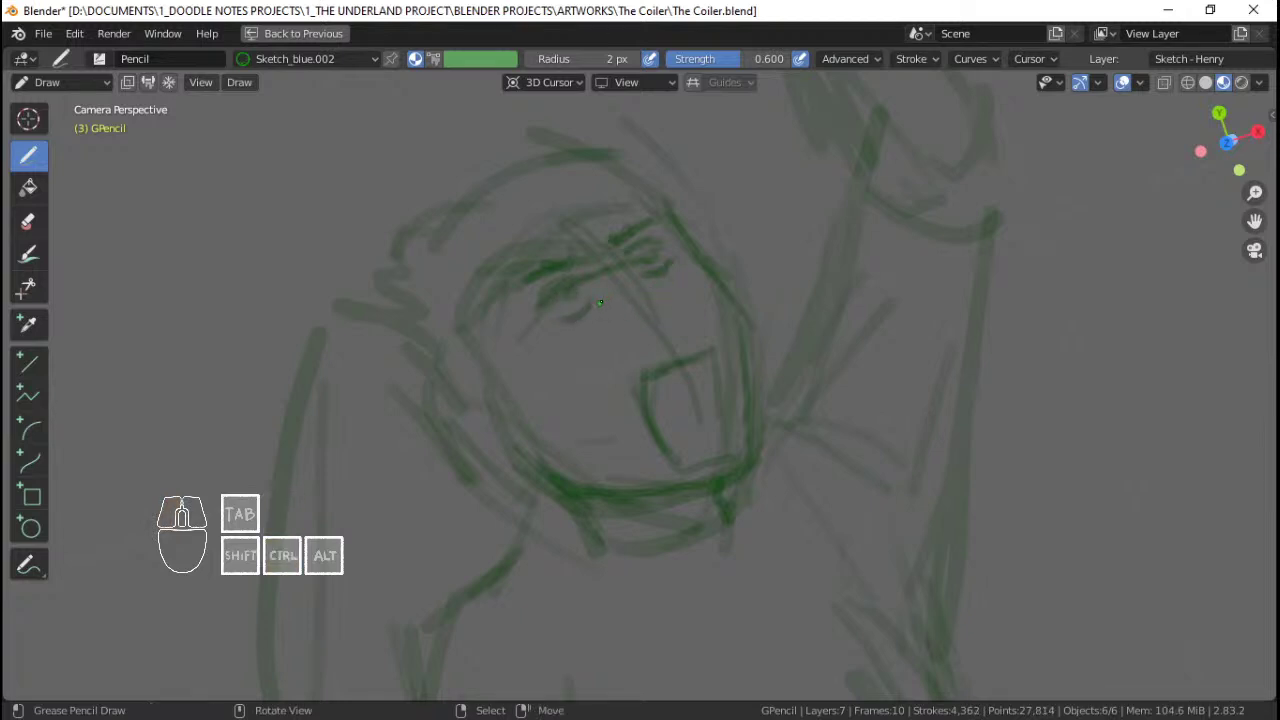
Step: Draw the tip and nostril of Henry's nose above the open mouth
left_click_drag(654, 281, 673, 292)
left_click_drag(672, 291, 684, 297)
left_click_drag(682, 295, 688, 315)
left_click_drag(688, 317, 661, 330)
mouse_move(667, 322)
left_mouse_down()
mouse_move(662, 331)
mouse_move(683, 318)
left_mouse_up()
left_click_drag(684, 319, 684, 323)
middle_click_drag(661, 267, 640, 300, "ctrl")
Step: Draw Henry's hairline across the forehead and continue the contour down the far side of the face
mouse_move(591, 286)
left_mouse_down()
mouse_move(559, 310)
mouse_move(626, 296)
left_mouse_up()
mouse_move(618, 287)
left_mouse_down()
mouse_move(628, 293)
mouse_move(616, 281)
left_mouse_up()
left_click_drag(526, 300, 534, 288)
left_click_drag(528, 296, 557, 267)
left_click_drag(553, 273, 620, 256)
mouse_move(618, 250)
left_mouse_down()
mouse_move(646, 262)
mouse_move(636, 266)
left_mouse_up()
left_click_drag(636, 266, 656, 270)
left_click_drag(648, 270, 672, 290)
left_click_drag(670, 291, 688, 313)
left_click_drag(690, 310, 712, 366)
mouse_move(709, 390)
left_mouse_down()
mouse_move(710, 410)
mouse_move(716, 400)
left_mouse_up()
left_click_drag(716, 398, 720, 420)
Step: Draw the near-side hairline from Henry's temple down the cheek, and sketch the ear at its lower end
mouse_move(721, 419)
middle_mouse_down("ctrl")
mouse_move(718, 530)
mouse_move(660, 488)
middle_mouse_up("ctrl")
mouse_move(660, 480)
middle_mouse_down("ctrl")
mouse_move(656, 309)
mouse_move(640, 362)
mouse_move(615, 376)
mouse_move(608, 318)
middle_mouse_up("ctrl")
left_click_drag(554, 272, 557, 324)
mouse_move(559, 330)
left_mouse_down()
mouse_move(606, 406)
mouse_move(553, 402)
mouse_move(564, 424)
left_mouse_up()
left_click_drag(567, 393, 563, 401)
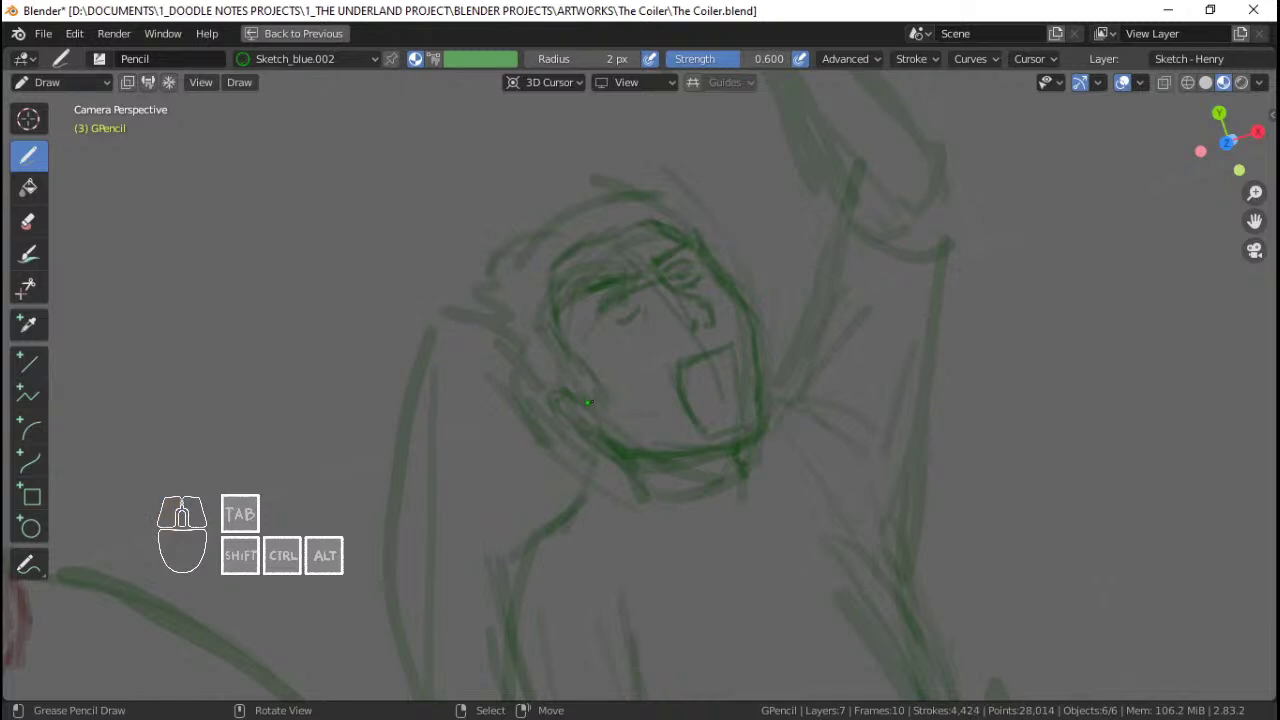
mouse_move(573, 393)
left_mouse_down()
mouse_move(584, 430)
mouse_move(600, 426)
mouse_move(596, 402)
left_mouse_up()
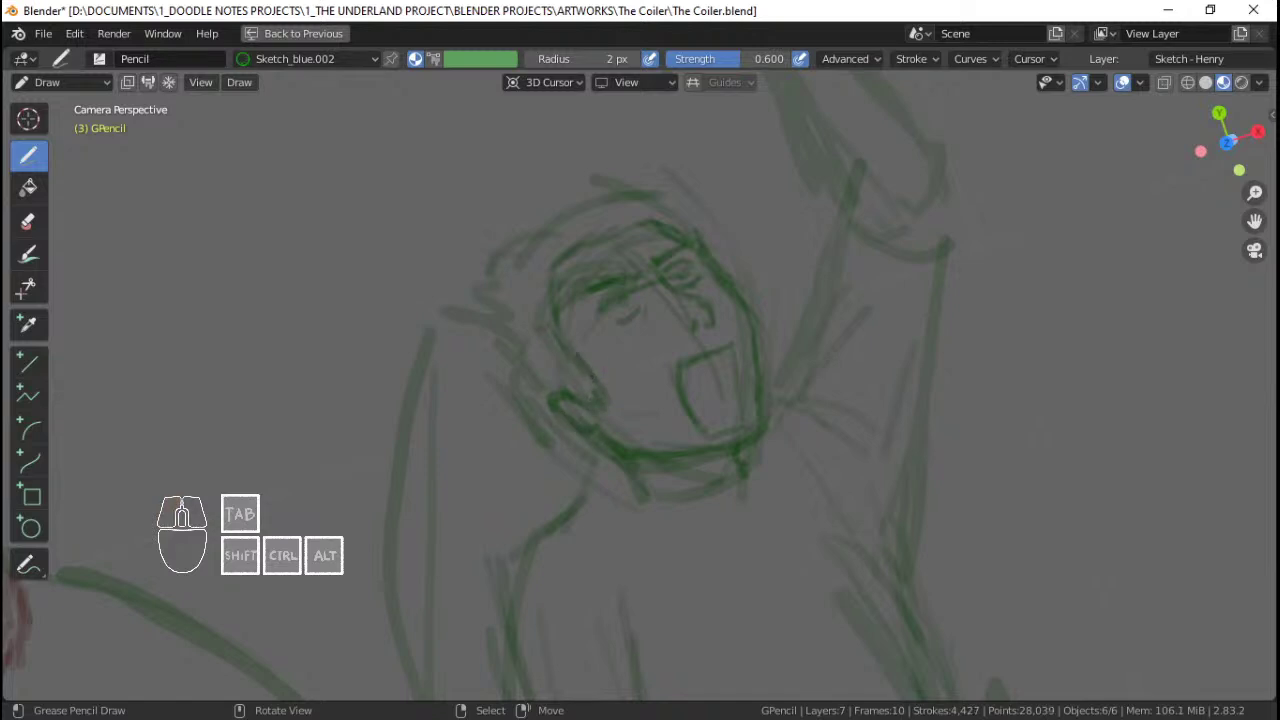
left_click_drag(552, 288, 553, 304)
left_click_drag(552, 296, 555, 314)
Step: Outline Henry's hair over the crown and down the back of the head to the nape
mouse_move(575, 242)
left_mouse_down()
mouse_move(665, 218)
mouse_move(656, 211)
left_mouse_up()
mouse_move(660, 214)
left_mouse_down()
mouse_move(624, 180)
mouse_move(580, 195)
mouse_move(528, 238)
mouse_move(514, 230)
mouse_move(490, 276)
left_mouse_up()
left_click_drag(507, 268, 490, 322)
left_click_drag(544, 204, 522, 224)
mouse_move(534, 215)
left_mouse_down()
mouse_move(494, 262)
mouse_move(489, 318)
left_mouse_up()
left_click_drag(492, 300, 503, 376)
left_click_drag(505, 374, 520, 404)
left_click_drag(516, 398, 556, 451)
left_click_drag(562, 456, 572, 470)
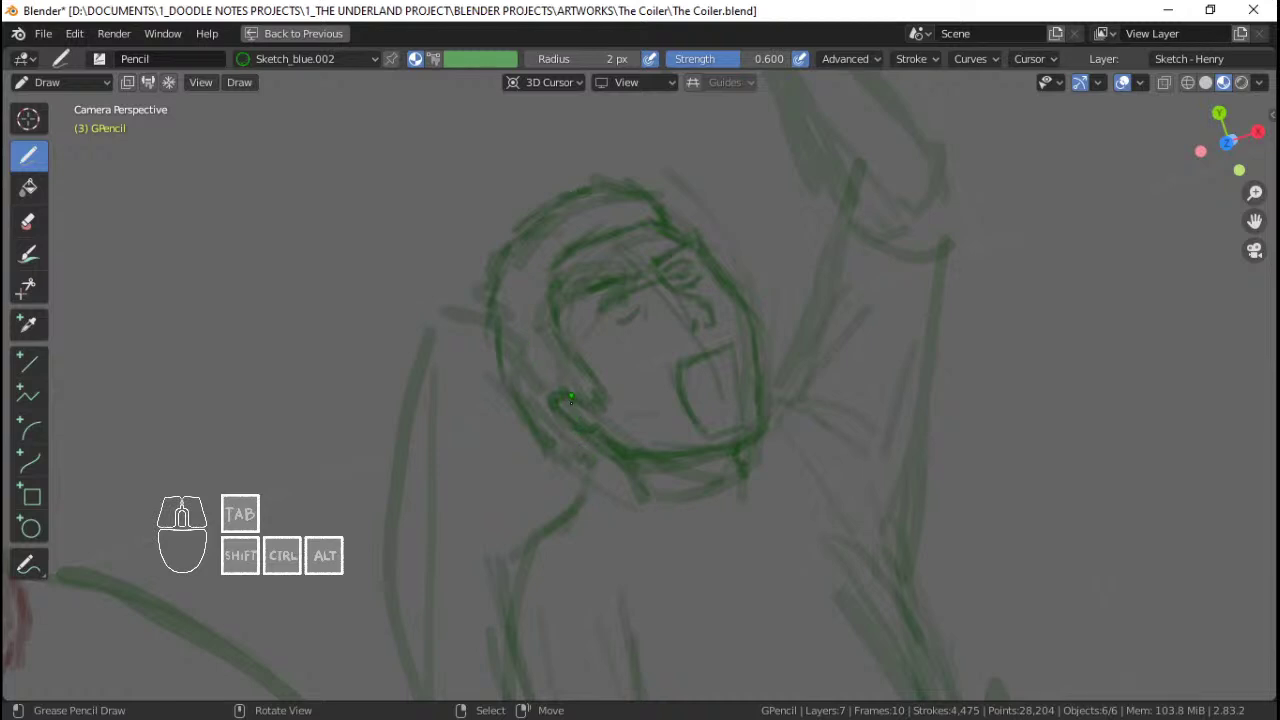
Step: Darken the upper and far edges of Henry's open mouth
middle_click_drag(607, 395, 605, 365, "shift")
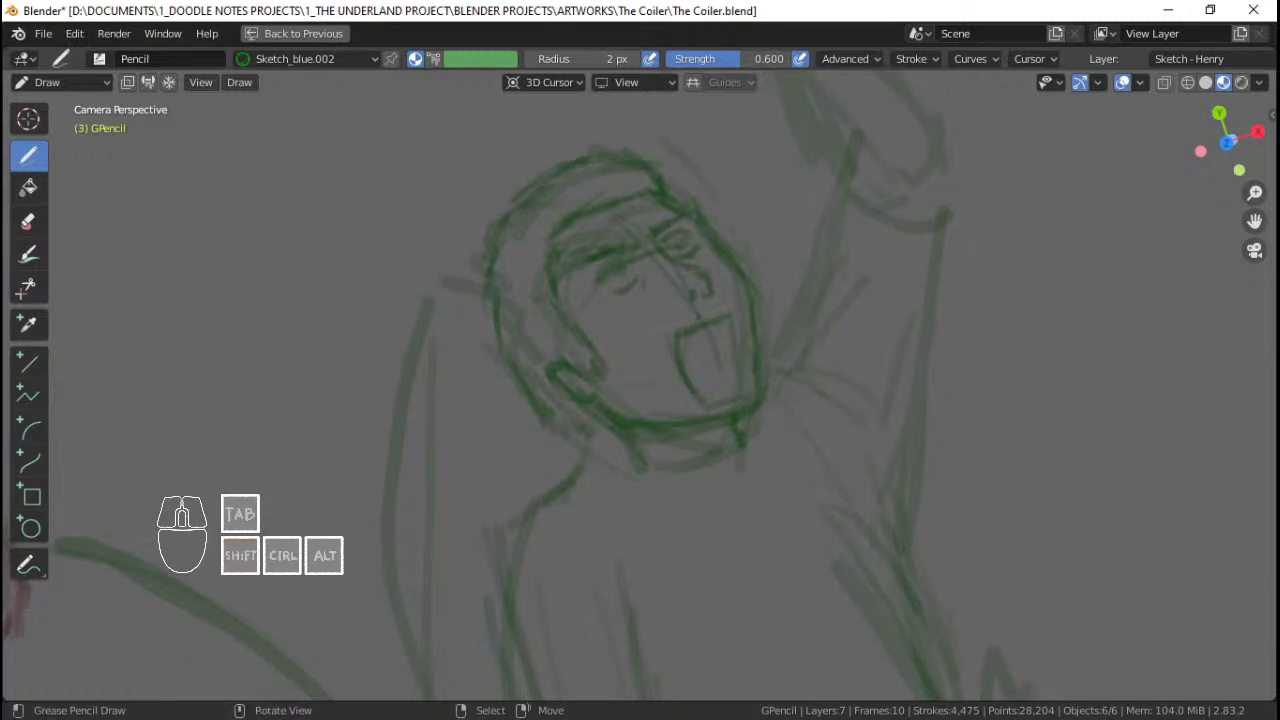
left_click_drag(680, 330, 731, 315)
left_click_drag(731, 315, 737, 394)
middle_click_drag(686, 341, 684, 303, "shift")
Step: Extend the front of Henry's neck downward and sketch the neckline at its base
left_click(647, 437)
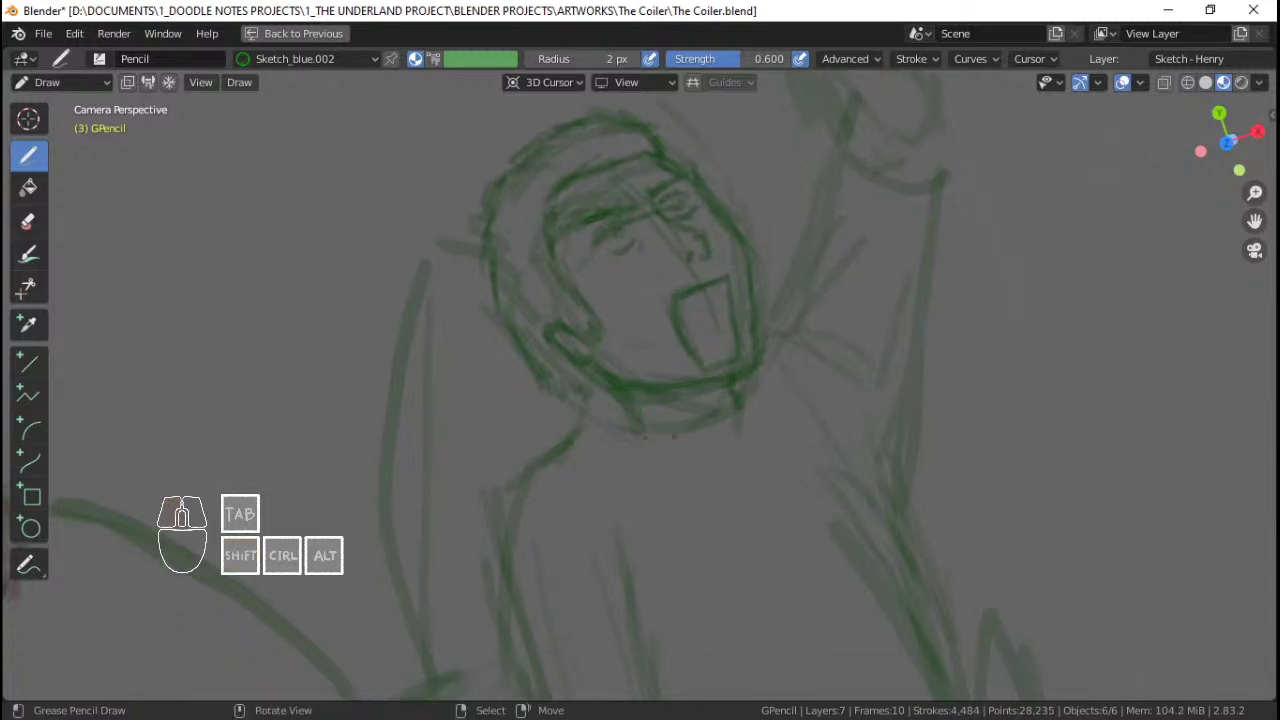
left_click(667, 435)
left_click(744, 424)
left_click(749, 437)
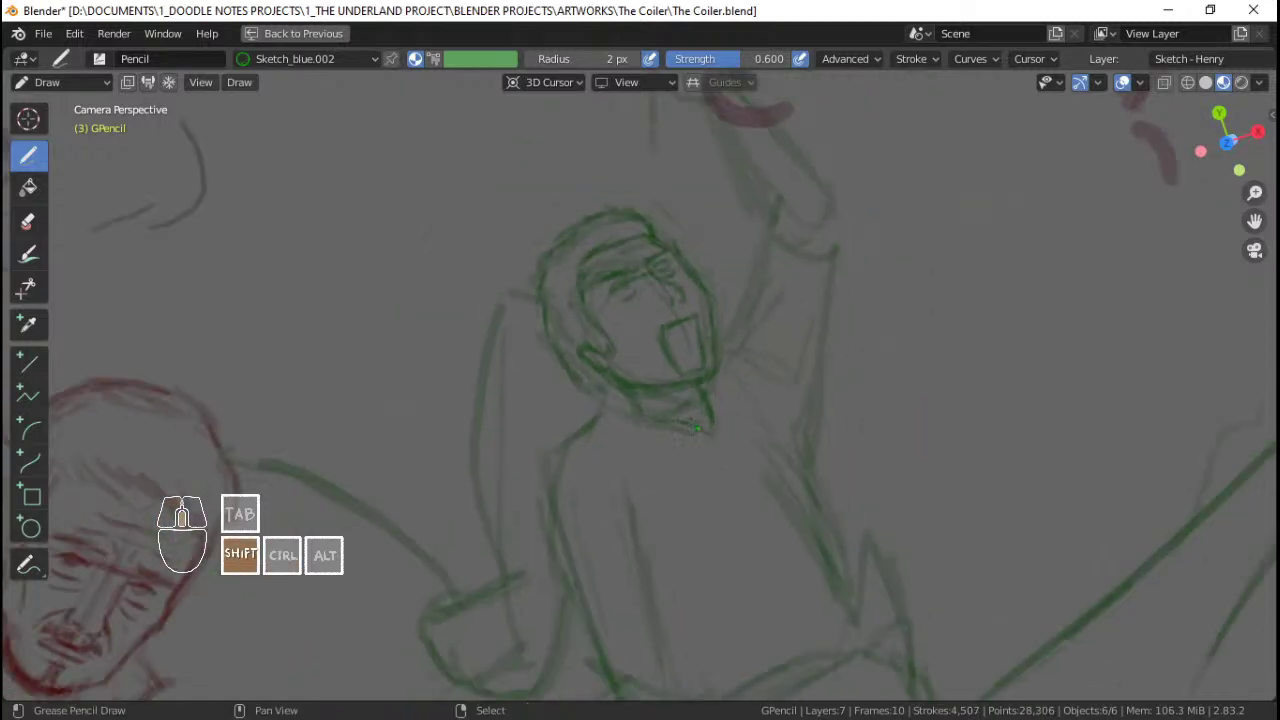
mouse_move(697, 429)
middle_mouse_down("shift")
mouse_move(665, 404)
mouse_move(674, 468)
mouse_move(662, 418)
mouse_move(680, 410)
middle_mouse_up("shift")
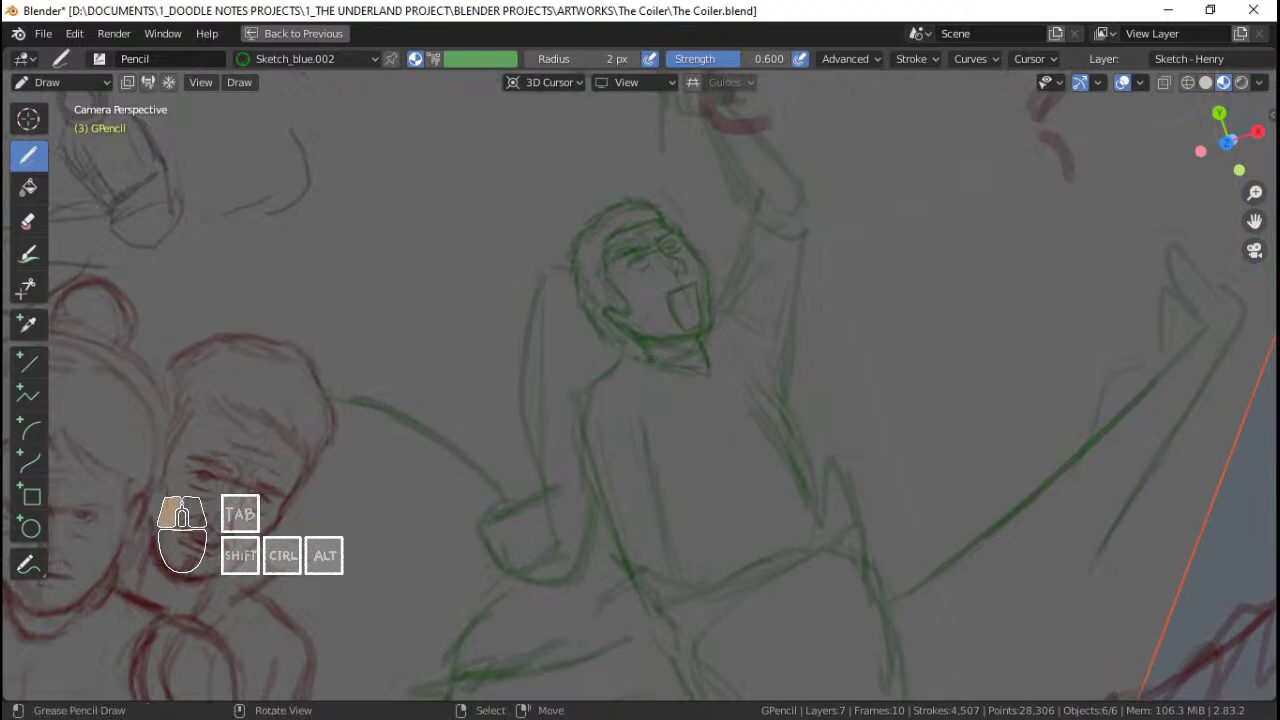
Step: Draw the slope from the back of Henry's neck down to the near shoulder
left_click_drag(635, 346, 598, 381)
left_click_drag(608, 376, 585, 391)
left_click_drag(630, 367, 604, 379)
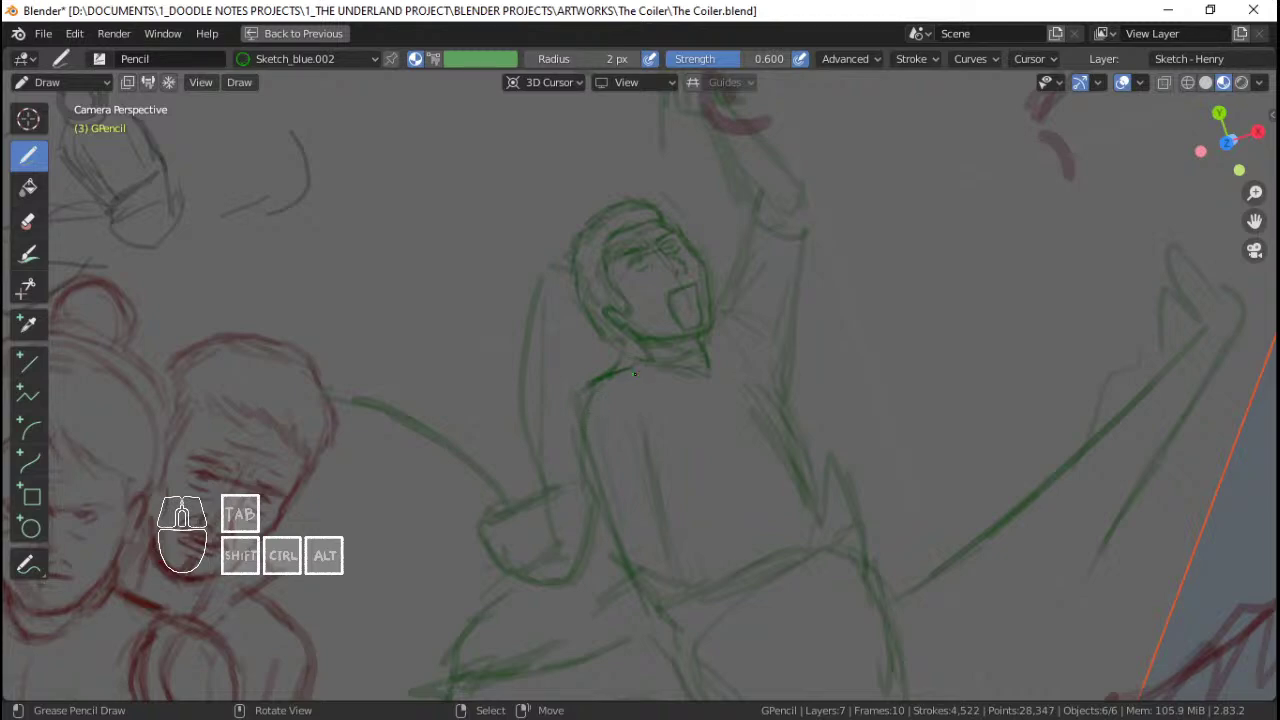
middle_click_drag(637, 375, 645, 445, "ctrl")
middle_click_drag(645, 400, 648, 414, "shift")
middle_click_drag(648, 412, 662, 392, "ctrl")
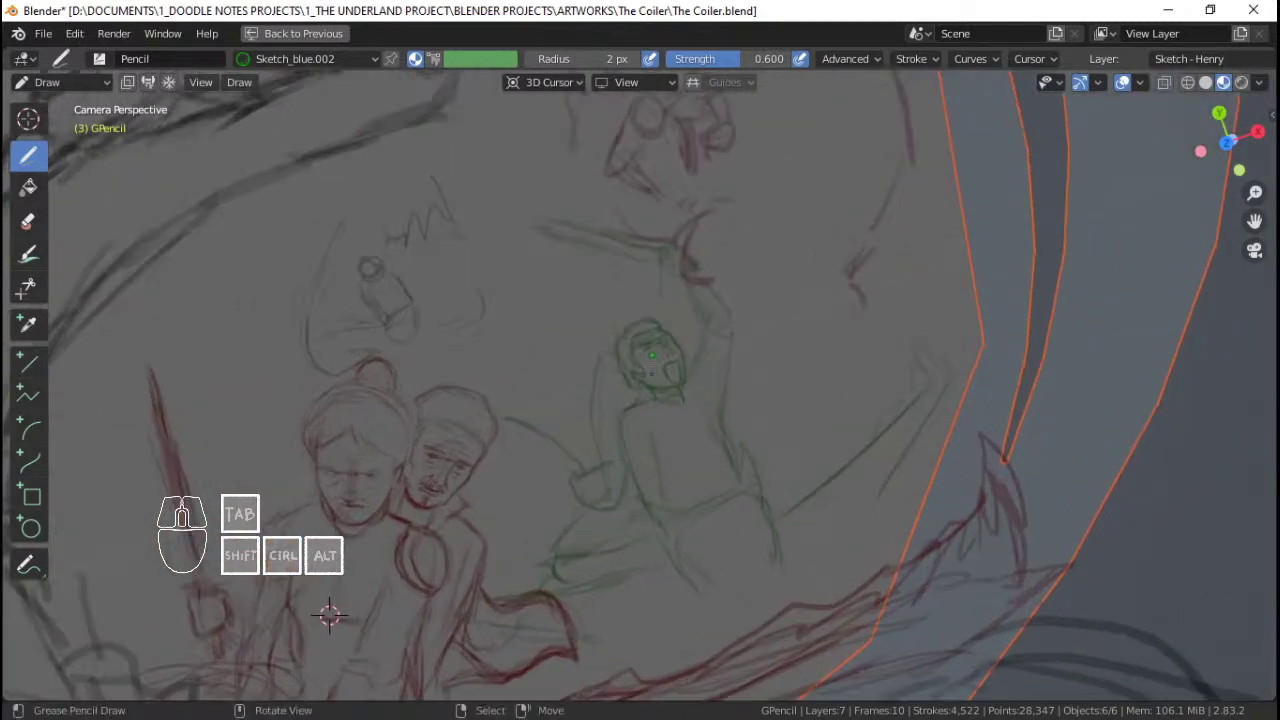
Step: Sketch Henry's near upper arm in green from the shoulder out to the bent elbow
left_click_drag(340, 625, 340, 625)
mouse_move(610, 372)
left_mouse_down()
mouse_move(602, 425)
mouse_move(638, 400)
left_mouse_up()
mouse_move(638, 400)
left_mouse_down()
mouse_move(629, 423)
mouse_move(651, 457)
mouse_move(664, 452)
mouse_move(640, 406)
mouse_move(643, 421)
mouse_move(656, 401)
mouse_move(636, 404)
mouse_move(651, 407)
mouse_move(641, 415)
left_mouse_up()
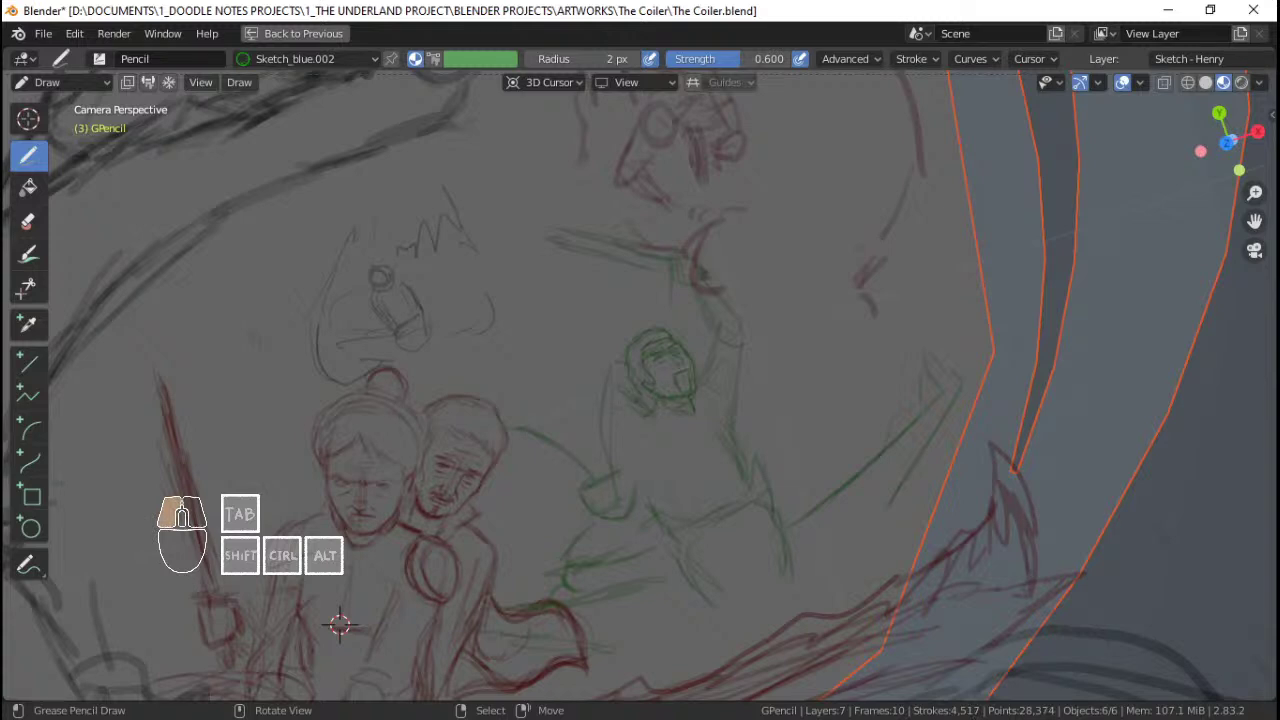
left_click_drag(580, 372, 596, 370)
mouse_move(578, 391)
left_mouse_down()
mouse_move(598, 371)
mouse_move(608, 378)
mouse_move(567, 380)
mouse_move(568, 357)
left_mouse_up()
mouse_move(600, 410)
left_mouse_down()
mouse_move(572, 381)
mouse_move(592, 371)
mouse_move(573, 380)
left_mouse_up()
Step: Draw Henry's raised near forearm and add short strokes for the fingers of its hand
mouse_move(570, 335)
left_mouse_down()
mouse_move(571, 374)
mouse_move(594, 360)
left_mouse_up()
mouse_move(572, 302)
left_mouse_down()
mouse_move(569, 374)
mouse_move(592, 358)
left_mouse_up()
left_click_drag(584, 303, 587, 318)
left_click_drag(571, 303, 578, 314)
left_click_drag(583, 299, 586, 312)
Step: Strengthen the outline of Henry's far raised arm down to the shoulder and armpit
middle_click_drag(706, 374, 680, 378, "shift")
left_click_drag(679, 380, 676, 390)
left_click_drag(713, 322, 709, 390)
left_click_drag(714, 348, 708, 410)
Step: Outline the near side of Henry's torso down to the waist and touch up the far side
left_click_drag(597, 404, 626, 480)
left_click_drag(626, 482, 641, 511)
left_click_drag(704, 426, 707, 436)
Step: Save the current sketch progress to The Coiler.blend
mouse_move(660, 363)
middle_mouse_down("ctrl")
mouse_move(660, 398)
mouse_move(668, 336)
middle_mouse_up("ctrl")
middle_click_drag(668, 336, 666, 430, "ctrl")
middle_click_drag(622, 310, 650, 281, "shift")
middle_click_drag(650, 281, 659, 299, "shift")
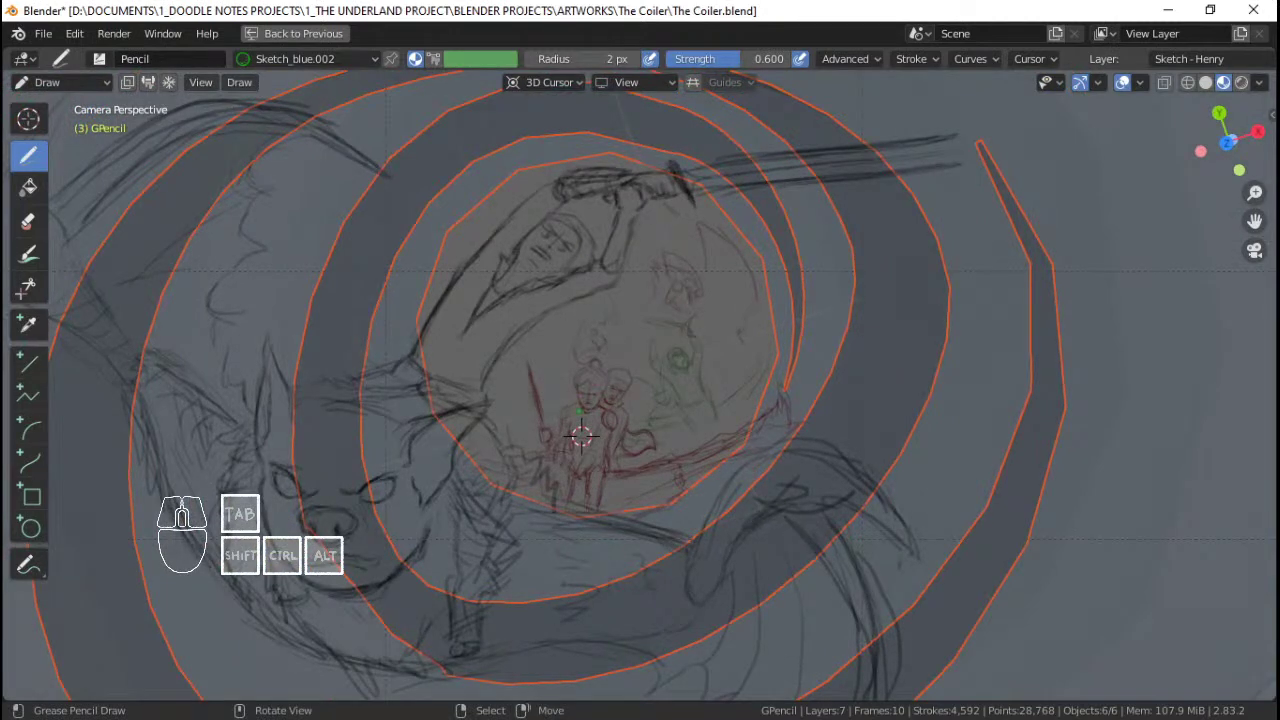
key("ctrl+s")
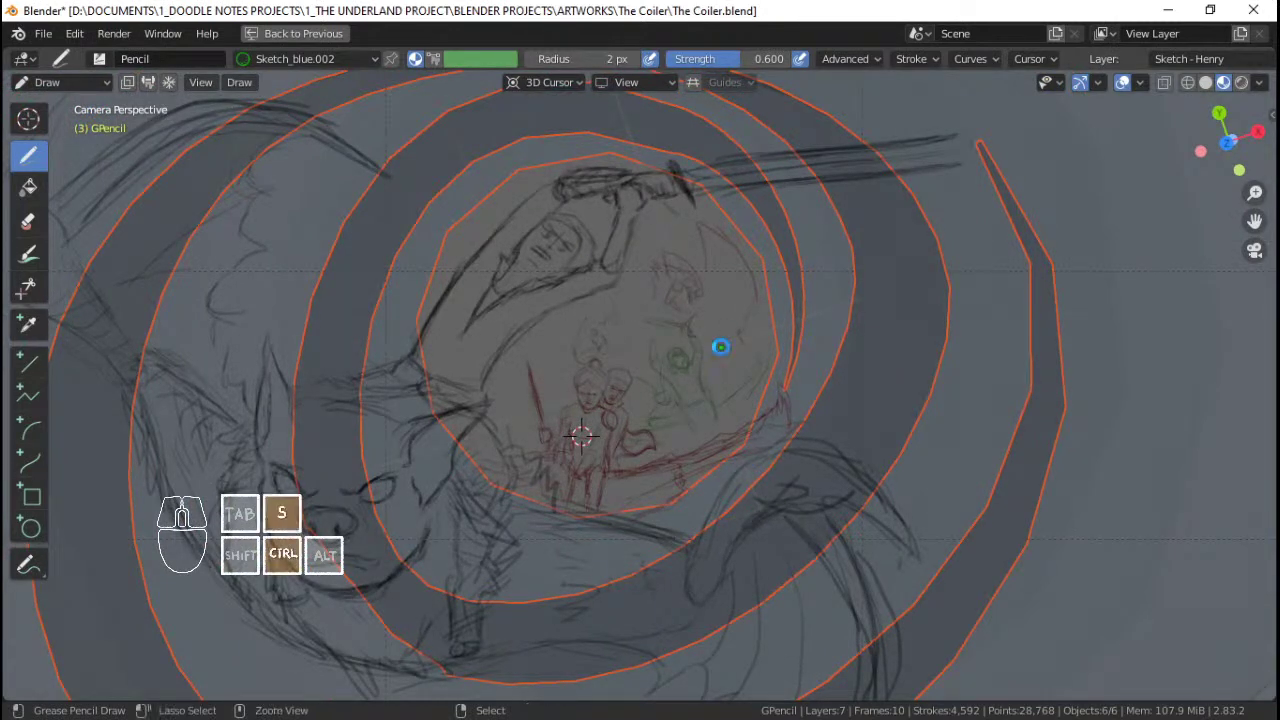
Step: Switch the grease pencil drawing from Draw mode to Object Mode and deselect everything
scroll(722, 348, "down", 3)
scroll(763, 371, "up", 4)
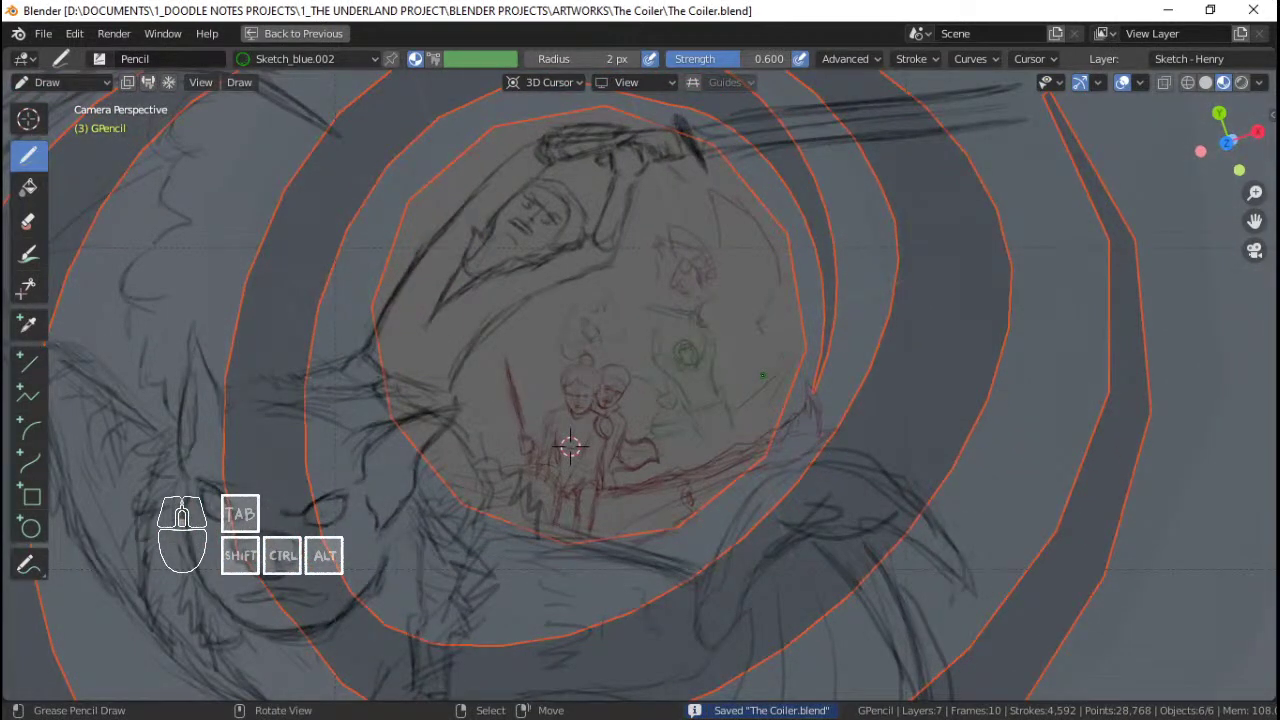
scroll(763, 371, "down", 3)
middle_click_drag(708, 371, 730, 371, "shift")
scroll(715, 371, "up", 2)
scroll(690, 371, "down", 2)
key("ctrl+Tab")
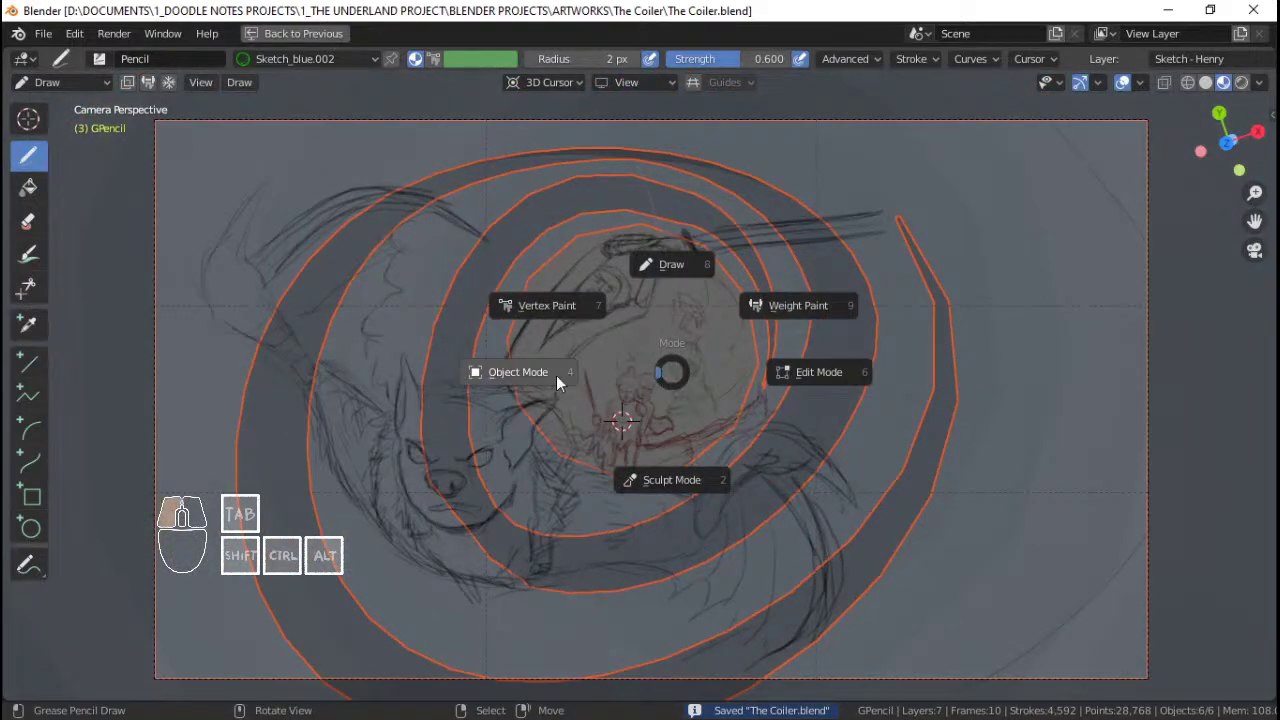
left_click(540, 373)
key("alt+a")
Step: Examine the whole composition and the coloured character sketches inside the spiral, both close up and at full frame
scroll(716, 401, "up", 2)
scroll(718, 405, "down", 3)
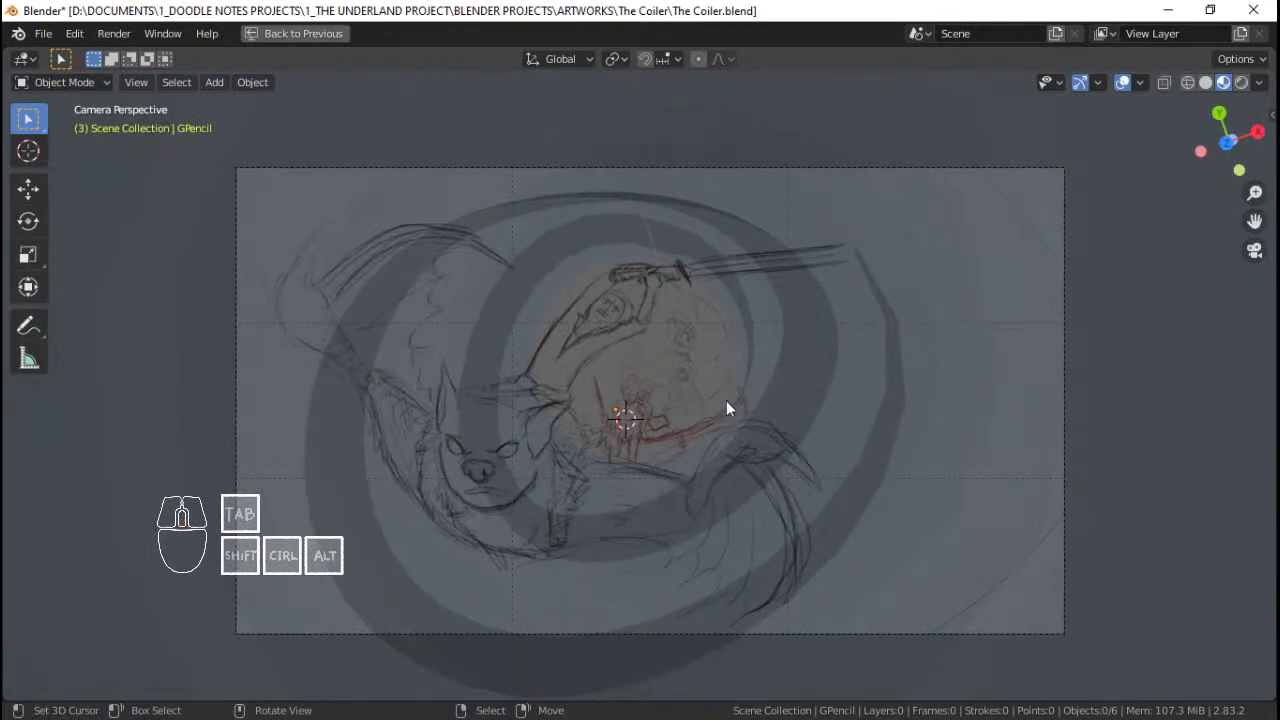
scroll(726, 409, "up", 1)
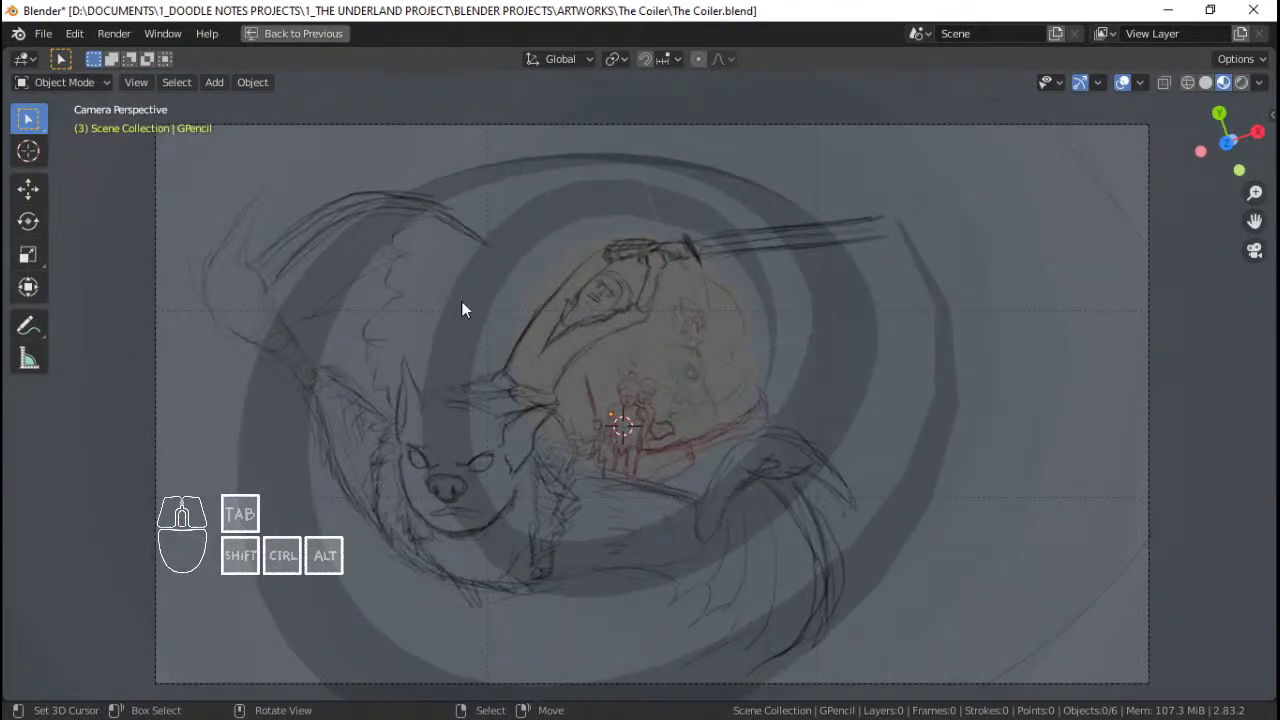
scroll(835, 367, "down", 1)
scroll(835, 367, "up", 1)
scroll(734, 394, "up", 6)
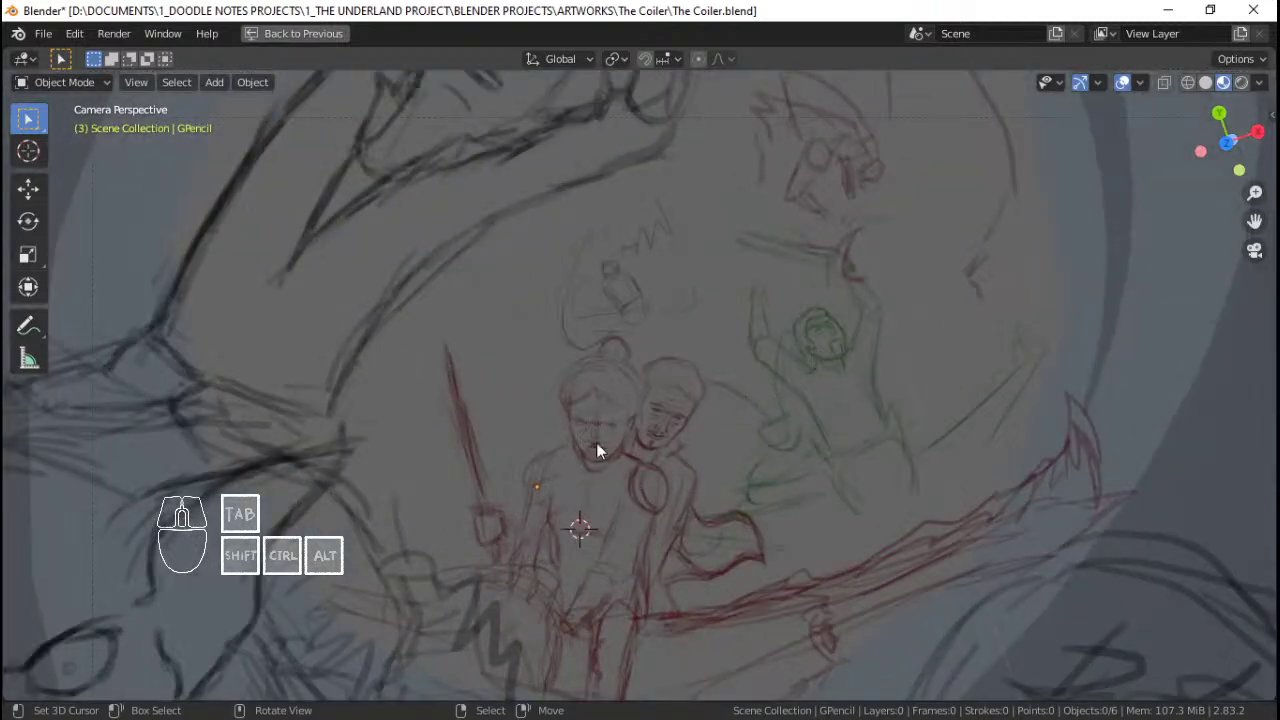
scroll(590, 441, "down", 5)
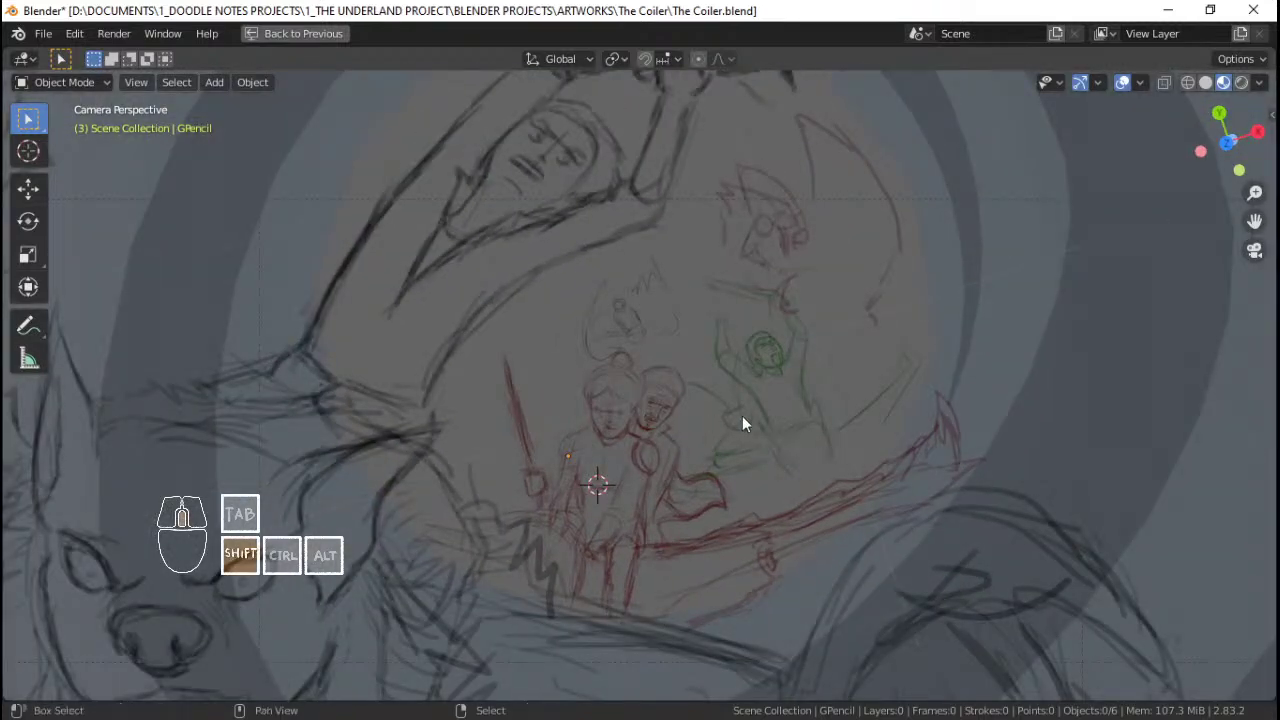
scroll(584, 437, "up", 3)
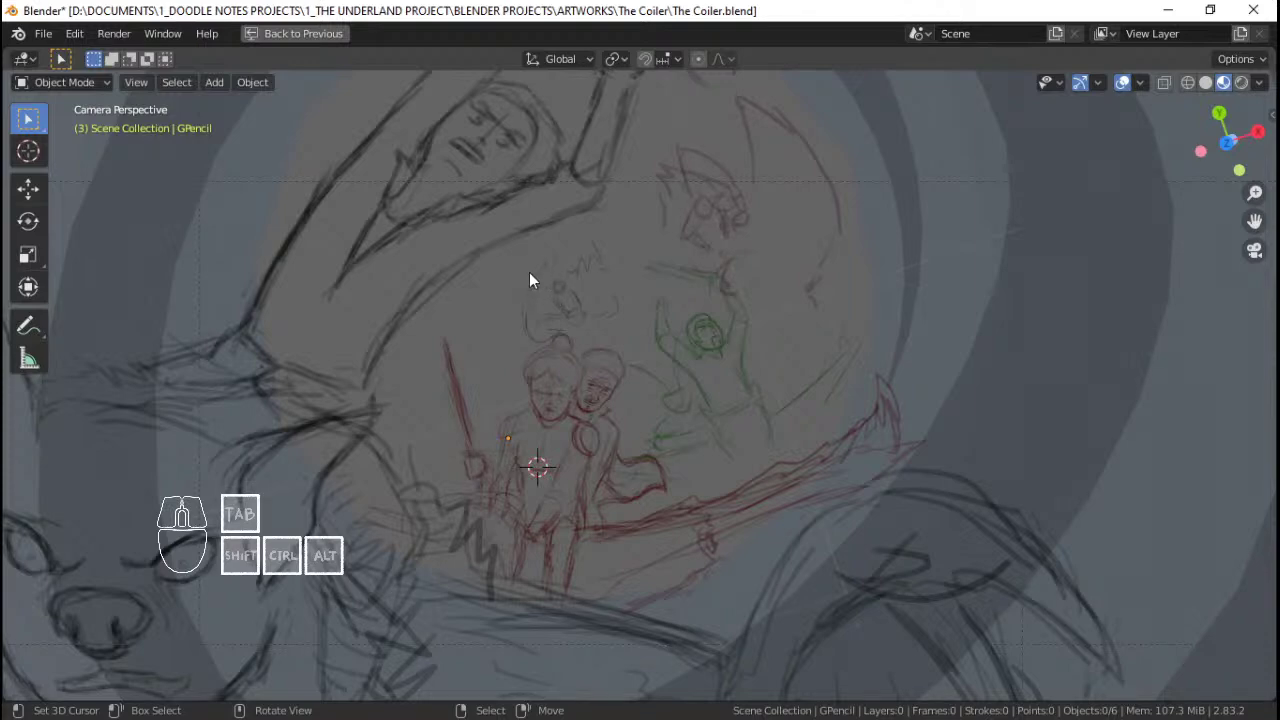
scroll(660, 252, "down", 4)
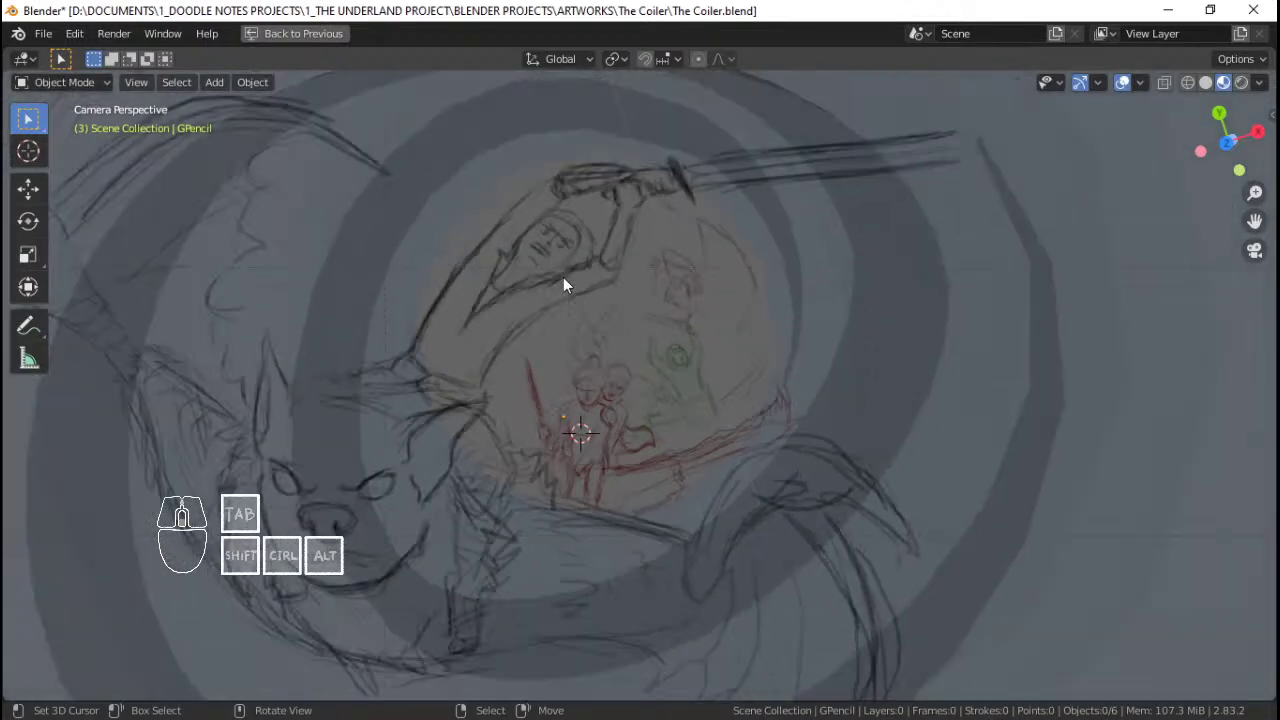
scroll(678, 304, "down", 2)
scroll(677, 305, "up", 2)
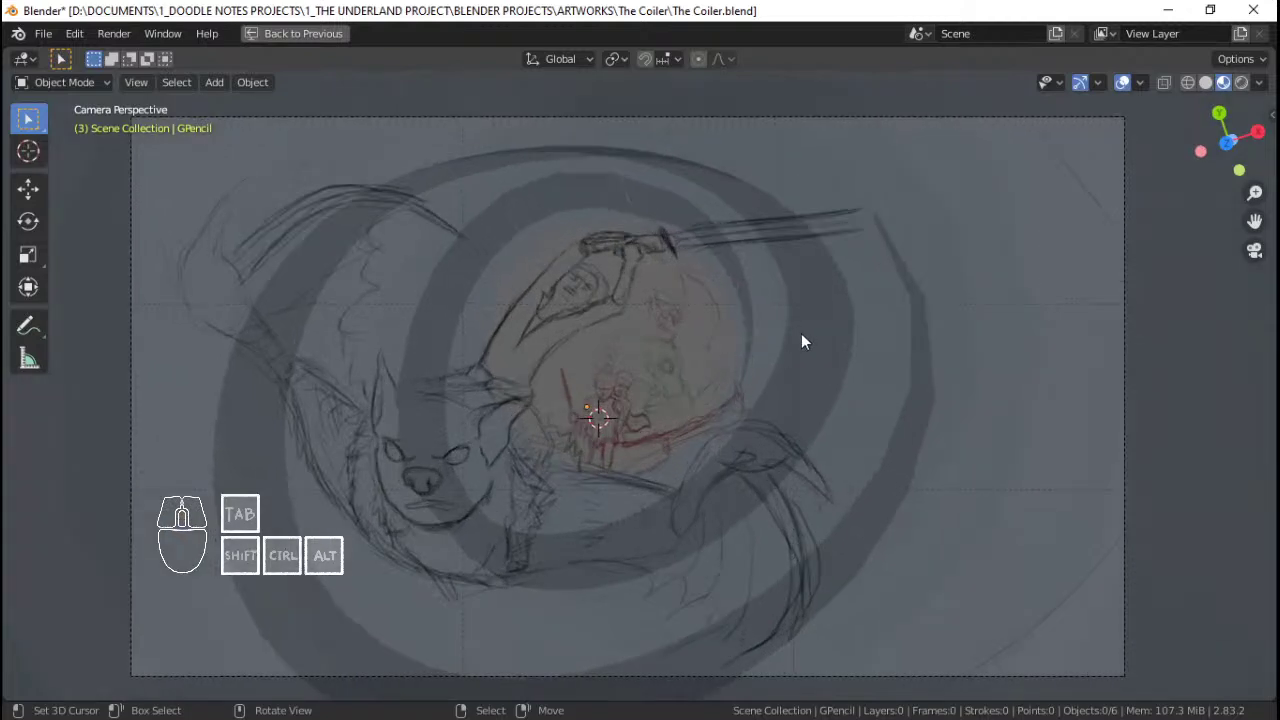
scroll(804, 340, "down", 2)
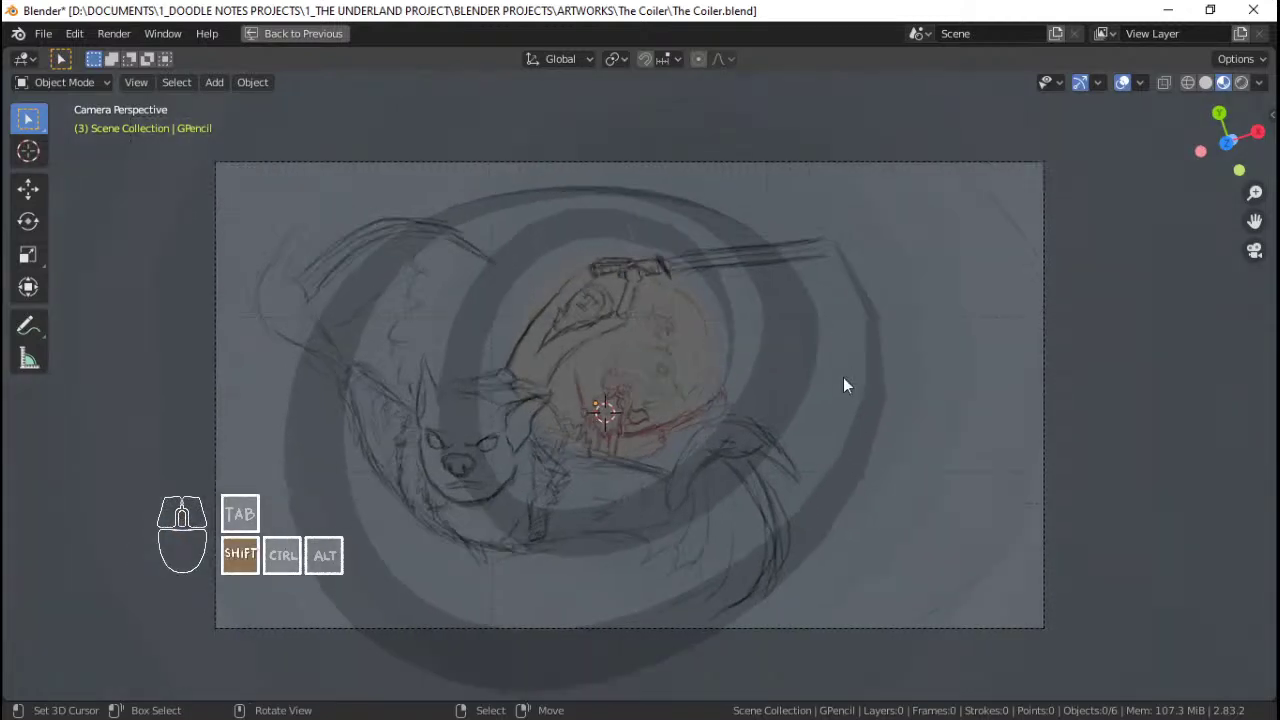
scroll(806, 377, "up", 2)
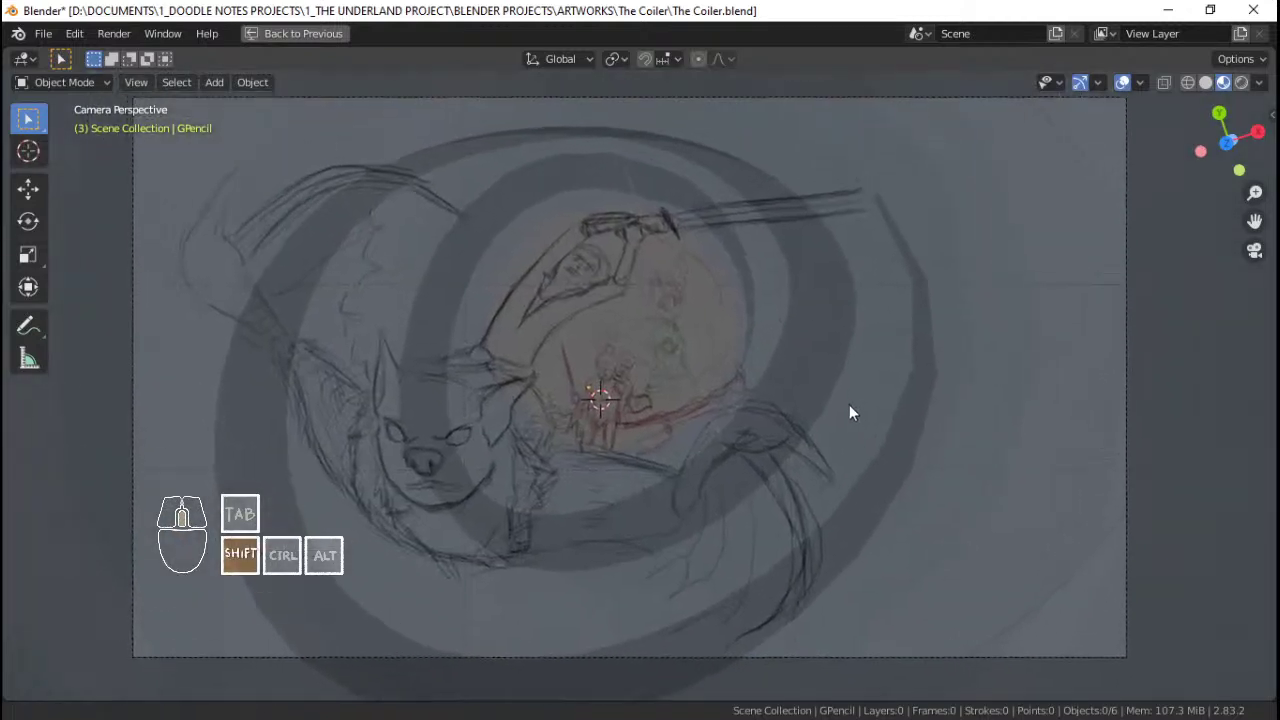
Step: Save The Coiler.blend with Object Mode active and nothing selected
scroll(849, 404, "down", 2)
scroll(849, 404, "up", 2)
key("ctrl+s")
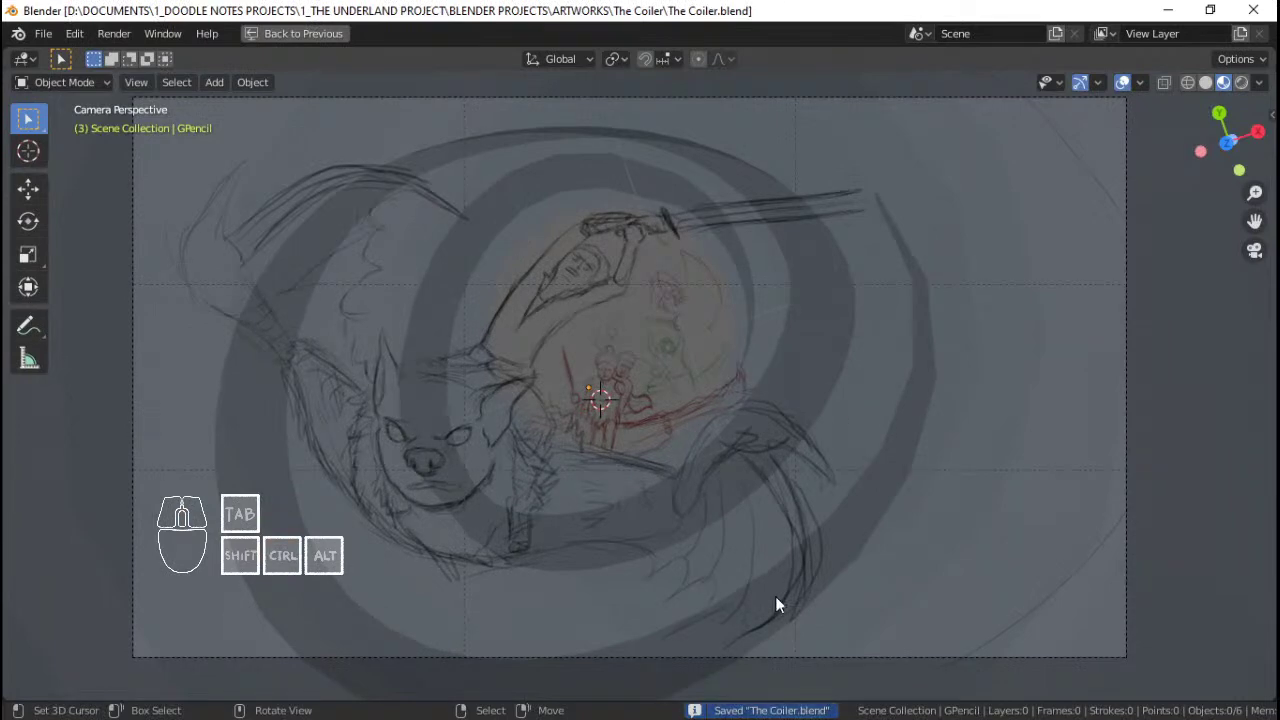